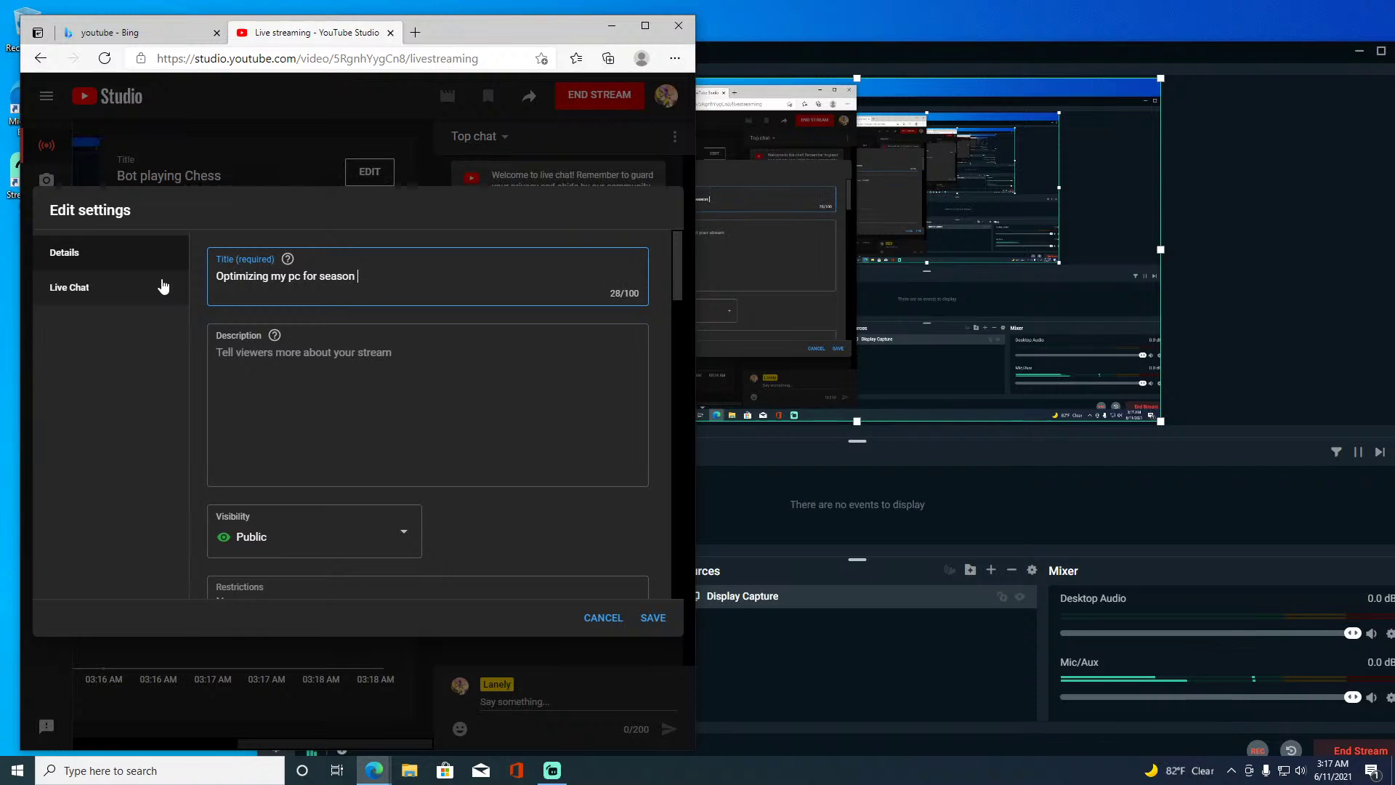
Retitle the live stream "Optimizing my pc for lower latency and more fps/", save the settings and minimize the browser window.
key(BackSpace)
key(BackSpace)
key(BackSpace)
key(BackSpace)
key(BackSpace)
key(BackSpace)
key(BackSpace)
key(BackSpace)
text(Tec)
key(BackSpace)
key(BackSpace)
key(BackSpace)
key(BackSpace)
key(BackSpace)
key(BackSpace)
text(or lower latency and more fps/)
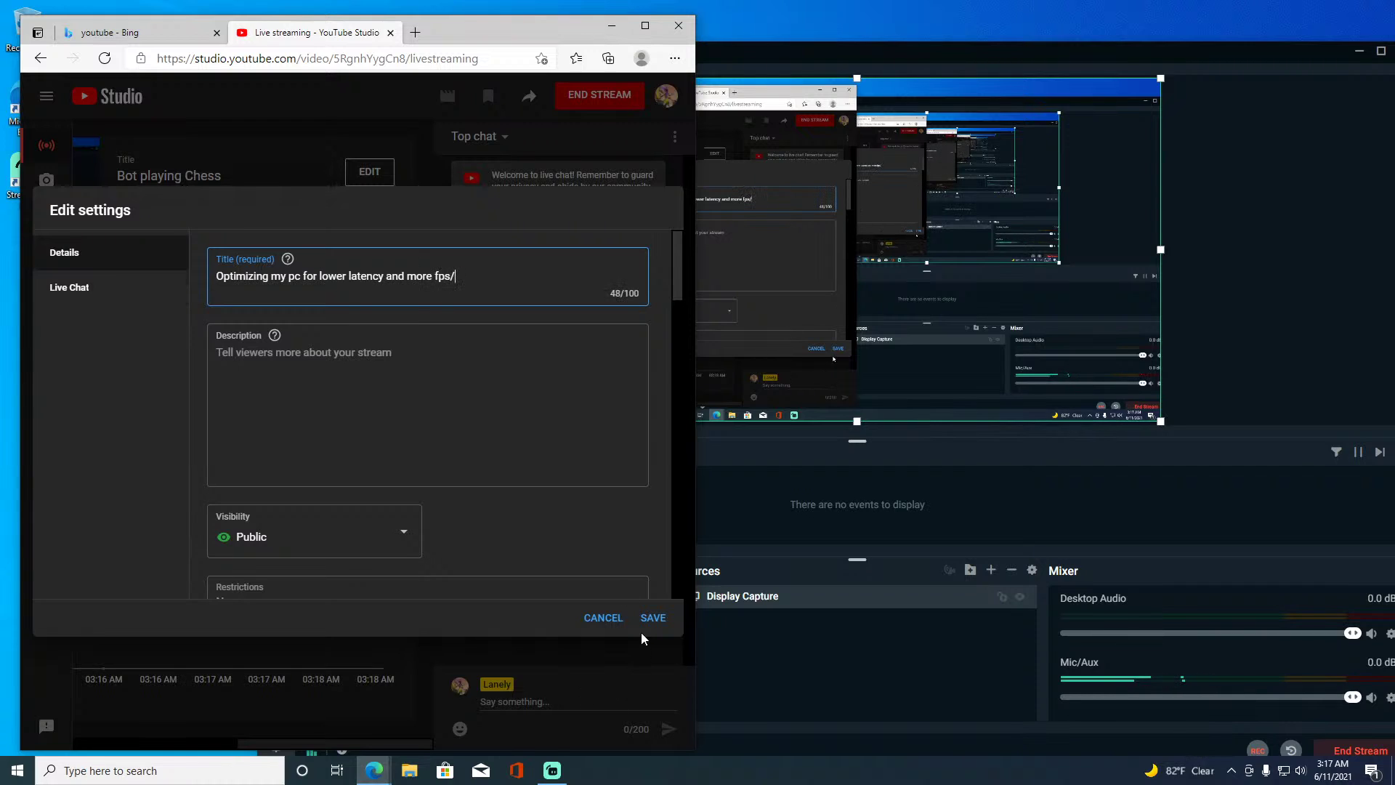
click(653, 617)
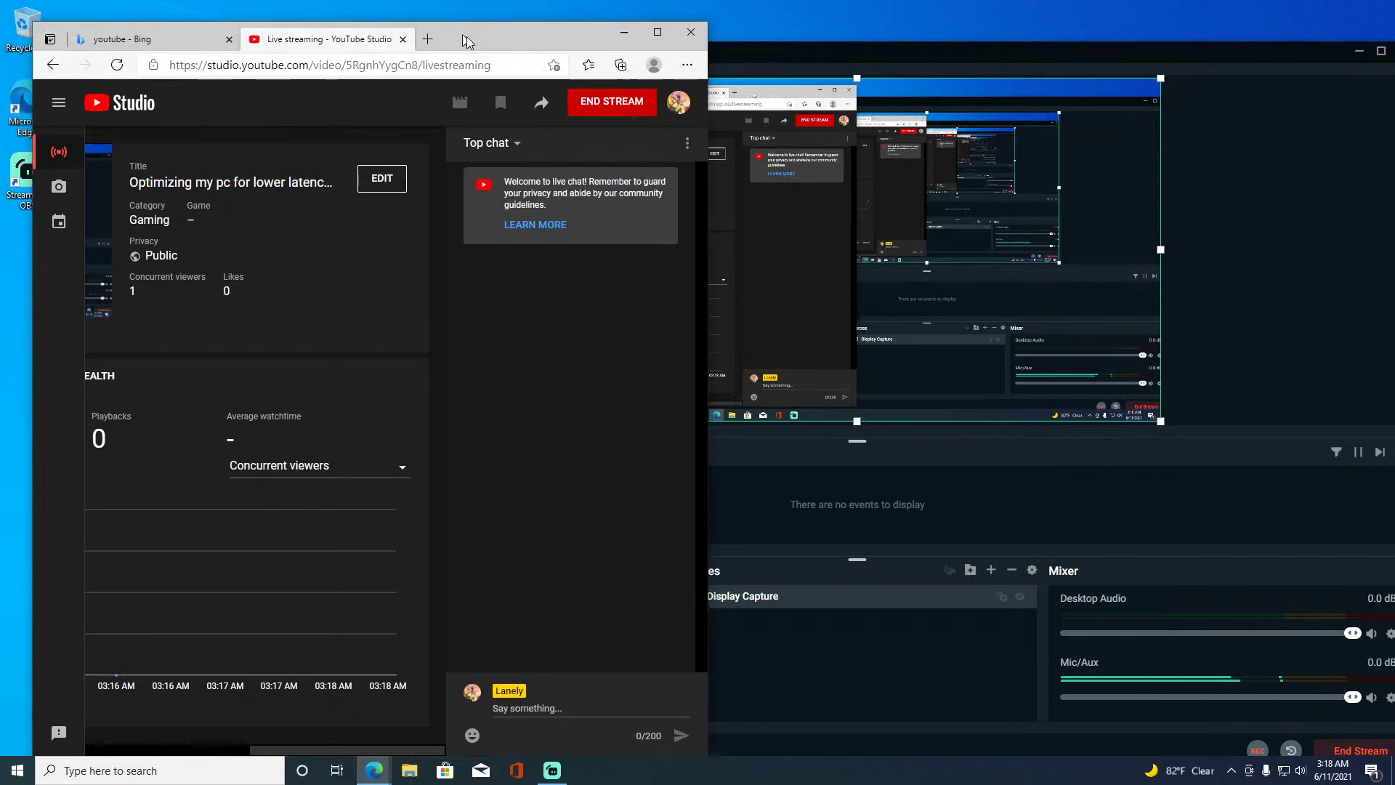
drag(455, 34, 709, 169)
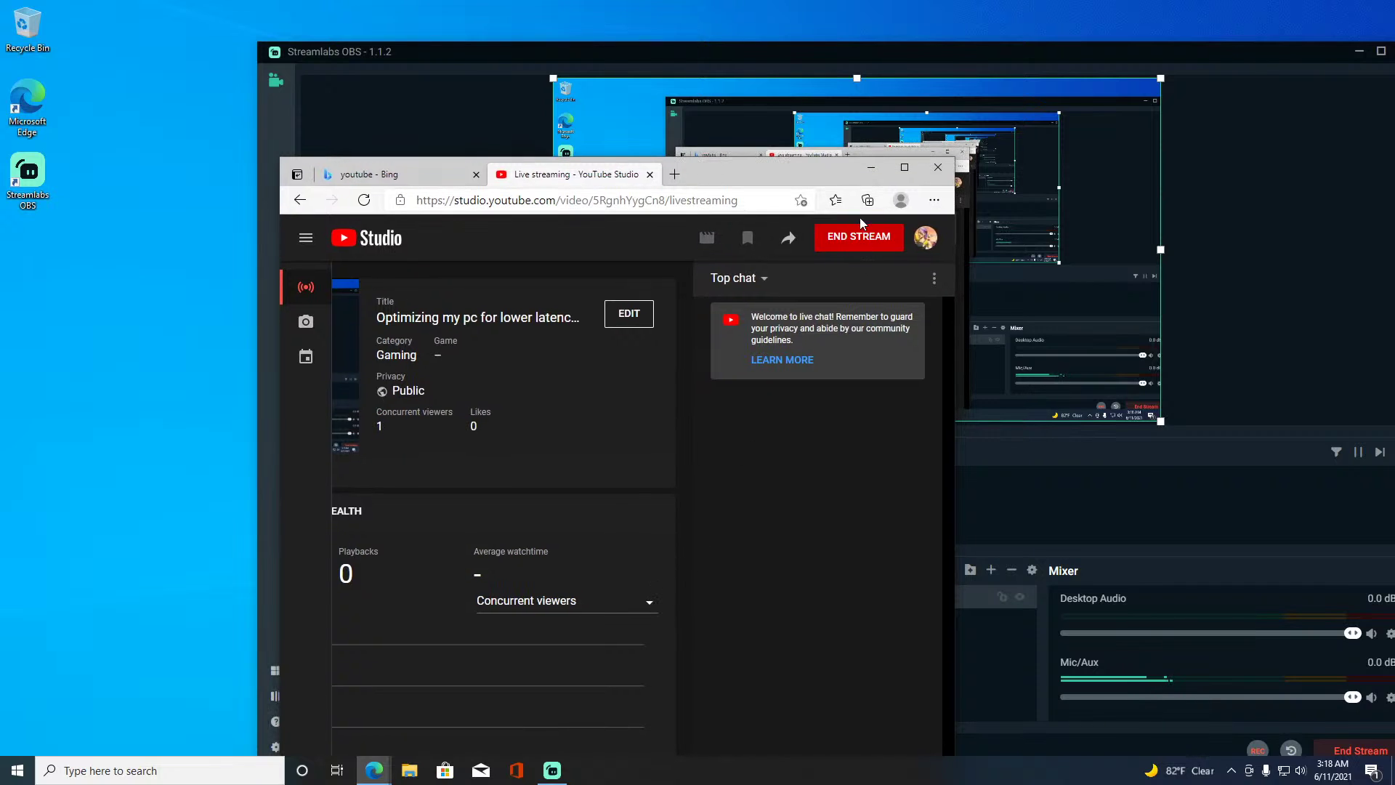
click(868, 168)
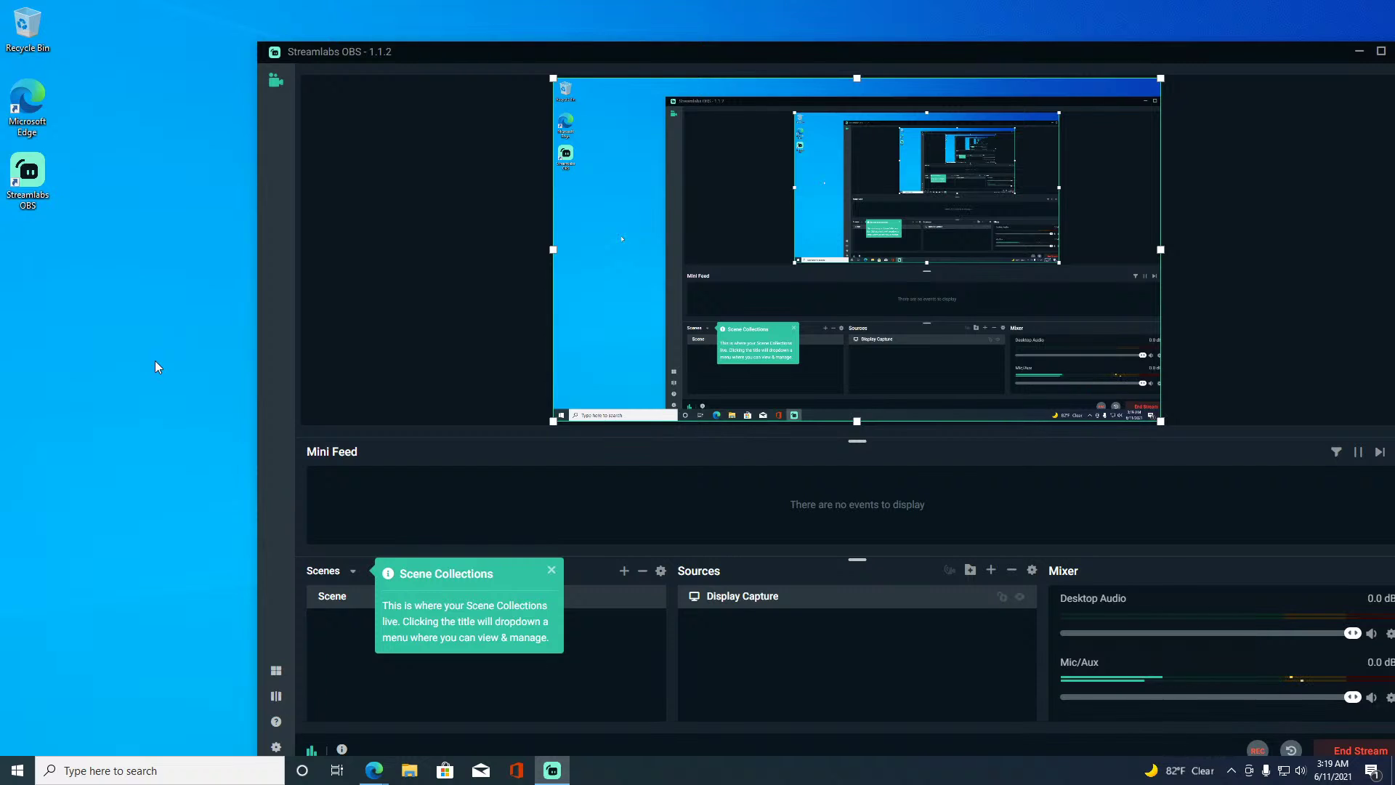
right_click(112, 364)
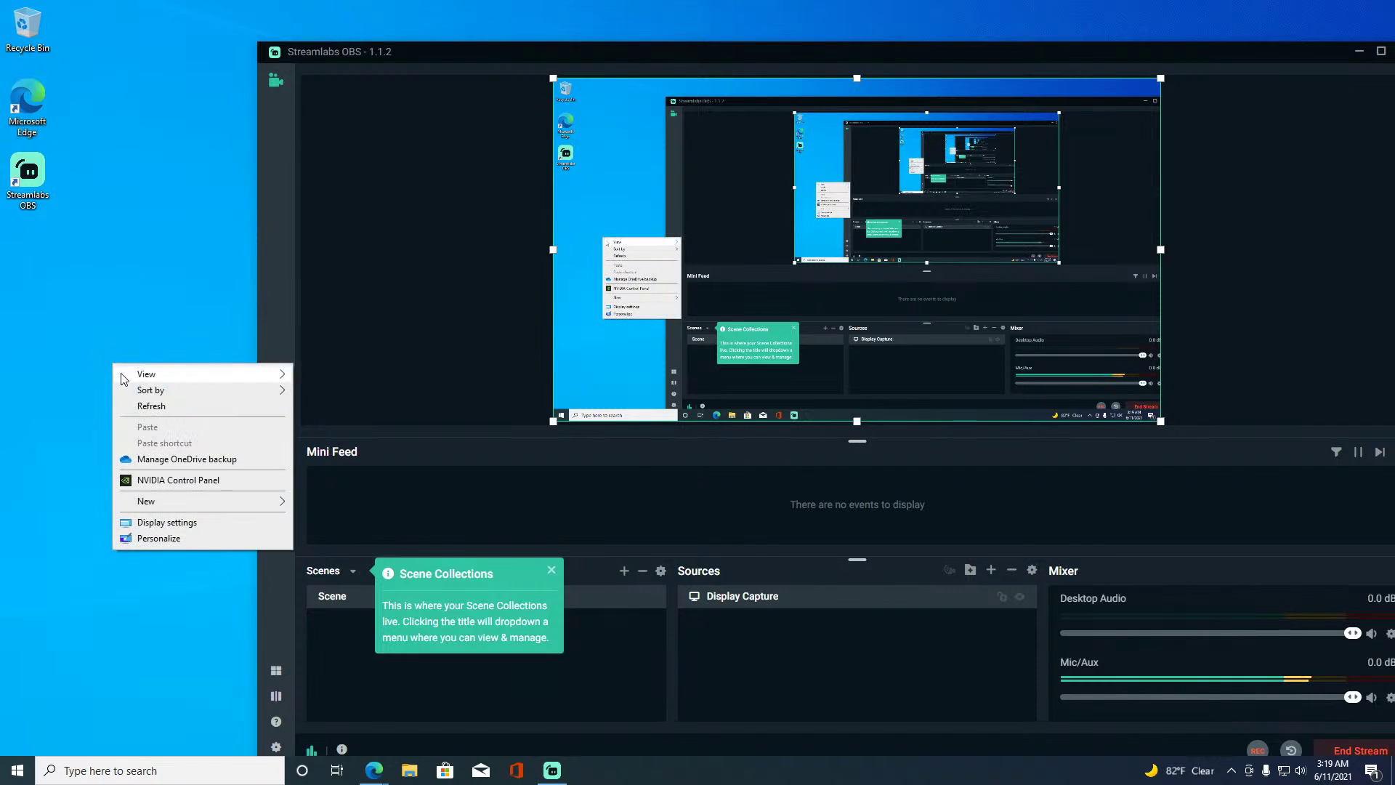
click(139, 483)
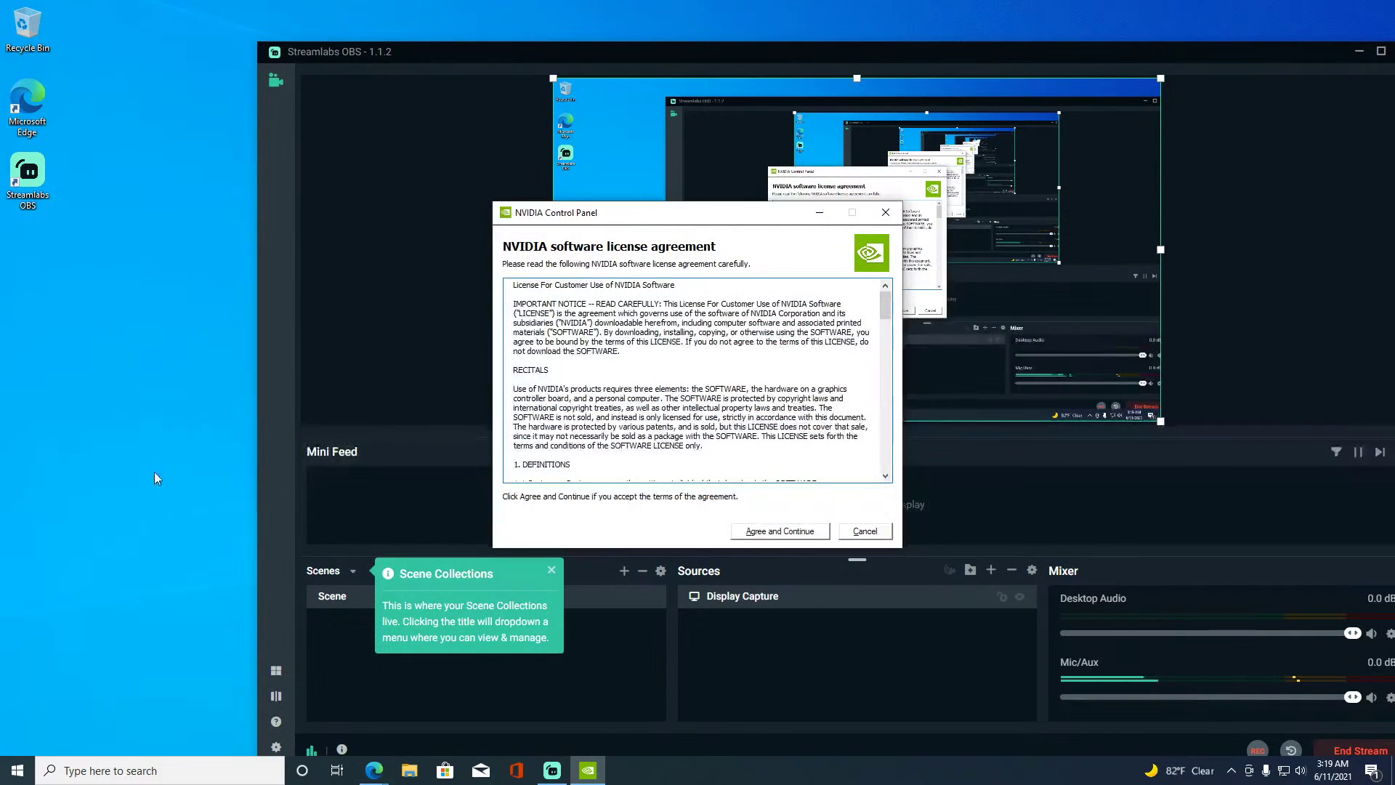
click(864, 531)
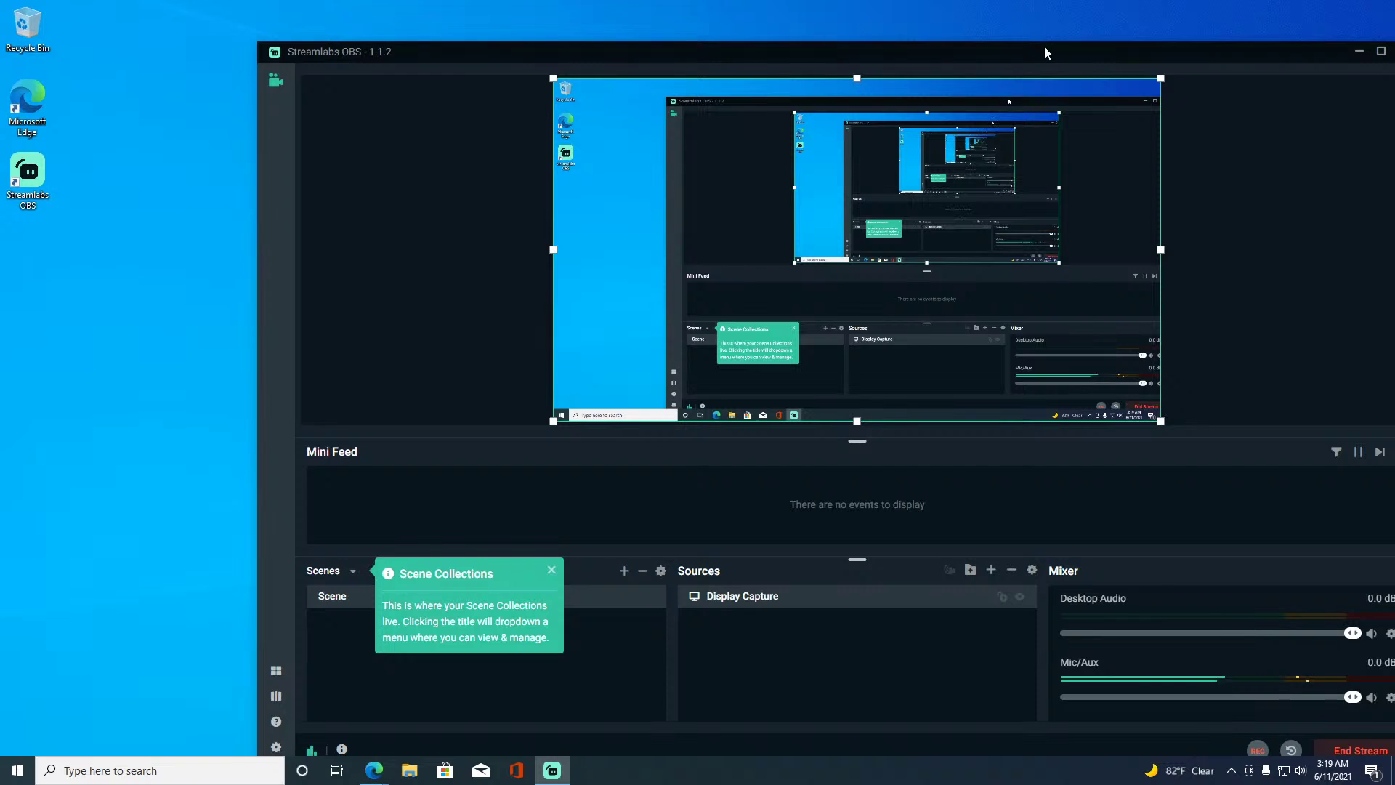
Reposition the Streamlabs OBS window so its whole mixer area and stream controls fit on the desktop.
drag(1044, 52, 935, 115)
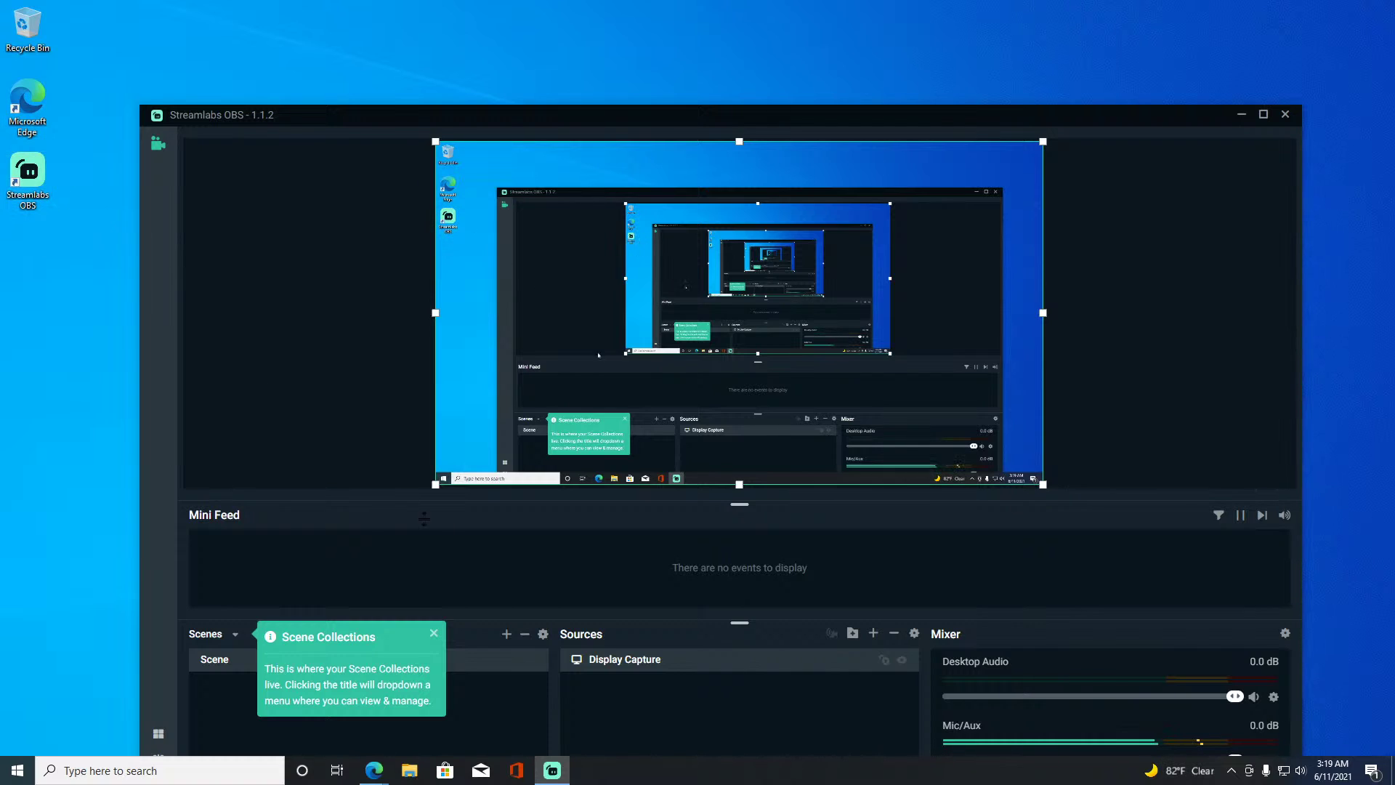
drag(709, 120, 701, 43)
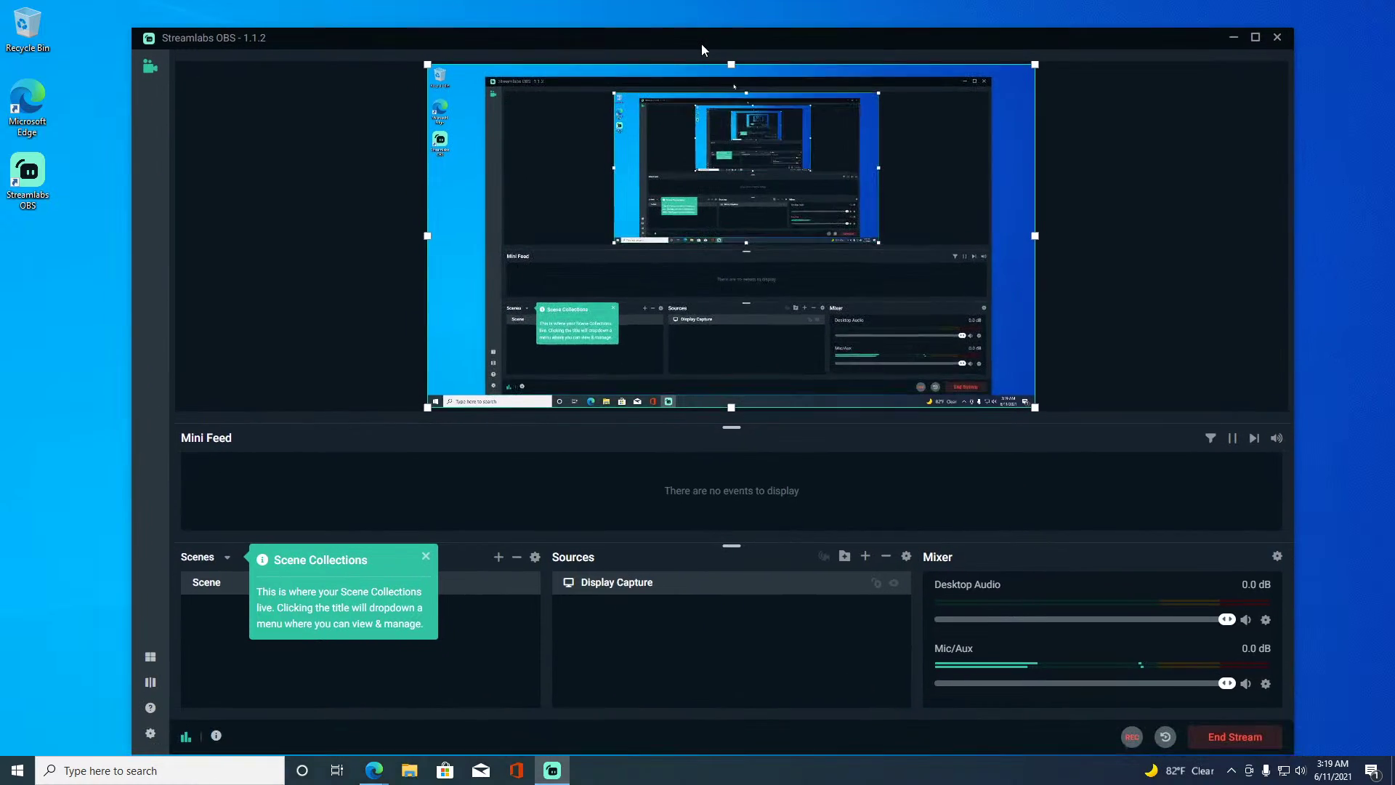
right_click(1271, 686)
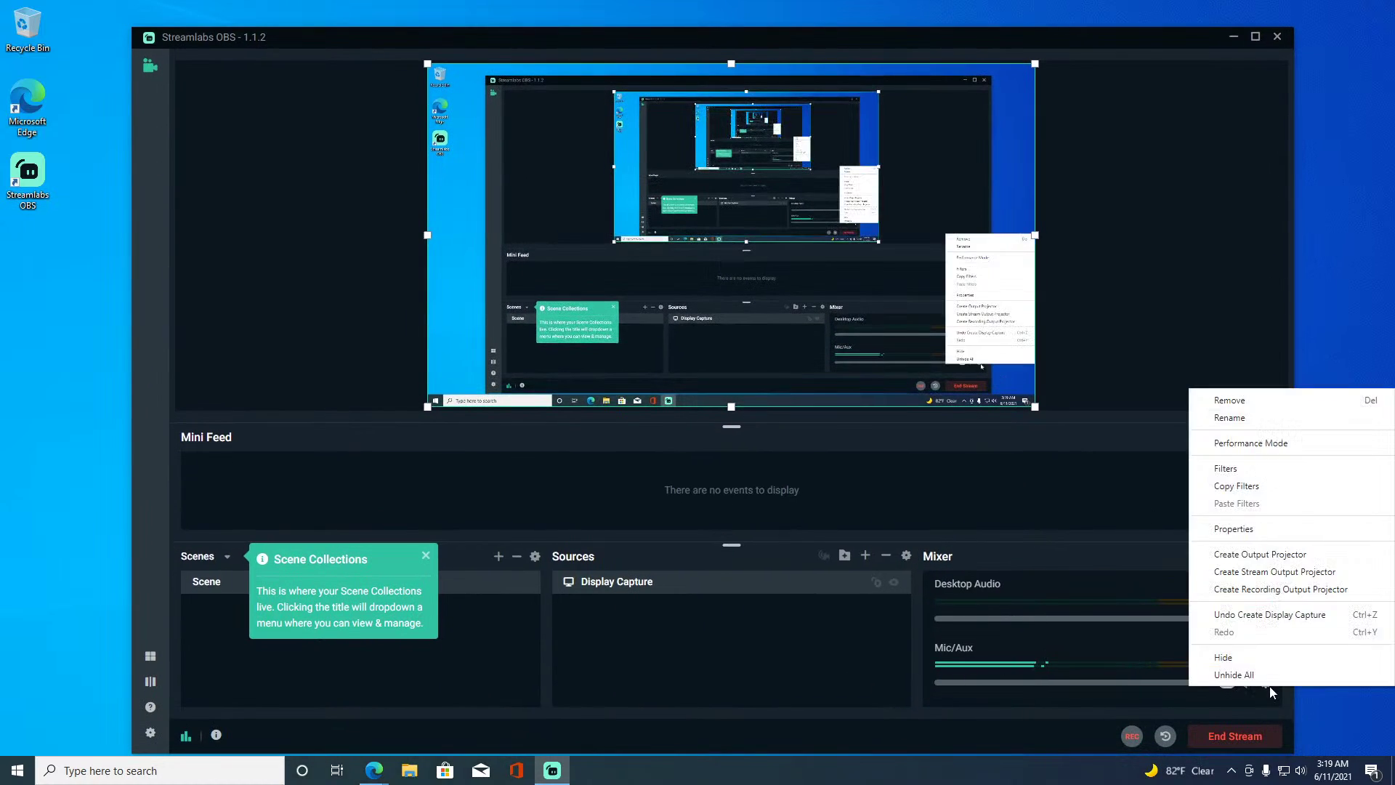
click(1235, 529)
click(900, 663)
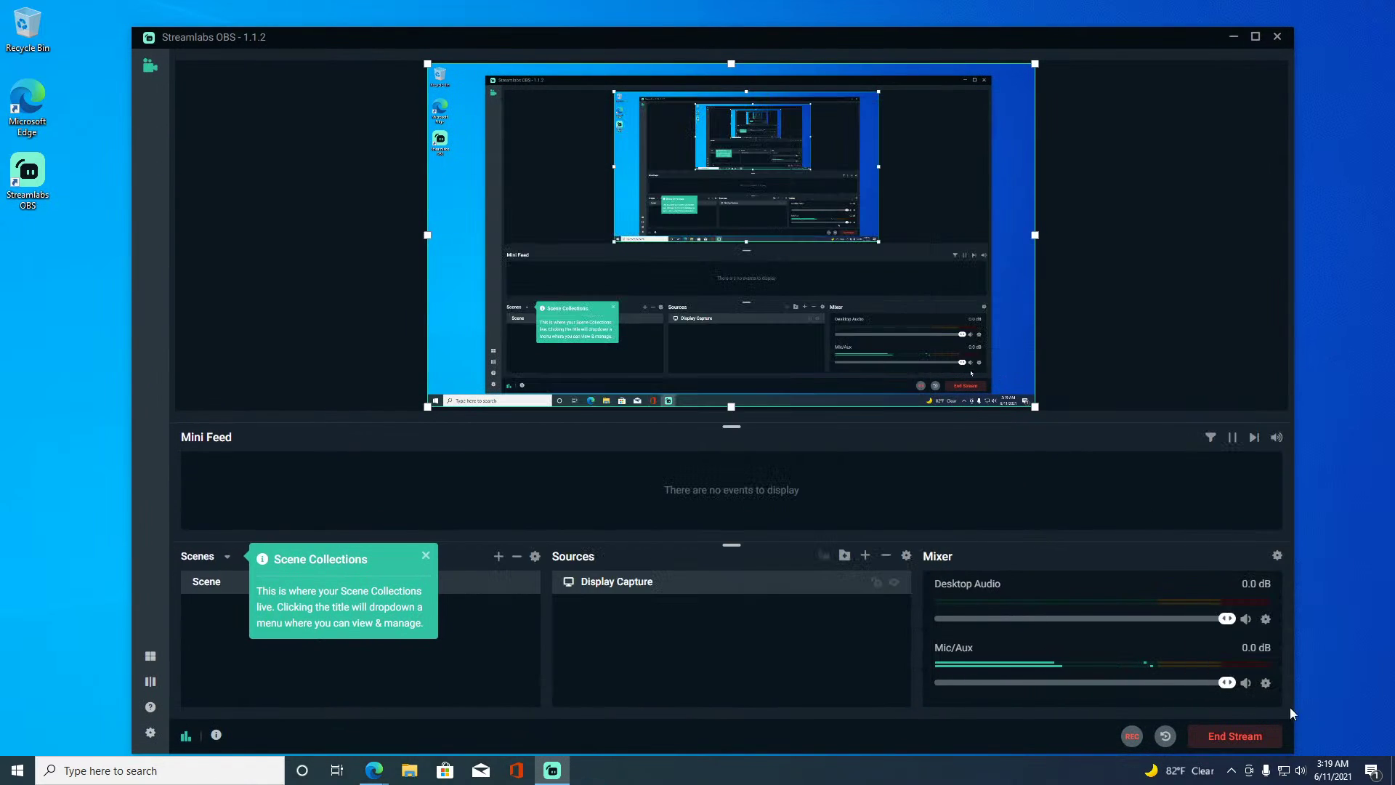
Add a Gain filter to the Mic/Aux source, raise its gain above 0 and close the source filters.
right_click(1266, 684)
click(1222, 469)
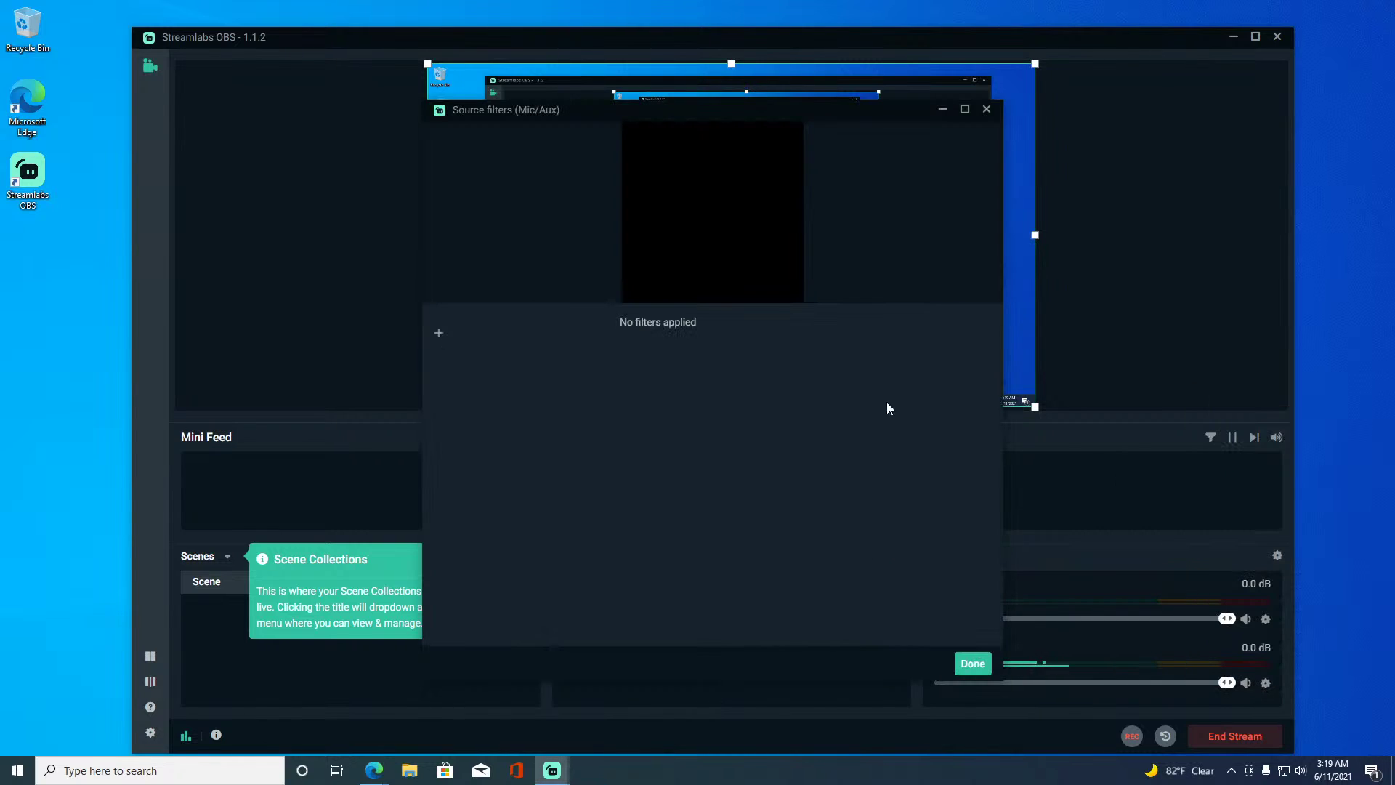
click(436, 329)
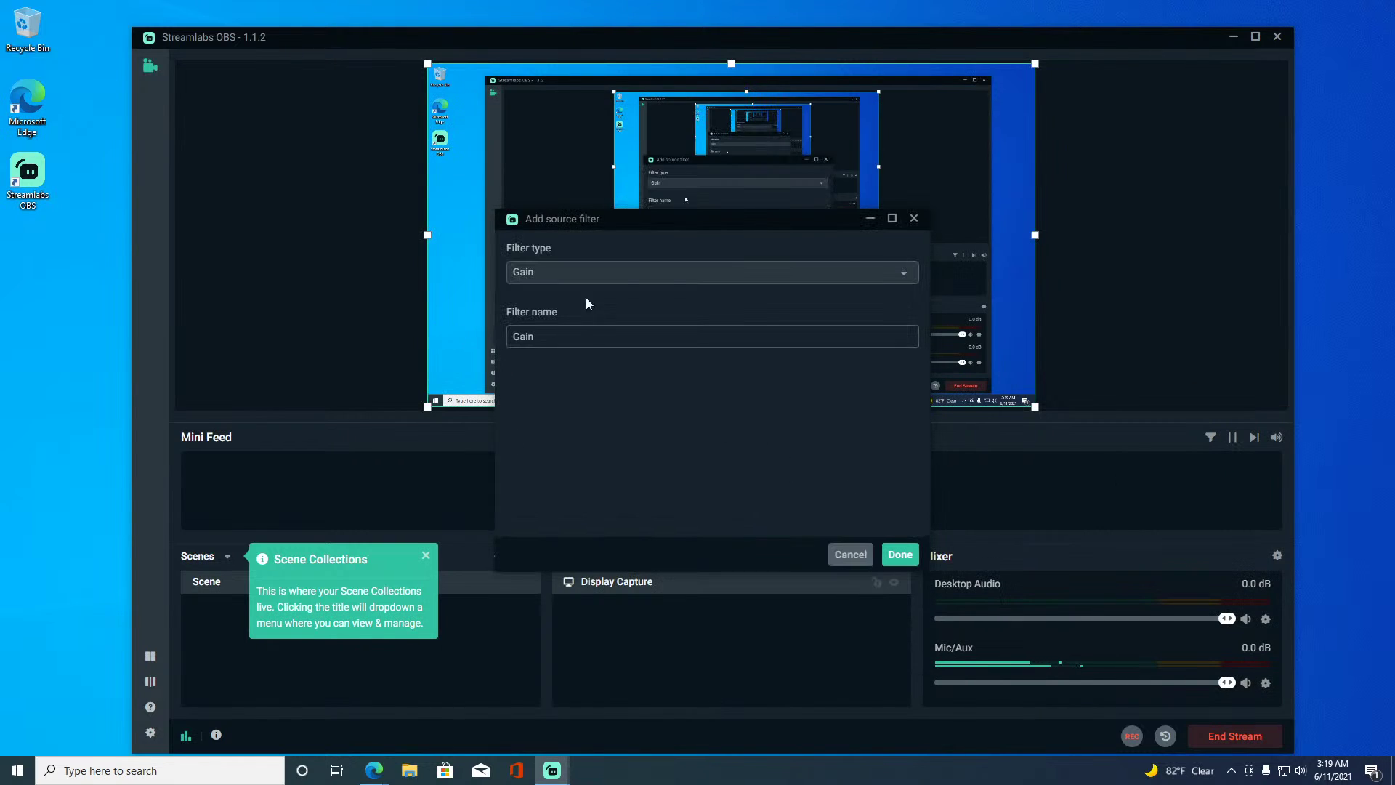
click(900, 555)
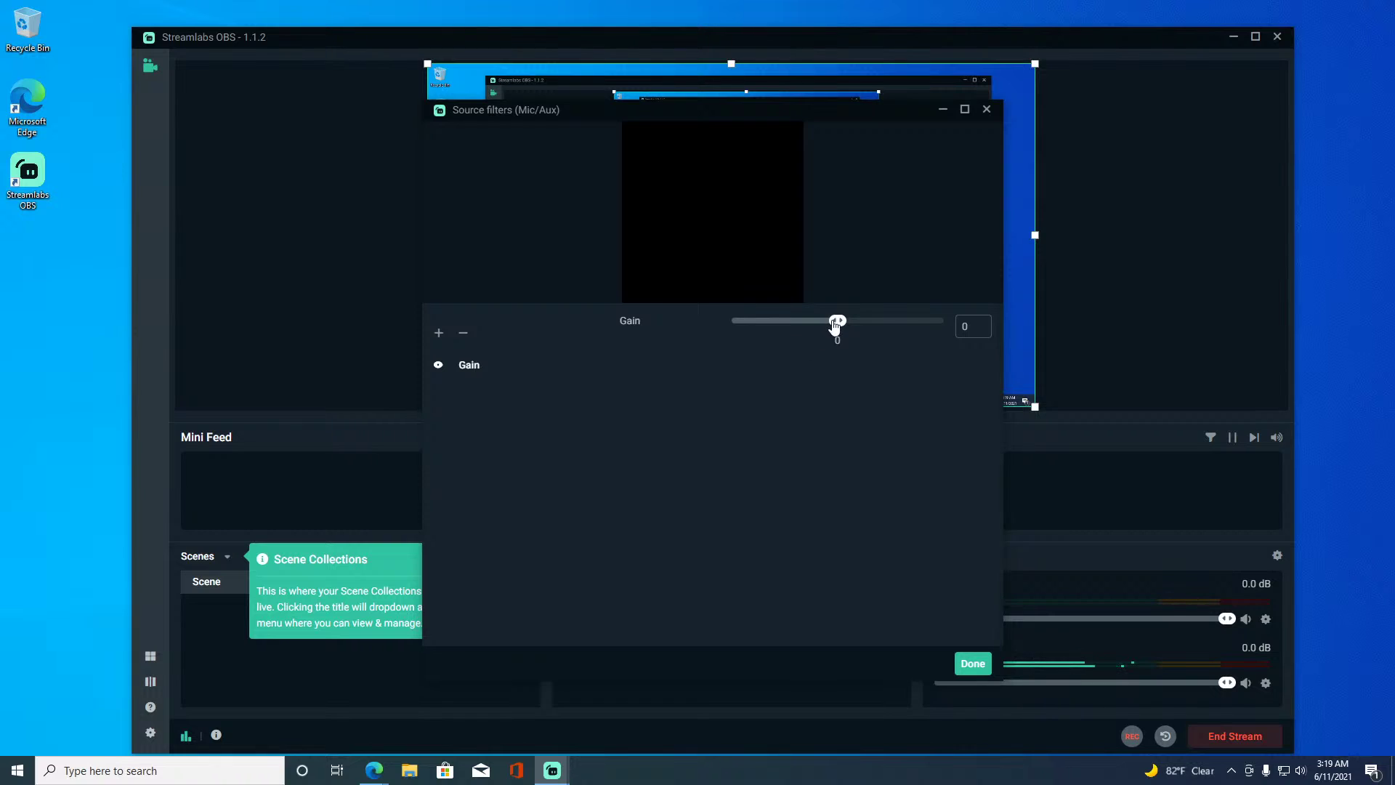
drag(837, 320, 882, 342)
drag(881, 321, 876, 320)
click(971, 663)
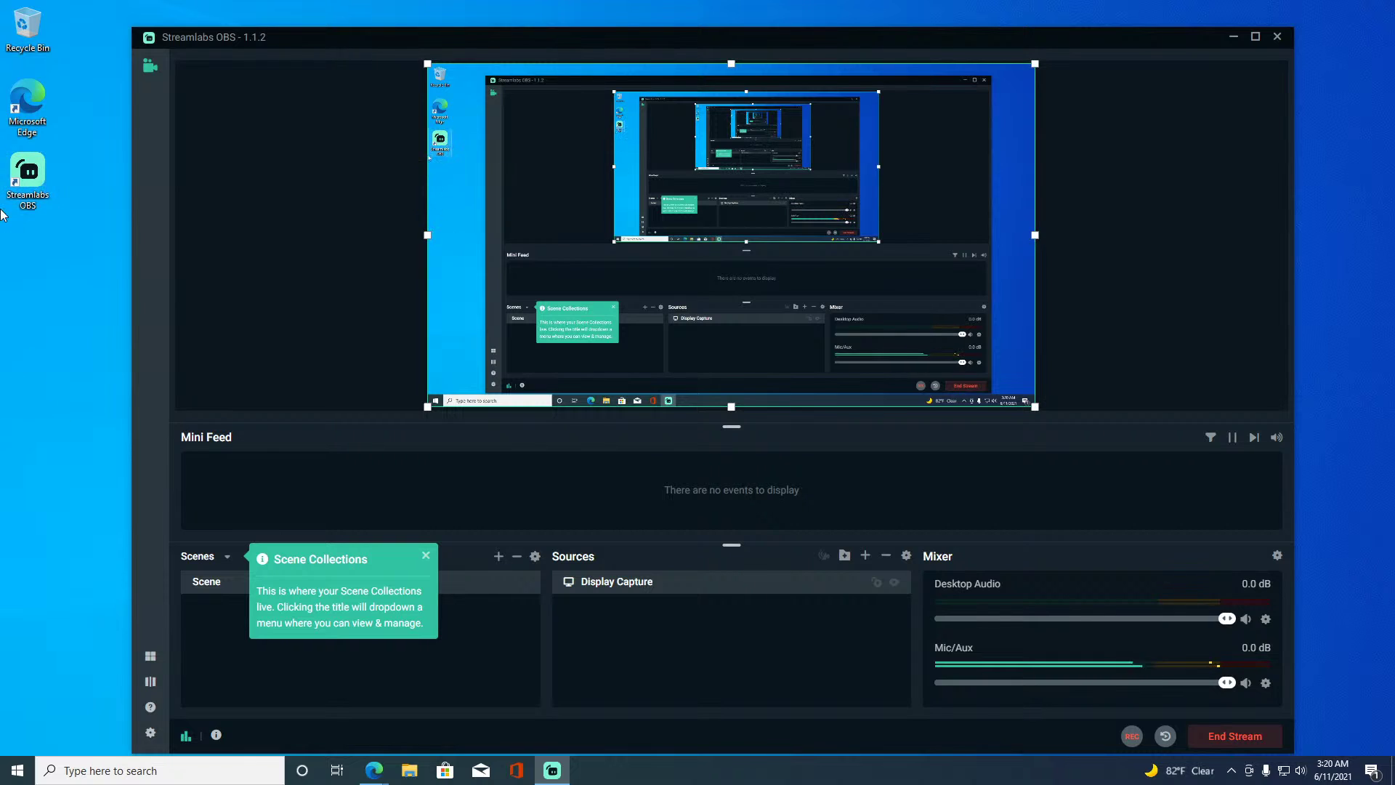
Check the live stream's dashboard in the YouTube Studio browser window and minimize it again.
mouse_move(373, 770)
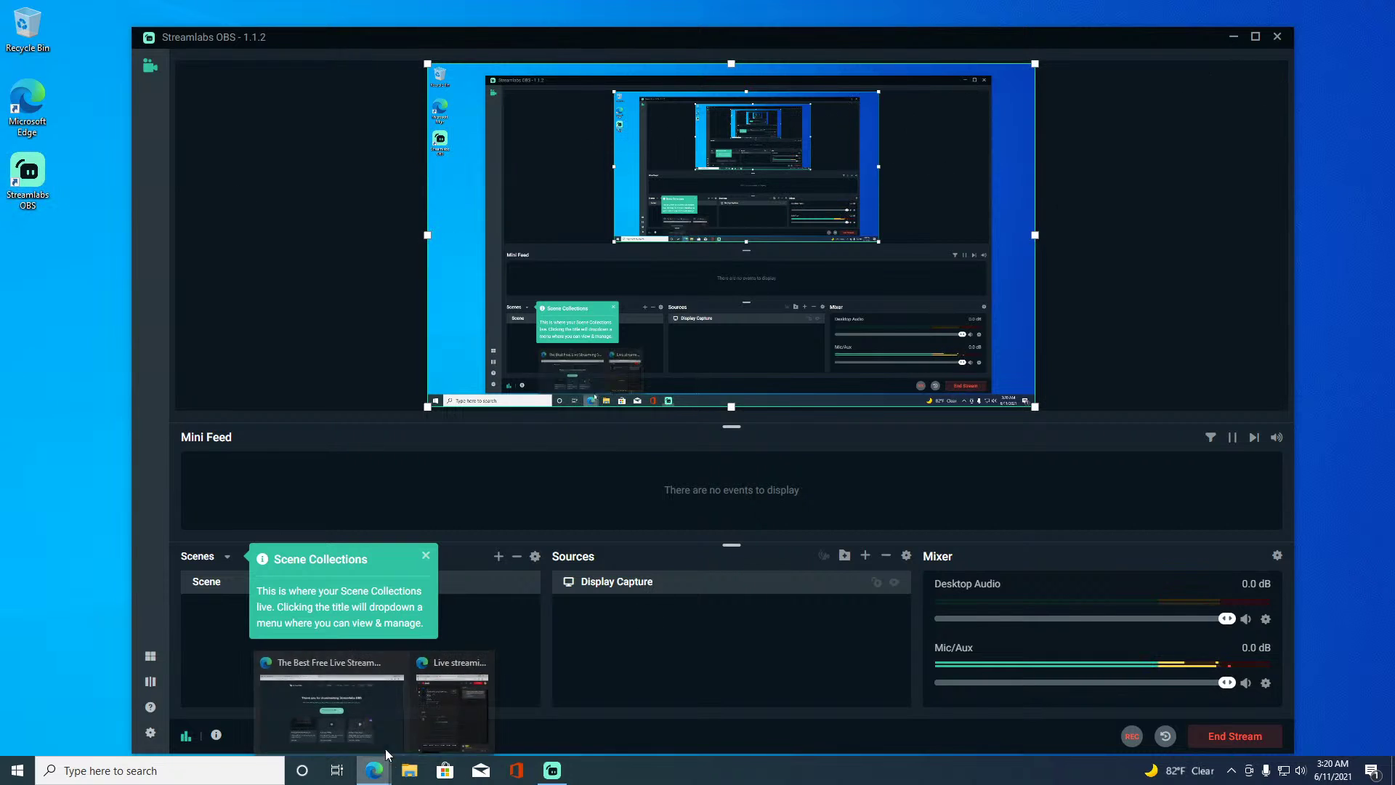
click(429, 734)
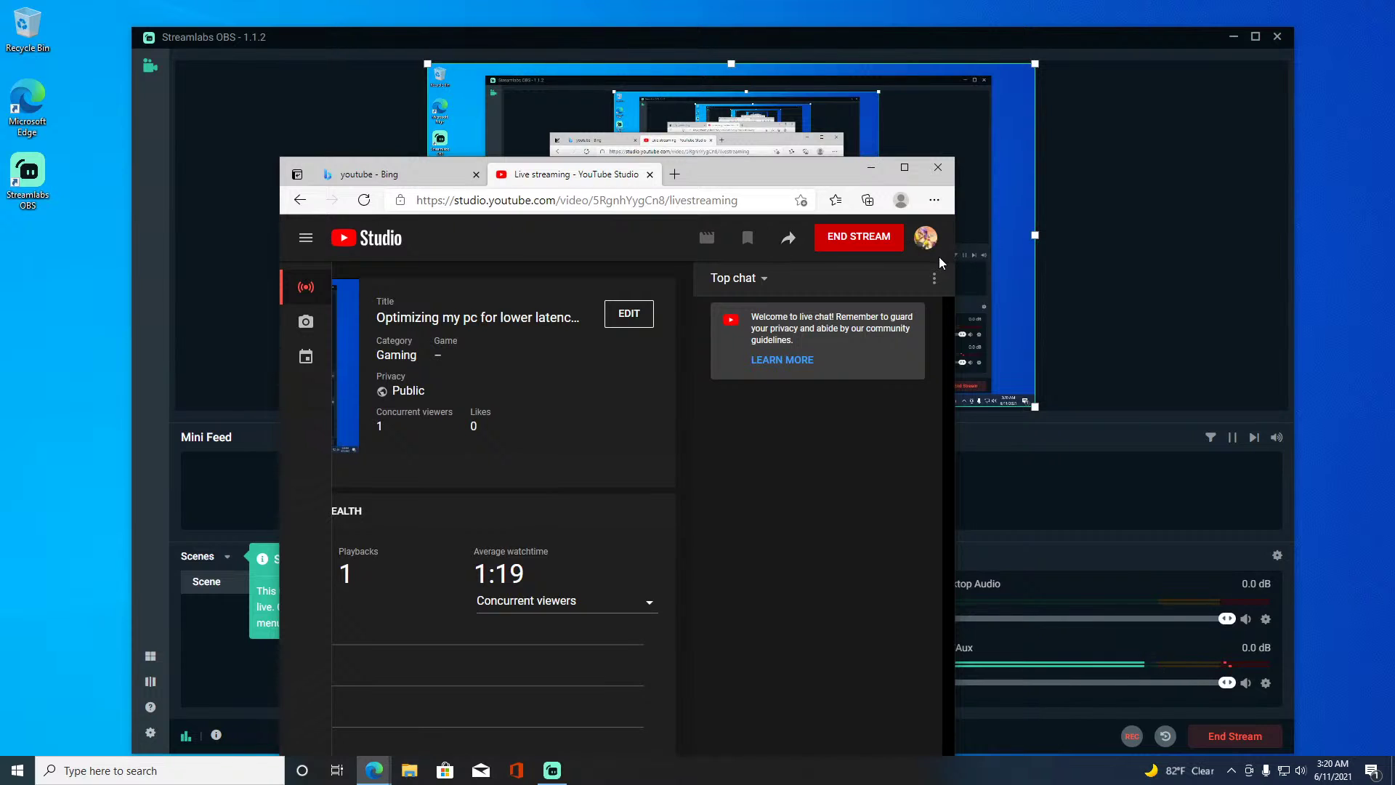
click(871, 167)
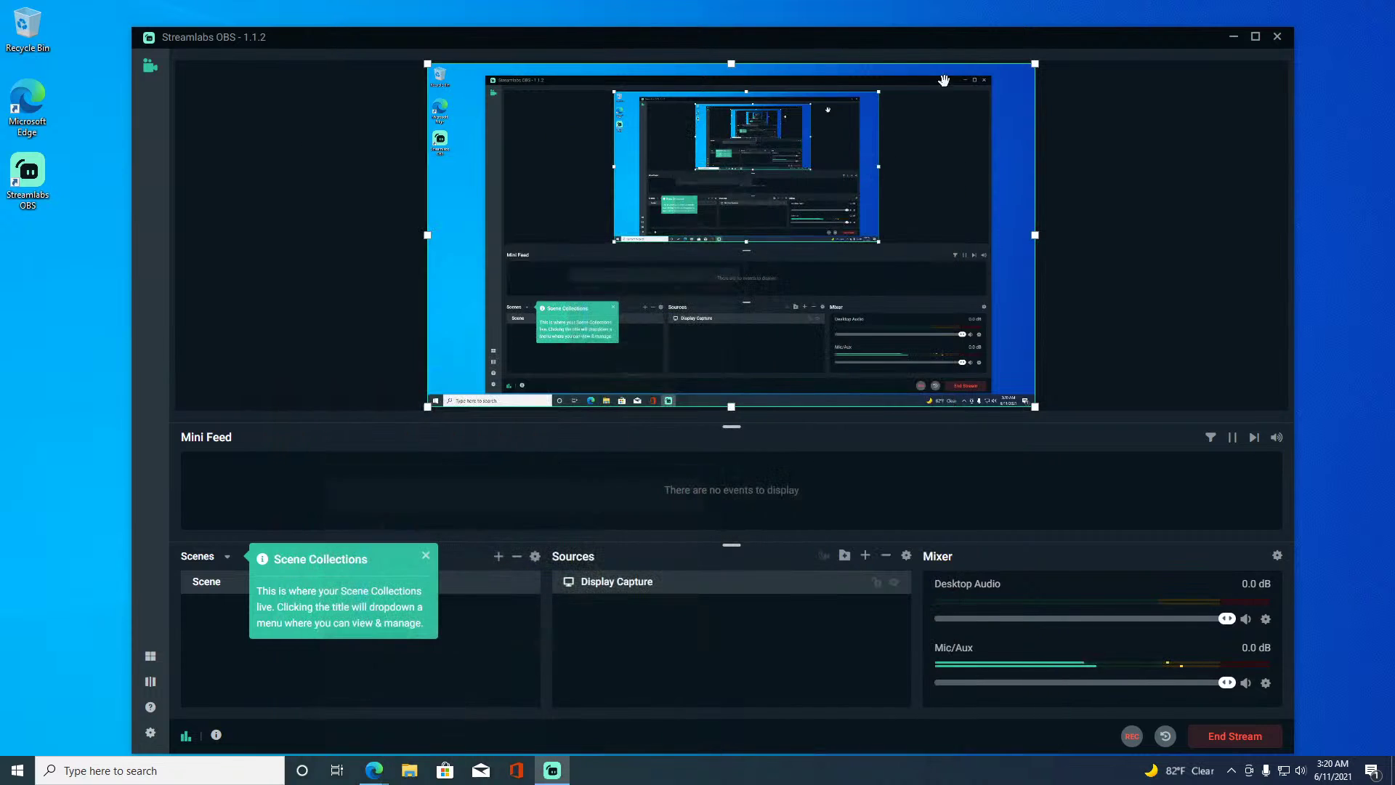
Minimize Streamlabs OBS, search for "latencymon" in a new Edge tab and open the CNET download result.
click(1234, 38)
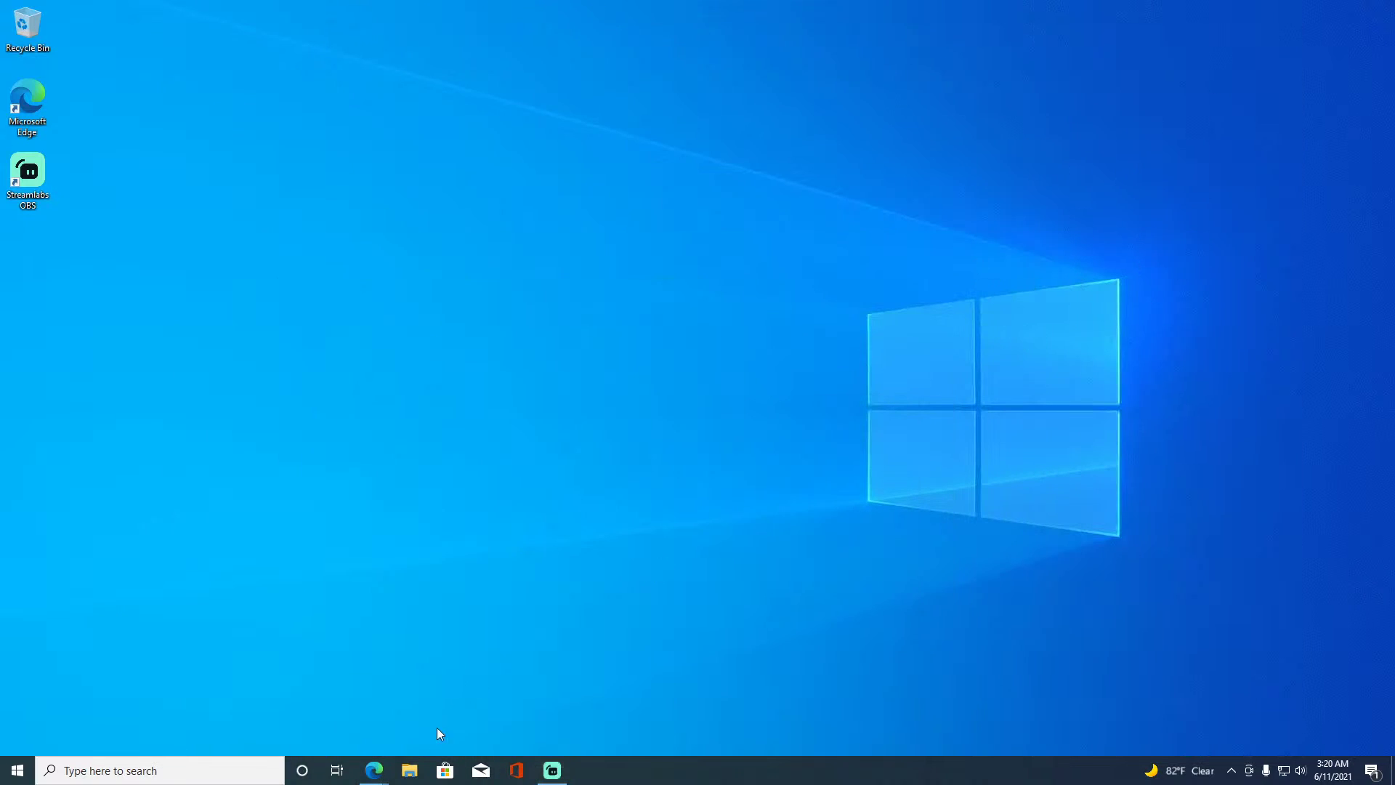
mouse_move(375, 770)
click(428, 704)
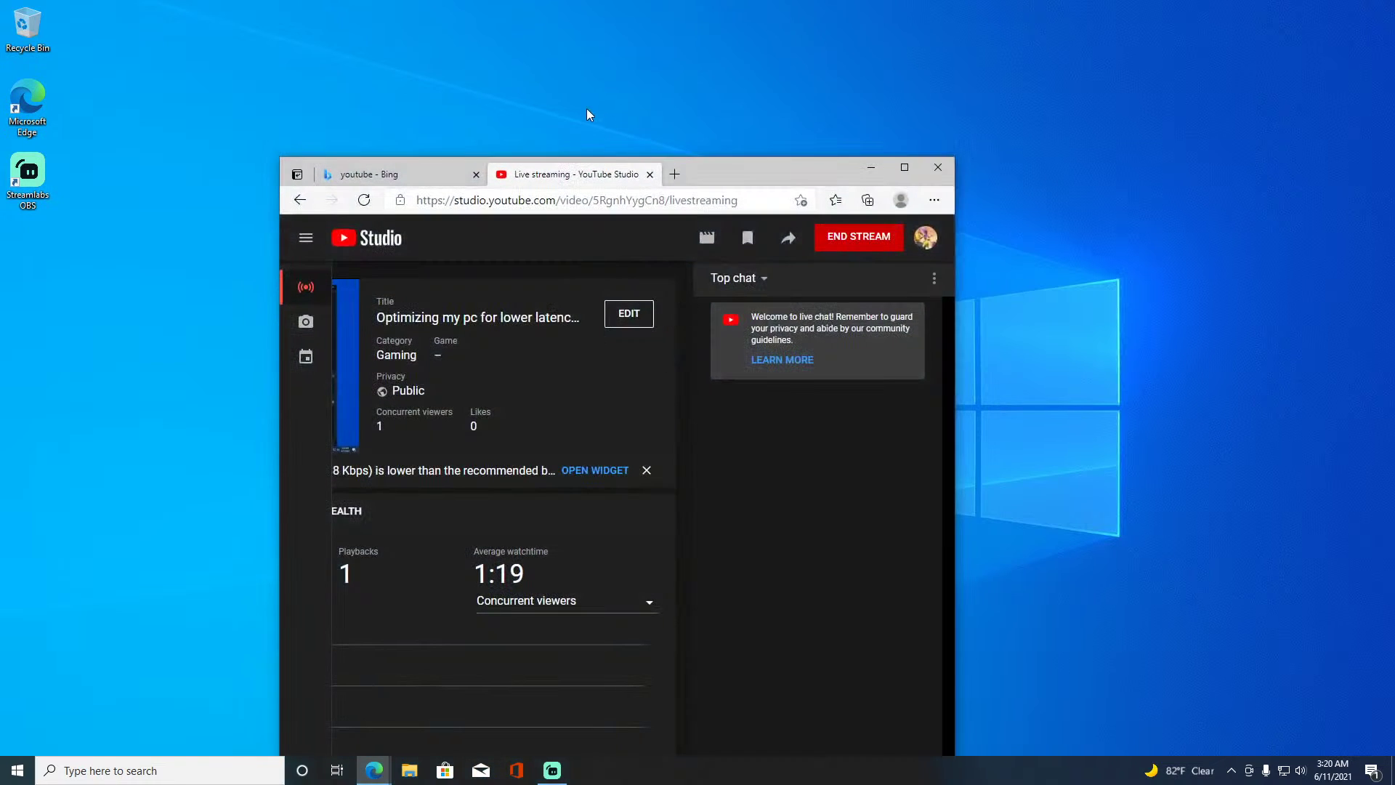
click(682, 179)
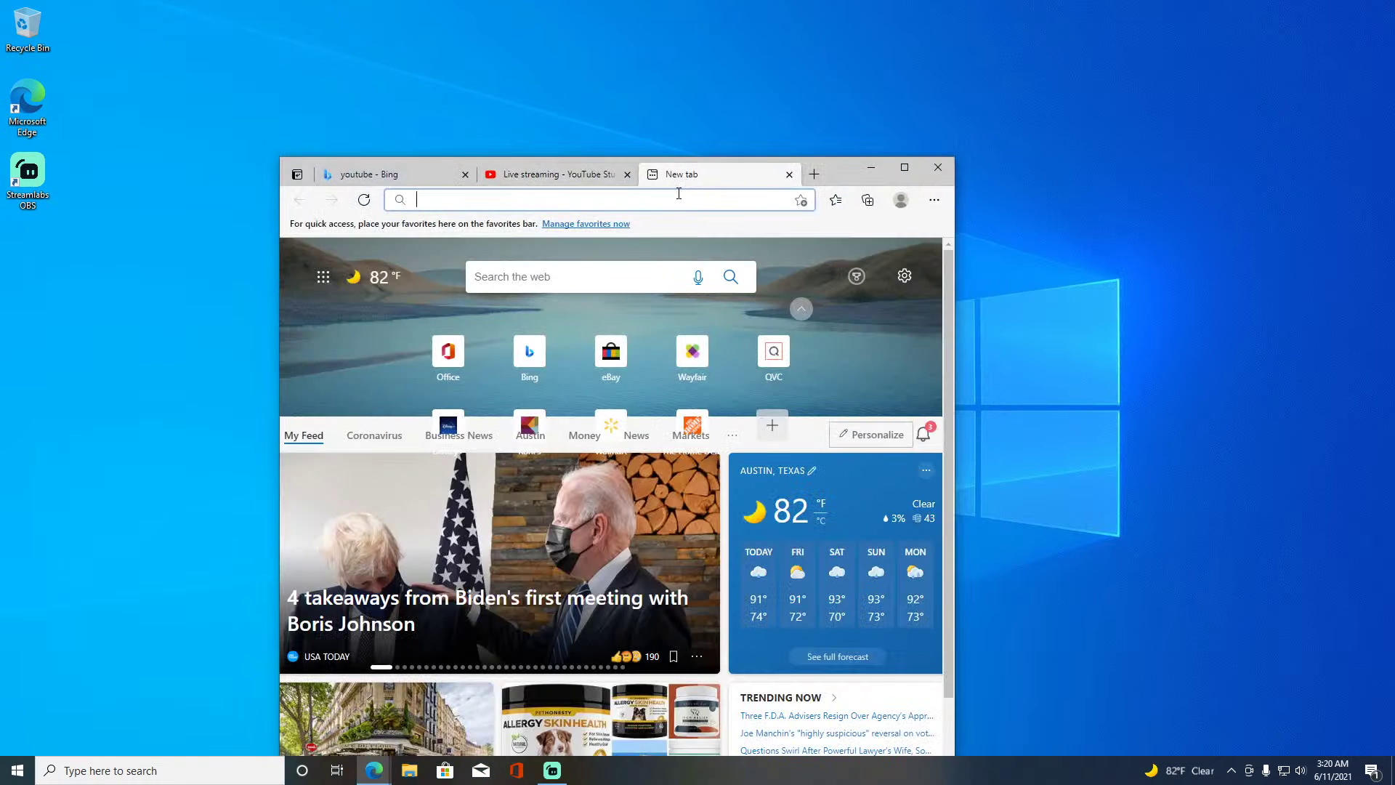
text(latencymon)
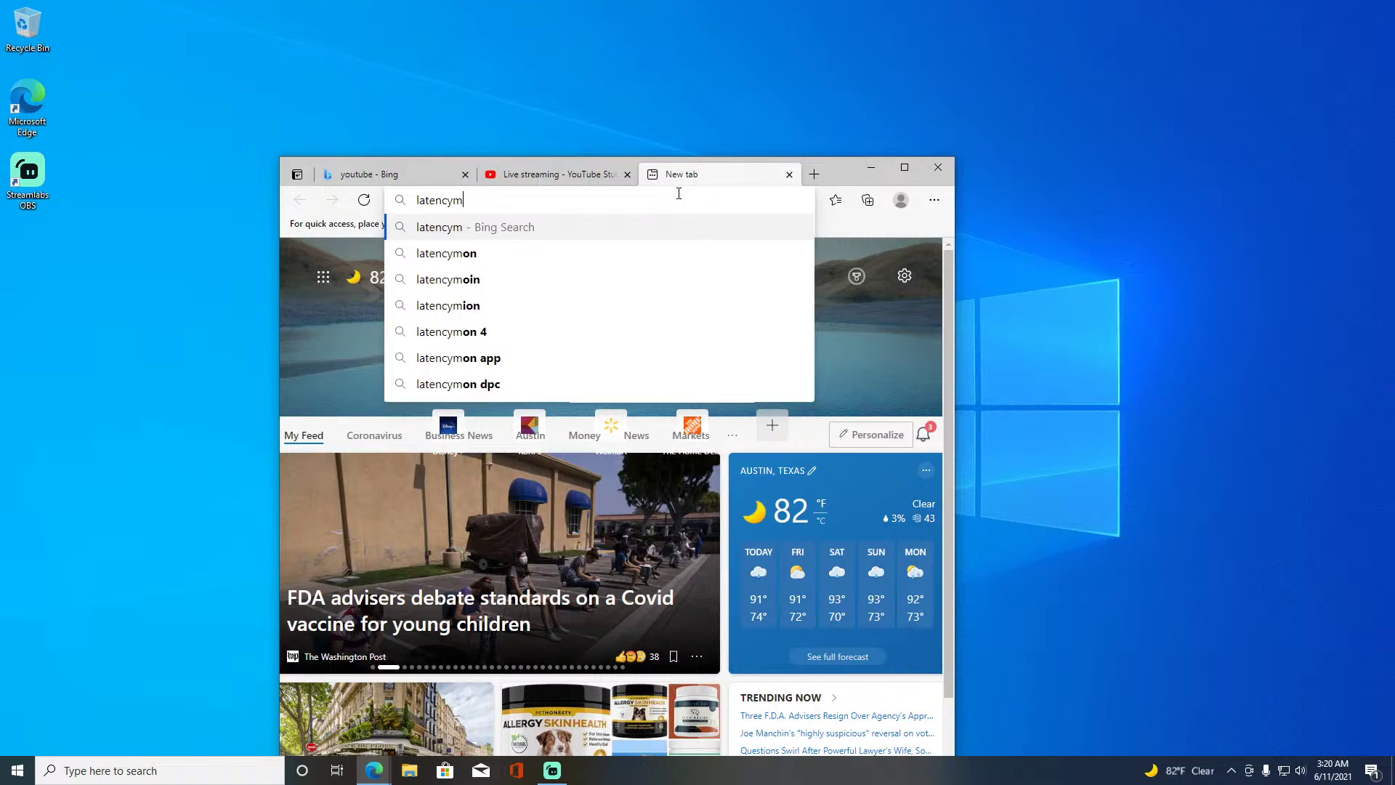
key(Return)
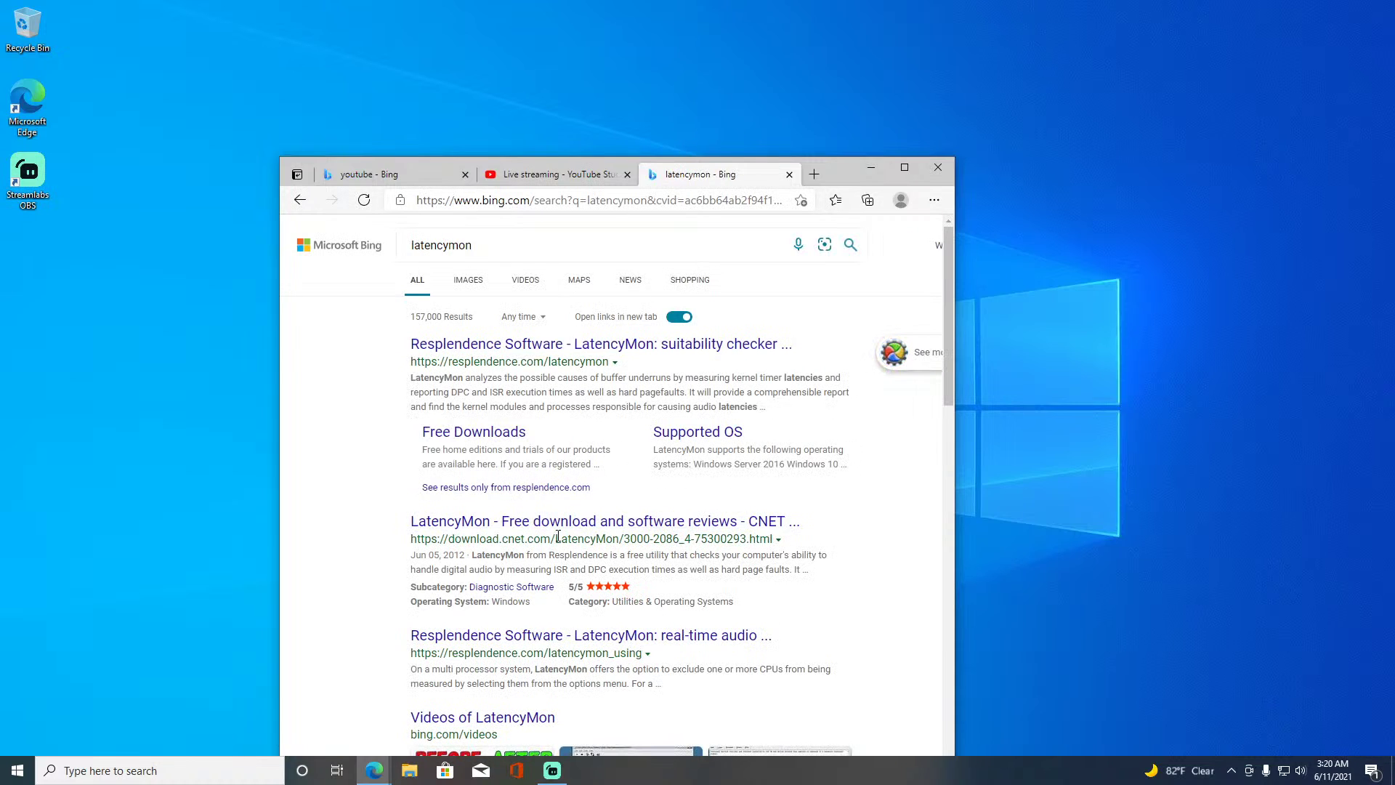
click(558, 524)
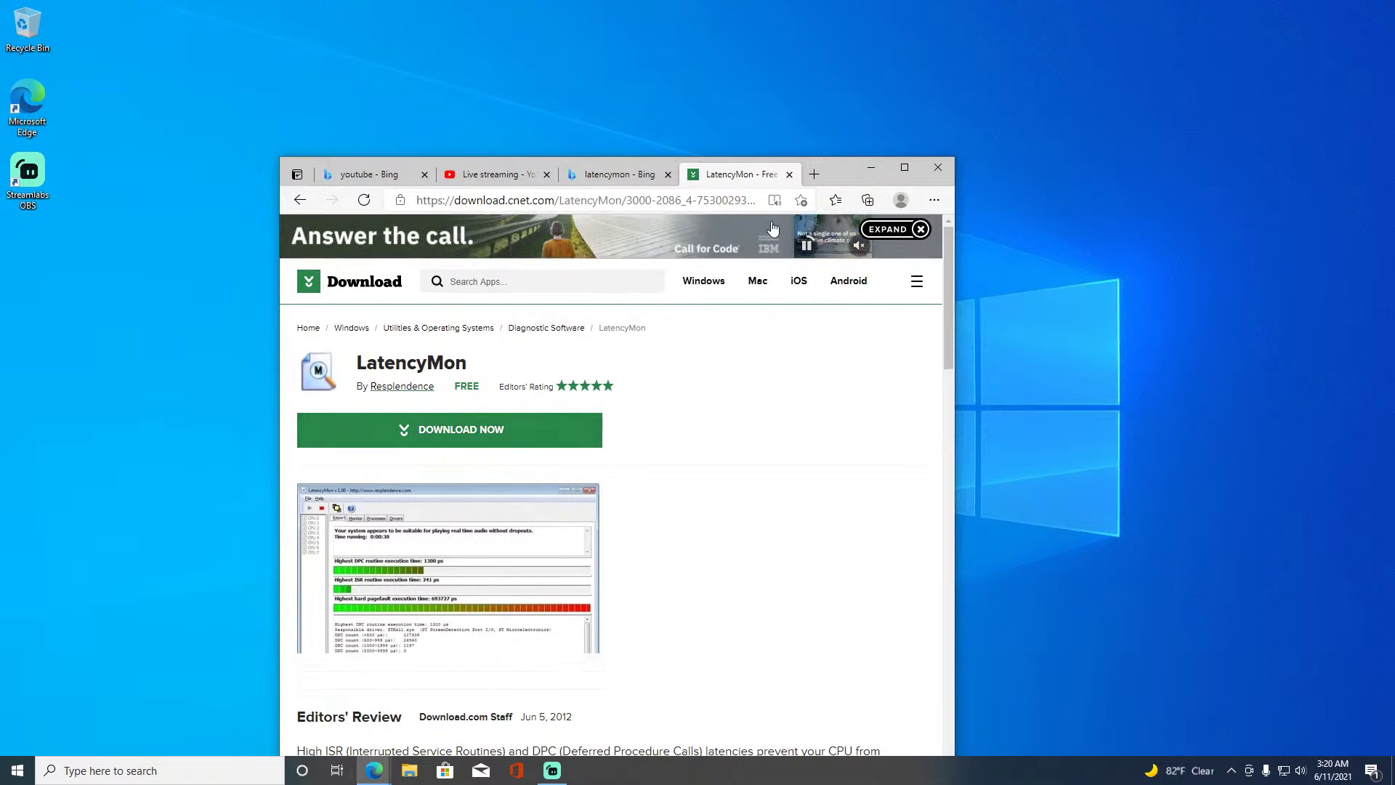
Maximize the browser, download LatencyMon from CNET and run the downloaded LatencyMon.exe.
double_click(826, 173)
click(385, 334)
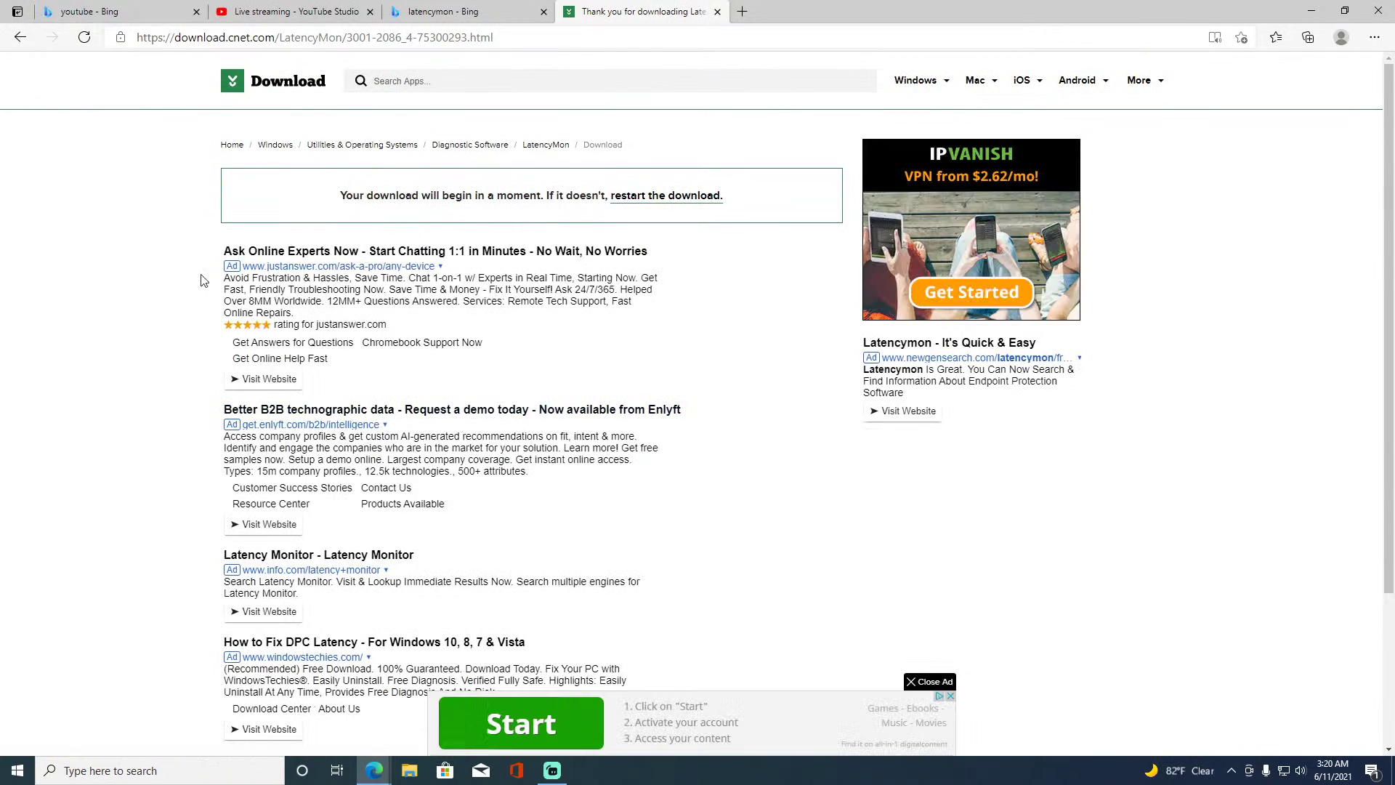
scroll(204, 280, down, 3)
scroll(211, 503, up, 3)
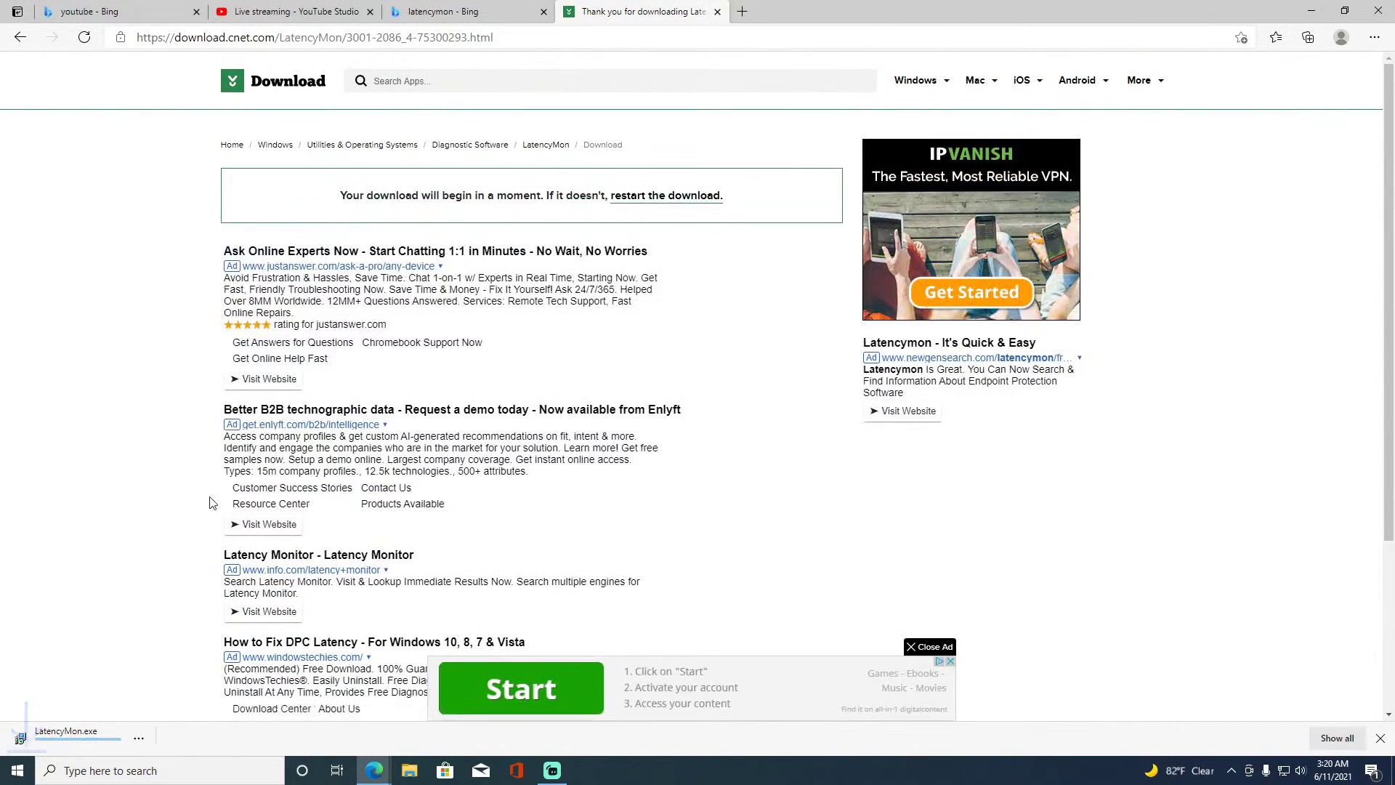
click(89, 735)
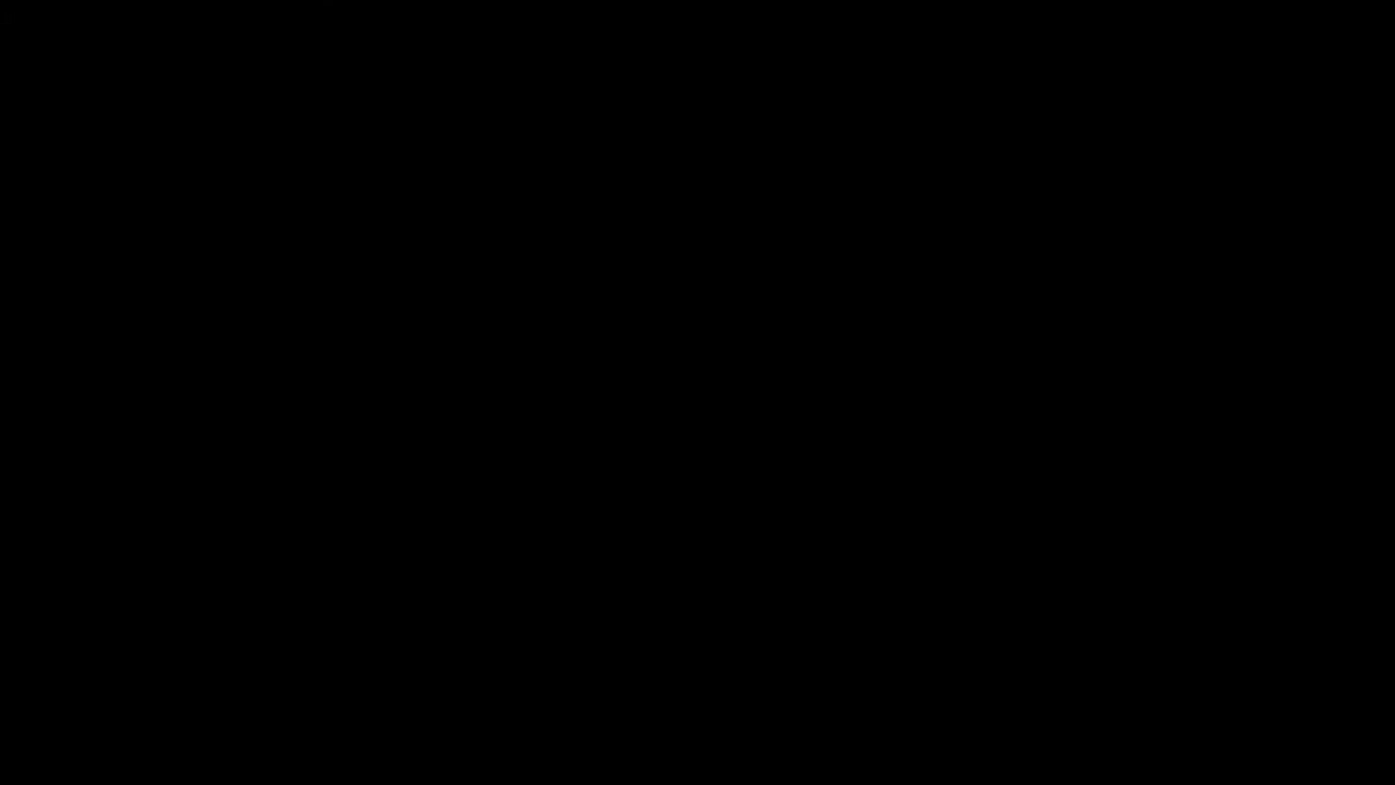
Install LatencyMon (Home Edition), accepting the license agreement and keeping the default folder C:\Program Files\LatencyMon.
click(766, 498)
click(612, 456)
click(763, 501)
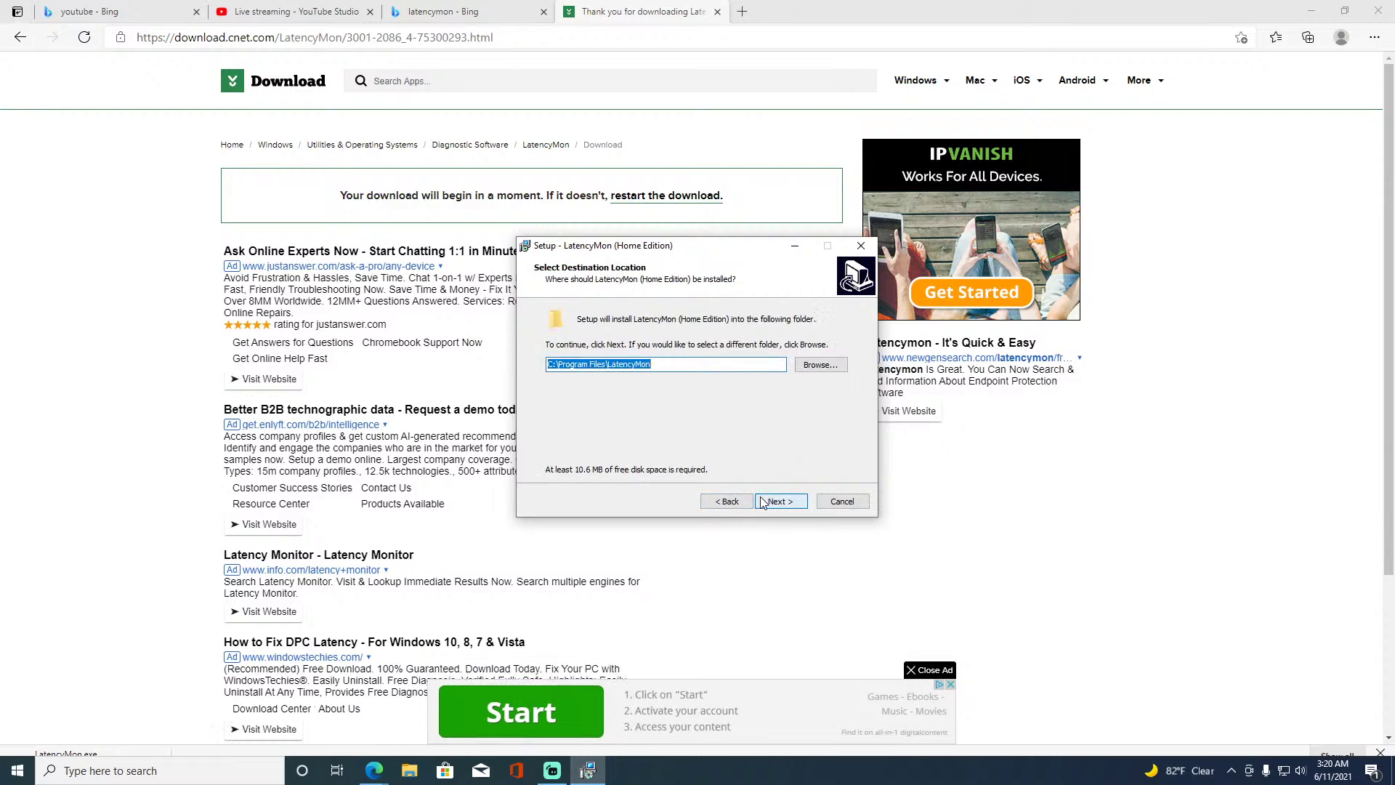
click(763, 501)
click(764, 503)
click(766, 504)
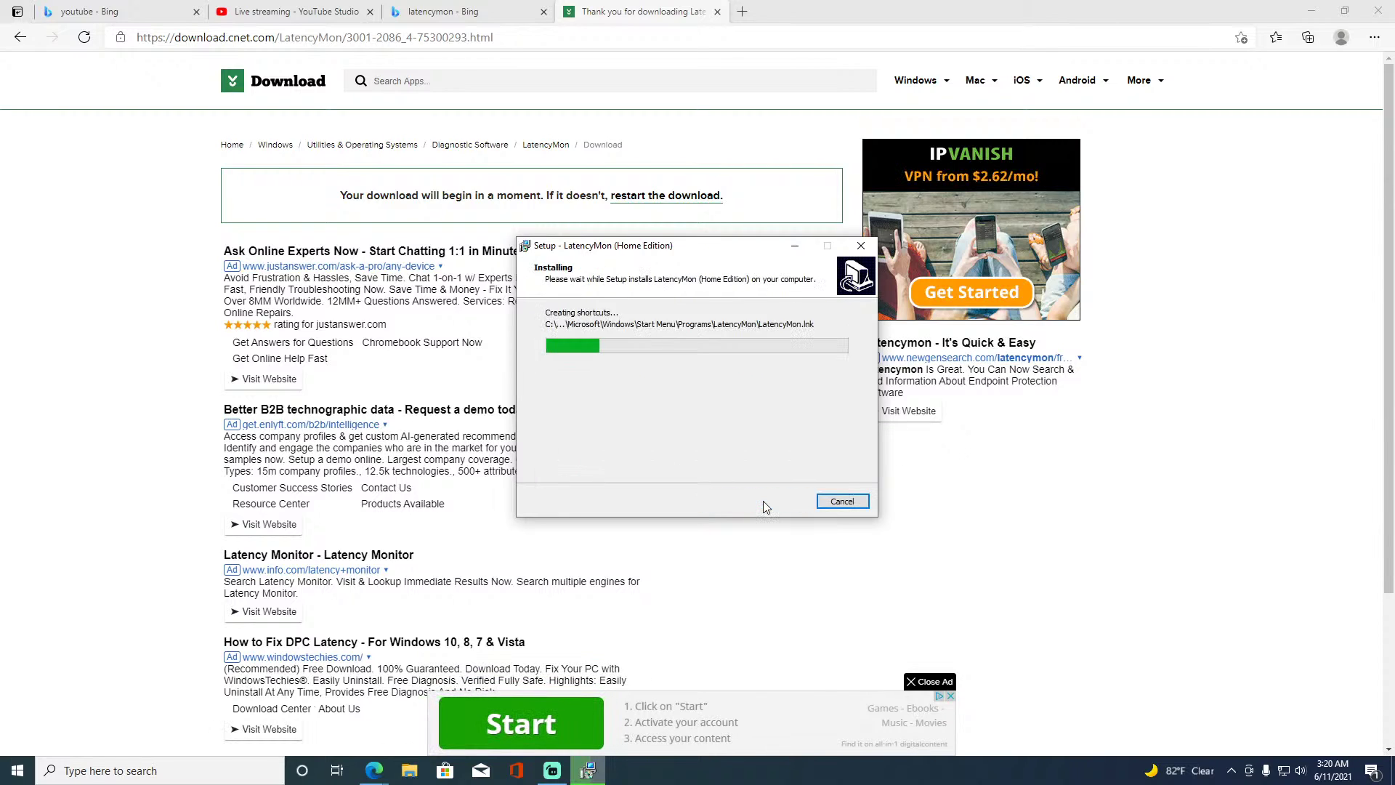
Examine the CPU utilization and process count in Task Manager's detailed performance view, and close it.
right_click(18, 770)
click(44, 621)
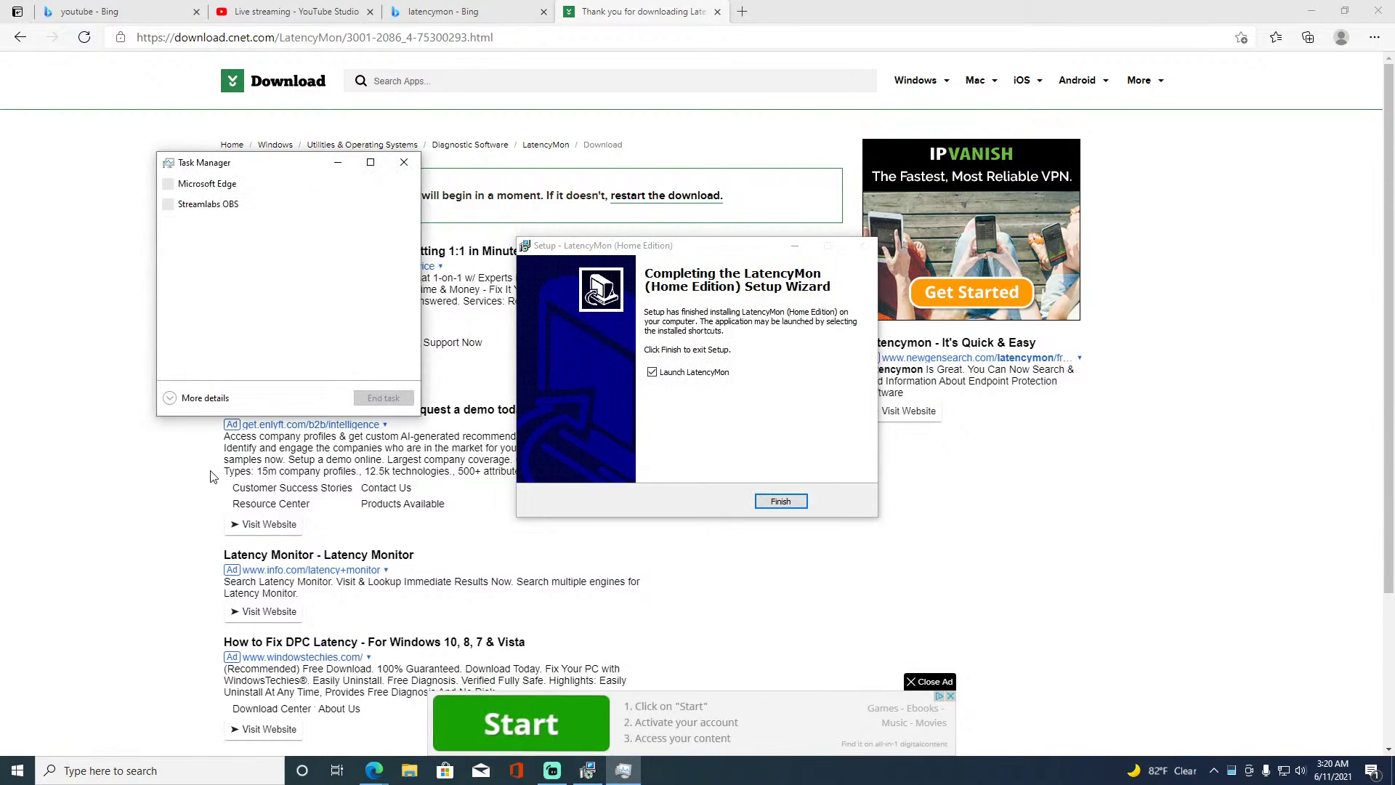
click(177, 398)
click(225, 201)
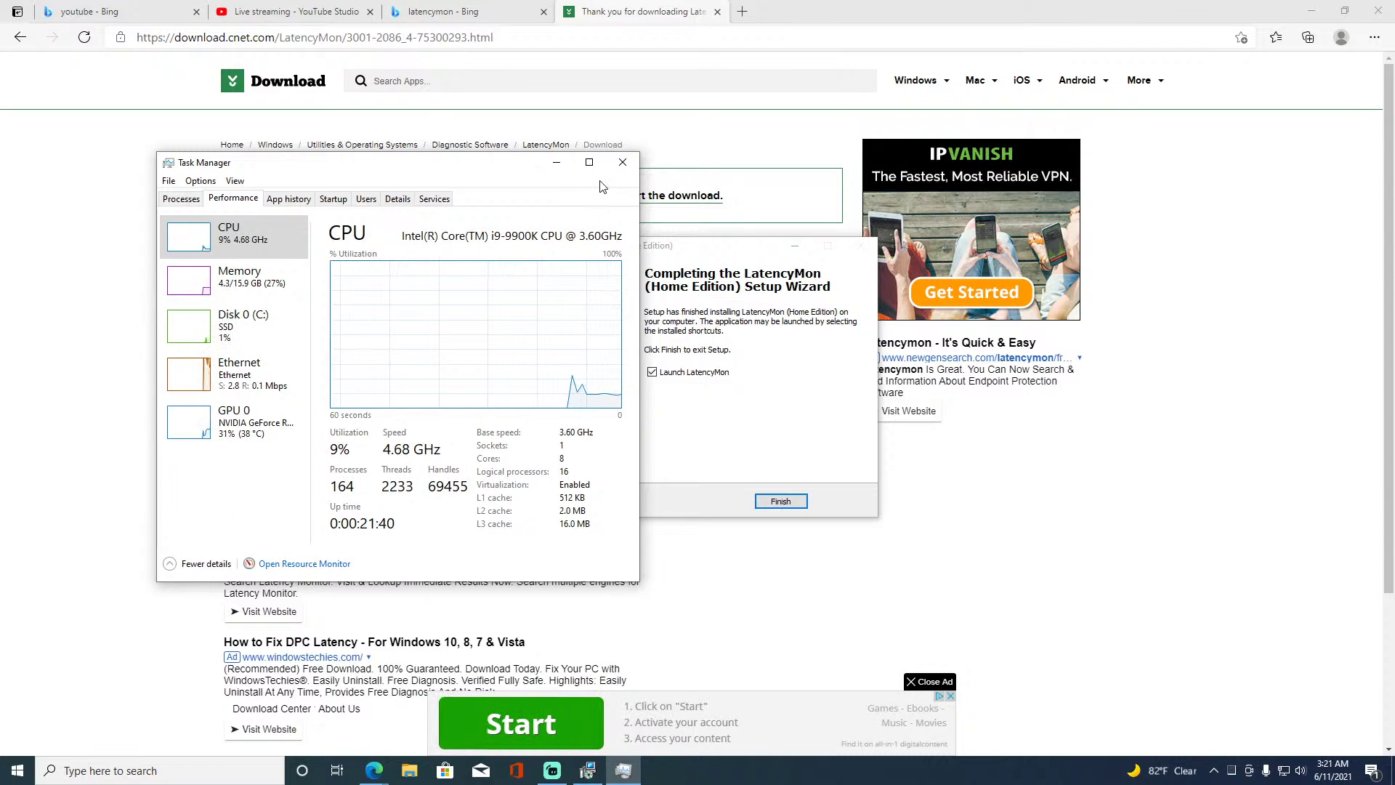
click(623, 162)
Finish the setup with LatencyMon launched, minimize the browser and start the latency analysis.
click(779, 501)
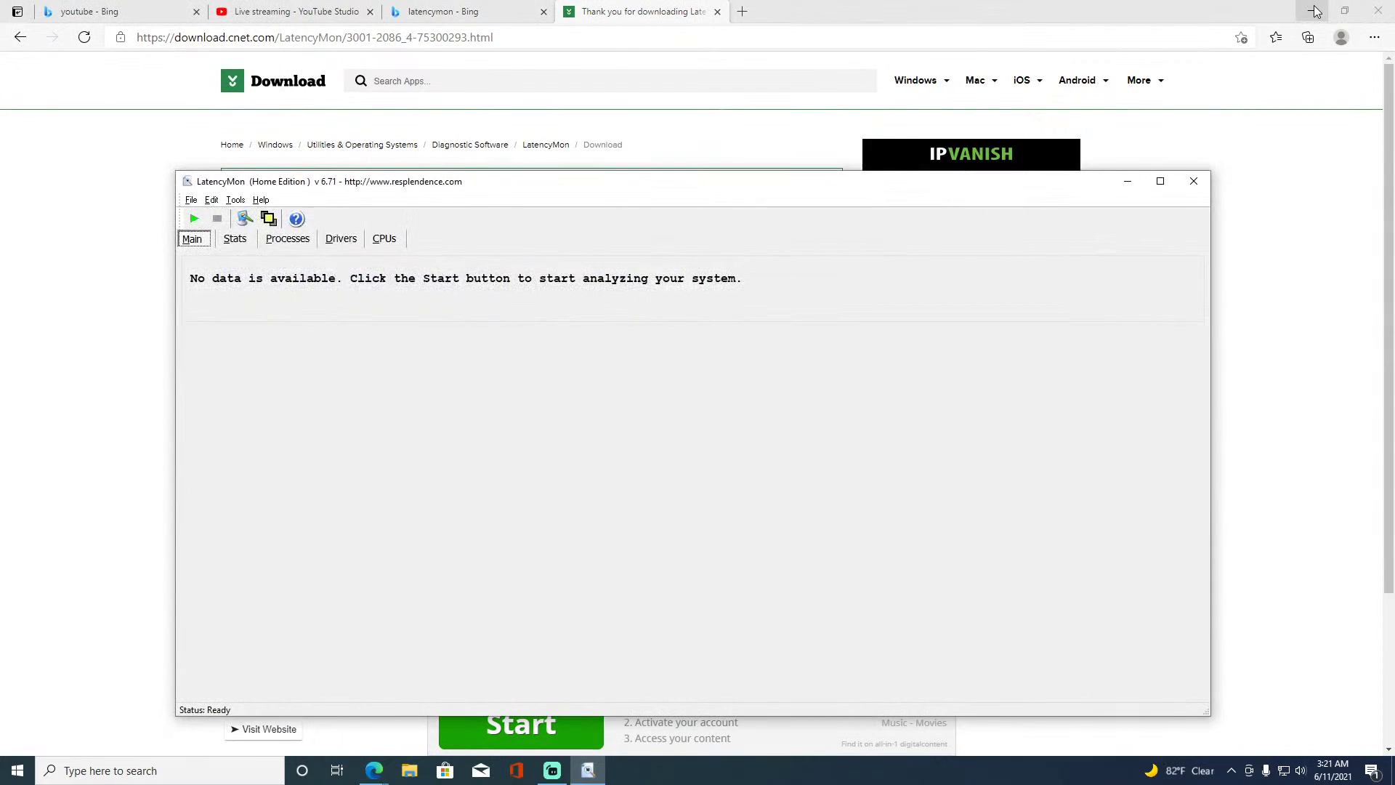
click(1311, 12)
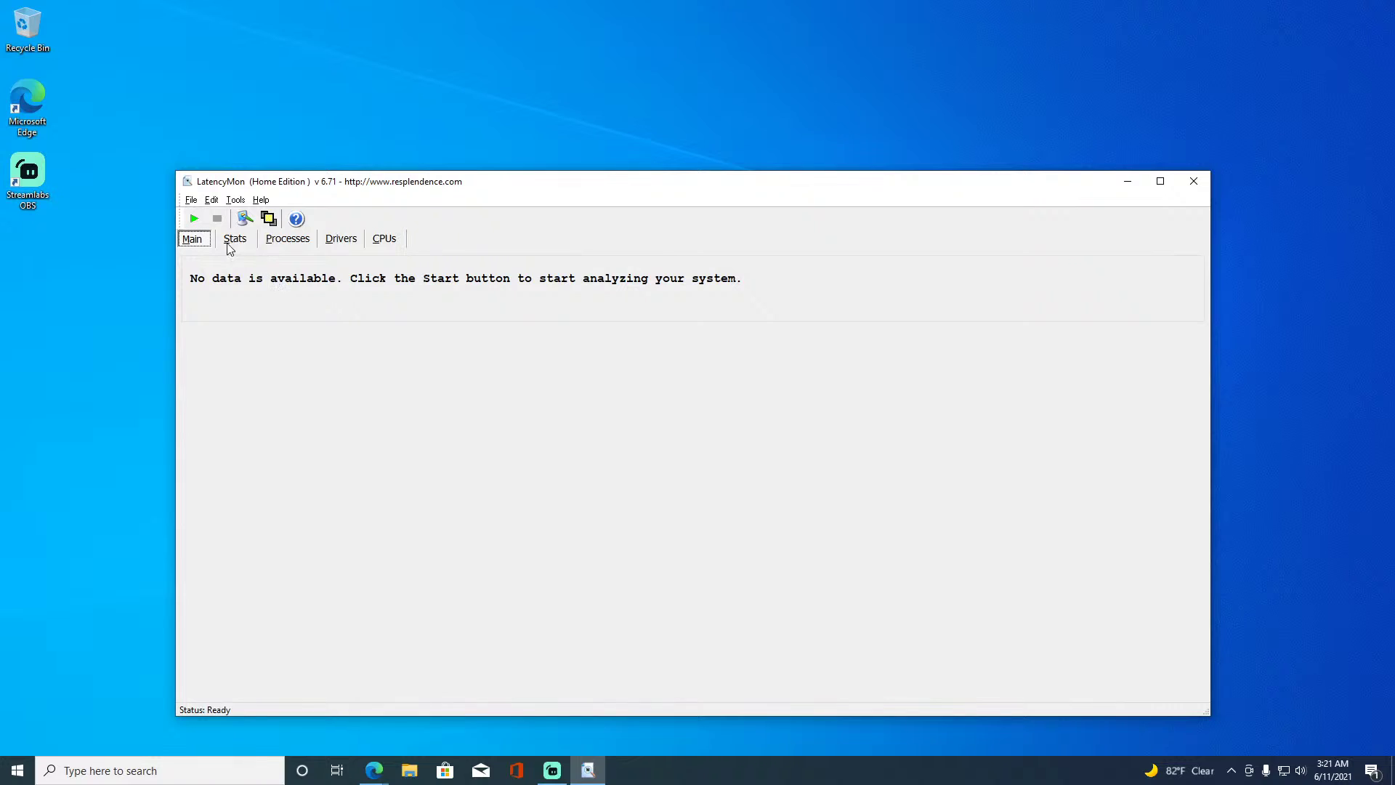
click(195, 219)
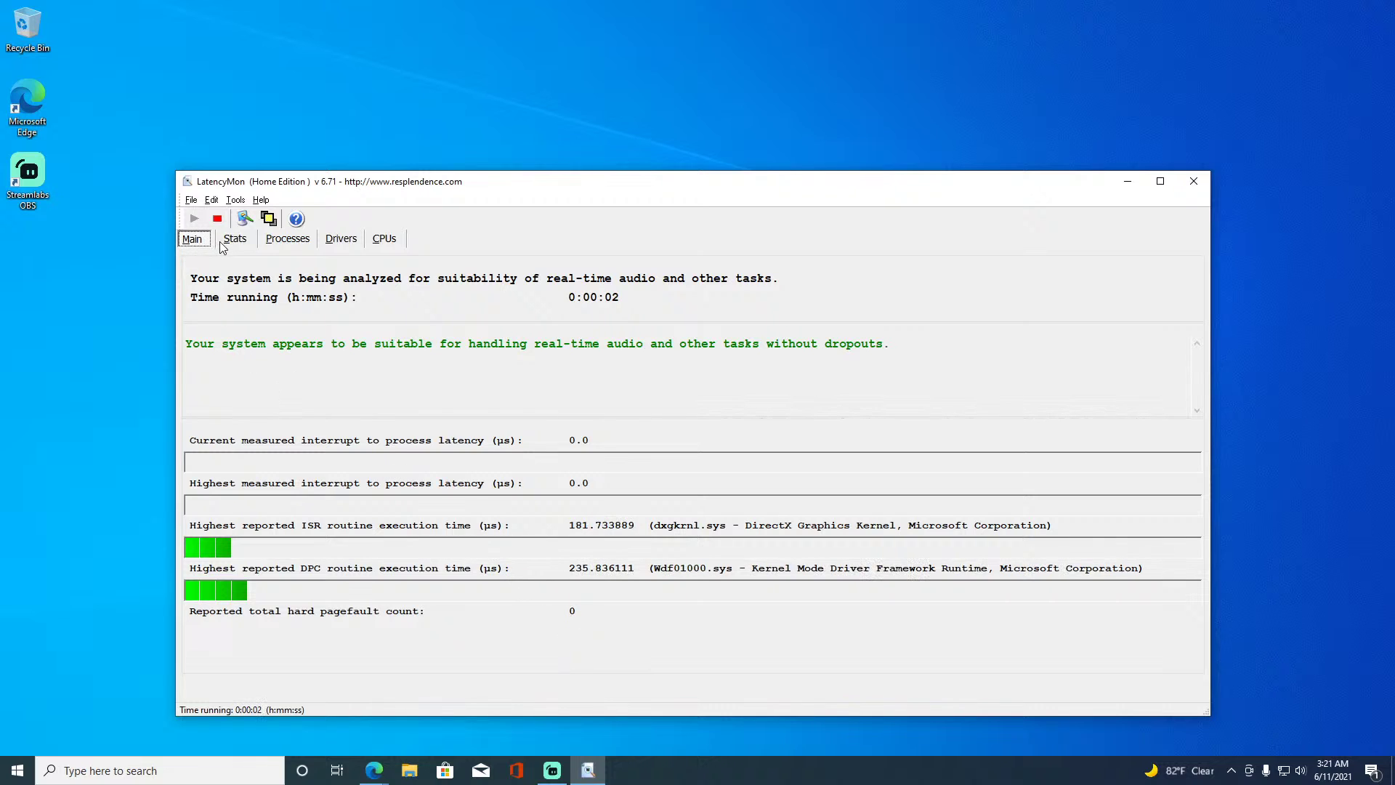
Show LatencyMon's statistics report in a maximized window to examine the measured latencies.
click(233, 240)
click(1160, 181)
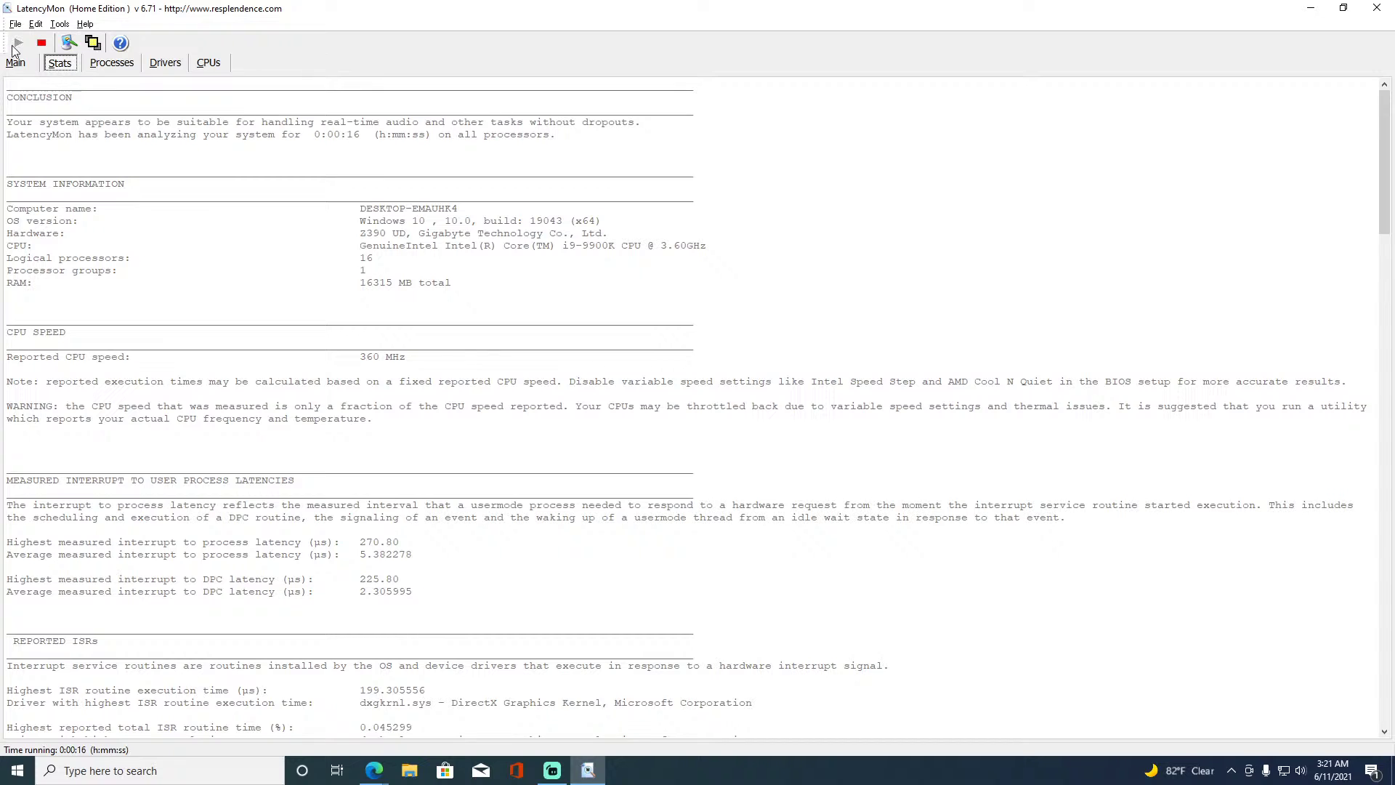
Stop LatencyMon's latency analysis and minimize its window.
click(41, 43)
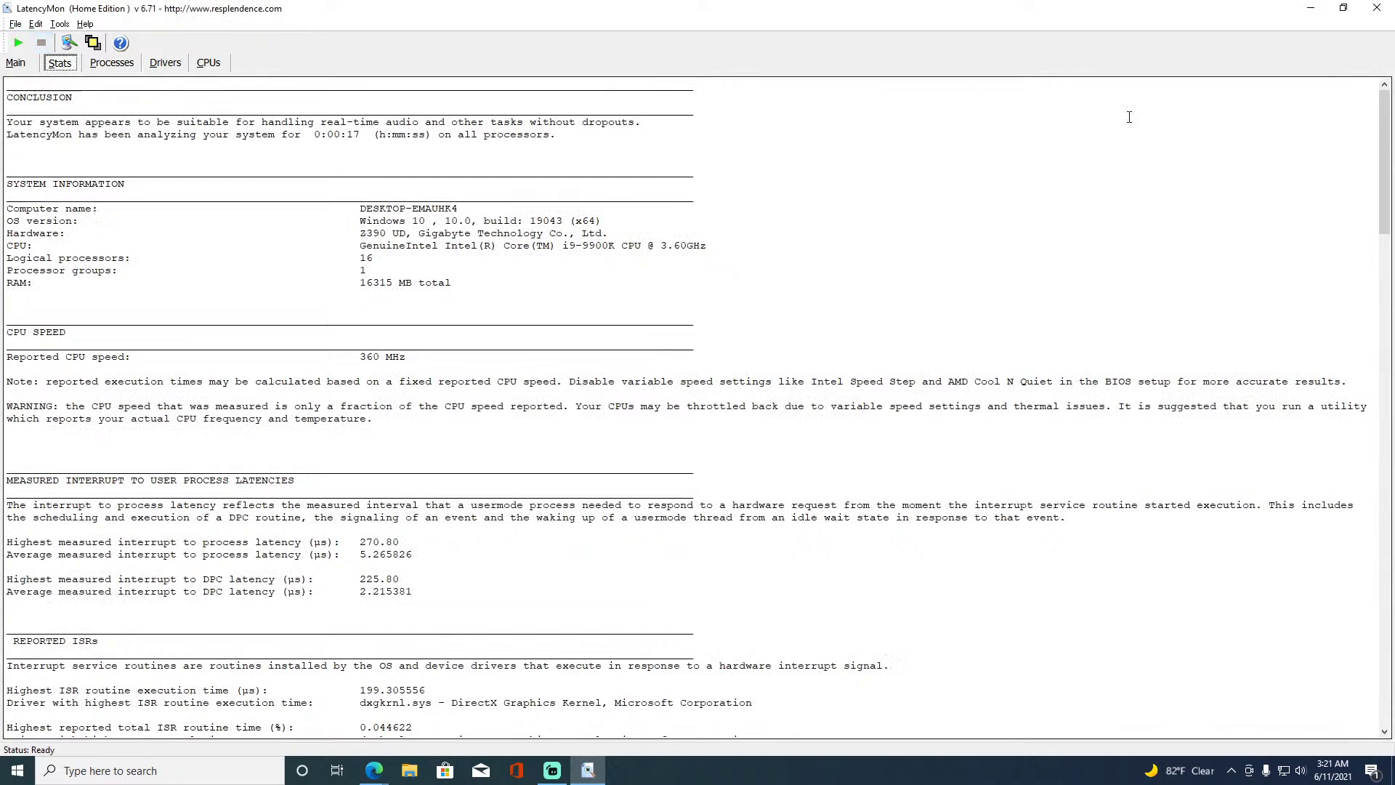
click(1311, 10)
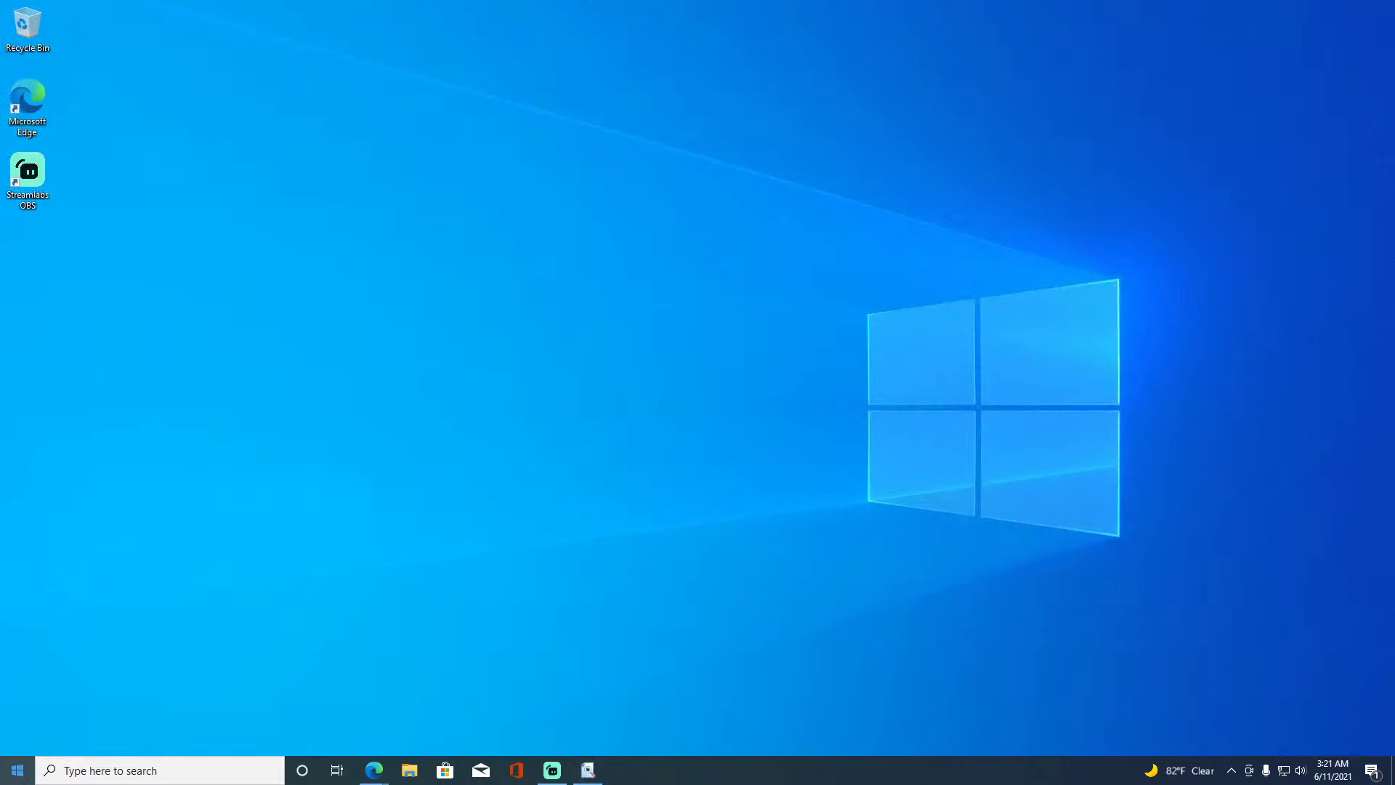
click(61, 773)
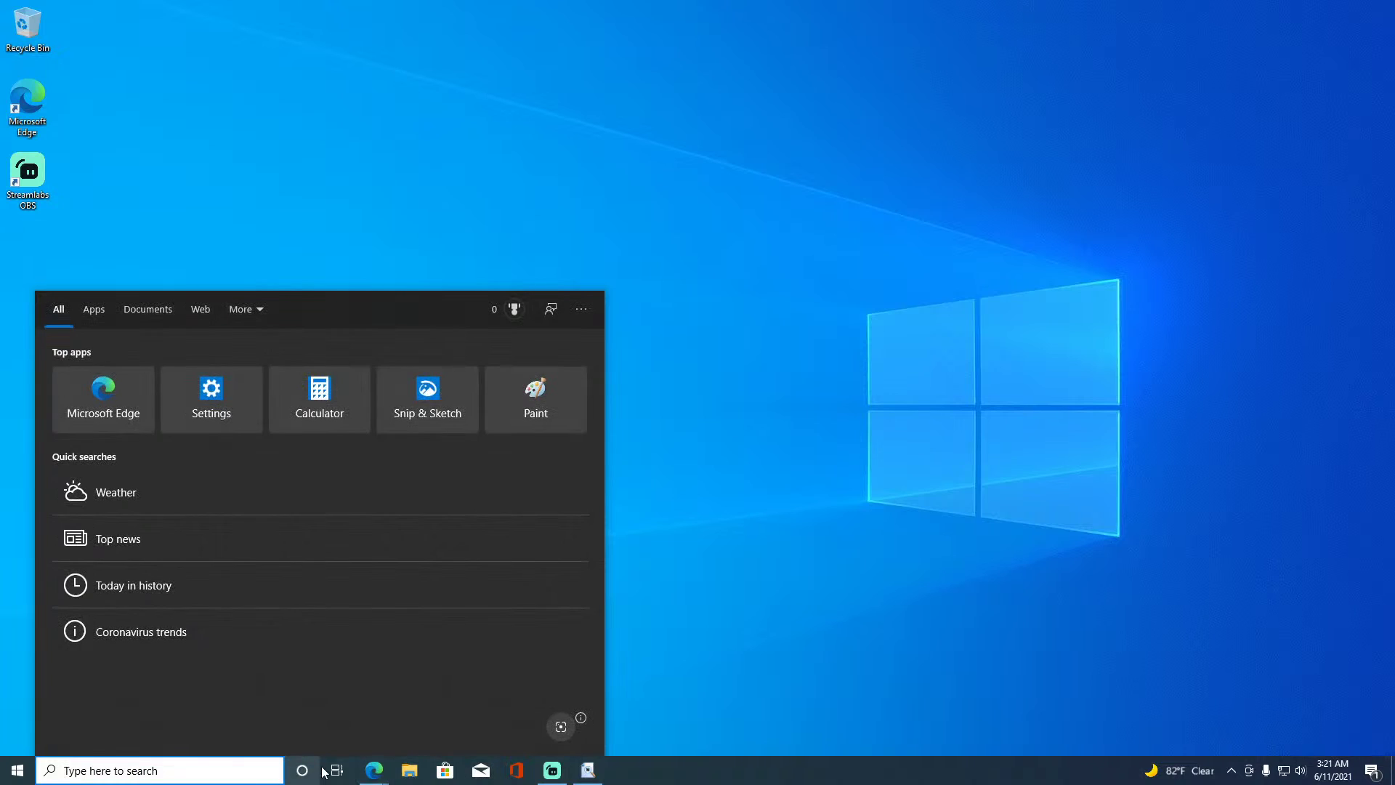
text(loate)
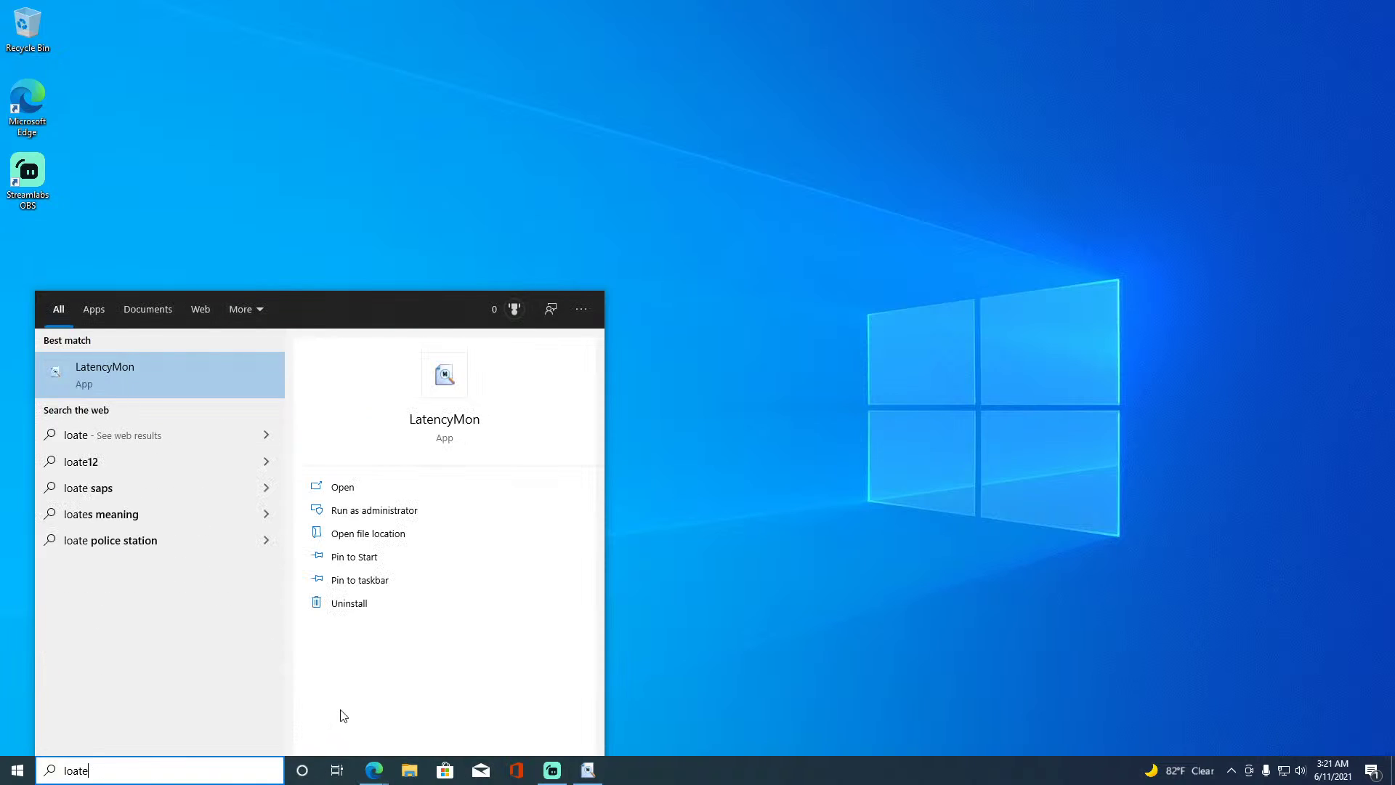
key(BackSpace)
key(BackSpace)
key(BackSpace)
click(914, 658)
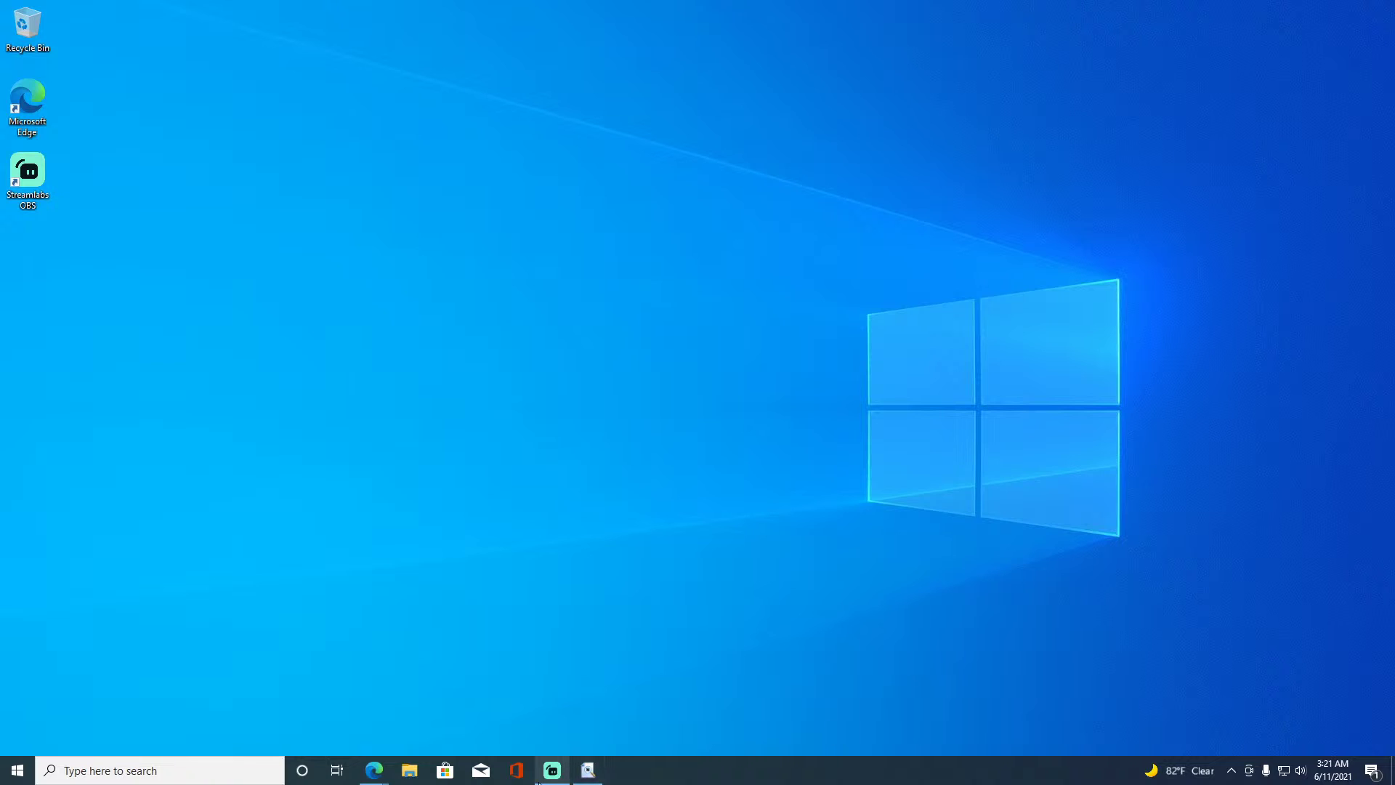
click(551, 771)
click(1235, 33)
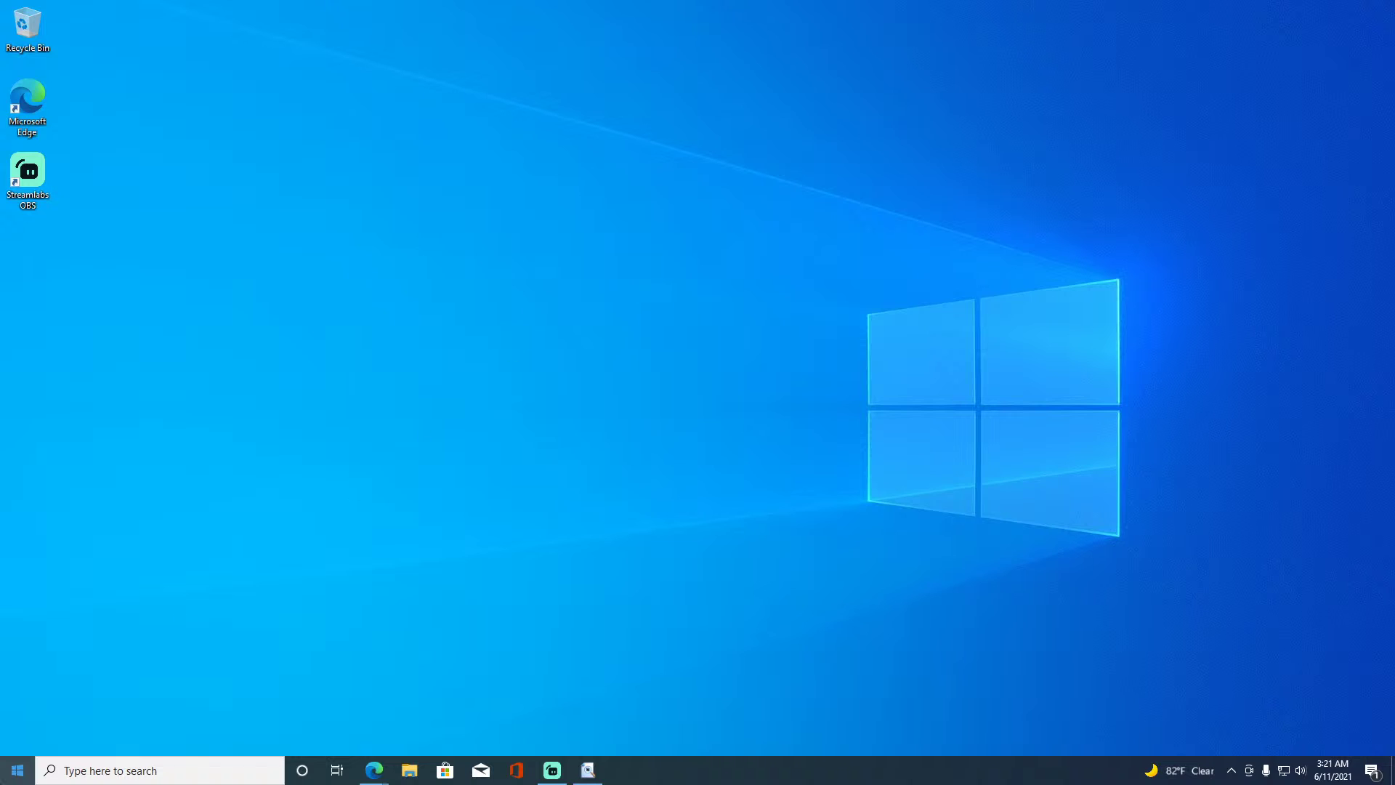
Open Windows Settings and go to the Sound page of the System category.
right_click(18, 770)
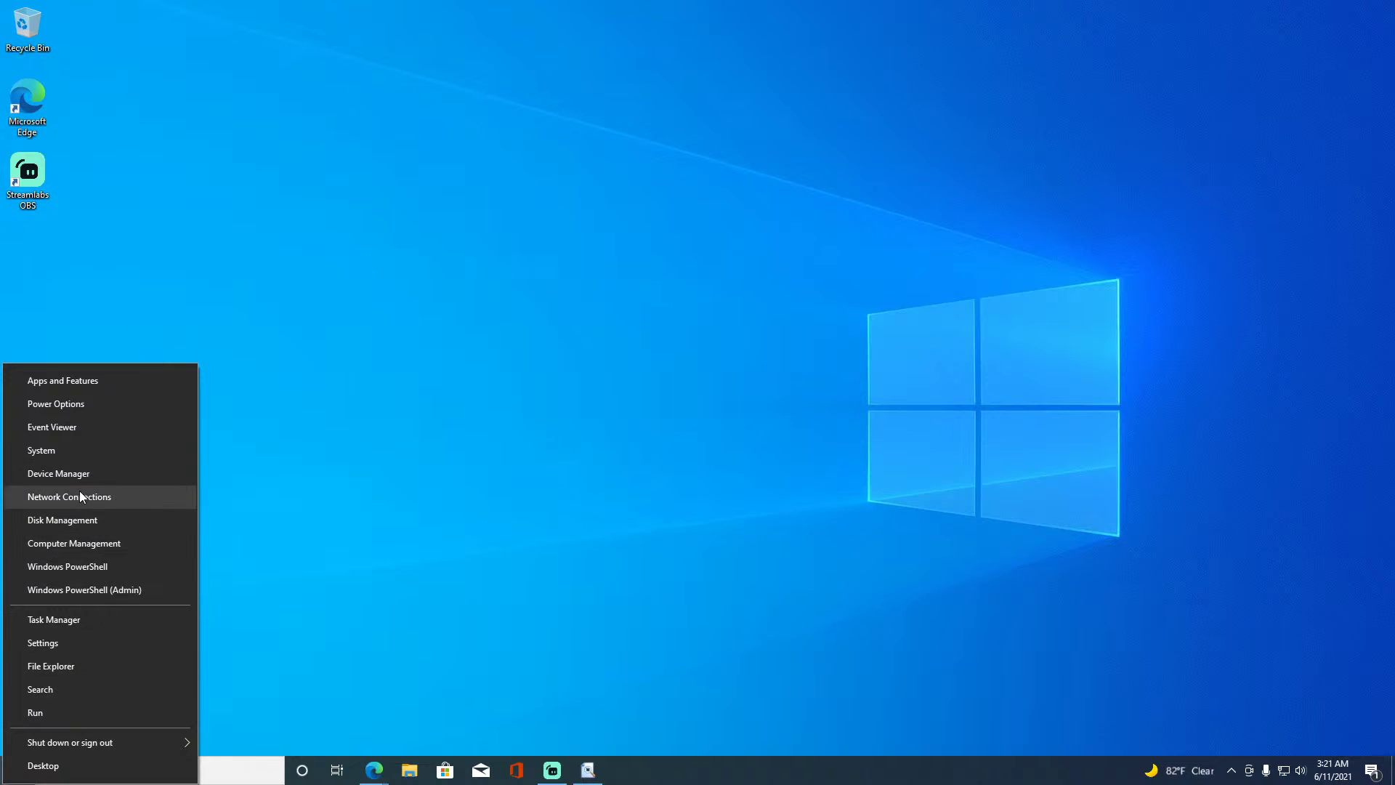
click(75, 645)
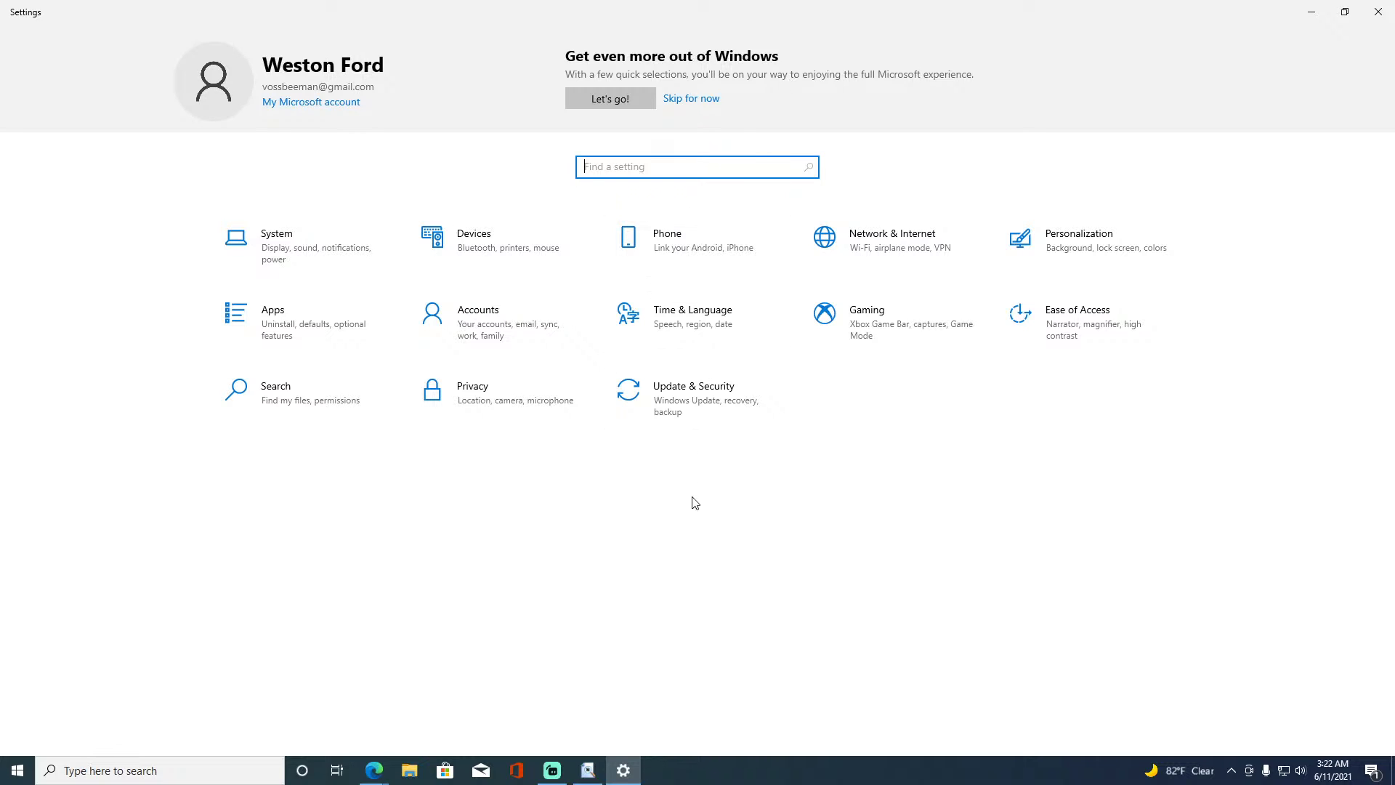
click(342, 266)
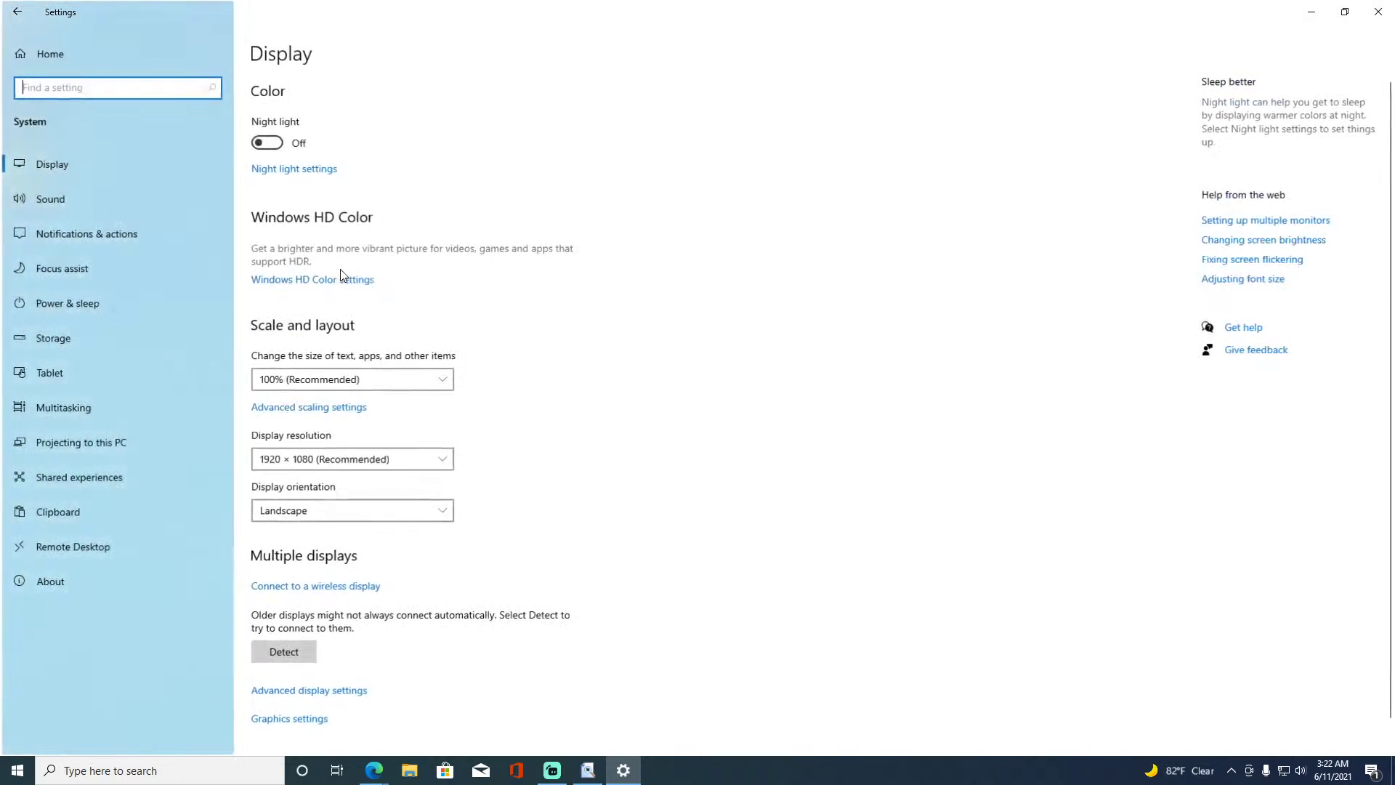
click(51, 58)
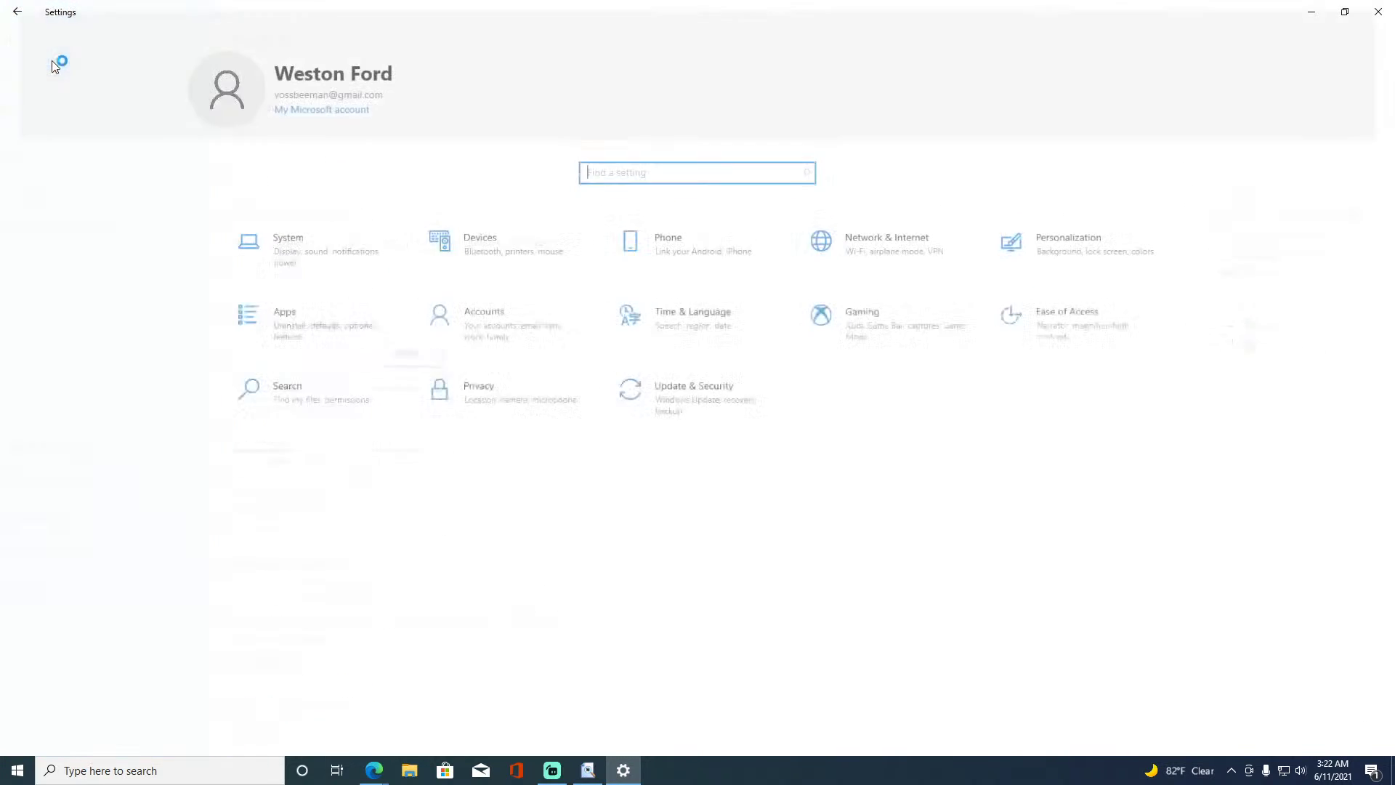
click(336, 242)
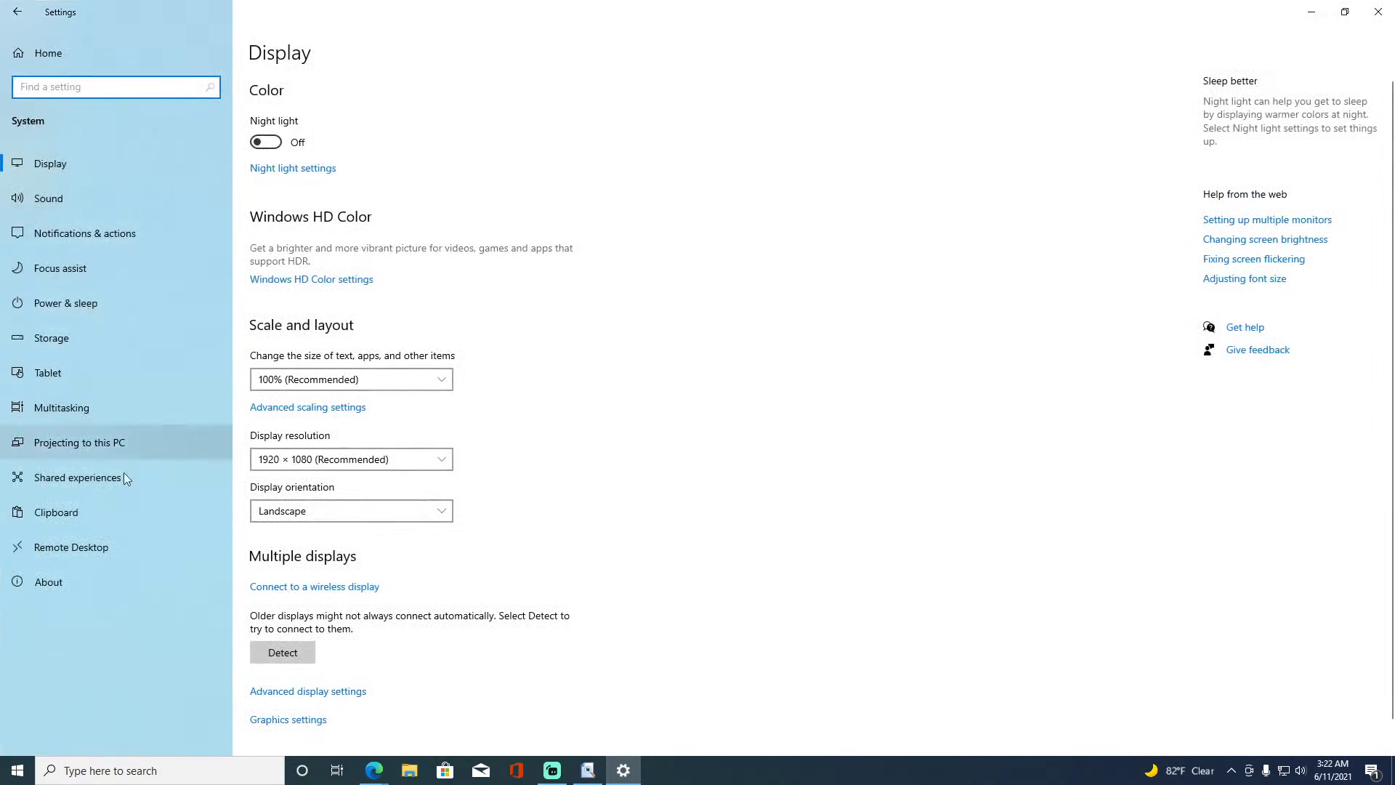
click(41, 210)
Bring back LatencyMon's statistics report and examine the measured interrupt latencies and the reported ISR values.
click(588, 770)
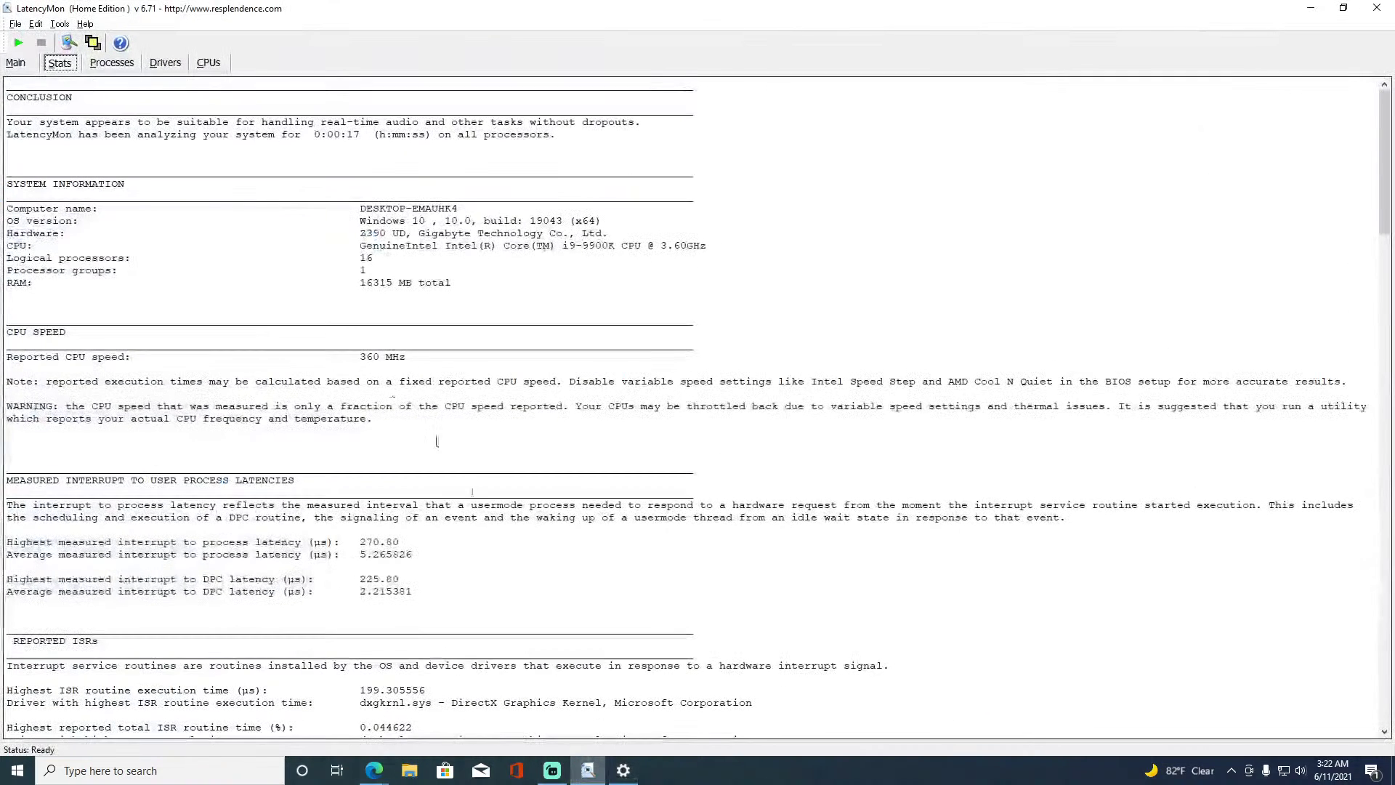
drag(411, 592, 364, 542)
drag(366, 542, 399, 592)
scroll(399, 591, down, 7)
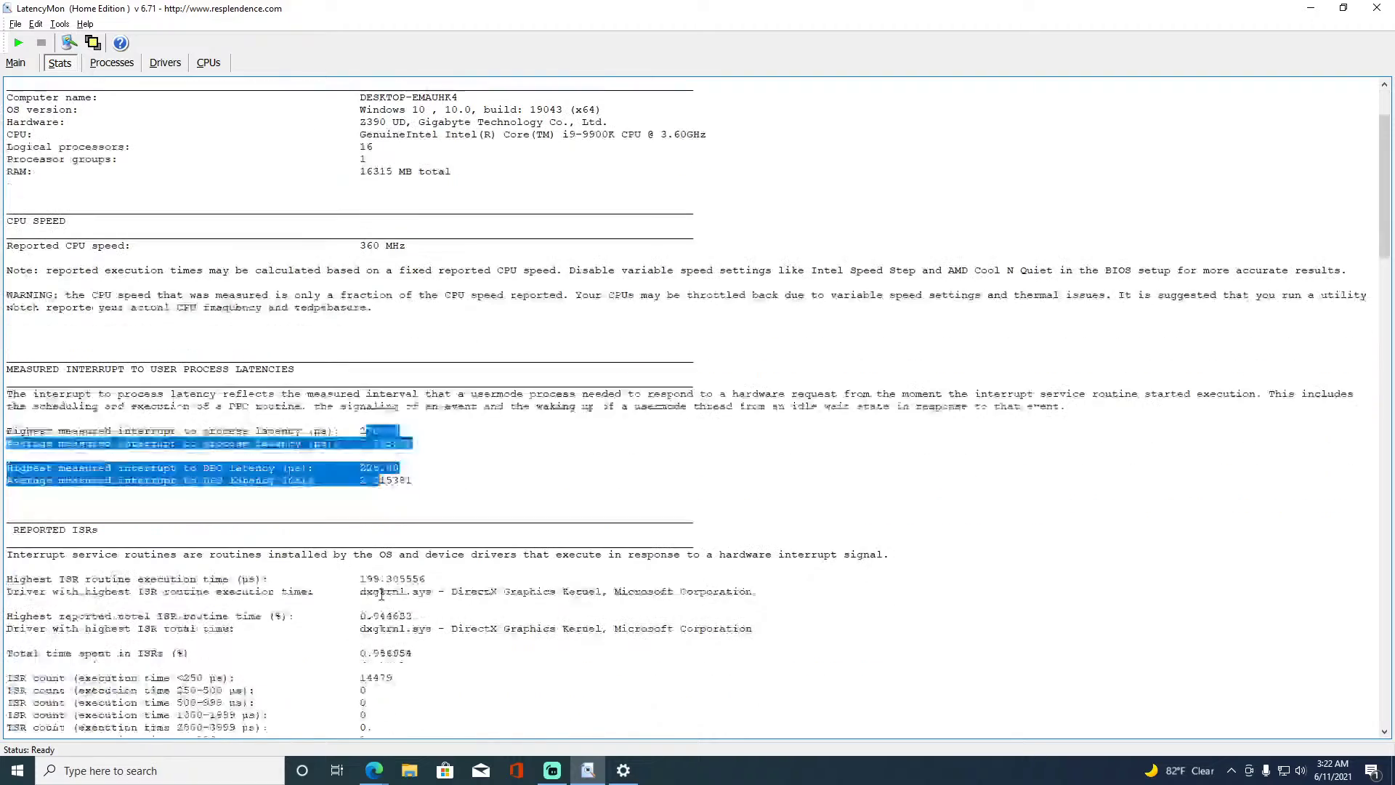
drag(342, 530, 390, 654)
scroll(362, 590, down, 3)
click(389, 655)
double_click(389, 656)
Examine the reported DPCs, hard pagefaults and per-CPU data in the rest of the statistics report.
scroll(353, 492, down, 20)
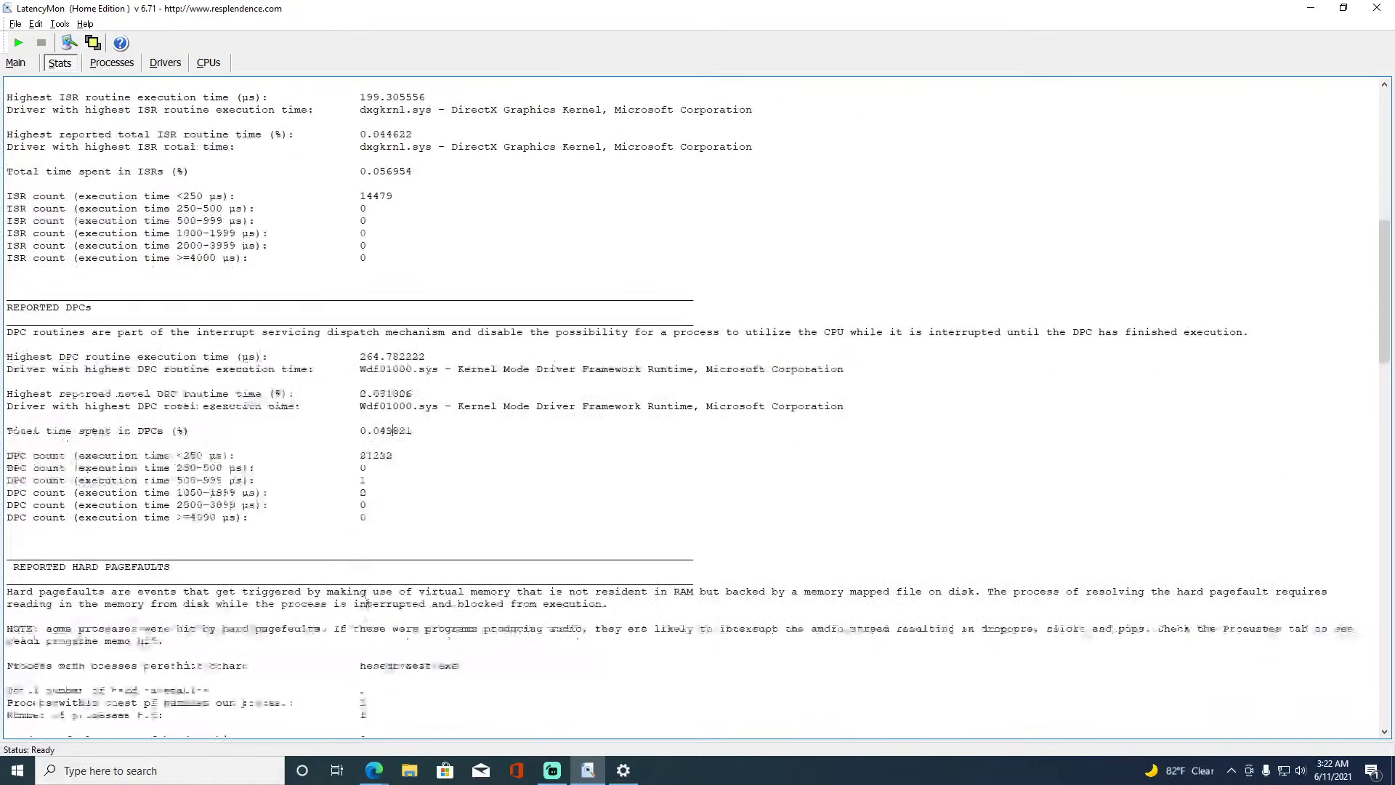
scroll(354, 492, down, 20)
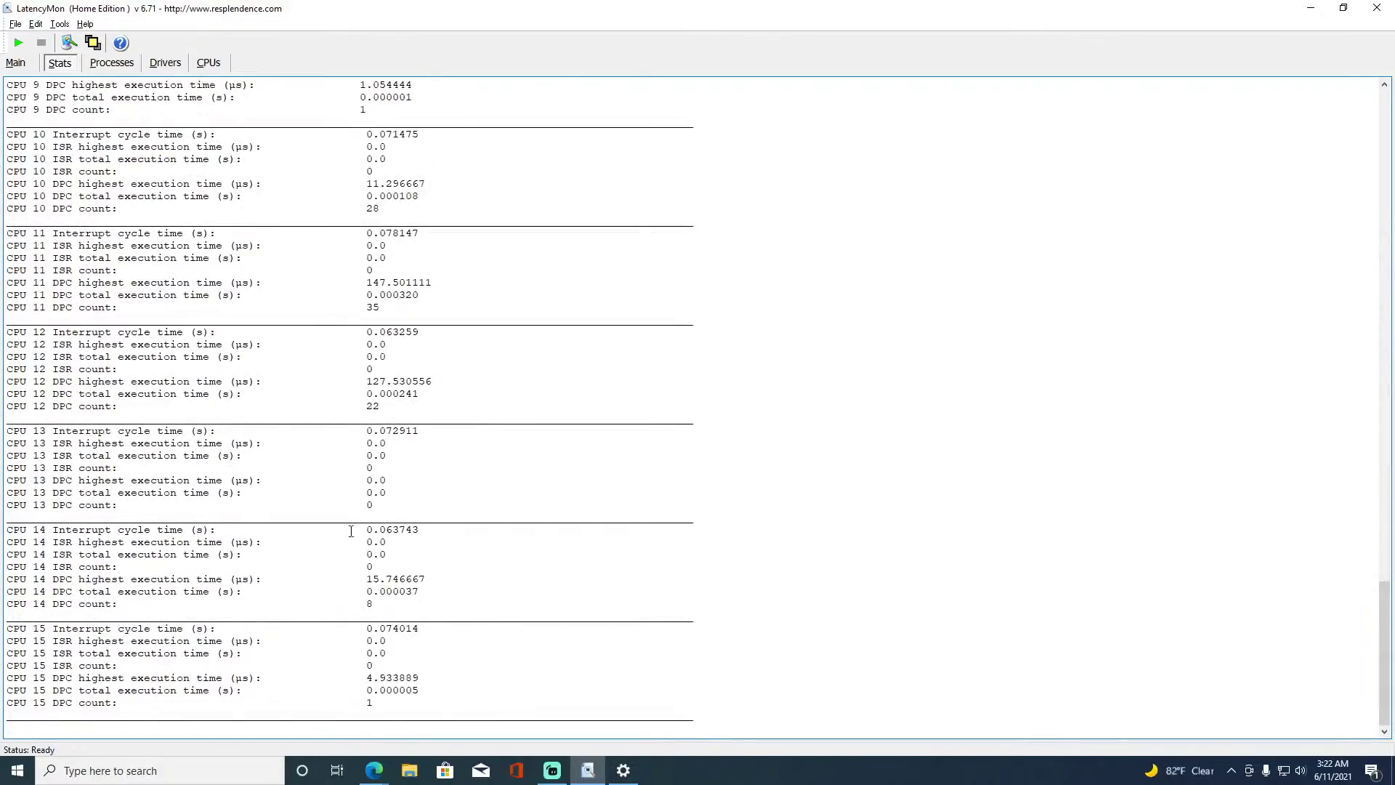
scroll(392, 618, up, 15)
drag(391, 619, 405, 439)
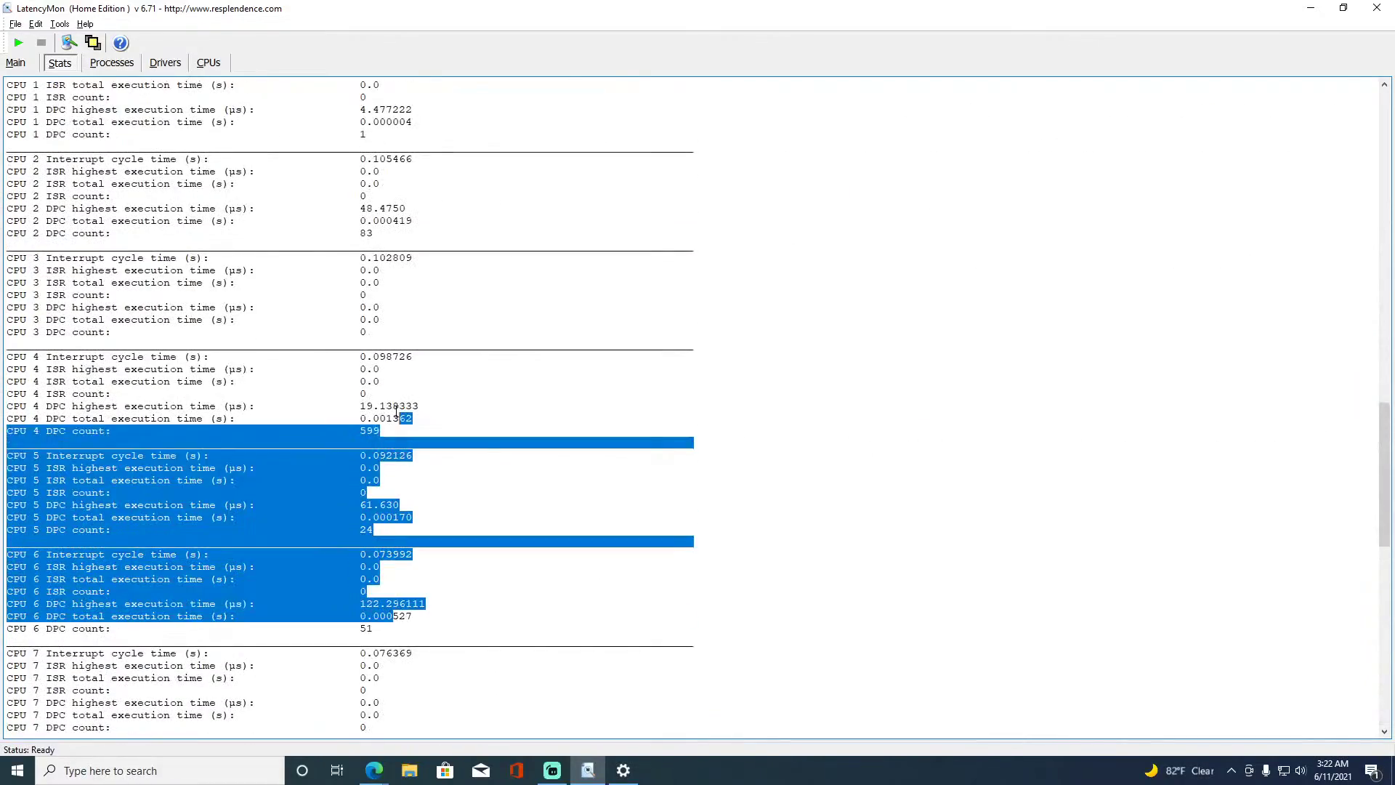
click(352, 414)
scroll(351, 415, up, 20)
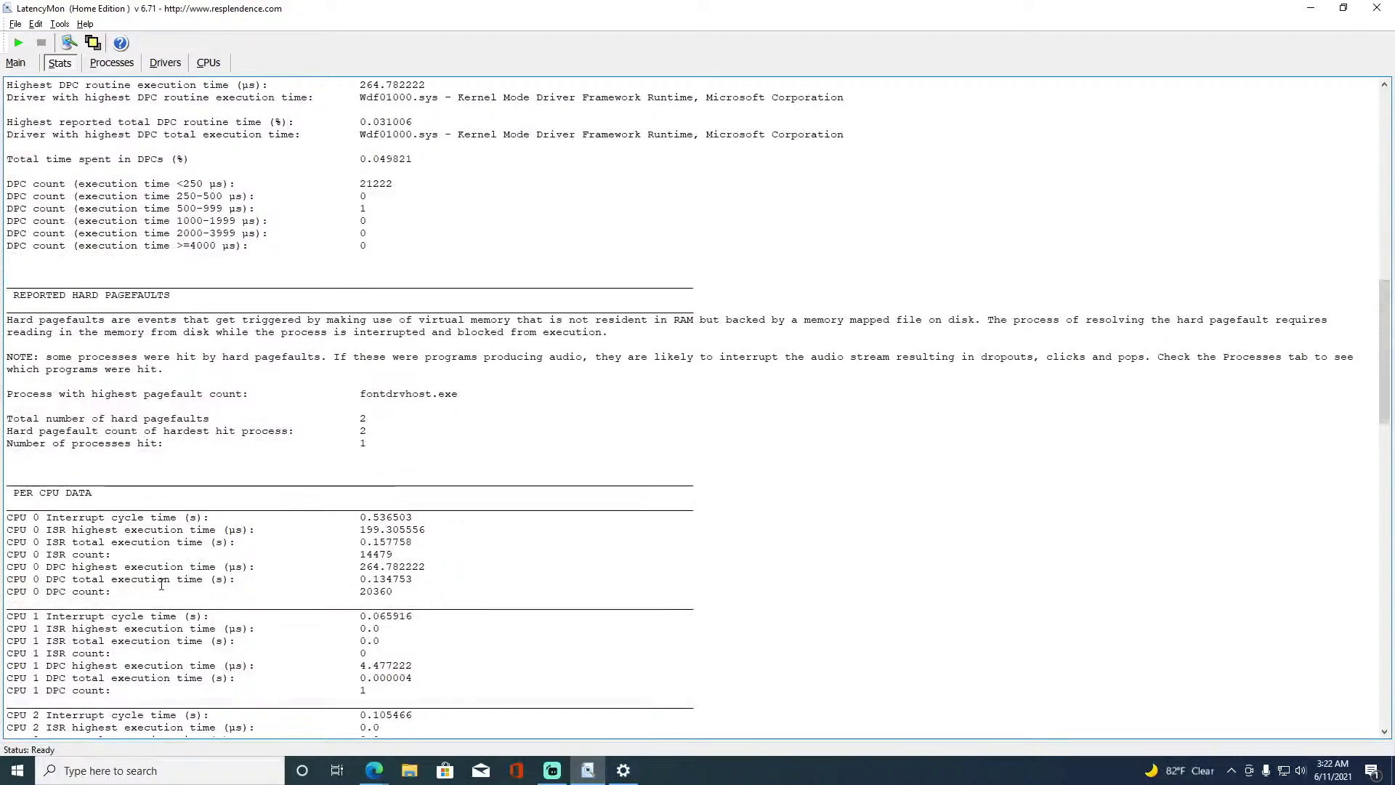
scroll(193, 357, up, 7)
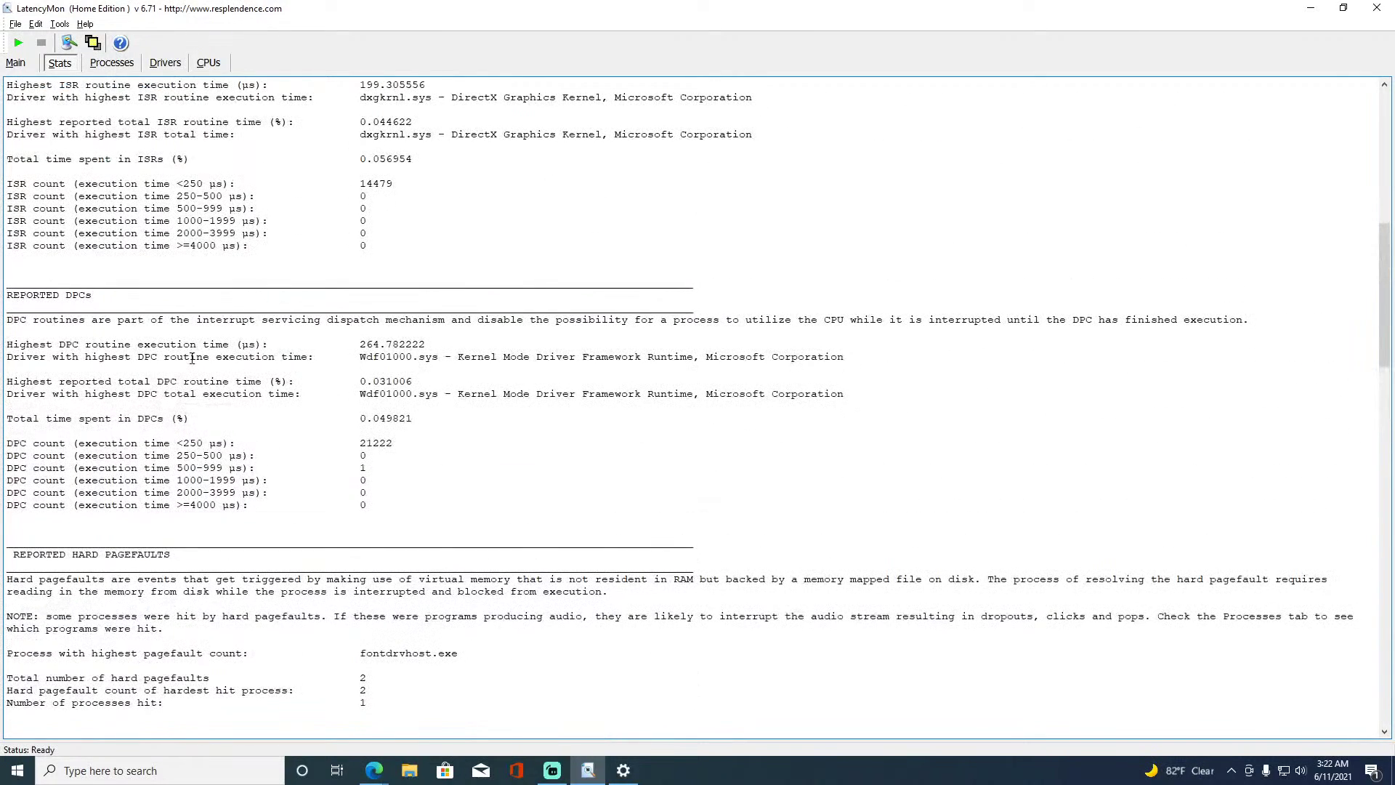
scroll(193, 358, up, 9)
View LatencyMon's main summary and CPU overview, and close the program.
click(36, 64)
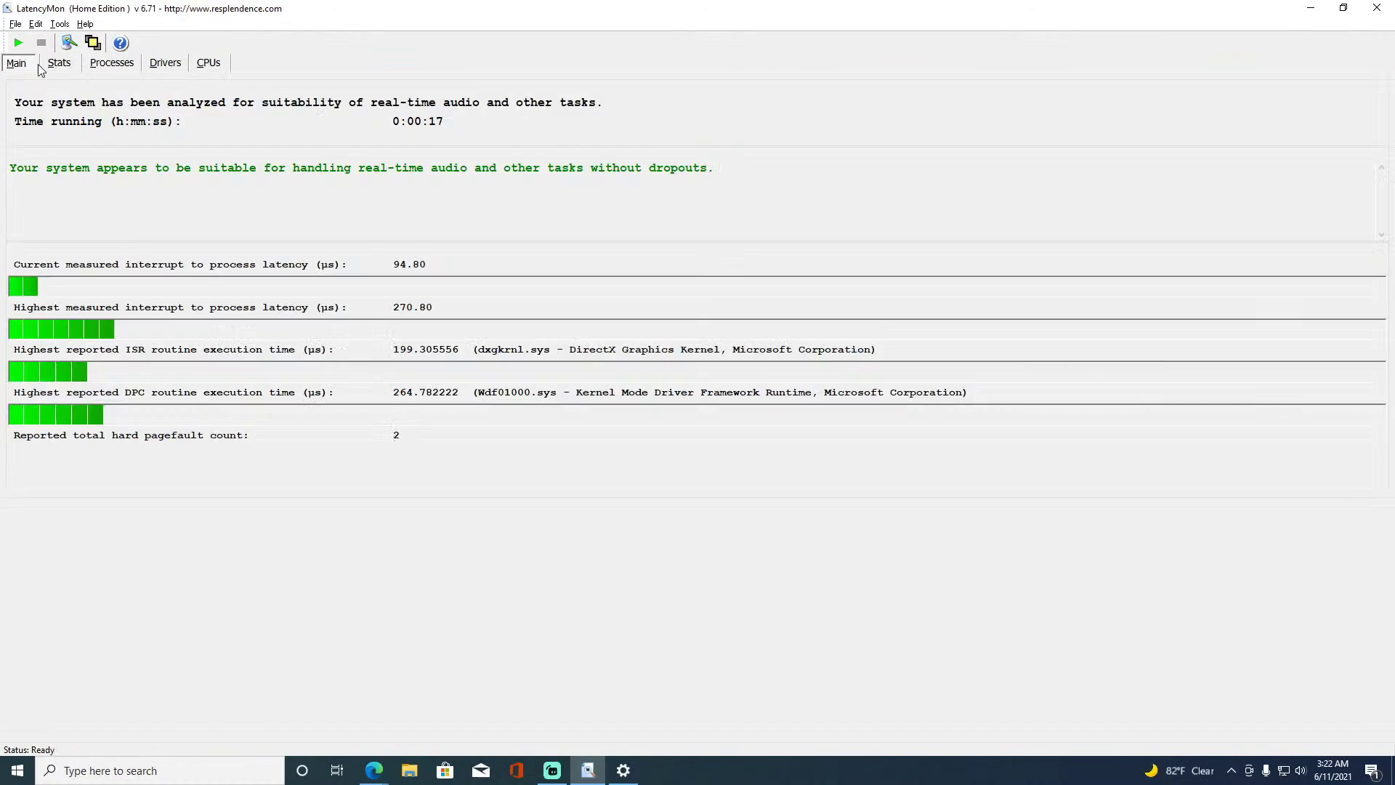
click(208, 64)
click(1392, 10)
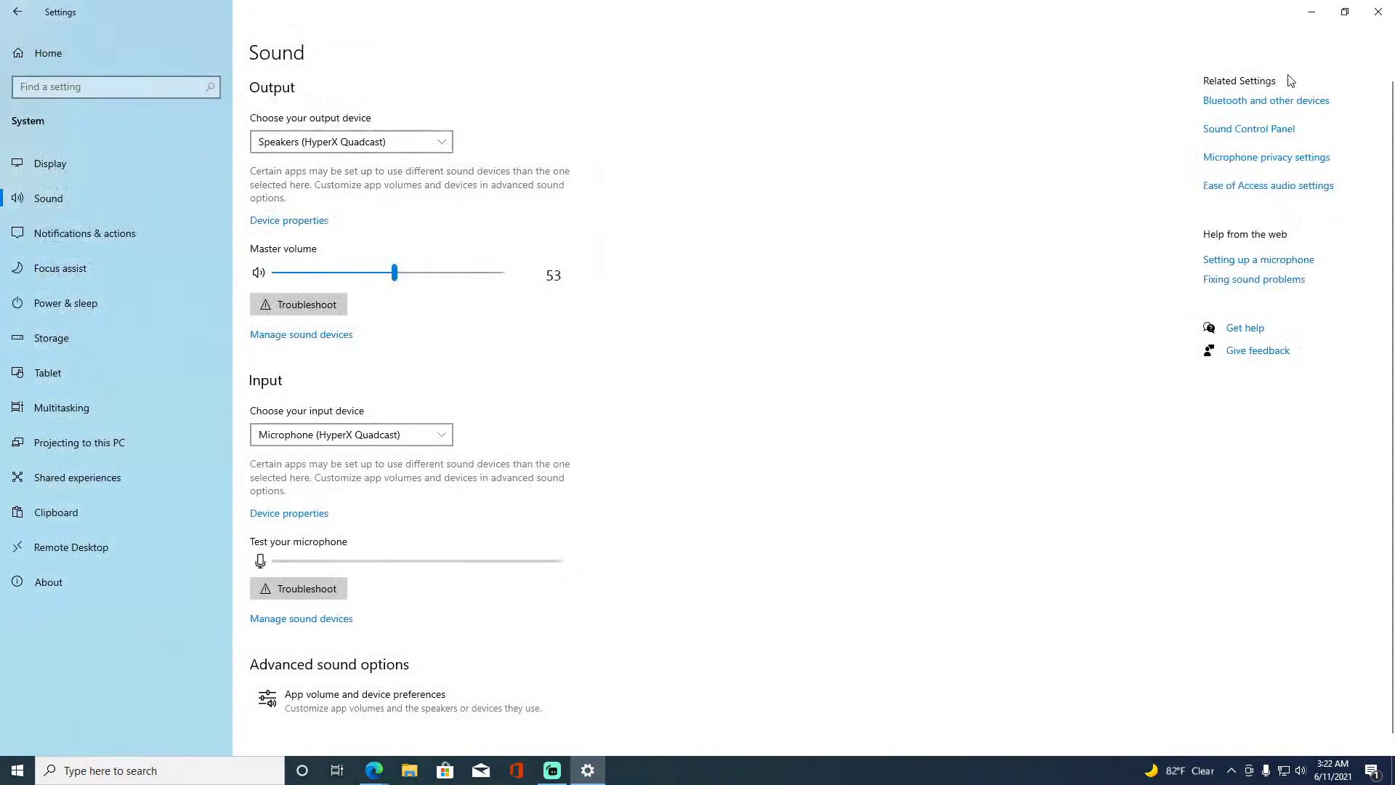
Return to the Settings home page and open the System category's Display page.
click(59, 45)
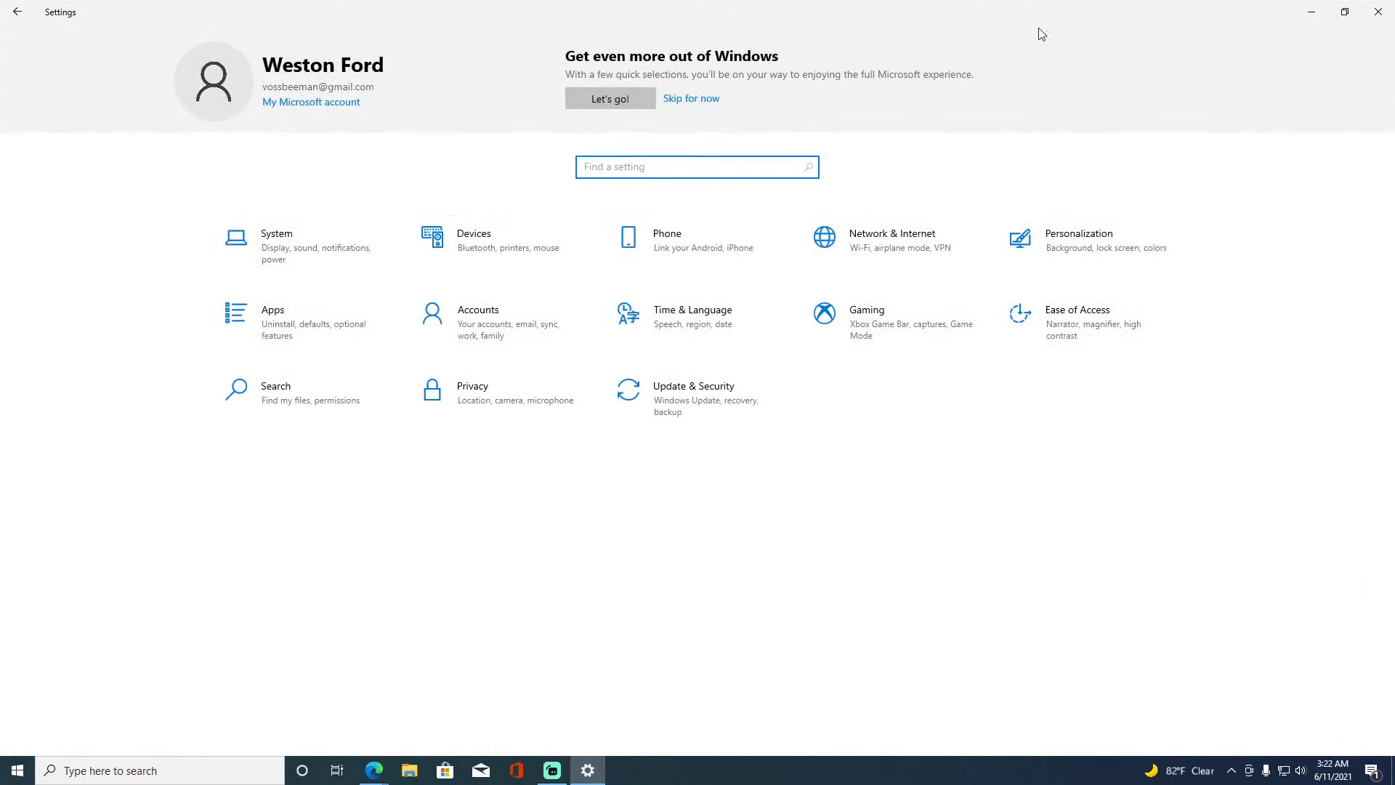
click(393, 232)
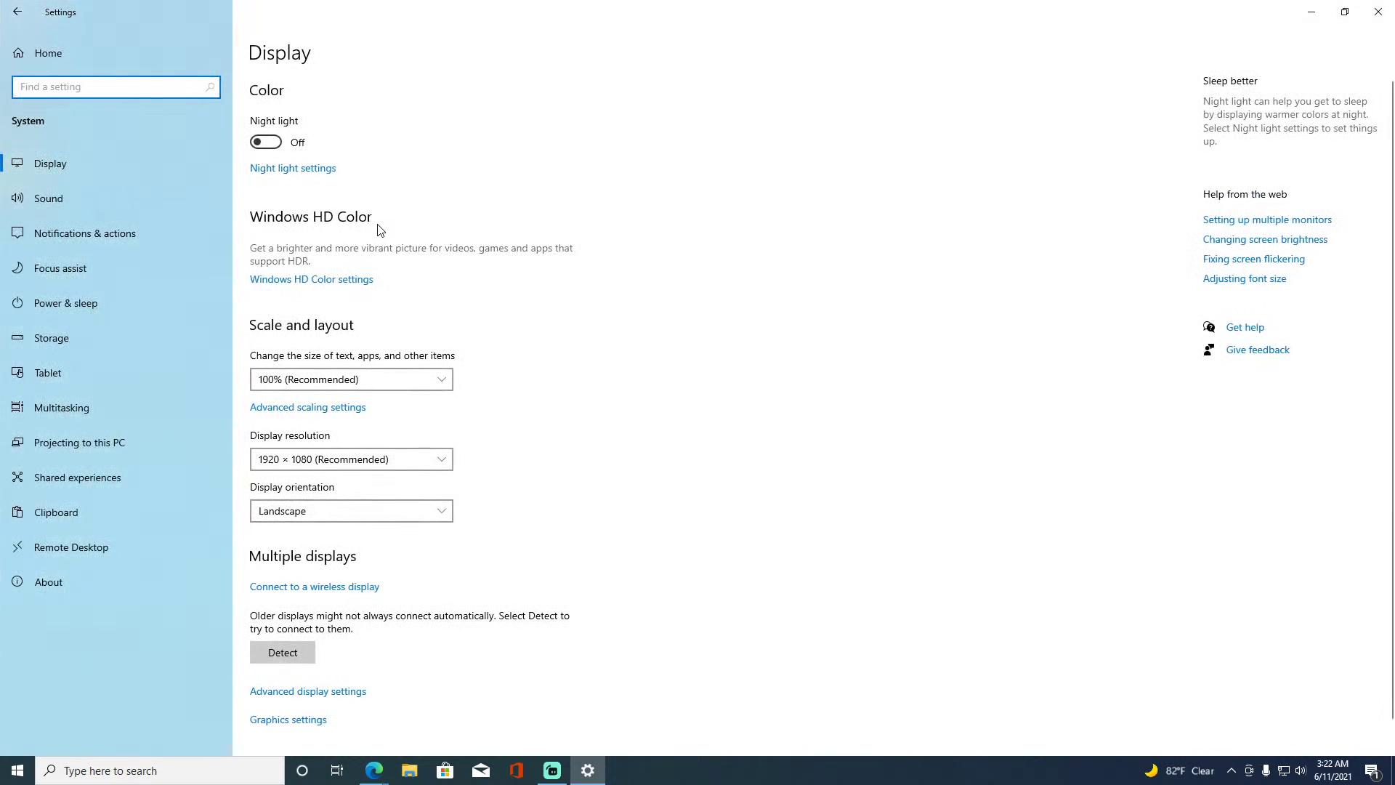
Search Windows for "gt" and open the GTA V folder in File Explorer.
click(48, 776)
text(c)
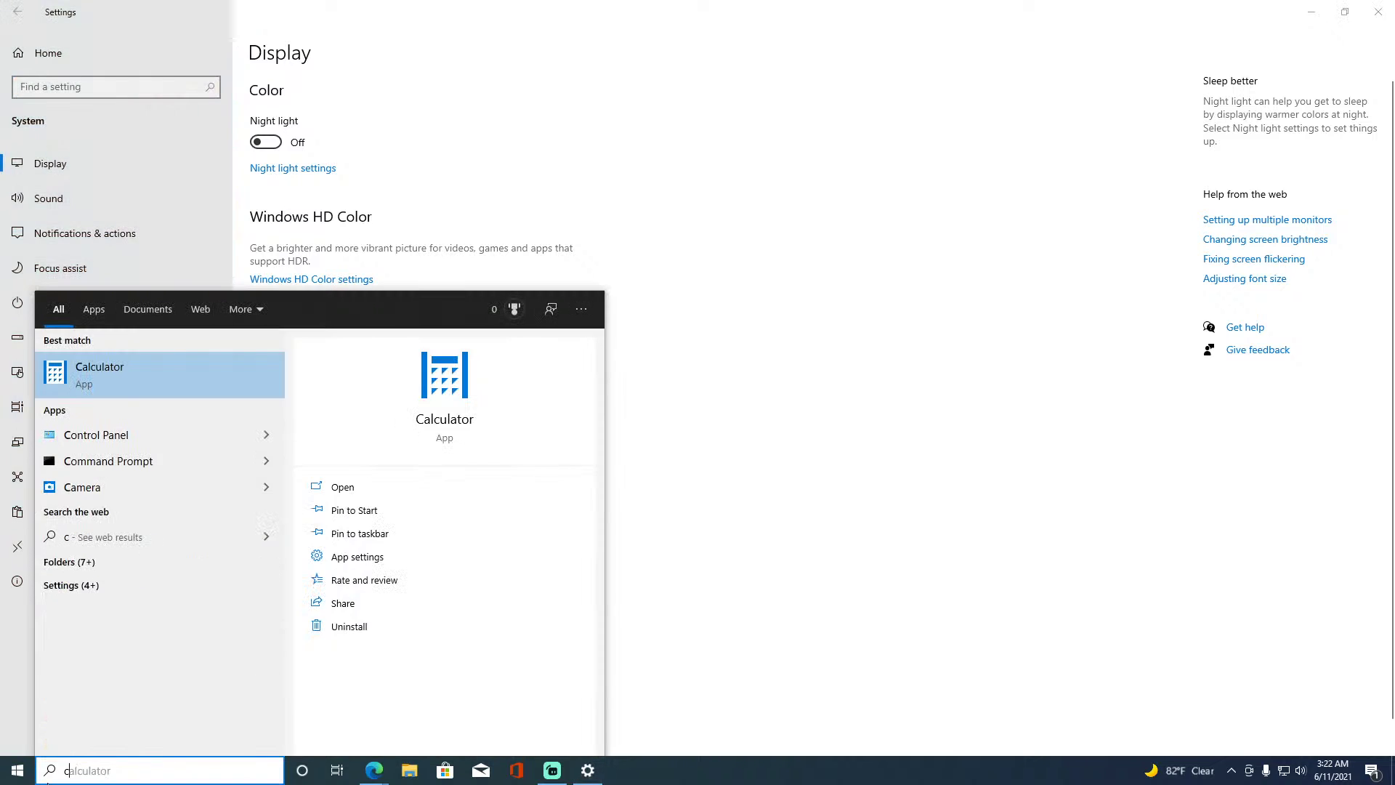
key(BackSpace)
text(g)
key(BackSpace)
text(u)
key(BackSpace)
text(v)
key(BackSpace)
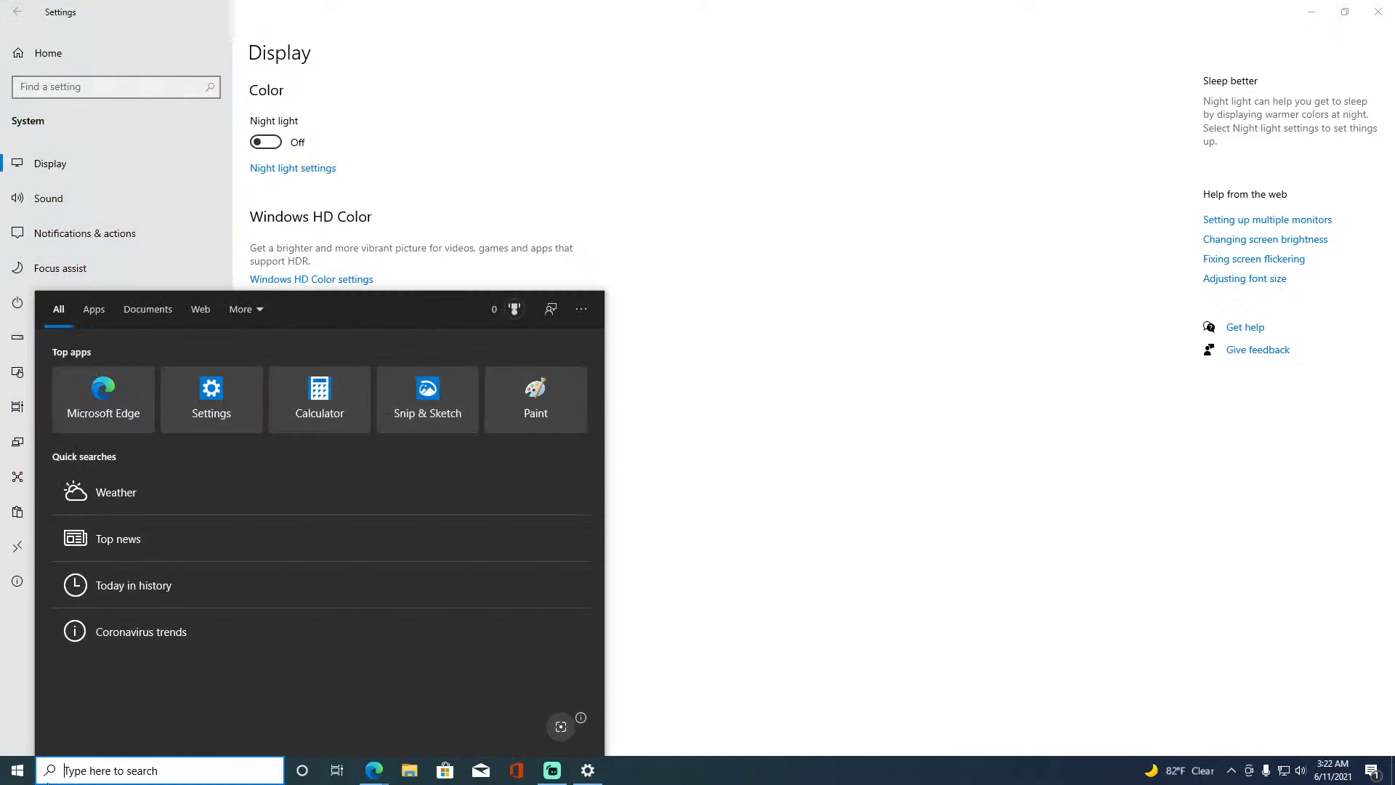
text(ca)
key(BackSpace)
key(BackSpace)
text(gt)
key(Return)
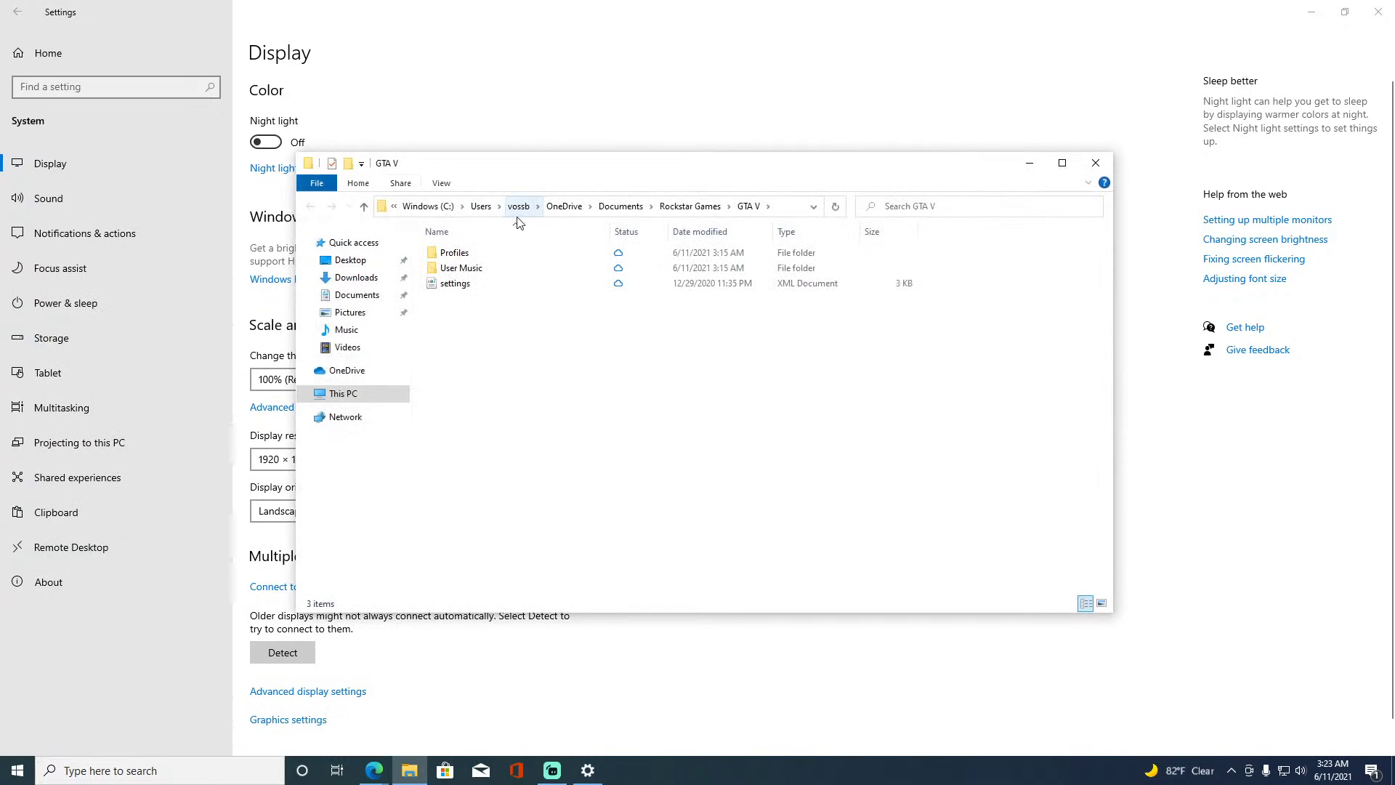
Browse the Riot Games folder on the C: drive down to VALORANT\live to inspect the installed game files.
click(383, 394)
double_click(465, 407)
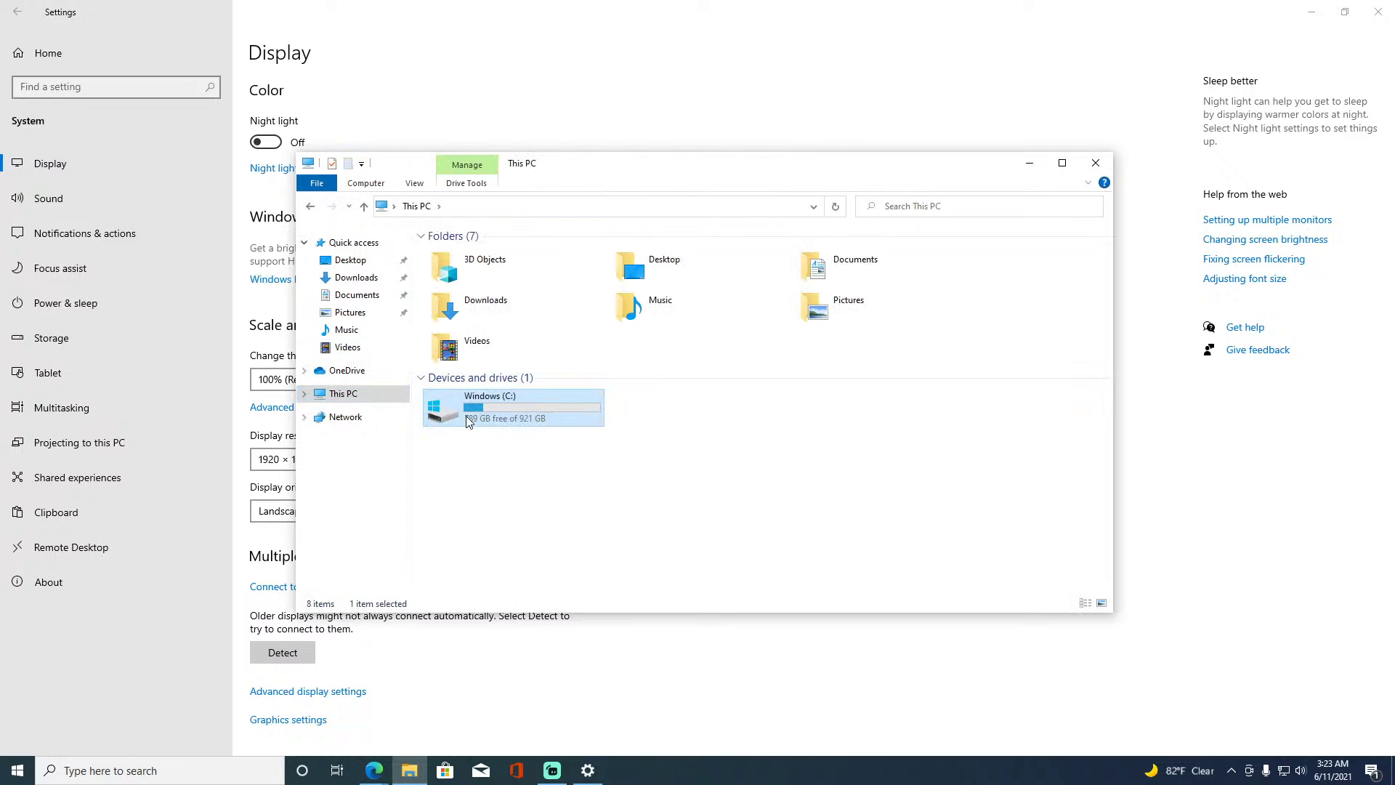
click(473, 299)
double_click(476, 331)
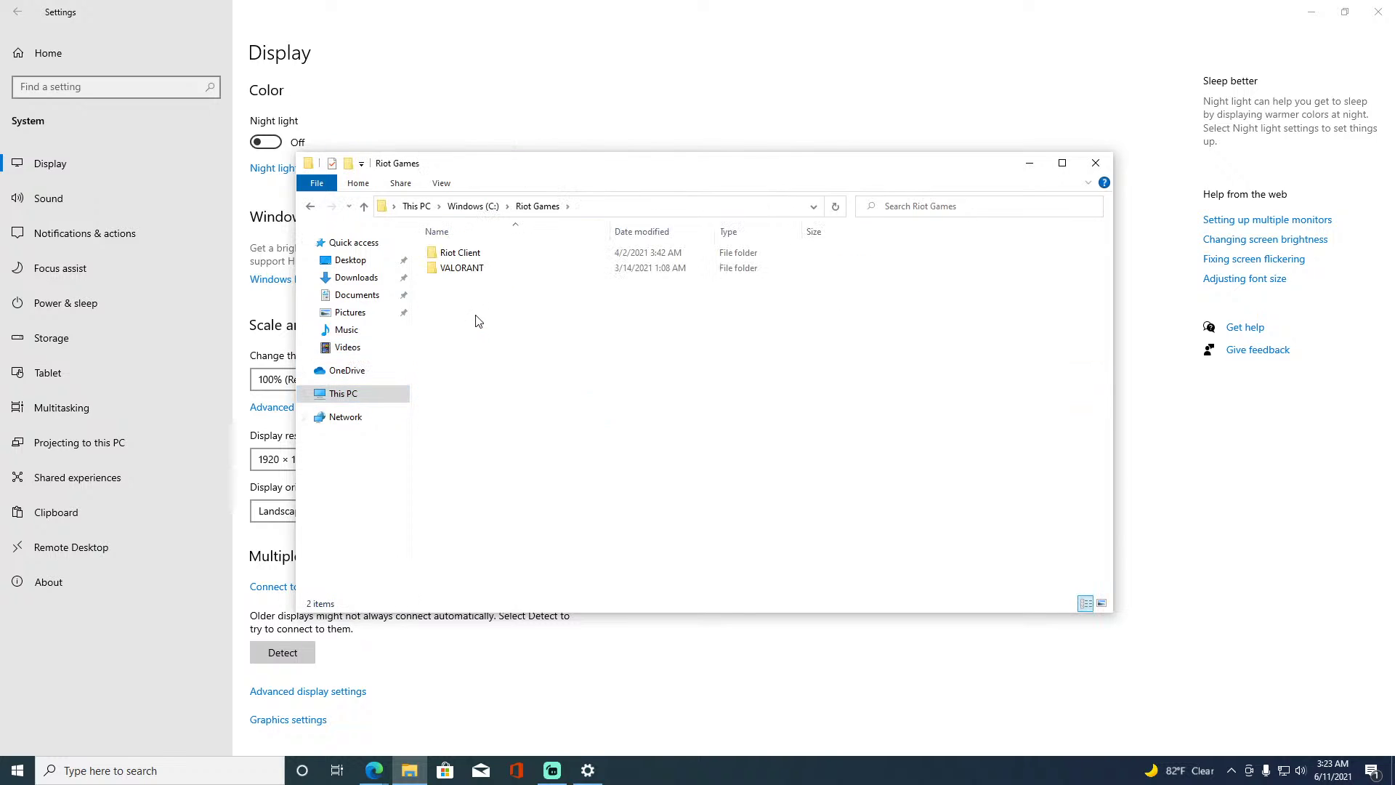
double_click(481, 268)
double_click(482, 255)
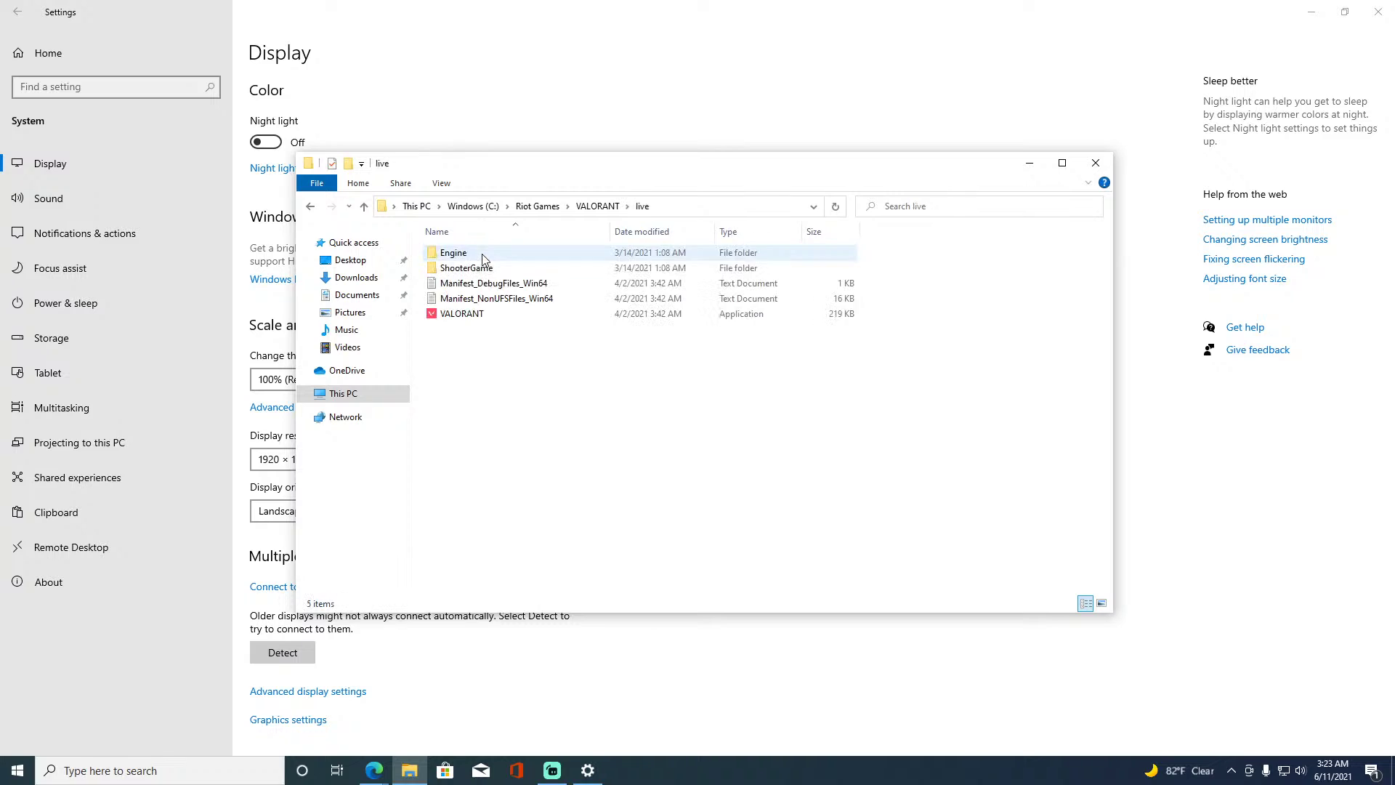
click(488, 315)
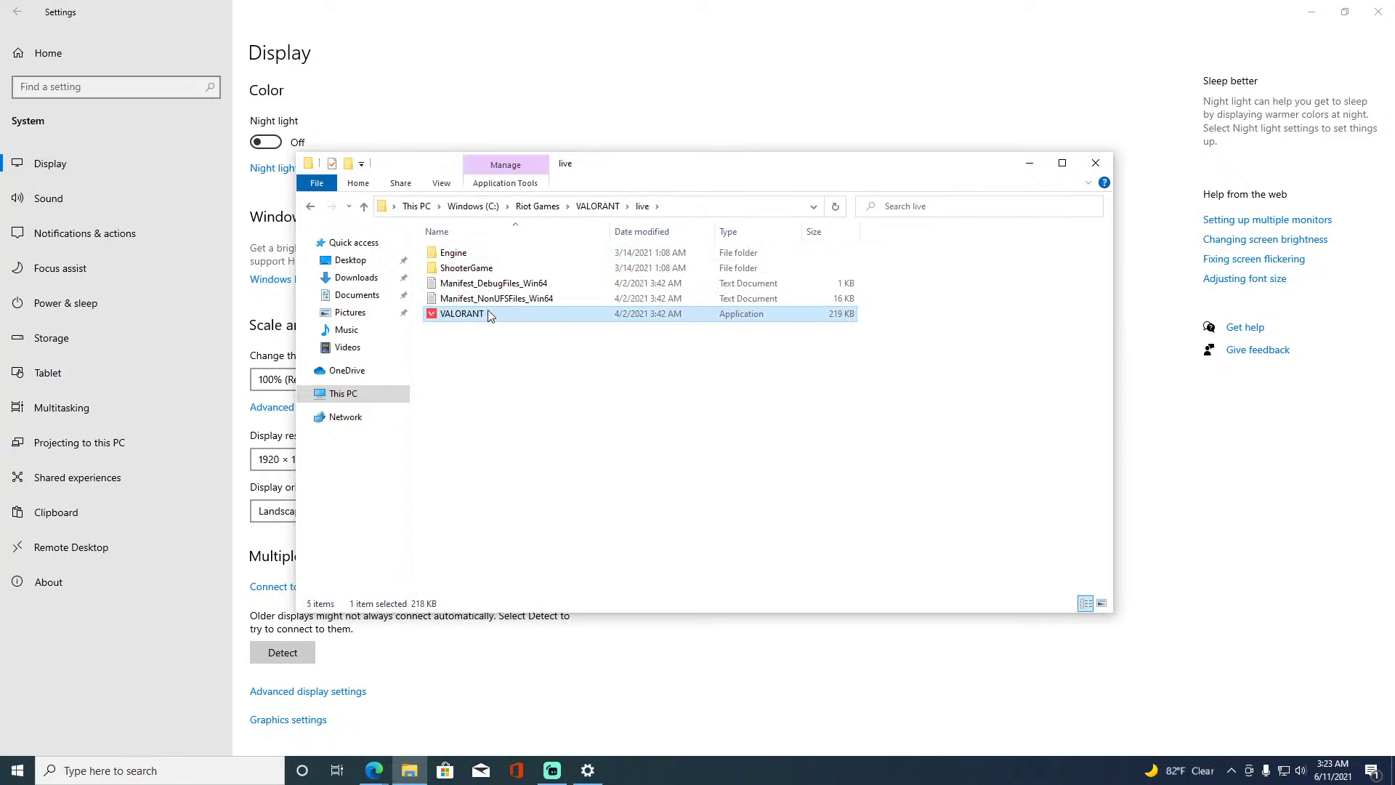
click(489, 209)
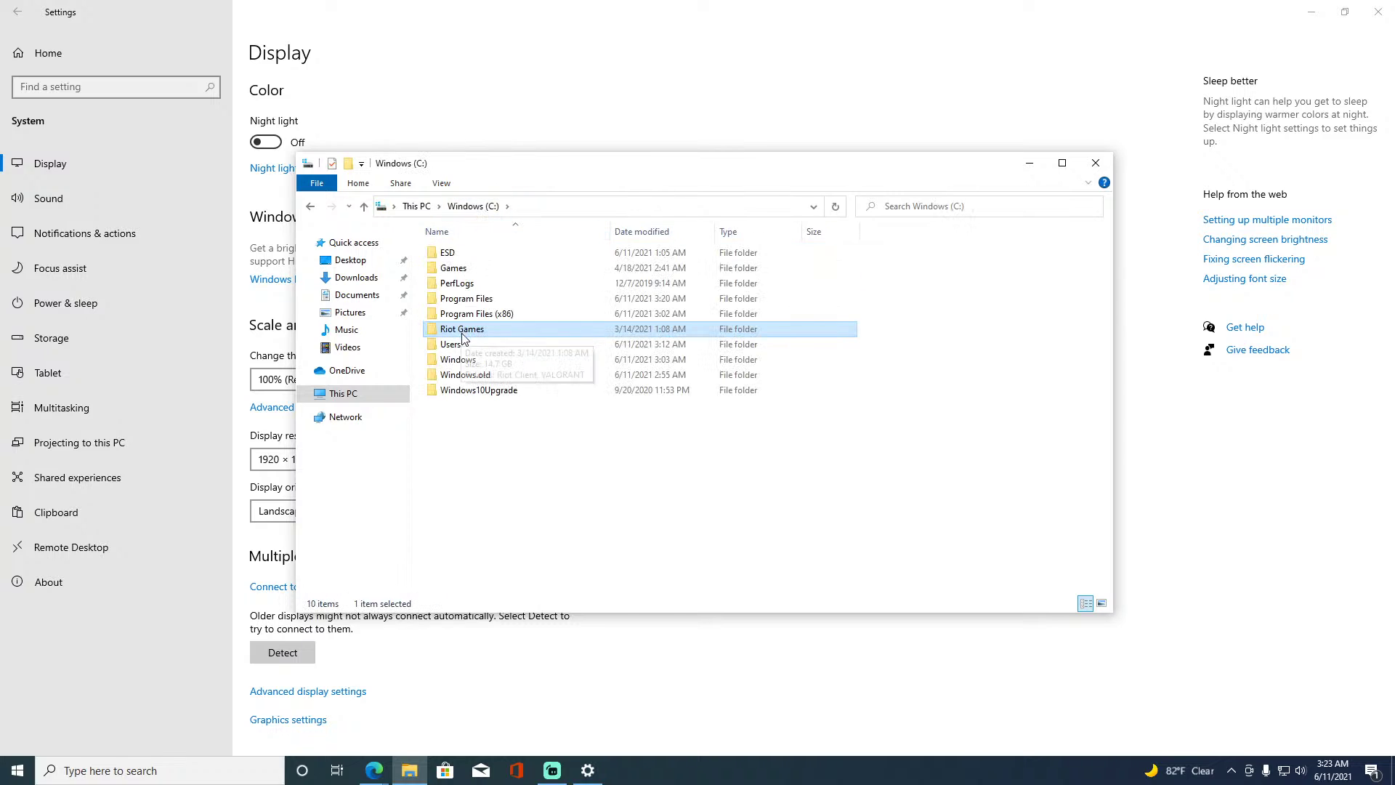
double_click(462, 333)
drag(461, 334, 464, 223)
Delete the Epic Games and Universe Sandbox v26.2.1 folders from C:\Games.
click(473, 207)
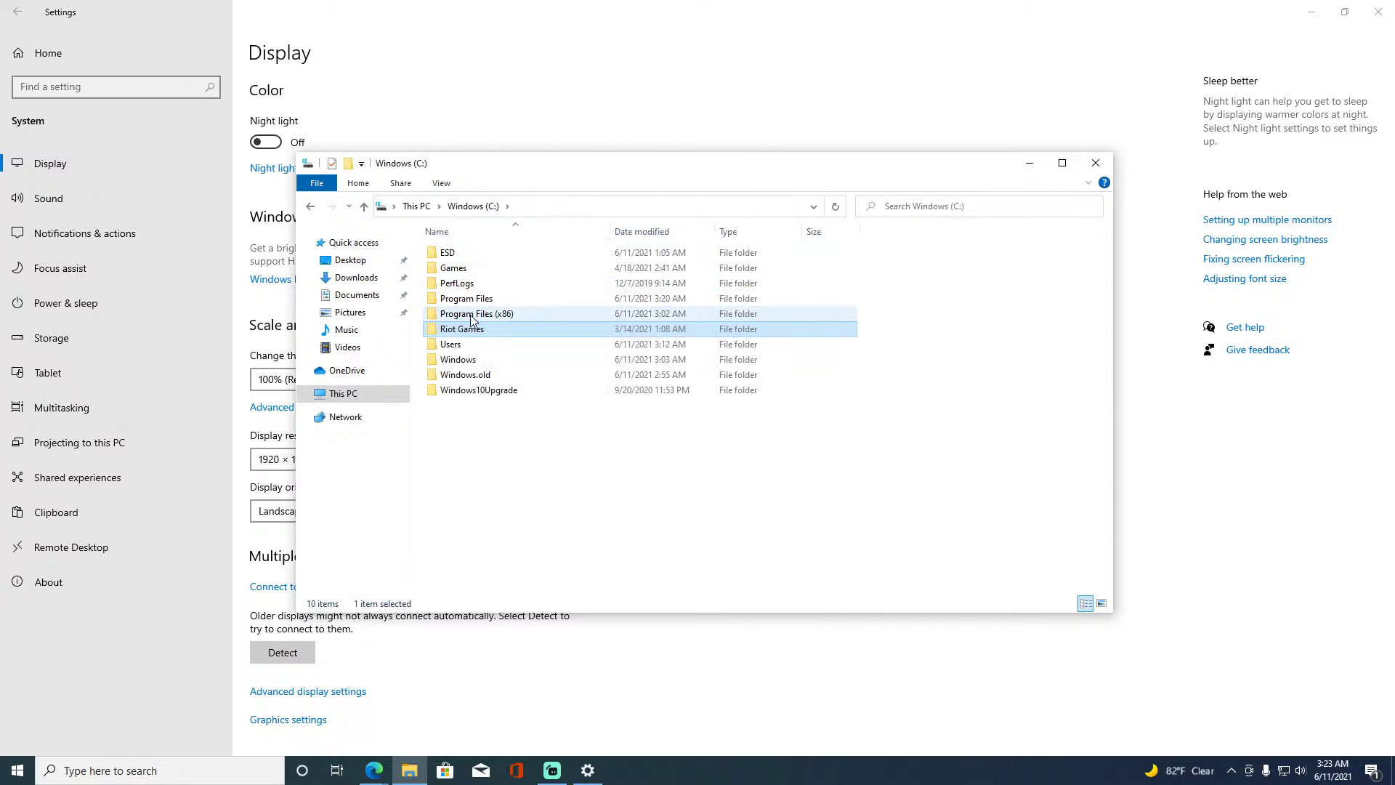
double_click(468, 268)
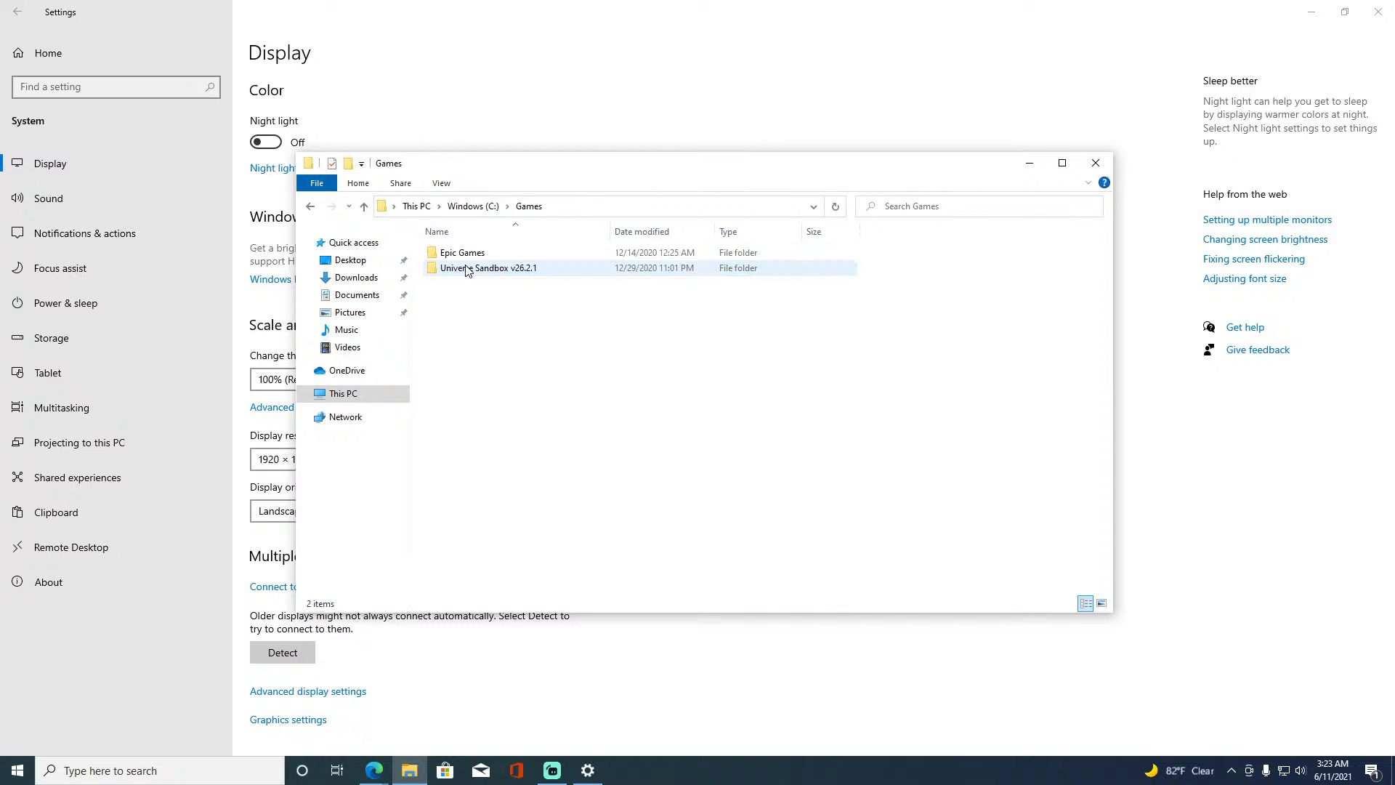
drag(468, 270, 465, 244)
key(Delete)
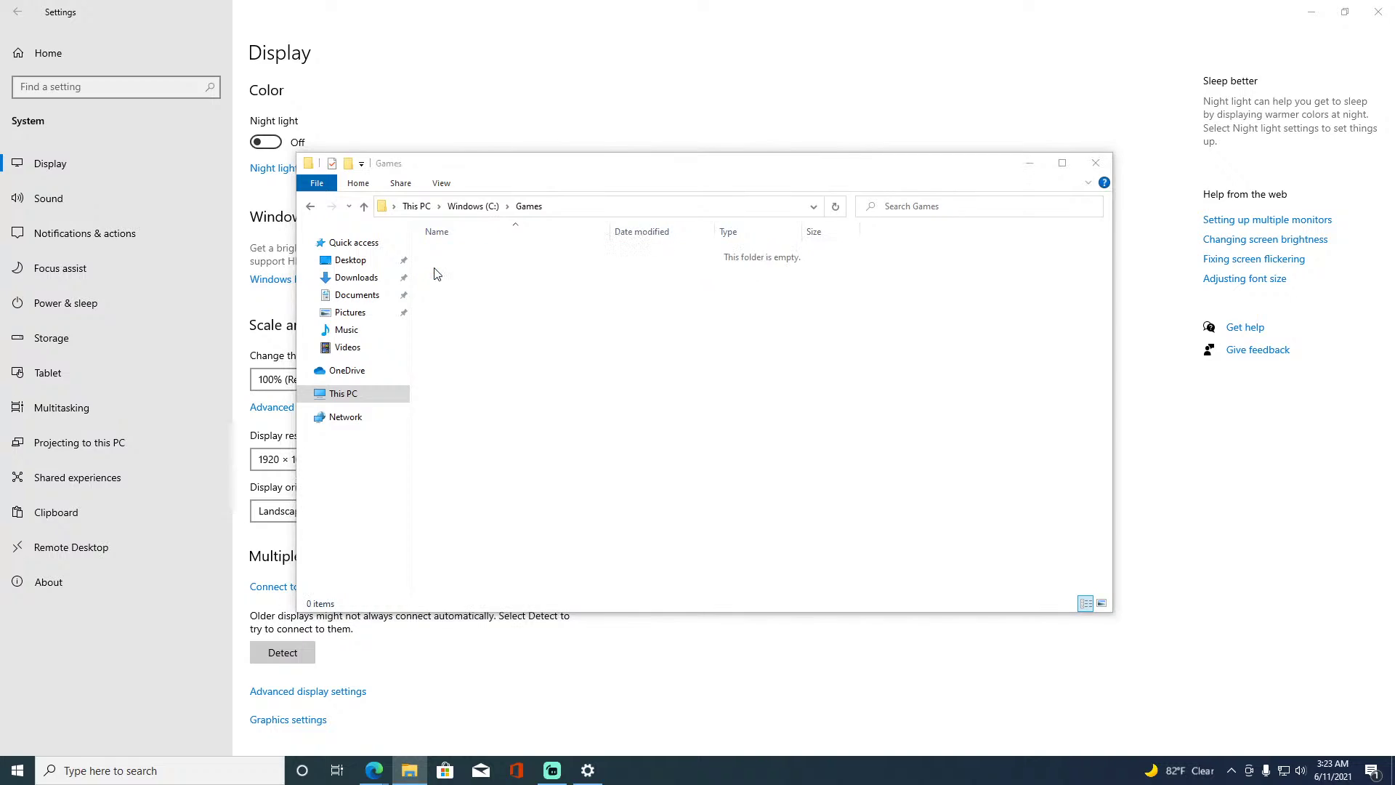
Return to the root of the C: drive and delete the Riot Games folder.
click(473, 207)
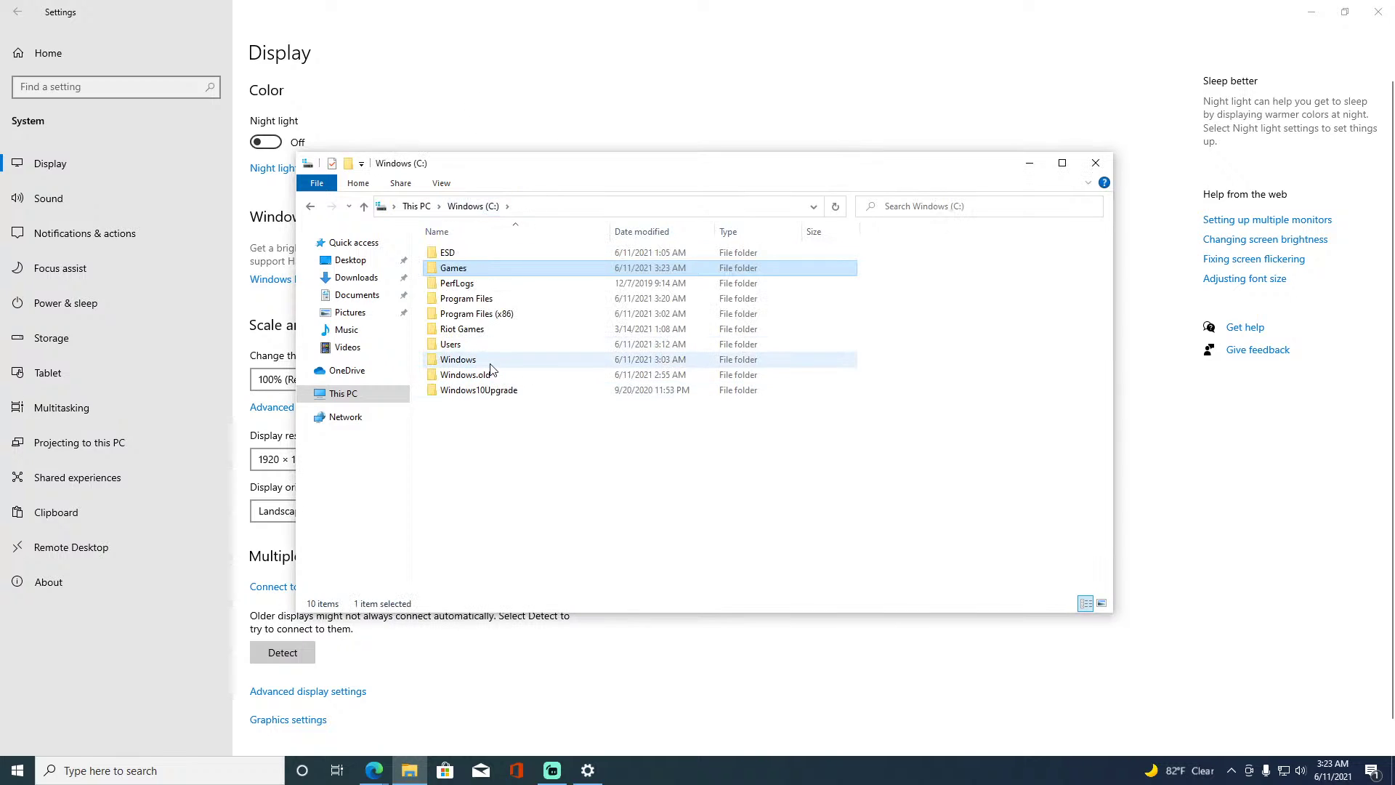
click(491, 334)
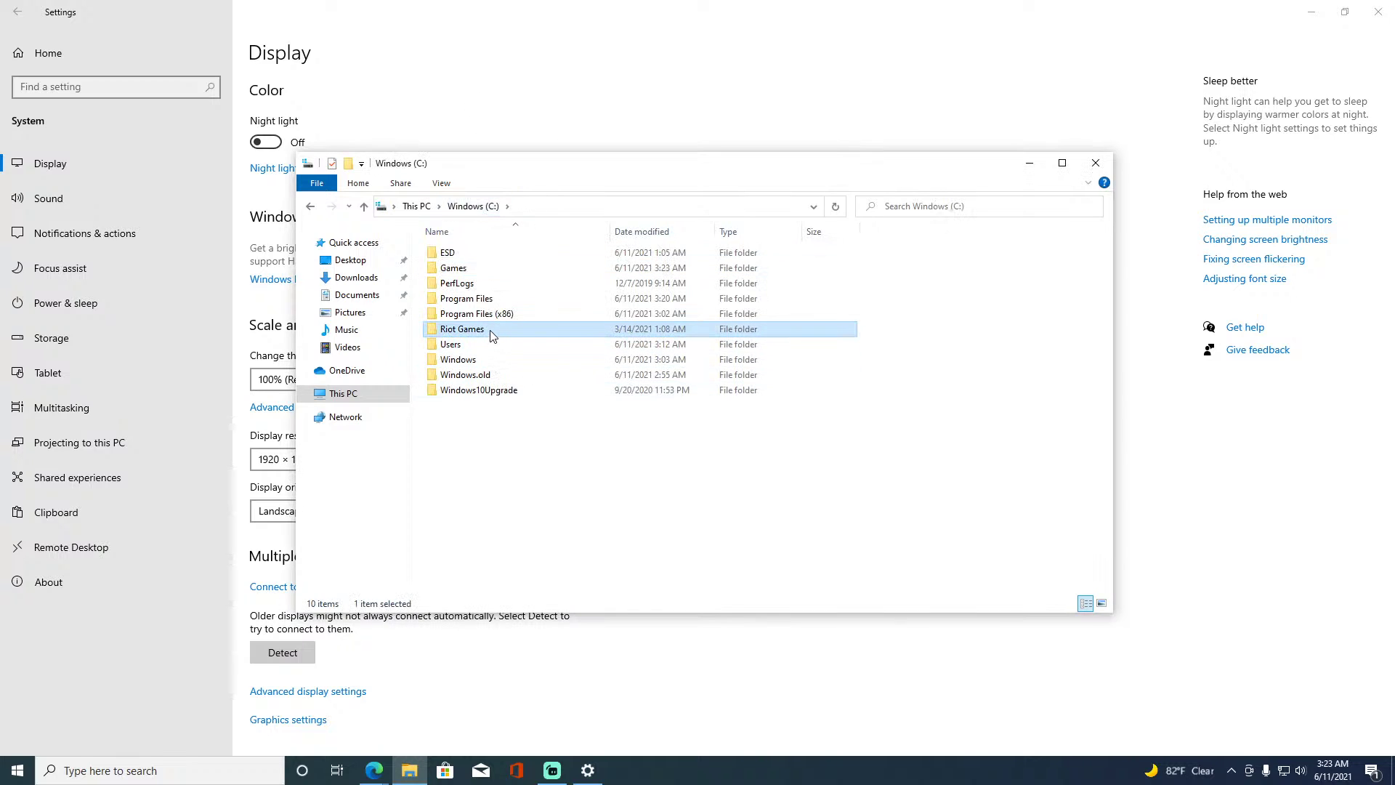
key(Delete)
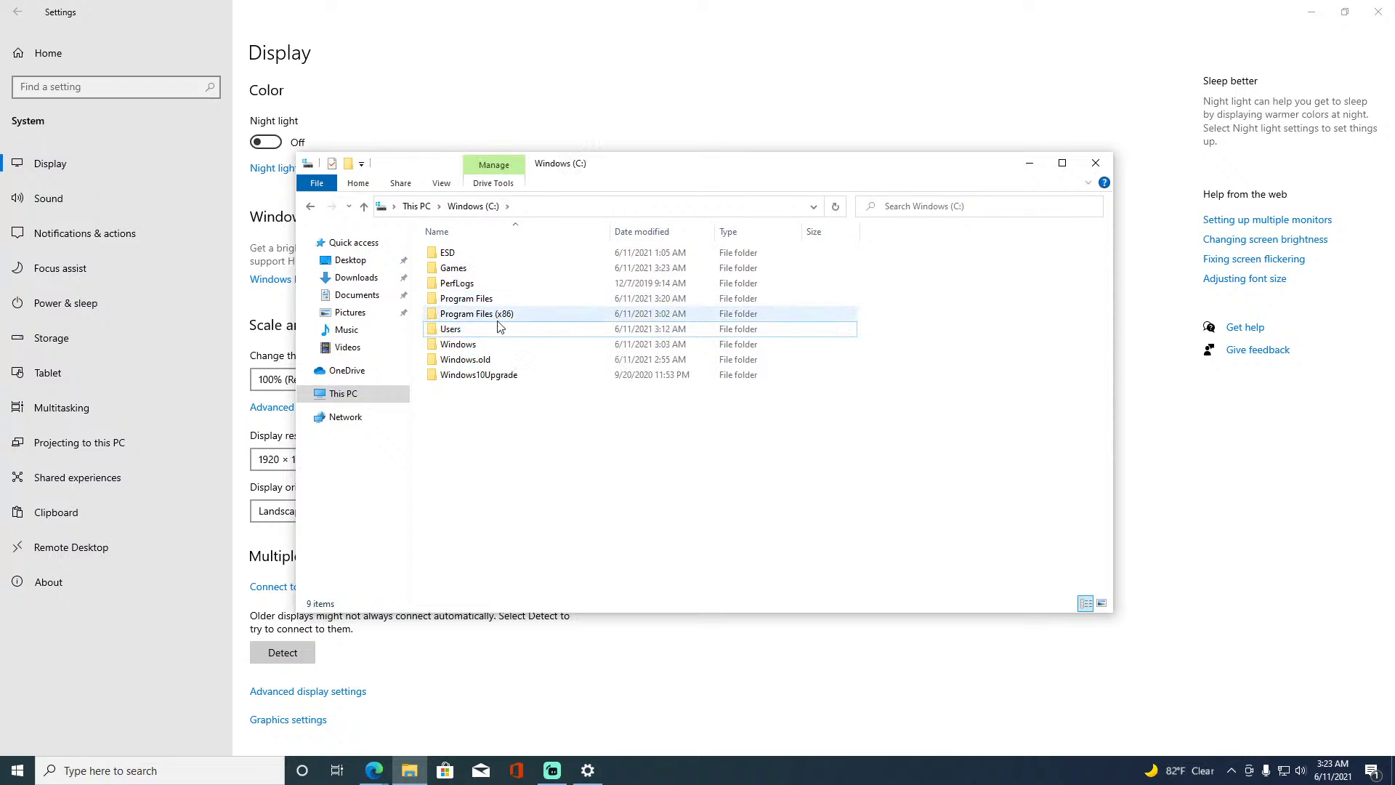
Inspect the Windows subfolder inside C:\ESD and delete the ESD folder from the C: drive.
double_click(473, 254)
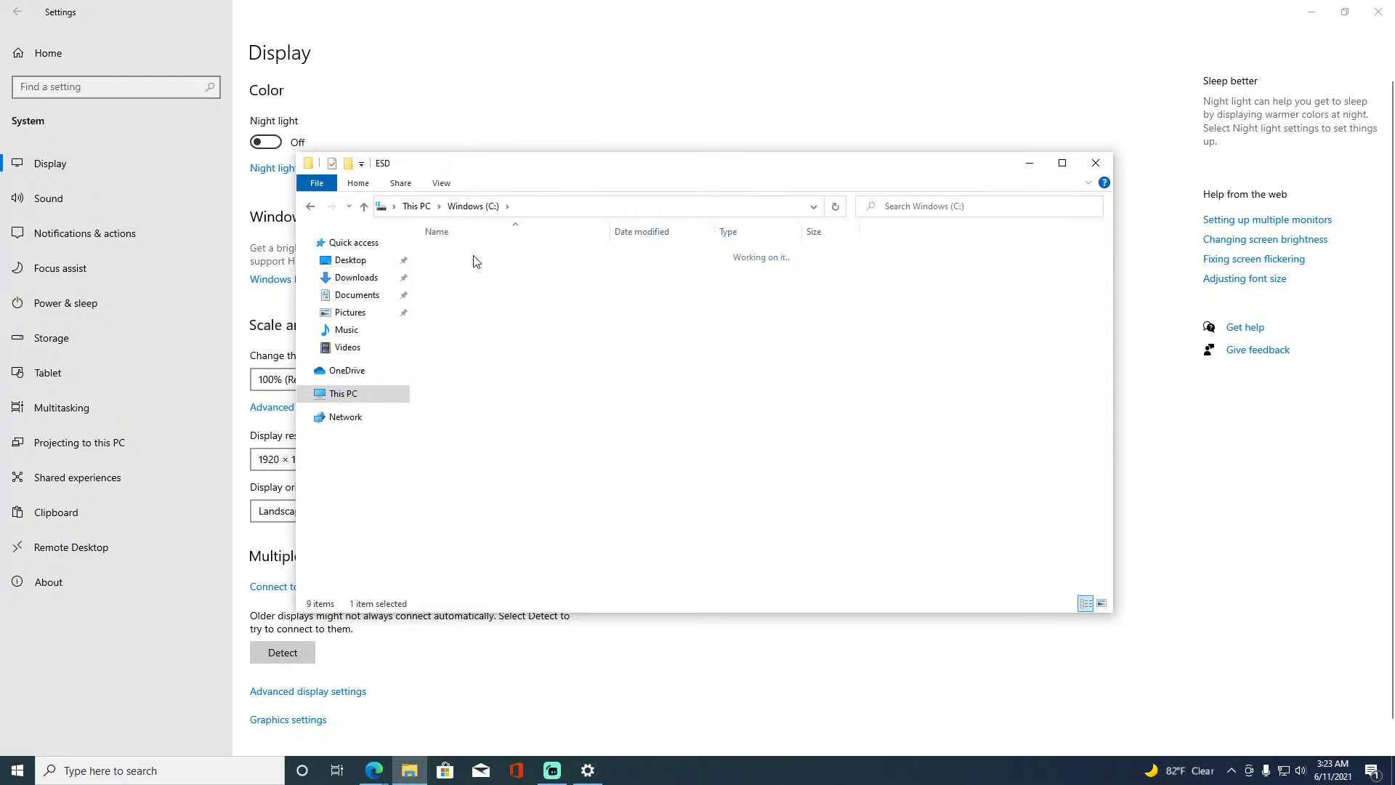
double_click(468, 252)
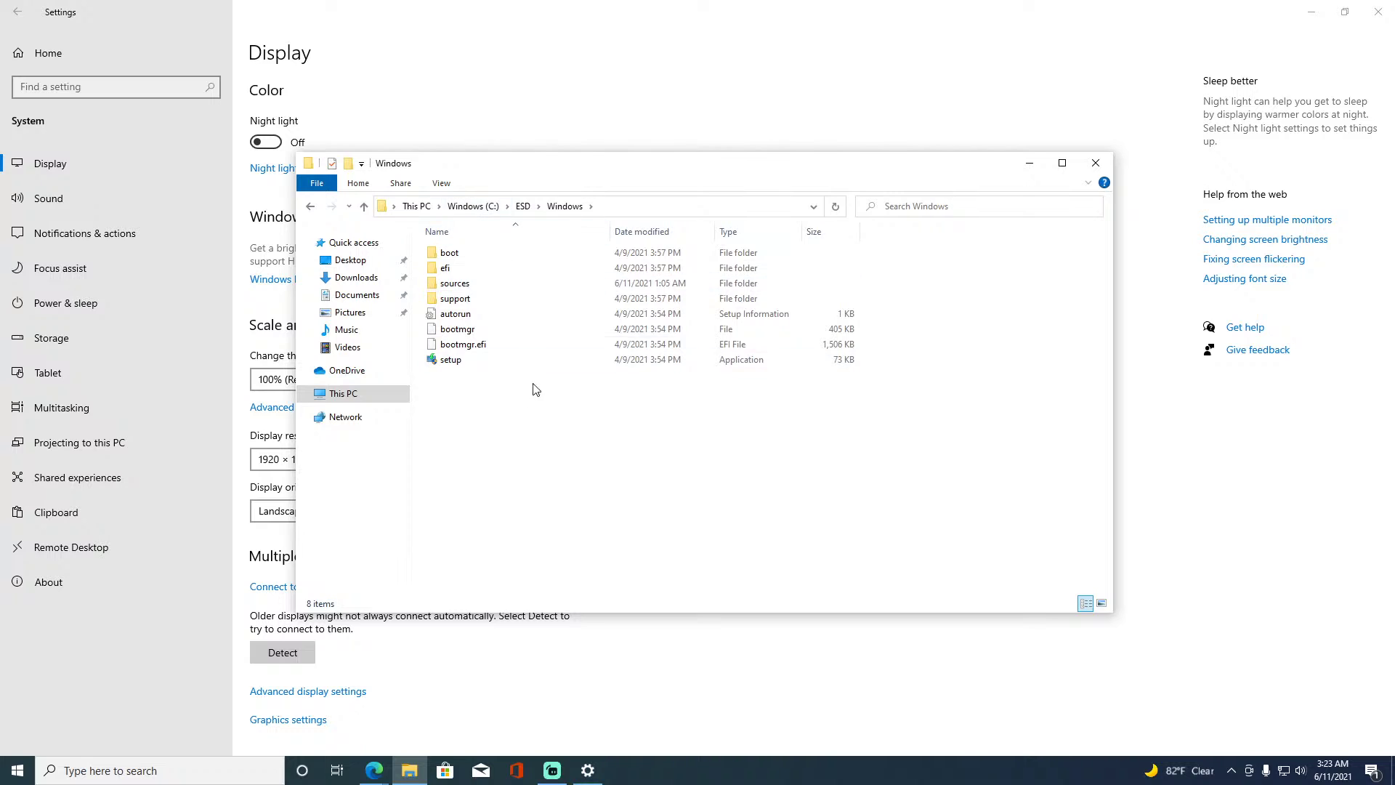
drag(532, 390, 465, 211)
click(471, 206)
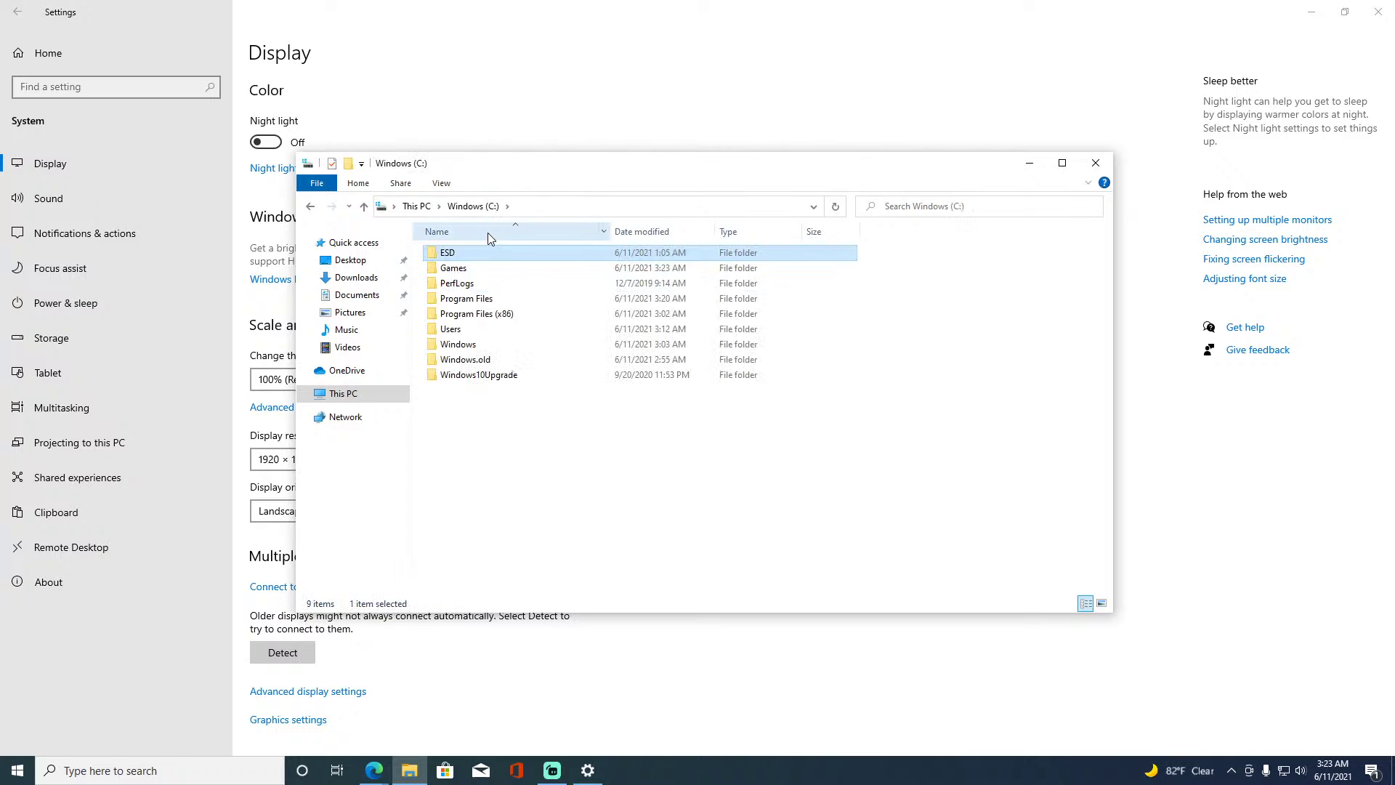
key(Delete)
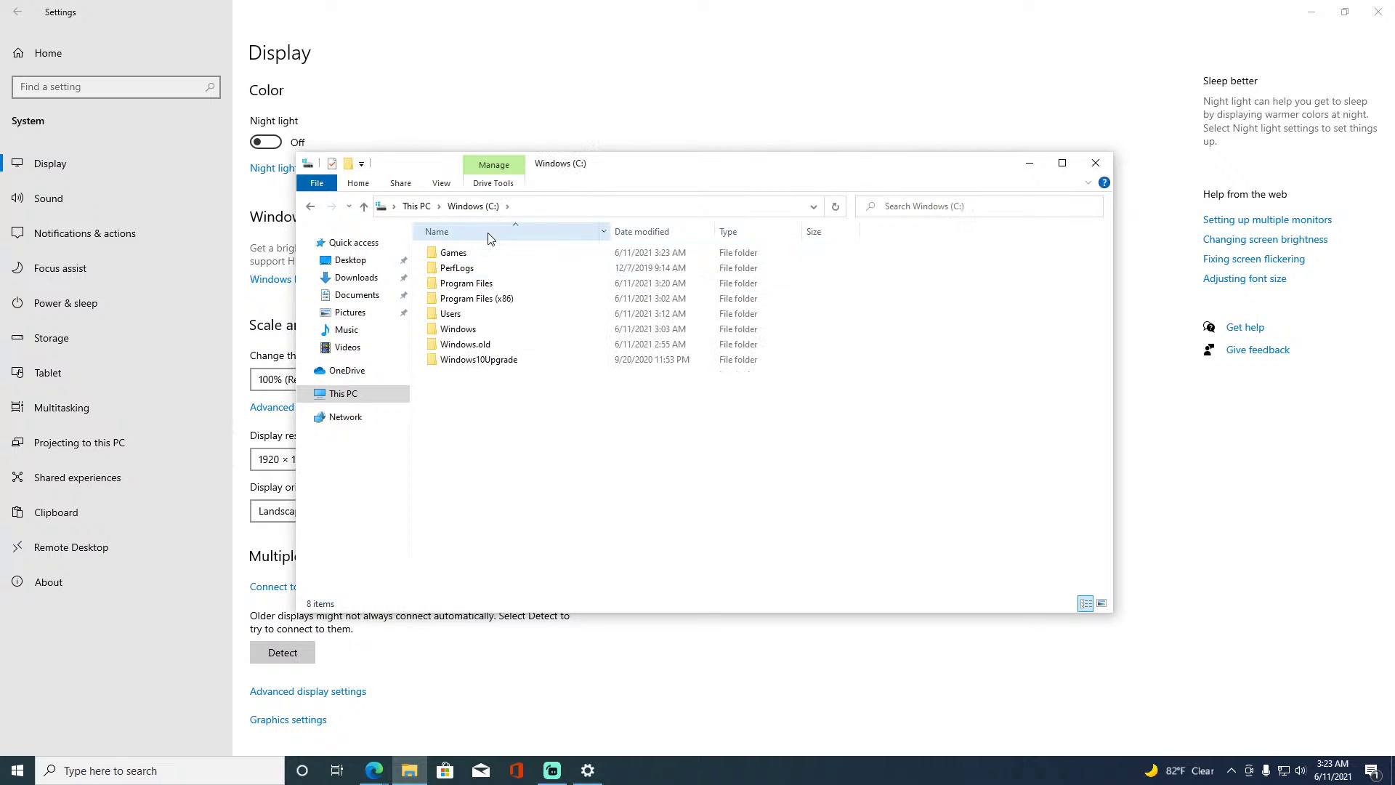
Try to delete the Windows10Upgrade folder from the C: drive.
click(533, 349)
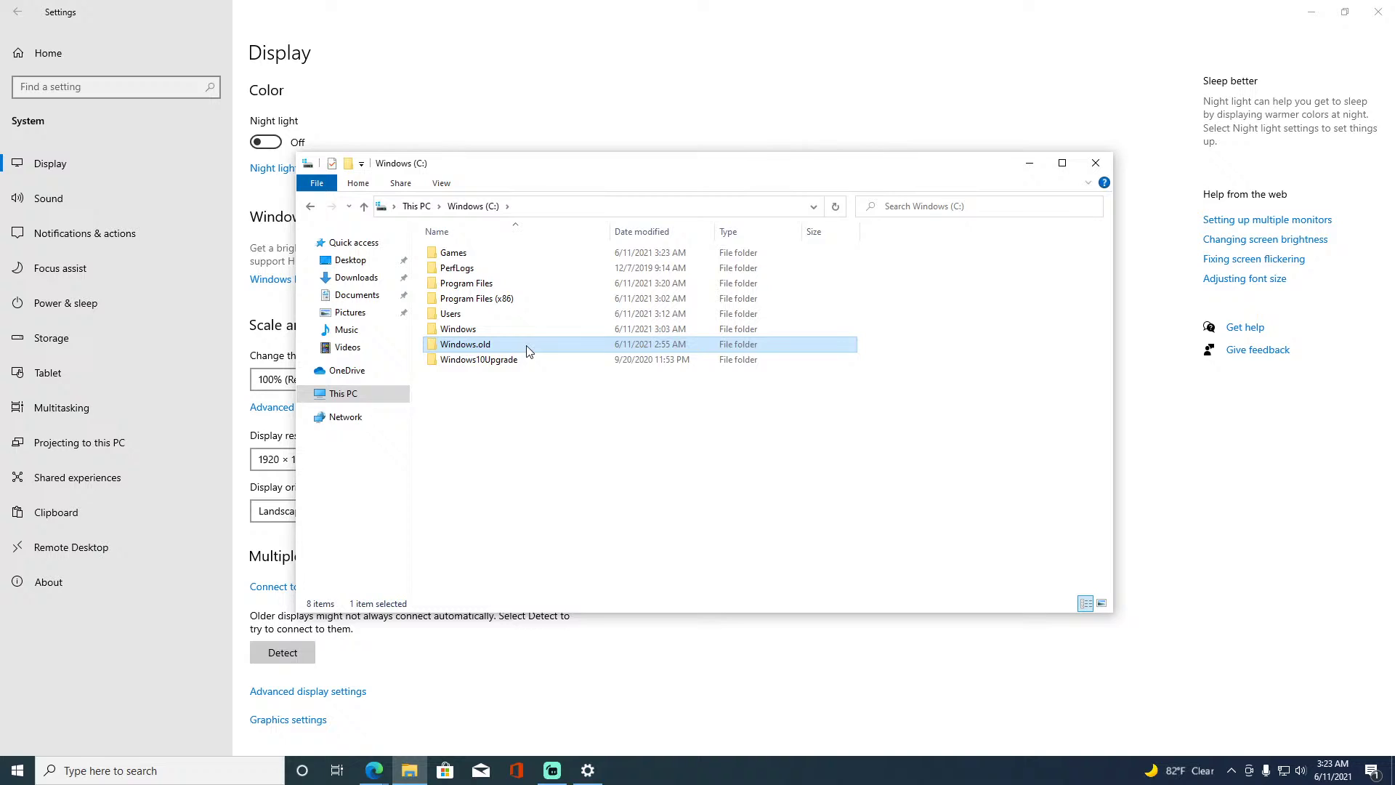
click(473, 358)
key(Delete)
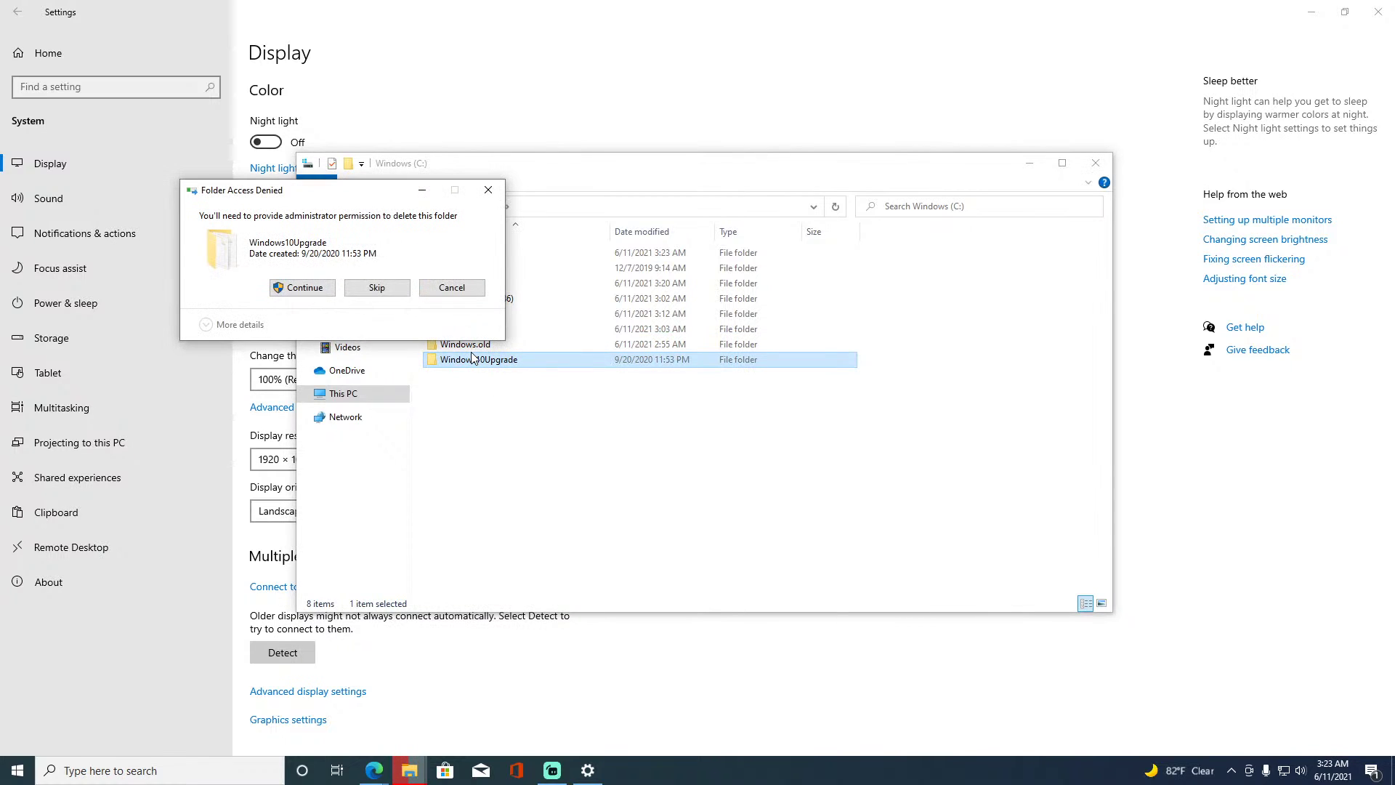
click(489, 190)
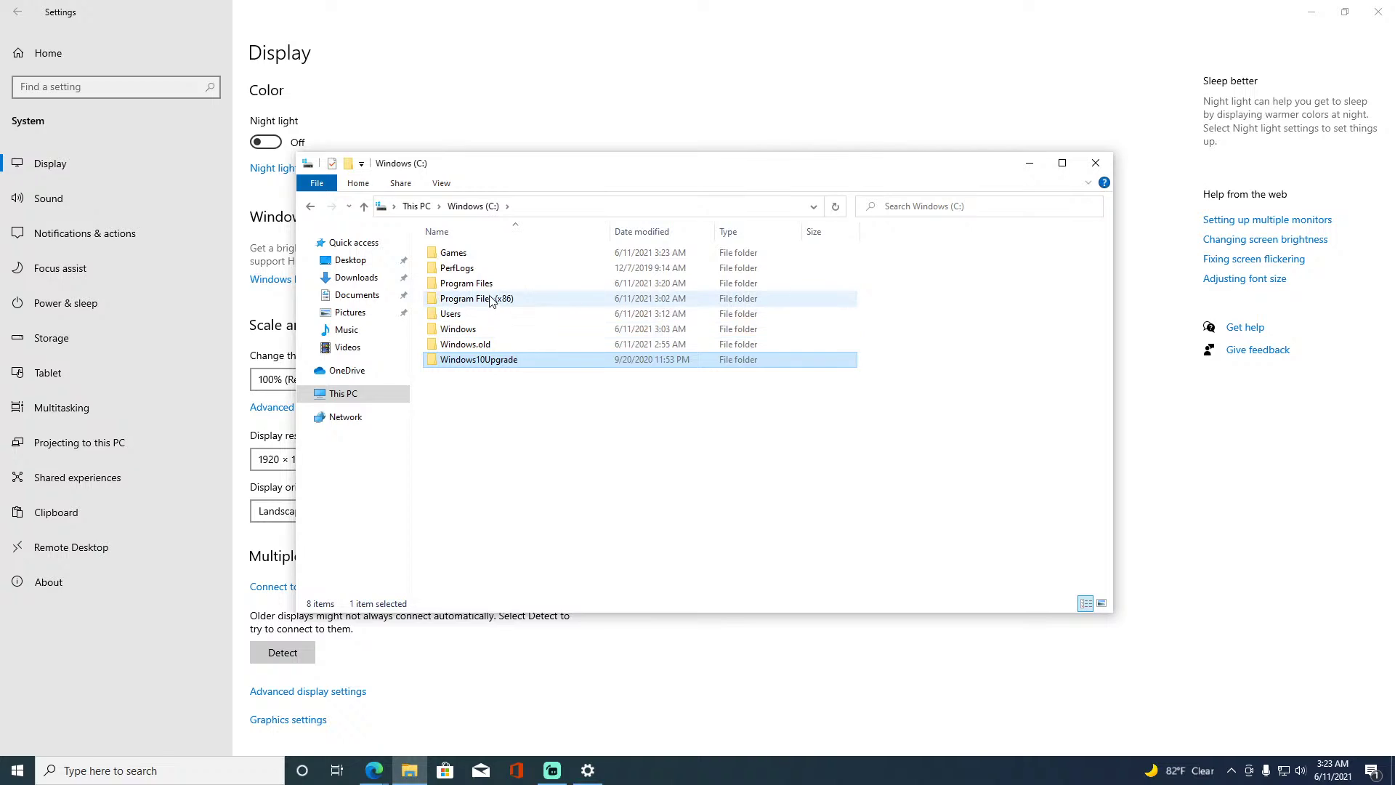
Delete the empty Games folder from the C: drive.
click(475, 255)
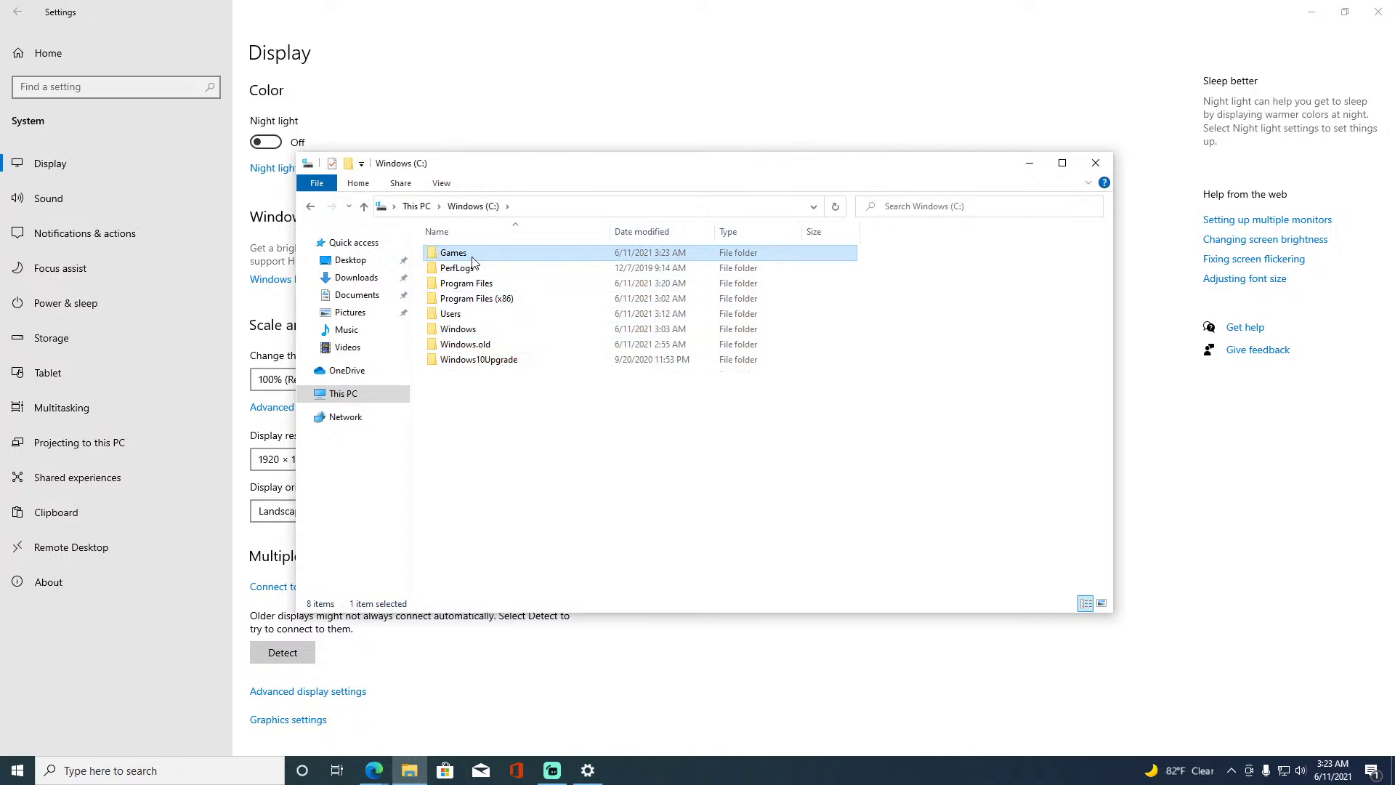
key(Delete)
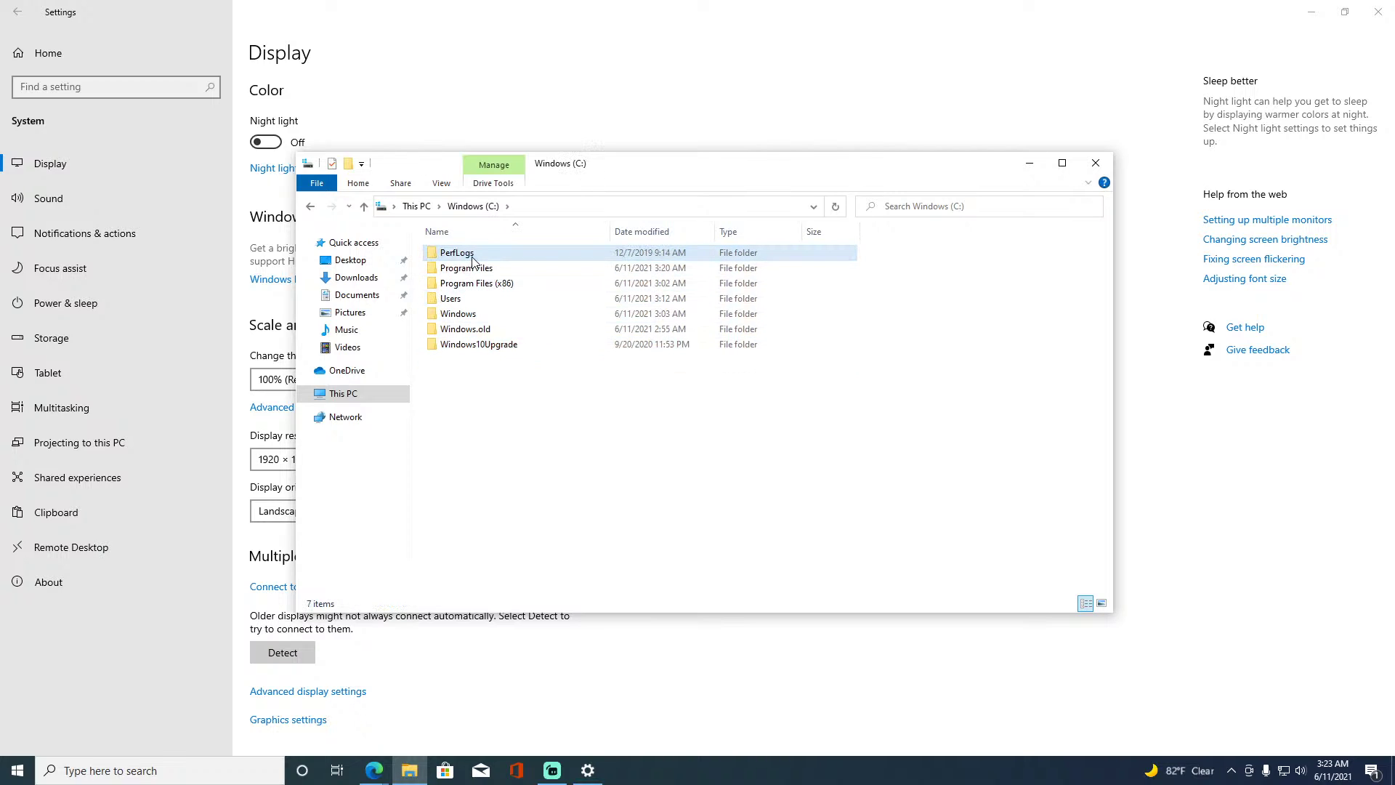
Try to delete the PerfLogs folder from the C: drive.
click(517, 254)
key(Delete)
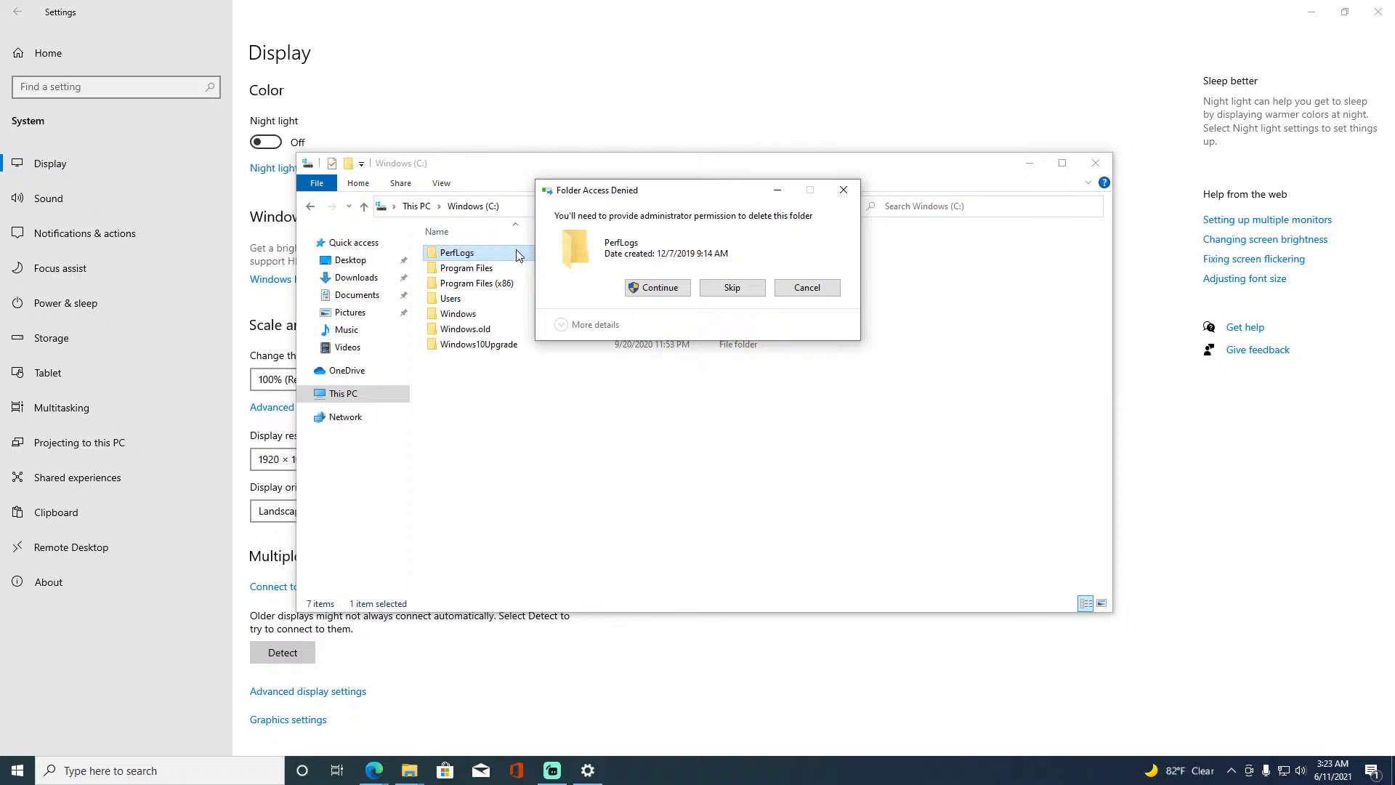
click(803, 286)
Open the PerfLogs folder with permanent access granted, return to the C: drive and close File Explorer.
double_click(570, 253)
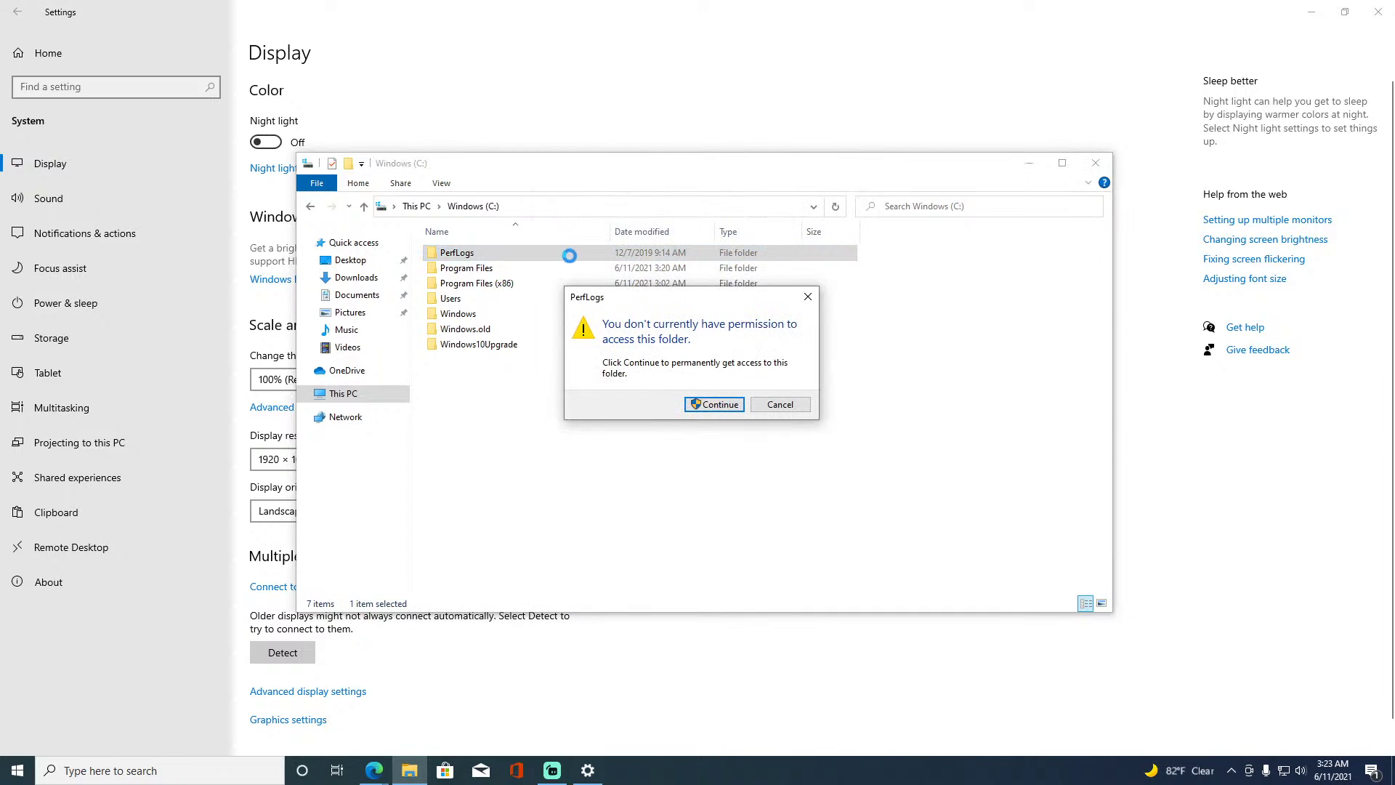
click(740, 407)
click(489, 210)
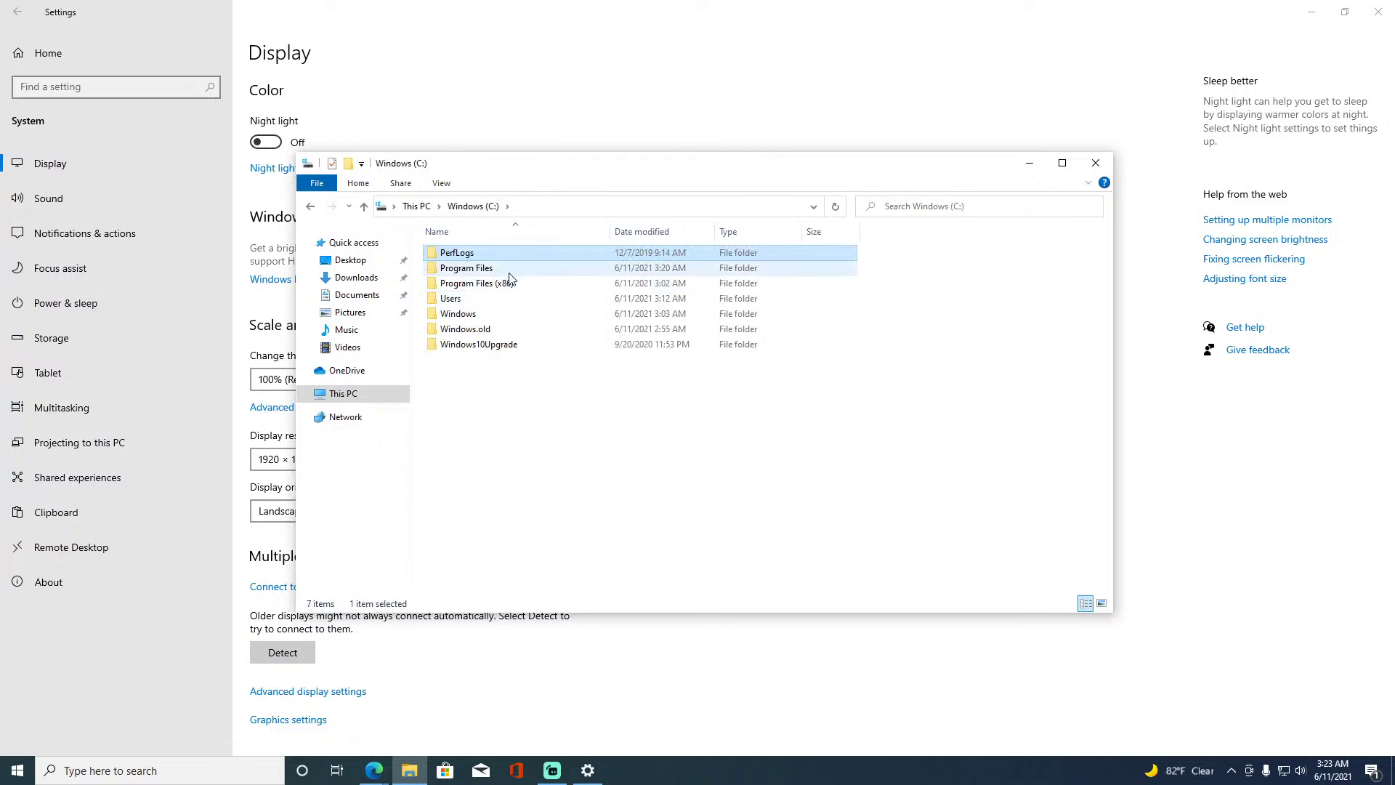
click(1096, 164)
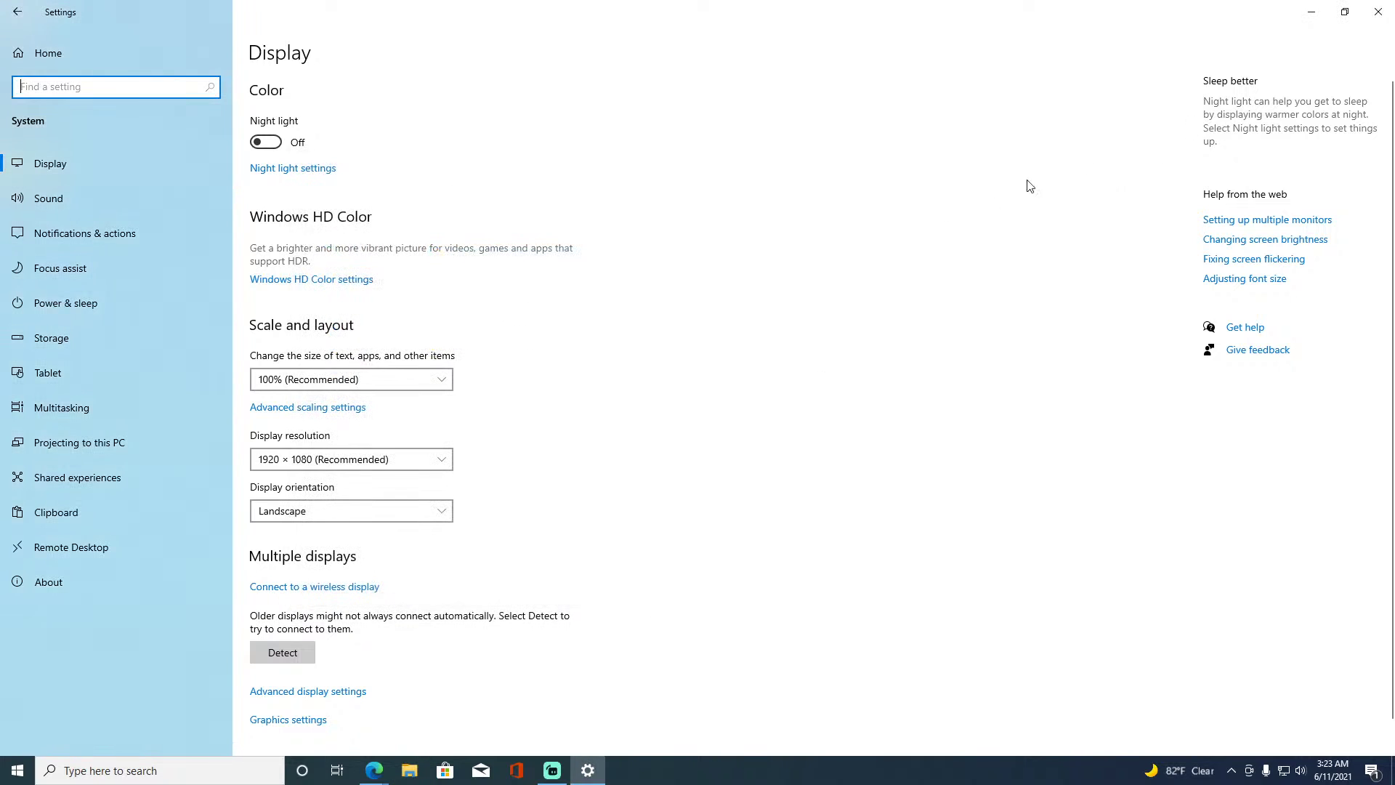
Open the Night light settings and lower the night light strength to its minimum.
scroll(291, 349, down, 1)
scroll(294, 374, up, 1)
click(266, 169)
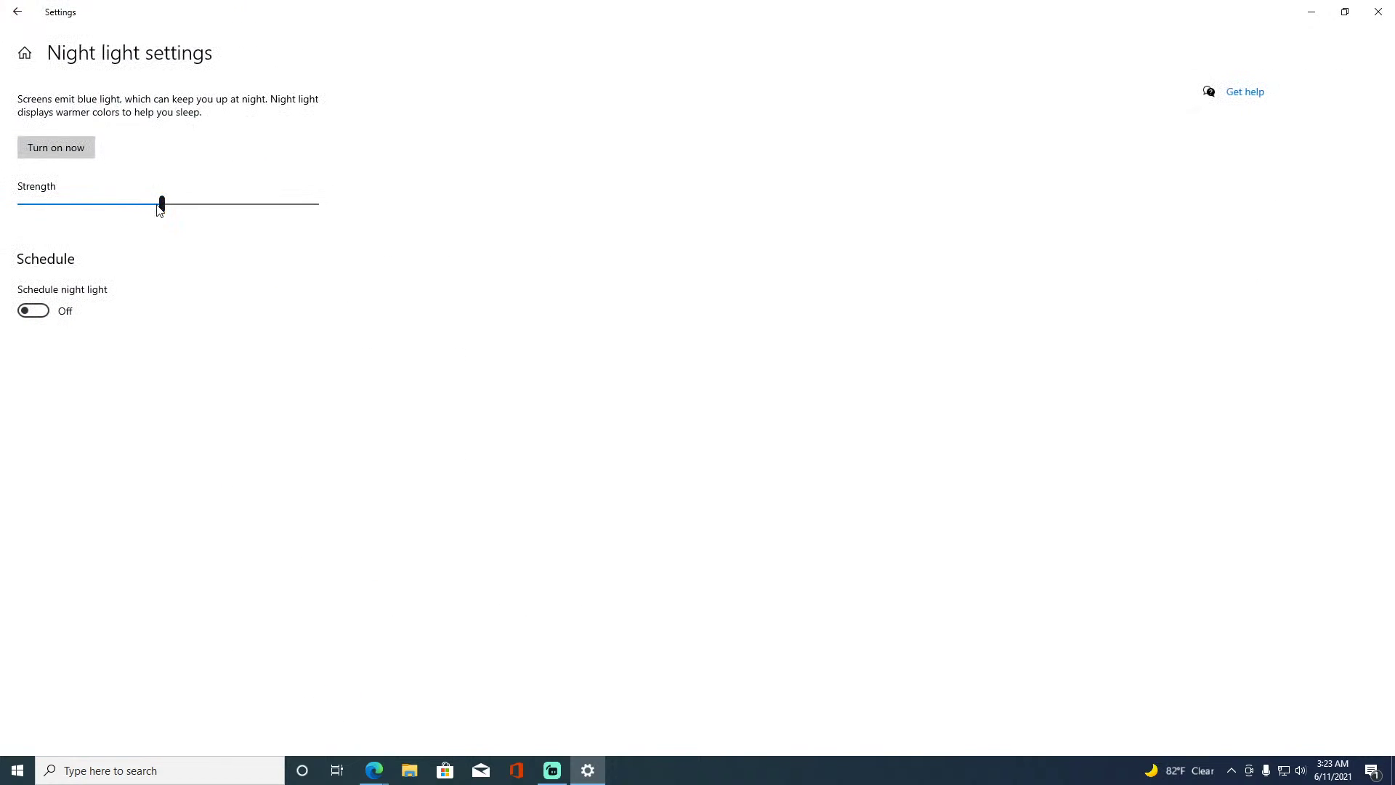
drag(162, 203, 306, 182)
drag(120, 186, 139, 224)
drag(146, 218, 342, 219)
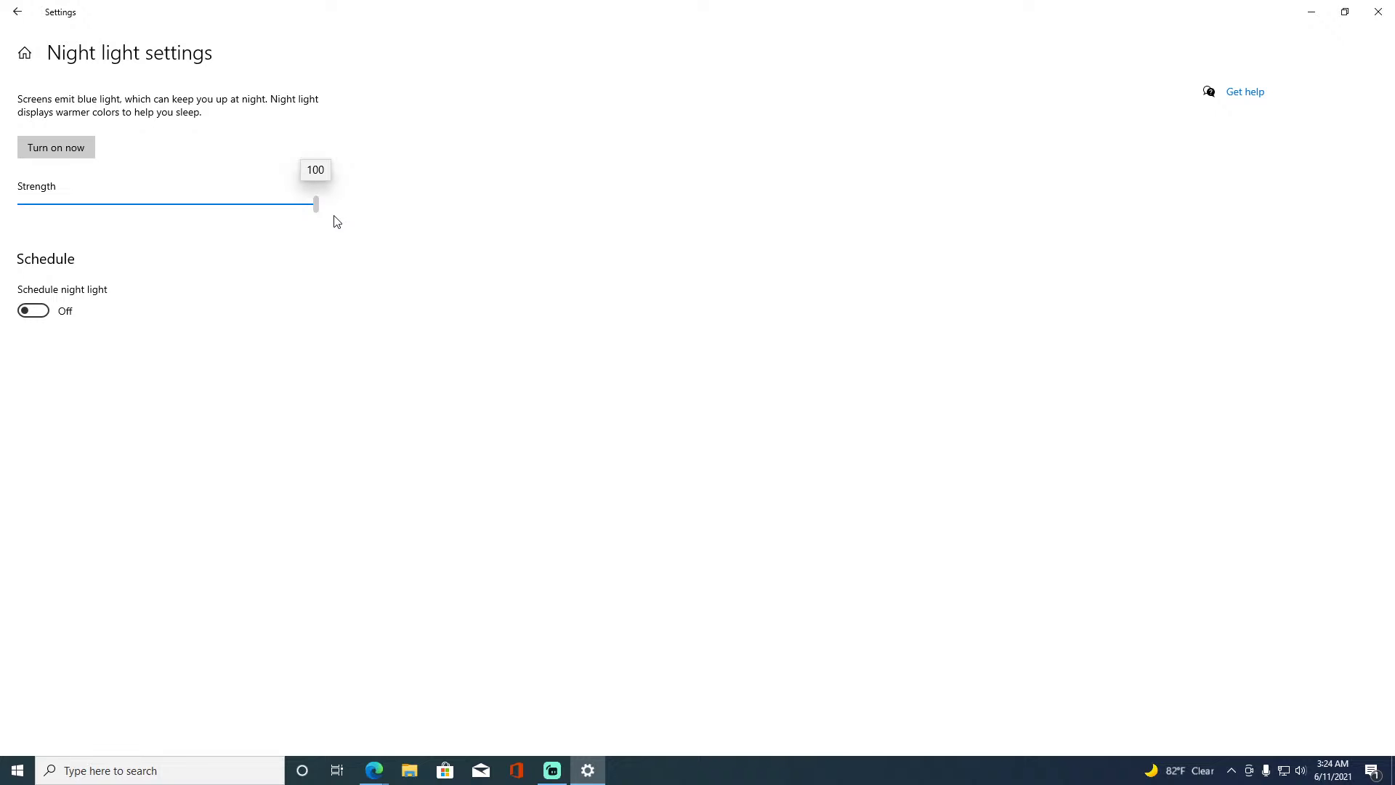
drag(336, 221, 14, 181)
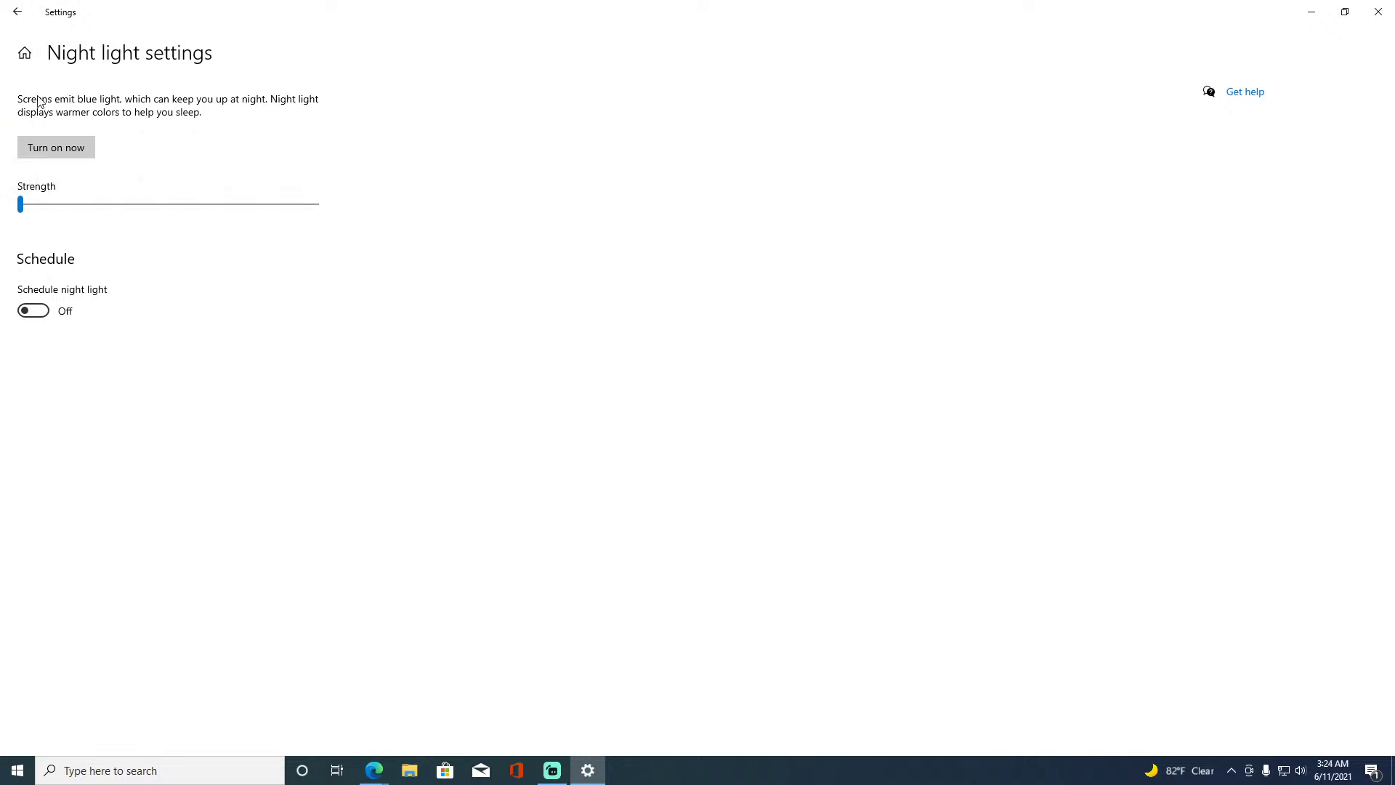
View the Windows HD Color settings and return to the Display page.
click(17, 12)
click(297, 282)
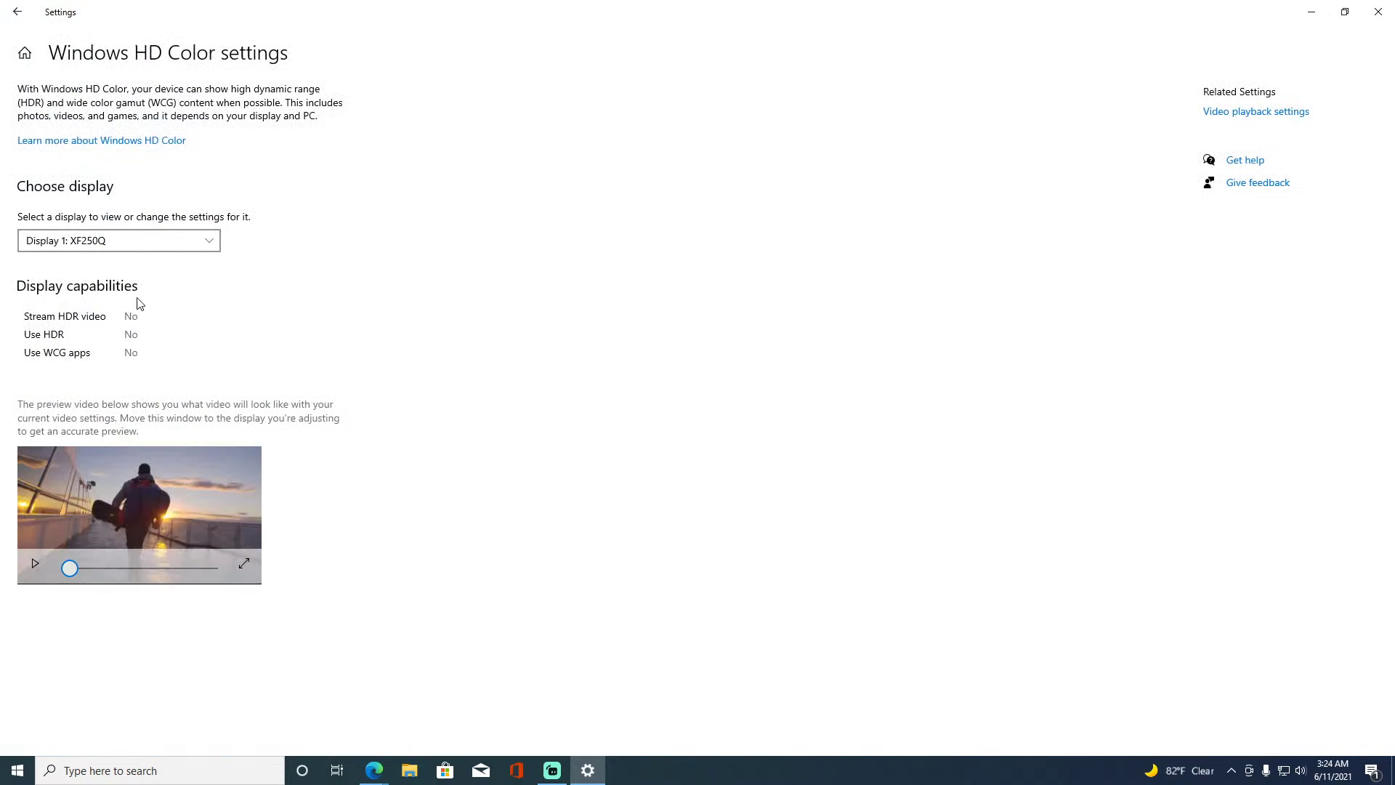
click(16, 12)
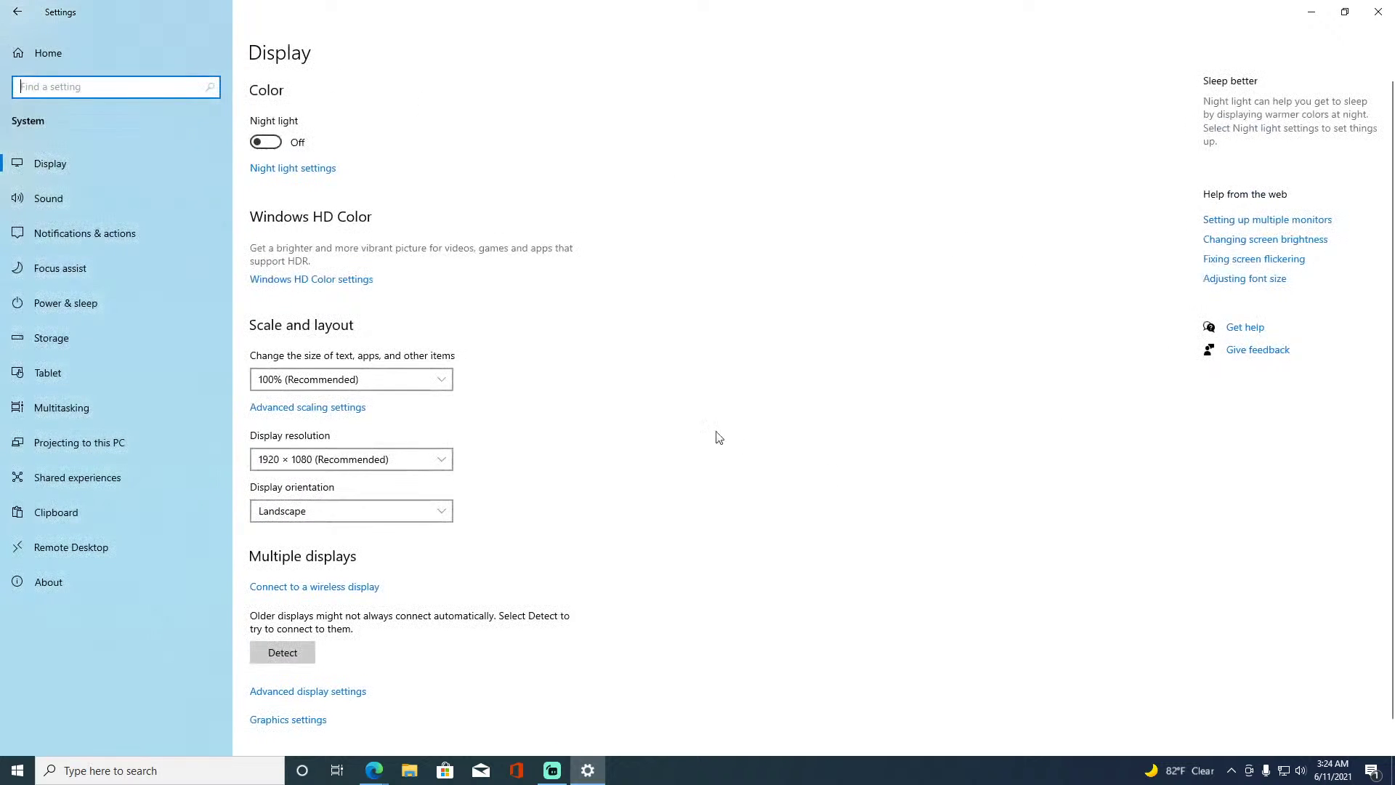
Review the scaling, resolution and orientation options, choosing 100% scaling and the 1920 × 1080 resolution.
scroll(436, 327, down, 1)
click(385, 356)
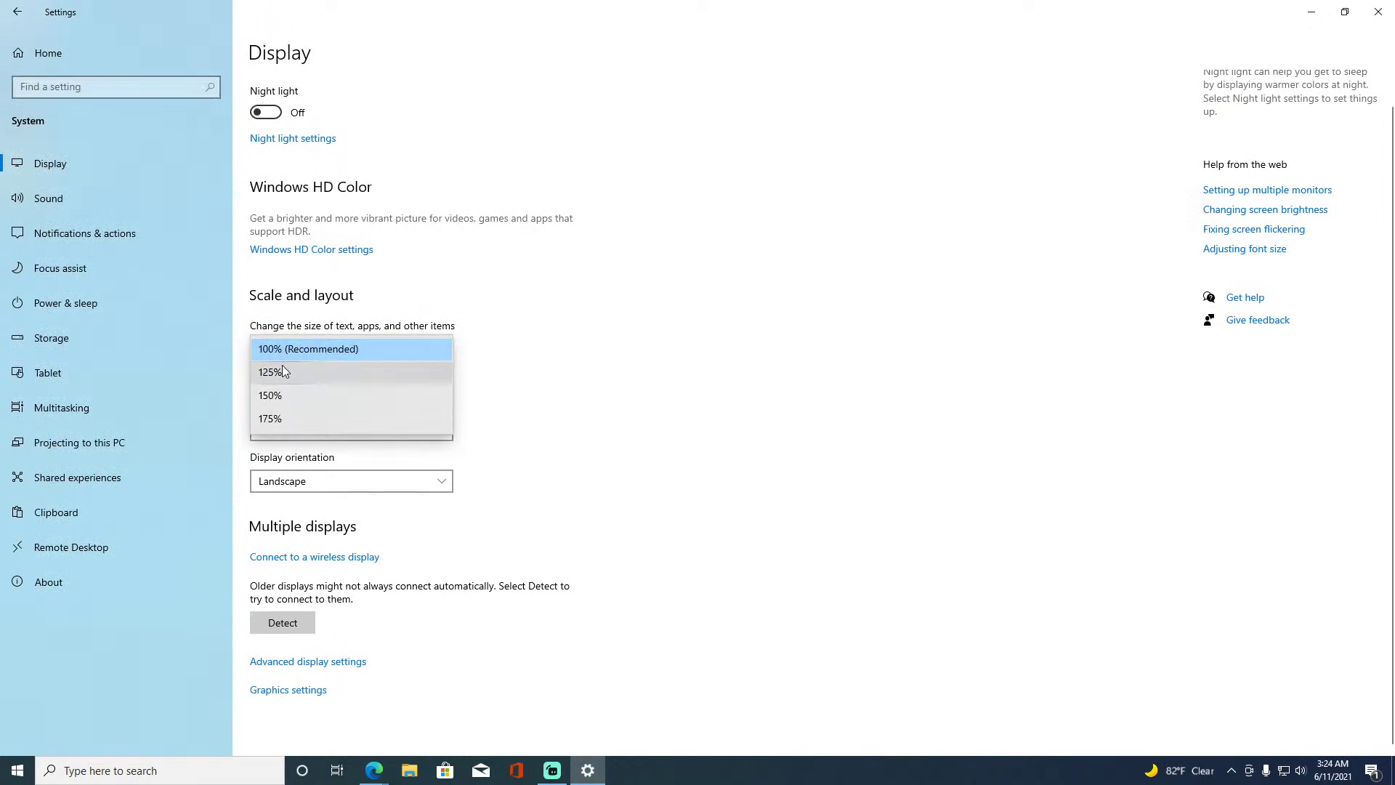
click(320, 341)
click(341, 430)
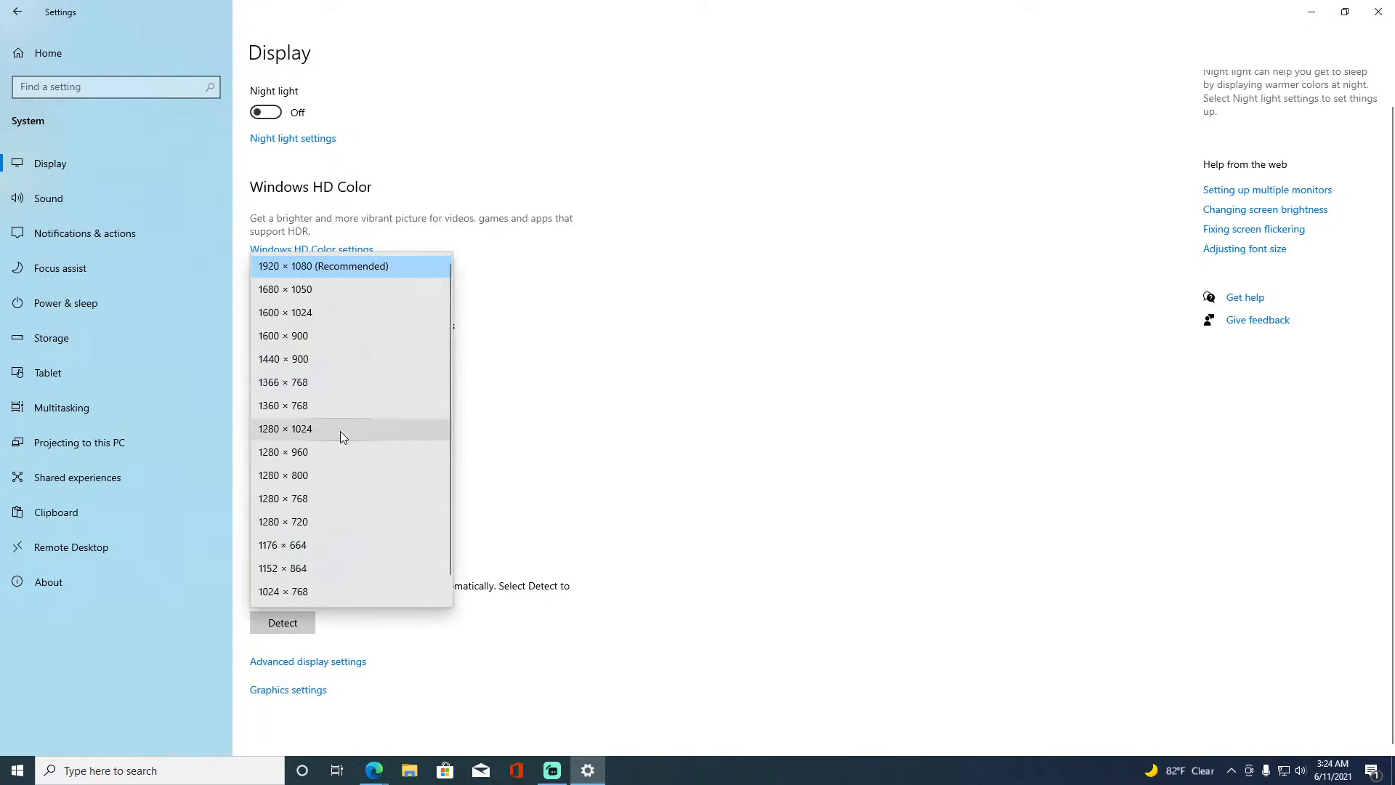
click(373, 269)
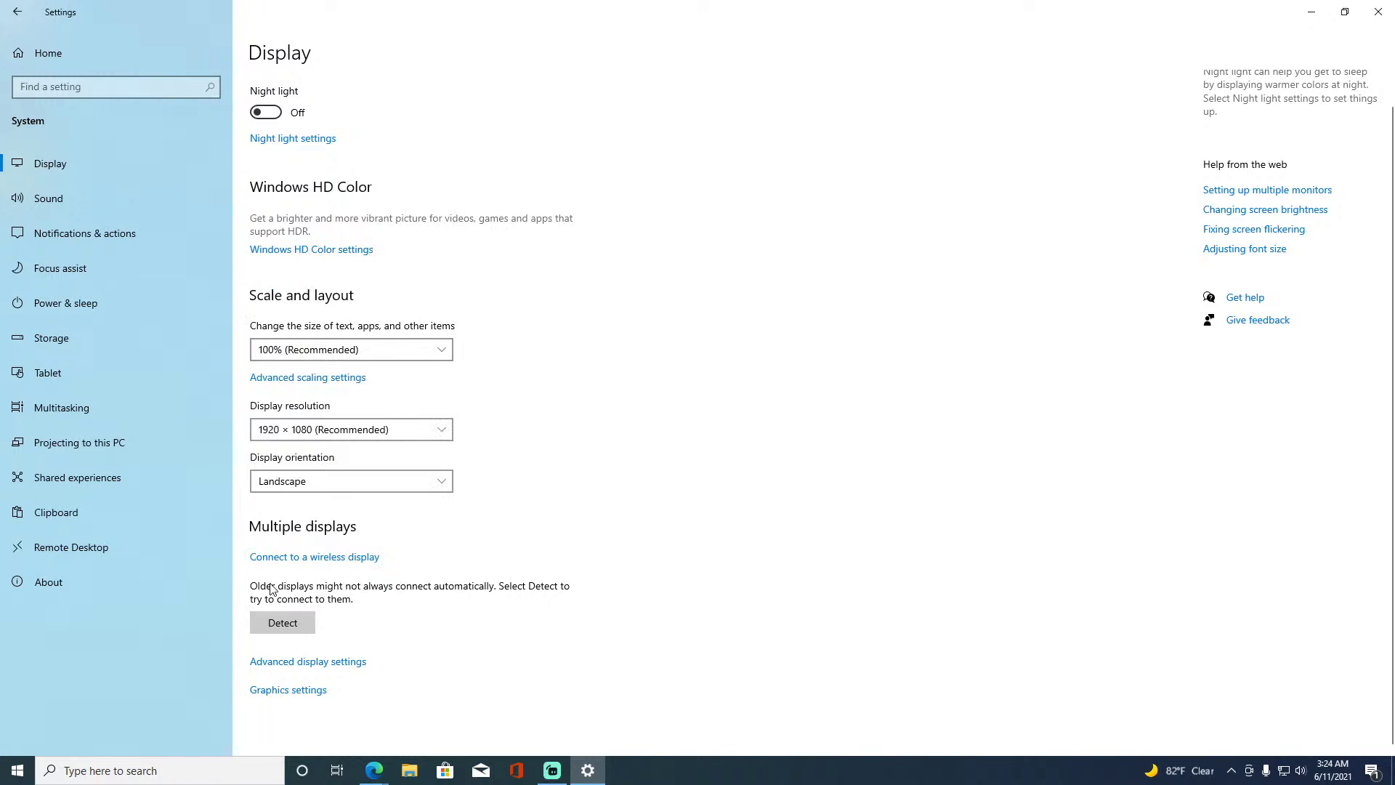
click(334, 481)
click(334, 484)
click(327, 430)
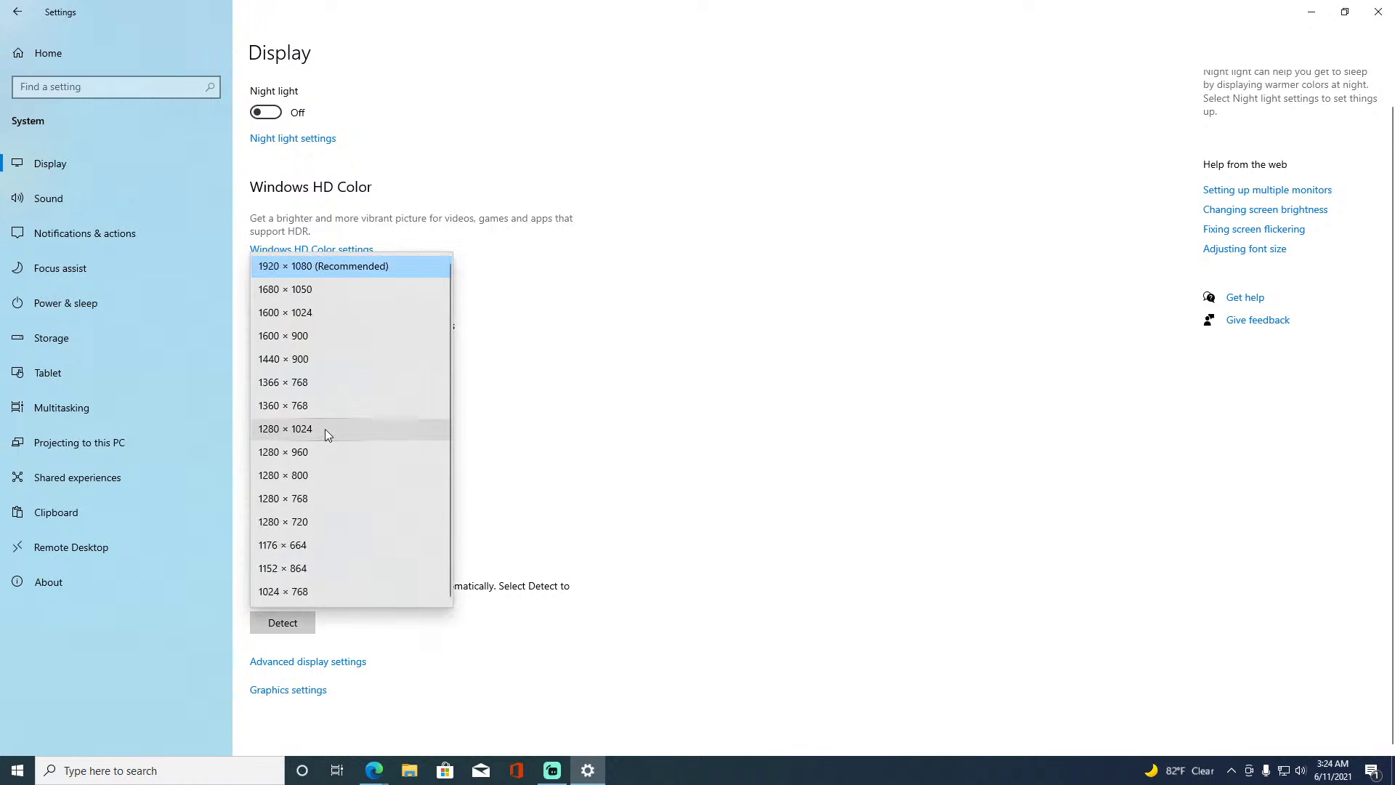
click(321, 268)
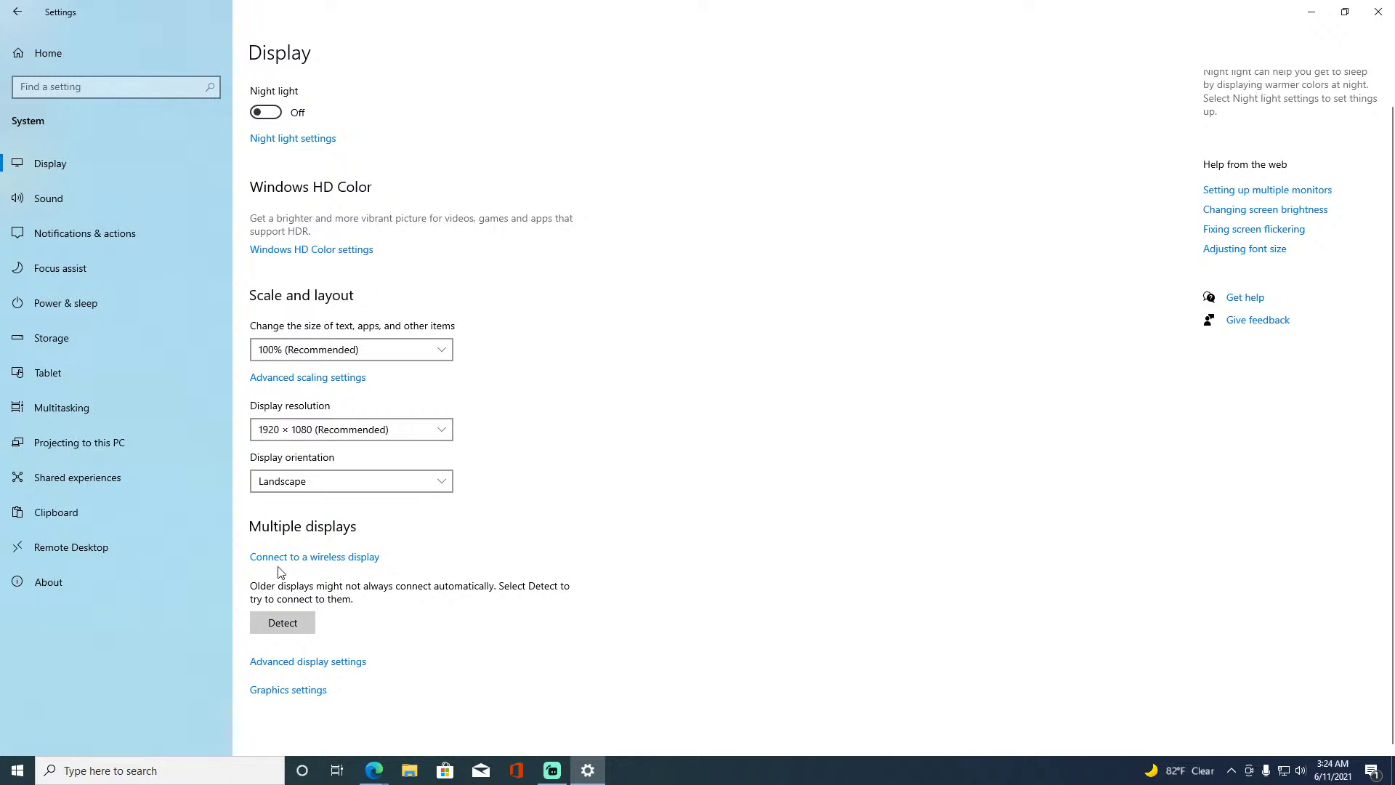
Check the monitor's details and refresh rate in the advanced display settings and return to the Display page.
click(330, 663)
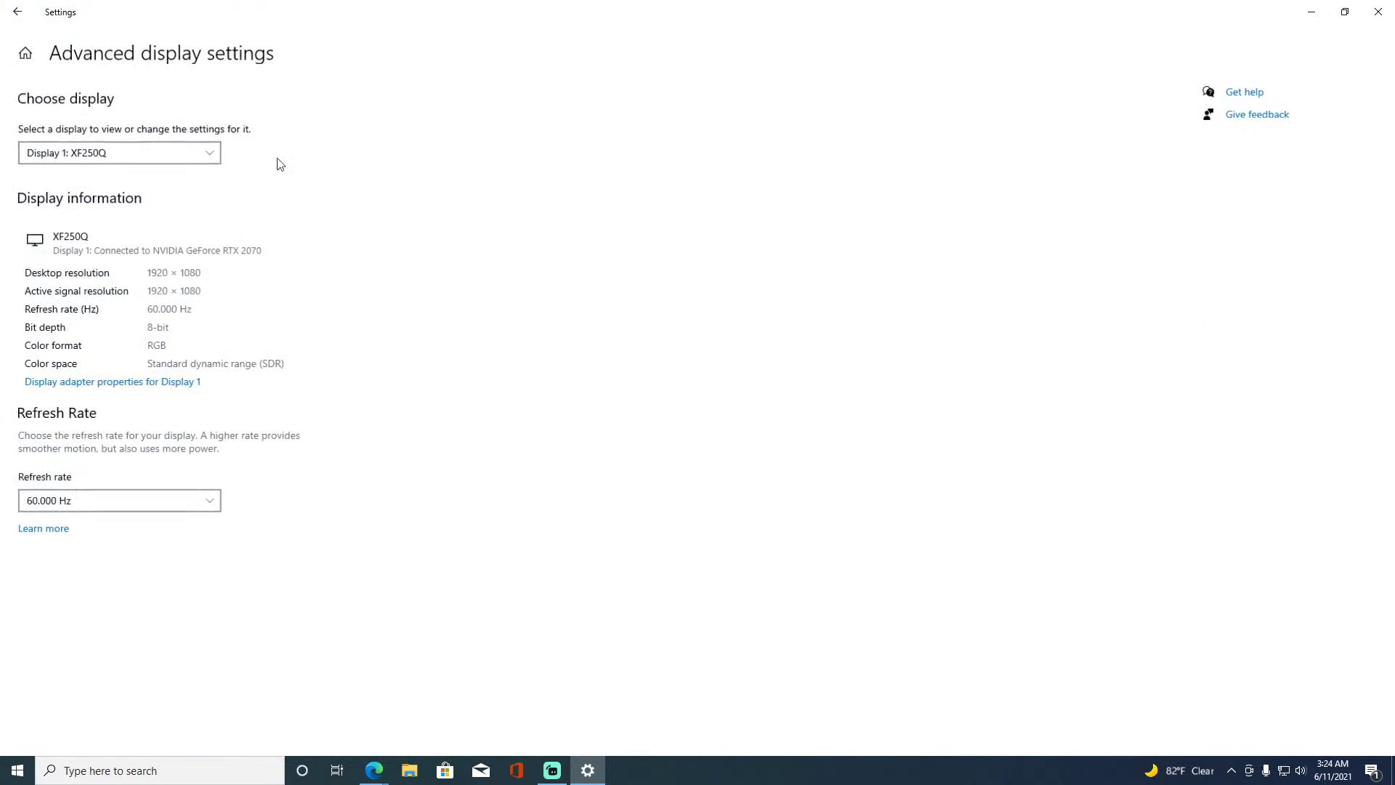
click(17, 22)
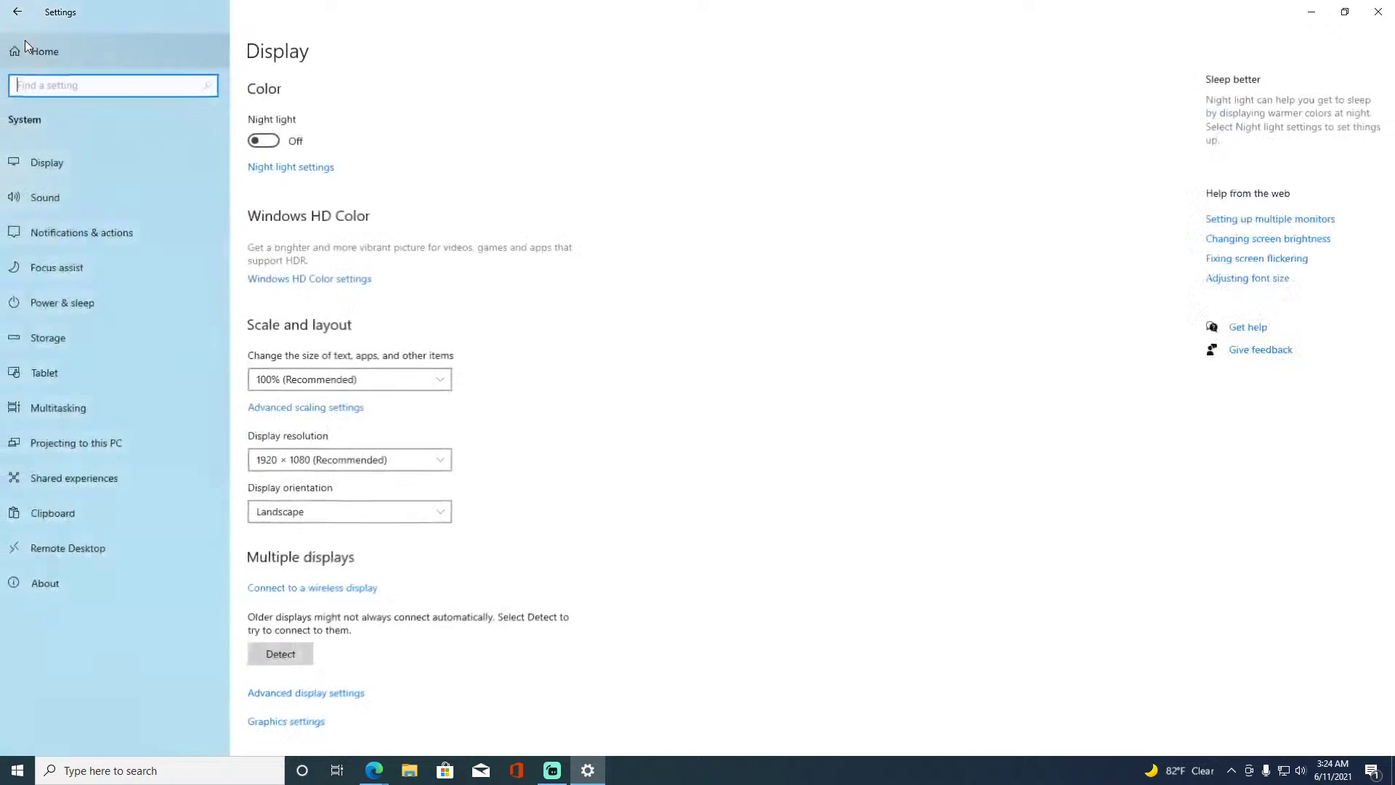
scroll(545, 465, down, 1)
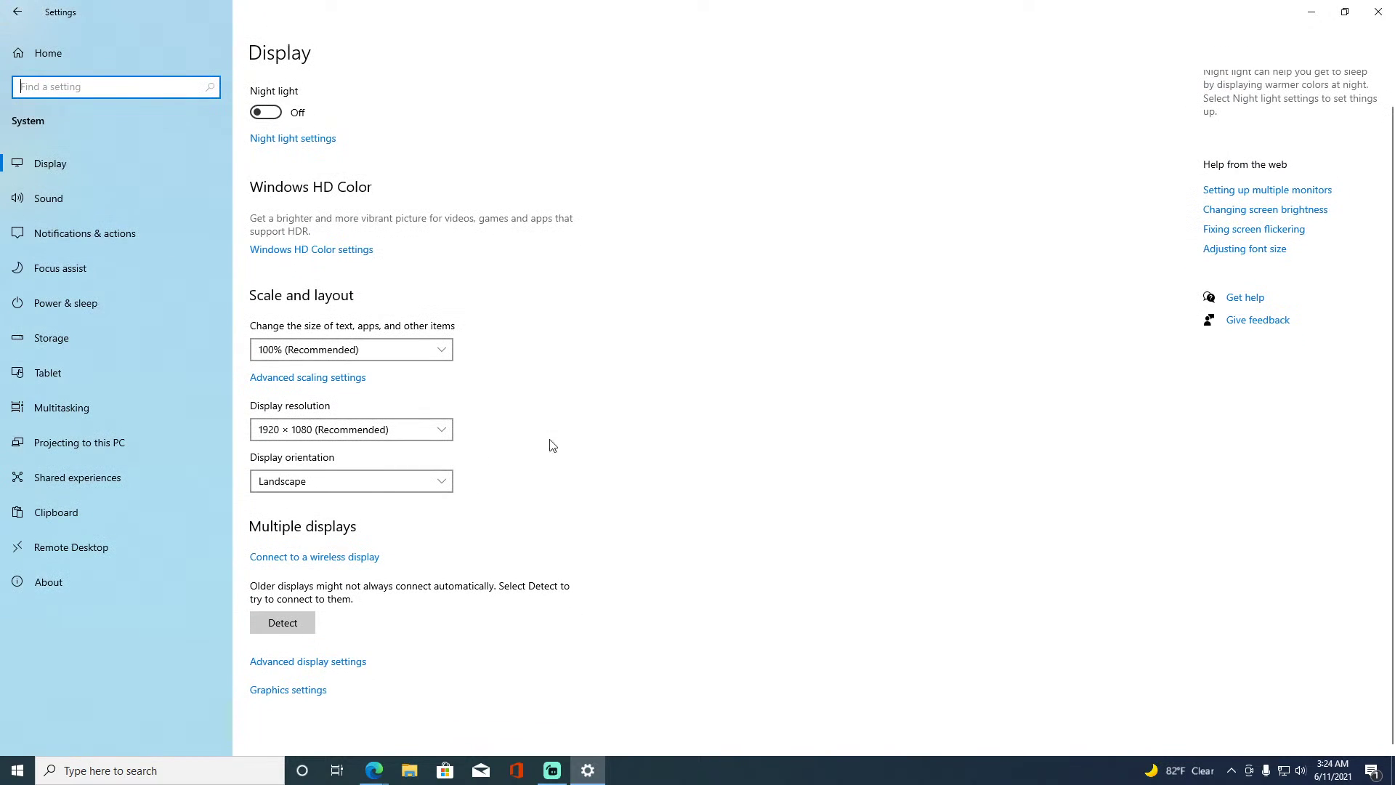
scroll(555, 457, up, 1)
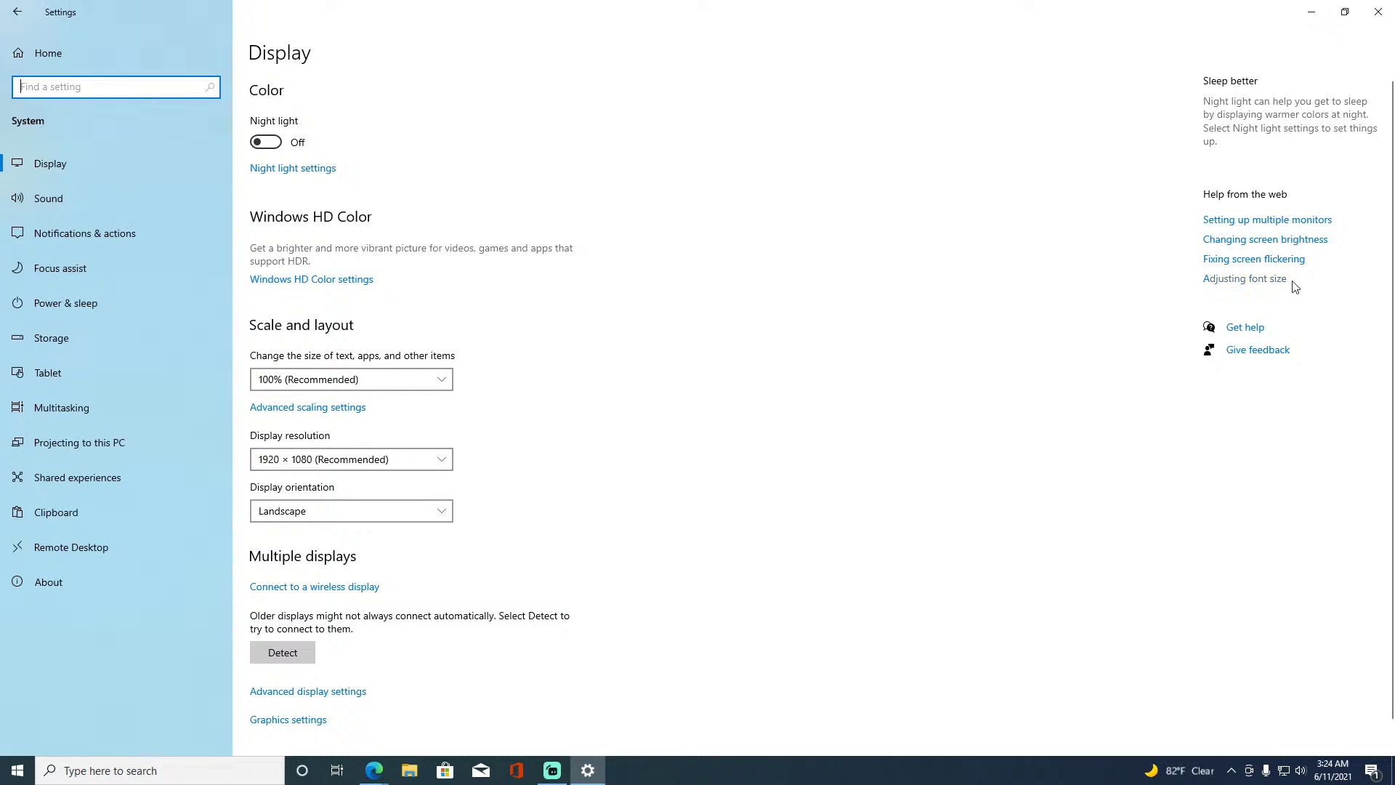
Set the left and right balance of the HyperX Quadcast speakers to 50 and return to the Sound page.
click(127, 208)
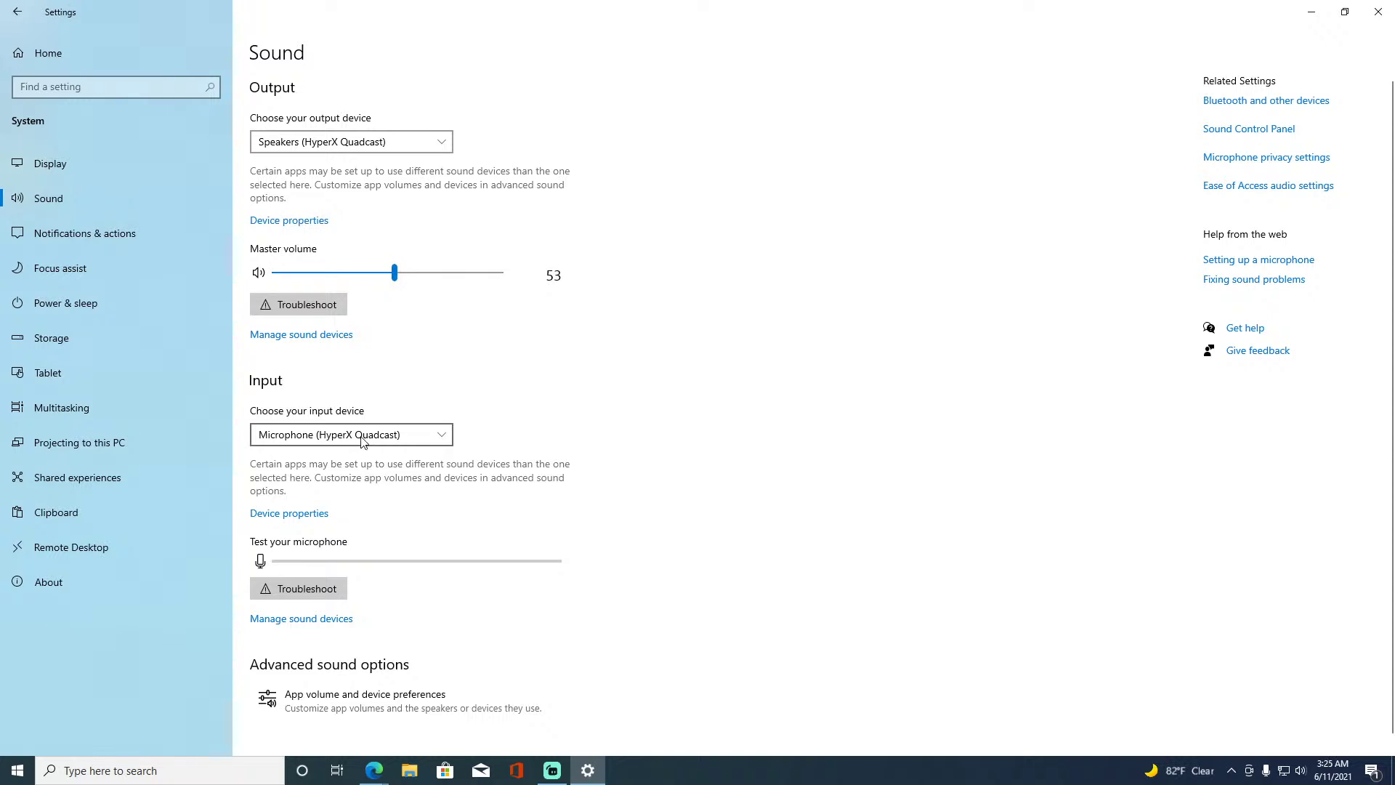
click(289, 219)
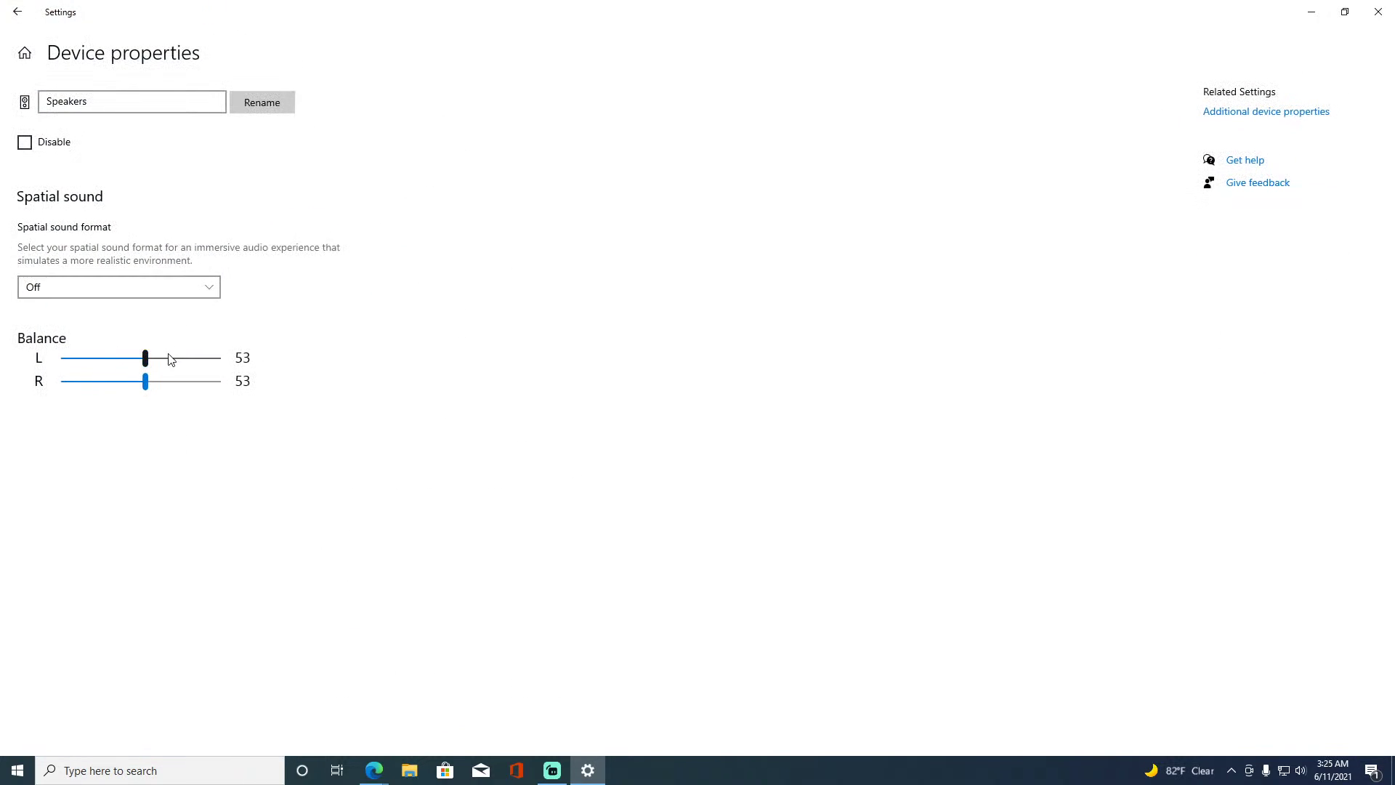
drag(146, 358, 237, 395)
mouse_move(141, 358)
mouse_down()
mouse_move(263, 366)
mouse_move(142, 367)
mouse_move(152, 389)
mouse_move(141, 385)
mouse_up()
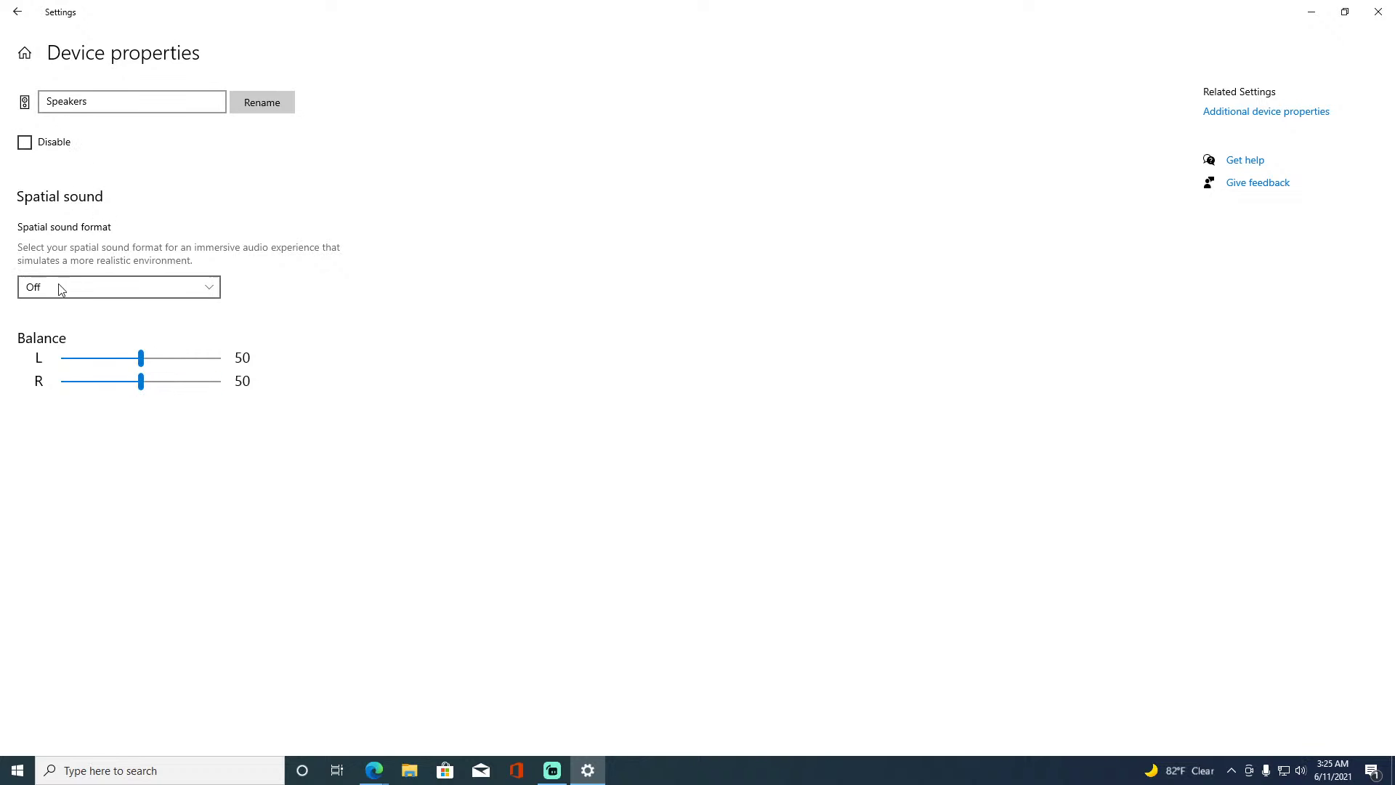
click(18, 12)
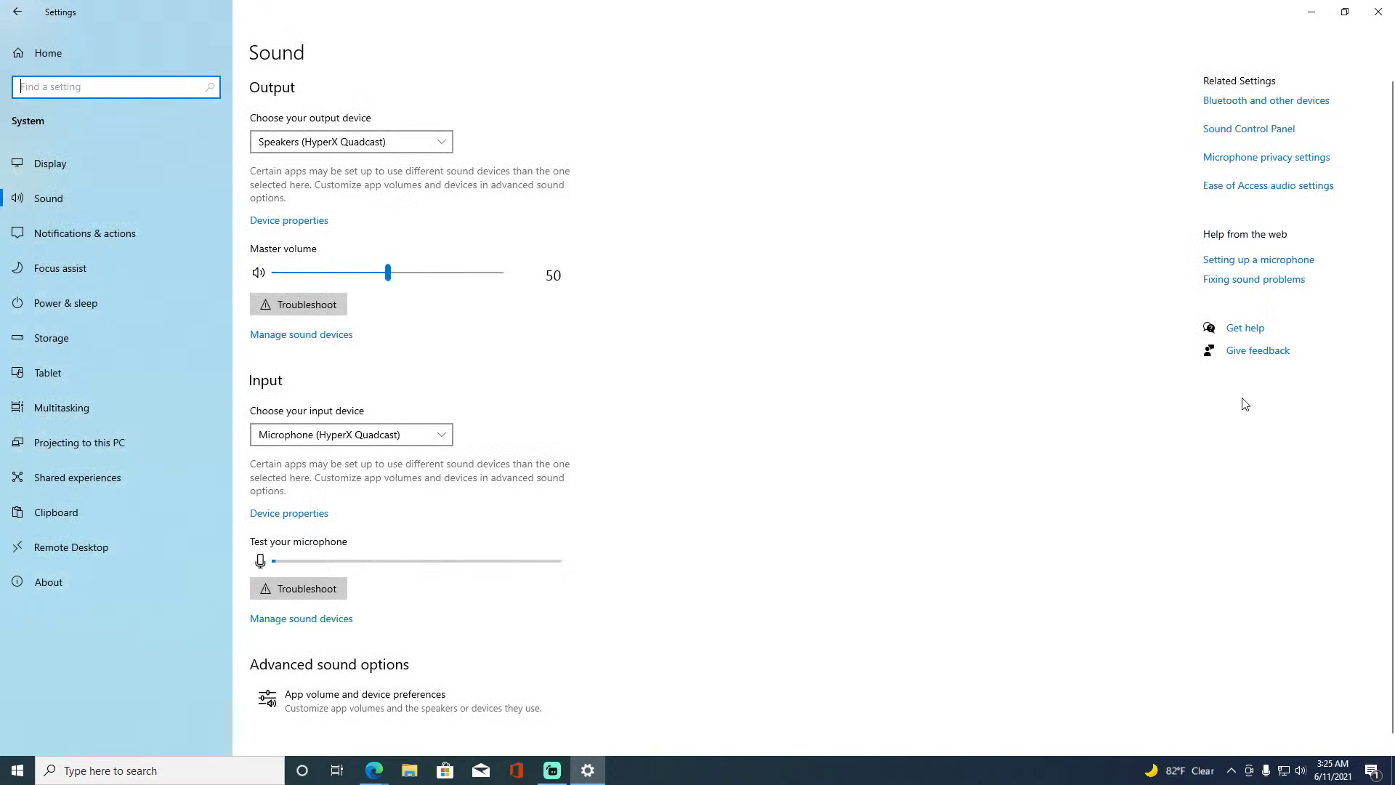
Check the available sound input devices on the Sound page.
click(361, 436)
click(356, 440)
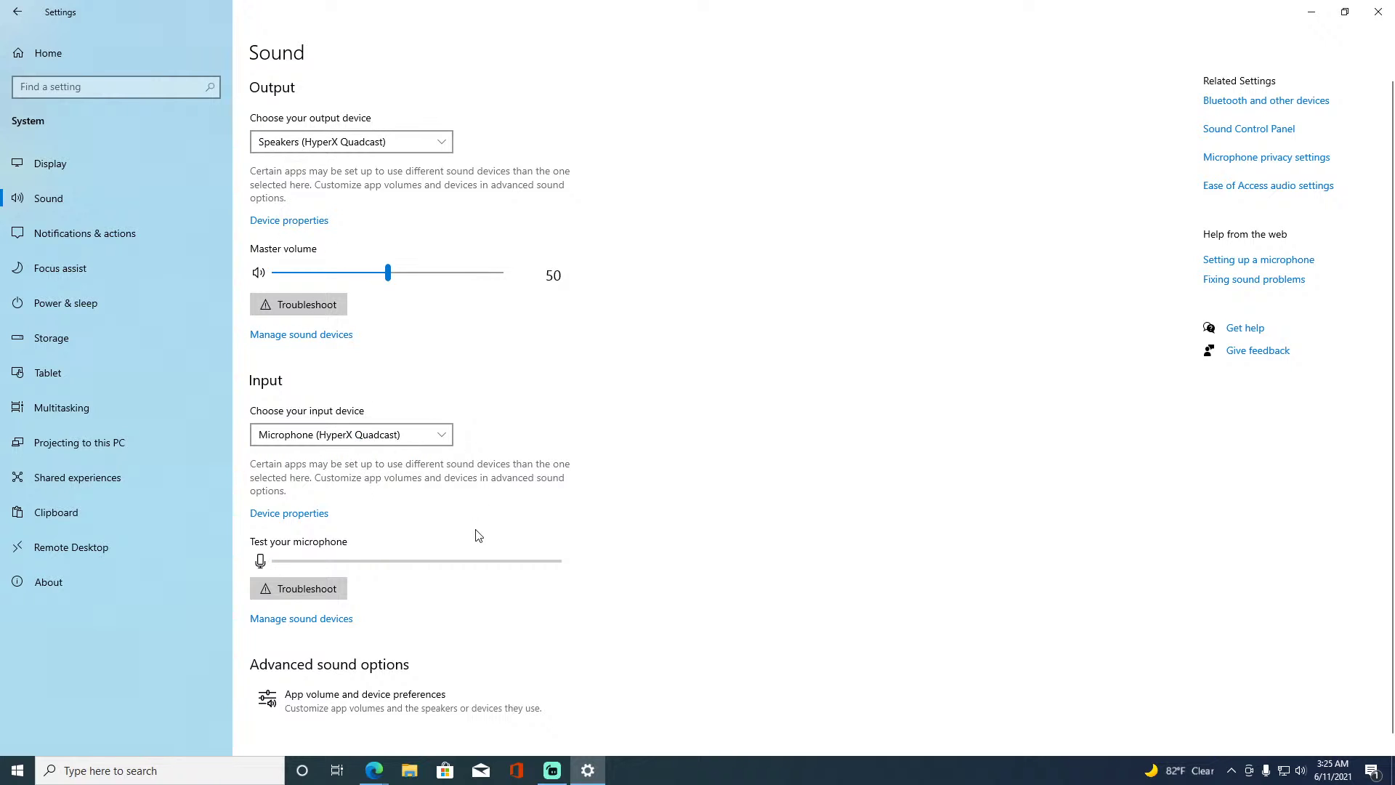
Set the sound output device to XF250Q (NVIDIA High Definition Audio), check the app volume and device preferences, and return to Sound.
click(343, 143)
click(333, 124)
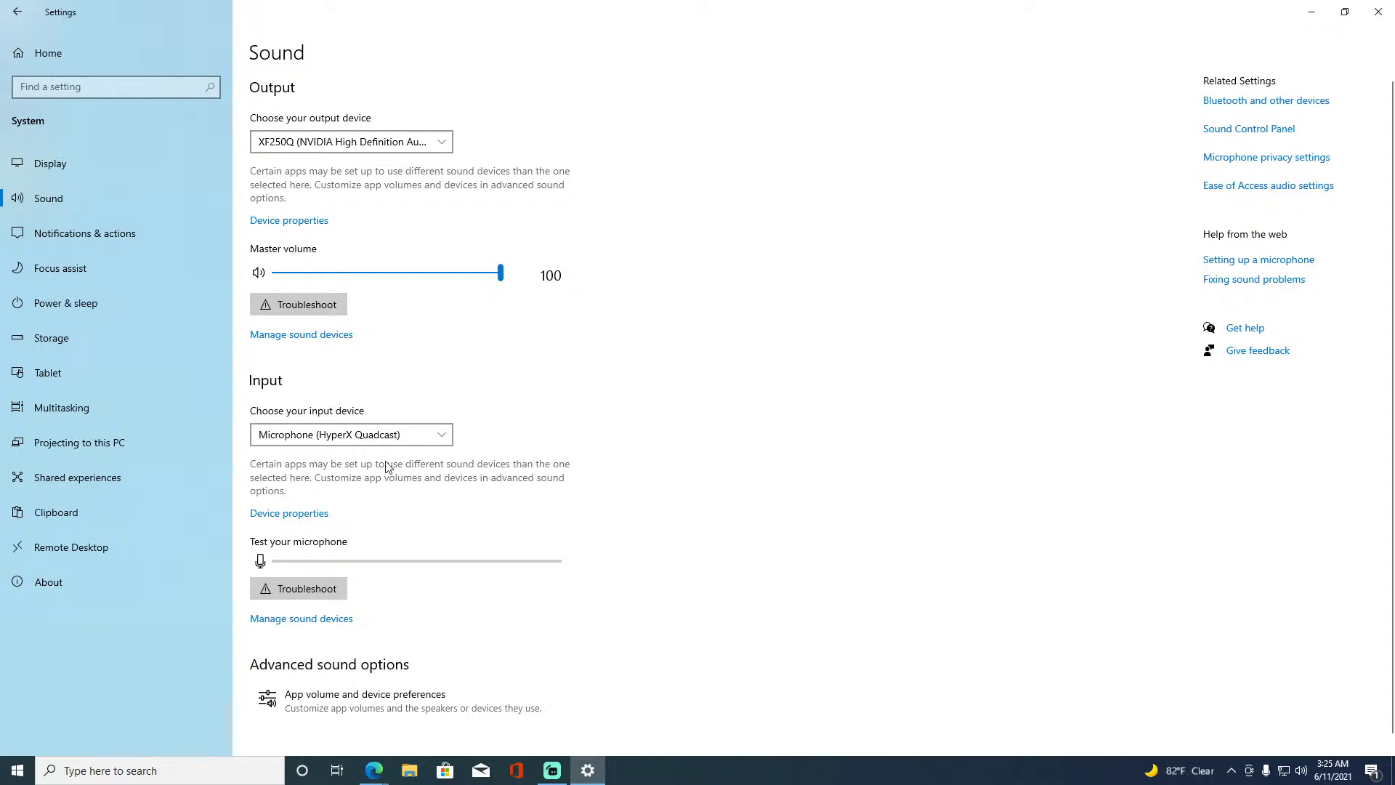
scroll(389, 509, down, 1)
click(367, 685)
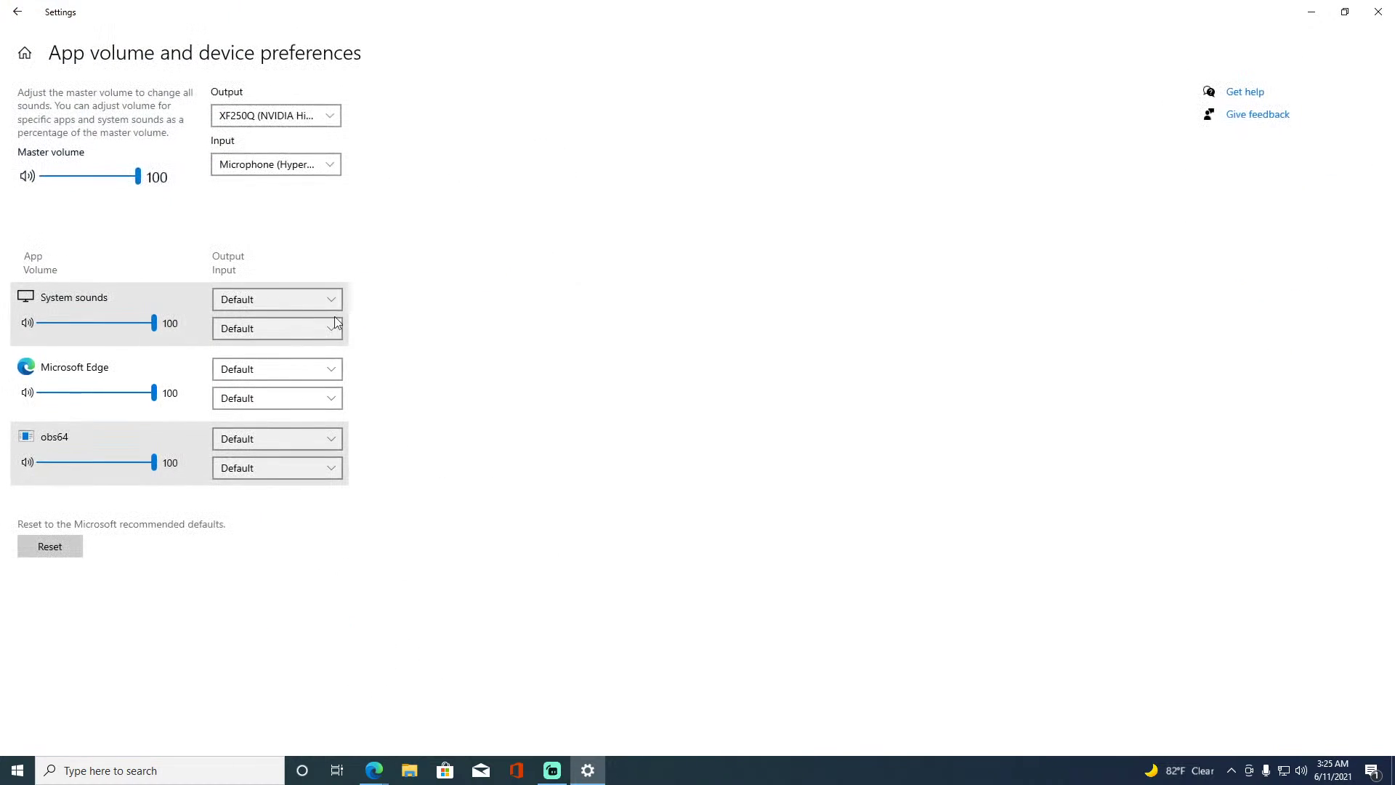
click(19, 11)
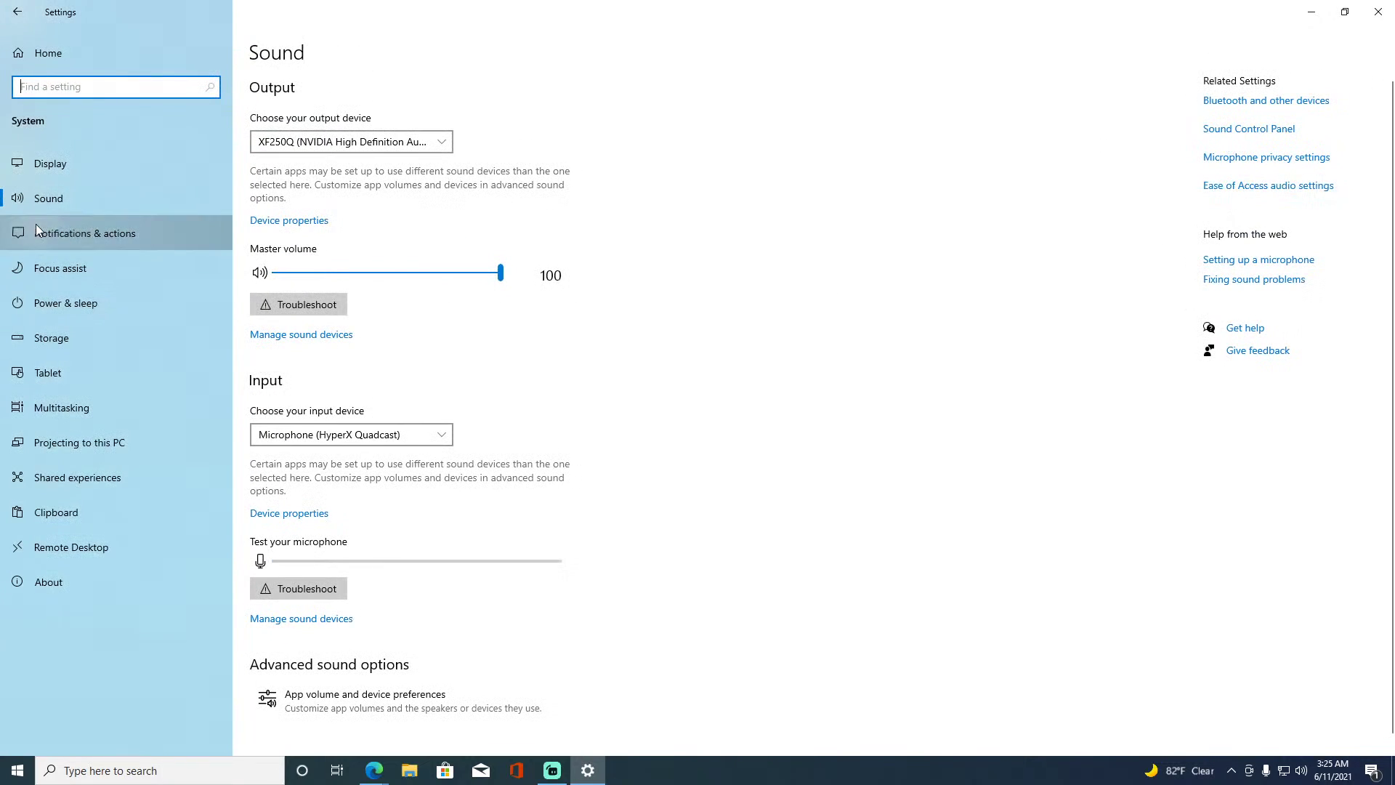
Open the Notifications & actions settings and try switching notifications from apps and other senders off and back on.
click(73, 233)
click(266, 263)
click(267, 265)
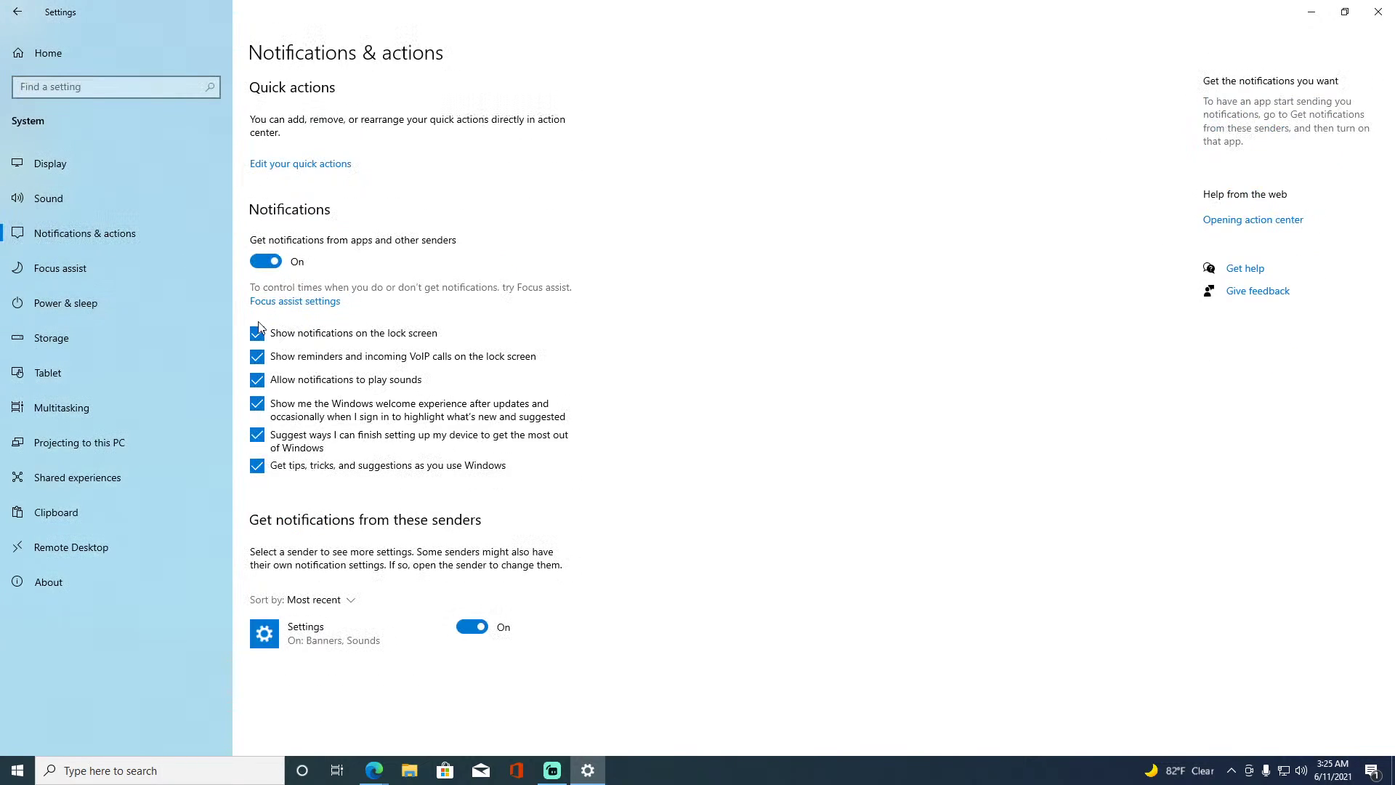
click(258, 334)
click(266, 262)
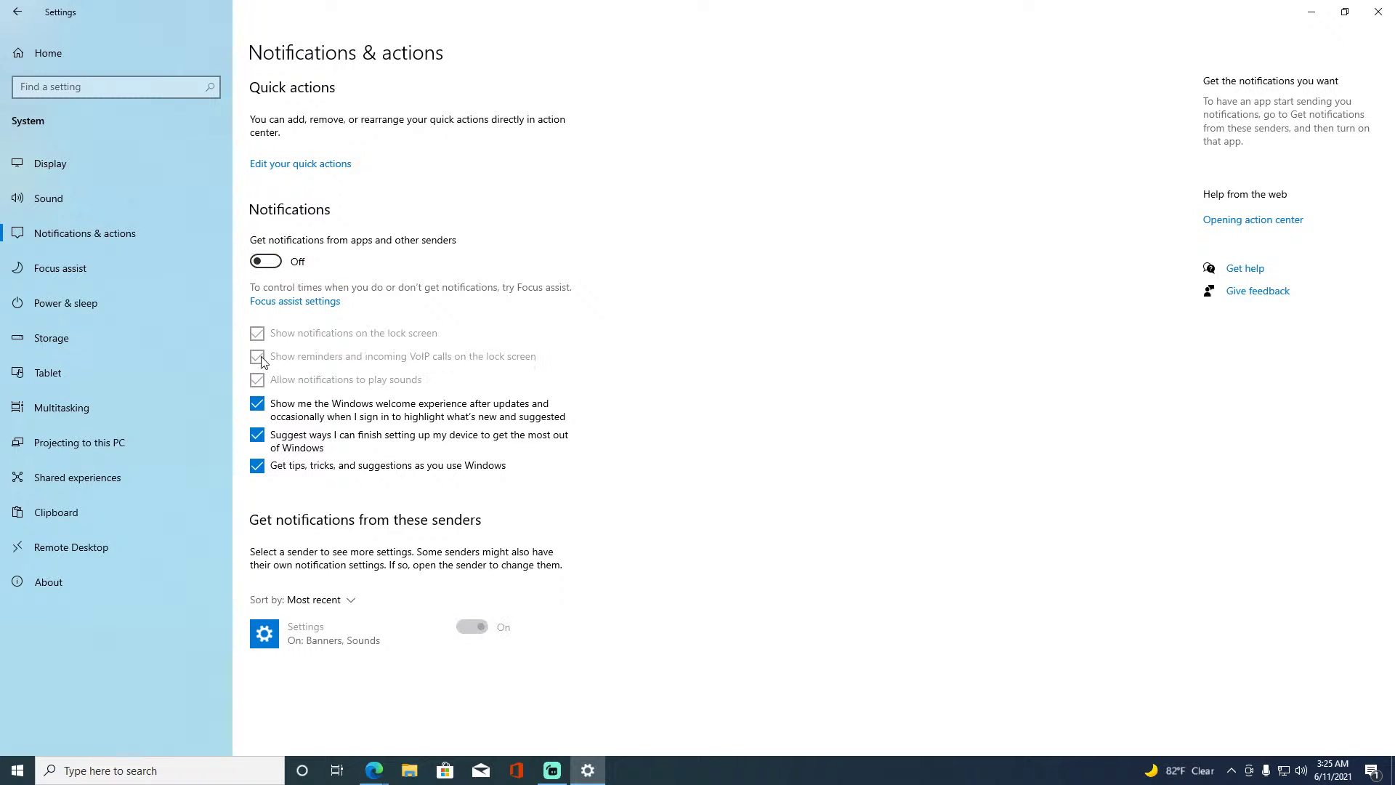
click(266, 262)
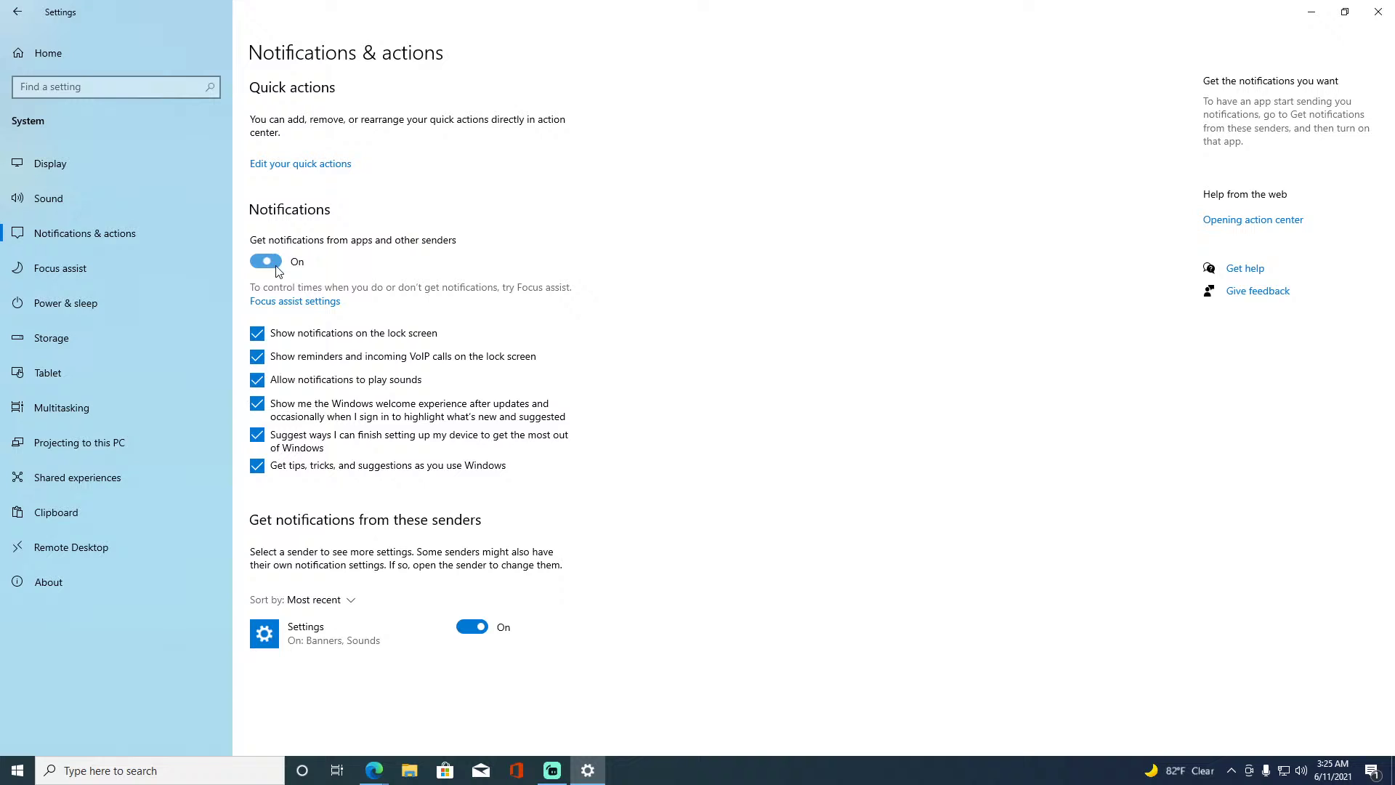
Disable all six notification options, from lock screen notifications down to tips, tricks and suggestions.
click(257, 334)
click(258, 357)
click(257, 380)
click(257, 404)
click(257, 435)
click(257, 465)
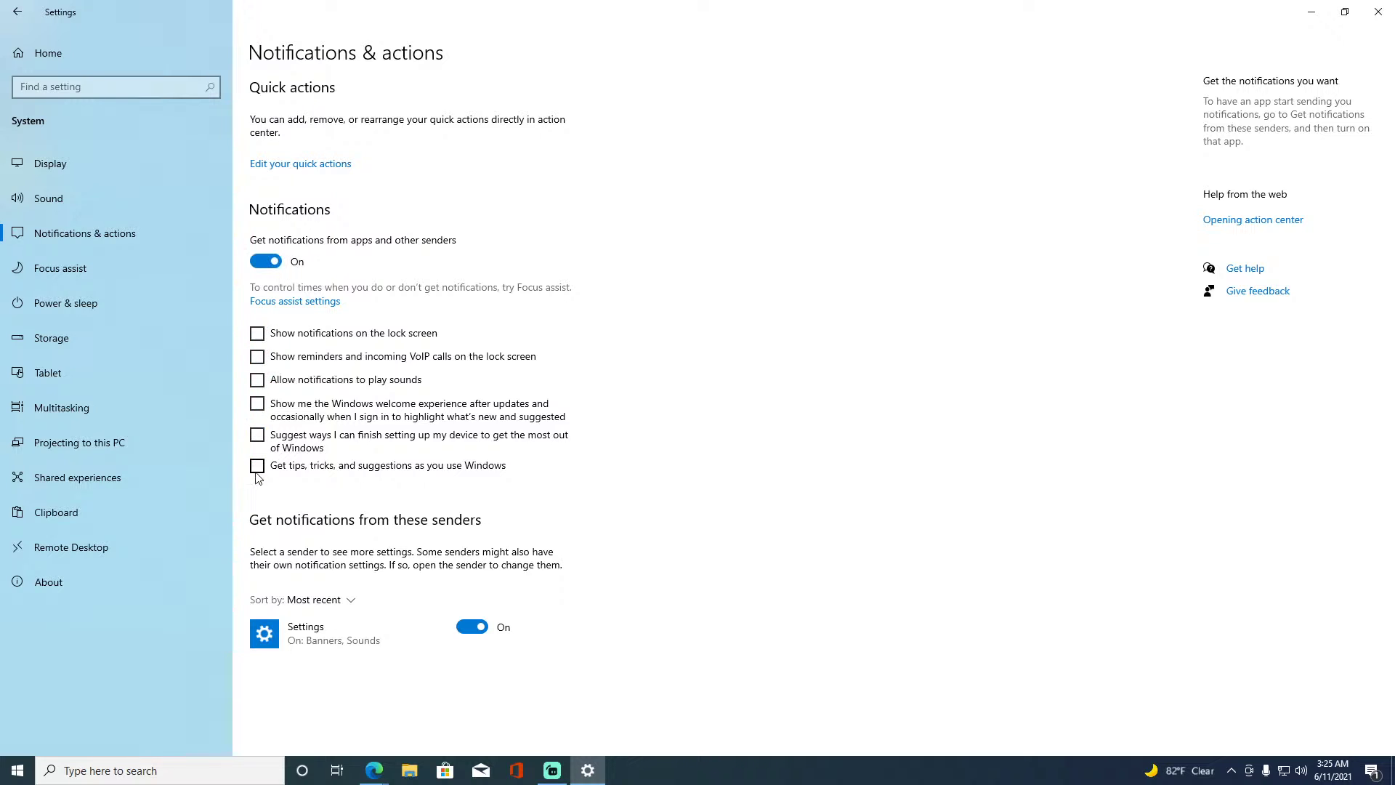
Turn off notifications for the Settings sender and for all apps and other senders, and view the quick actions editor.
click(266, 262)
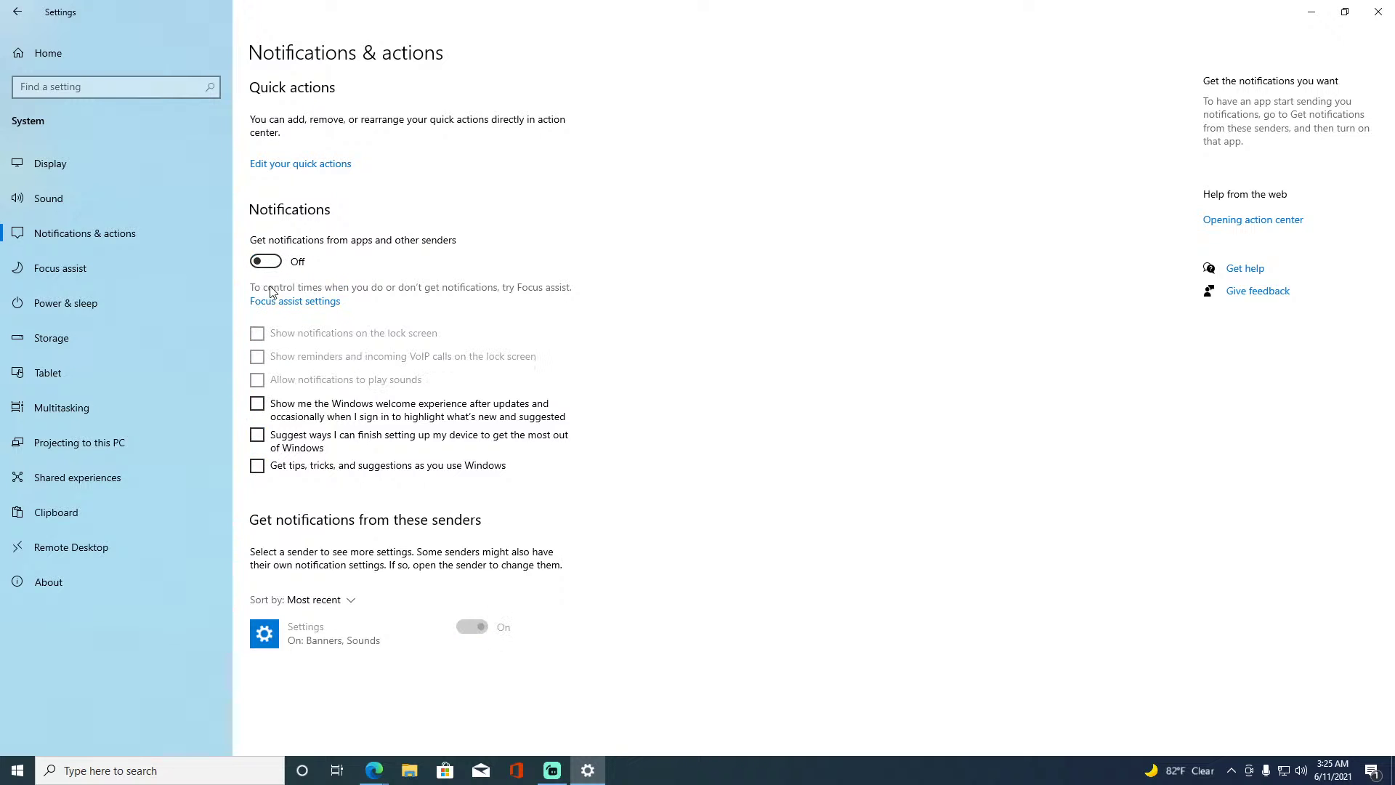
click(299, 270)
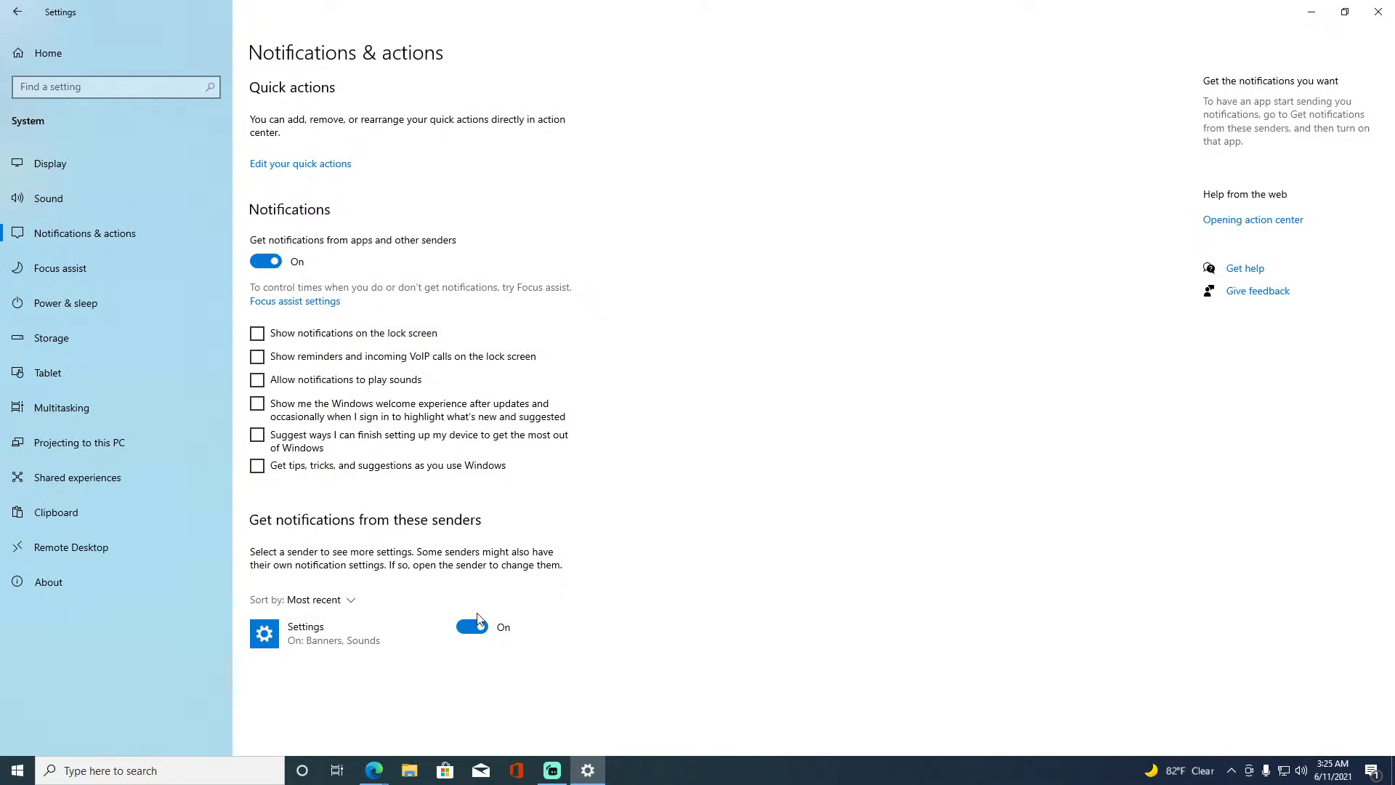
click(476, 623)
click(273, 266)
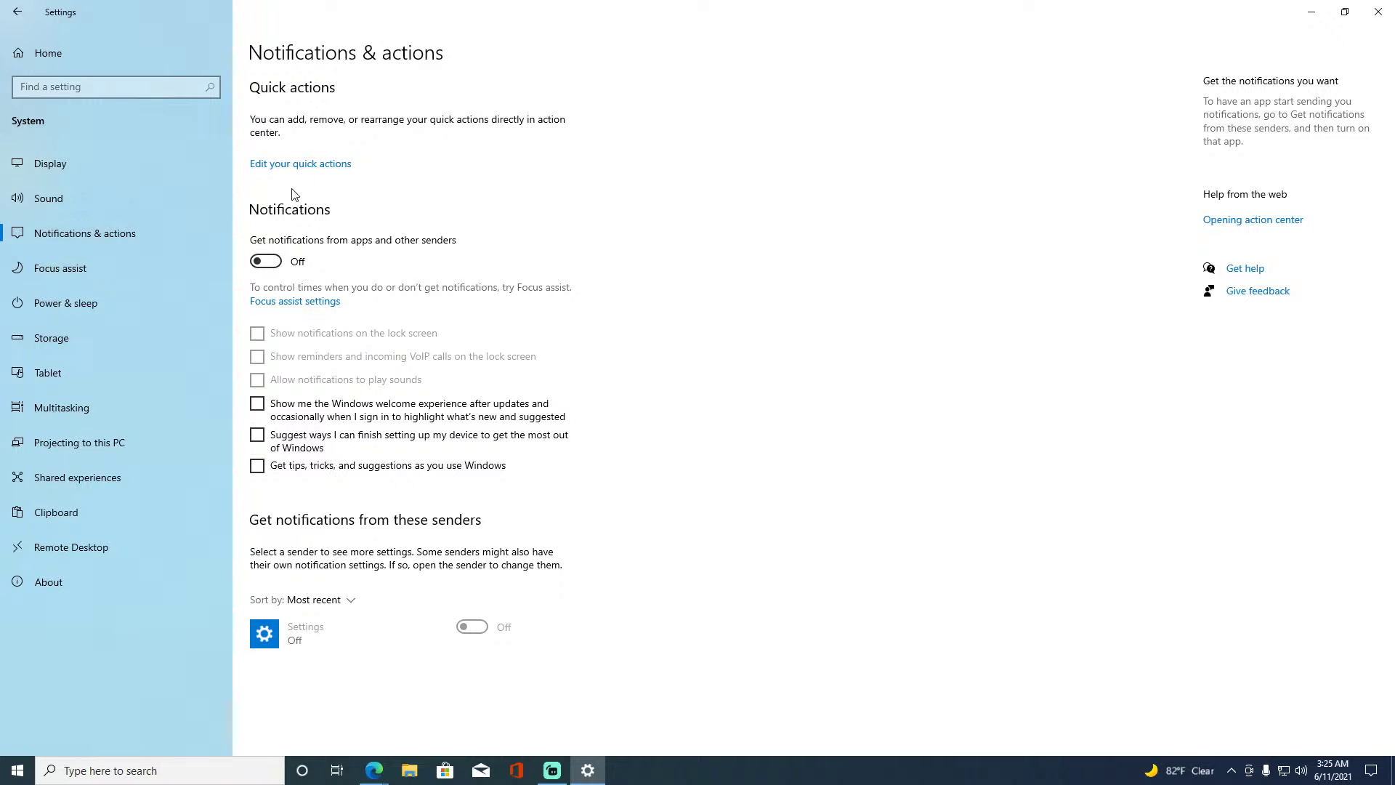
click(289, 165)
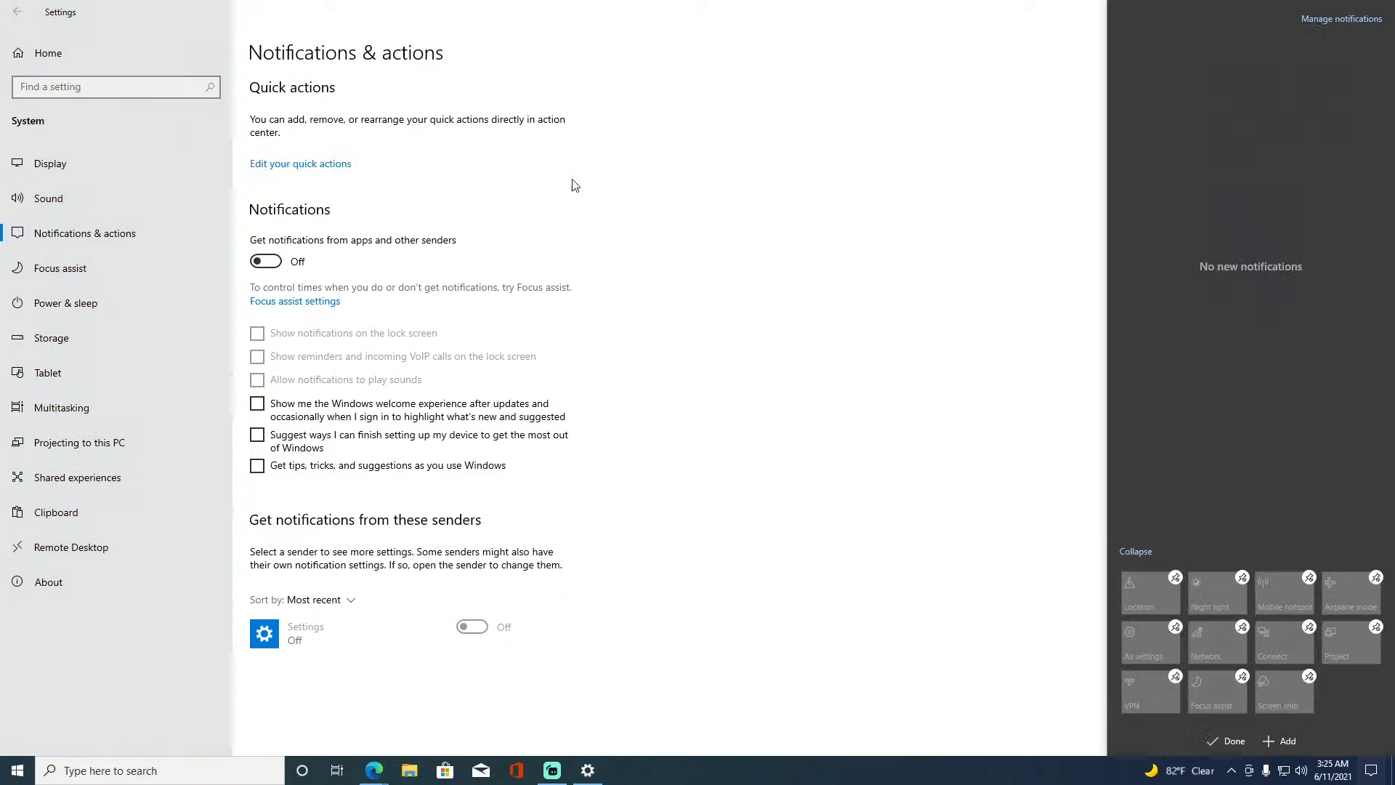
click(1025, 286)
Turn off the Focus assist automatic rules for duplicating the display, playing a game and using a full-screen app.
click(302, 301)
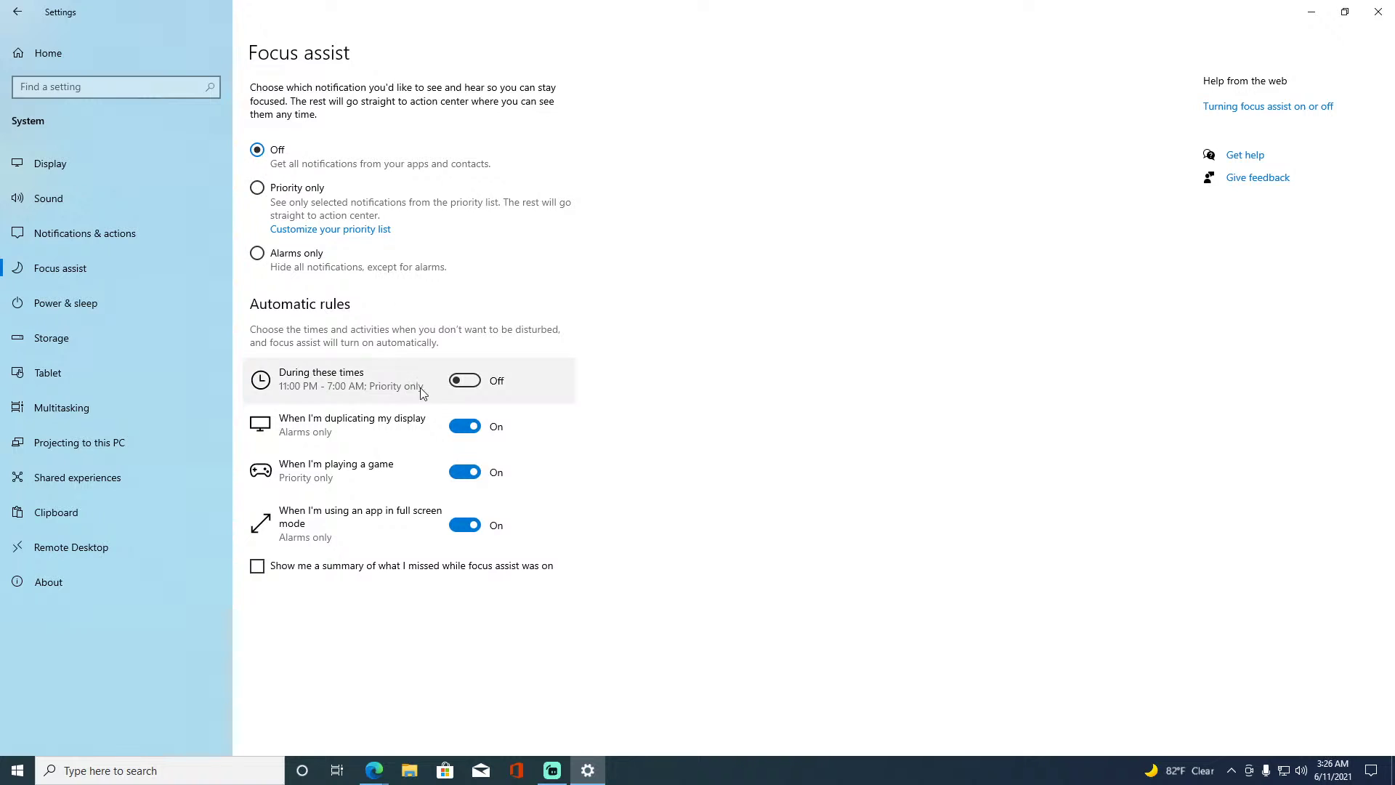
click(434, 430)
click(4, 7)
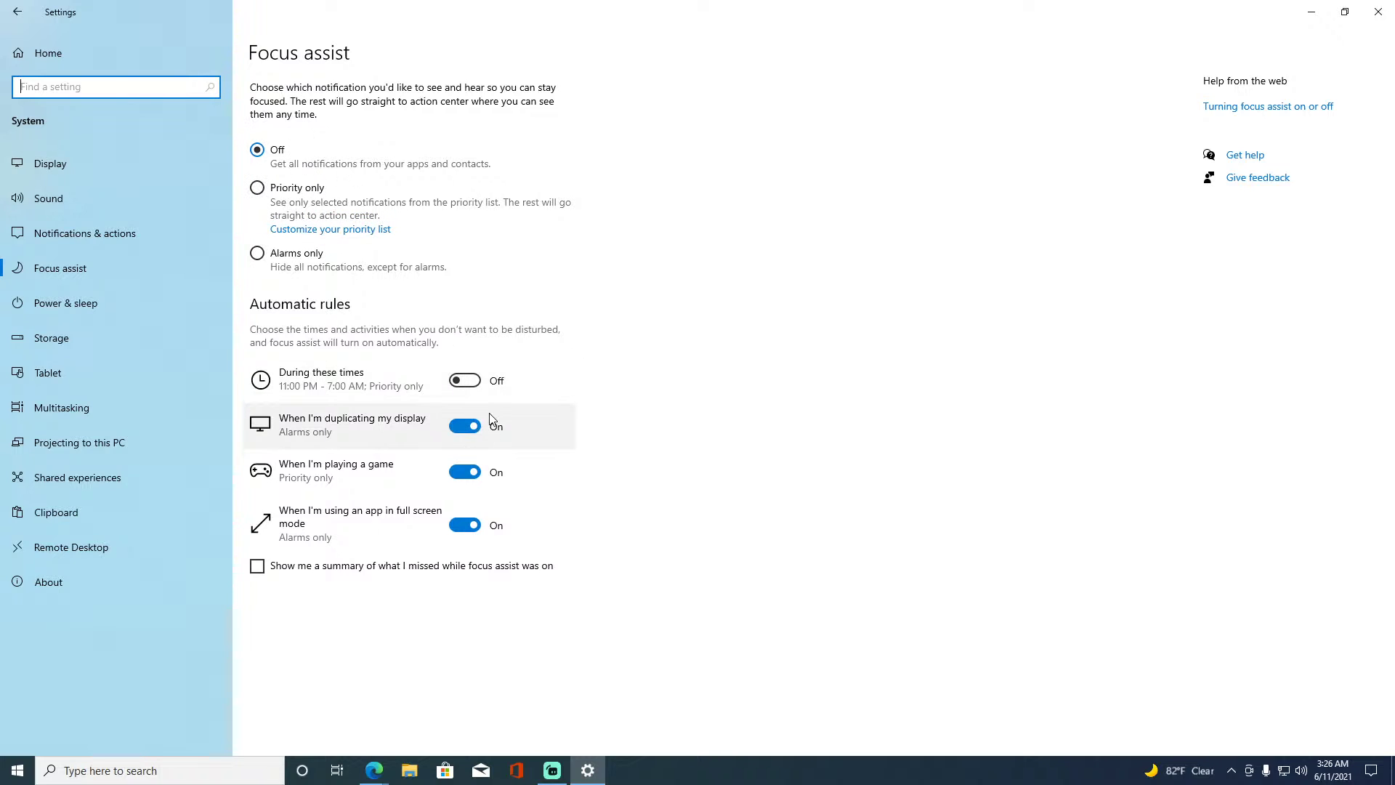
click(471, 430)
click(462, 472)
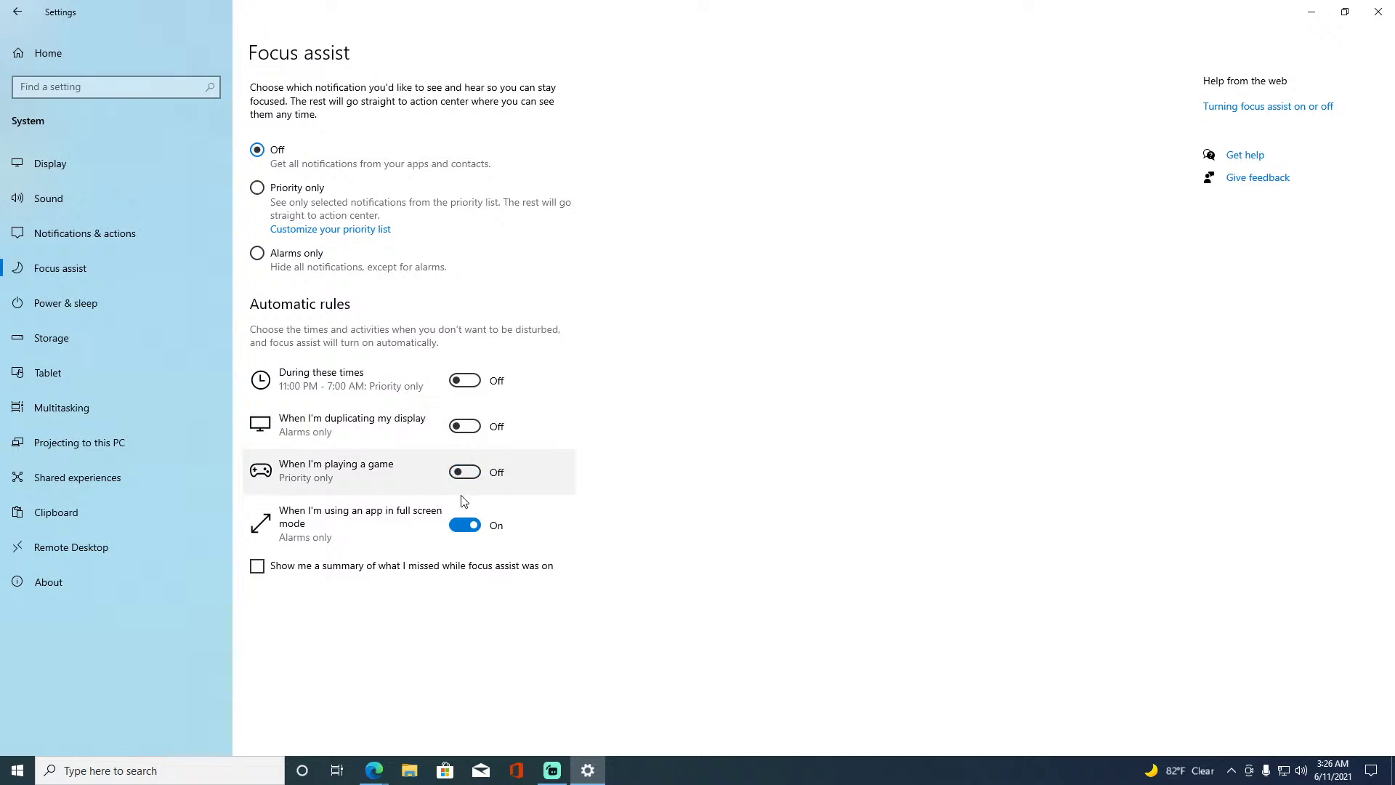
click(461, 527)
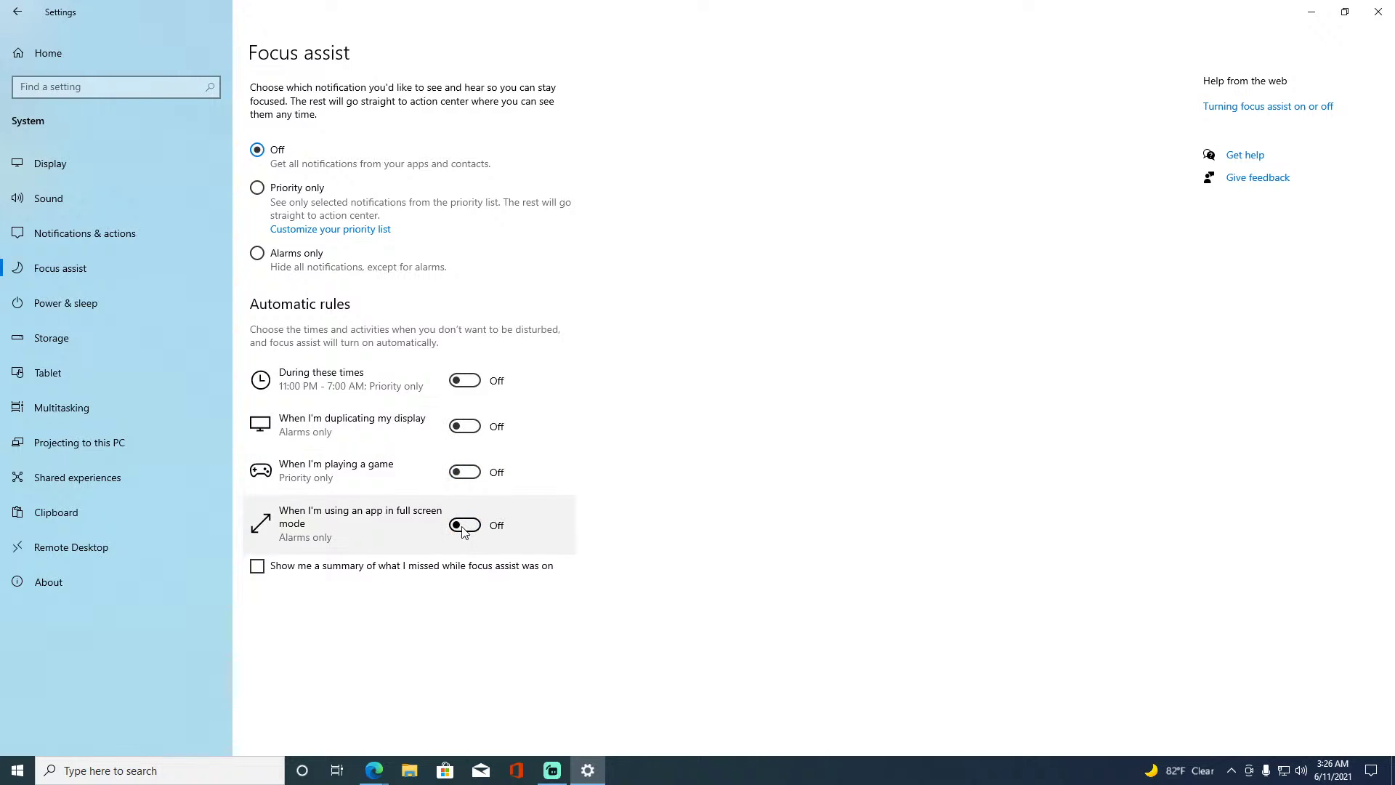
Check the Power & sleep timeouts and the Storage usage of the C: drive, including its temporary files.
click(123, 312)
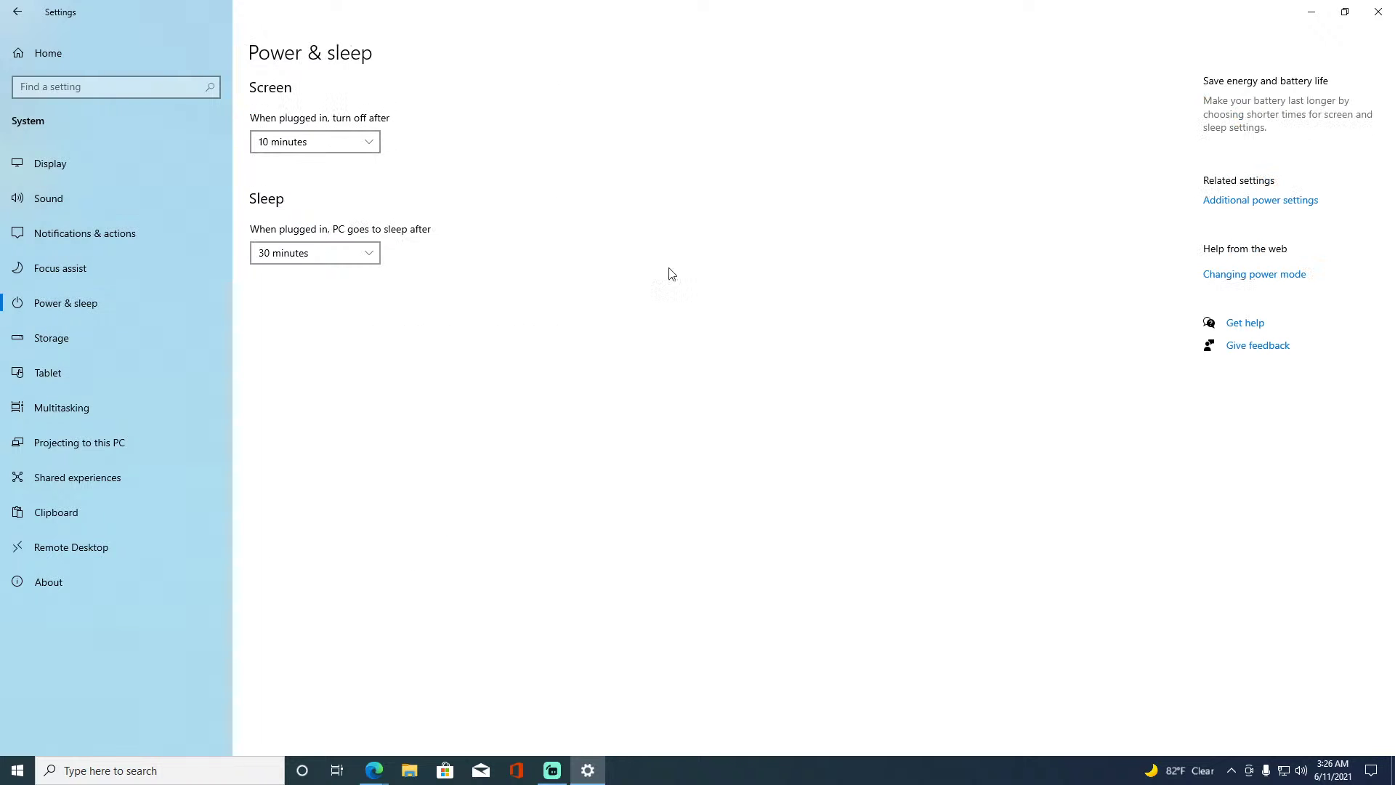
click(169, 347)
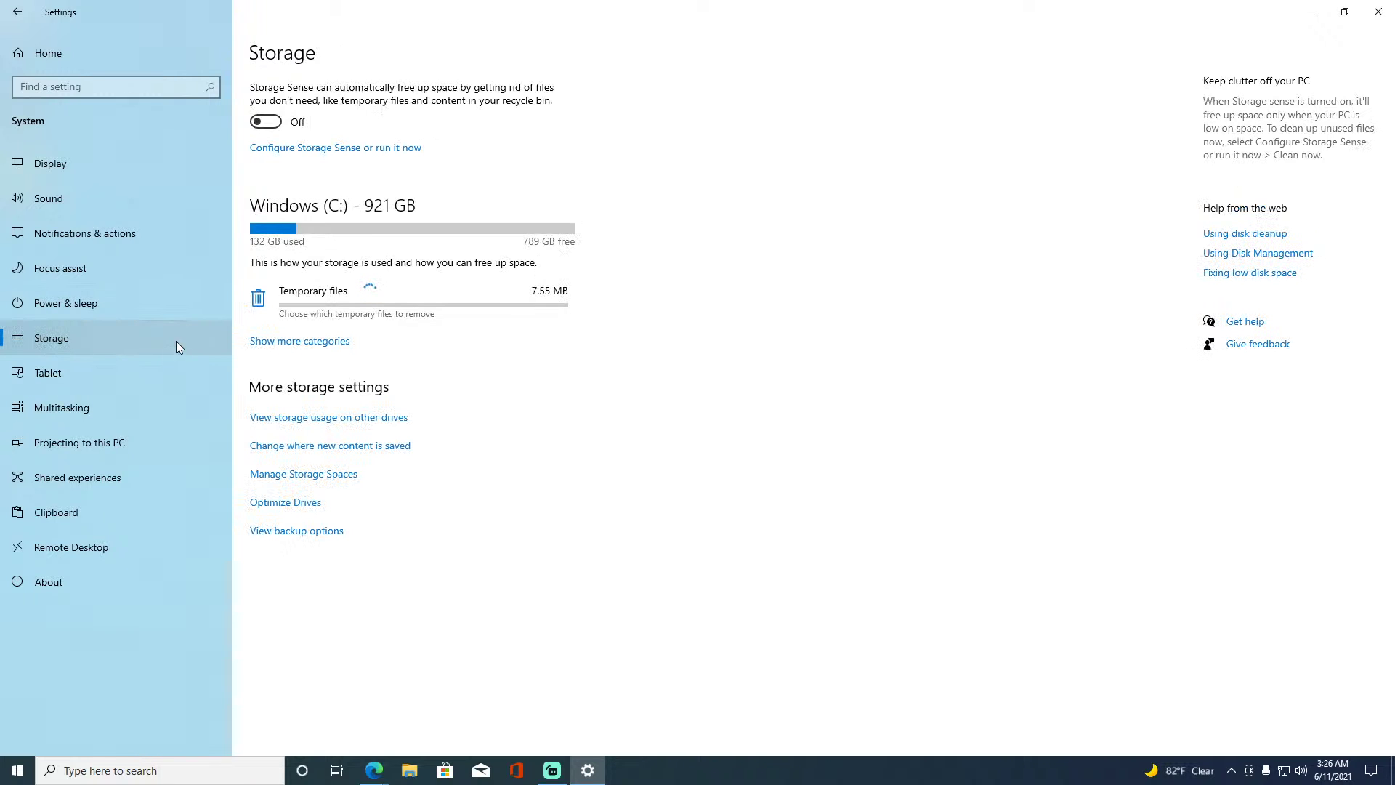
click(73, 301)
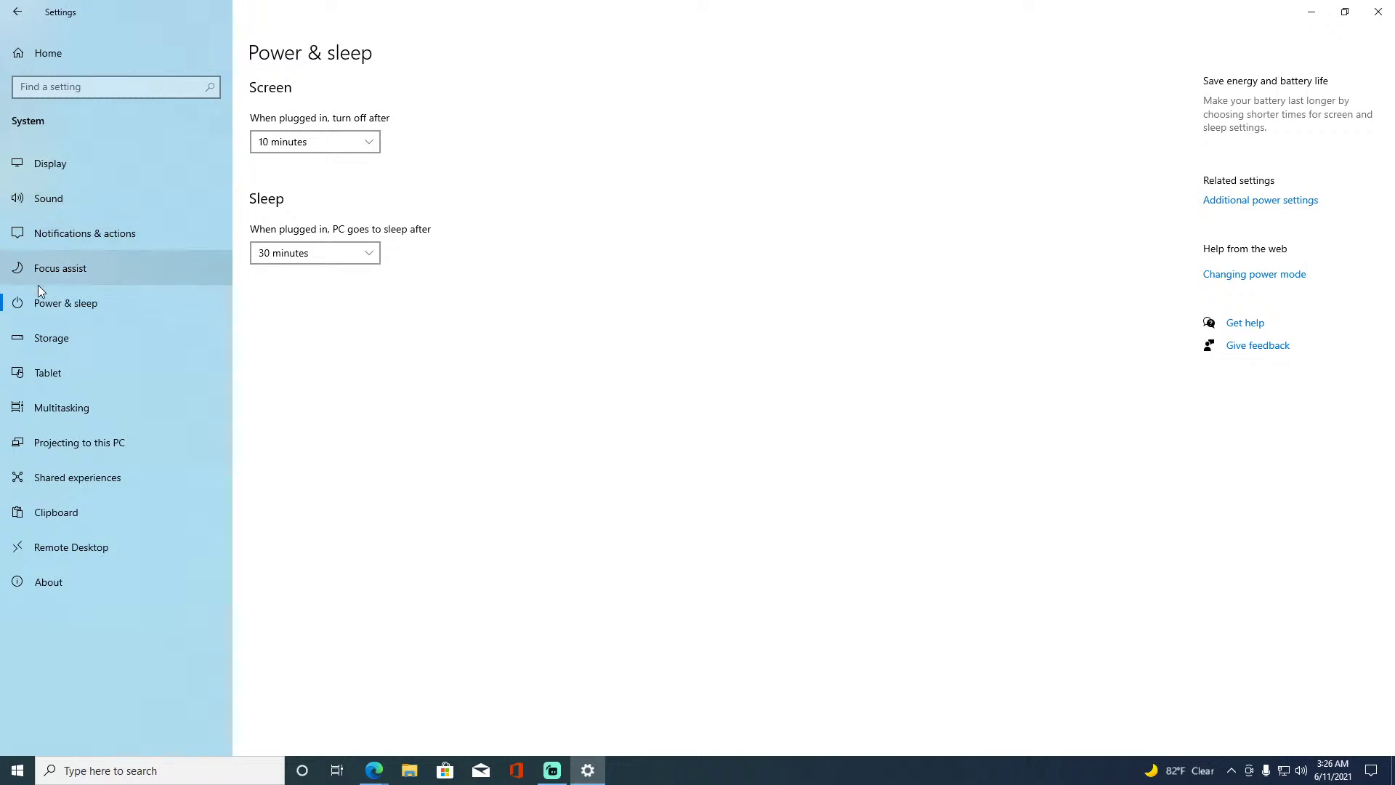
click(72, 343)
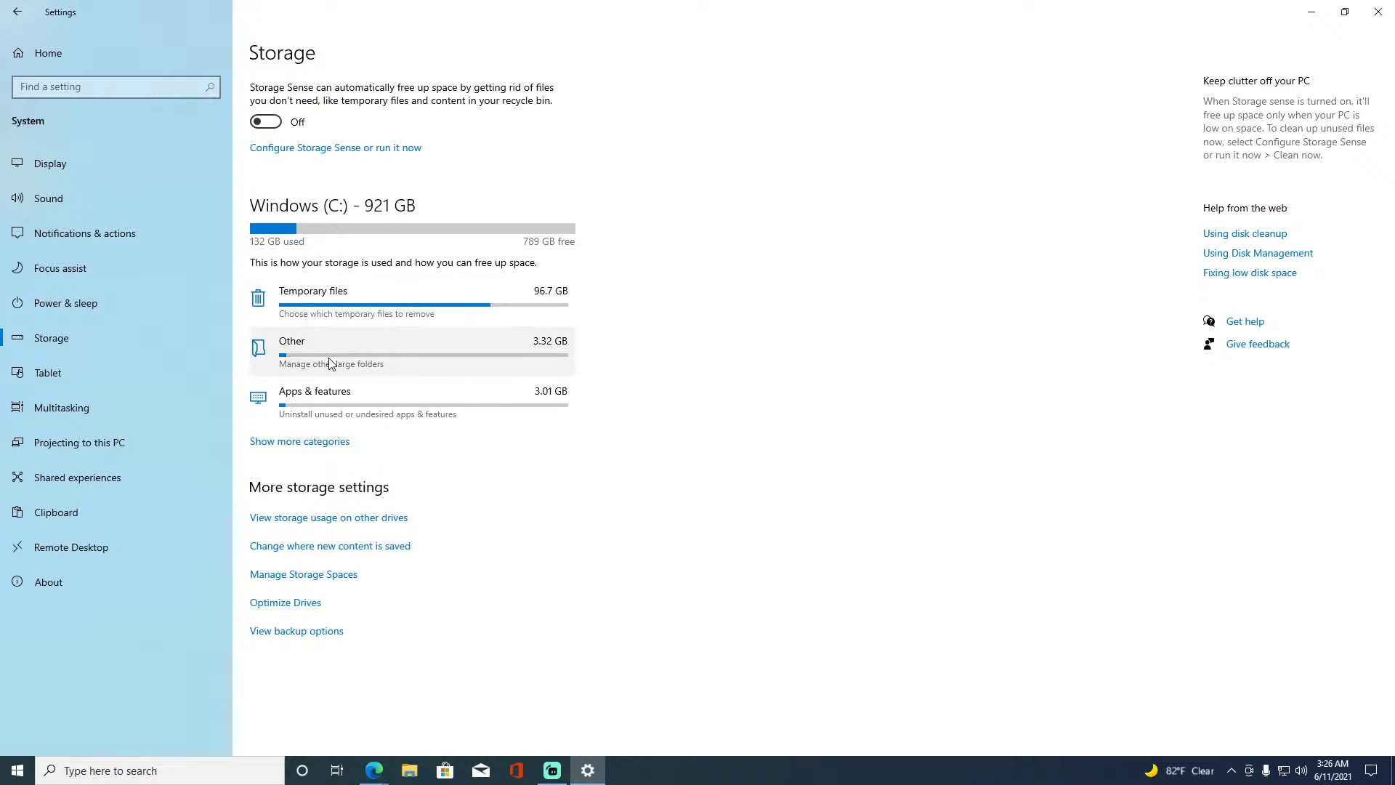
click(342, 312)
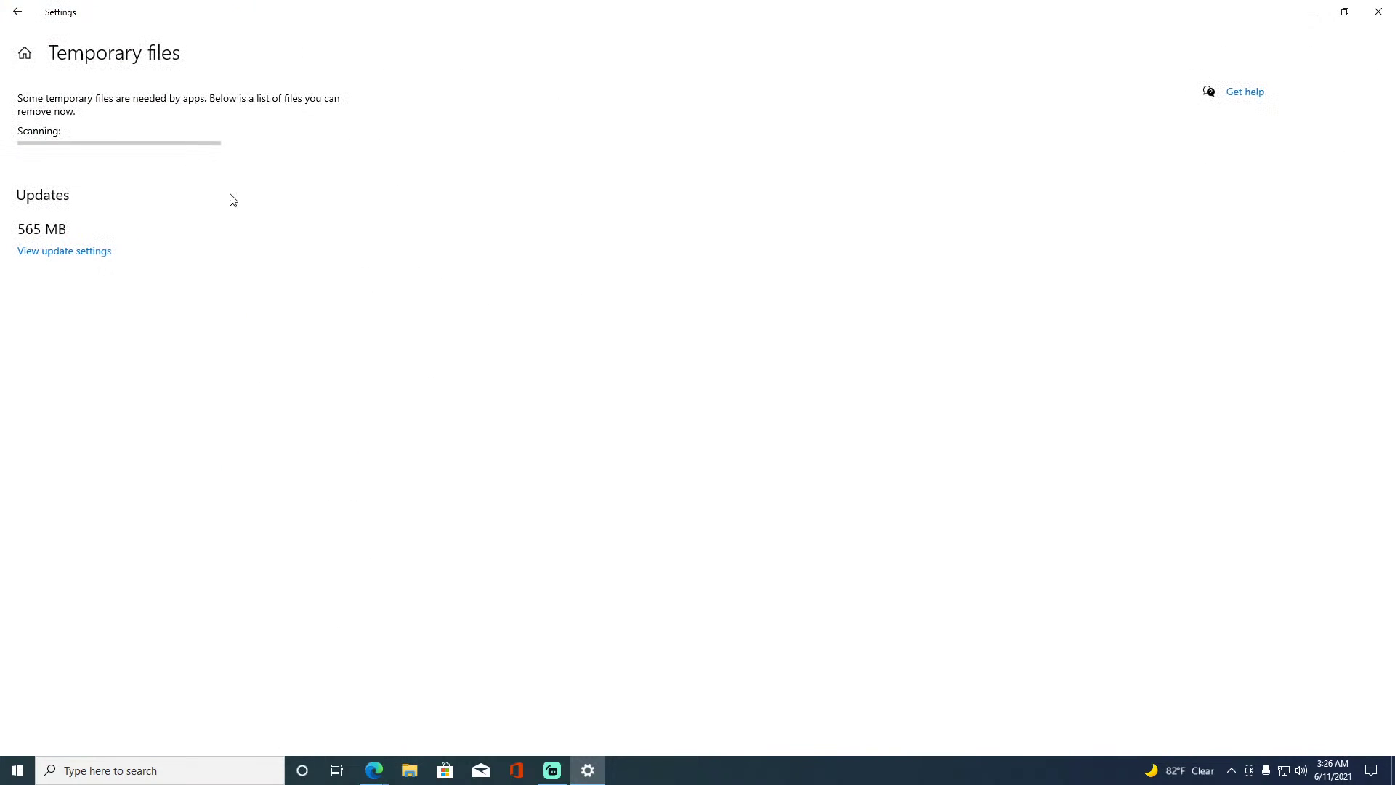
click(16, 12)
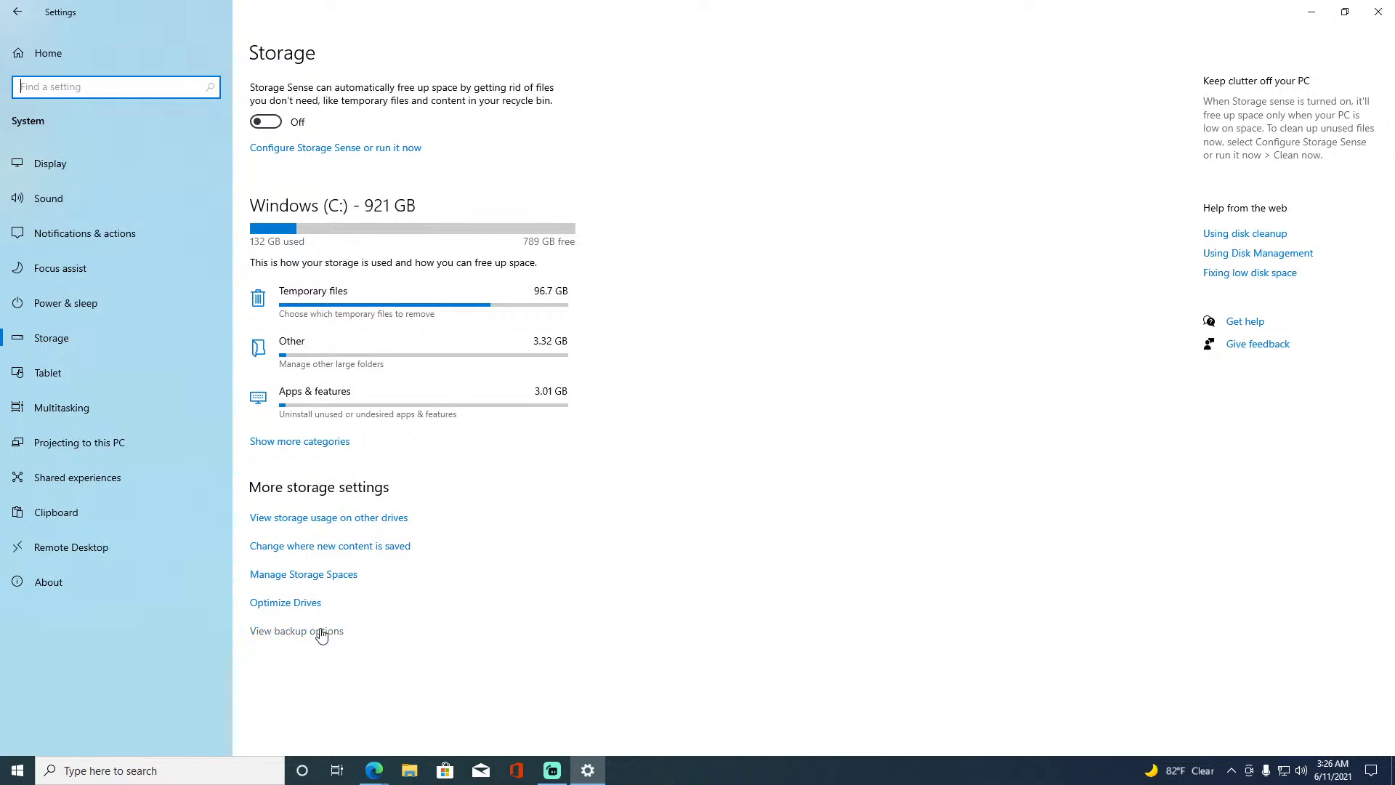
Set the Tablet sign-in behaviour to Never use tablet mode and keep Don't switch to tablet mode for tablet use.
click(155, 373)
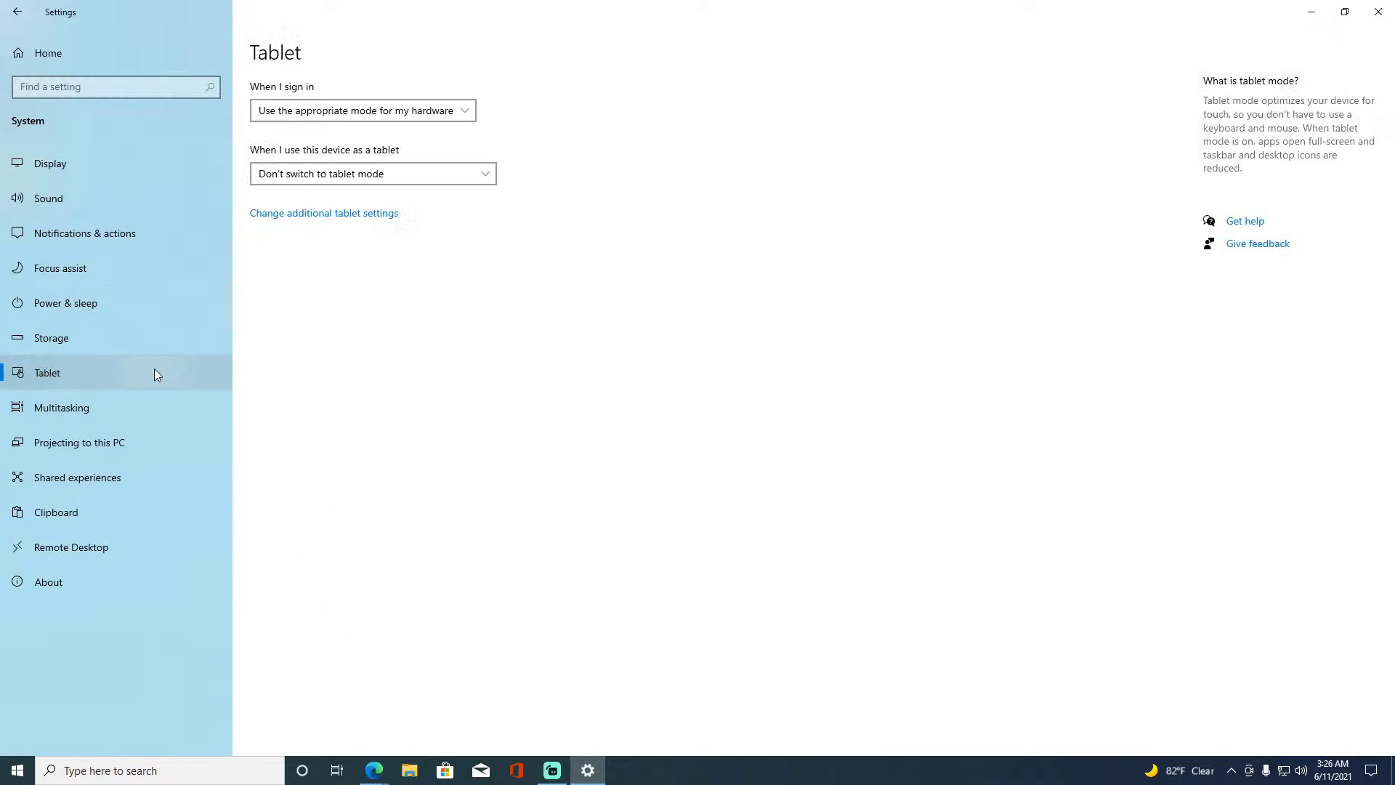
click(342, 111)
click(310, 88)
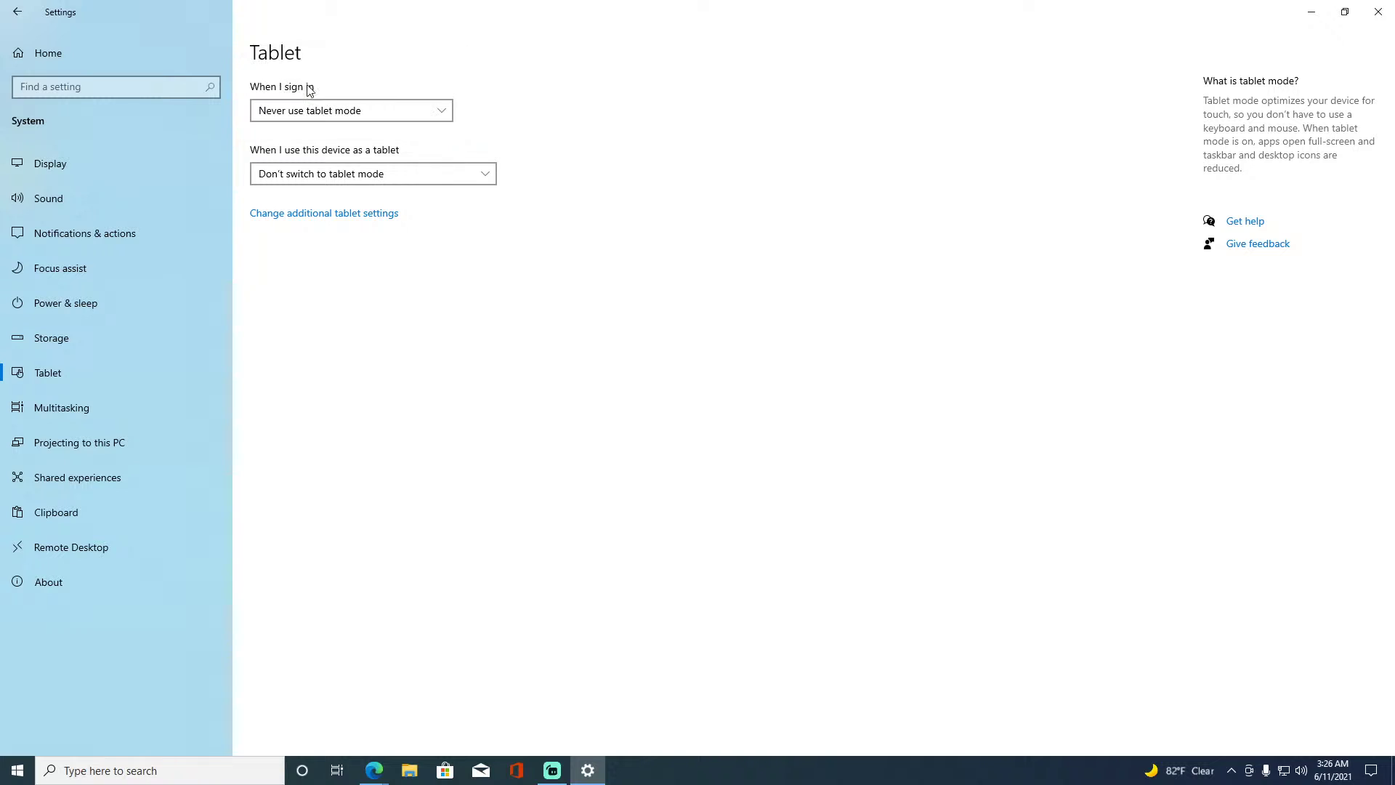
click(348, 176)
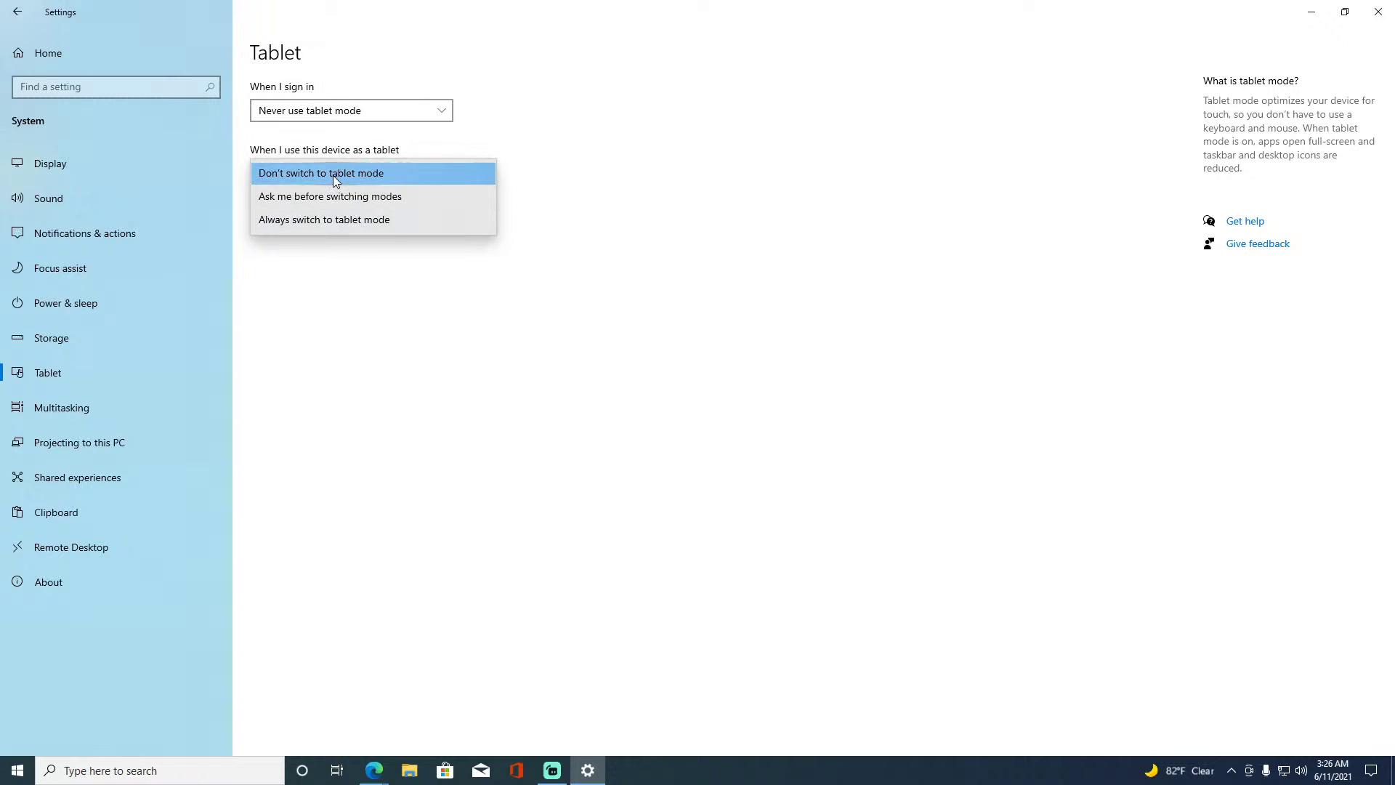
click(335, 176)
Turn off the taskbar icon hiding, easier-to-touch taskbar icons, search icon and File Explorer button options in the additional tablet settings.
click(277, 212)
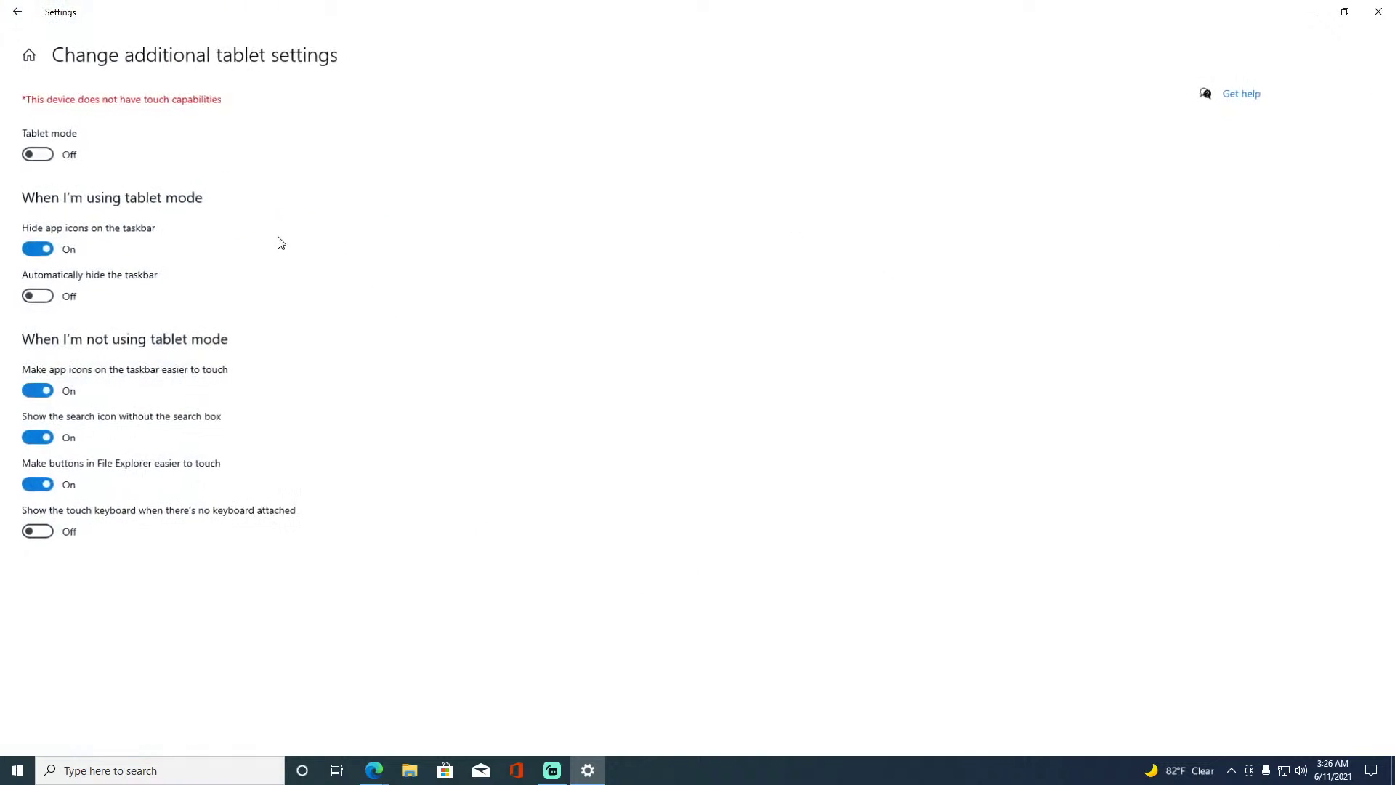
click(67, 249)
click(33, 391)
click(34, 438)
click(34, 484)
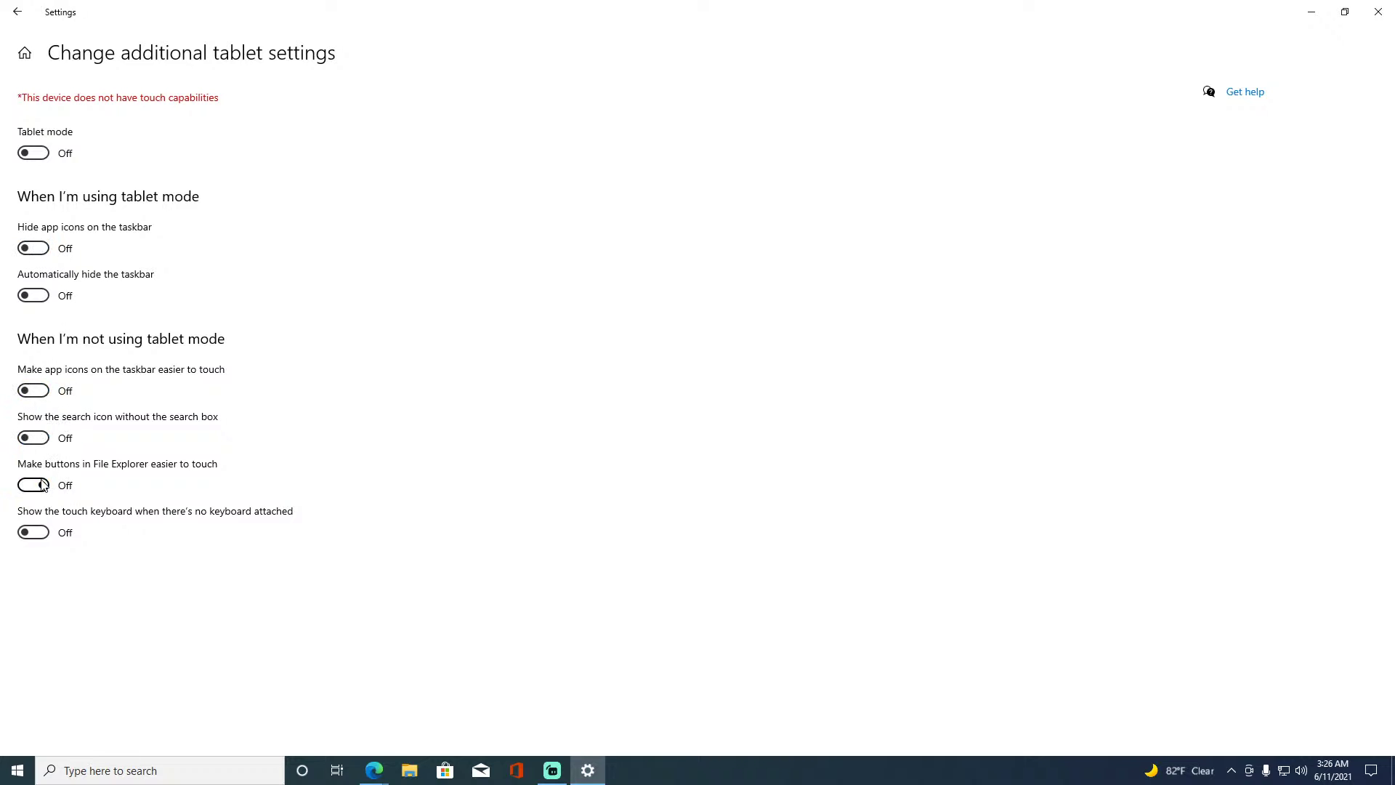
click(33, 248)
click(34, 247)
click(18, 12)
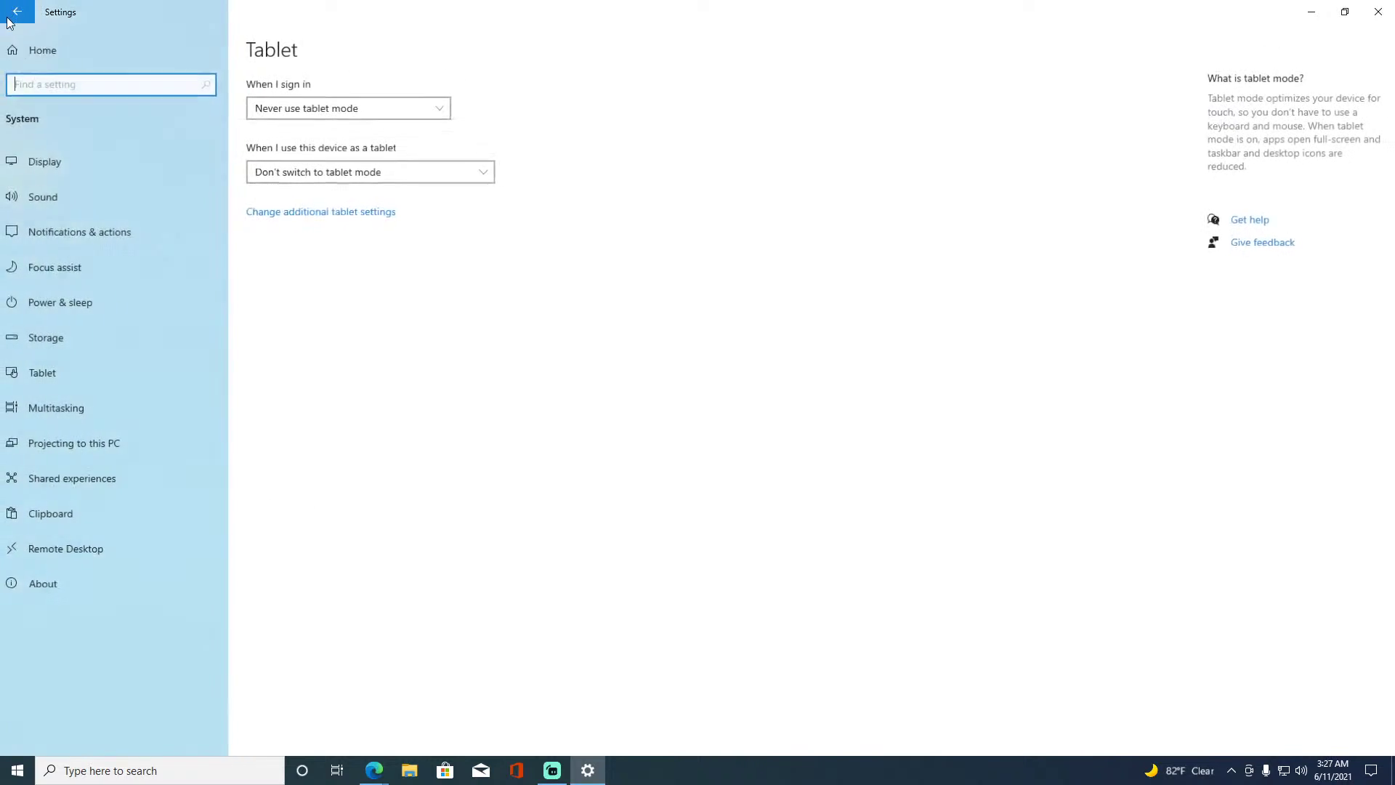
Open the Multitasking settings and snap the Settings window to the right half of the screen beside the Edge window.
click(89, 407)
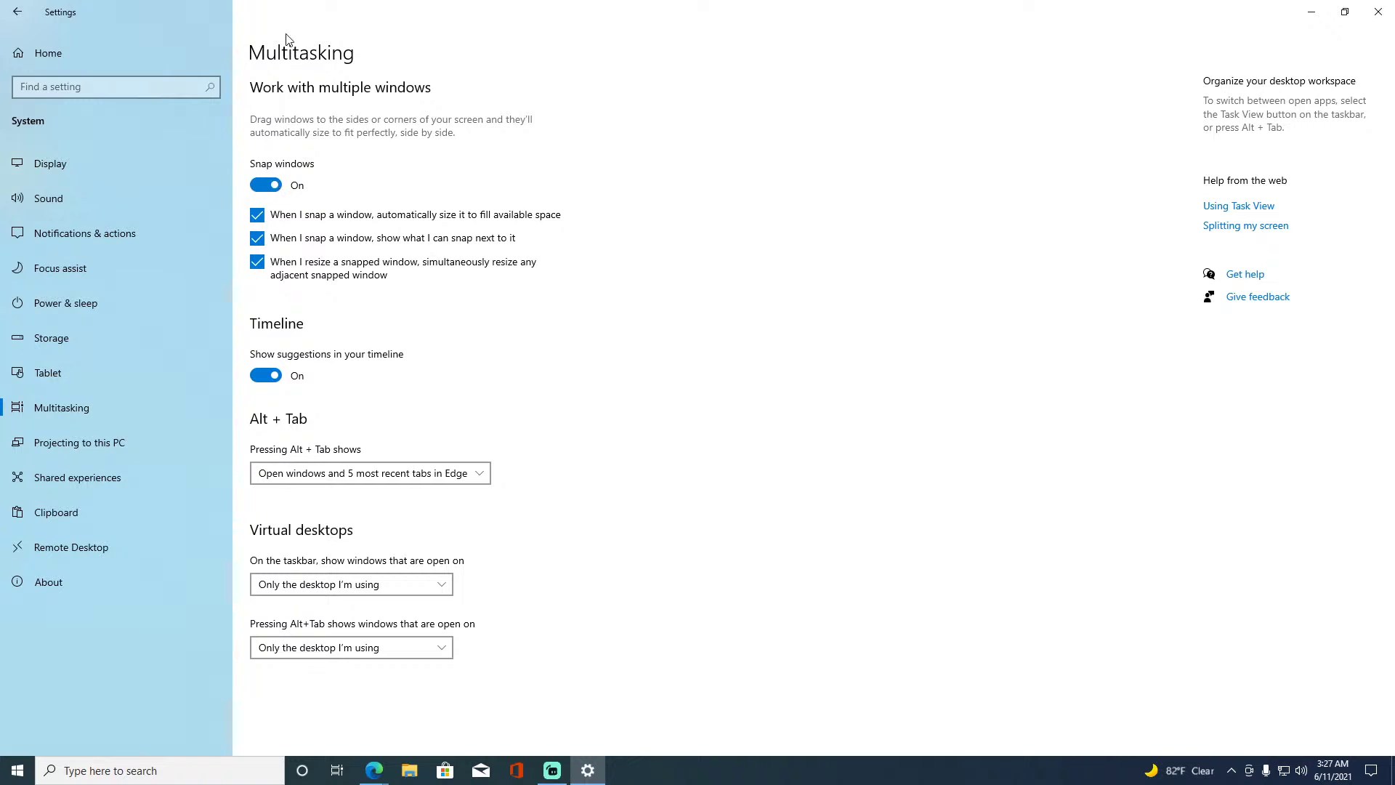
drag(254, 10, 1393, 115)
click(543, 261)
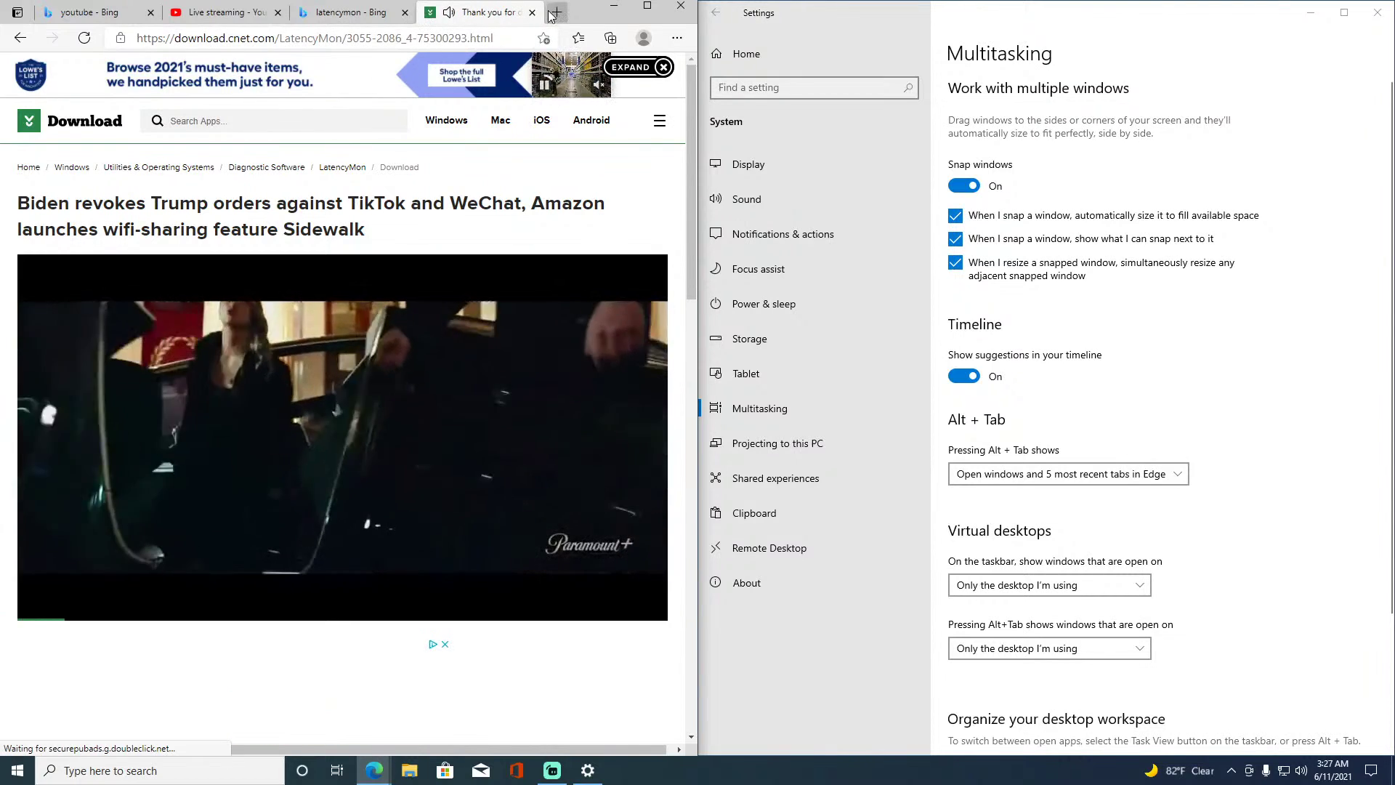
Close the CNET download, latencymon and youtube Bing tabs in Edge, keeping YouTube Studio, and minimize the browser.
click(533, 13)
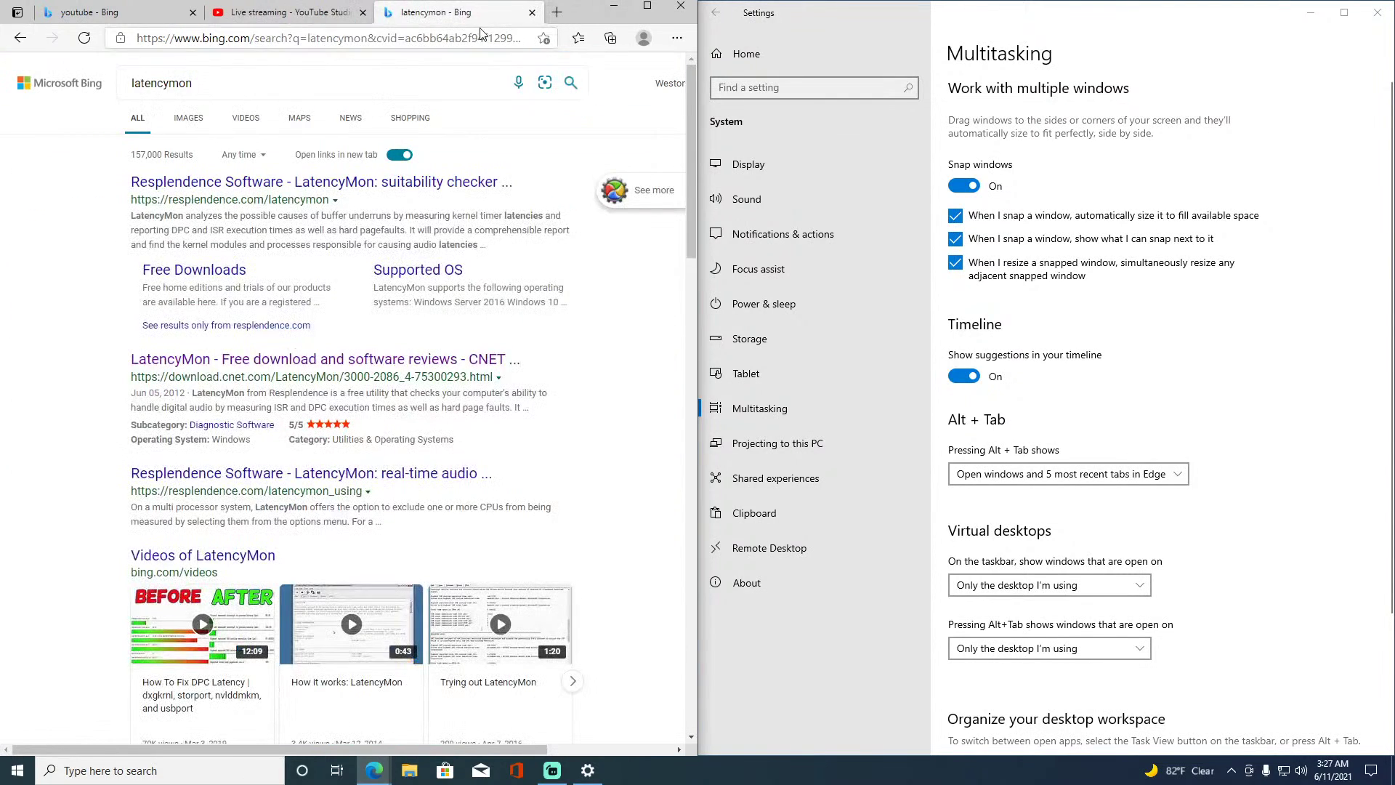
click(534, 13)
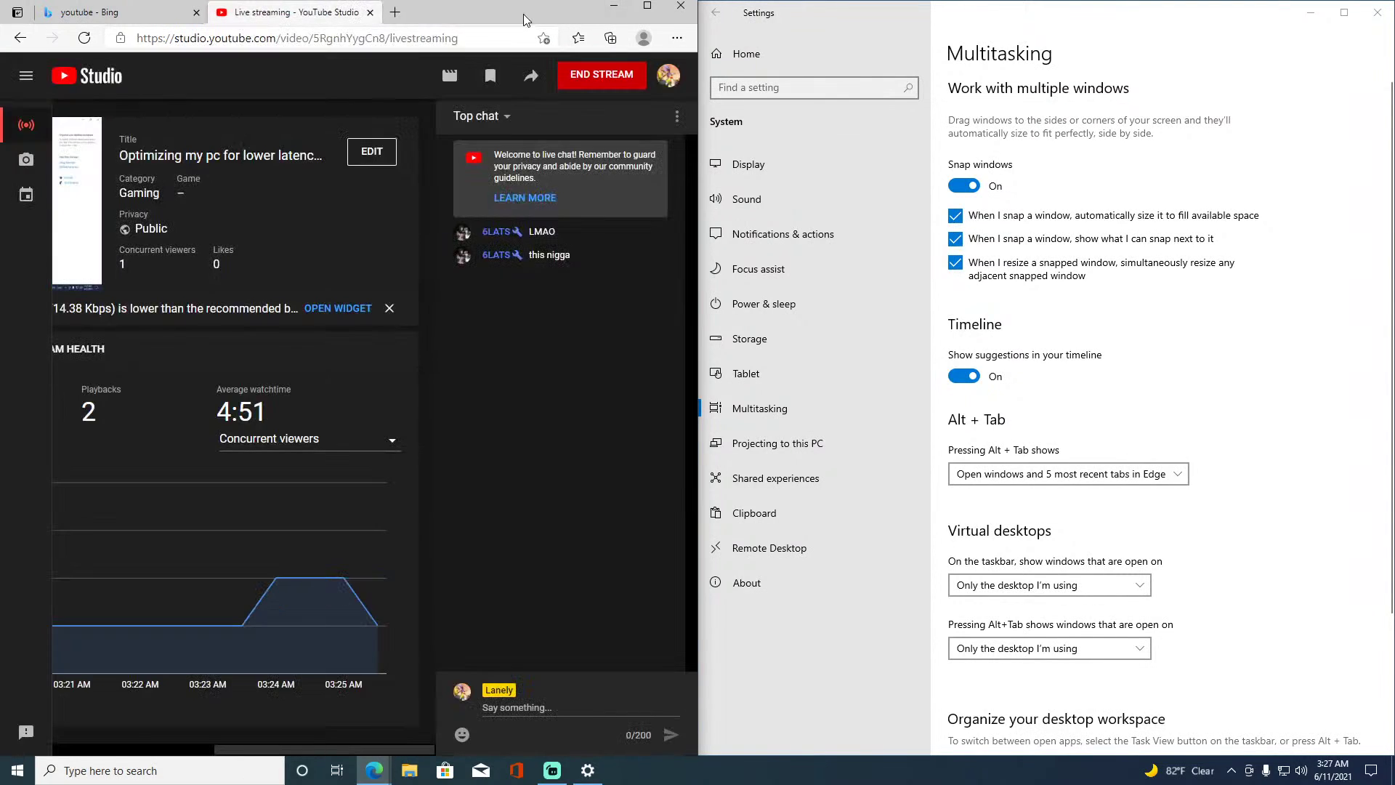
click(196, 13)
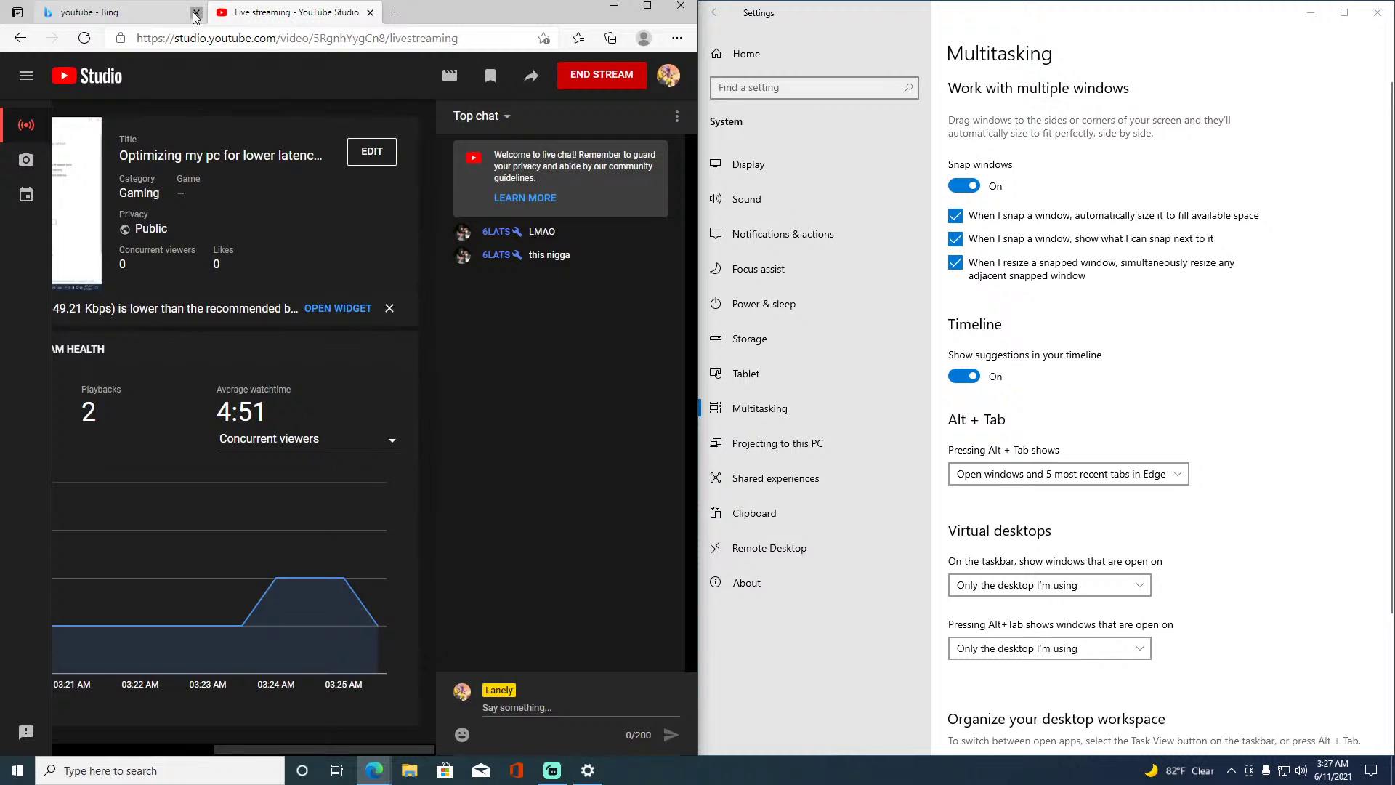
click(611, 9)
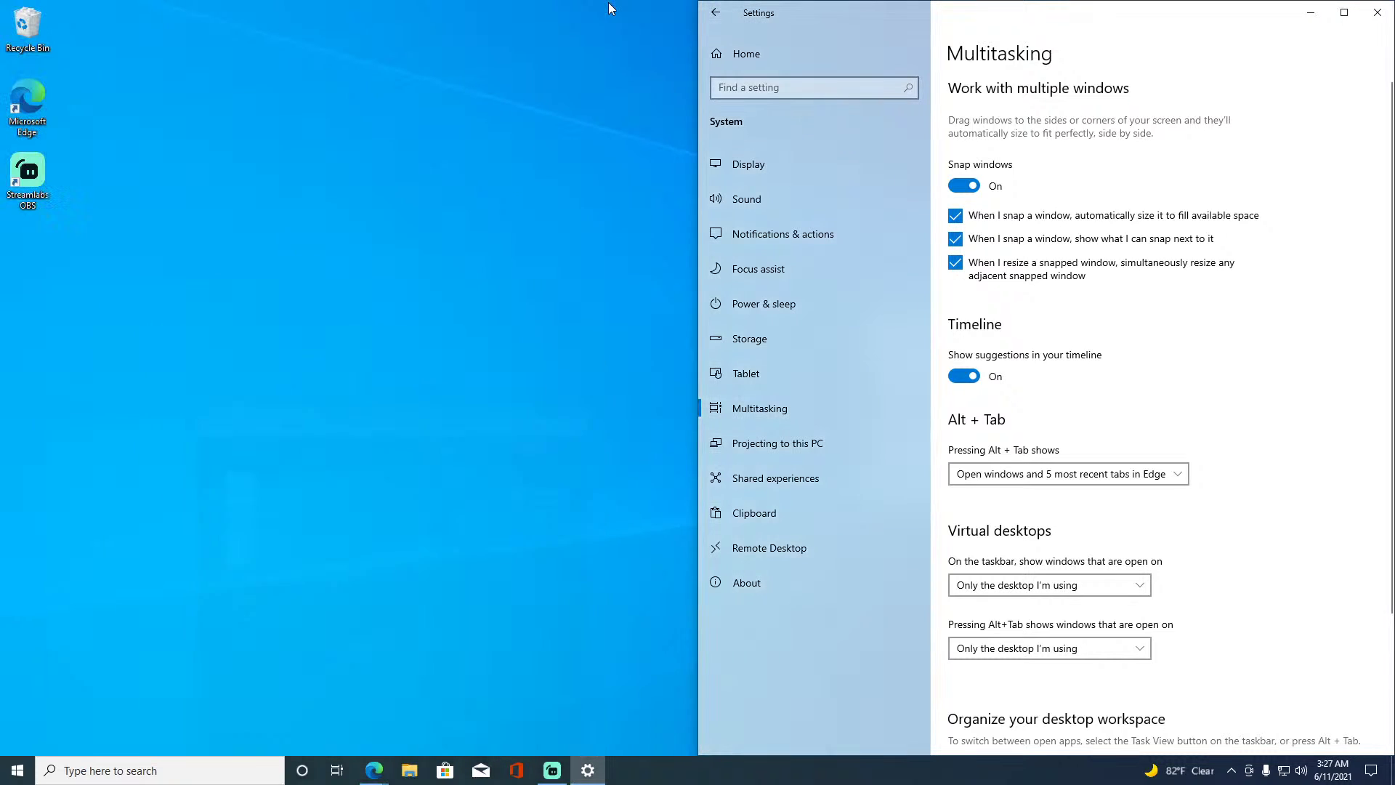
Snap the Settings window to the right half again, dismiss the window suggestions and turn off Snap windows.
drag(1253, 8, 1391, 274)
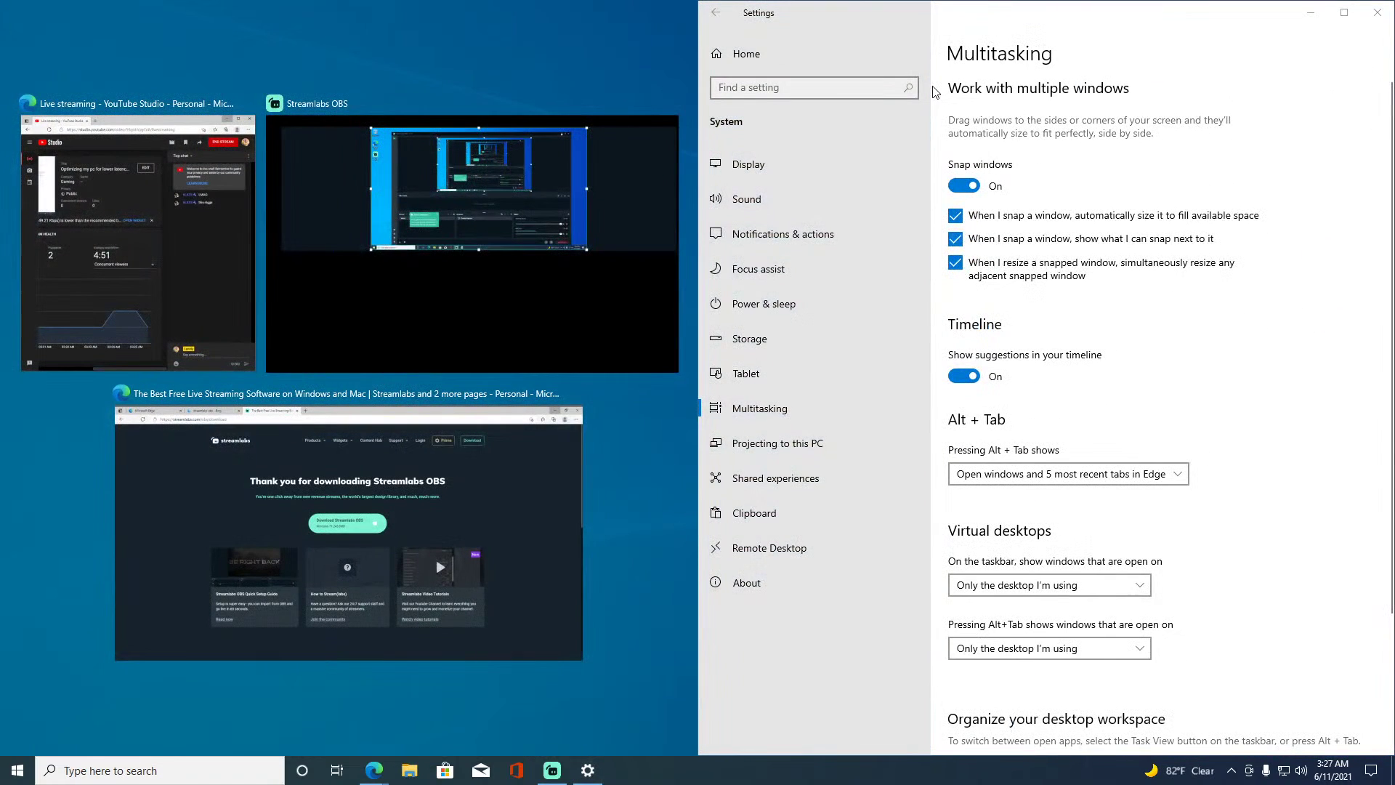
click(1030, 30)
click(964, 185)
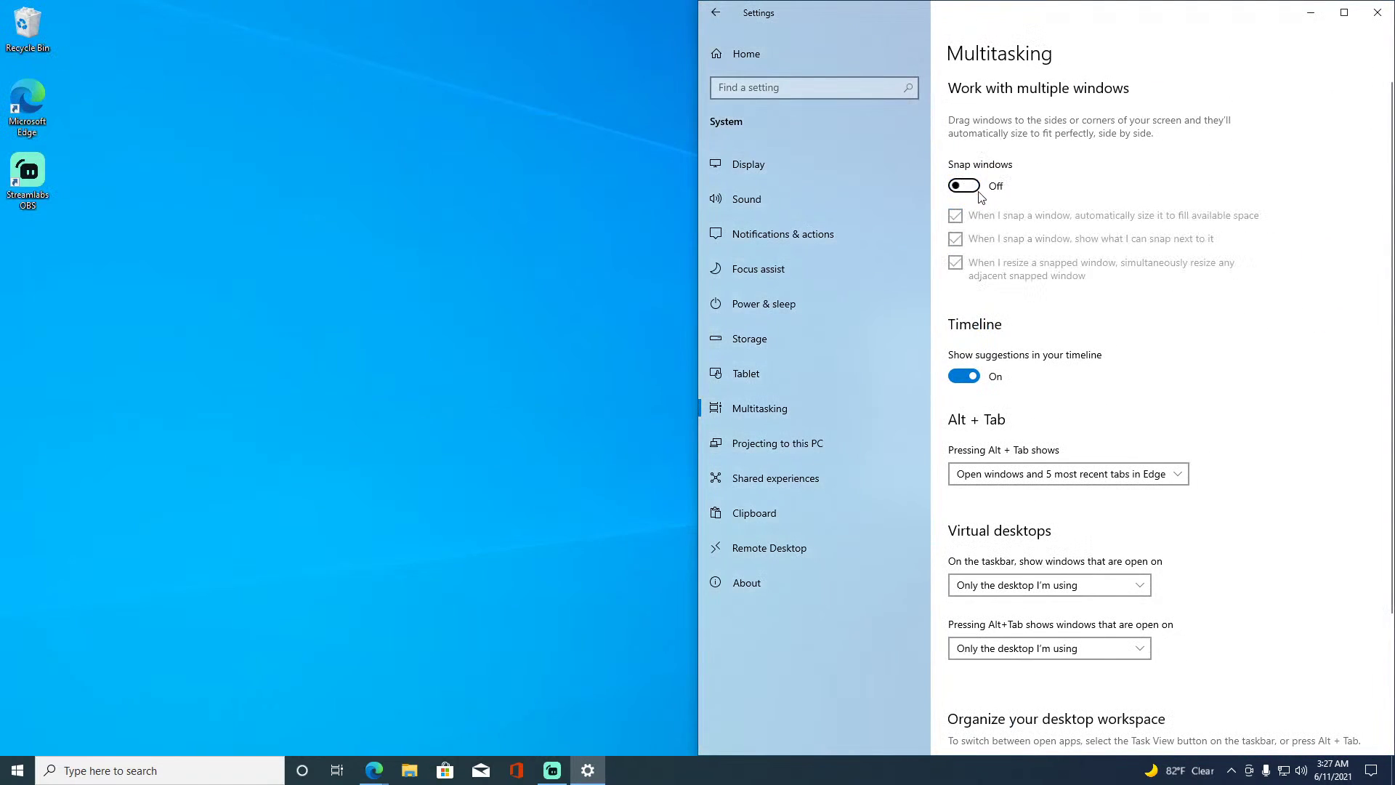
Unsnap the Settings window, switch Snap windows on, clear its sub-options, and switch Snap windows off again.
drag(936, 11, 618, 76)
click(651, 251)
click(641, 303)
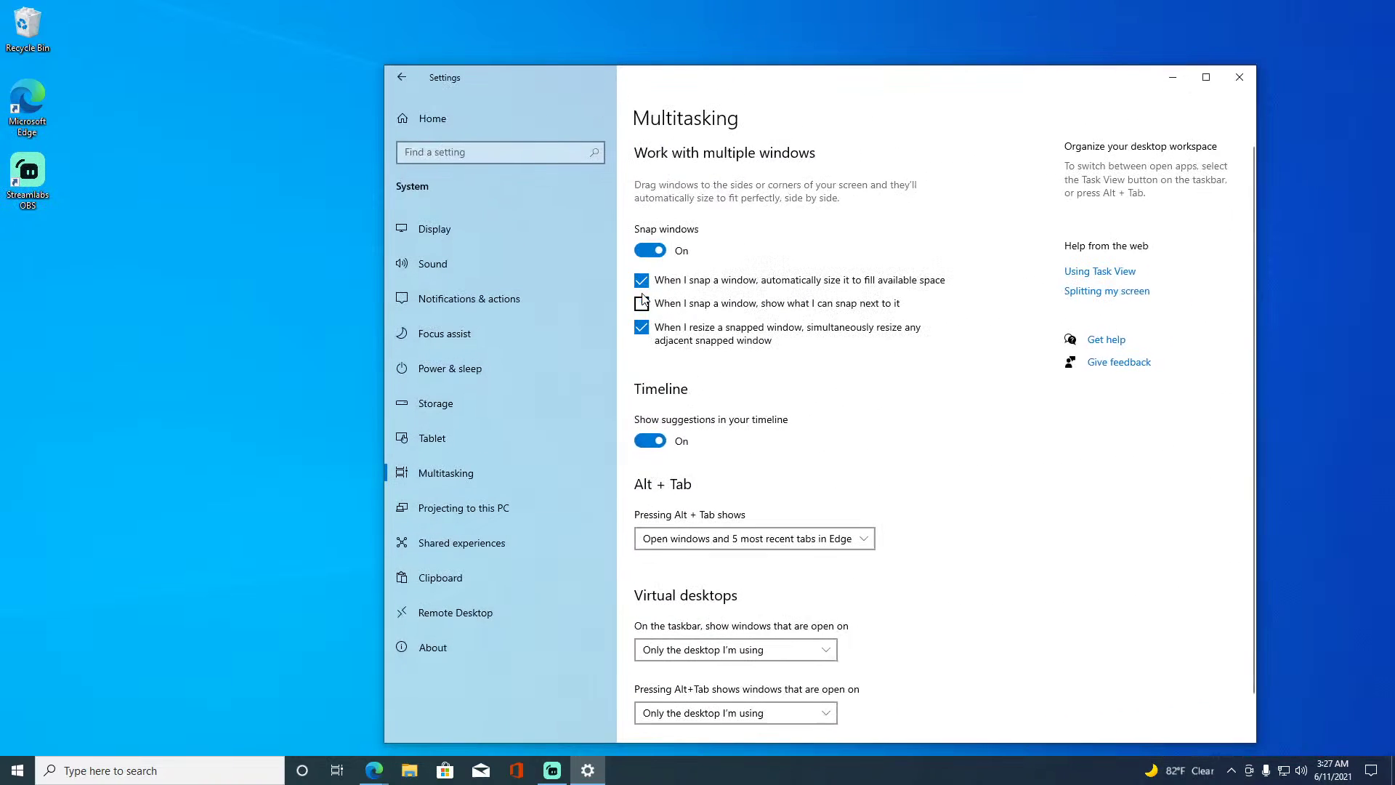
click(641, 327)
click(647, 251)
drag(645, 86, 575, 77)
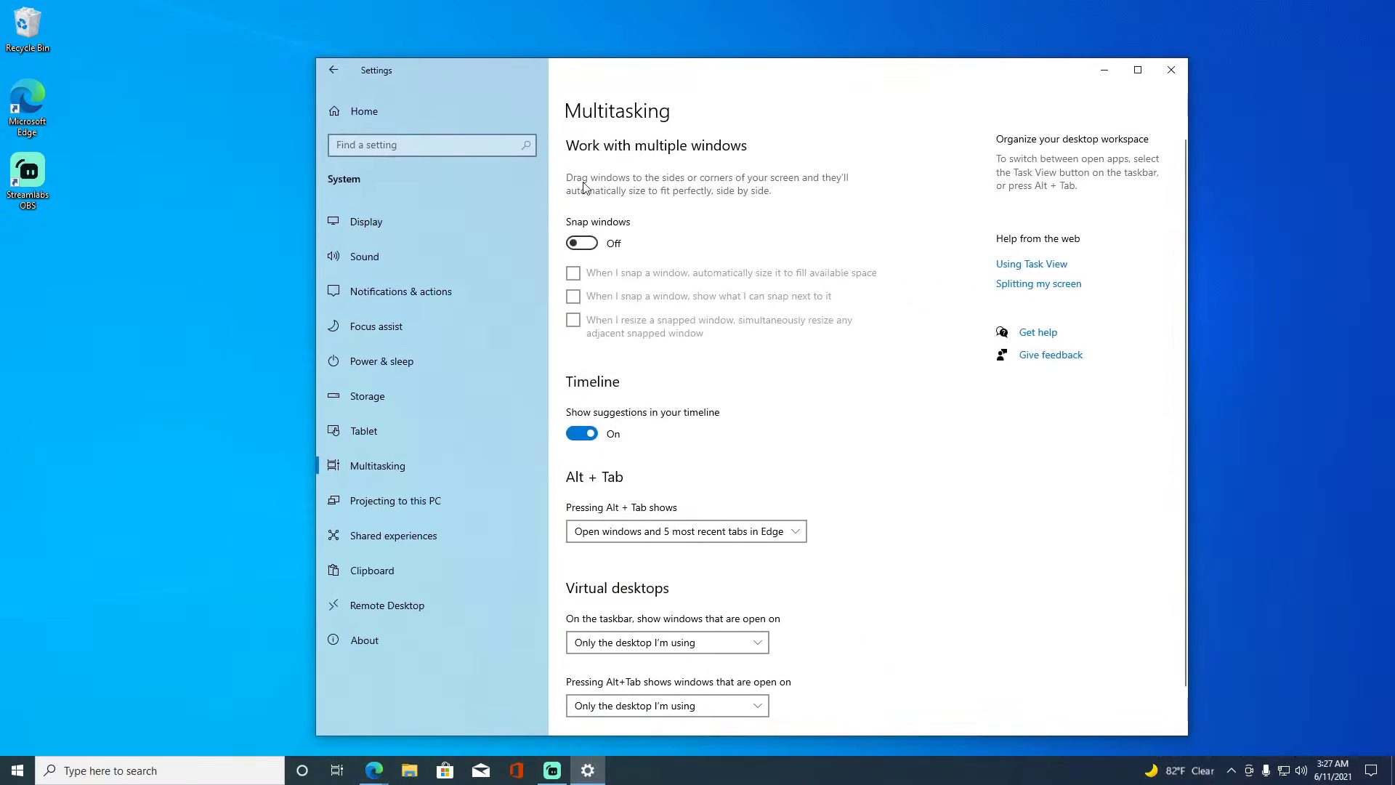
click(581, 246)
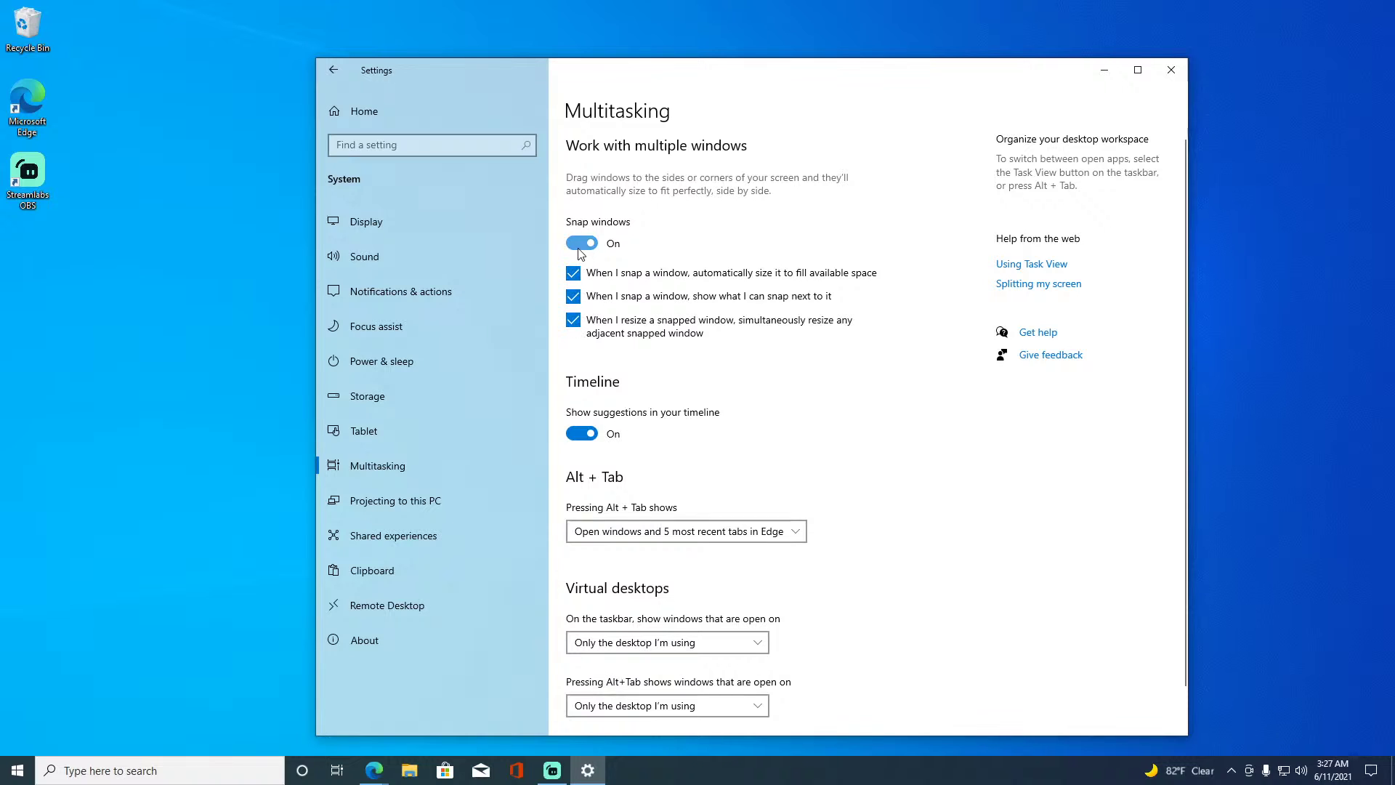
click(580, 246)
Turn off timeline suggestions in the Multitasking settings and close the Settings window.
drag(599, 81, 680, 138)
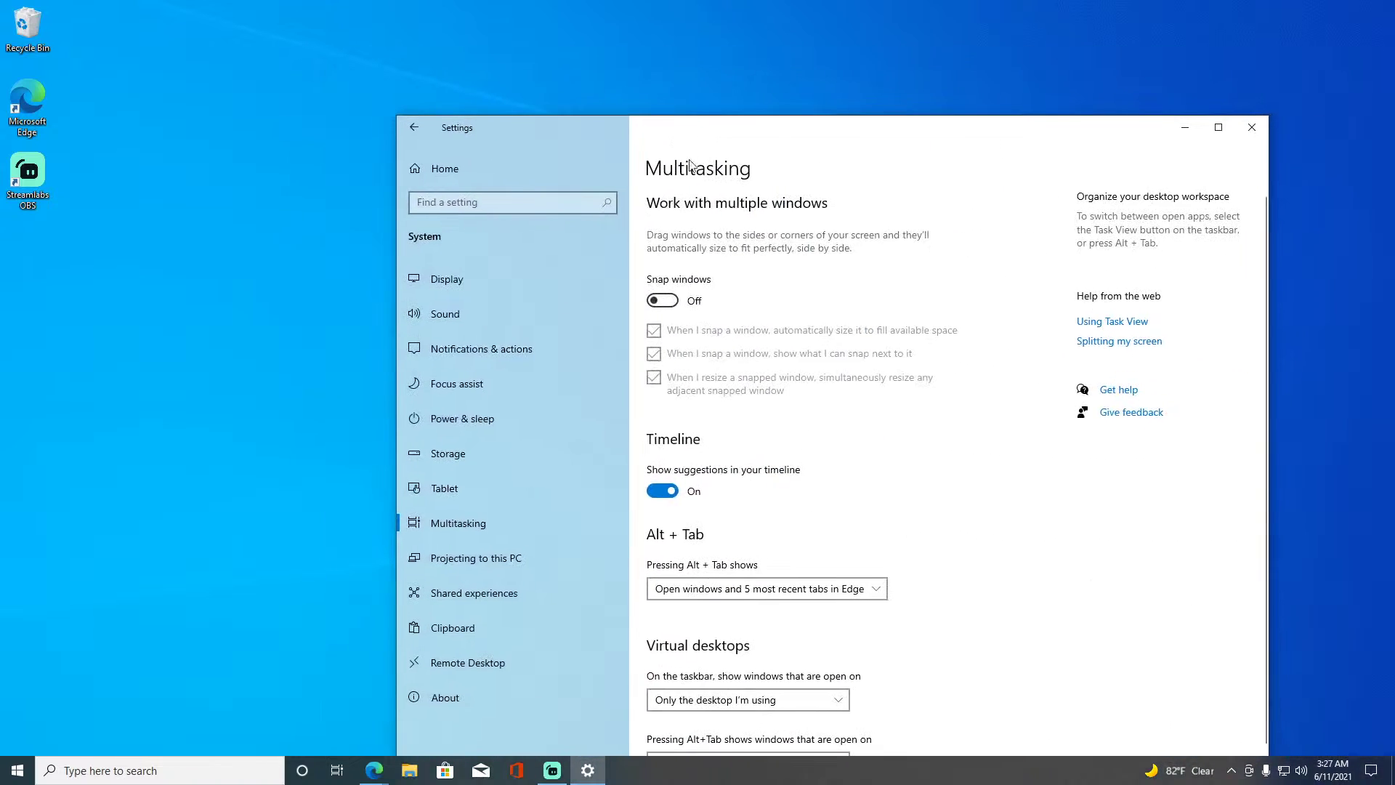
click(662, 491)
scroll(665, 487, down, 1)
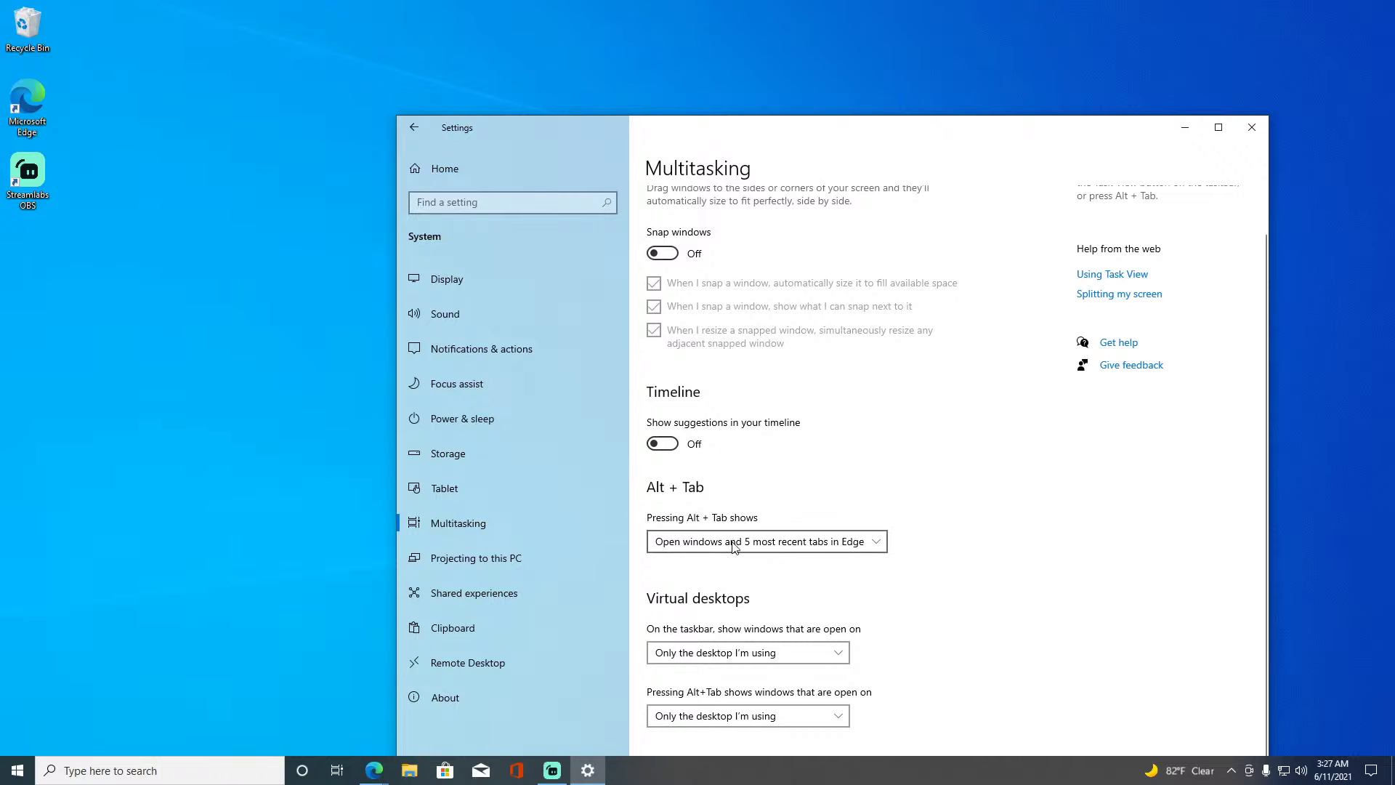
click(734, 546)
click(699, 485)
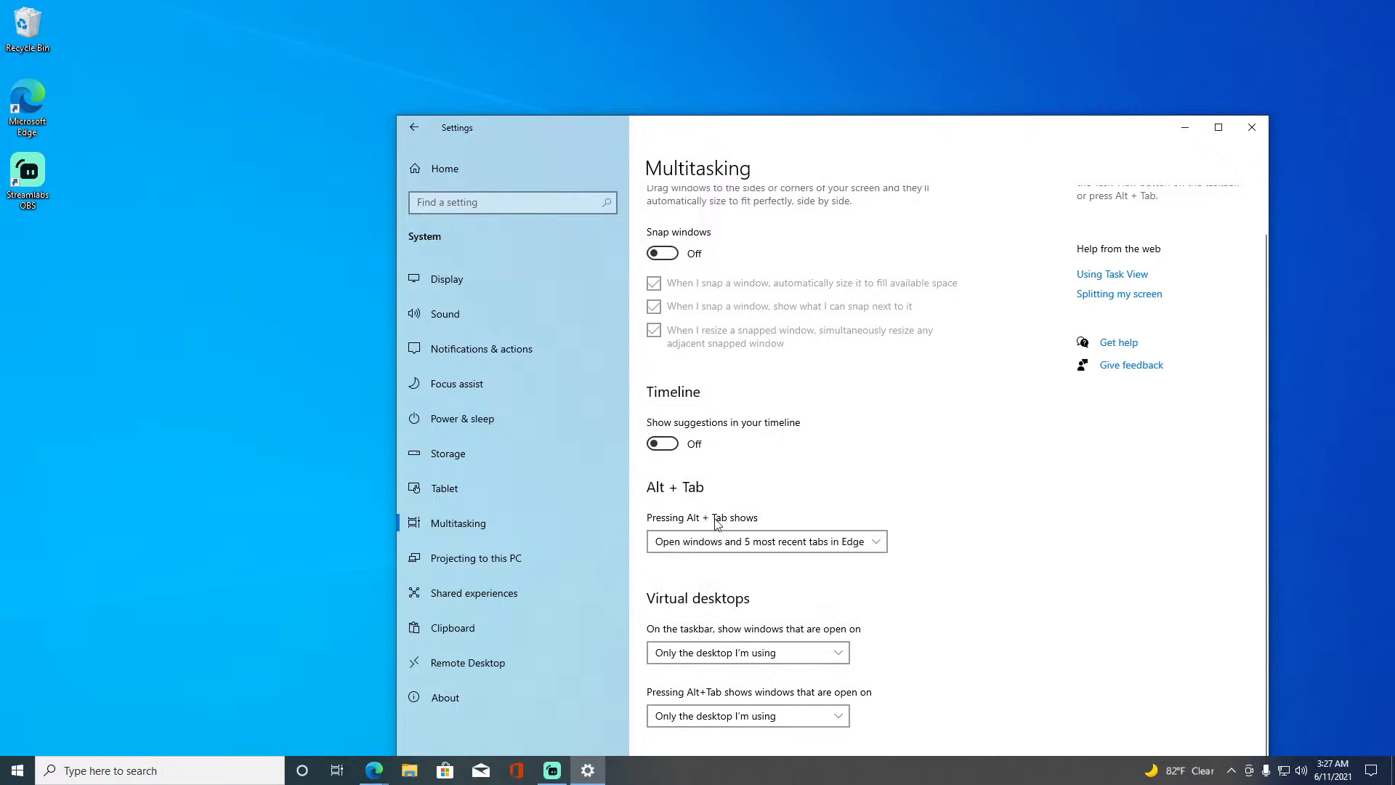
click(1252, 128)
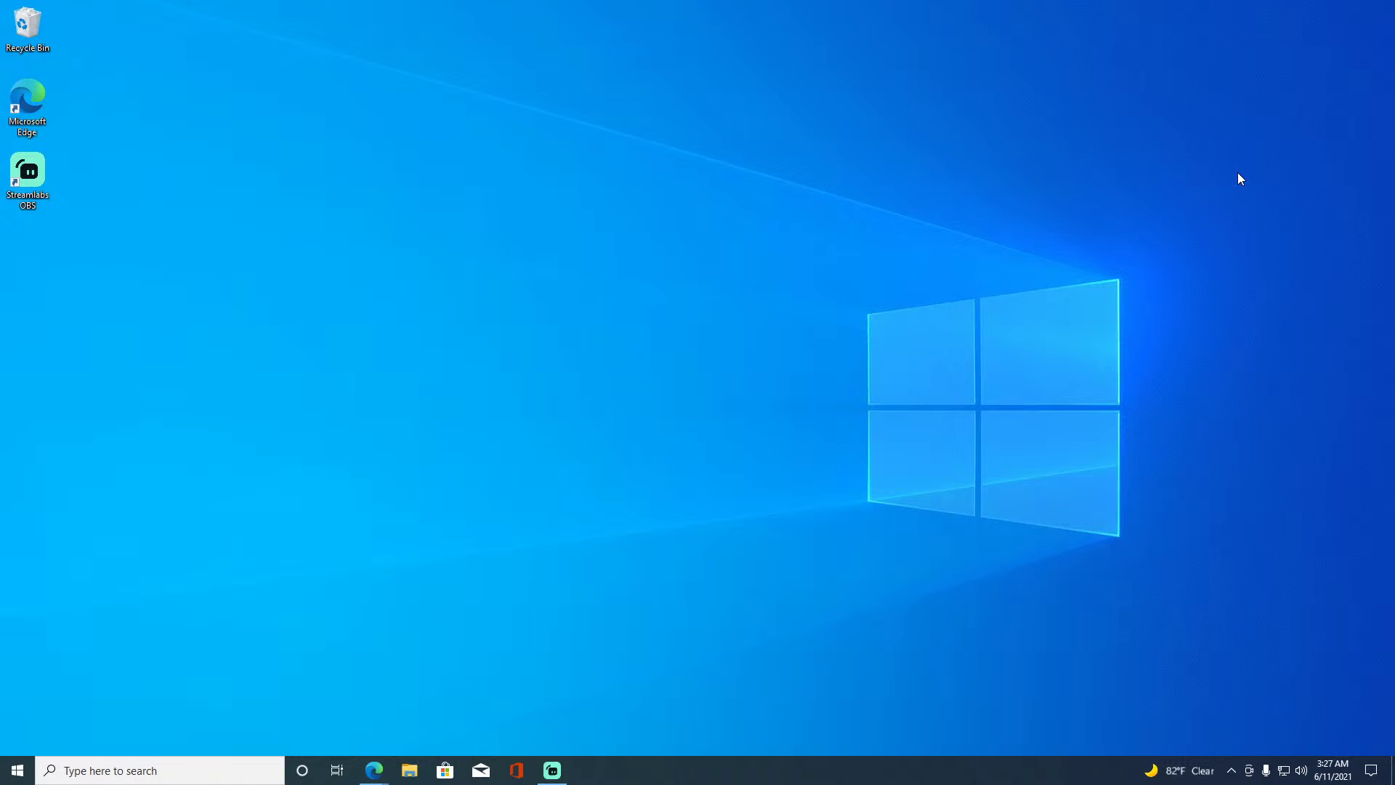
Preview the open windows with the task switcher, switch to Streamlabs OBS and minimize it.
key(alt+Tab)
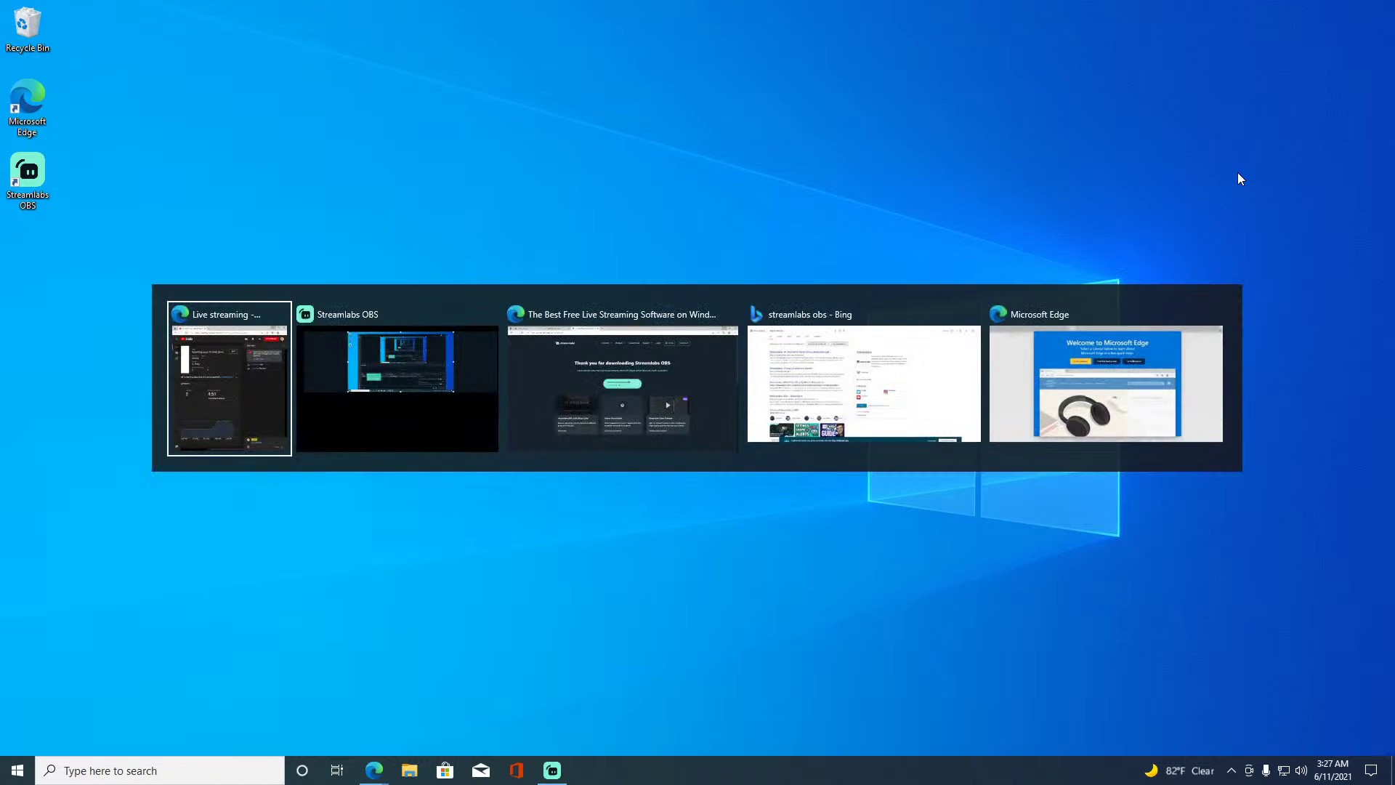
key(alt+Tab)
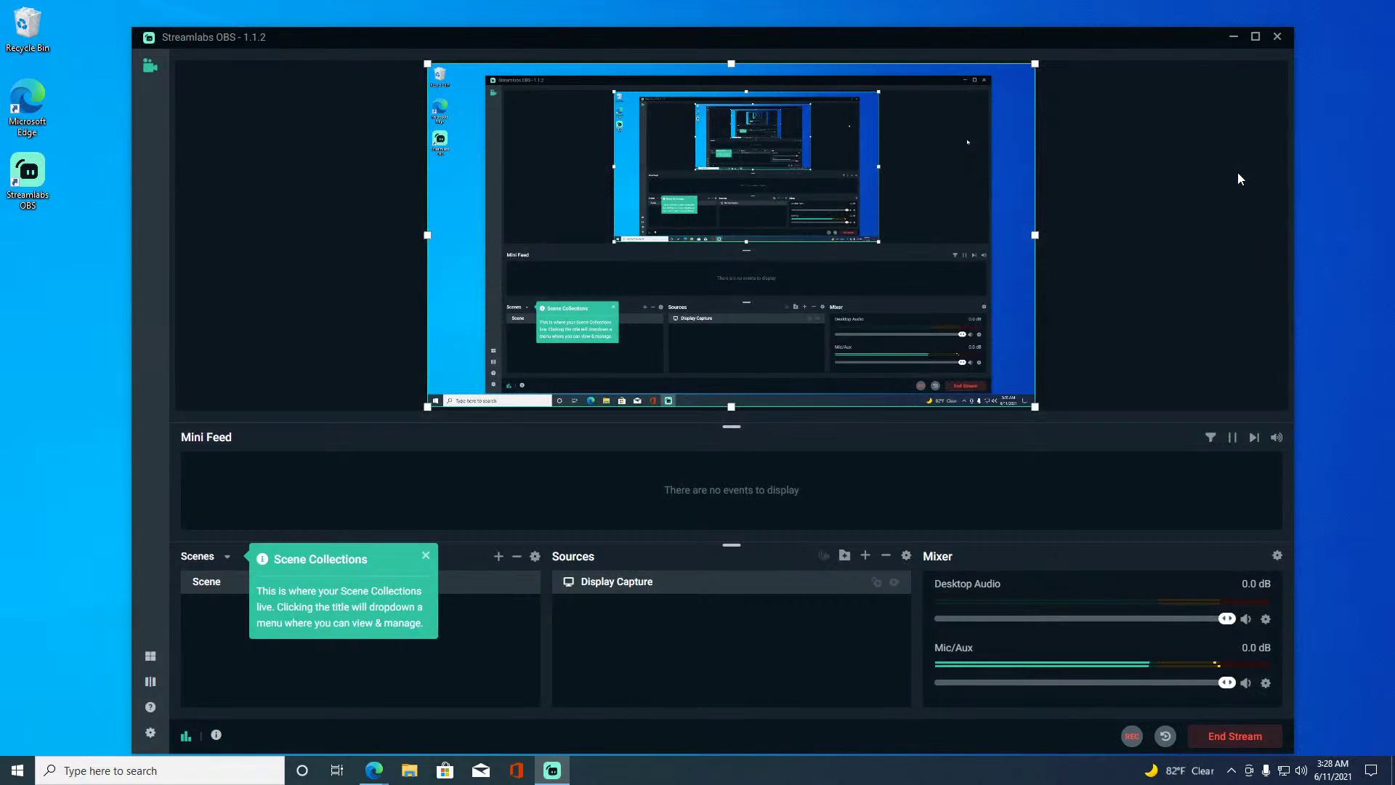
click(1234, 36)
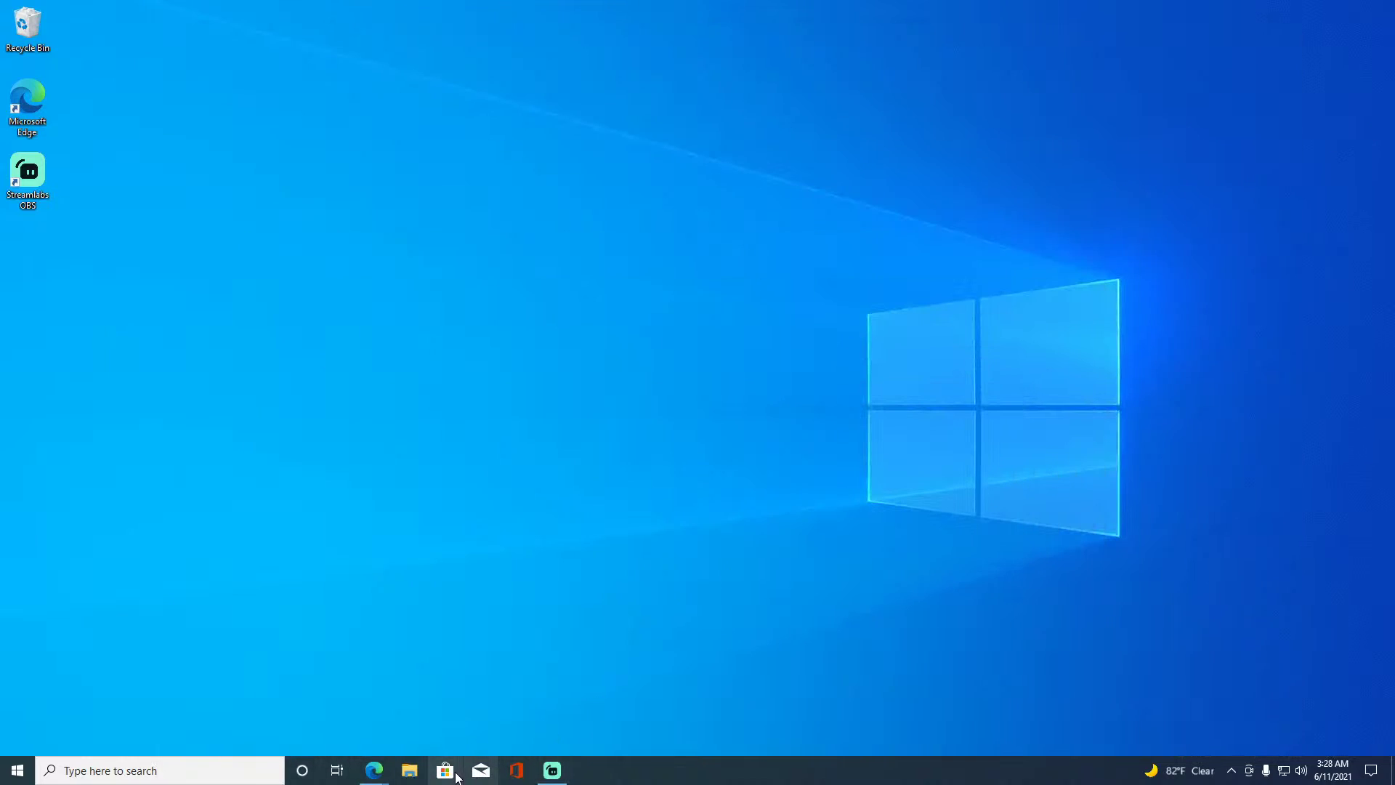
mouse_move(375, 772)
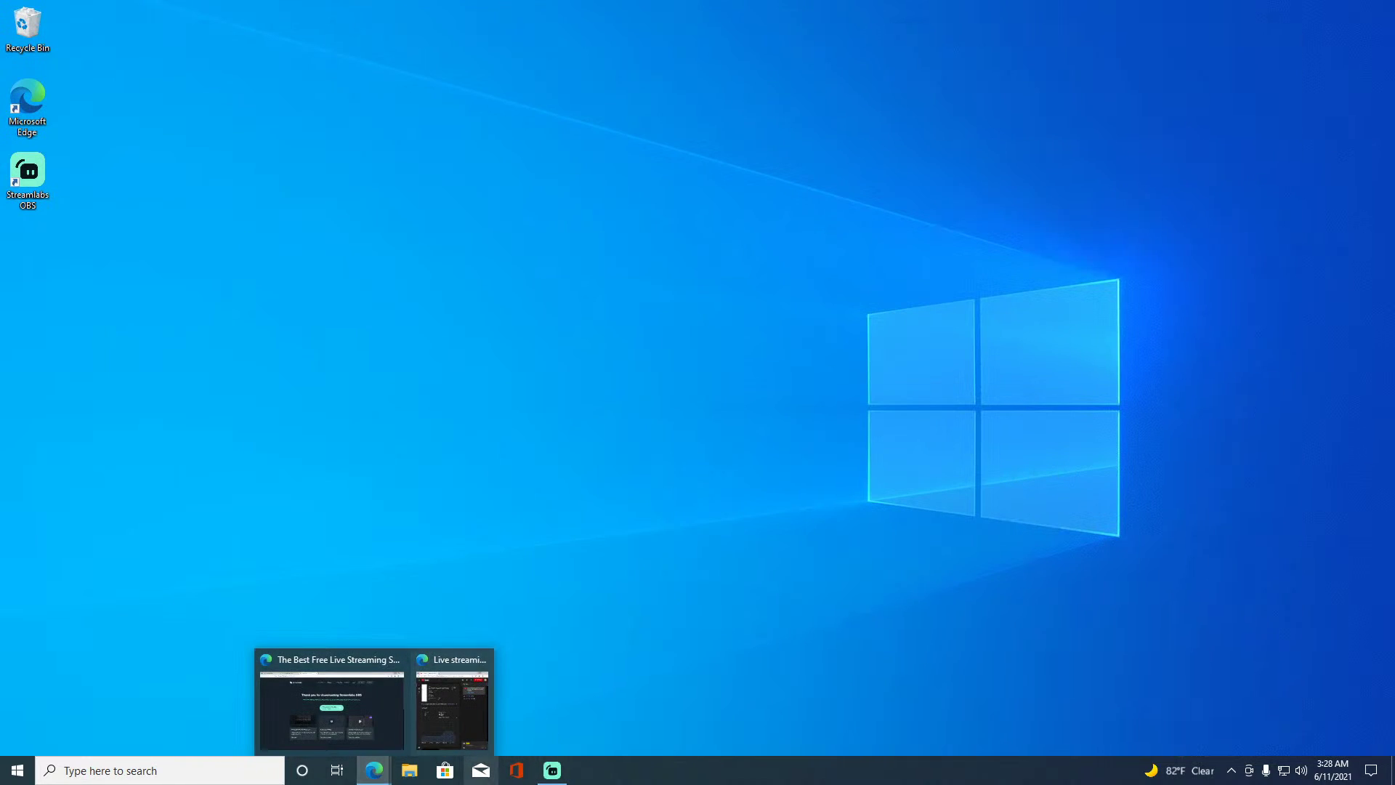
Reopen the Multitasking page of the System settings and check the available Alt + Tab display options.
right_click(17, 770)
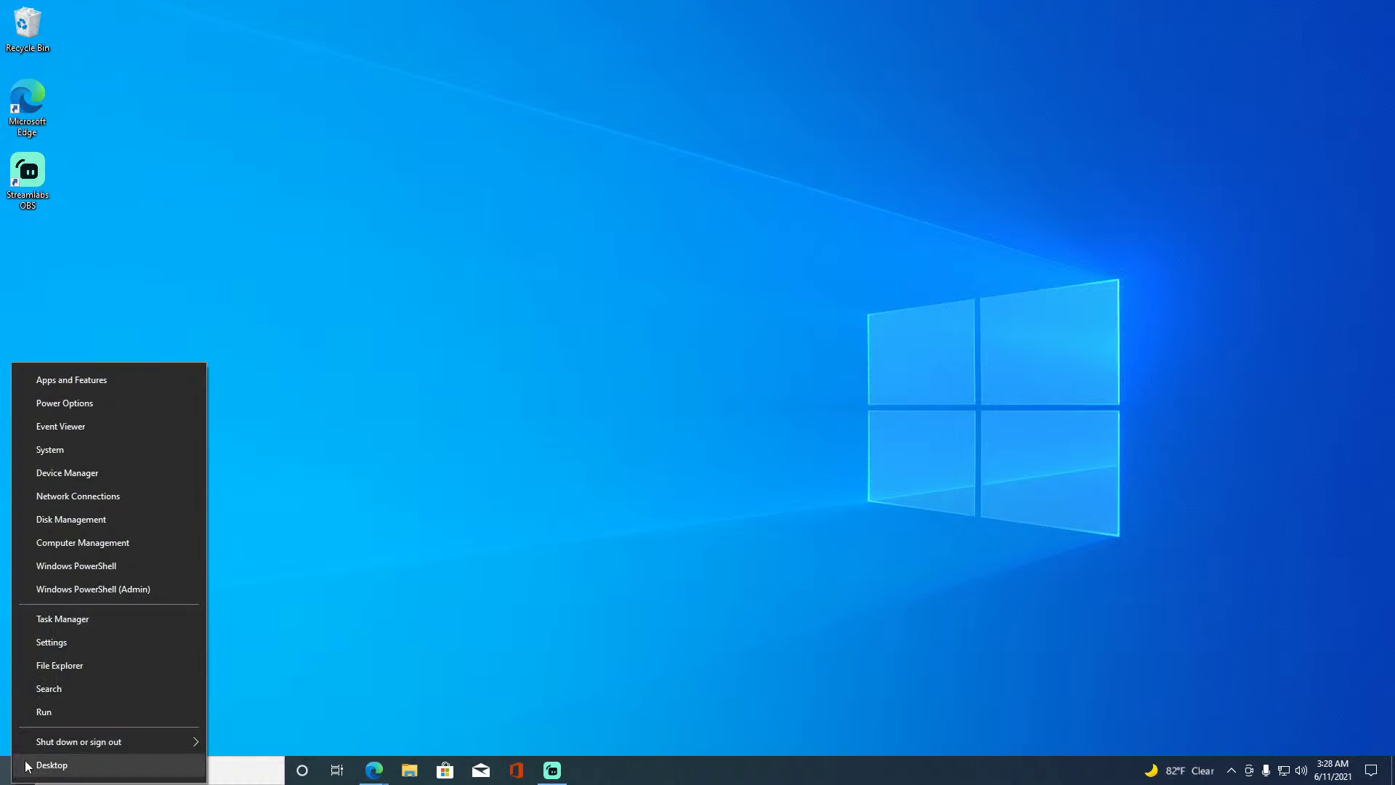
click(67, 649)
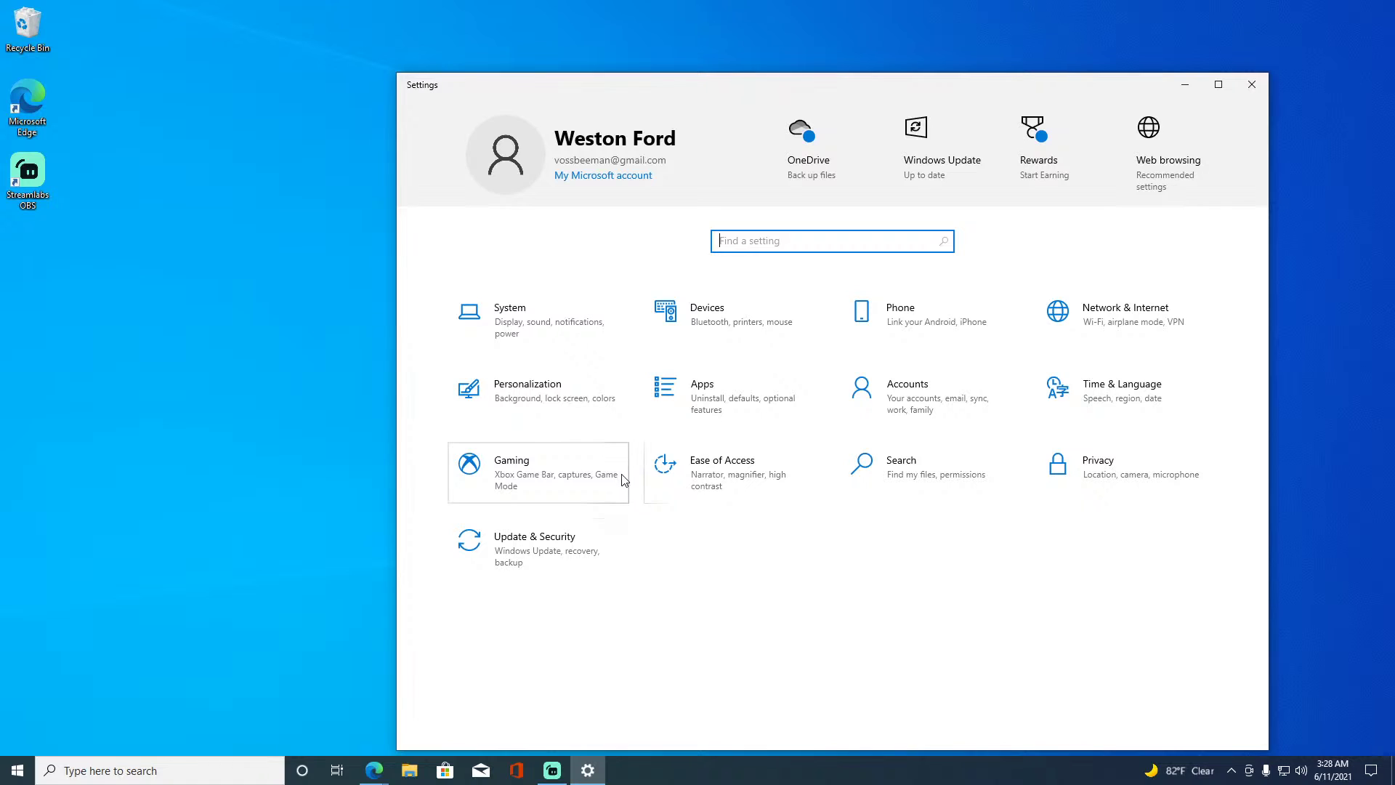
click(617, 336)
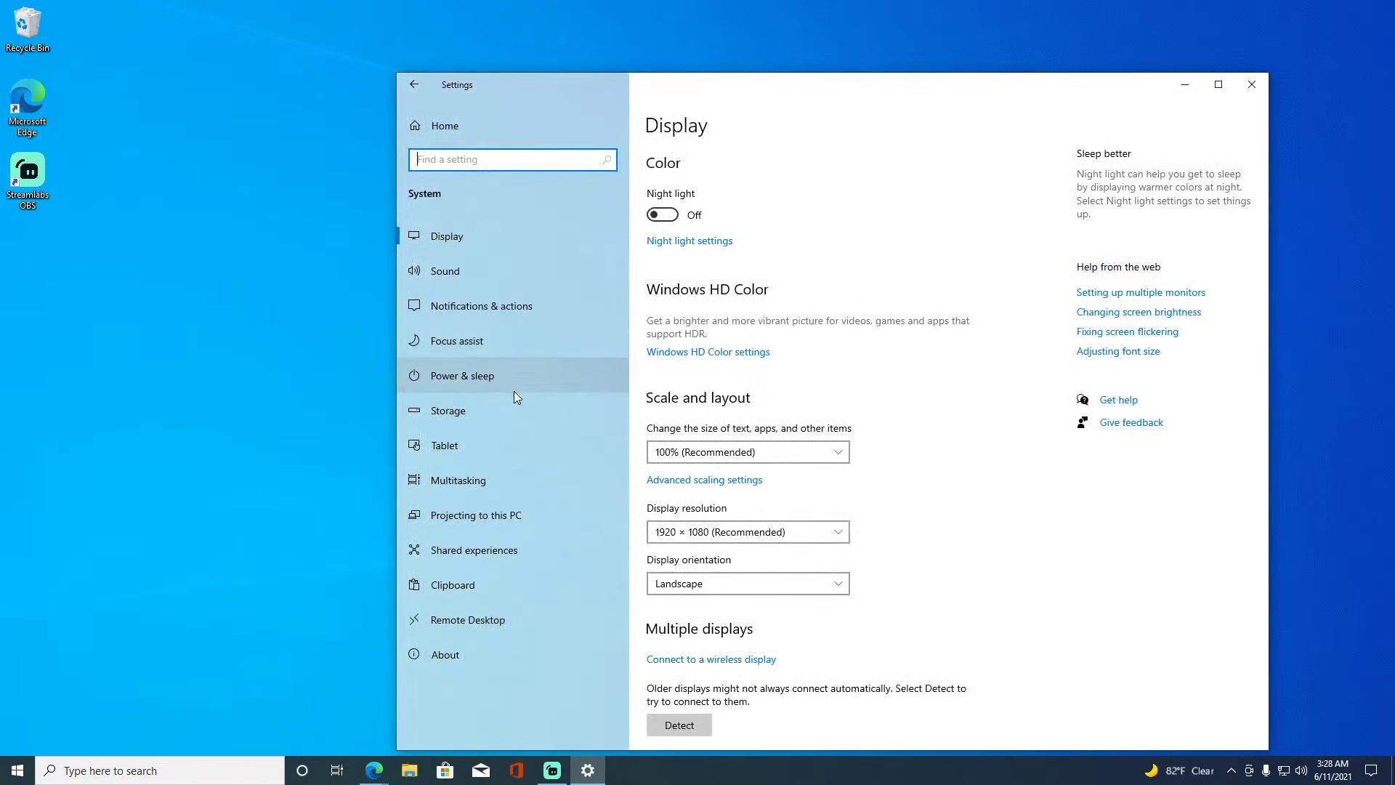
click(517, 500)
click(513, 481)
click(703, 545)
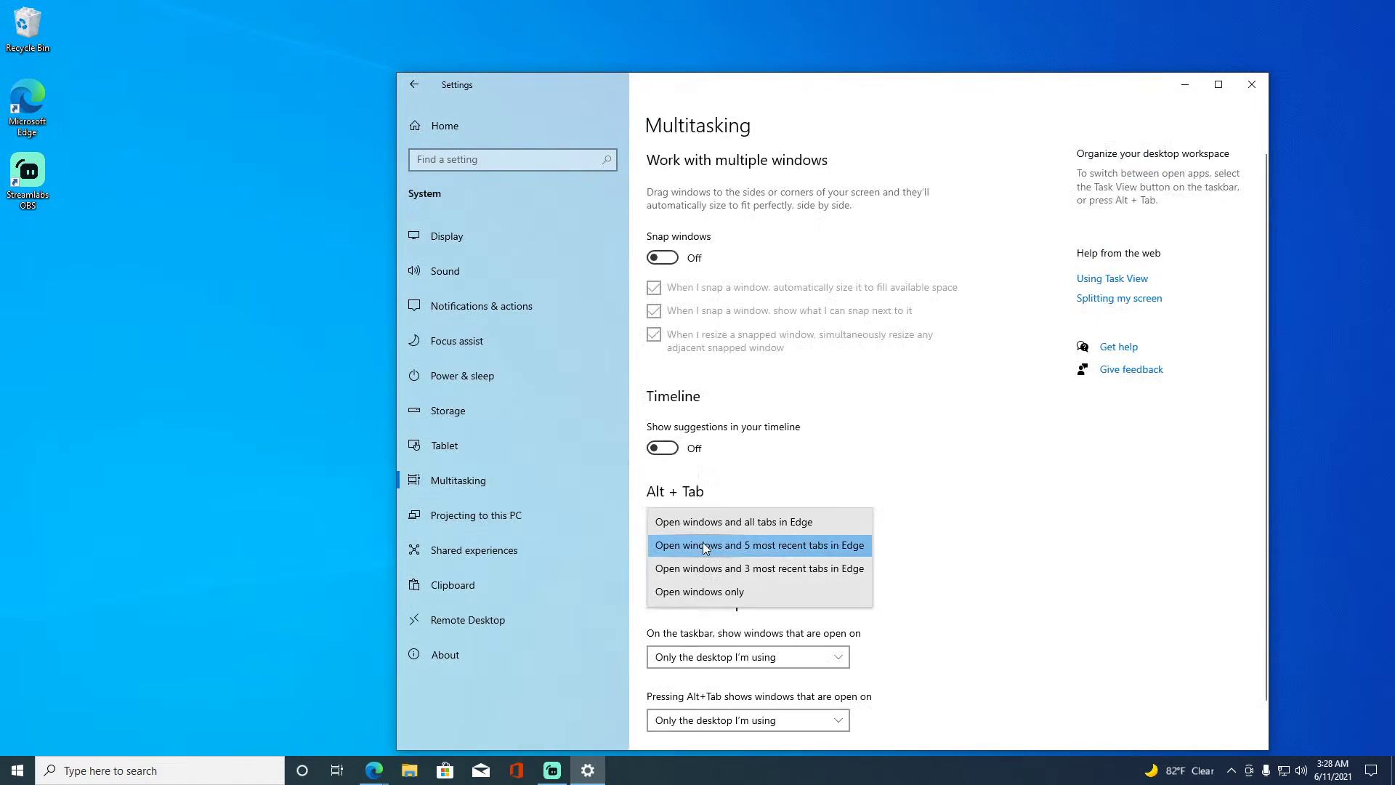
click(999, 625)
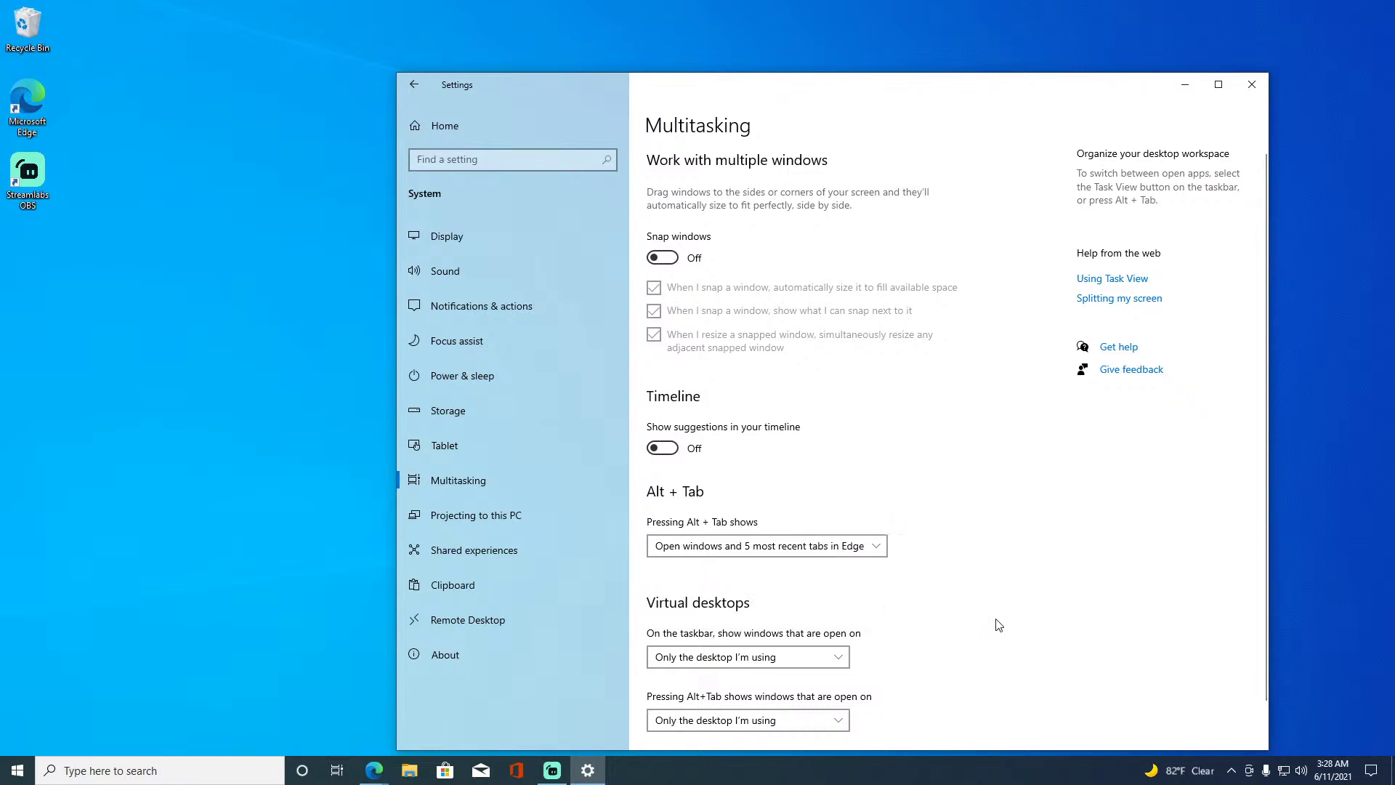
Check the taskbar and Alt+Tab options for virtual desktops, keeping "Only the desktop I'm using".
scroll(959, 661, down, 1)
click(800, 609)
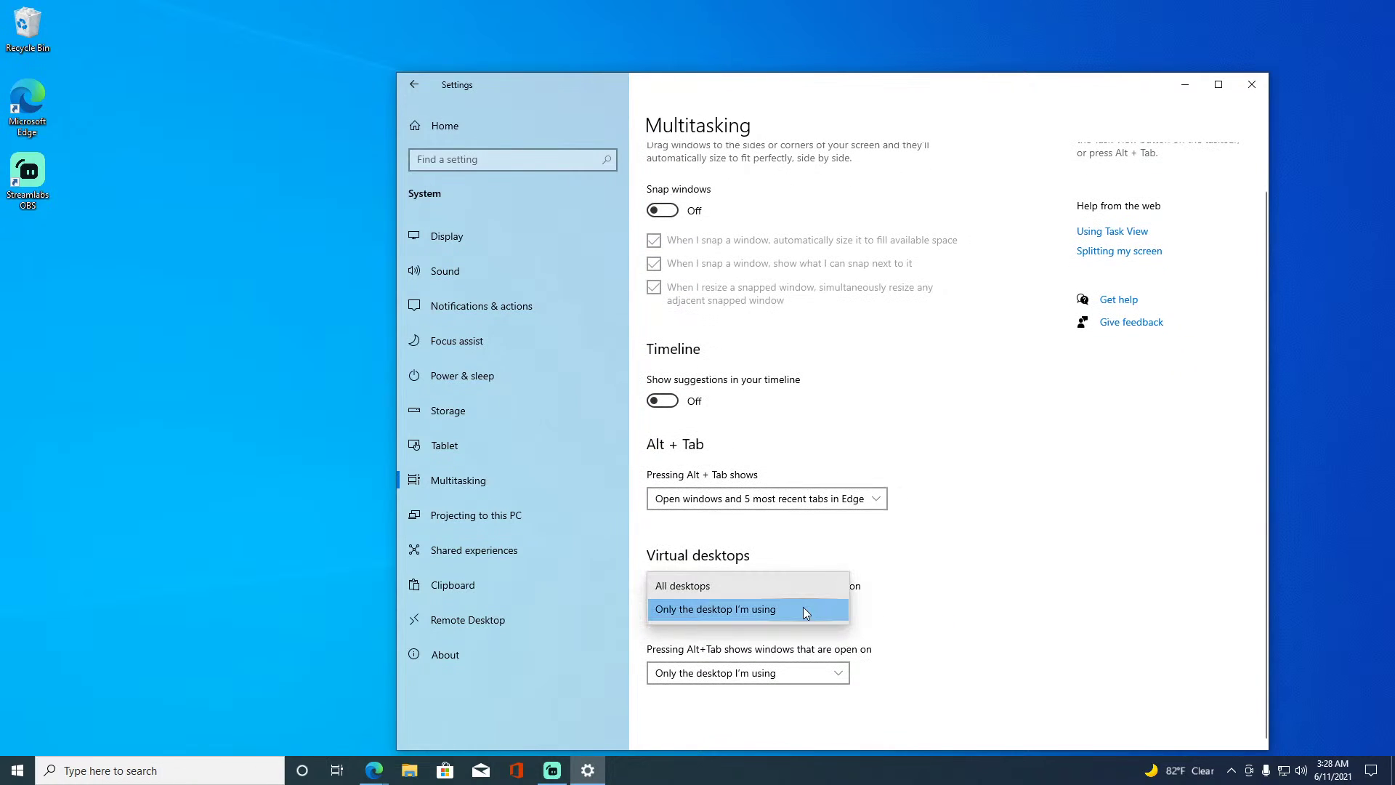
click(804, 607)
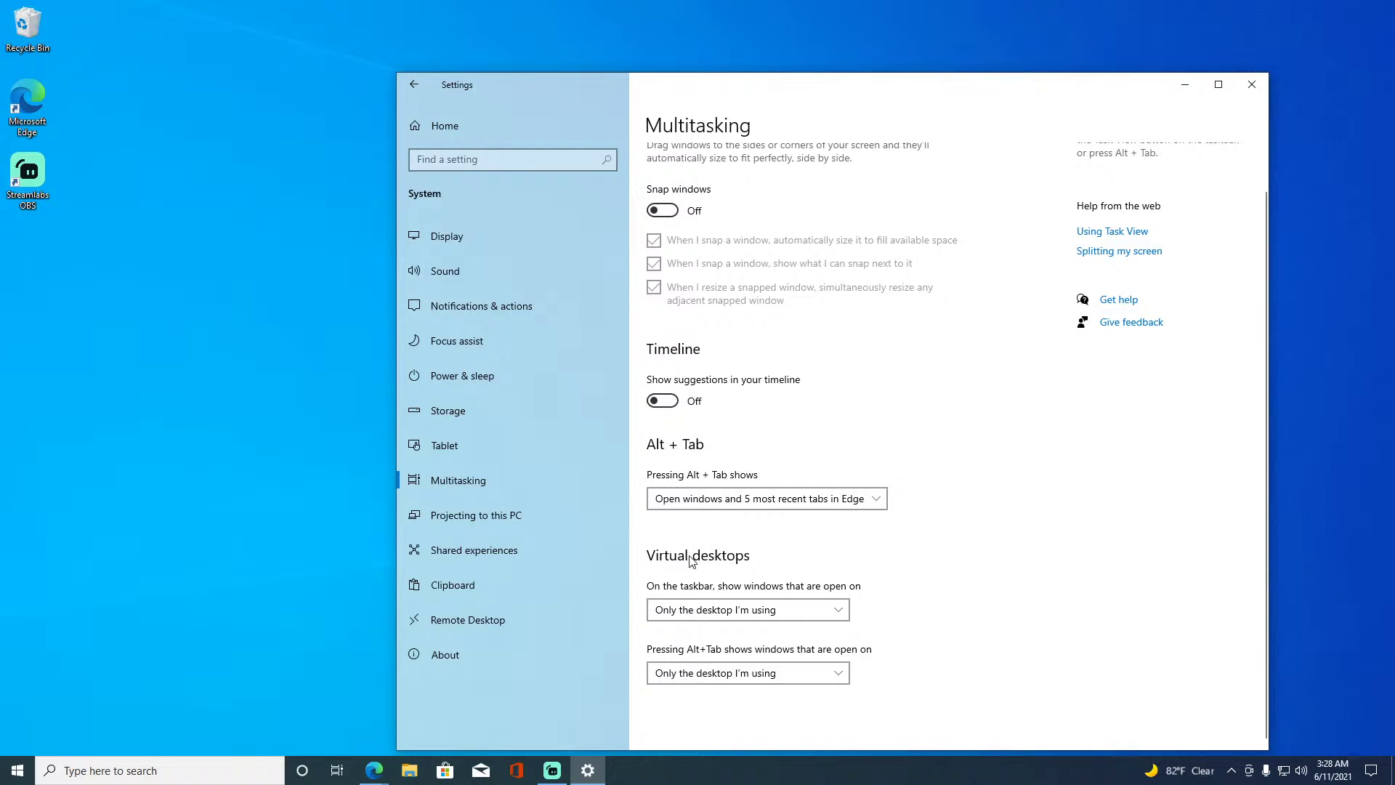
click(741, 611)
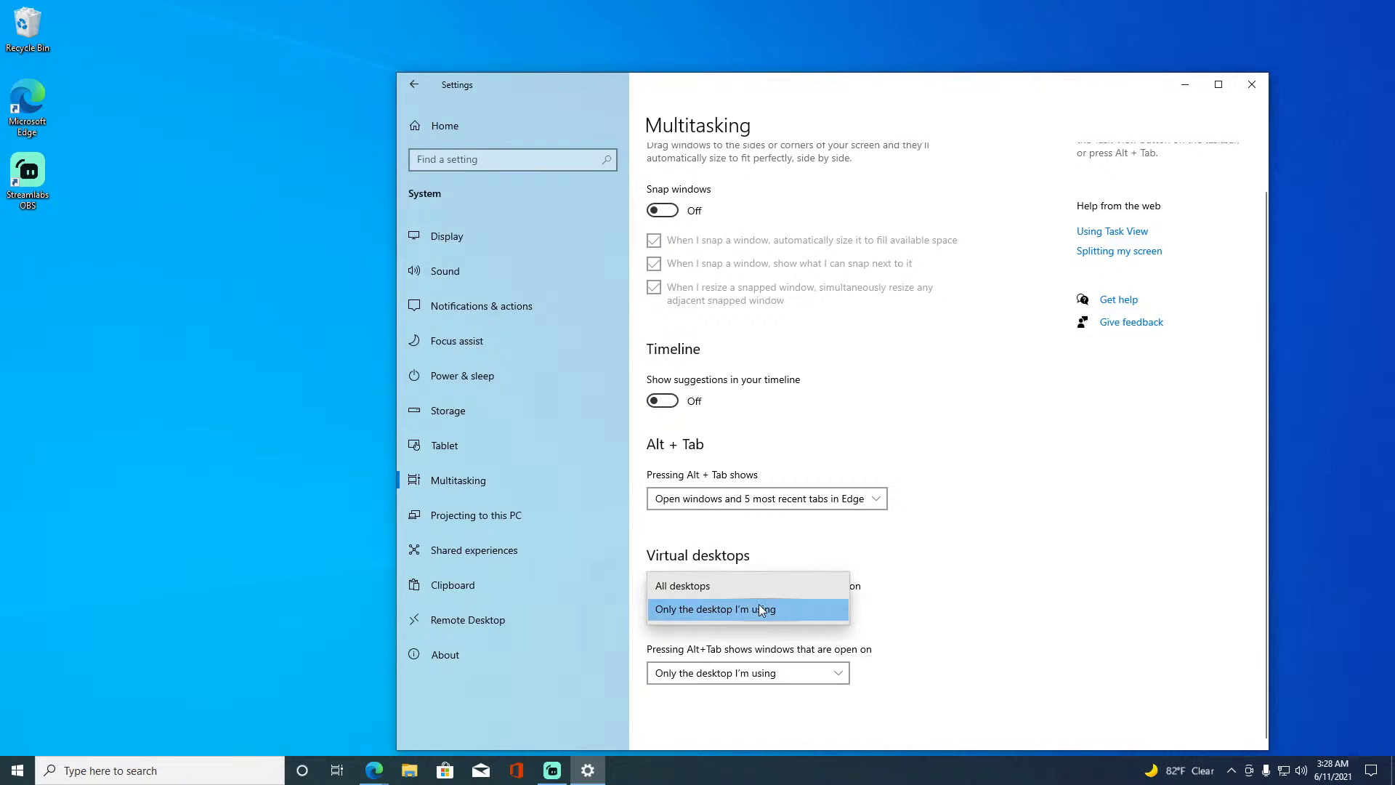
click(761, 609)
click(817, 673)
click(903, 615)
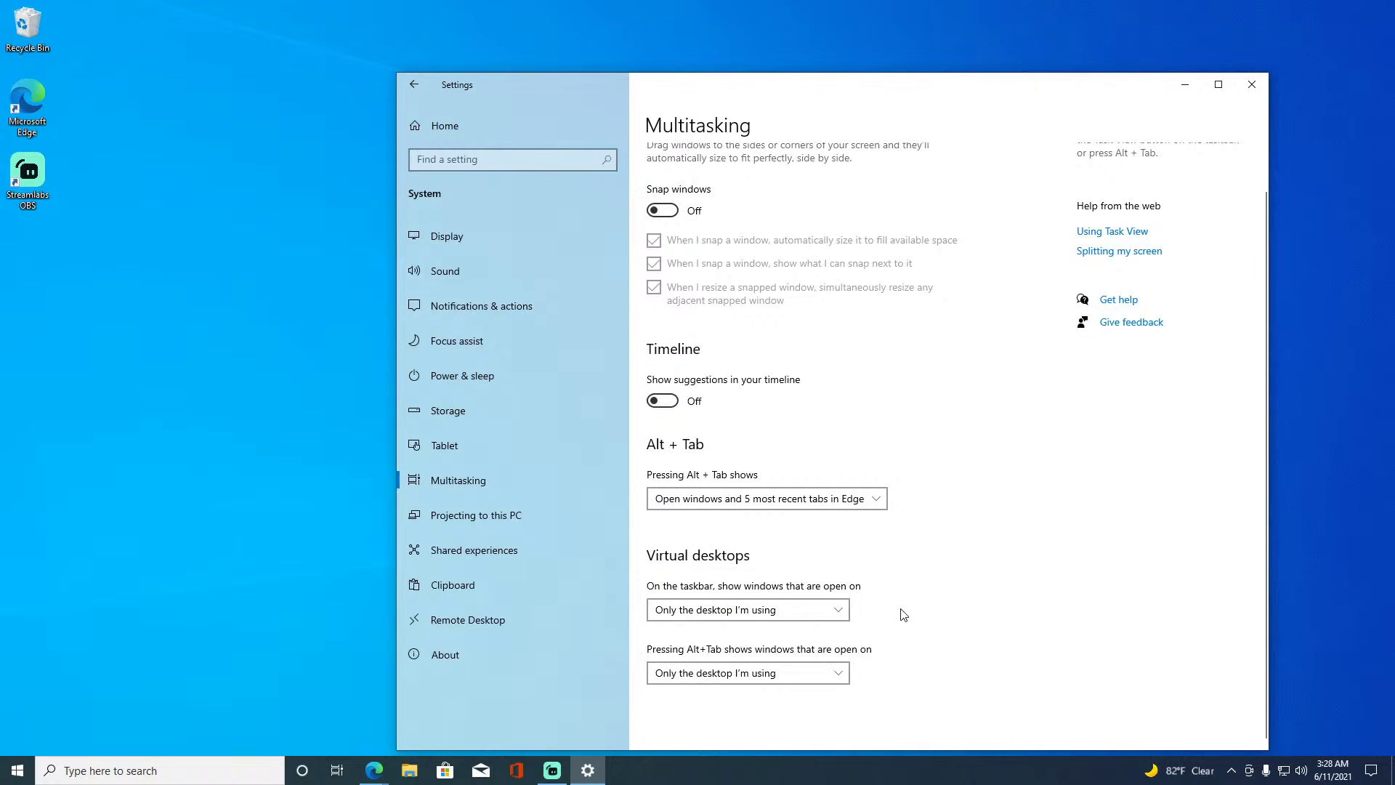
Check the Projecting to this PC page and turn off Share across devices in Shared experiences.
click(533, 511)
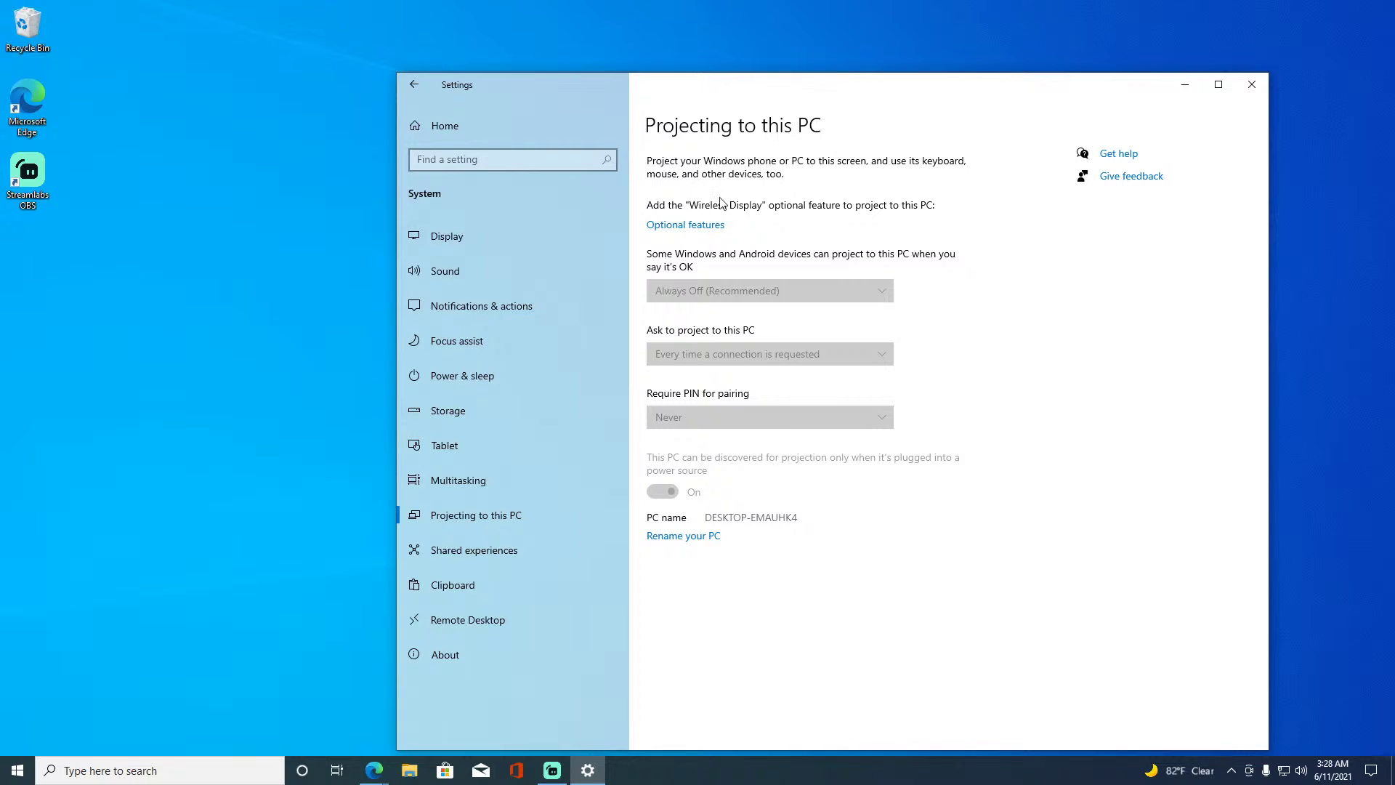
click(518, 547)
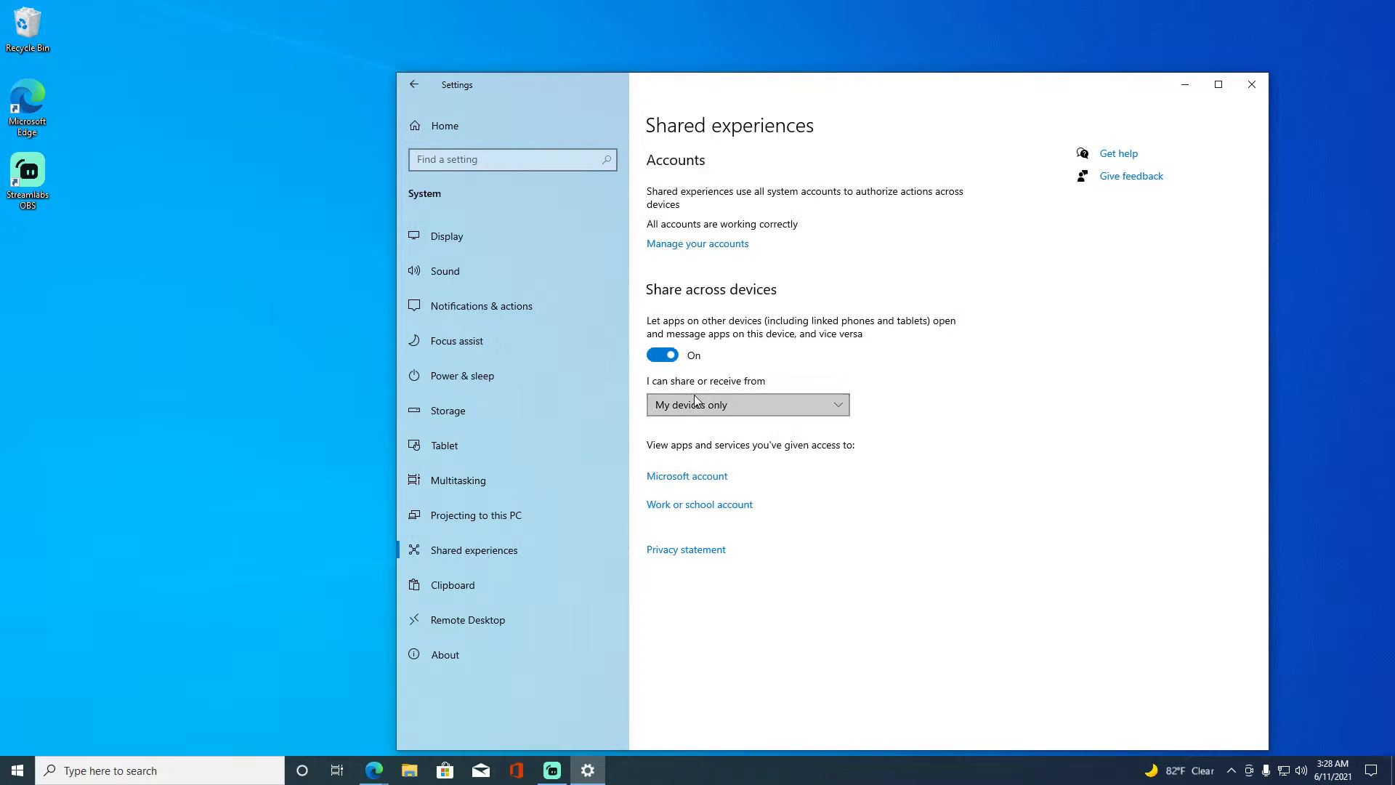
click(695, 397)
click(710, 407)
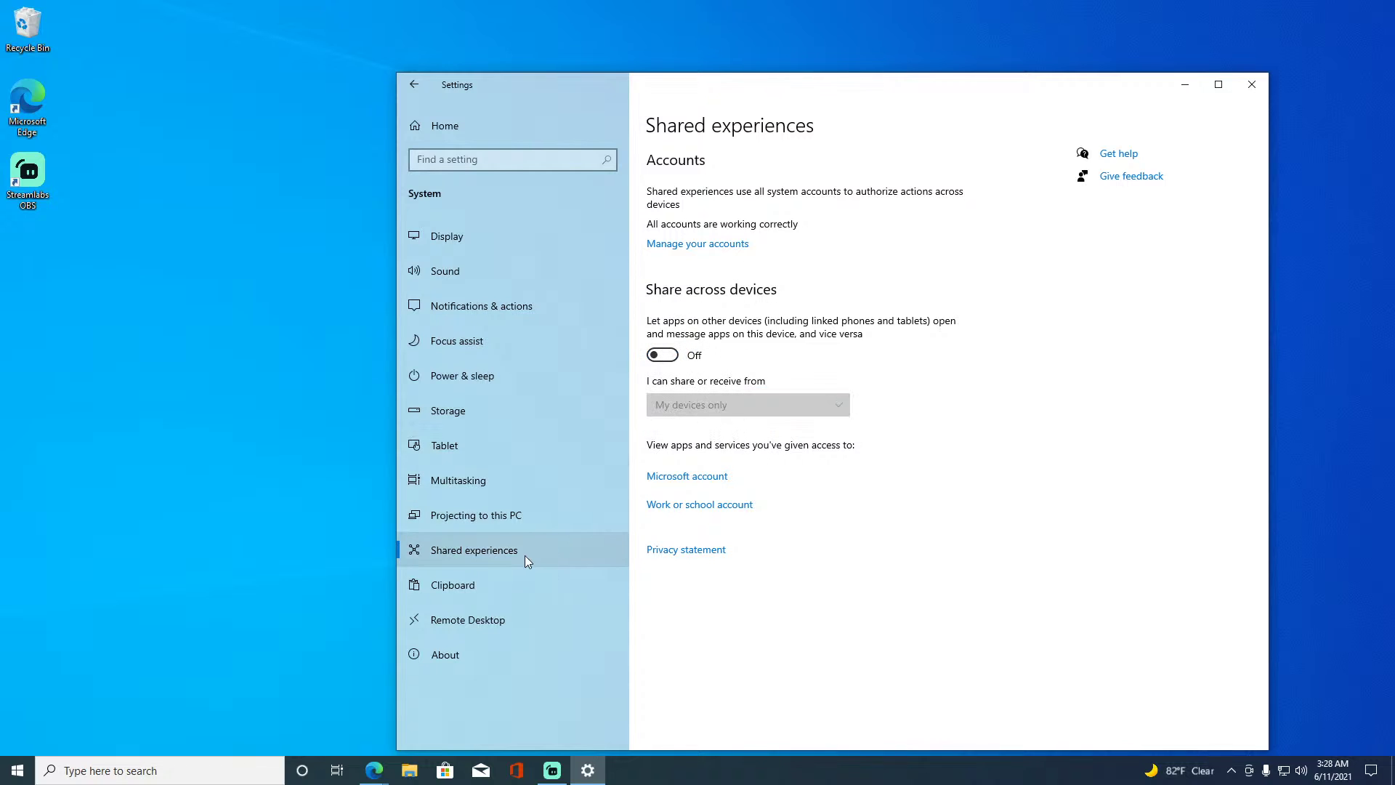
Review the Clipboard, Remote Desktop and About pages of the System settings.
click(555, 583)
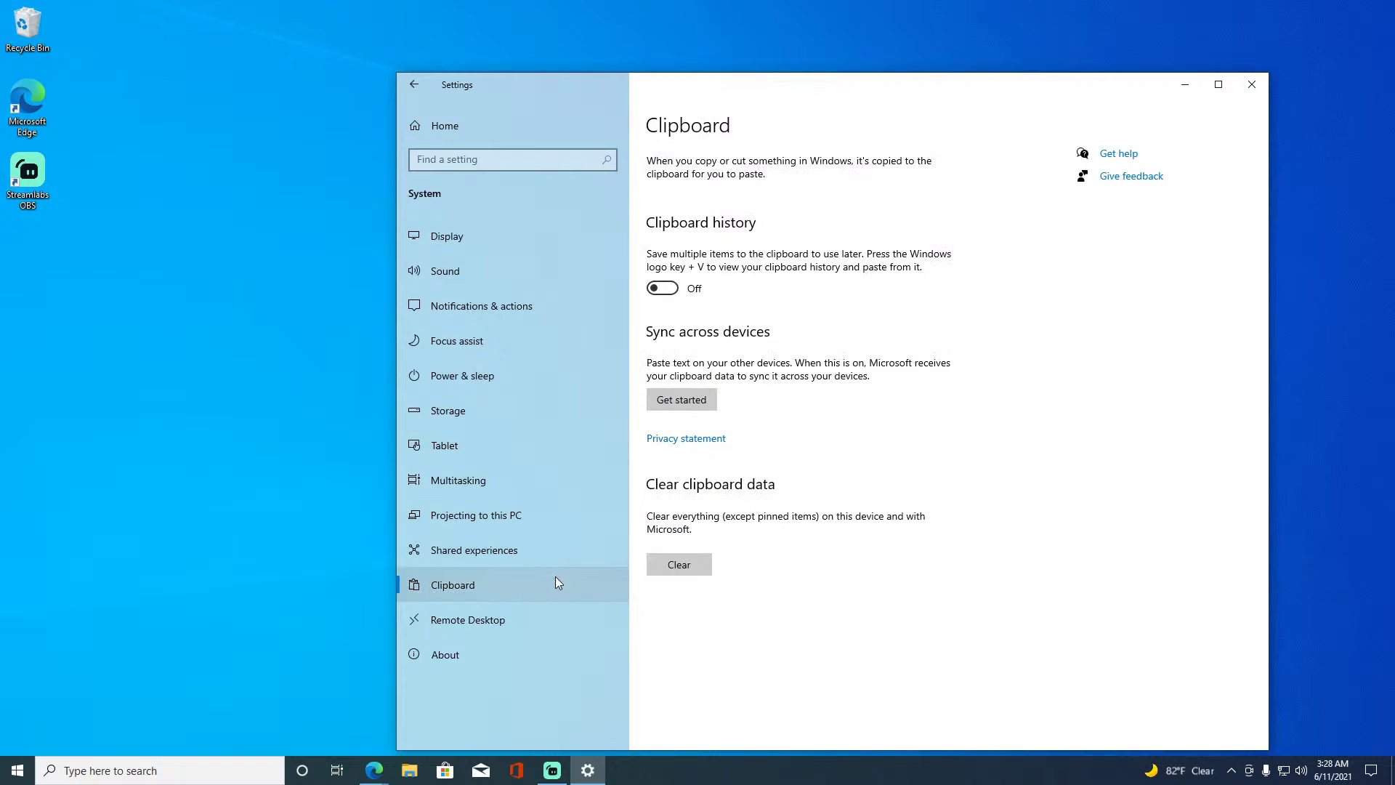
click(538, 619)
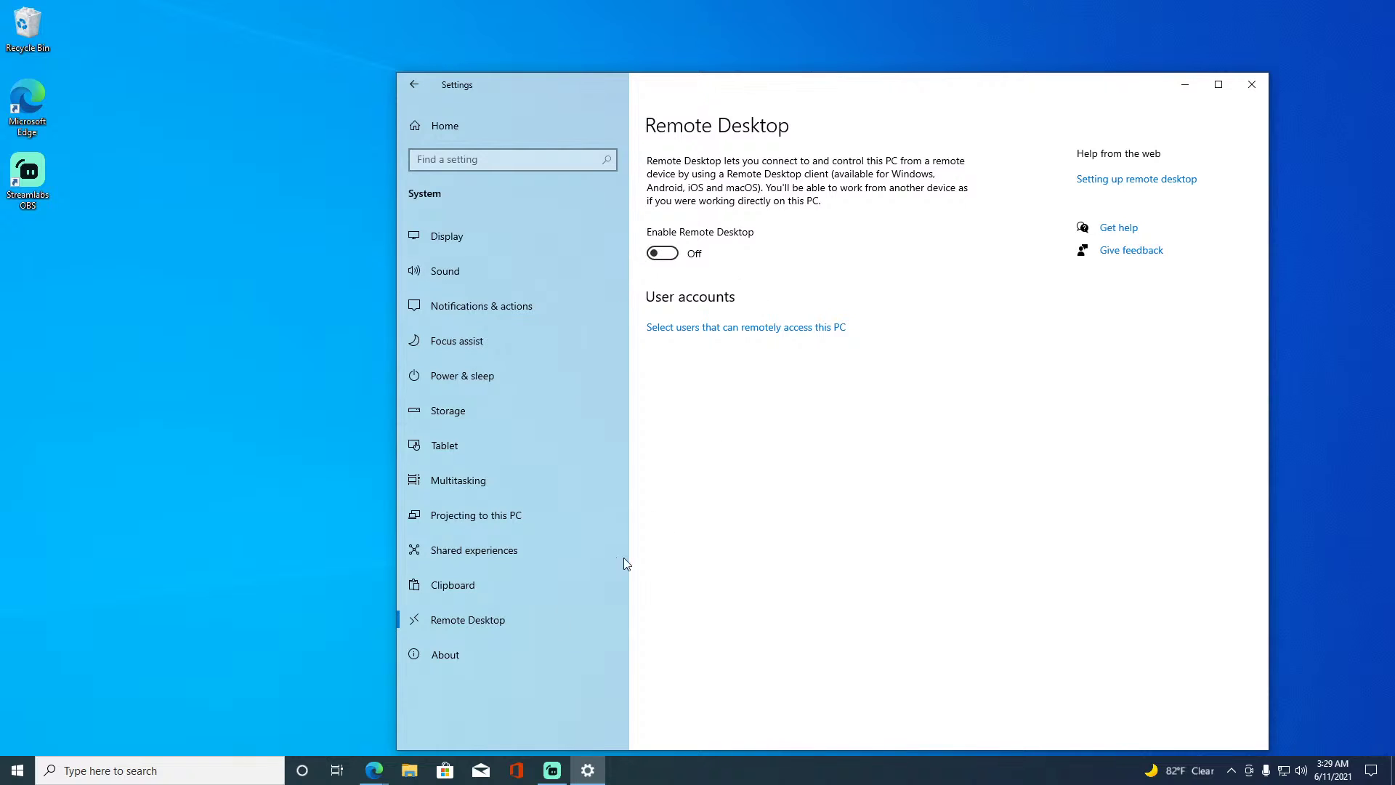
click(422, 653)
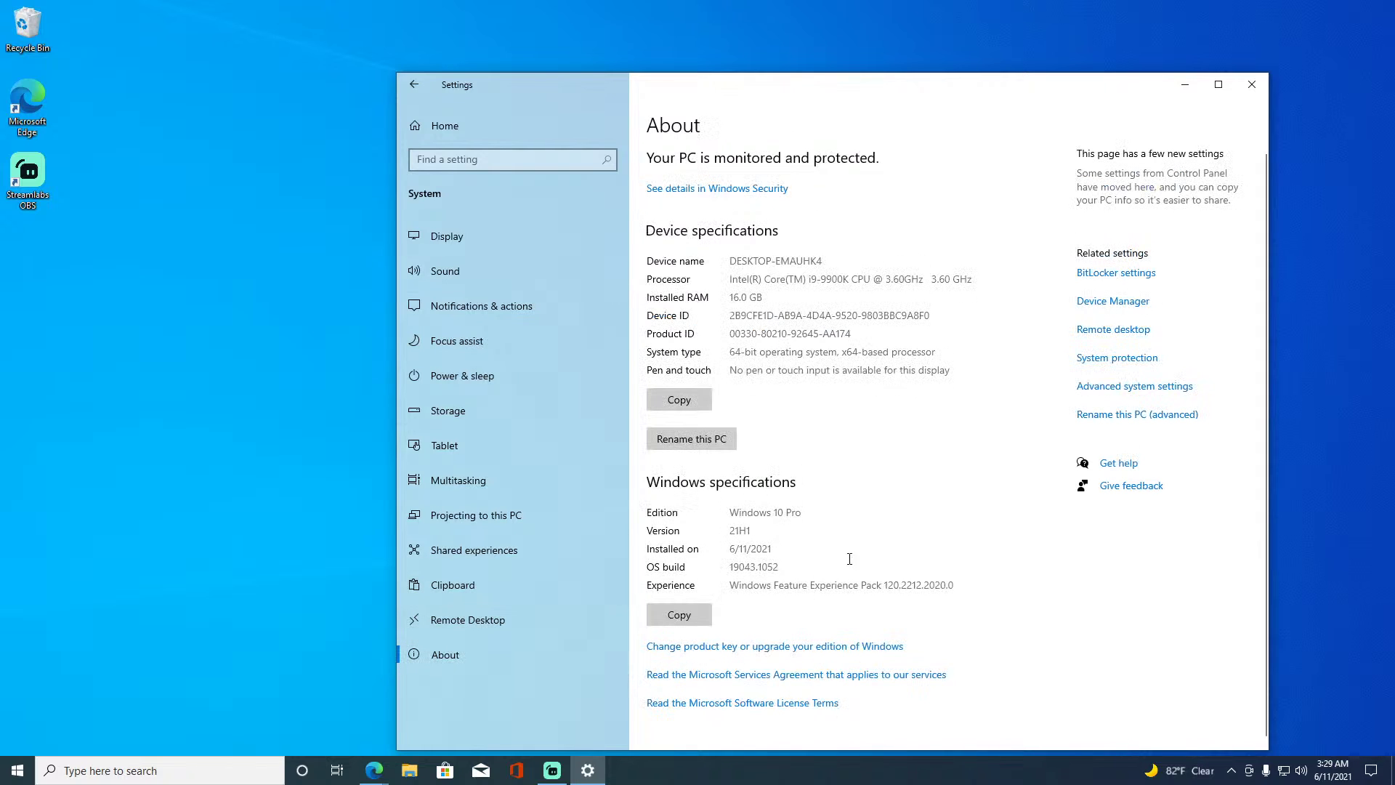
Open the Bluetooth & other devices settings, try to add a Bluetooth device, and close the Add a device dialog.
click(414, 85)
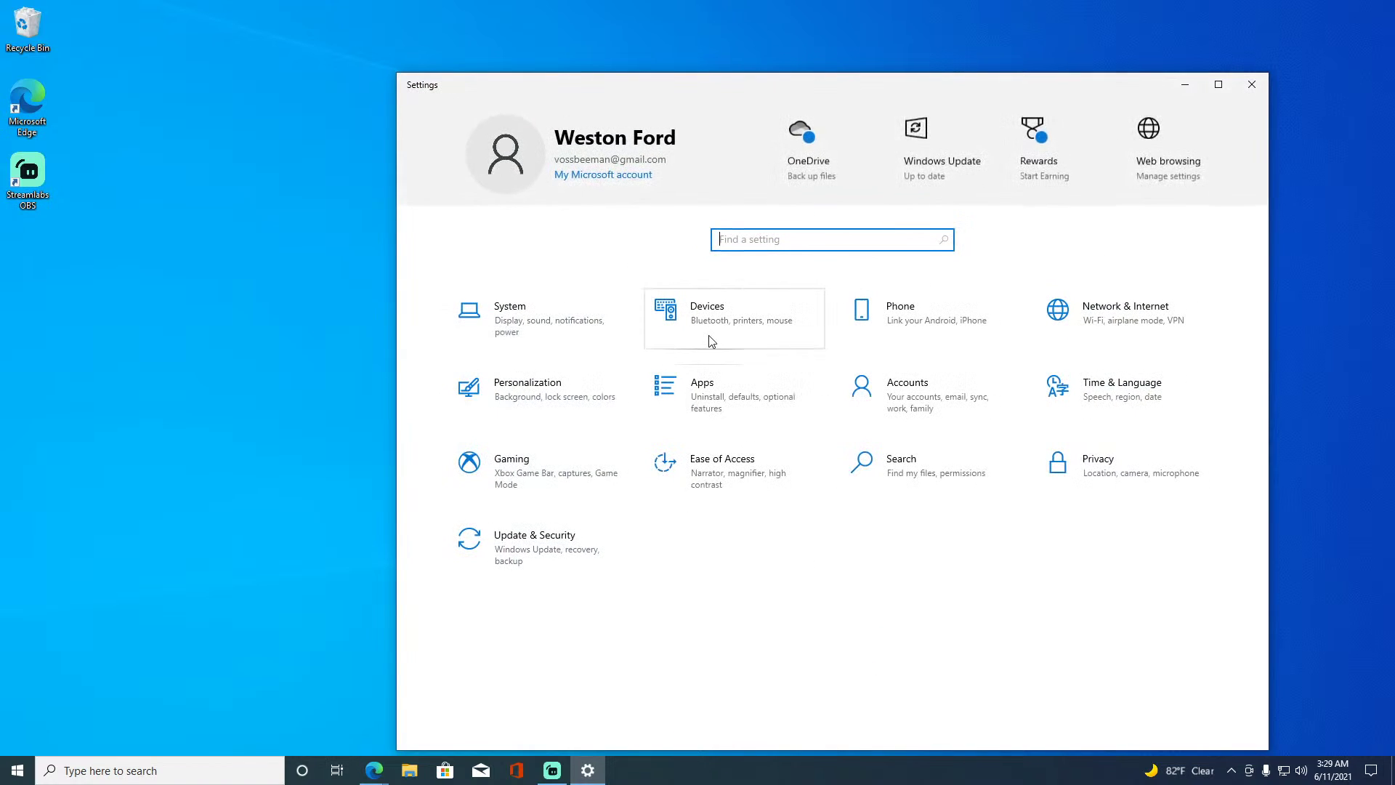
click(712, 342)
click(560, 270)
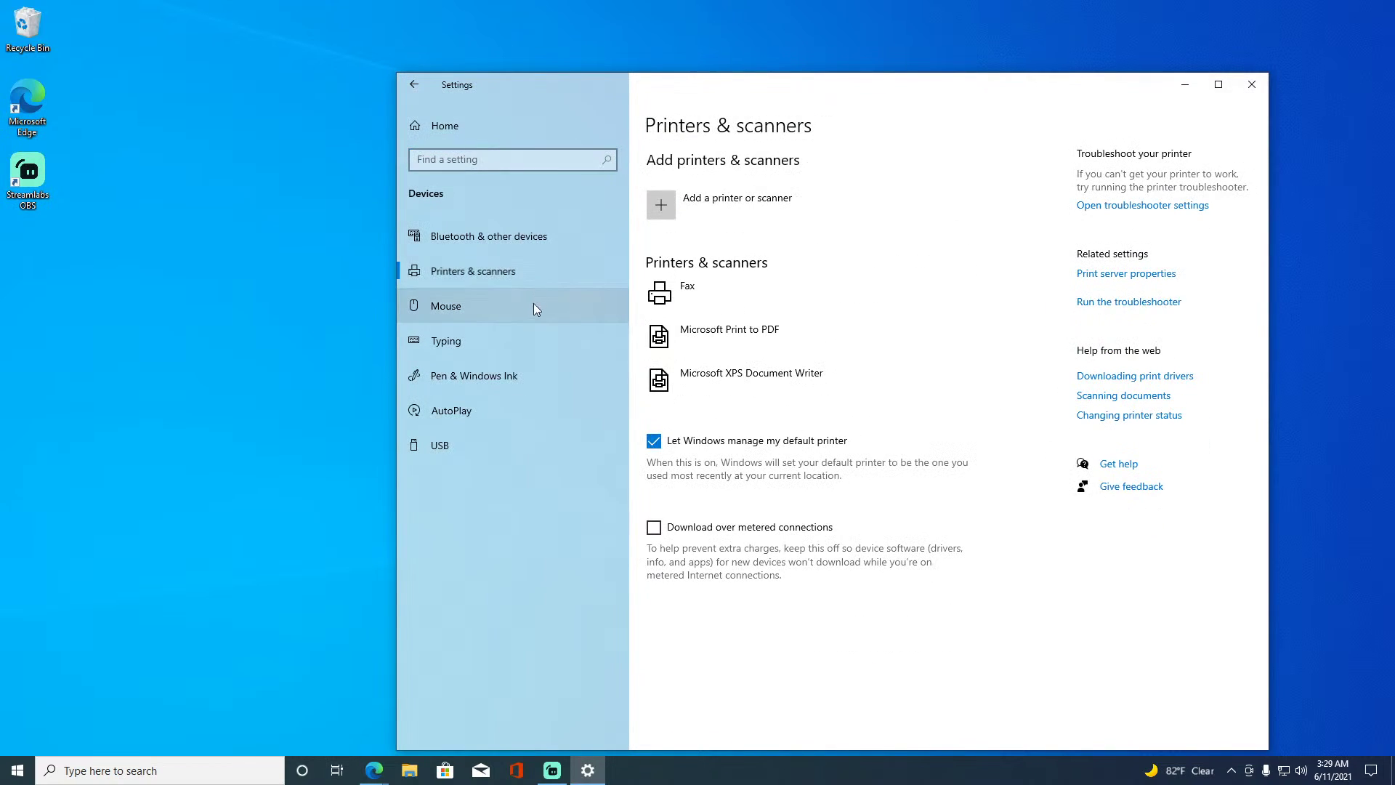
click(517, 236)
click(697, 183)
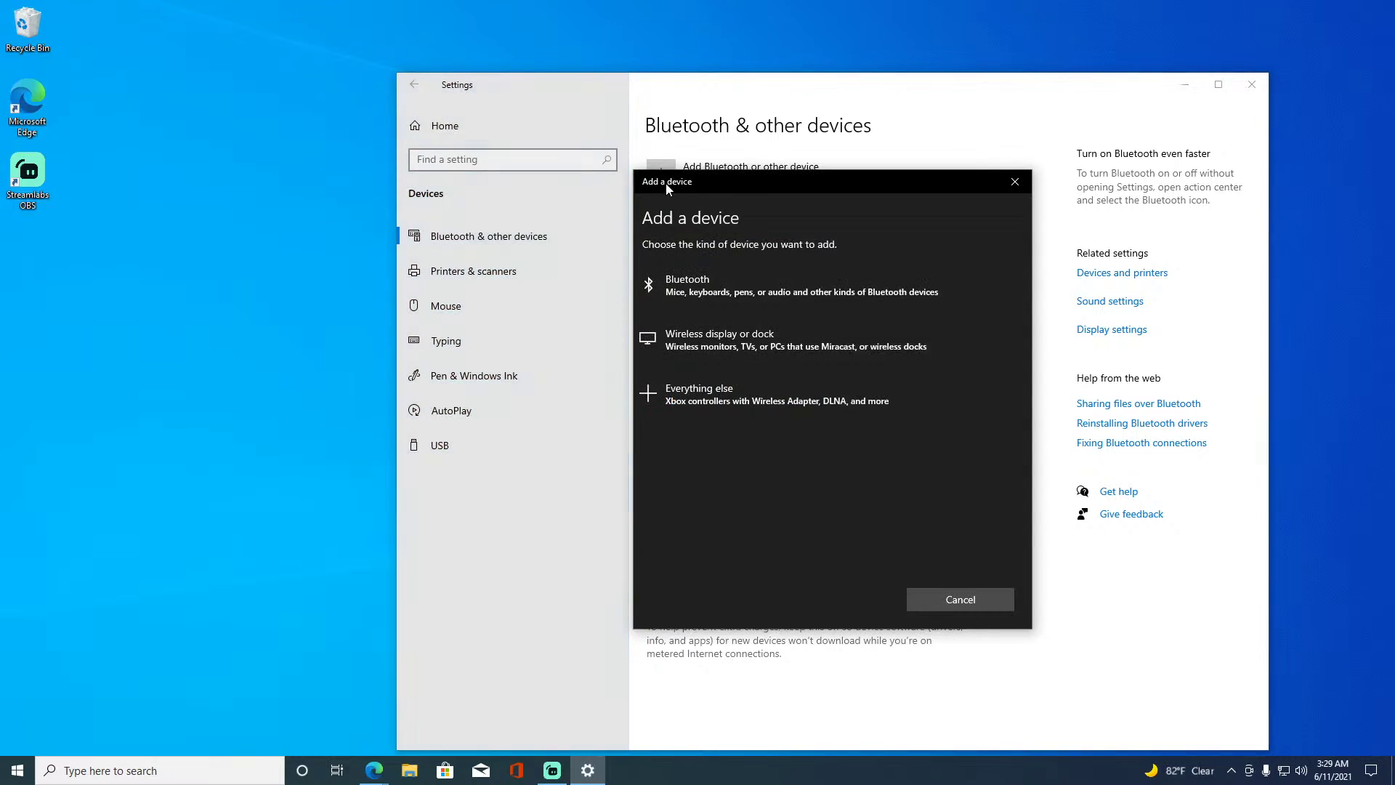
click(944, 288)
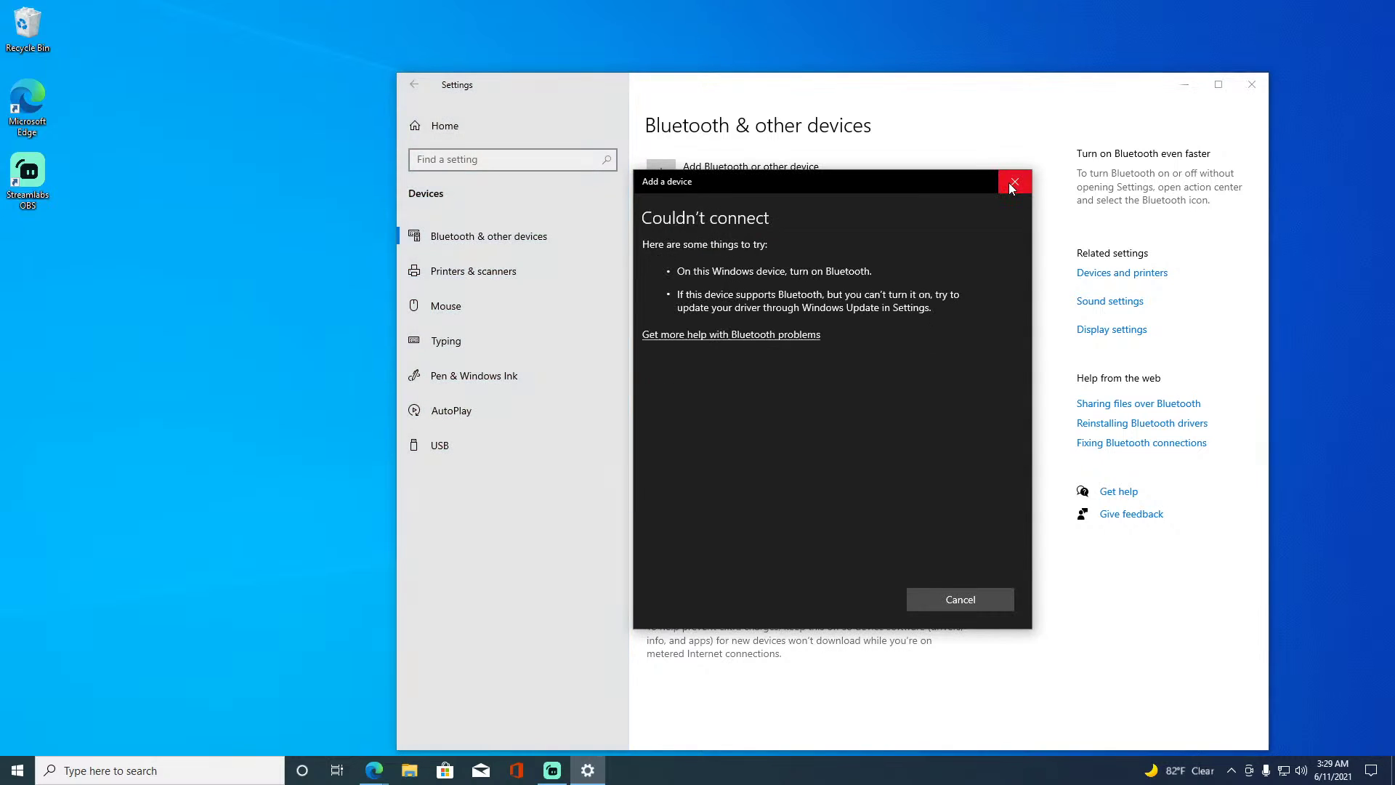
click(1015, 182)
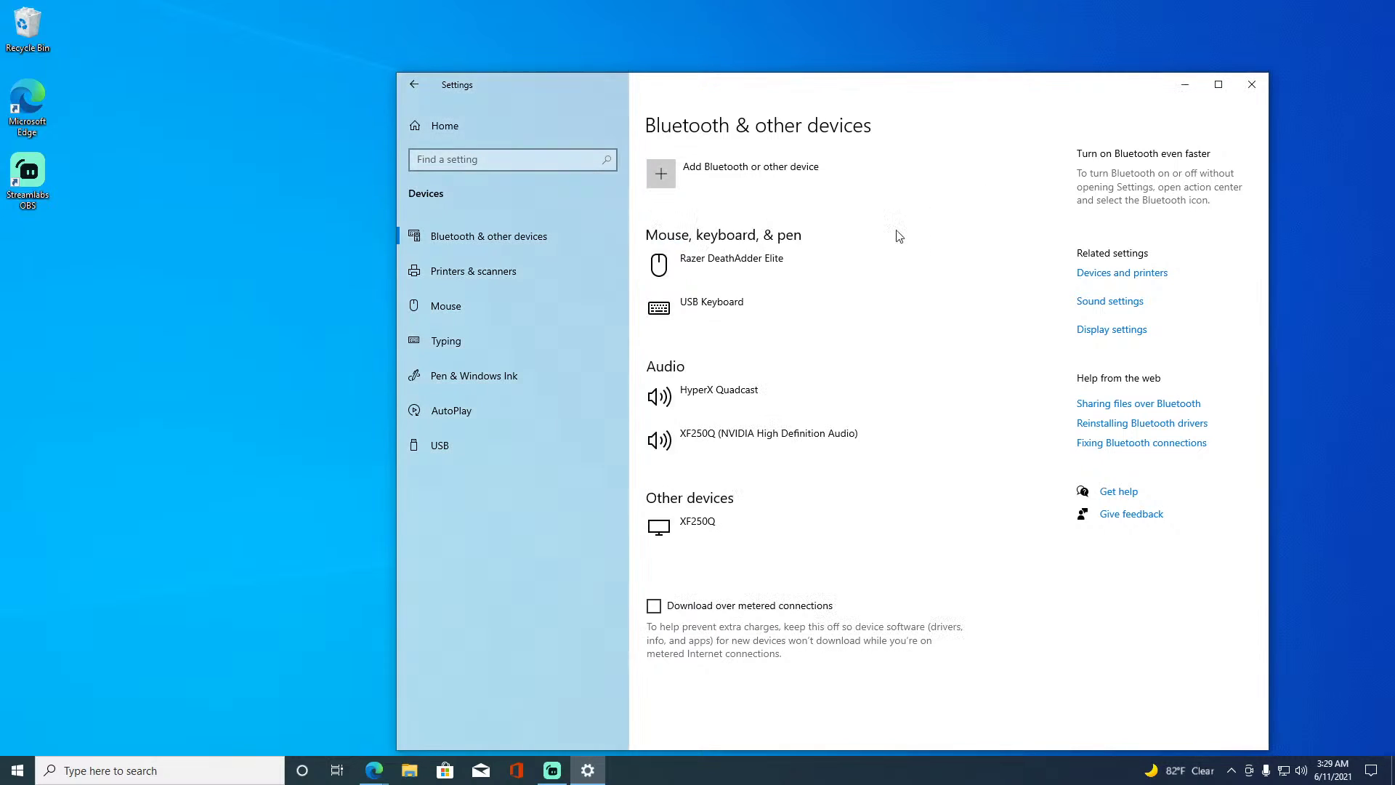
Turn off "Let Windows manage my default printer" and remove the Fax device from Printers & scanners.
click(551, 271)
click(676, 442)
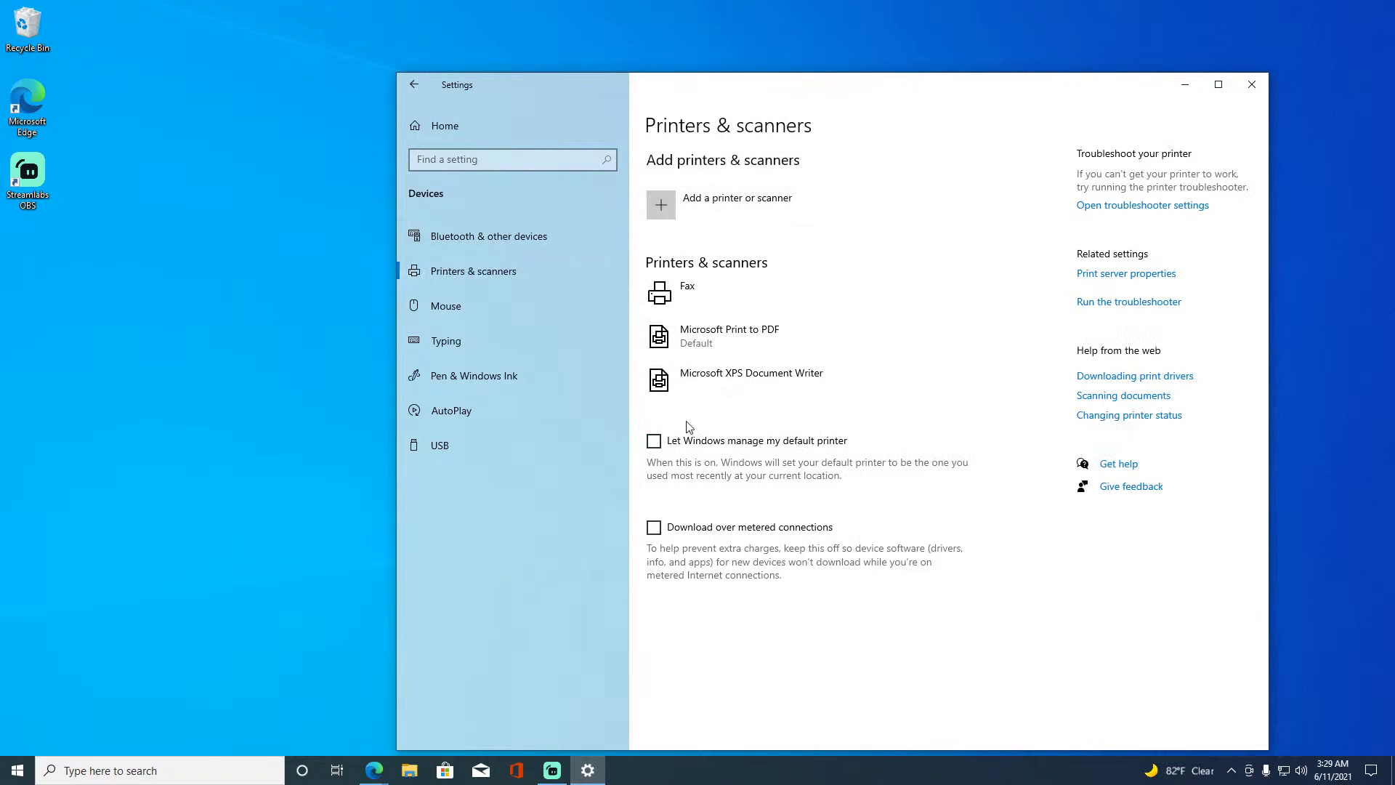
click(722, 211)
click(704, 317)
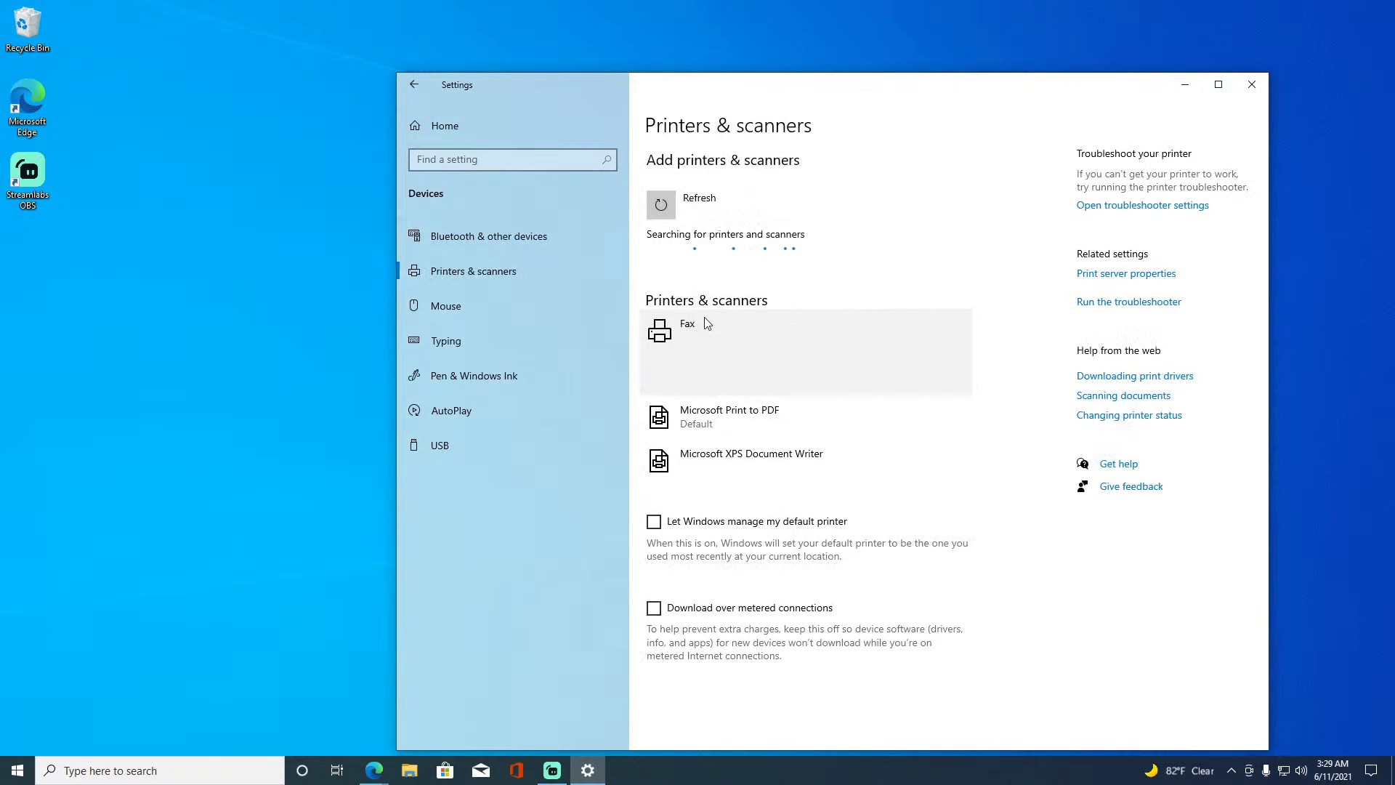
click(901, 424)
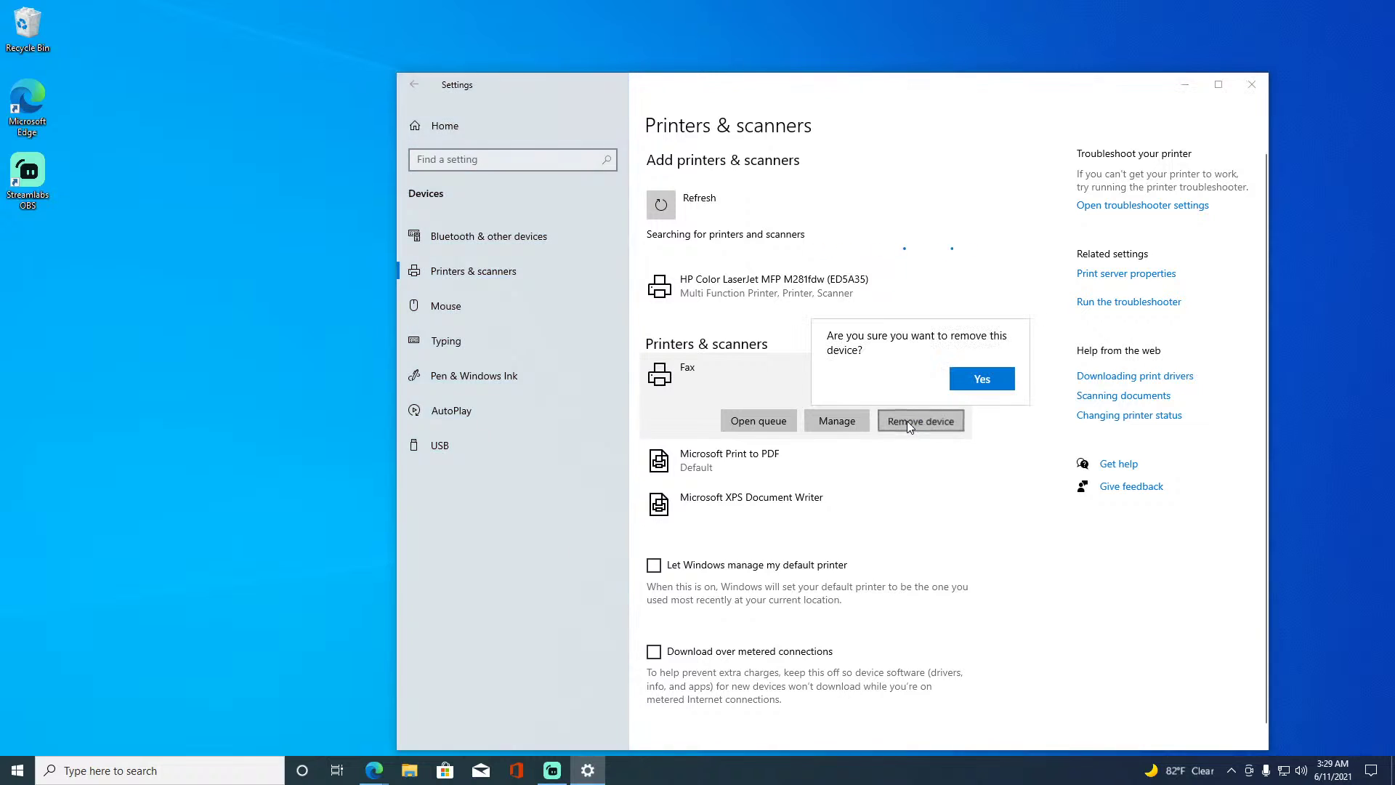
click(982, 379)
Remove the Microsoft Print to PDF and Microsoft XPS Document Writer devices from Printers & scanners.
click(828, 308)
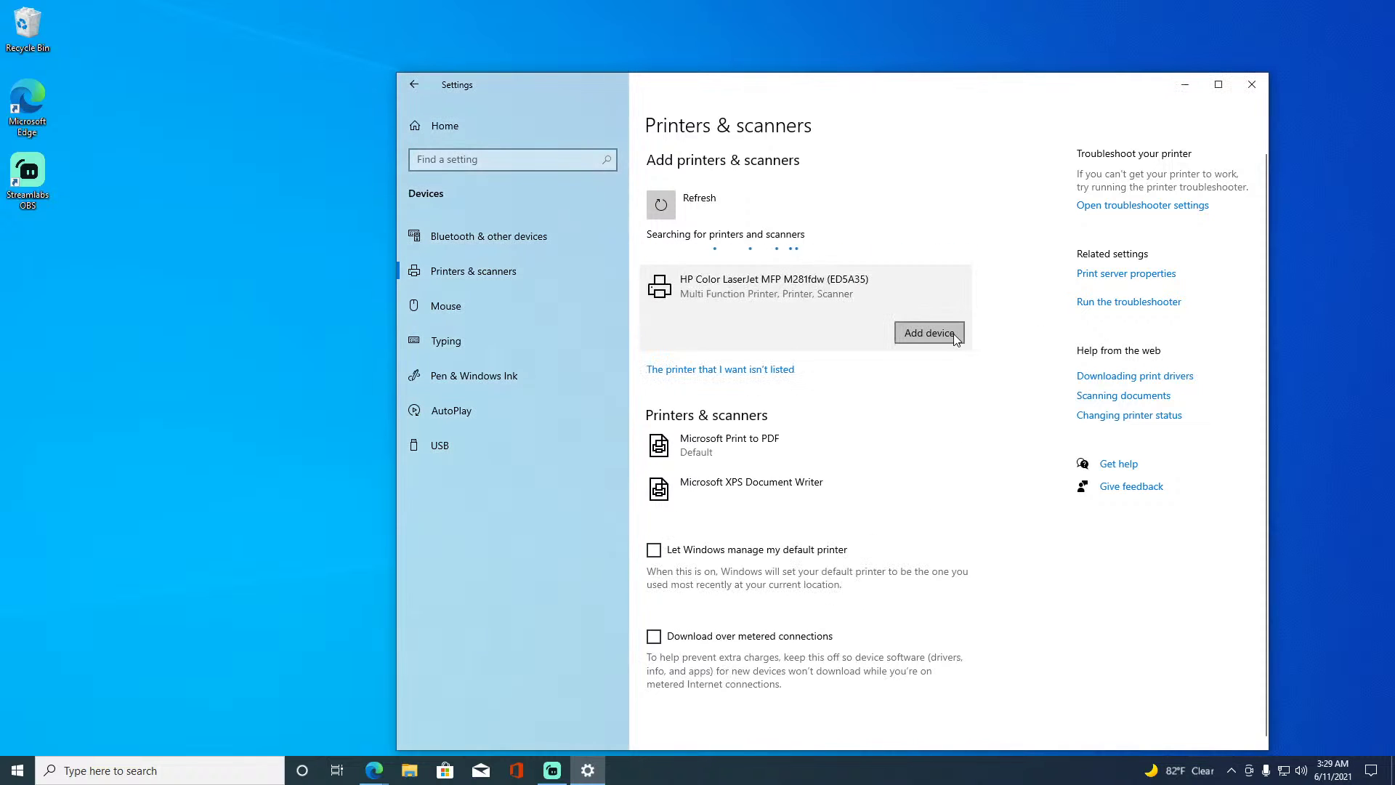
click(847, 436)
click(937, 492)
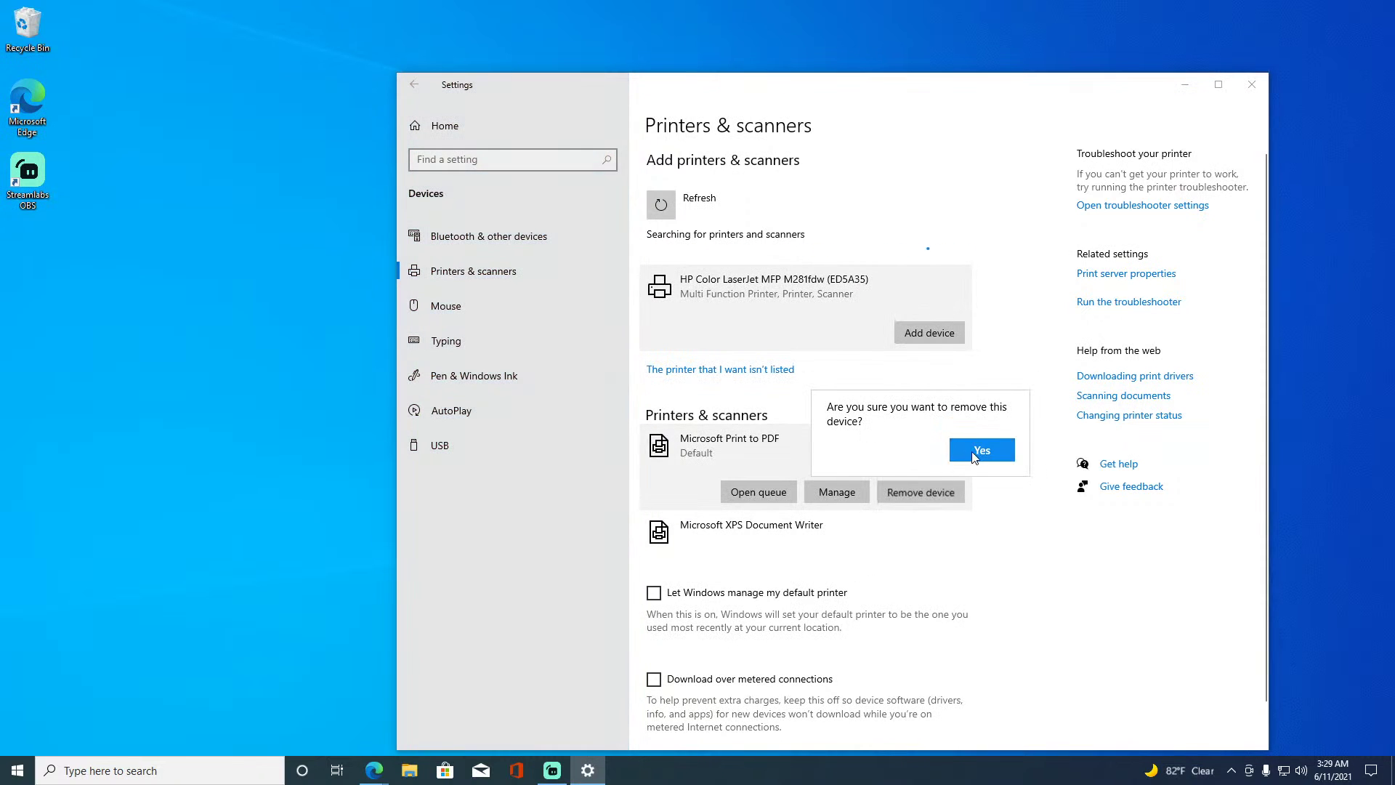
click(982, 452)
click(904, 451)
click(936, 493)
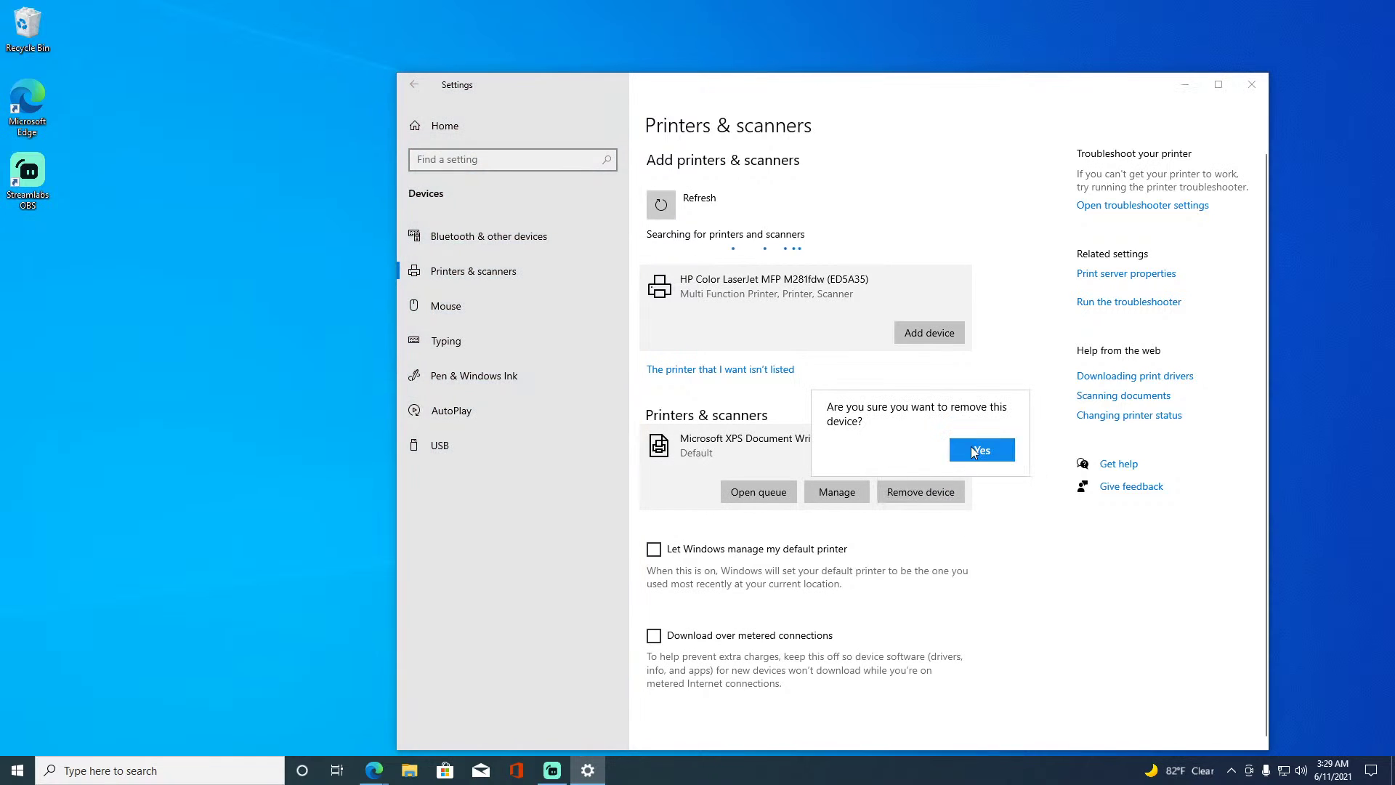
click(971, 447)
Open the Mouse settings, check the live stream's chat in YouTube Studio in Edge, and minimize the browser.
click(529, 305)
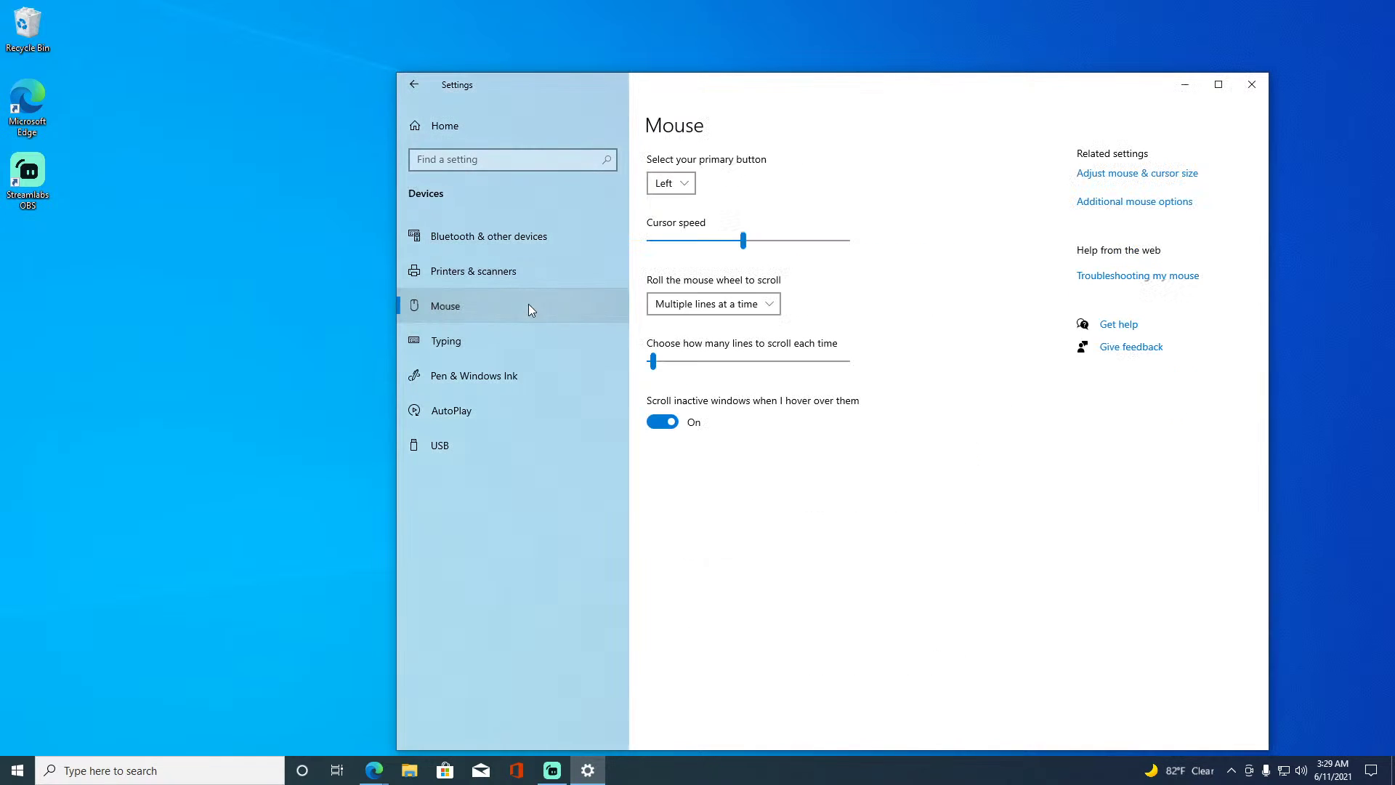
click(547, 775)
click(544, 778)
mouse_move(374, 772)
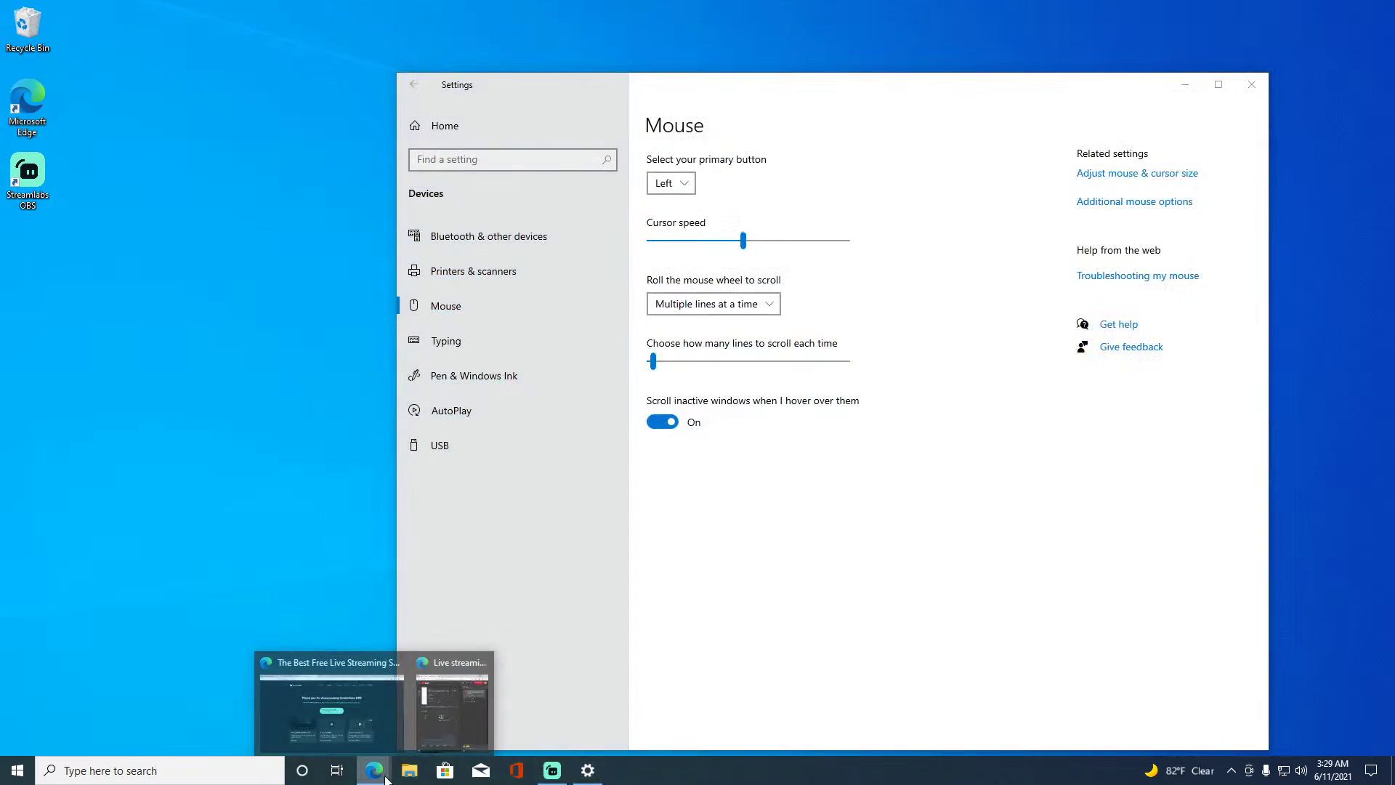
click(420, 721)
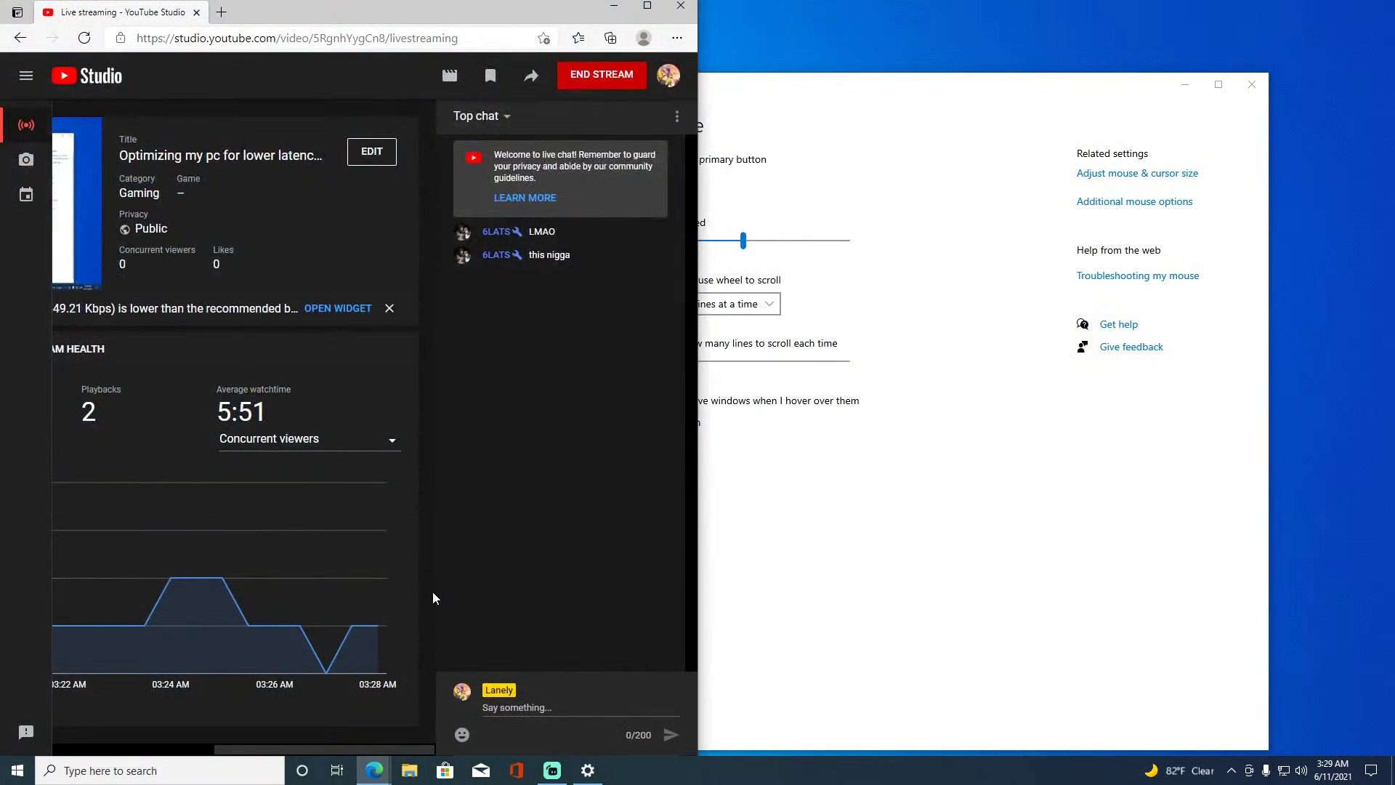
click(615, 7)
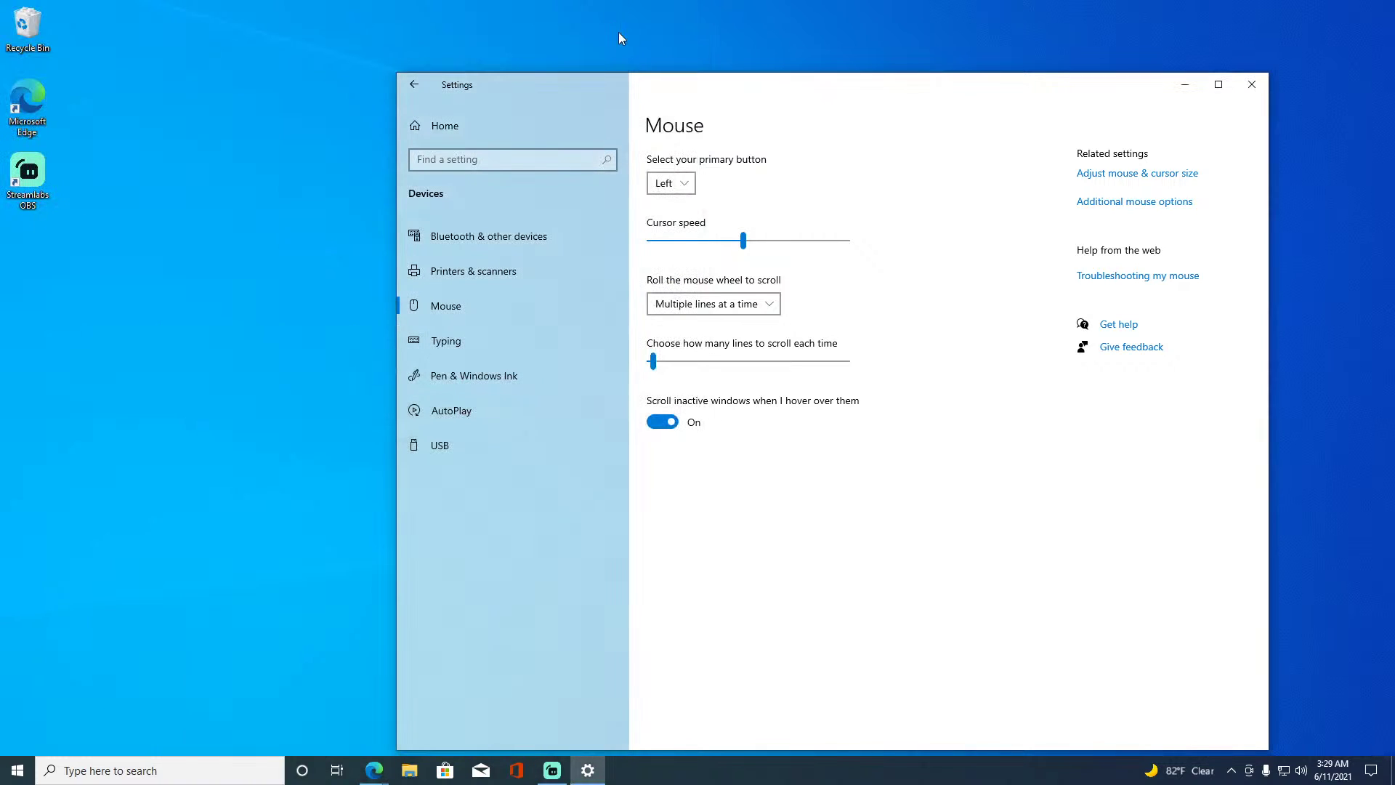
Turn off "Scroll inactive windows when I hover over them" and check the primary button and wheel scroll options.
click(671, 419)
click(670, 183)
click(670, 182)
click(705, 306)
click(707, 306)
Turn off autocorrect, misspelled-word highlighting, software keyboard text suggestions, added spaces after suggestions and double-tap periods in the Typing settings.
click(572, 340)
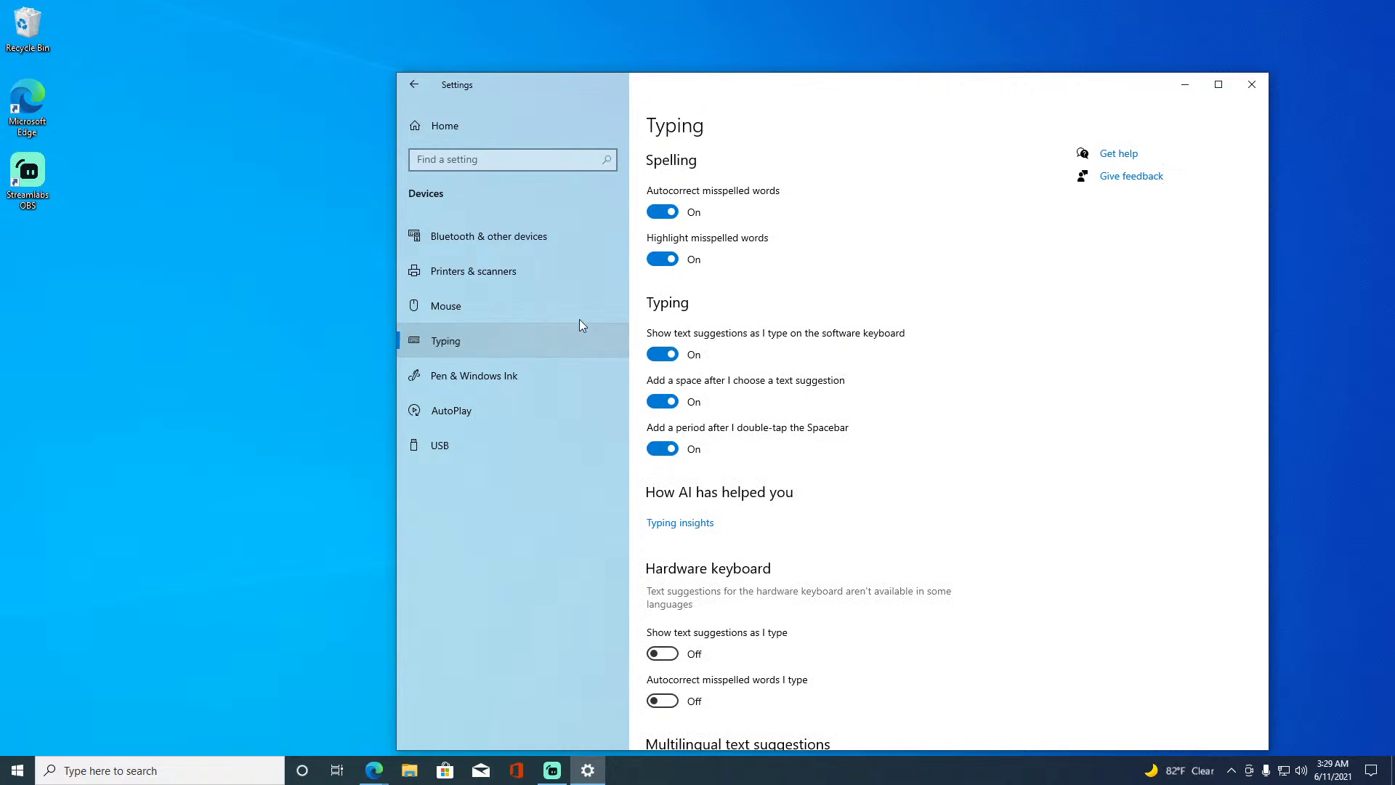
click(662, 211)
click(662, 261)
click(663, 354)
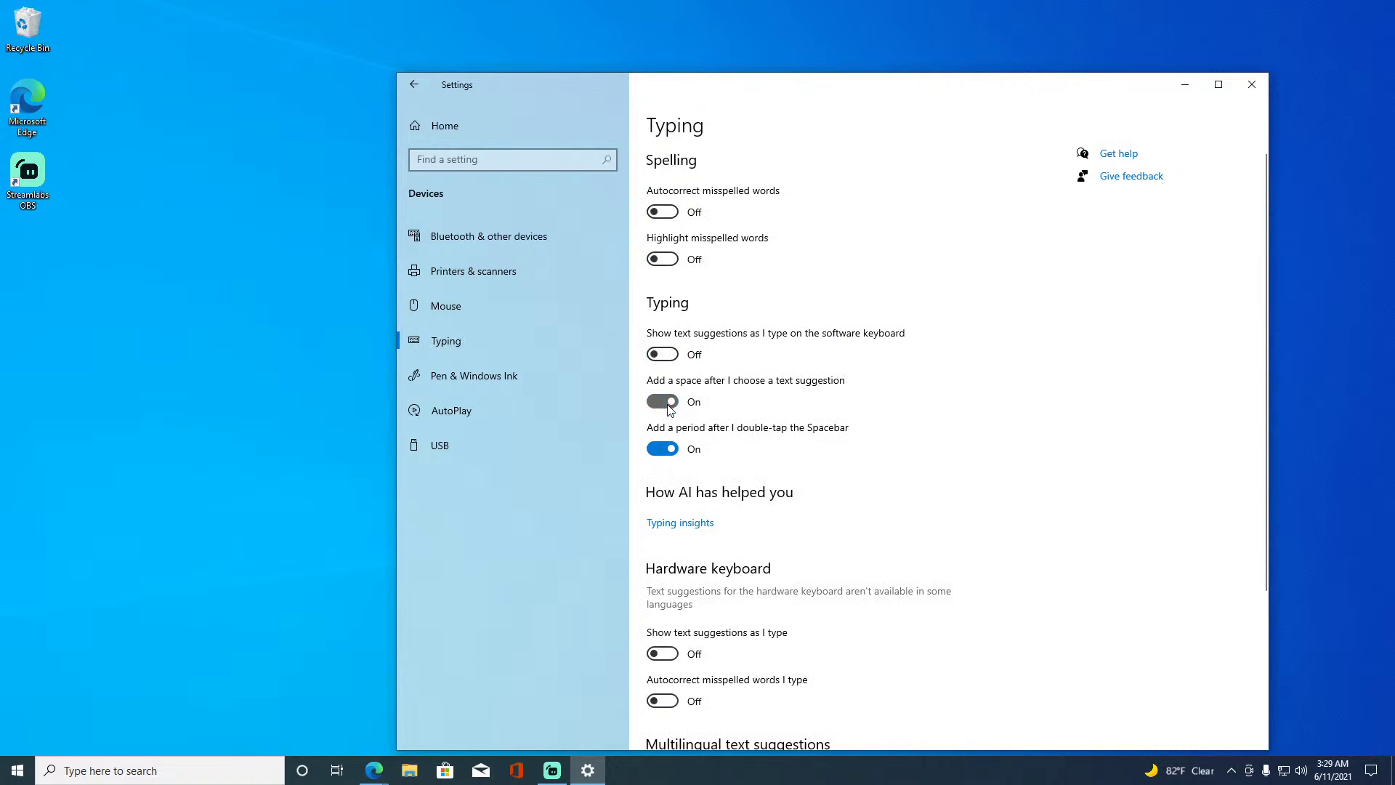
click(662, 401)
click(662, 448)
Turn off Typing insights and return to the Typing settings.
scroll(642, 396, down, 3)
scroll(746, 535, up, 3)
click(707, 521)
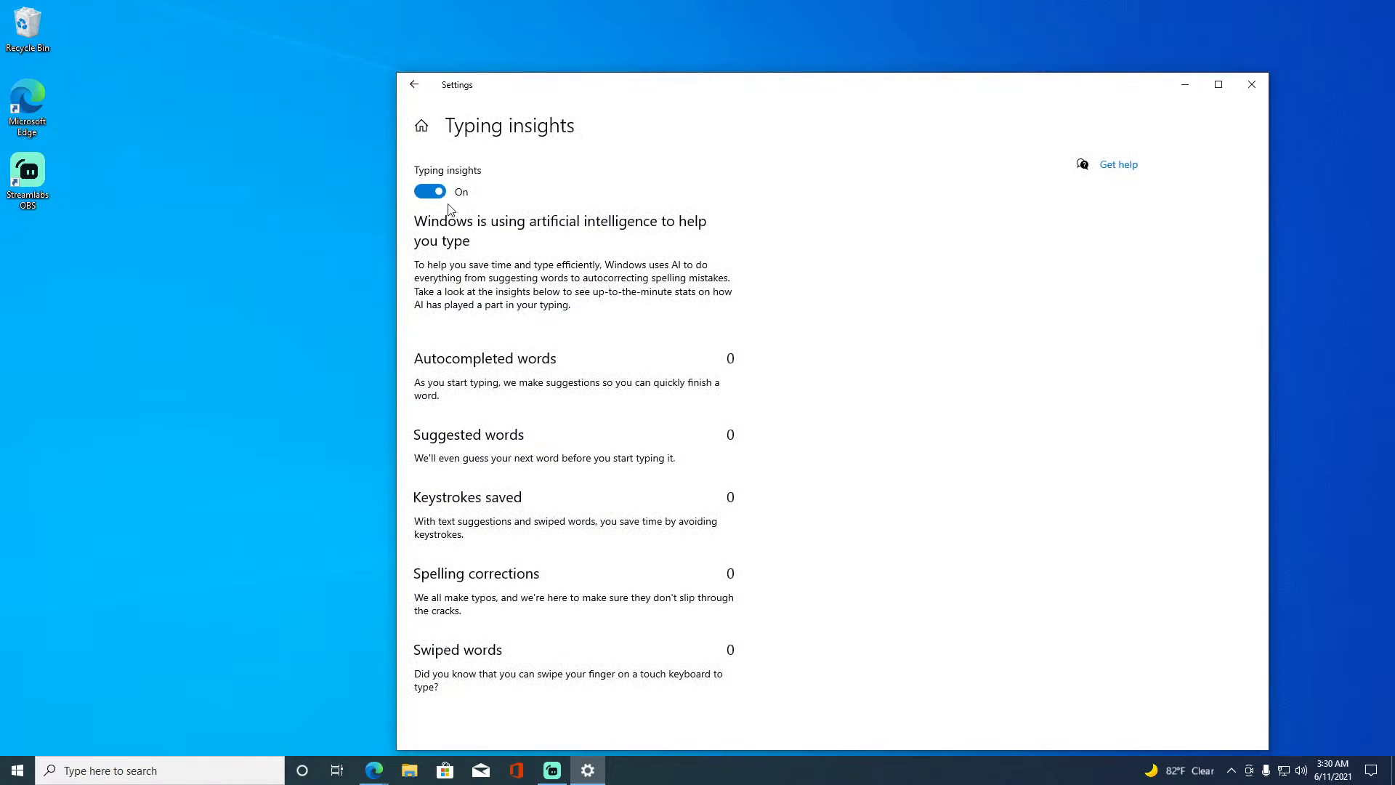
click(432, 192)
click(414, 84)
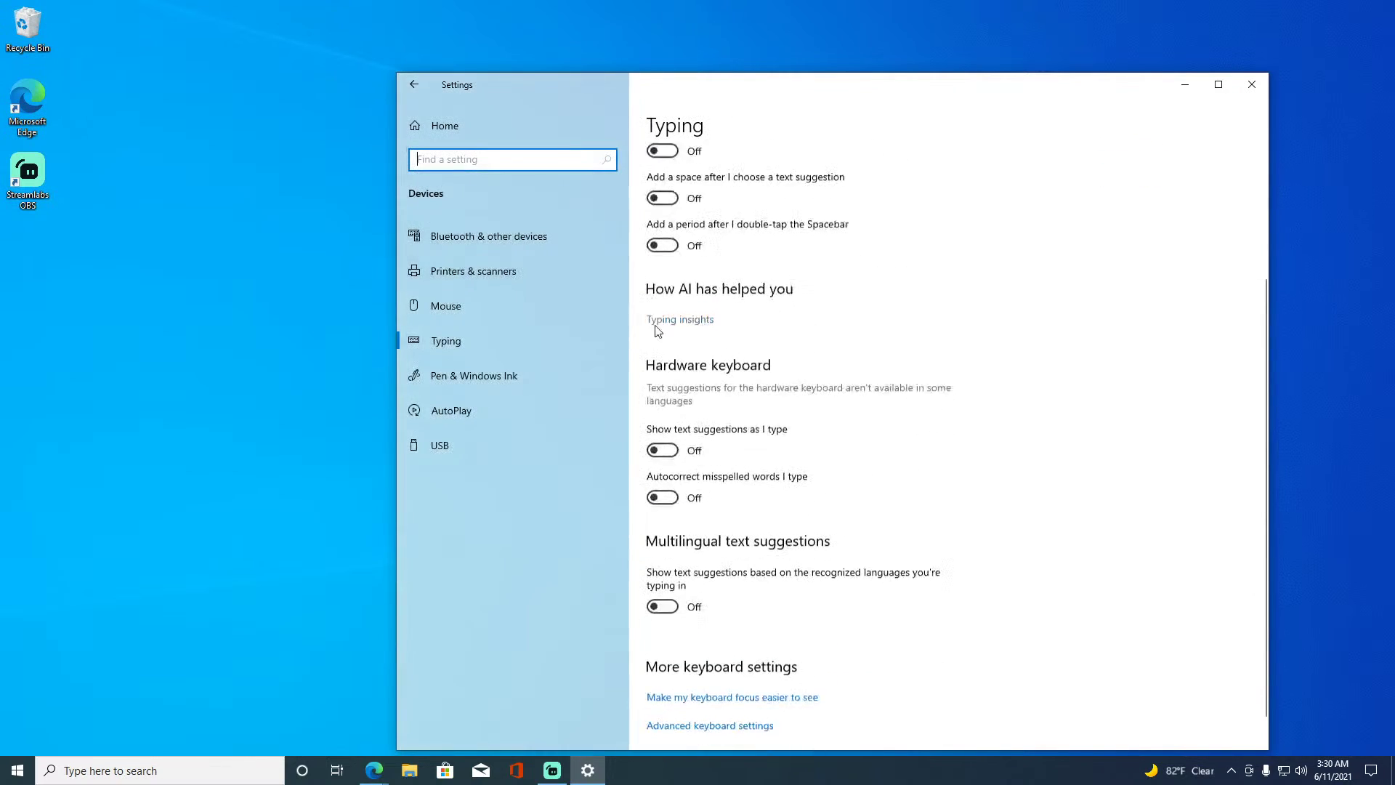
Check the Advanced keyboard settings and the Ease of Access Mouse pointer page, and return to Typing.
click(696, 701)
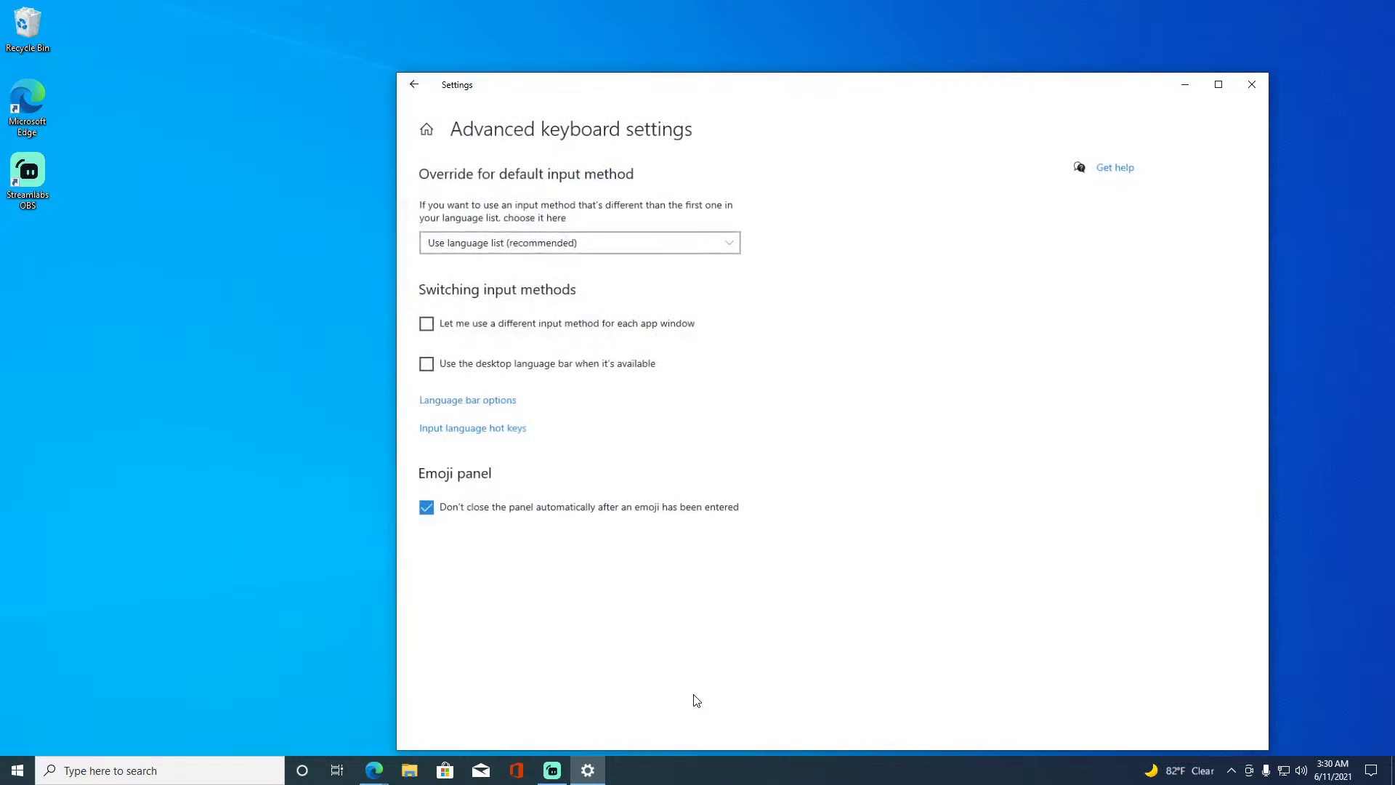
click(414, 84)
scroll(799, 633, down, 5)
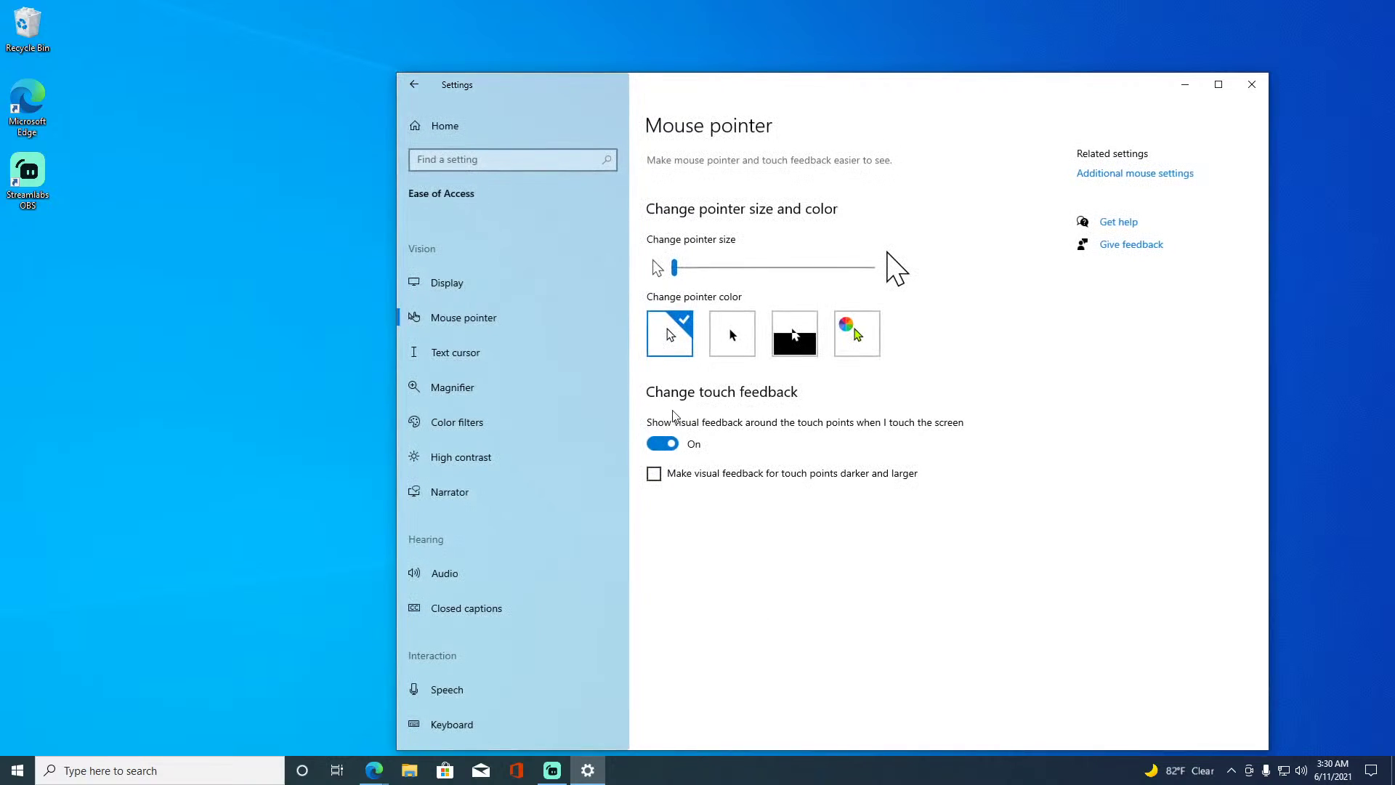
click(415, 85)
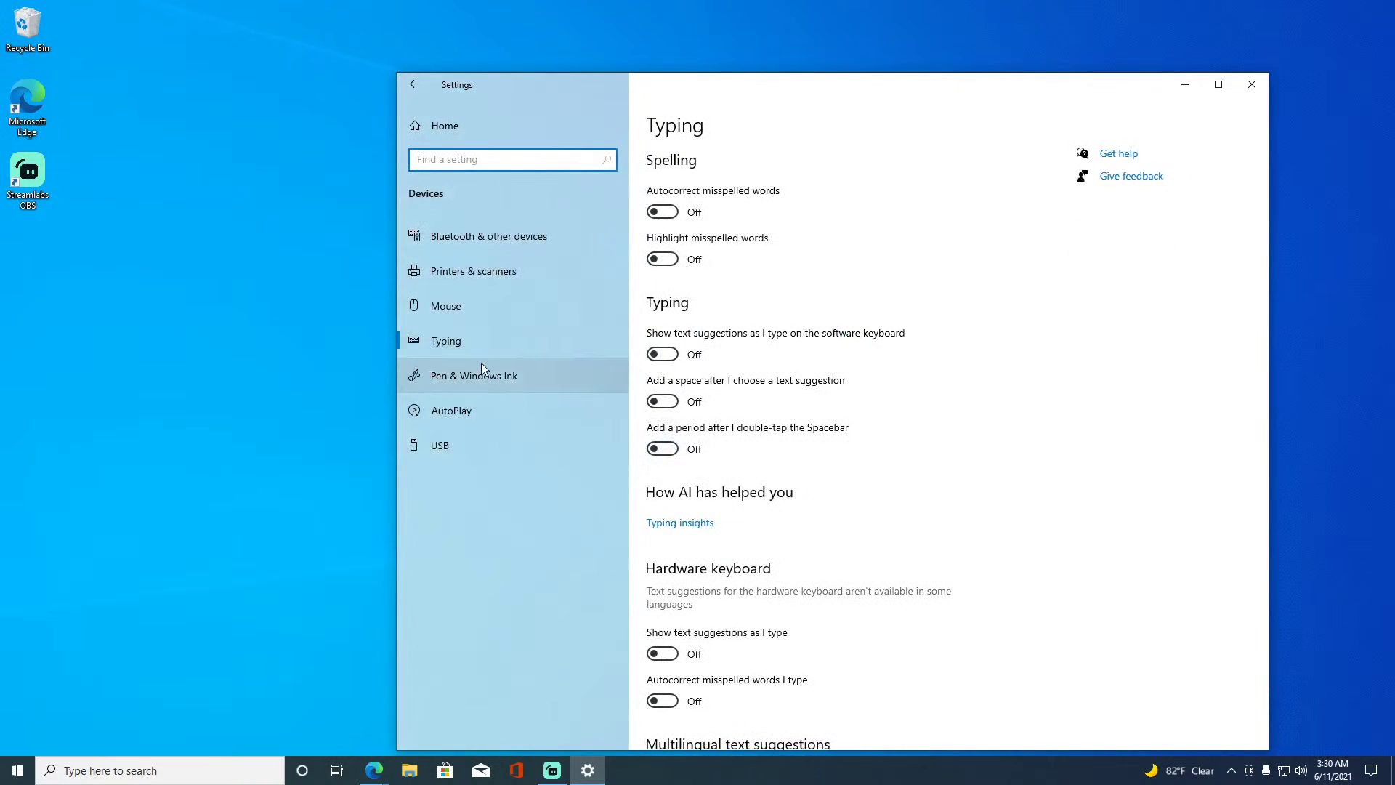
Switch the handwriting font on the Pen & Windows Ink page to Ink Free and back to Segoe UI.
click(487, 372)
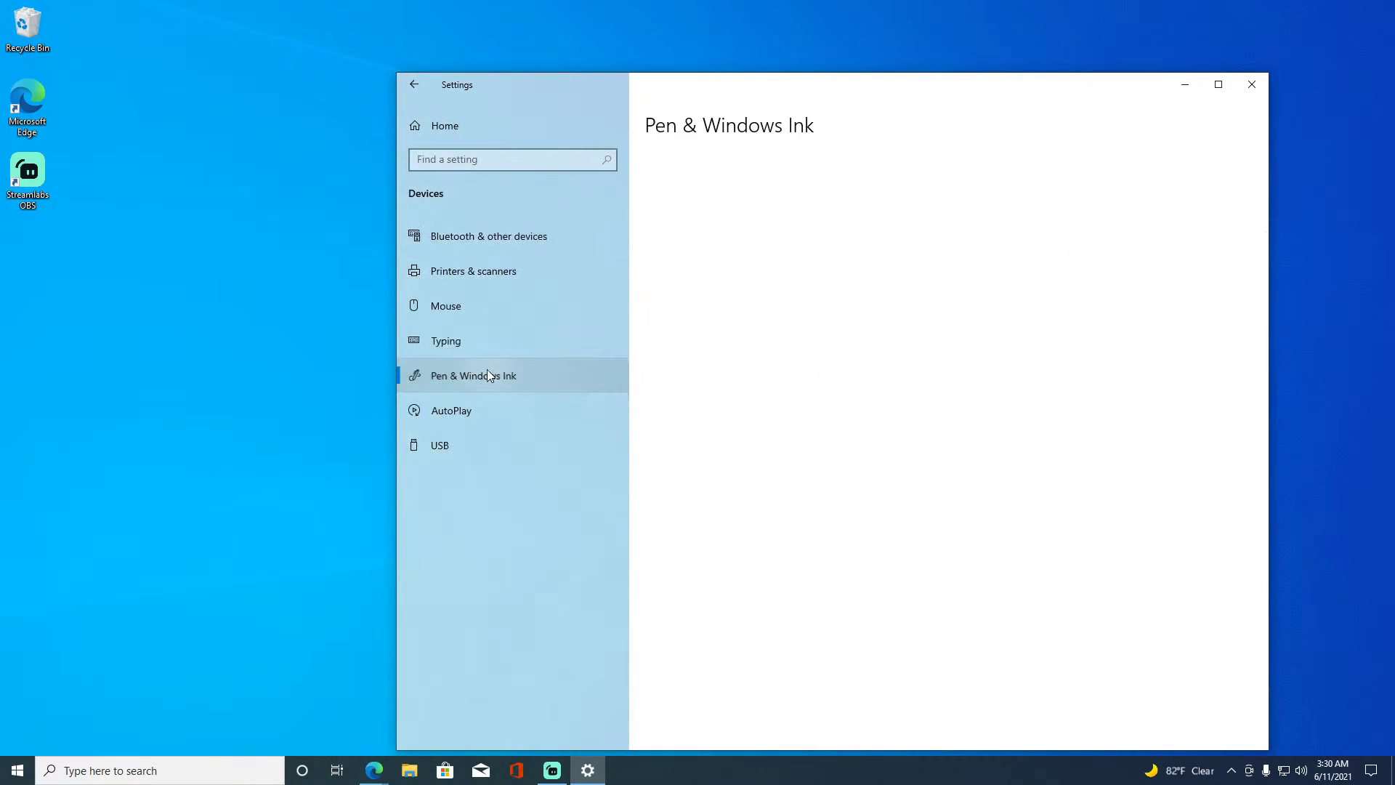
click(696, 215)
click(728, 306)
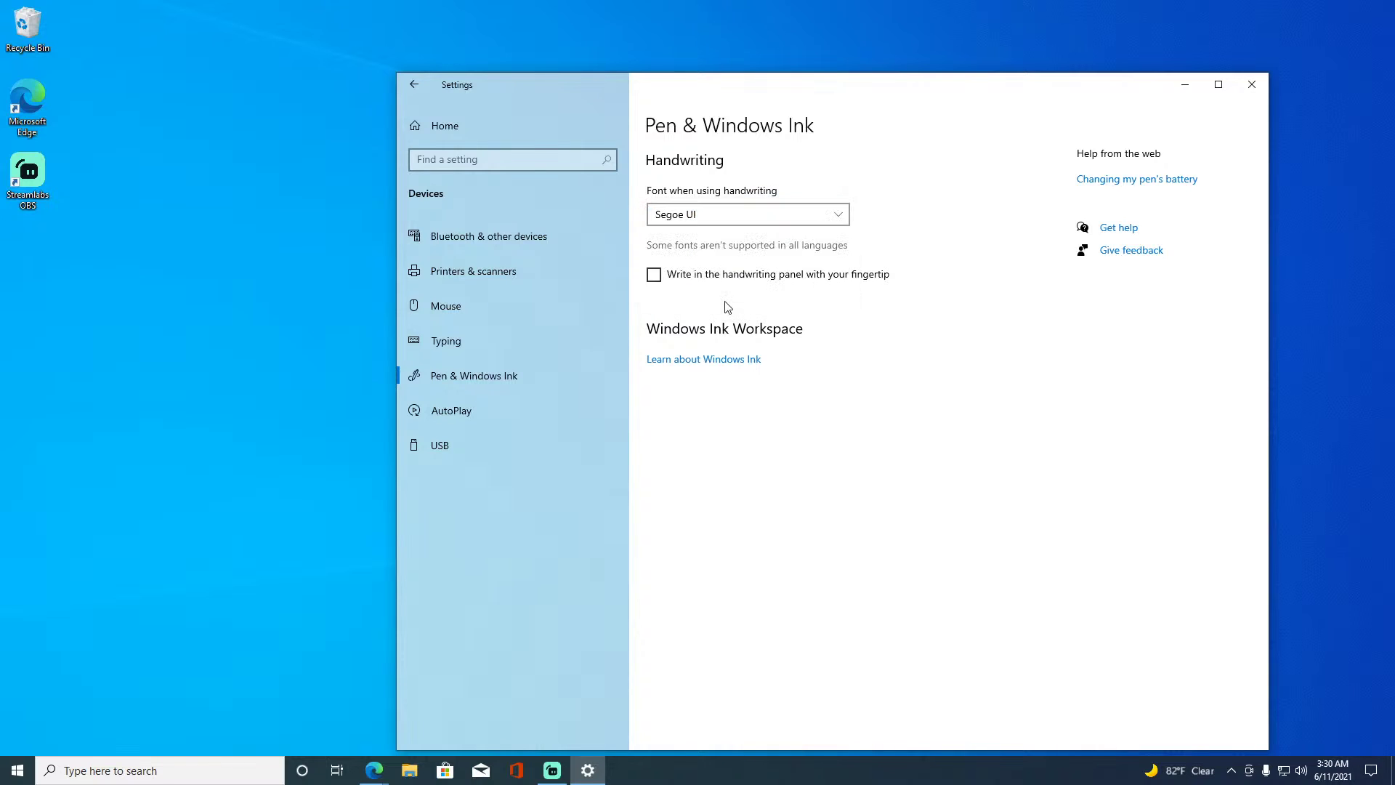
click(673, 212)
click(675, 286)
click(675, 215)
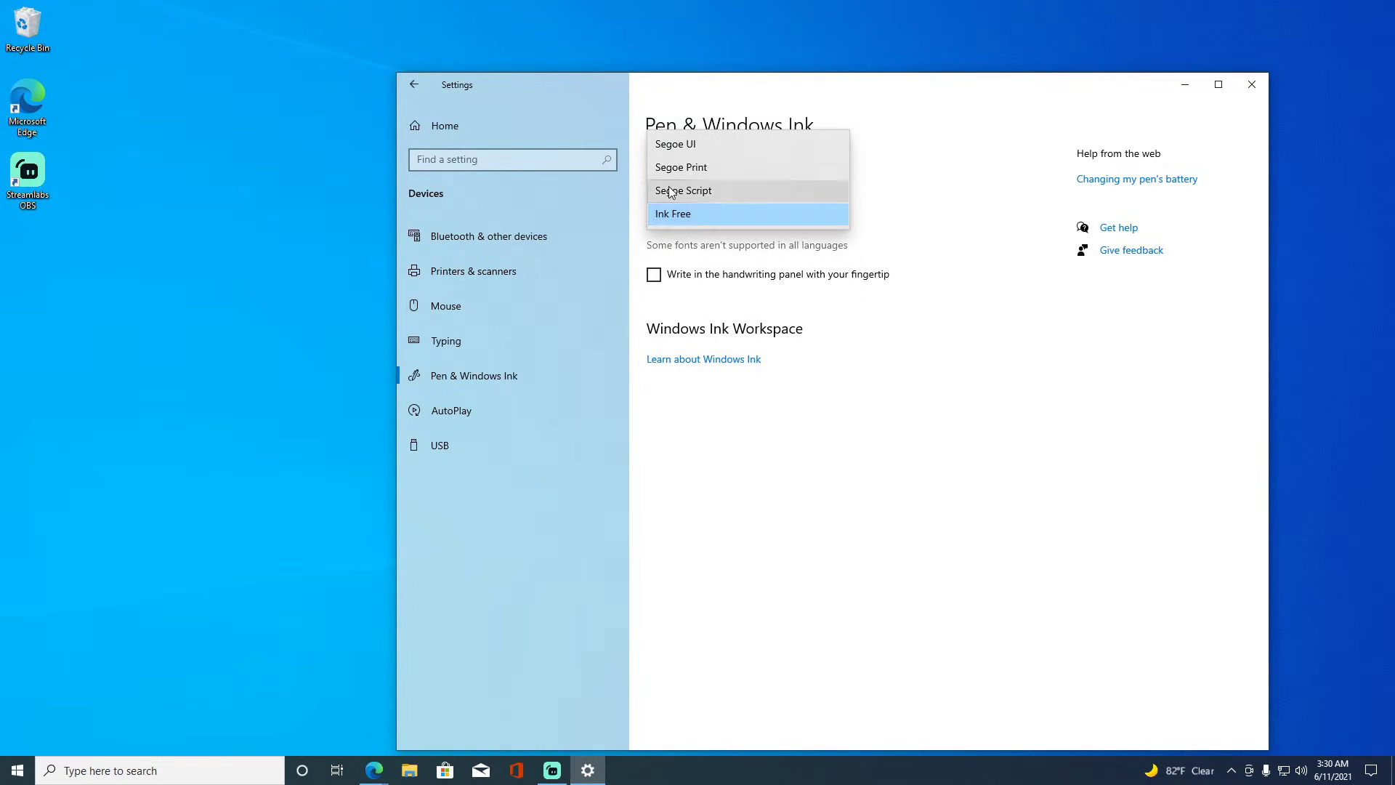
click(665, 145)
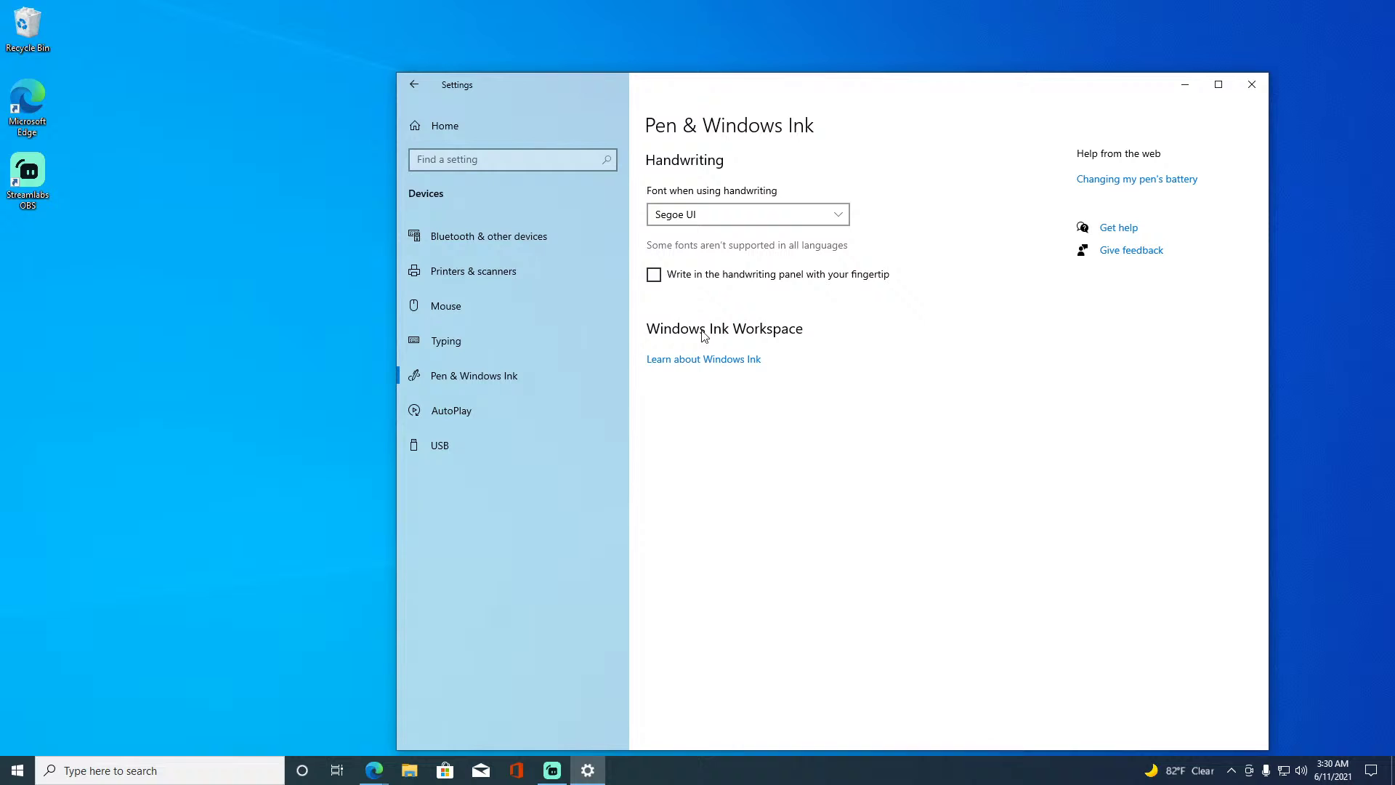
Turn off AutoPlay for all media and devices and set the memory card default to Take no action.
click(536, 440)
click(519, 413)
click(663, 181)
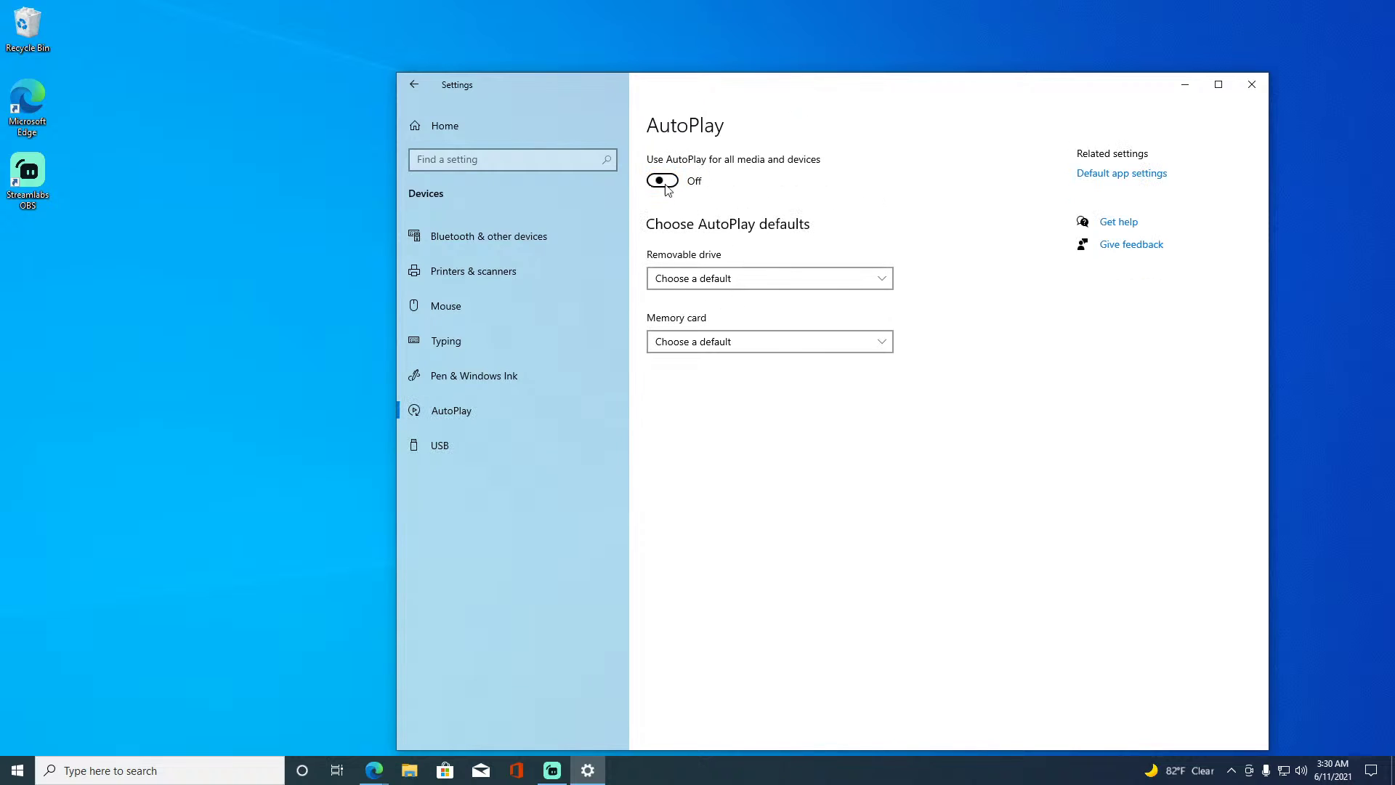
click(714, 283)
click(691, 233)
click(734, 353)
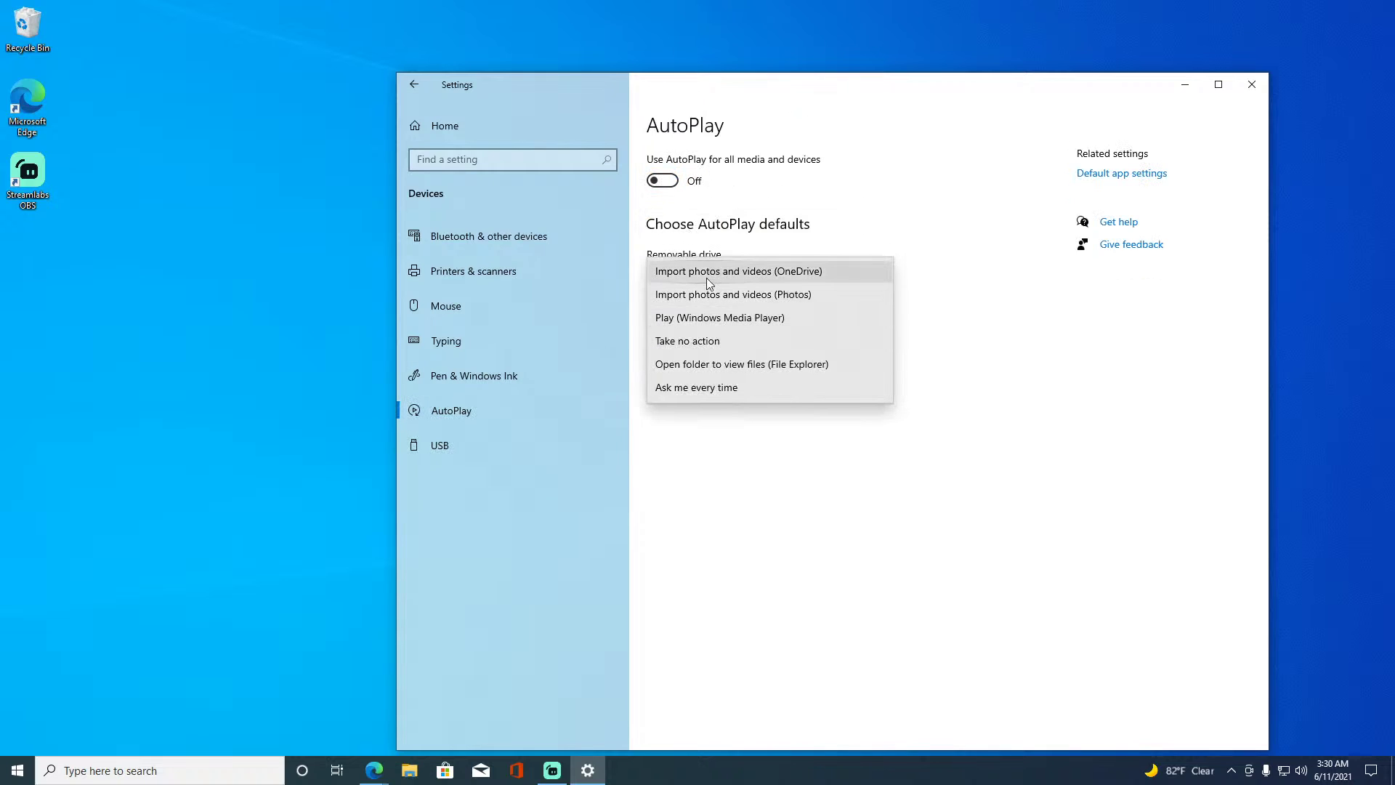
click(717, 337)
Turn off the USB notifications for device connection issues and for slow PC charging.
click(538, 445)
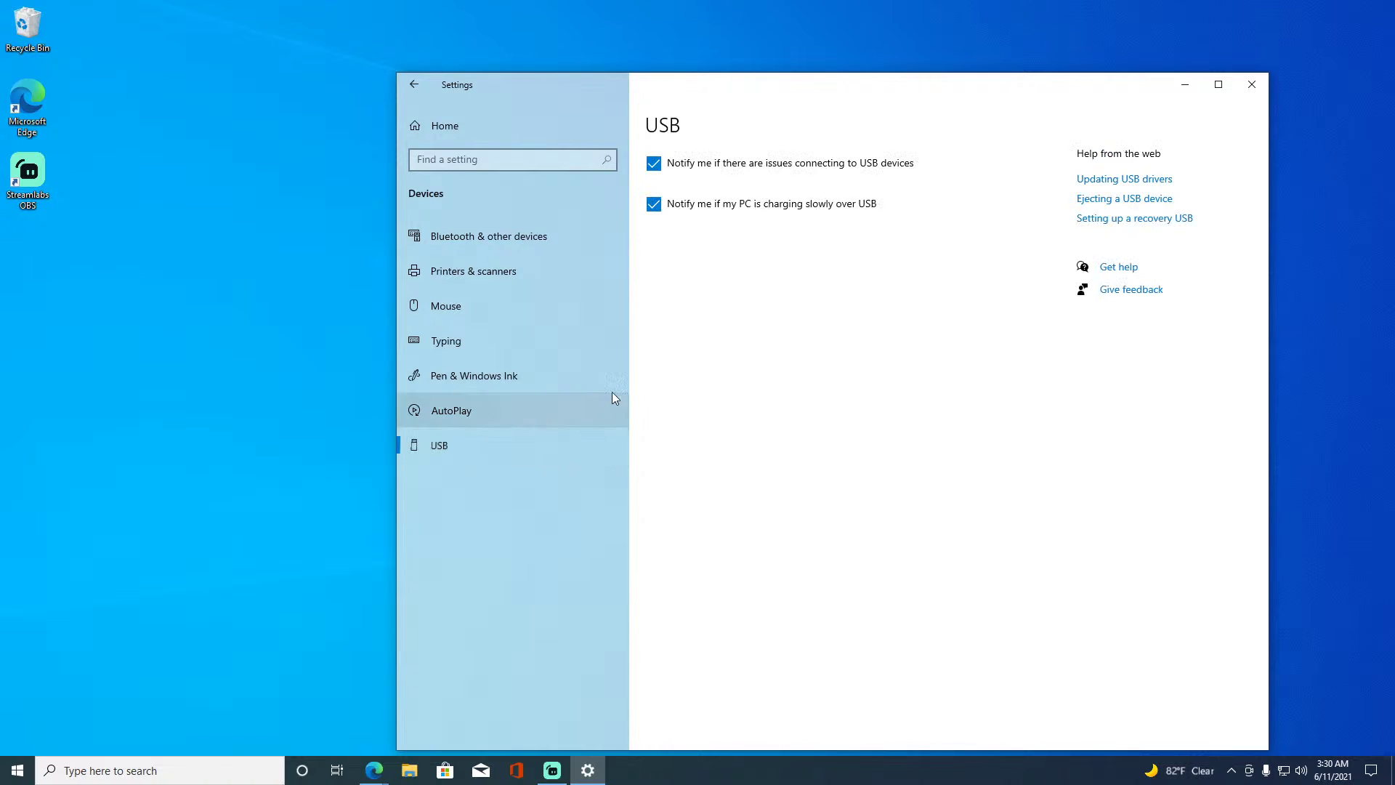
click(654, 205)
click(654, 163)
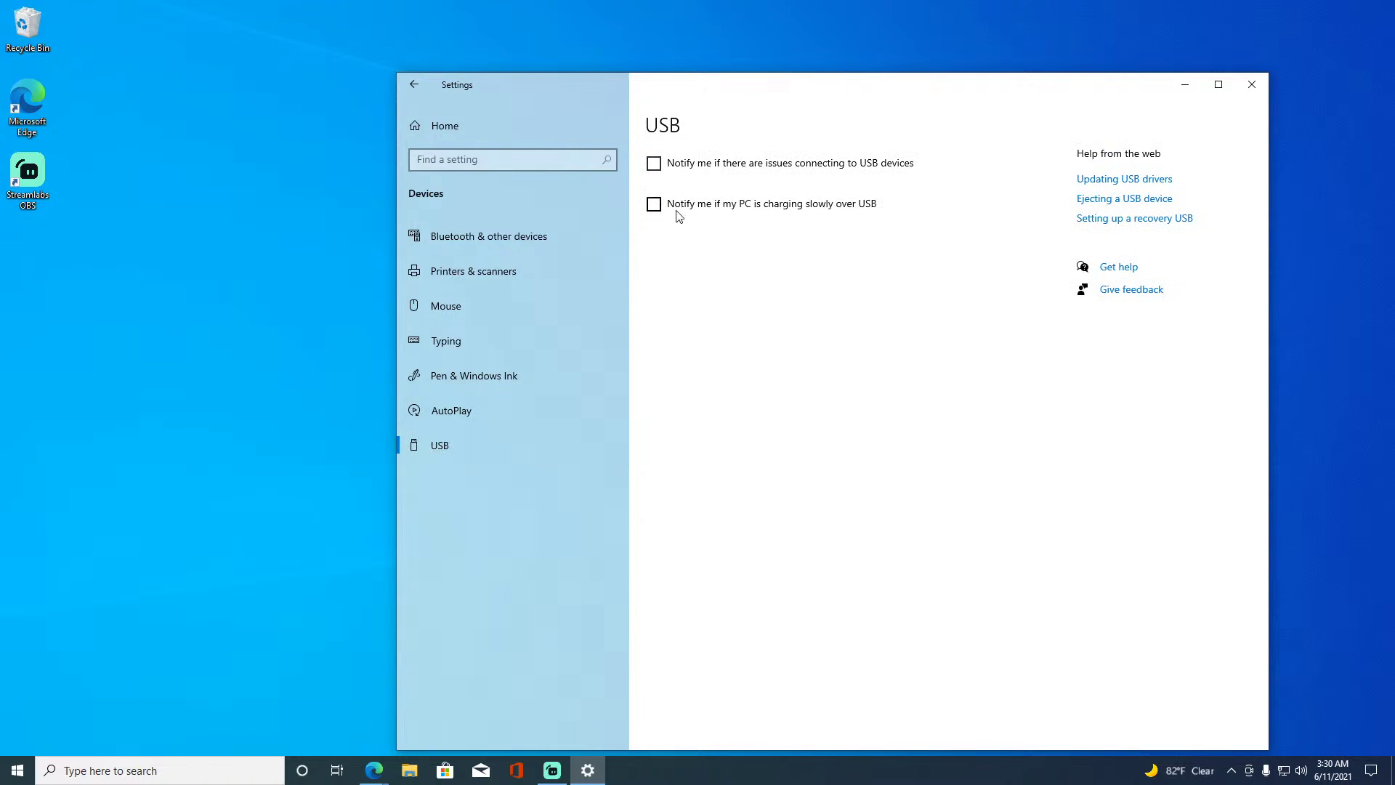
Check the Your phone page of the Phone settings and return to the Settings home page.
click(411, 84)
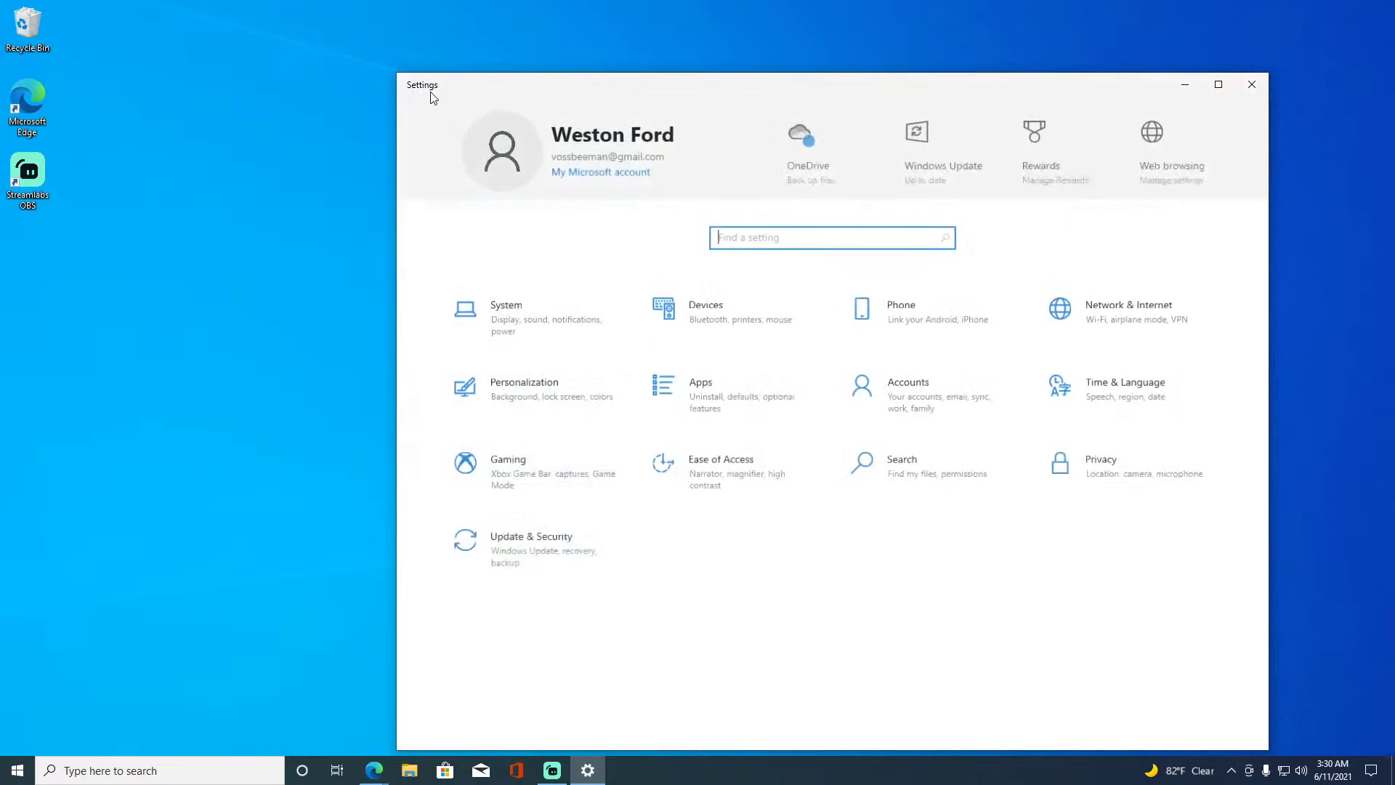
click(919, 317)
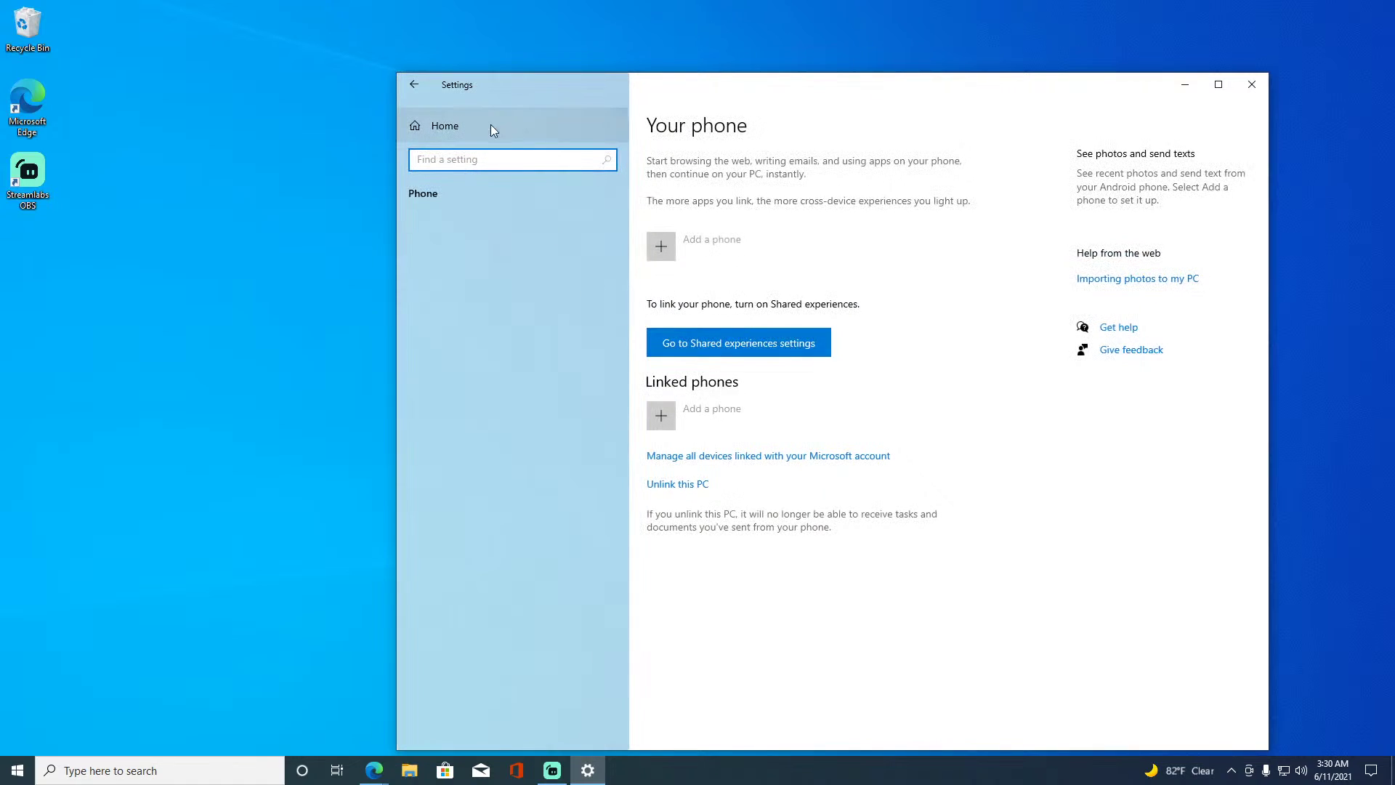
click(412, 85)
Turn off Wi-Fi and the Hotspot 2.0 Online Sign-Up option in the Network & Internet settings.
click(1101, 343)
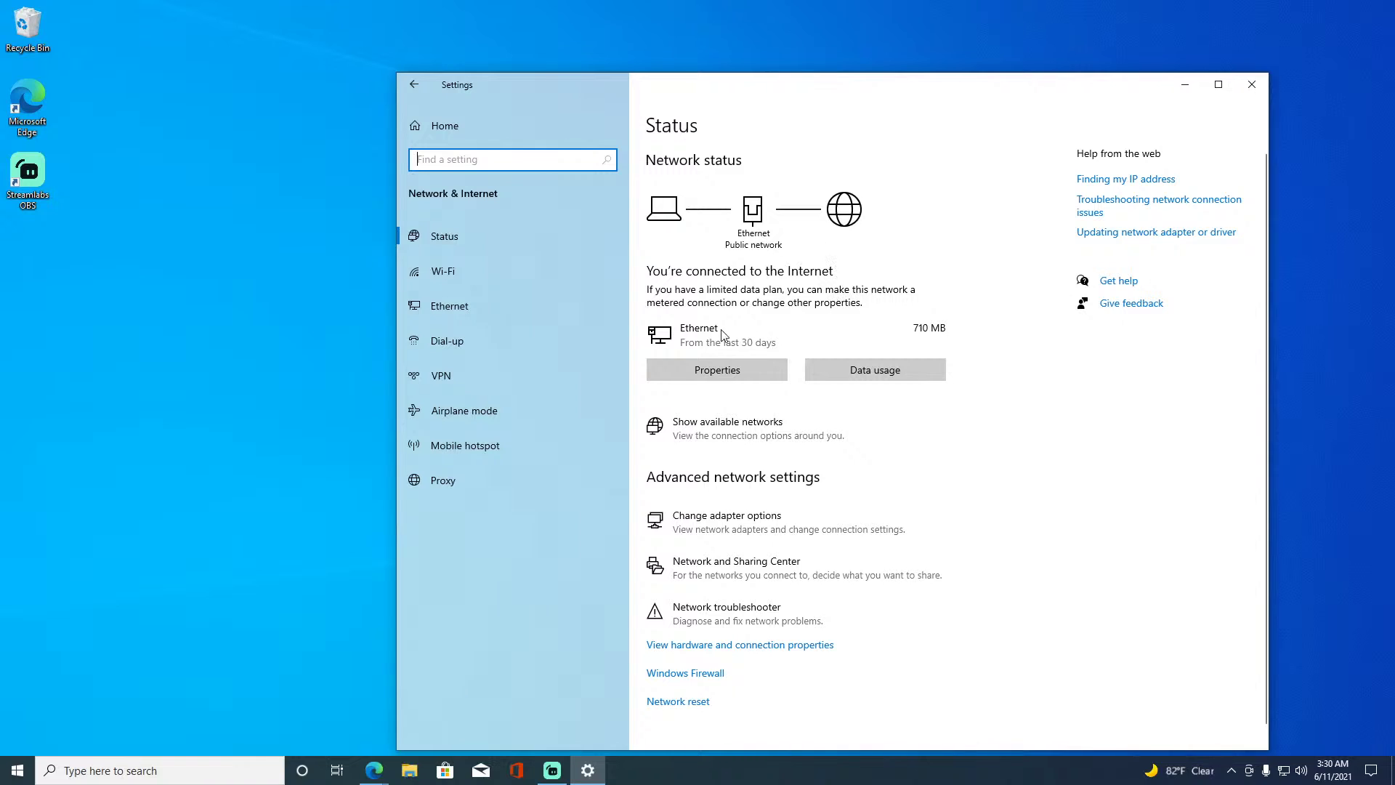
click(524, 270)
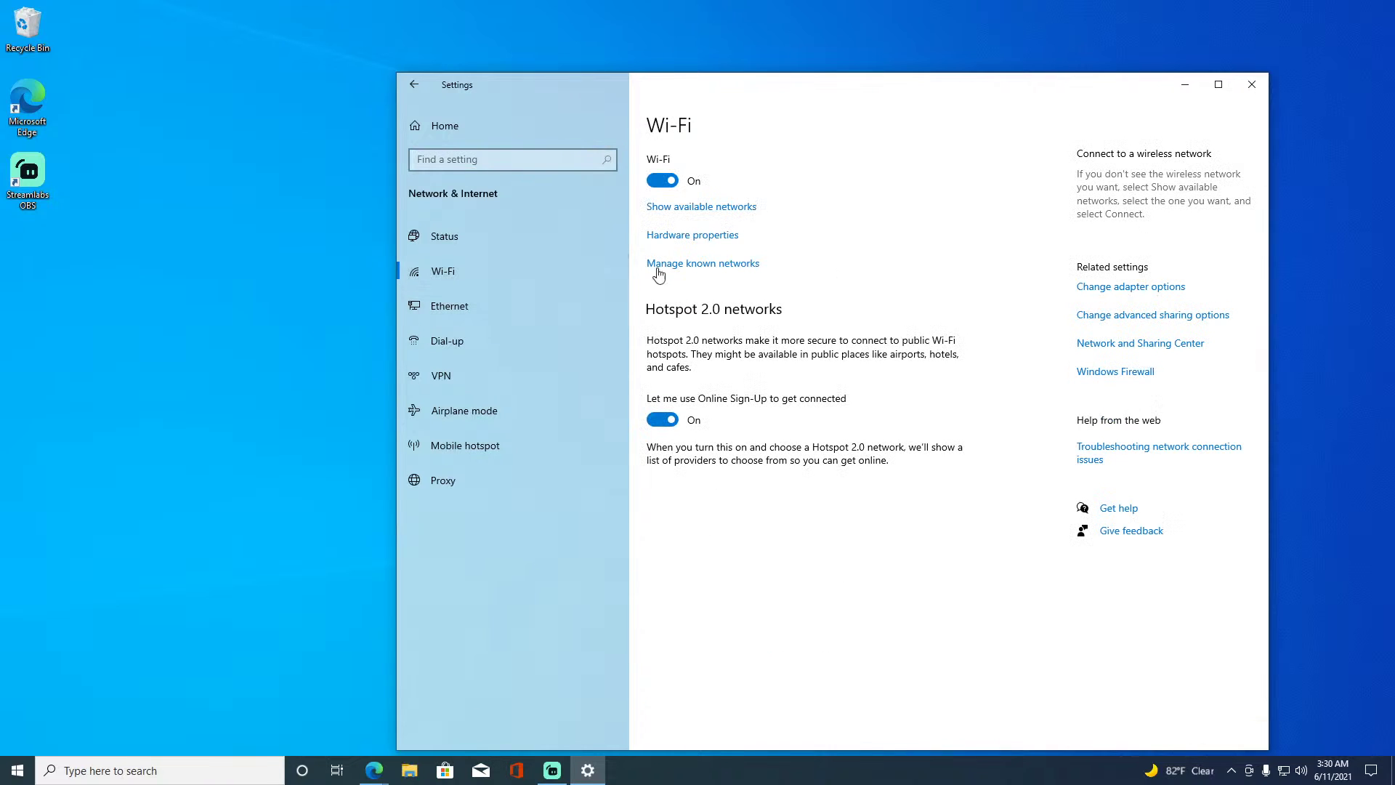
click(663, 181)
click(663, 181)
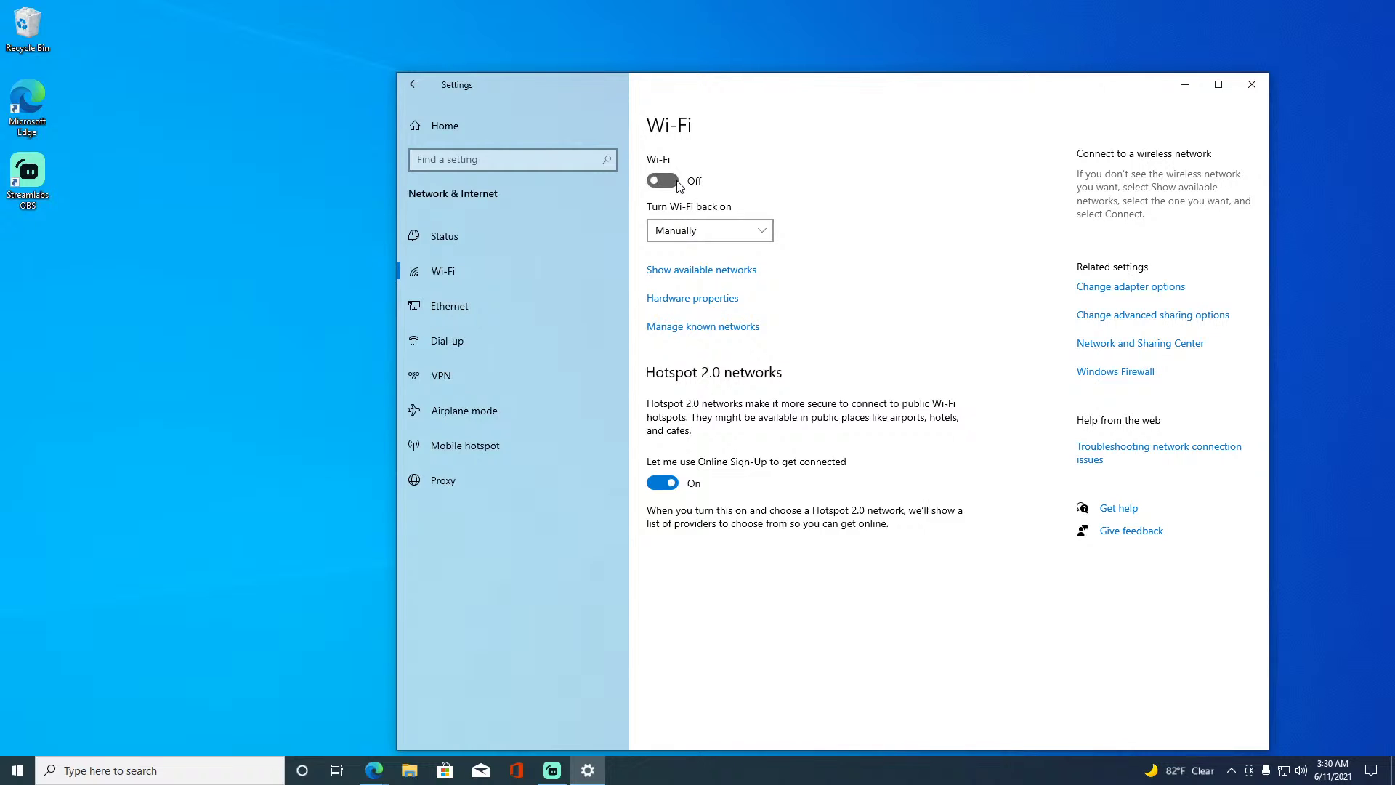
click(677, 185)
click(499, 244)
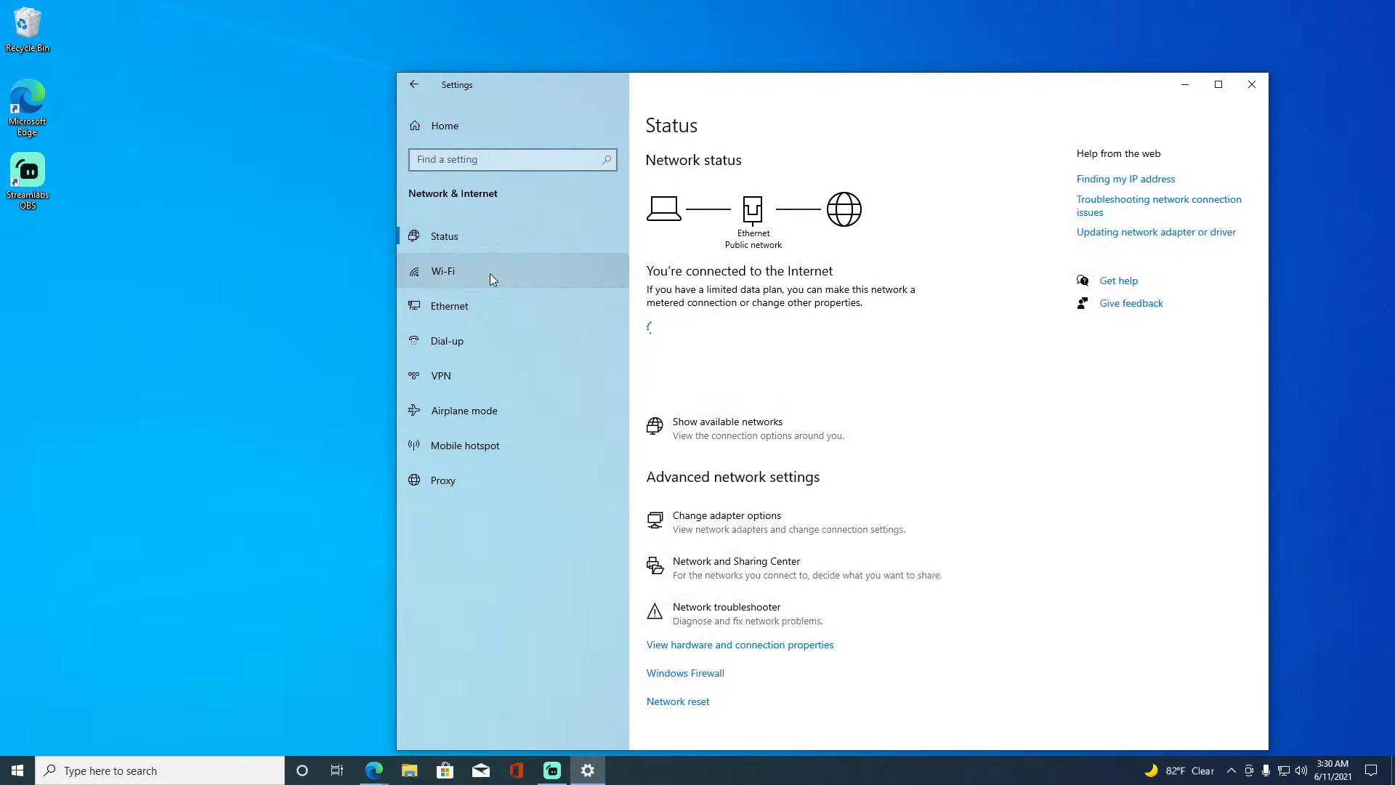
click(490, 276)
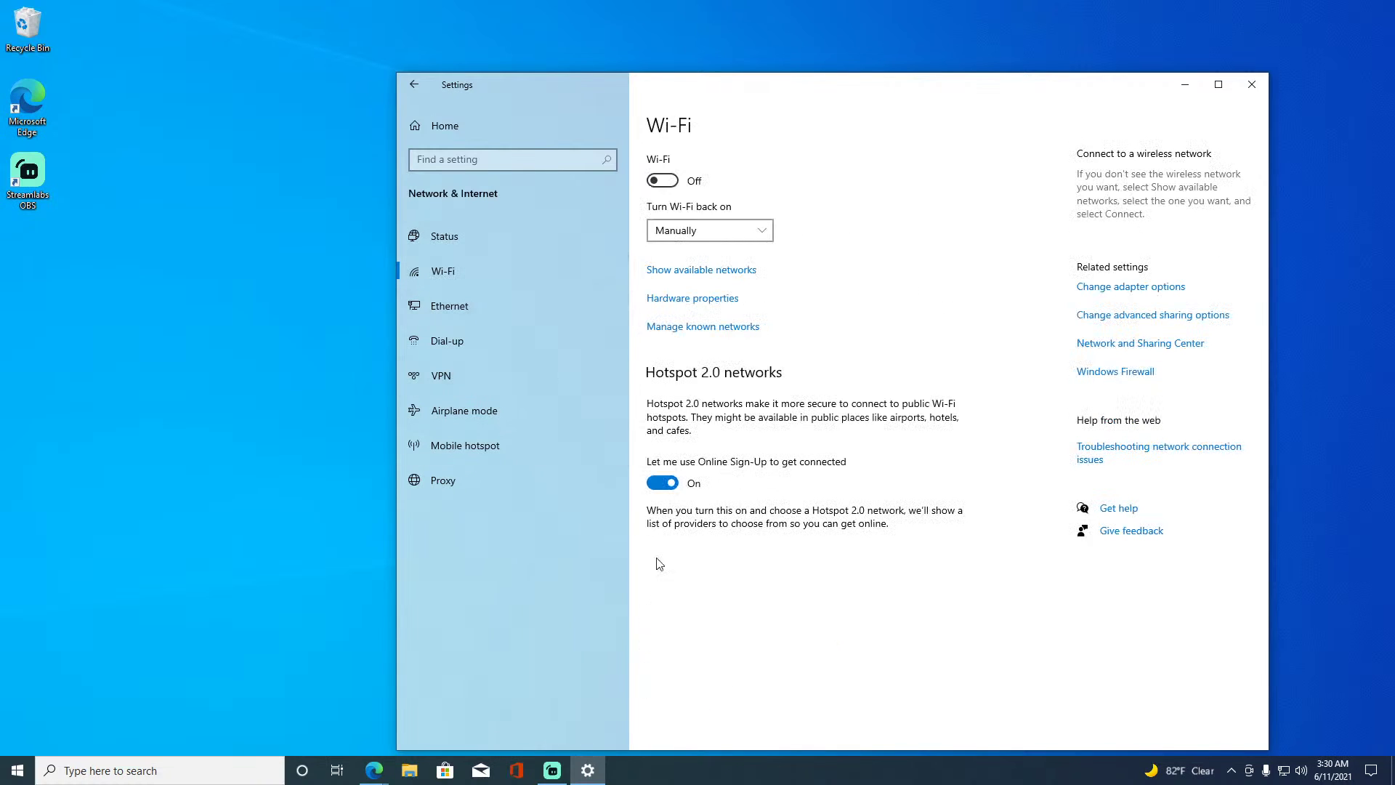
click(690, 484)
Review the Ethernet, Dial-up, VPN, Airplane mode, Mobile hotspot and Proxy pages, and return to the Settings home page.
click(526, 295)
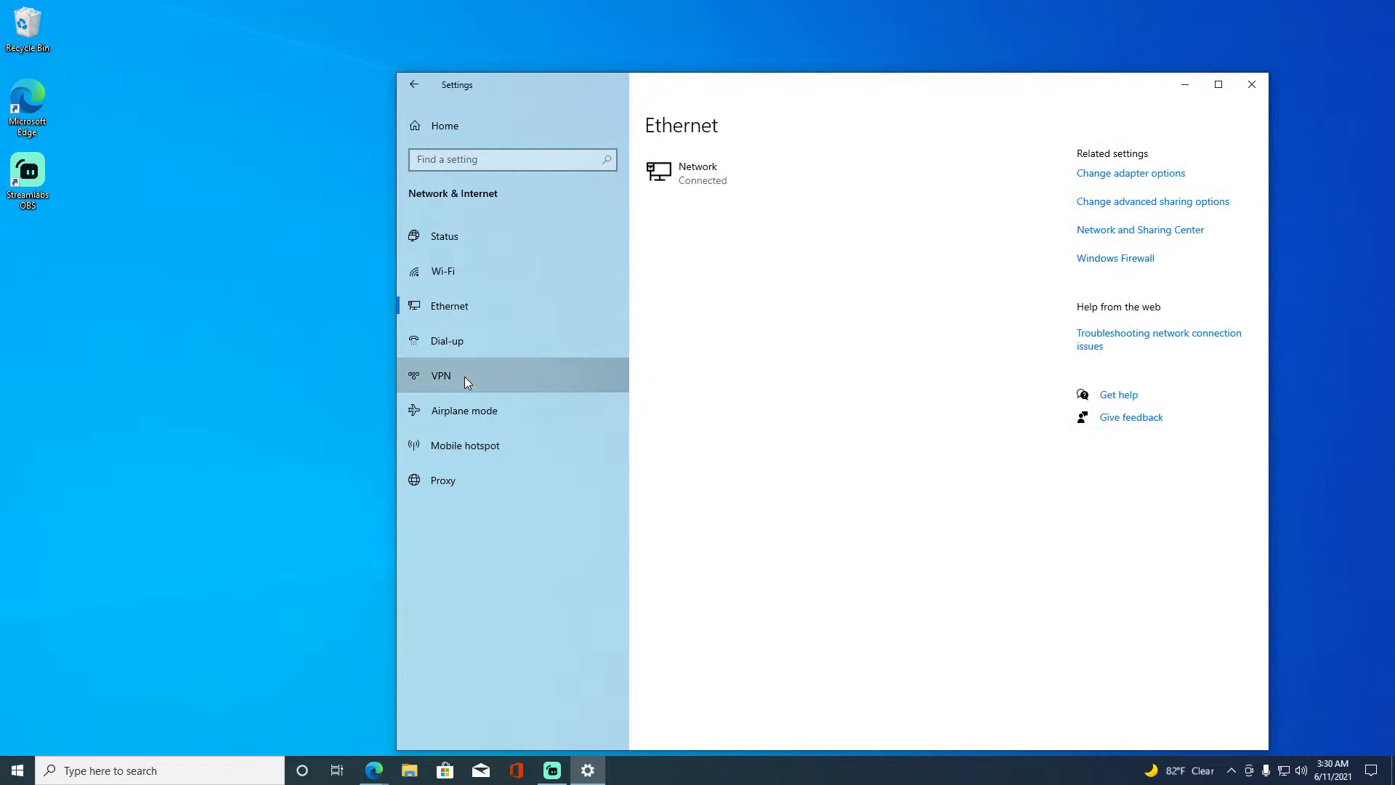
click(469, 347)
click(458, 398)
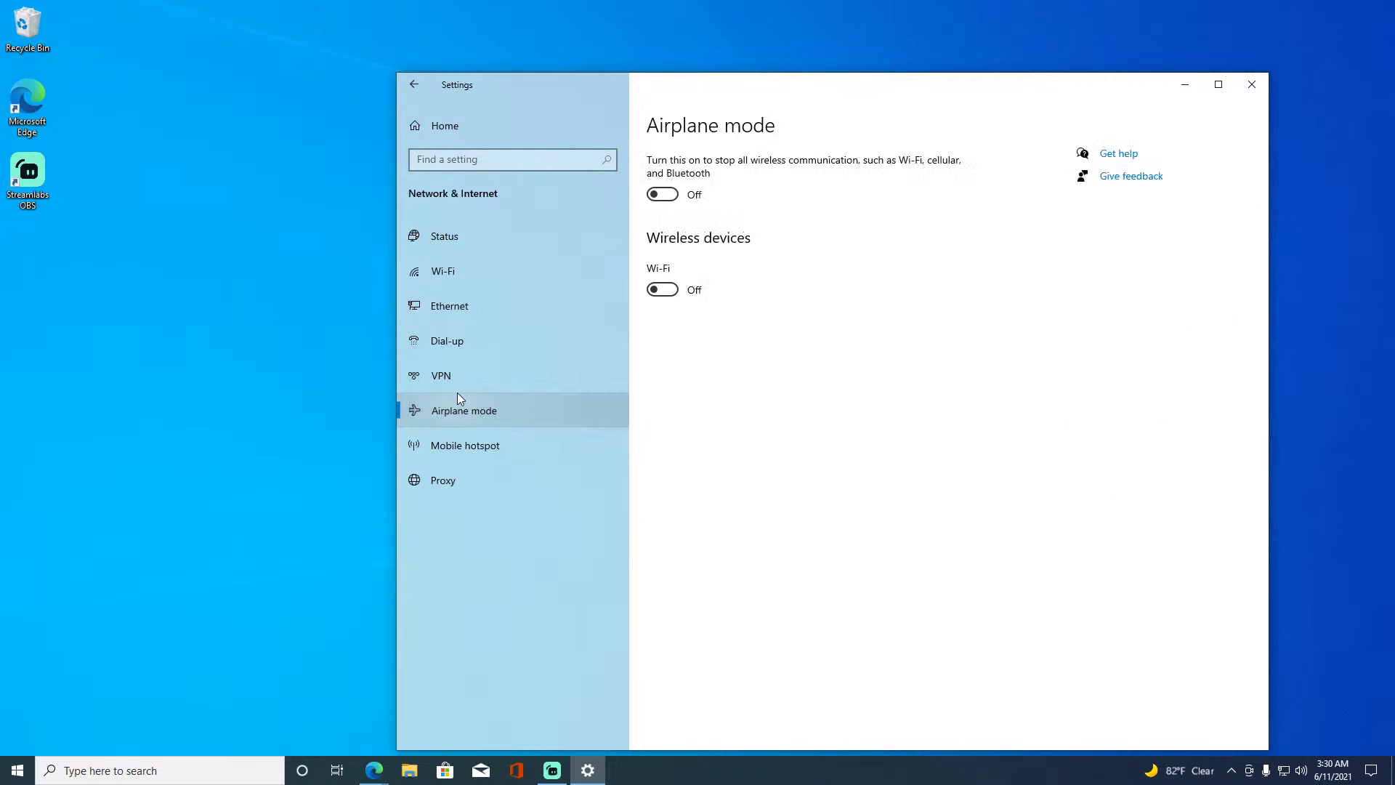
click(458, 387)
click(550, 411)
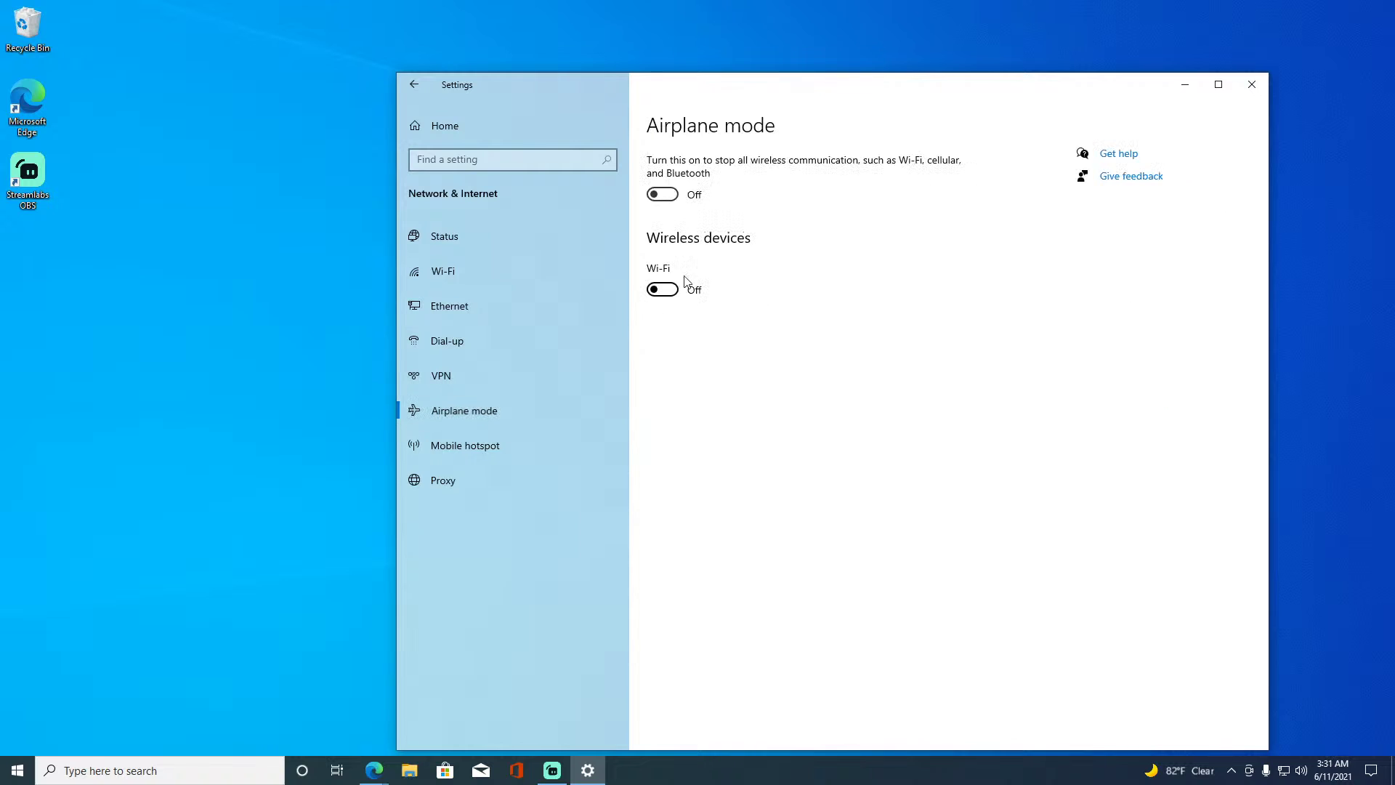
click(603, 444)
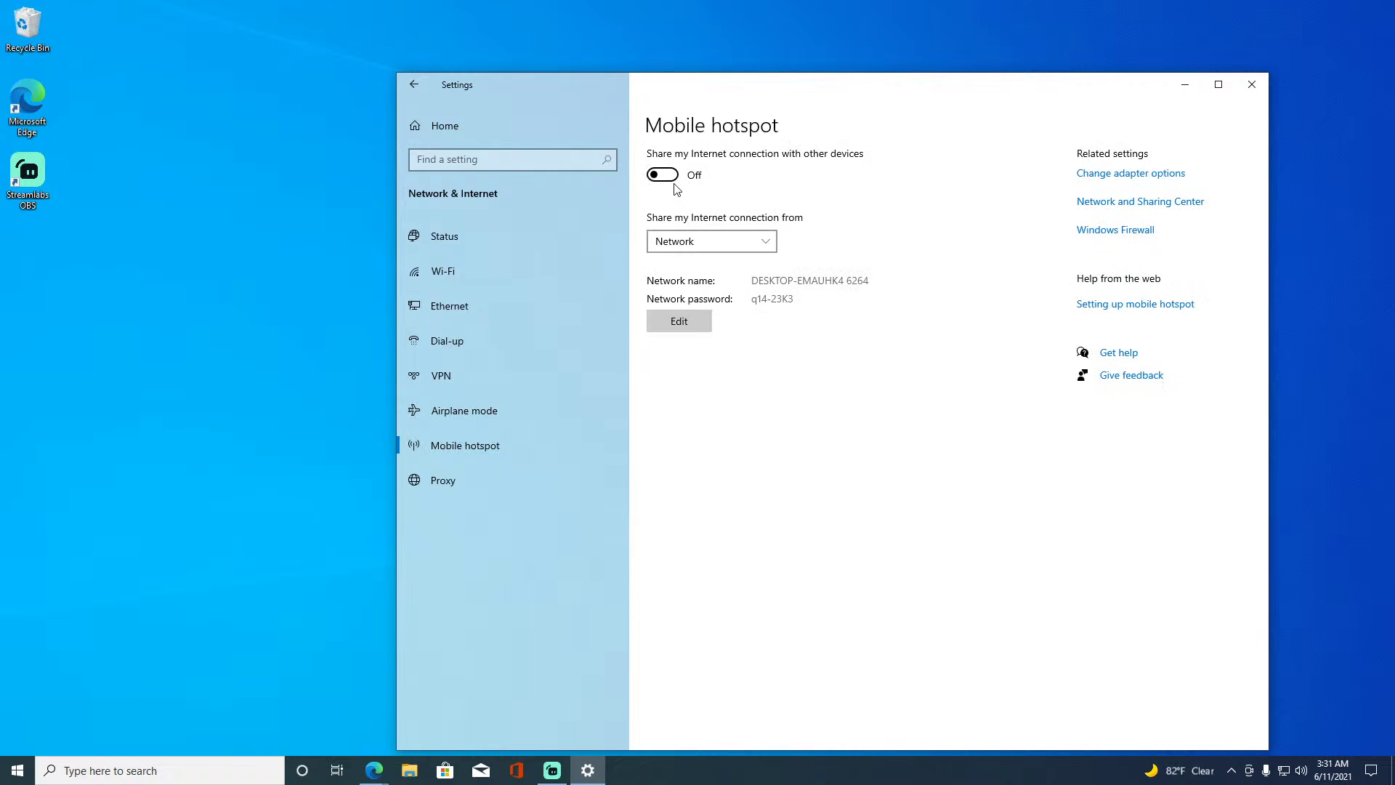
click(511, 498)
scroll(723, 447, down, 1)
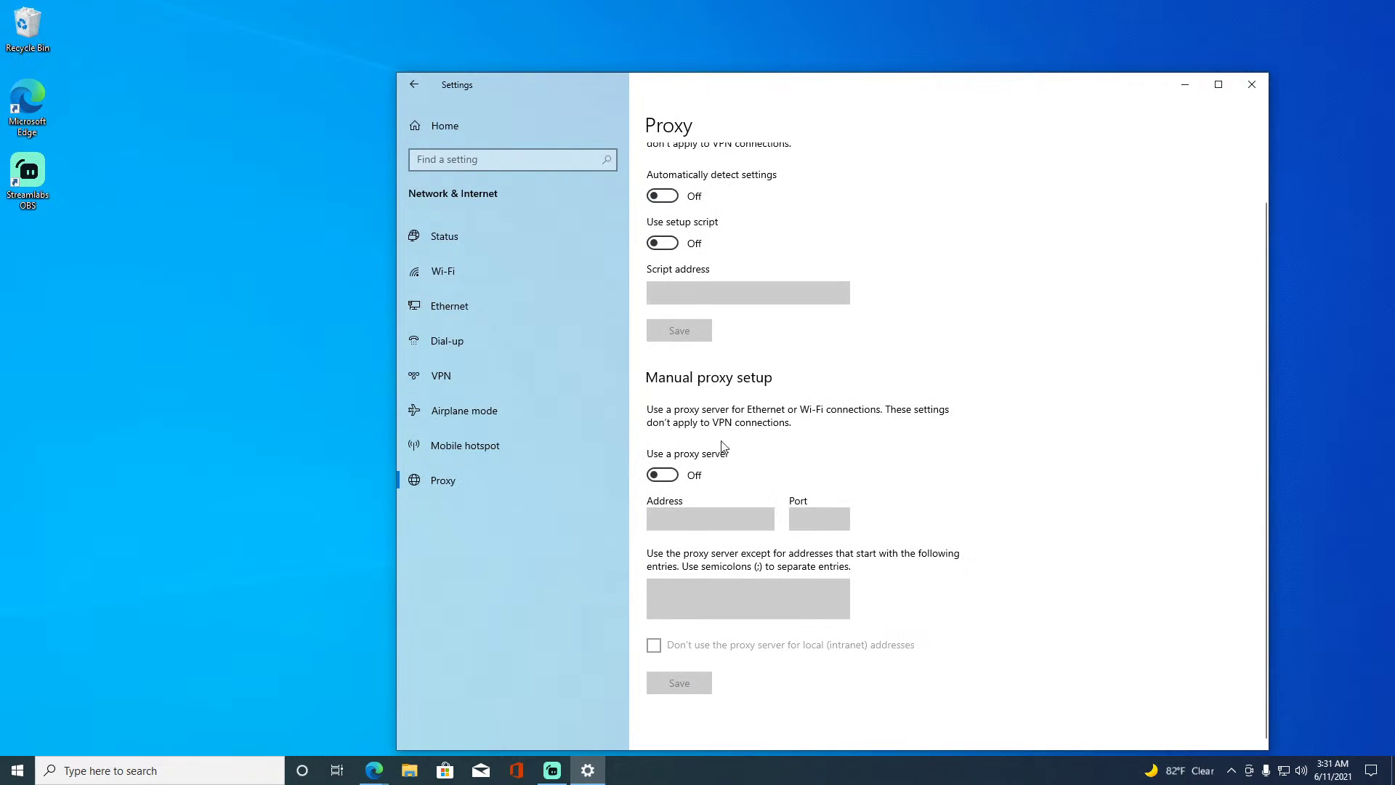
click(411, 113)
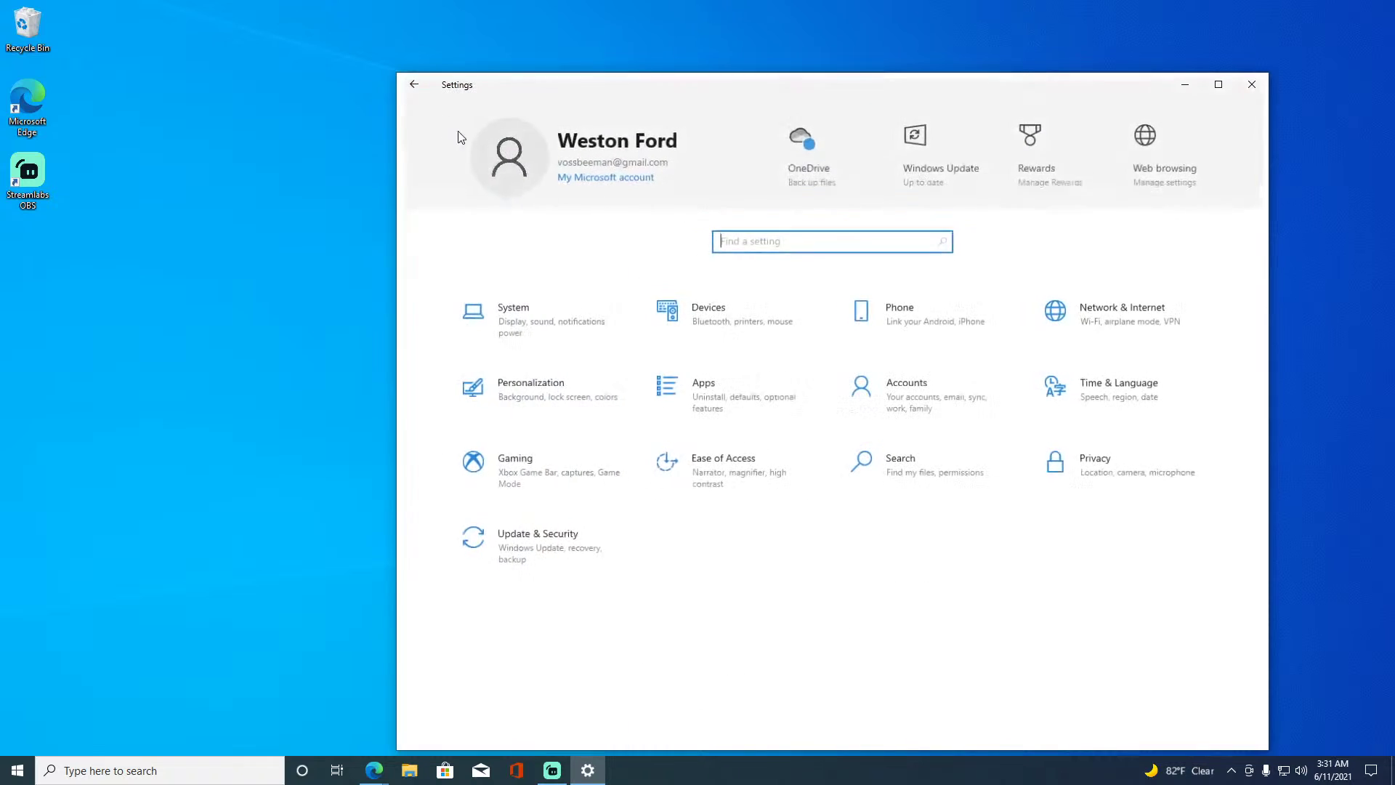
Open the Personalization settings and try the built-in desktop background pictures, choosing the beach picture.
click(531, 402)
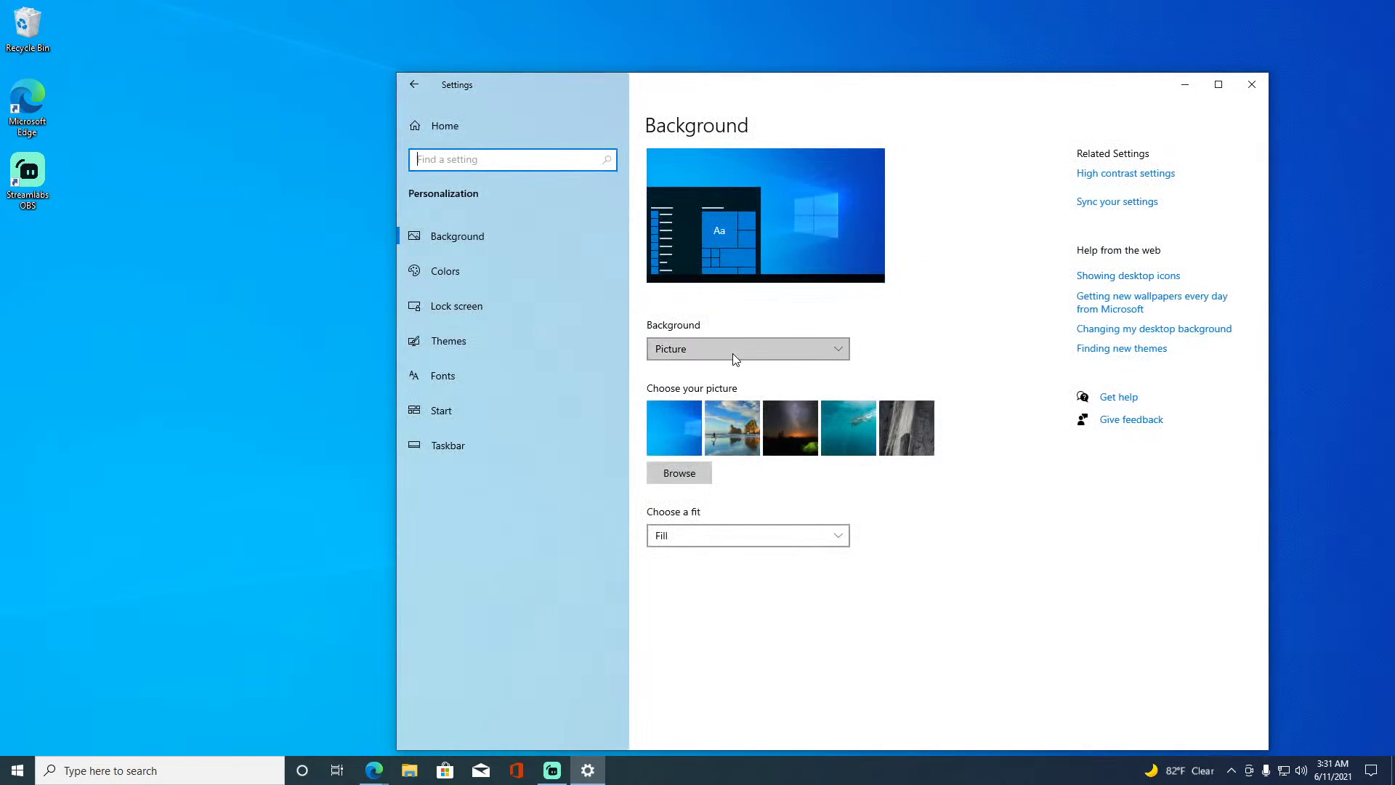
click(790, 434)
click(788, 428)
click(786, 429)
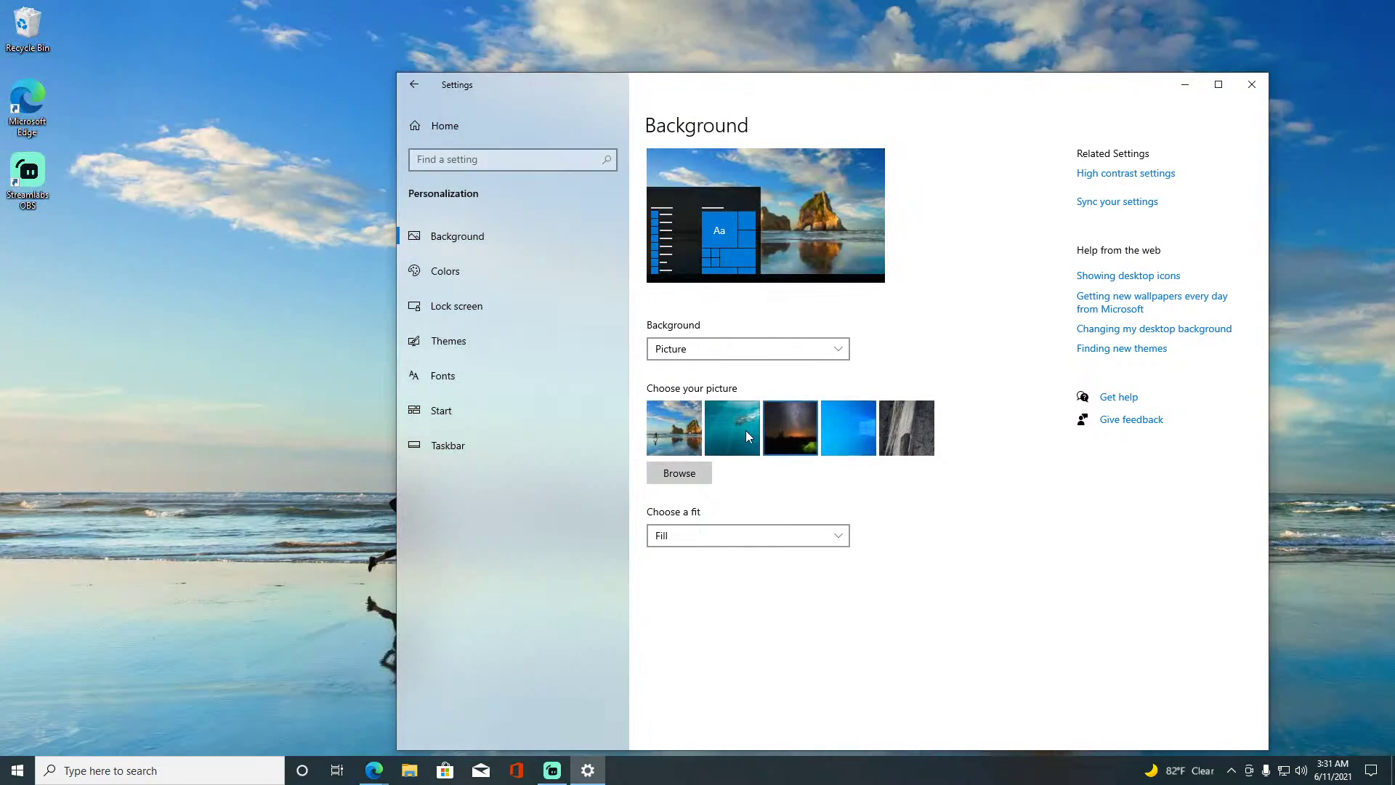
click(789, 428)
click(709, 425)
Switch the desktop background to a solid black color.
click(699, 351)
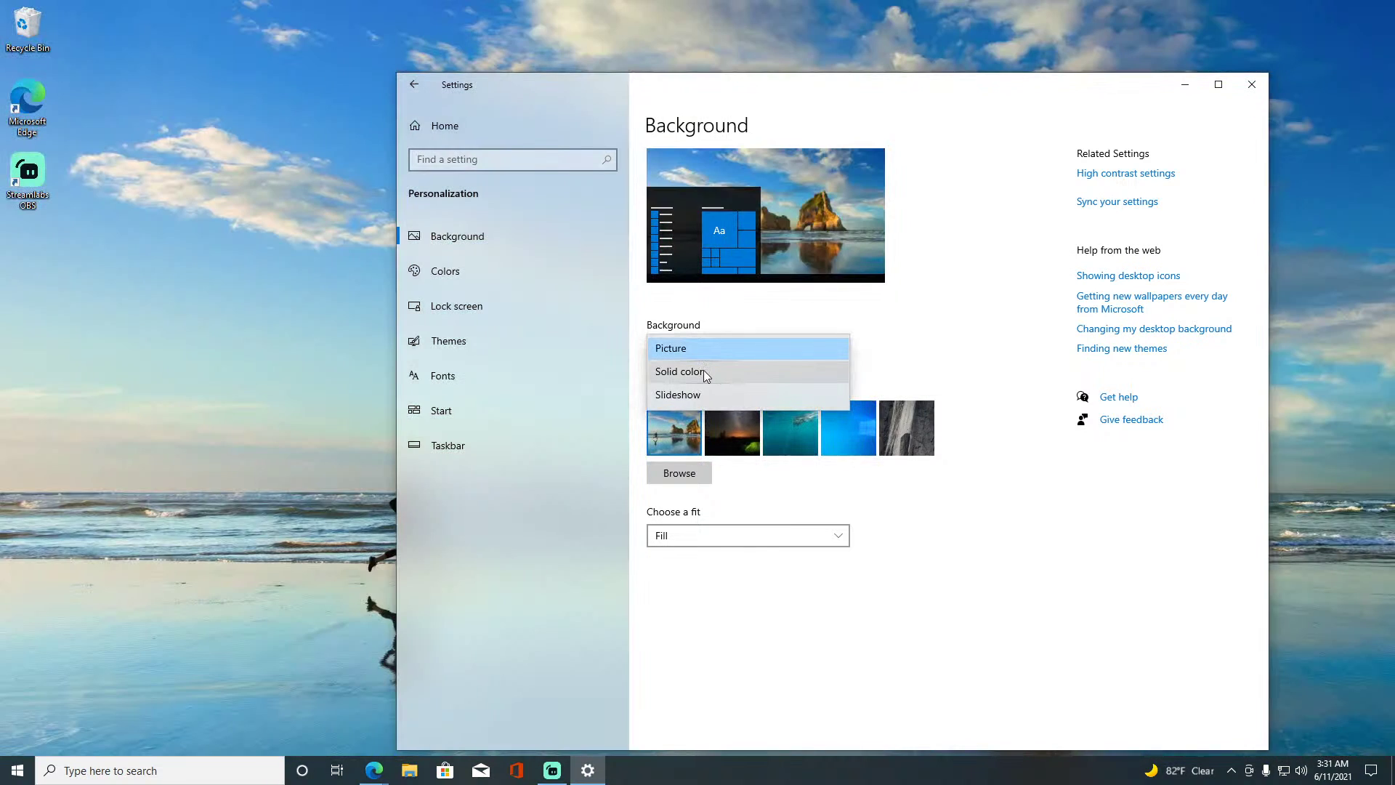
click(702, 373)
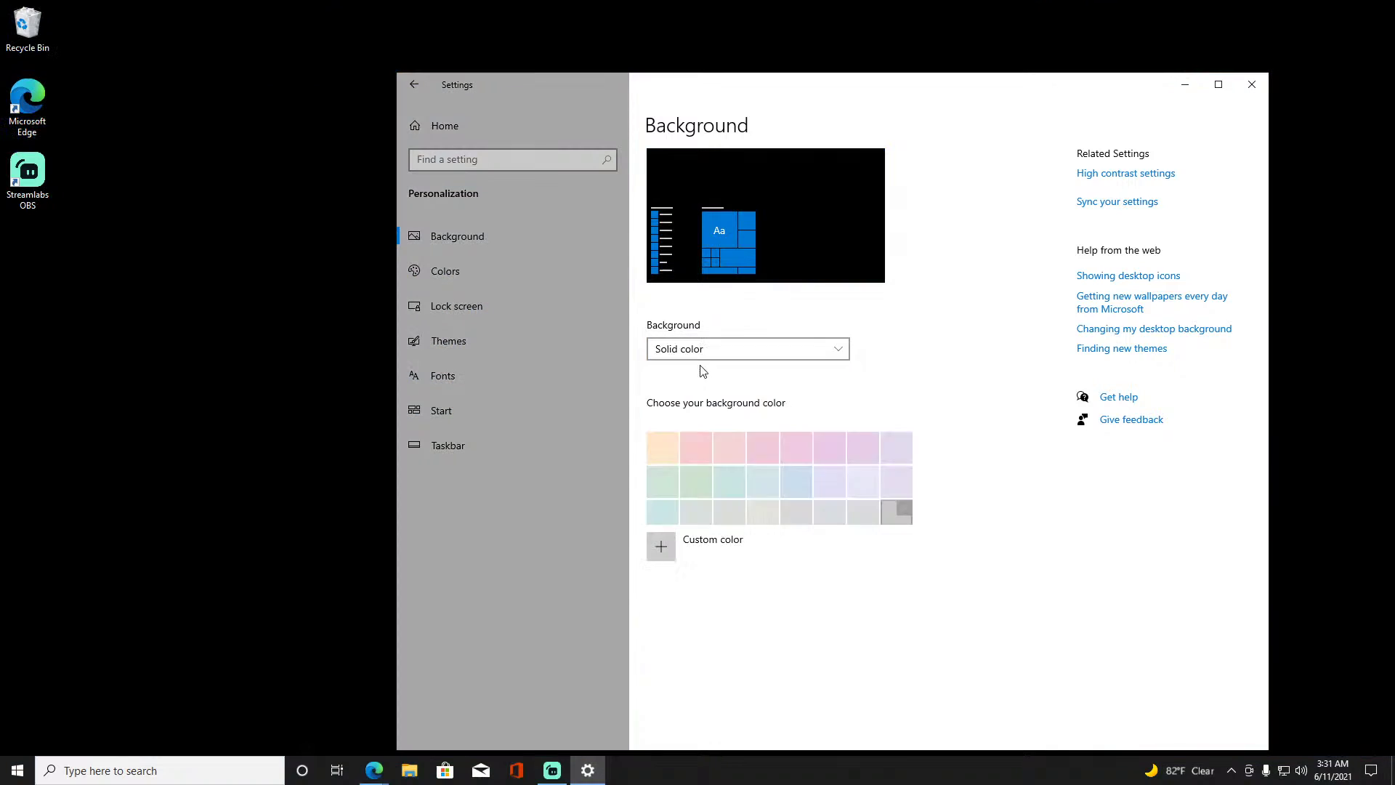
drag(180, 305, 398, 751)
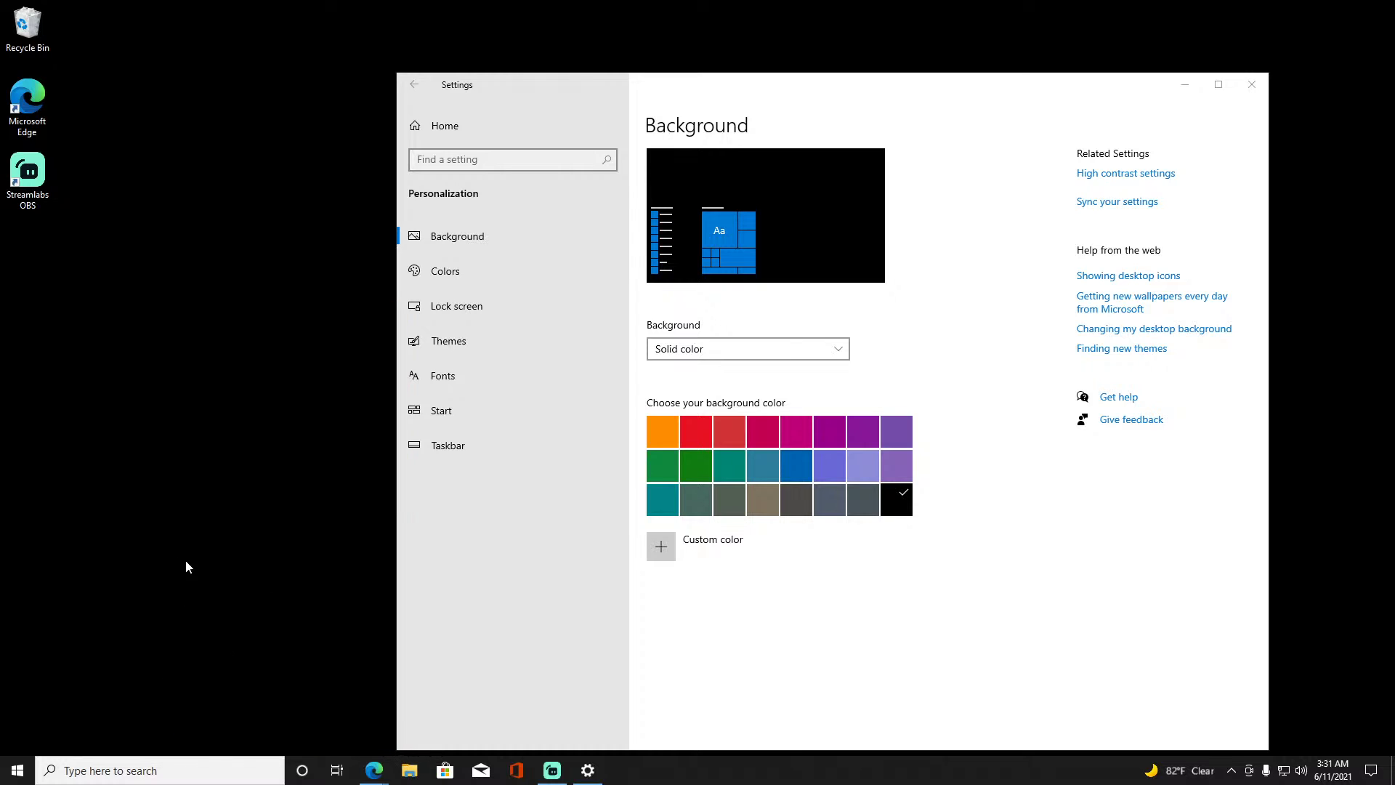
Return the background type to Picture and try the other built-in pictures, choosing the starry night picture with the tent.
click(676, 354)
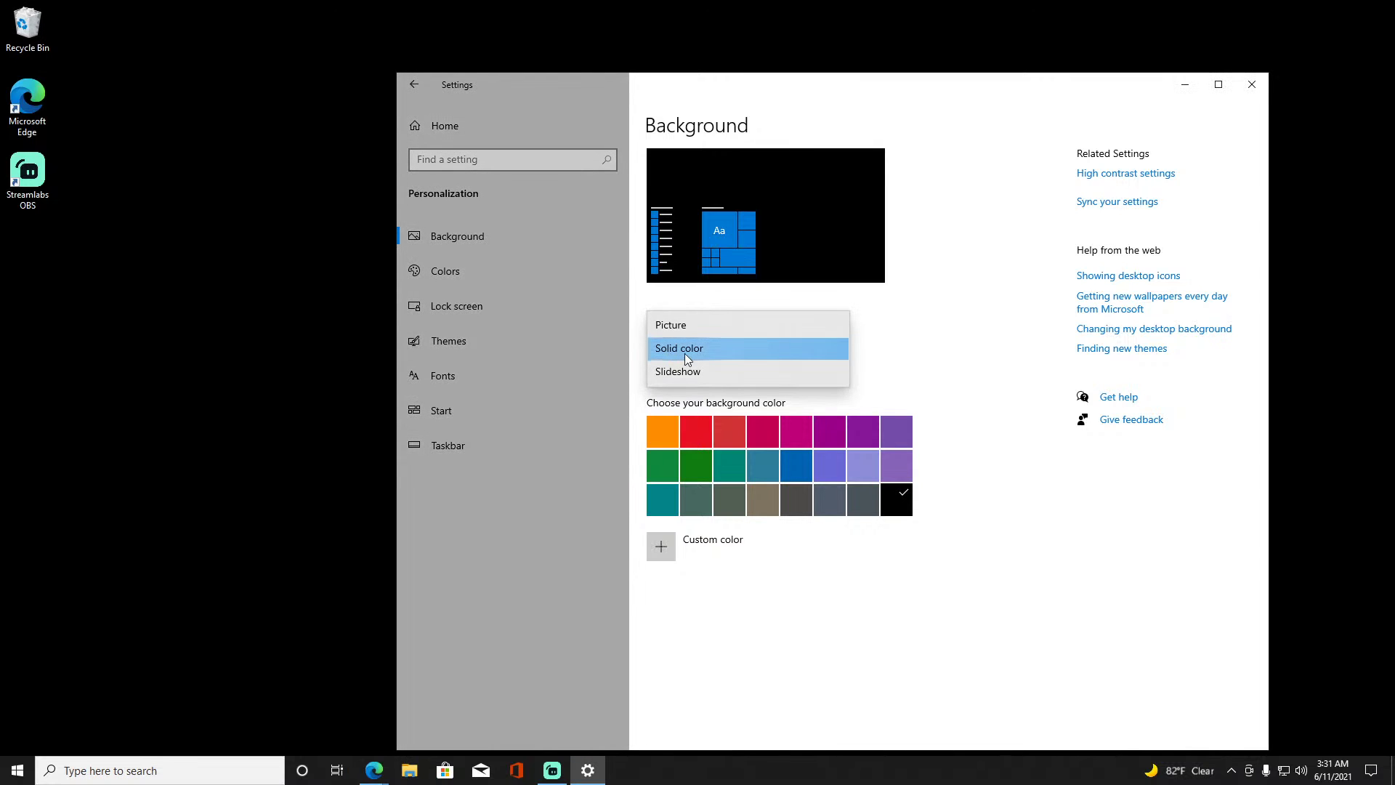
click(686, 323)
drag(225, 477, 218, 551)
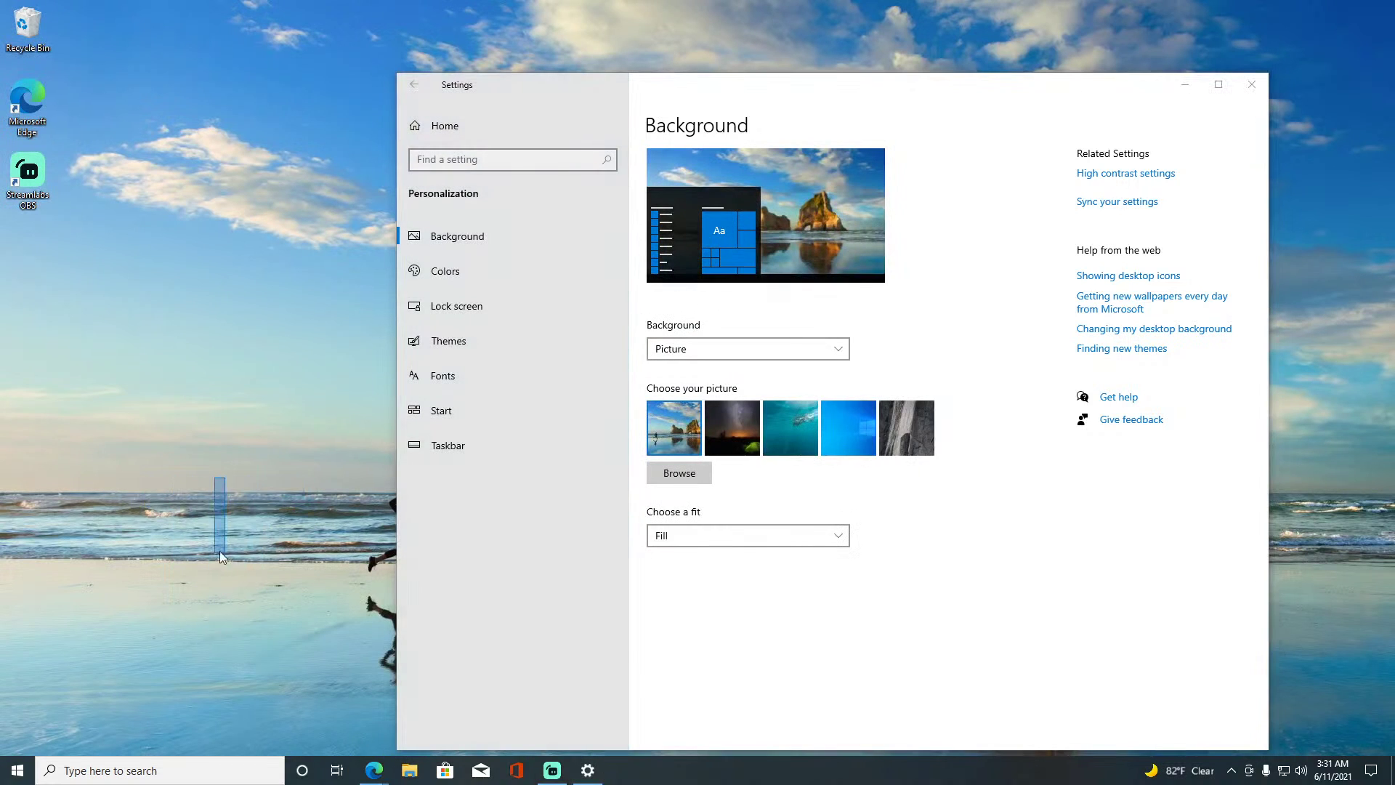
click(712, 435)
click(791, 434)
click(853, 424)
click(874, 427)
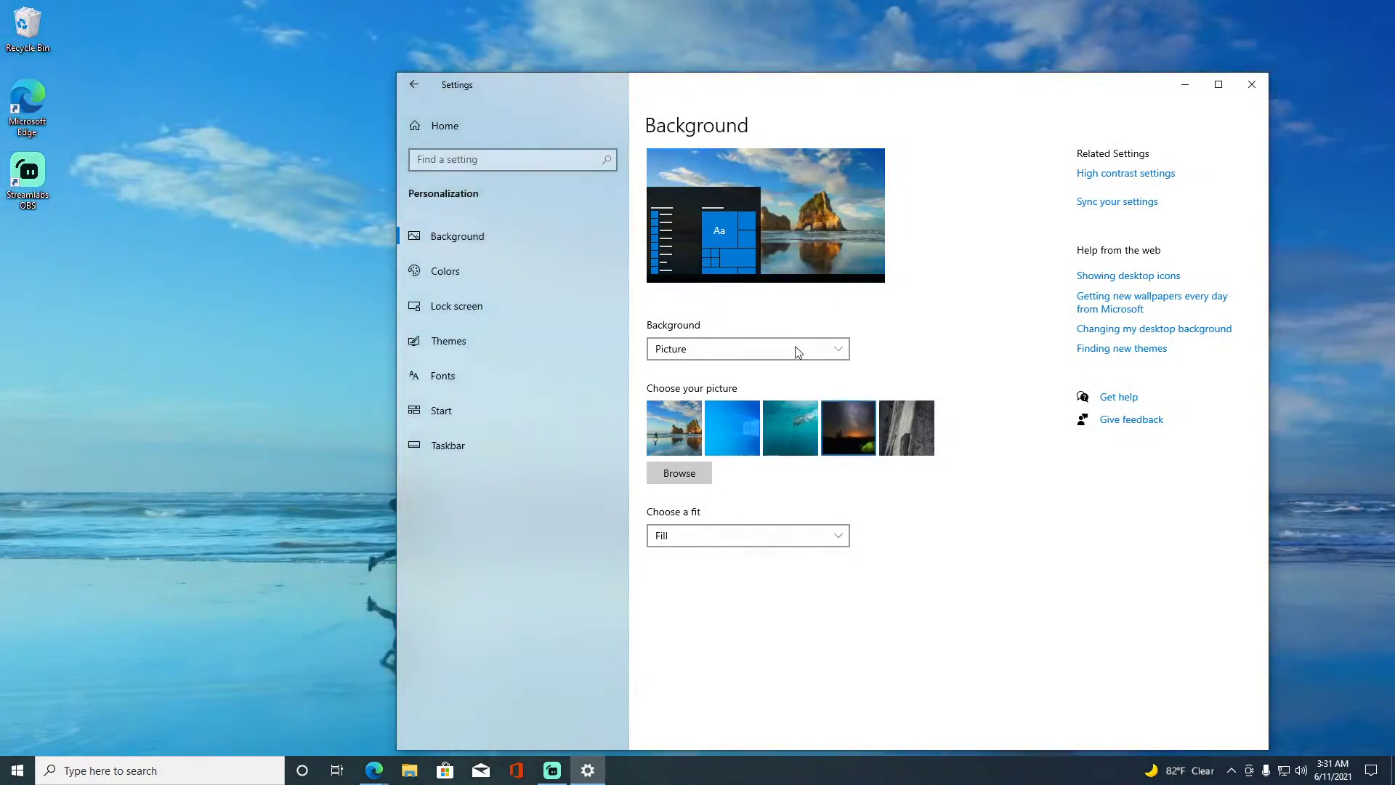
click(795, 347)
click(727, 350)
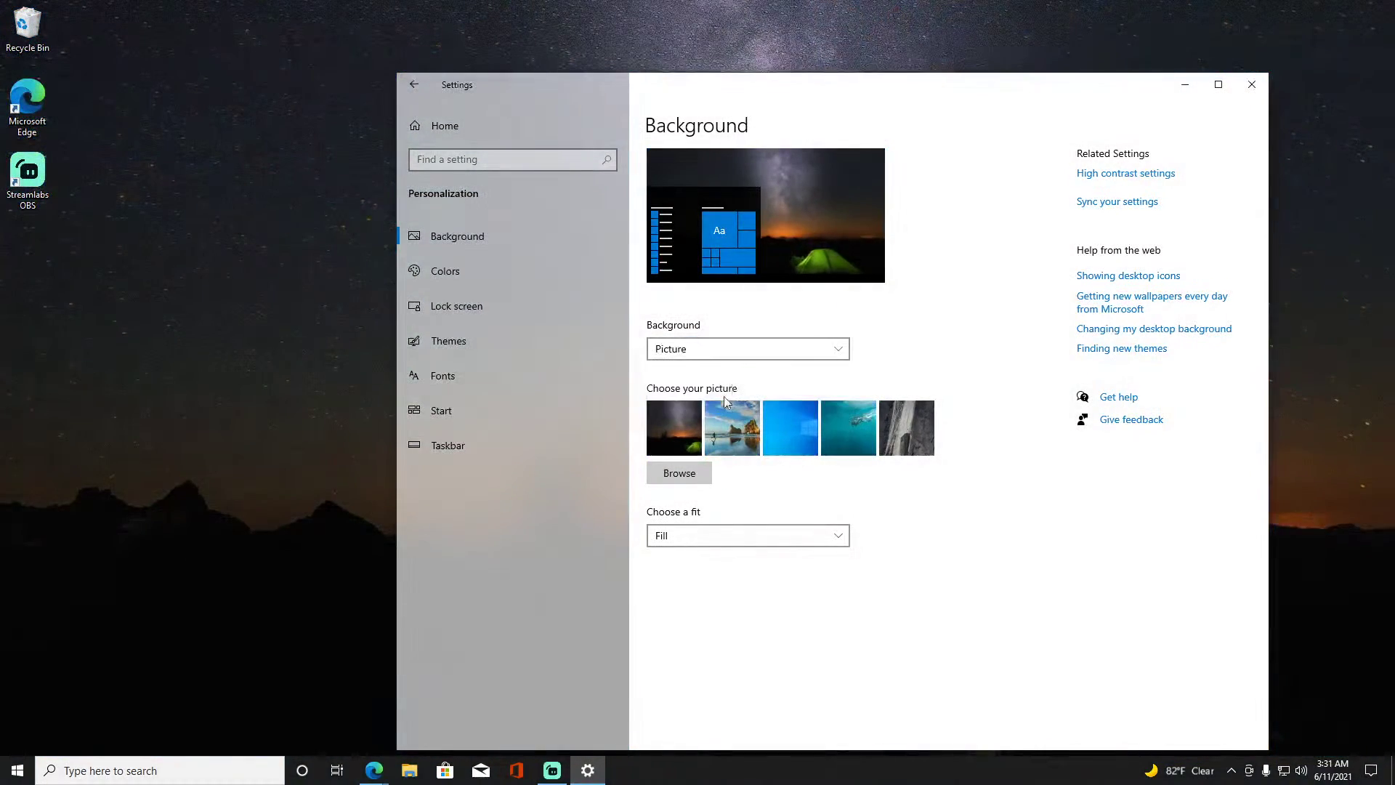
Set the desktop background to the blue Windows logo picture.
click(699, 354)
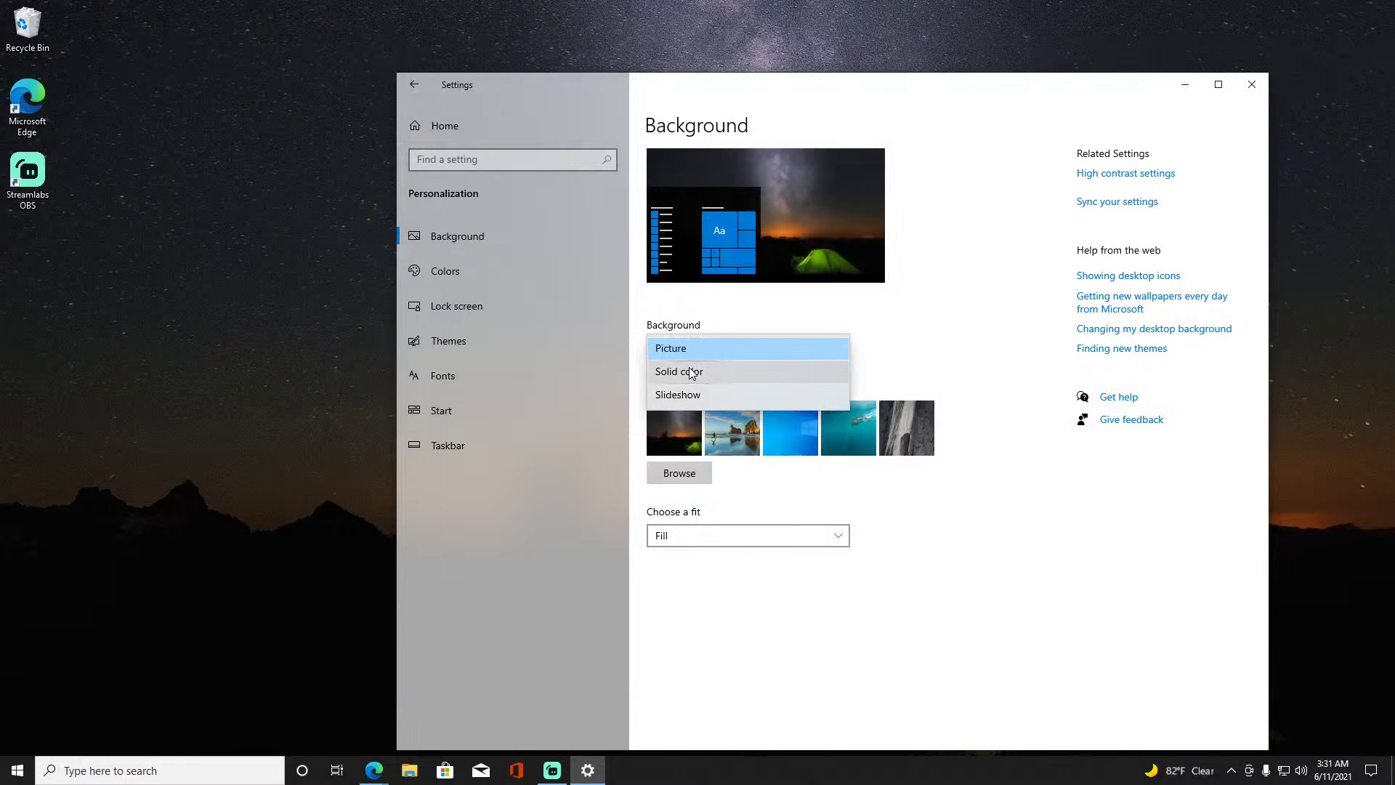
click(810, 485)
click(769, 432)
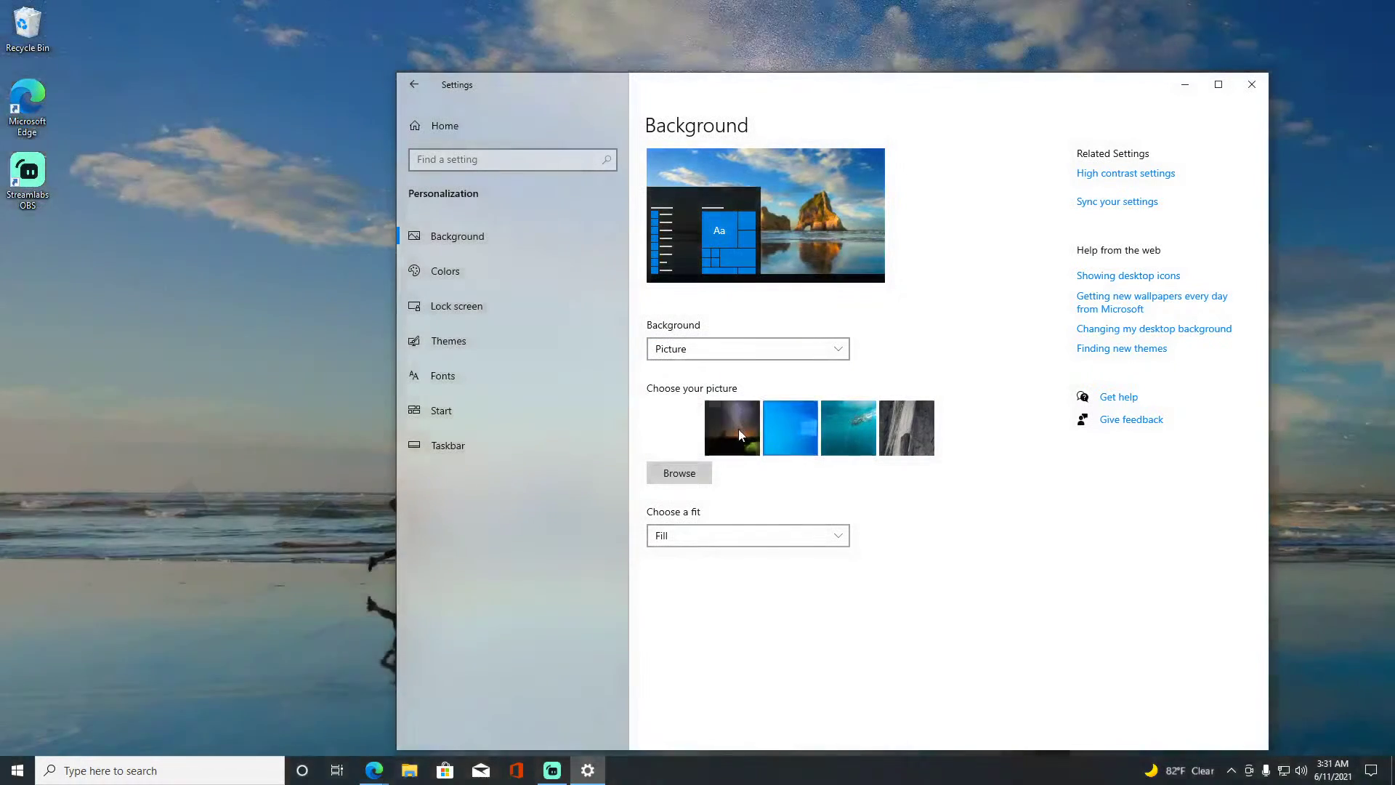
click(752, 356)
click(713, 349)
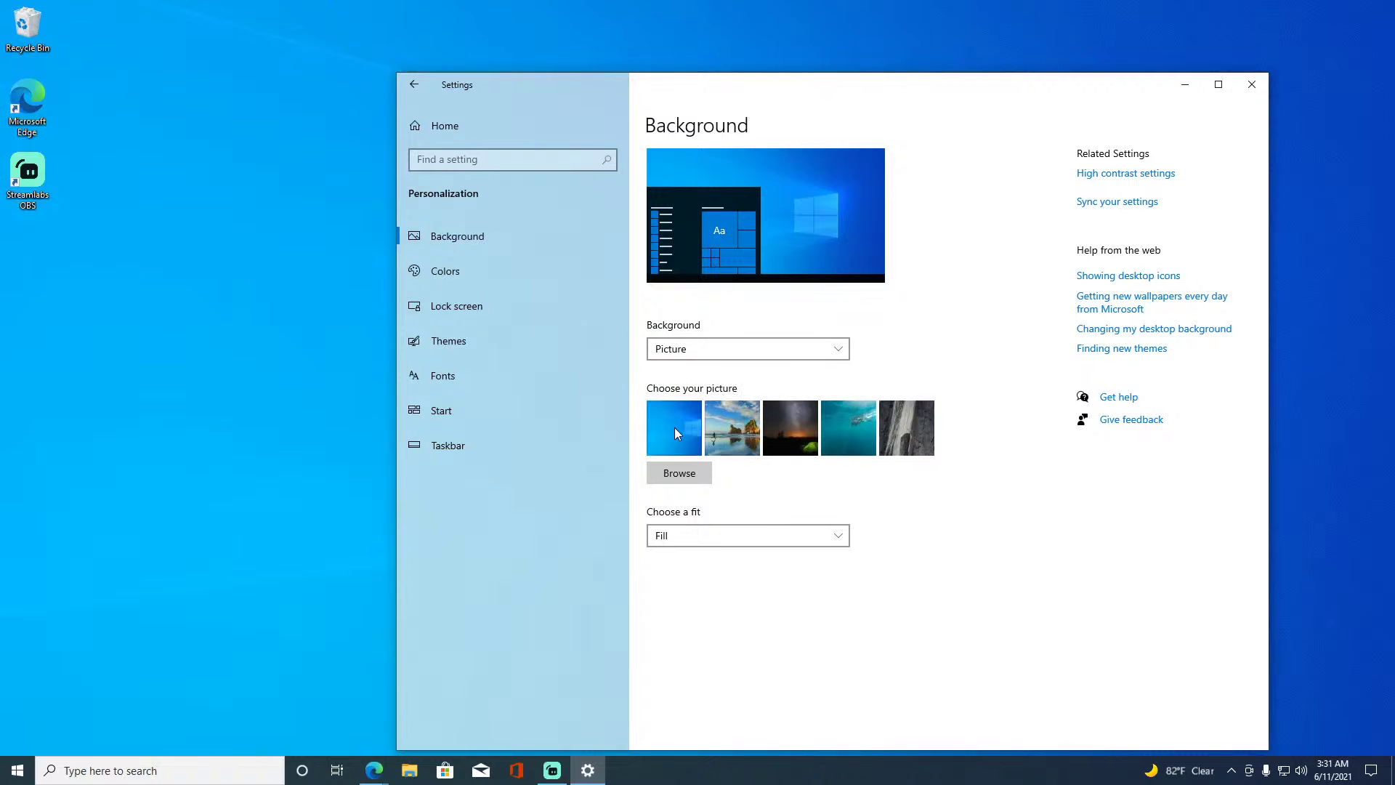
Try the Span and Fit options for the background picture and return the fit to Fill.
click(792, 537)
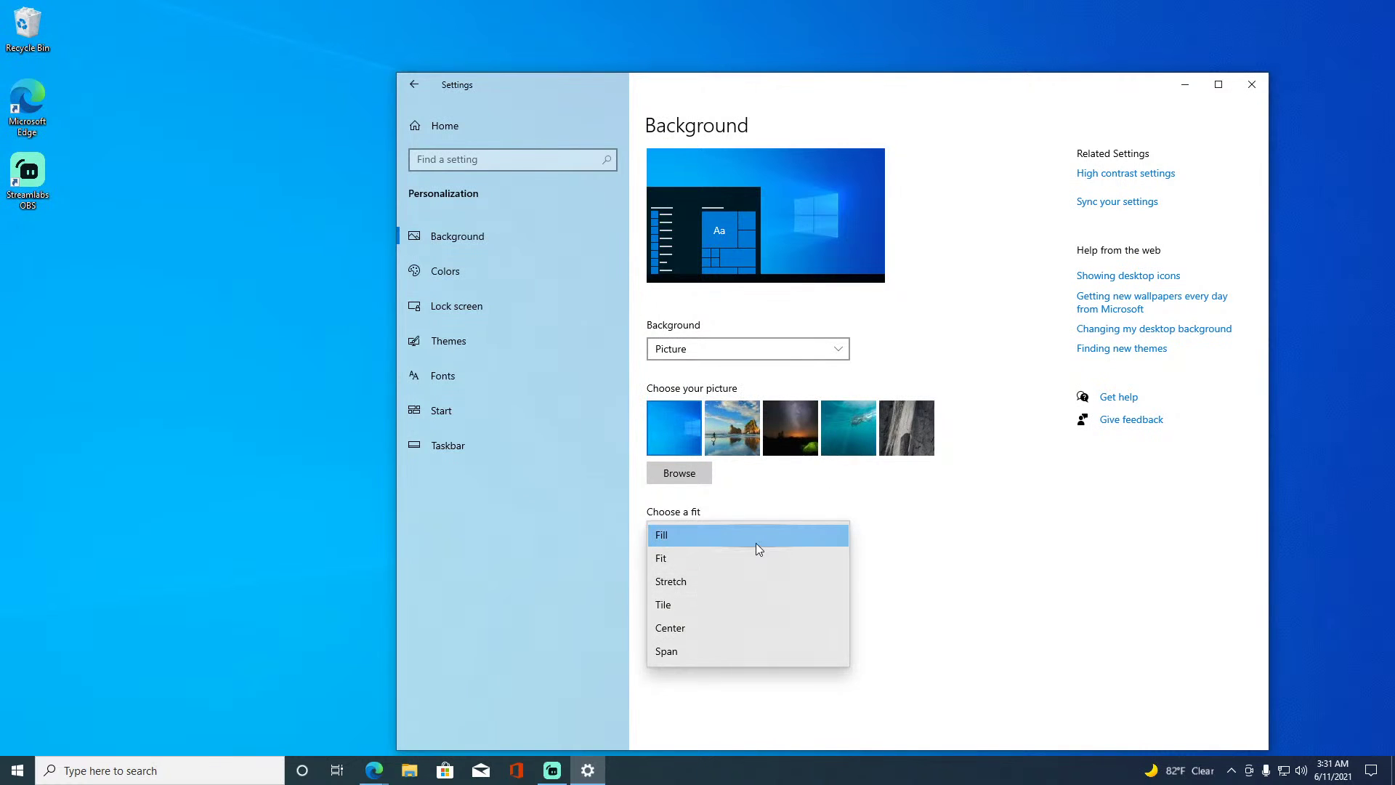
click(731, 651)
click(709, 535)
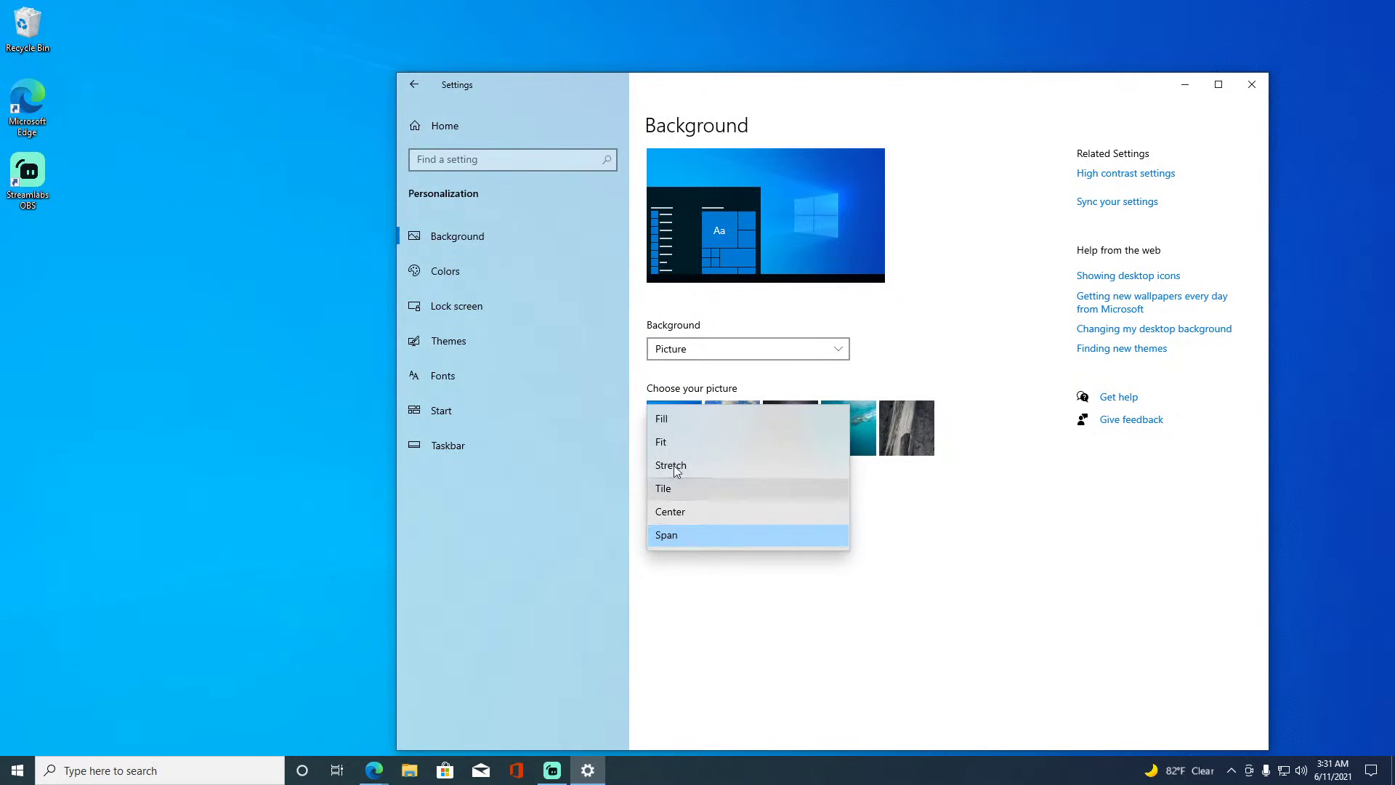
click(663, 415)
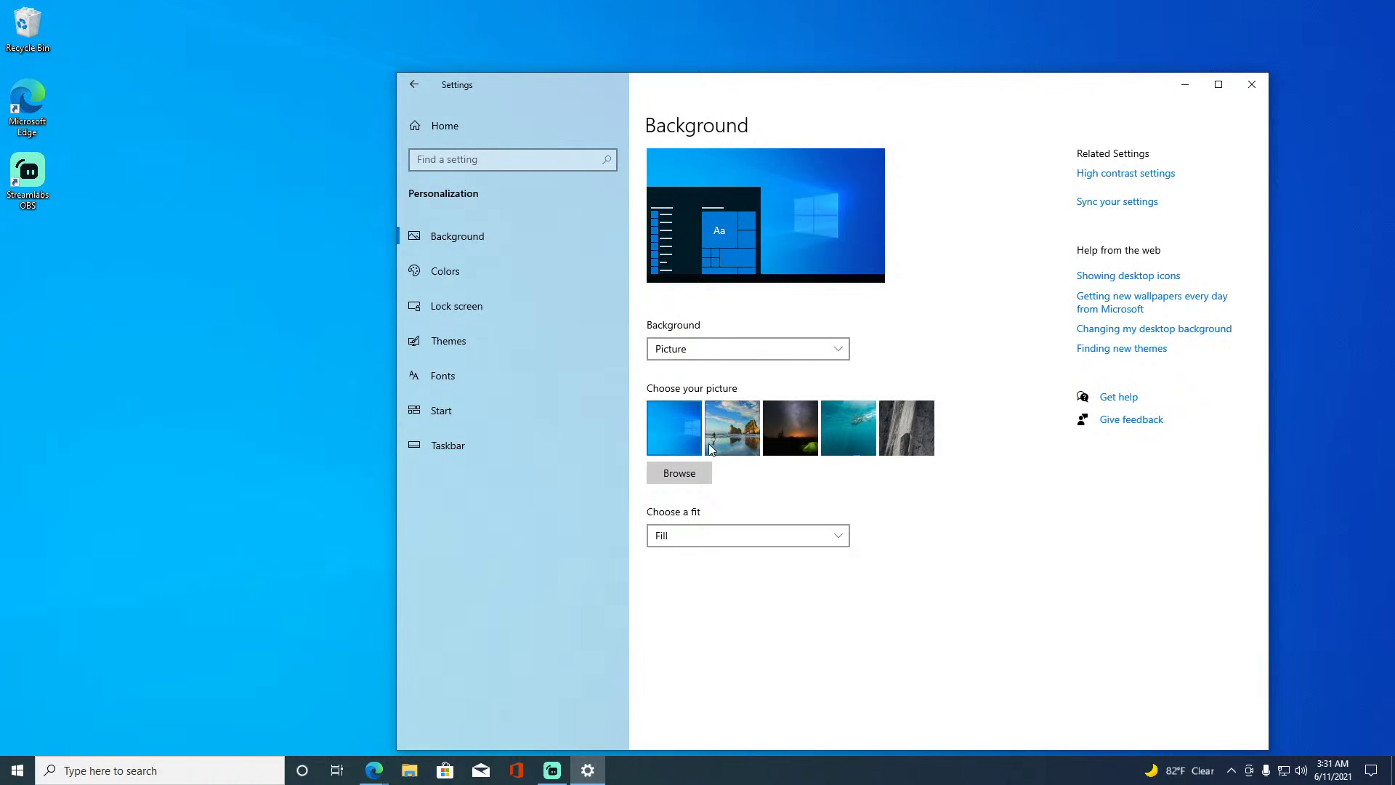
click(759, 546)
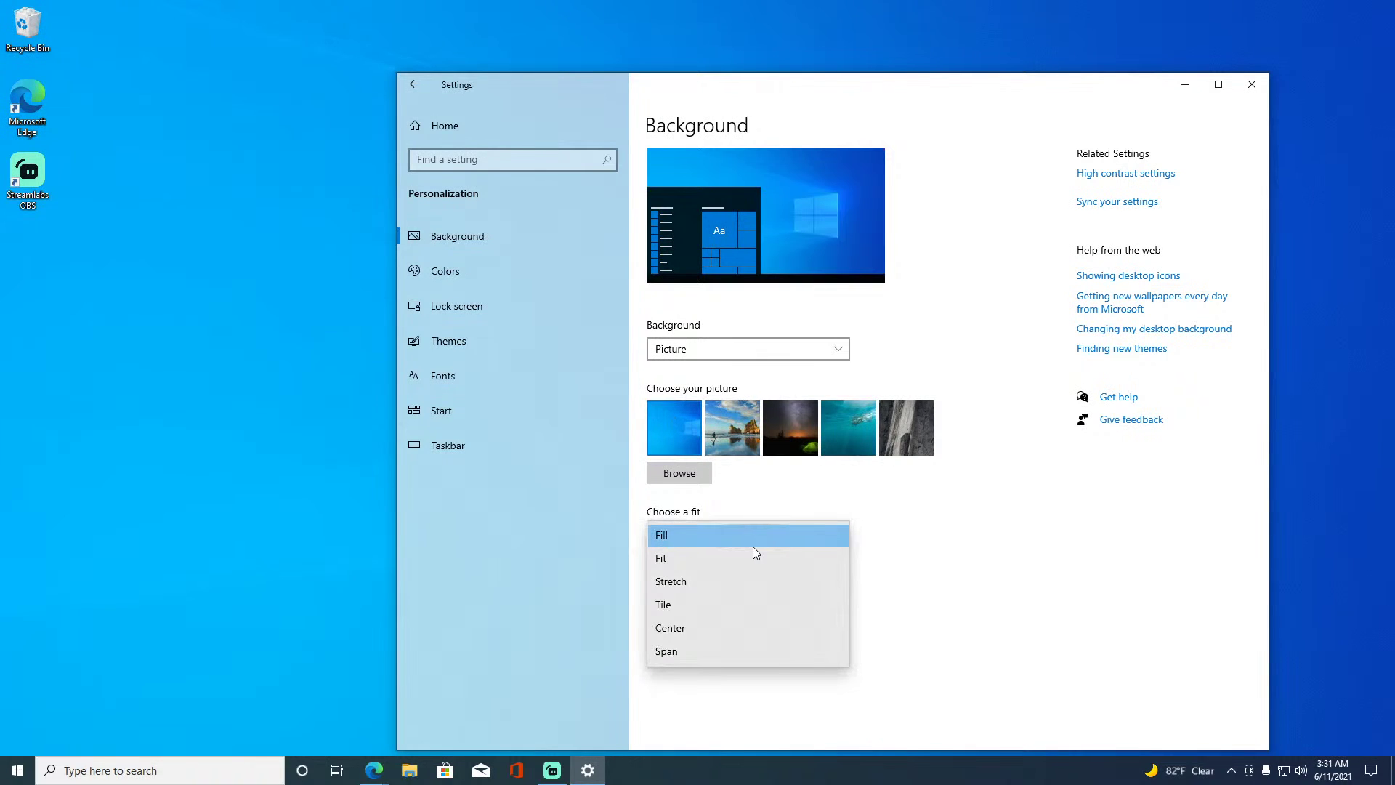
click(742, 560)
click(735, 543)
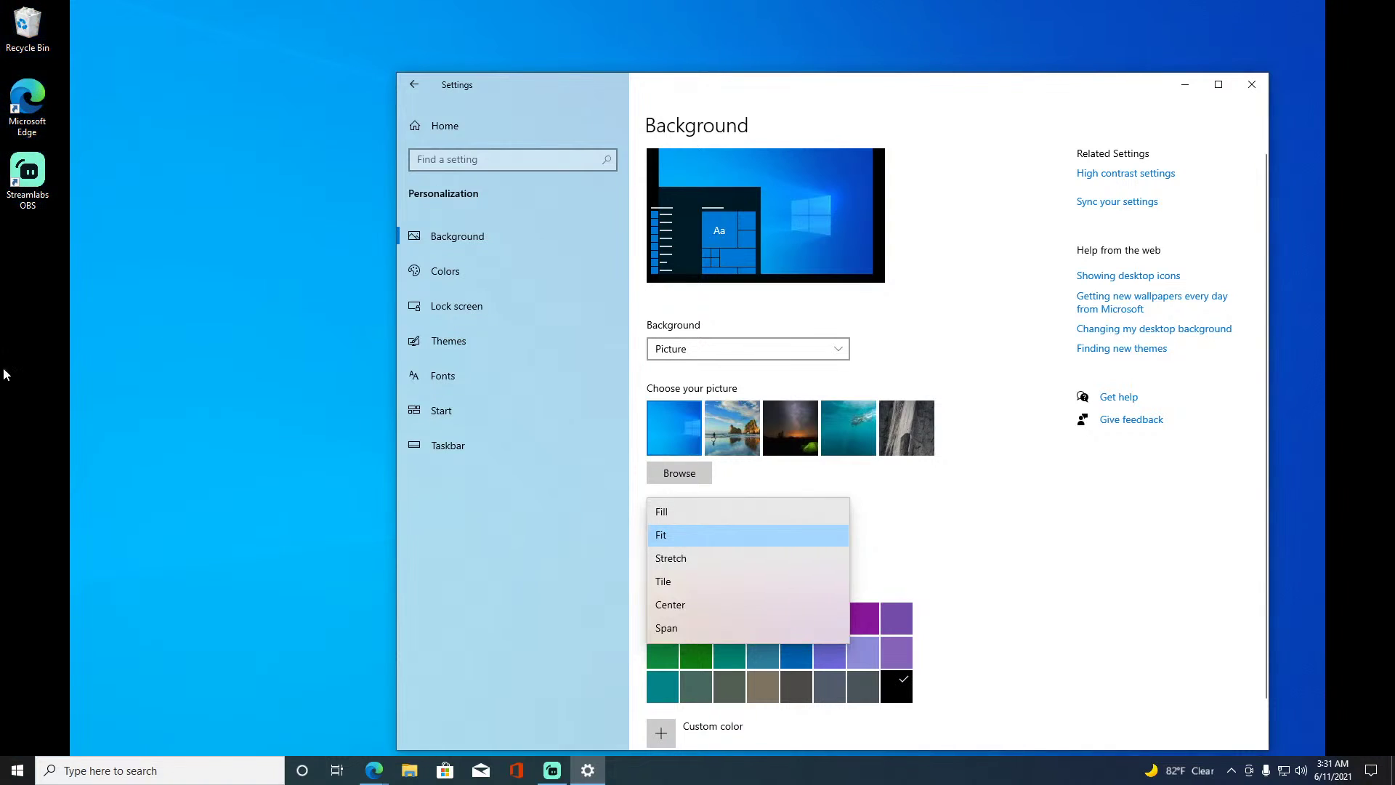
click(649, 513)
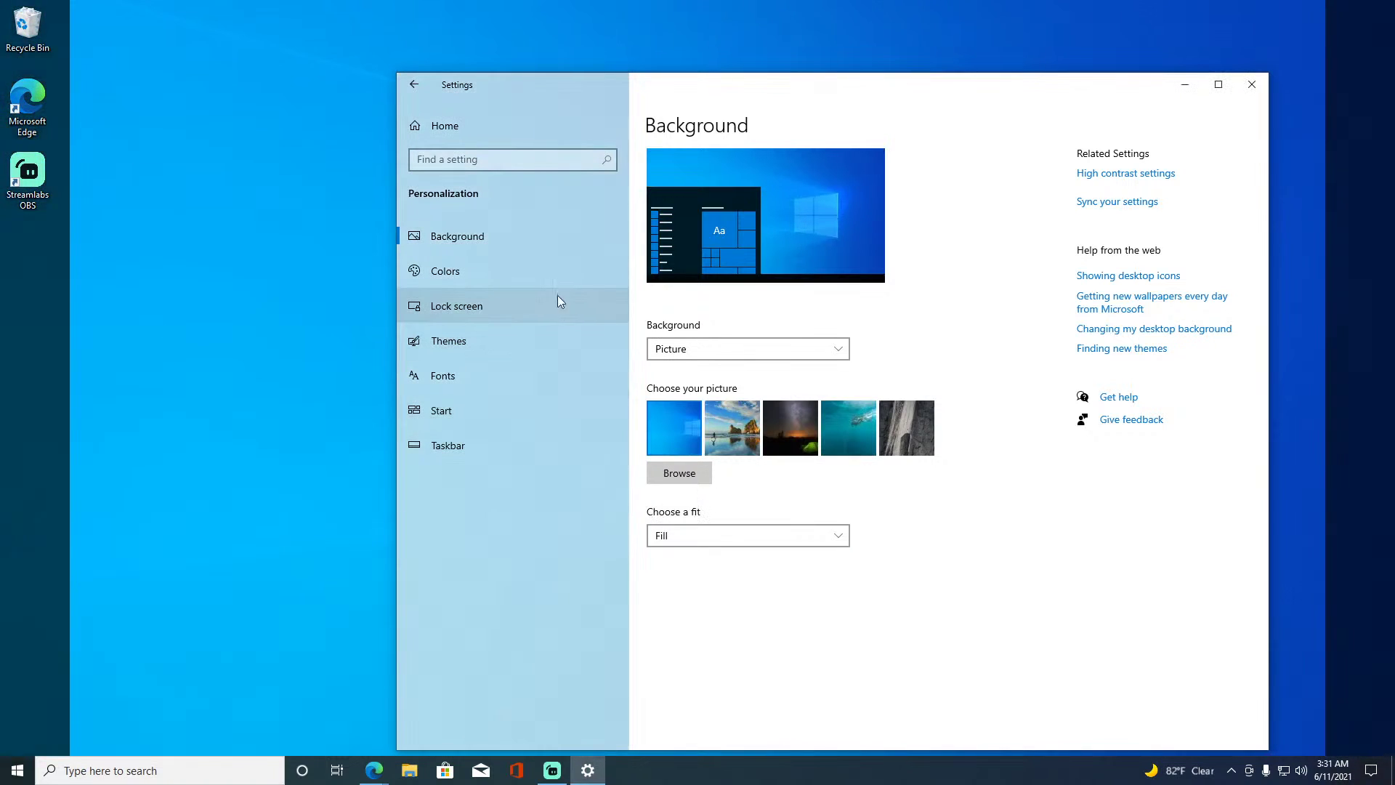
Compare the Light and Dark modes in the Colors settings and set both the default Windows mode and app mode to Dark.
click(529, 273)
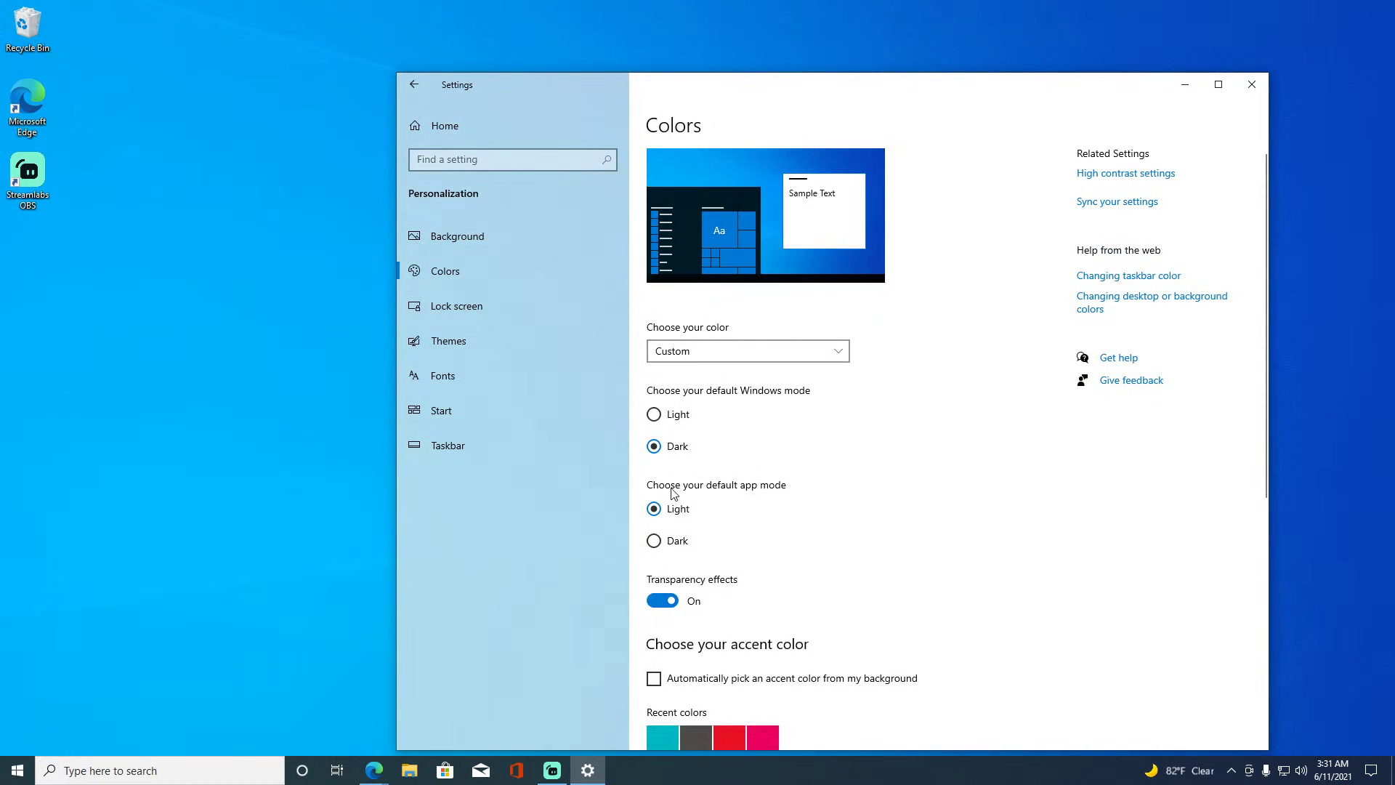
click(655, 543)
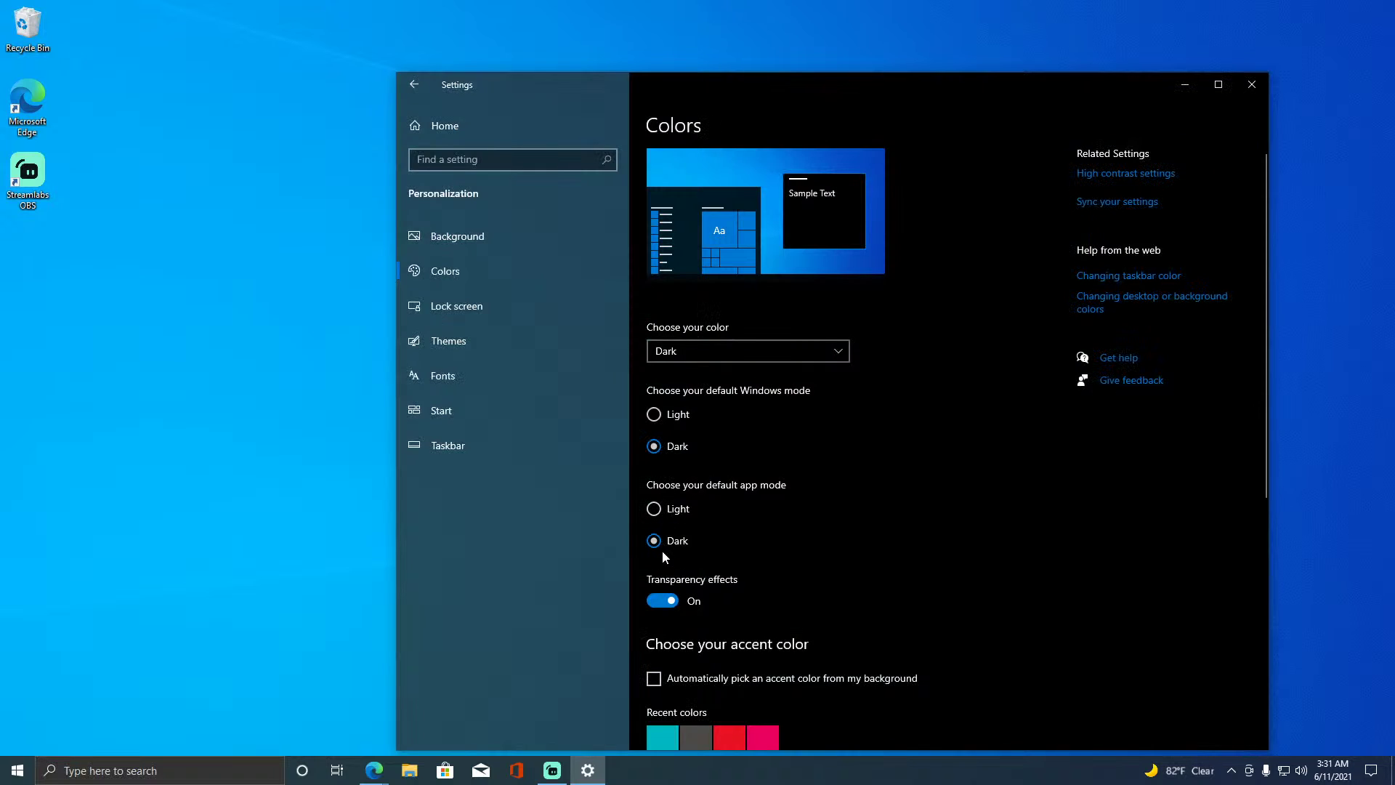
click(654, 417)
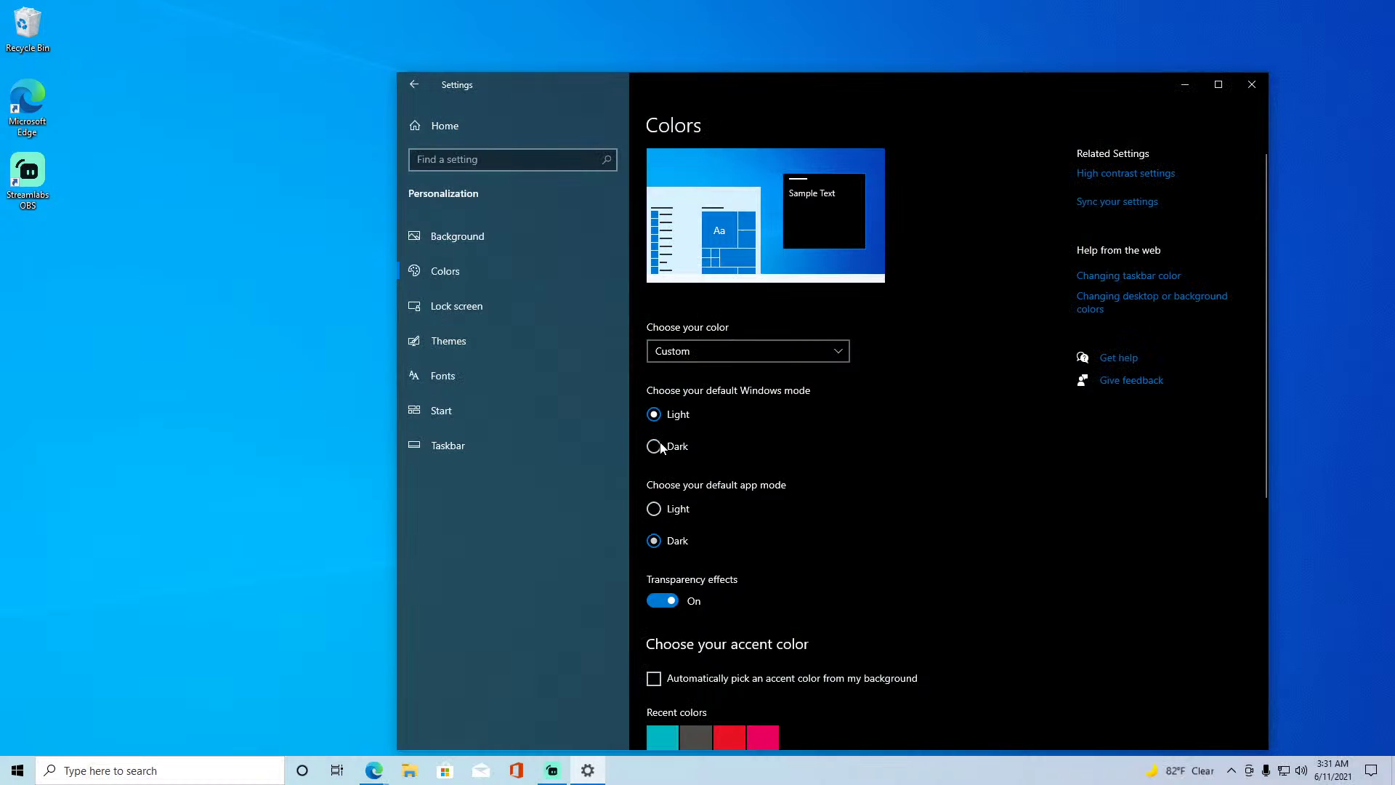
click(656, 446)
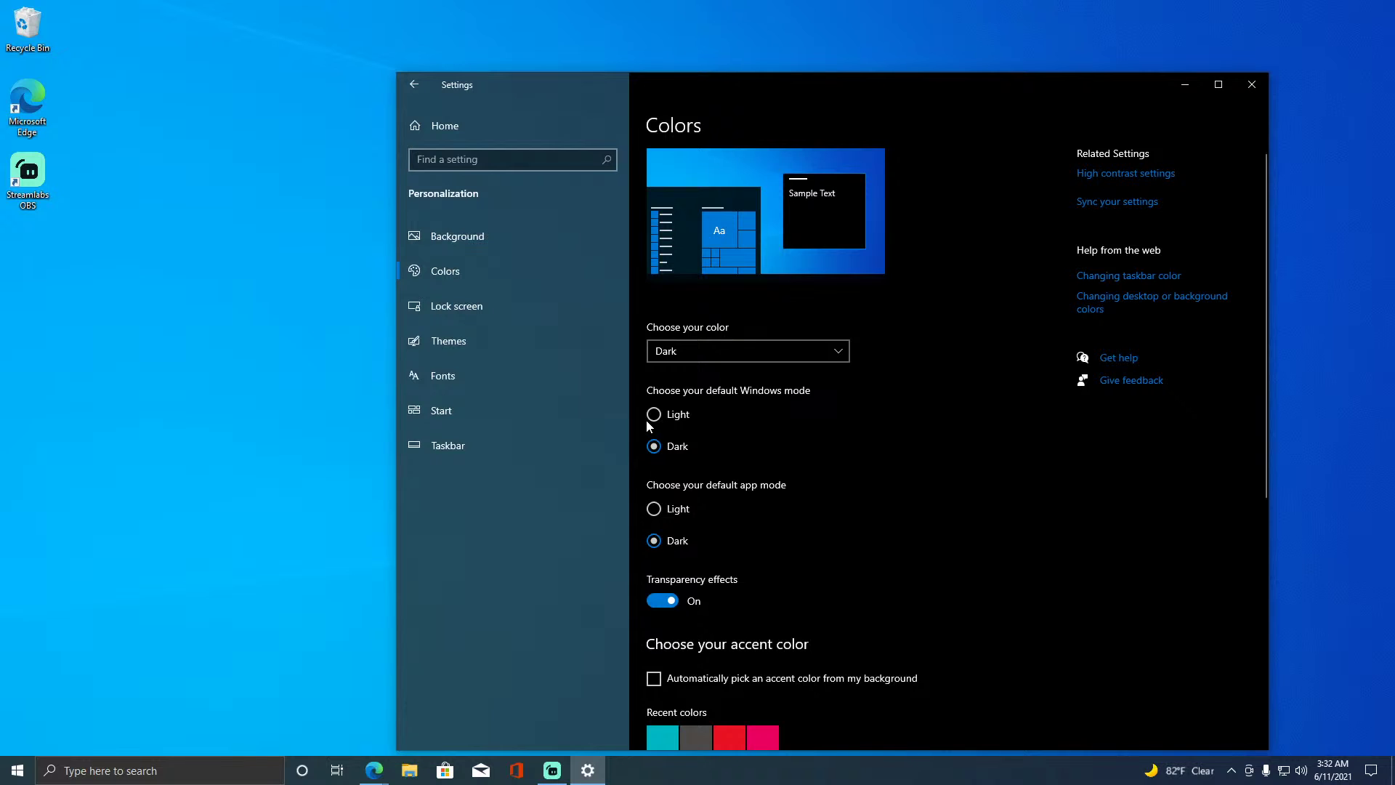
click(648, 420)
click(654, 510)
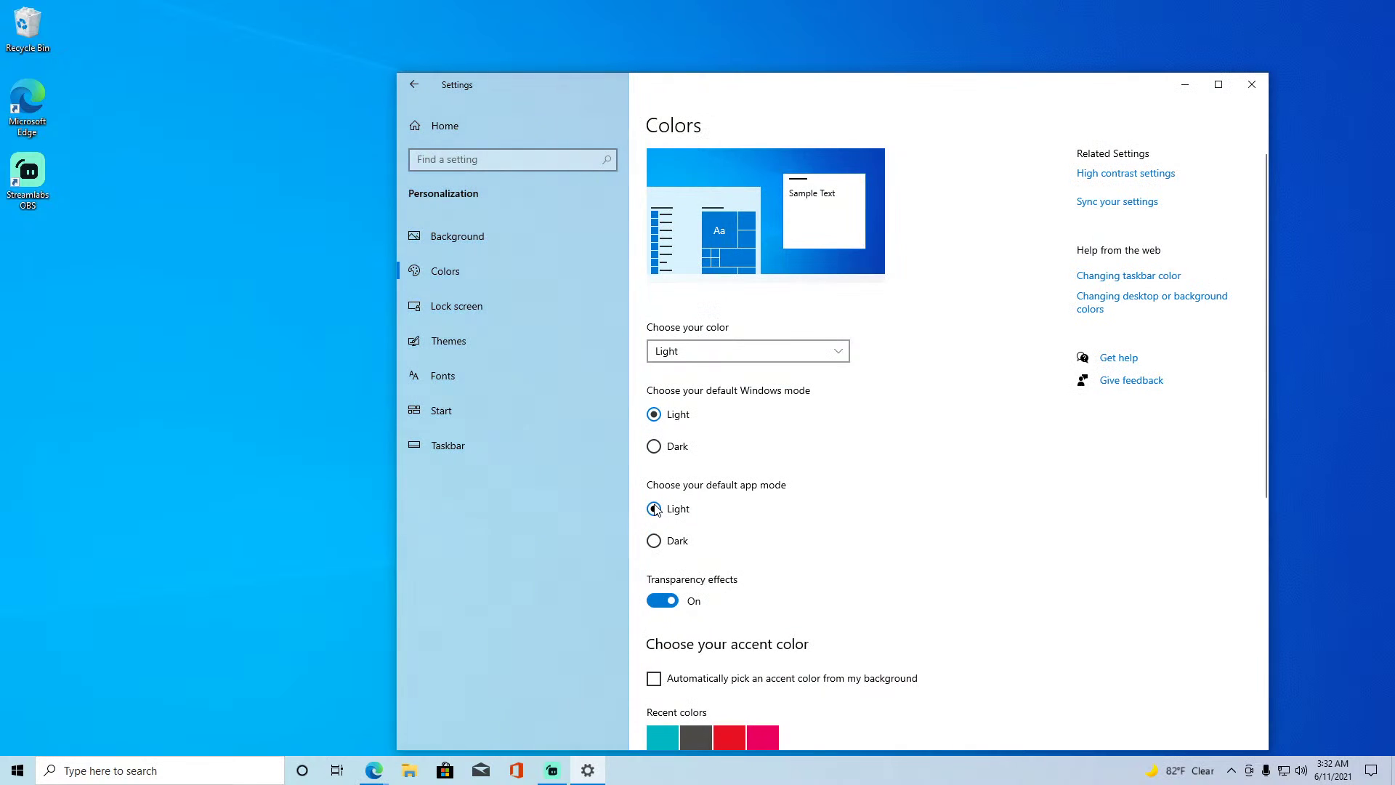
click(654, 541)
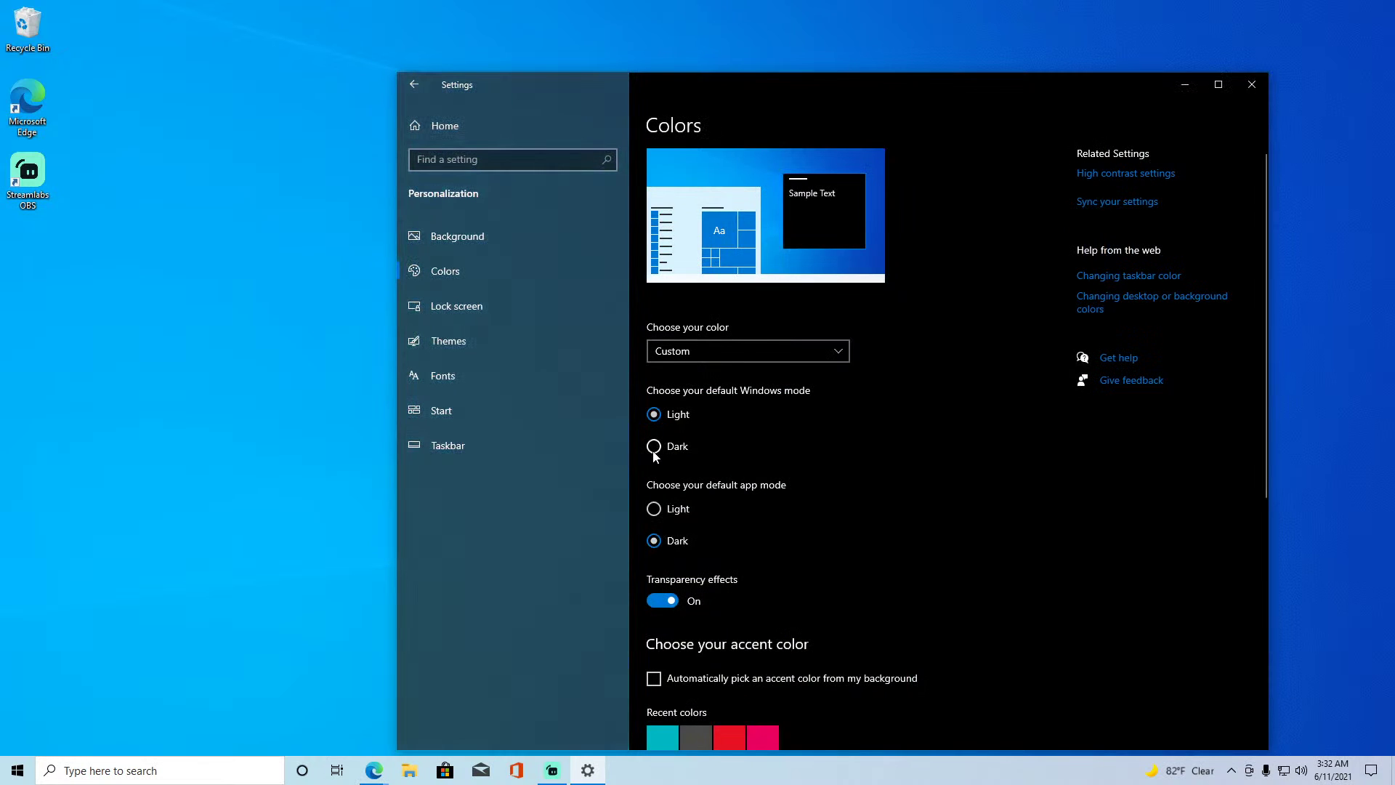
click(655, 450)
Turn off transparency effects and look over the accent color options.
click(668, 606)
click(669, 606)
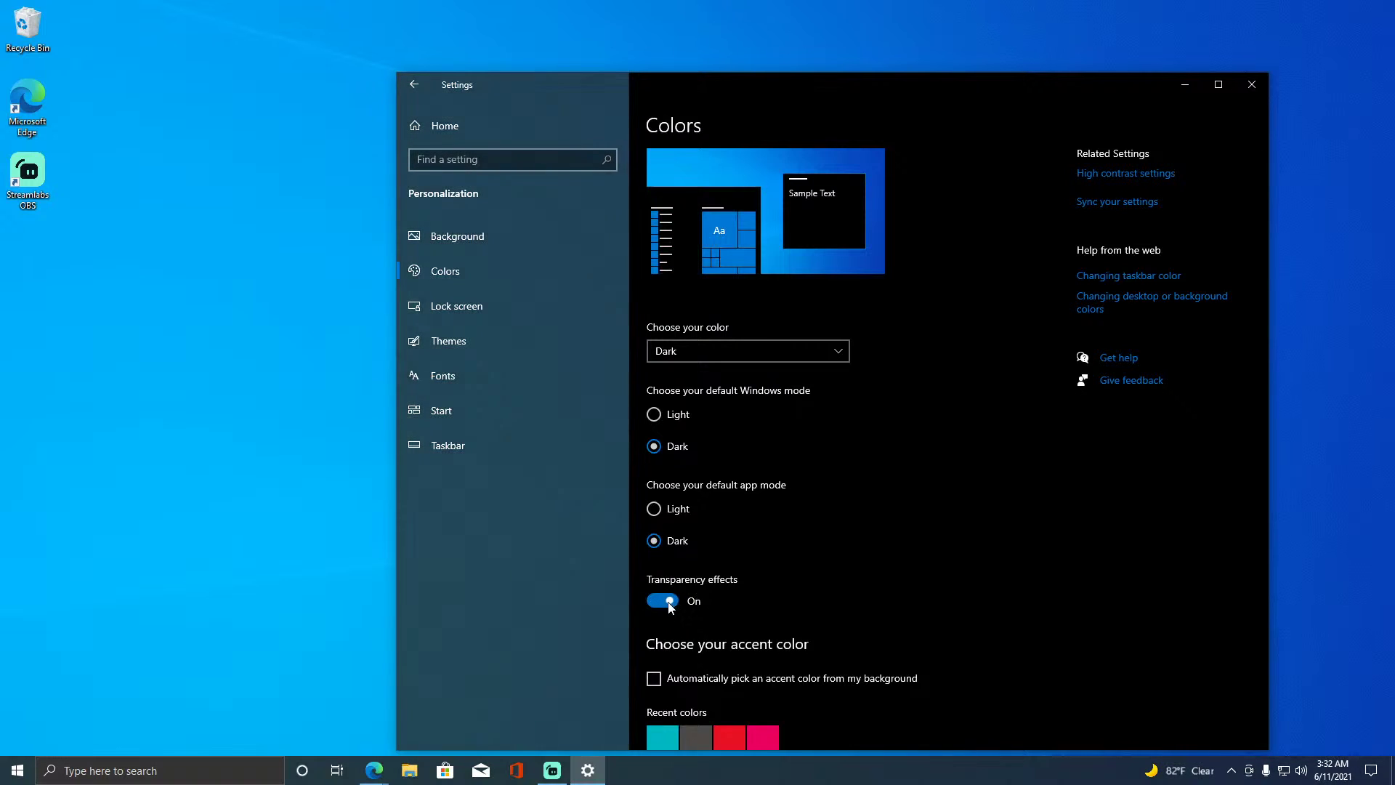
click(670, 607)
scroll(713, 351, down, 7)
scroll(712, 351, up, 5)
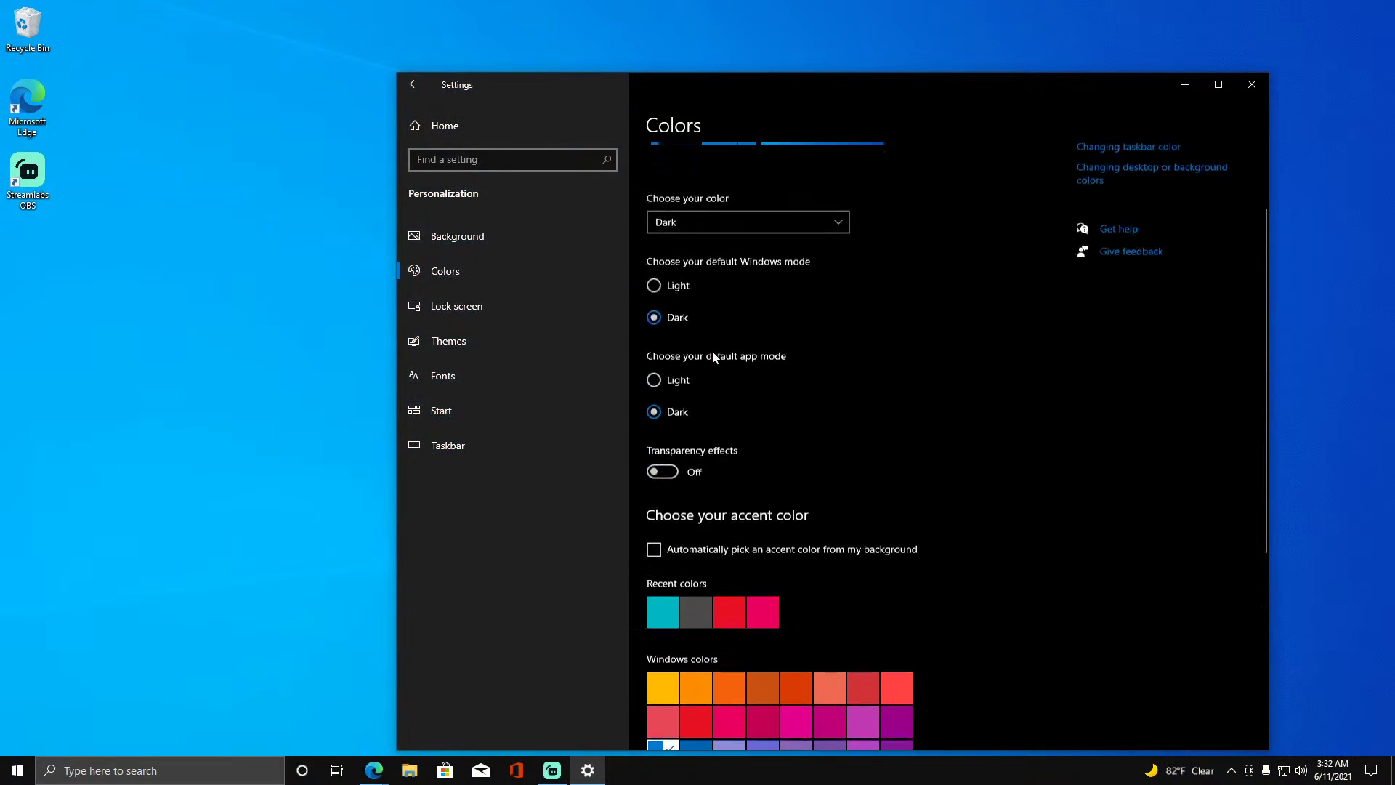
scroll(712, 351, down, 5)
Switch to NVIDIA Control Panel, apply the PC resolution 1920 × 1080 for the display, and close the control panel.
right_click(195, 446)
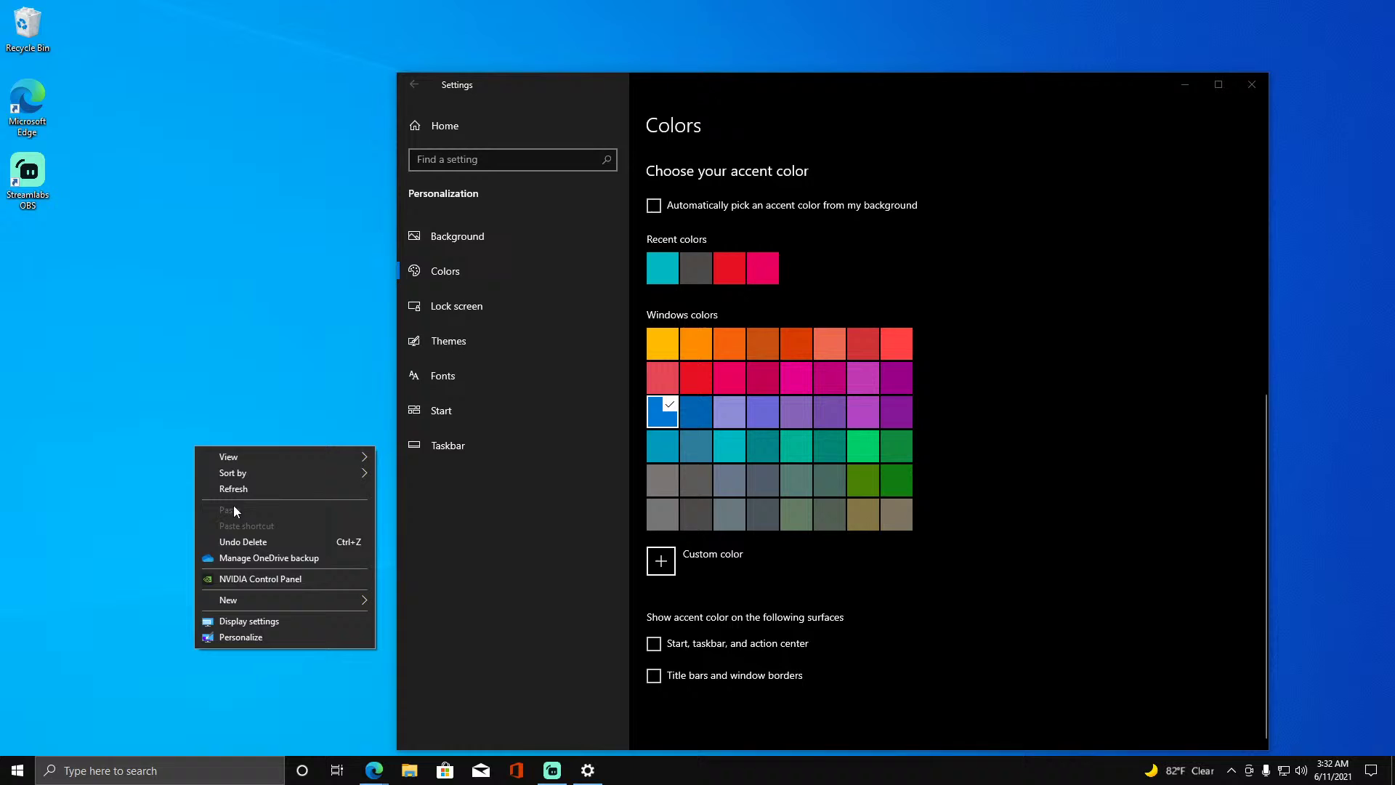
click(273, 578)
click(753, 529)
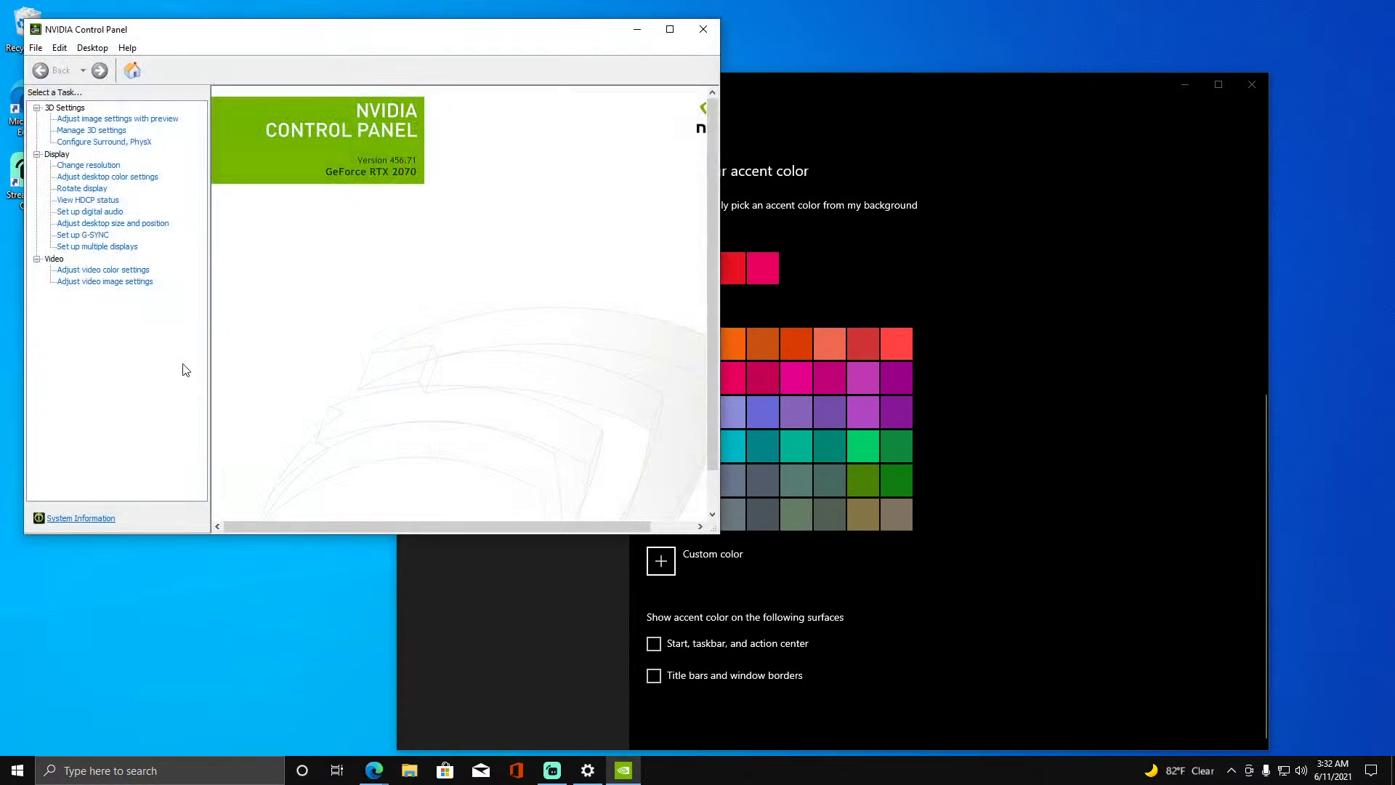
click(99, 169)
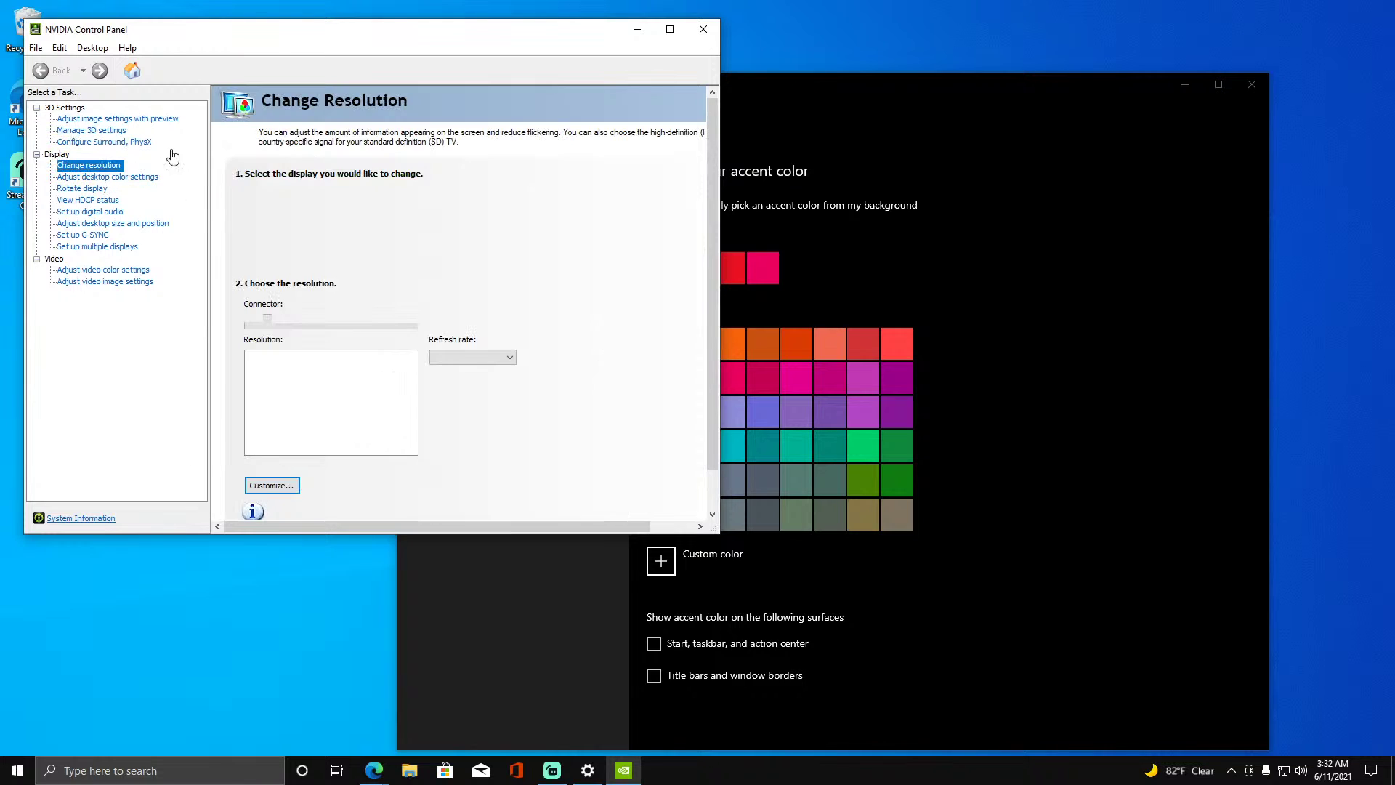
scroll(358, 403, down, 2)
click(341, 381)
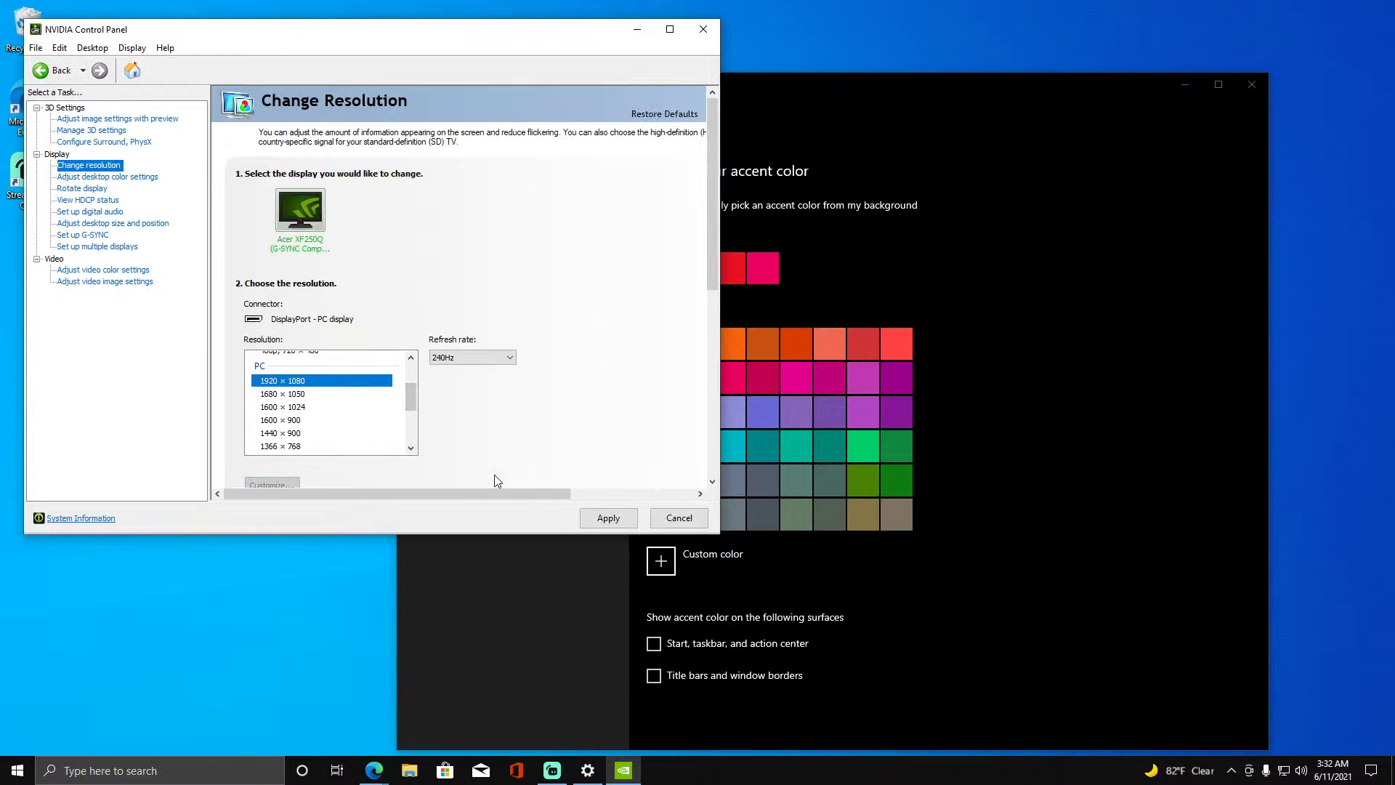
click(597, 526)
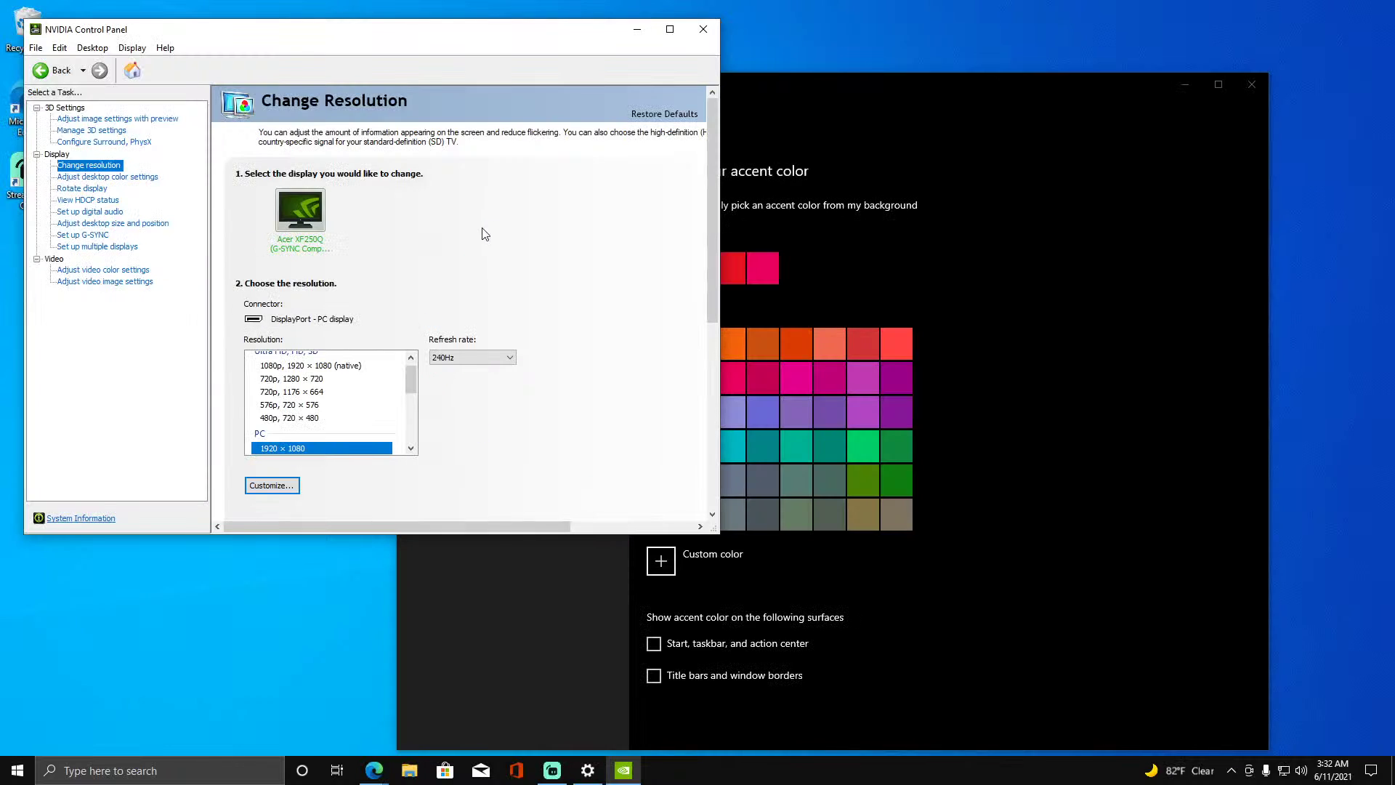
click(703, 29)
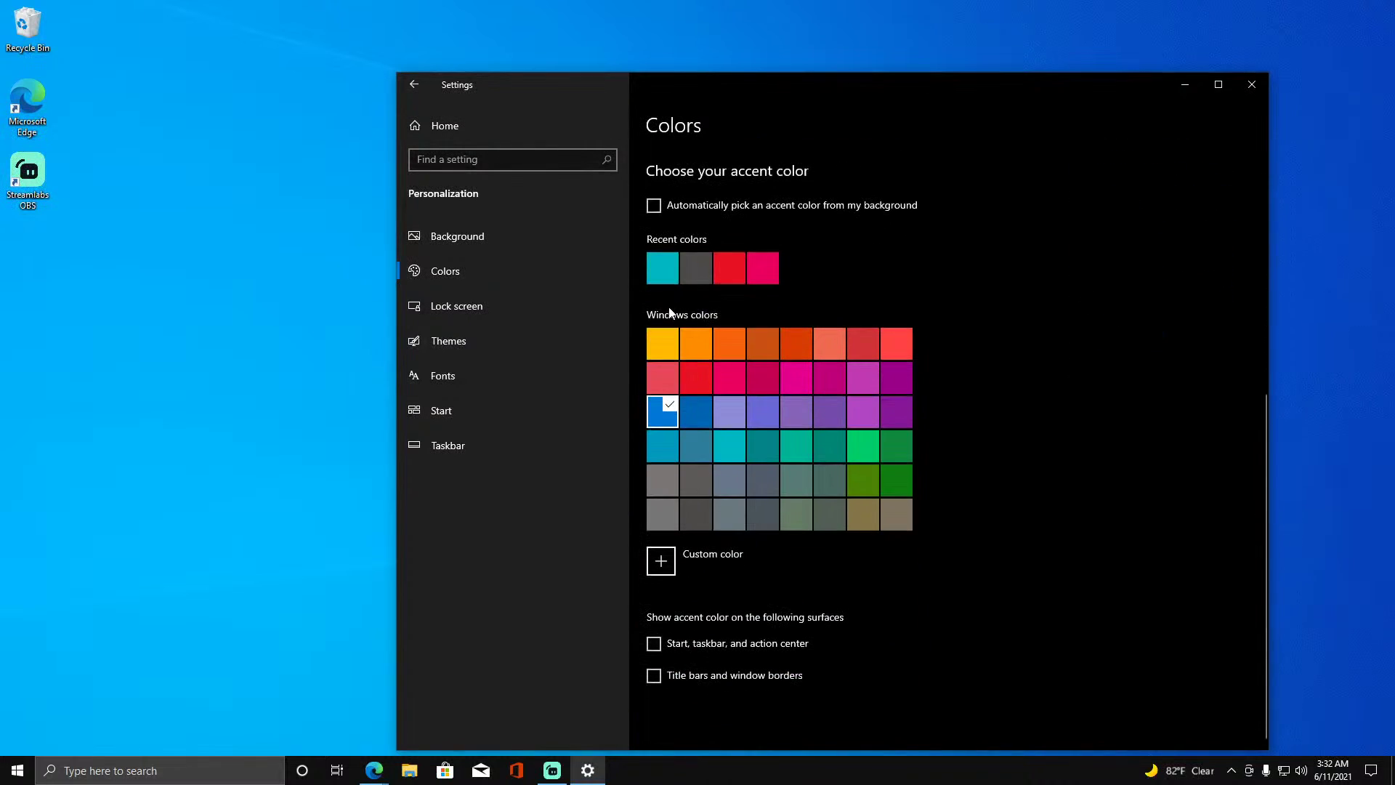
Try a light purple accent color from the Windows colors, and set the accent to the recent dark gray.
scroll(660, 240, up, 1)
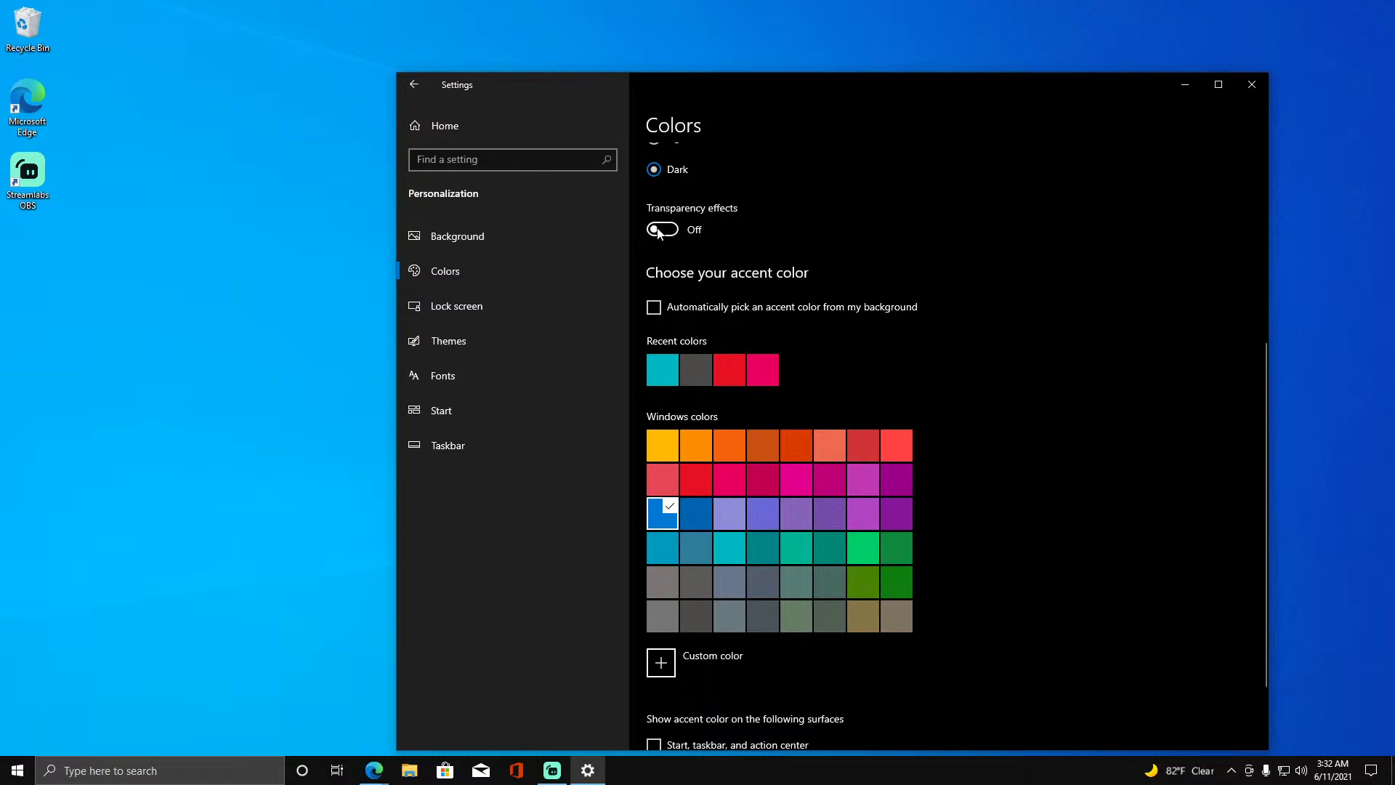
scroll(730, 590, down, 3)
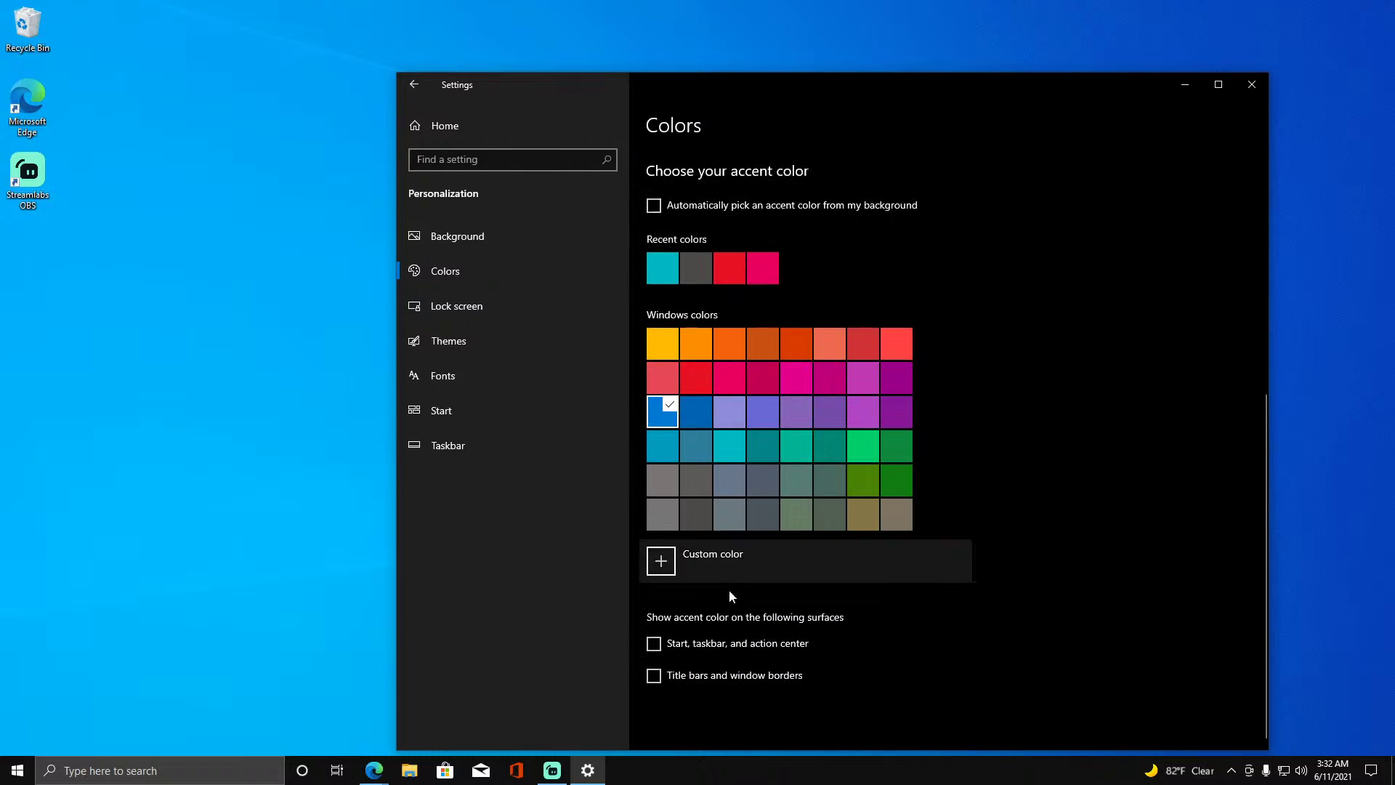
click(687, 344)
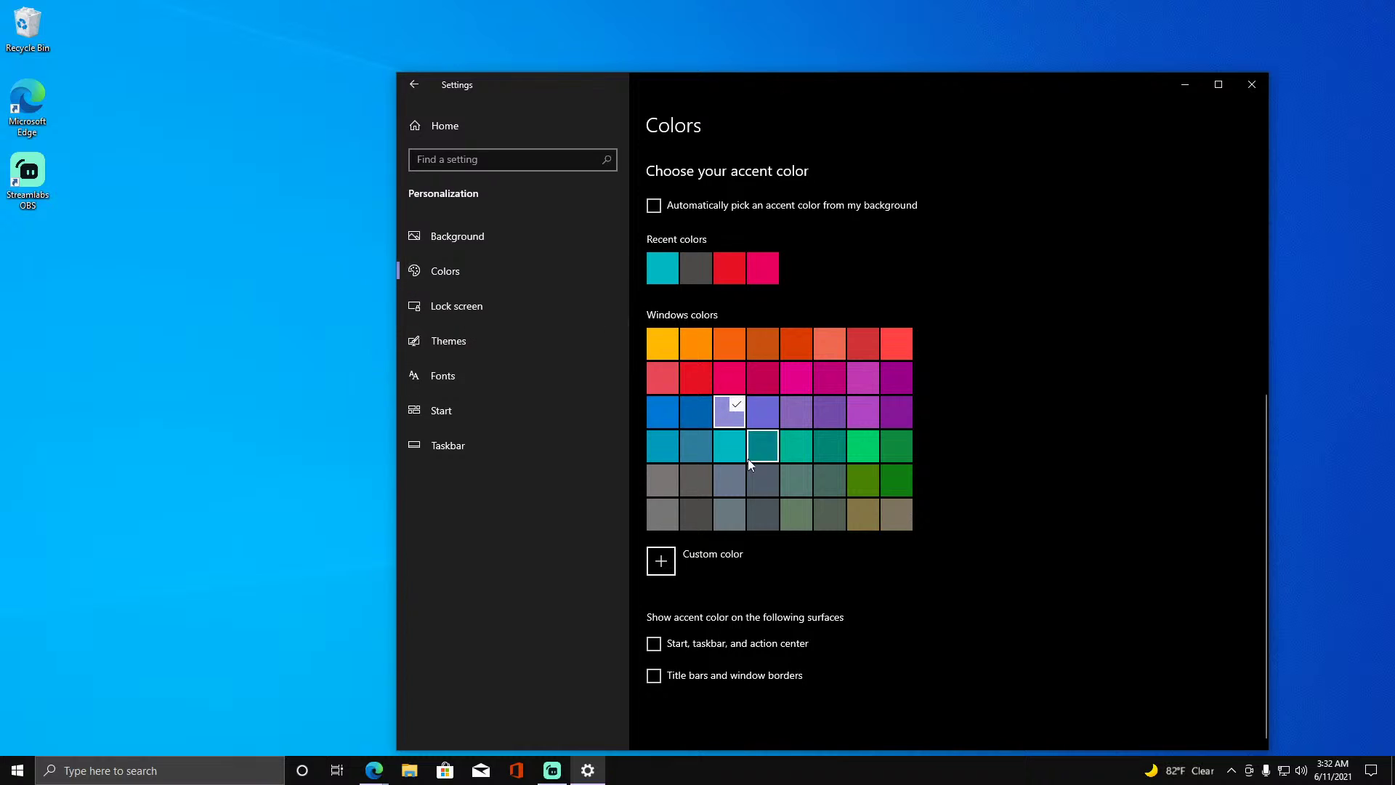
click(516, 298)
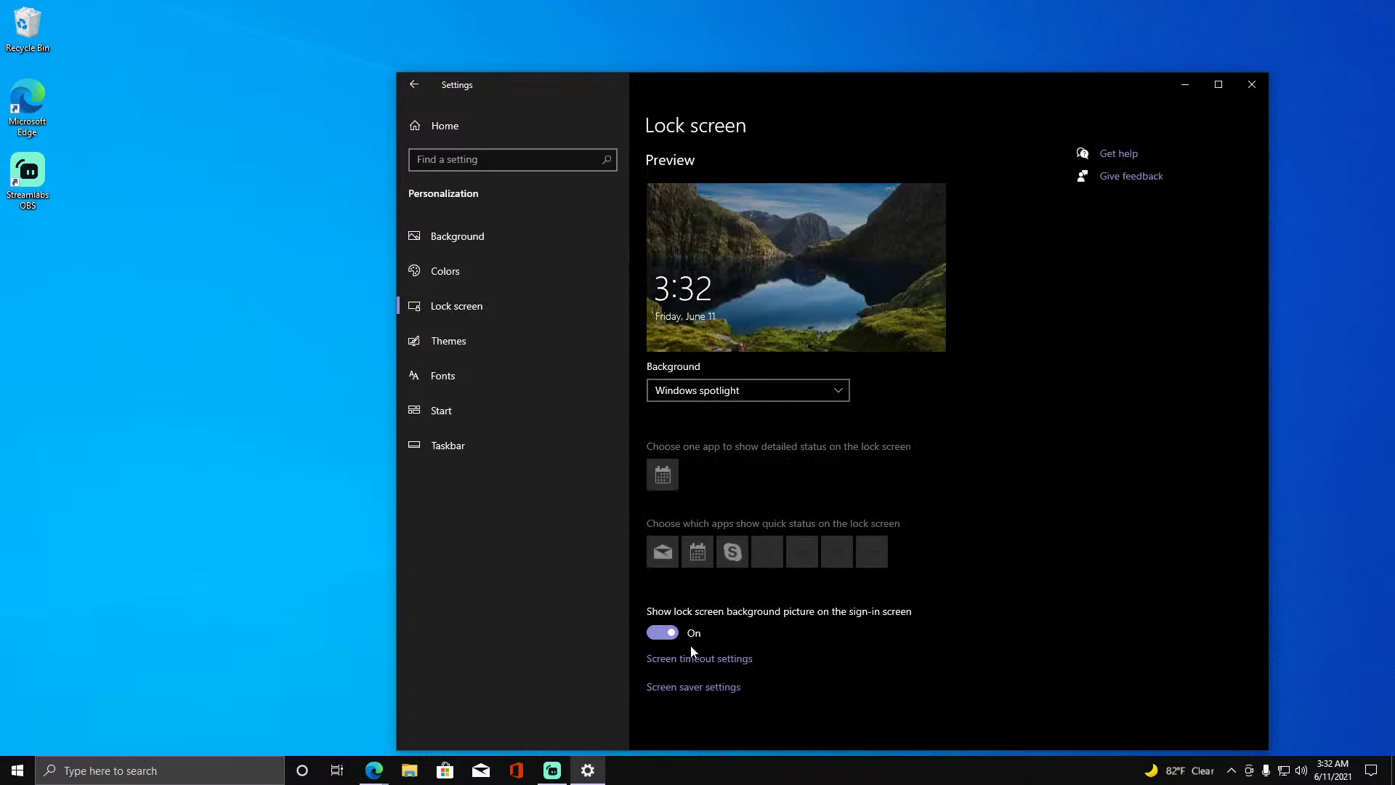
click(482, 282)
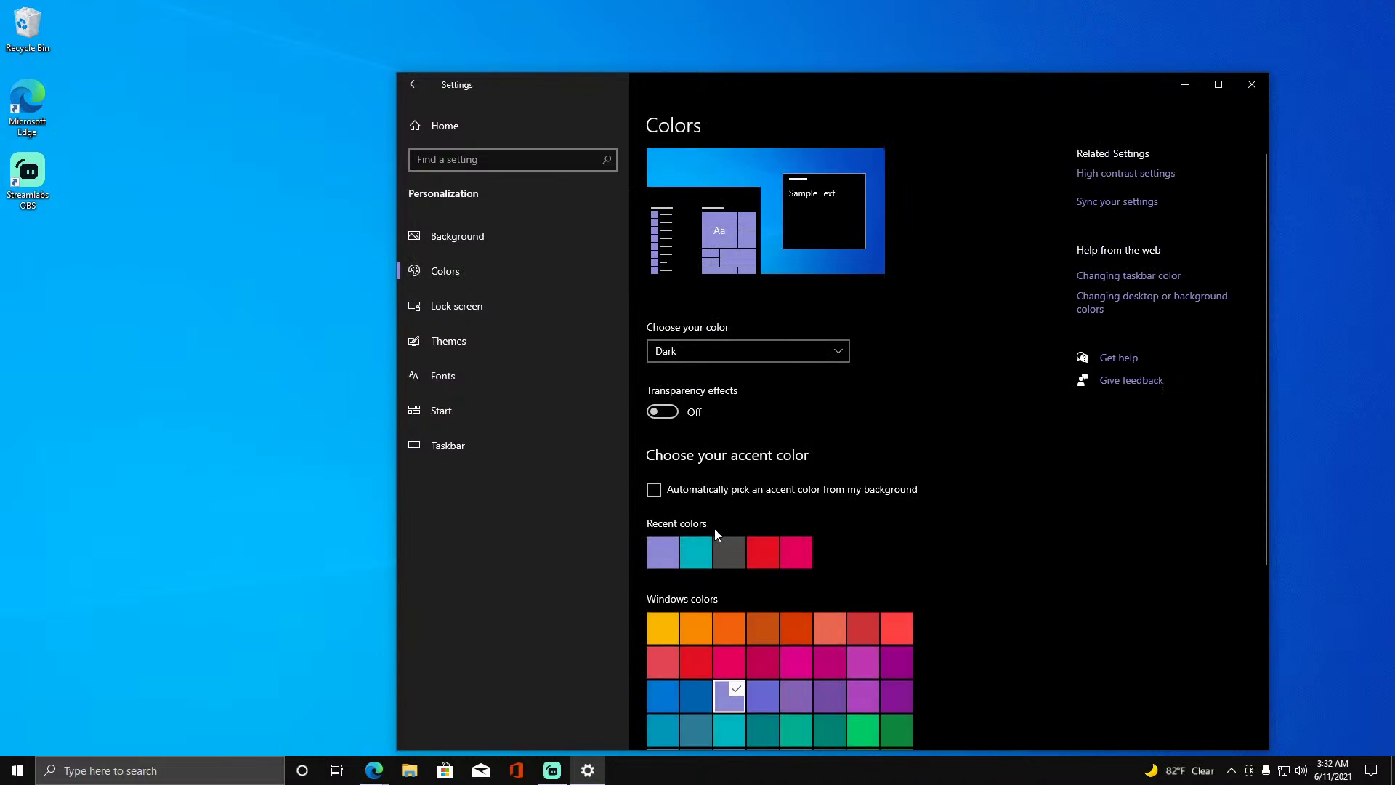
scroll(715, 534, down, 3)
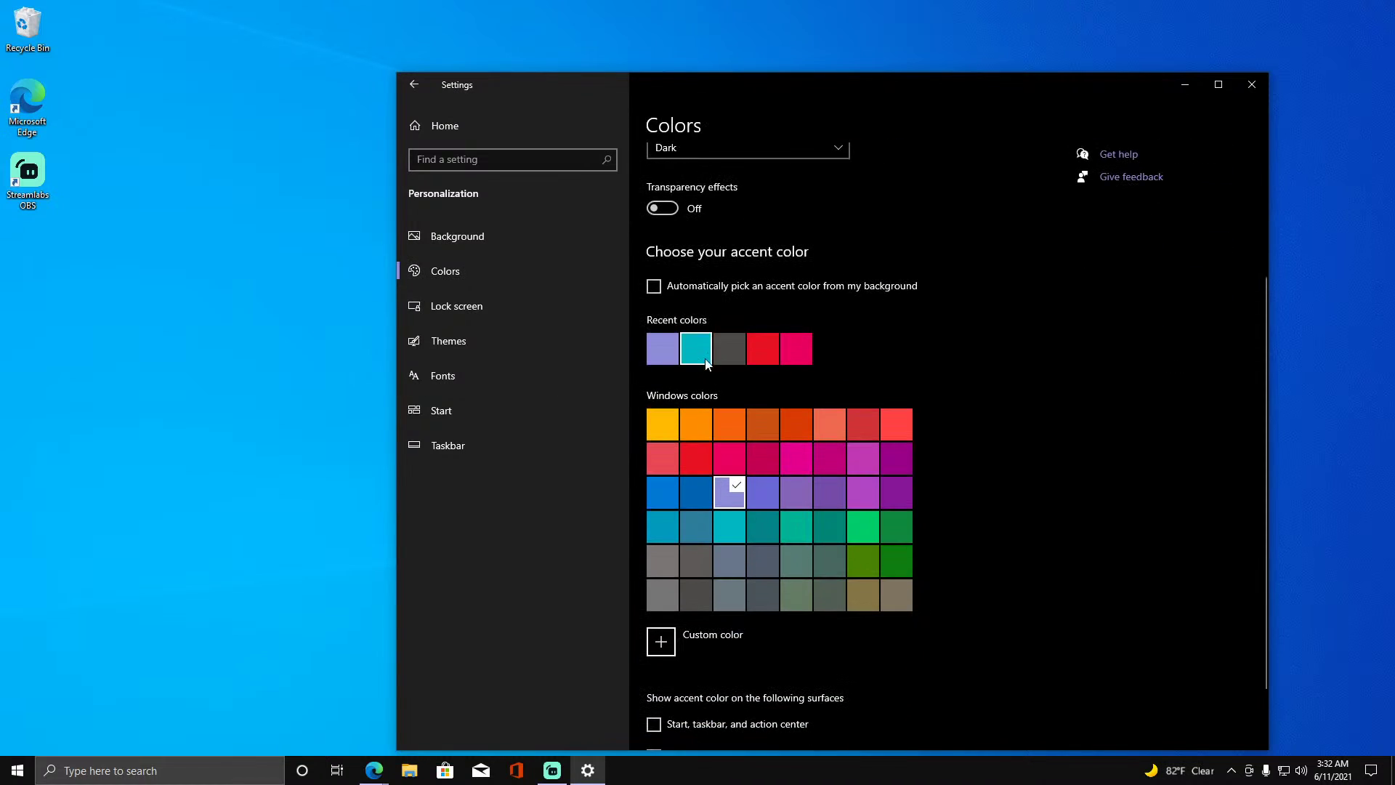
Turn off the lock screen picture on the sign-in screen, try the Picture background and return it to Windows spotlight.
click(439, 304)
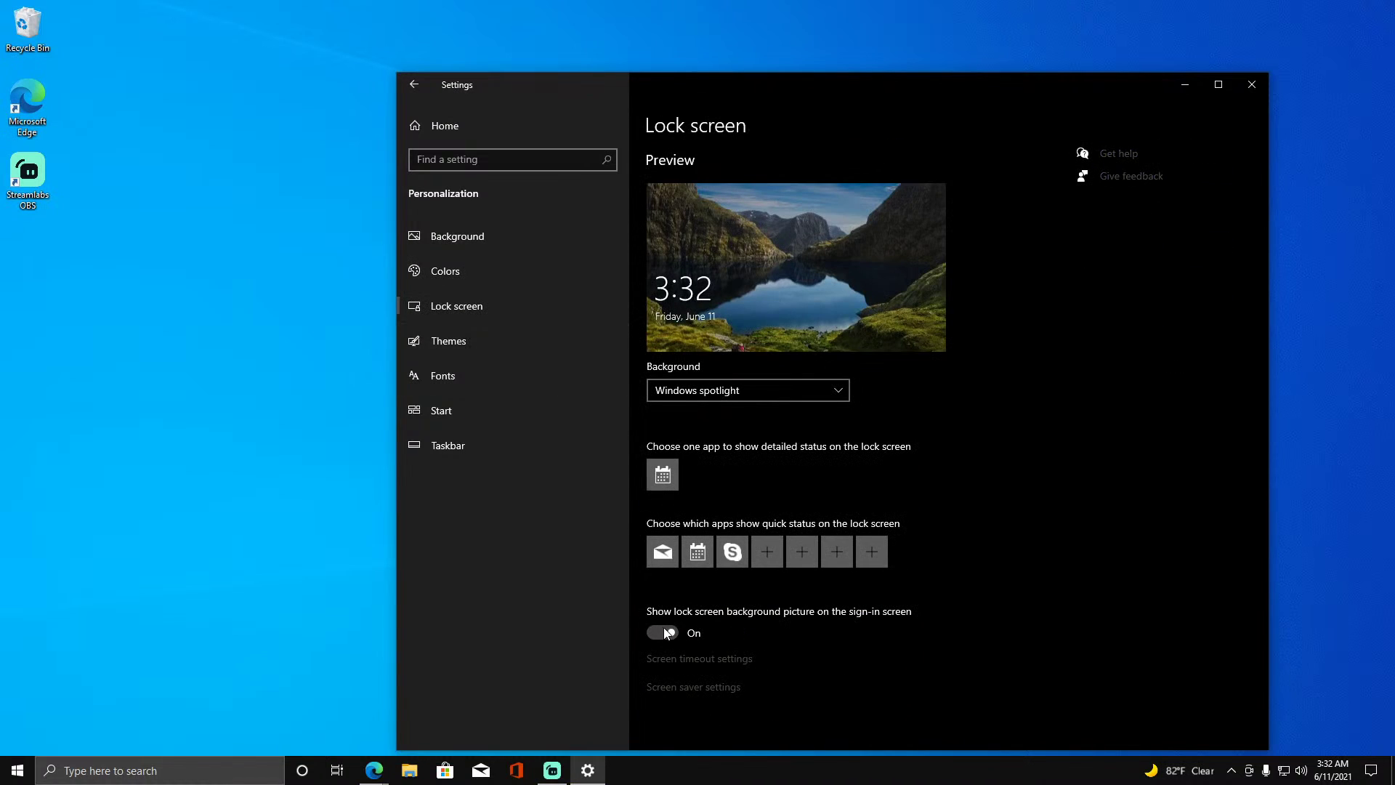
click(699, 391)
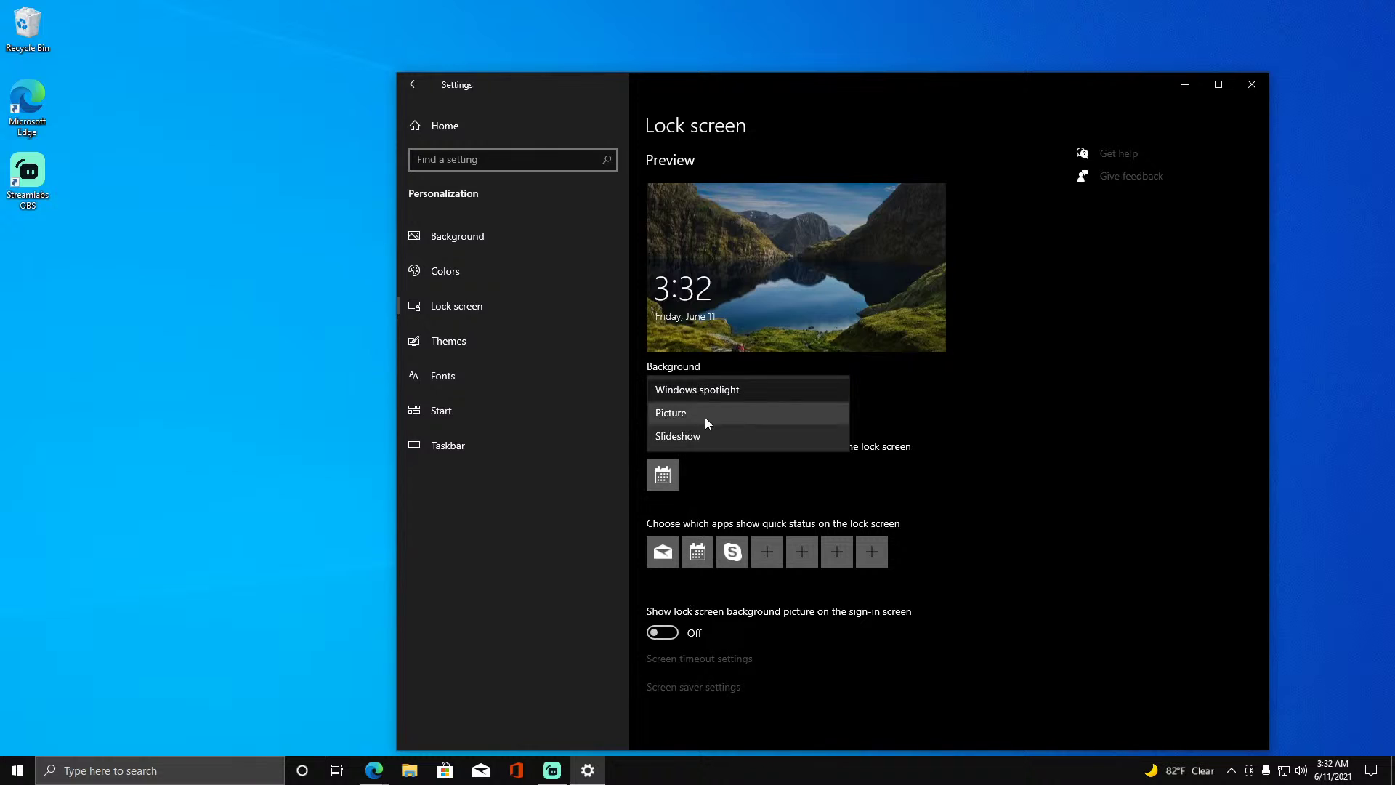
click(704, 409)
click(677, 393)
click(679, 391)
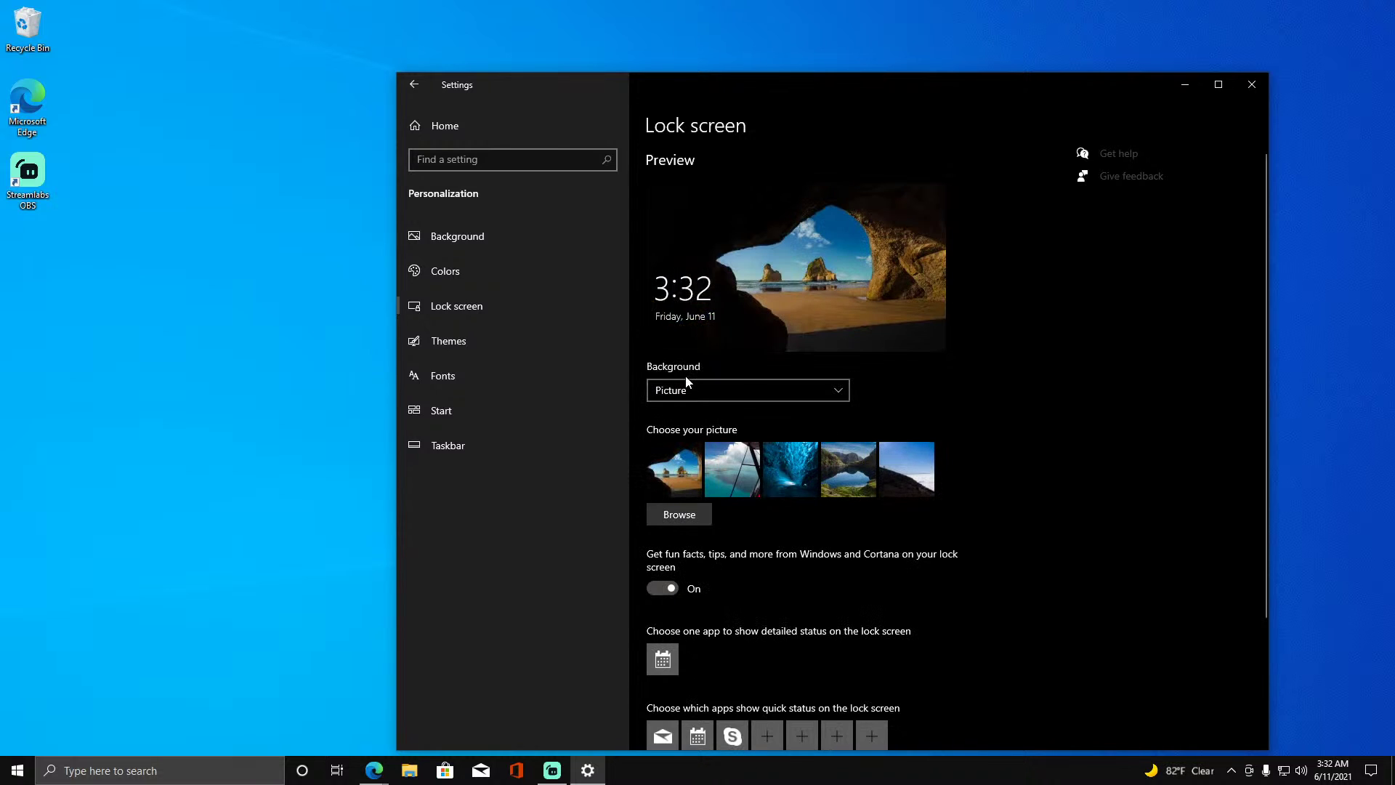
click(680, 389)
click(679, 368)
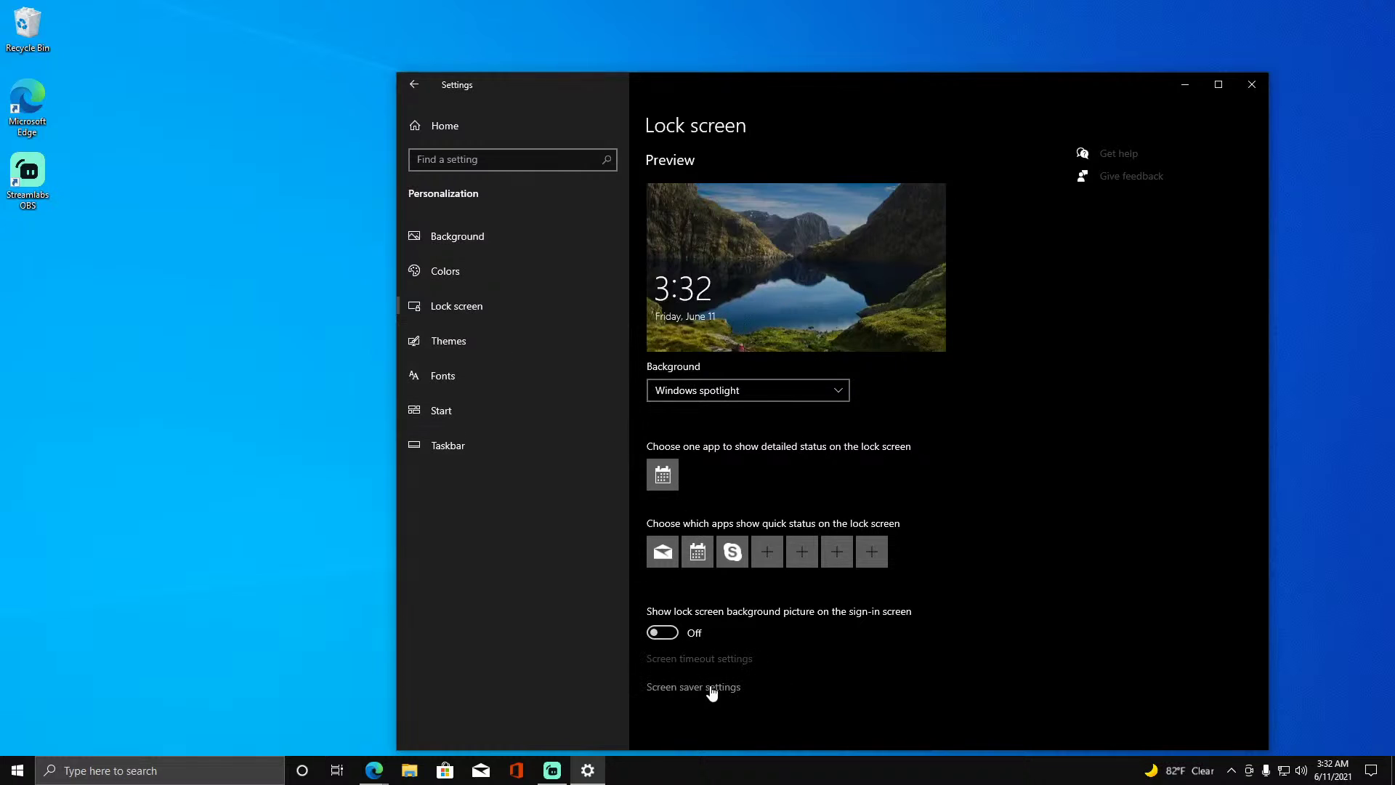
Look through the available themes and the installed fonts in the Personalization settings.
click(536, 341)
scroll(713, 384, down, 3)
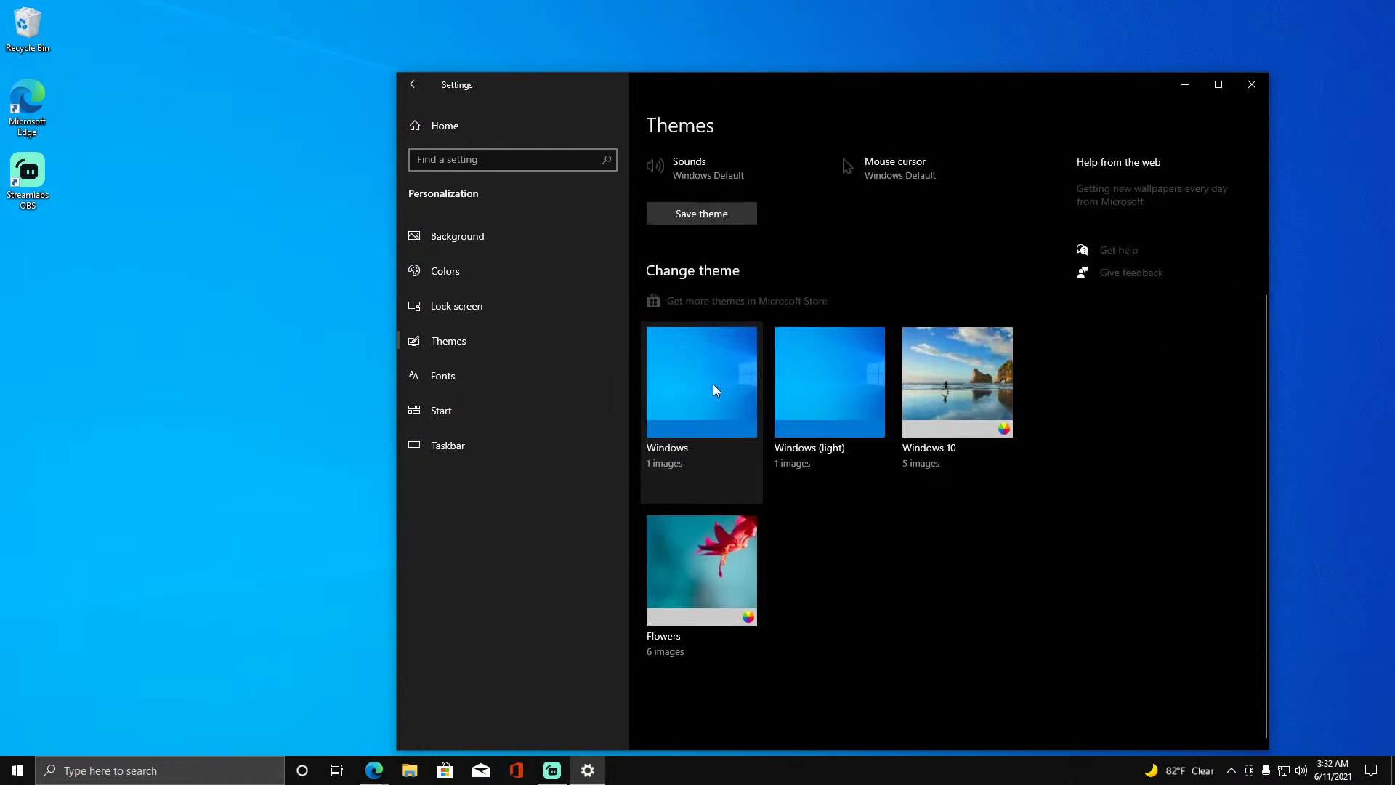
click(514, 378)
scroll(726, 348, down, 20)
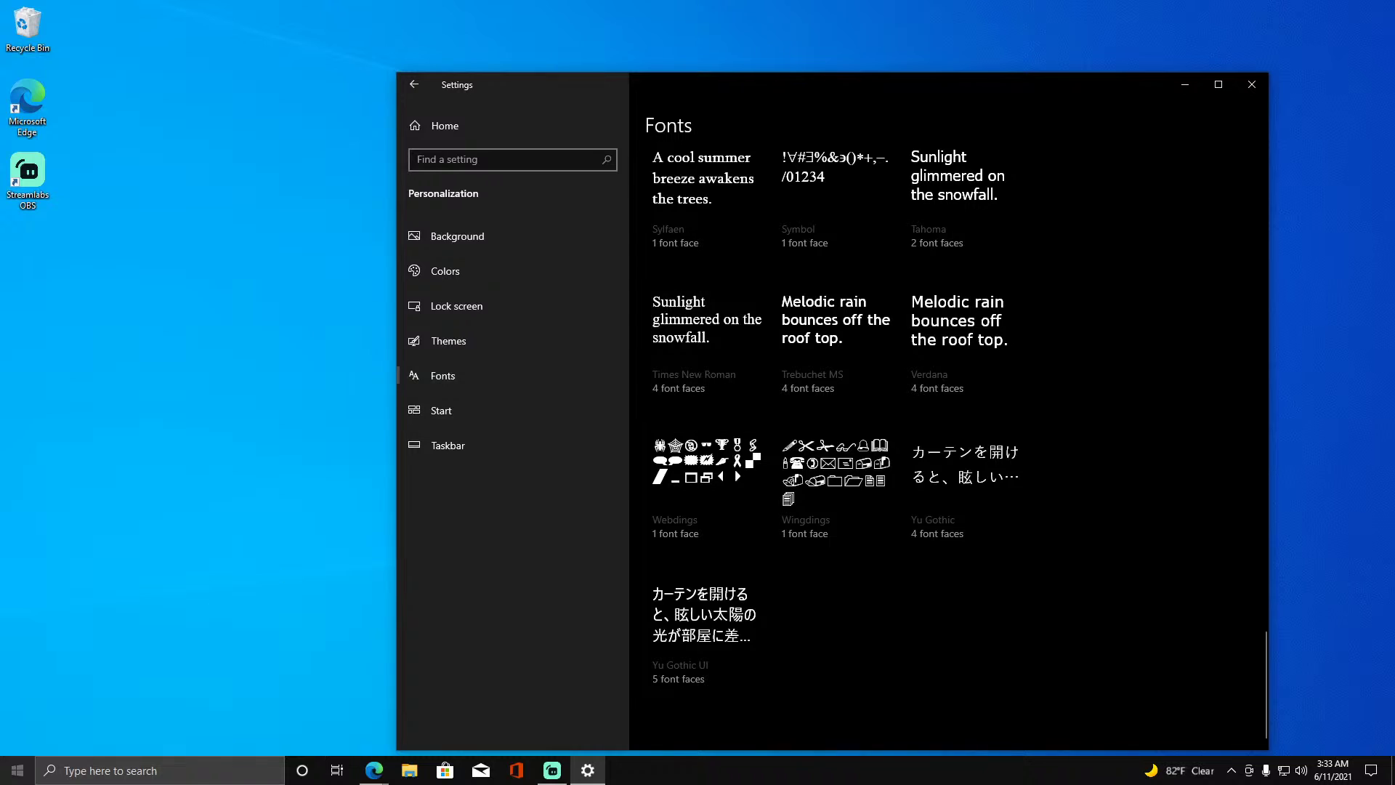
key(super+x)
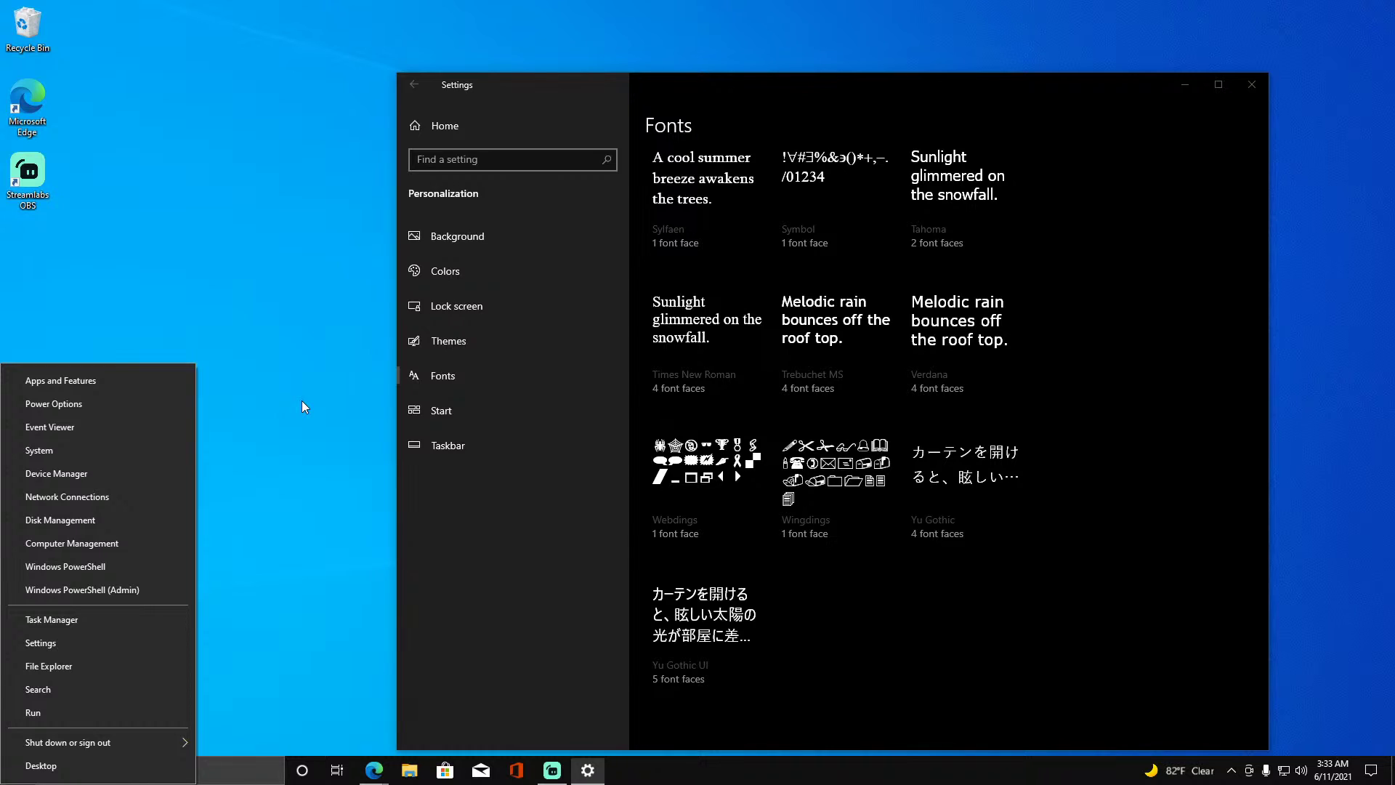
click(508, 403)
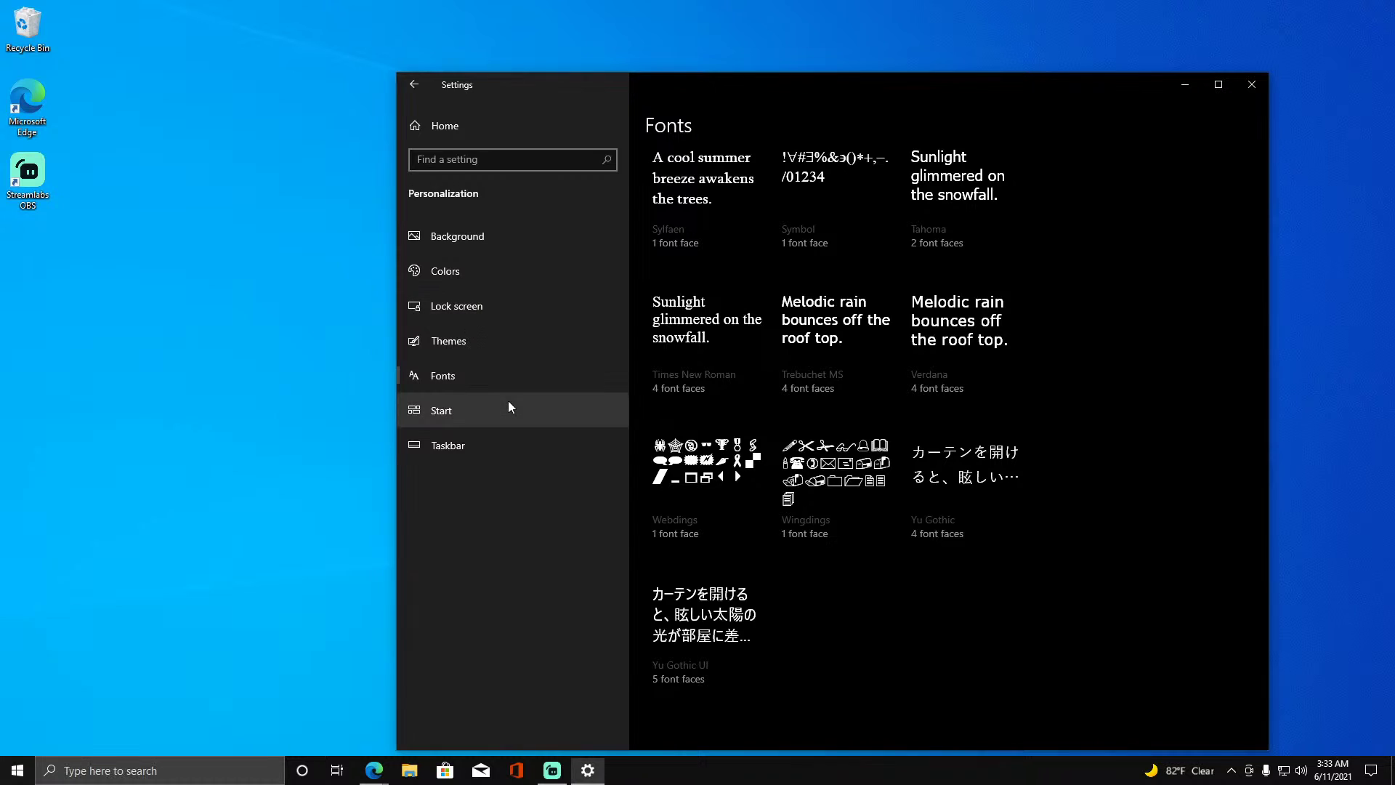
Check the Start settings and the options for which folders appear on Start.
click(503, 412)
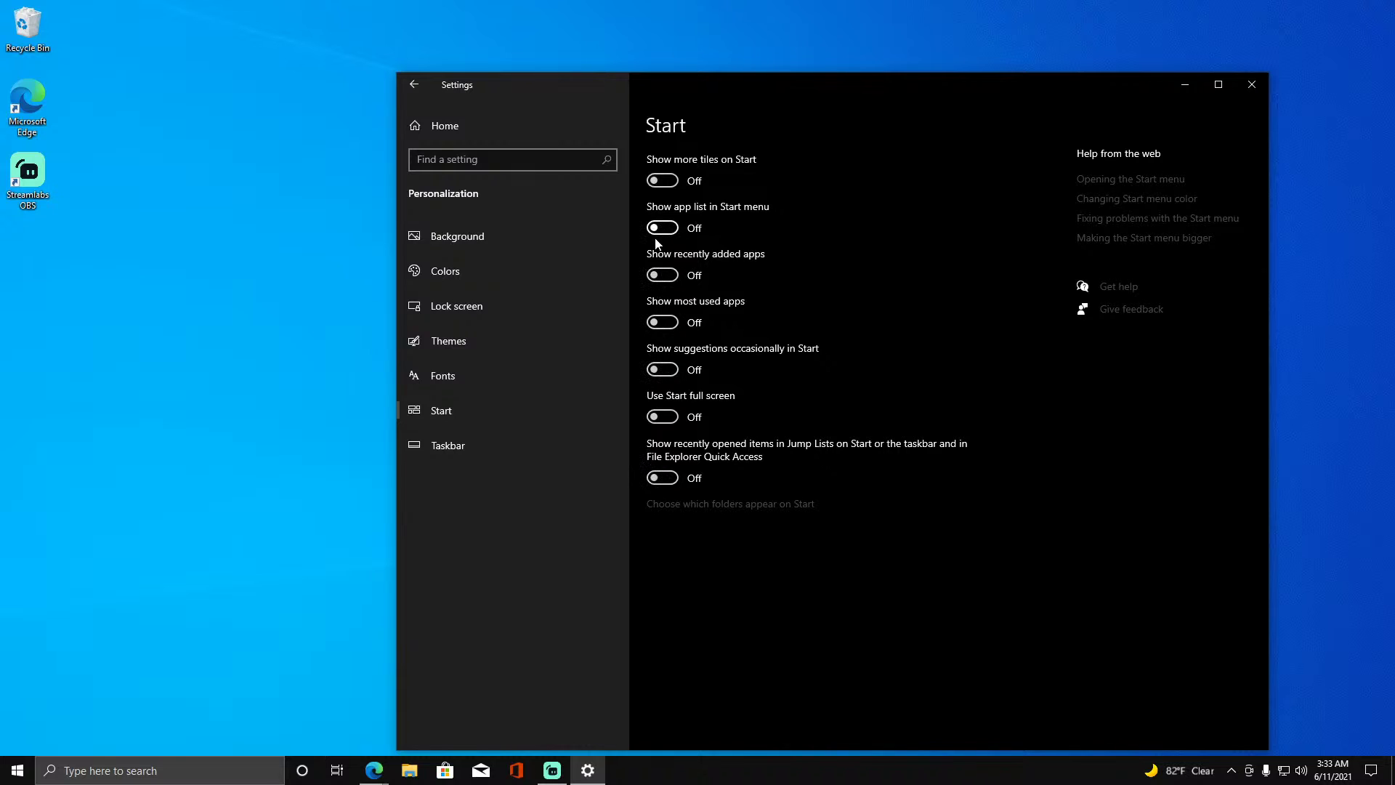
click(732, 504)
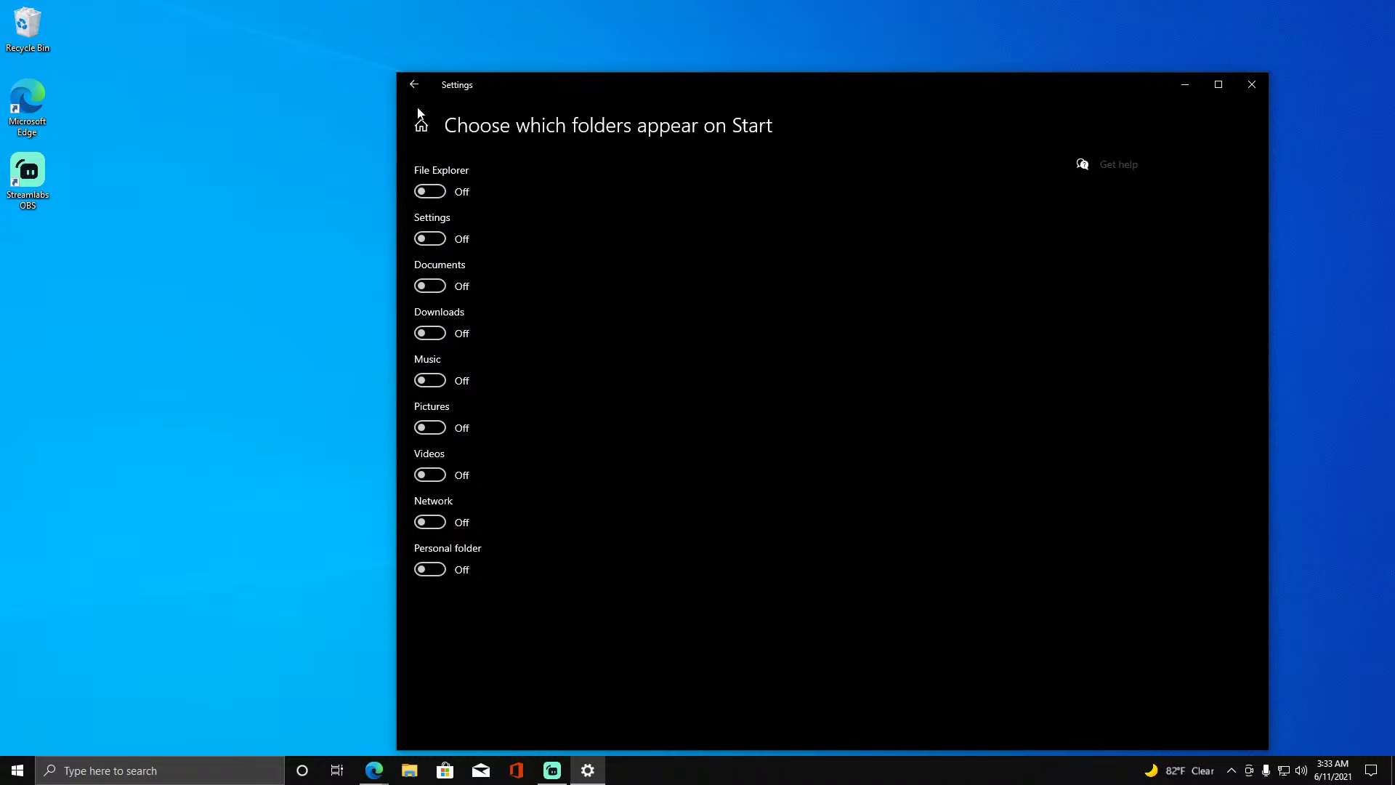
click(414, 84)
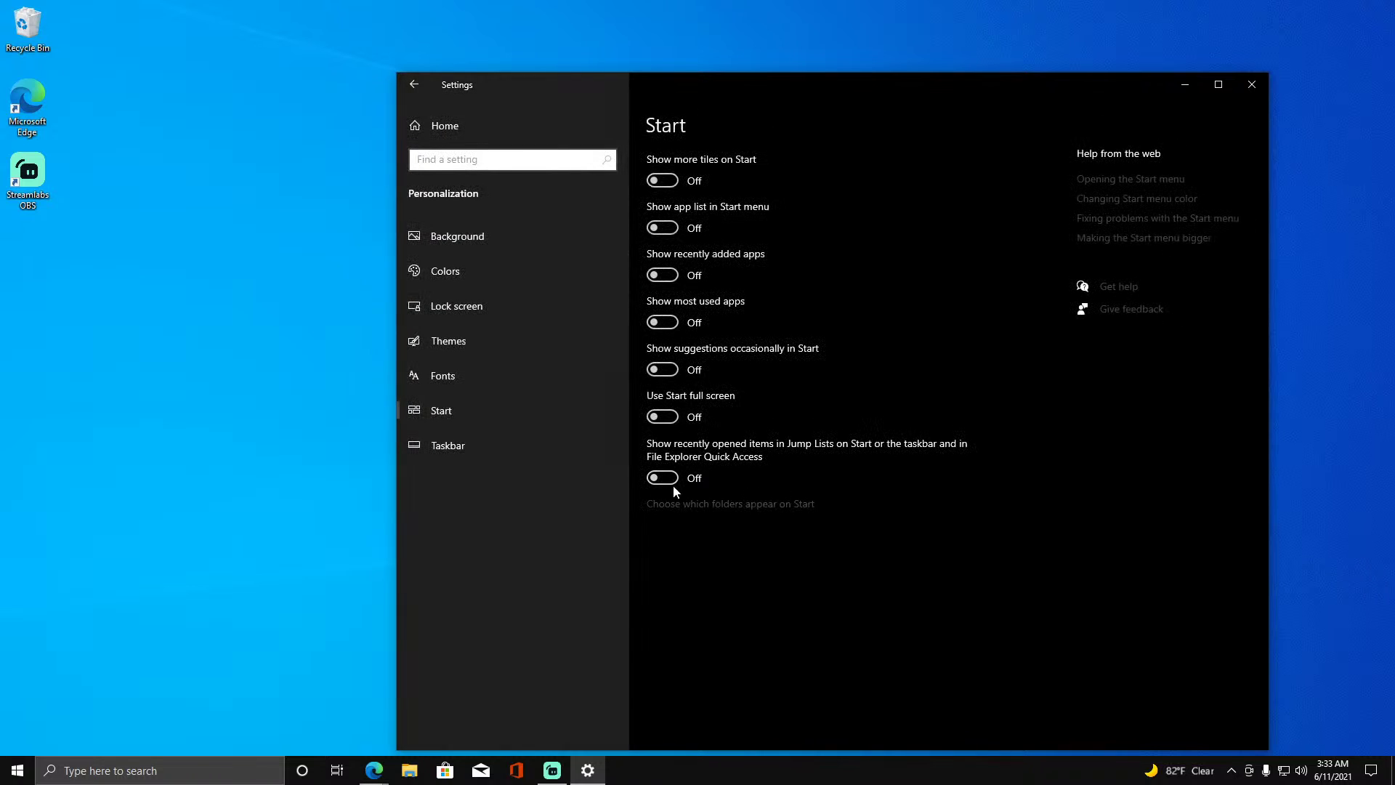
Turn off the Clock, Volume, Network, Input Indicator, Location, Action Center, Microphone and Meet Now system icons for the taskbar.
click(510, 439)
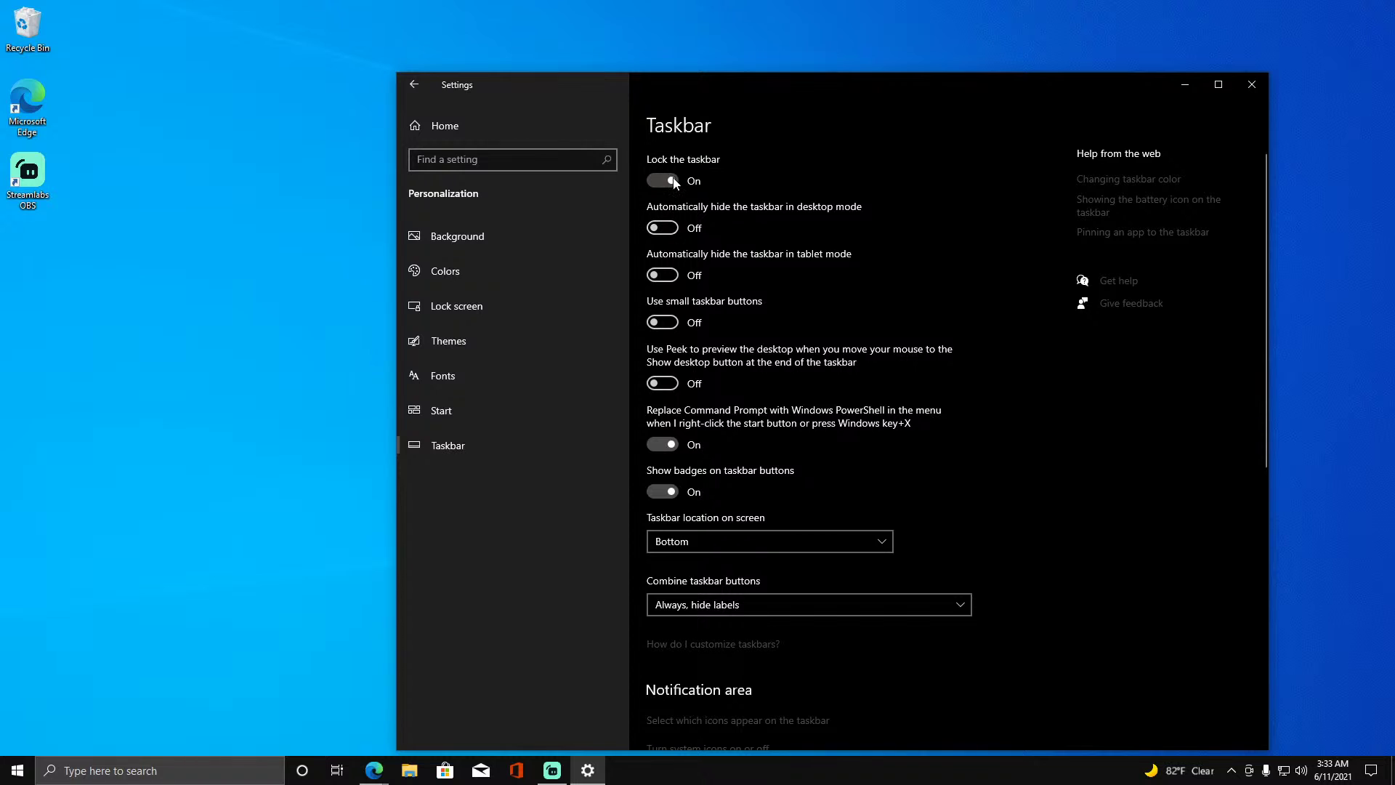
scroll(748, 510, down, 6)
scroll(705, 461, up, 1)
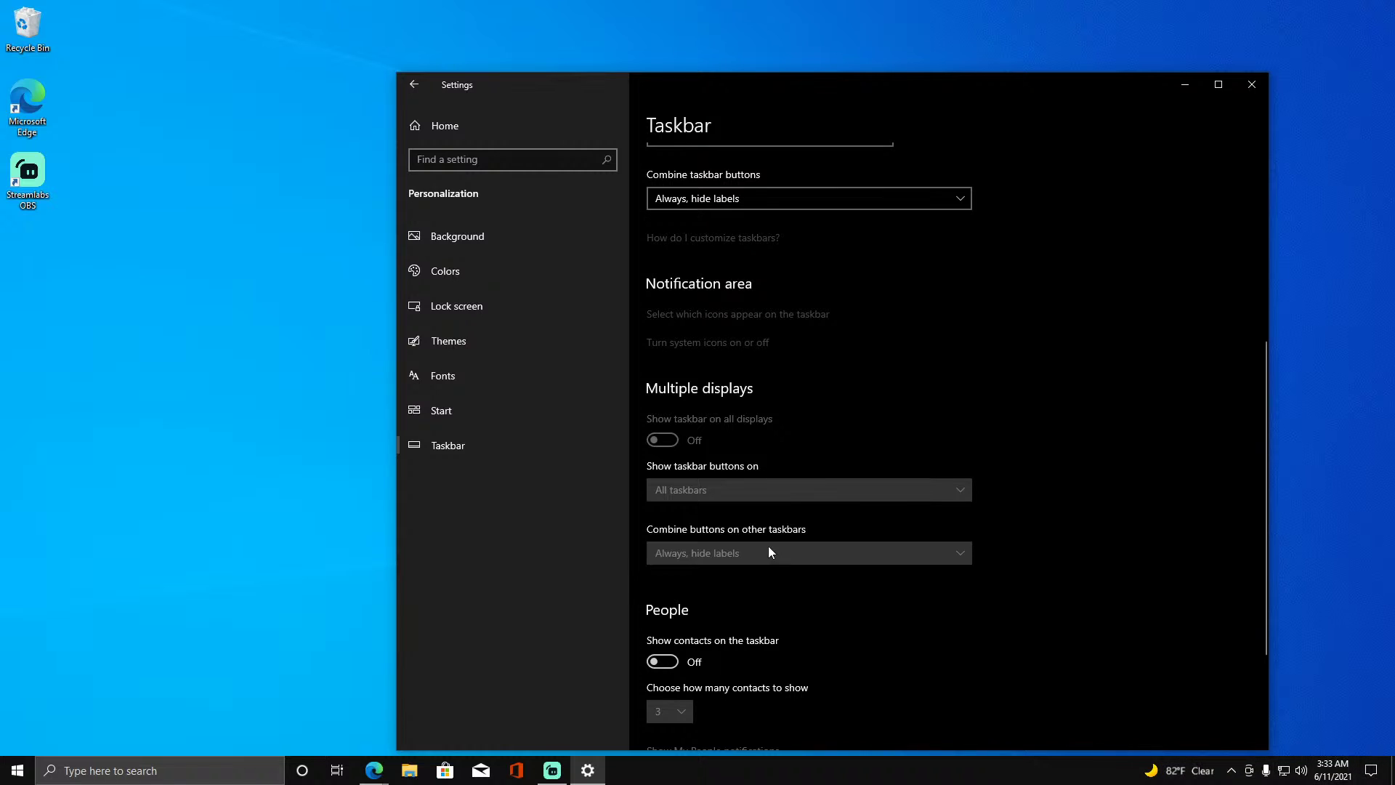
scroll(769, 546, up, 5)
click(734, 648)
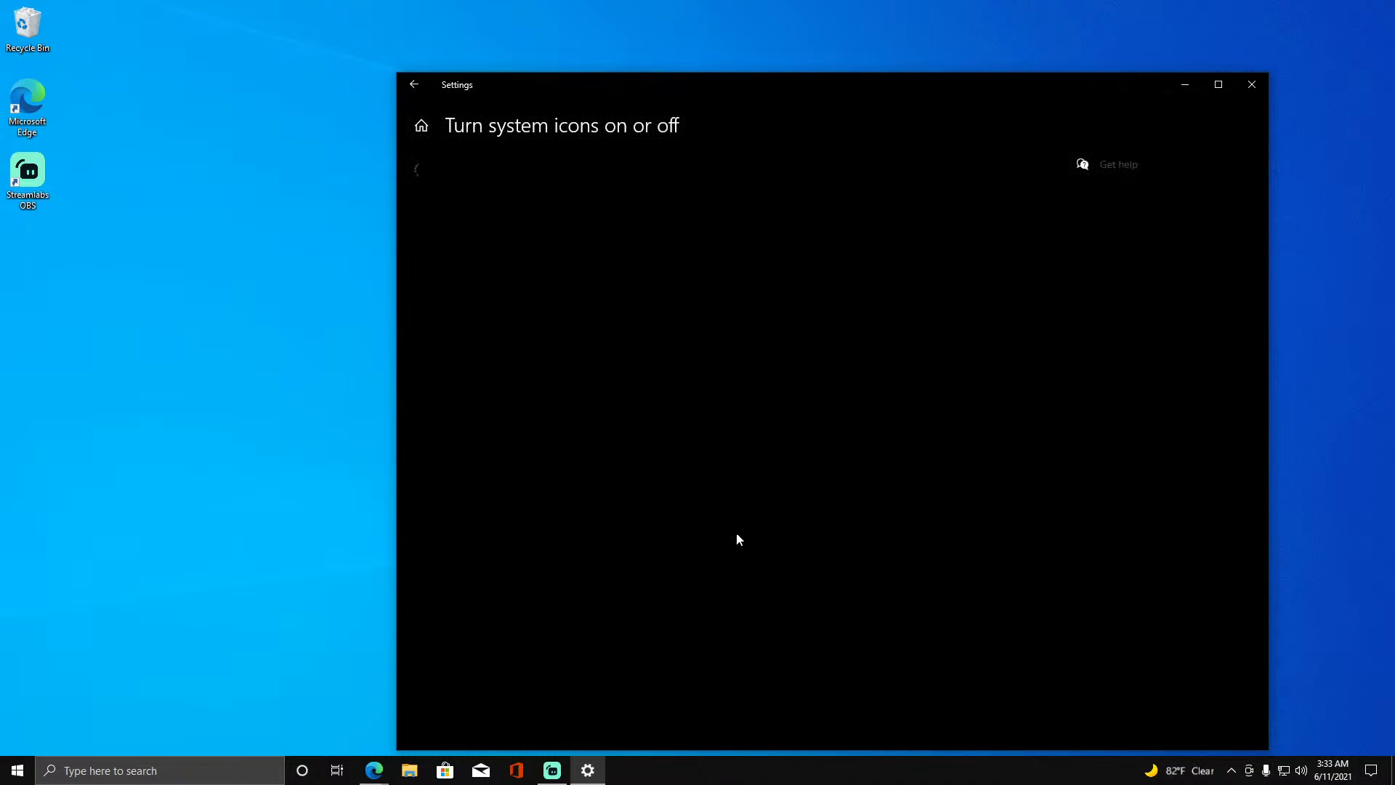
click(644, 178)
click(643, 222)
click(649, 265)
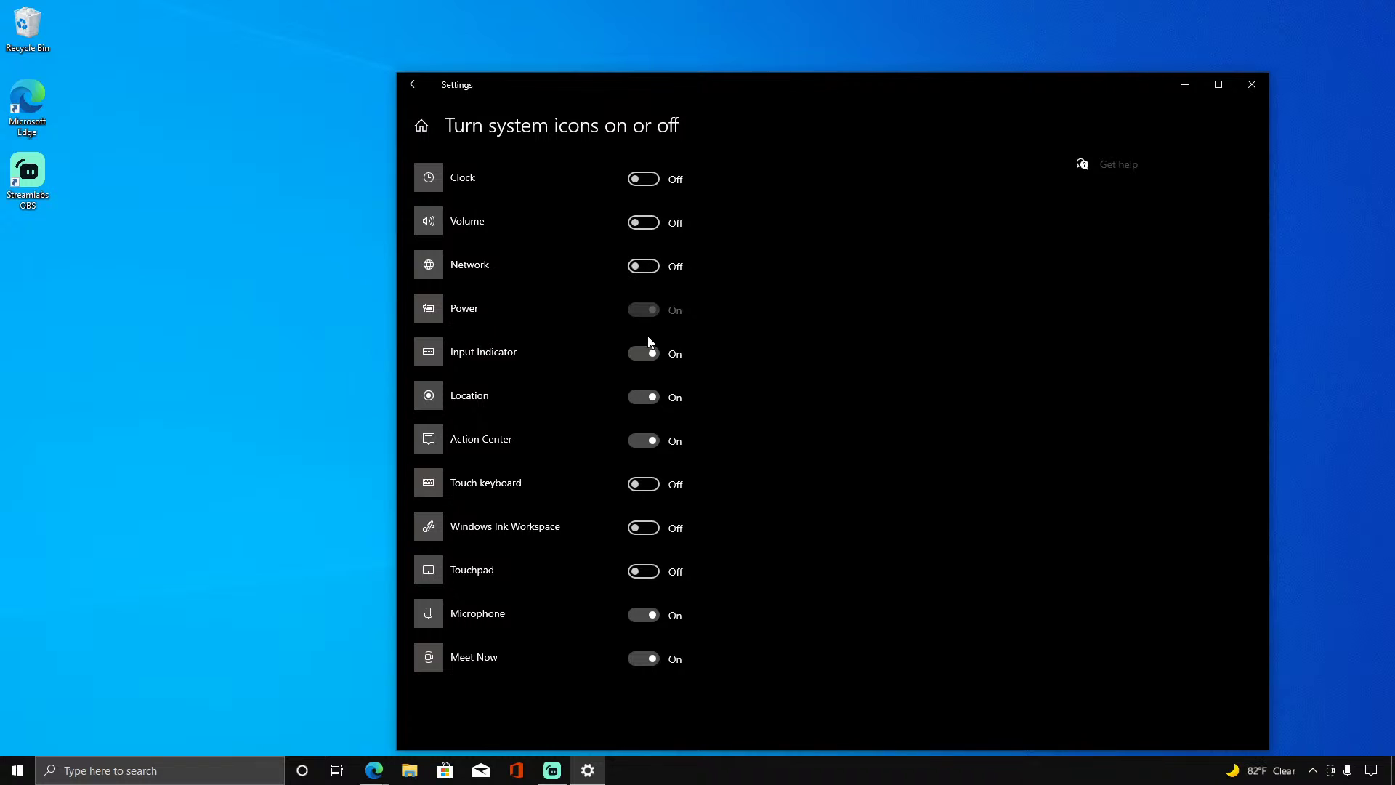
click(647, 397)
click(645, 441)
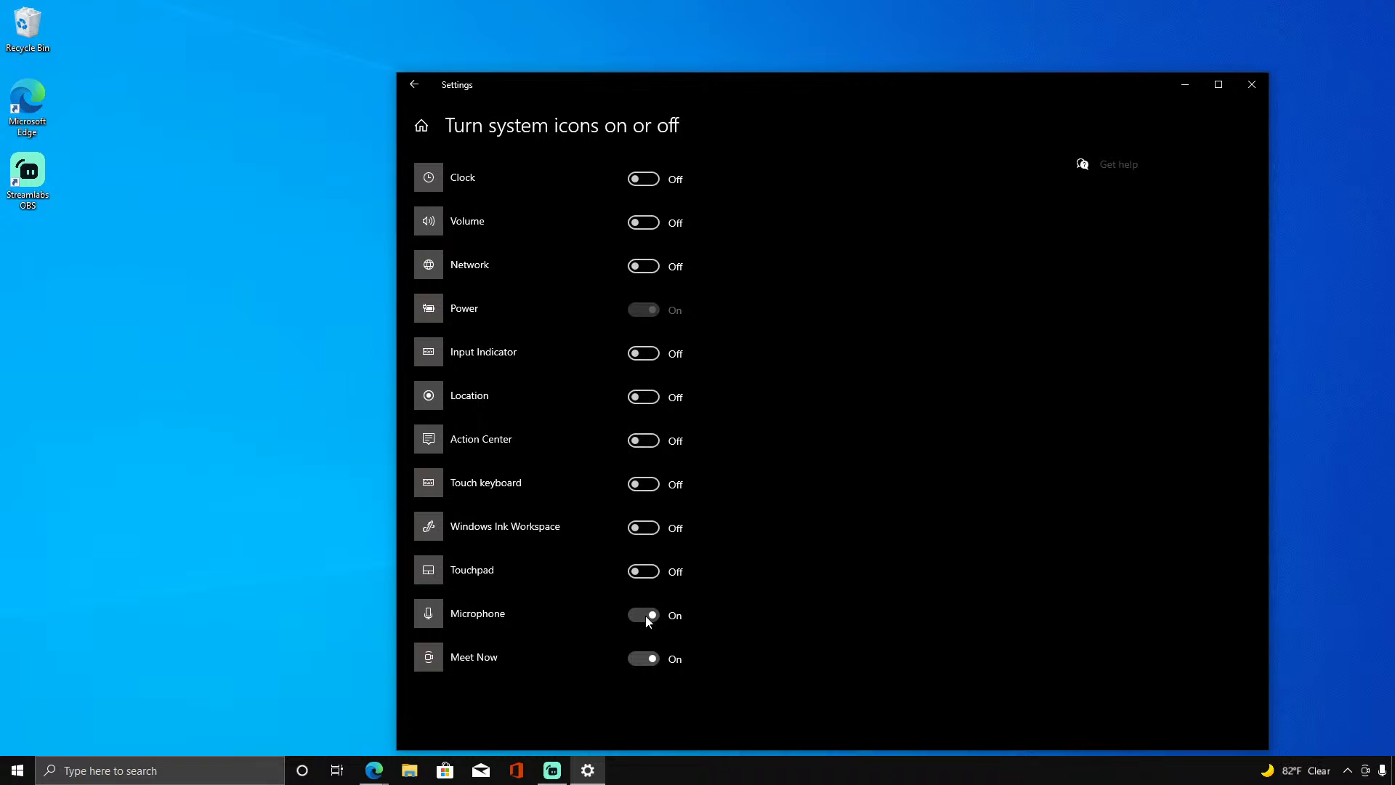
click(649, 616)
click(646, 659)
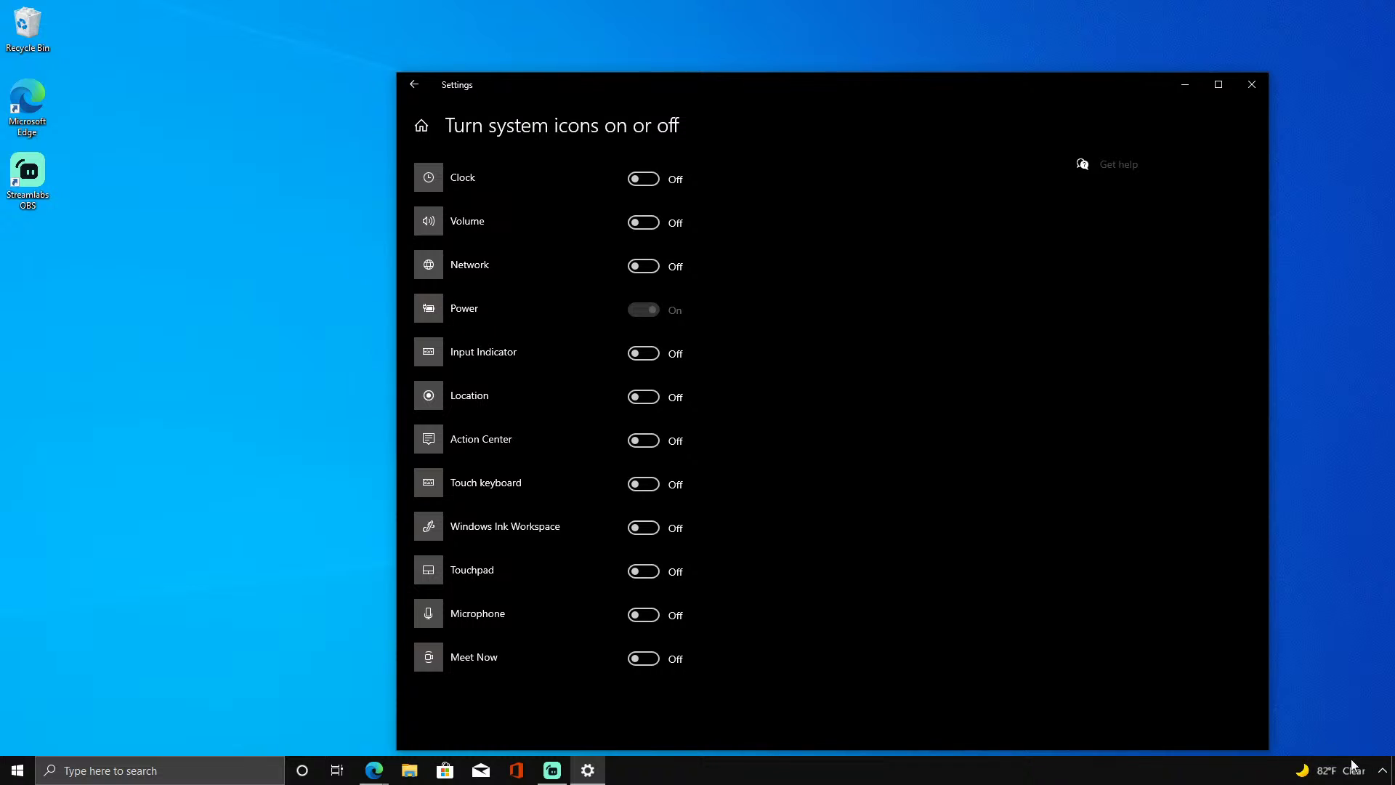
click(412, 83)
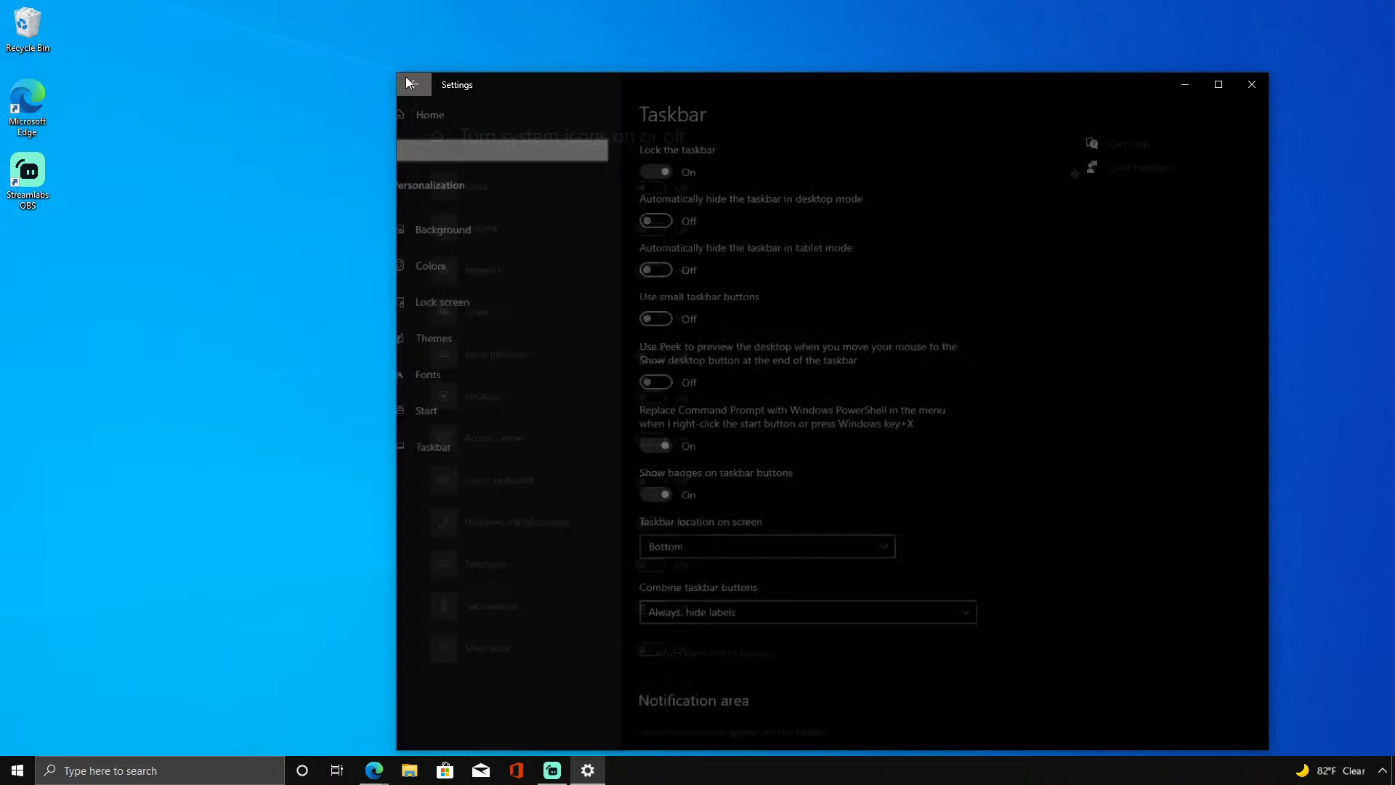
Check which app icons are allowed to appear on the taskbar and view the hidden notification area icons.
scroll(753, 618, down, 1)
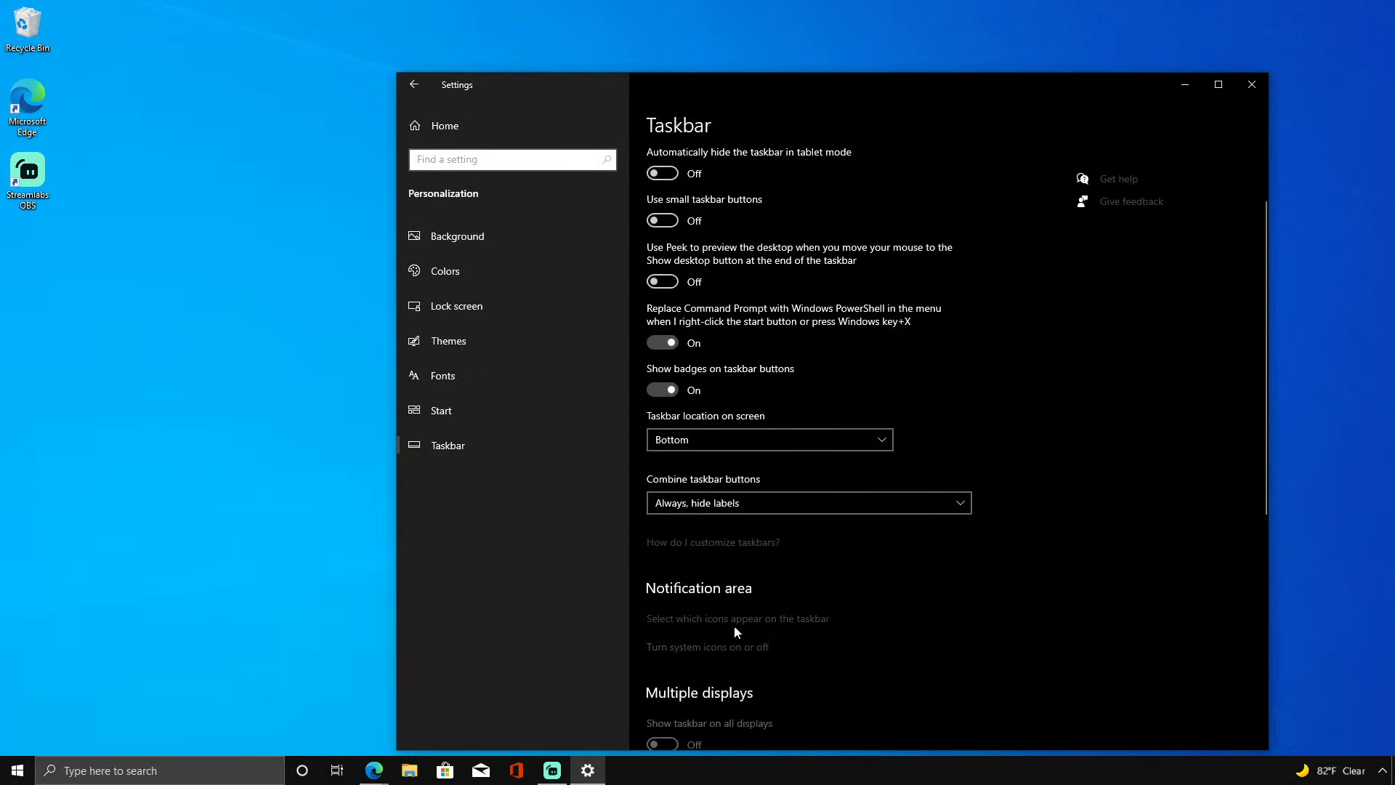
click(734, 622)
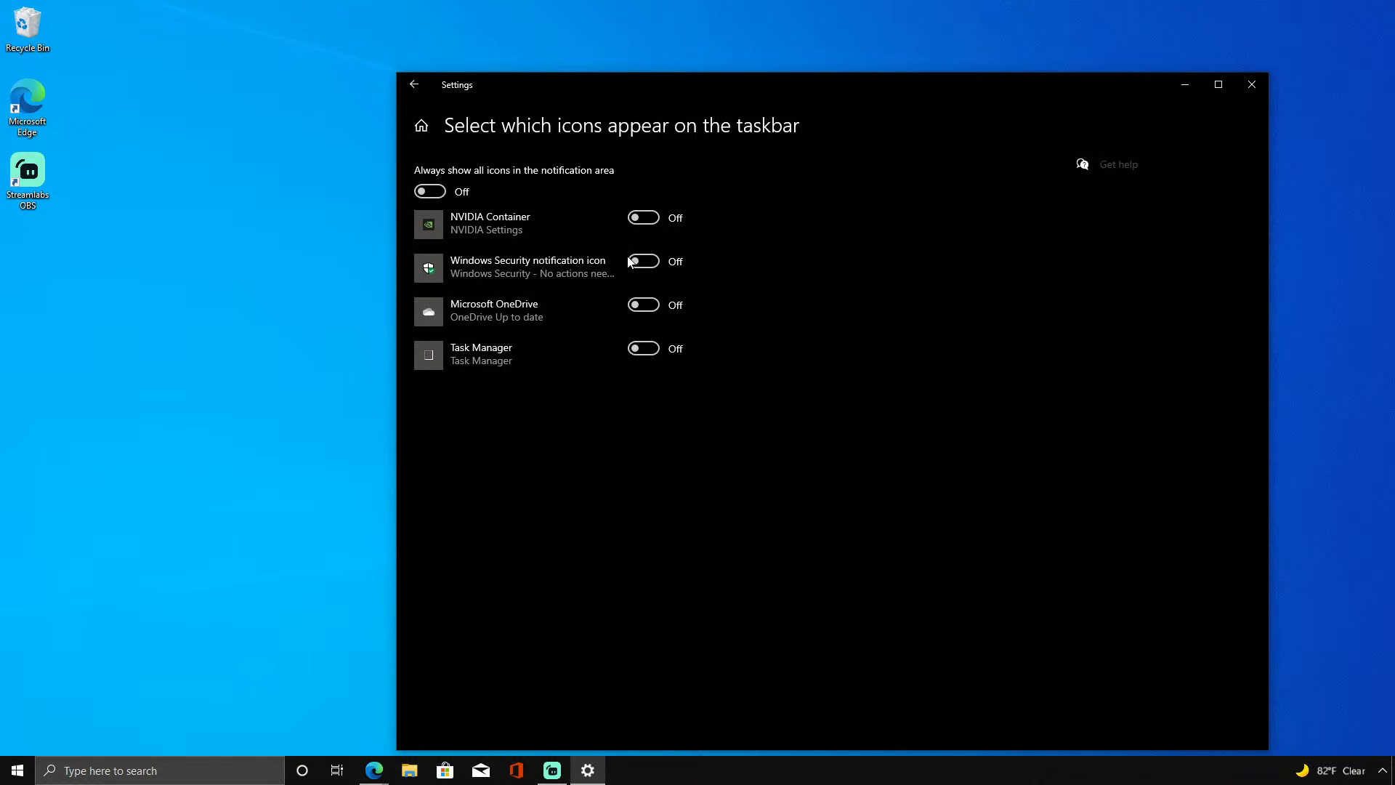
click(643, 351)
click(415, 86)
click(1383, 771)
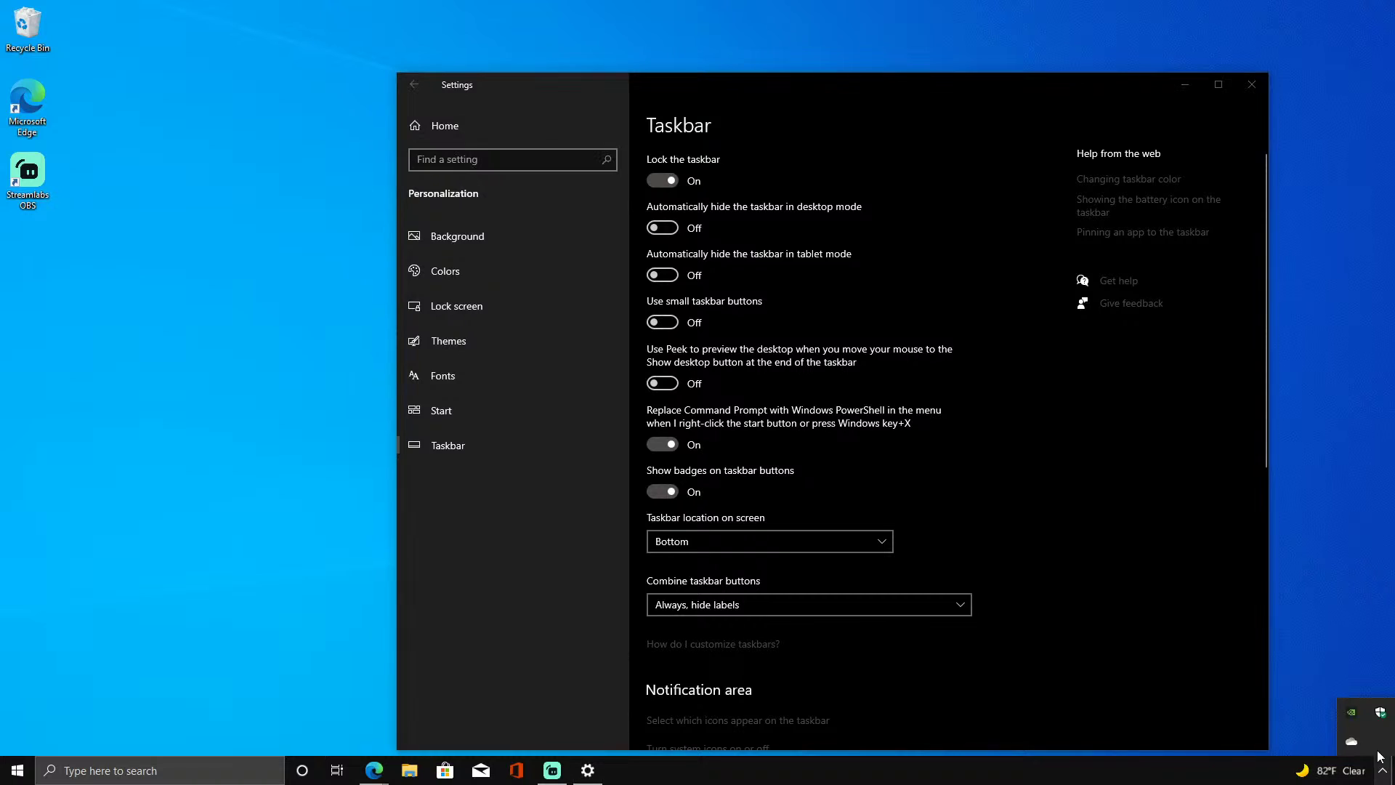
Turn off replacing Command Prompt with Windows PowerShell and showing badges on taskbar buttons, and leave the taskbar location at Bottom.
click(662, 444)
click(662, 491)
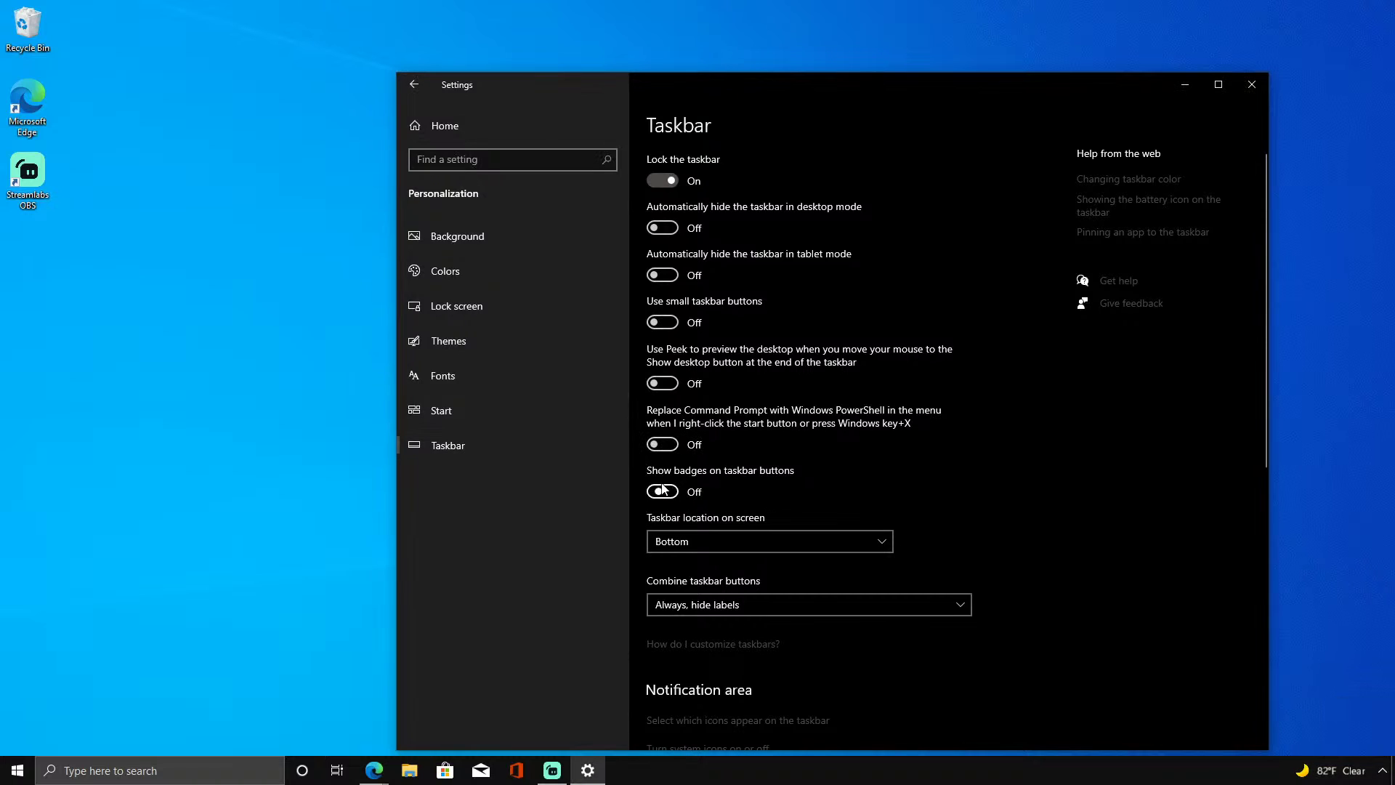
scroll(686, 522, down, 2)
click(681, 342)
click(699, 337)
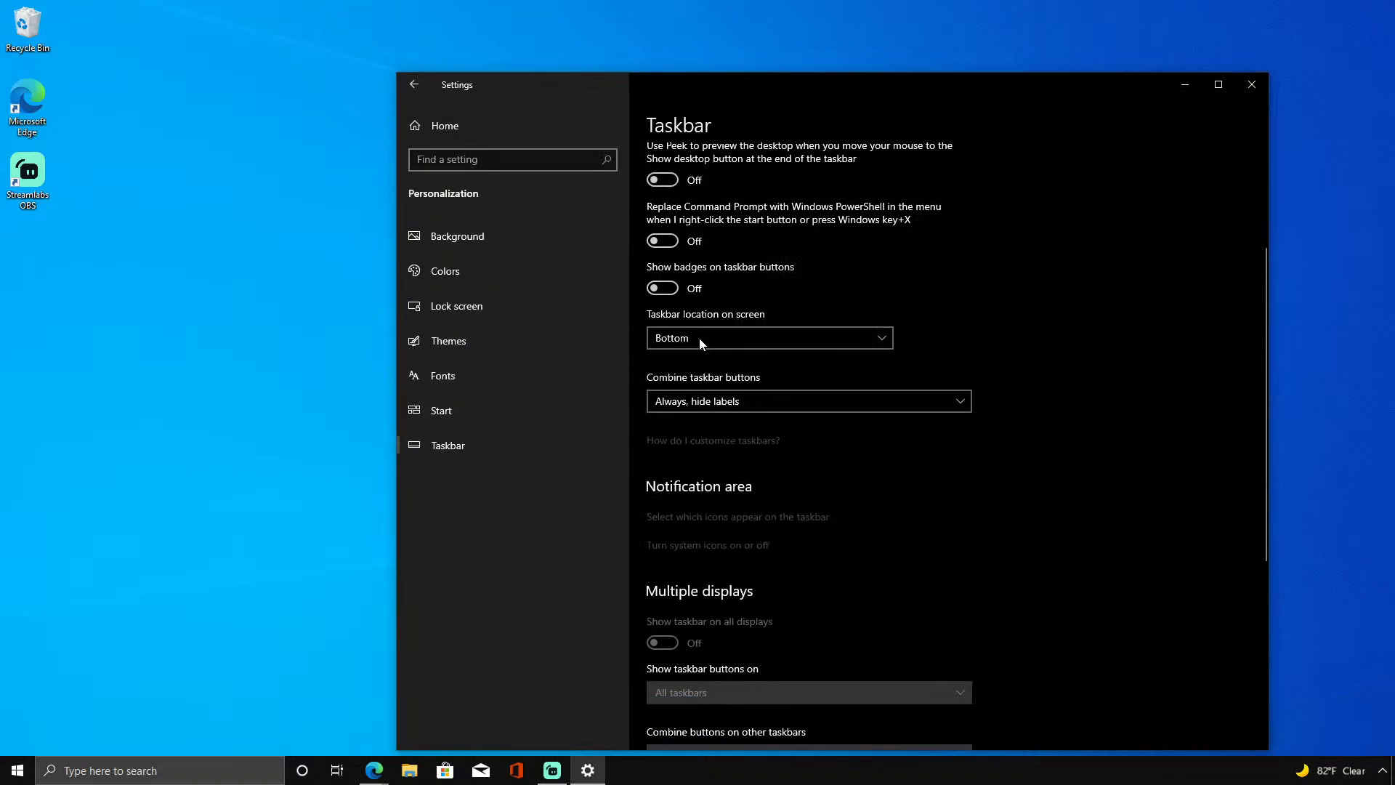
Try combining taskbar buttons with When taskbar is full, and return the option to Always, hide labels.
click(734, 403)
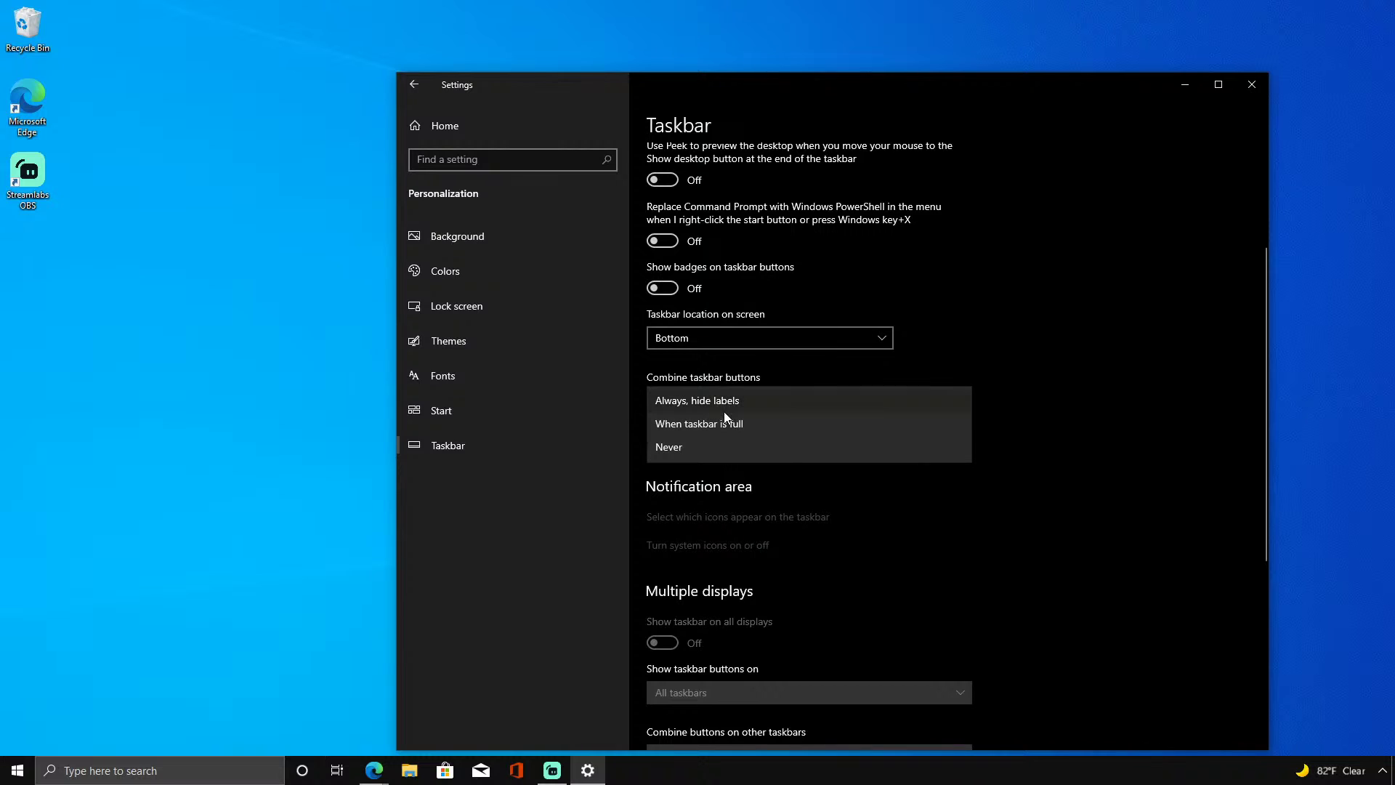
click(715, 417)
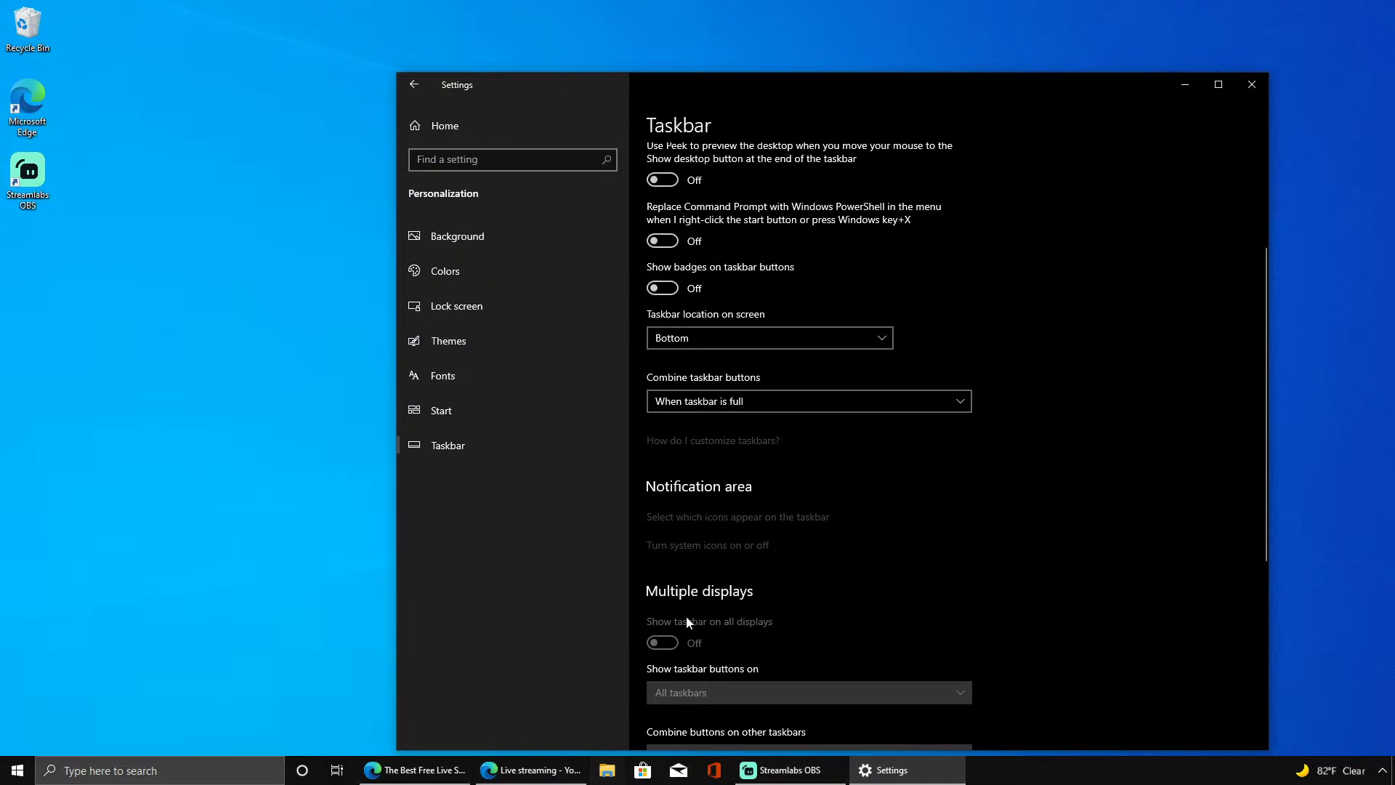
click(730, 402)
click(724, 379)
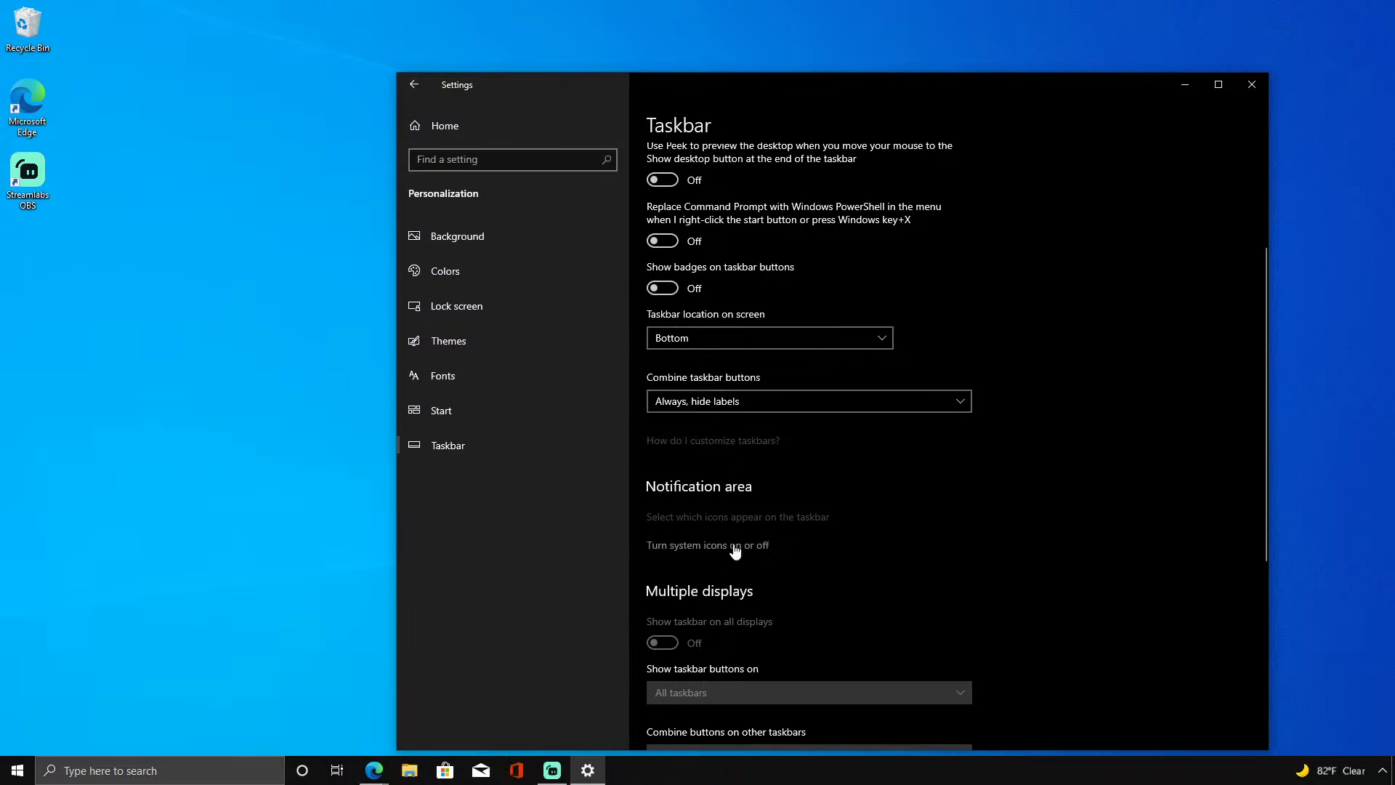
Review the remaining taskbar options and open the list of optional features in the Apps settings.
scroll(735, 551, down, 5)
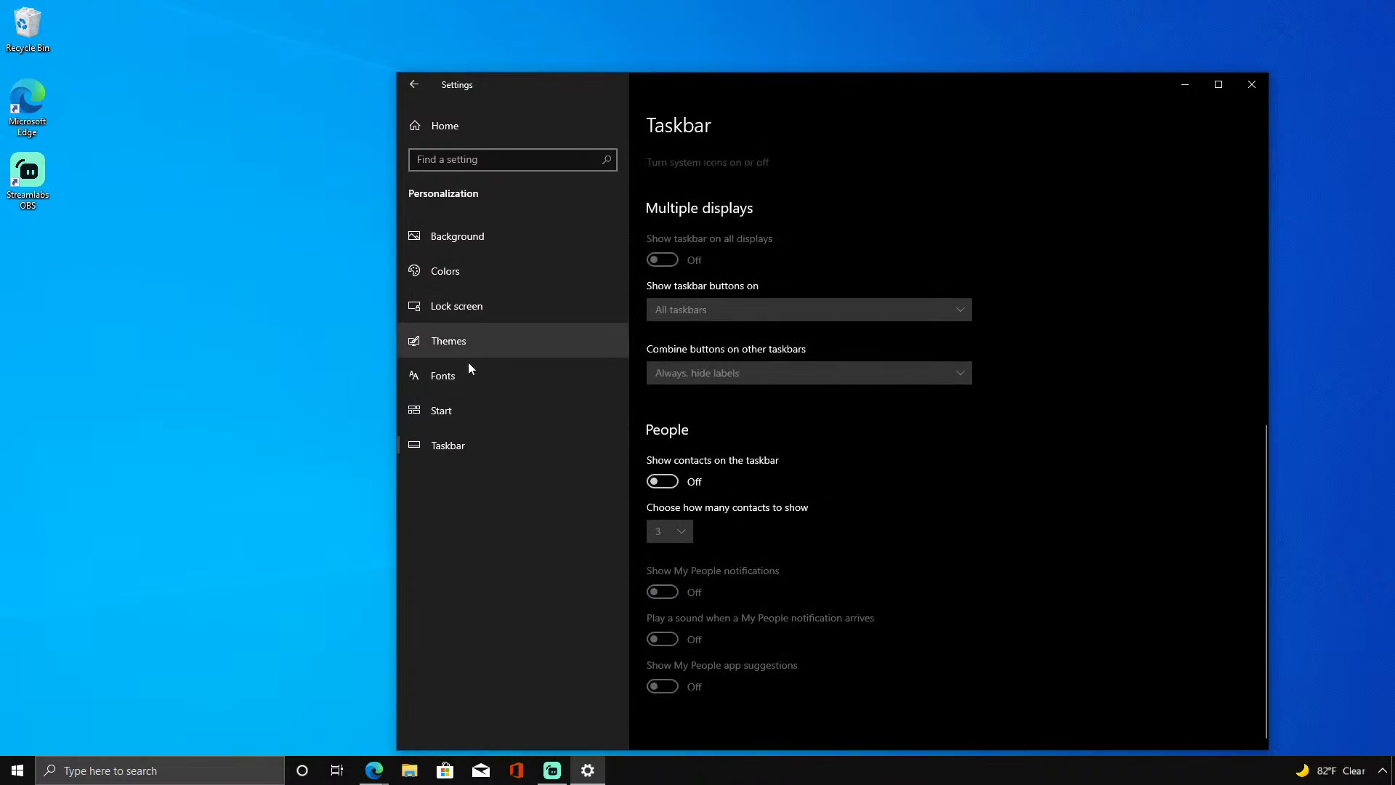
click(415, 116)
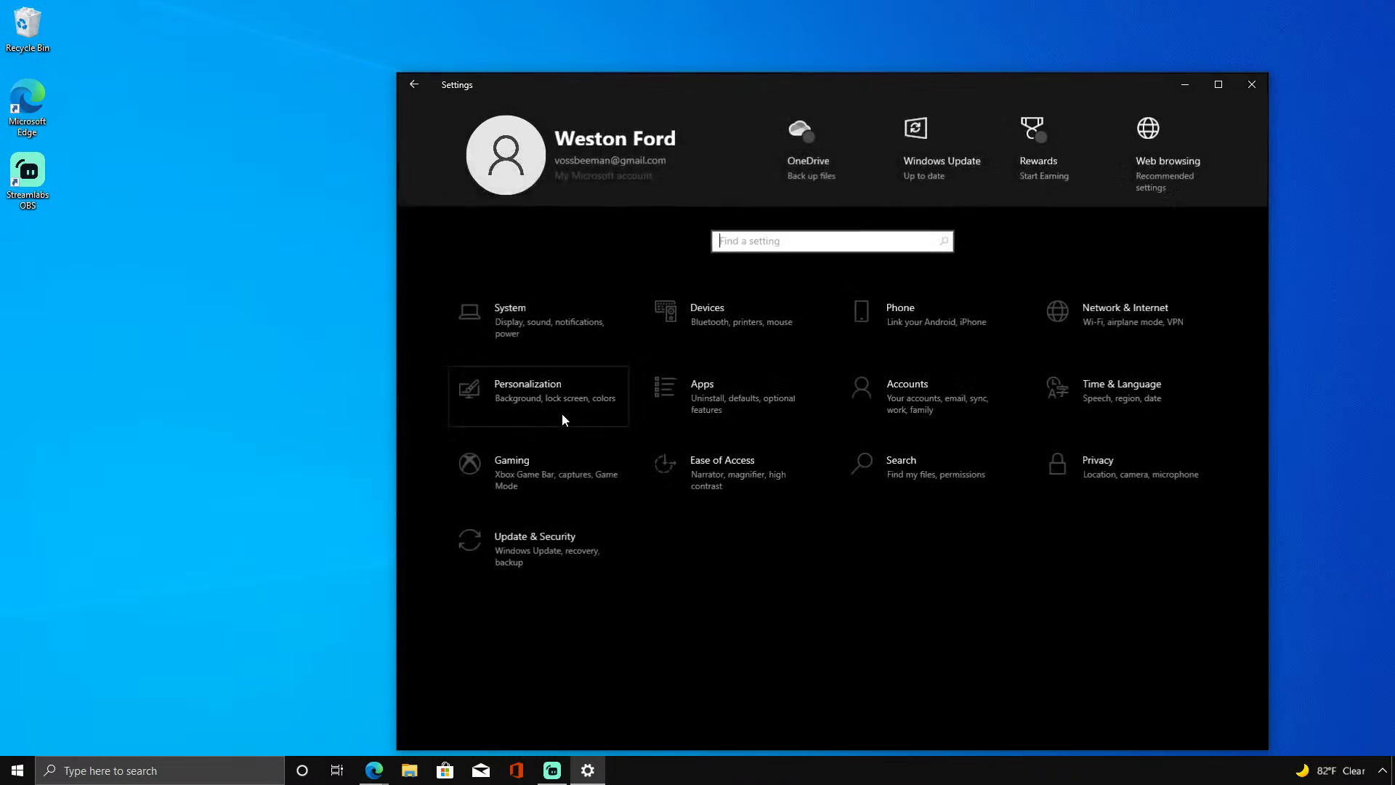
click(712, 420)
click(691, 300)
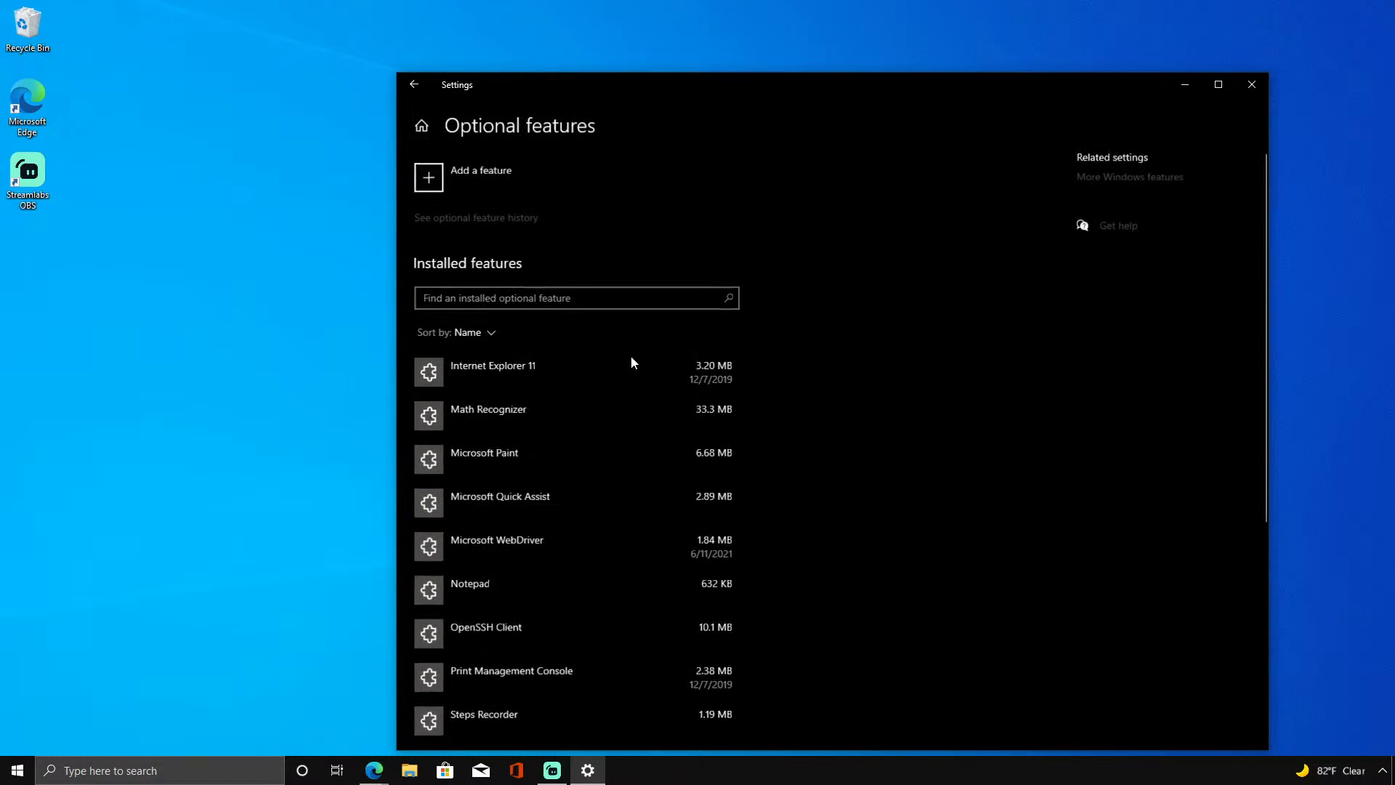
Uninstall the XPS Viewer and WordPad optional features.
scroll(636, 465, down, 5)
click(639, 636)
click(691, 687)
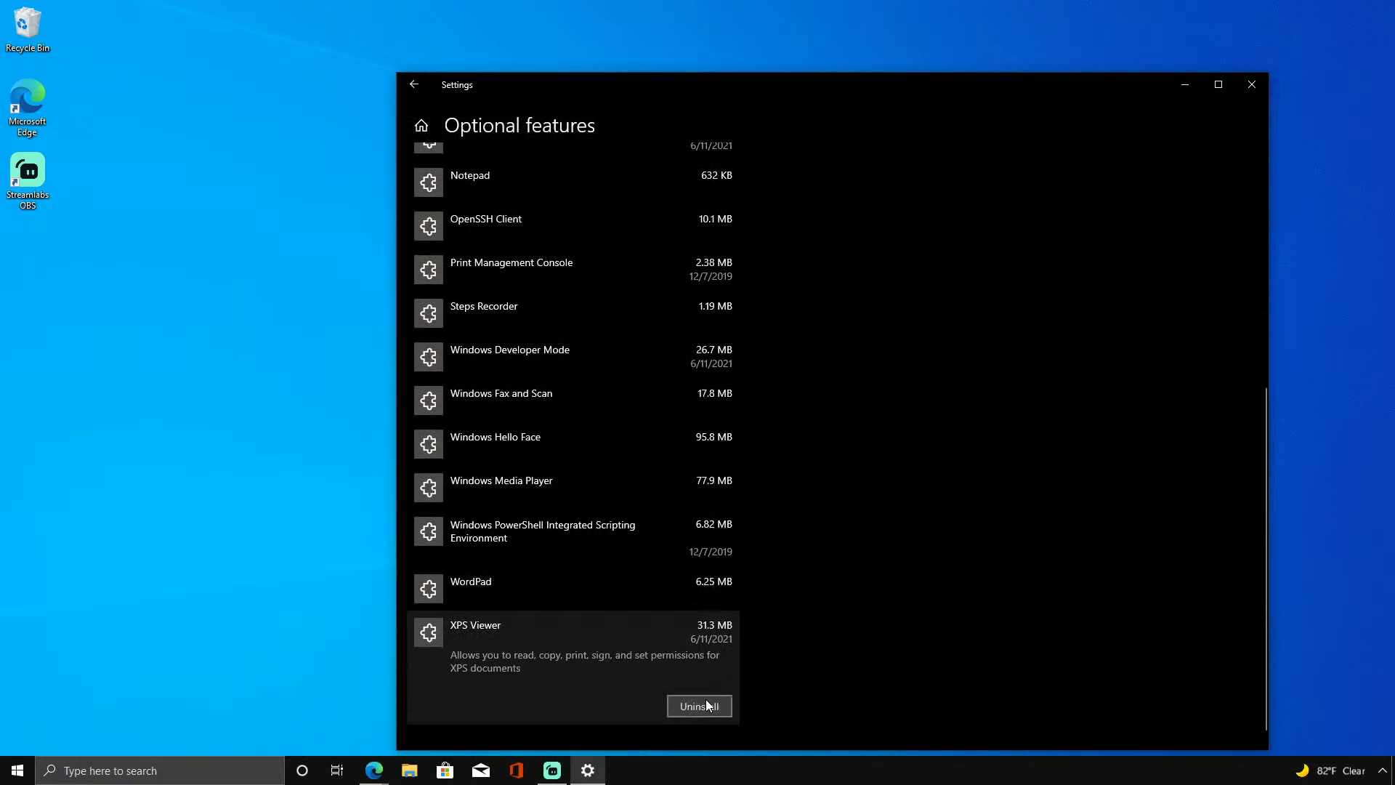
click(704, 705)
click(701, 680)
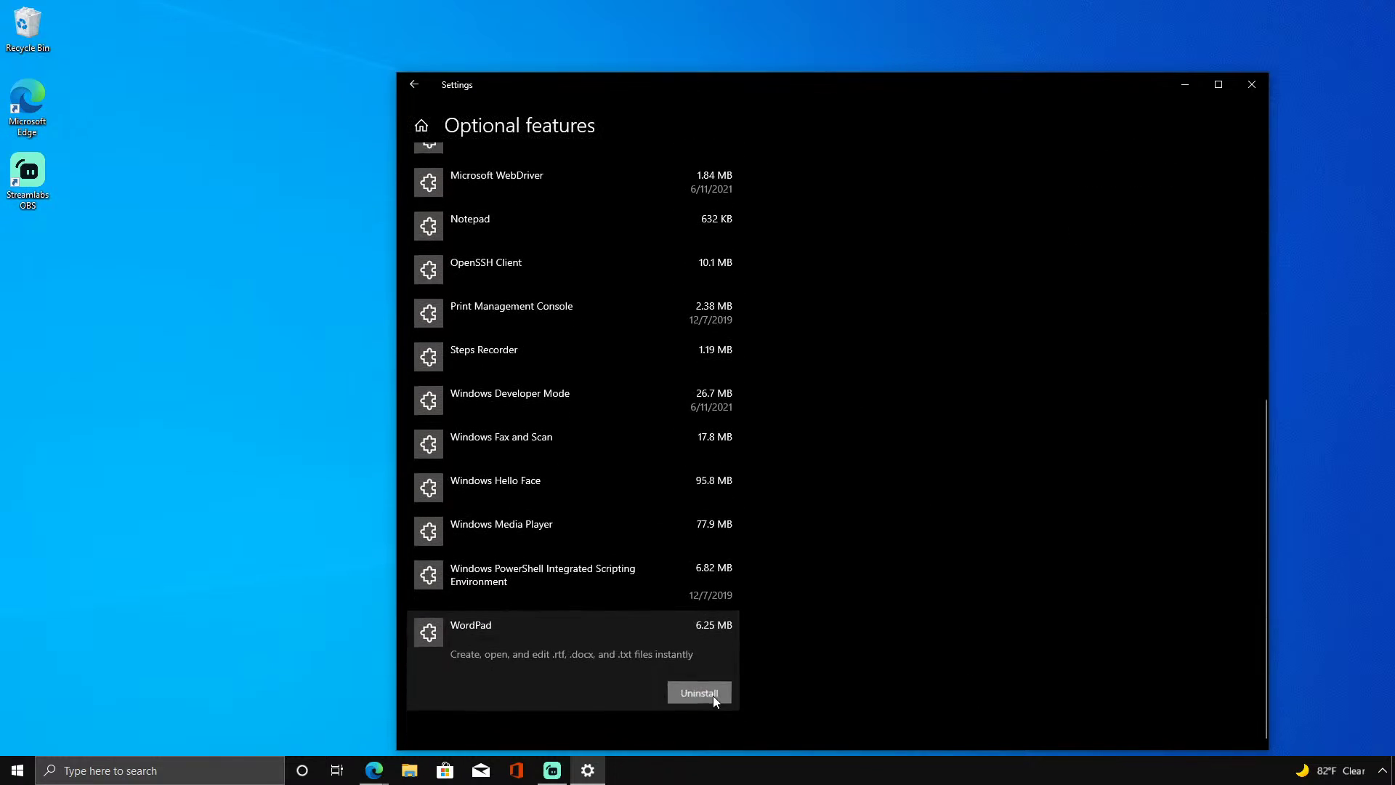
click(715, 695)
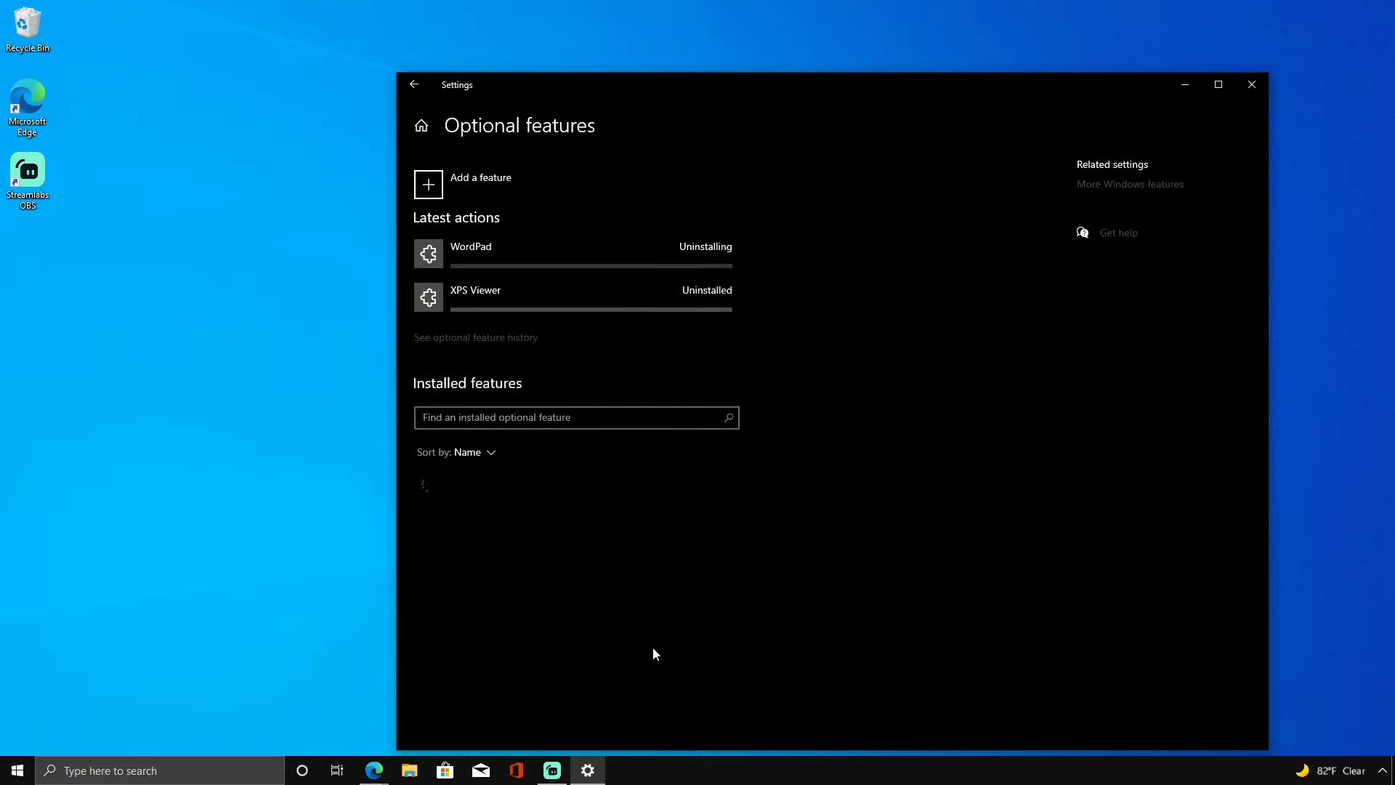
Uninstall the Windows PowerShell Integrated Scripting Environment and Windows Media Player optional features.
scroll(563, 324, down, 5)
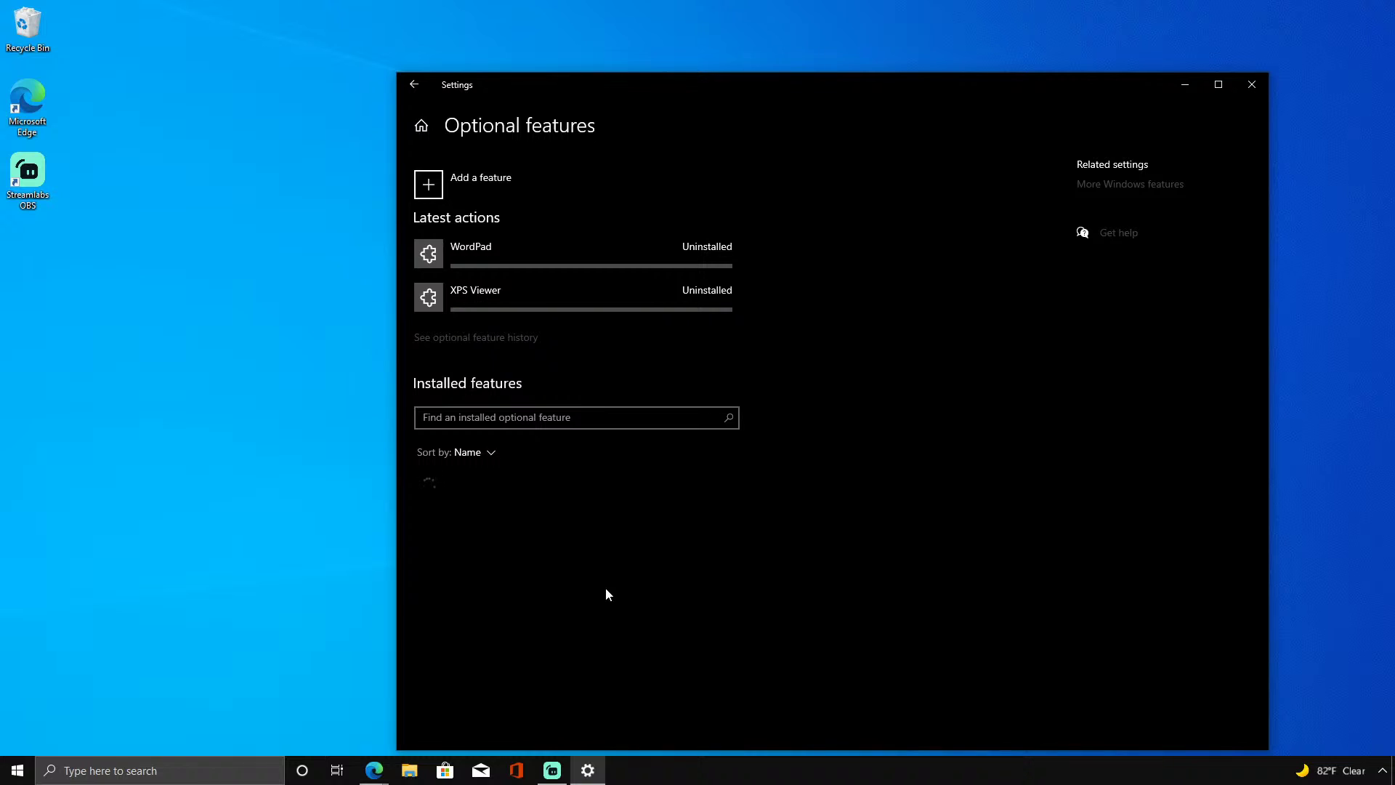
scroll(625, 561, down, 5)
click(685, 661)
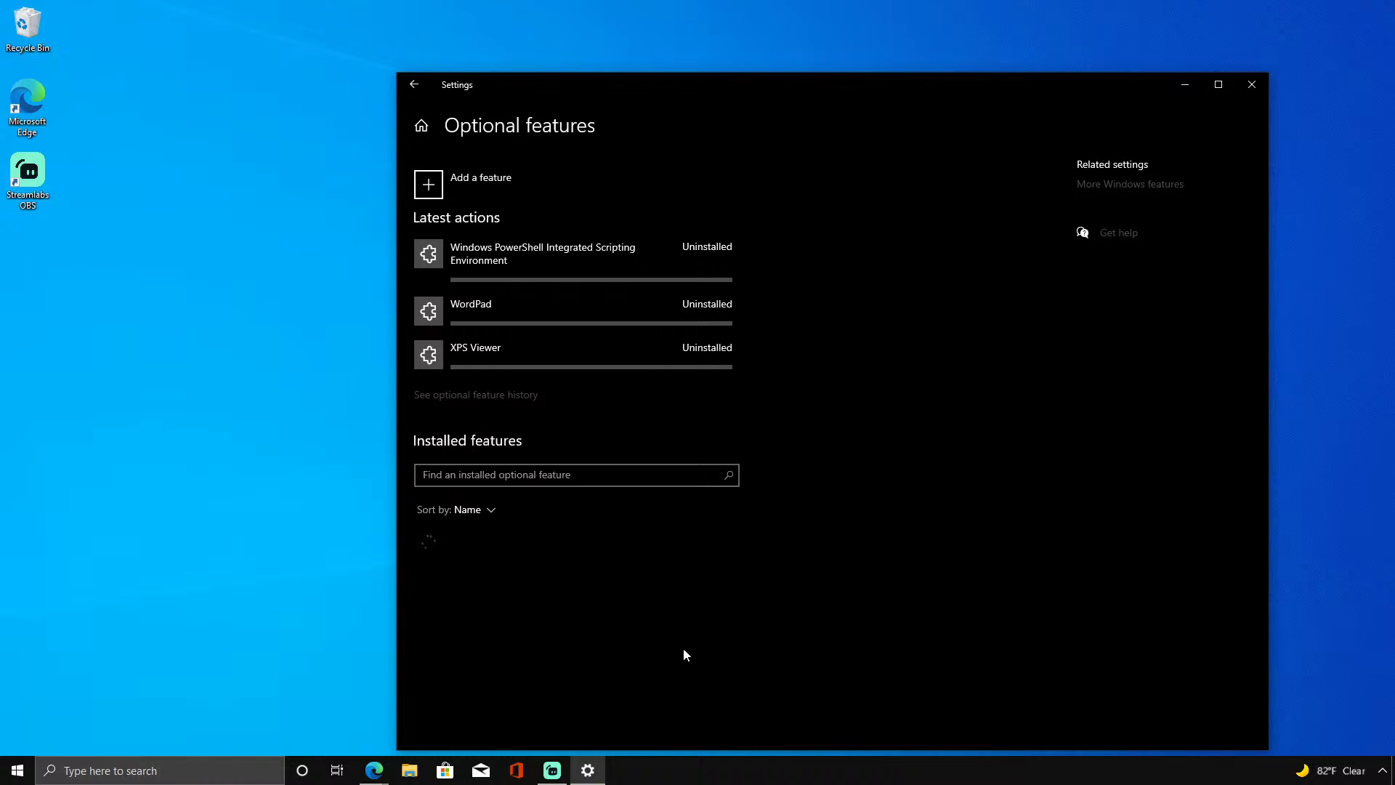
scroll(598, 337, down, 5)
click(698, 675)
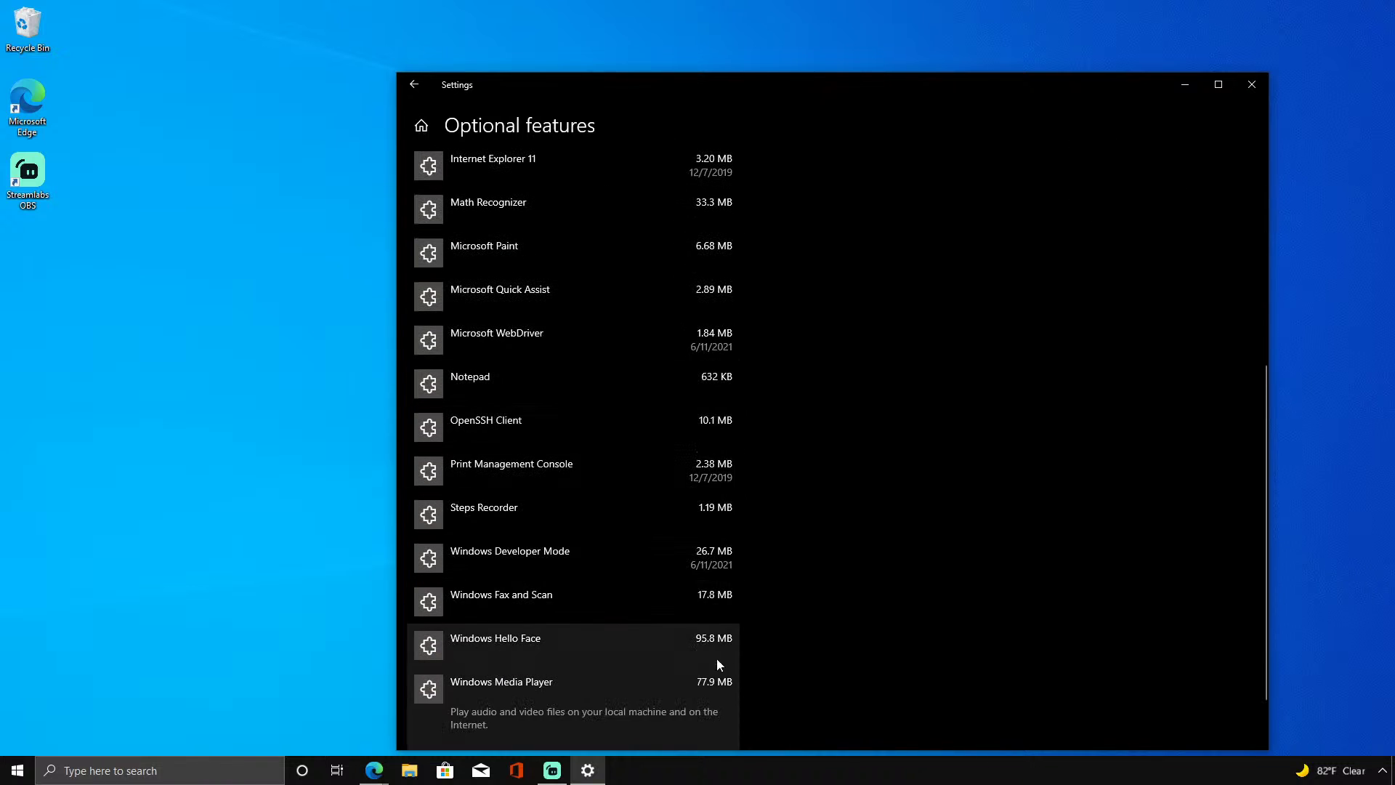
click(718, 701)
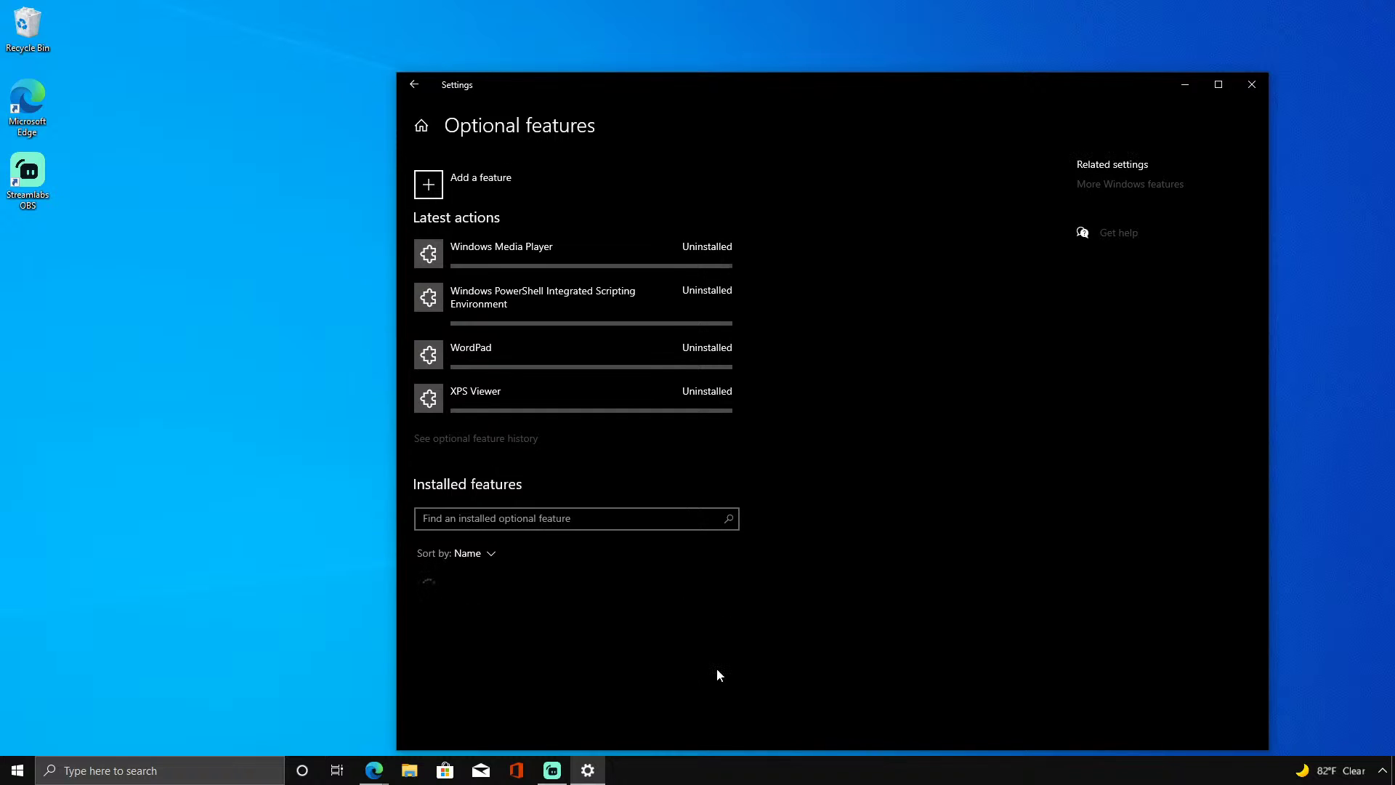
Uninstall the Windows Hello Face and Windows Fax and Scan optional features.
scroll(716, 669, down, 5)
click(714, 690)
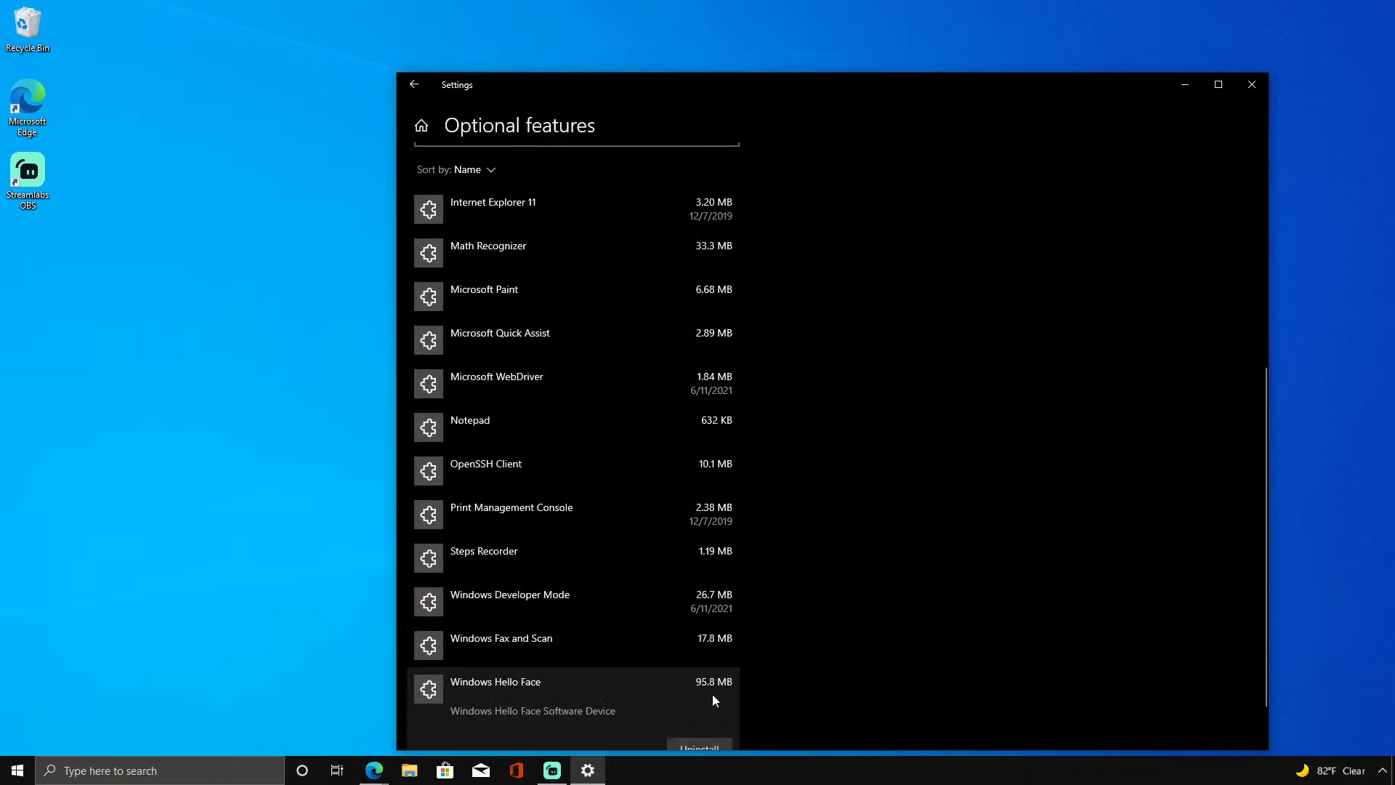
click(707, 692)
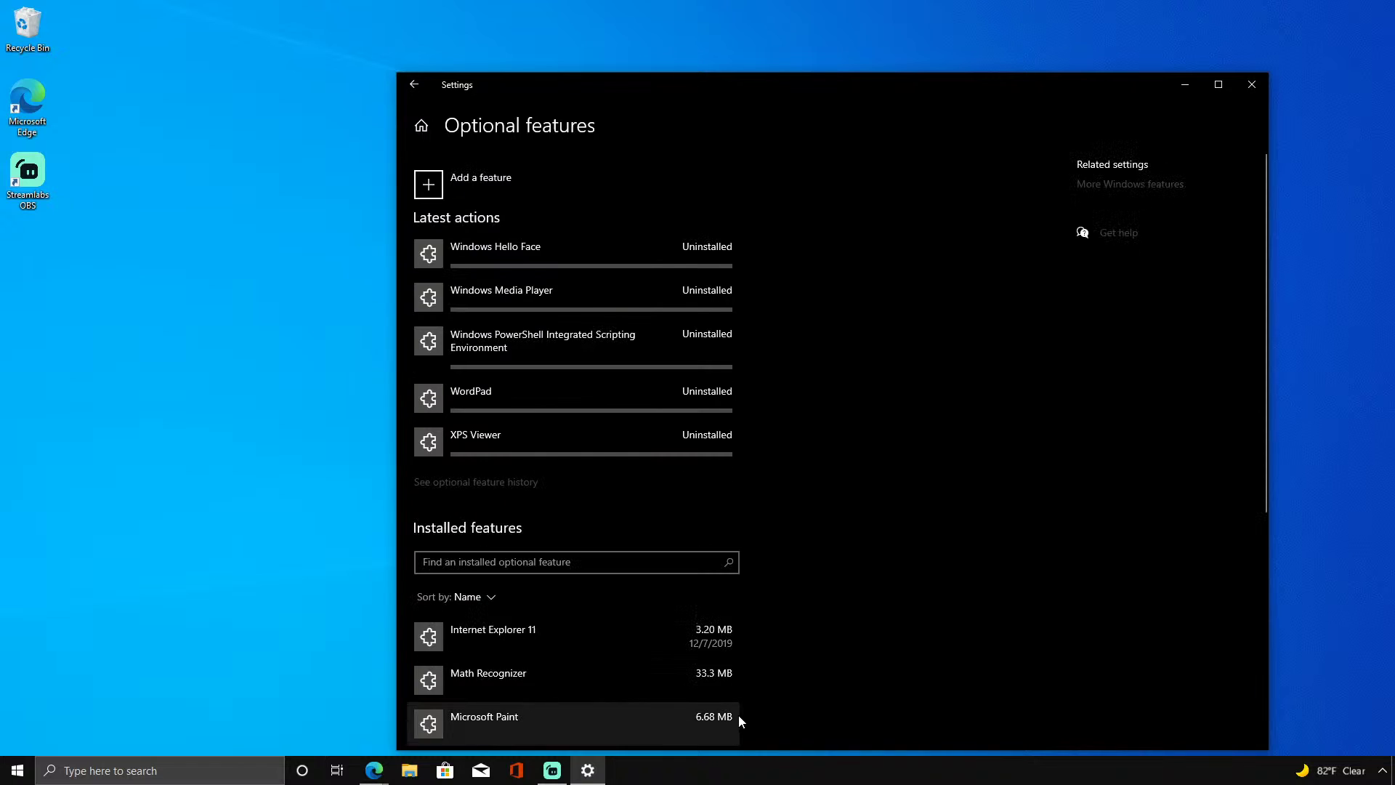
scroll(713, 675, down, 5)
click(691, 645)
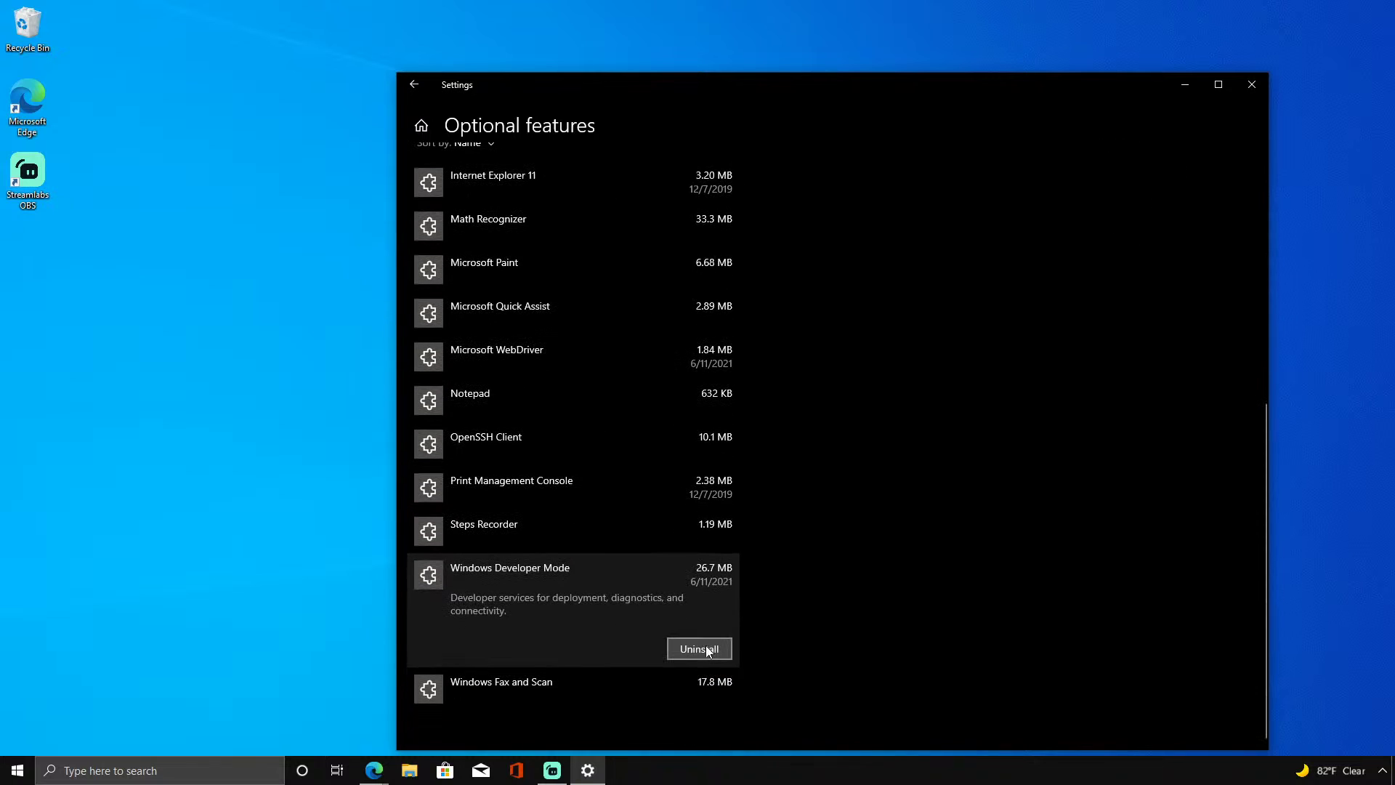
click(695, 680)
click(700, 697)
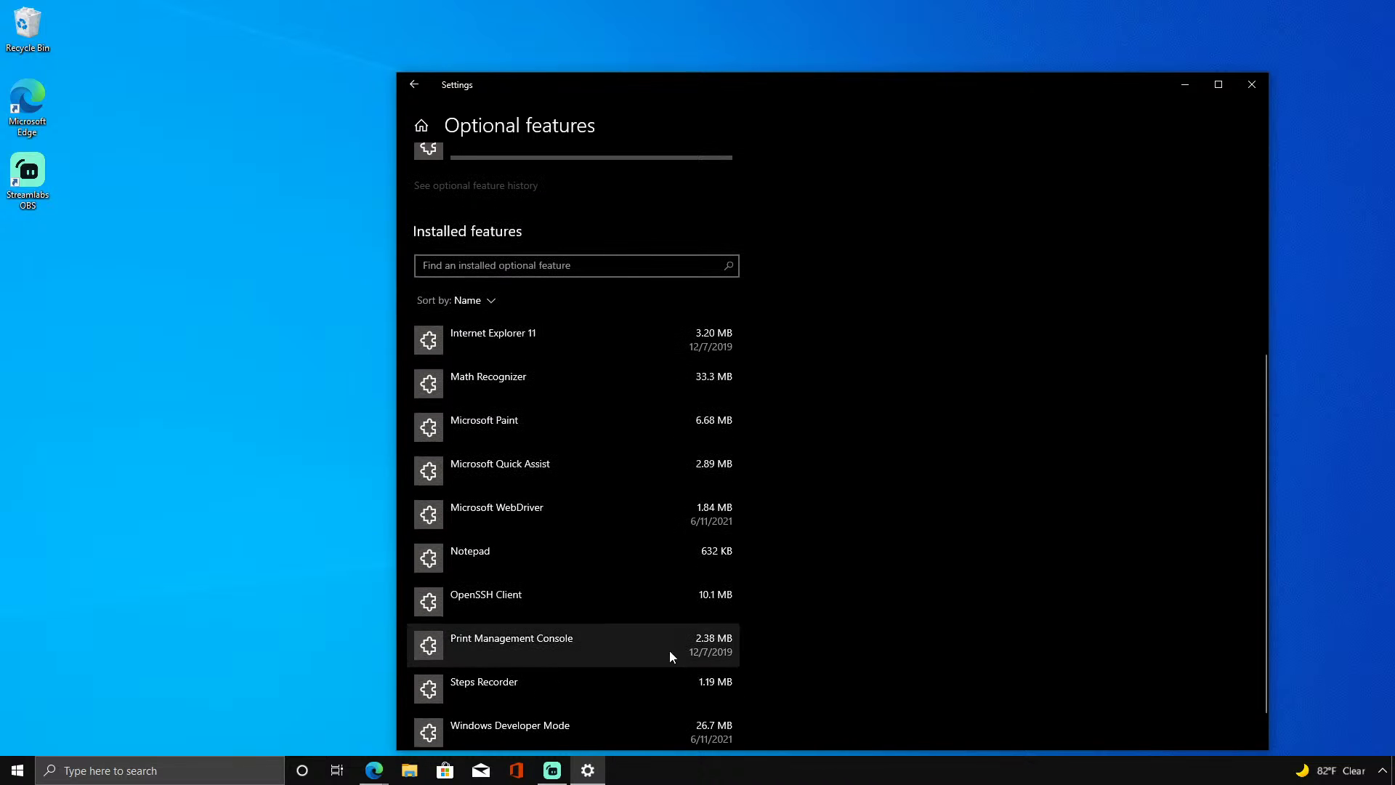
Uninstall the Windows Developer Mode and Steps Recorder optional features.
scroll(534, 447, down, 5)
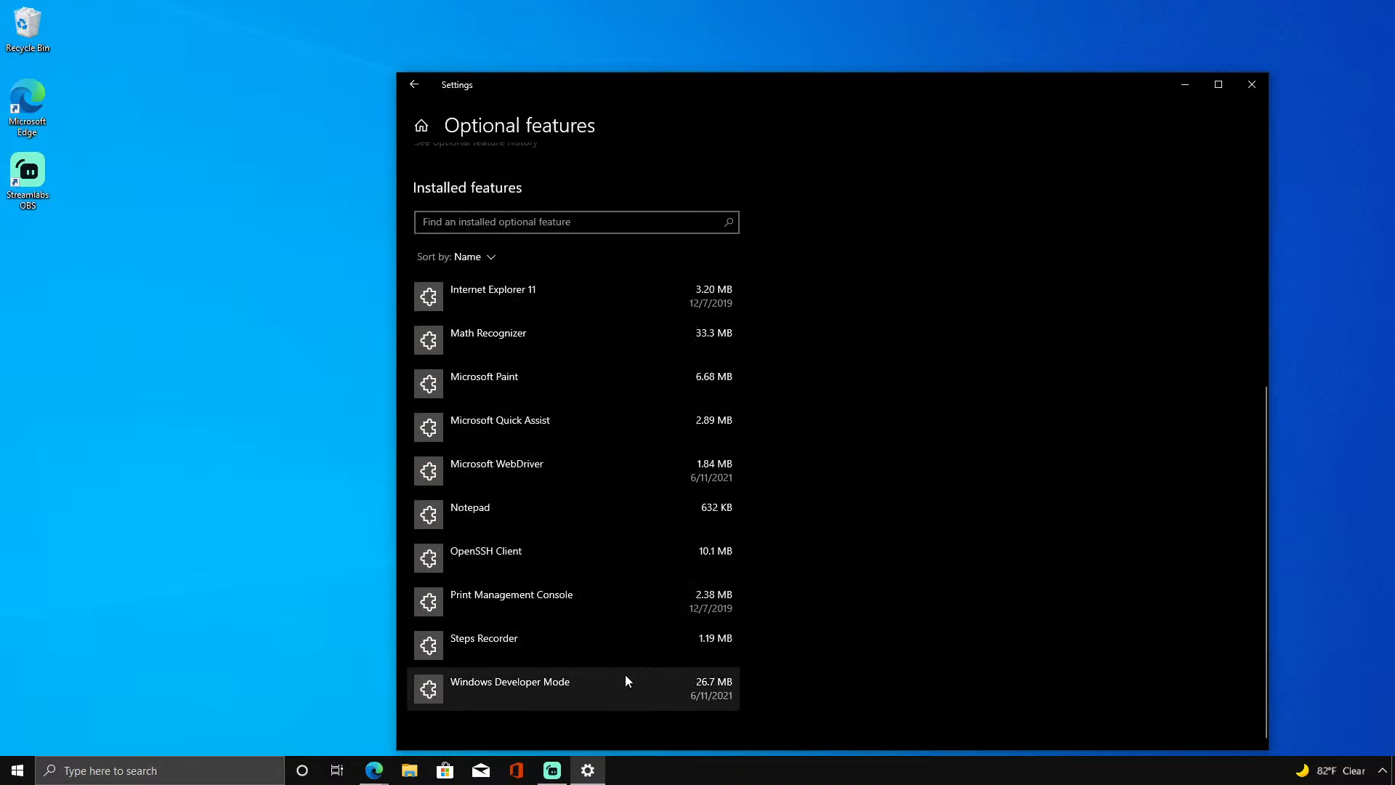
click(639, 680)
click(689, 701)
click(687, 694)
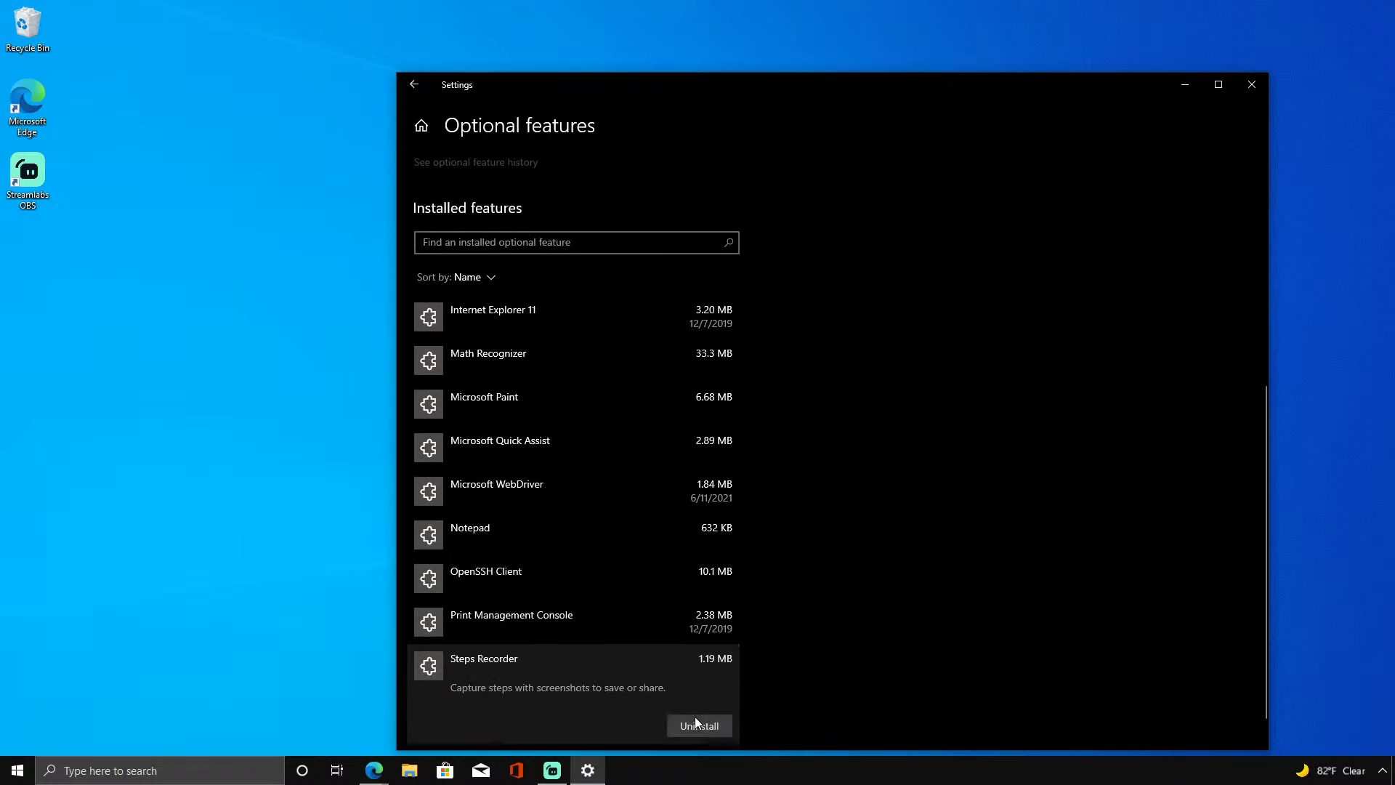
click(695, 718)
Check the latest uninstall actions, and uninstall the Print Management Console and OpenSSH Client optional features.
scroll(698, 690, up, 3)
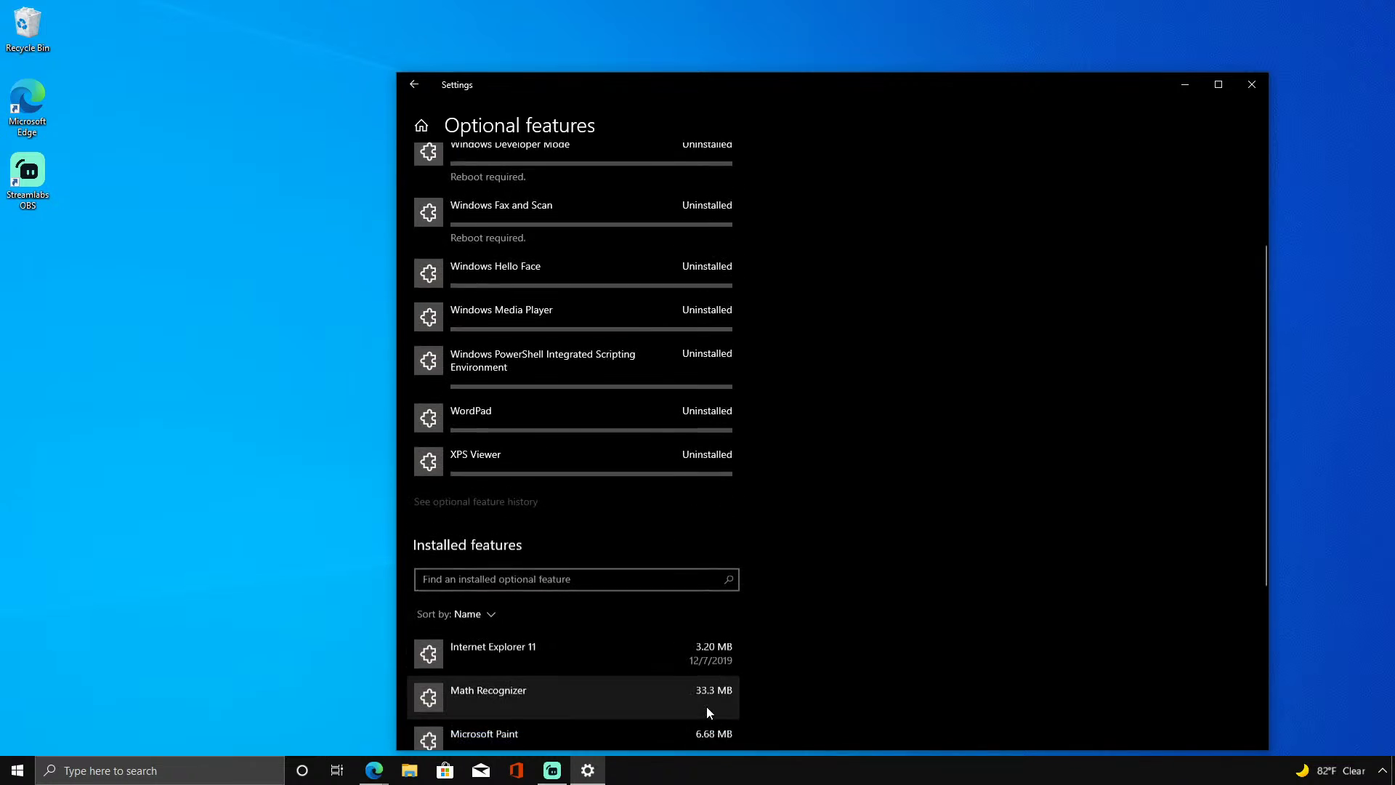
scroll(545, 225, up, 3)
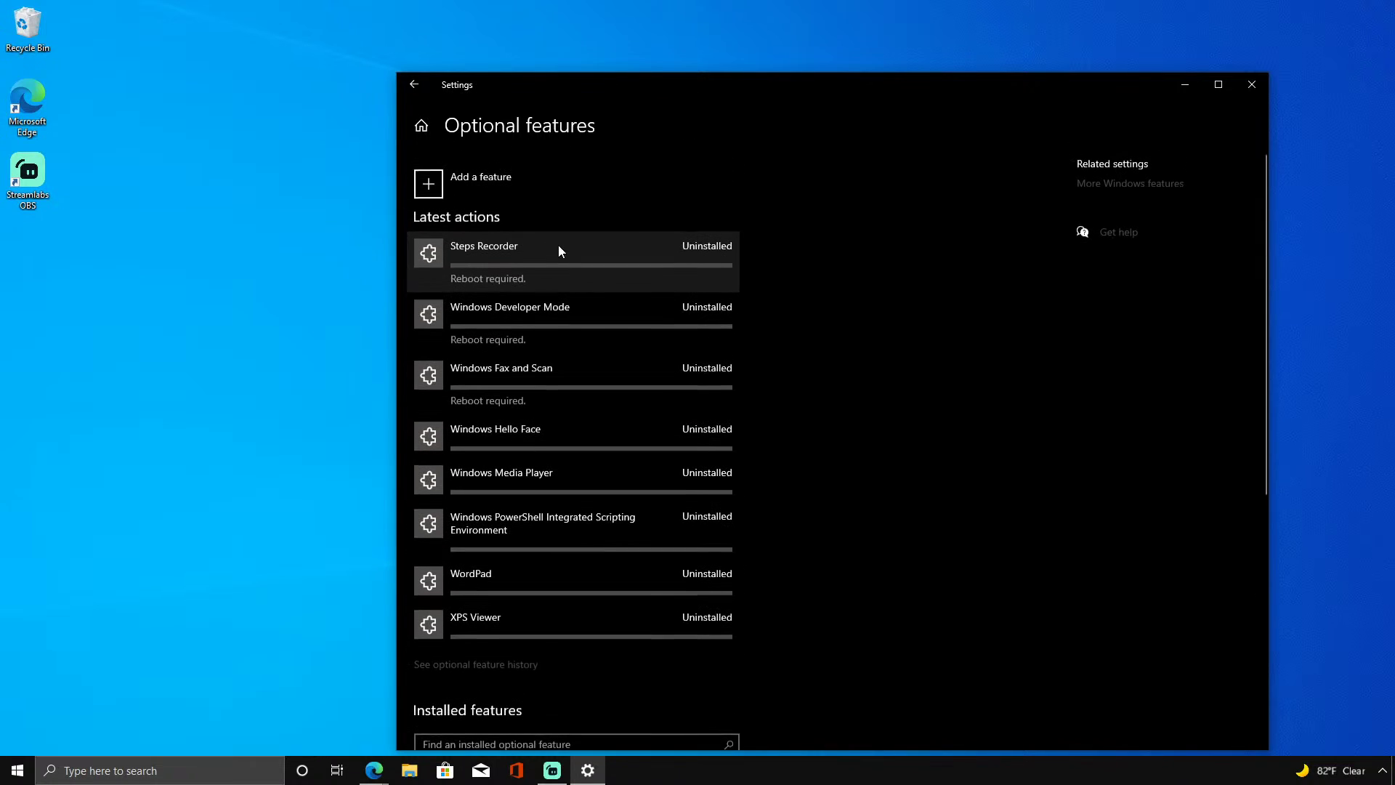
scroll(690, 589, down, 5)
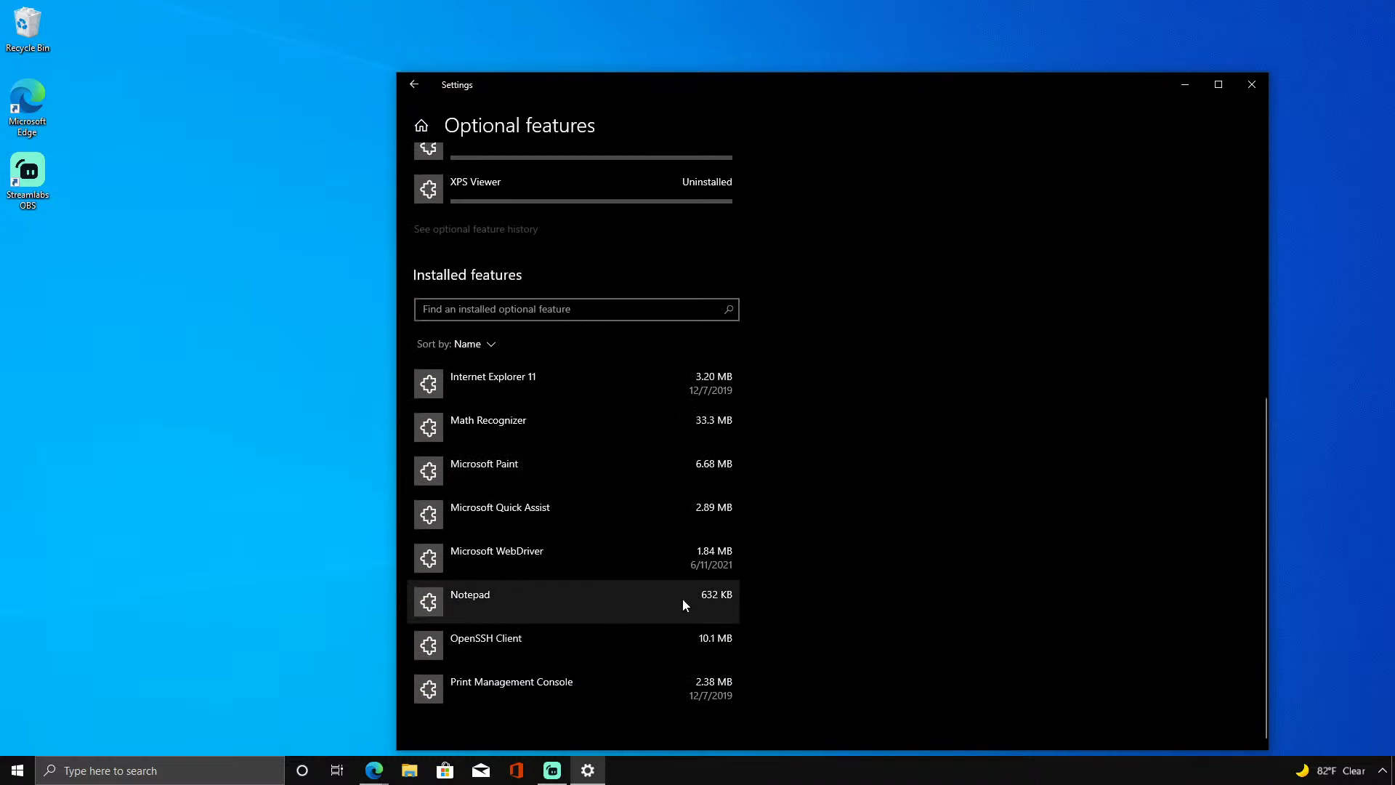
click(694, 684)
scroll(601, 490, up, 2)
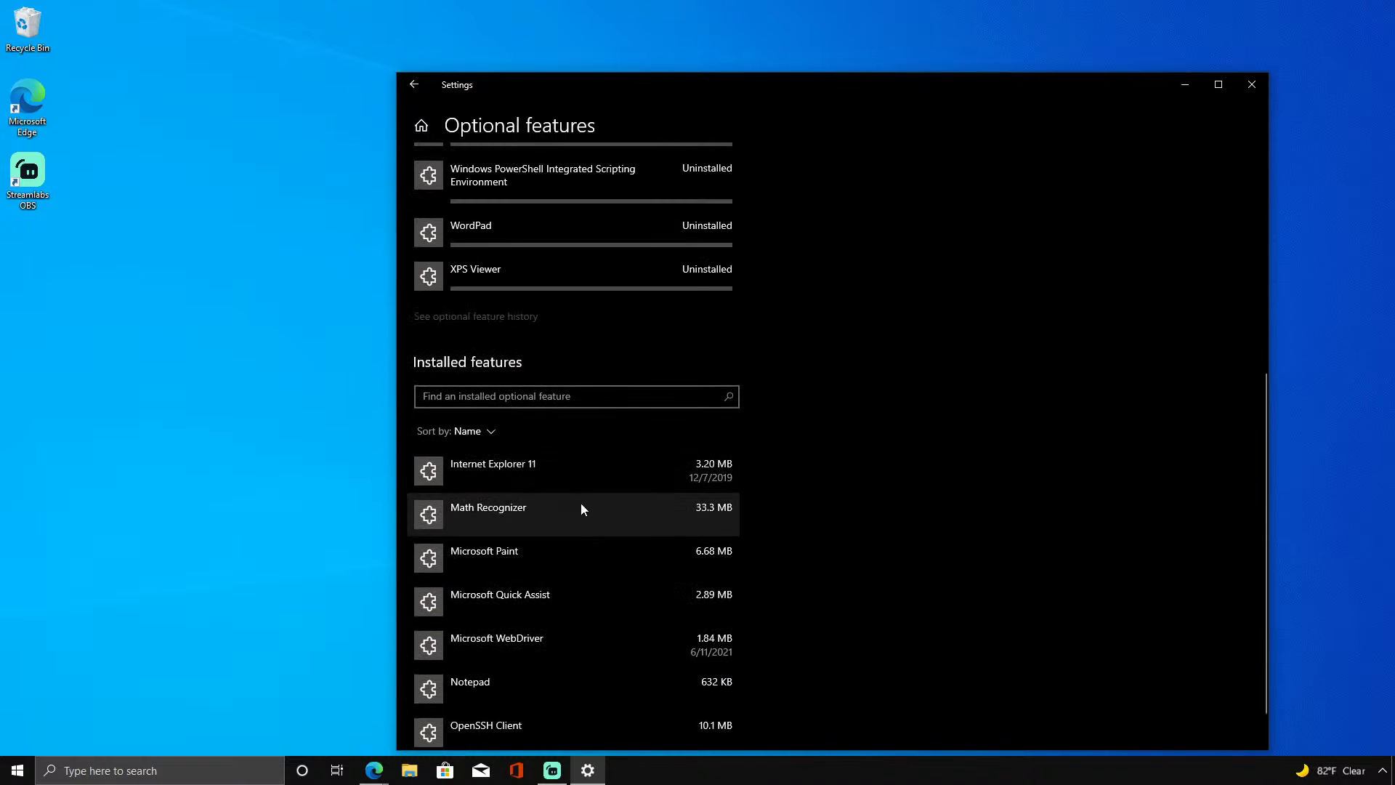
scroll(526, 456, up, 3)
scroll(549, 412, down, 4)
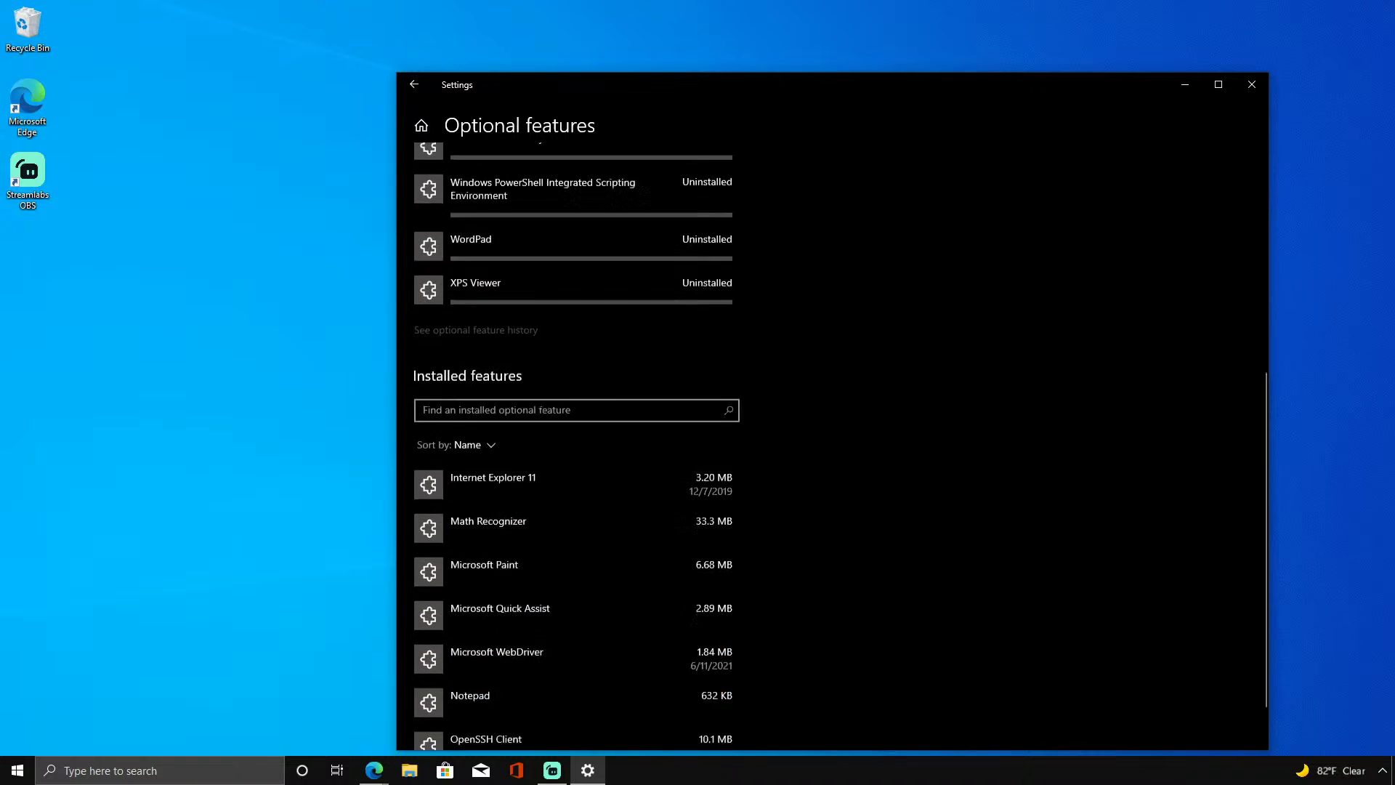
click(661, 676)
Uninstall the Notepad optional feature.
scroll(690, 683, up, 2)
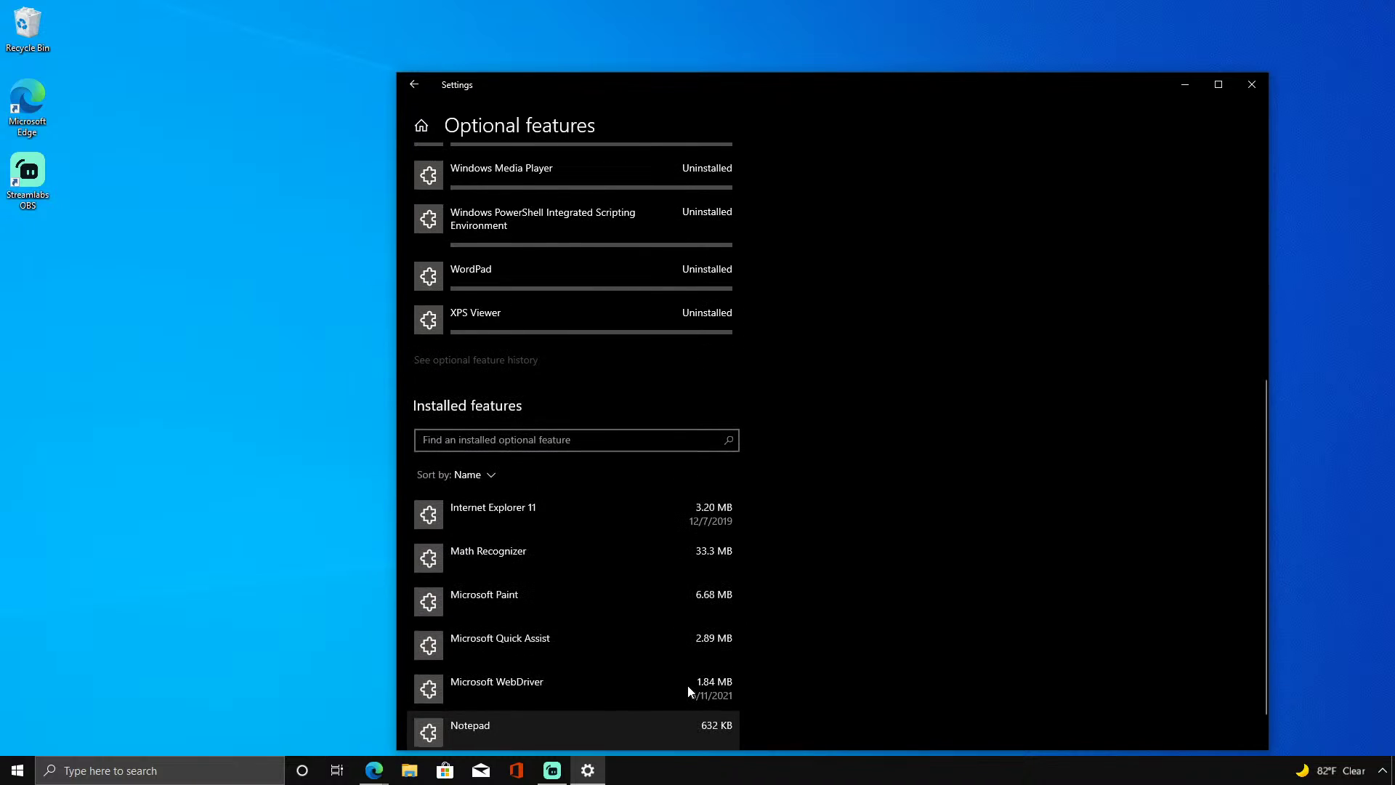
scroll(561, 555, up, 3)
scroll(552, 700, down, 3)
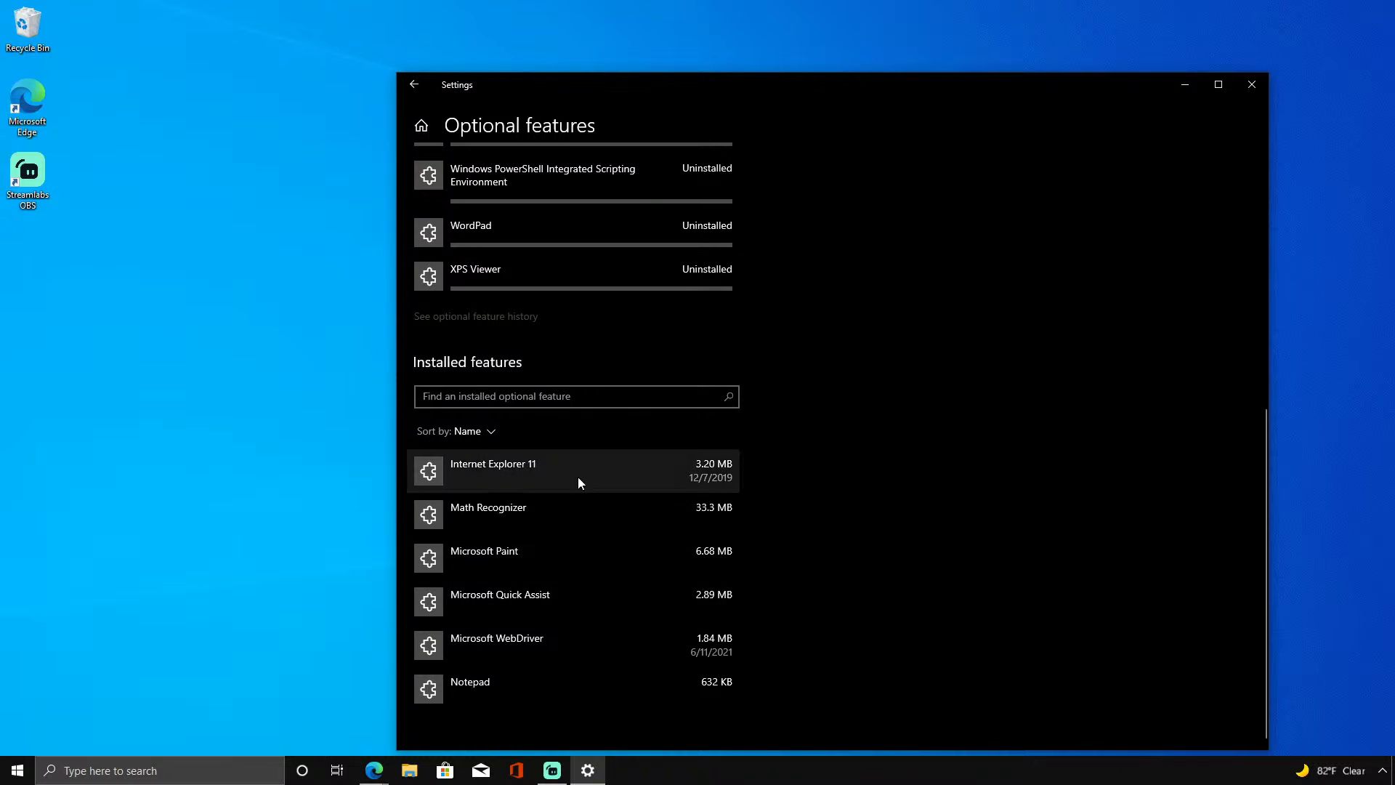
click(691, 684)
Try to uninstall the Microsoft WebDriver optional feature.
scroll(709, 658, up, 2)
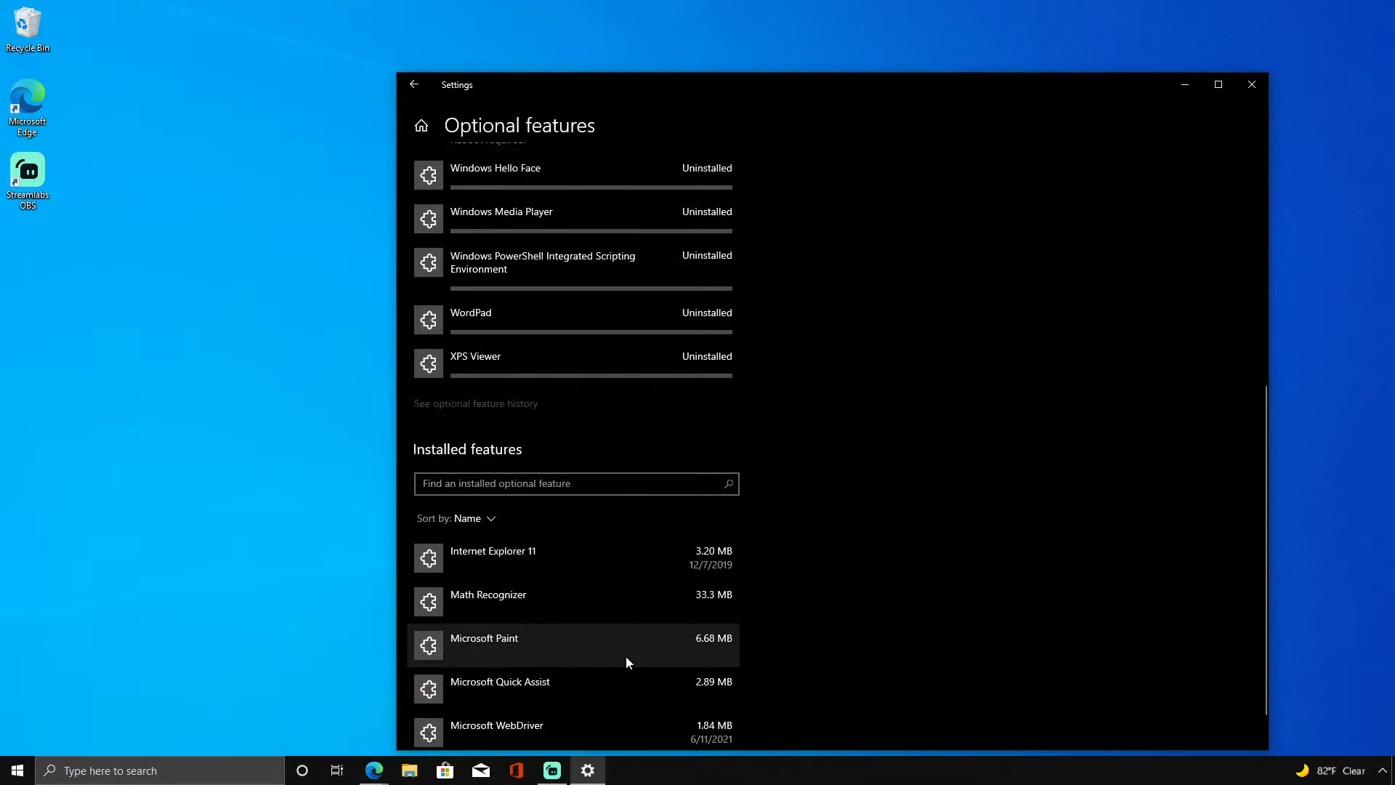
scroll(591, 643, up, 2)
scroll(590, 604, down, 3)
click(585, 643)
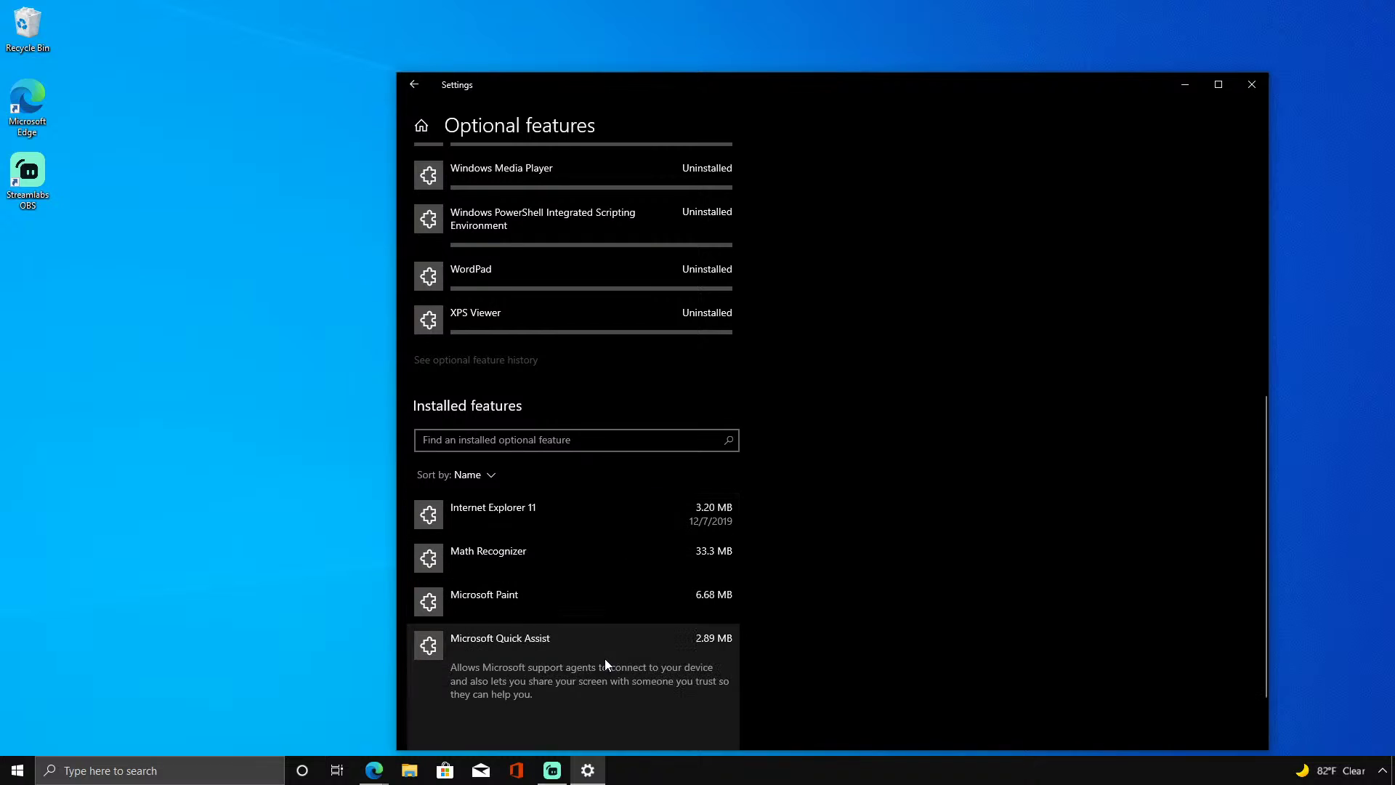
click(606, 692)
click(695, 697)
Try once more to uninstall Microsoft WebDriver and check its status in the latest actions.
scroll(686, 668, up, 4)
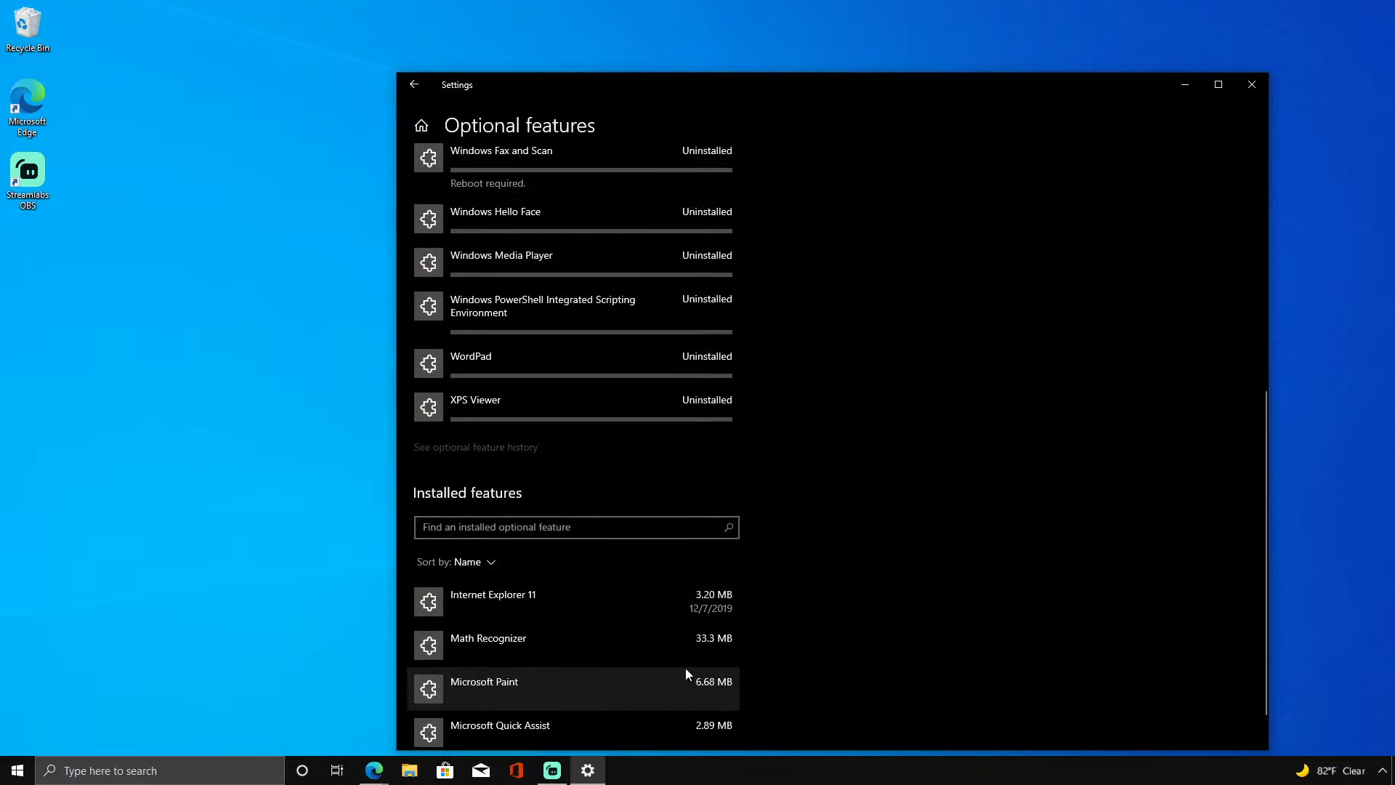
scroll(659, 569, down, 3)
click(670, 514)
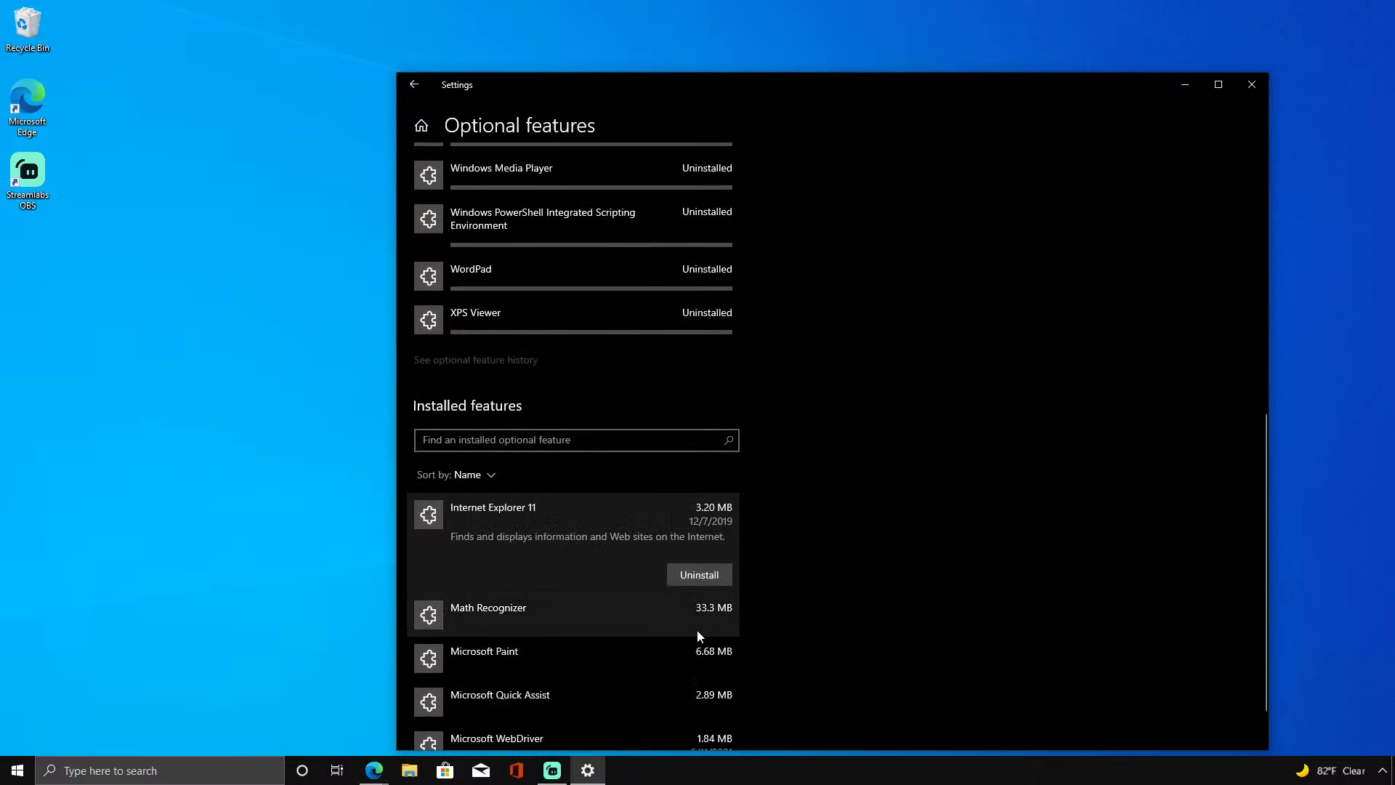
click(694, 624)
click(695, 657)
click(698, 698)
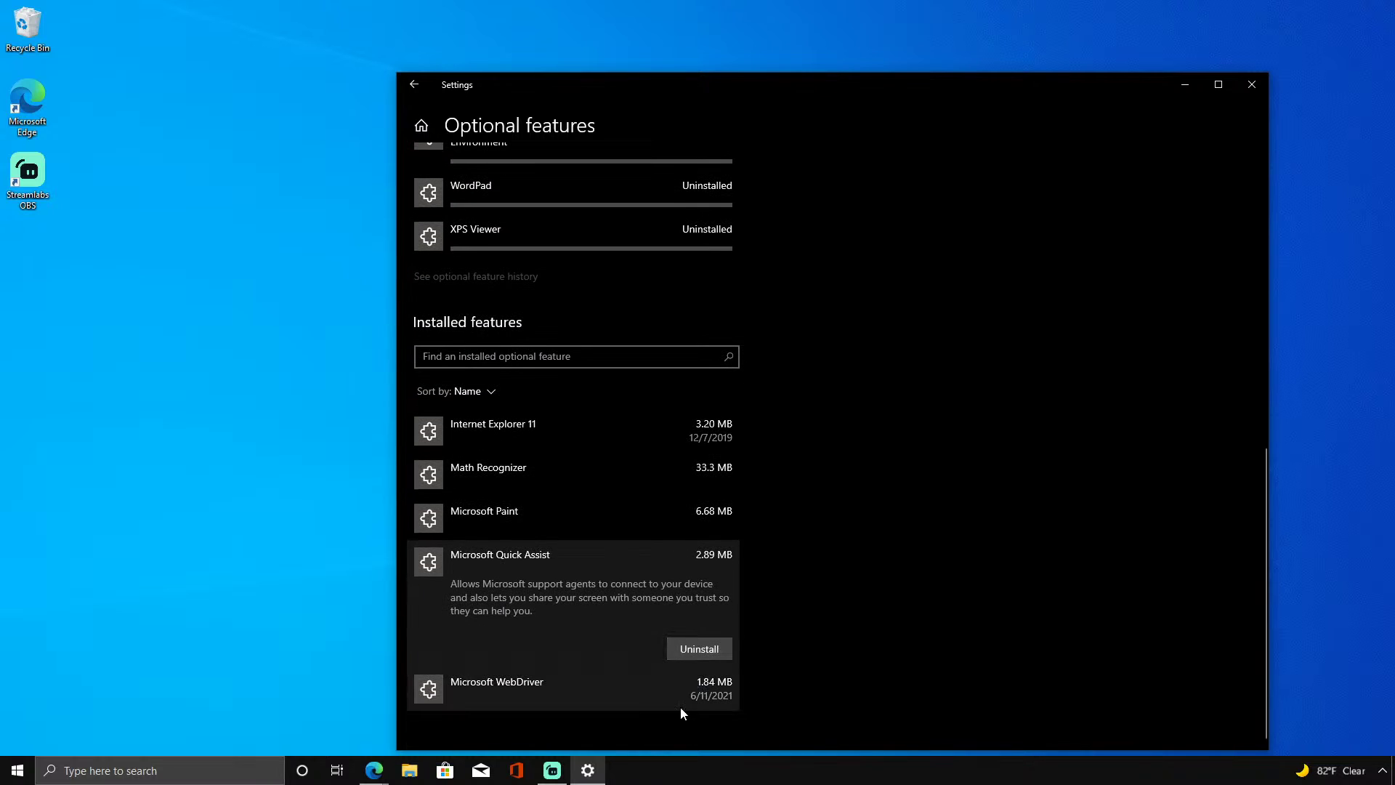
click(682, 702)
click(689, 699)
scroll(681, 622, up, 6)
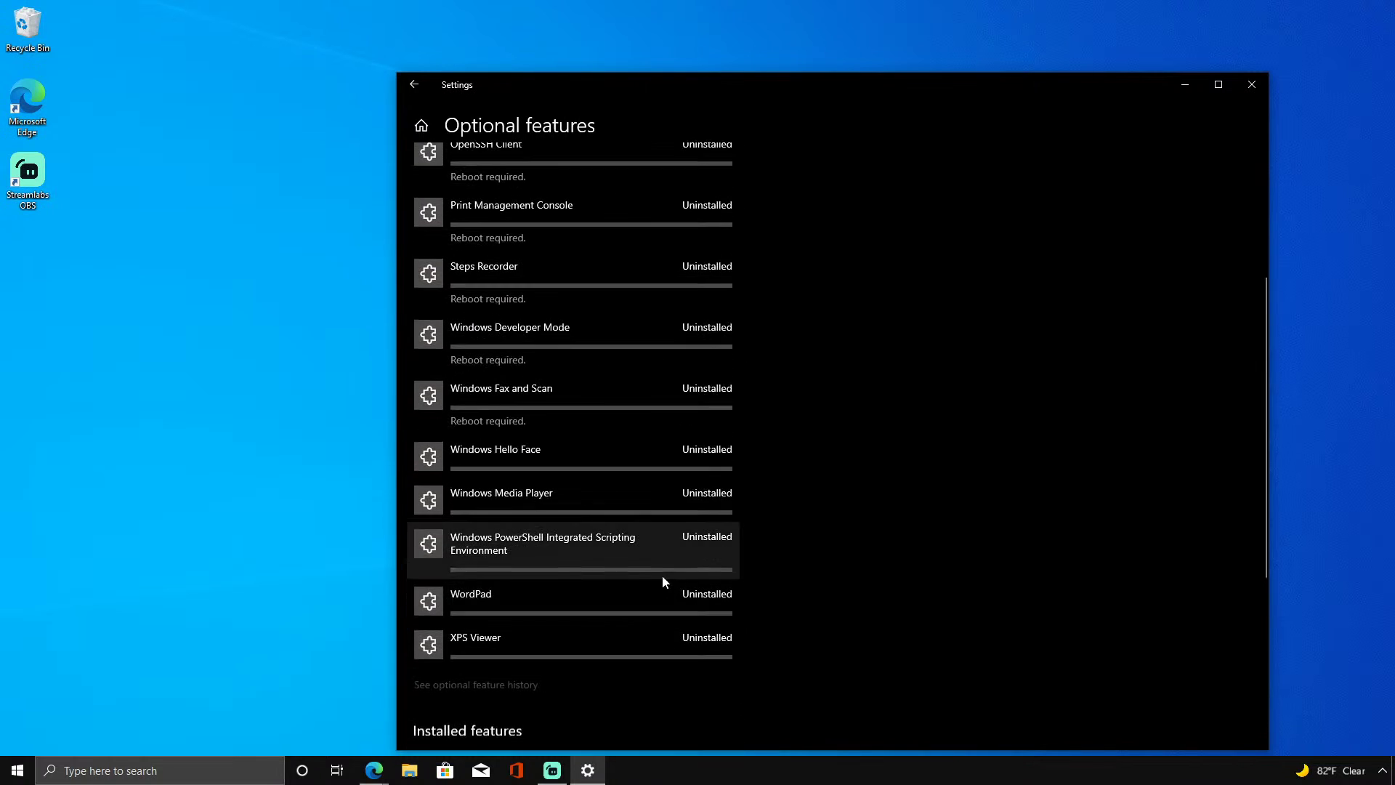
scroll(642, 571, down, 5)
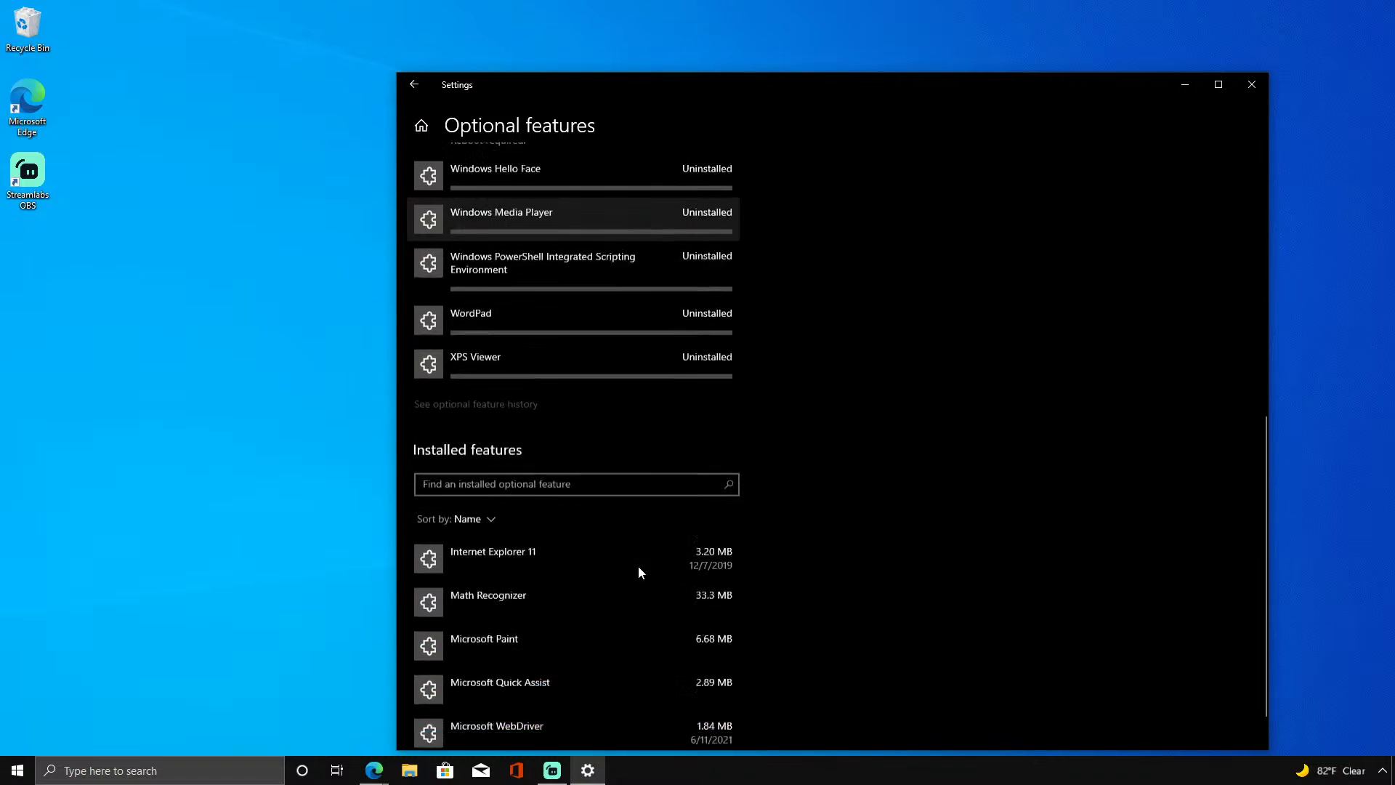
scroll(647, 501, up, 5)
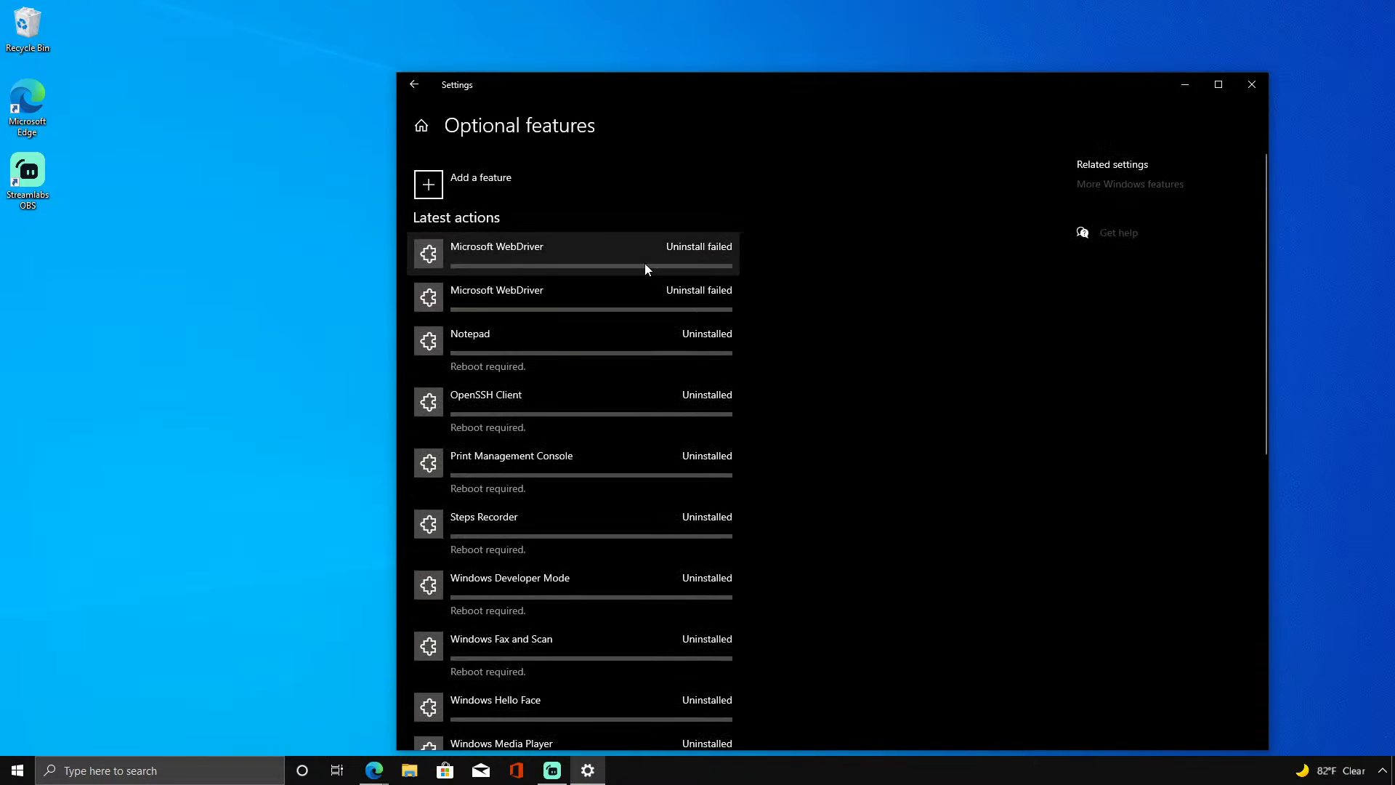
Uninstall the Microsoft Quick Assist optional feature and check its progress in the latest actions.
scroll(646, 349, down, 5)
click(613, 633)
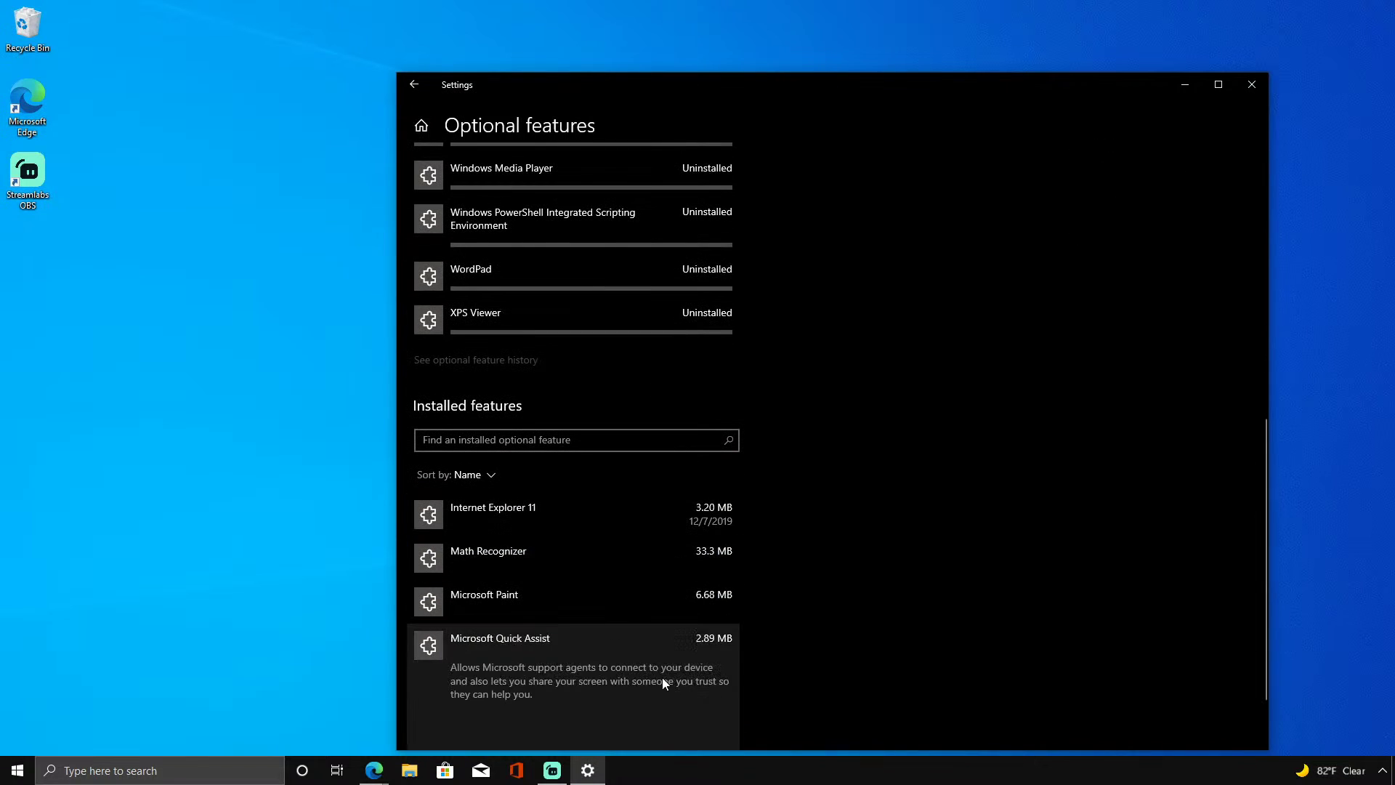
click(699, 649)
scroll(694, 603, up, 5)
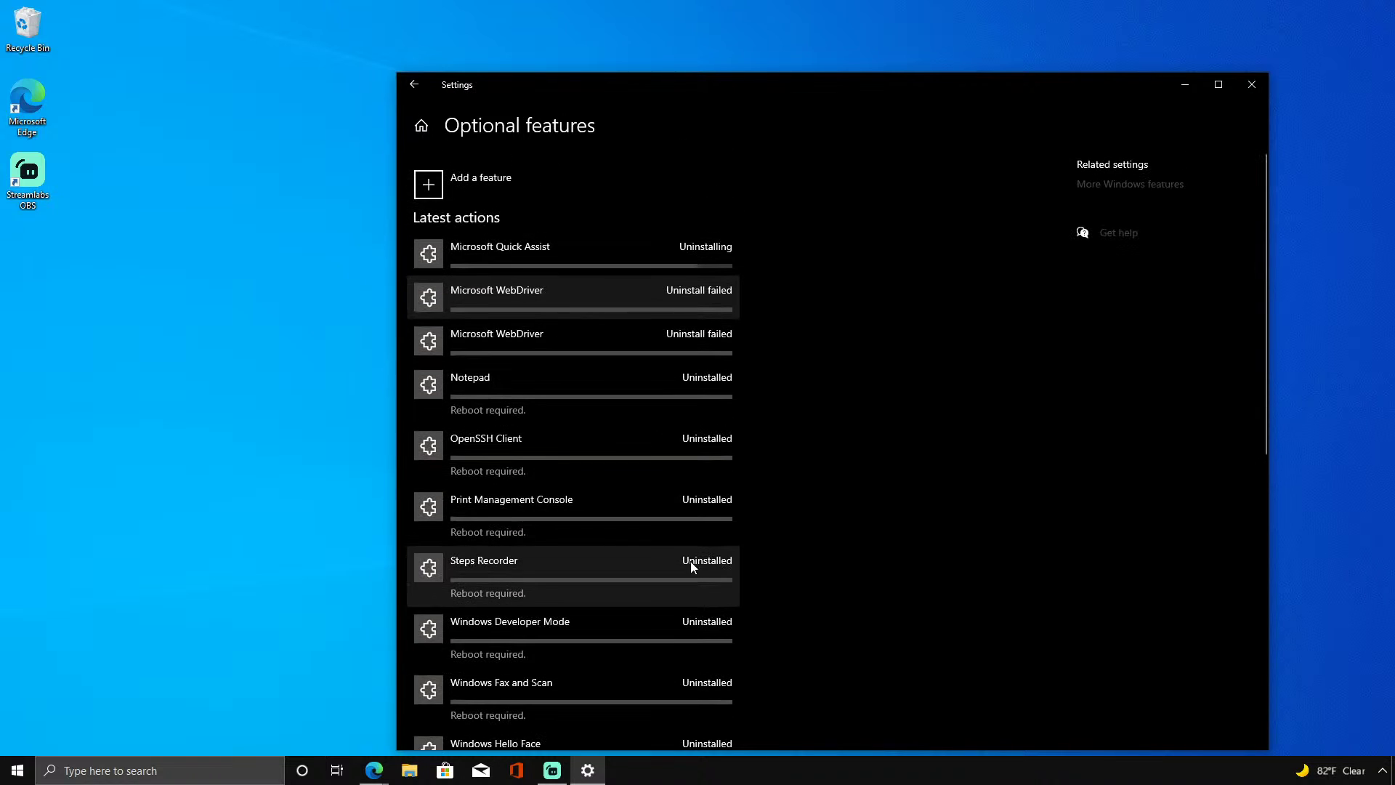
scroll(691, 465, down, 5)
scroll(654, 479, up, 5)
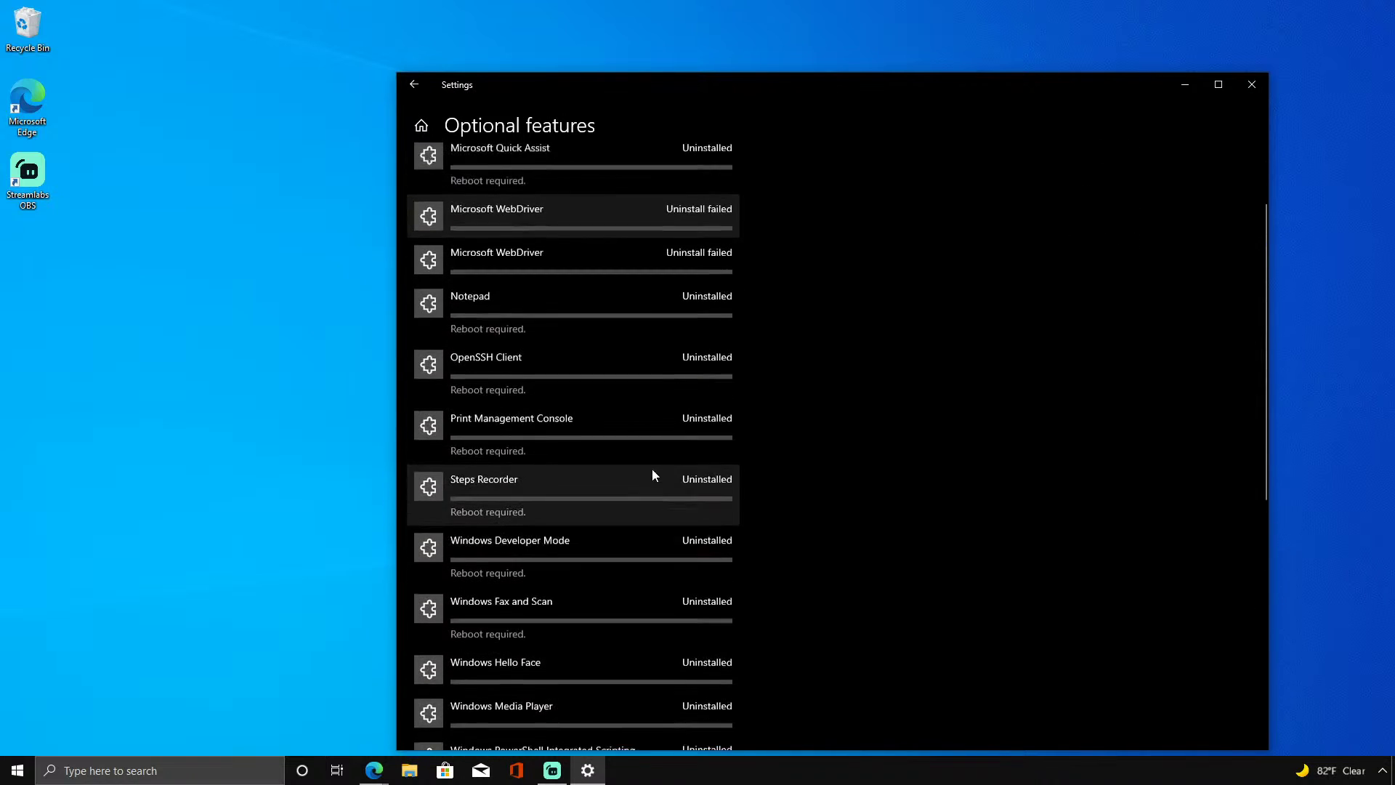
Uninstall the Microsoft Paint optional feature and check its progress in the latest actions.
scroll(566, 363, down, 3)
scroll(591, 431, down, 2)
click(606, 630)
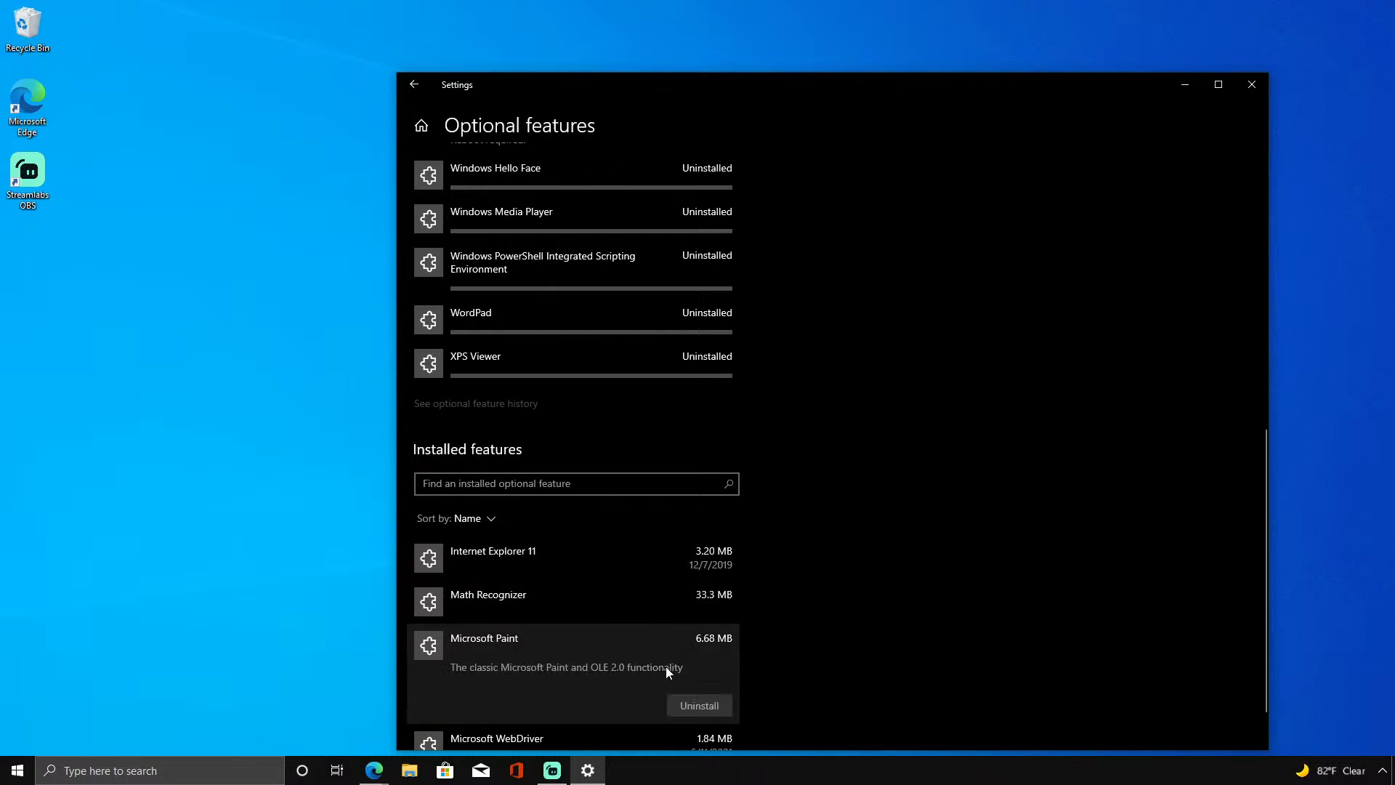
click(695, 709)
scroll(708, 618, up, 10)
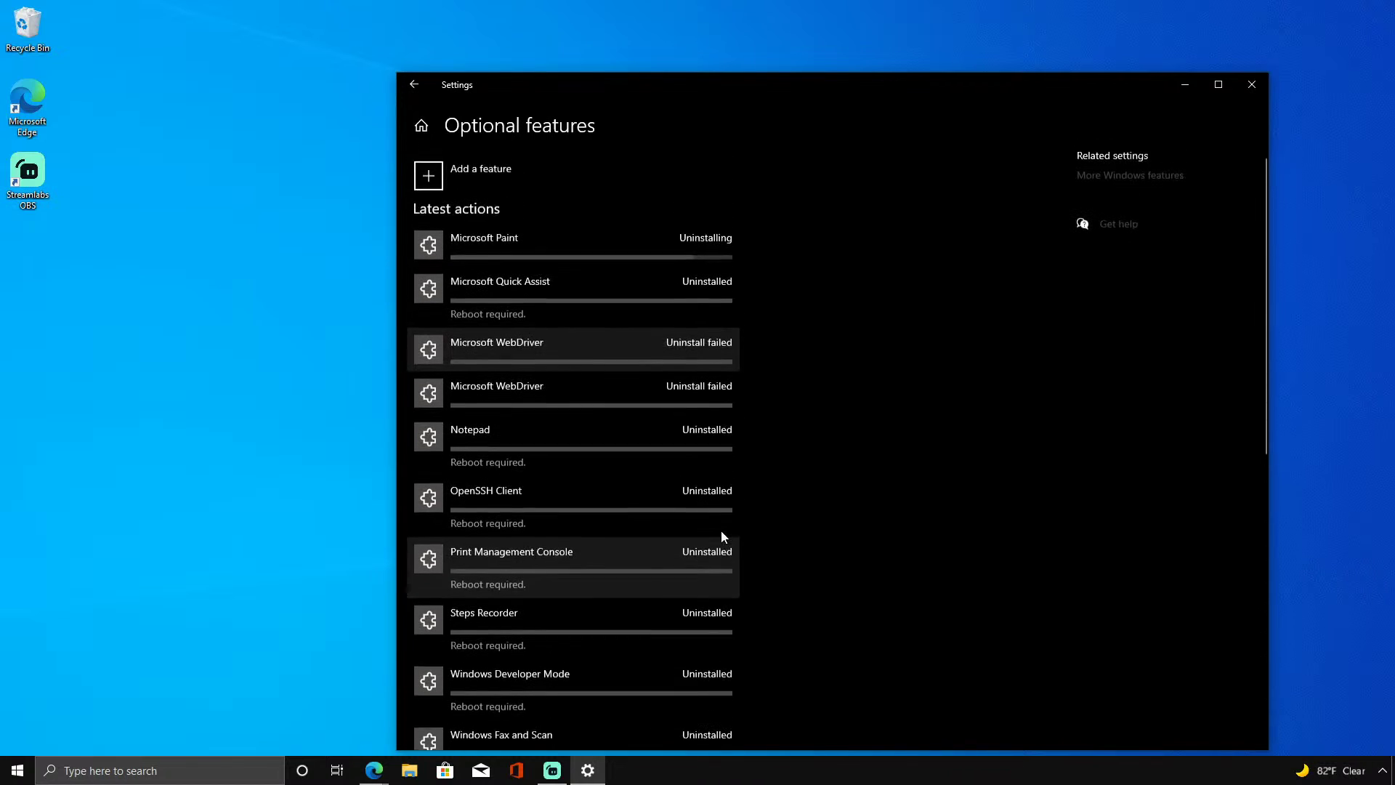
Uninstall the Math Recognizer optional feature and check its progress in the latest actions.
scroll(694, 524, down, 8)
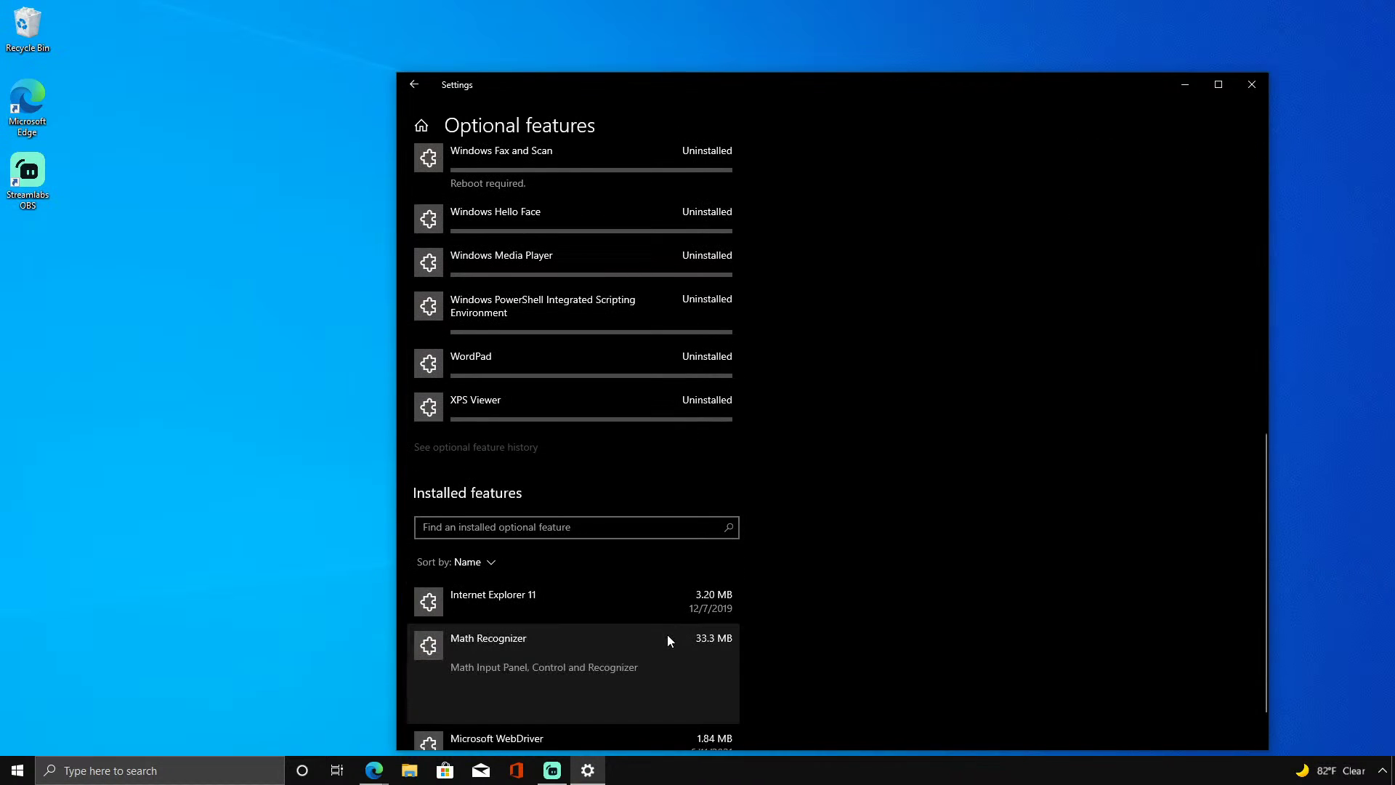
click(702, 705)
scroll(581, 474, up, 10)
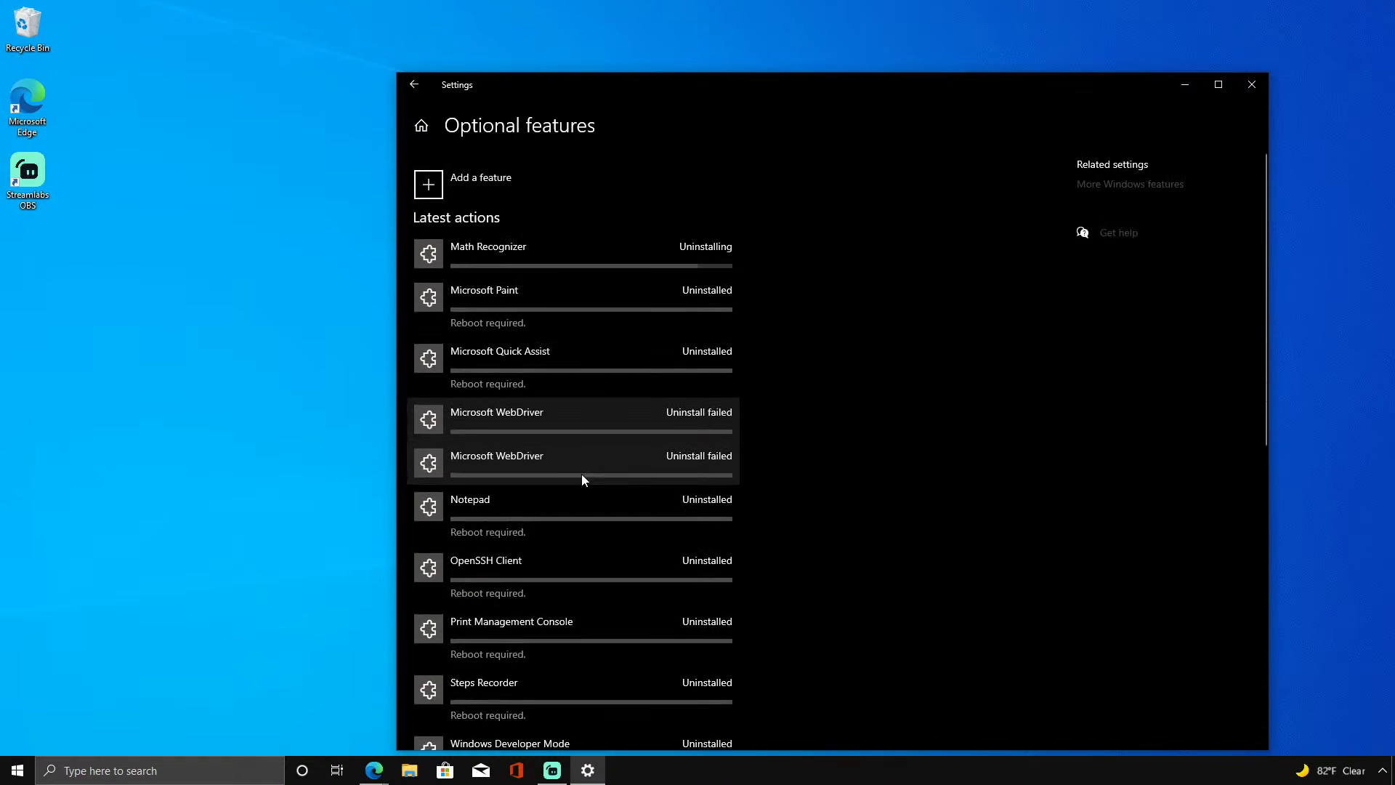
Uninstall the Internet Explorer 11 optional feature and check its status in the latest actions.
scroll(581, 474, down, 10)
click(655, 646)
click(684, 699)
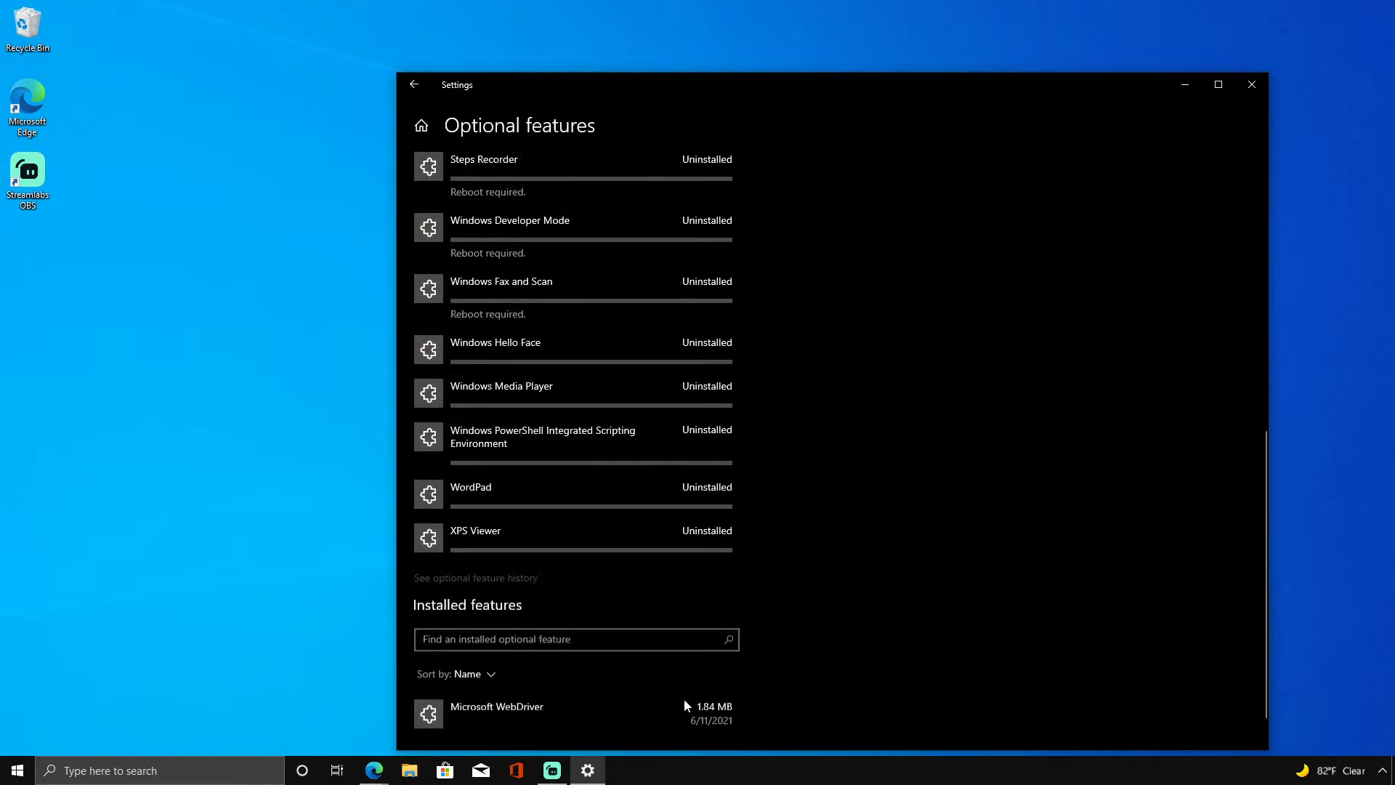
scroll(581, 283, up, 10)
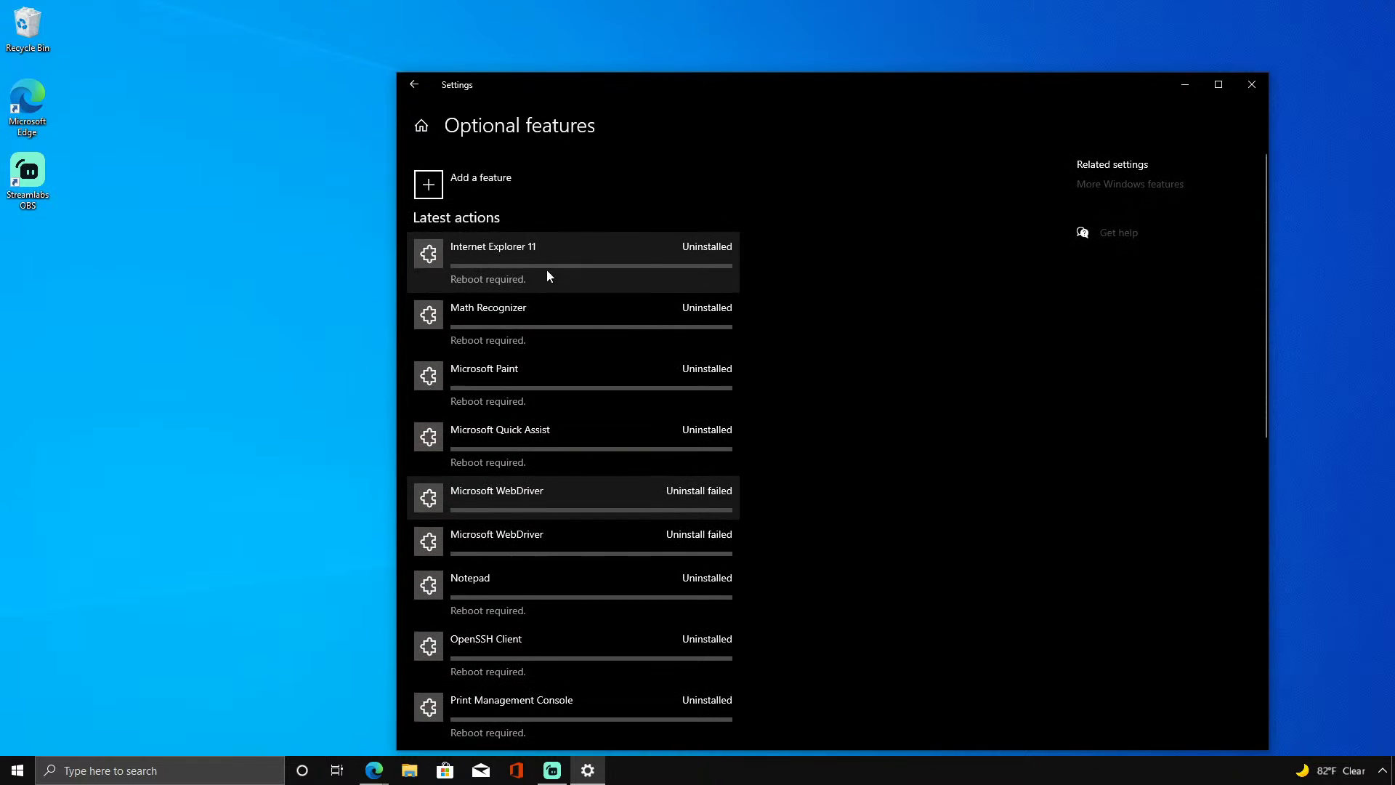
Turn off the app execution aliases for Spotify.exe, python.exe and python3.exe, and return to the apps list.
click(415, 85)
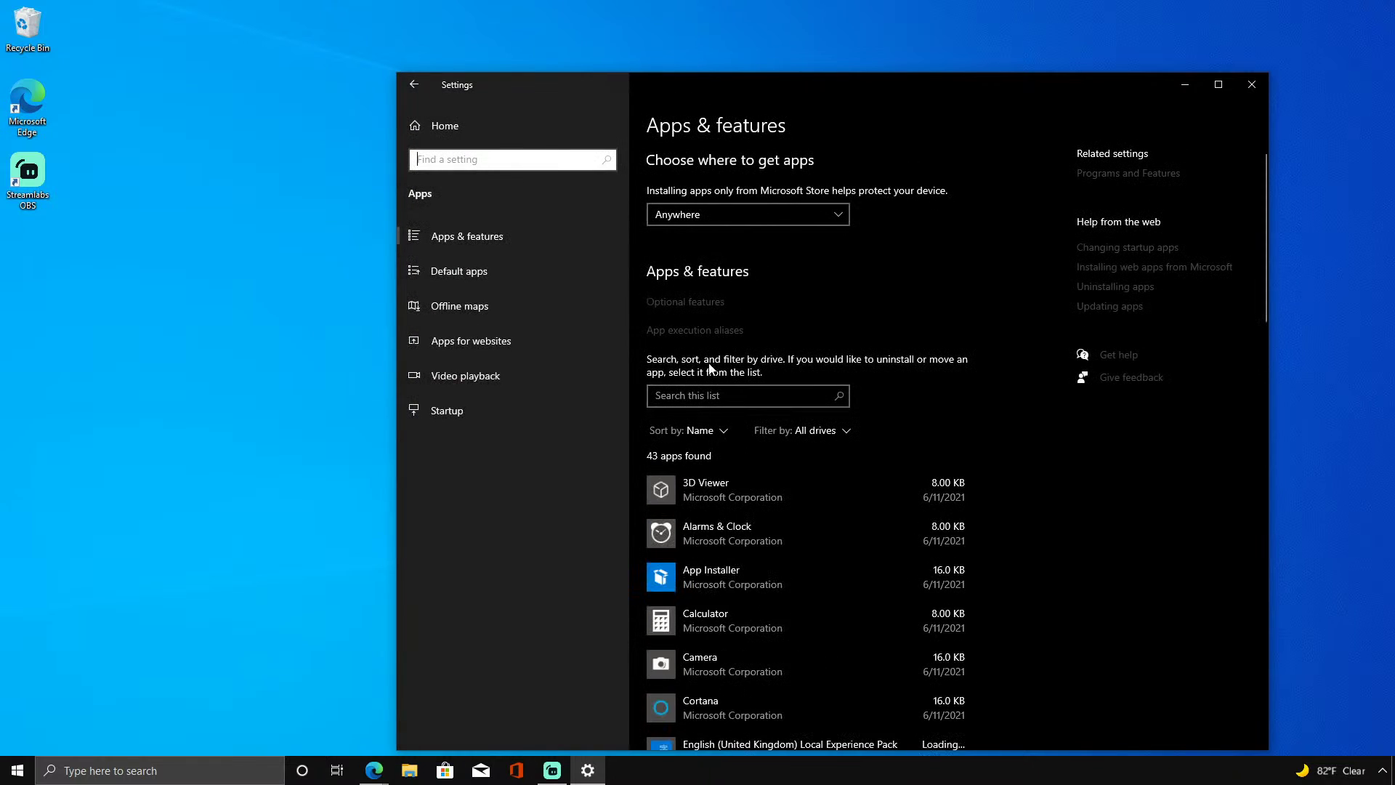
click(685, 332)
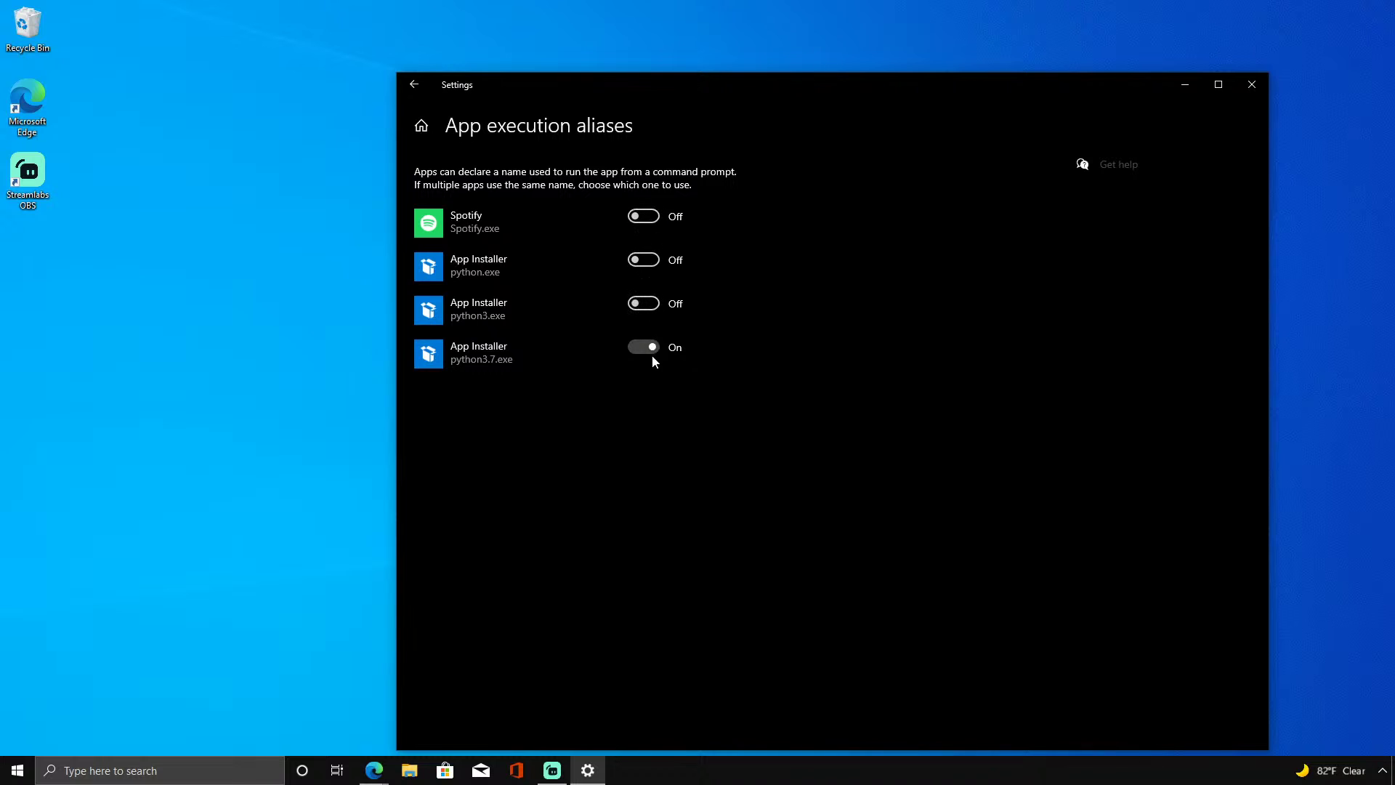
click(414, 84)
Review the installed apps list and the default apps, including the choices for the default web browser.
scroll(739, 501, down, 15)
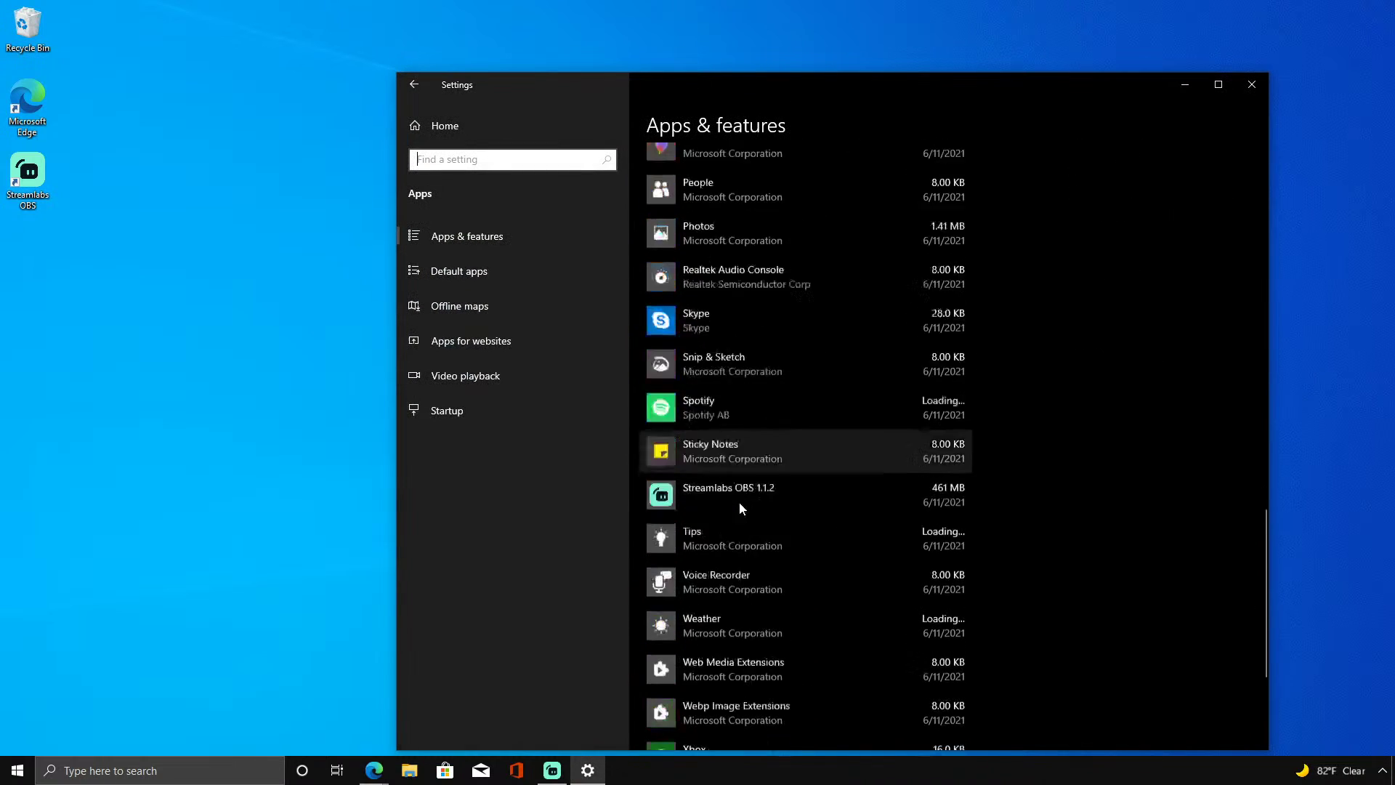
scroll(727, 509, up, 15)
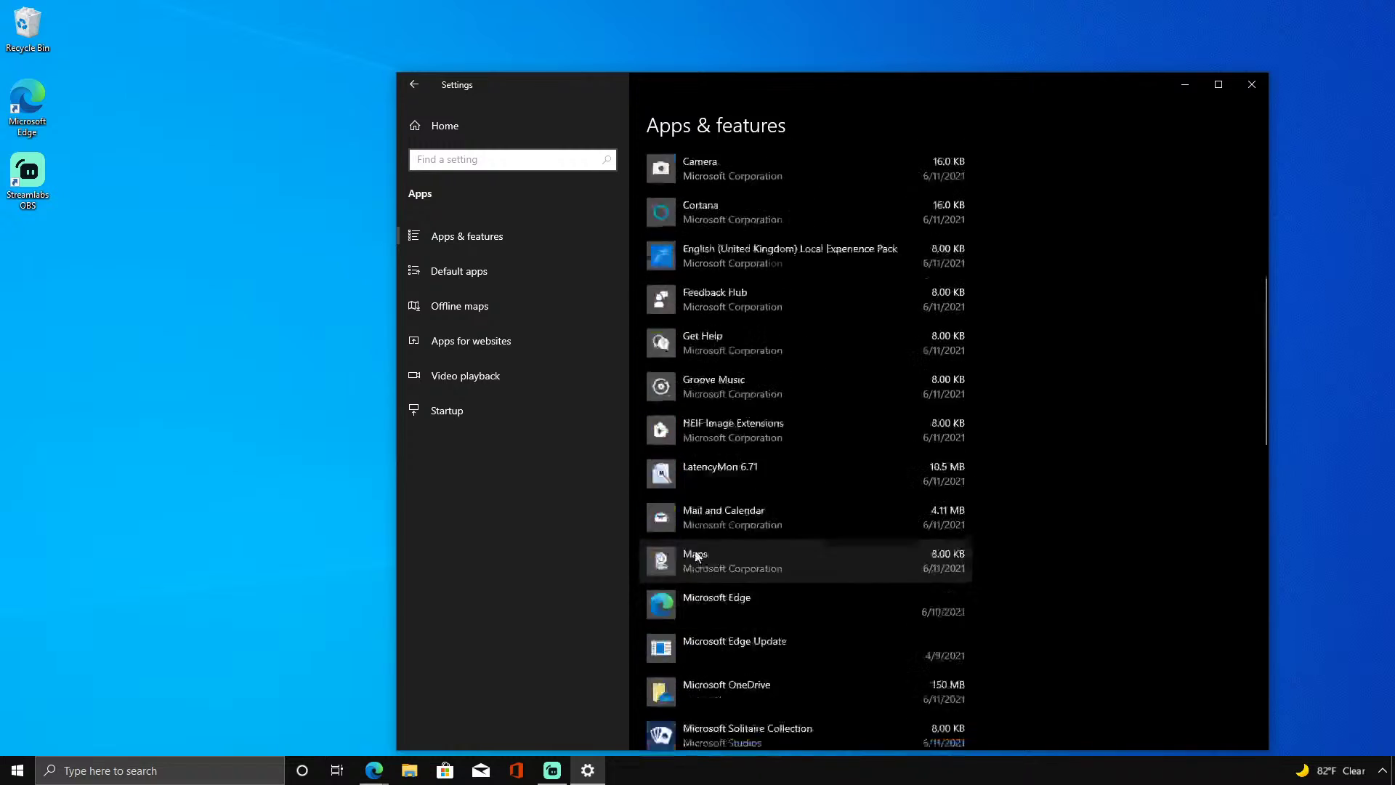
click(478, 309)
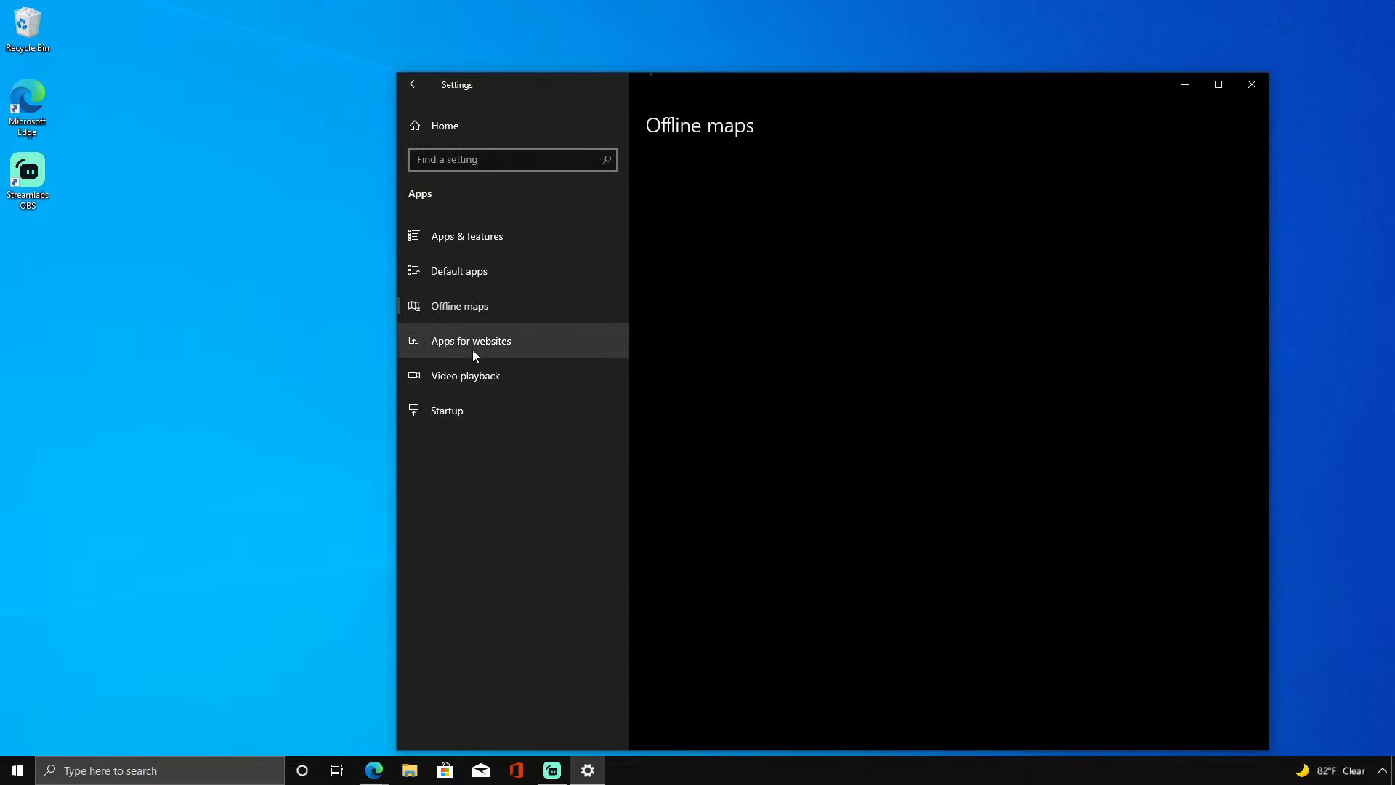
click(468, 271)
scroll(632, 378, down, 3)
click(705, 478)
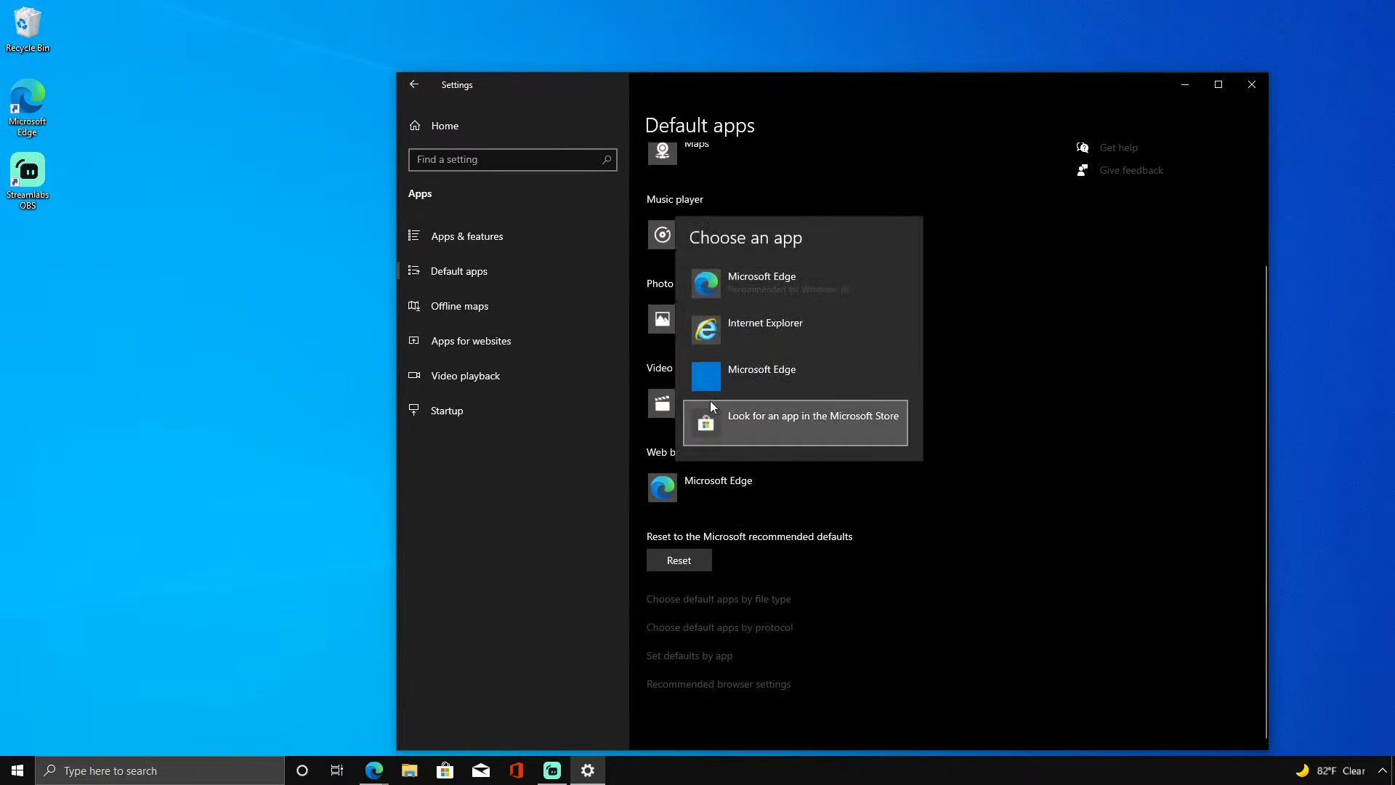
click(468, 247)
click(468, 245)
click(483, 280)
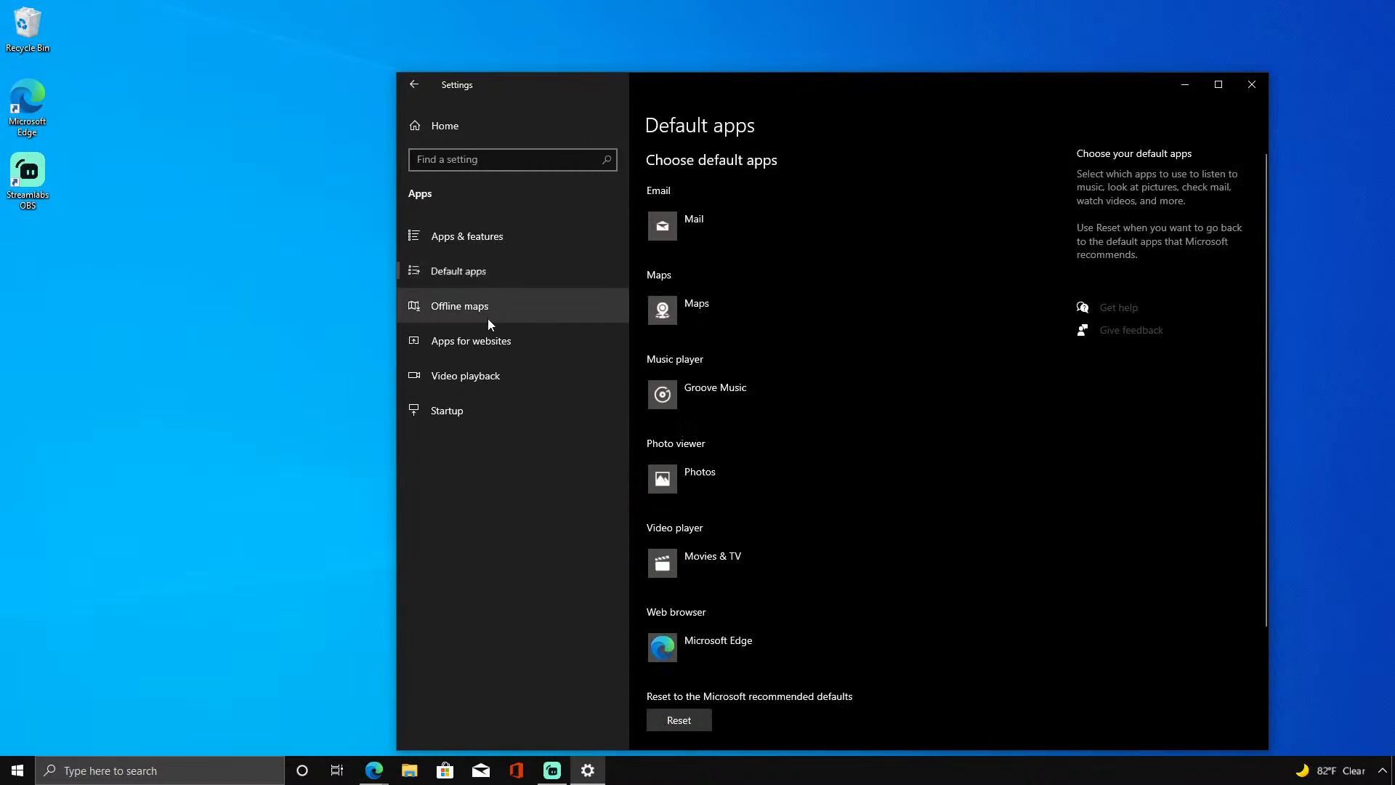
scroll(699, 548, down, 3)
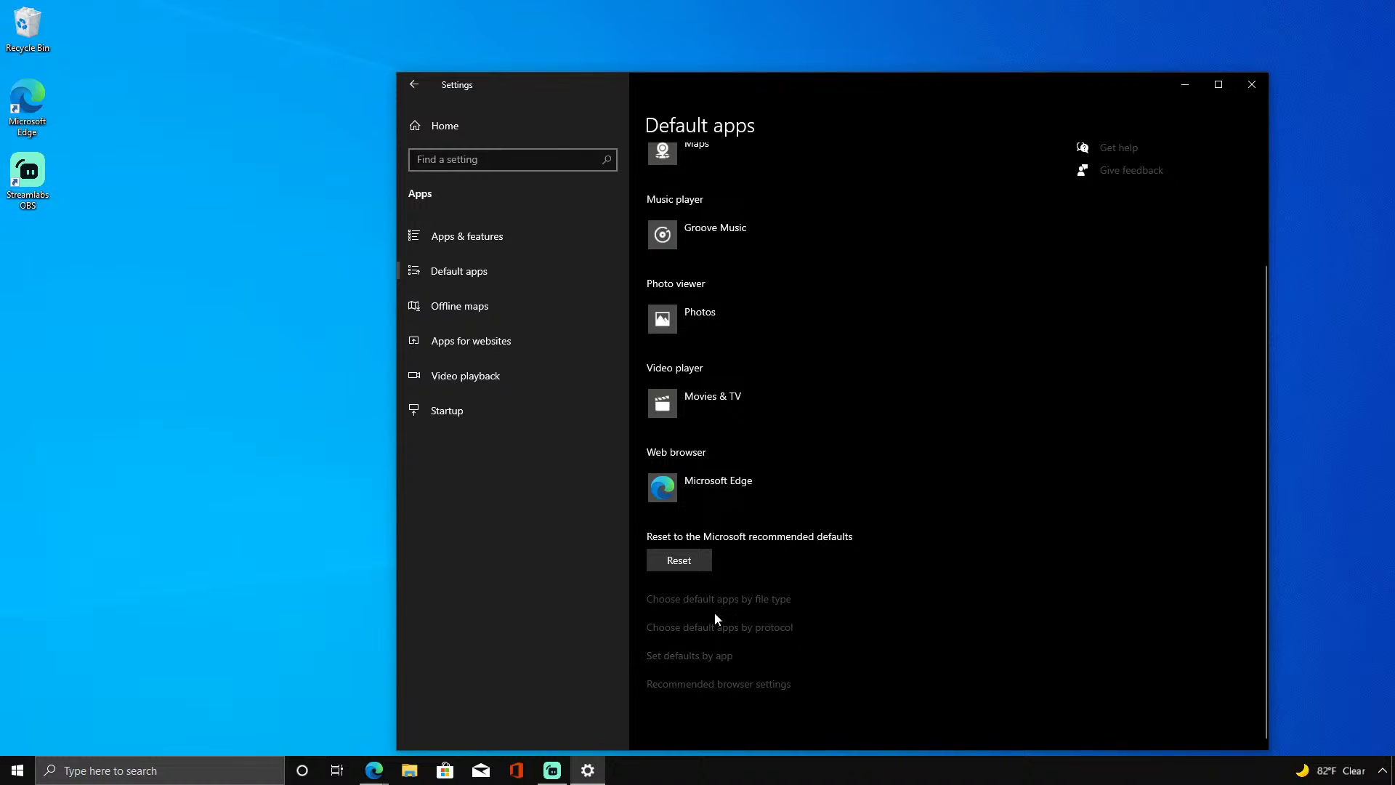
Turn off automatic map updates and delete all downloaded offline maps.
click(413, 308)
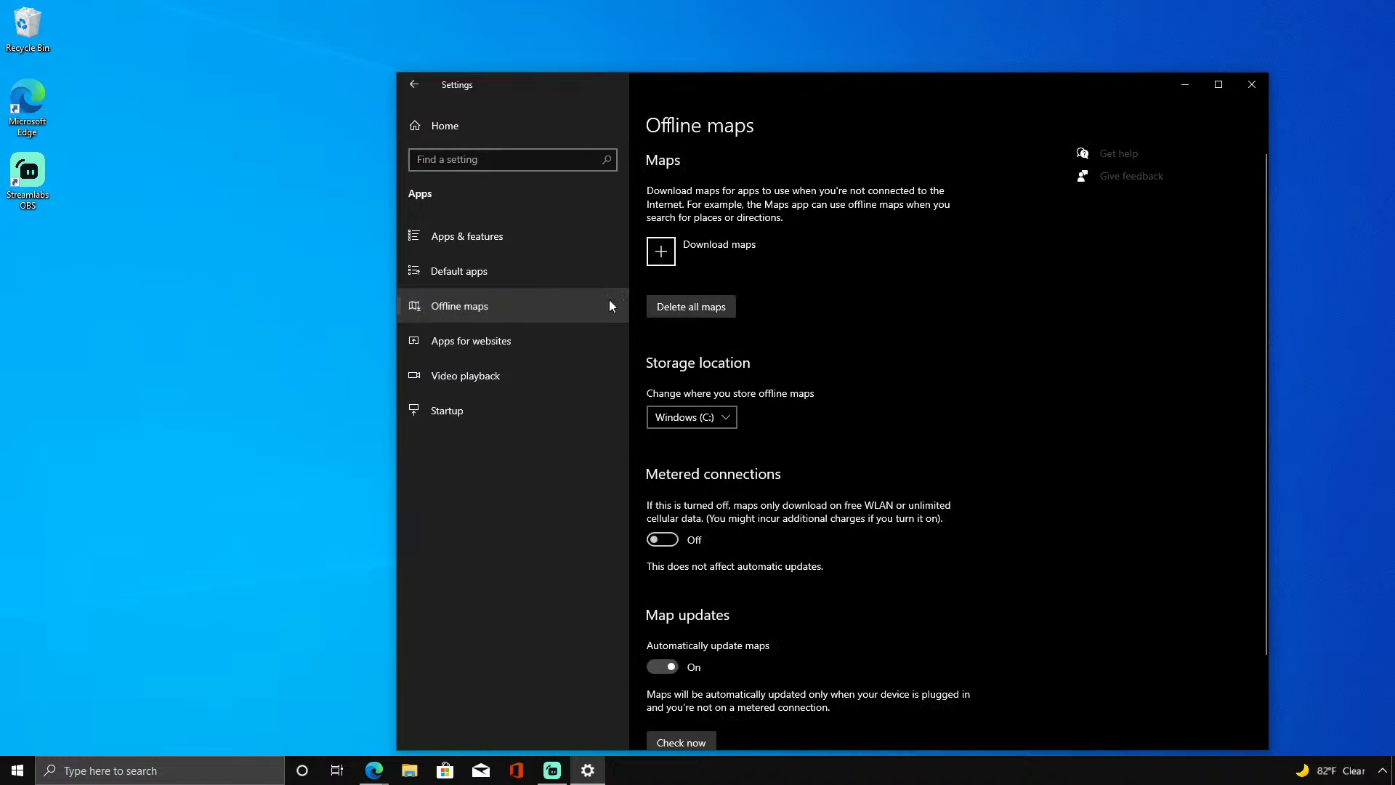
click(657, 666)
scroll(658, 666, down, 3)
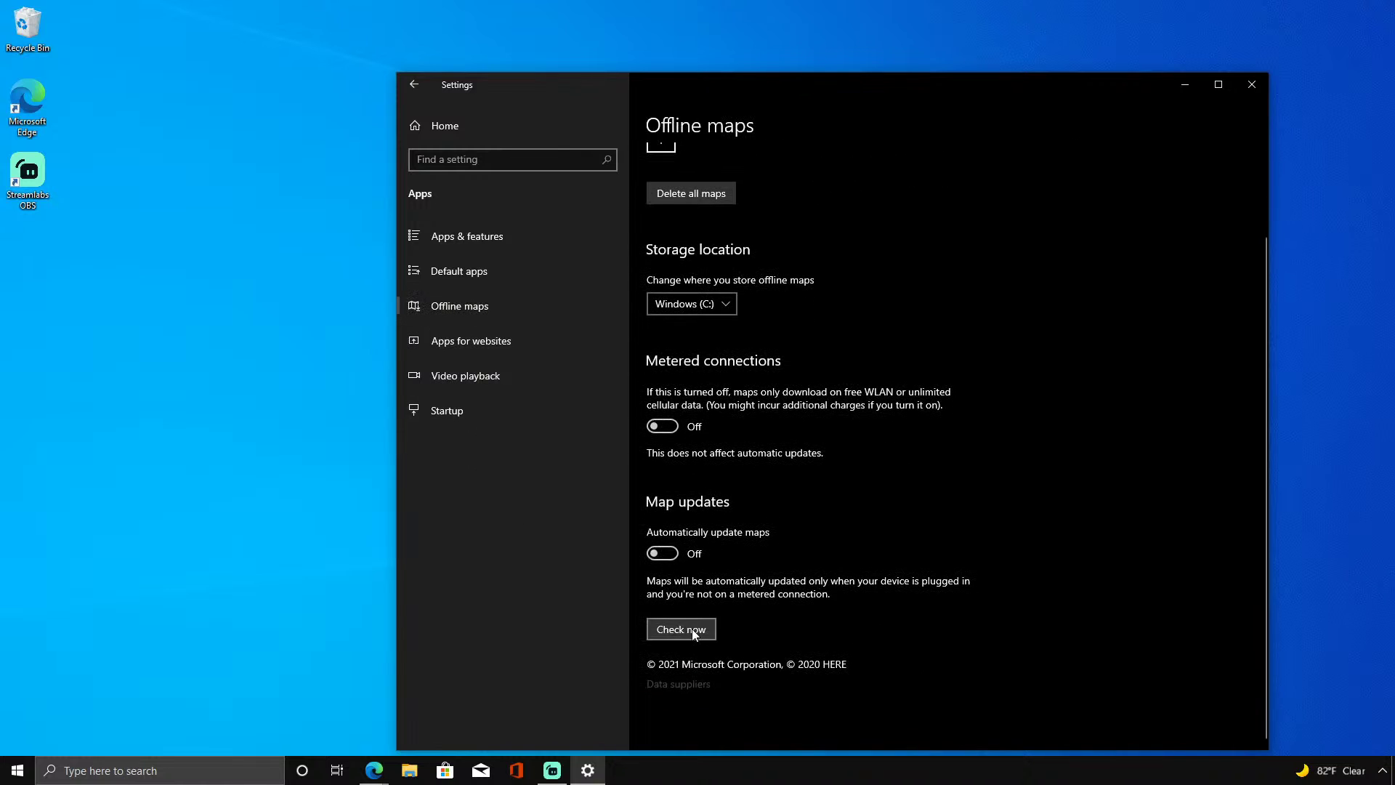
scroll(692, 629, up, 3)
click(691, 304)
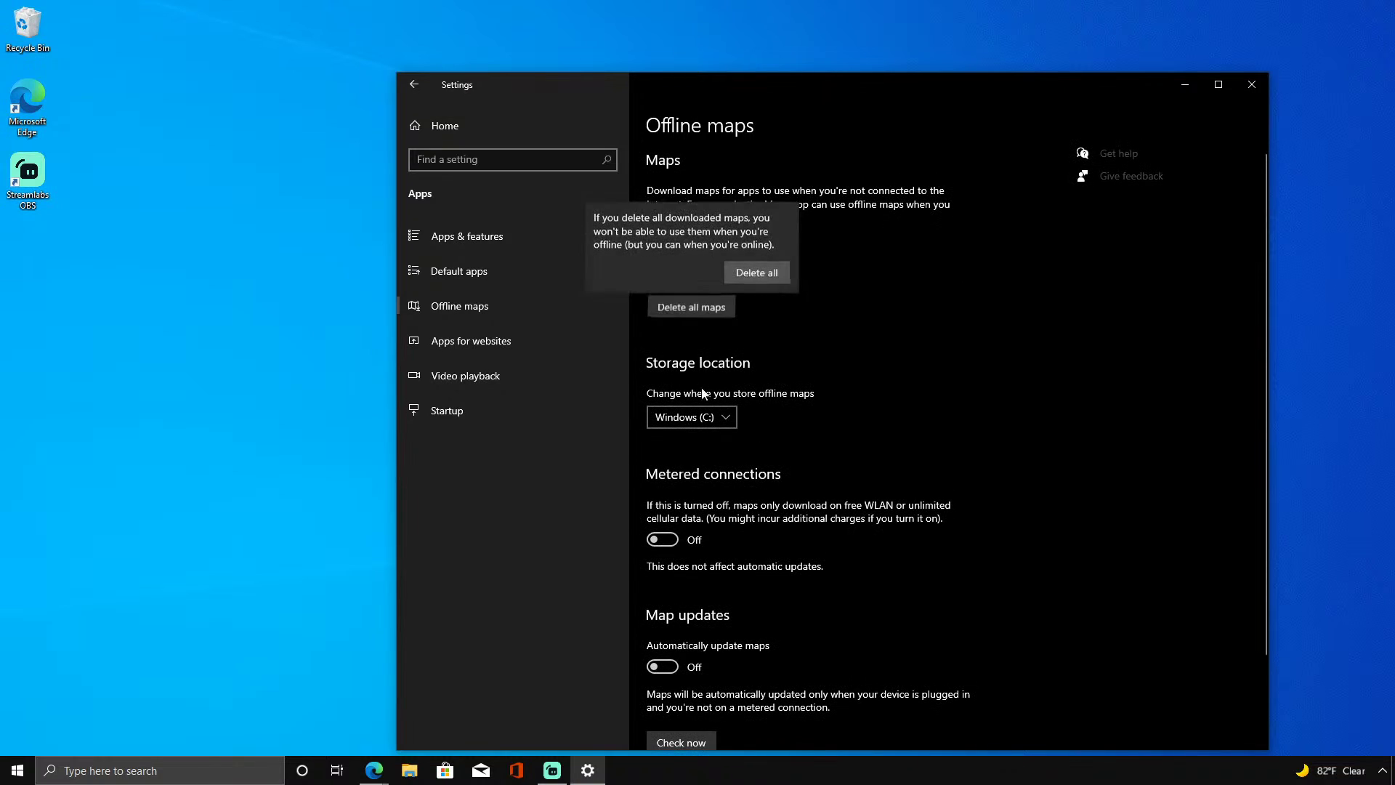
click(749, 272)
Turn off the startup entries for Microsoft OneDrive, Realtek HD Audio Universal Service and the Windows Security notification icon.
click(477, 375)
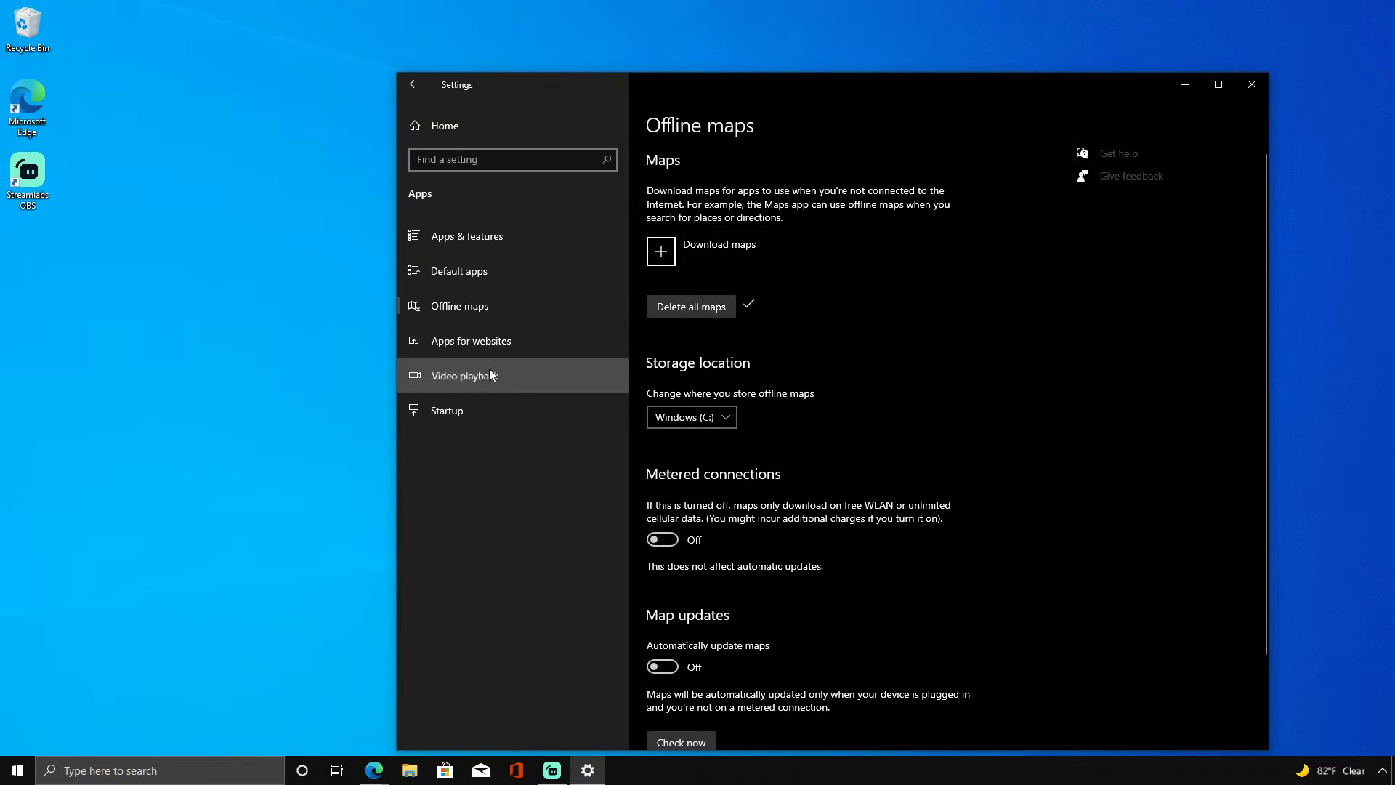
click(481, 422)
click(878, 263)
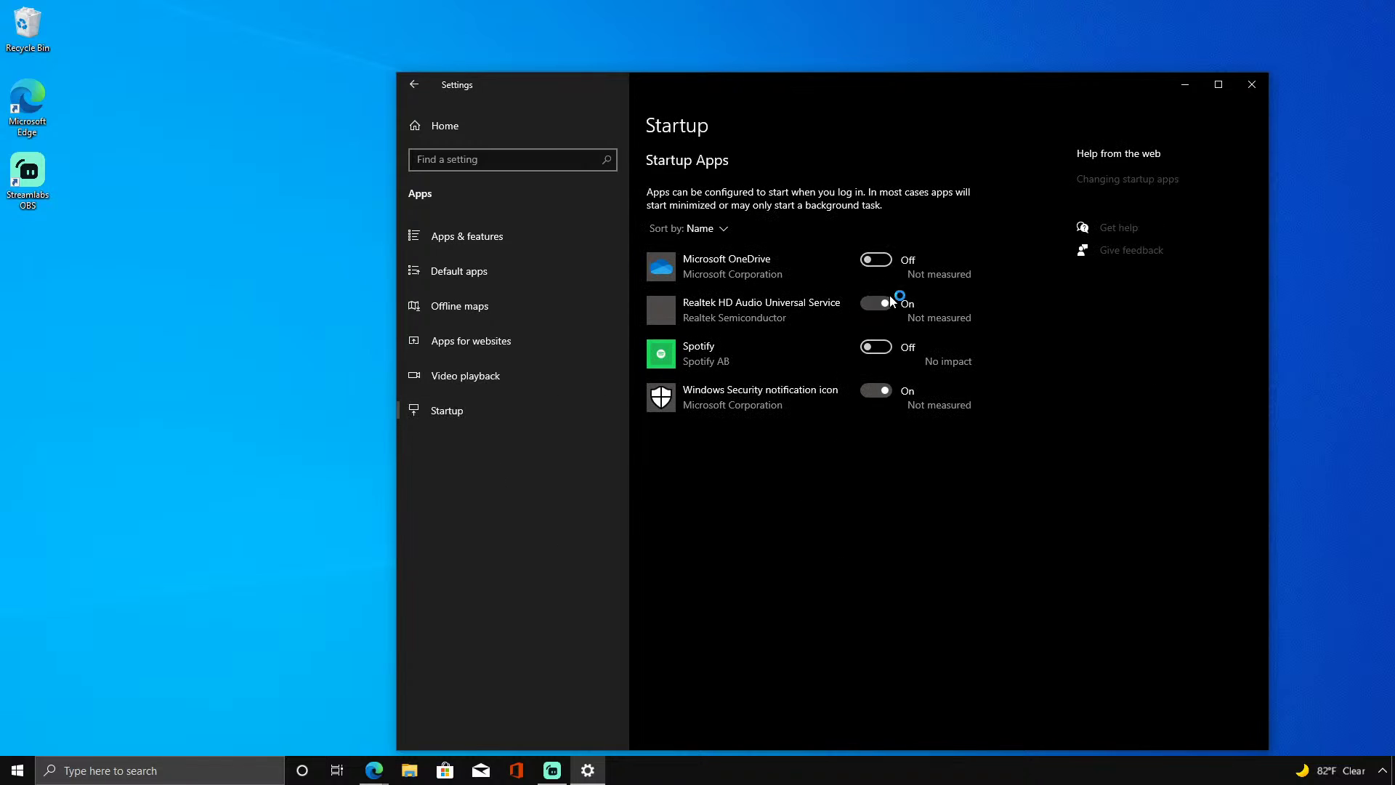
click(894, 304)
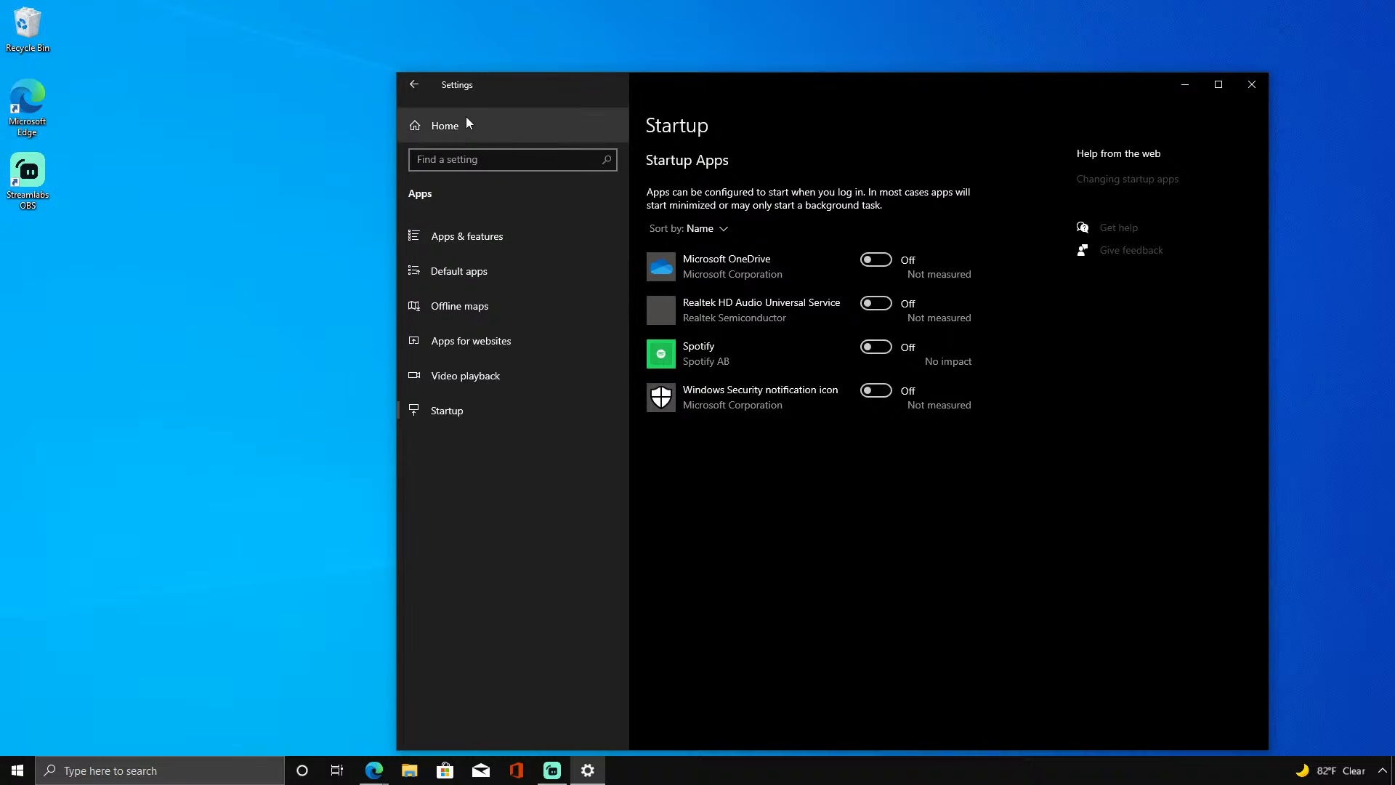
In the account sign-in options, turn off required Windows Hello sign-in and set the require sign-in option to Never.
click(412, 86)
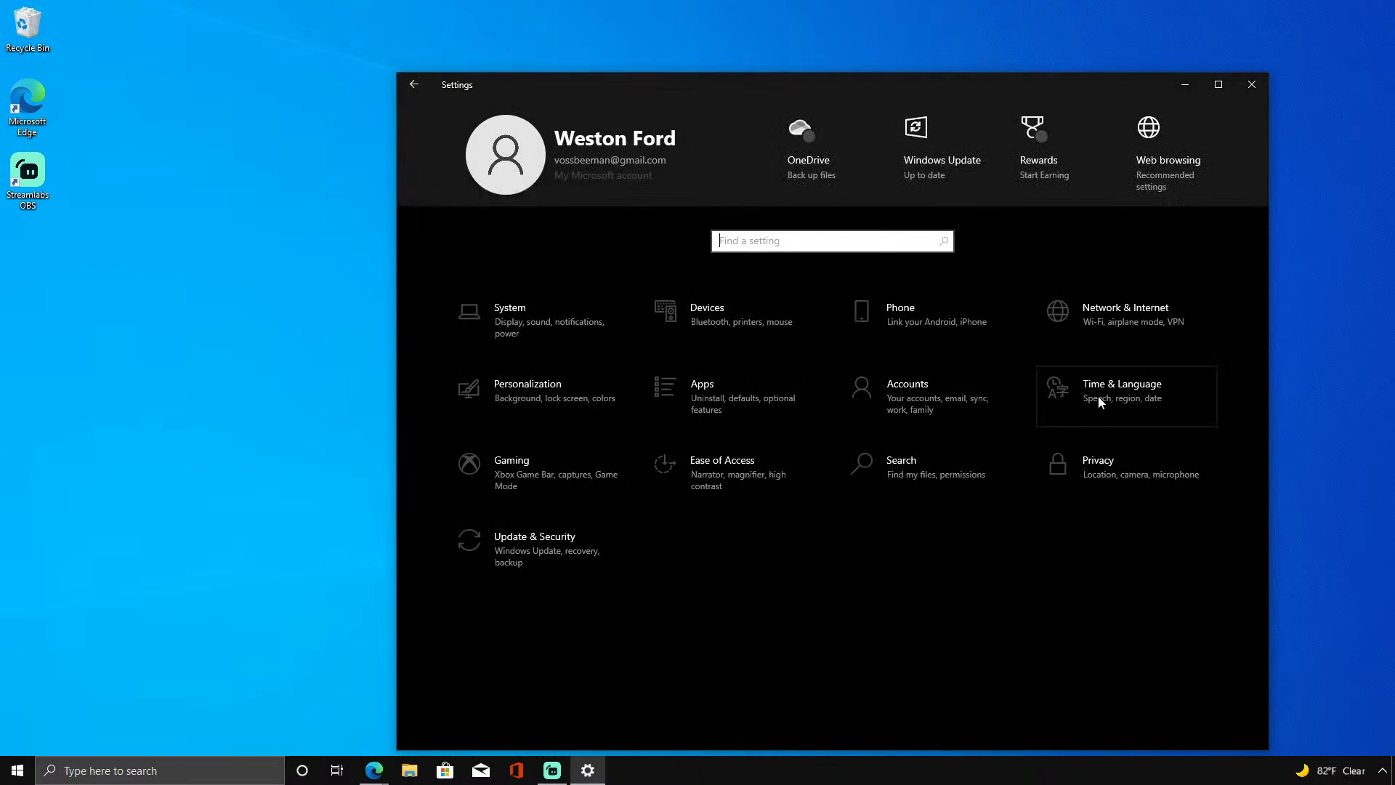
click(1003, 393)
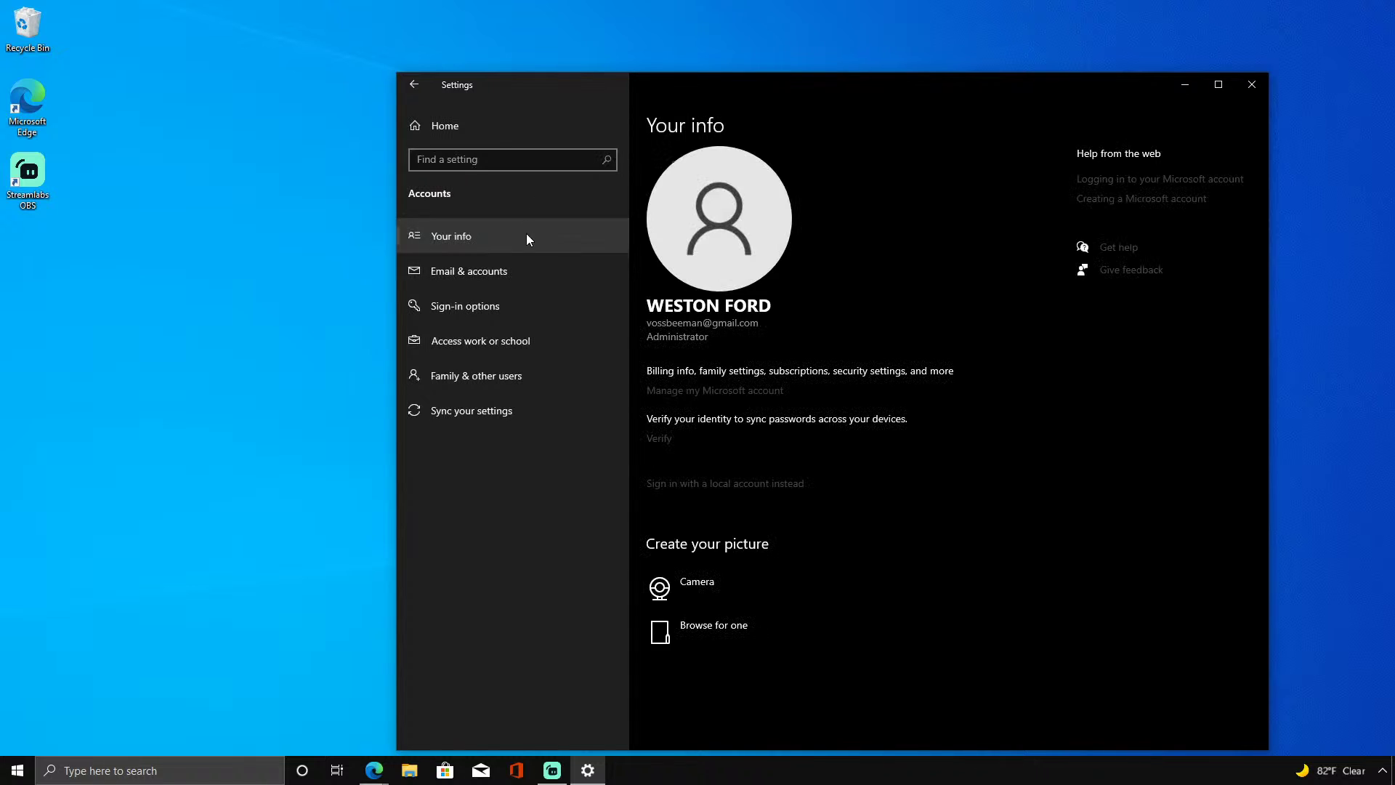
click(533, 268)
click(535, 303)
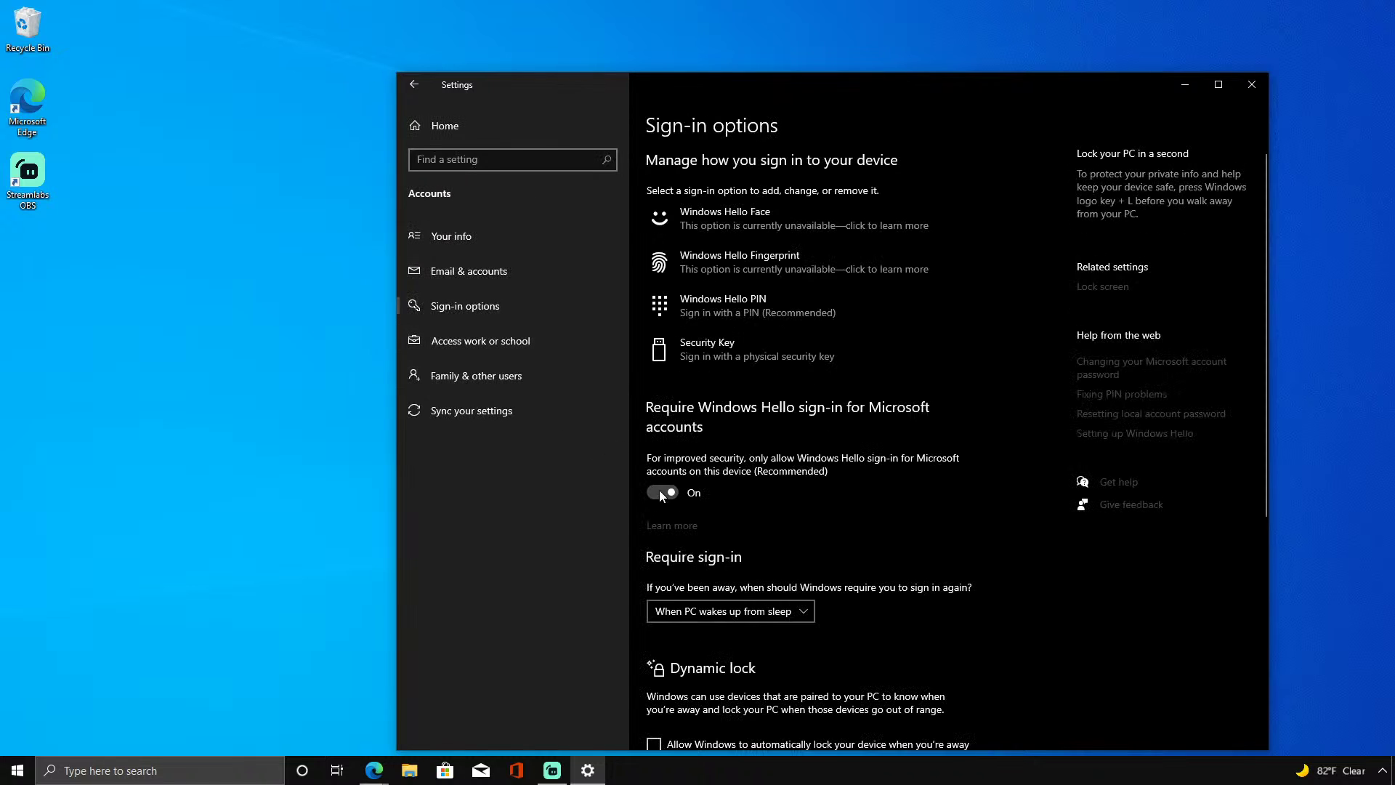
scroll(660, 491, down, 5)
click(711, 206)
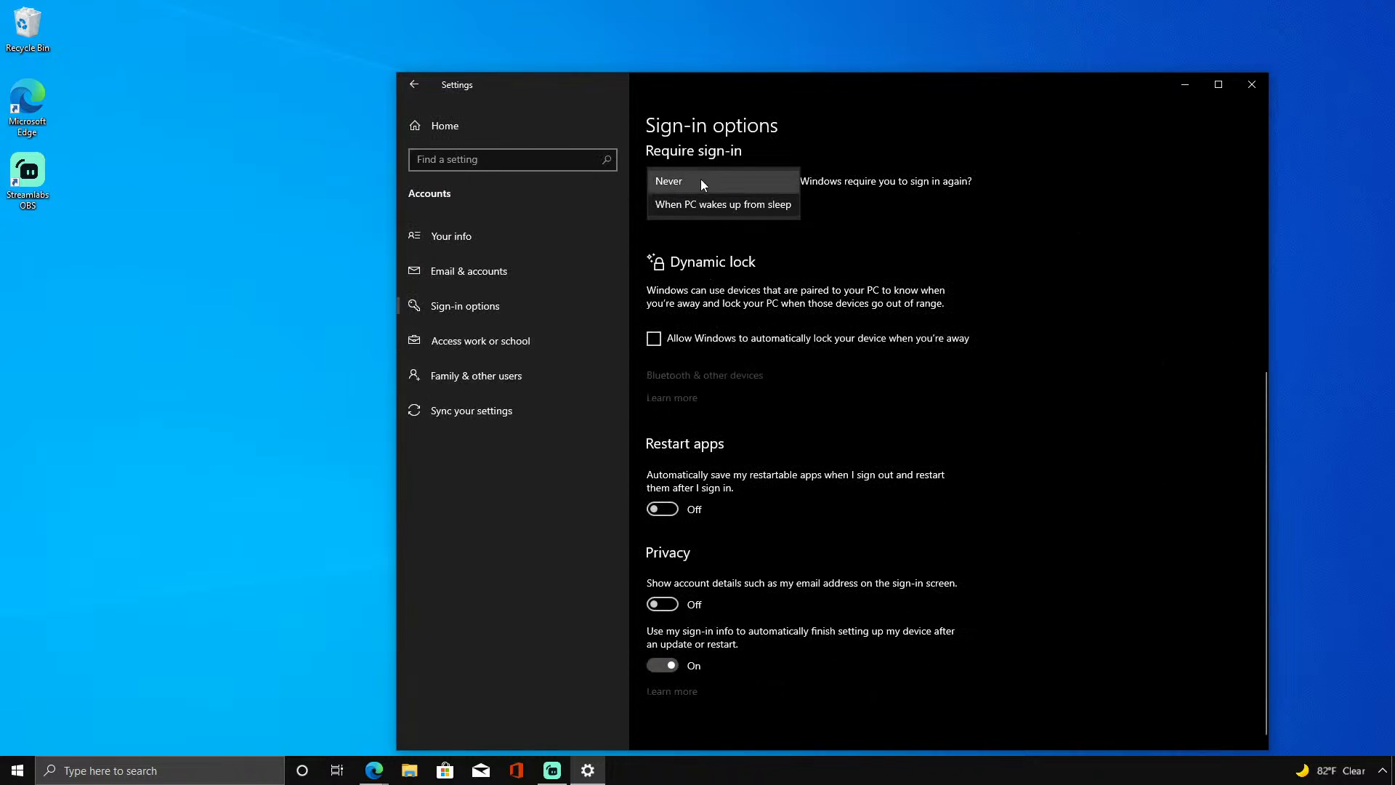
click(703, 182)
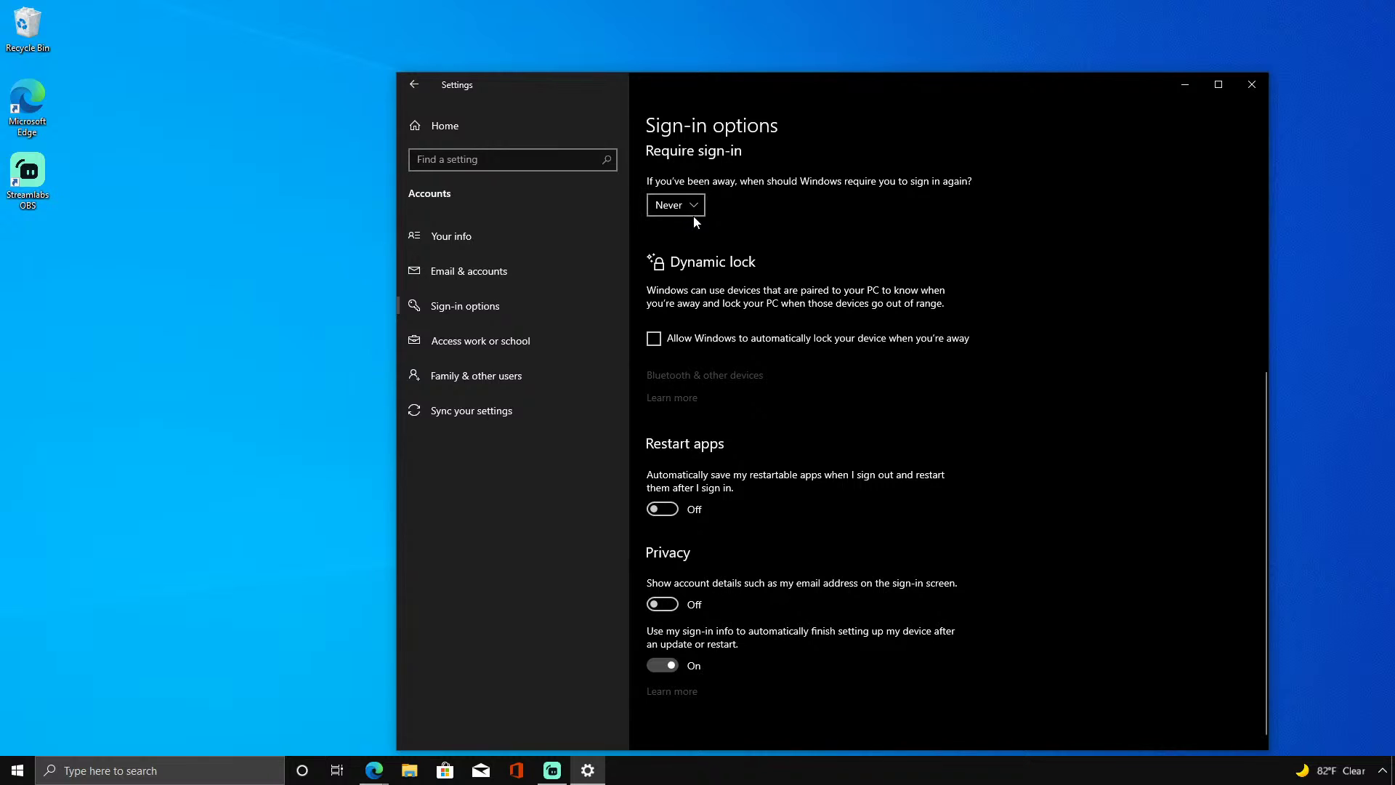
scroll(717, 404, up, 4)
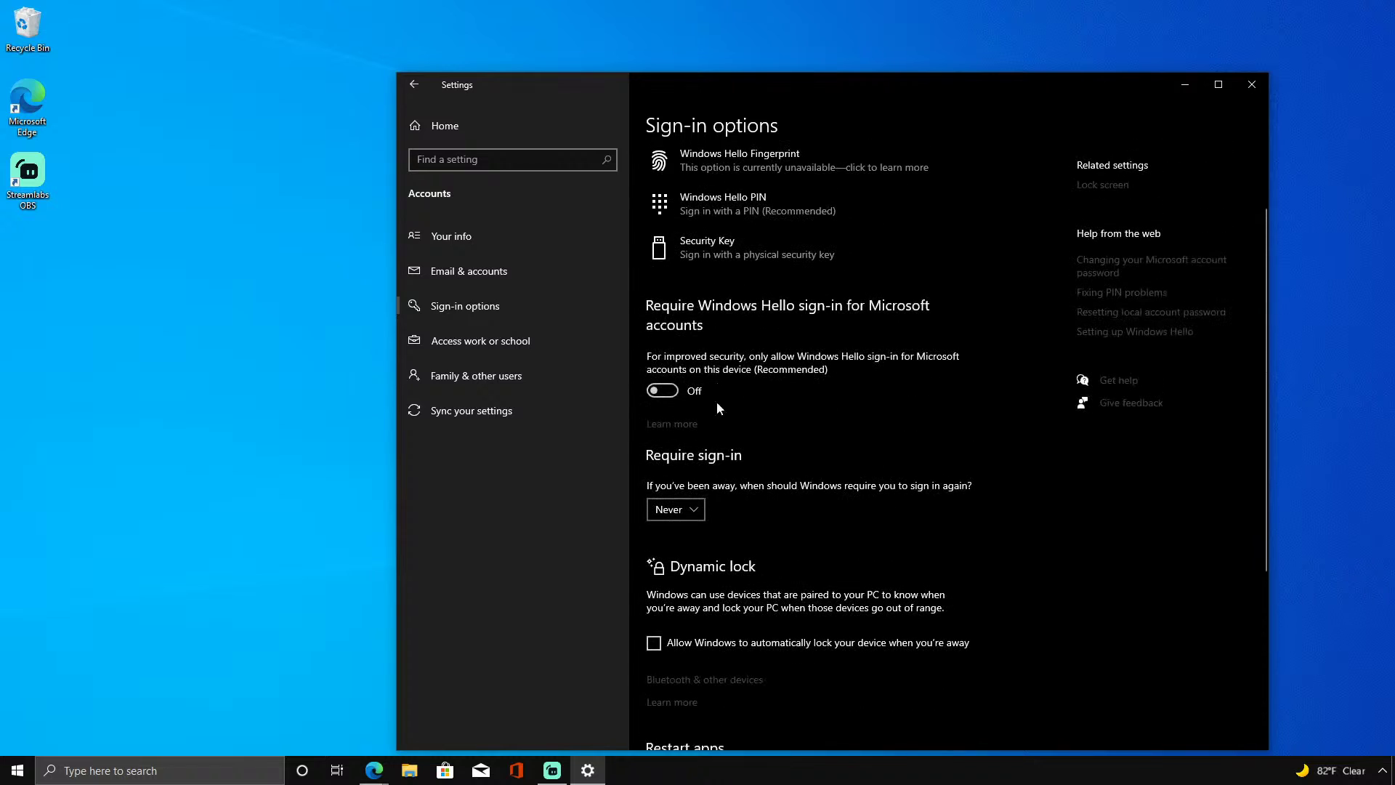
scroll(696, 524, down, 4)
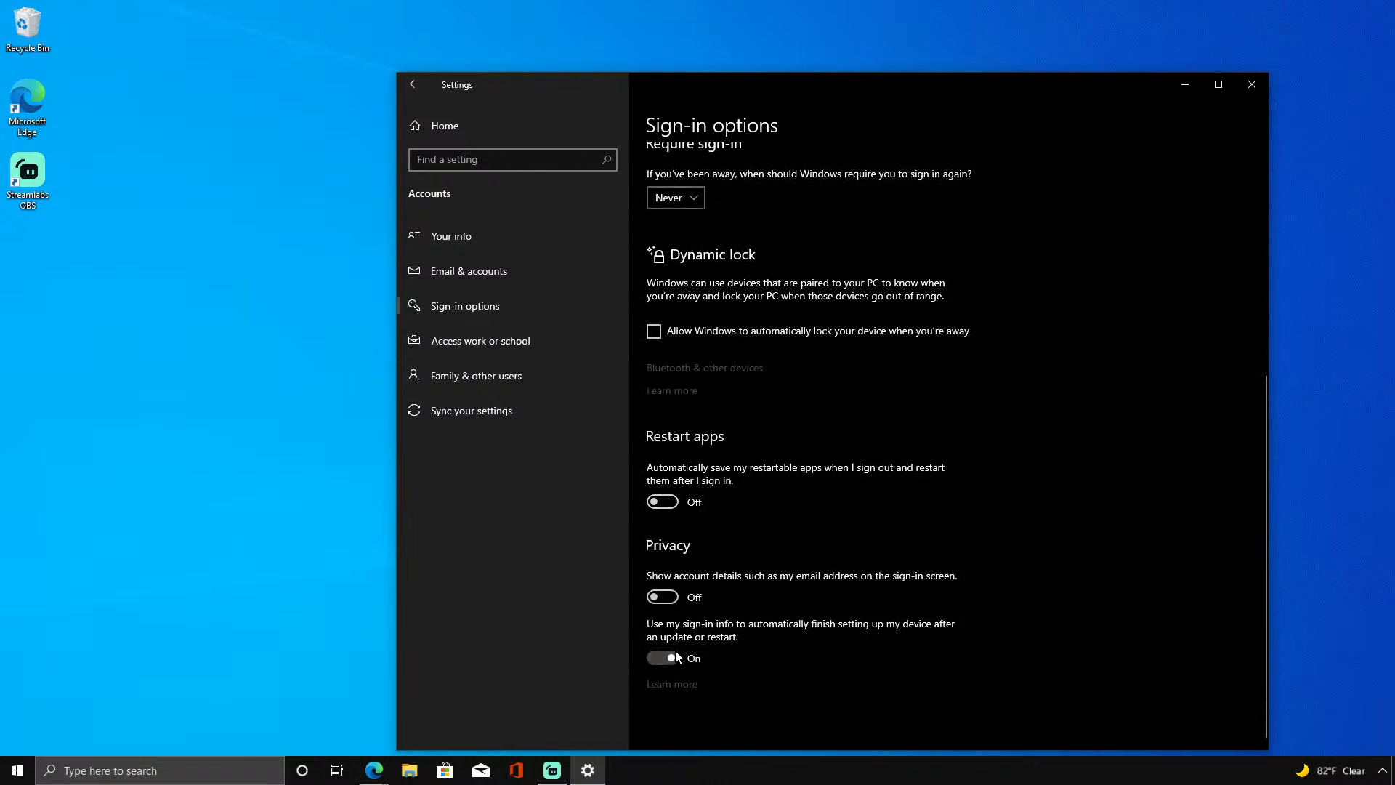
Turn off syncing of Theme, Language preferences and Other Windows settings, and switch off Sync settings altogether.
click(485, 336)
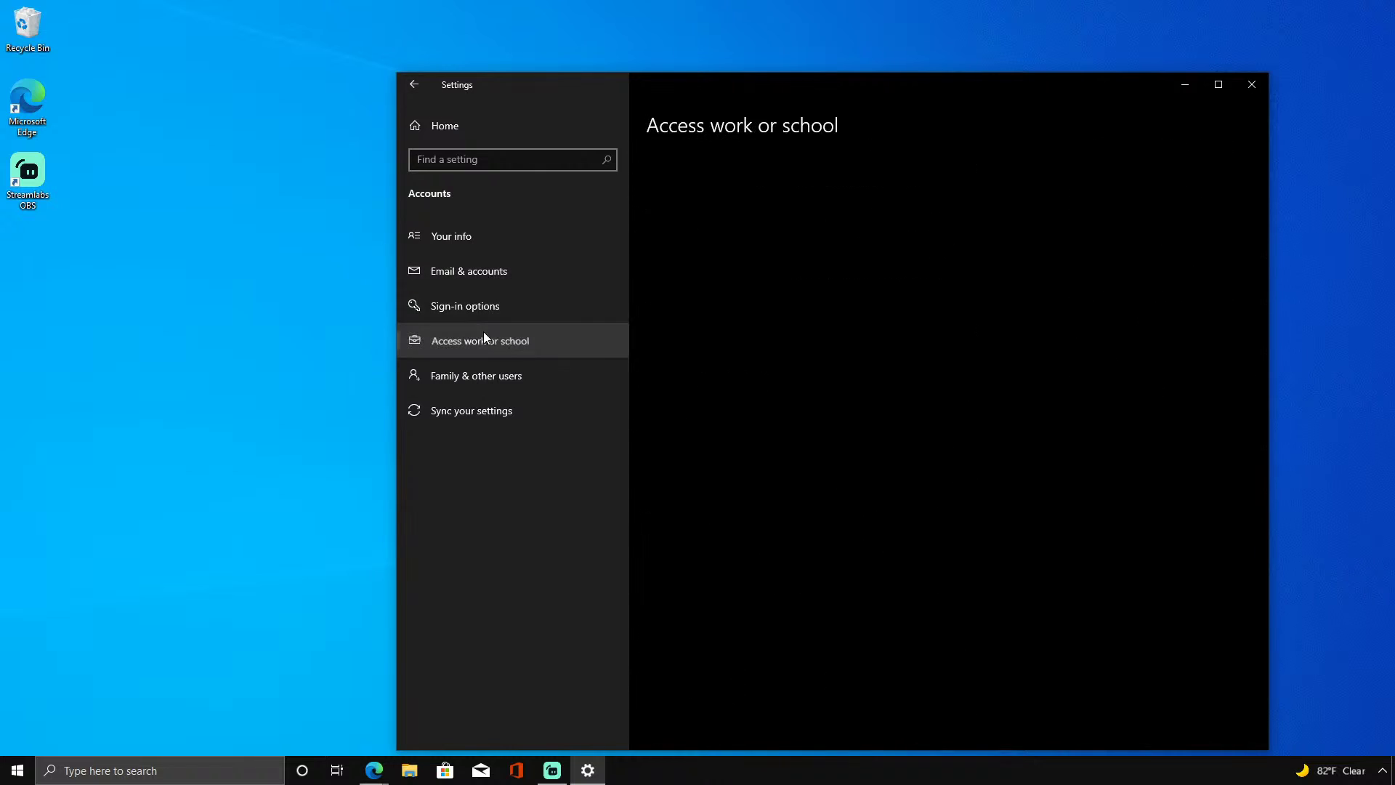
click(551, 374)
click(551, 411)
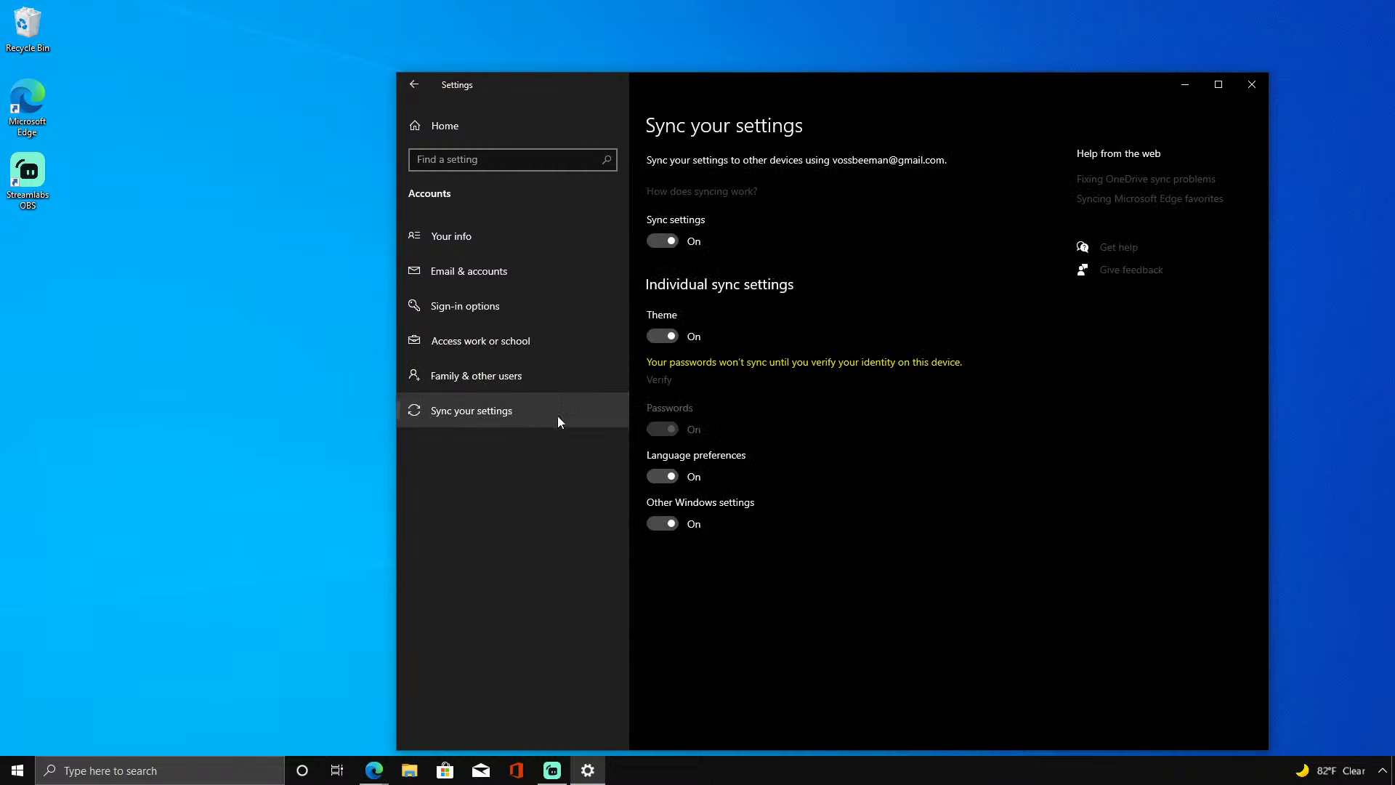
click(662, 241)
click(662, 240)
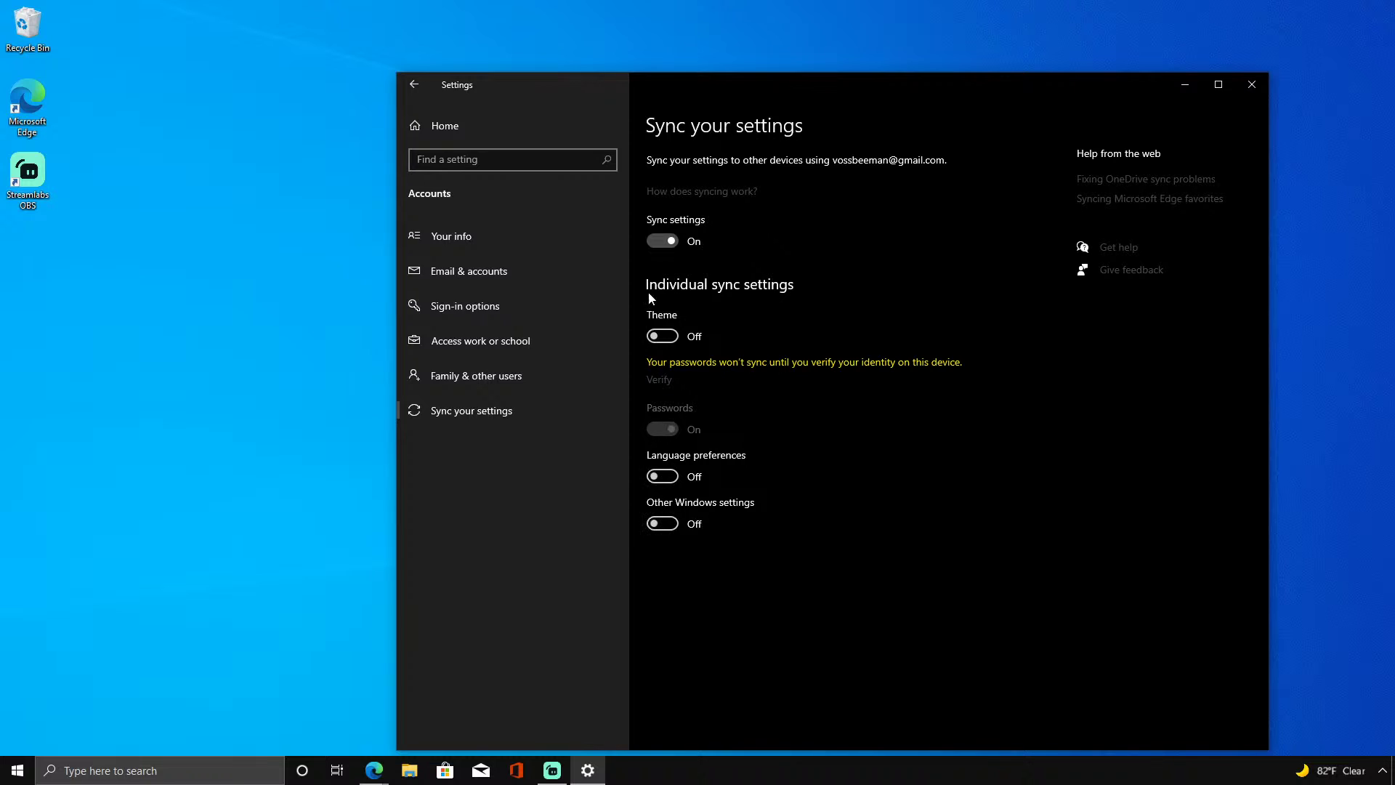
click(662, 240)
In the date and time settings, turn off setting the time automatically and the automatic daylight saving adjustment.
click(421, 127)
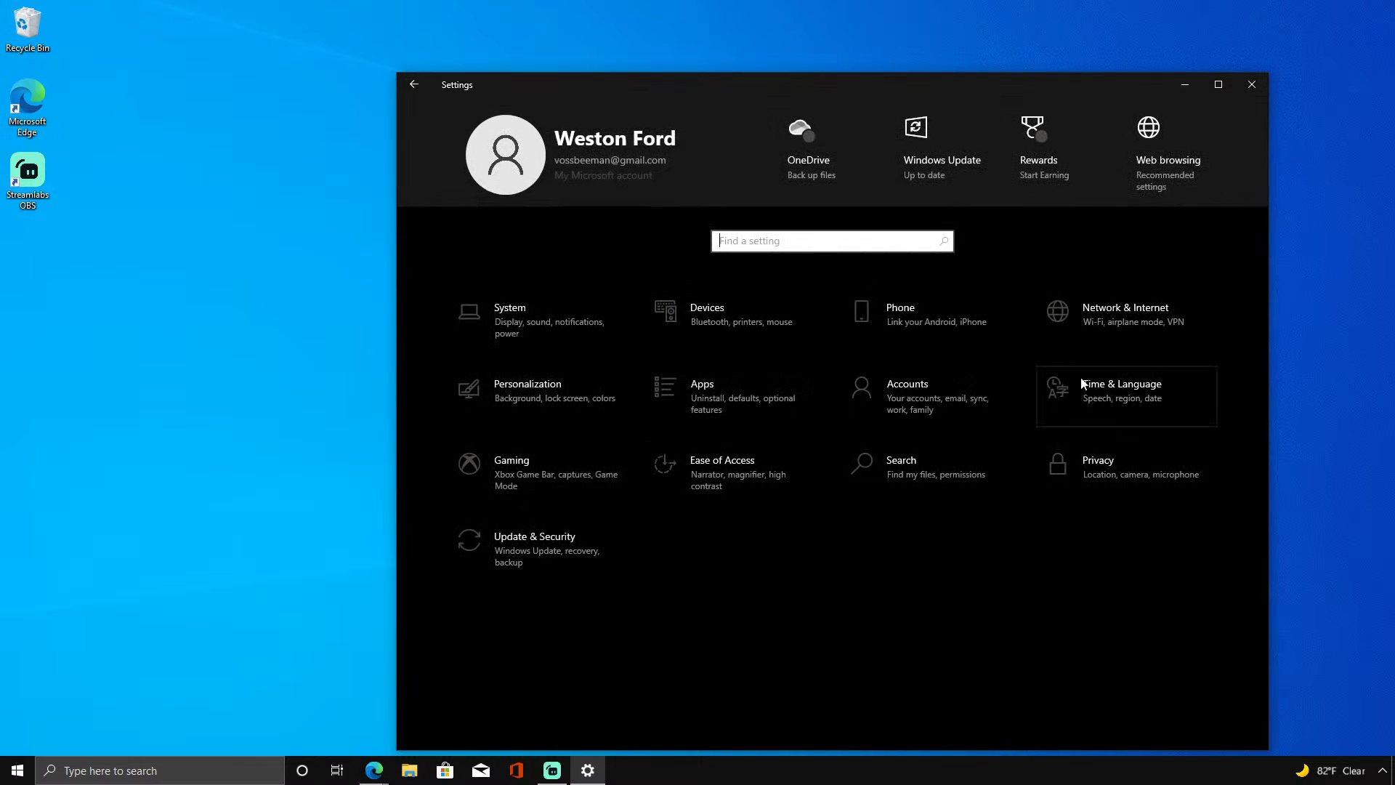
click(1094, 393)
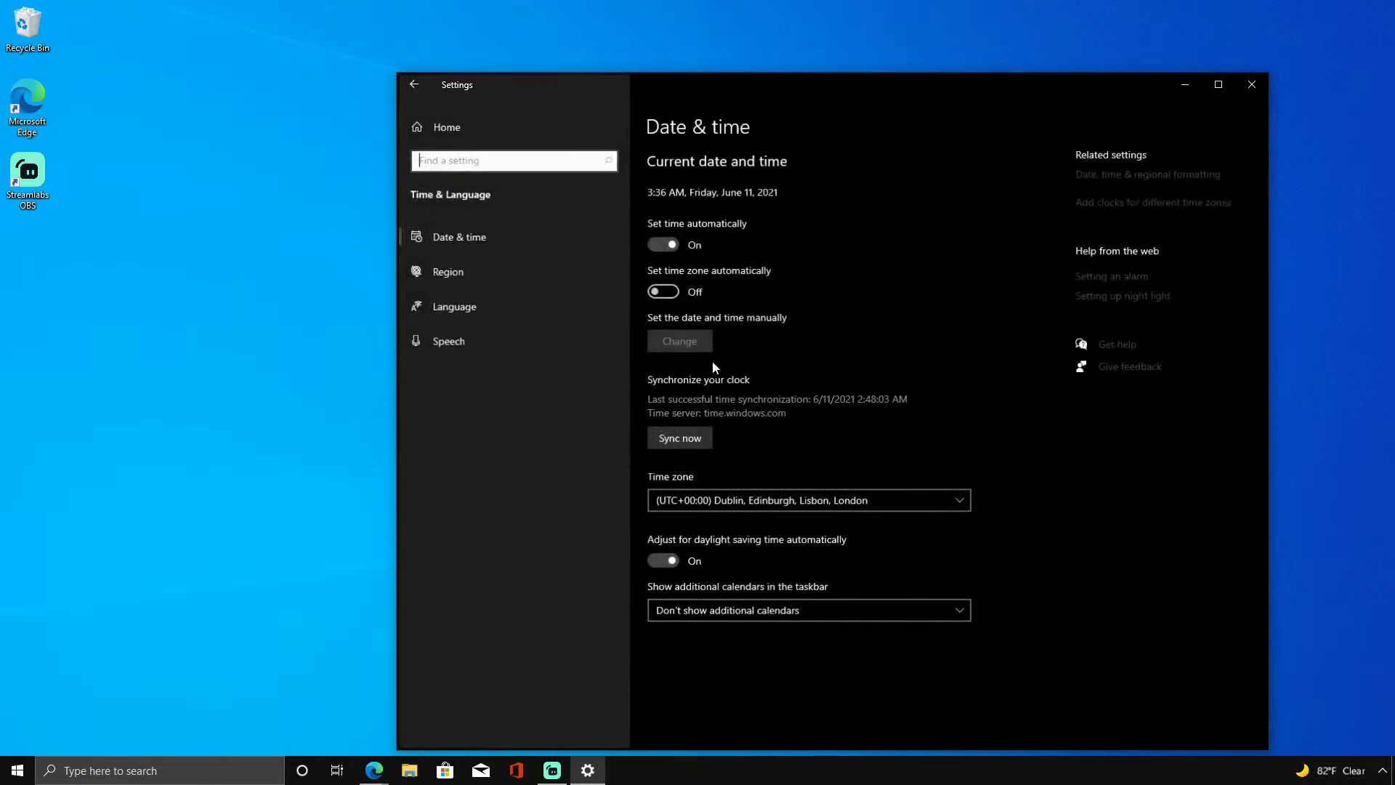
click(663, 245)
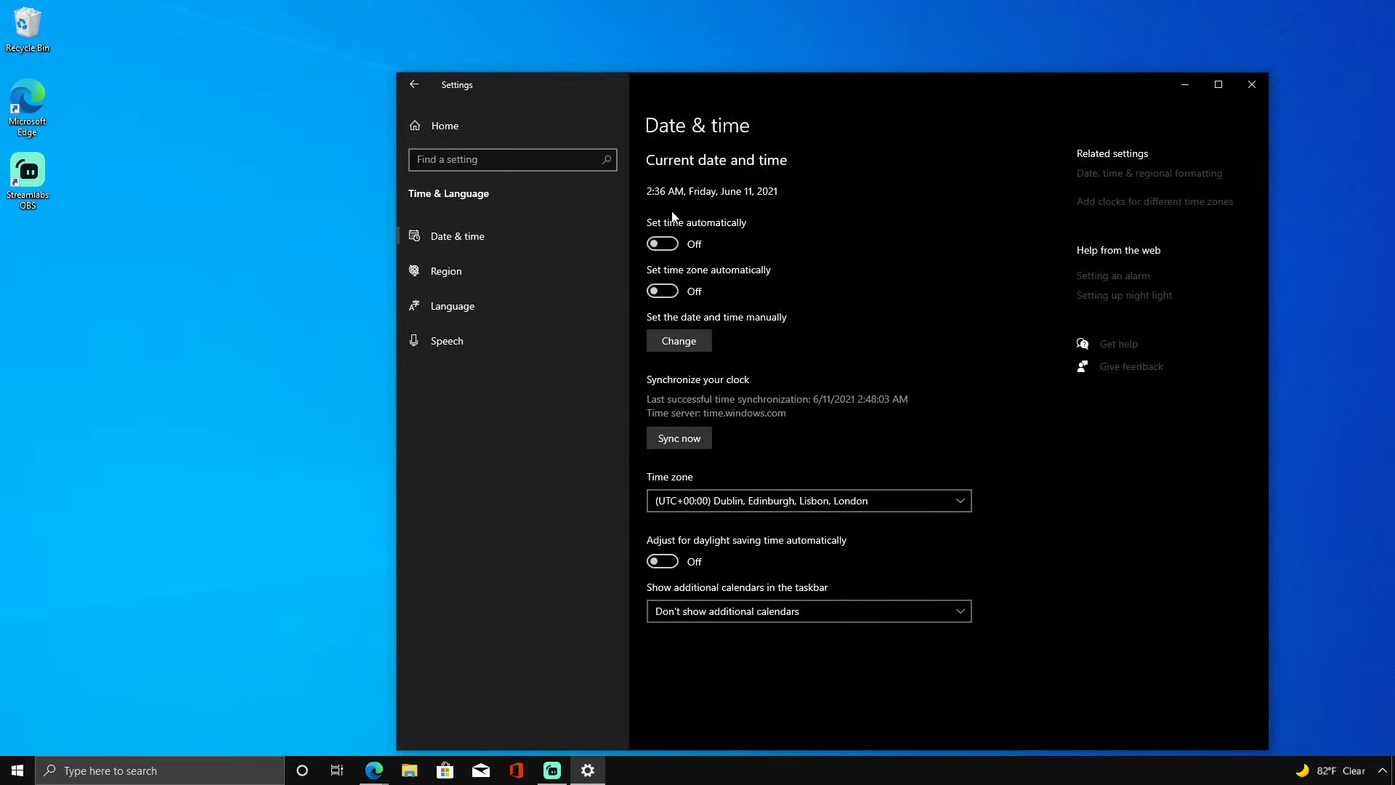
Check the Region and Language settings, and open the hidden system tray icons.
click(512, 271)
click(517, 295)
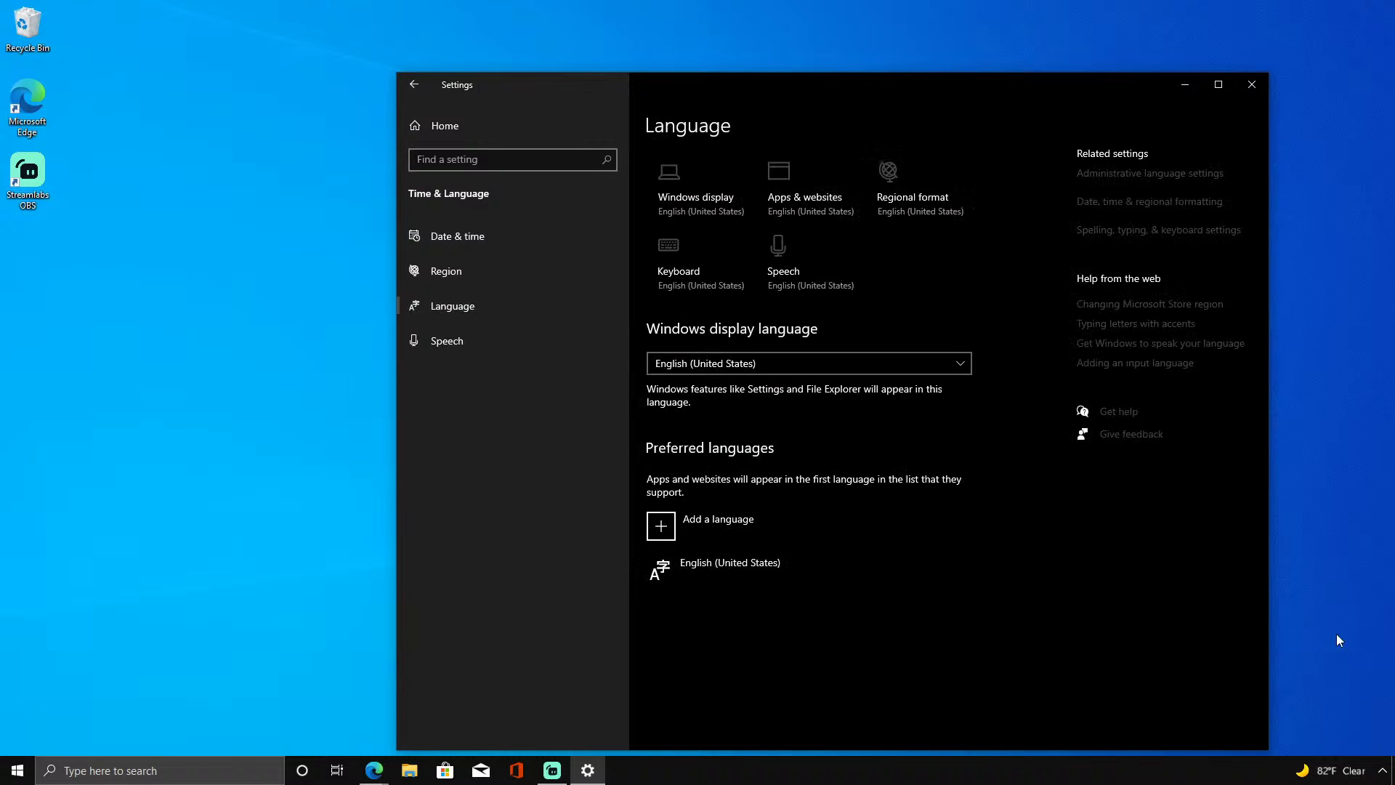
click(1383, 770)
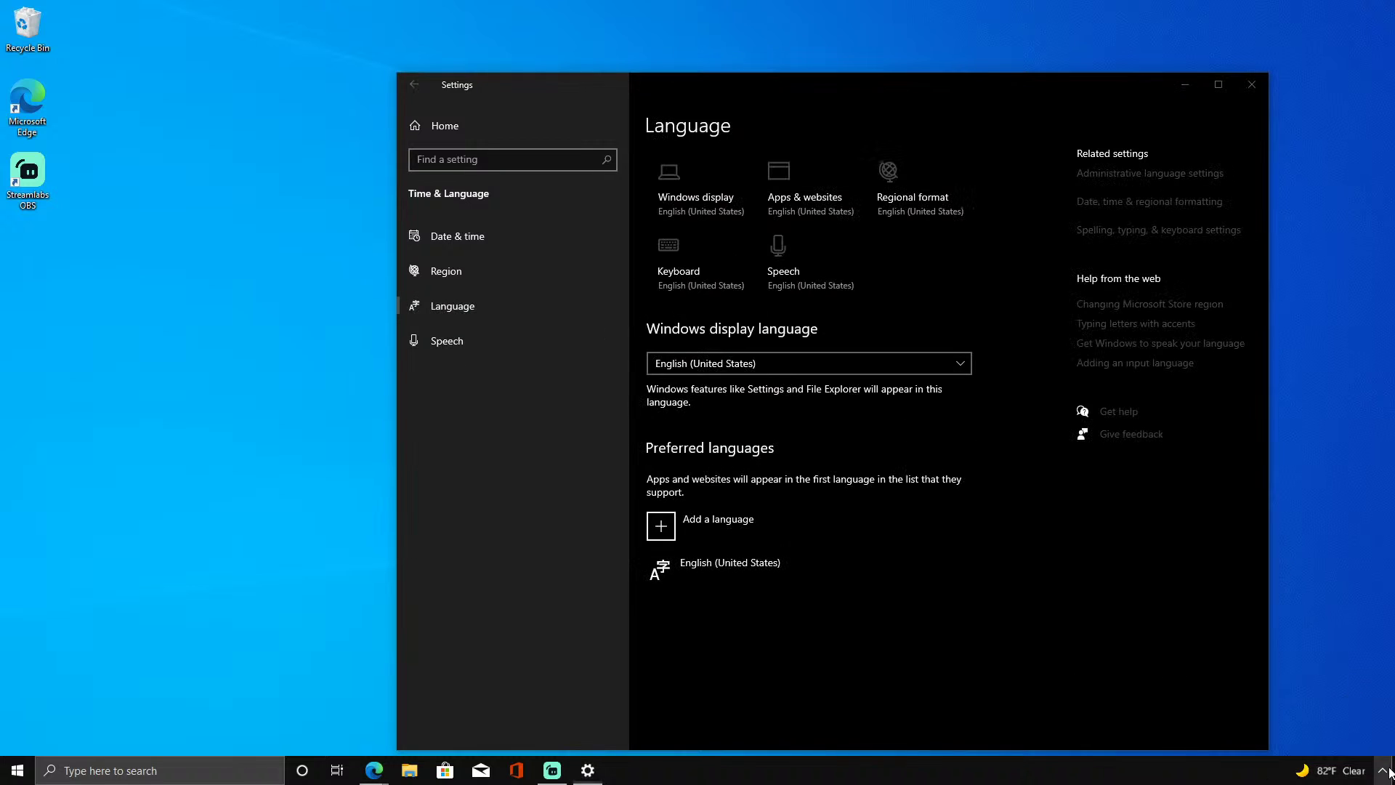
Check the Speech settings and hide the Task View and Cortana buttons from the taskbar.
click(551, 341)
right_click(1361, 775)
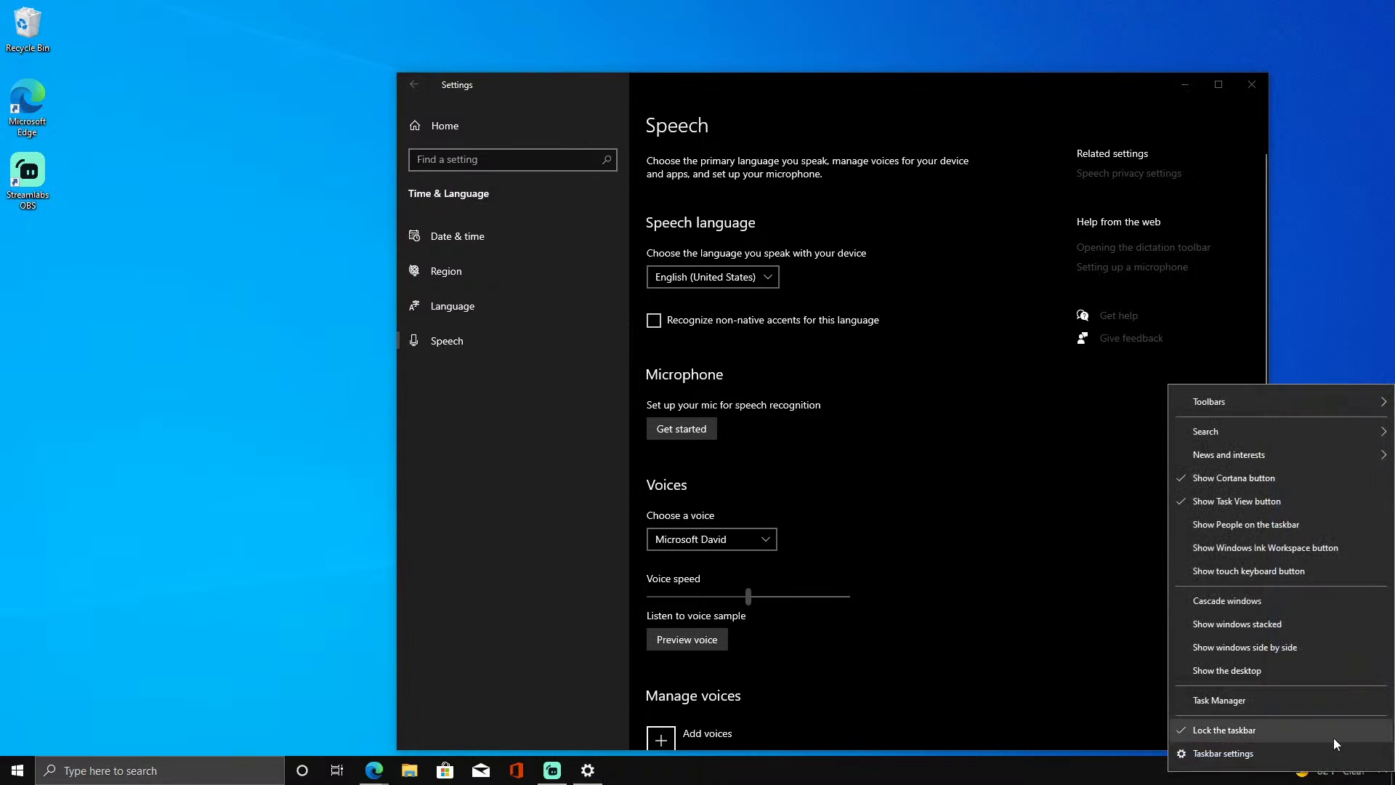
click(1247, 495)
right_click(1235, 772)
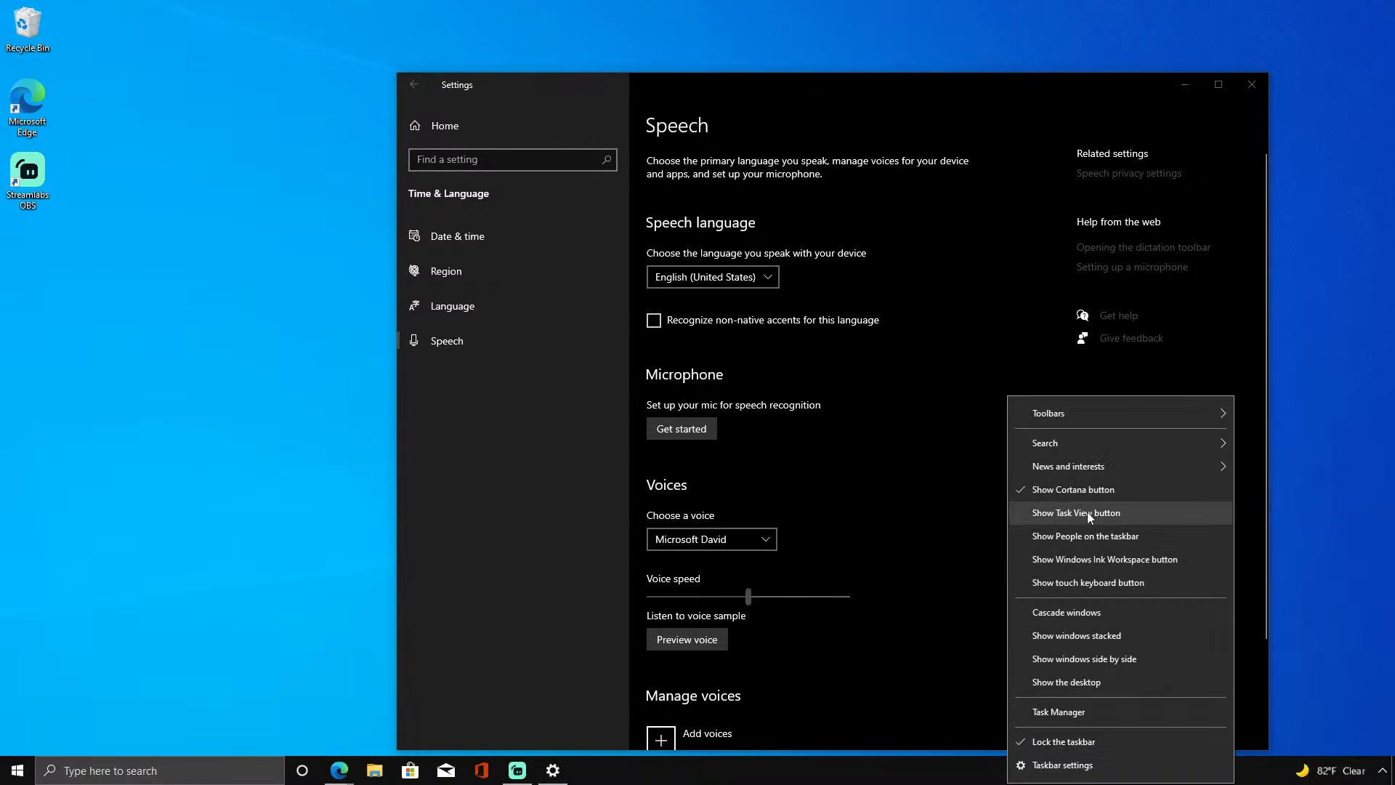
click(1083, 493)
Disable opening News and interests on hover, and try to turn the feature off on the taskbar.
right_click(1297, 772)
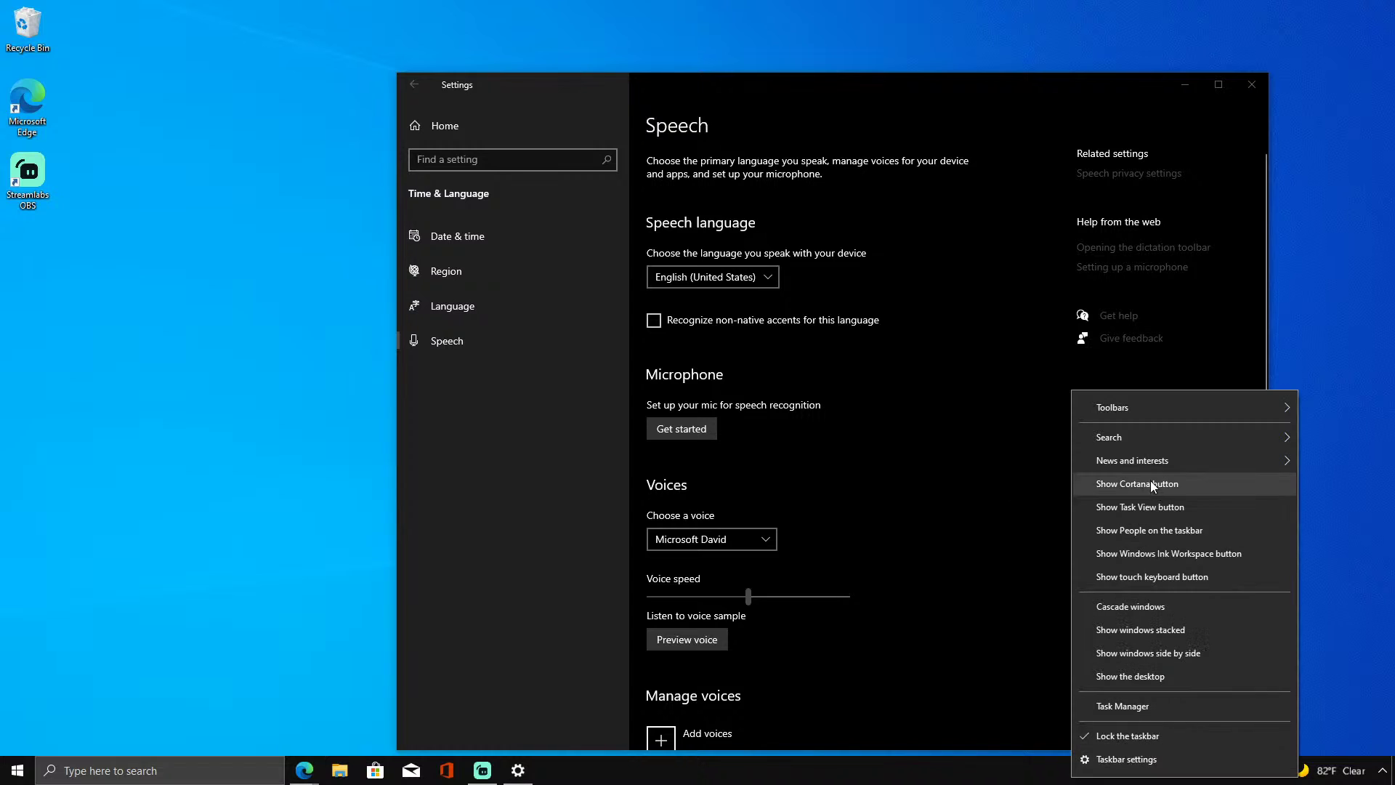
mouse_move(1088, 460)
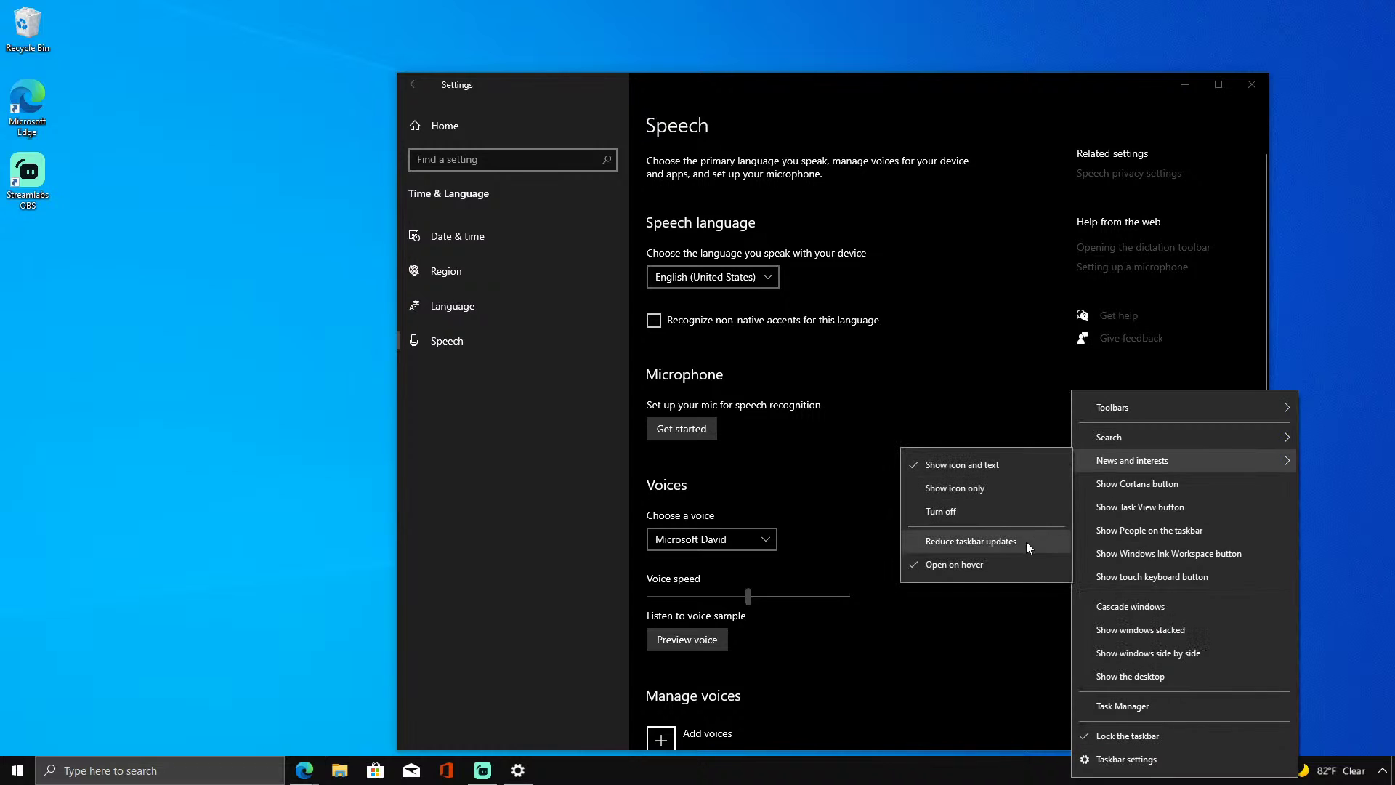
click(1021, 565)
right_click(1044, 768)
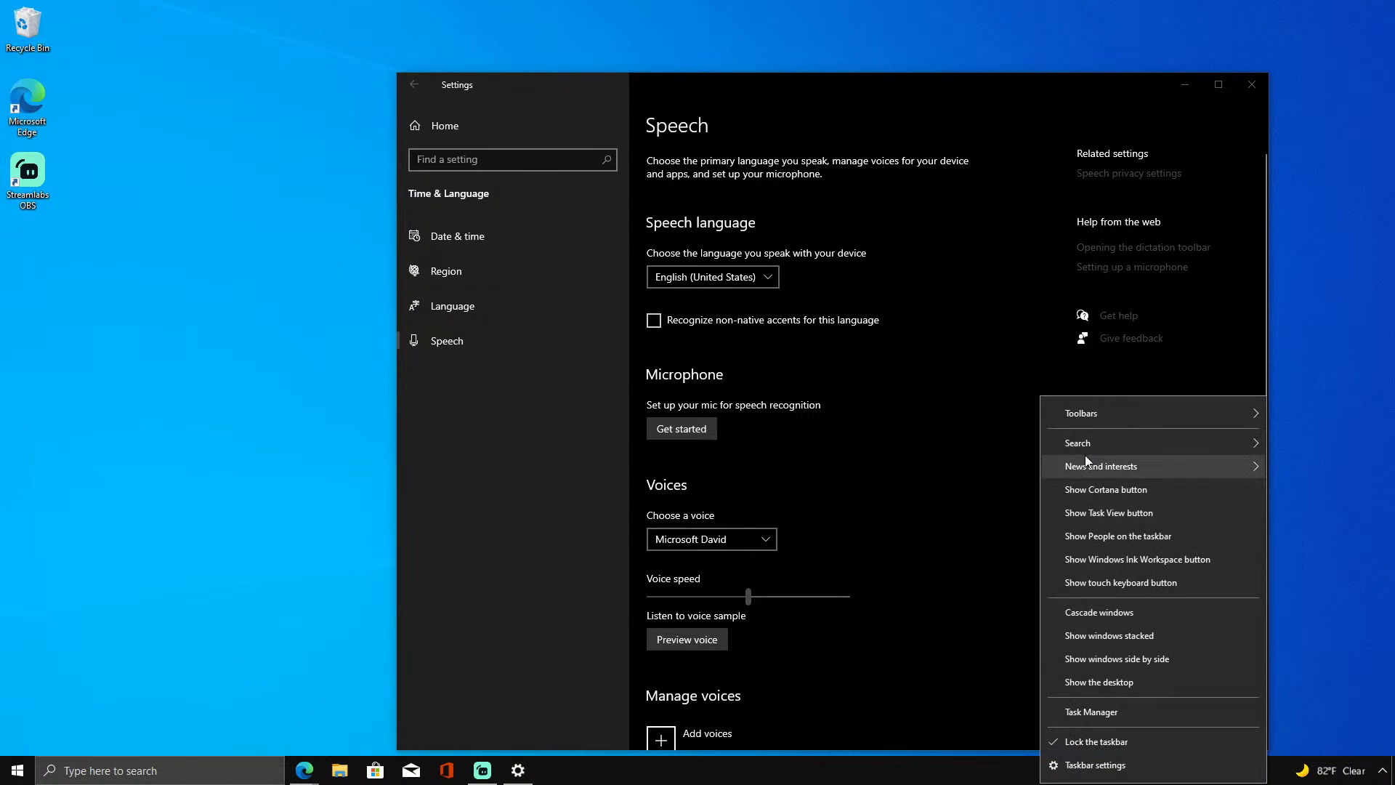
mouse_move(1090, 466)
click(994, 520)
Examine the taskbar settings and the News and interests panel's options for a way to disable the weather widget, and return to Settings home.
right_click(970, 770)
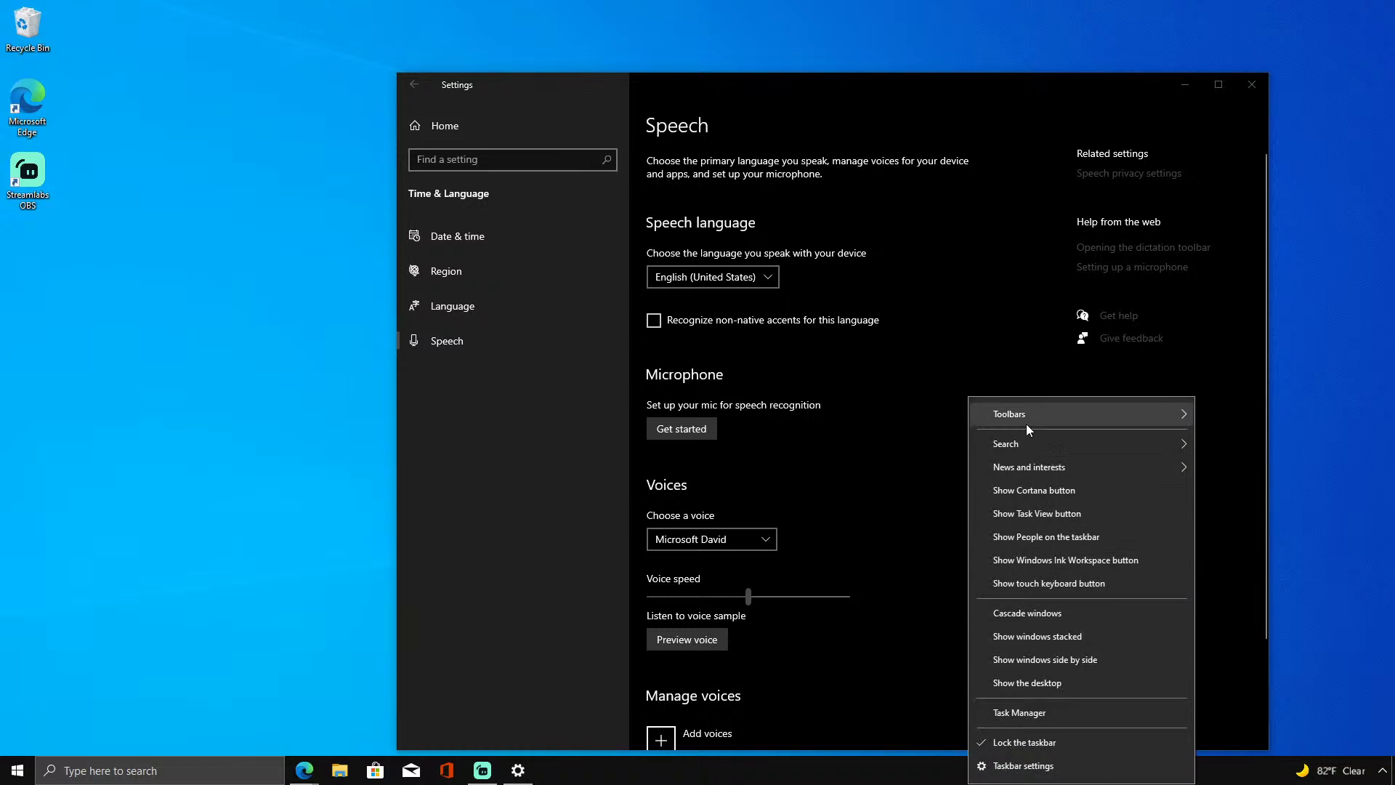
click(1024, 742)
right_click(1324, 776)
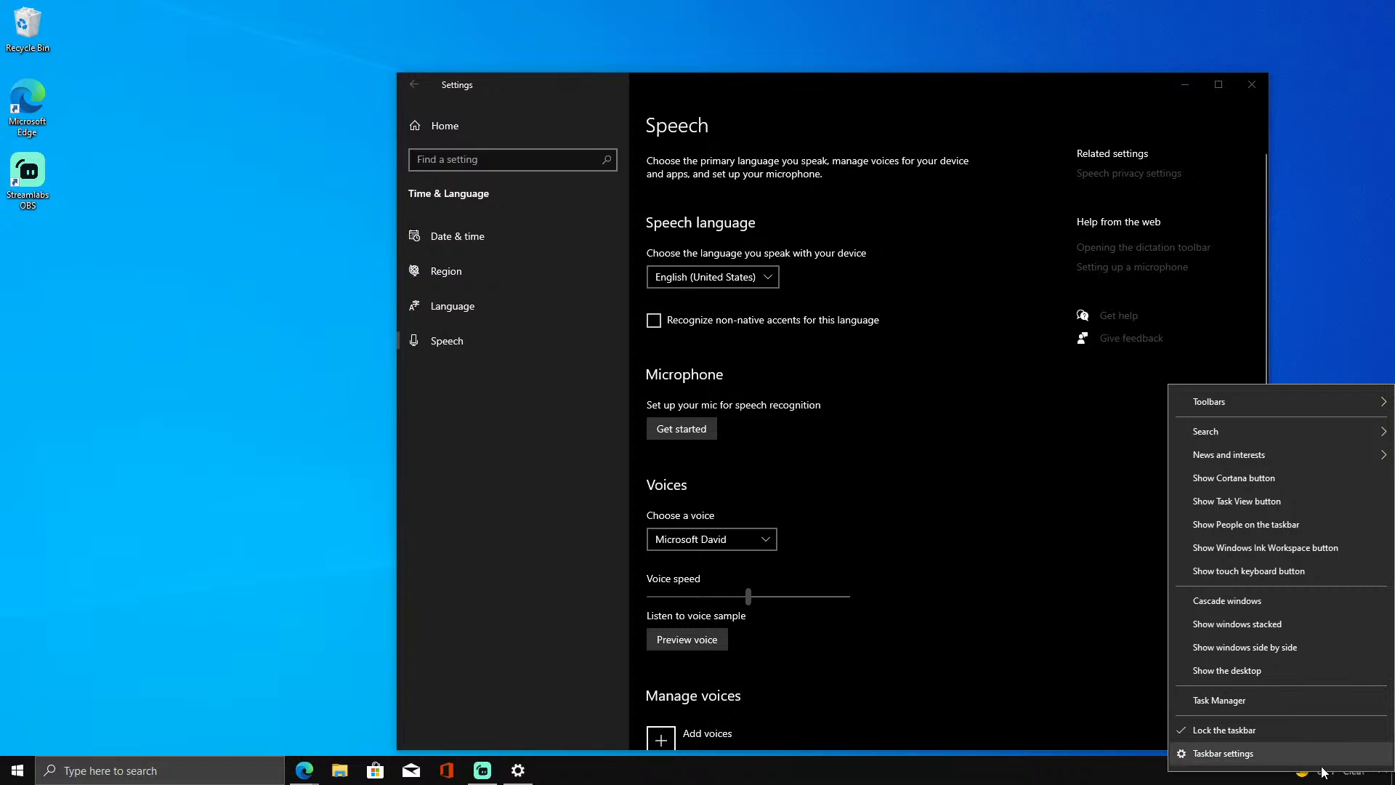
click(1318, 762)
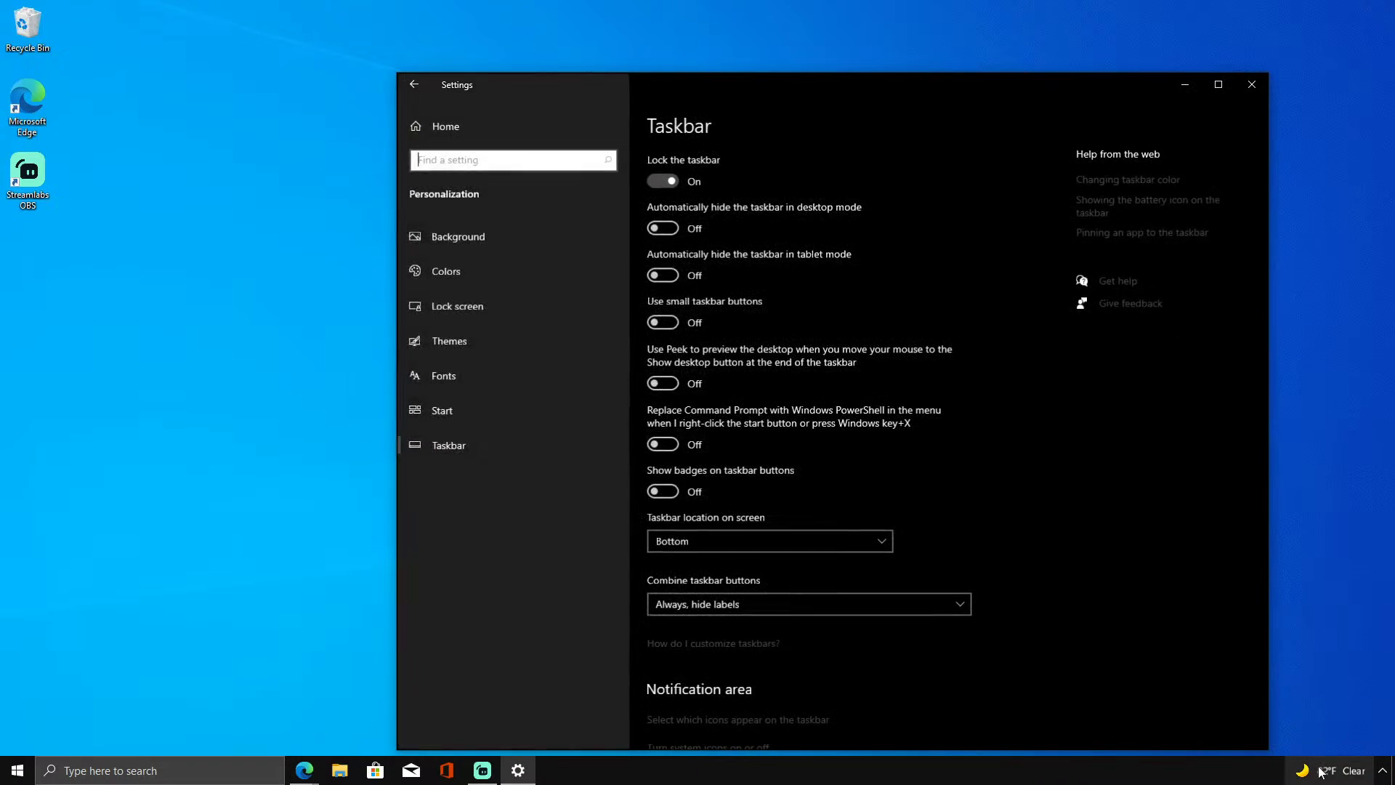
mouse_move(1314, 776)
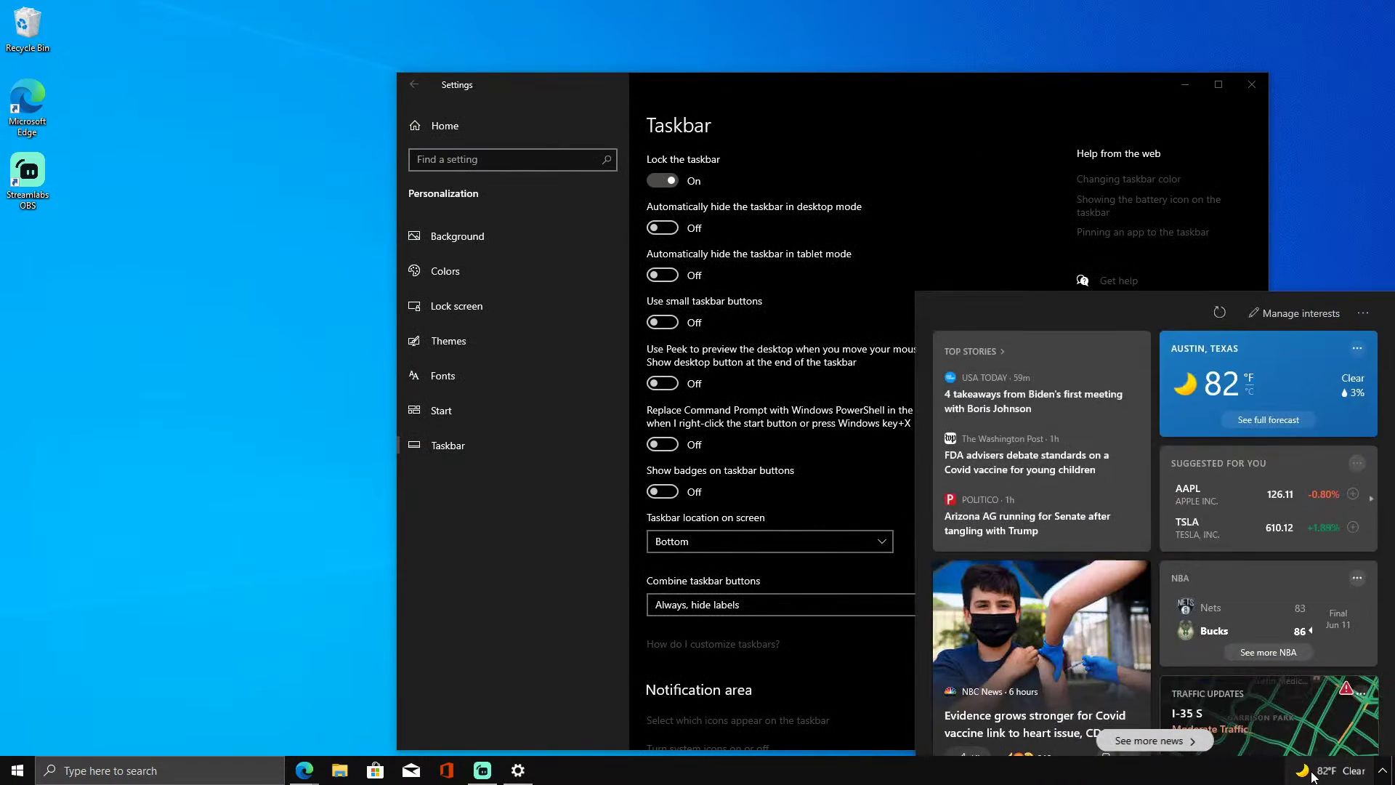
click(1364, 308)
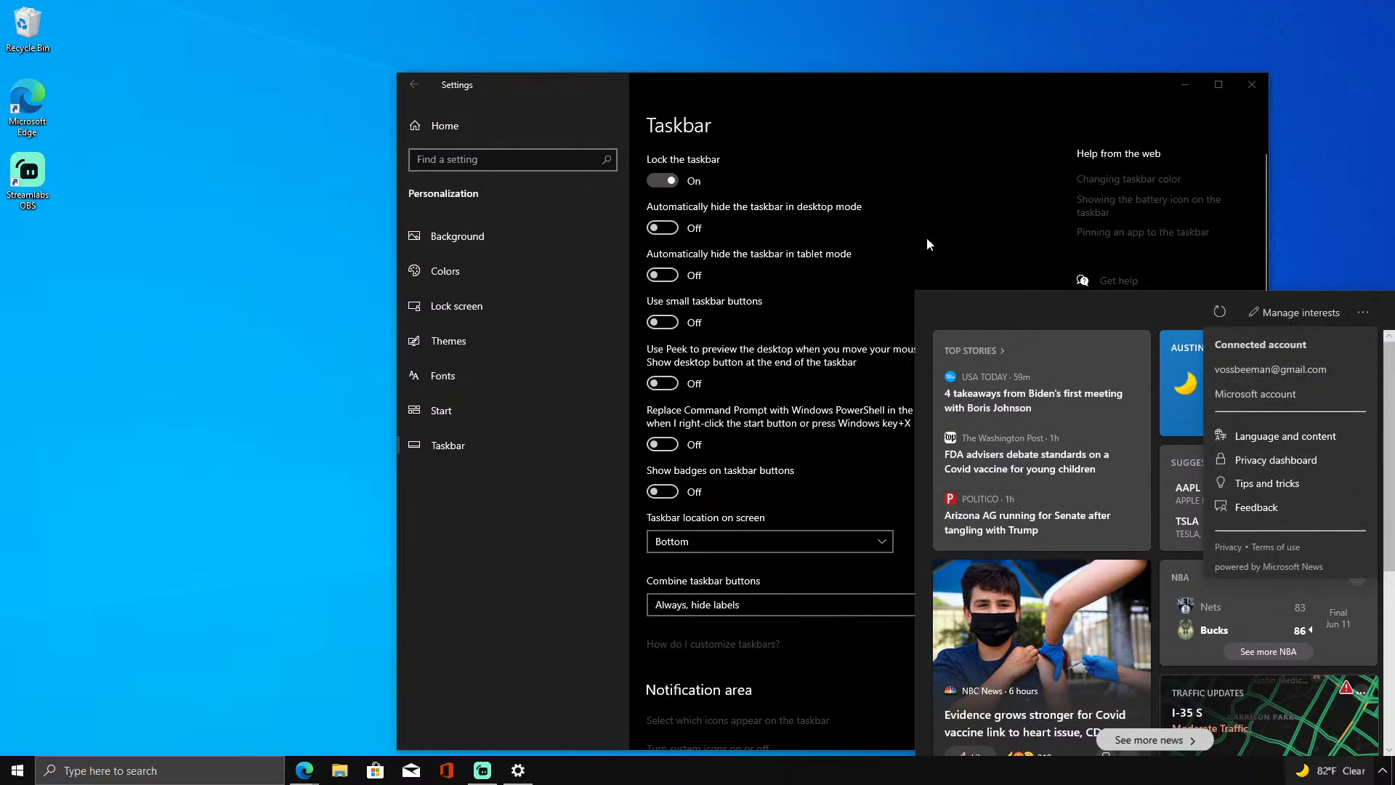
click(785, 177)
scroll(761, 405, down, 5)
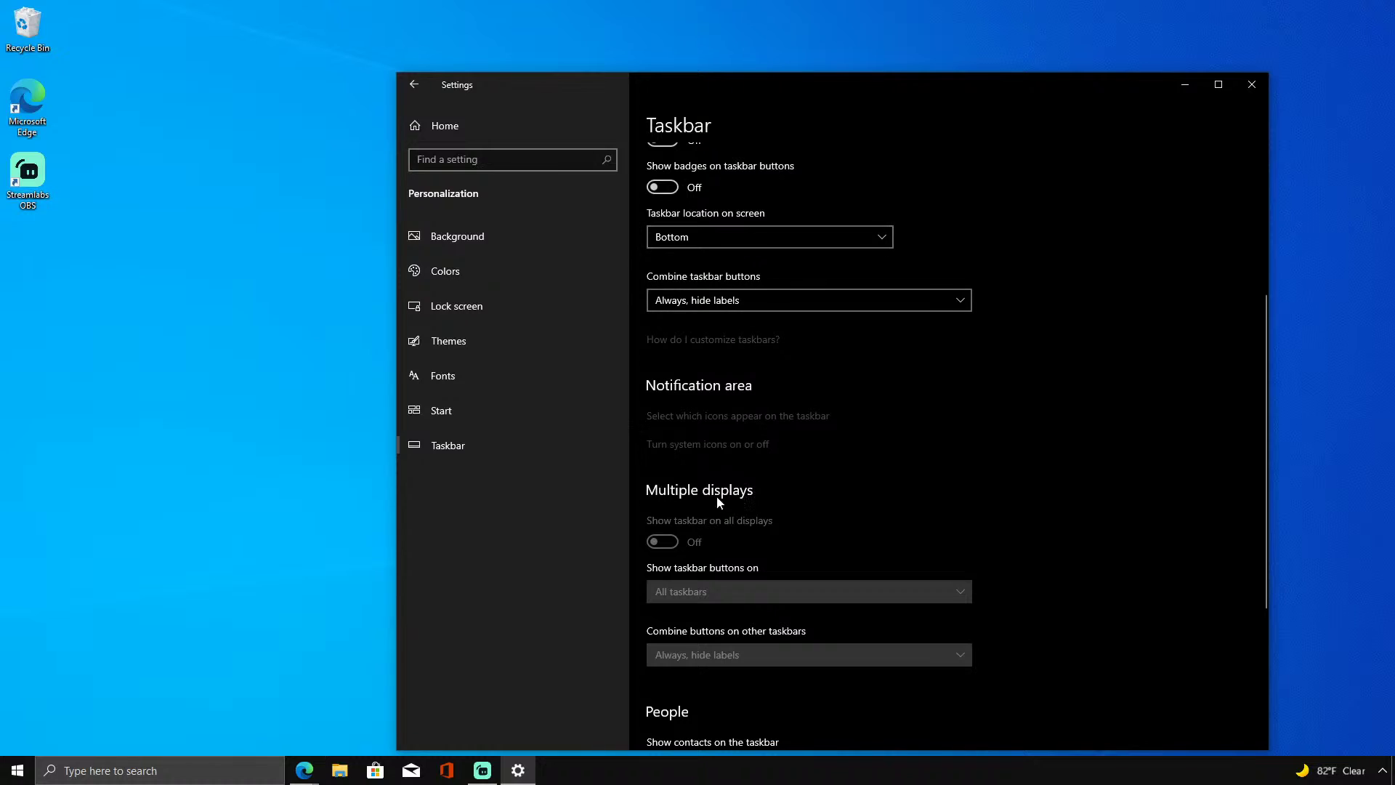
scroll(718, 500, down, 4)
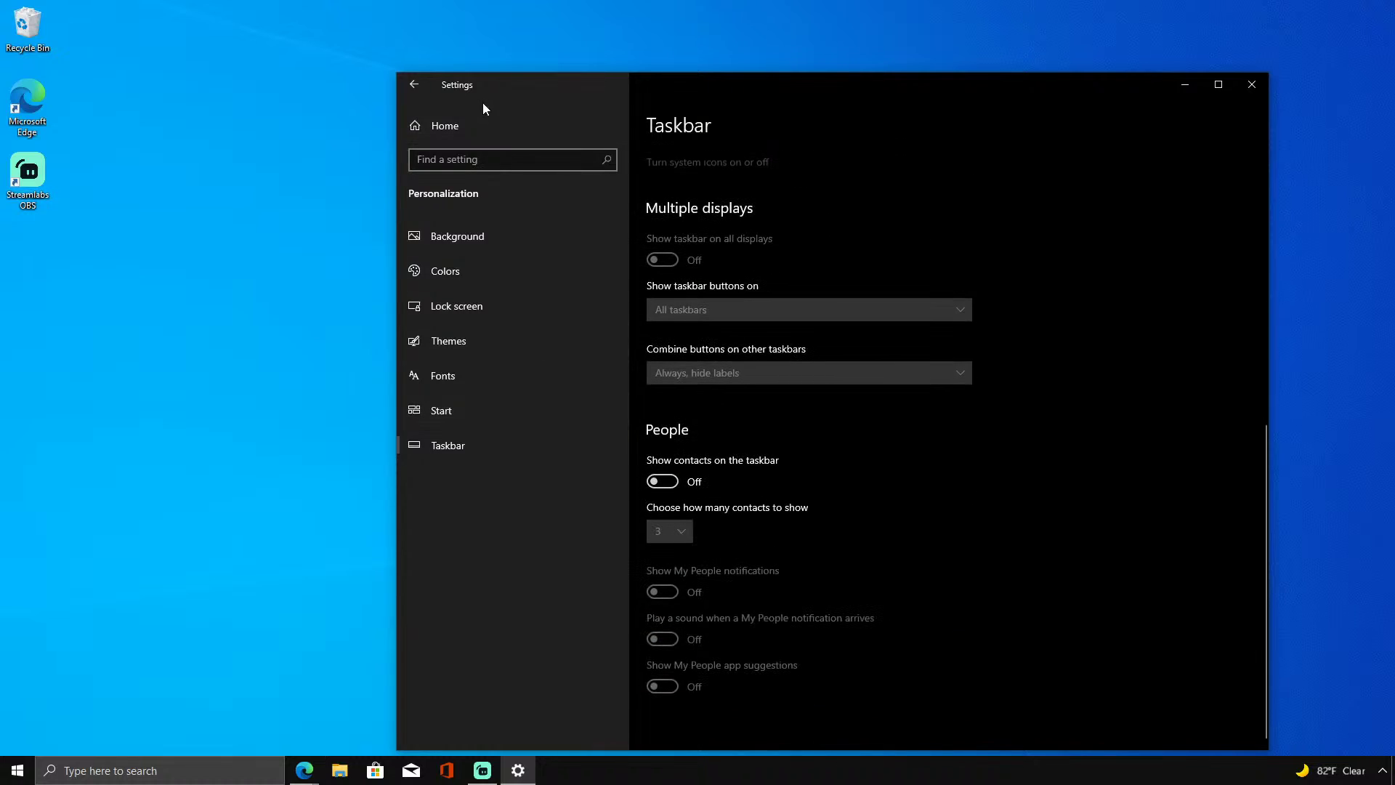
click(473, 125)
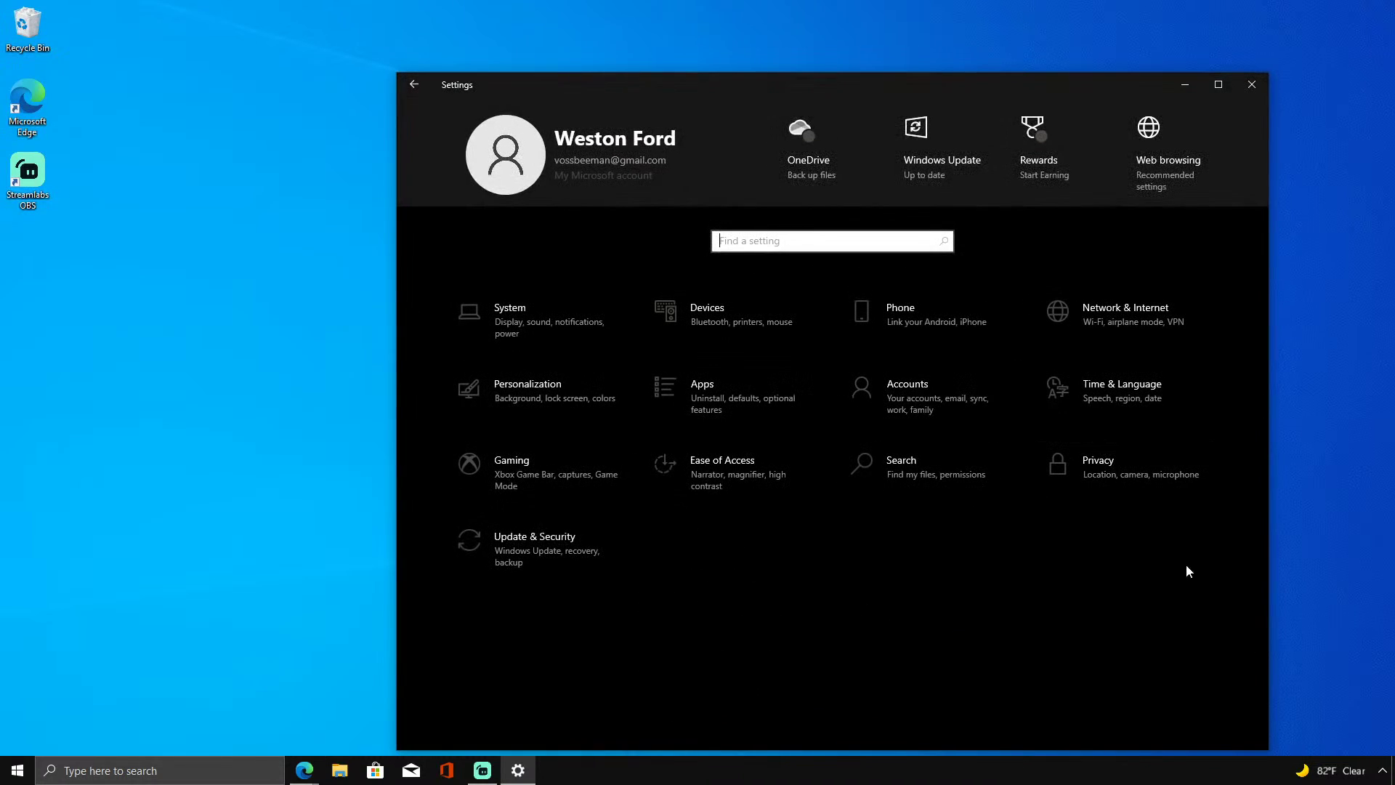
Turn off News and interests on the taskbar.
right_click(1339, 769)
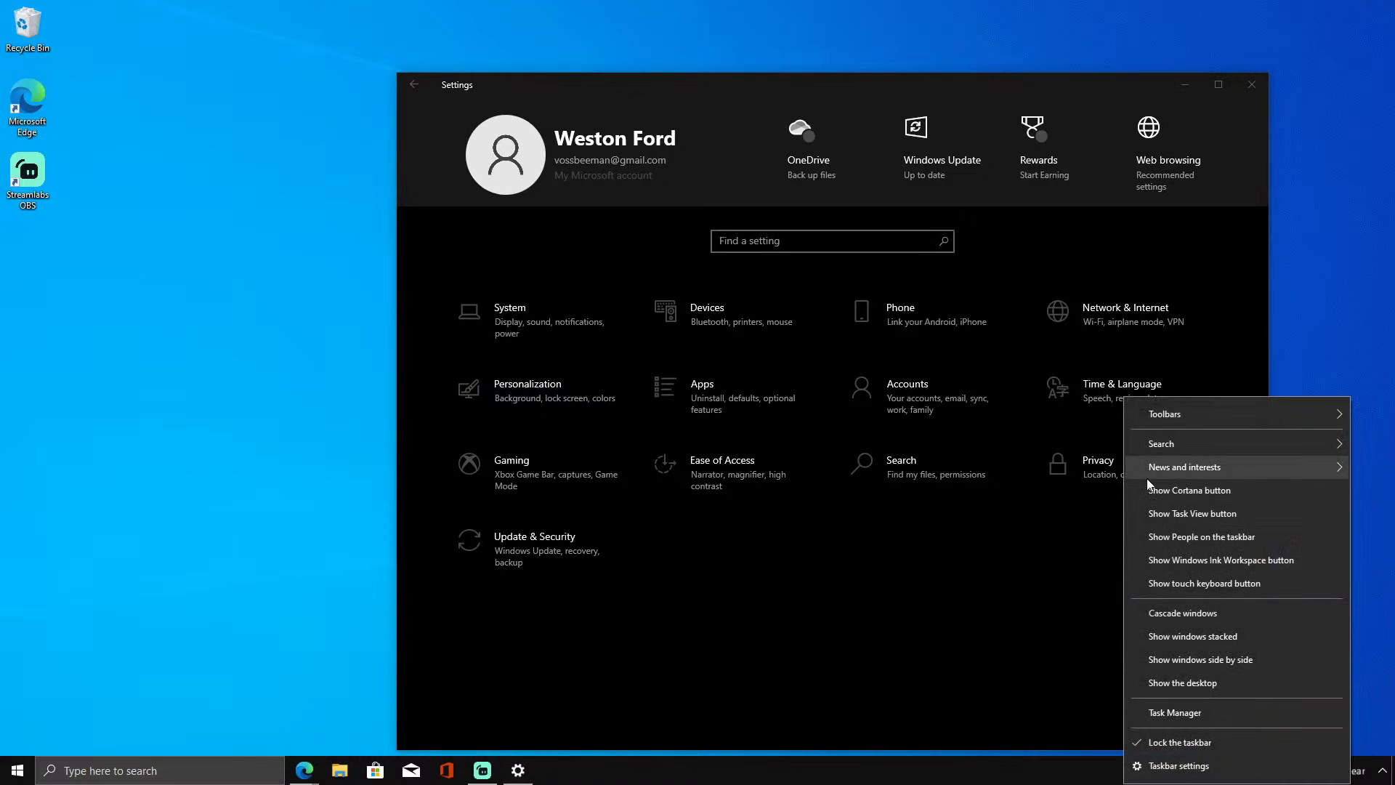
mouse_move(1147, 478)
right_click(1104, 771)
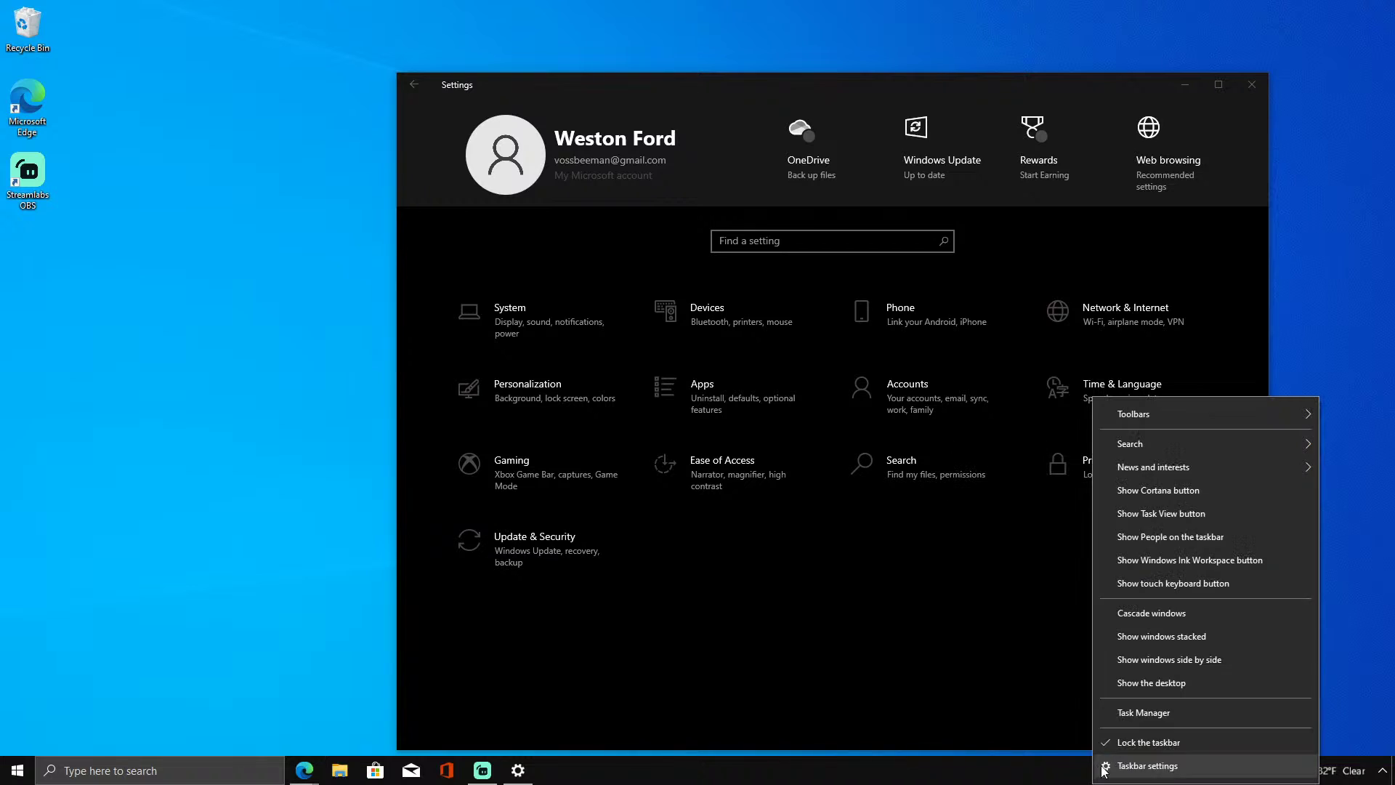
mouse_move(1135, 464)
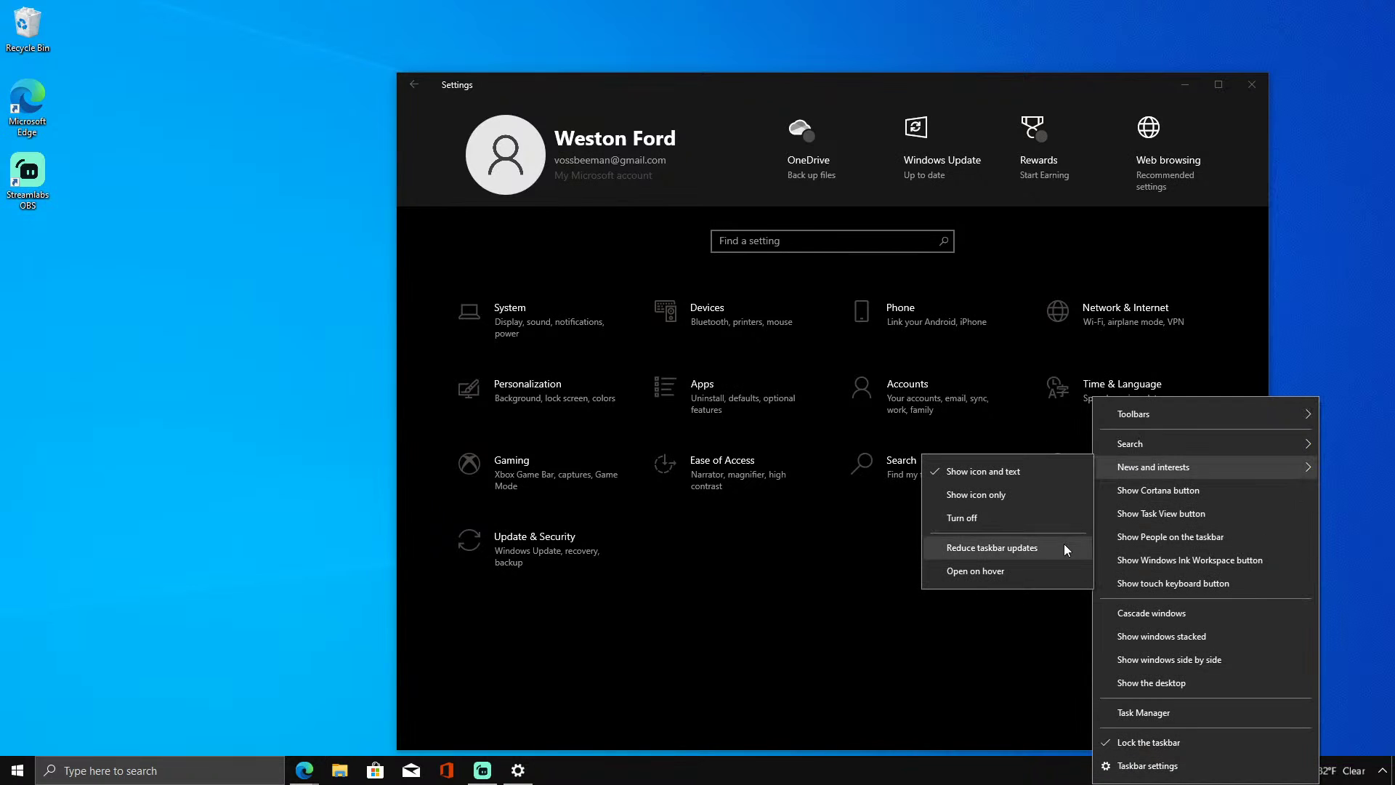
click(967, 519)
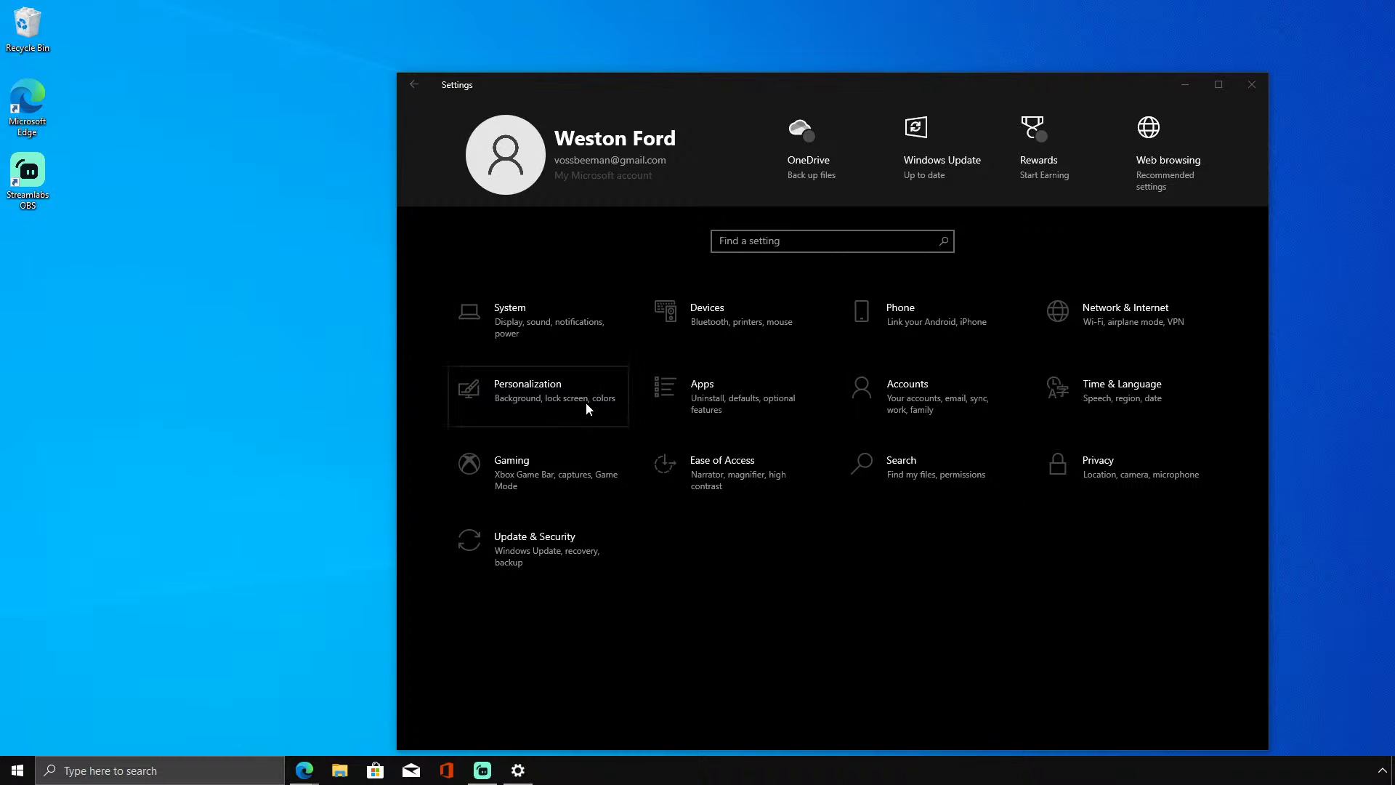
Check the installed voice packages in the Speech settings and the Language and Region pages, and return to Settings home.
click(1133, 392)
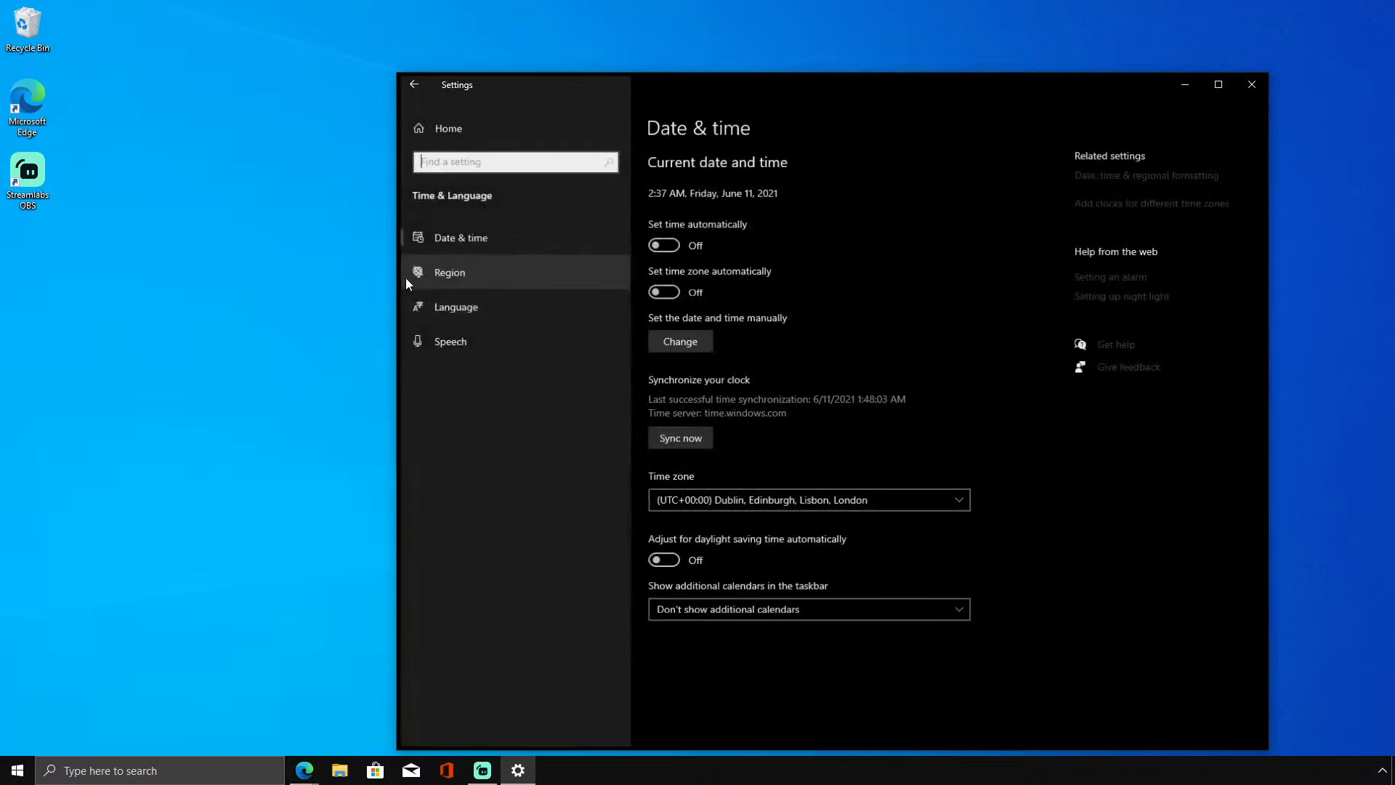
click(466, 338)
scroll(795, 393, down, 1)
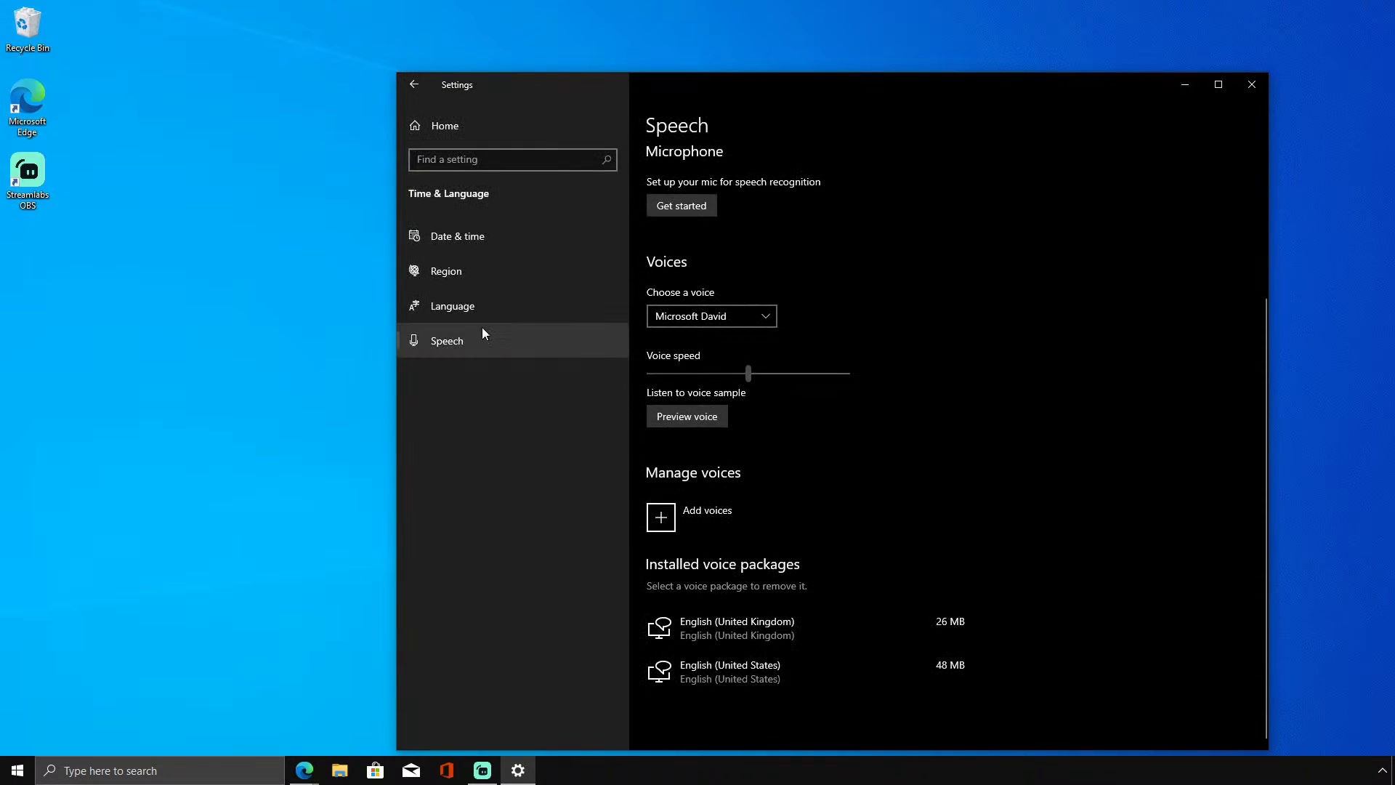
click(823, 629)
click(871, 687)
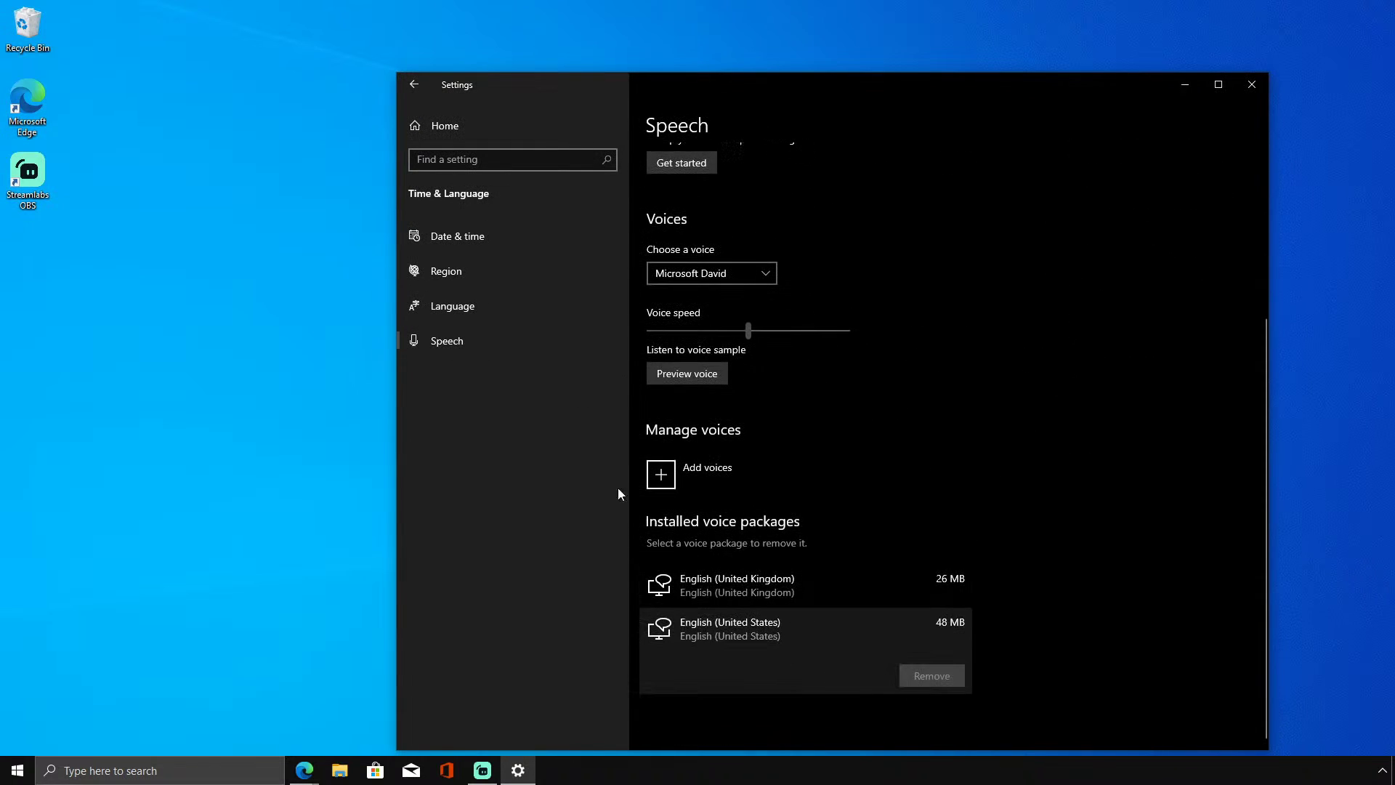
click(459, 306)
click(461, 270)
click(496, 160)
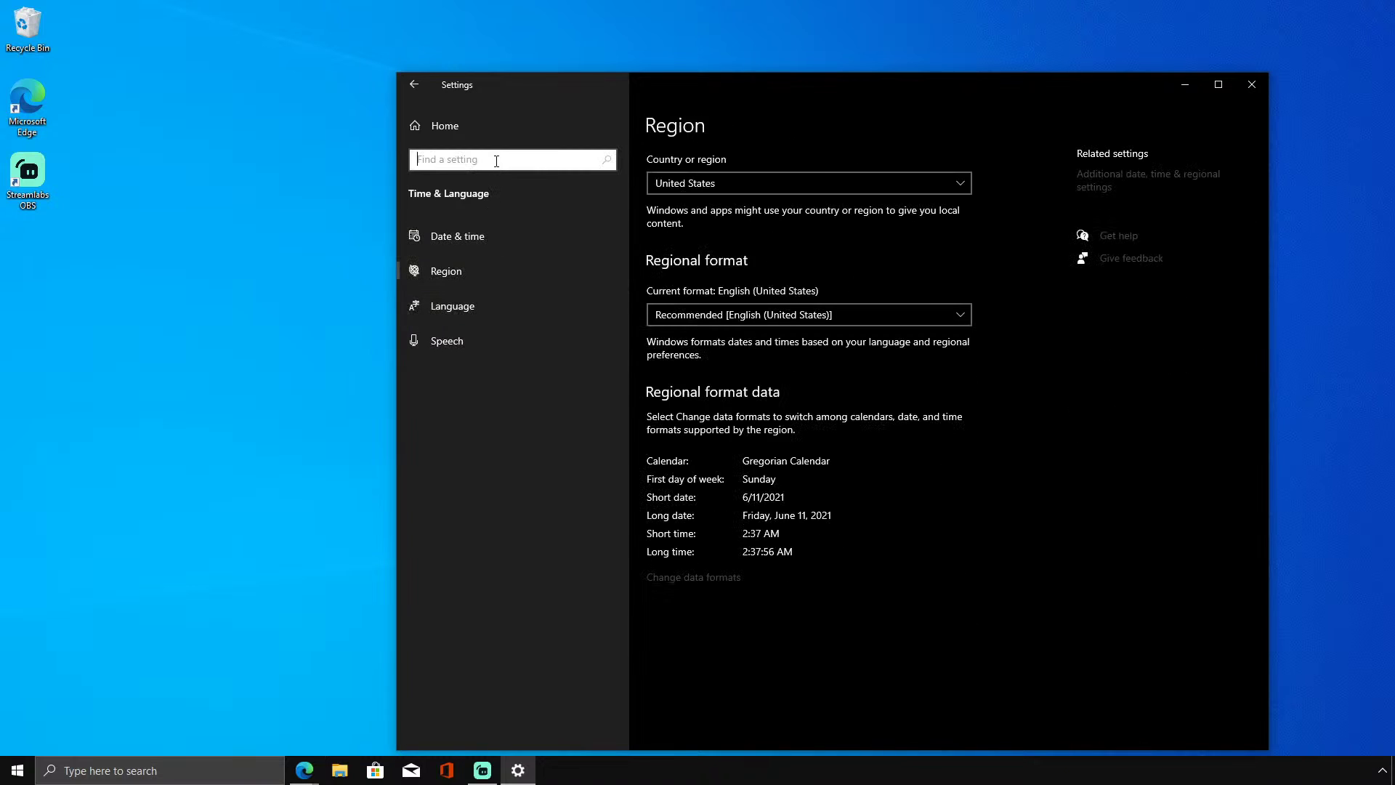
click(484, 128)
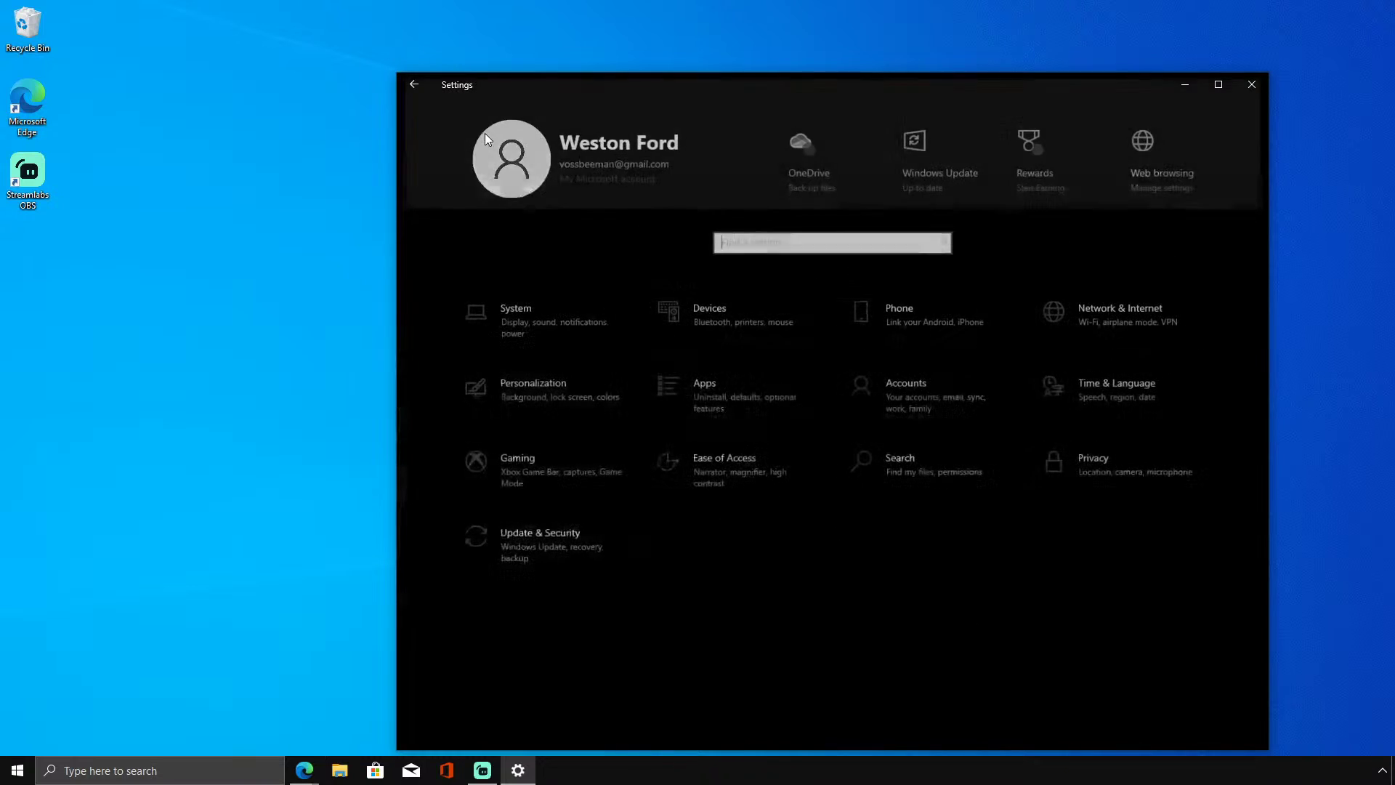
Check the Xbox Game Bar options and keyboard shortcuts in the Gaming settings.
click(520, 469)
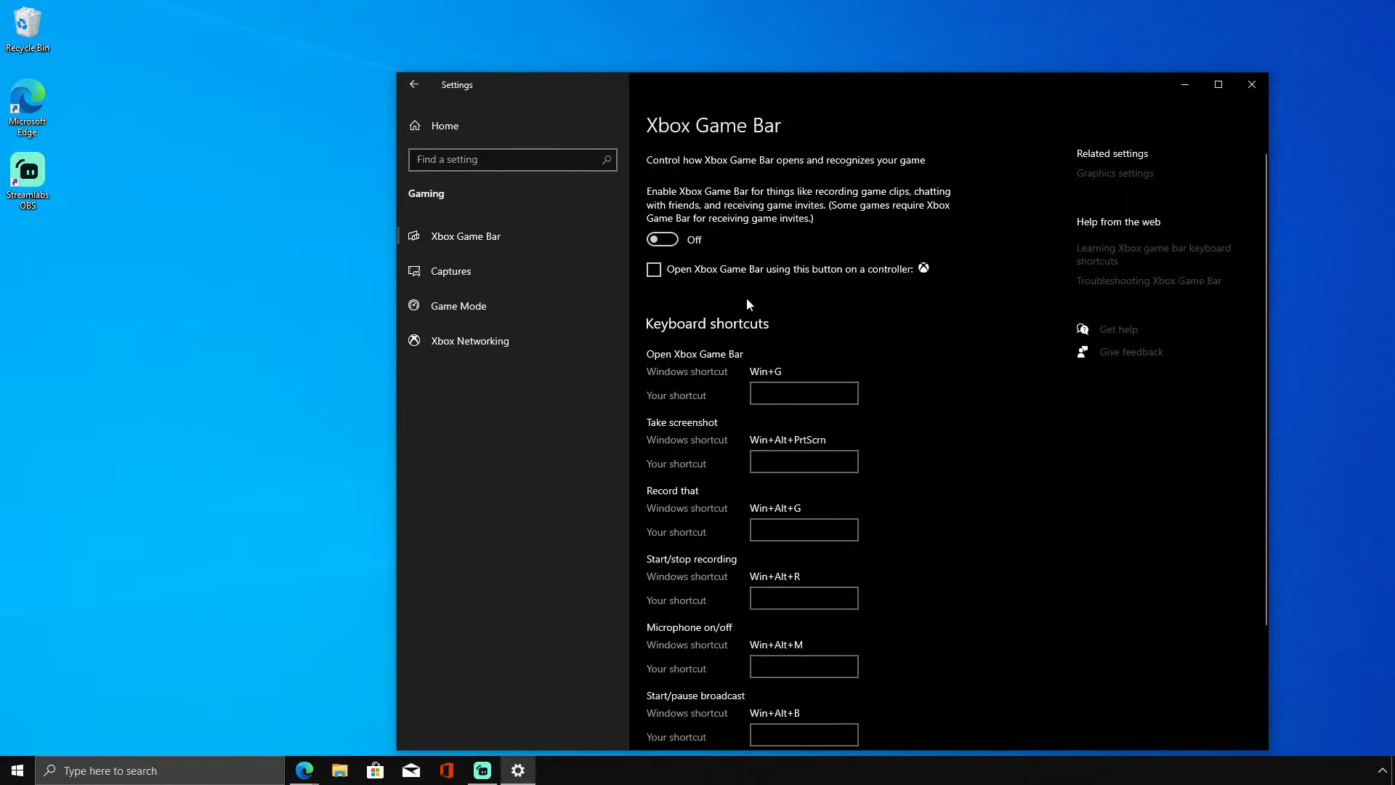
scroll(734, 320, down, 3)
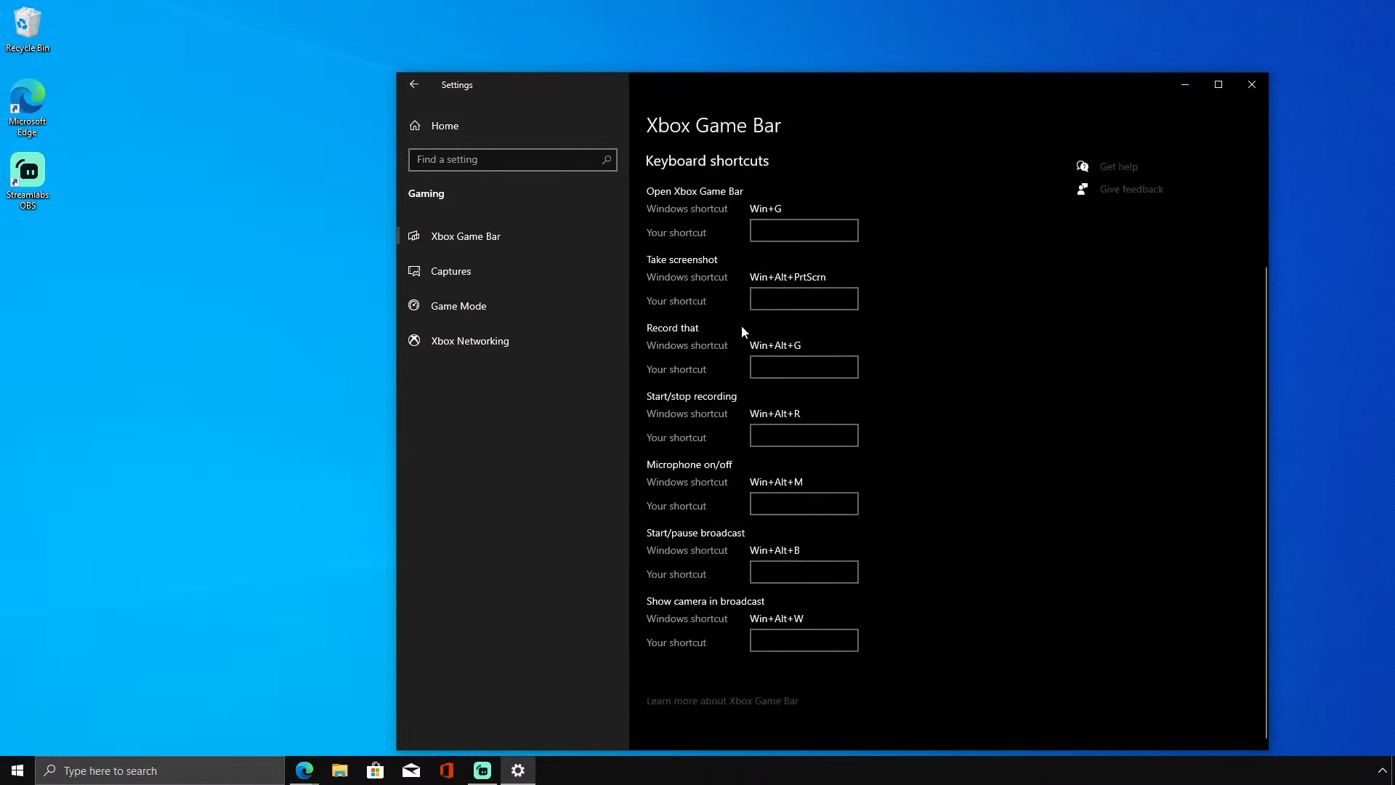
click(474, 301)
In the Captures settings, turn off game audio recording and mouse cursor capture, and check the Game Mode setting.
click(473, 287)
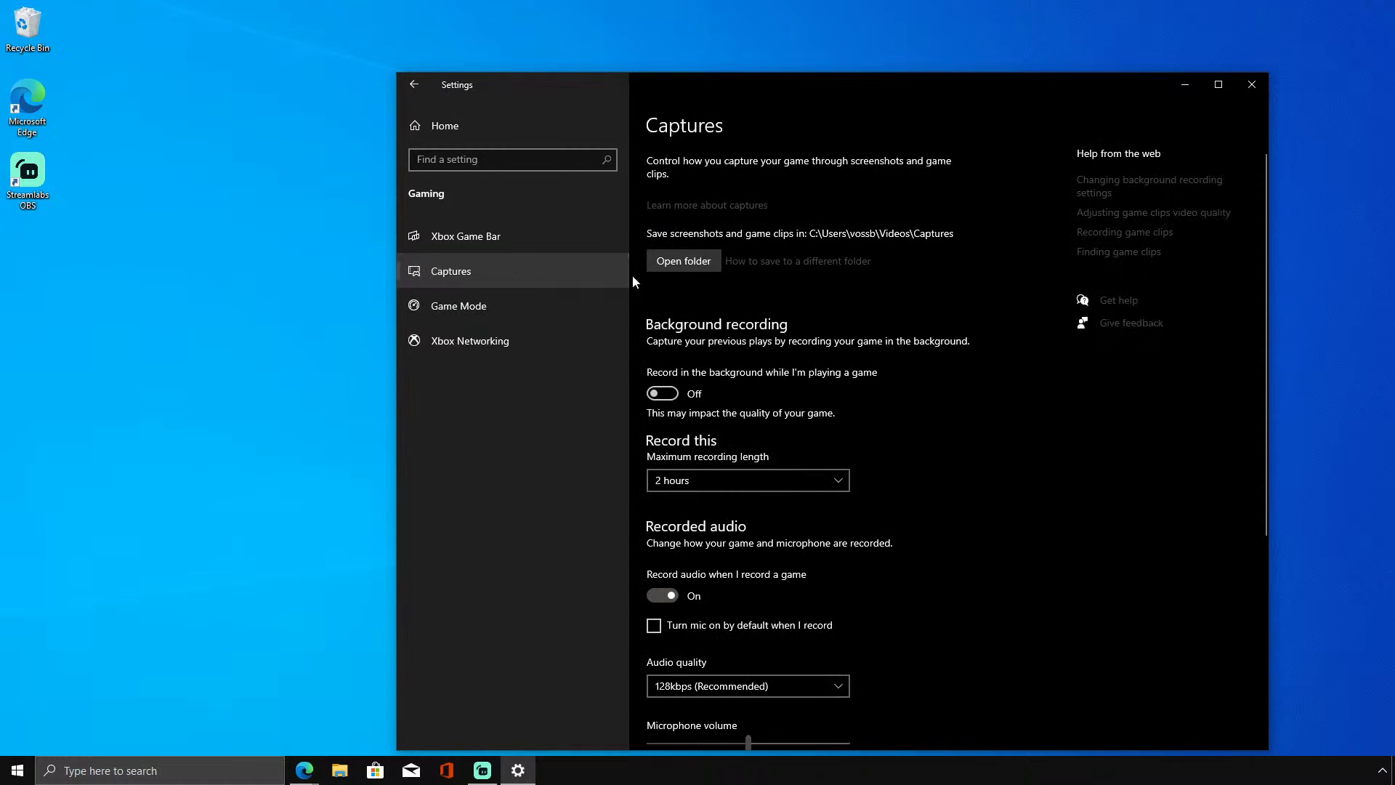
scroll(654, 262, down, 5)
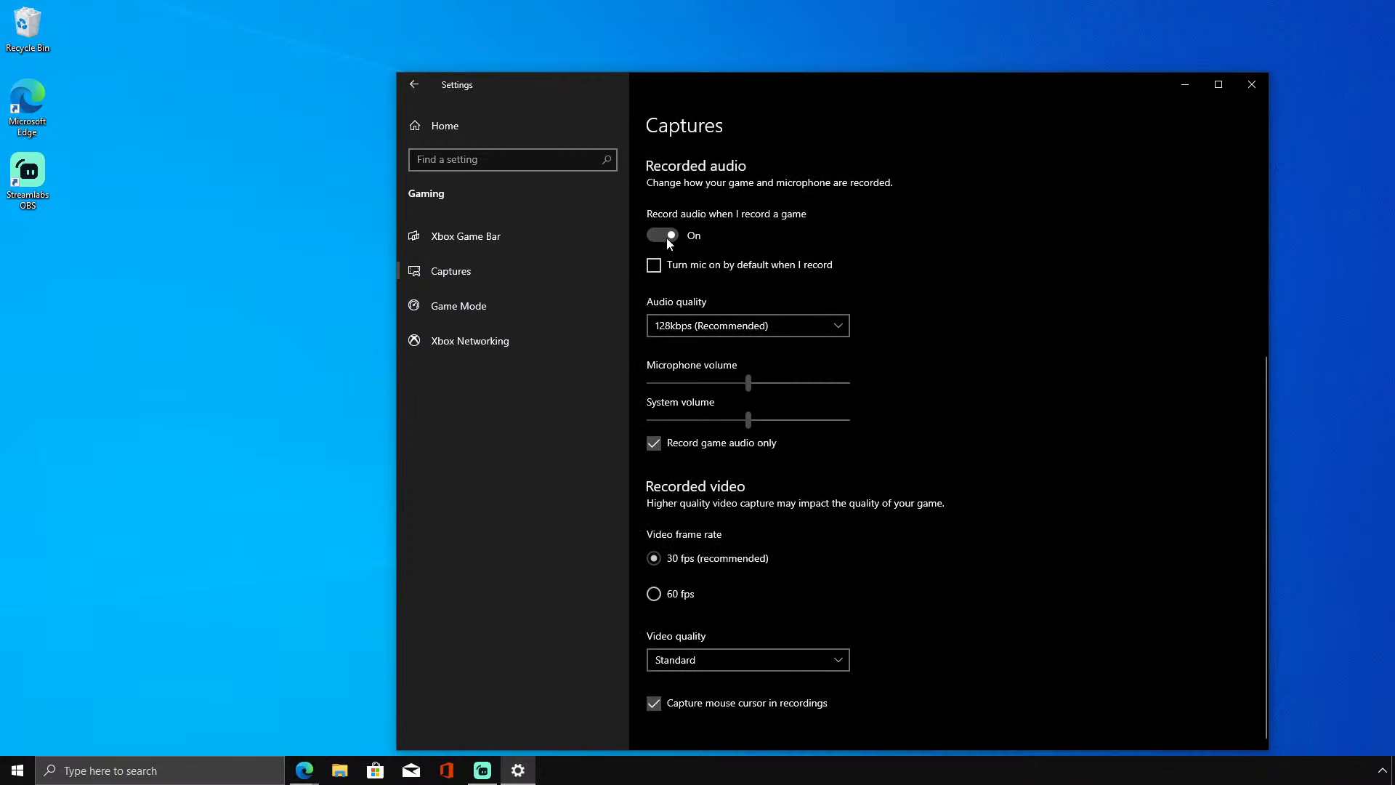
scroll(668, 240, up, 5)
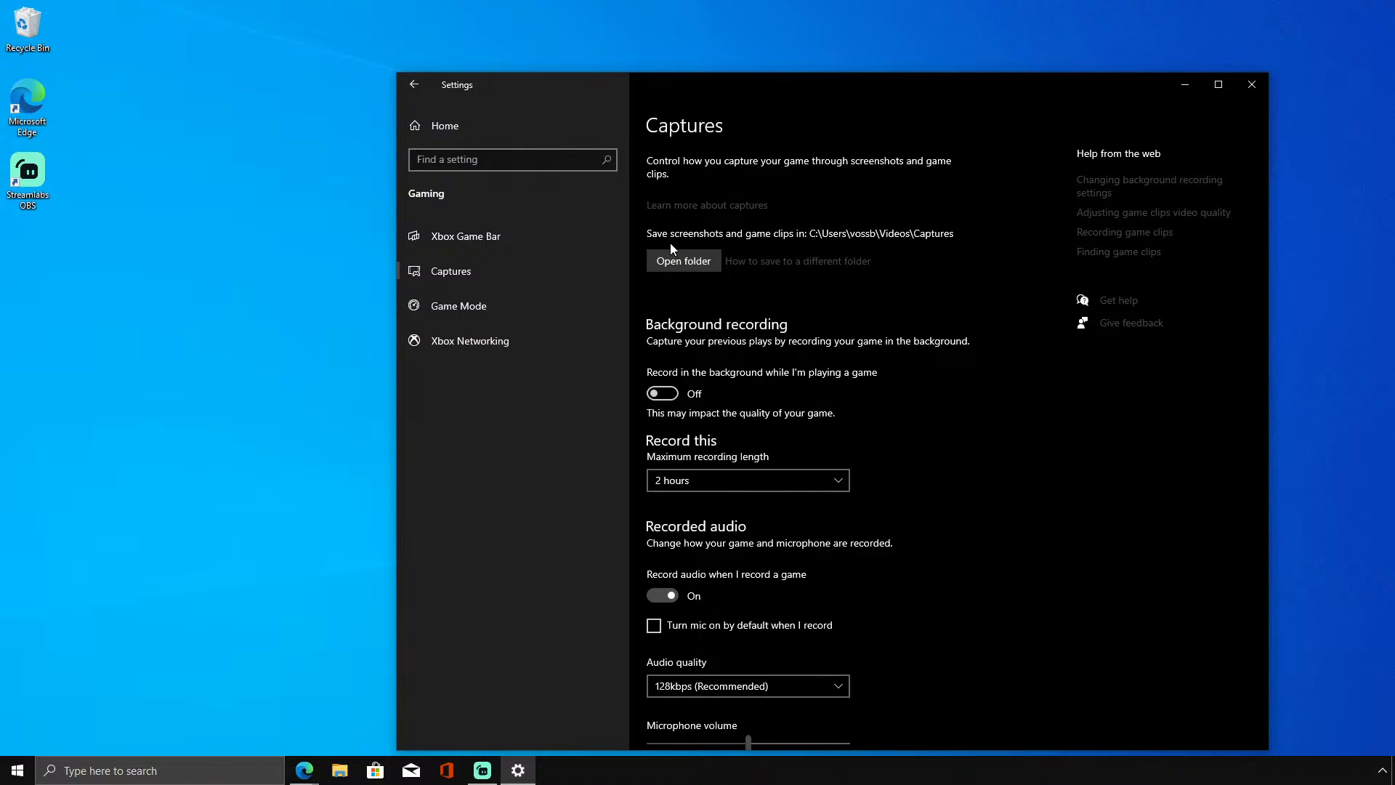
scroll(654, 538, down, 3)
click(662, 392)
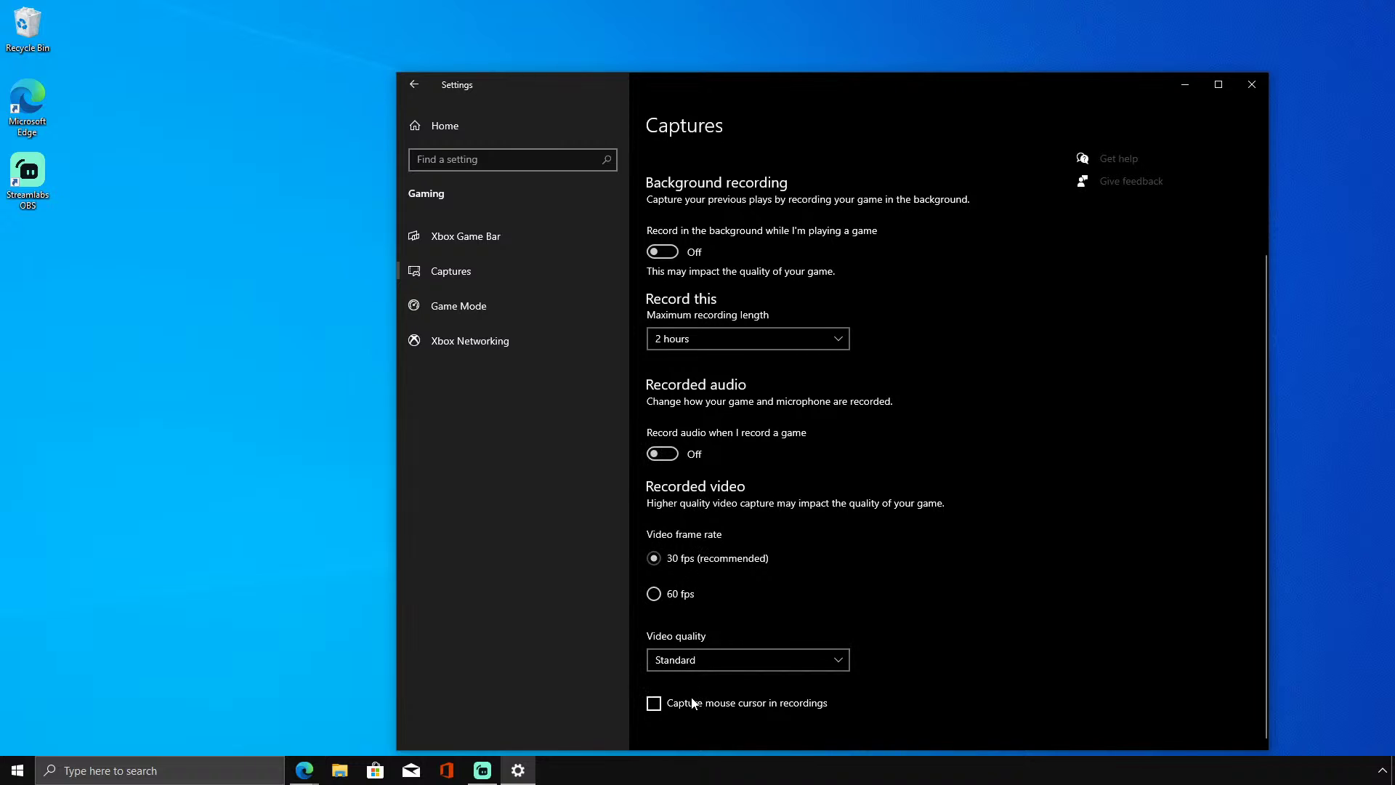
scroll(696, 430, up, 5)
click(525, 309)
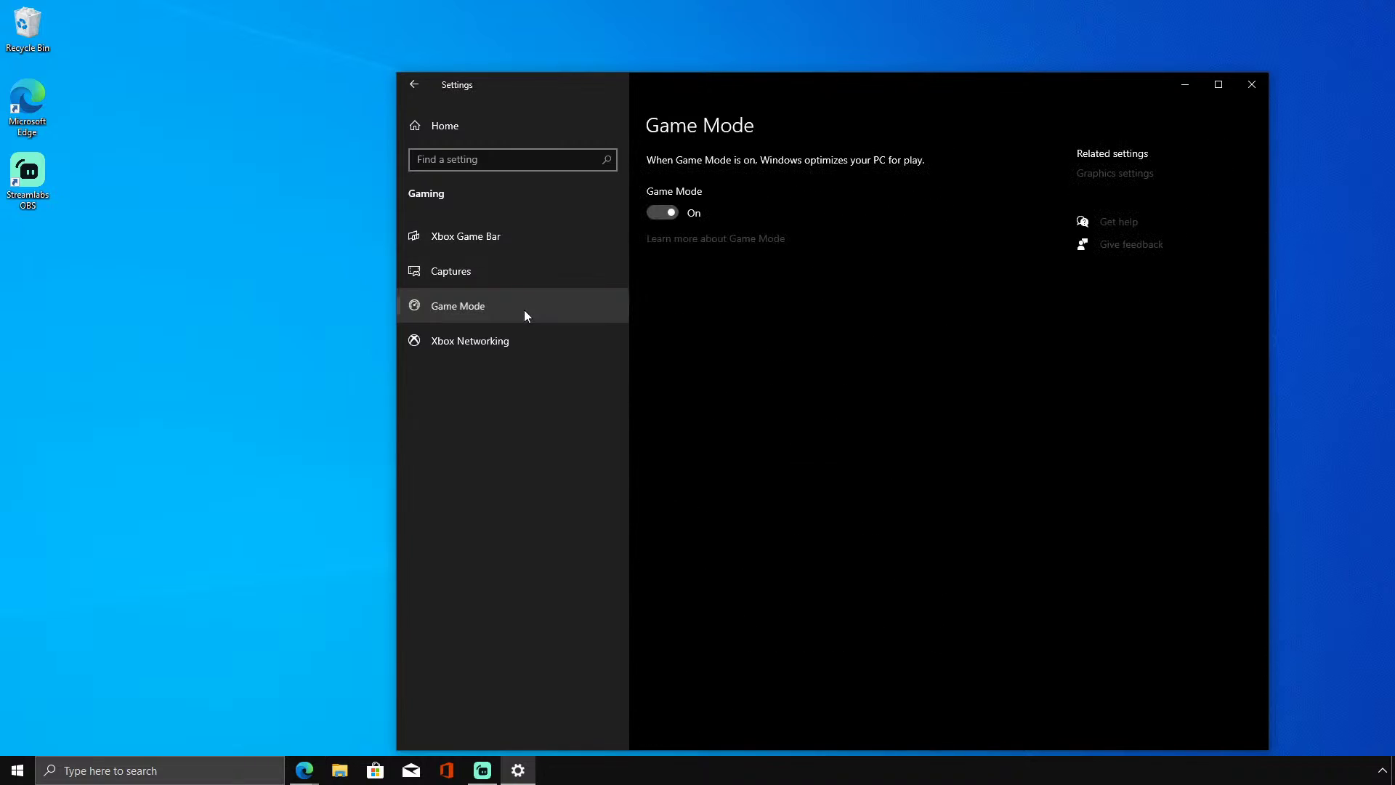
In the Ease of Access display settings, turn off Windows animations and automatic hiding of scroll bars, keeping the desktop background image on.
click(495, 138)
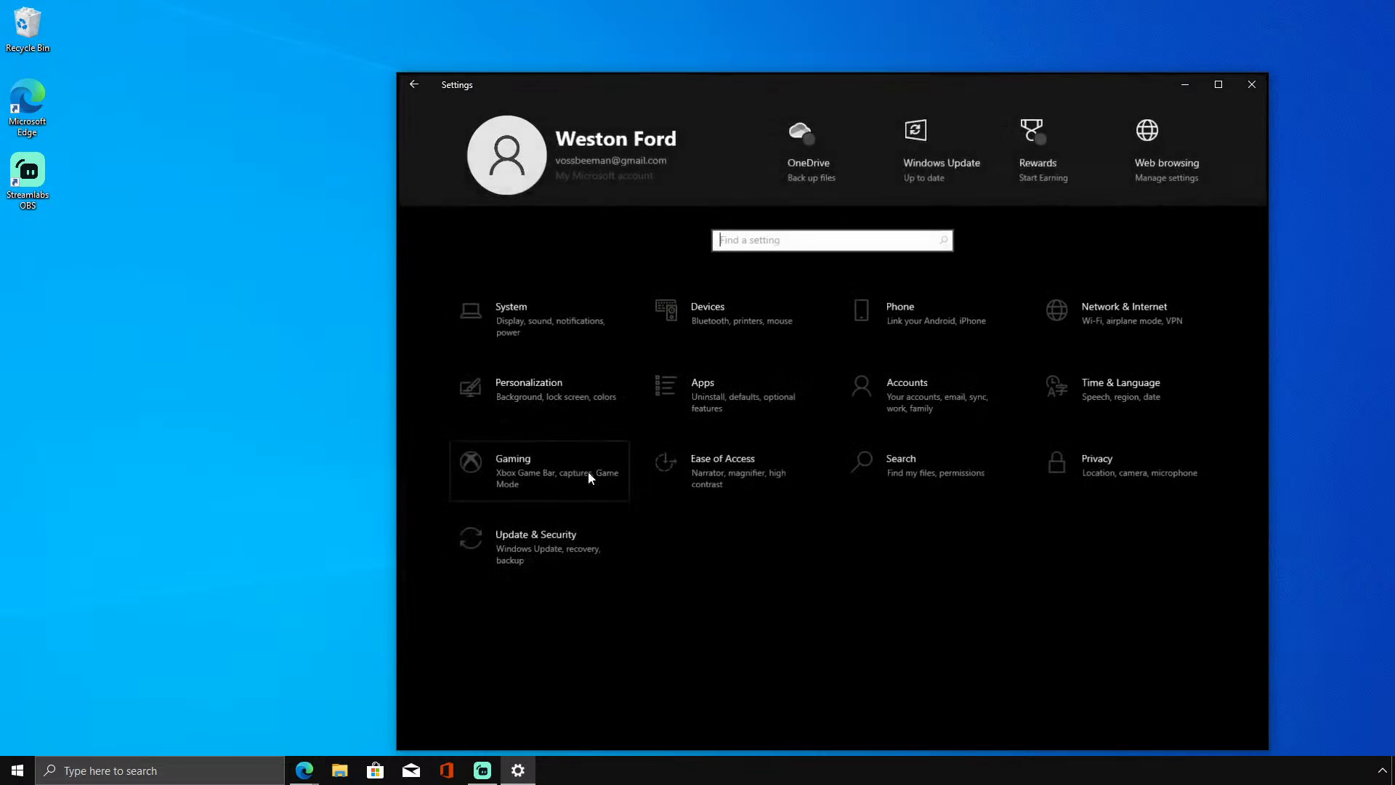
click(727, 465)
scroll(674, 371, down, 2)
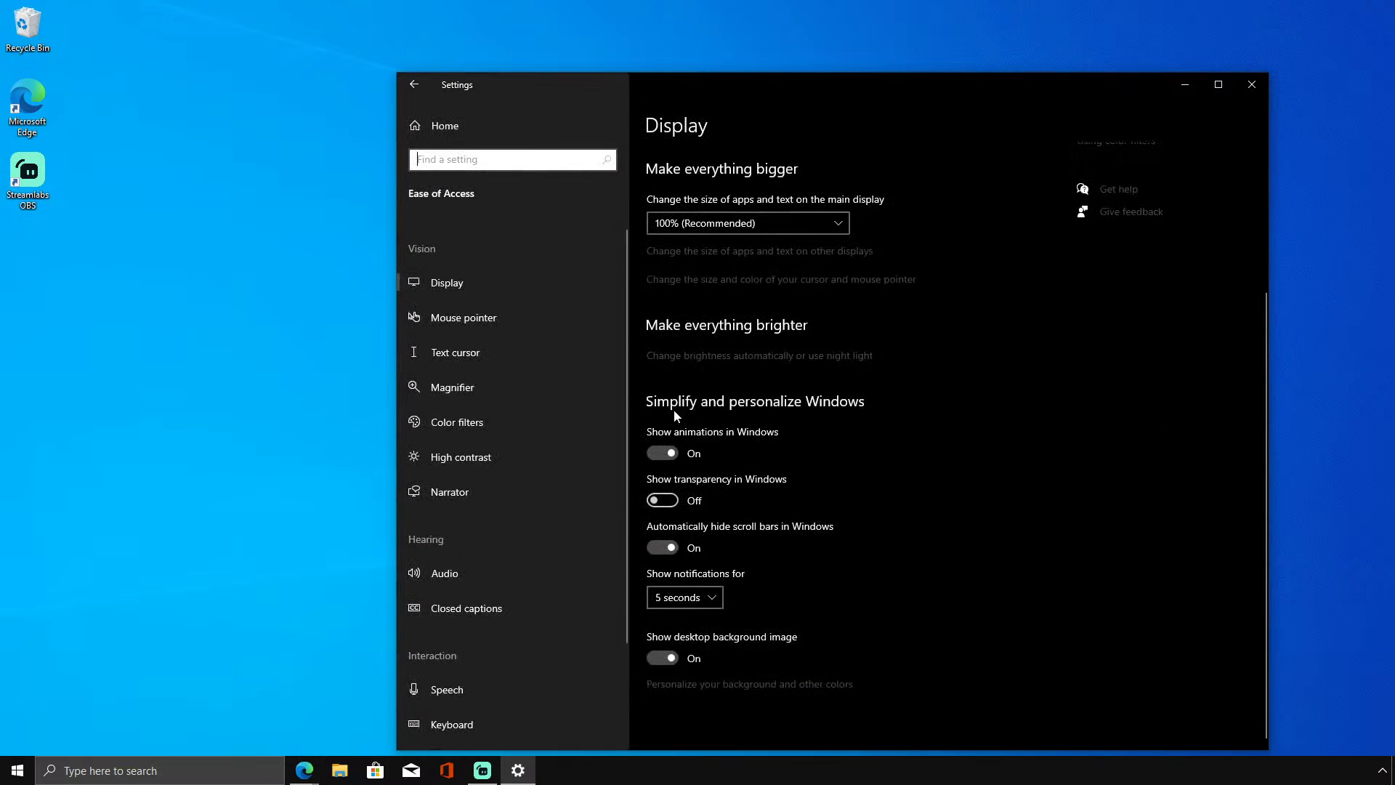
click(662, 453)
click(664, 547)
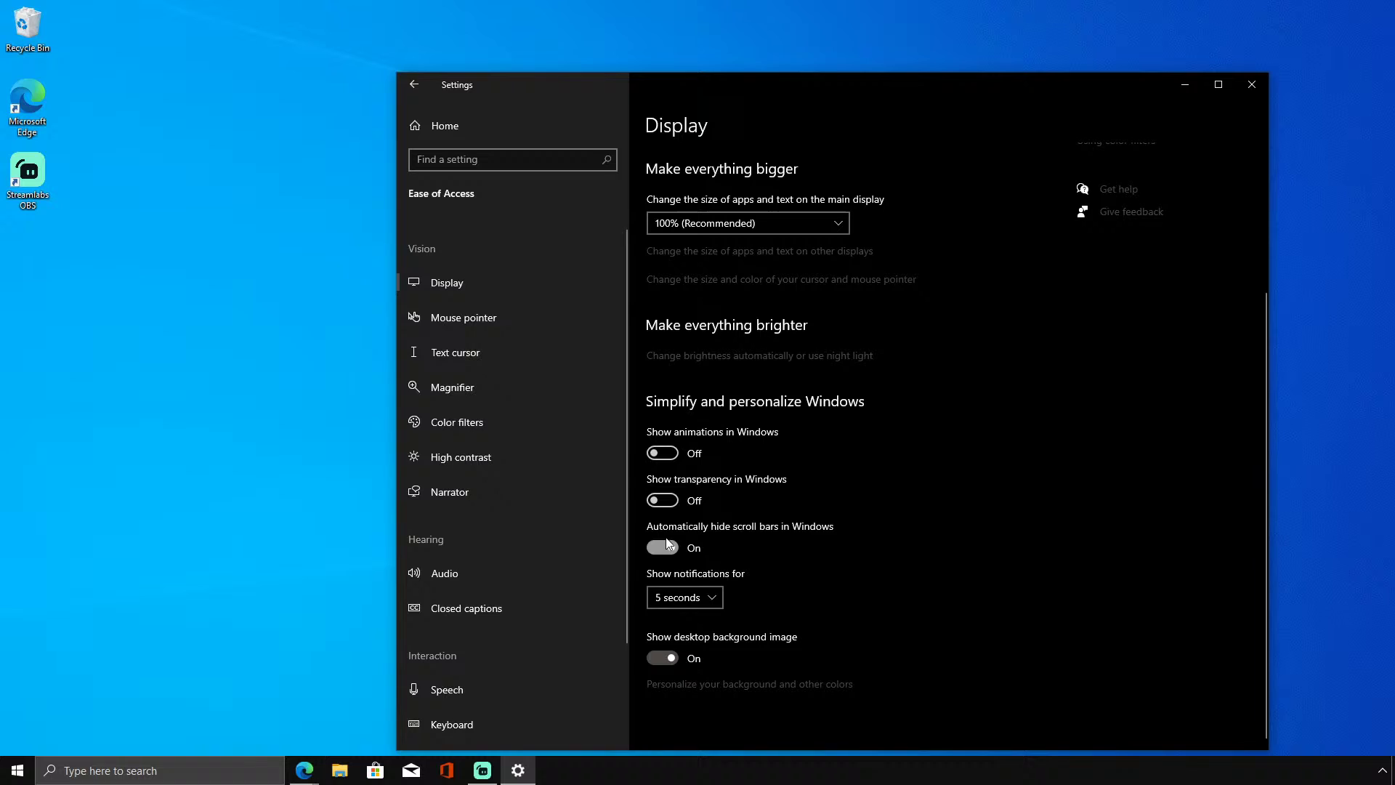
click(673, 659)
click(668, 656)
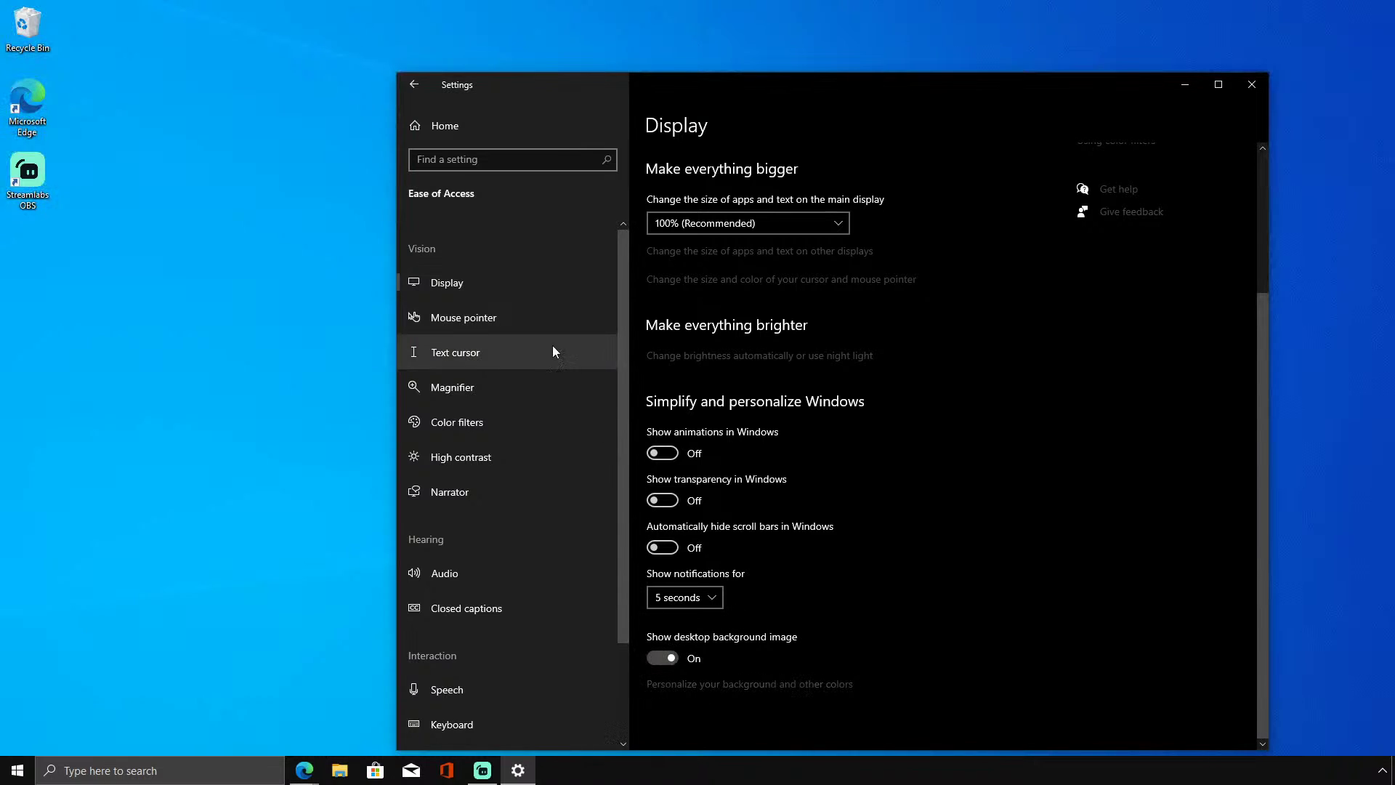
Check the Mouse pointer, Text cursor and Magnifier pages in the Ease of Access settings.
click(542, 316)
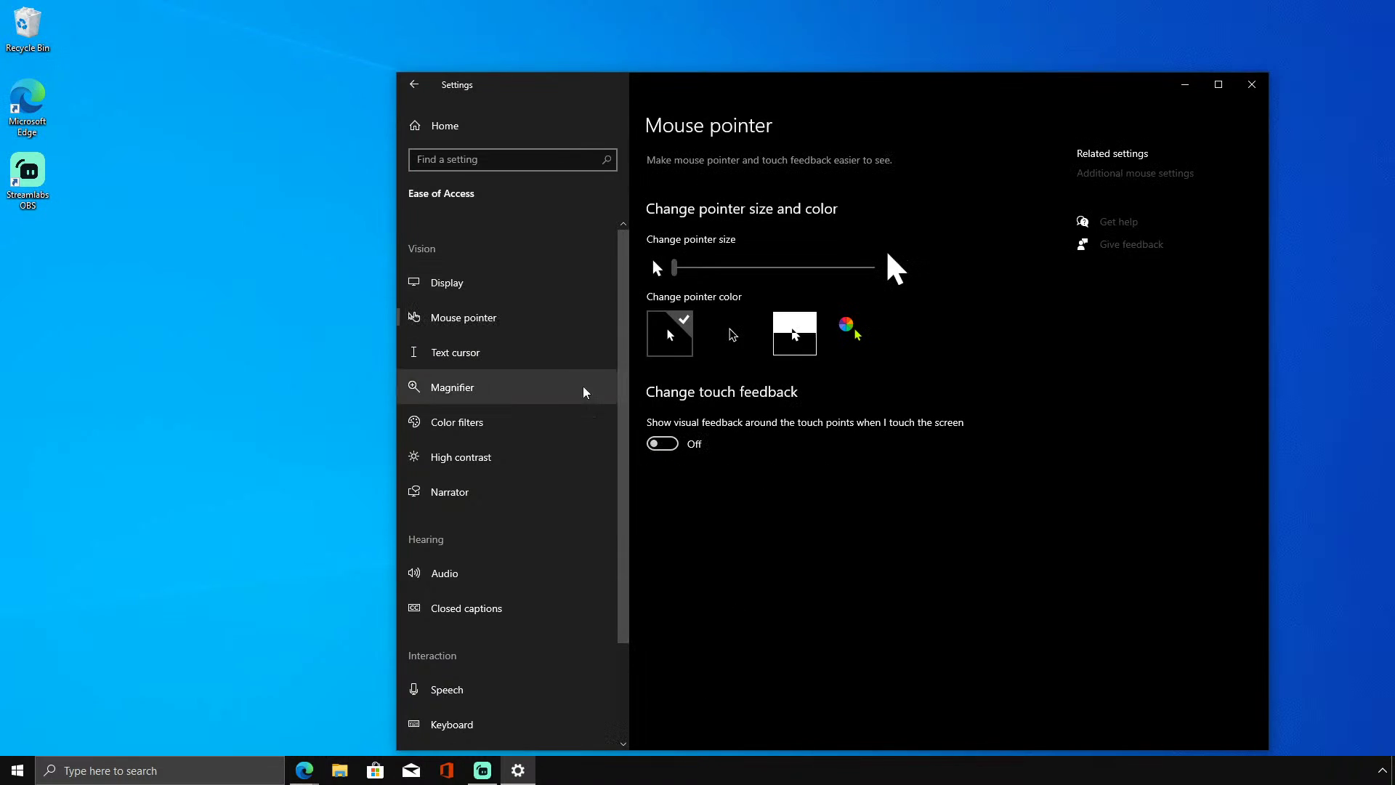
click(536, 347)
click(530, 391)
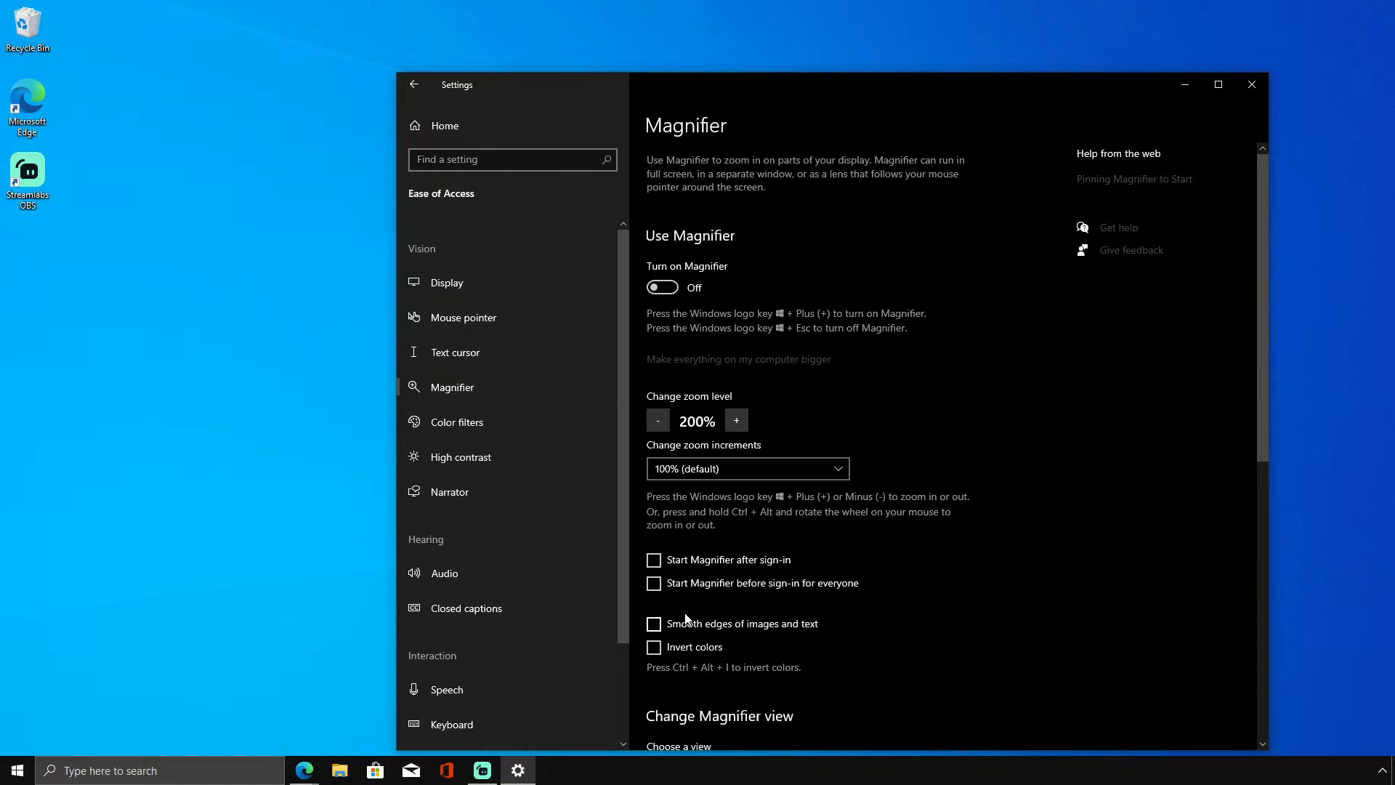
In the Magnifier settings, clear the options to follow the mouse pointer, keyboard focus, text cursor and Narrator cursor.
scroll(685, 619, down, 5)
click(683, 533)
click(686, 552)
click(689, 574)
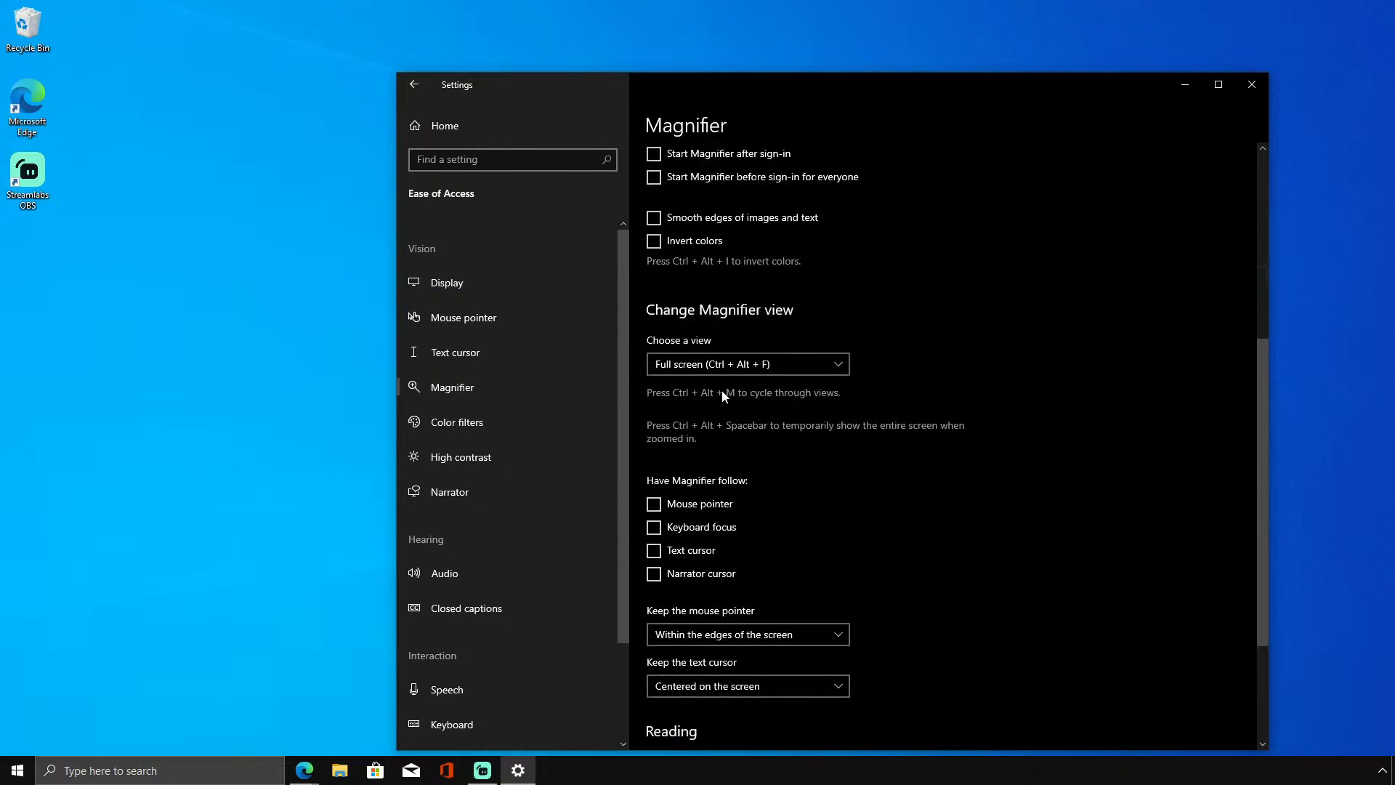
Check the available choices for the Magnifier view, mouse pointer position and reading modifier key.
click(724, 367)
click(775, 617)
click(773, 632)
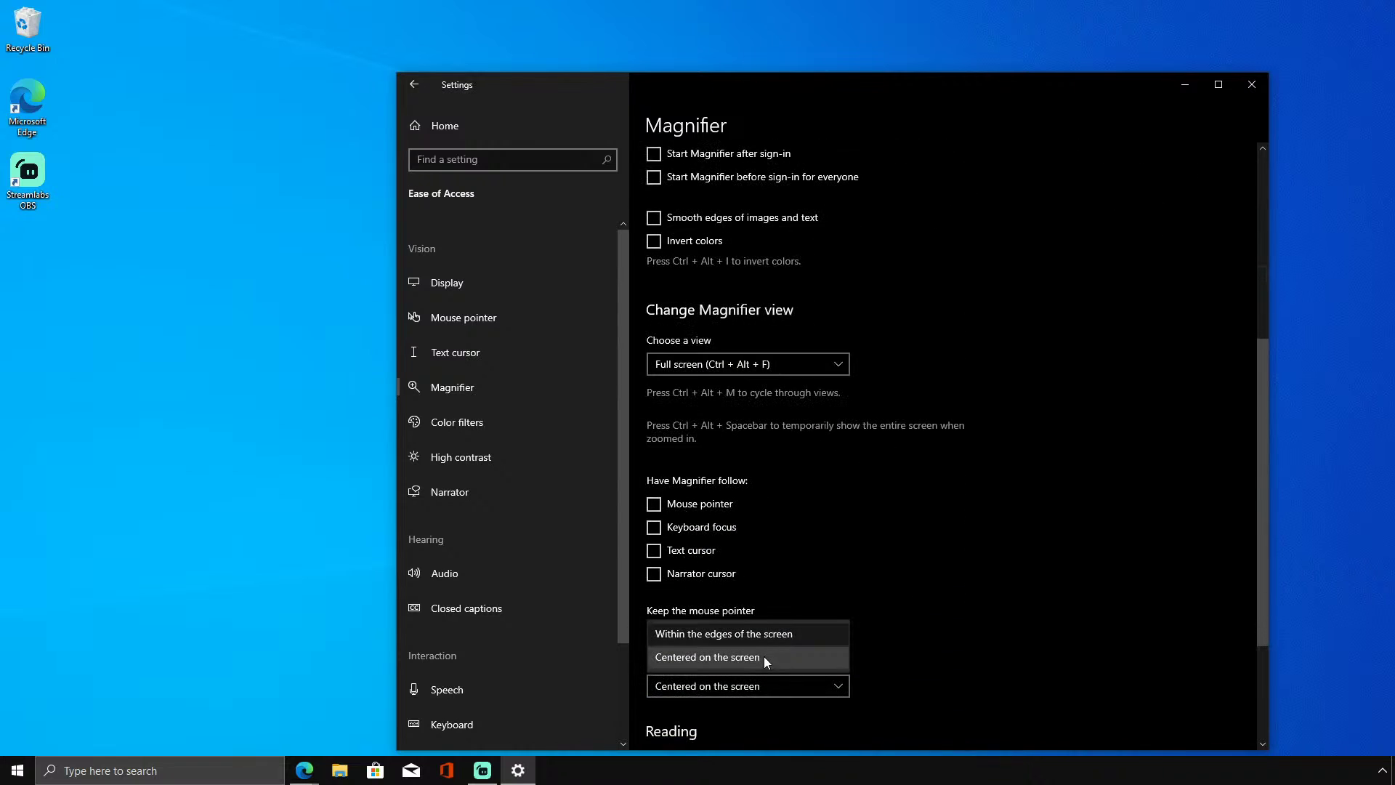
click(943, 623)
scroll(837, 589, down, 3)
click(837, 588)
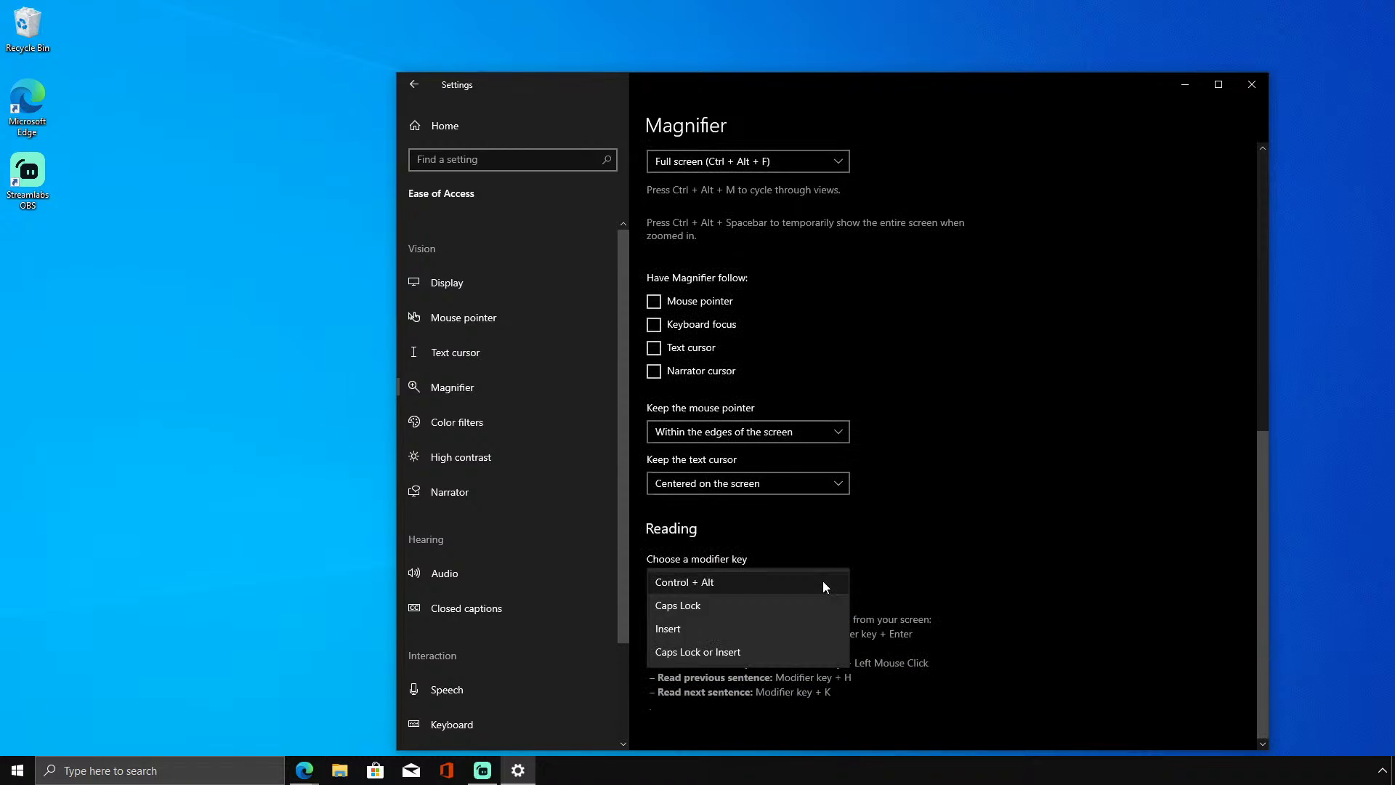
click(823, 581)
Check the Color filters and High contrast pages in the Ease of Access settings.
click(551, 418)
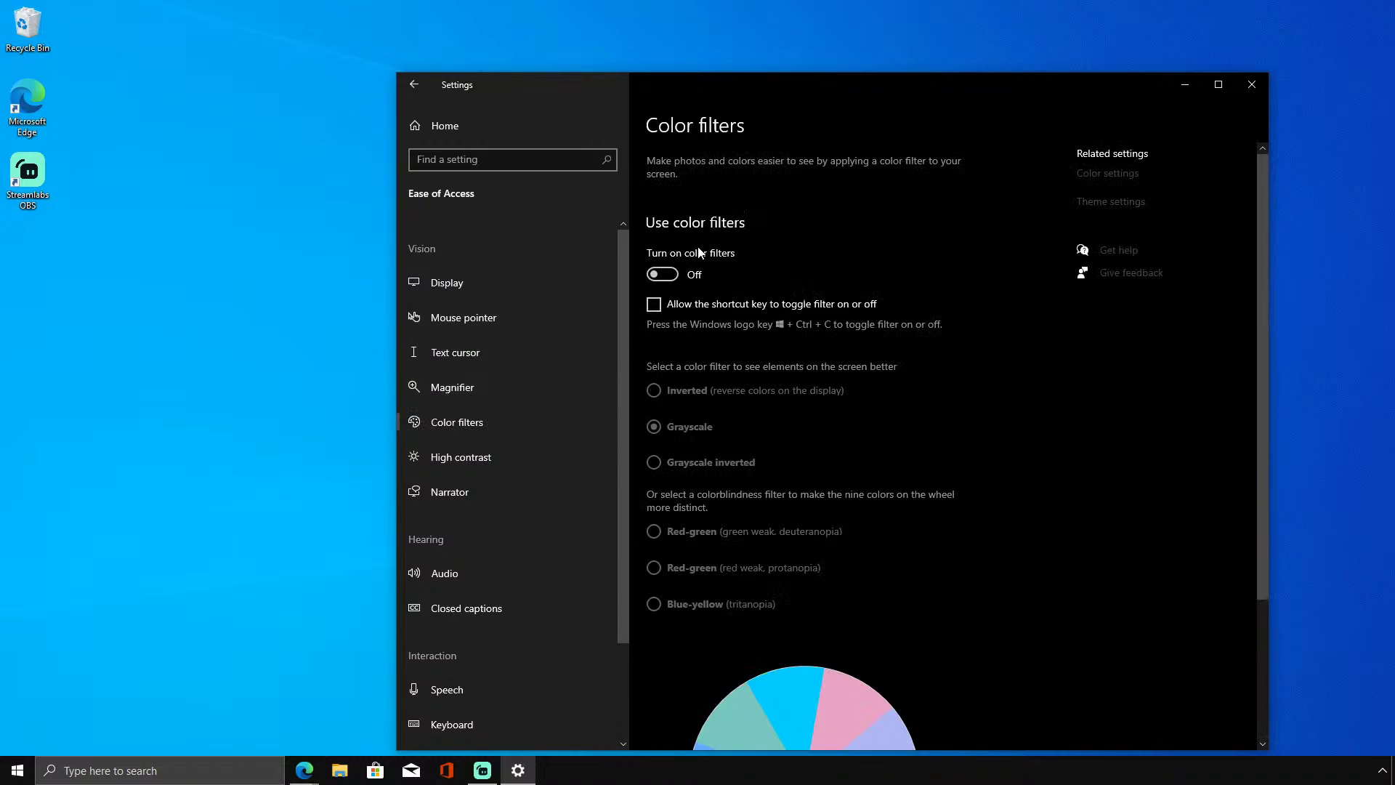
scroll(698, 291, down, 5)
click(517, 454)
scroll(654, 327, down, 2)
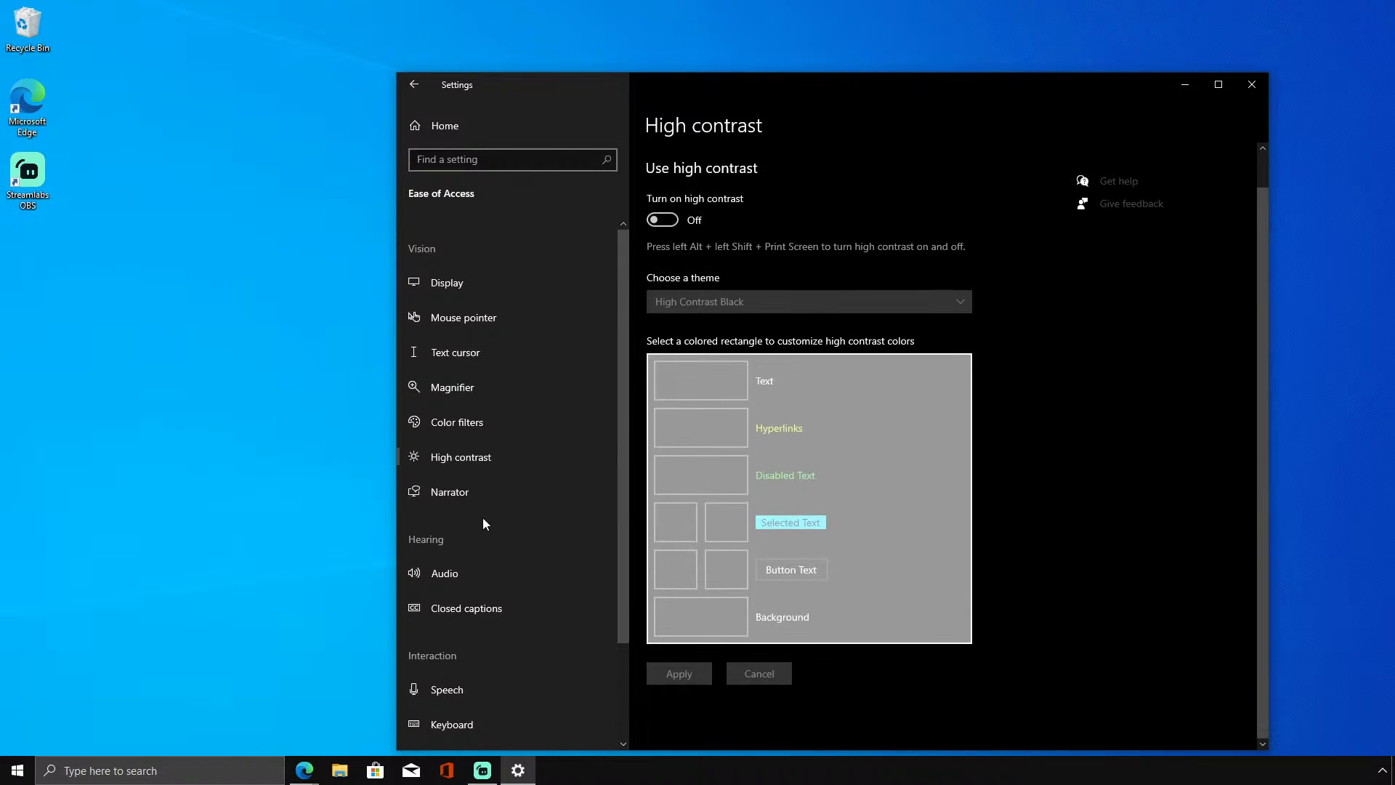
Bring up the start-up options in the Narrator settings.
click(479, 494)
scroll(669, 429, down, 2)
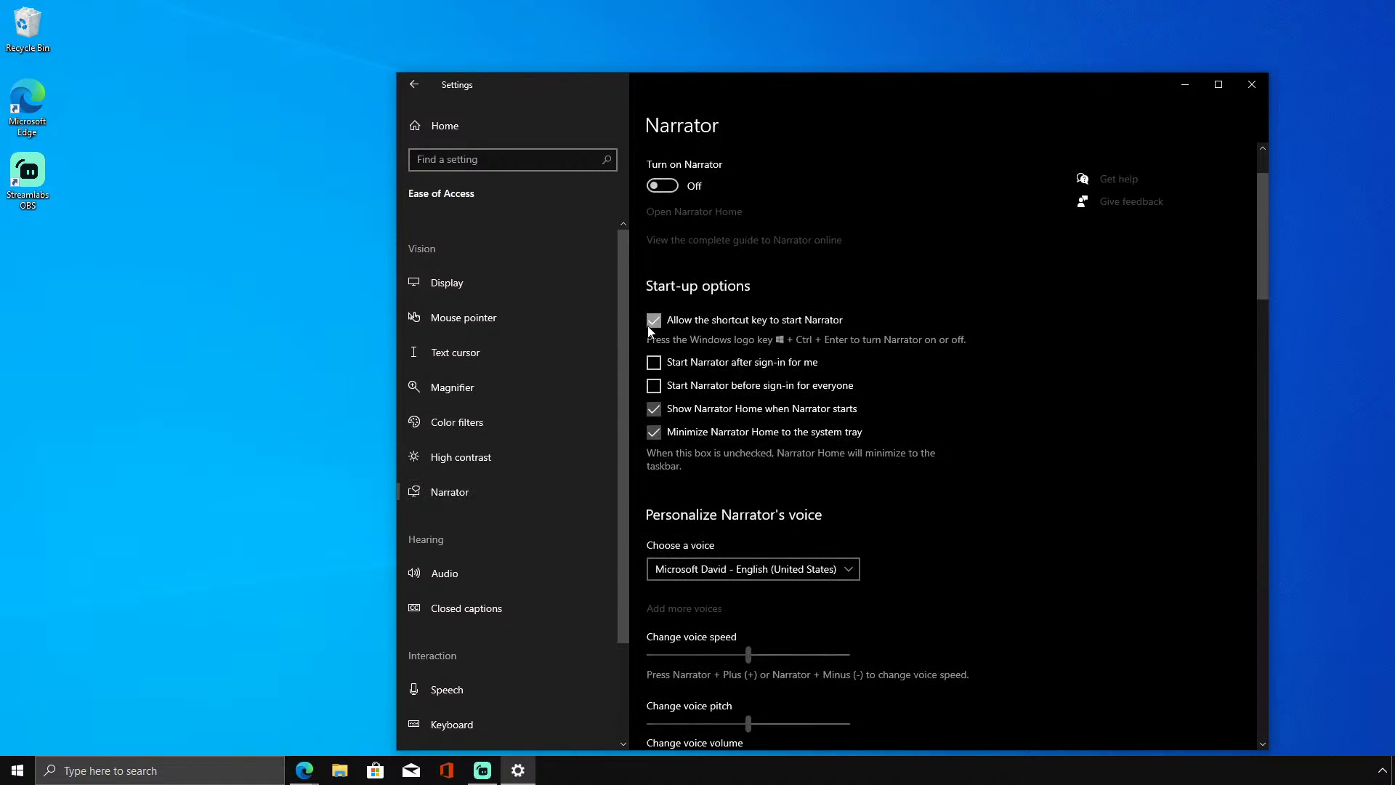
Turn off showing Narrator Home at start-up and the Narrator cursor's display and system focus sync options.
click(658, 410)
scroll(692, 456, down, 4)
scroll(692, 456, down, 20)
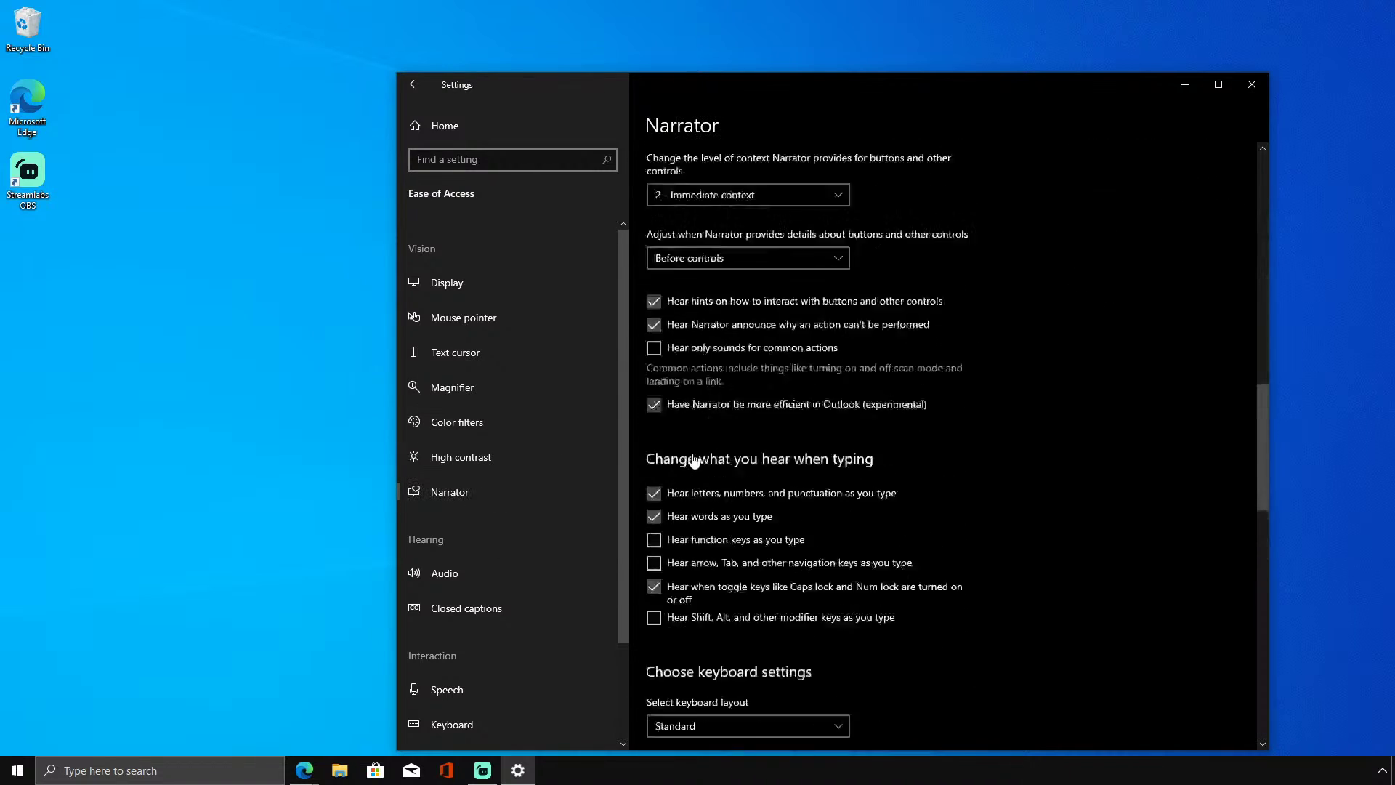
scroll(667, 431, up, 10)
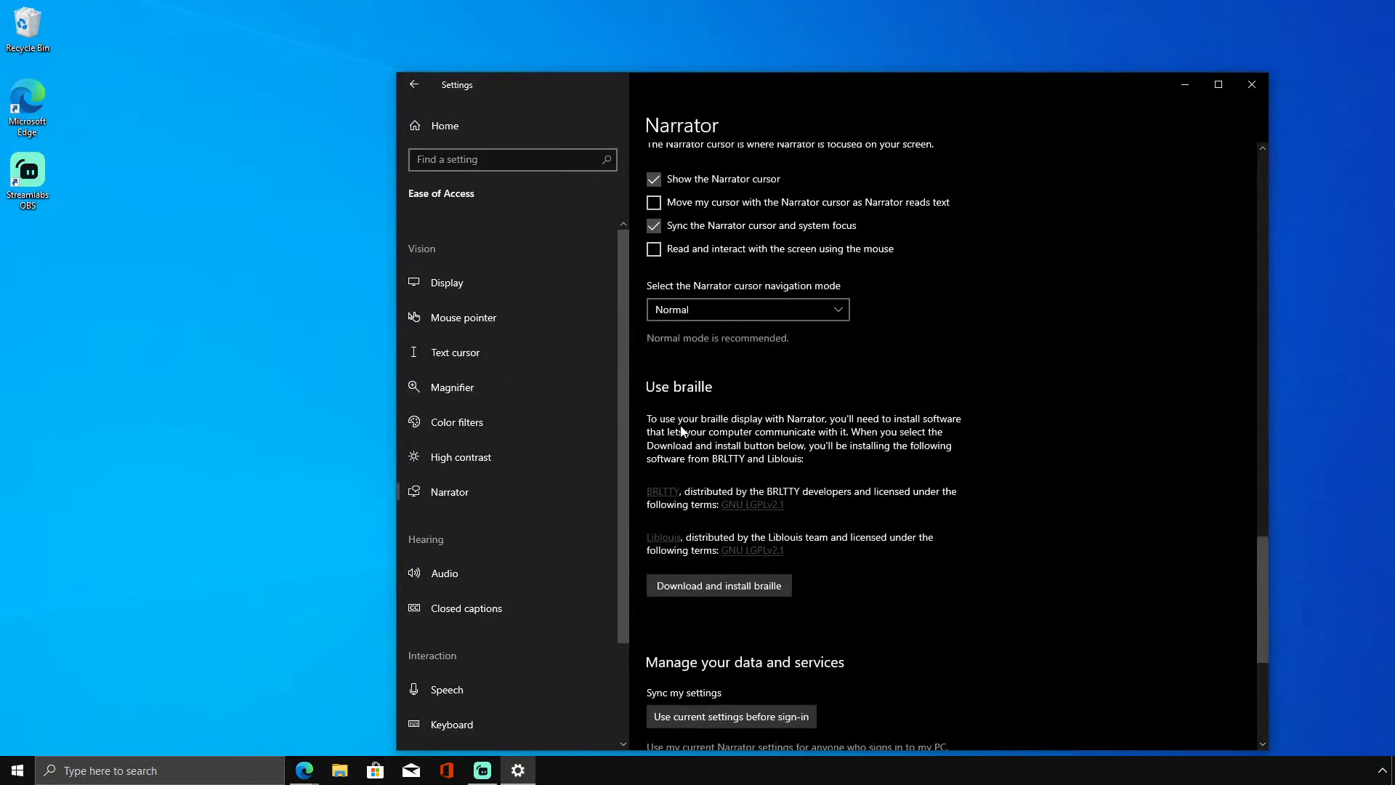
click(672, 431)
click(683, 380)
scroll(687, 384, up, 3)
scroll(684, 384, up, 3)
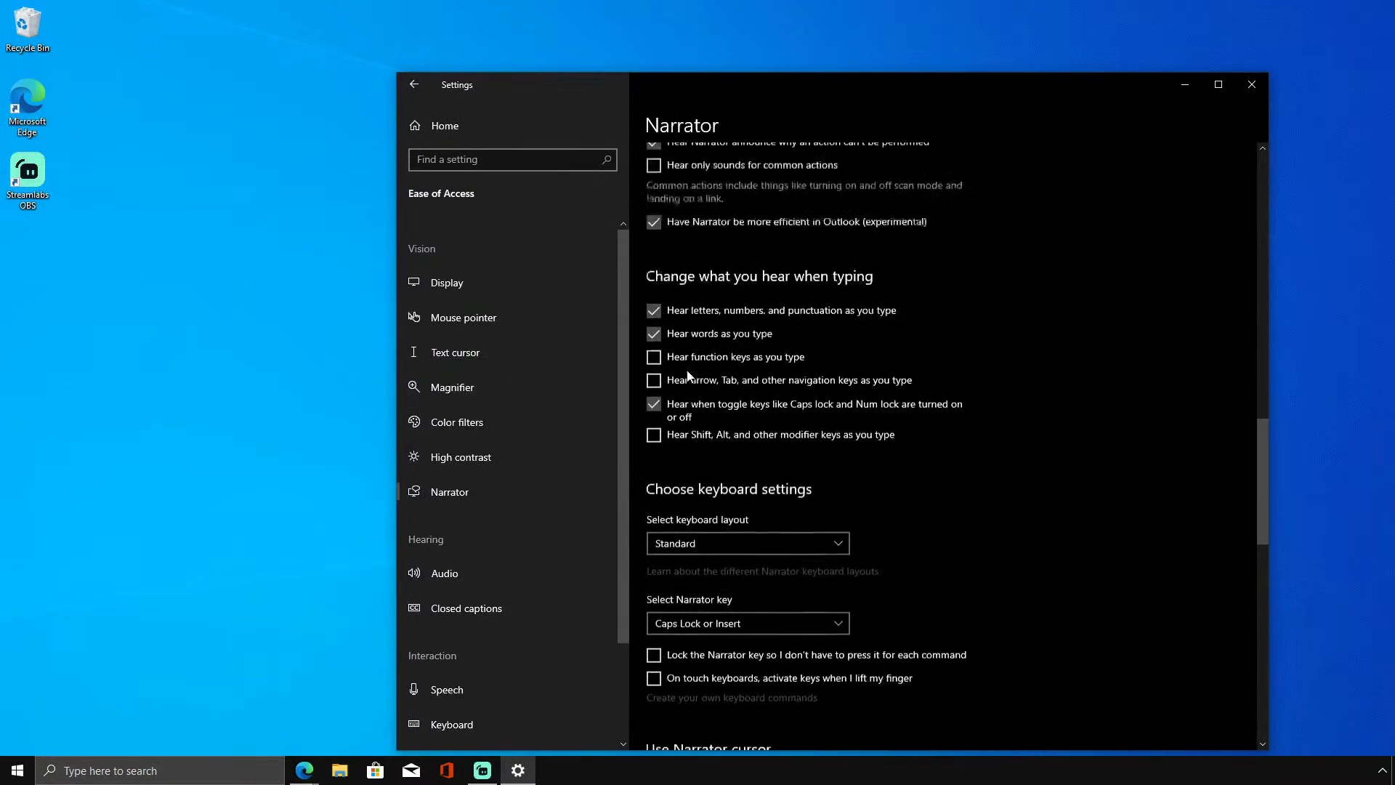
Turn off all Narrator typing feedback, plus the control hints, failed-action announcements and Outlook efficiency option.
click(690, 482)
scroll(687, 436, up, 3)
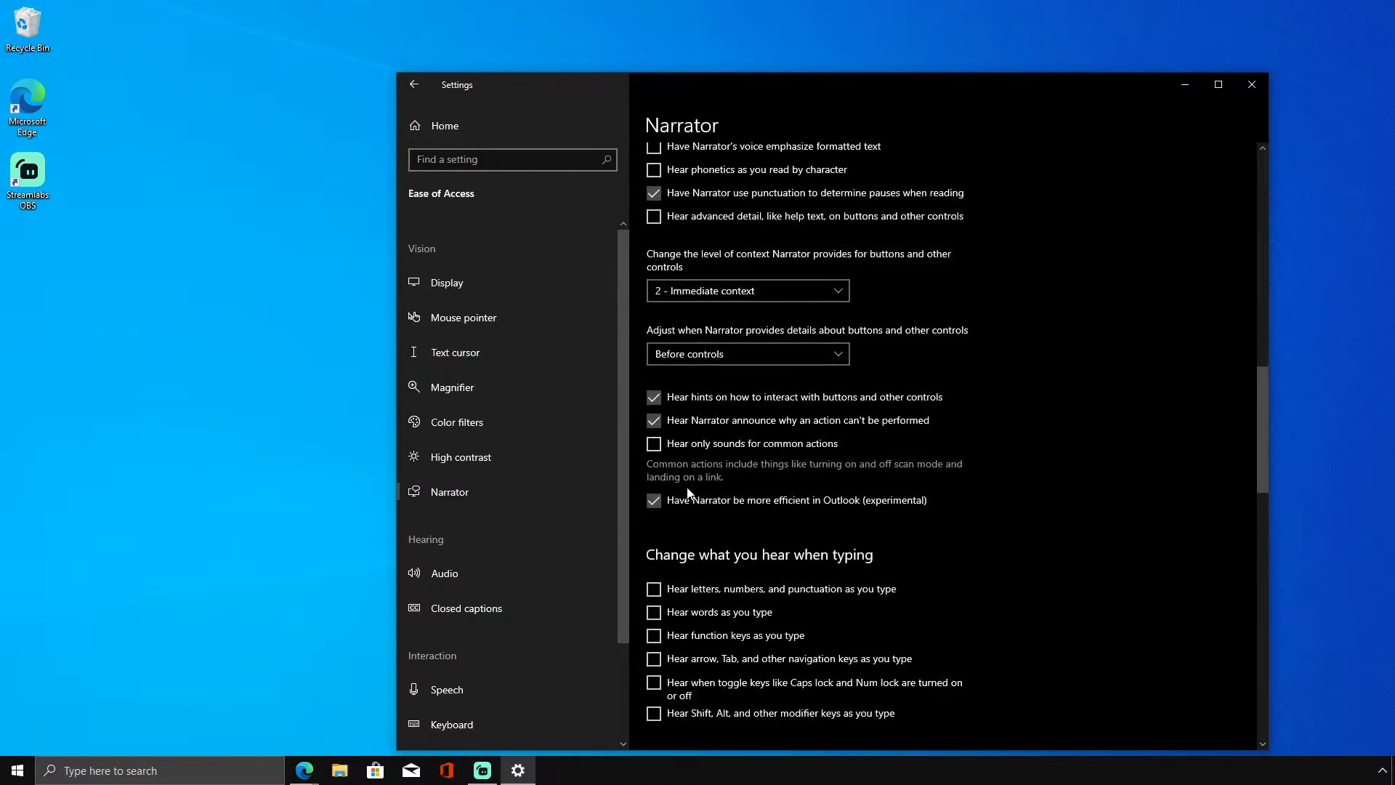
click(674, 420)
click(670, 397)
scroll(682, 400, up, 10)
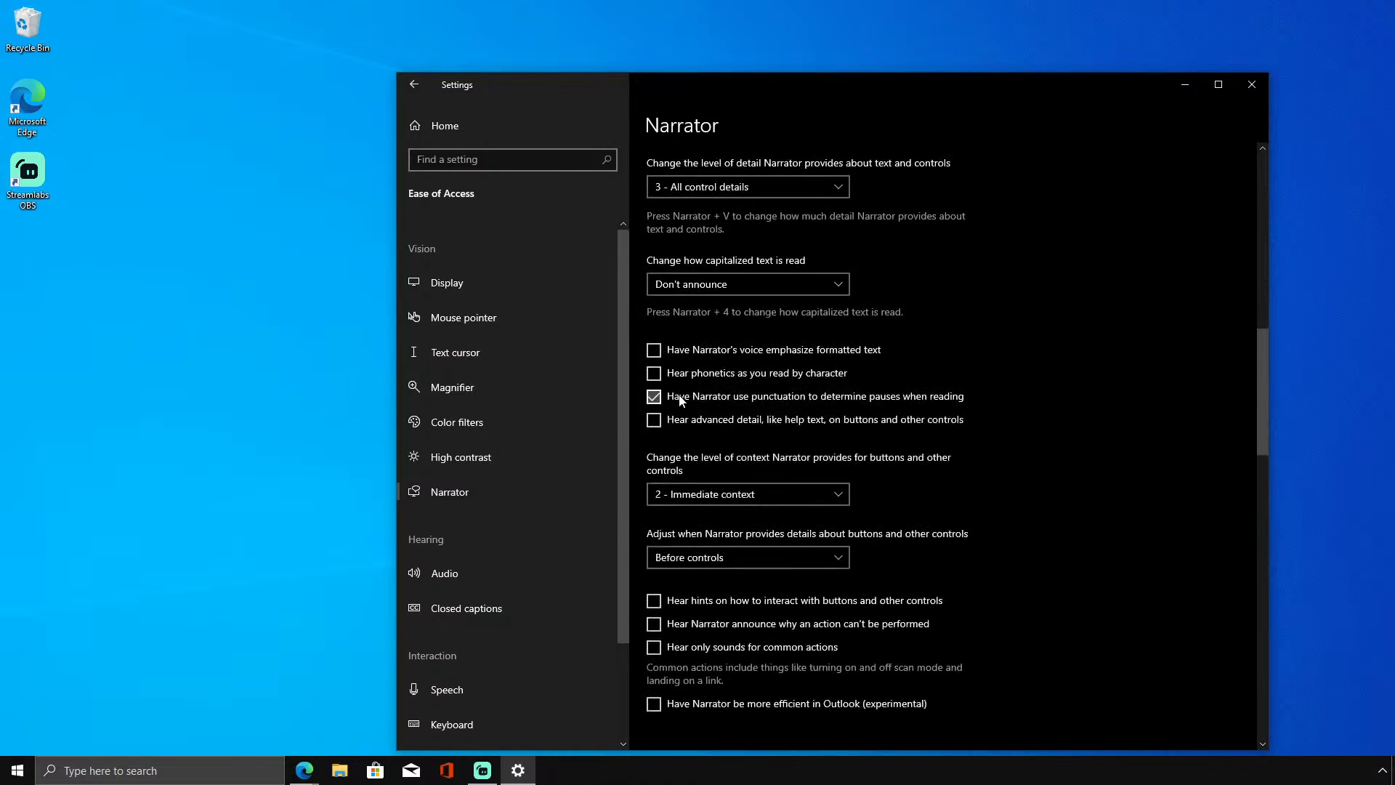
Turn off Narrator's punctuation-based reading pauses and open the detail level choices for text and controls.
scroll(686, 418, up, 1)
click(703, 509)
scroll(713, 524, down, 3)
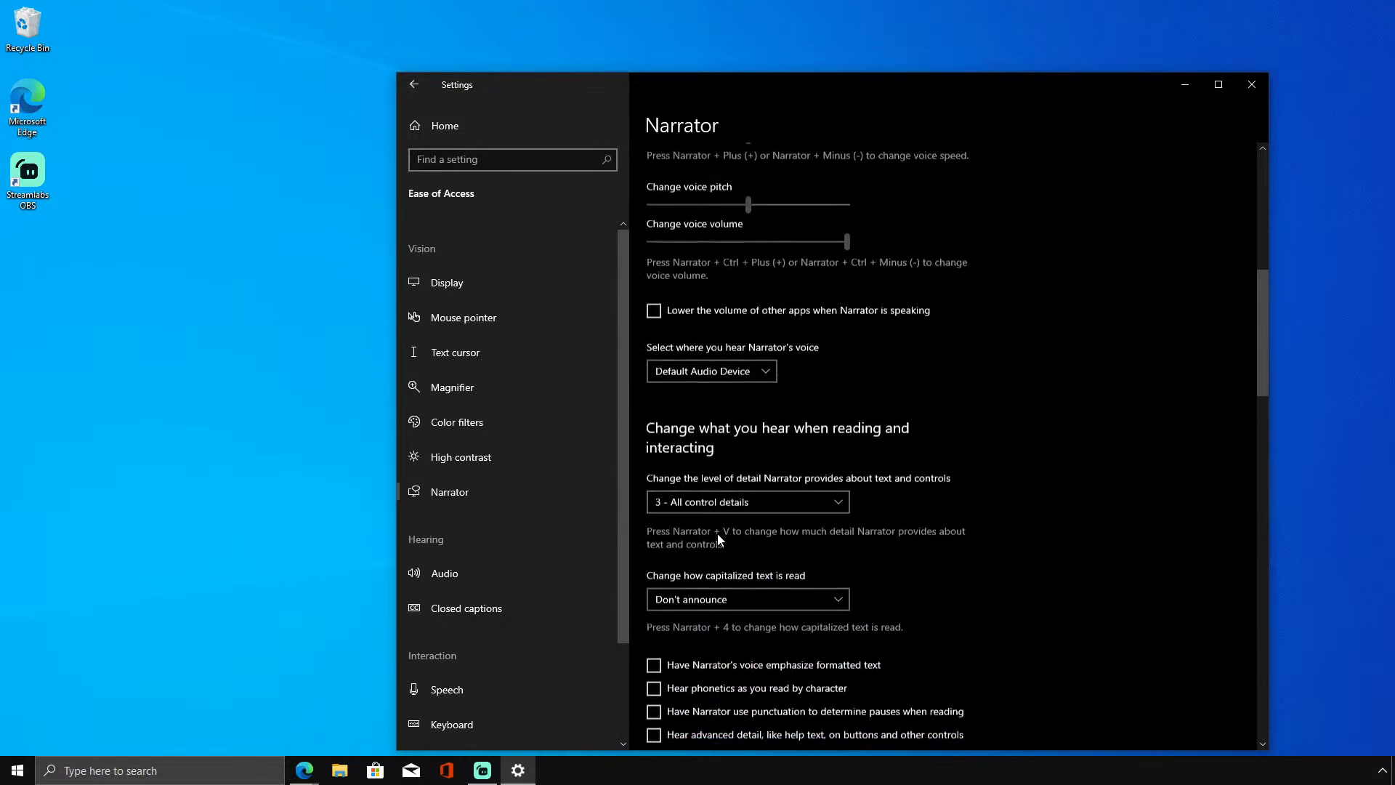
click(712, 488)
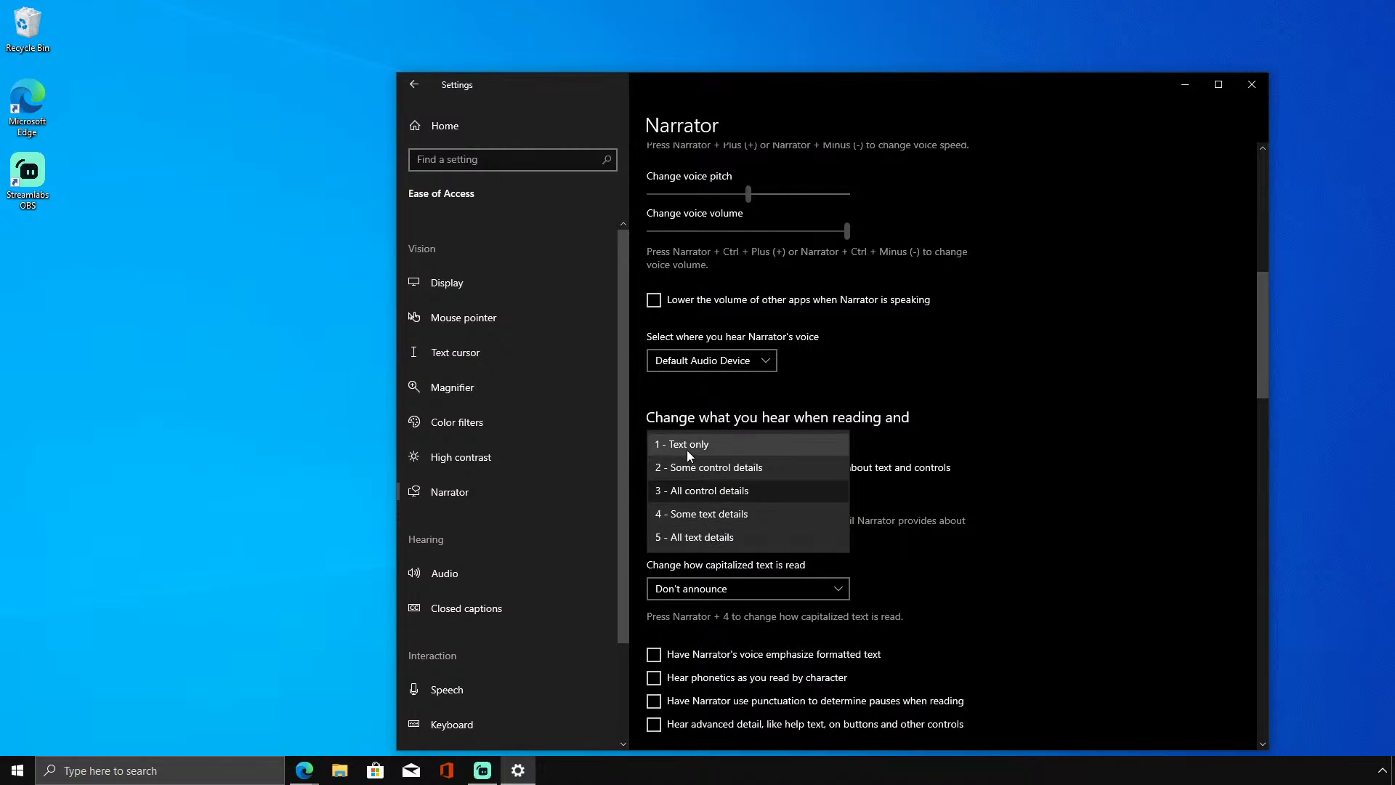
Look through the Audio, Closed captions, Speech and Mouse accessibility pages, ending on the Keyboard page.
click(510, 565)
click(516, 564)
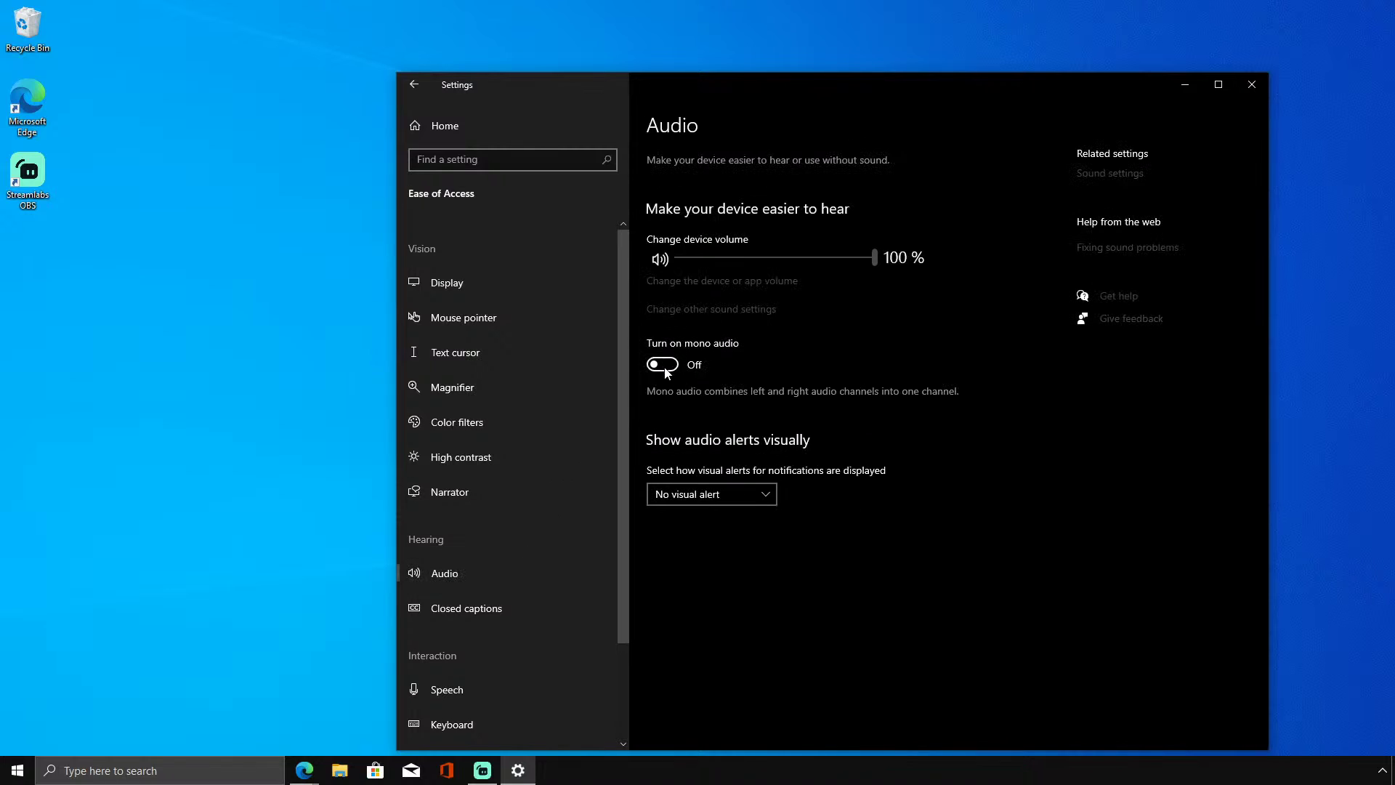
click(510, 603)
scroll(509, 538, down, 2)
click(529, 563)
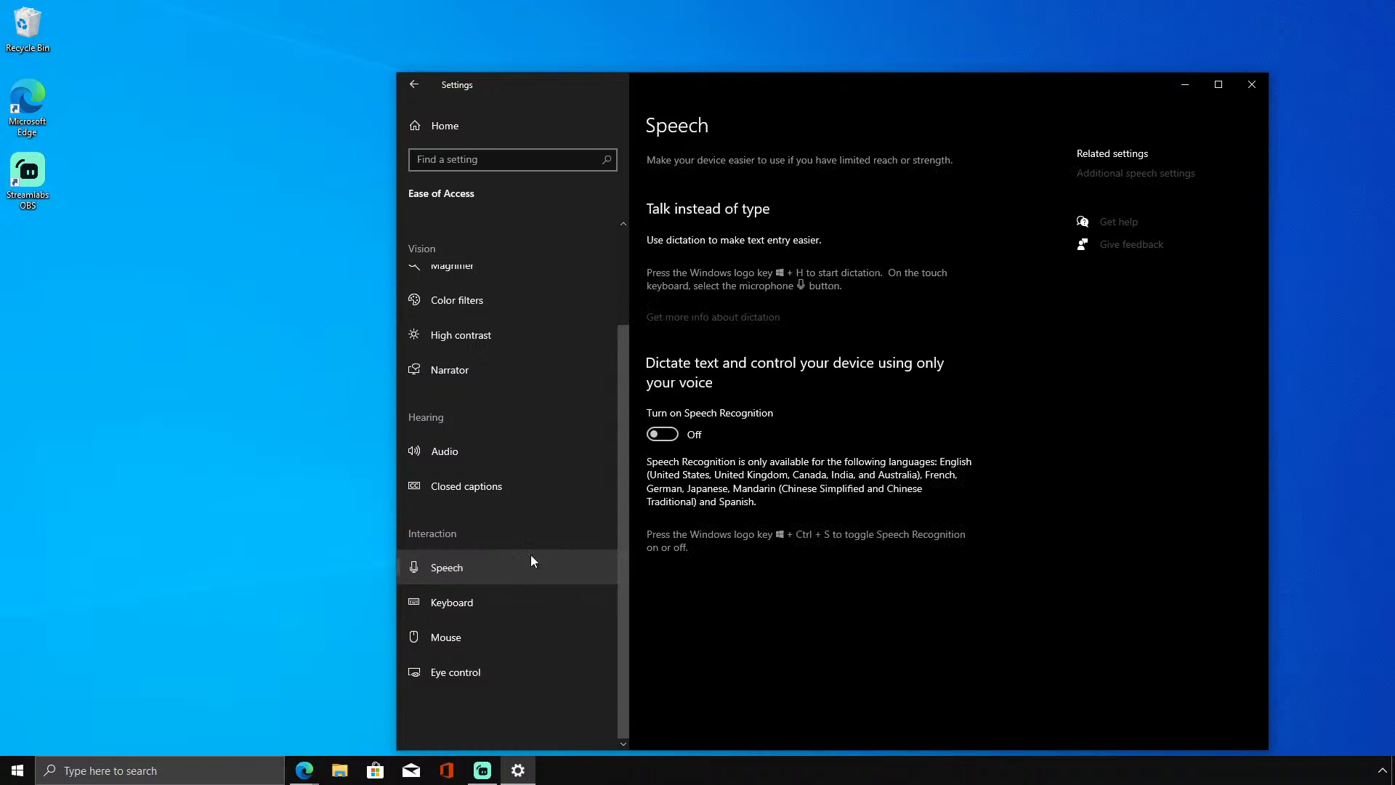
click(484, 638)
click(483, 603)
Try the five-press Shift shortcut for Sticky Keys and dismiss the prompt without turning Sticky Keys on.
click(737, 431)
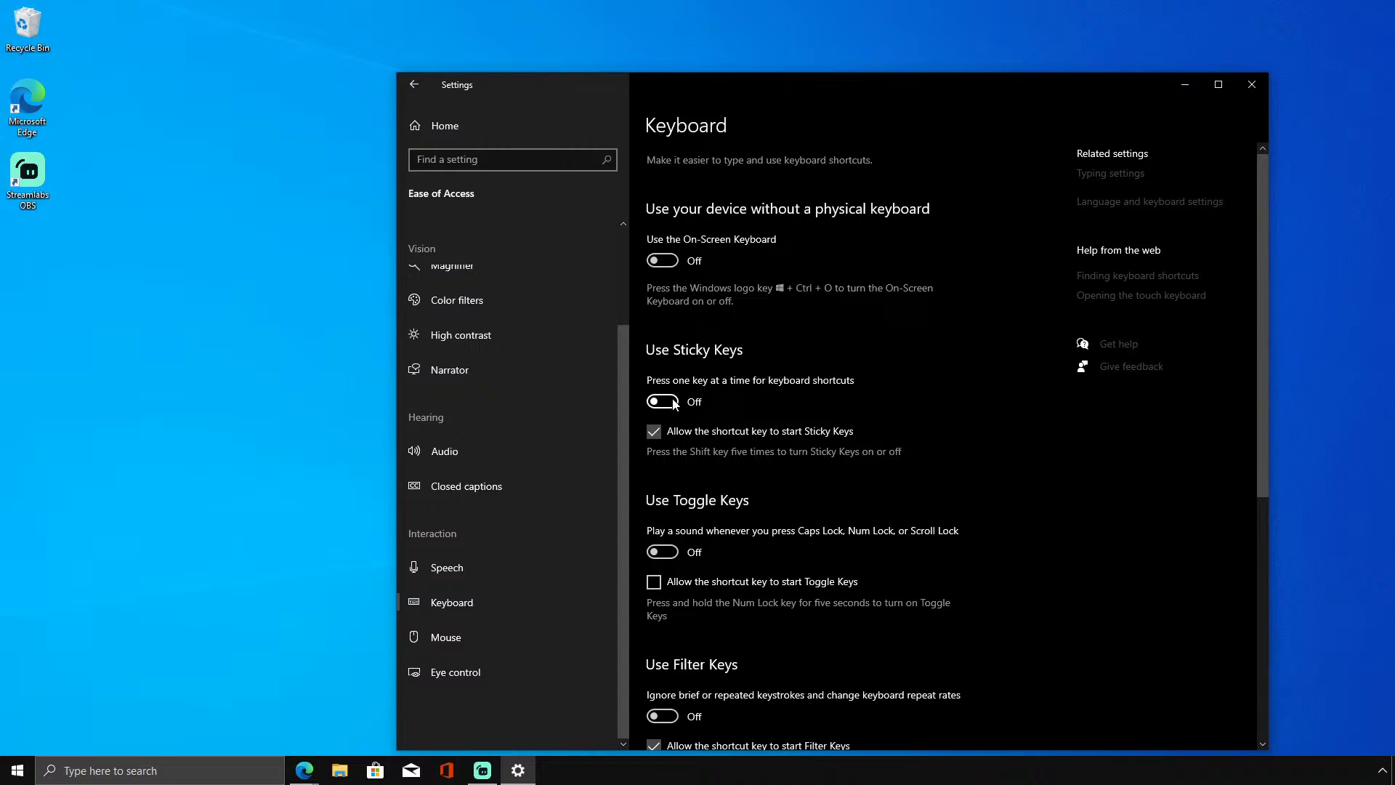
click(654, 433)
key(shift)
key(shift)
key(shift)
key(shift)
key(shift)
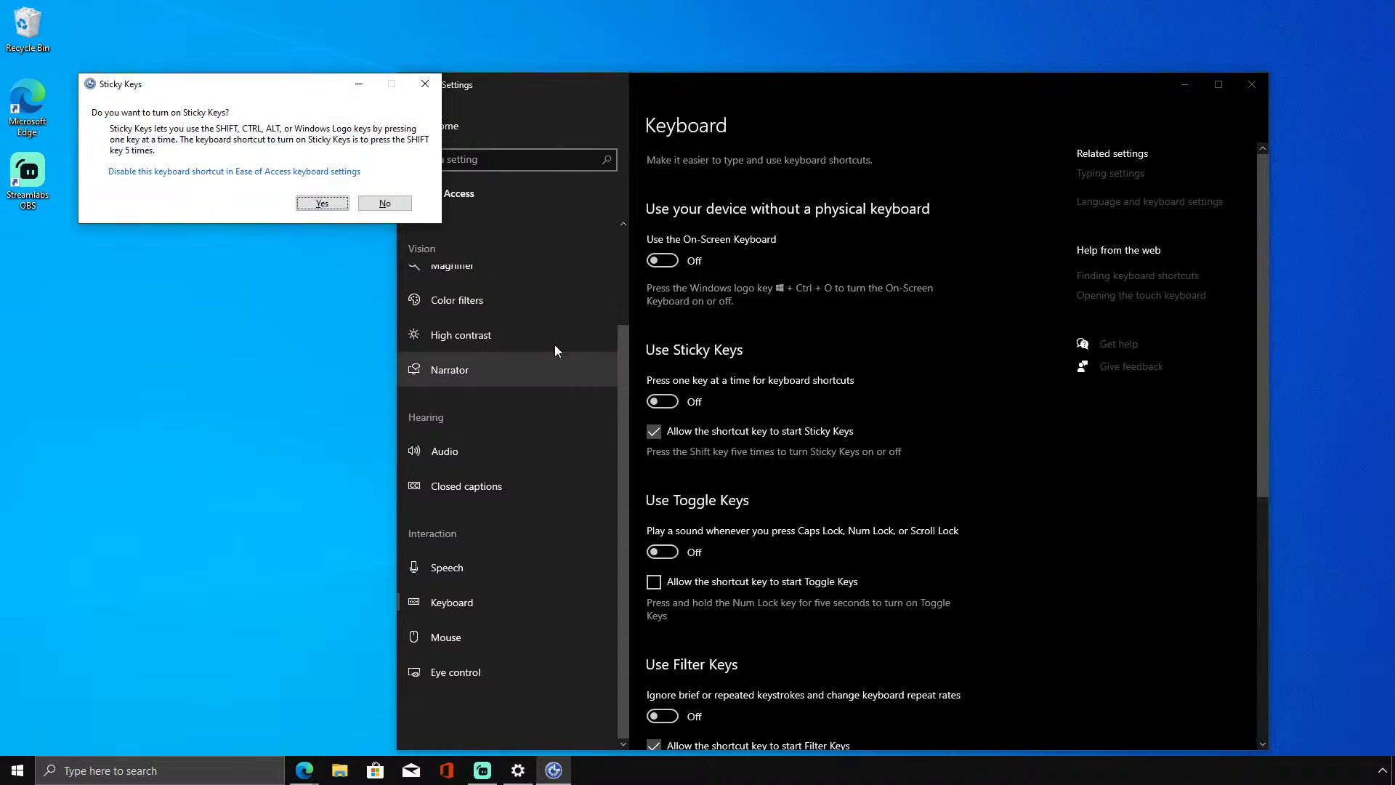
click(420, 87)
Turn off the Sticky Keys and Filter Keys start shortcuts, plus the warning message and sound for these keyboard features.
click(691, 433)
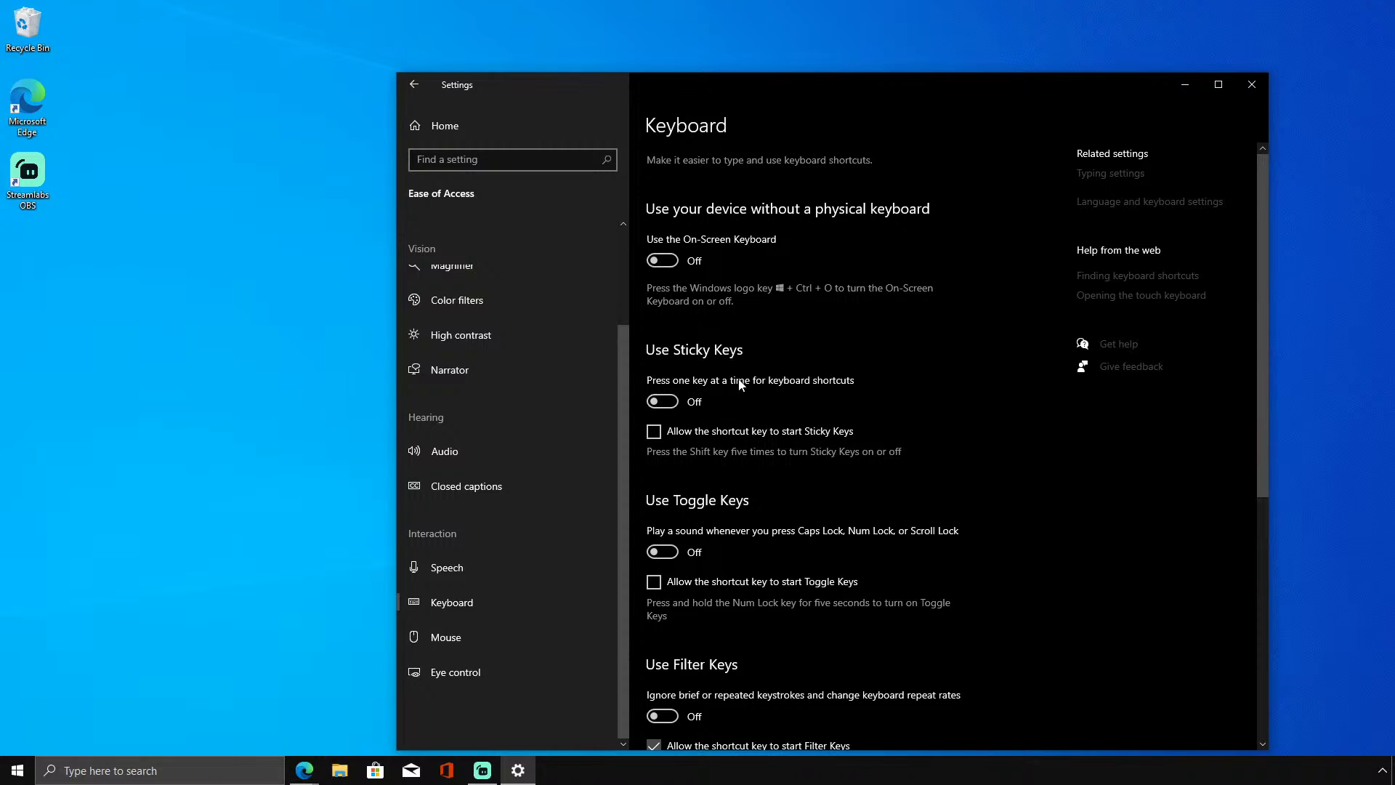
scroll(872, 348, down, 5)
scroll(872, 347, up, 3)
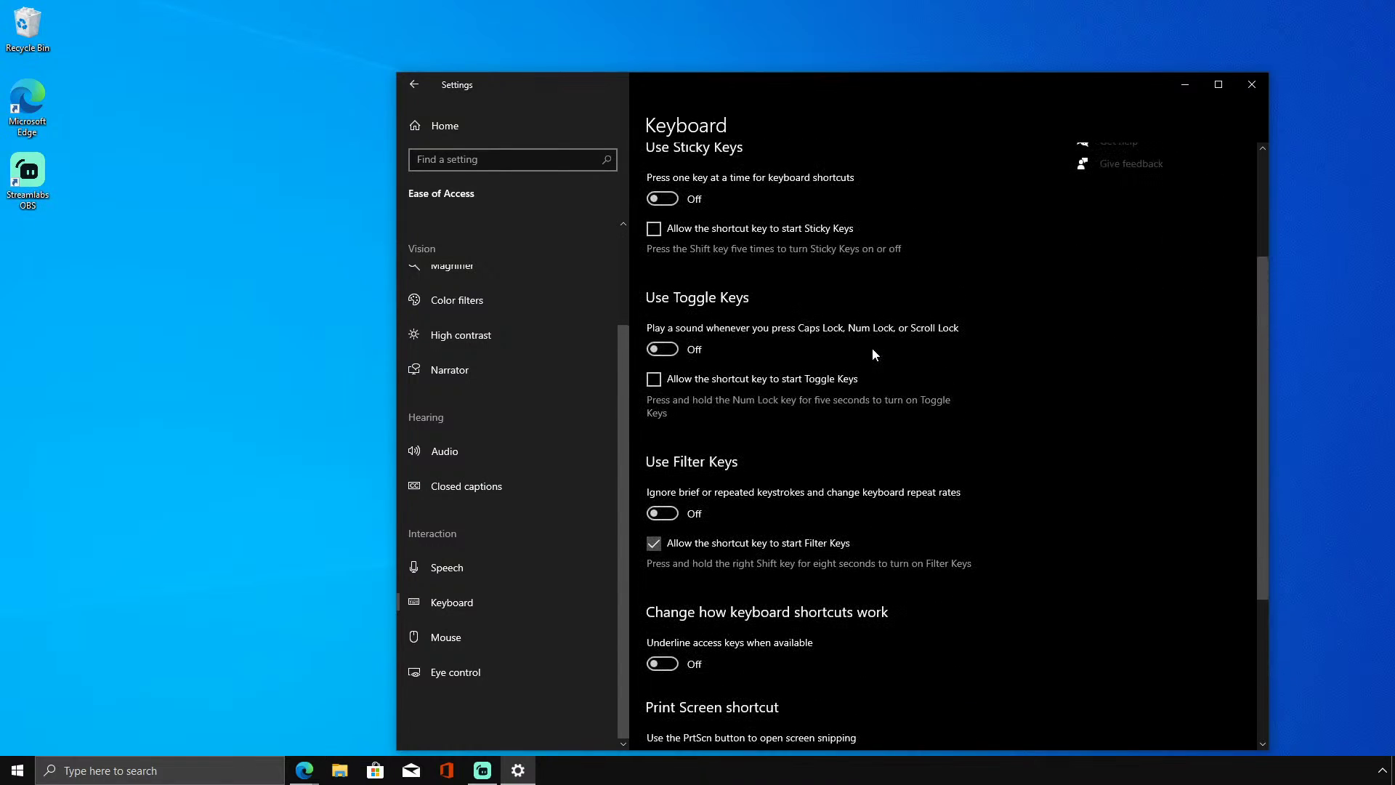
scroll(887, 335, down, 5)
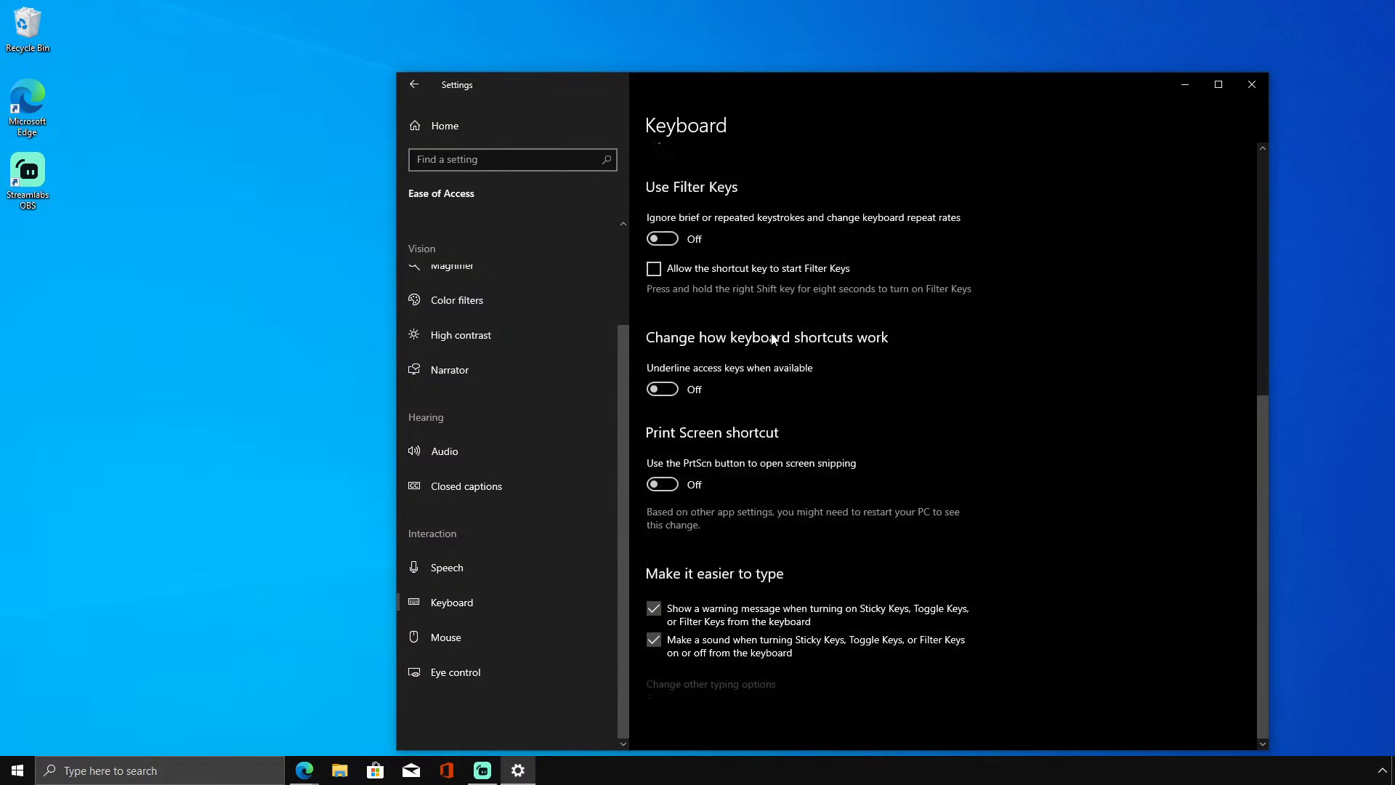
click(726, 615)
click(704, 641)
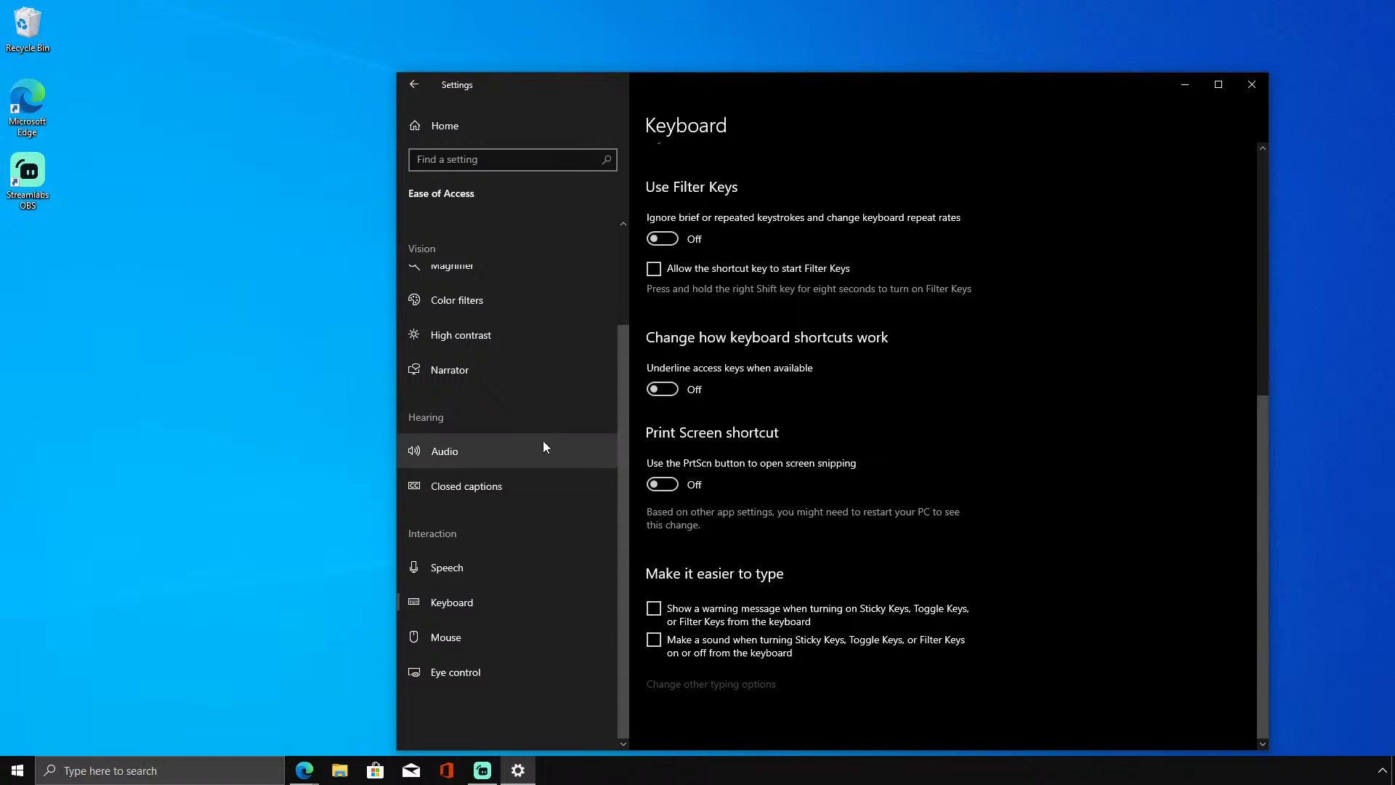
Check the Mouse and Eye control accessibility pages and return to the main settings overview.
click(517, 632)
click(514, 682)
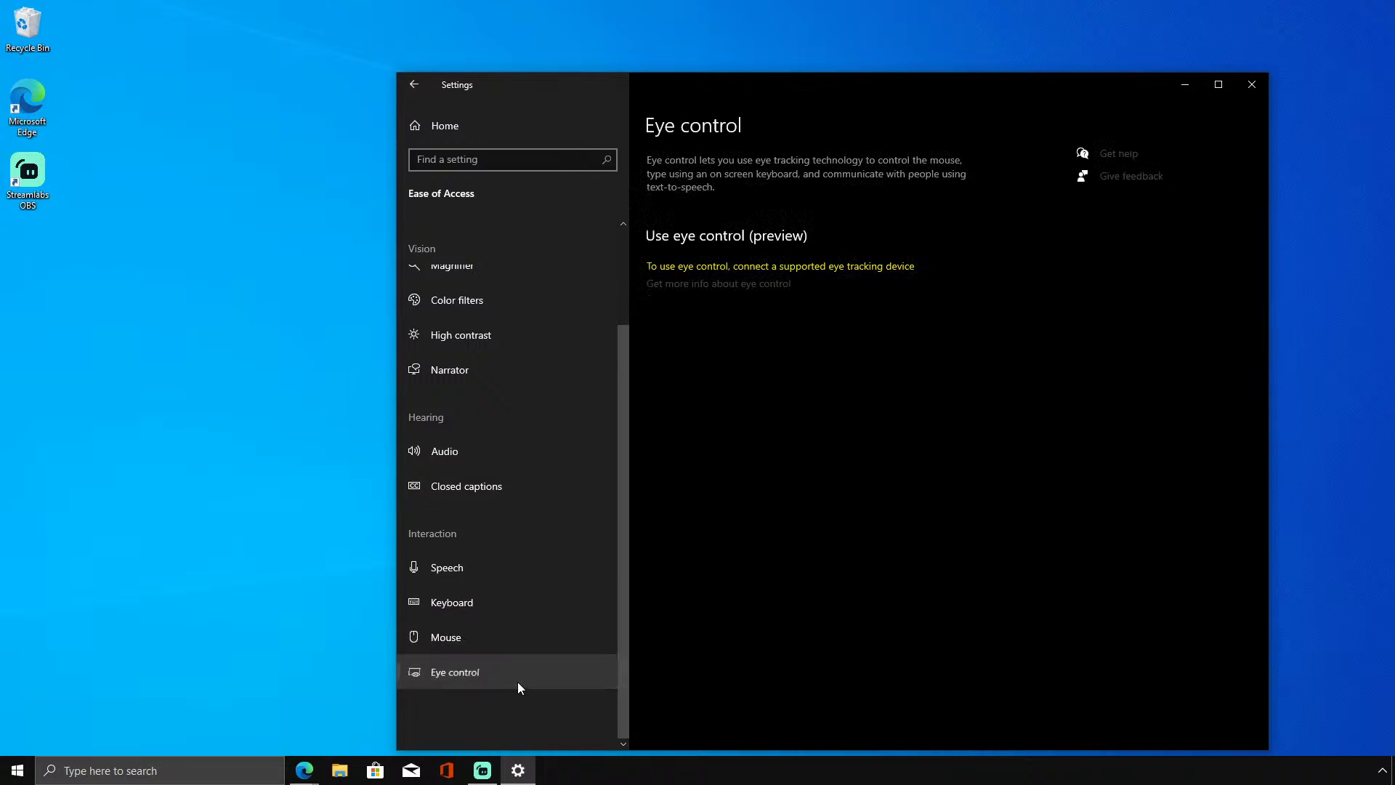
click(523, 125)
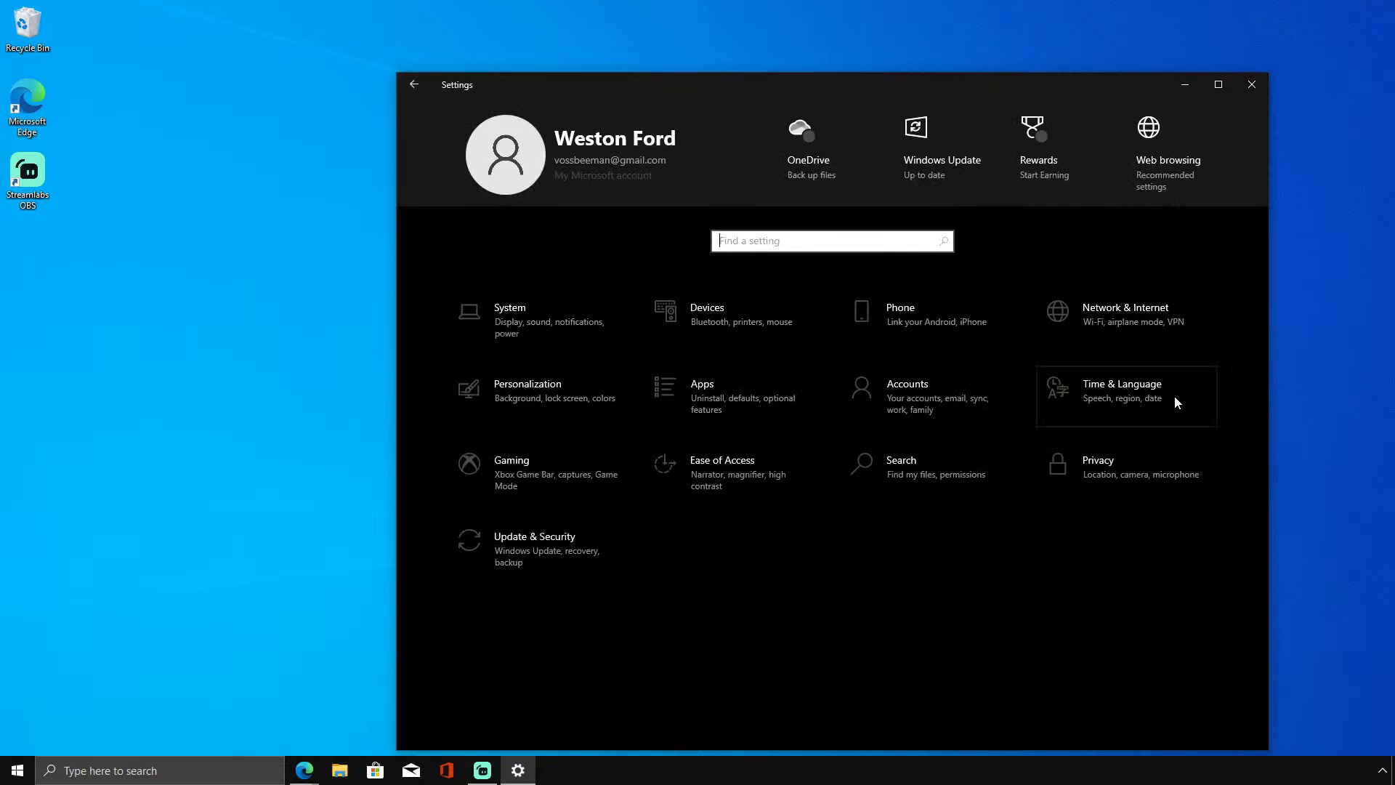
Set SafeSearch to Off, disable cloud content search for the work or school account, and check the Searching Windows page.
click(866, 449)
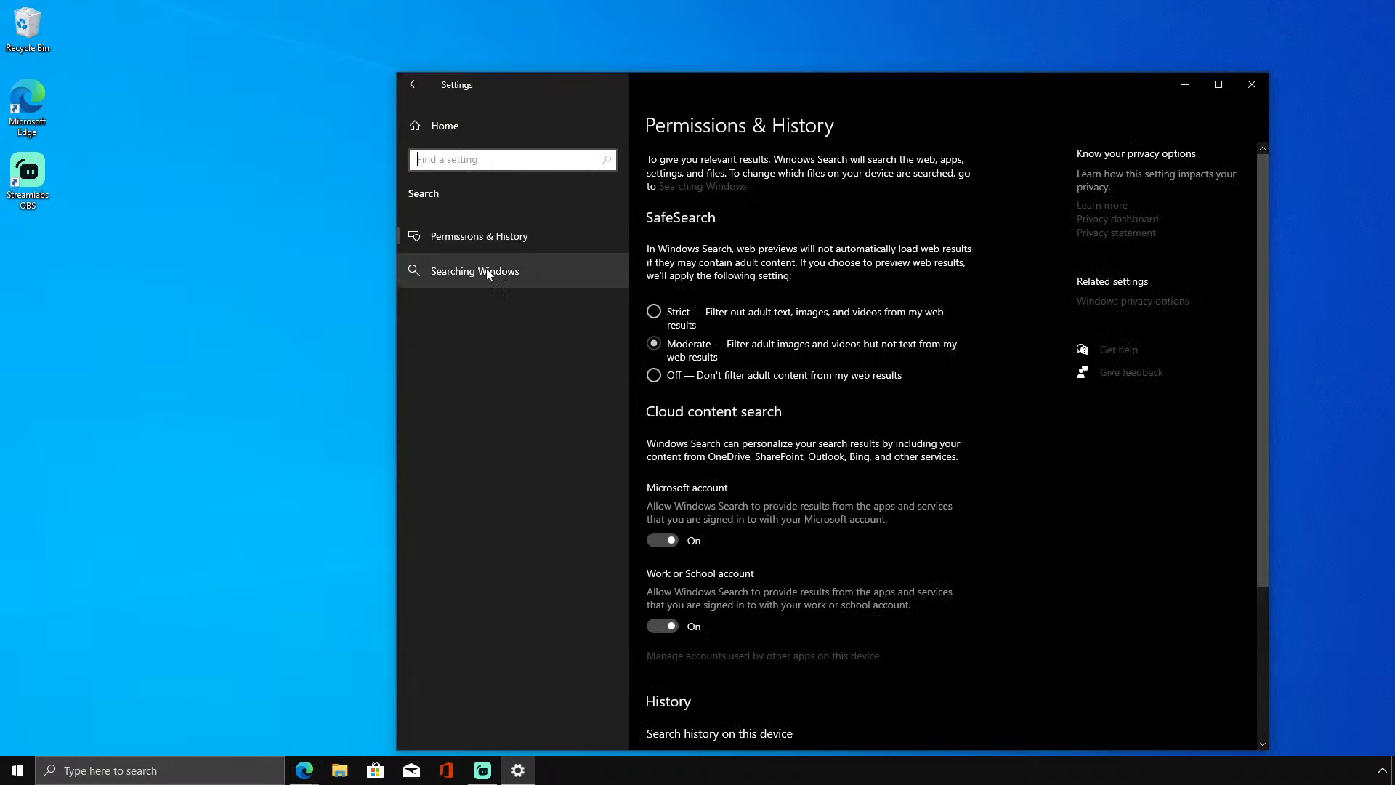
click(675, 378)
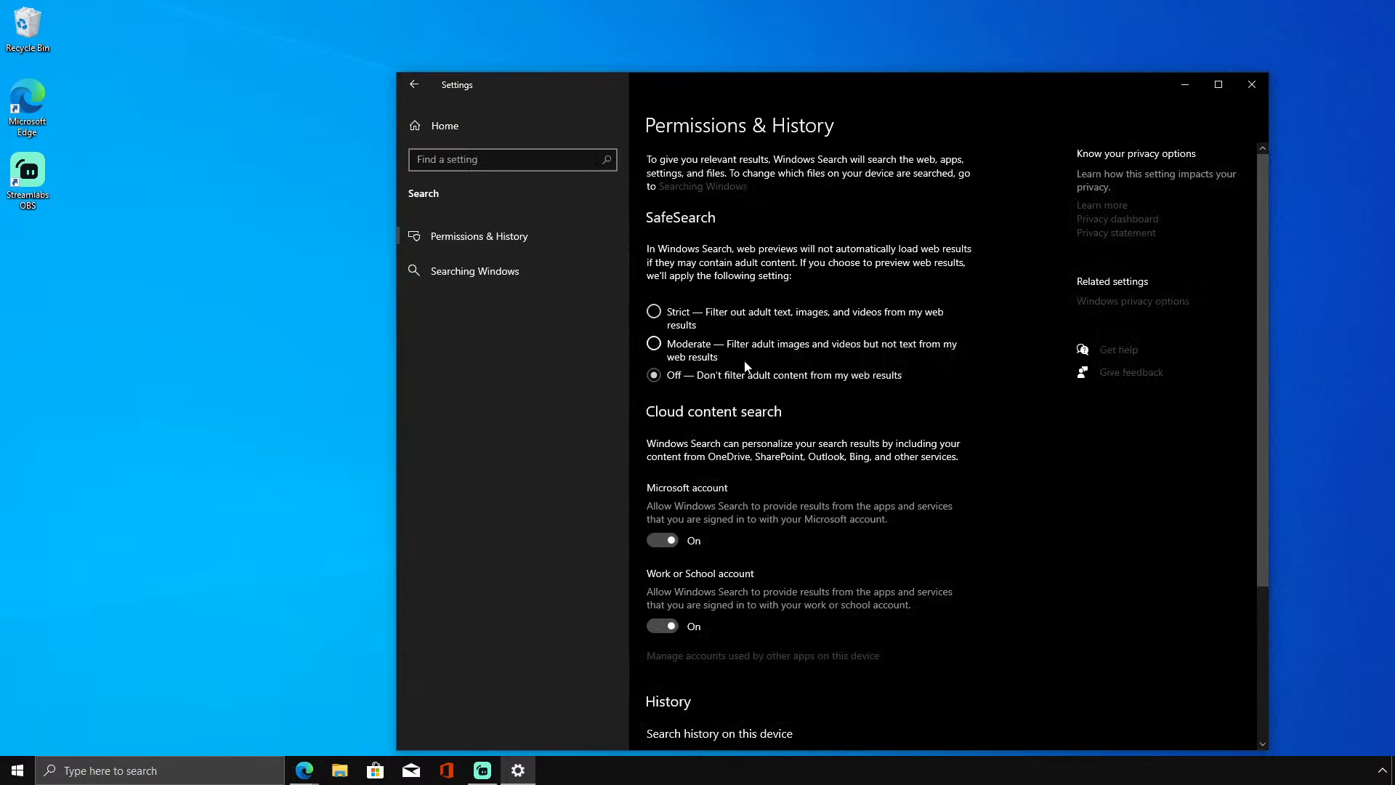
click(662, 626)
scroll(699, 563, down, 3)
scroll(676, 537, up, 3)
click(465, 270)
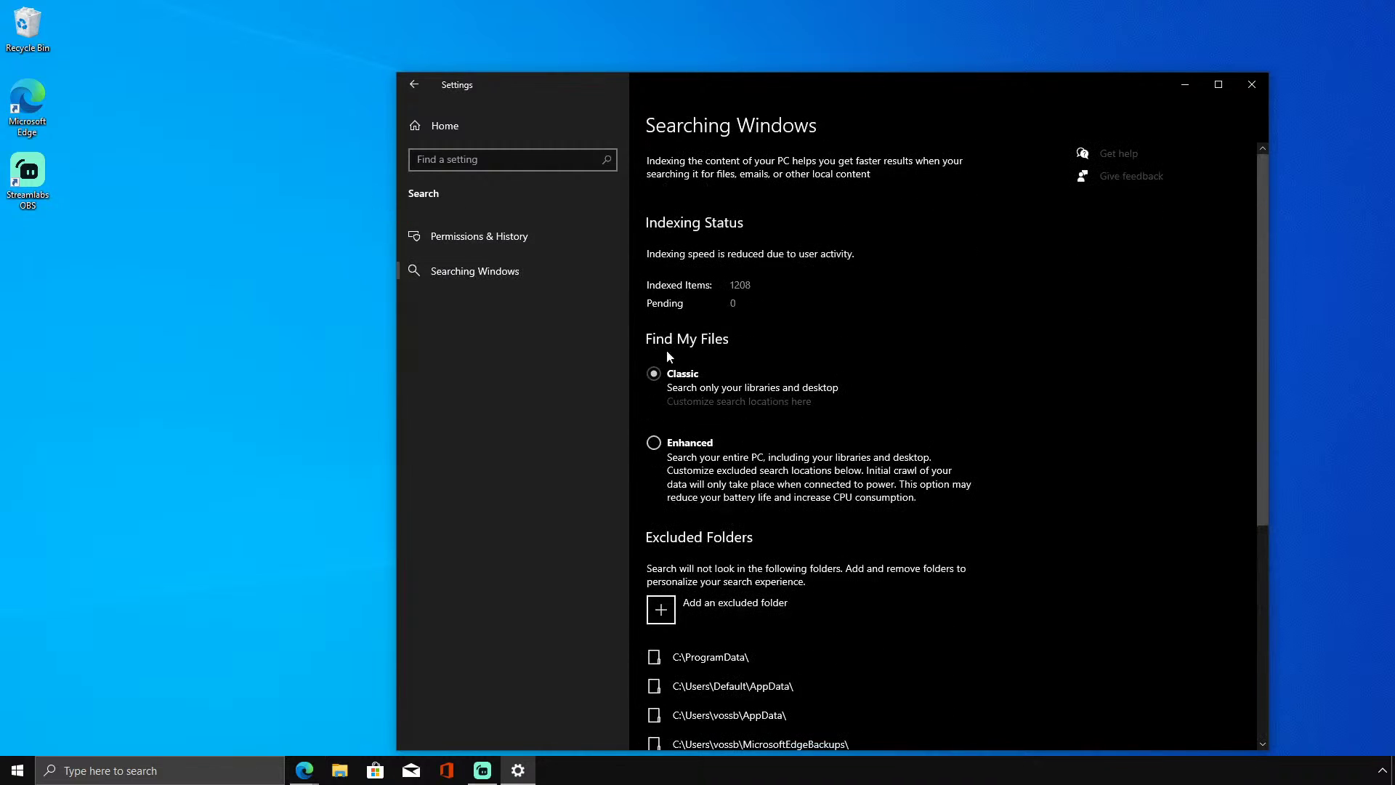
Turn off downloads from other PCs in the Delivery Optimization settings under Update & Security.
click(412, 128)
click(518, 526)
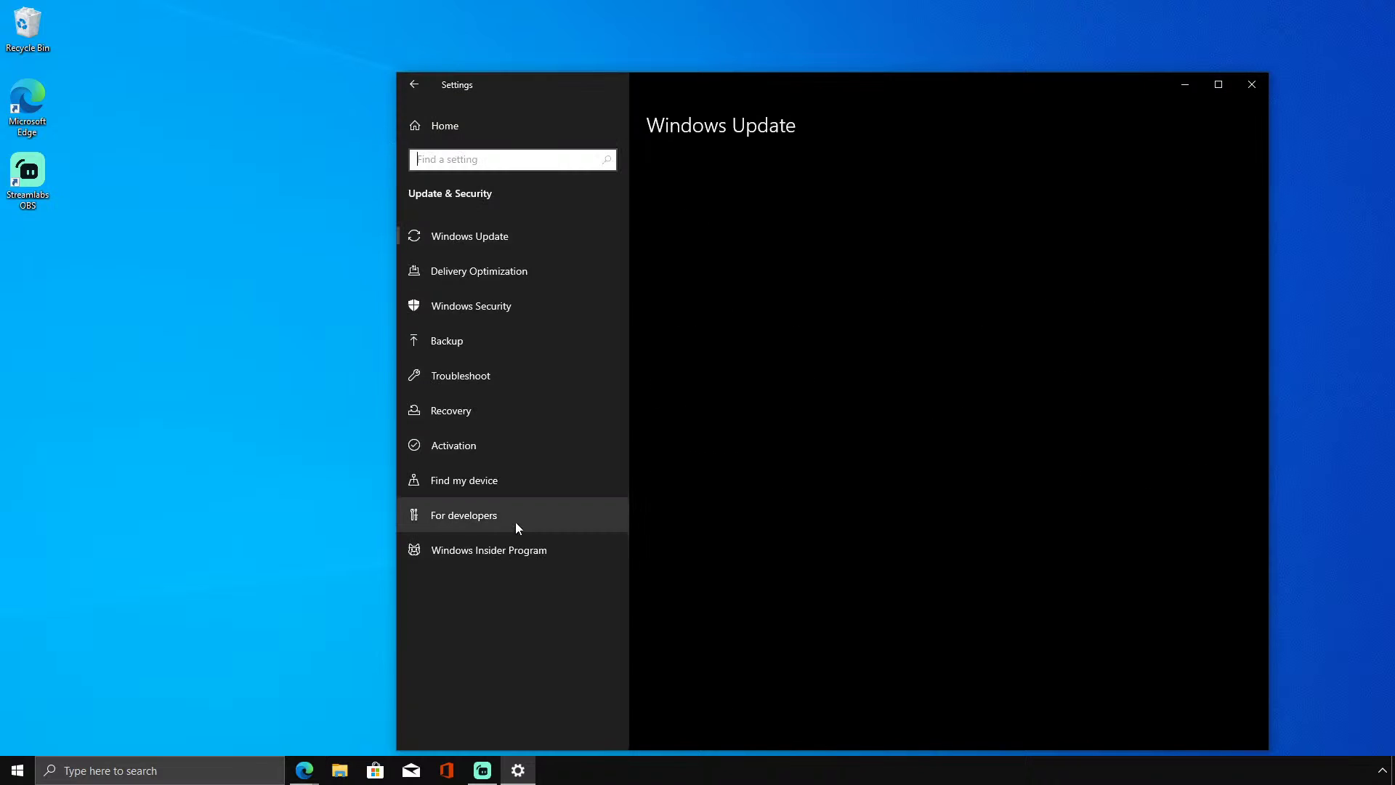
click(478, 271)
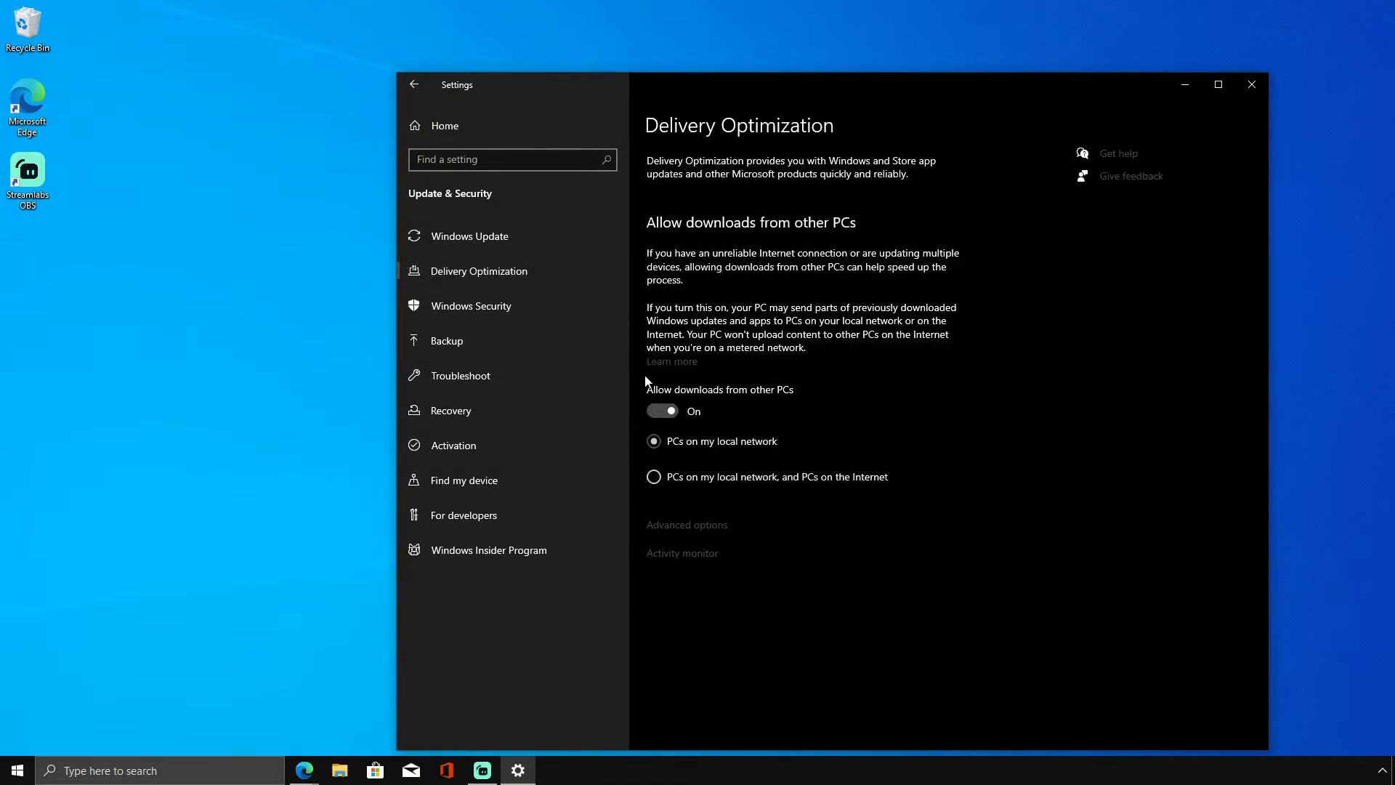
click(661, 411)
Look through the Backup, Recovery, Activation, For developers and Windows Insider Program pages.
click(516, 340)
click(522, 400)
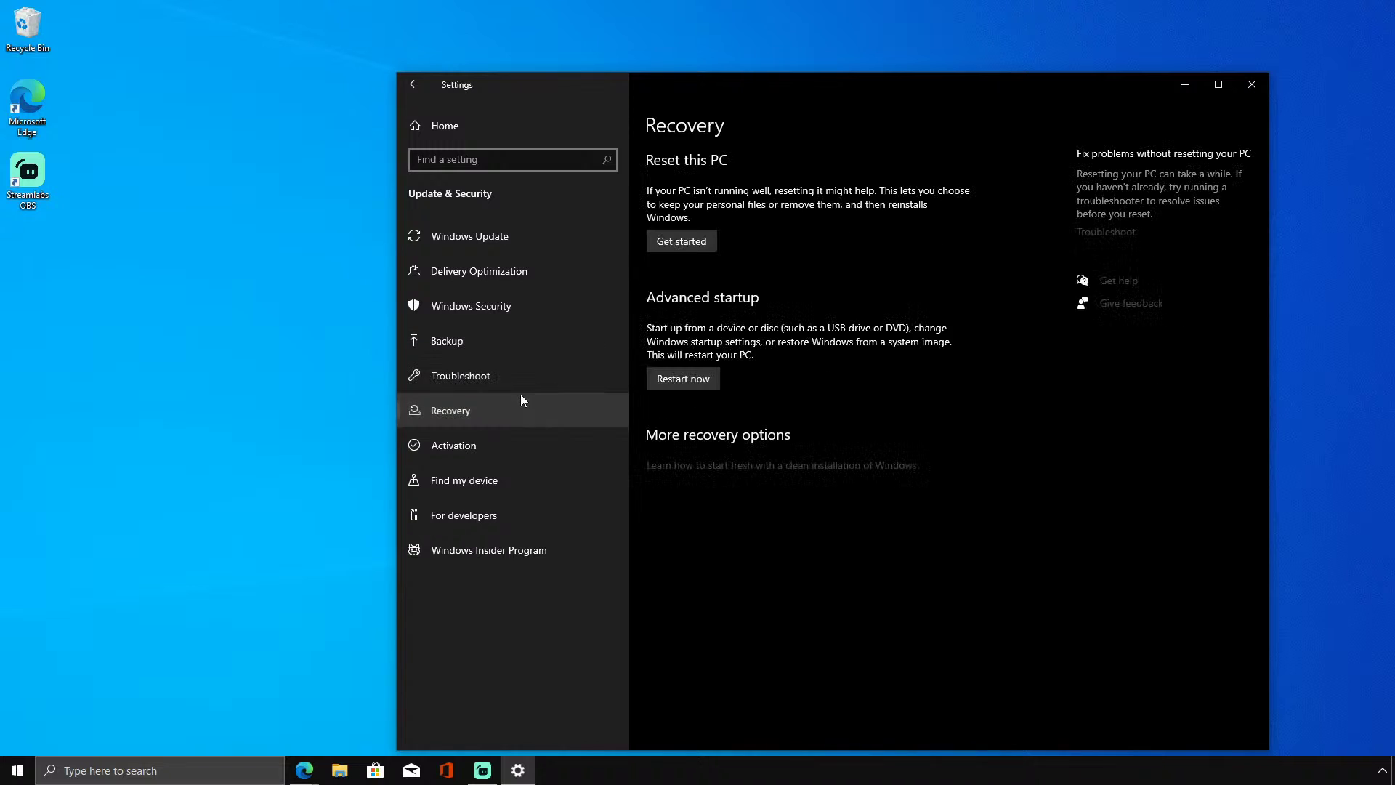
click(522, 450)
click(526, 514)
click(538, 547)
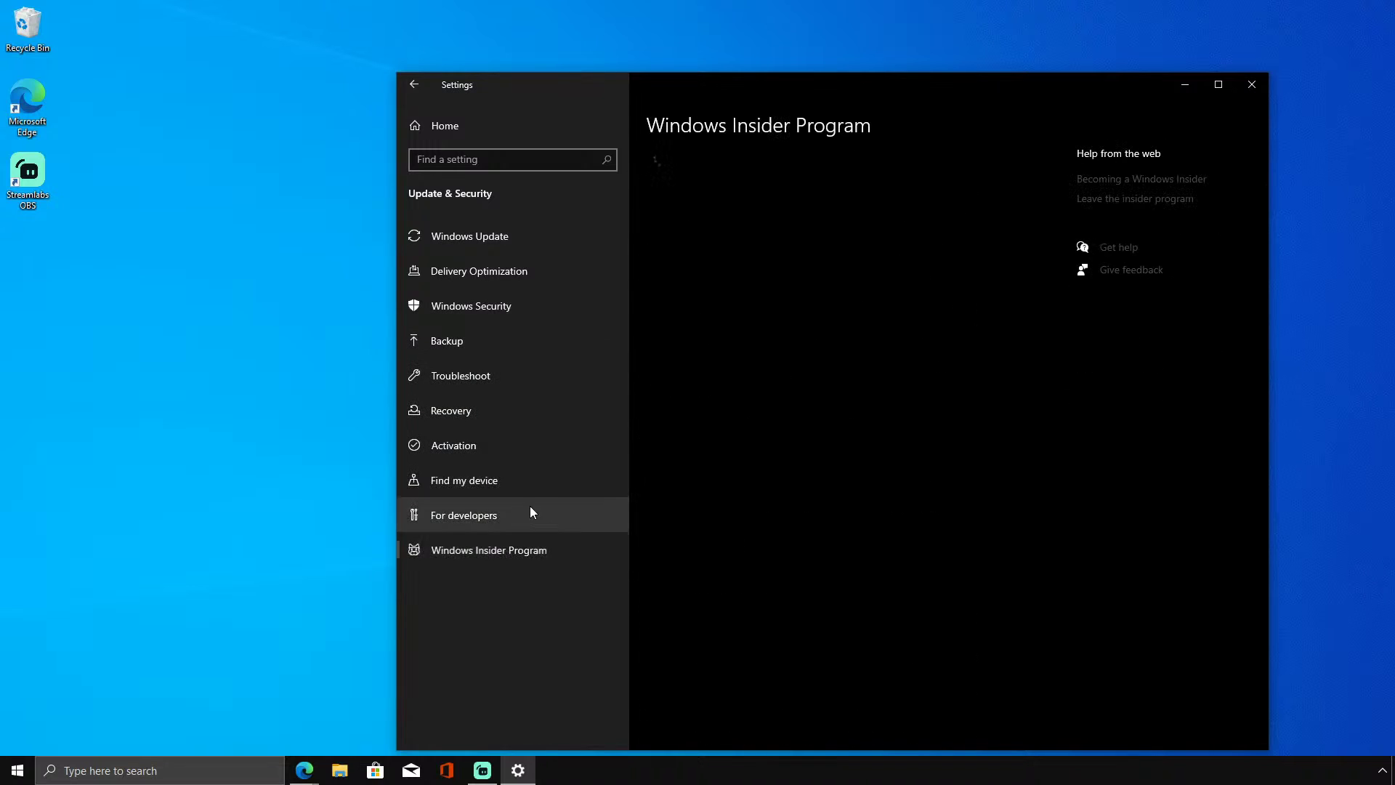
click(530, 513)
In the general privacy options, turn off website language list access, app launch tracking and suggested content in Settings.
click(439, 126)
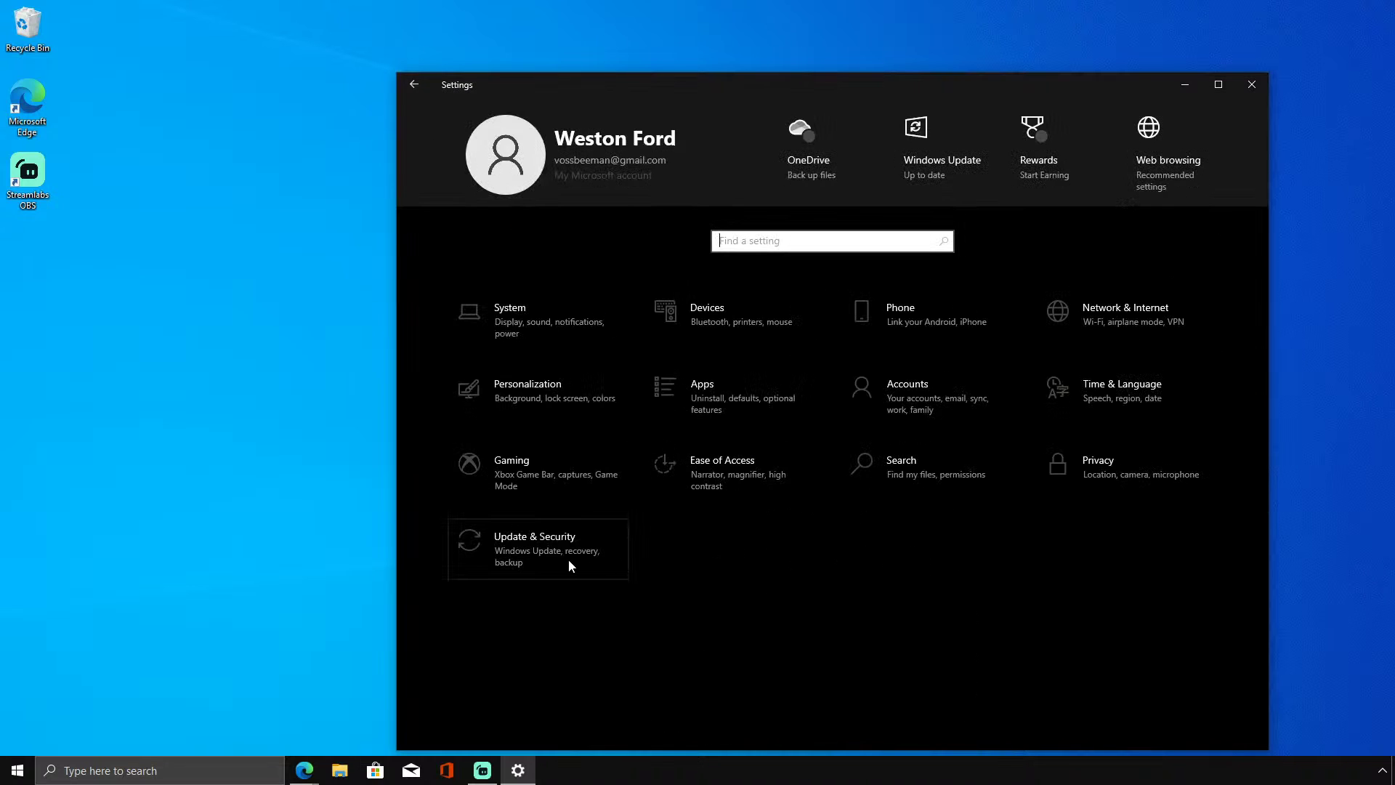
click(1104, 472)
click(661, 287)
click(662, 334)
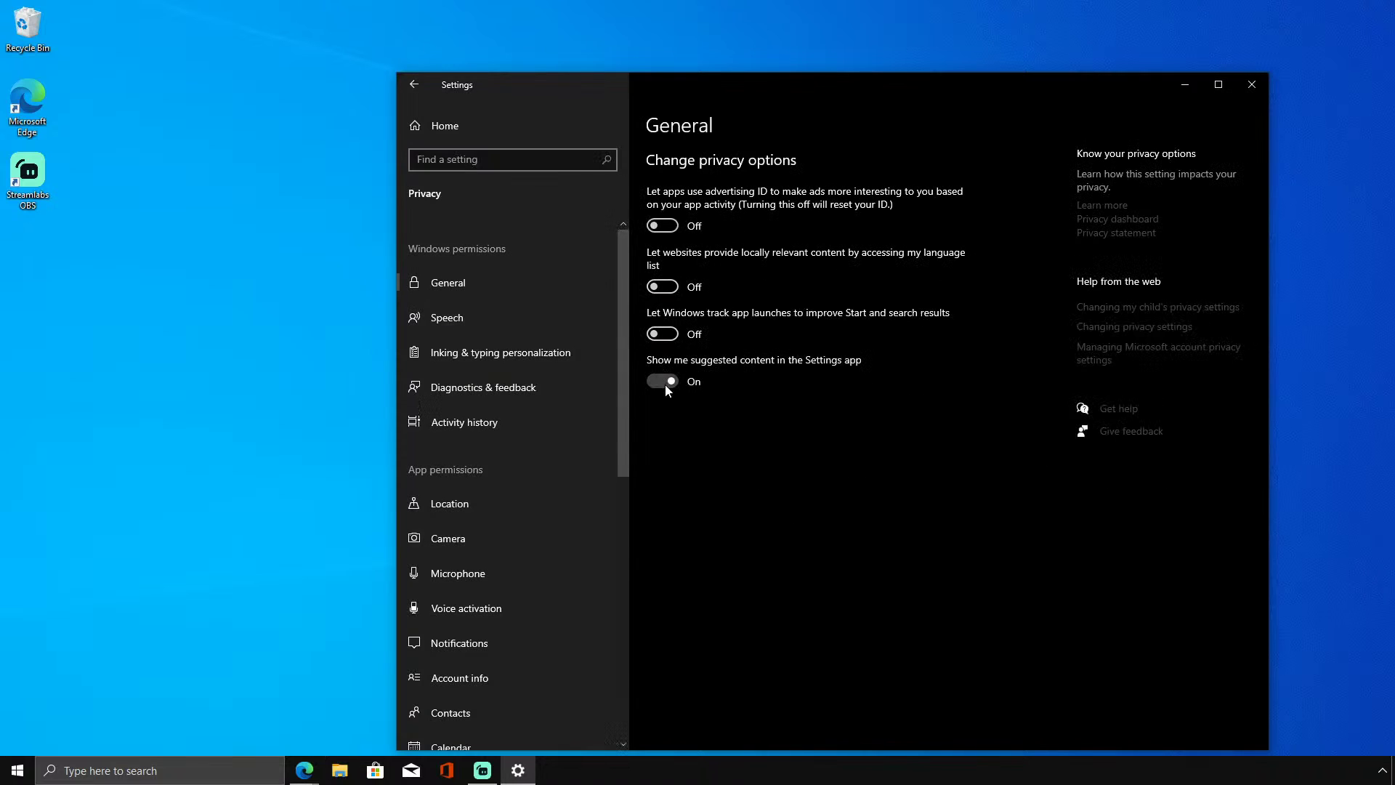
click(664, 381)
Check the Speech and Inking & typing privacy pages and delete the diagnostic data collected about this device.
click(528, 320)
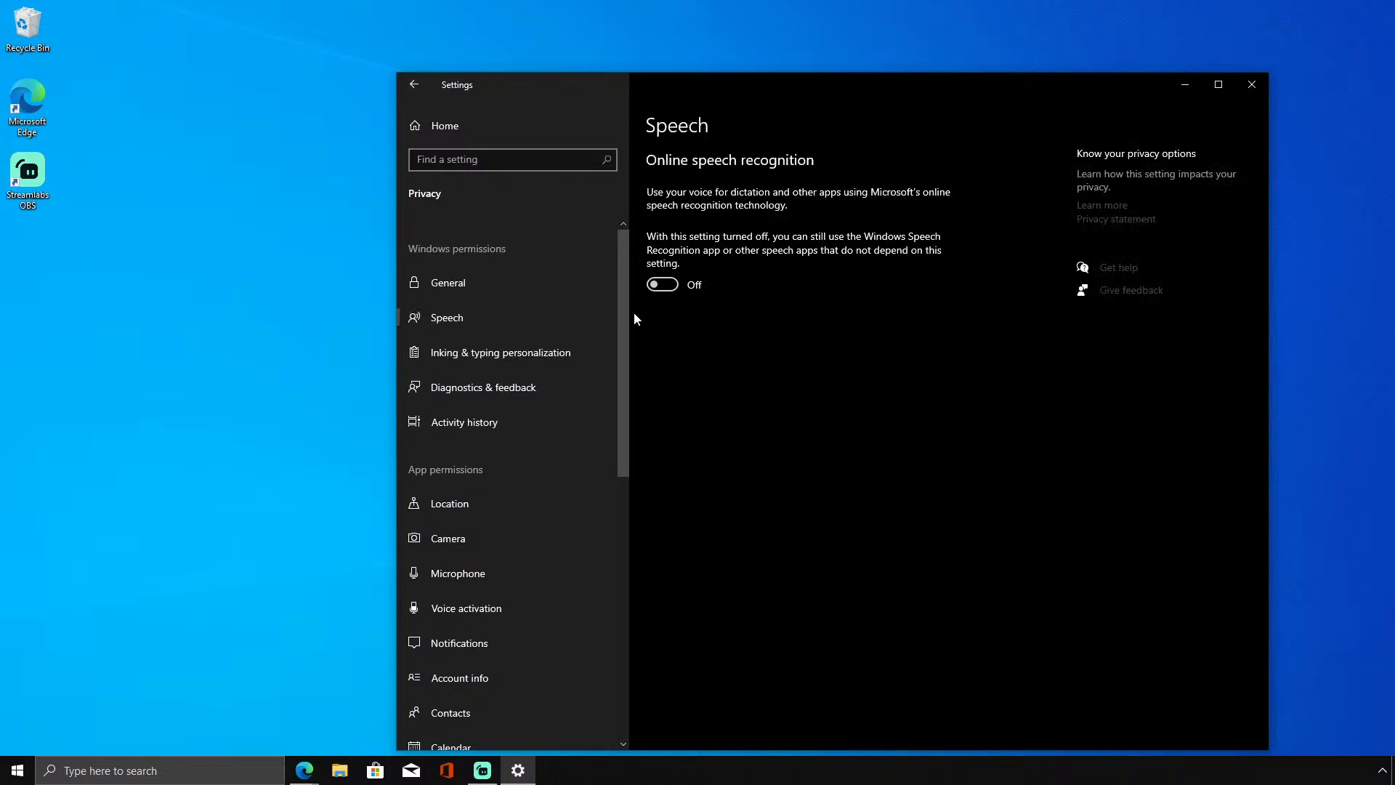
click(603, 350)
click(518, 396)
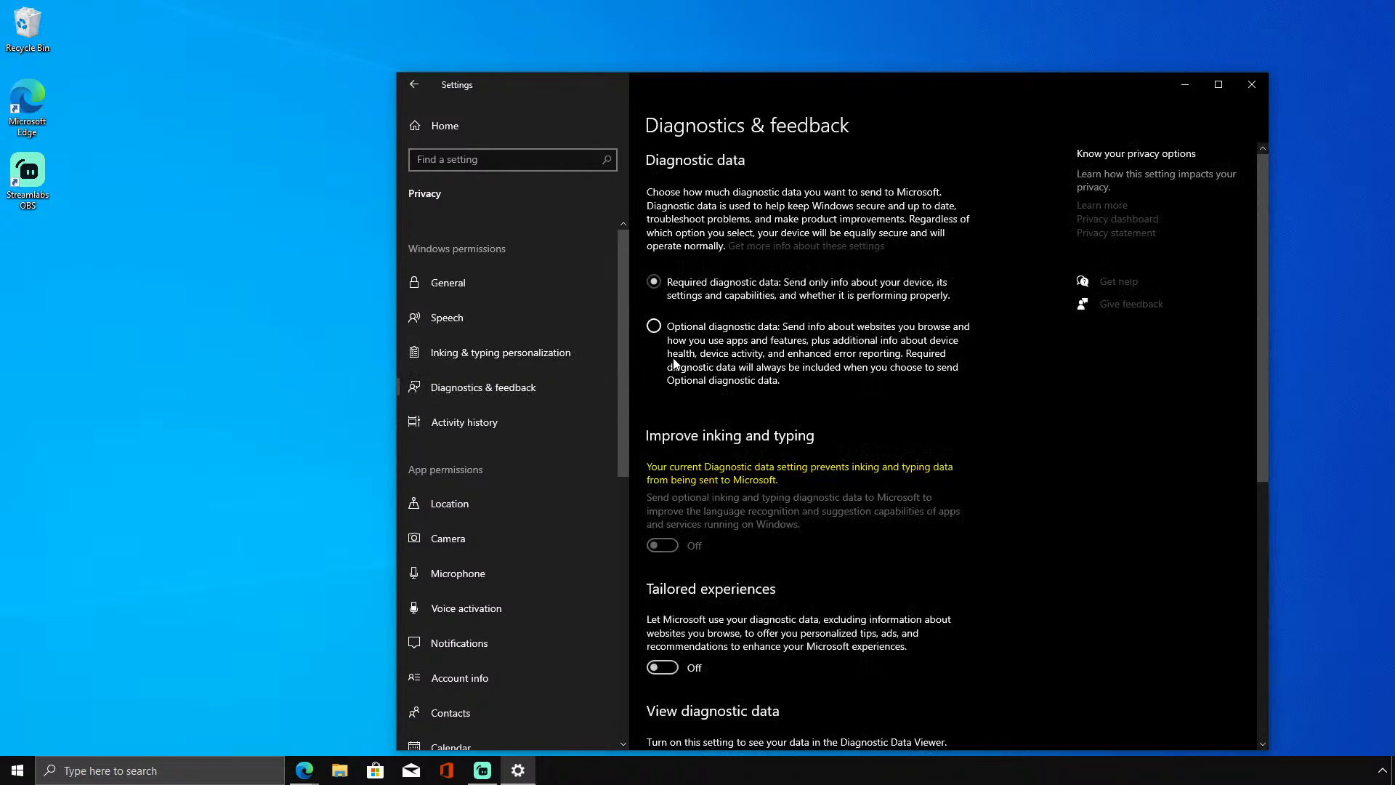
click(670, 343)
scroll(684, 377, down, 6)
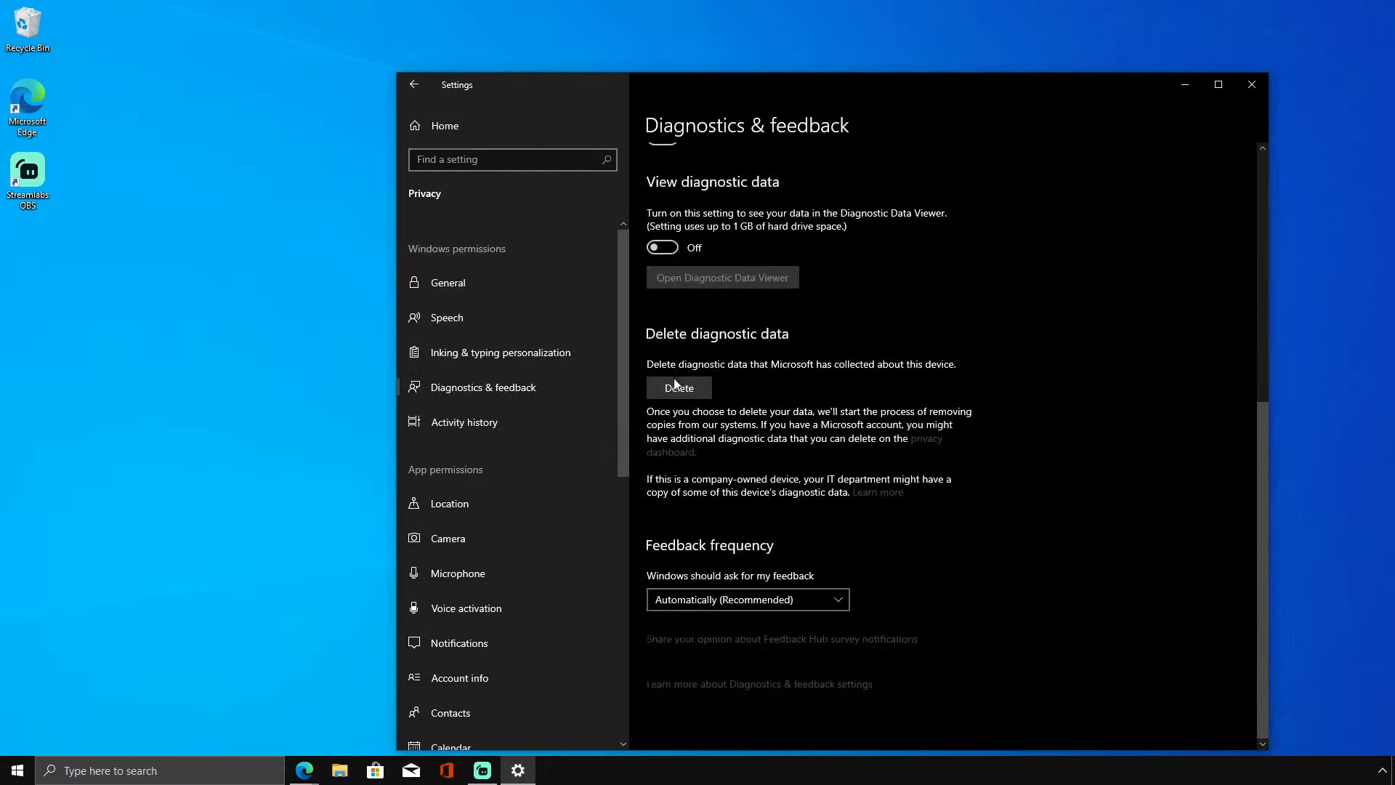
click(679, 388)
Turn off showing the Microsoft account's activities in Activity history and check the Location permissions.
click(522, 429)
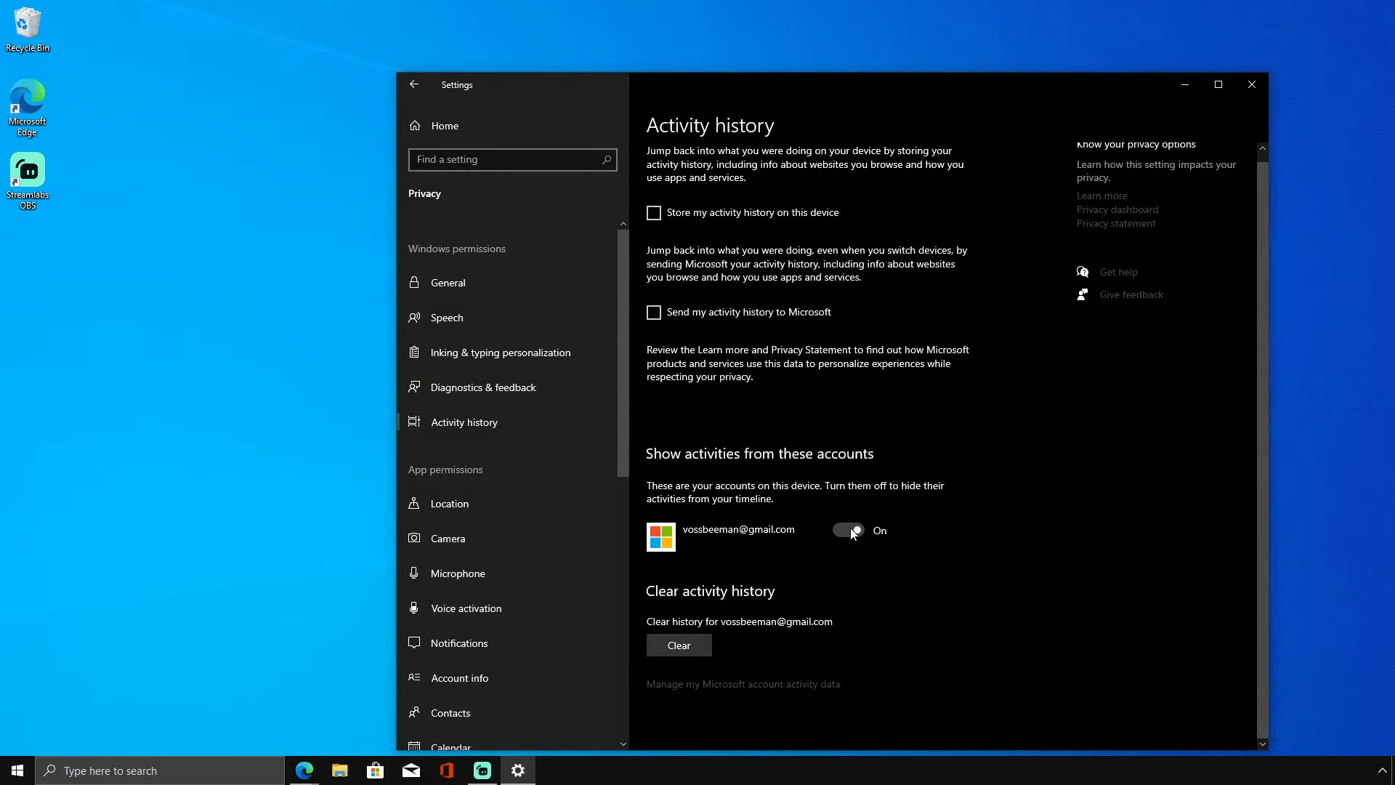
click(850, 529)
click(495, 505)
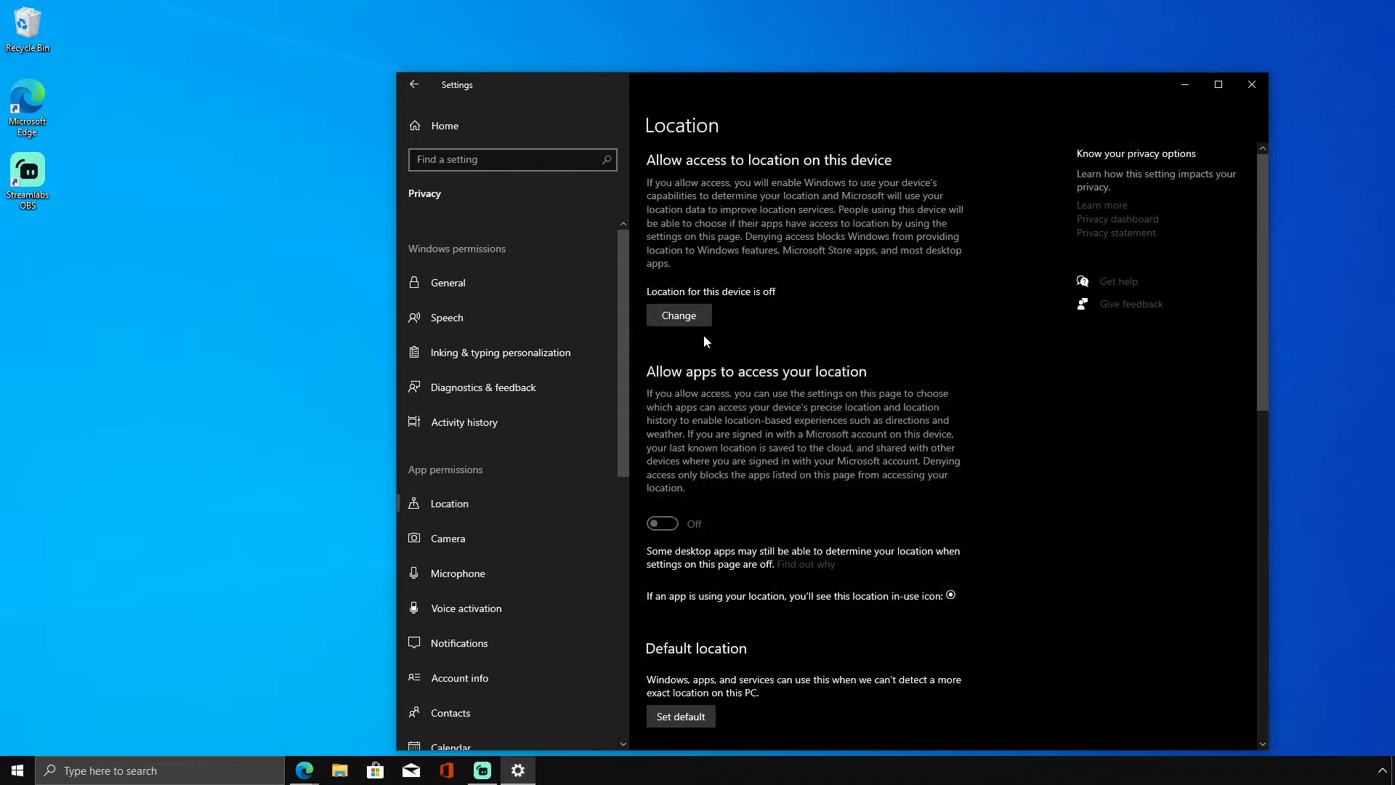
scroll(669, 450, down, 5)
Turn off camera access for 3D Viewer, Camera, Skype and Feedback Hub, and disable camera access for apps altogether.
click(525, 529)
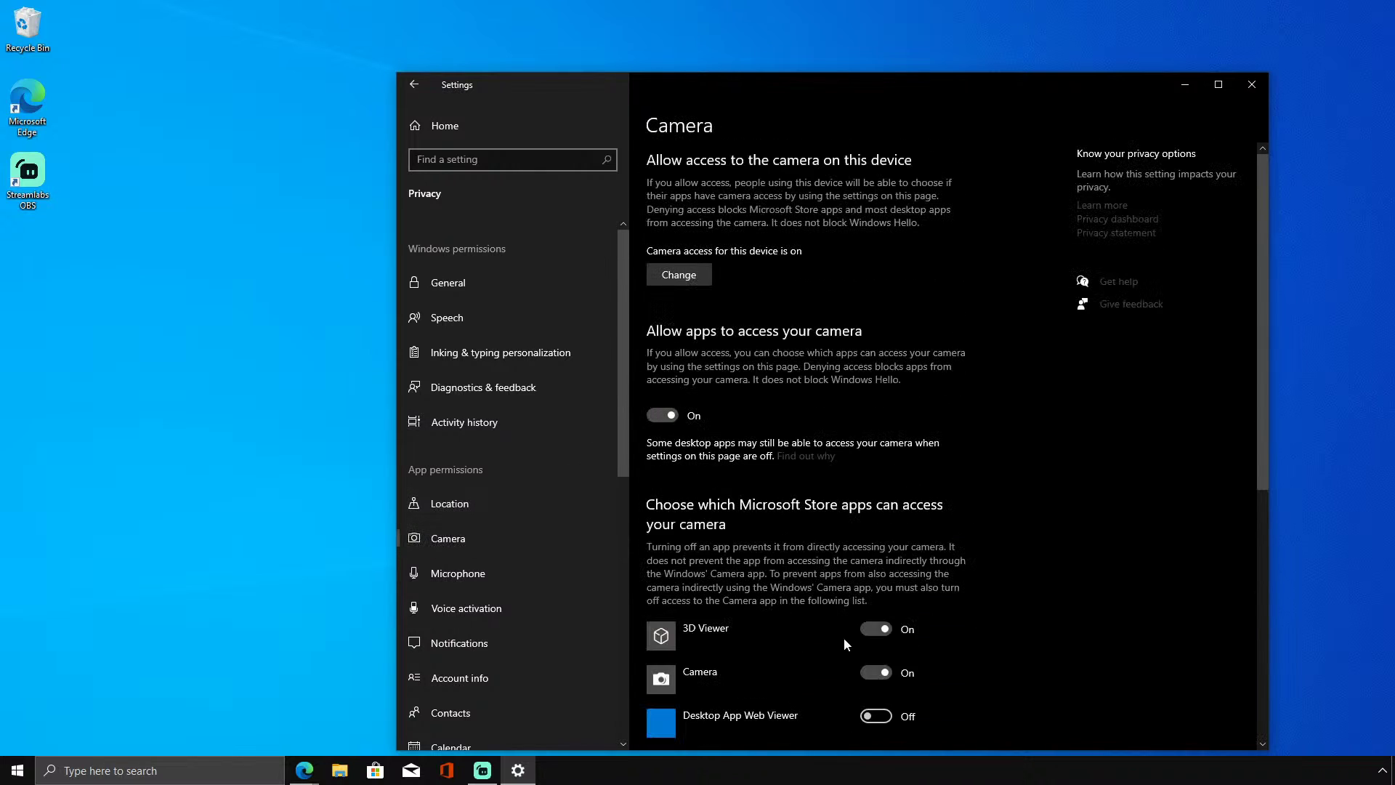
click(885, 674)
scroll(863, 674, down, 5)
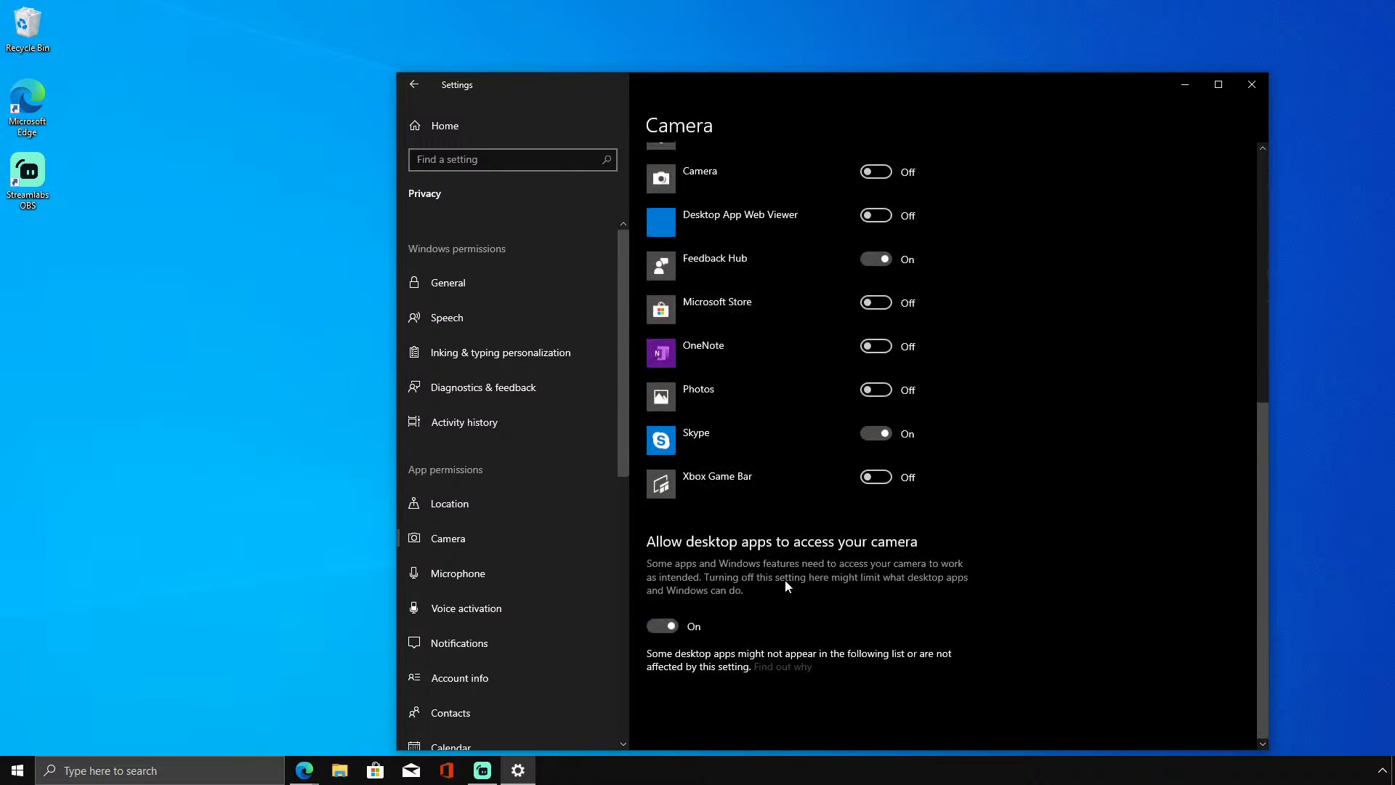
click(885, 435)
click(877, 260)
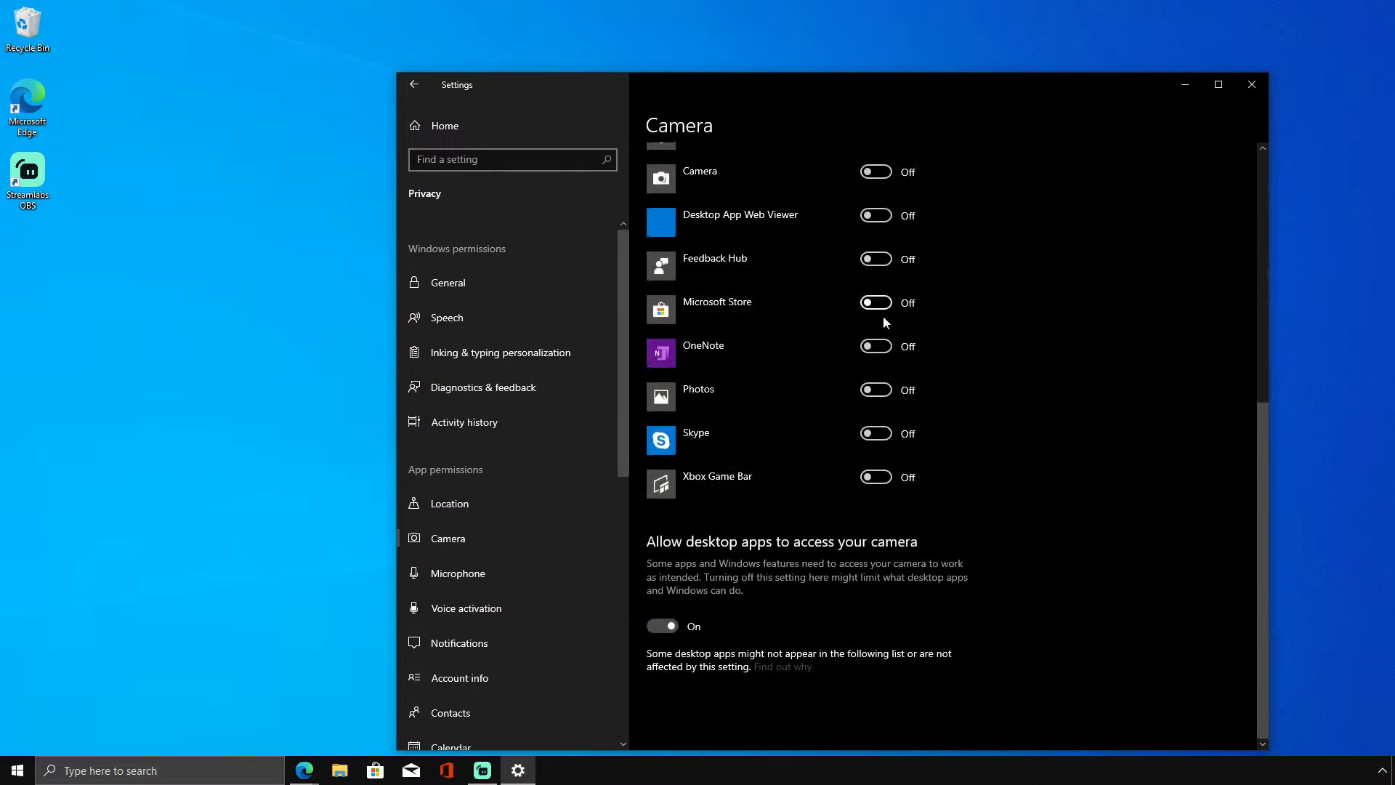
scroll(836, 400, up, 5)
click(665, 321)
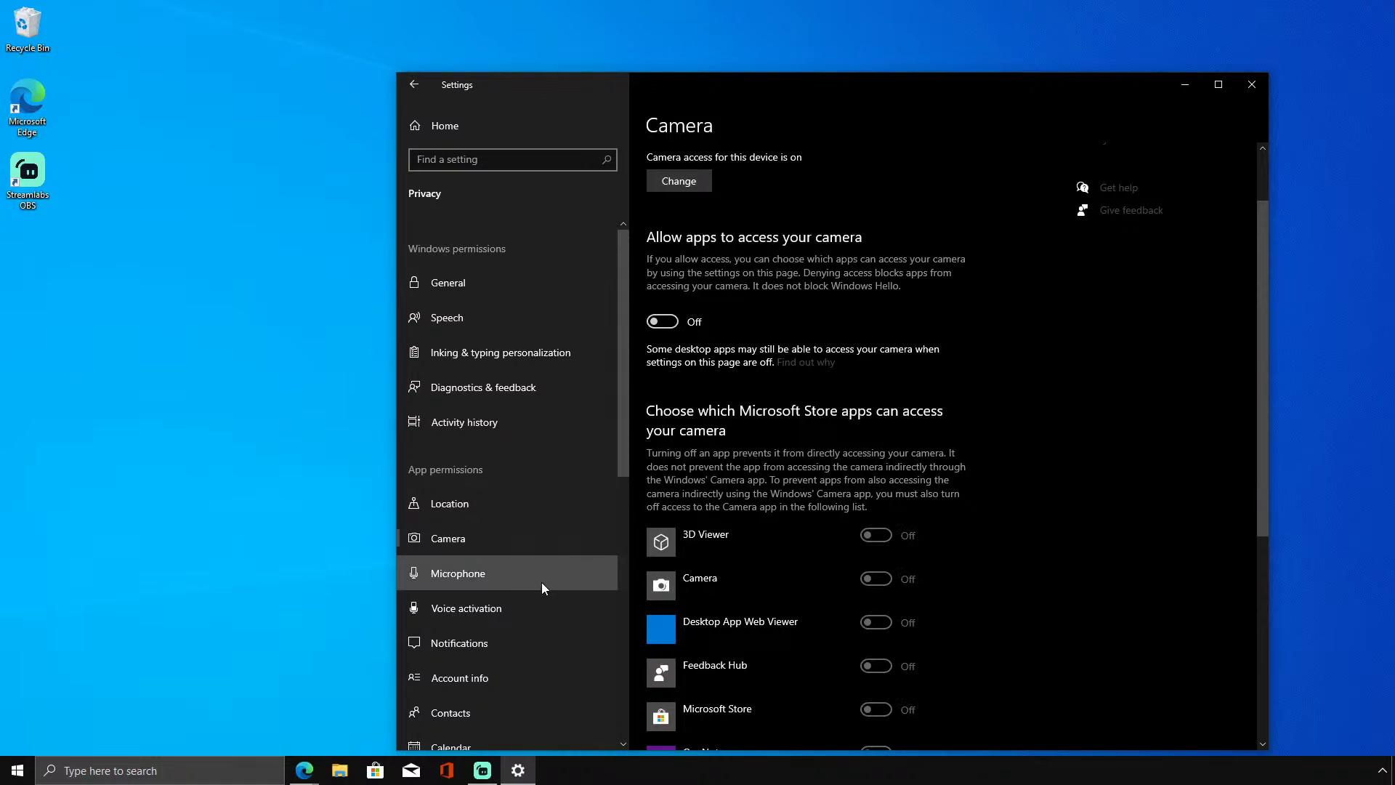
Turn off microphone access for 3D Viewer, Camera, Cortana, Feedback Hub and Mixed Reality Portal in the Microphone permissions.
click(542, 580)
scroll(950, 692, down, 7)
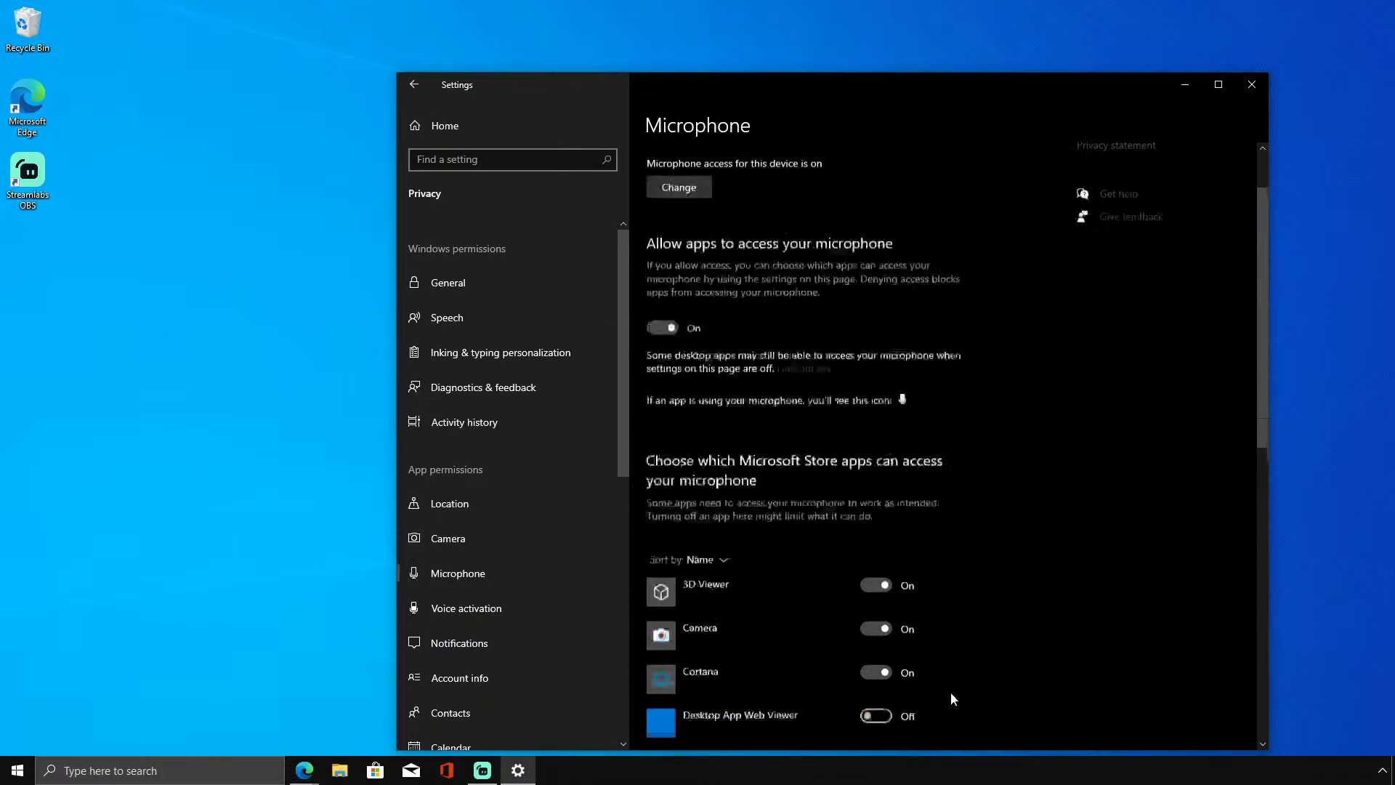
click(878, 561)
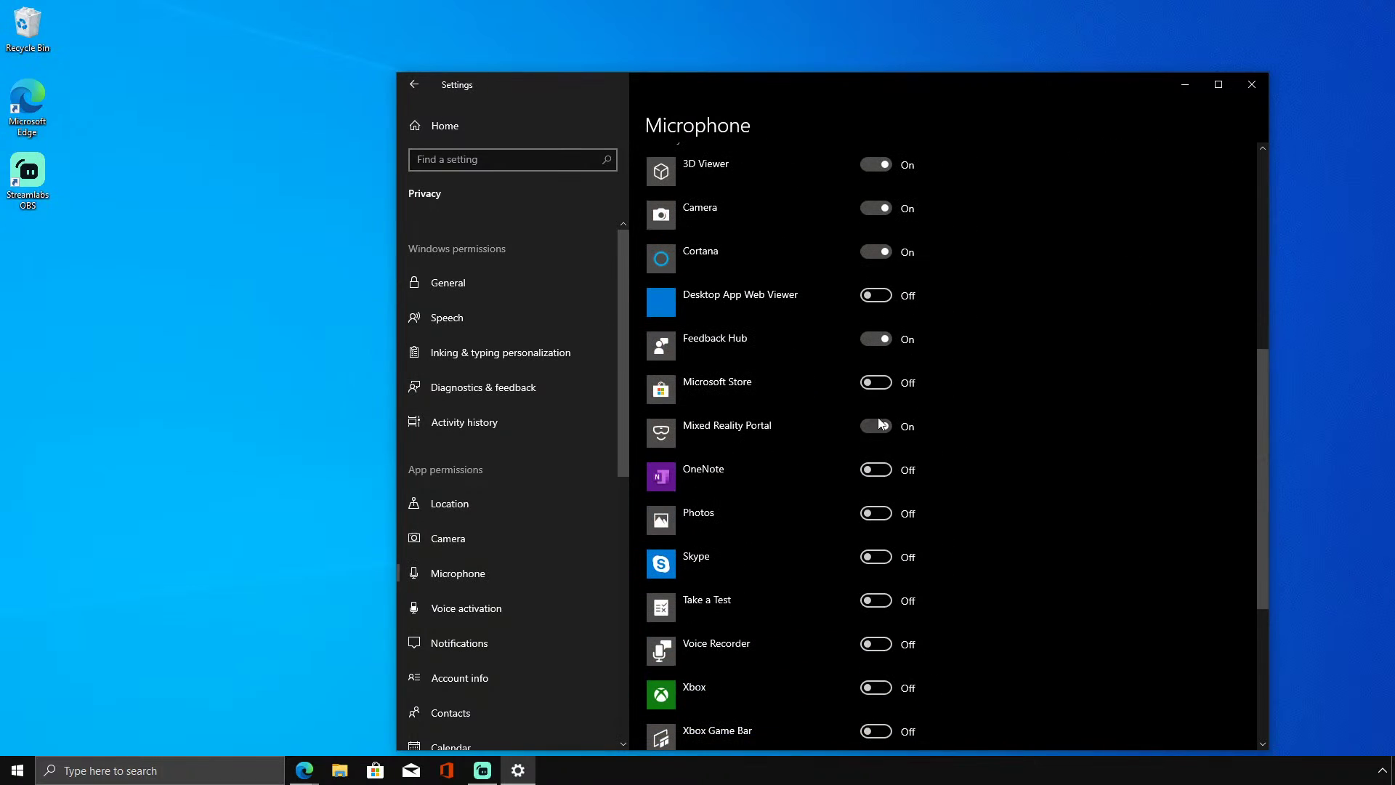
click(882, 427)
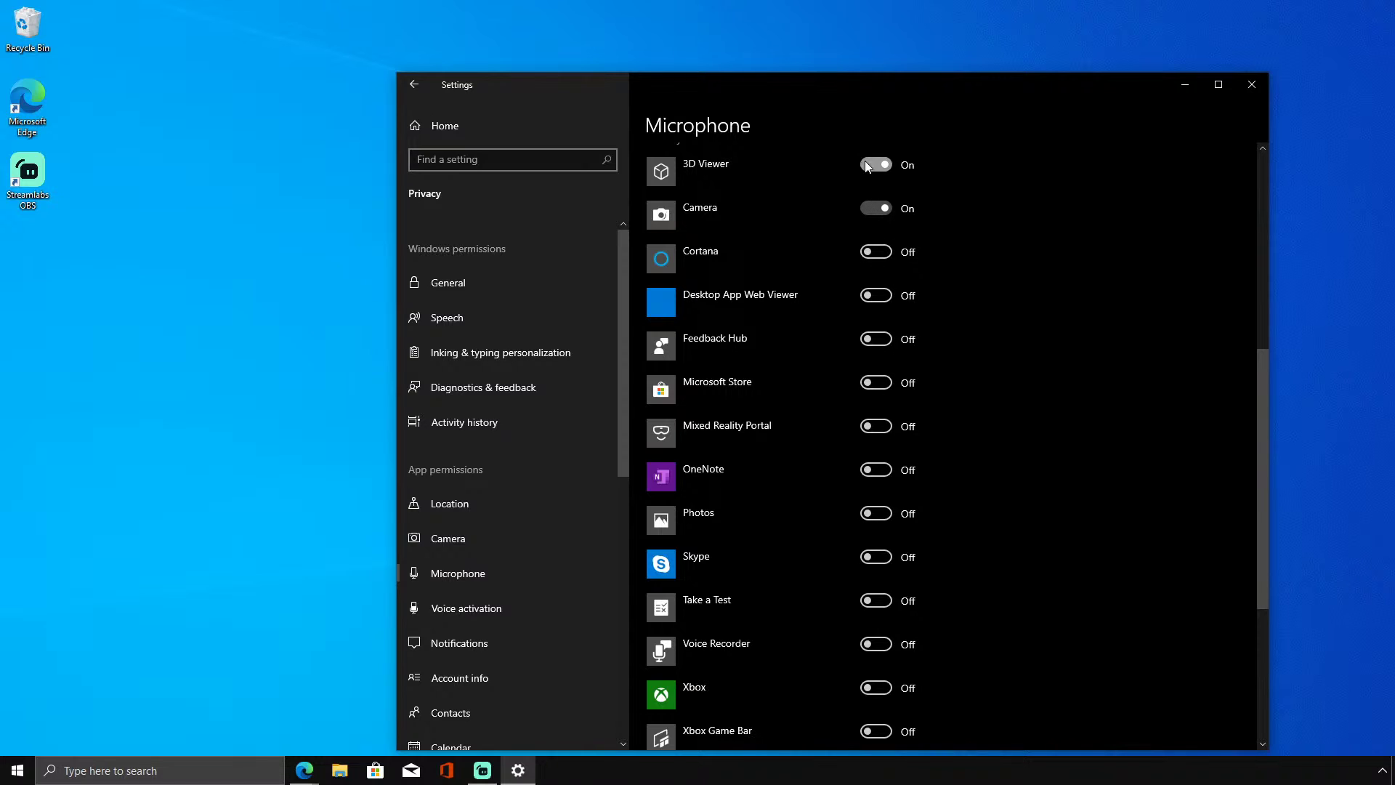
click(881, 211)
scroll(883, 251, down, 5)
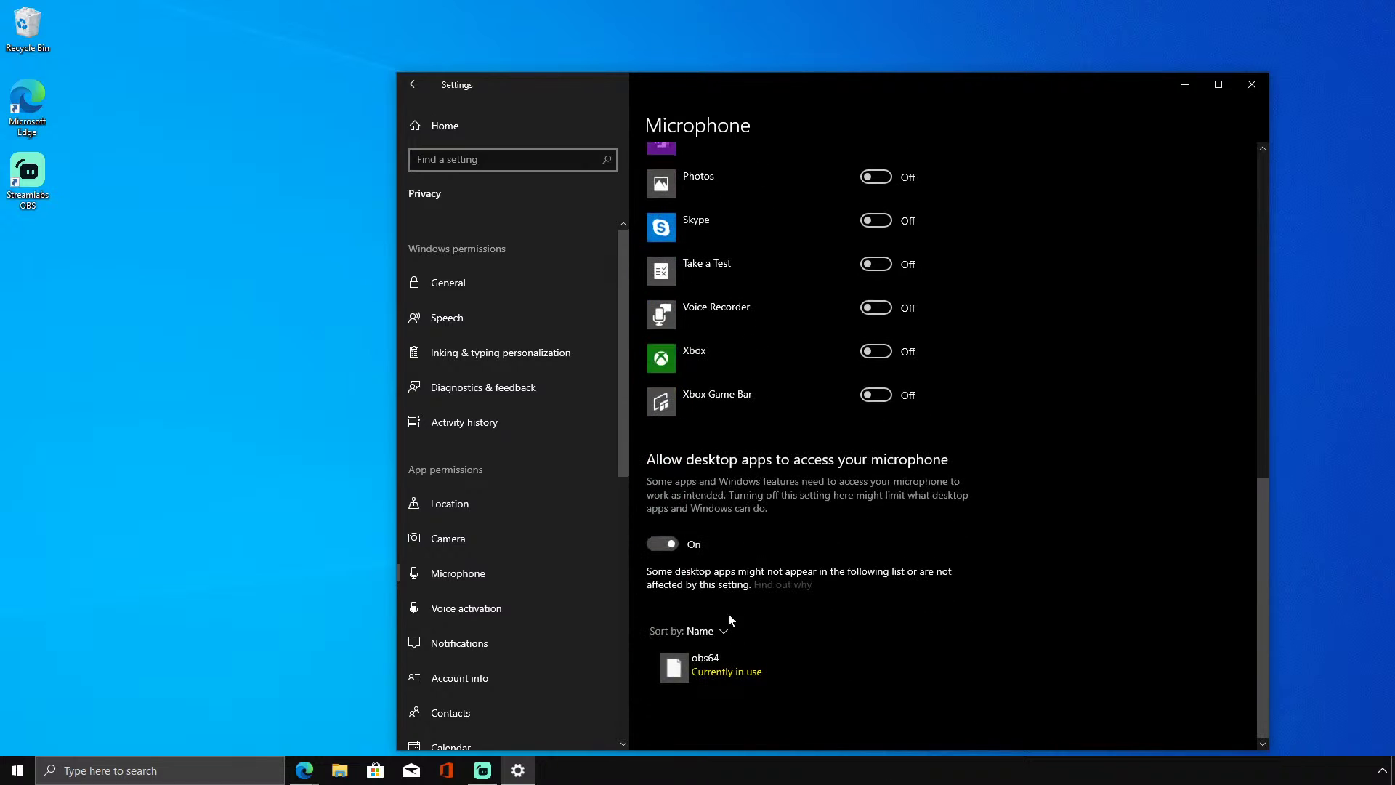
click(669, 543)
click(677, 550)
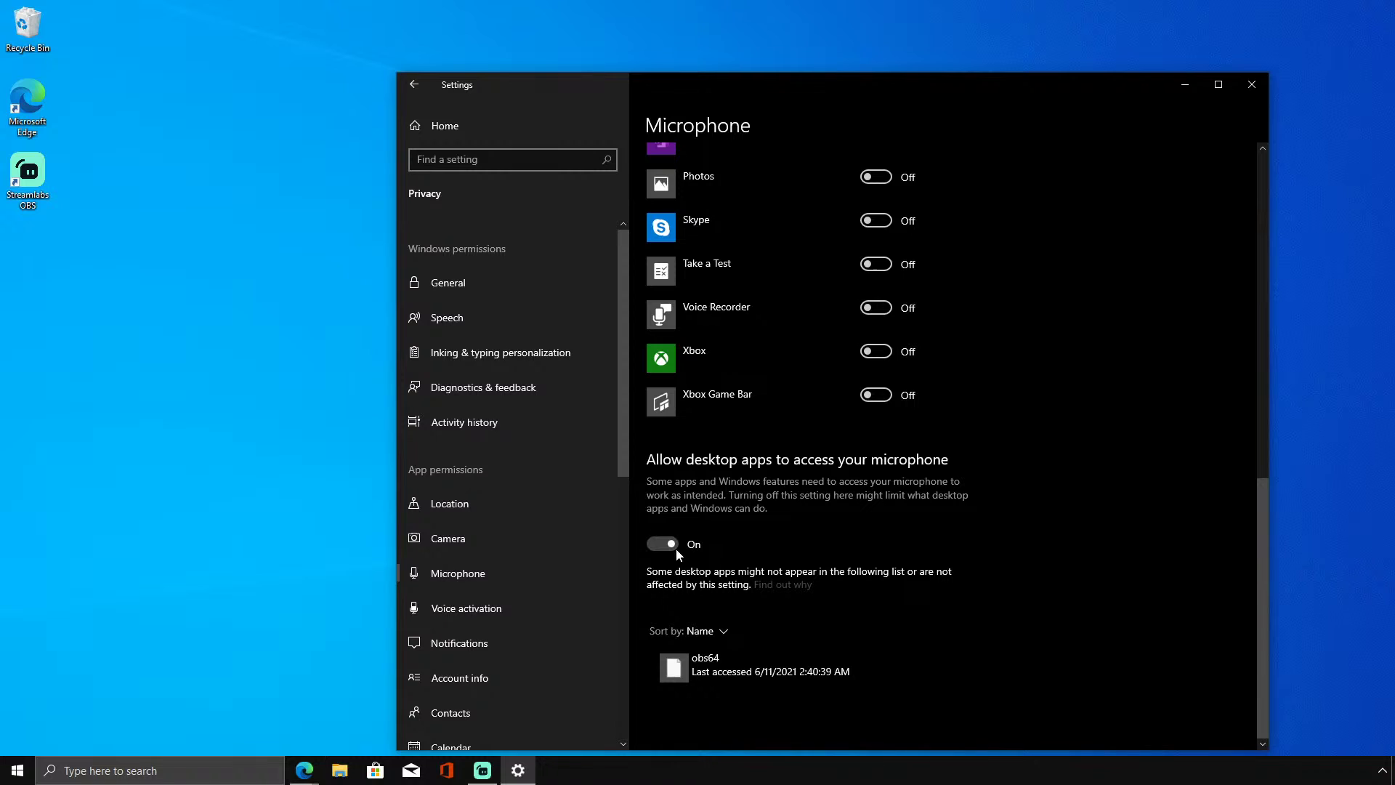
click(497, 773)
click(499, 773)
Turn off voice activation for apps, including while the device is locked, and the default headset button press option.
click(564, 603)
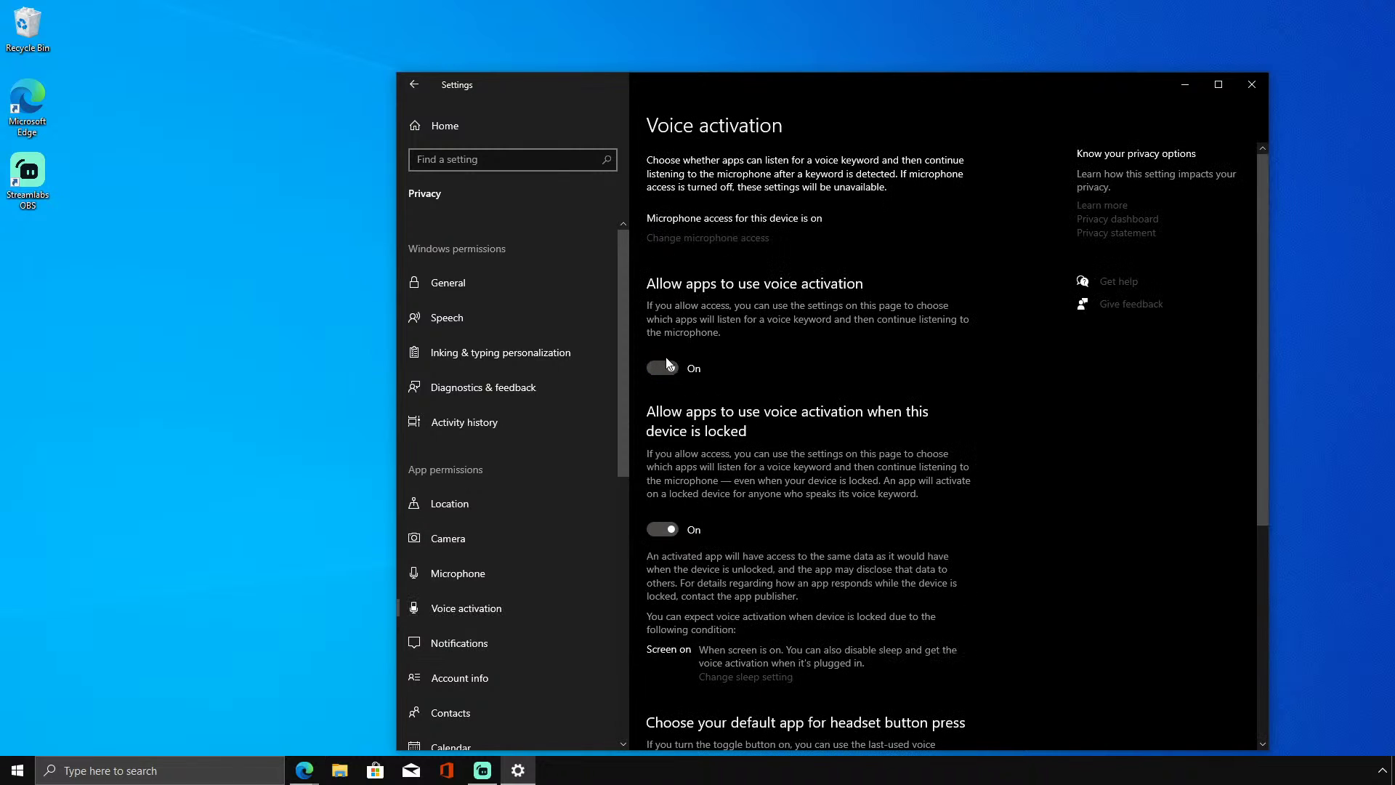
scroll(656, 567, down, 5)
click(664, 422)
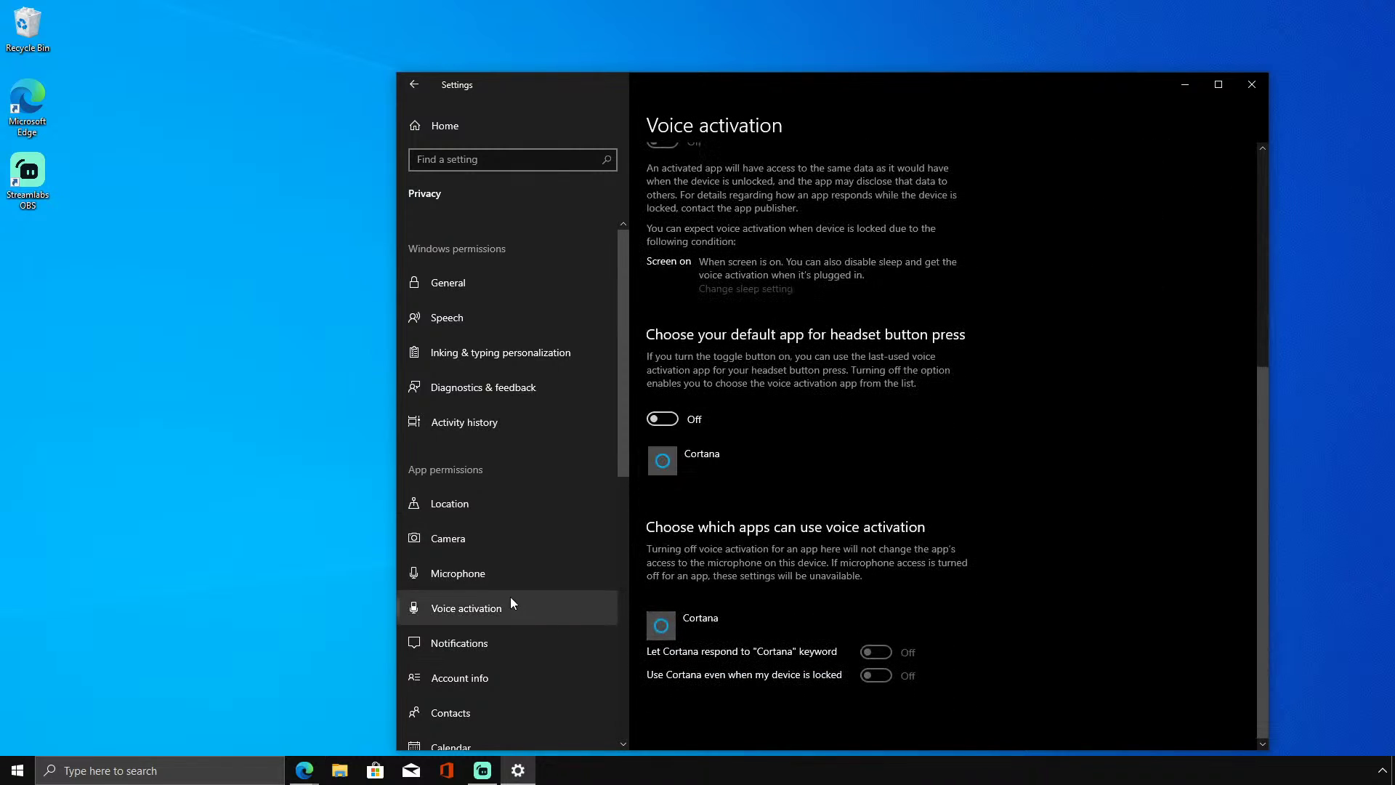
Turn off app access to notifications and to account info in the app permissions.
click(559, 642)
scroll(530, 590, down, 2)
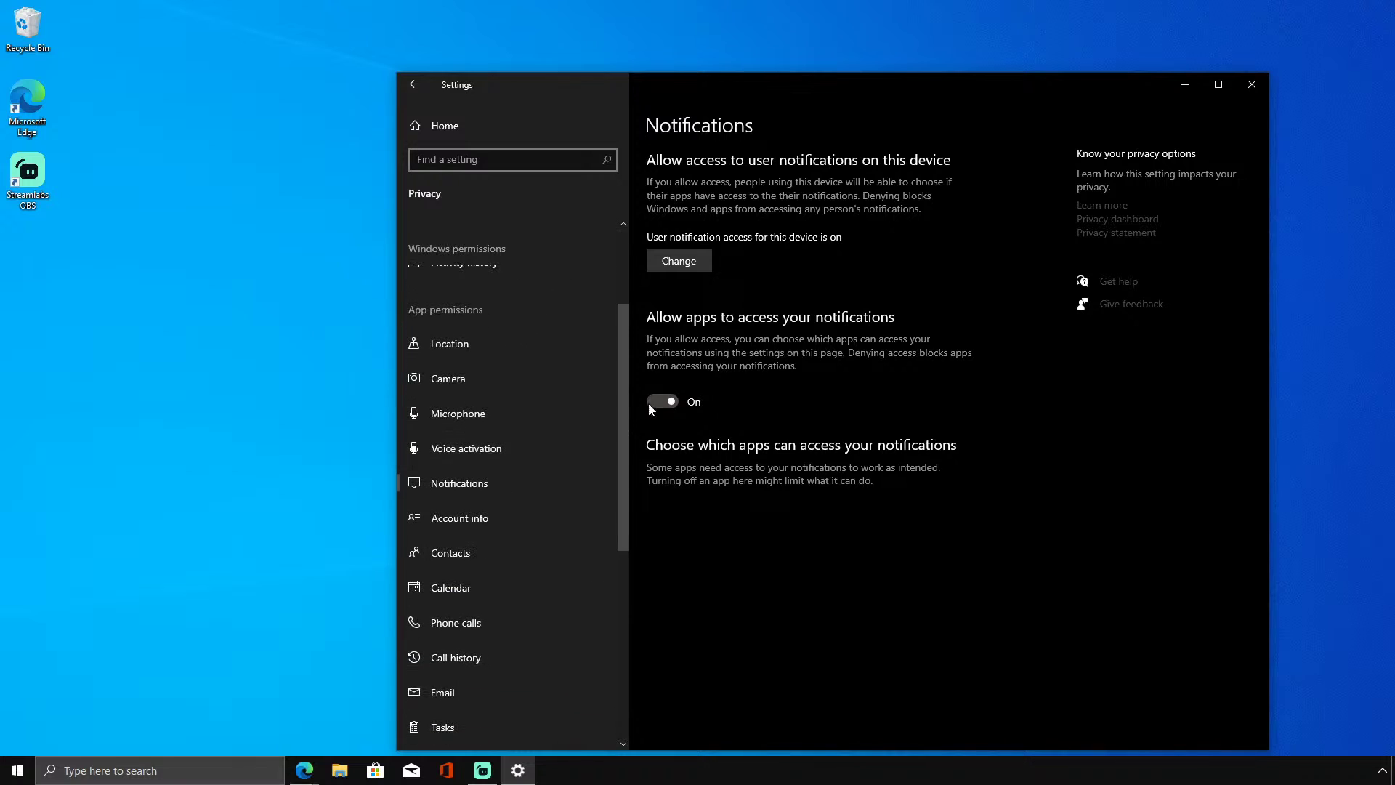
click(654, 402)
click(541, 517)
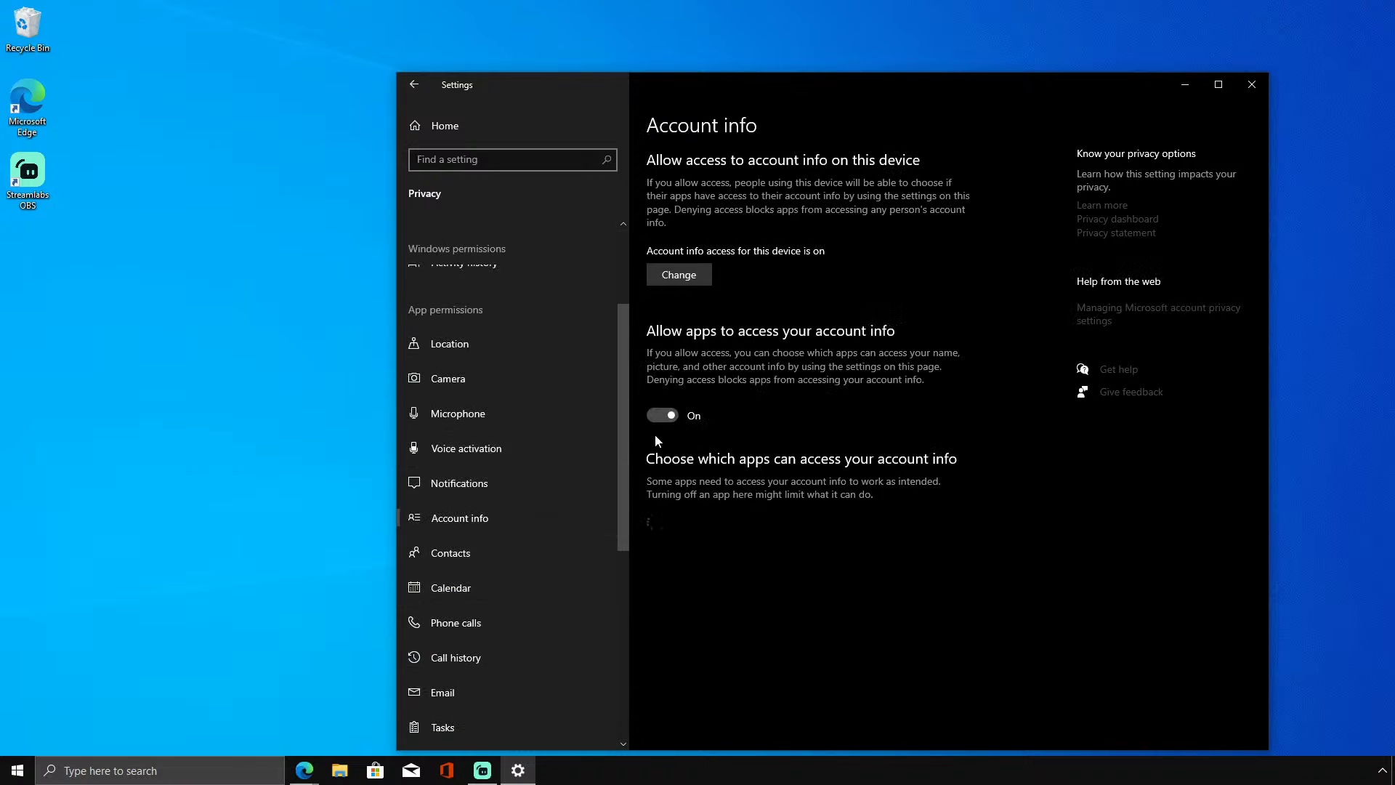
click(662, 415)
Turn off app permissions for the calendar, phone calls and call history.
click(503, 590)
click(662, 401)
click(458, 623)
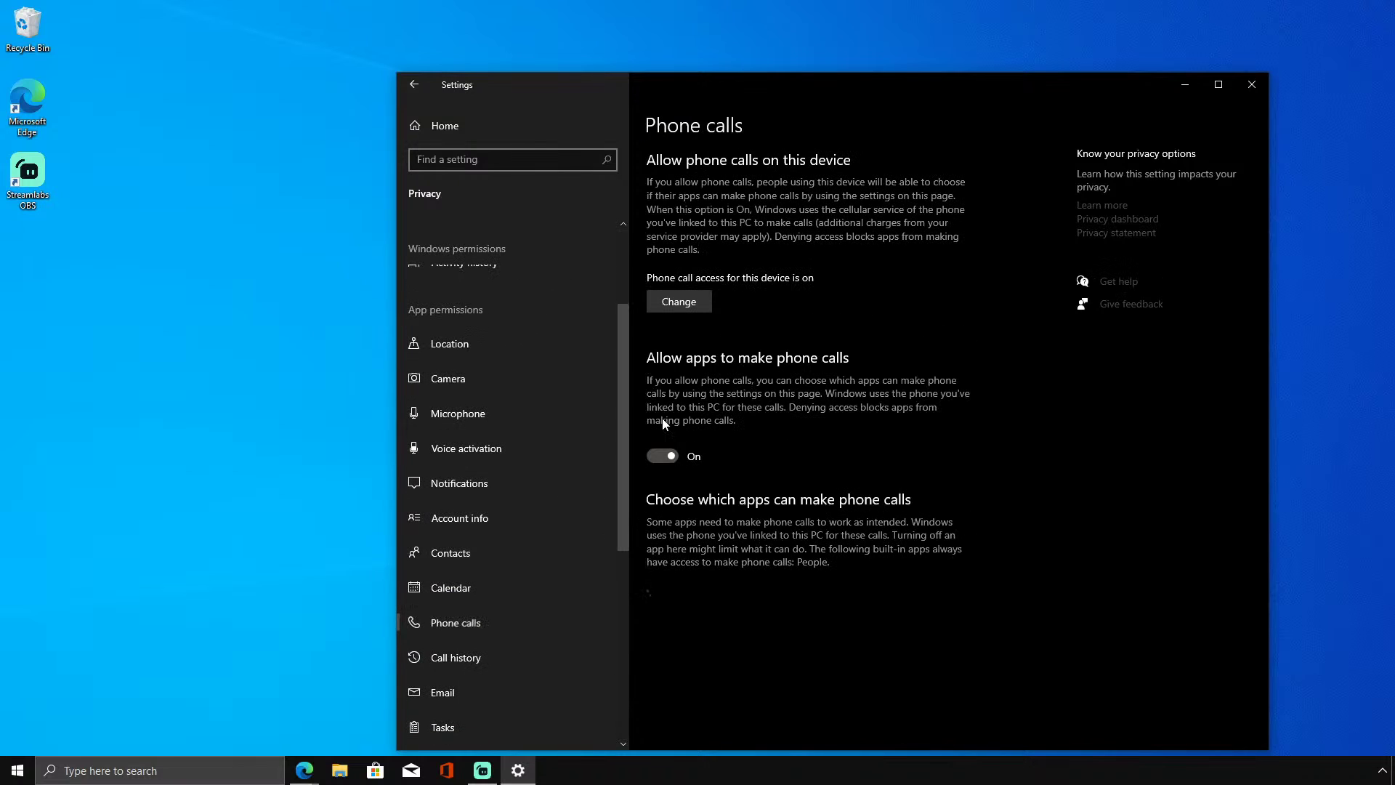
click(662, 455)
click(545, 657)
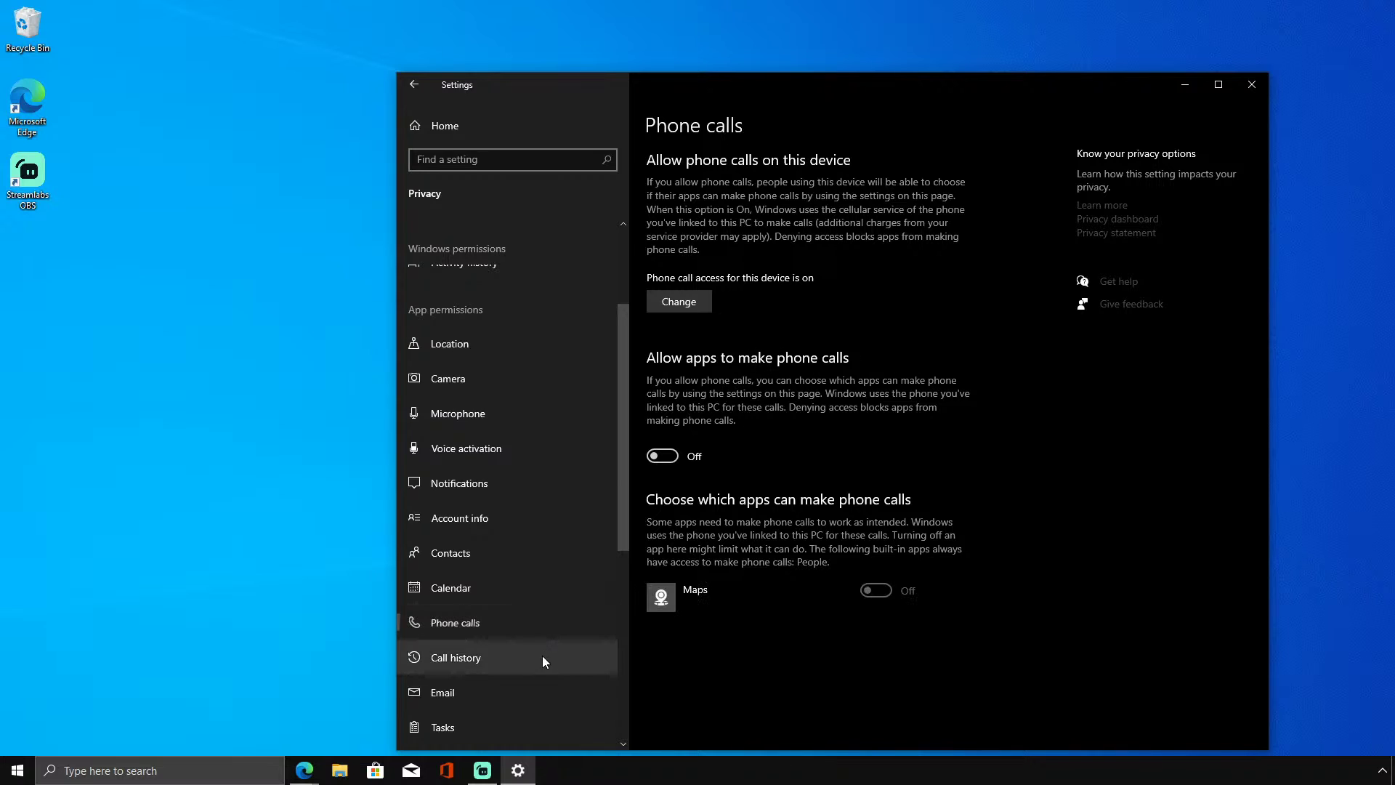
click(662, 415)
Turn off app access to email and to tasks in the app permissions.
scroll(556, 616, down, 2)
click(559, 613)
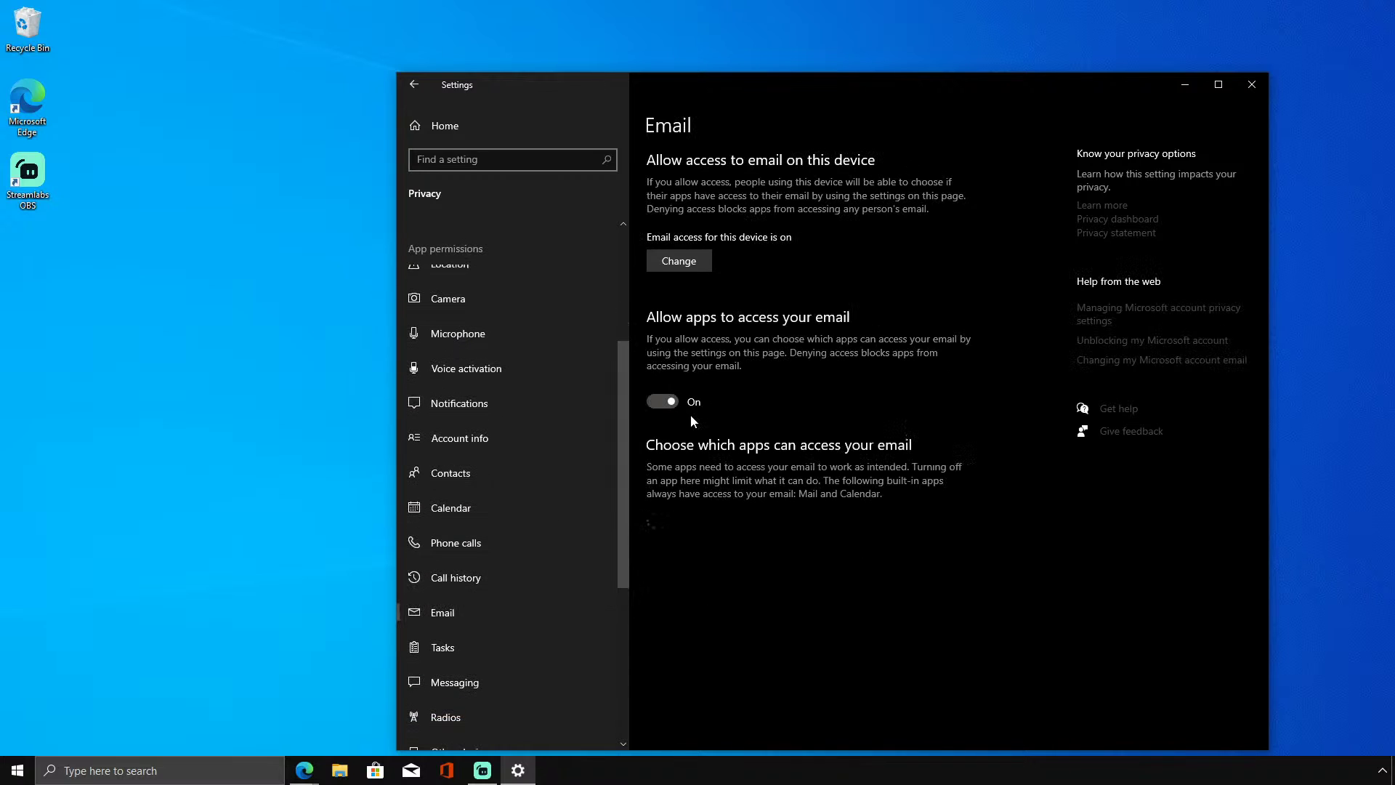
click(662, 401)
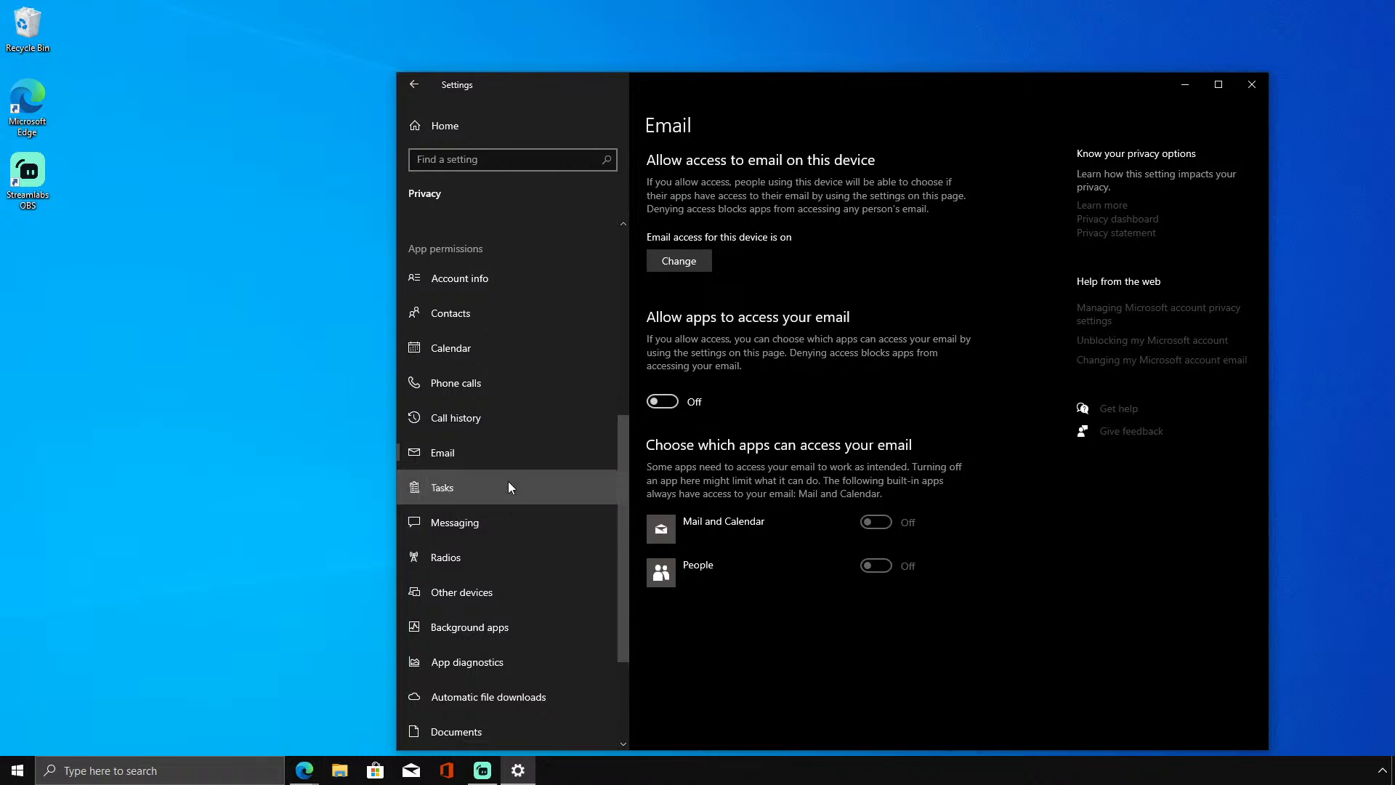
click(509, 482)
click(660, 401)
Turn off app permissions for reading or sending messages, controlling device radios and communicating with unpaired devices.
click(511, 520)
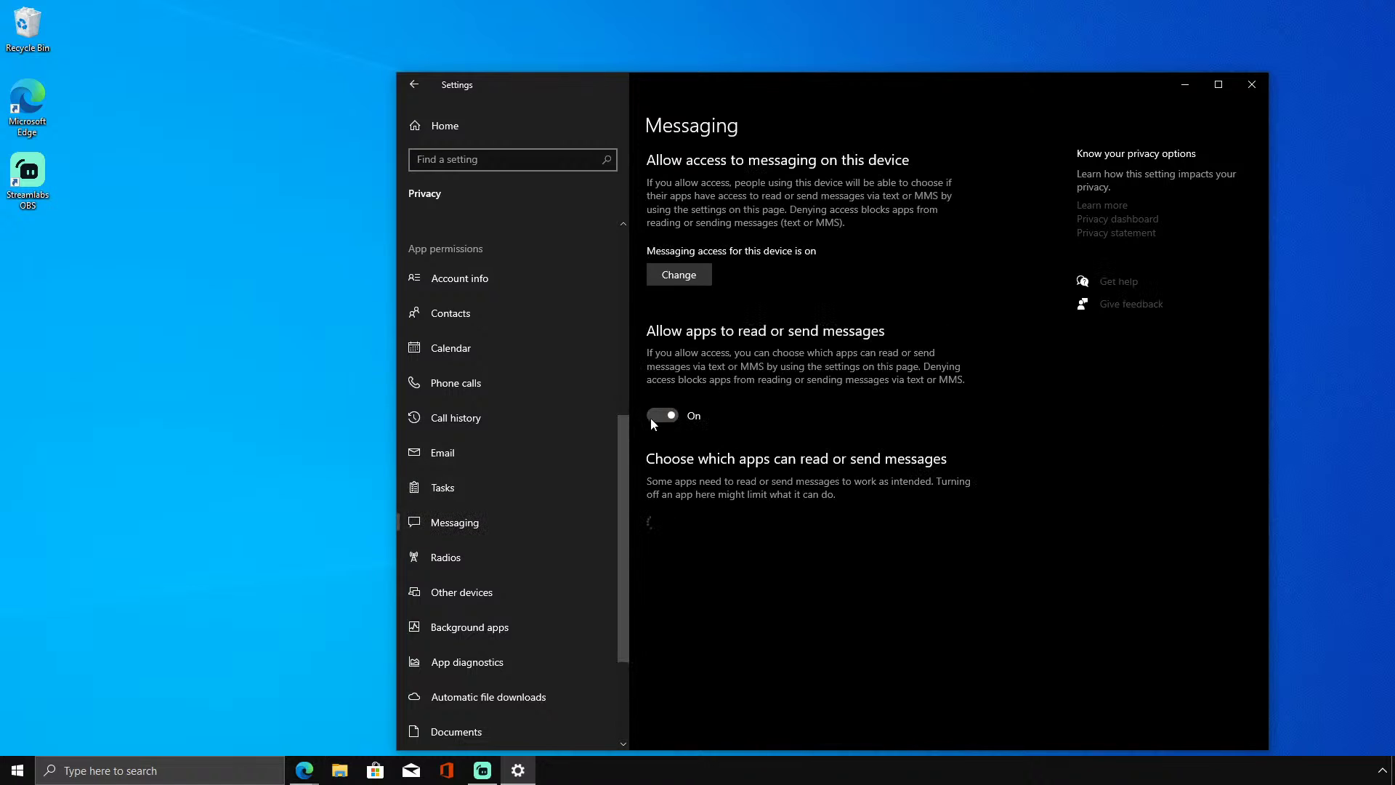
click(652, 417)
click(552, 557)
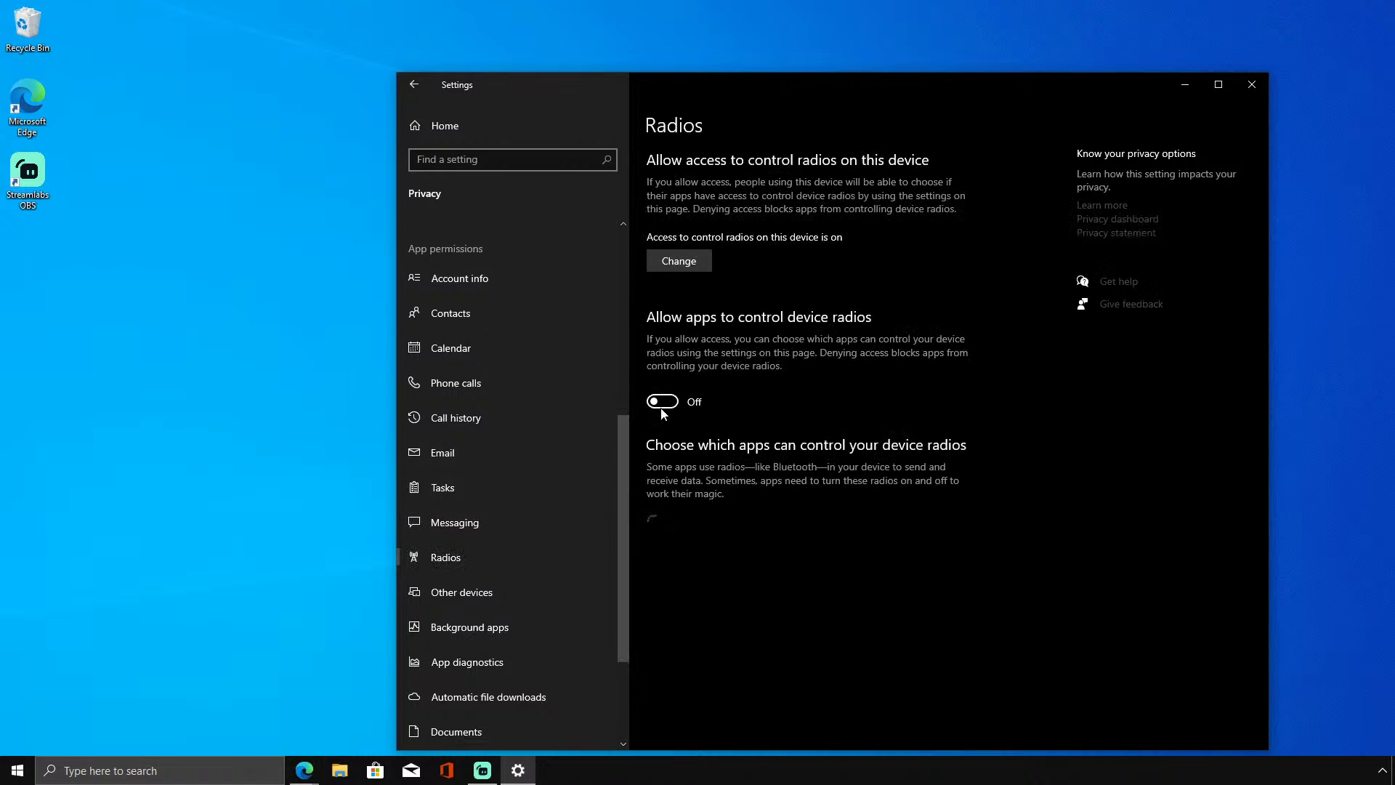
click(527, 589)
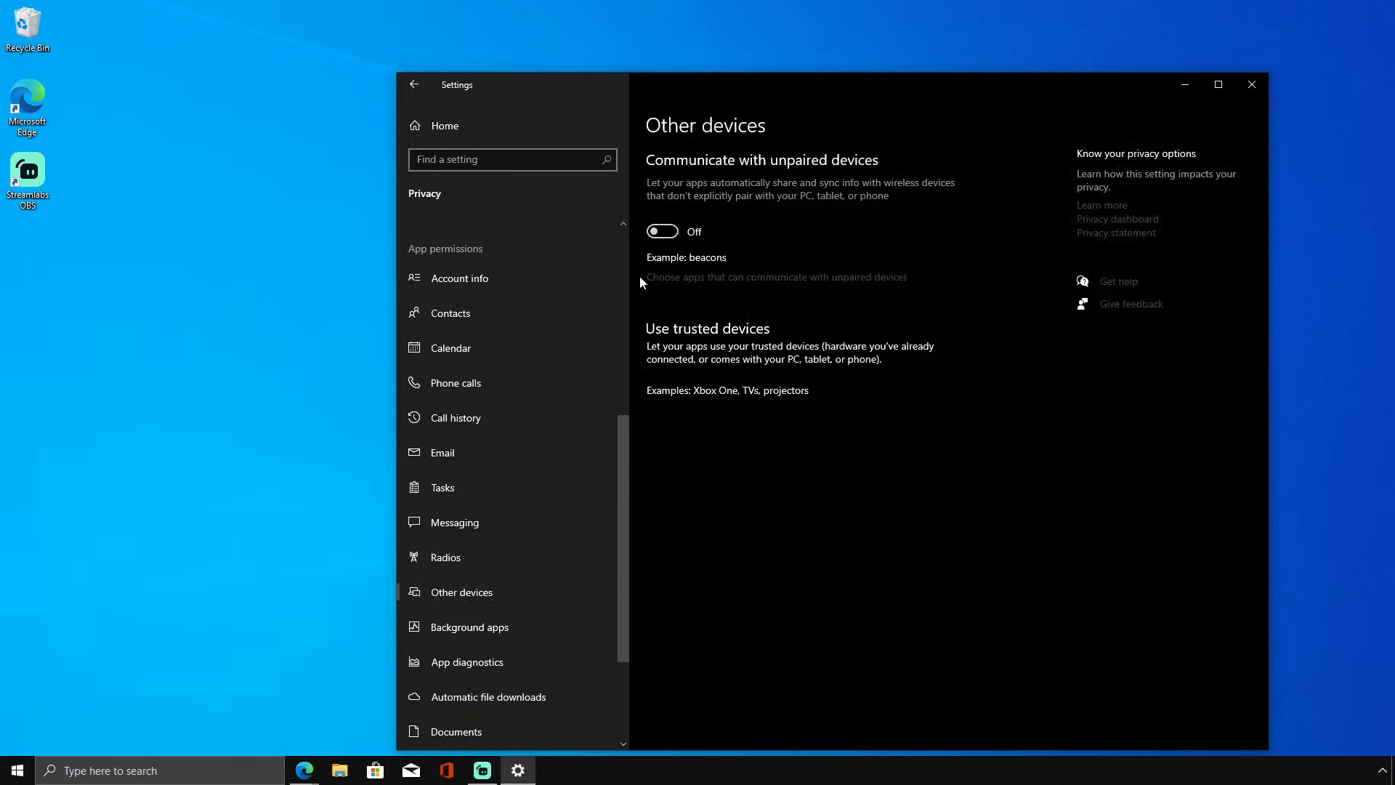
Check the Background apps list and turn off letting apps run in the background.
click(552, 625)
click(661, 212)
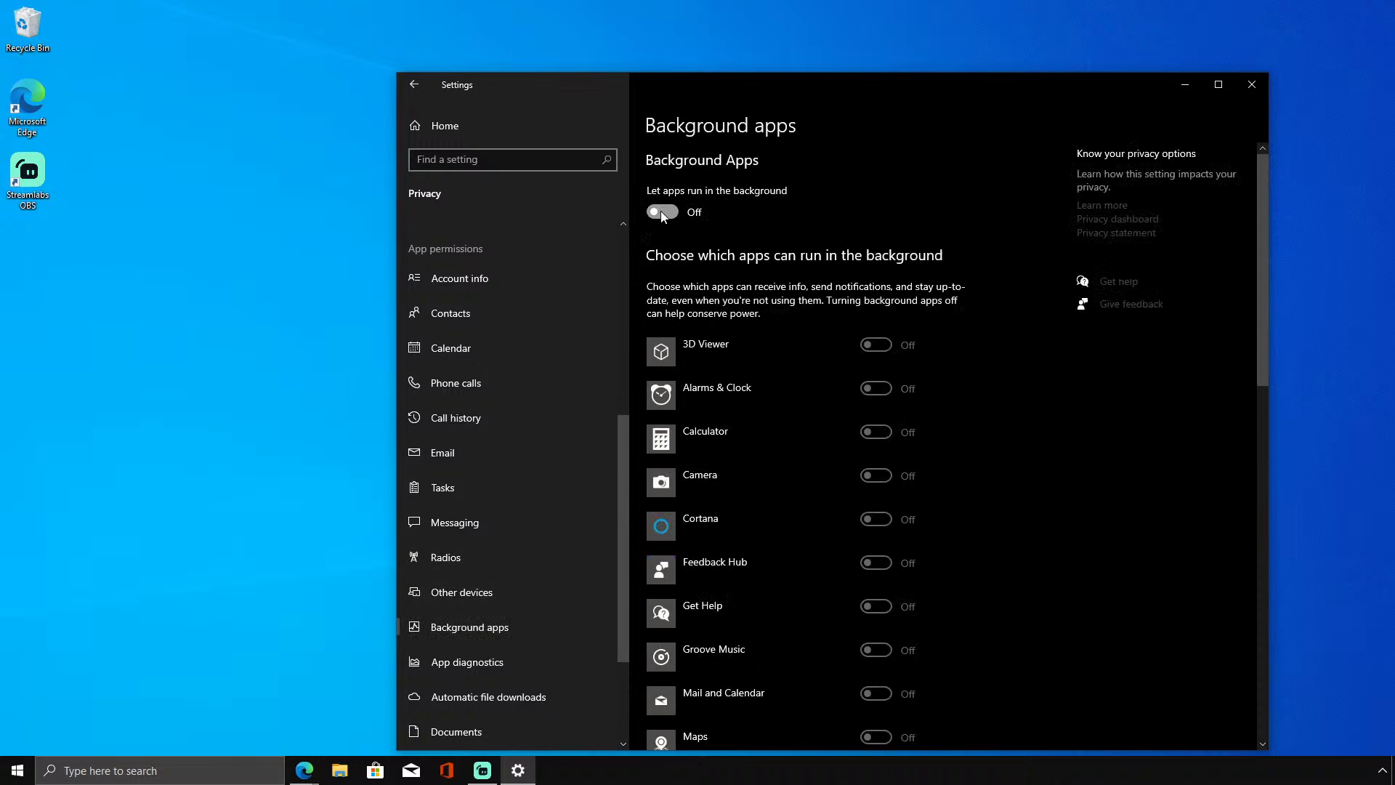
click(660, 211)
scroll(751, 478, down, 5)
scroll(694, 342, up, 5)
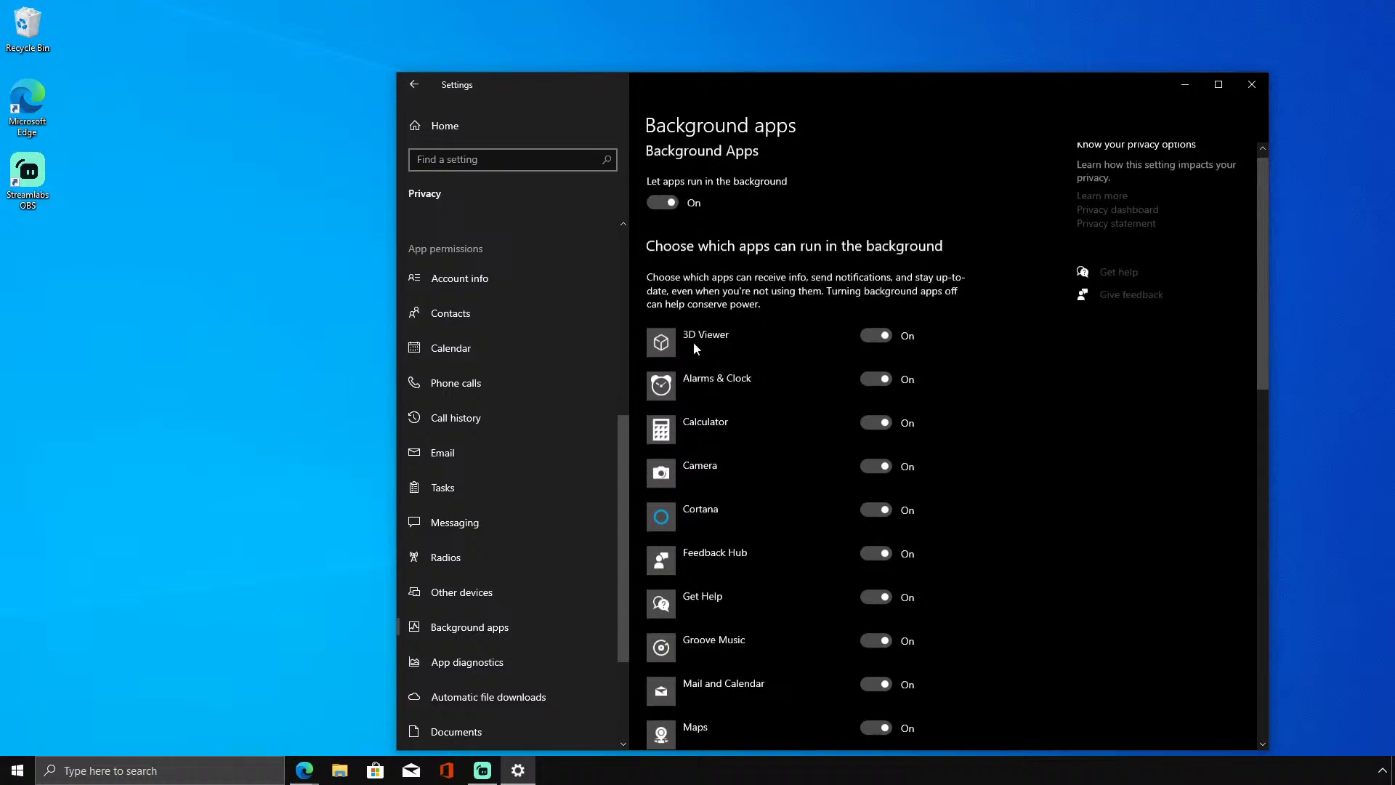
click(665, 215)
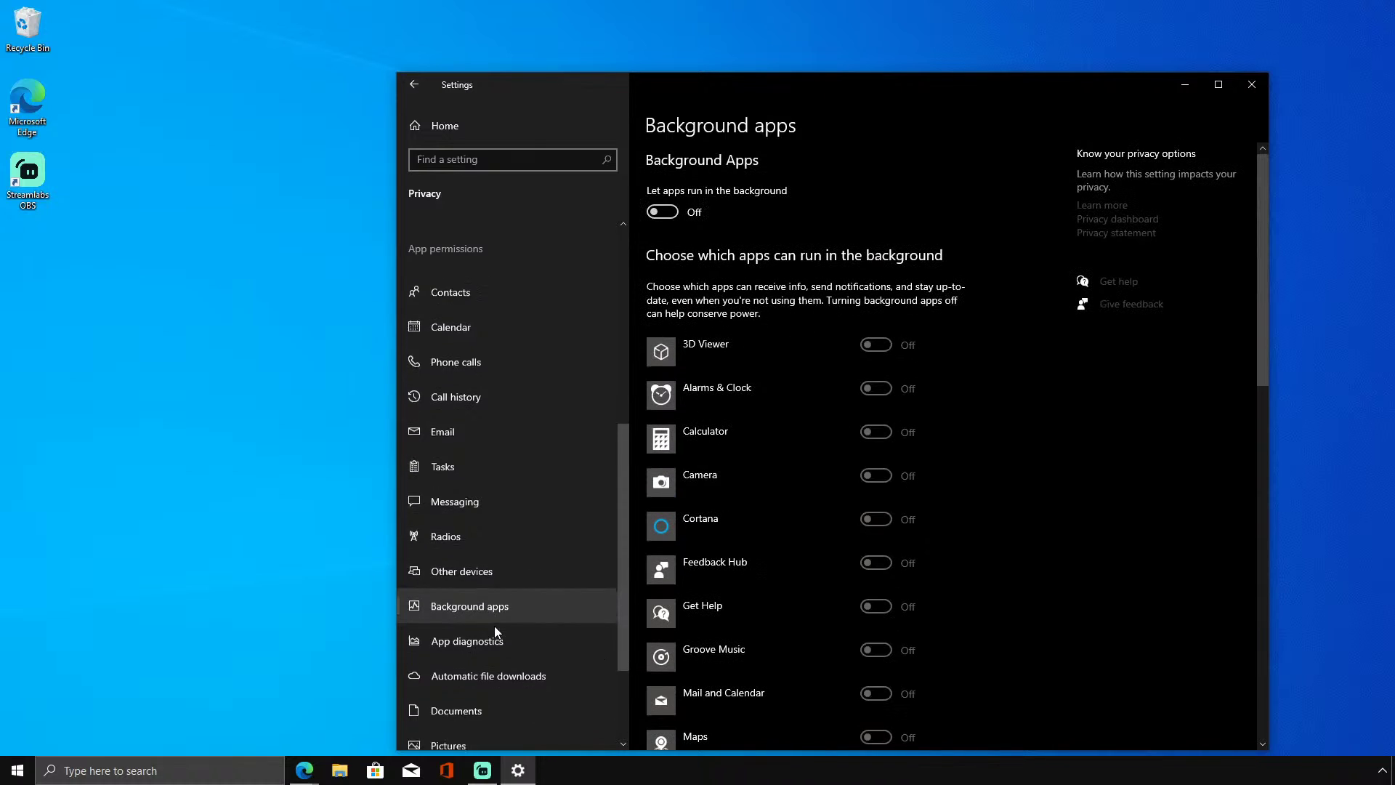
Turn off app access to diagnostic info about other apps and check the Automatic file downloads page.
scroll(494, 625, down, 2)
click(495, 587)
click(664, 456)
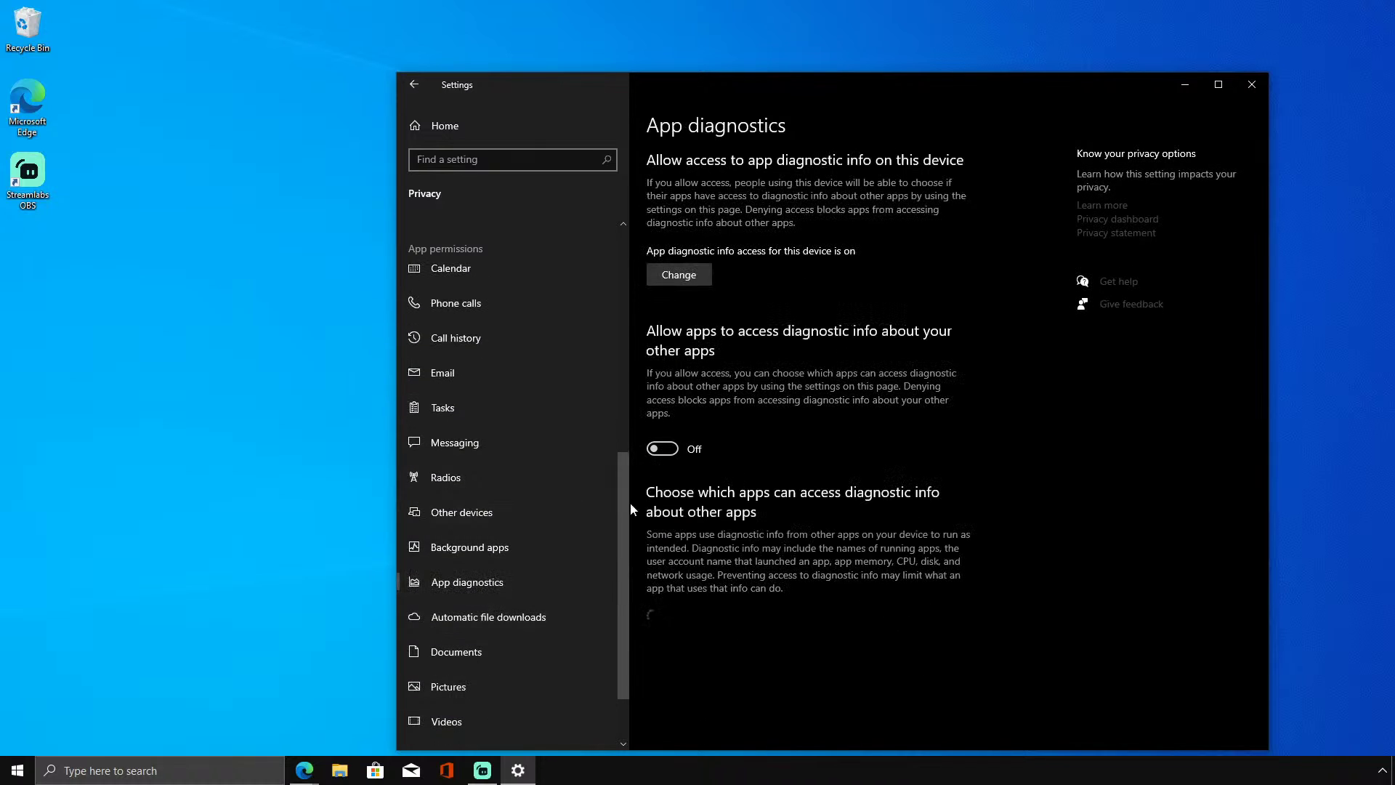
click(565, 614)
Check the Documents library permissions and turn off app access to the videos library.
click(498, 679)
click(492, 663)
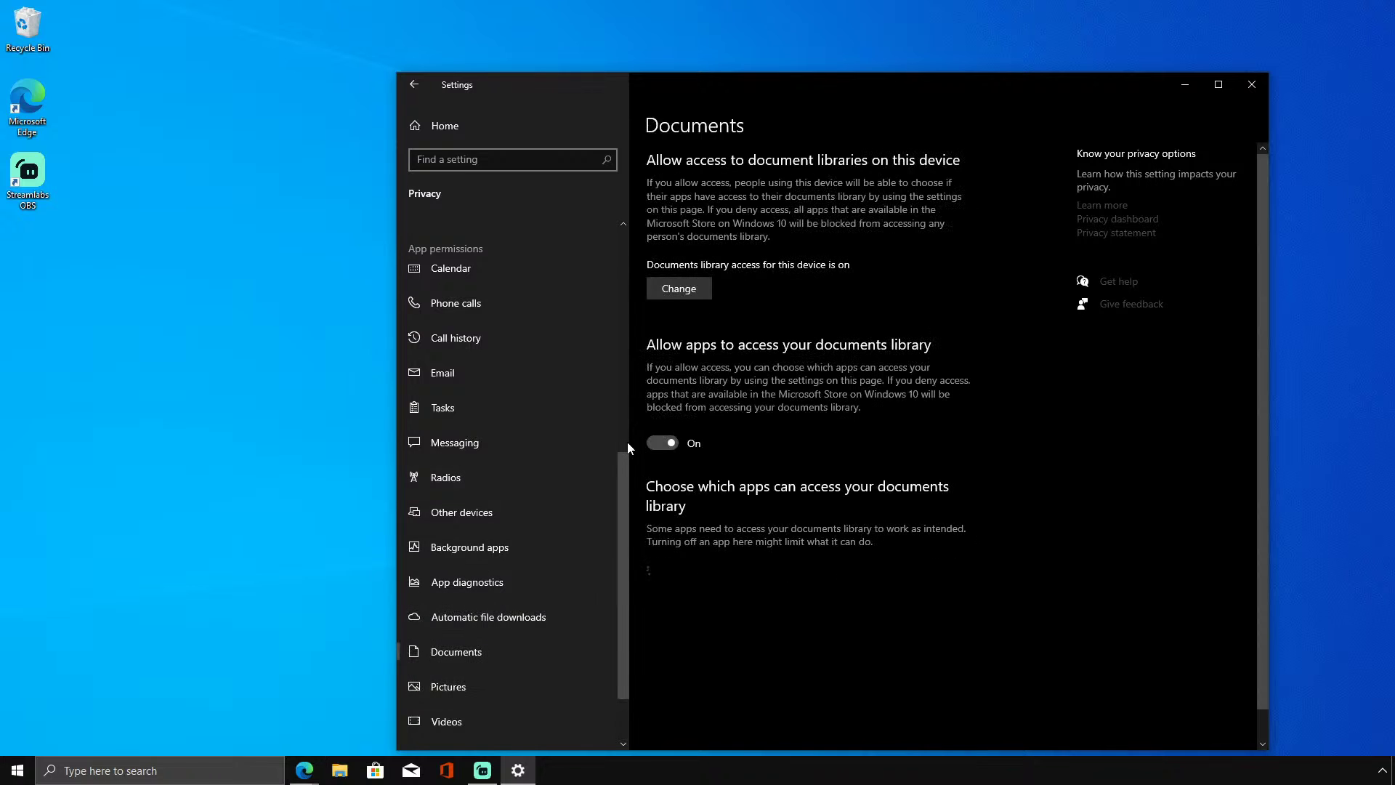
scroll(532, 619, down, 2)
click(533, 625)
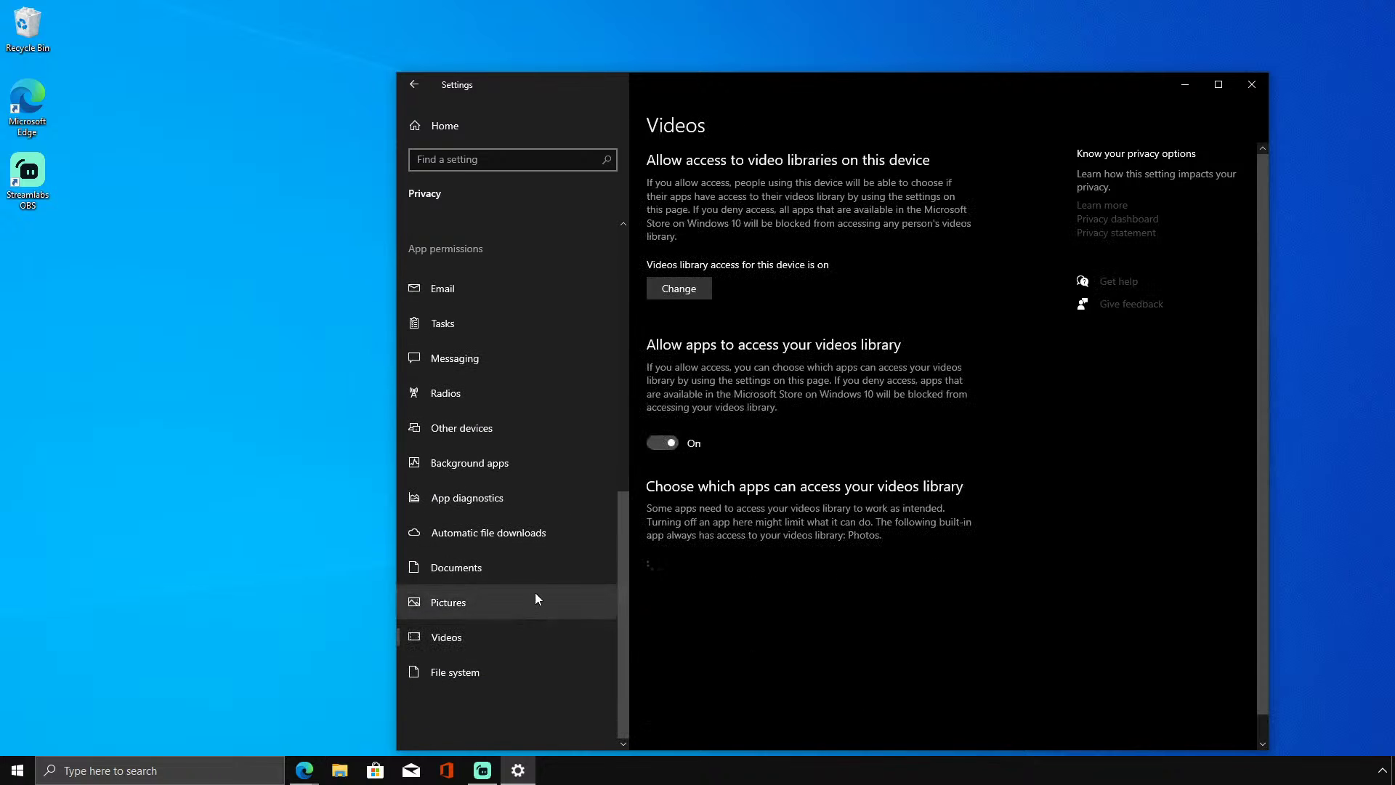
click(662, 443)
Turn off app access to the file system and to the pictures library.
click(596, 672)
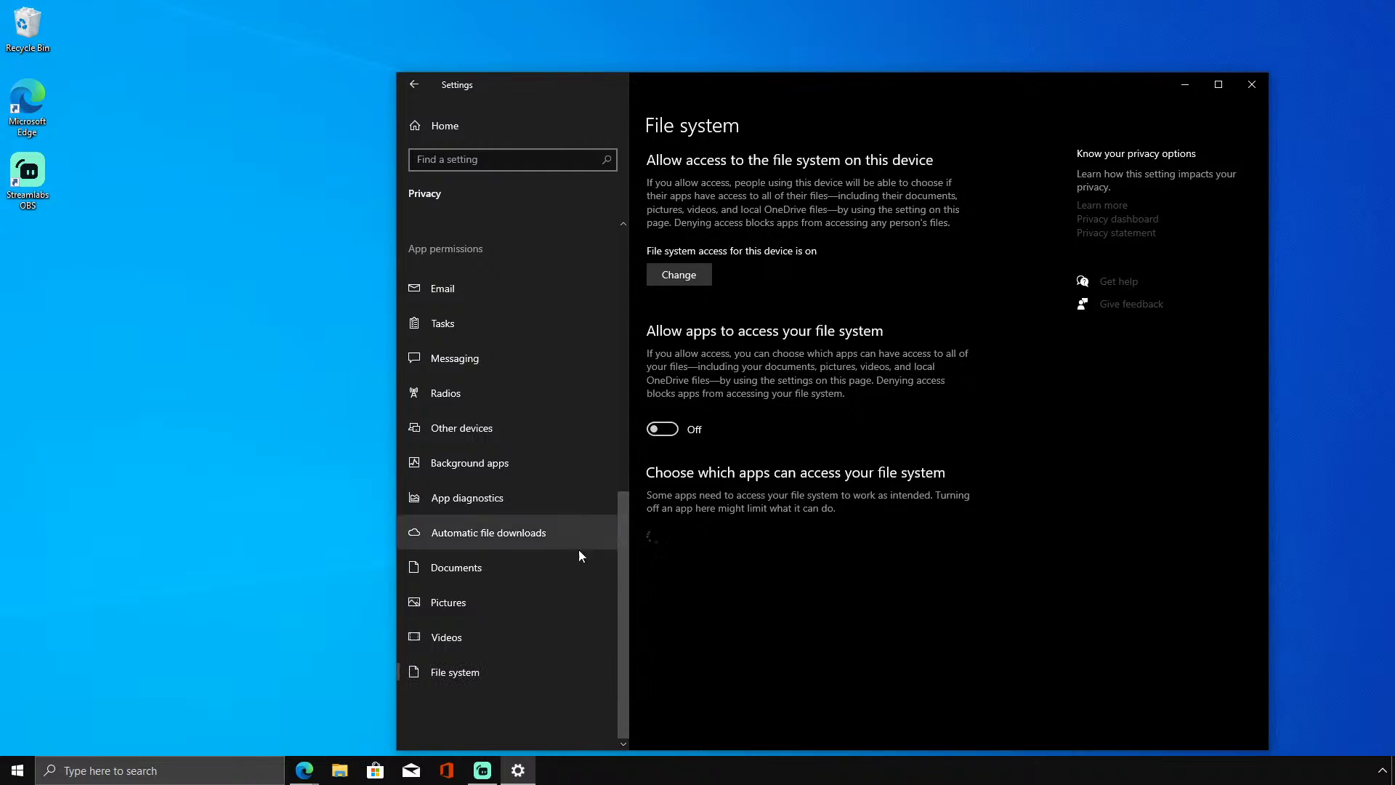
click(501, 602)
click(652, 449)
Close Settings and open Control Panel by running the command "control".
click(457, 128)
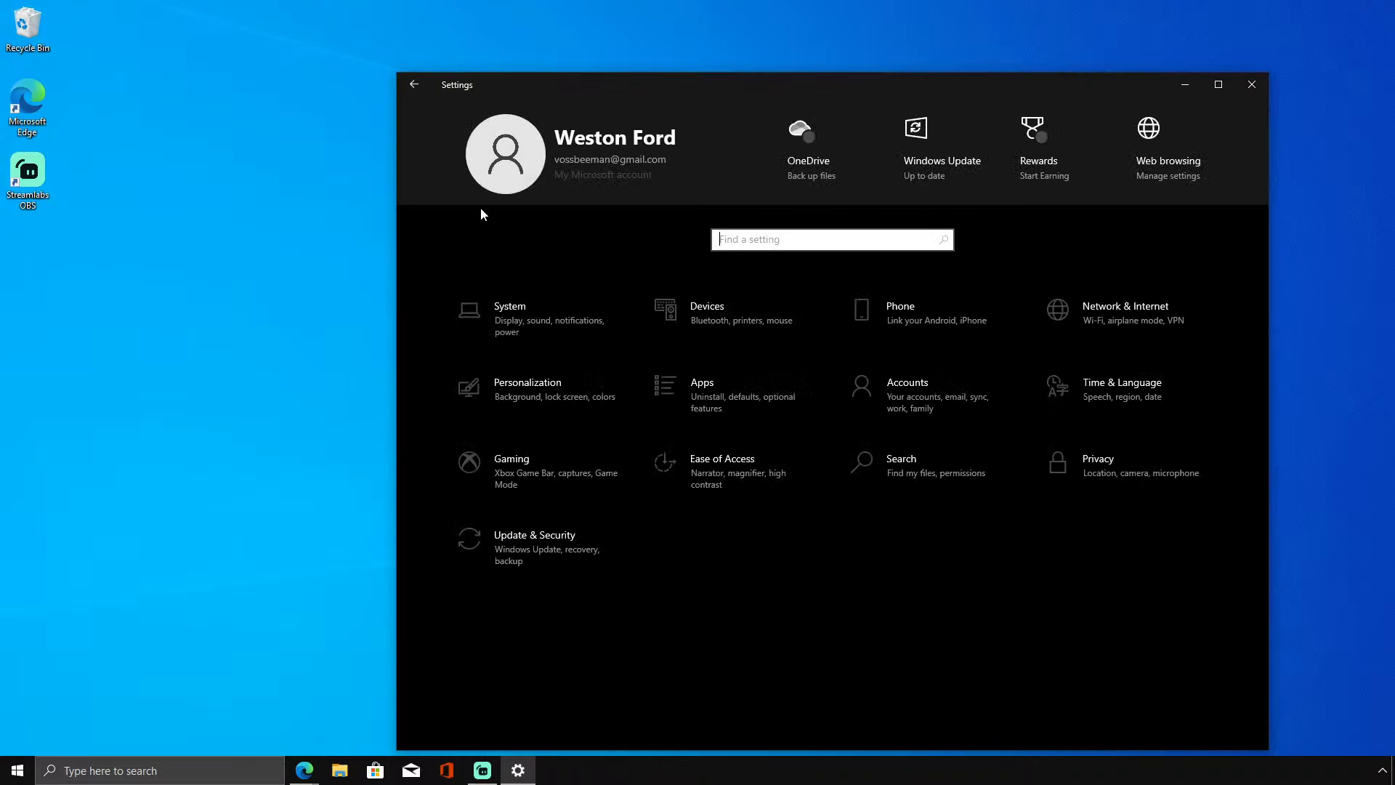
click(423, 89)
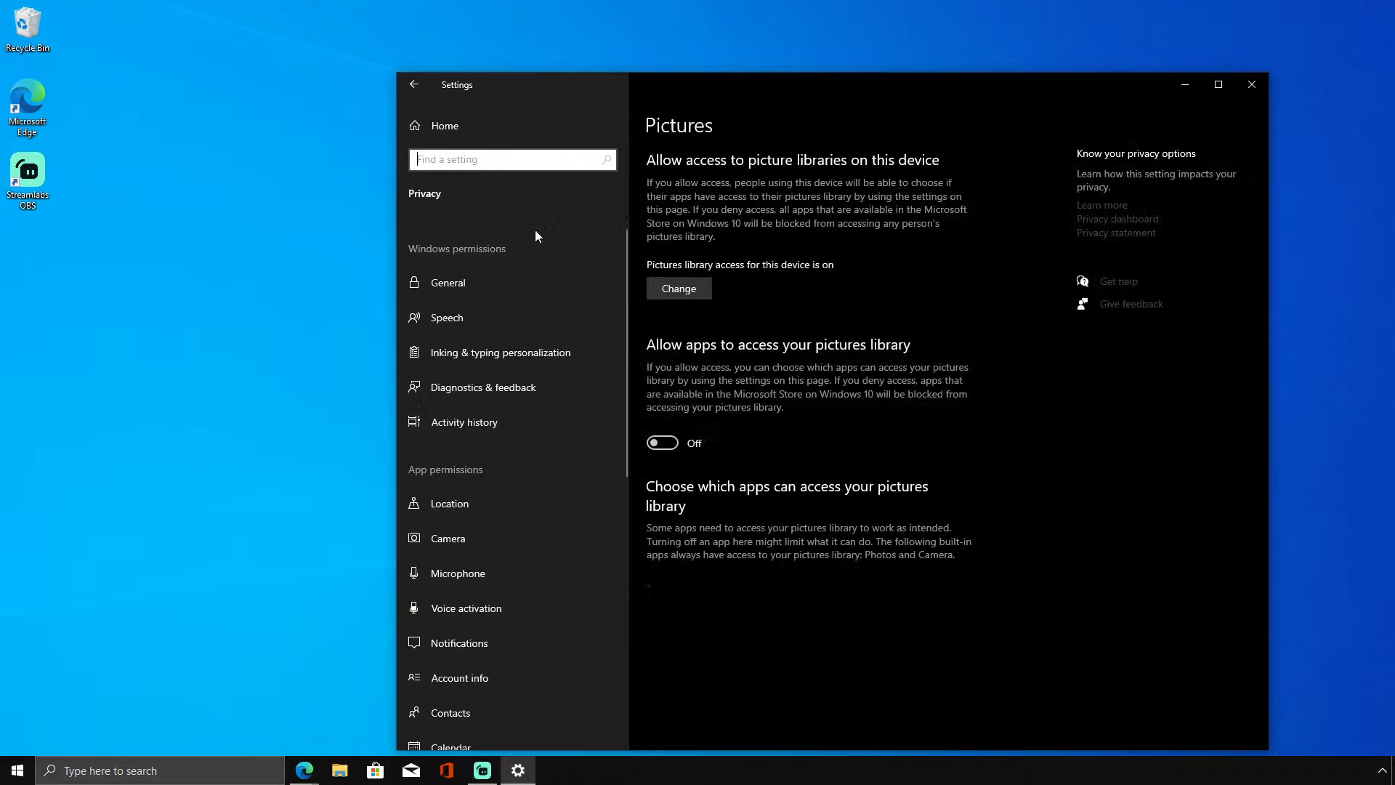
click(1250, 84)
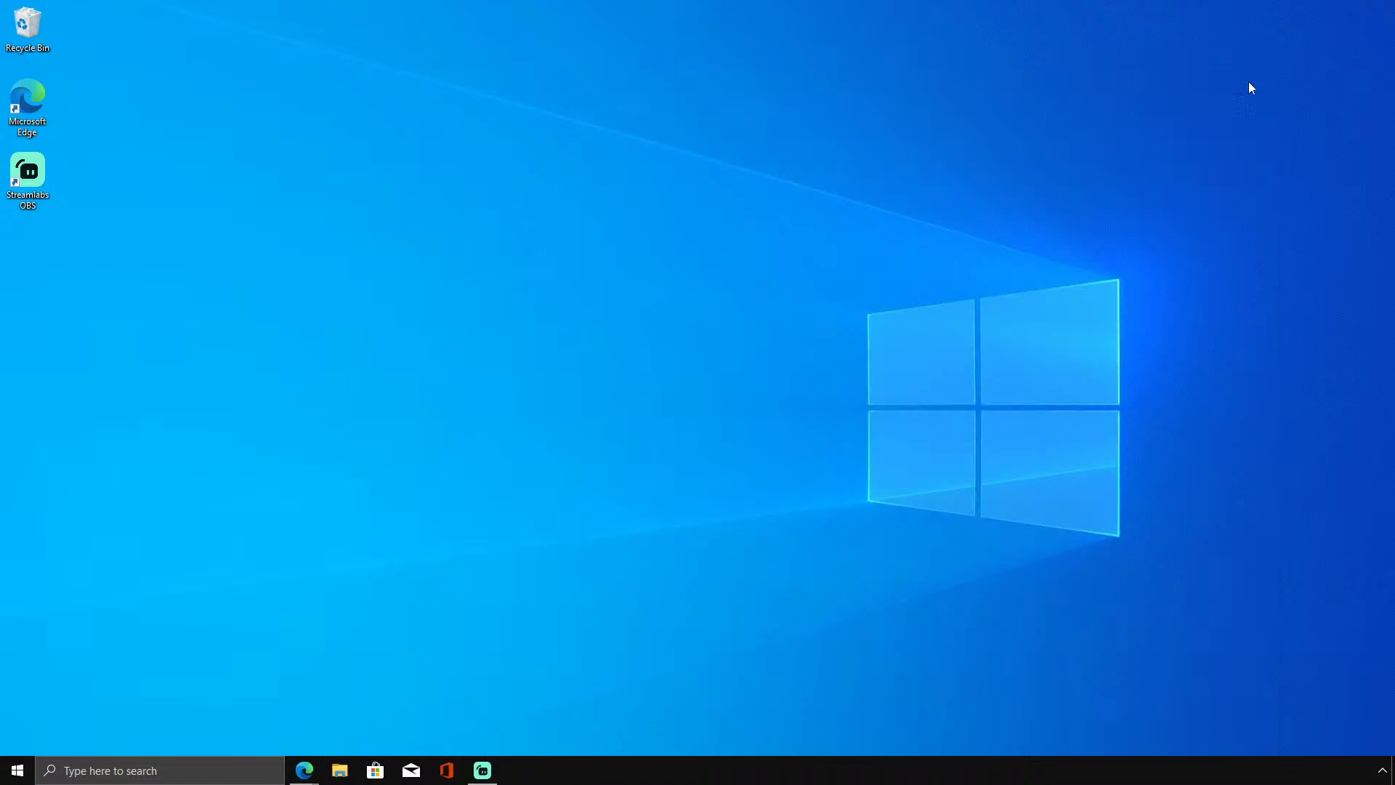
key(super+r)
text(co)
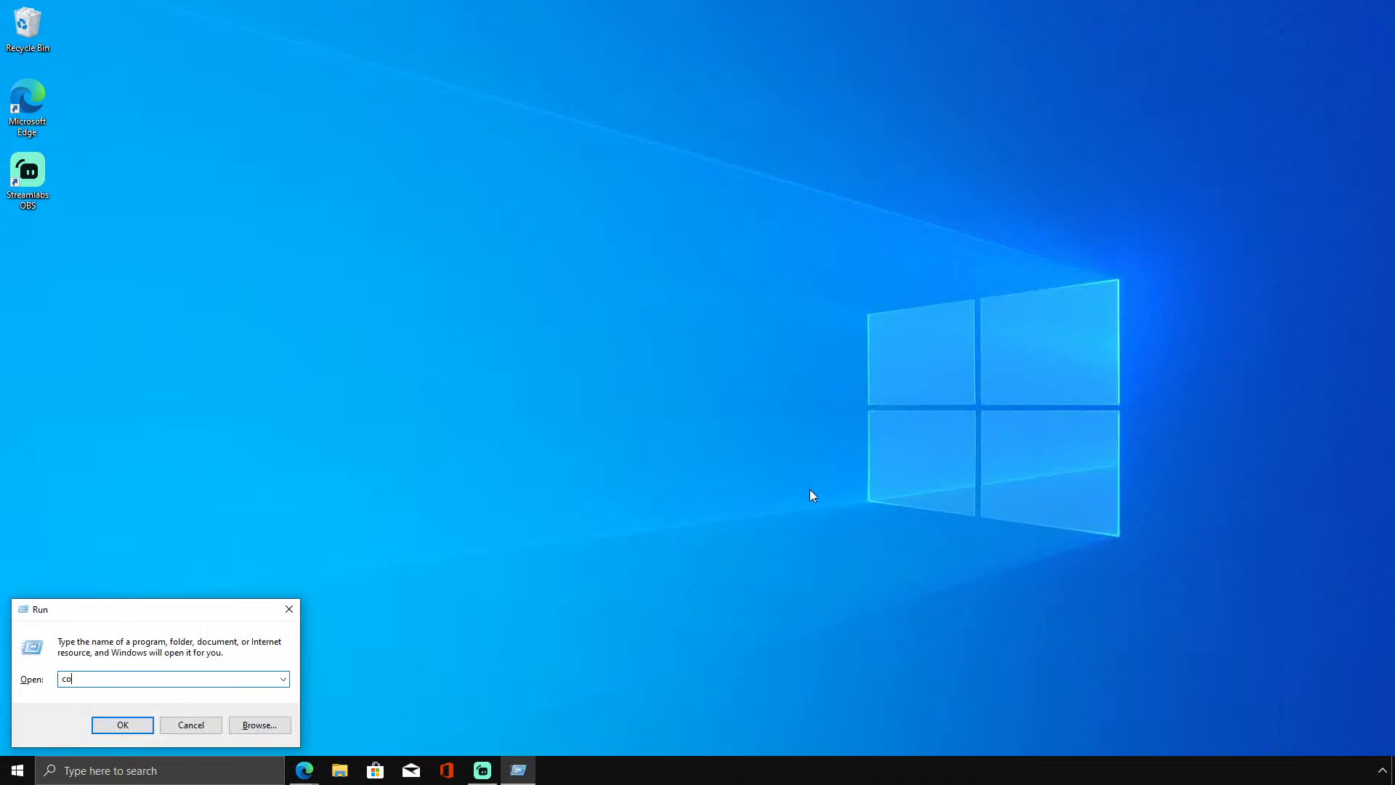
text(ntrol)
key(Return)
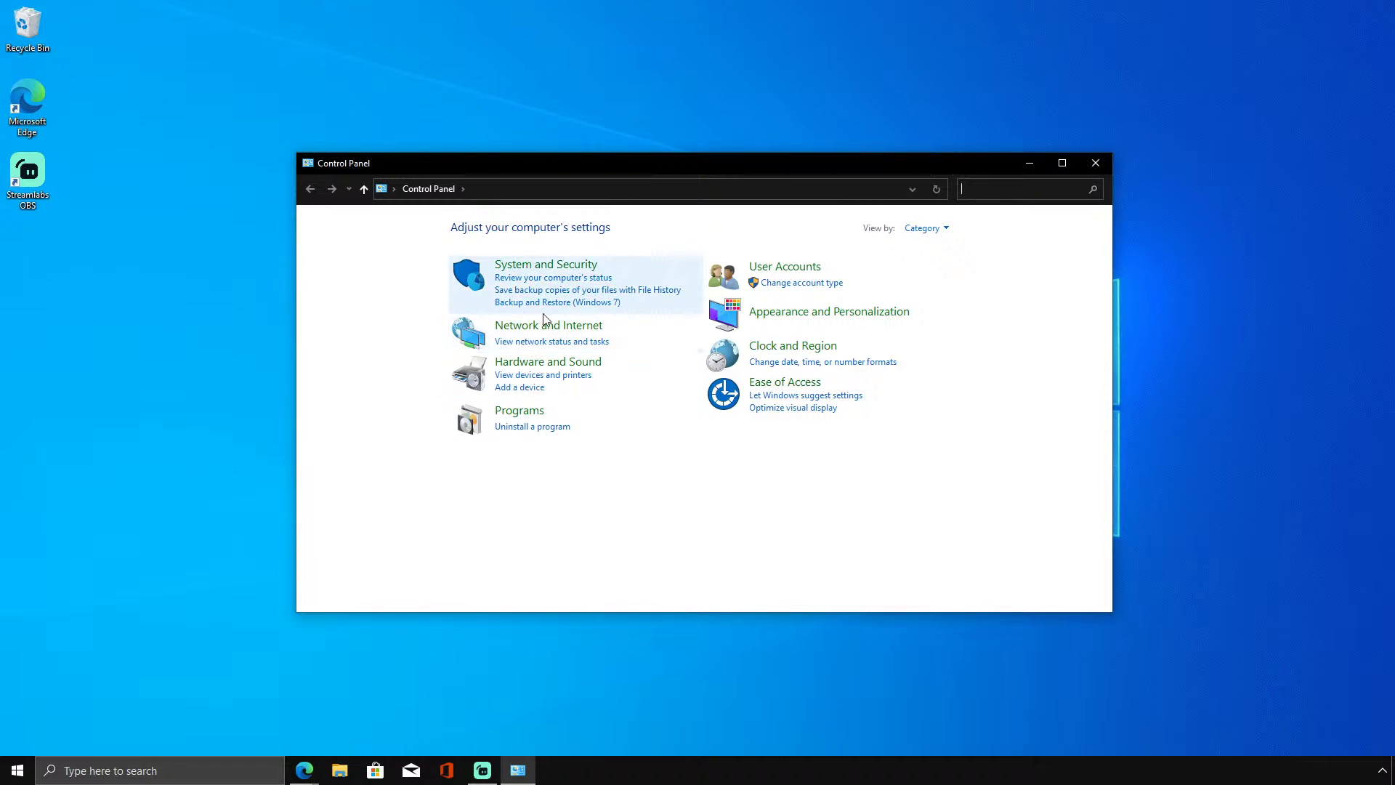
In Security and Maintenance, set the User Account Control notification level to Never notify and apply it.
click(528, 266)
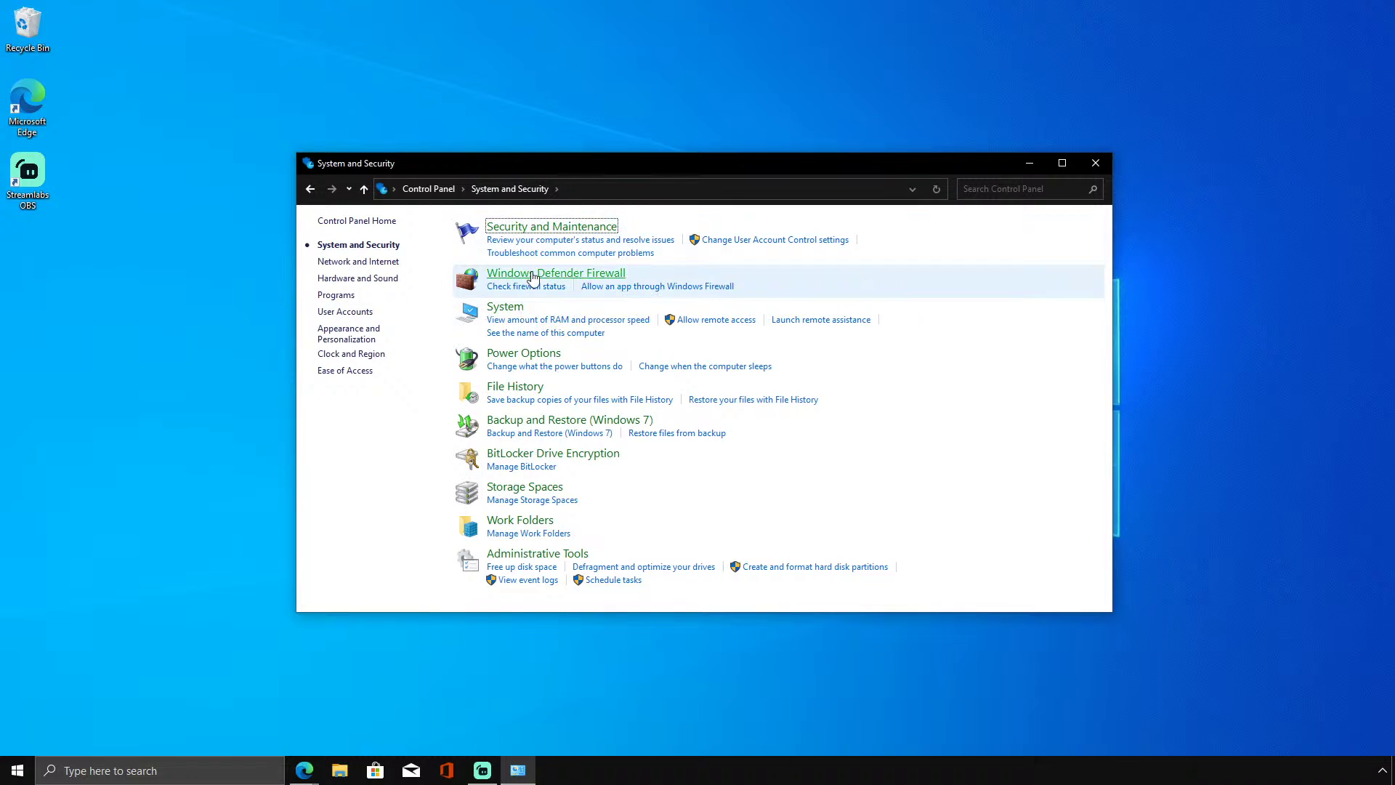
key(Return)
click(422, 280)
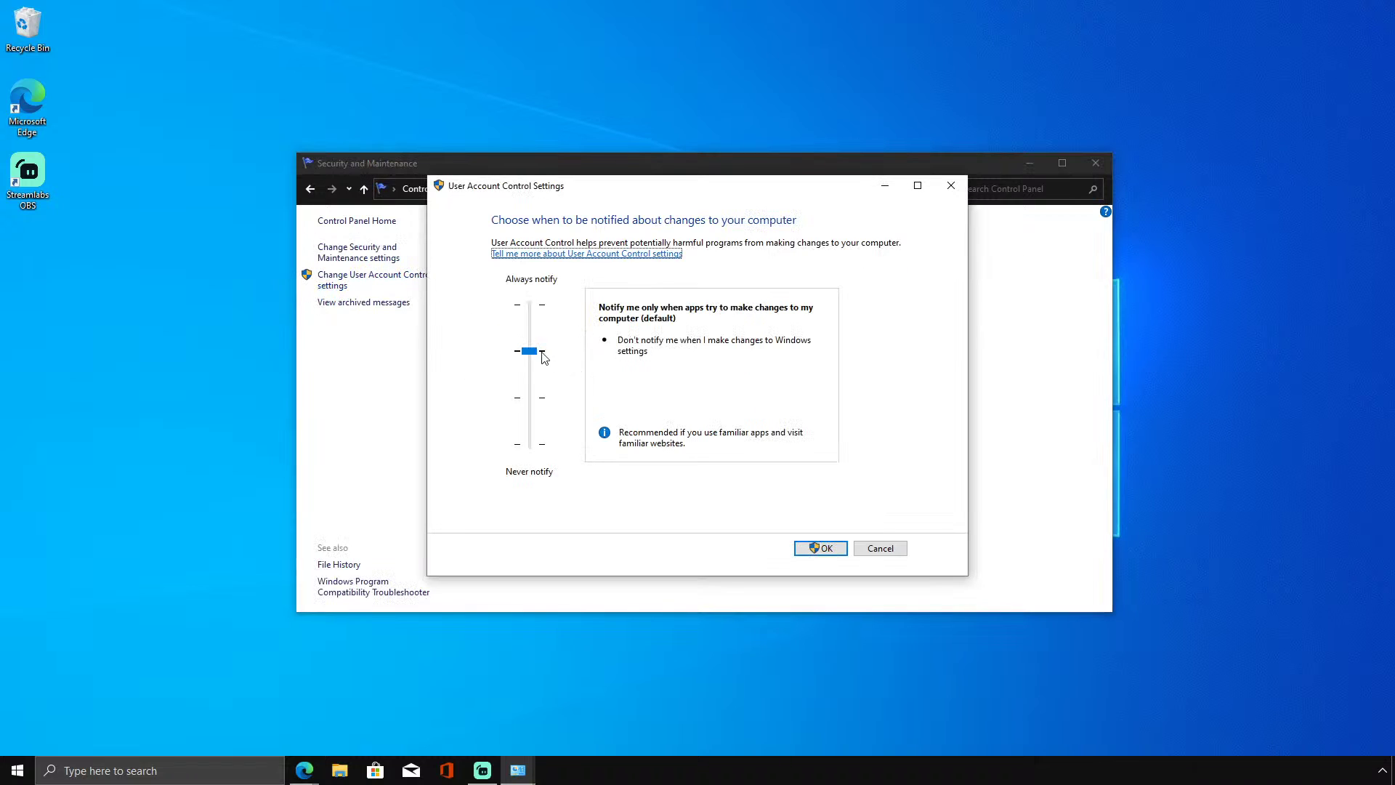
click(529, 327)
click(530, 444)
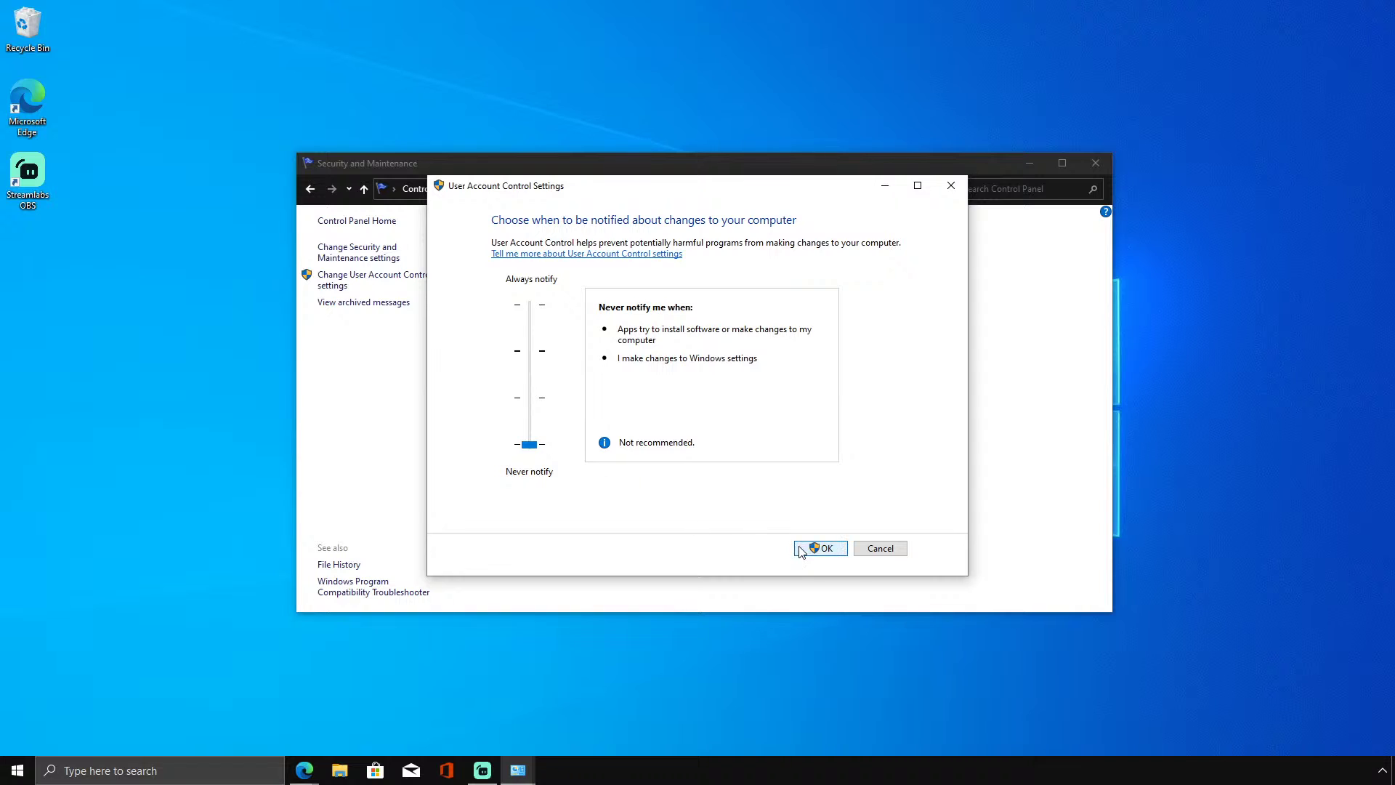
click(820, 548)
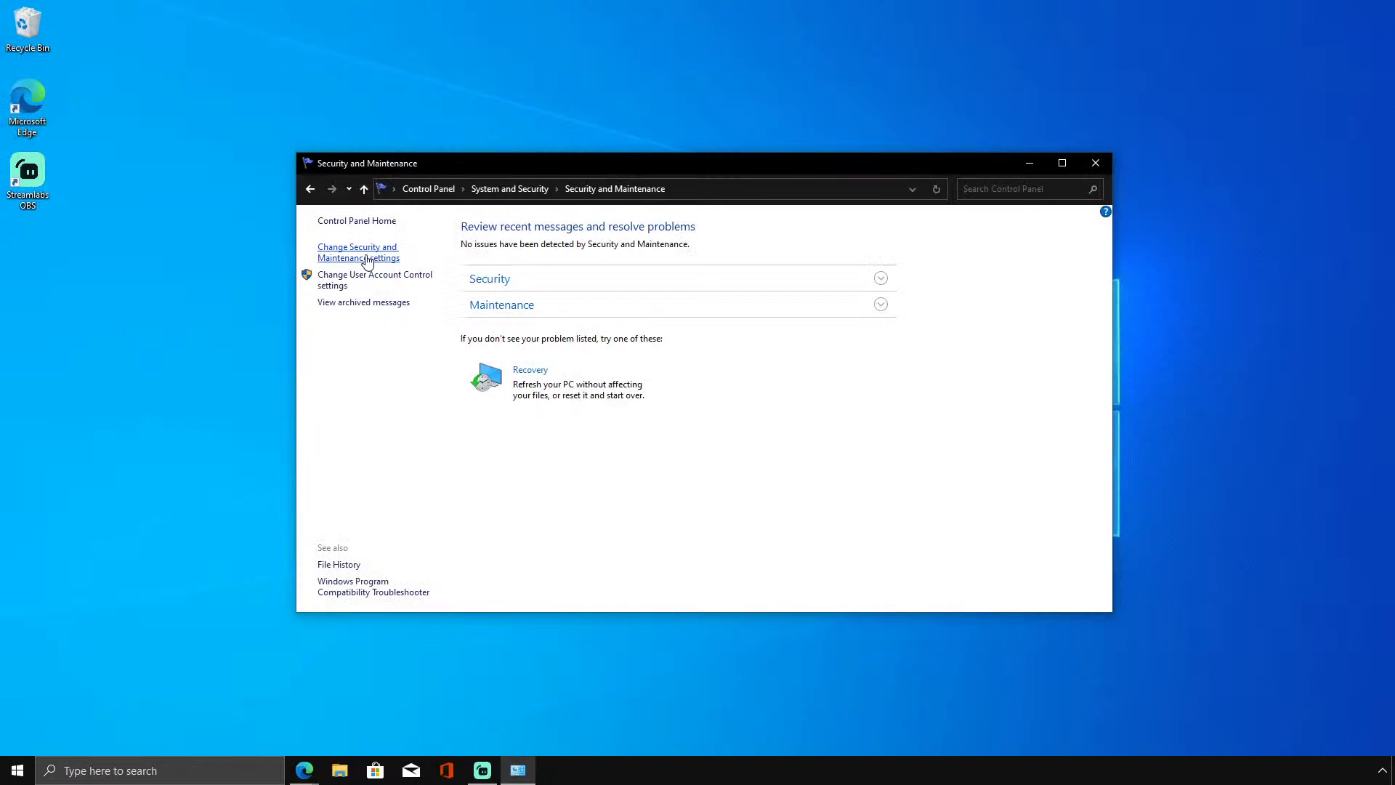
Turn off the Security and Maintenance messages for Internet security settings, Network firewall, User Account Control, Virus protection, Windows Troubleshooting, File History, Storage Spaces and Work Folders.
click(364, 259)
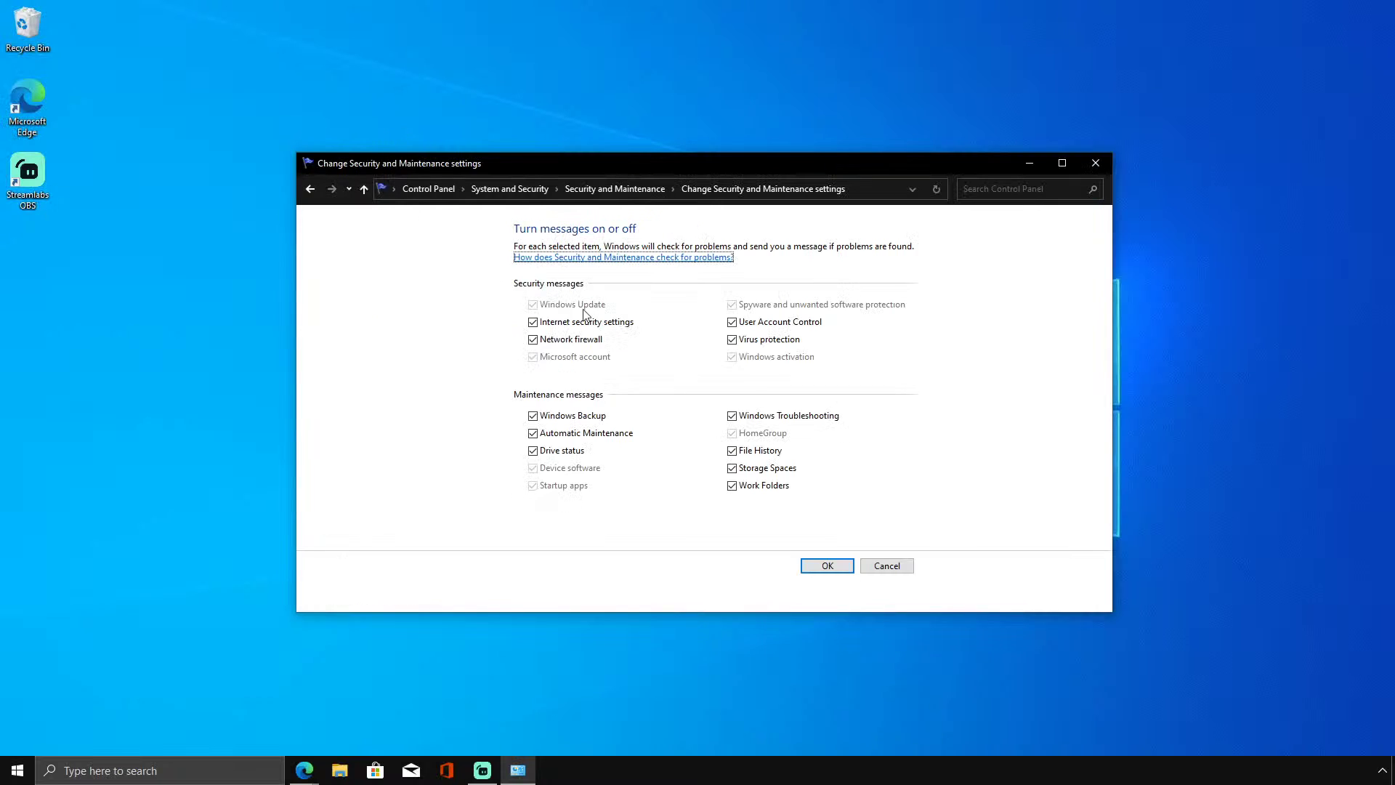
click(546, 337)
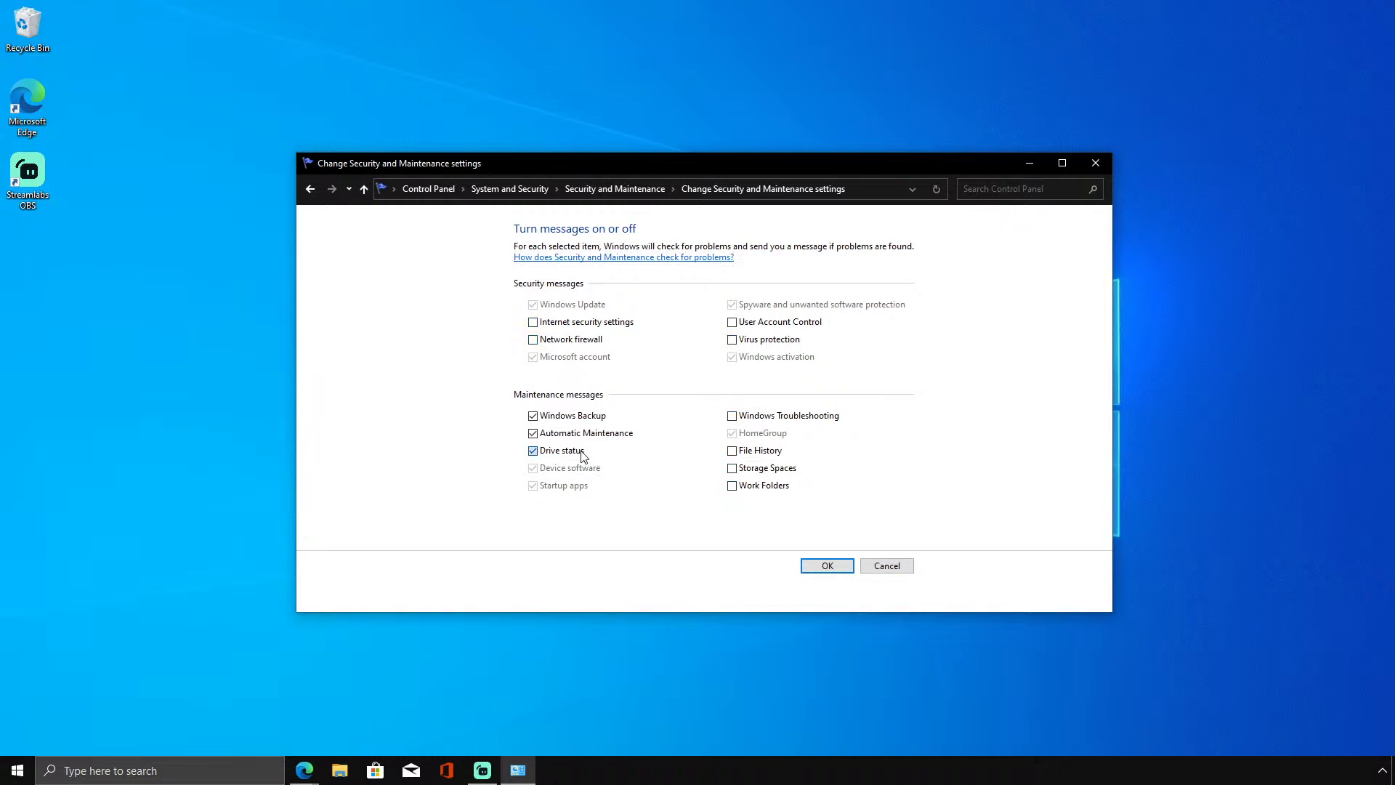
click(821, 566)
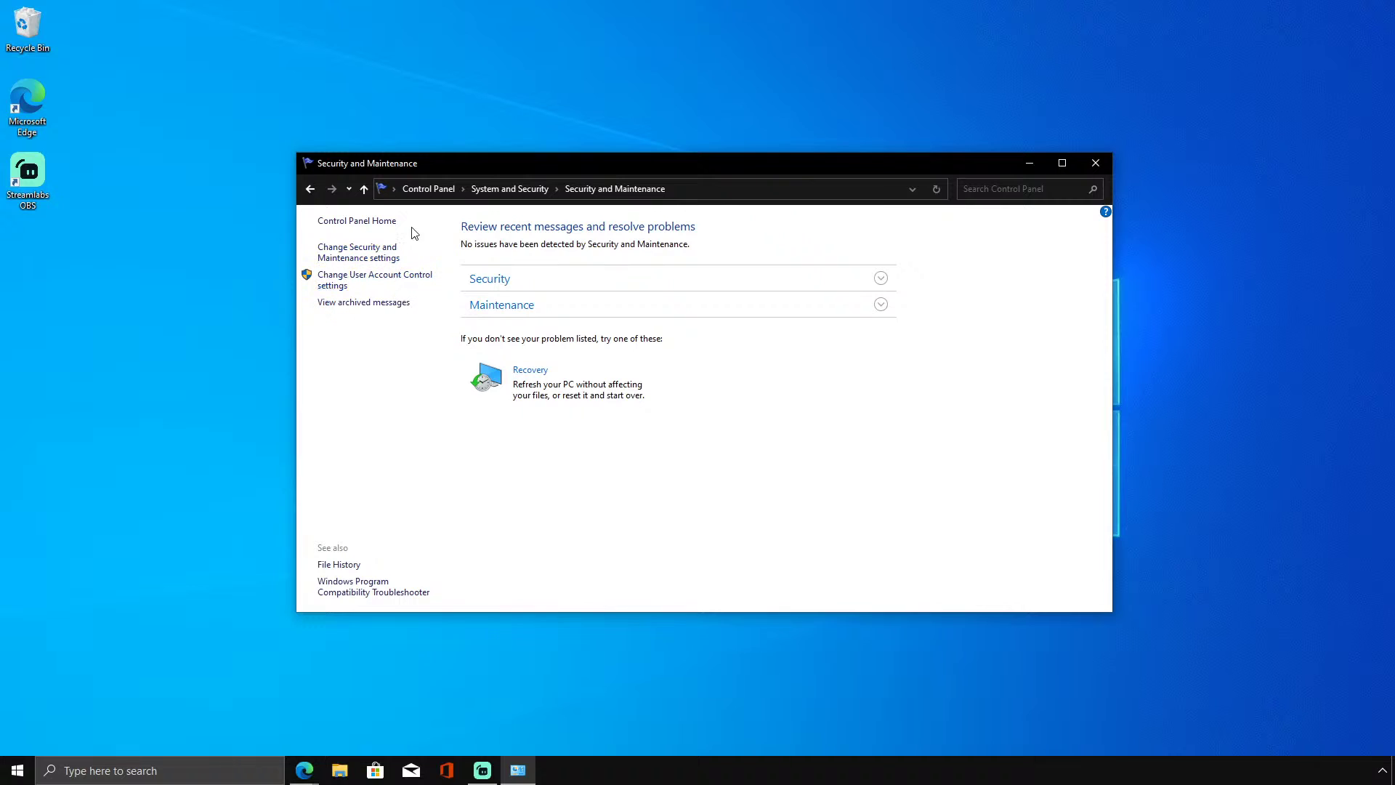
Open Windows Defender Firewall from System and Security and check the list of apps allowed through it.
click(482, 189)
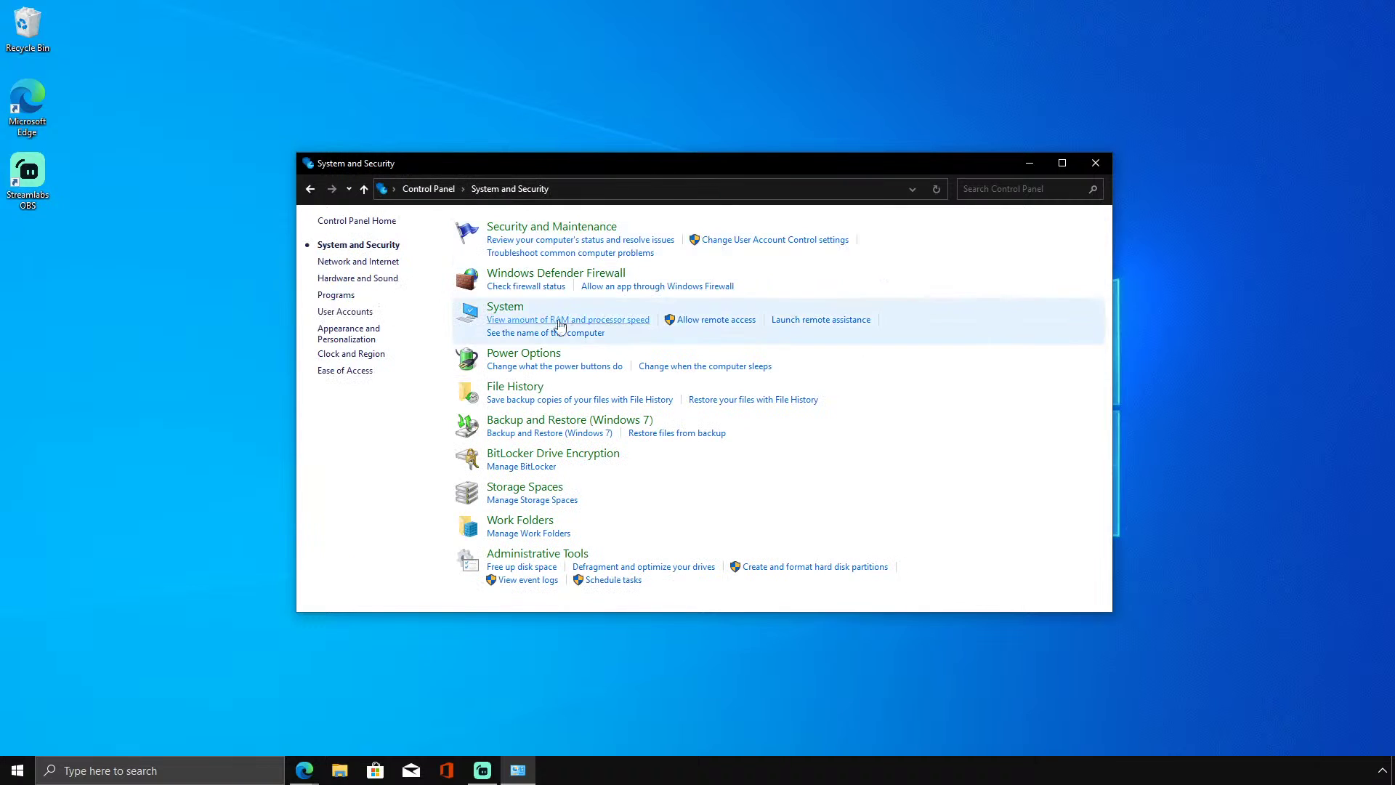
click(548, 276)
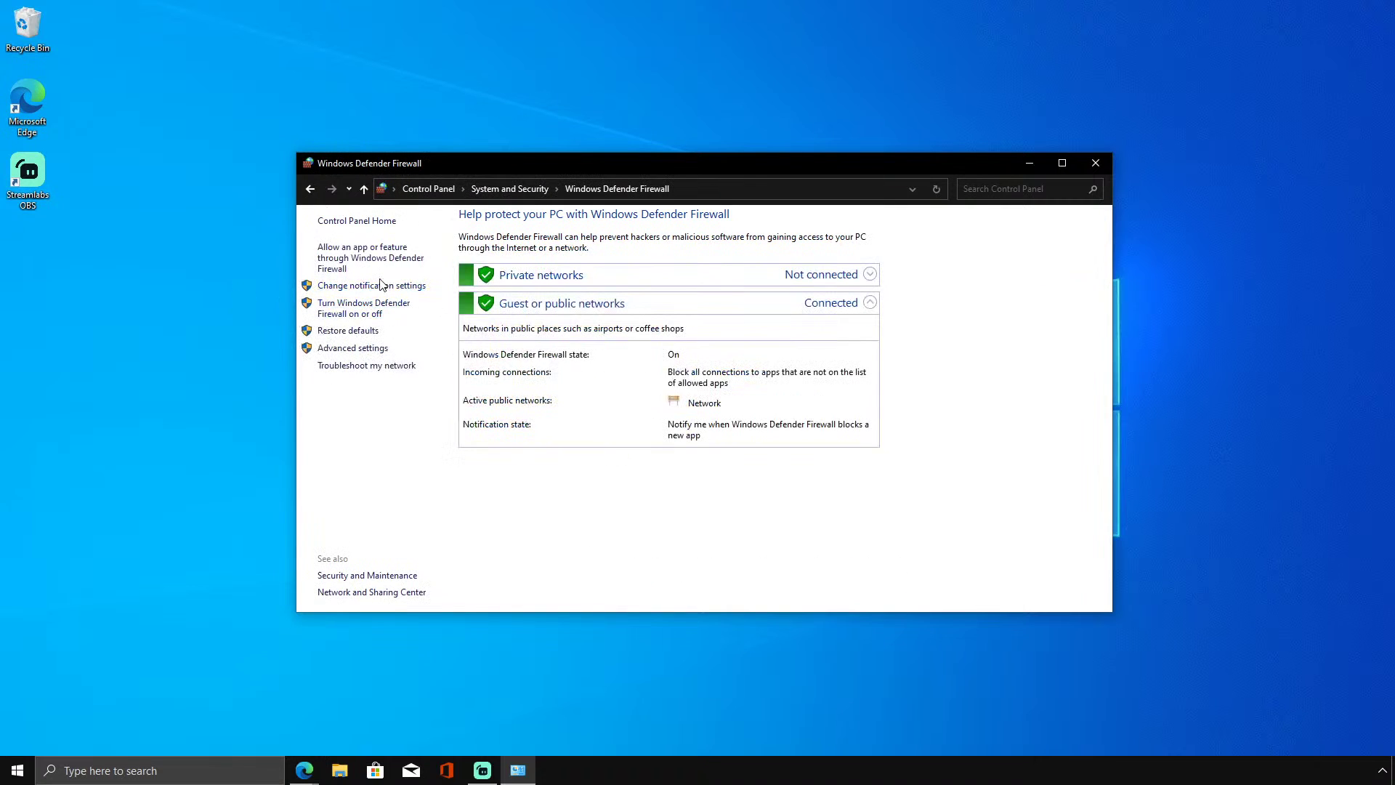
click(383, 268)
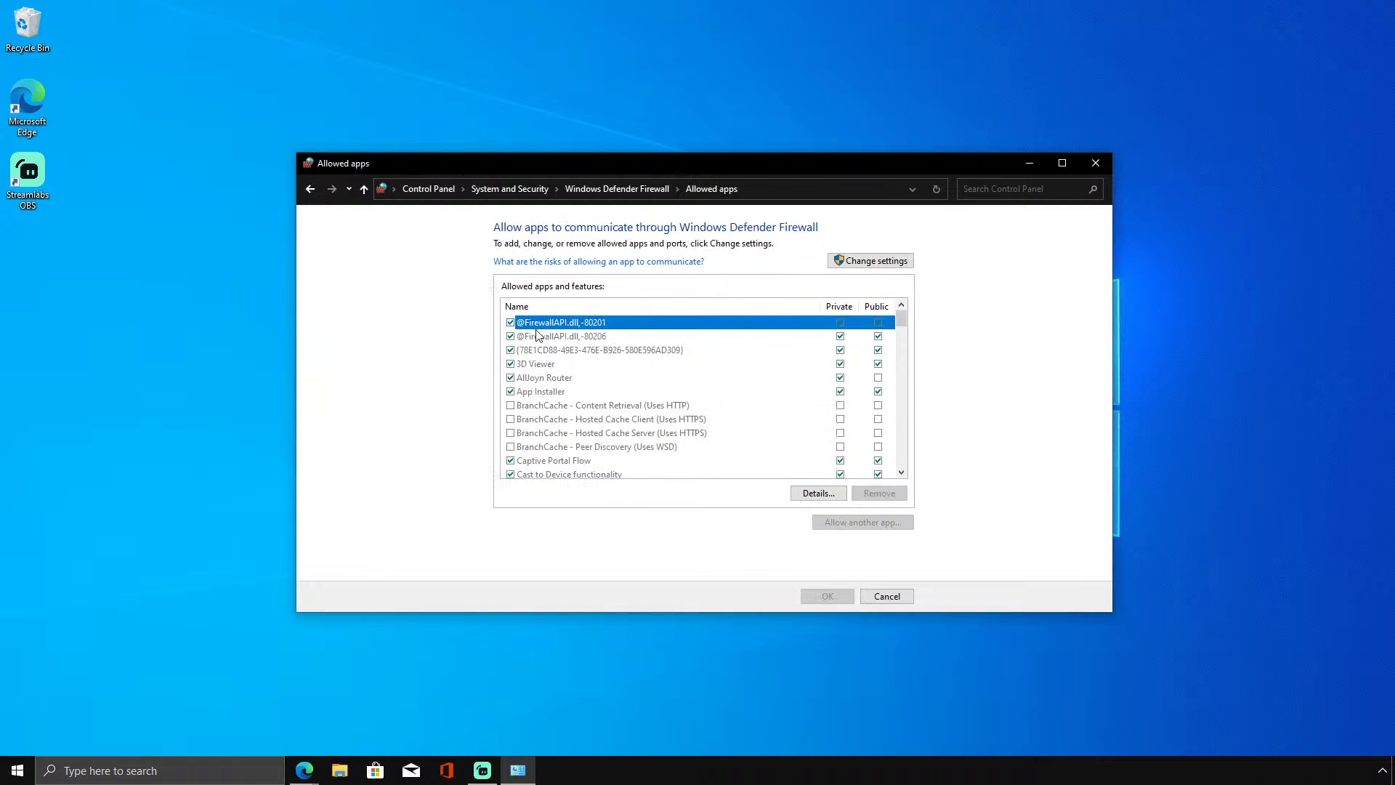
click(890, 595)
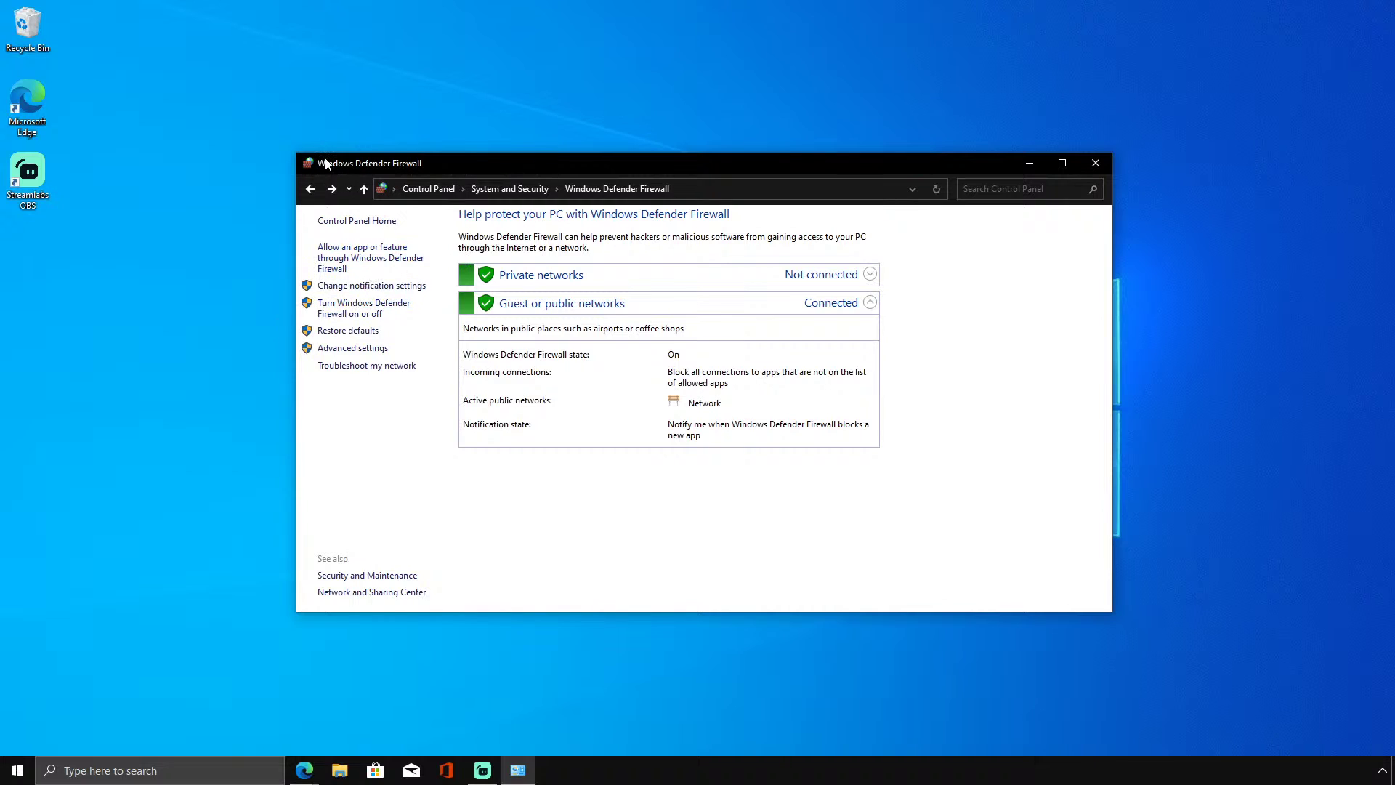
Turn off Windows Defender Firewall for both private and public networks.
right_click(18, 771)
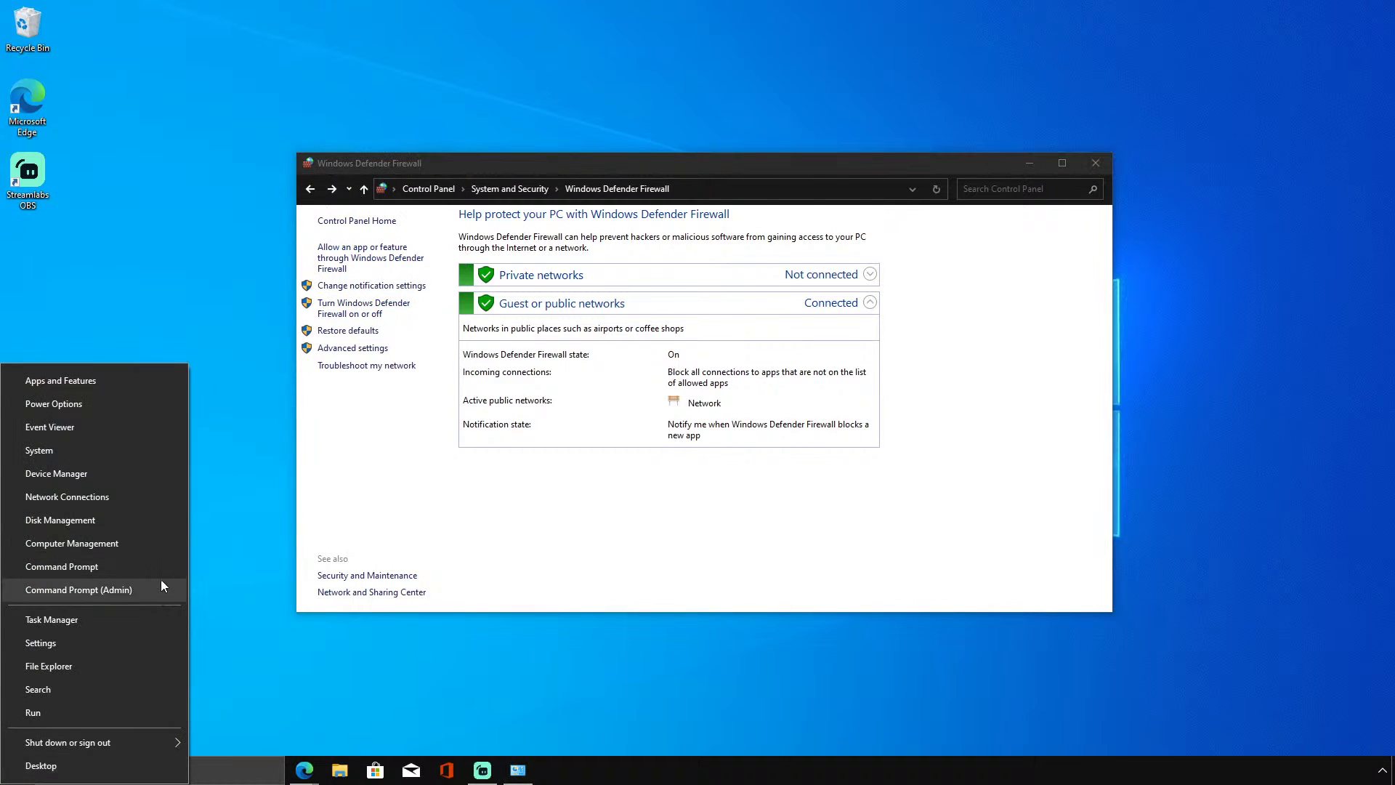
click(374, 313)
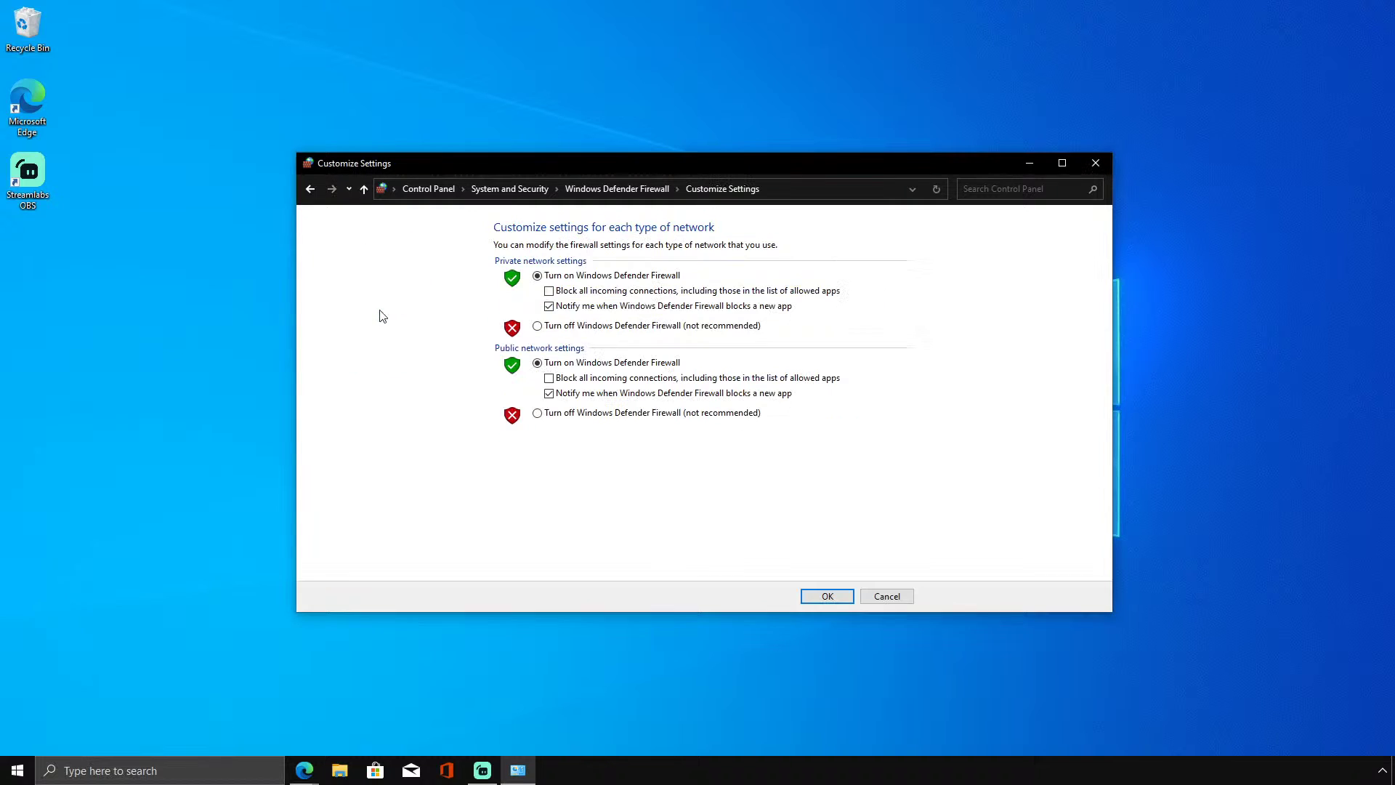
click(547, 323)
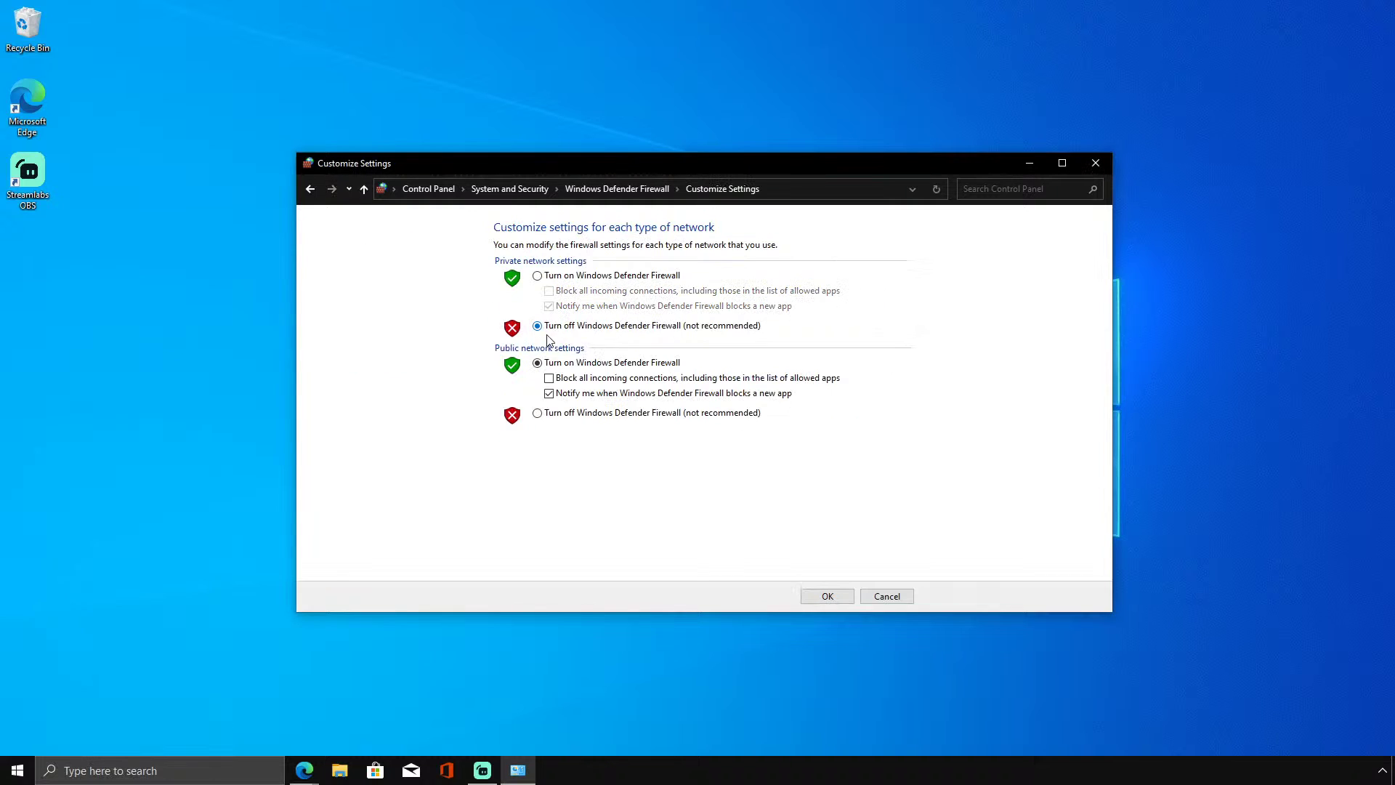
click(537, 414)
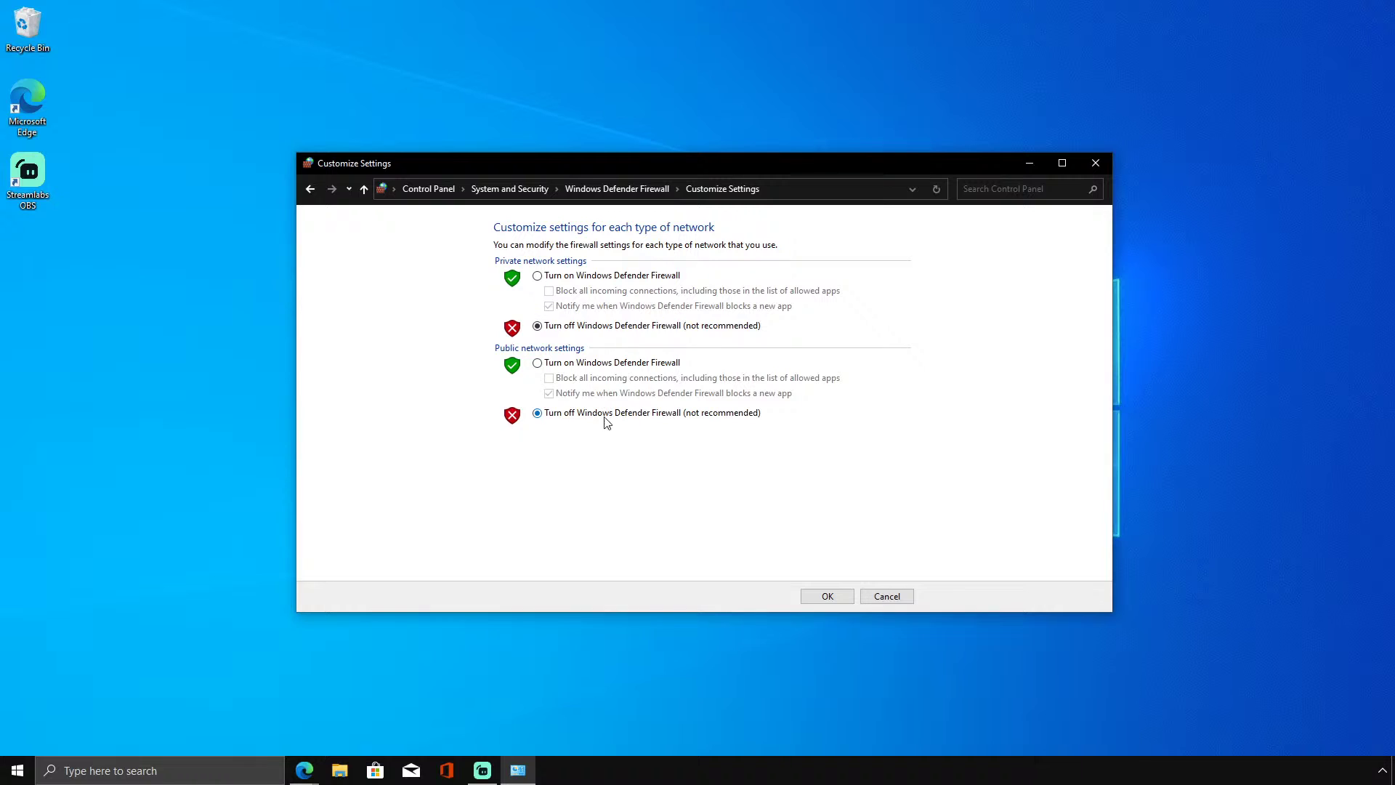
click(826, 597)
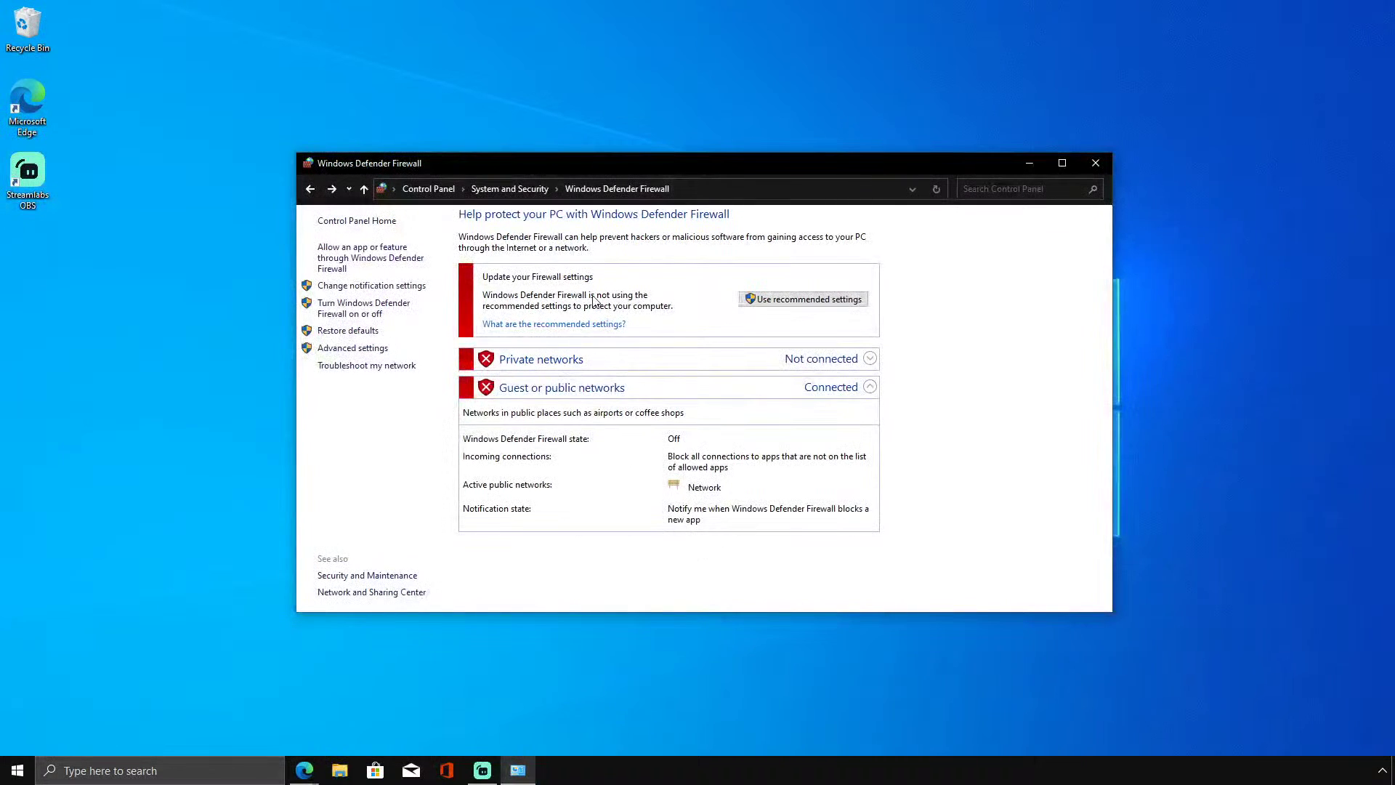
Open Task Manager and sort the running processes by memory usage.
right_click(17, 771)
click(73, 617)
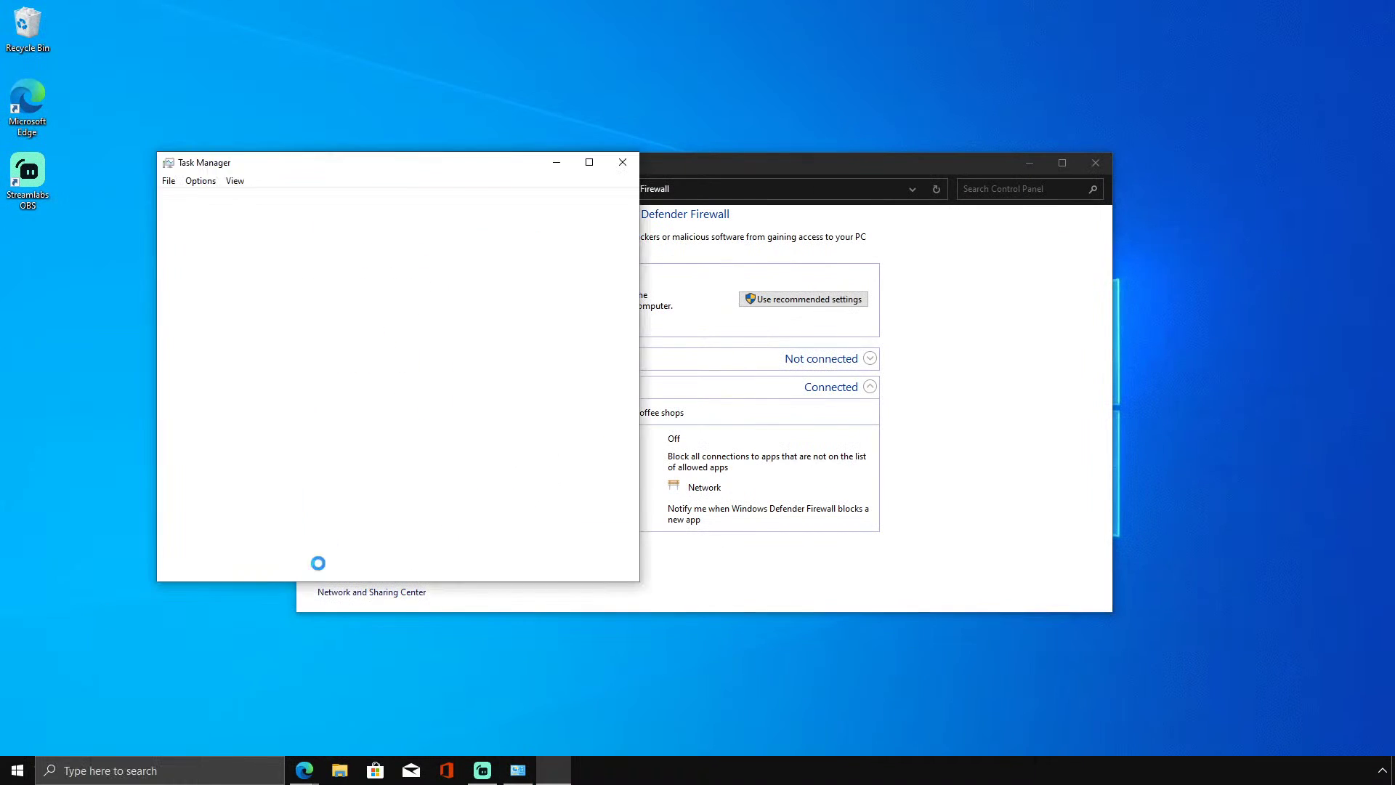
scroll(447, 382, down, 7)
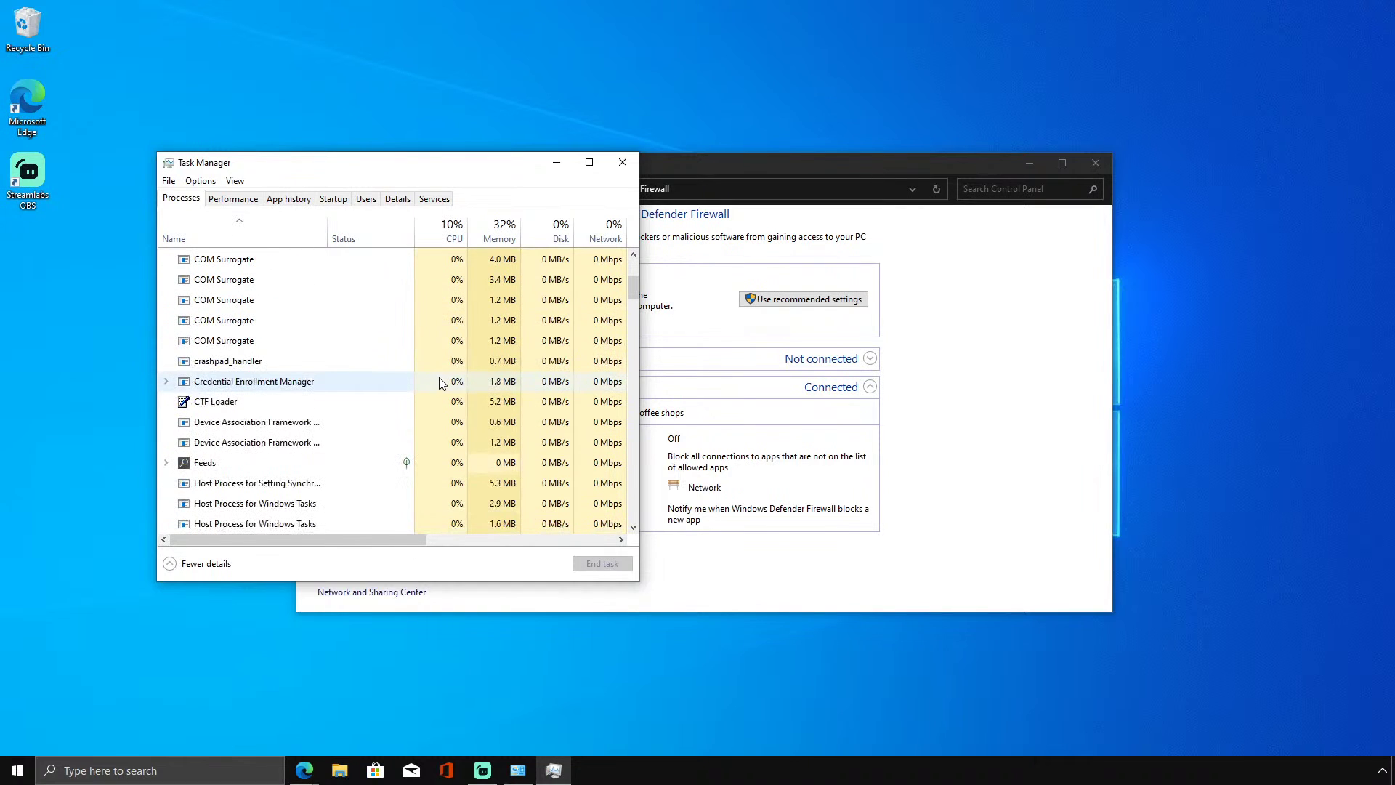
scroll(441, 382, down, 1)
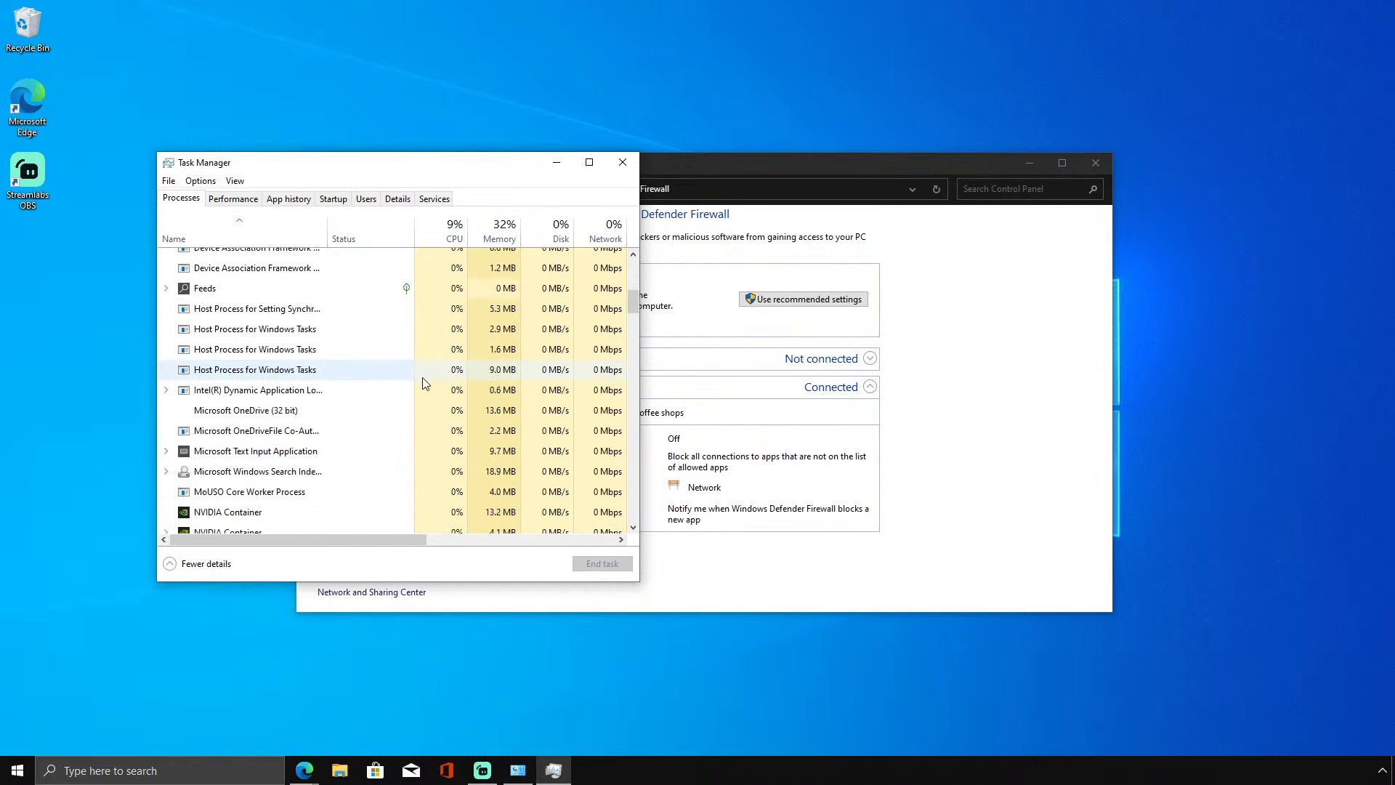
scroll(429, 381, up, 8)
click(500, 239)
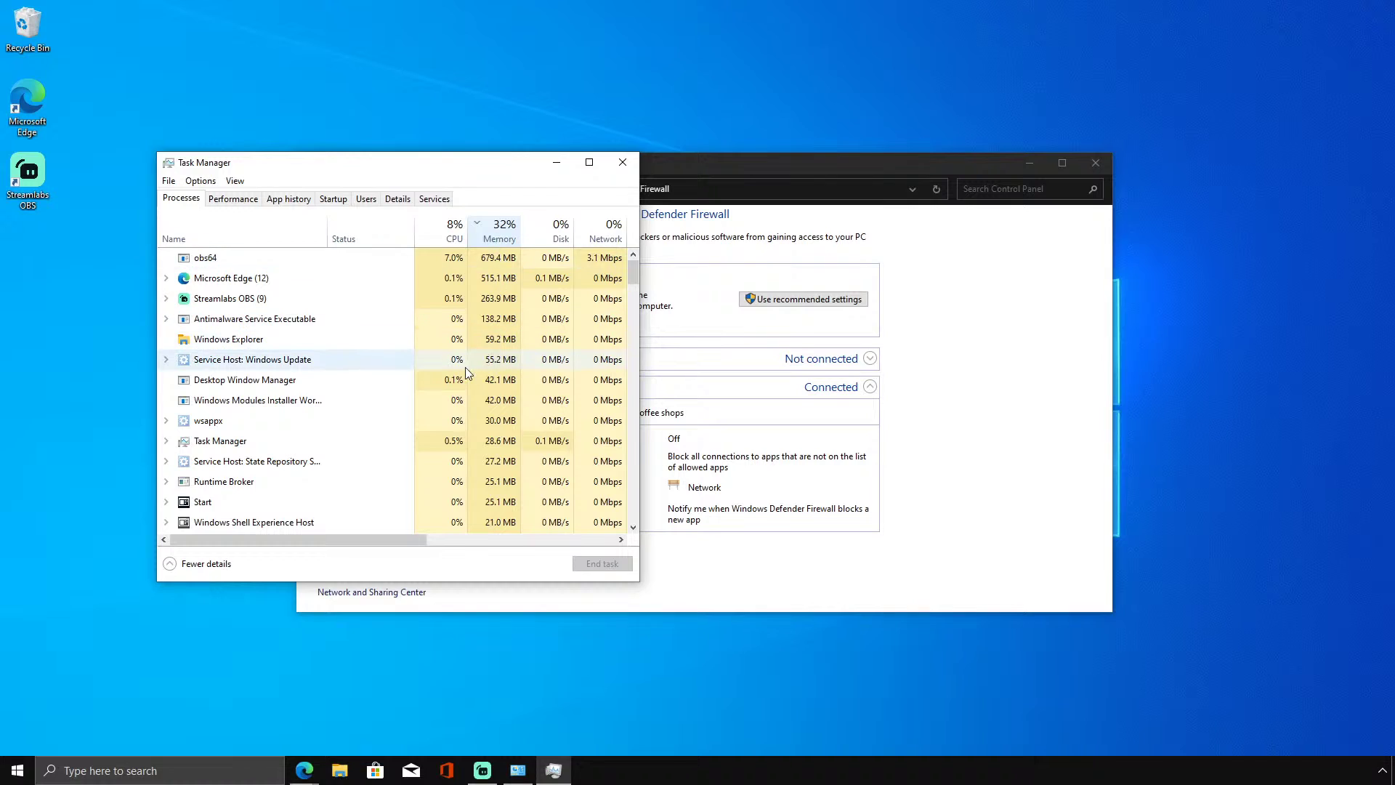
Expand the Antimalware Service Executable process and examine its Microsoft Defender Antivirus service and the actions offered for it.
double_click(407, 319)
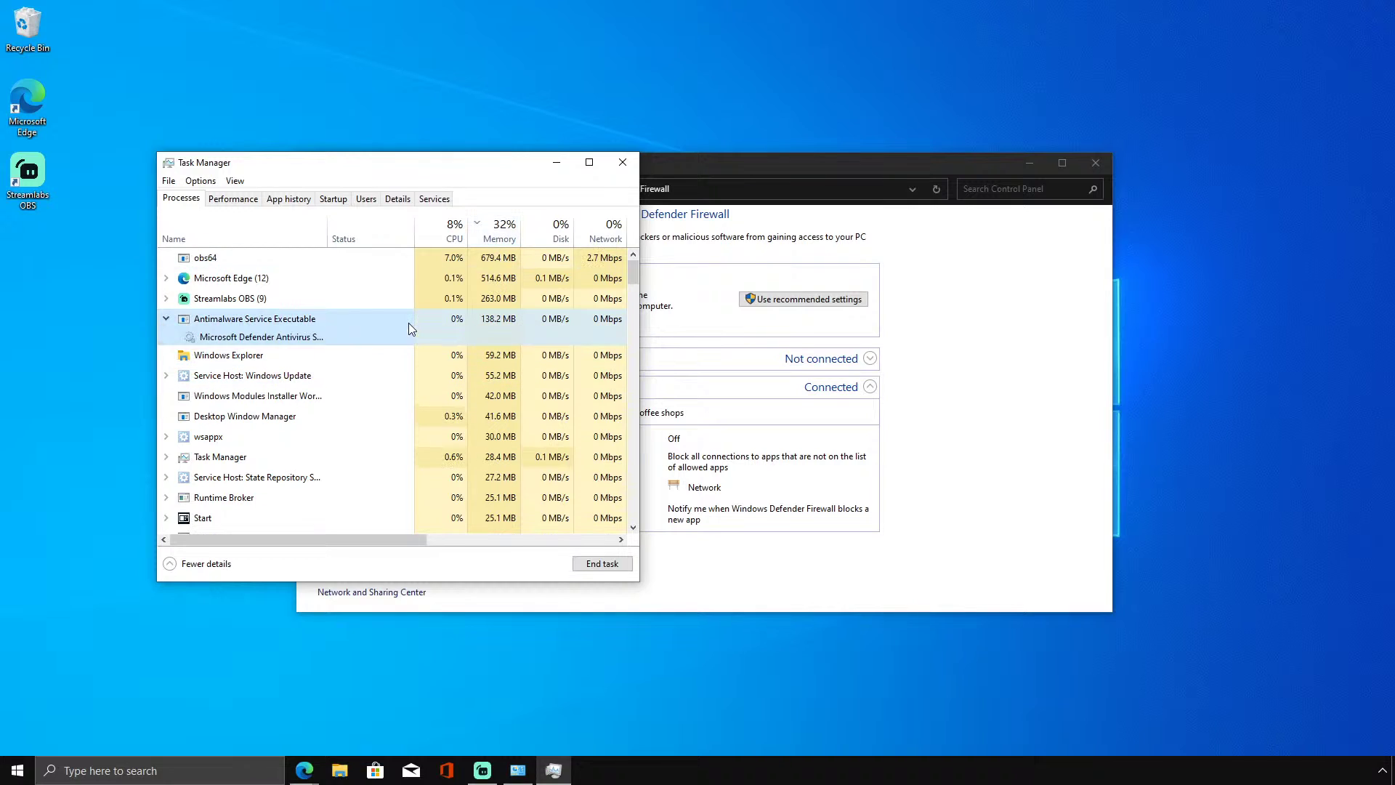
double_click(276, 325)
click(291, 333)
double_click(290, 324)
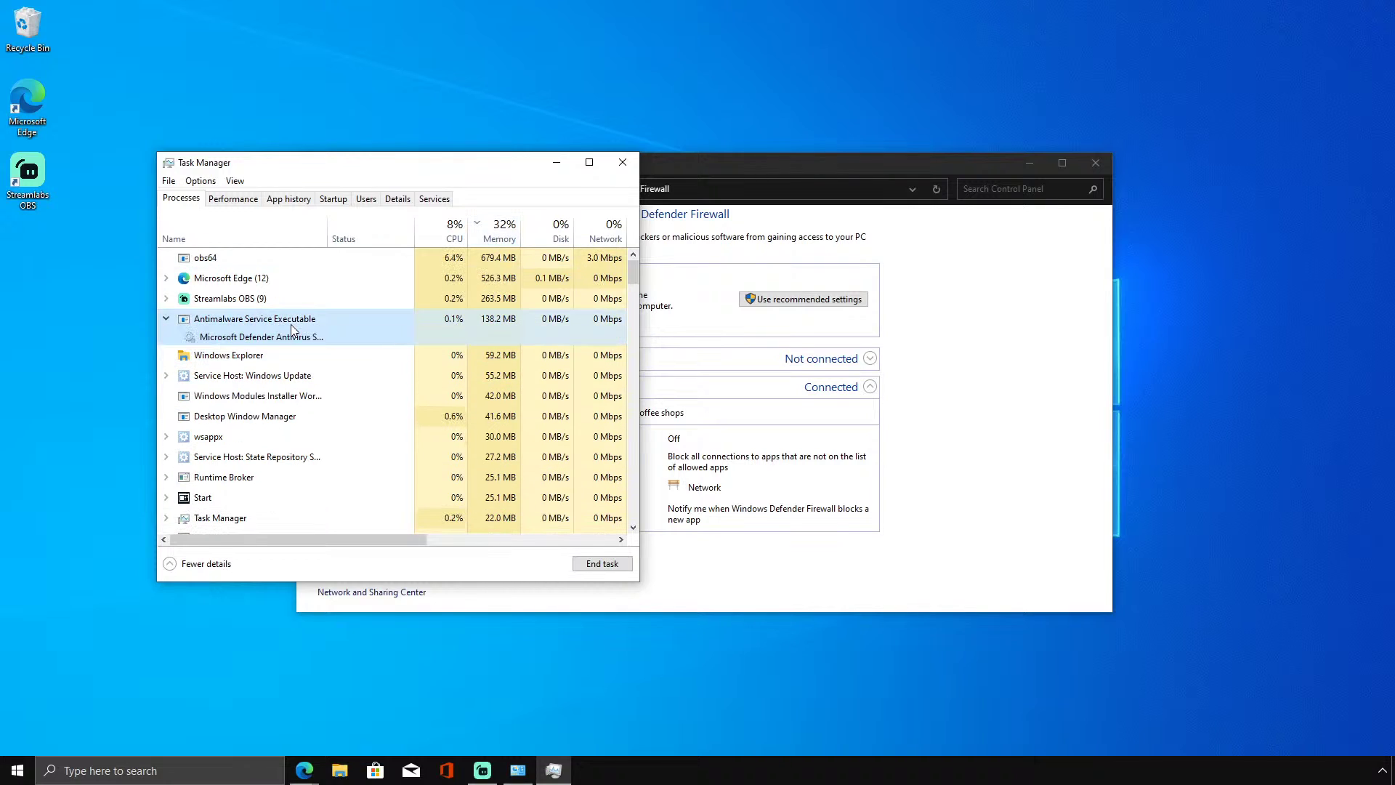
double_click(287, 324)
double_click(284, 325)
double_click(284, 325)
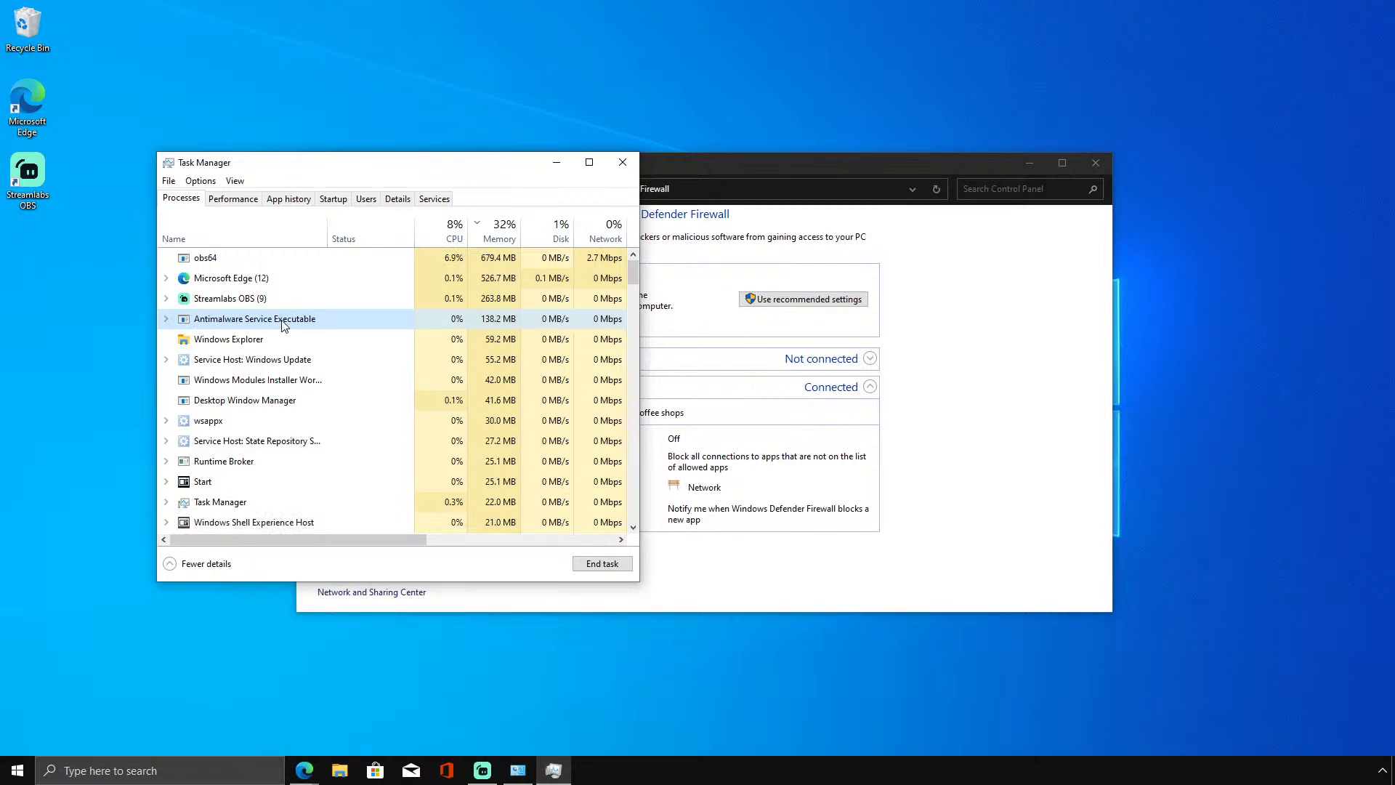
double_click(284, 324)
right_click(283, 325)
click(265, 336)
right_click(266, 336)
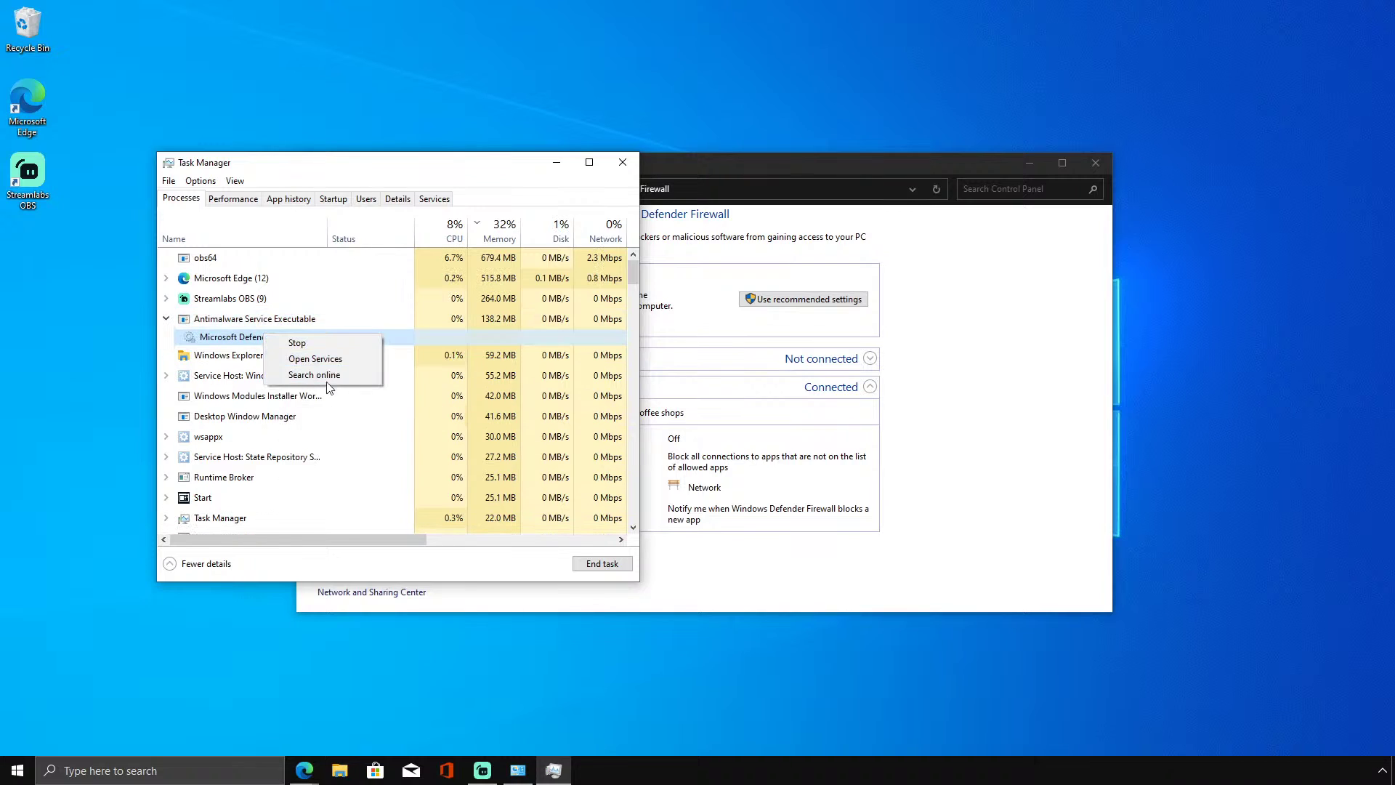
click(266, 334)
Open the file location of Antimalware Service Executable, look at its parent Program Files folder and close the window.
right_click(256, 327)
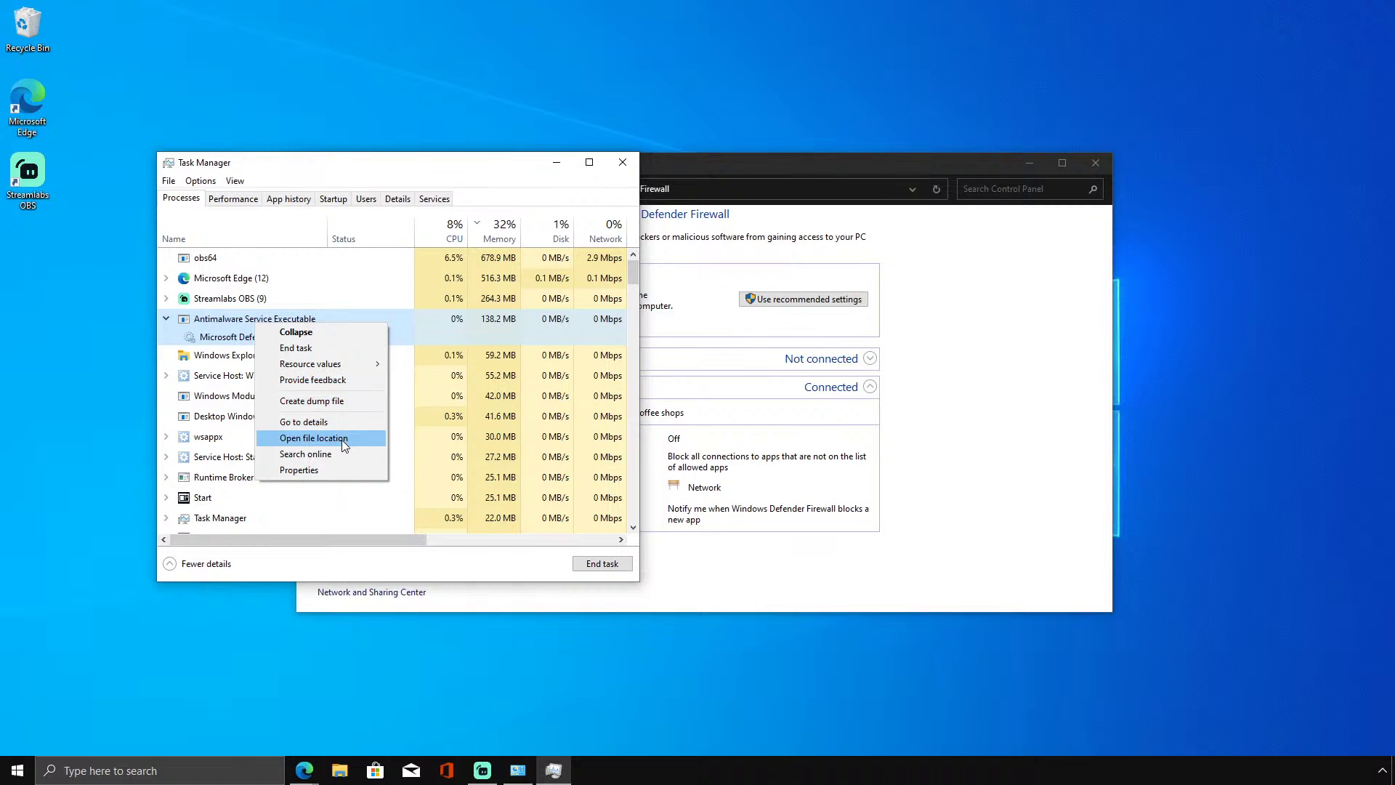
click(341, 438)
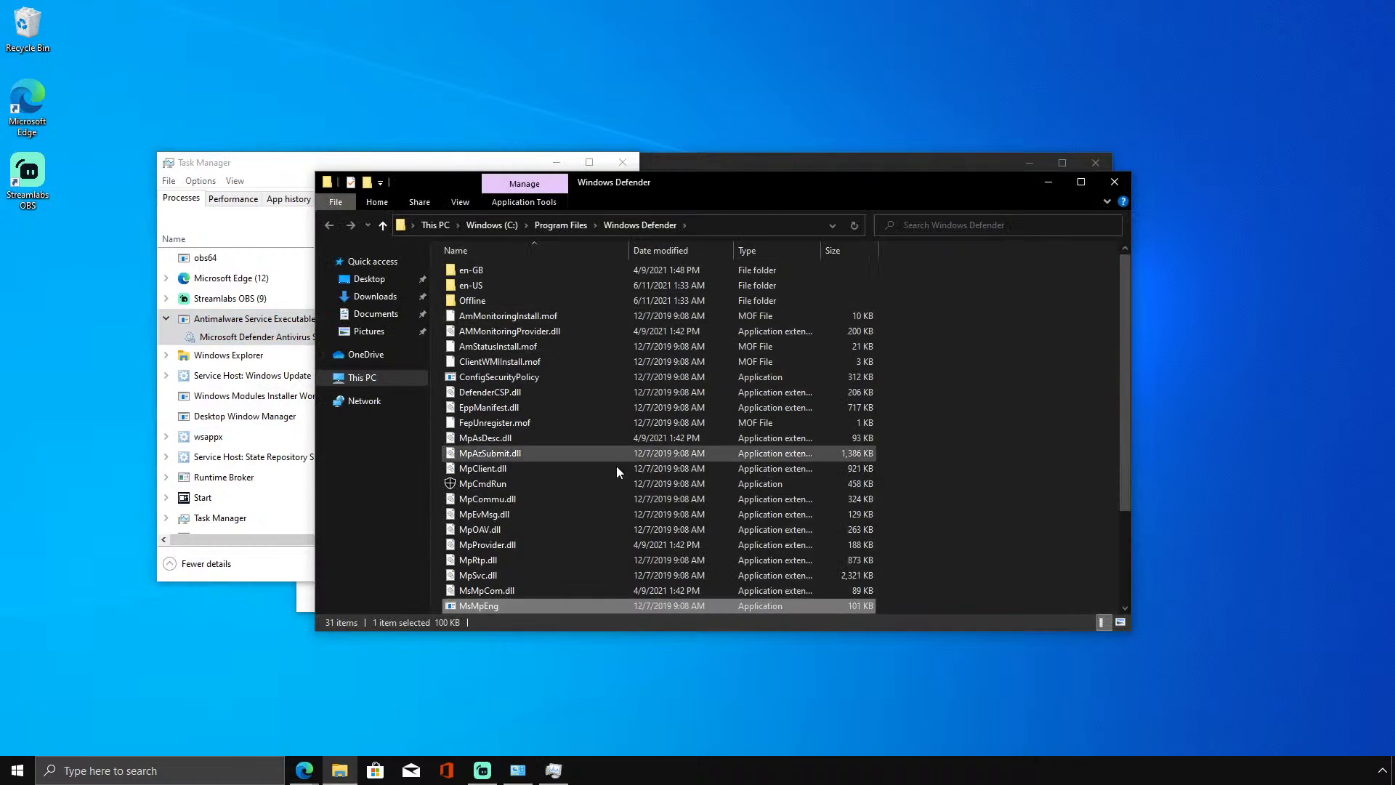
click(571, 225)
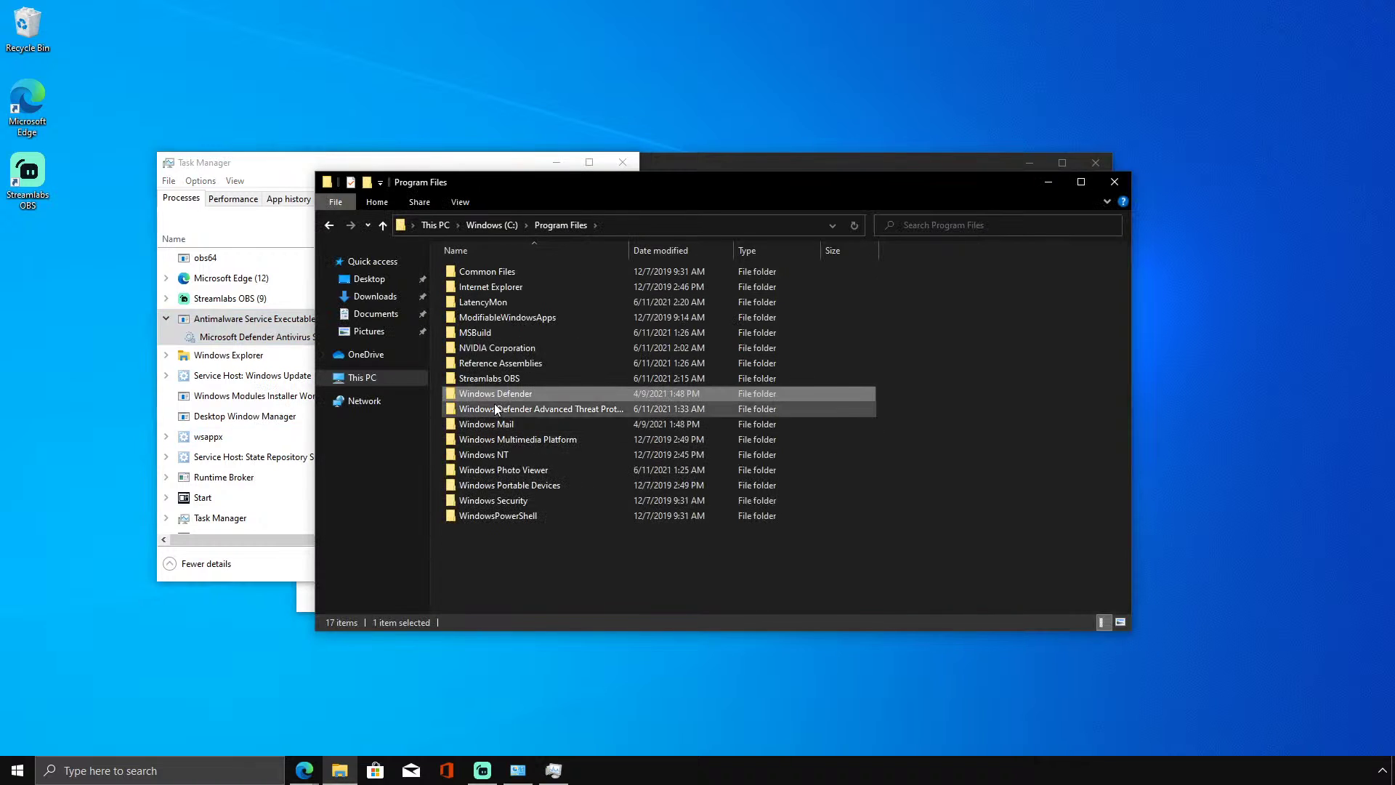
click(1112, 183)
Look through the remaining processes in Task Manager and close it.
scroll(442, 351, down, 15)
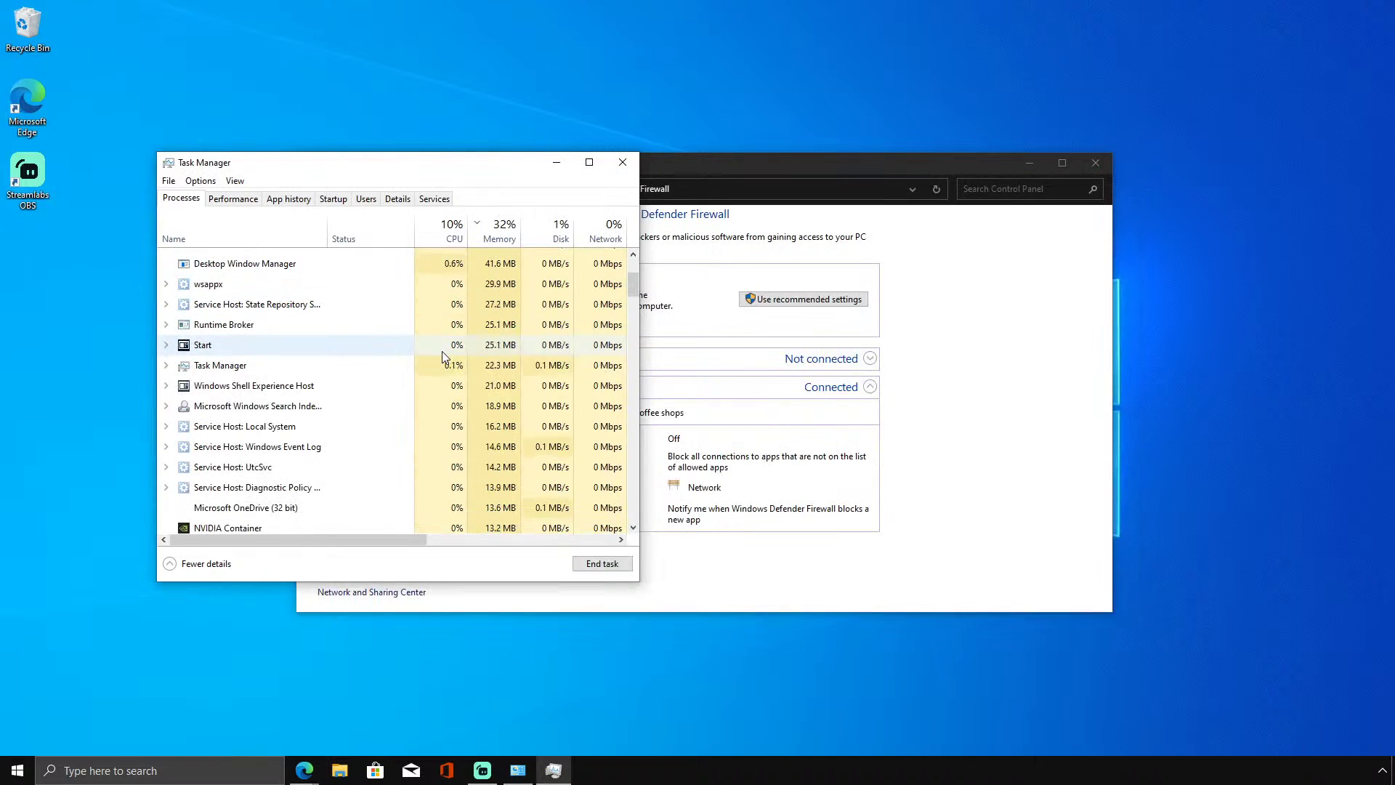
scroll(371, 341, down, 15)
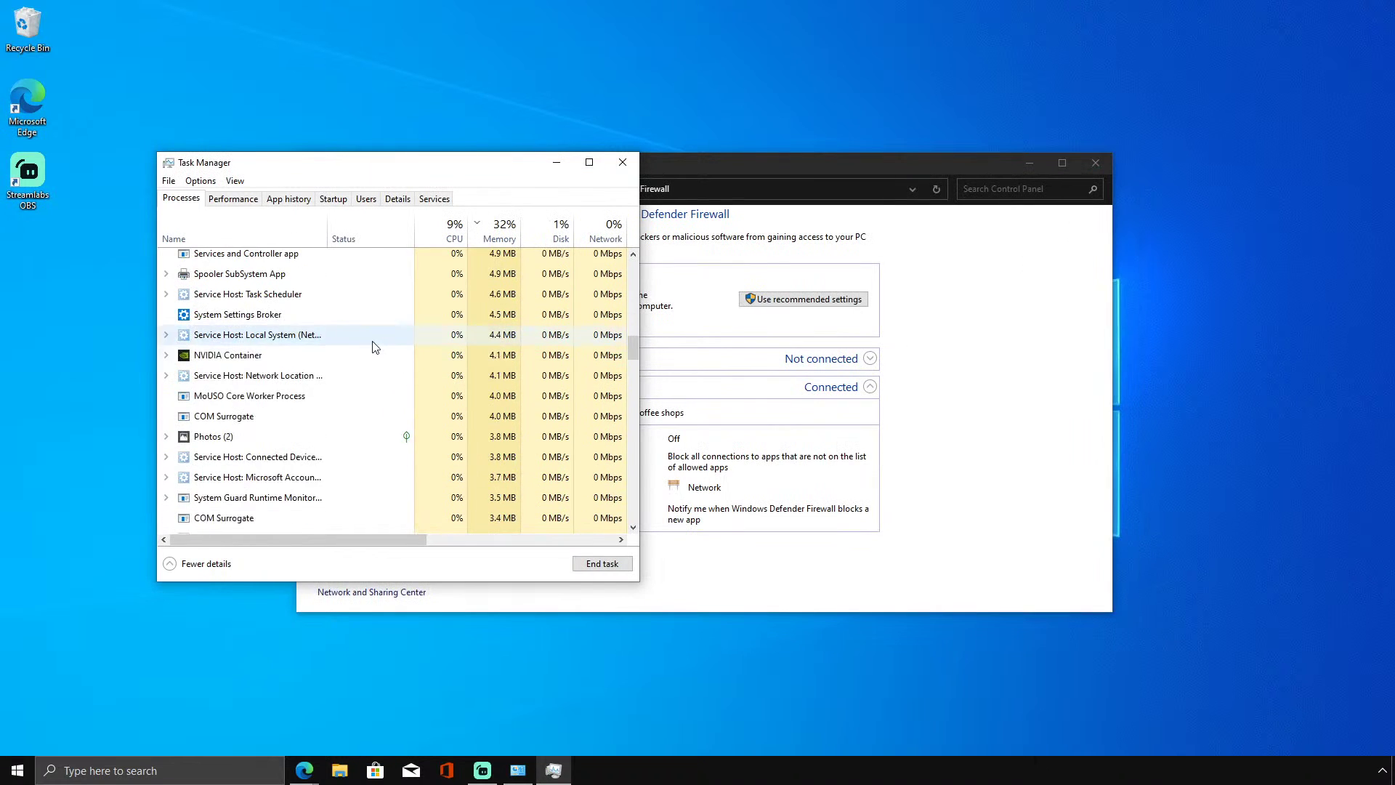
click(625, 160)
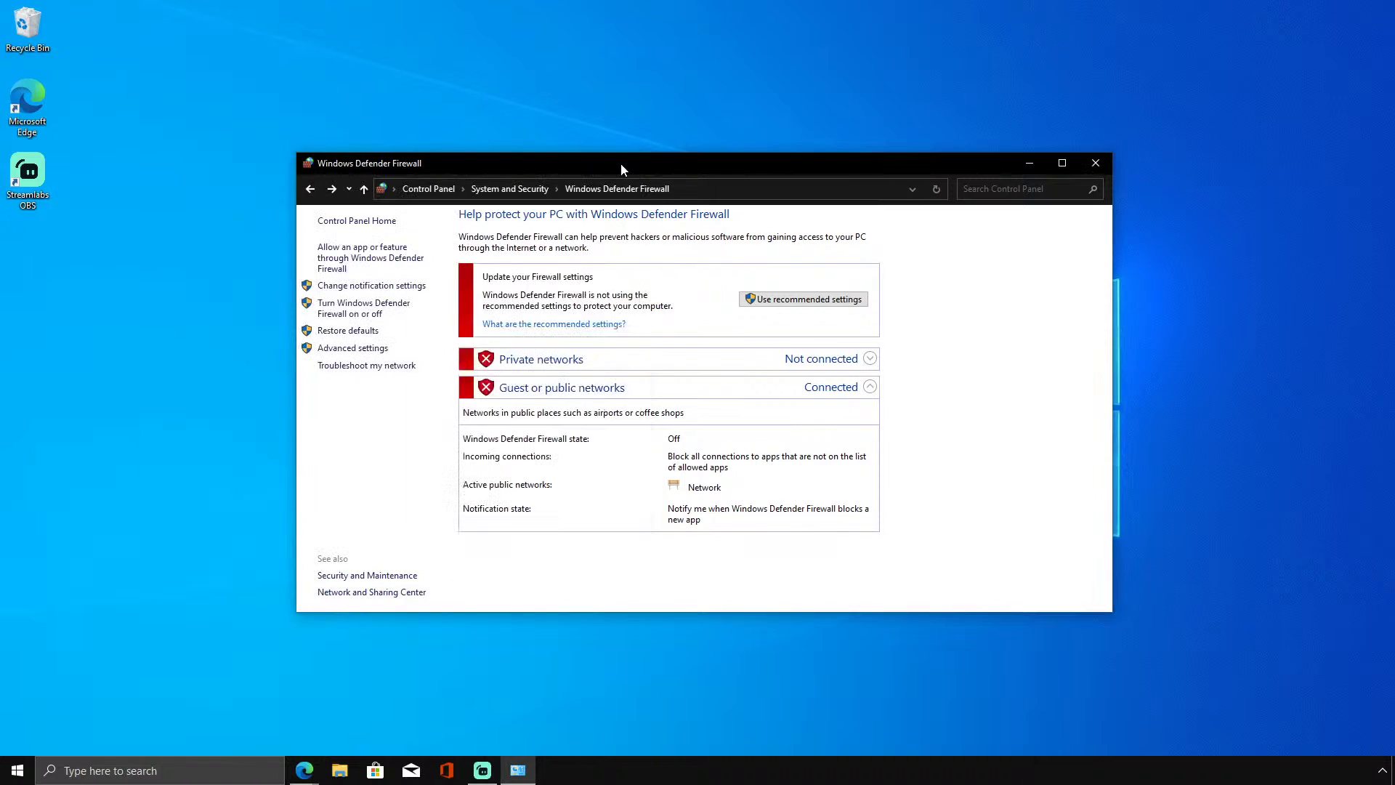
Check the firewall on/off settings for each network type and return to the Windows Defender Firewall overview.
click(361, 311)
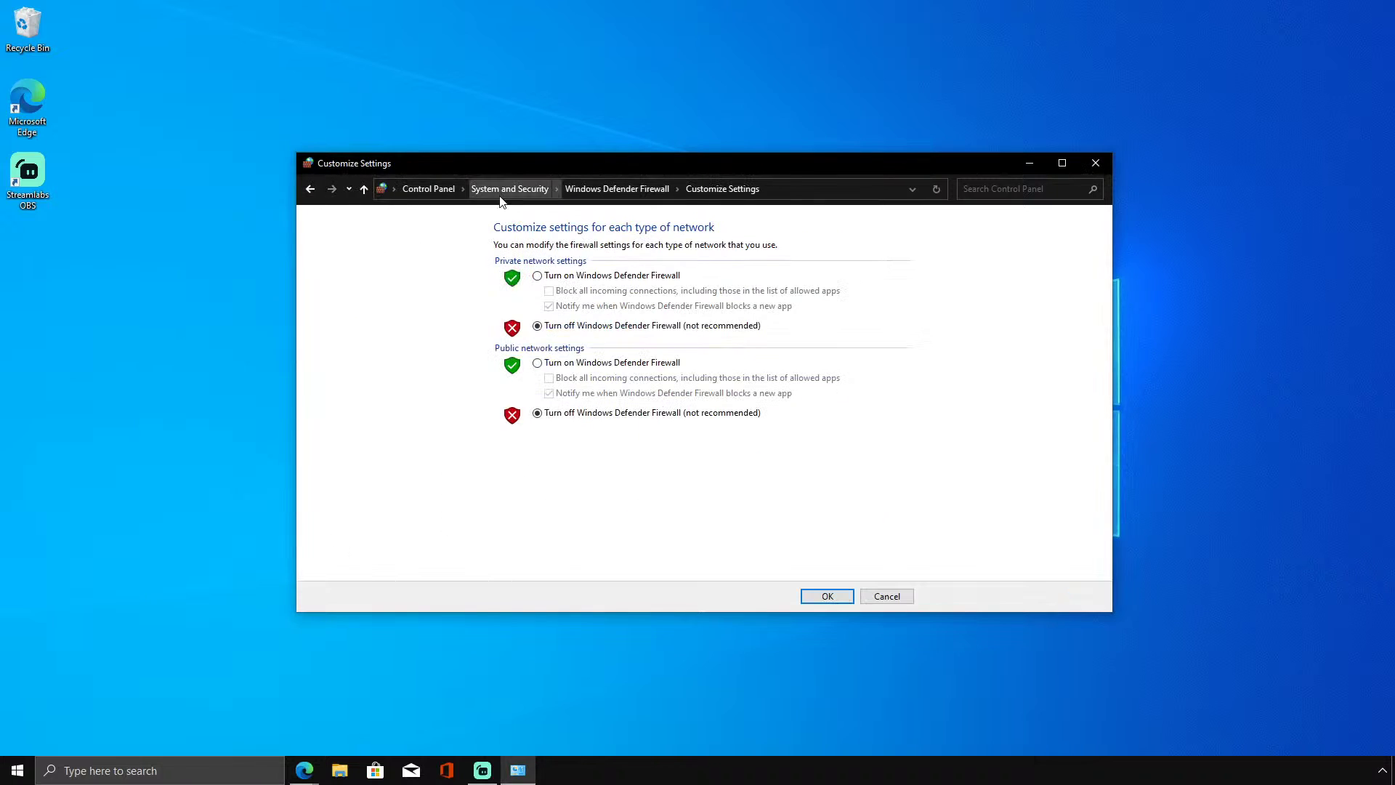
click(639, 189)
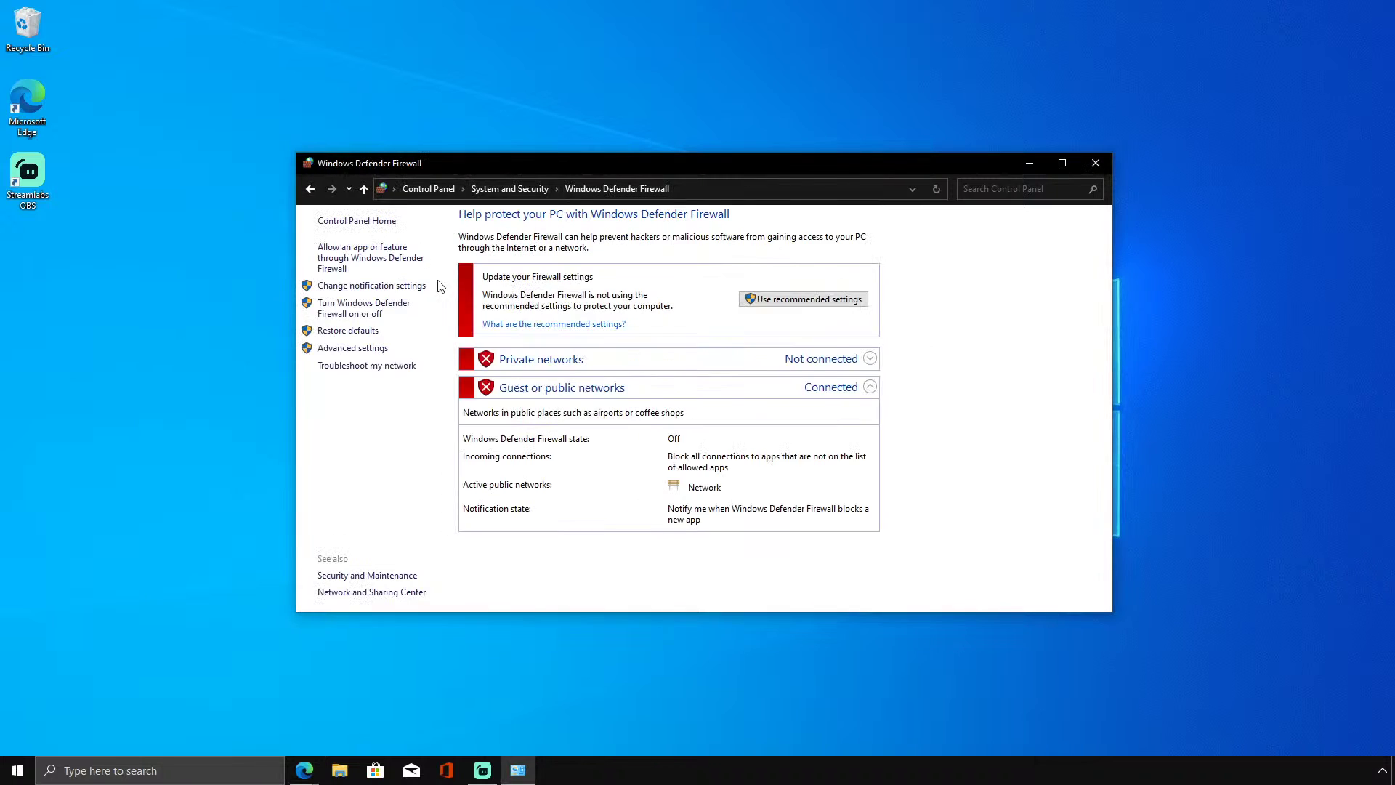
click(377, 300)
click(578, 189)
Delete all inbound rules in the firewall's advanced security settings and close that window.
click(353, 349)
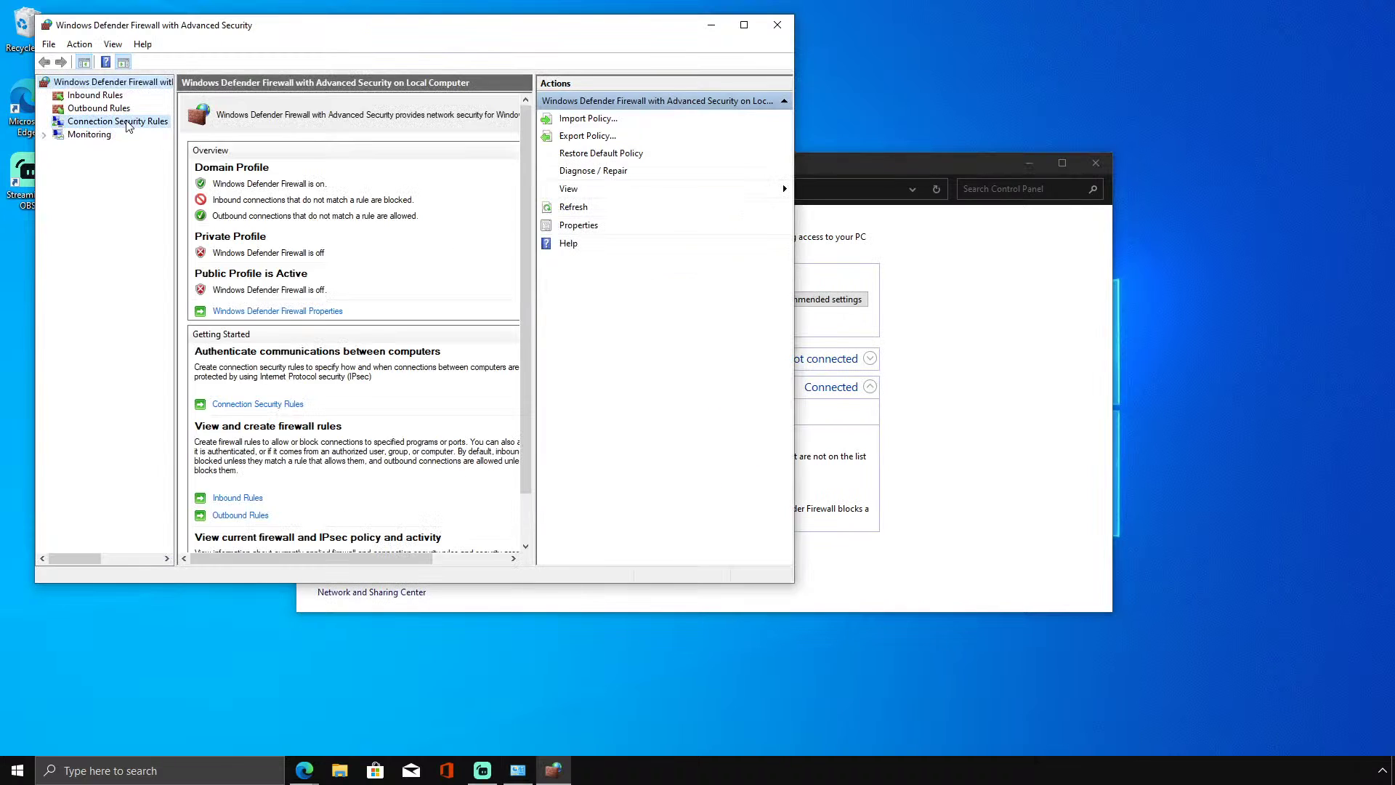
click(96, 96)
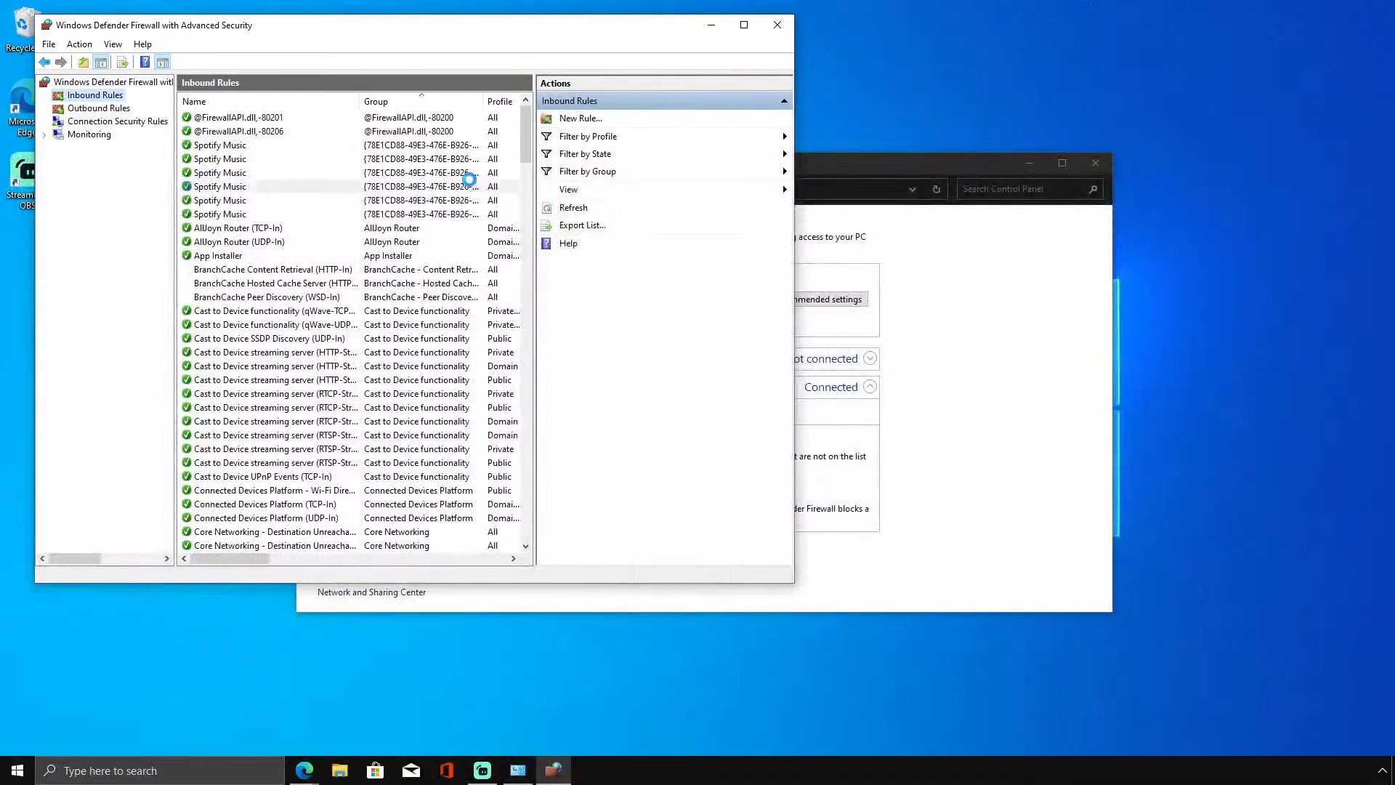
click(464, 187)
key(ctrl+a)
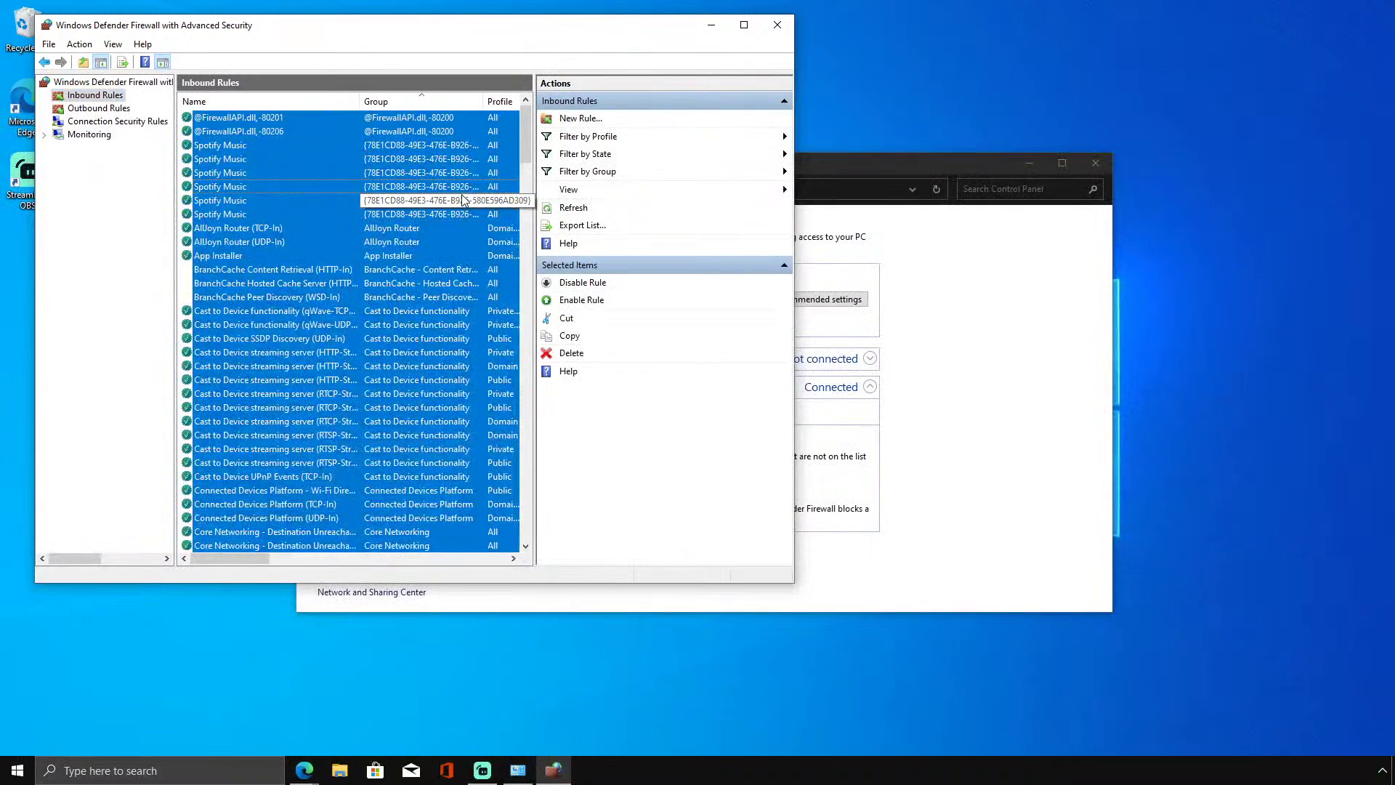
key(Delete)
key(Return)
click(777, 25)
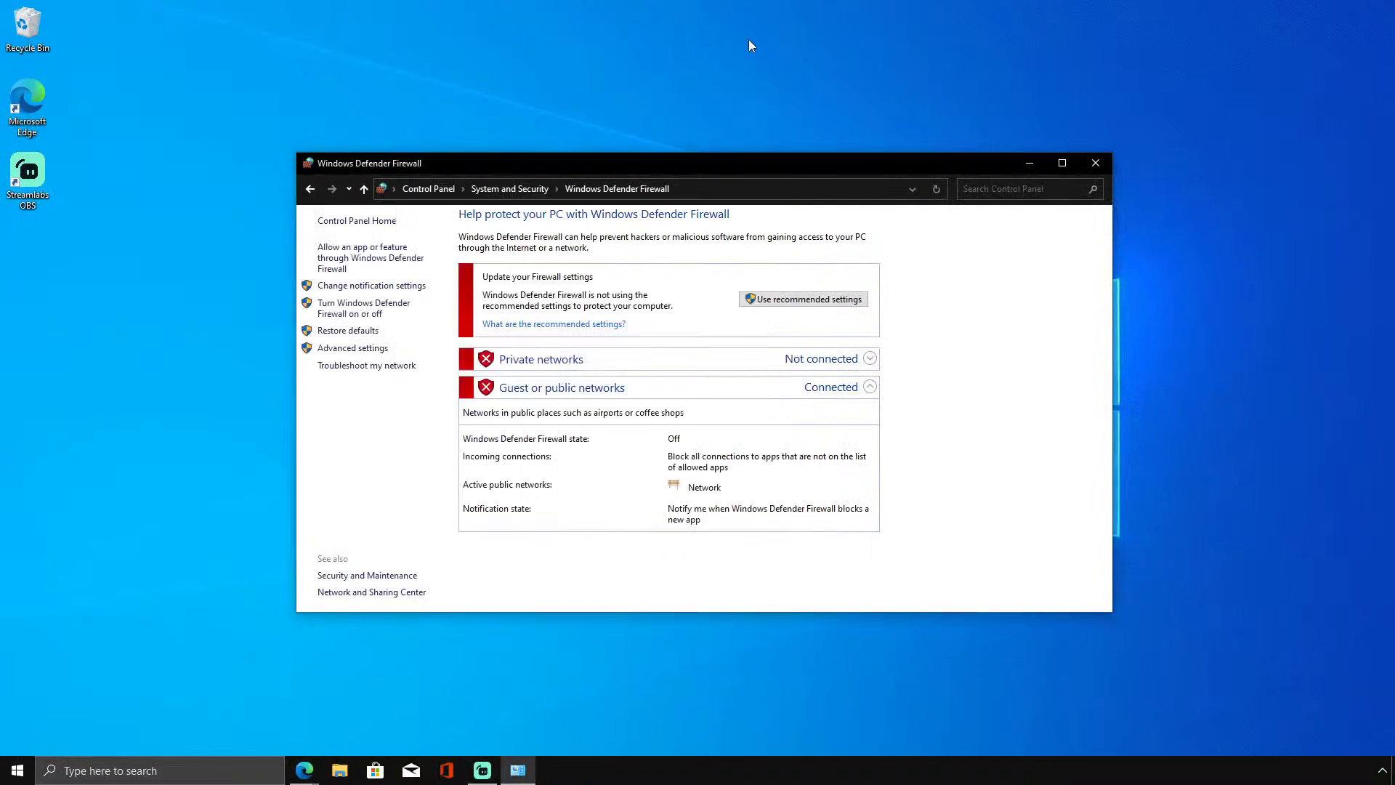
Return to System and Security, view the System page with the device specifications and close it.
click(533, 189)
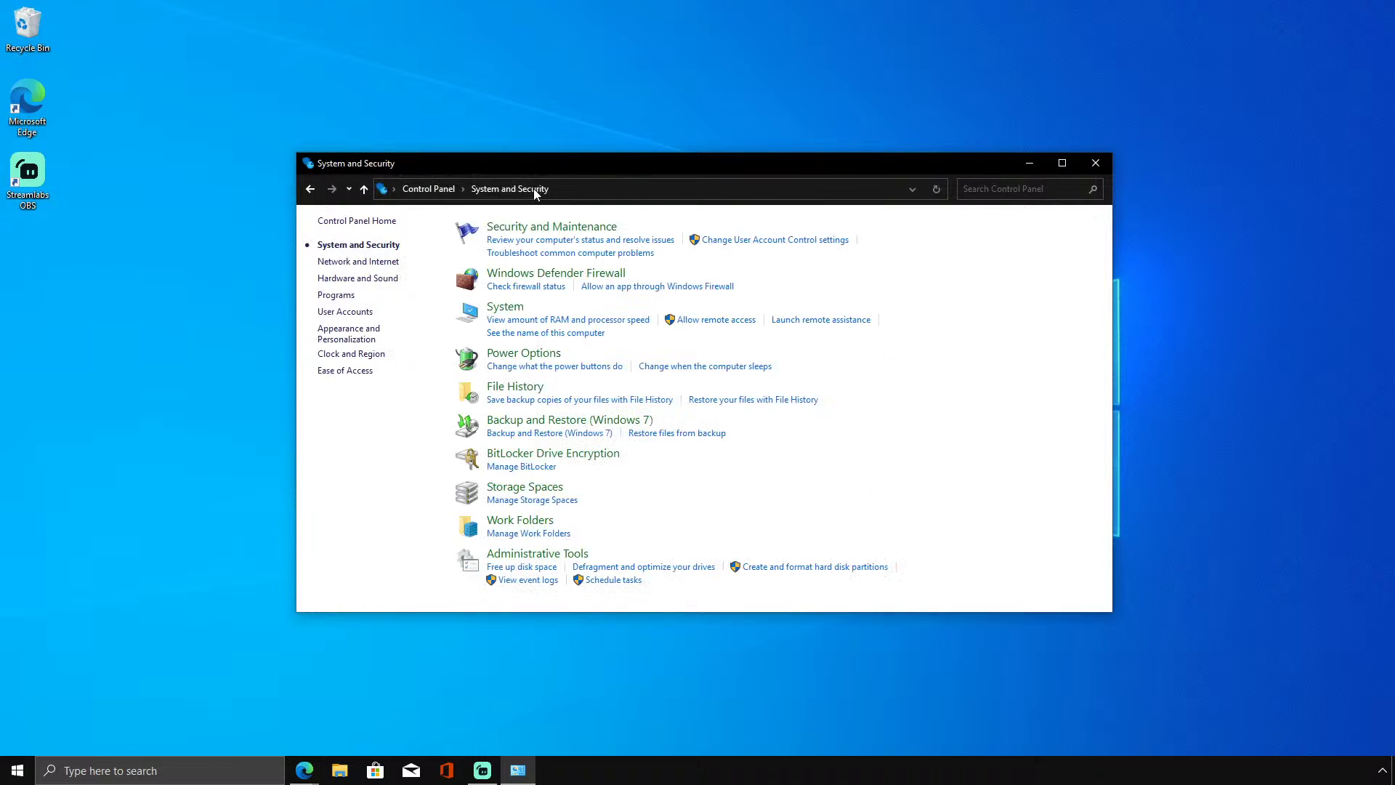
click(518, 310)
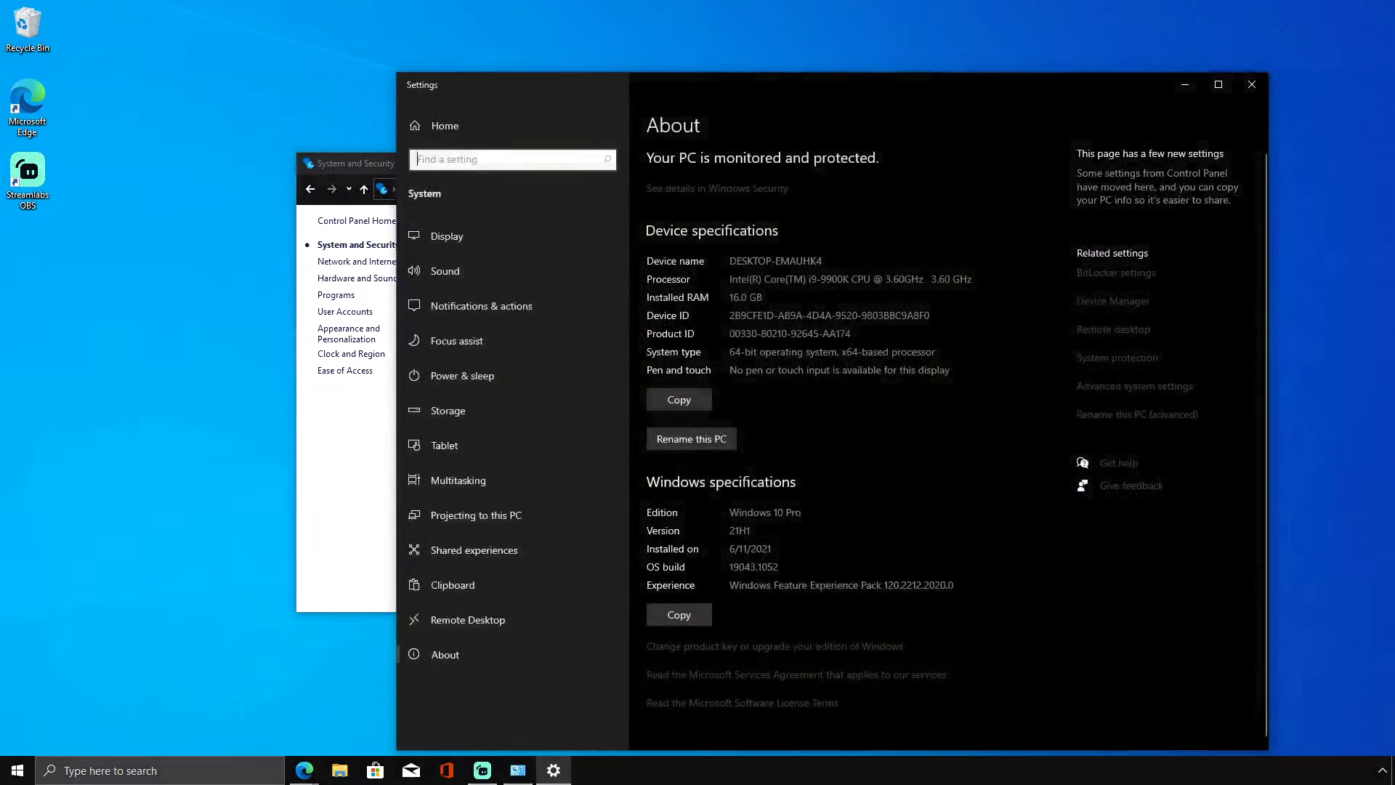
click(1261, 84)
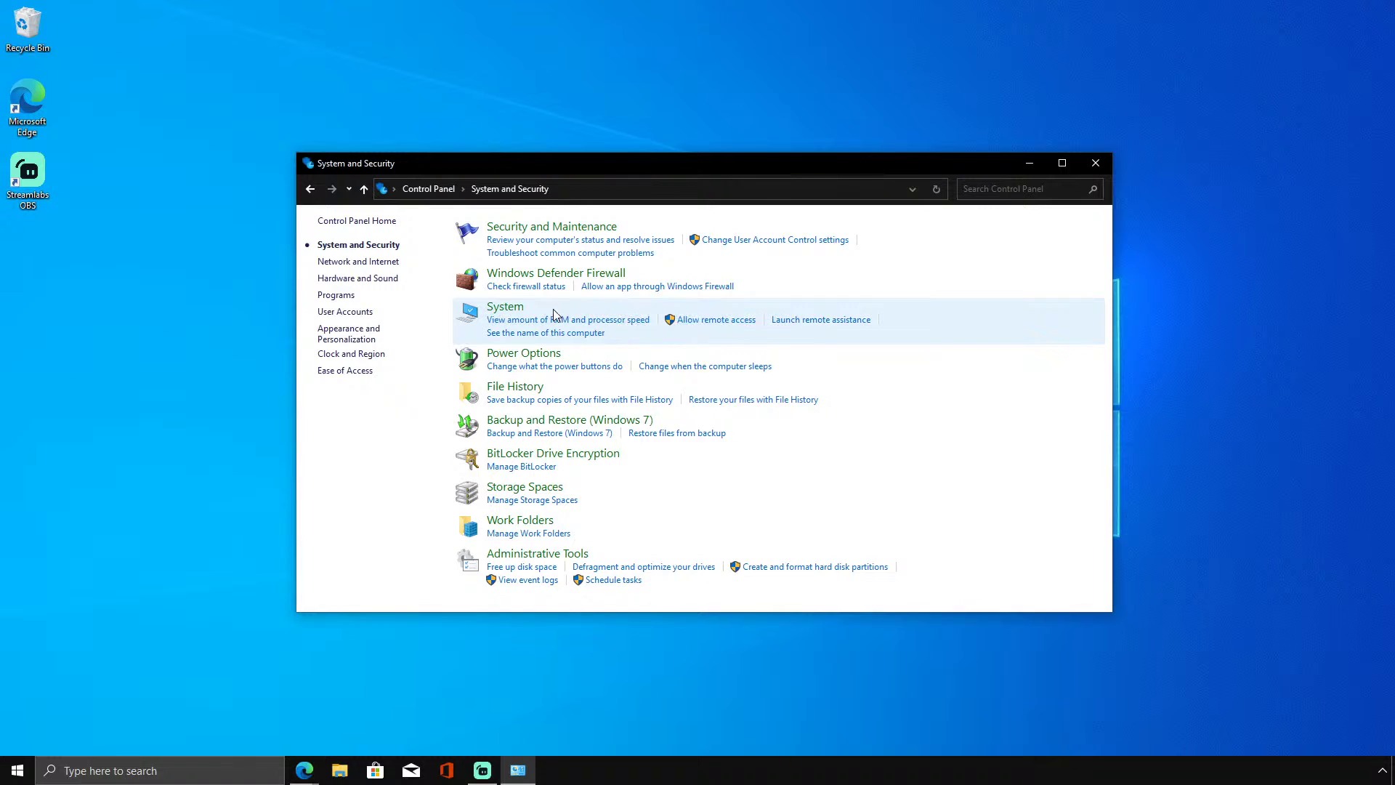
Open the performance options from the advanced system properties and adjust visual effects for best performance.
click(698, 320)
click(167, 151)
click(251, 149)
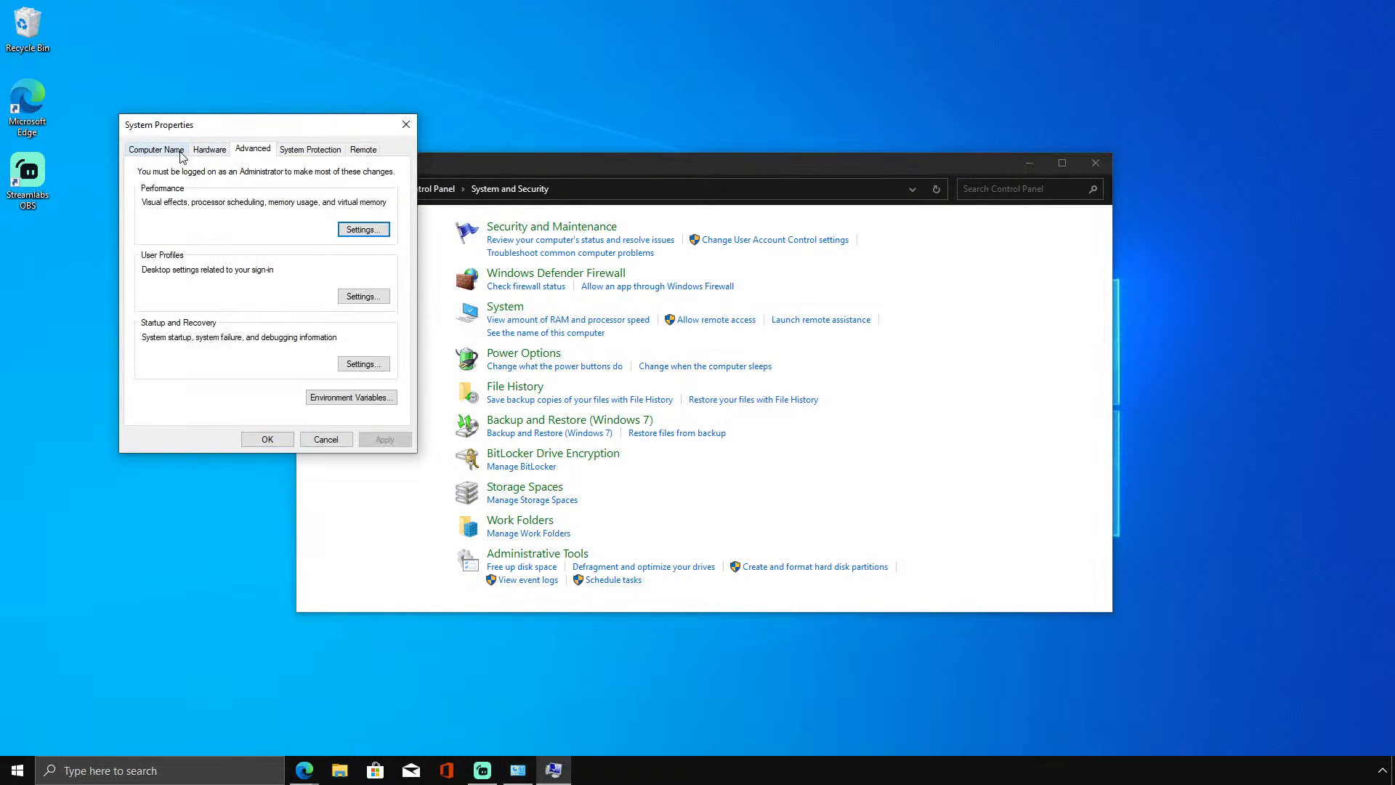
click(361, 230)
click(181, 295)
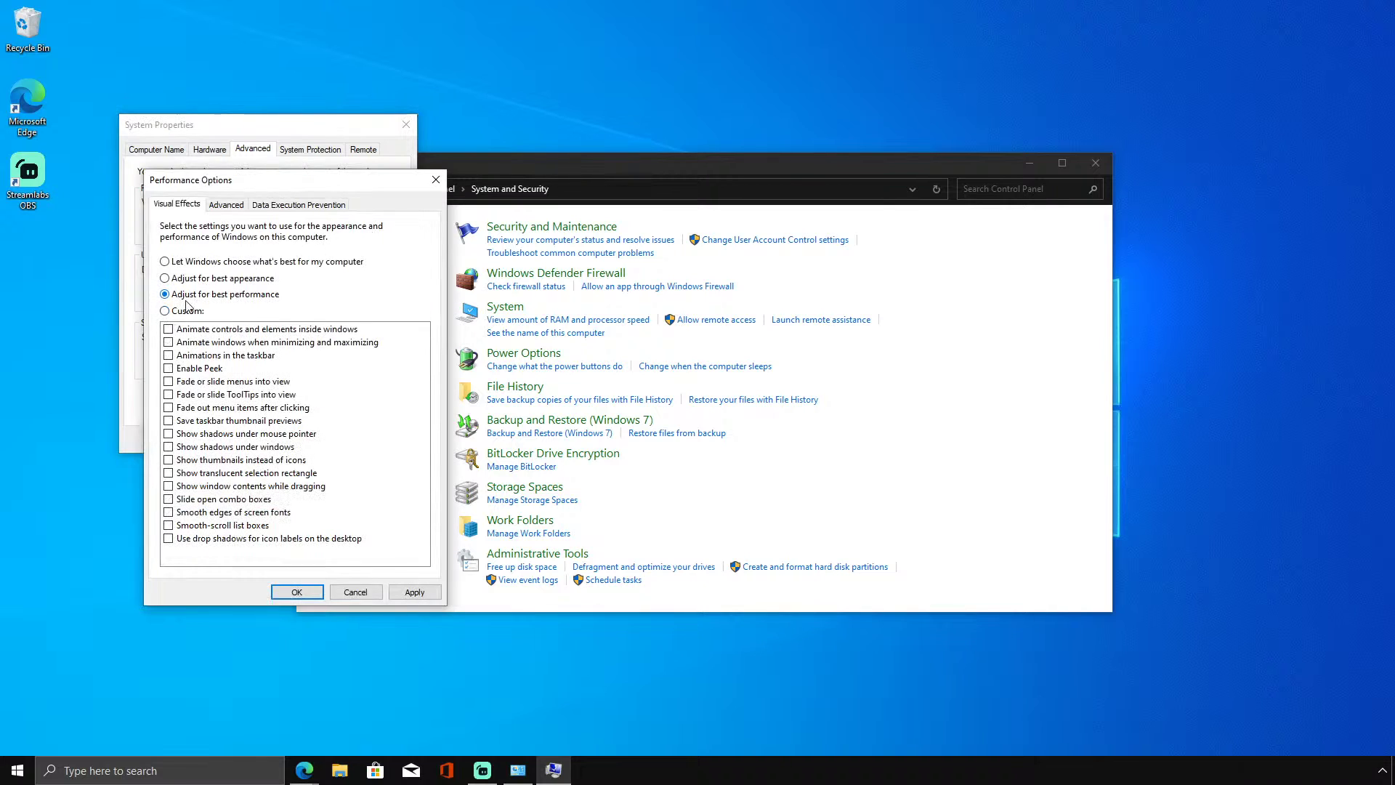
Try smooth edges of screen fonts and thumbnails instead of icons as custom visual effects, applying them on and off to compare.
click(171, 513)
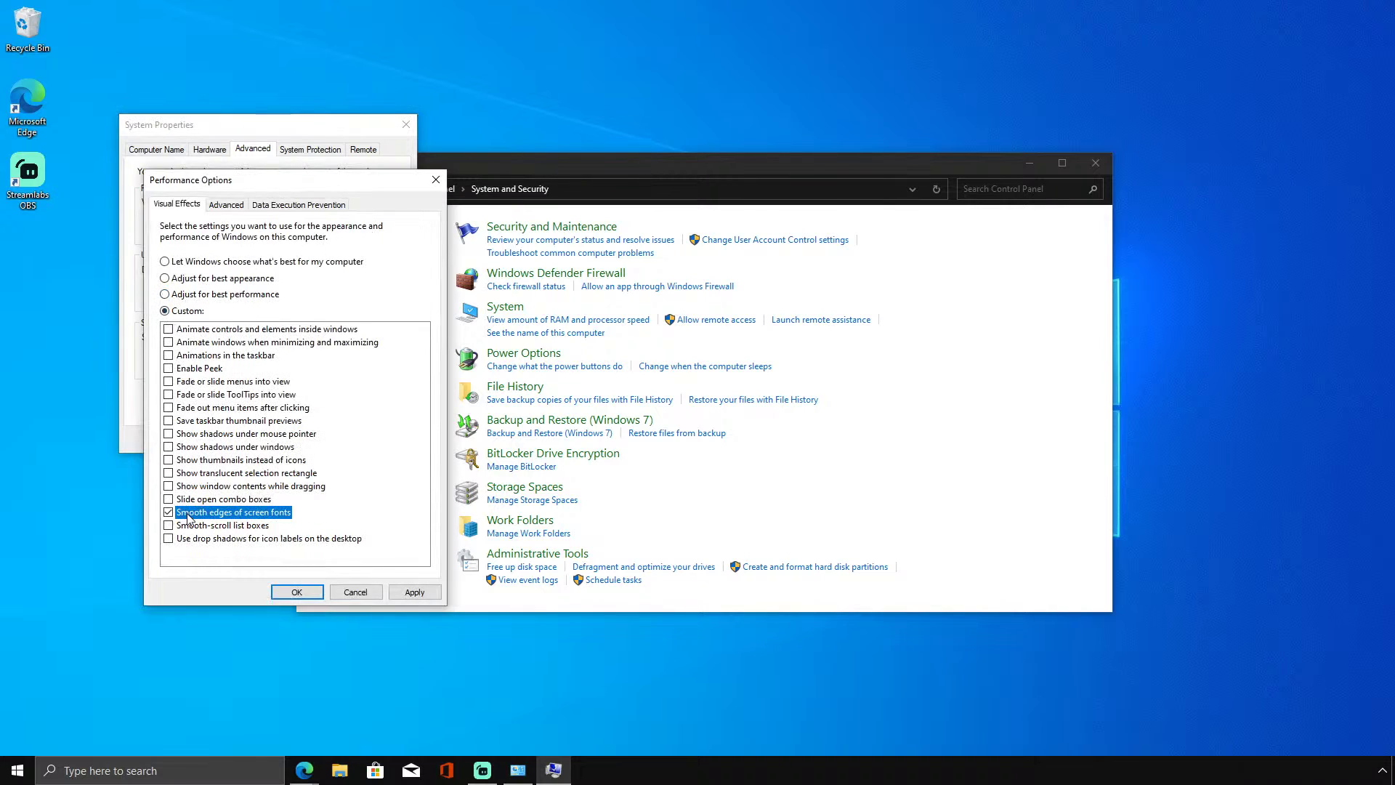
click(229, 460)
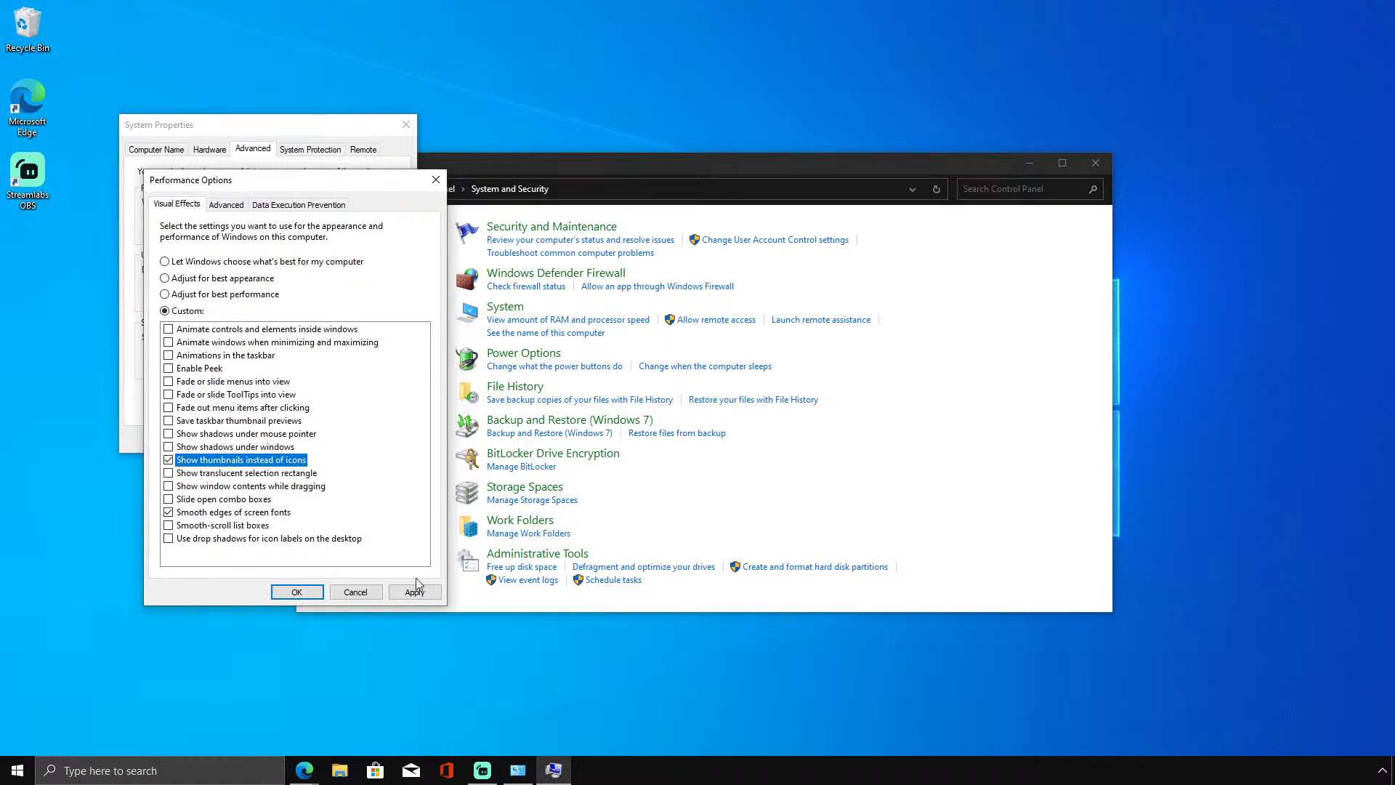
click(415, 591)
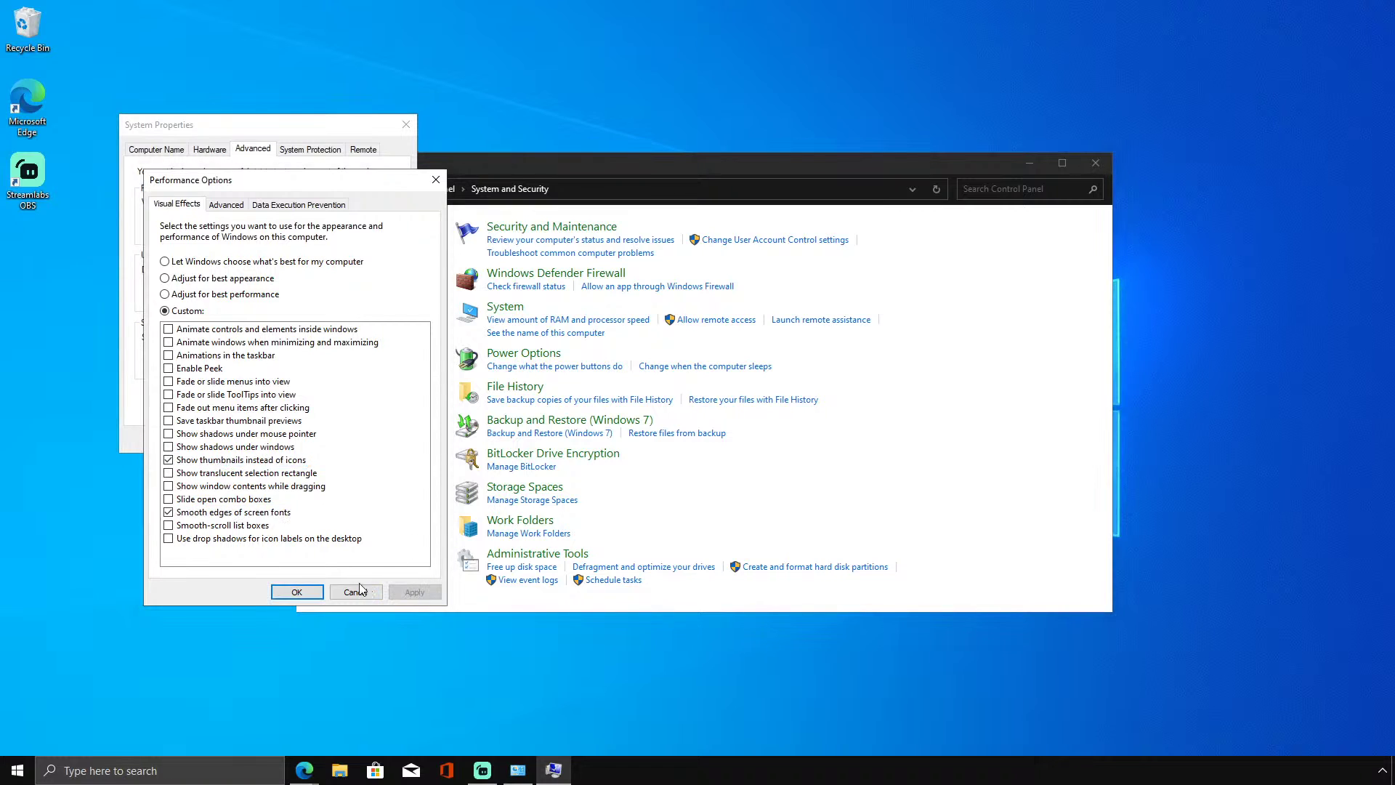
click(254, 462)
click(428, 593)
click(239, 464)
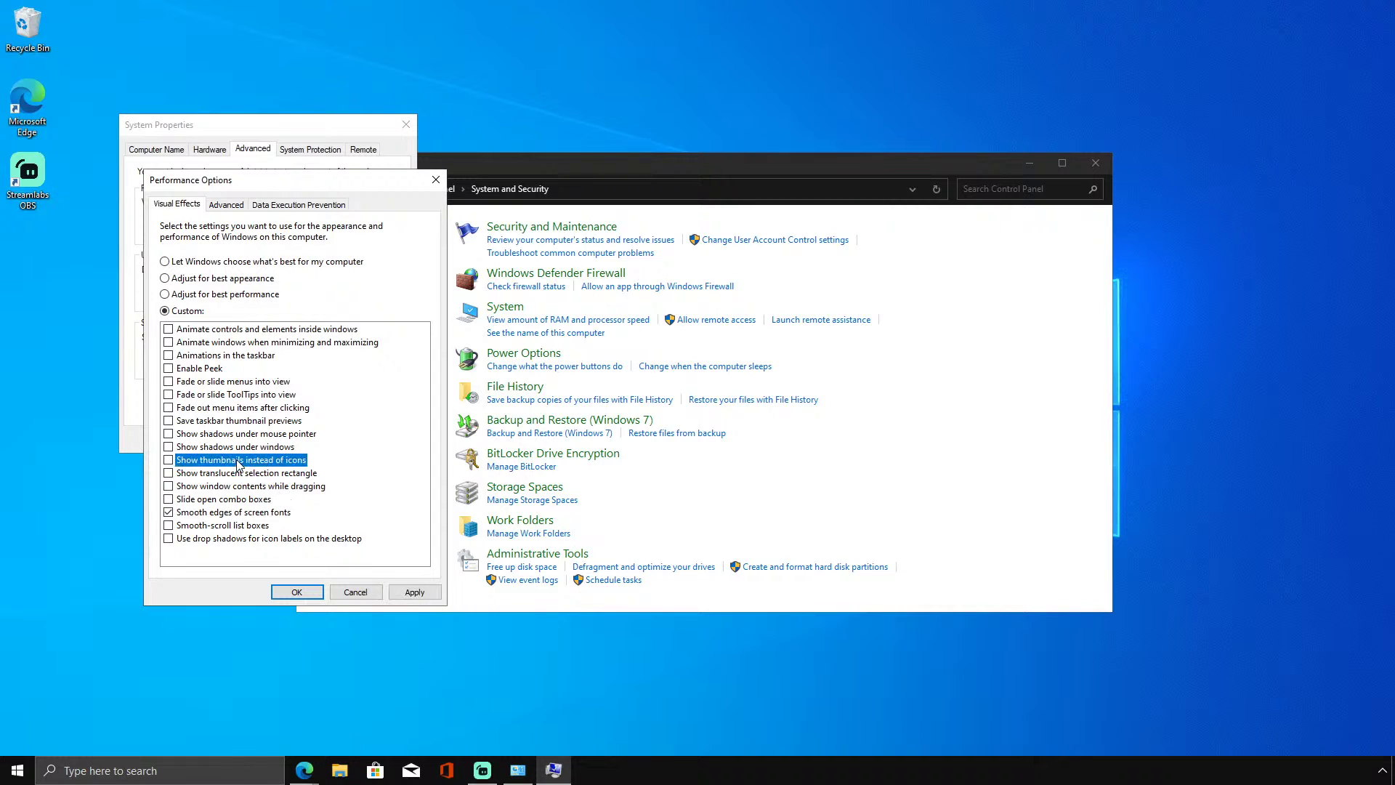
click(402, 592)
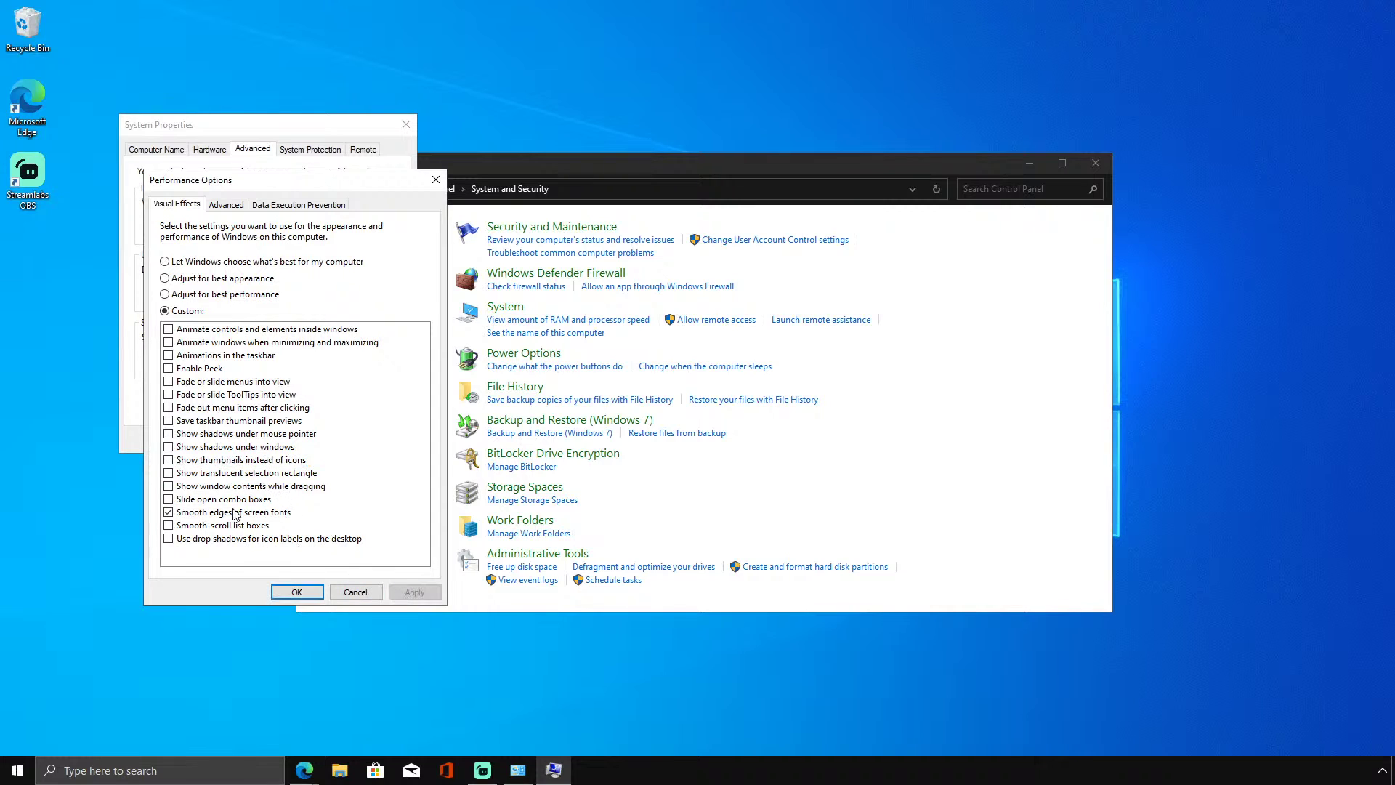
click(236, 513)
click(405, 593)
click(232, 513)
Try further visual effects, including sliding combo boxes, pointer shadows, menu fade-out and smooth-scroll list boxes, and reset to best performance.
click(221, 500)
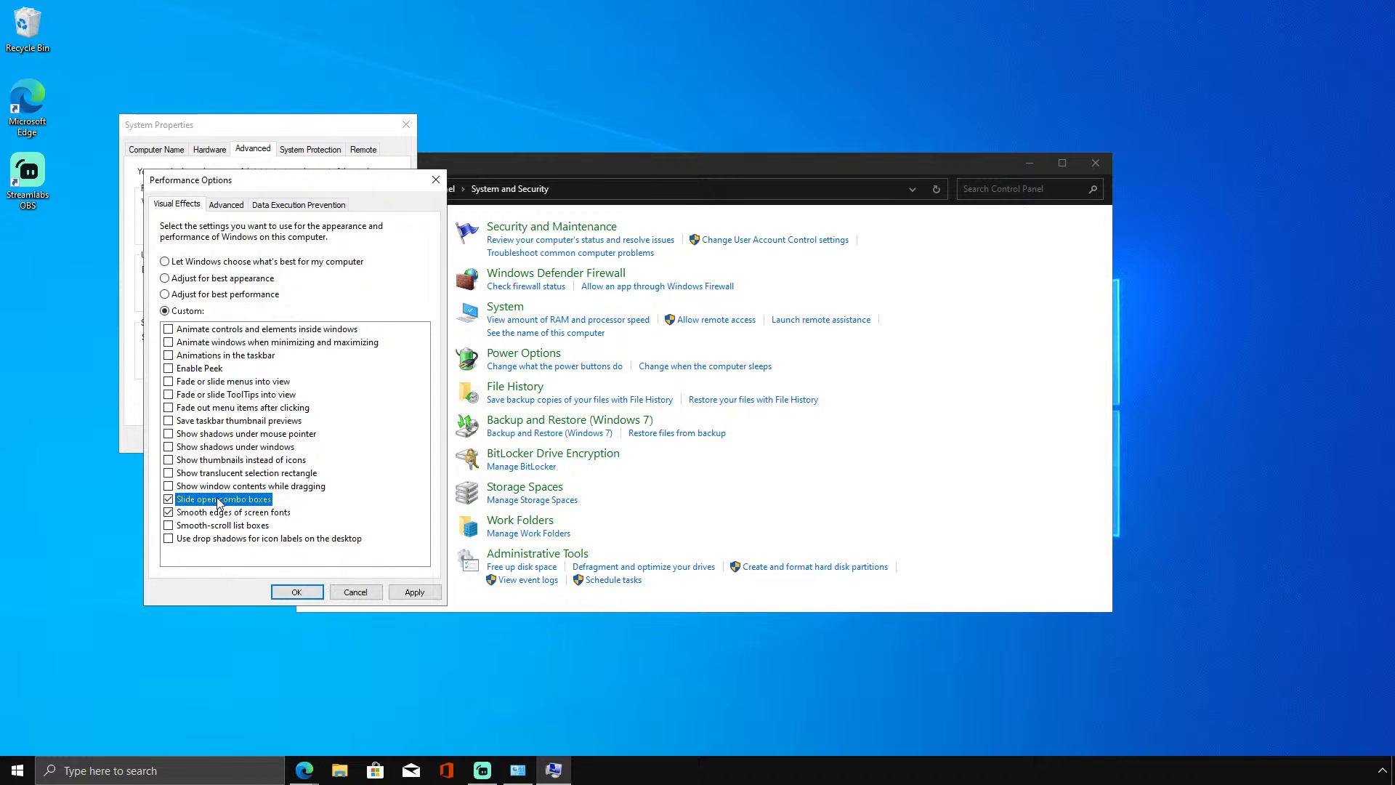
click(221, 487)
click(221, 474)
click(221, 435)
click(221, 408)
click(221, 448)
click(224, 459)
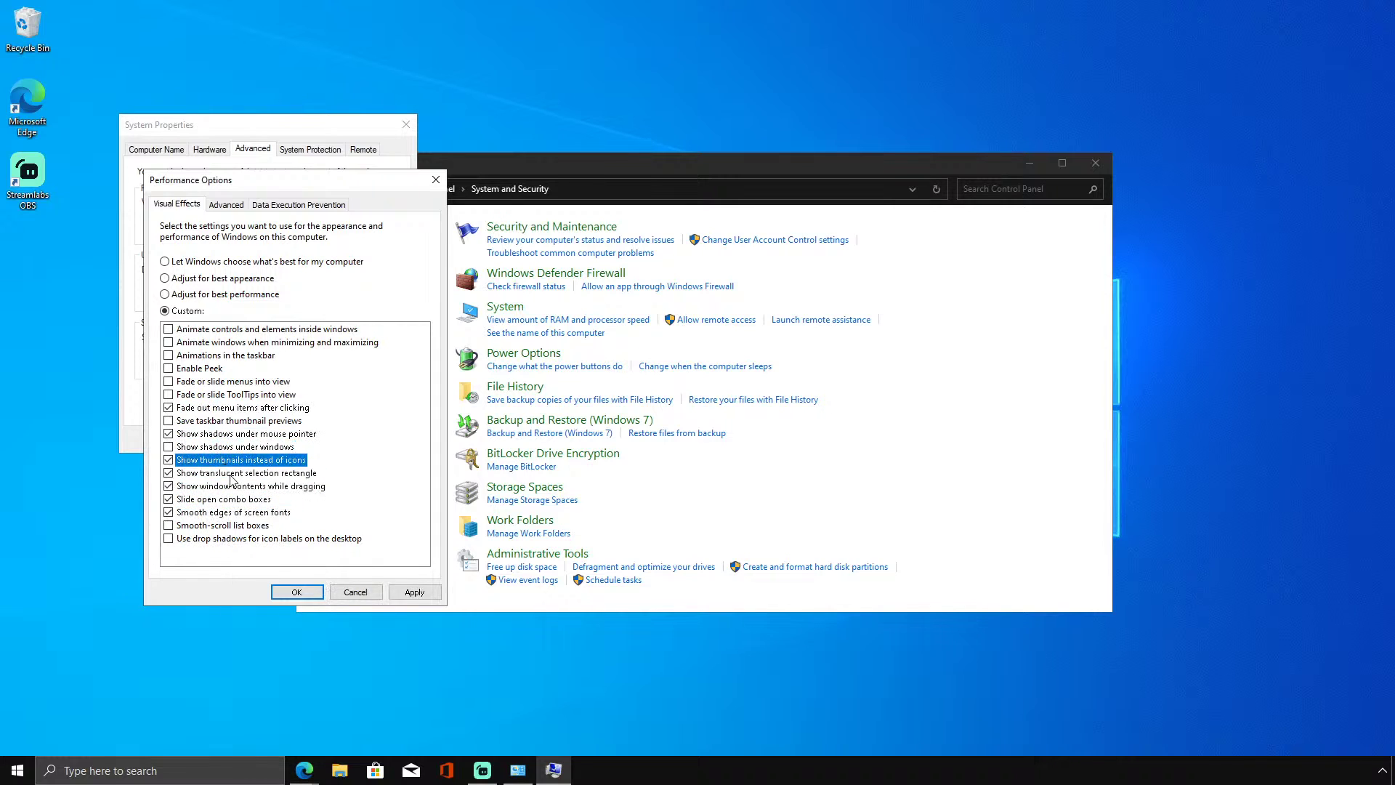
click(231, 500)
click(234, 525)
click(235, 538)
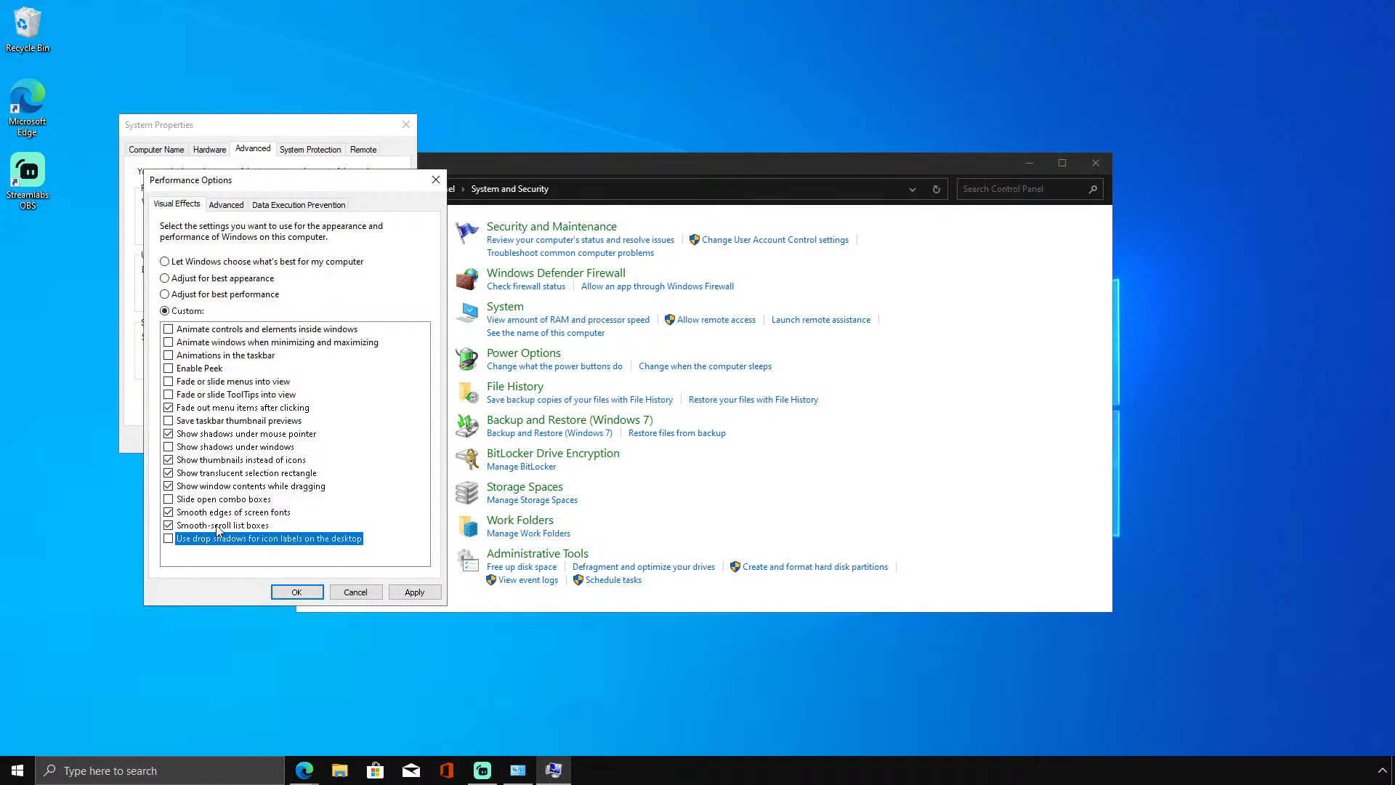
click(218, 526)
click(218, 513)
click(205, 460)
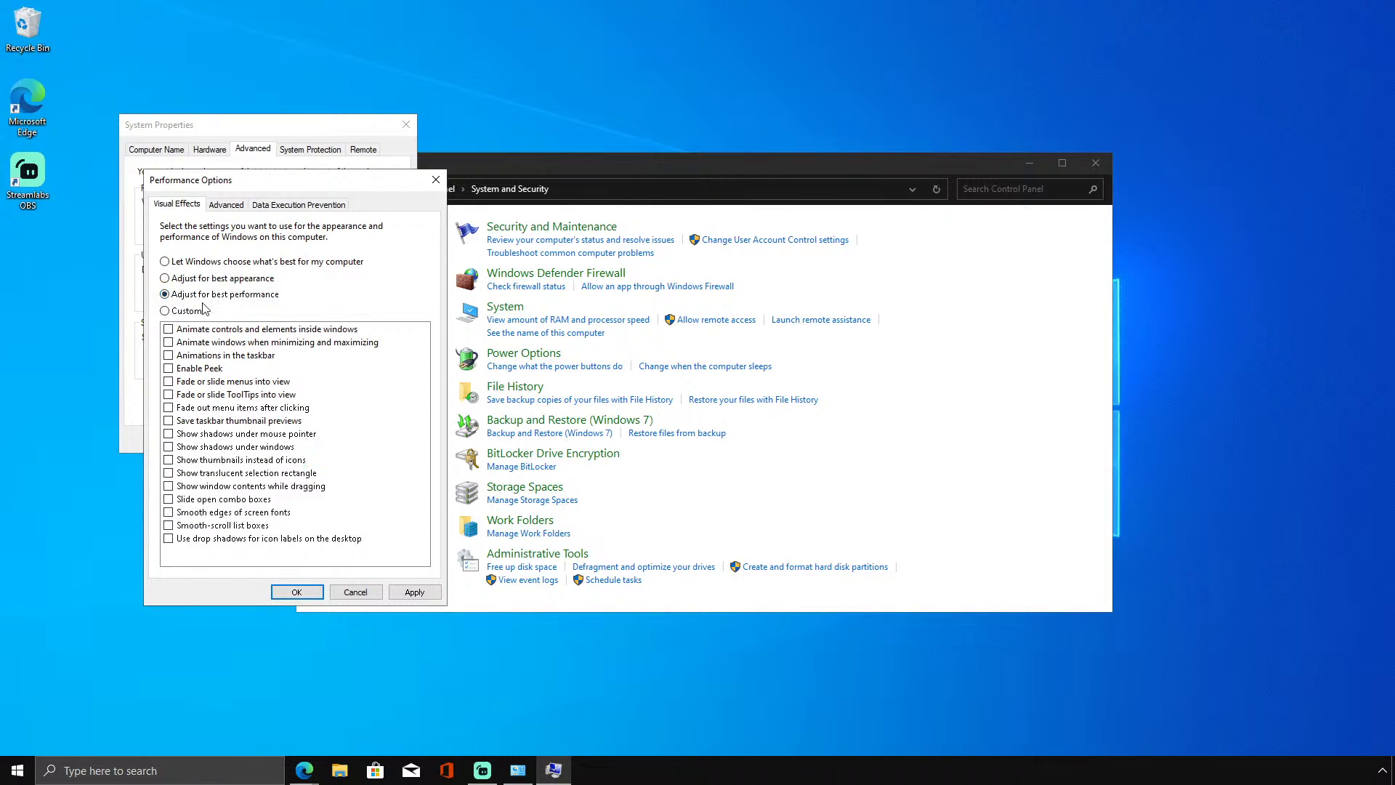
Enable only Smooth edges of screen fonts as a custom visual effect, apply it and close the performance options.
click(245, 513)
click(409, 593)
click(270, 516)
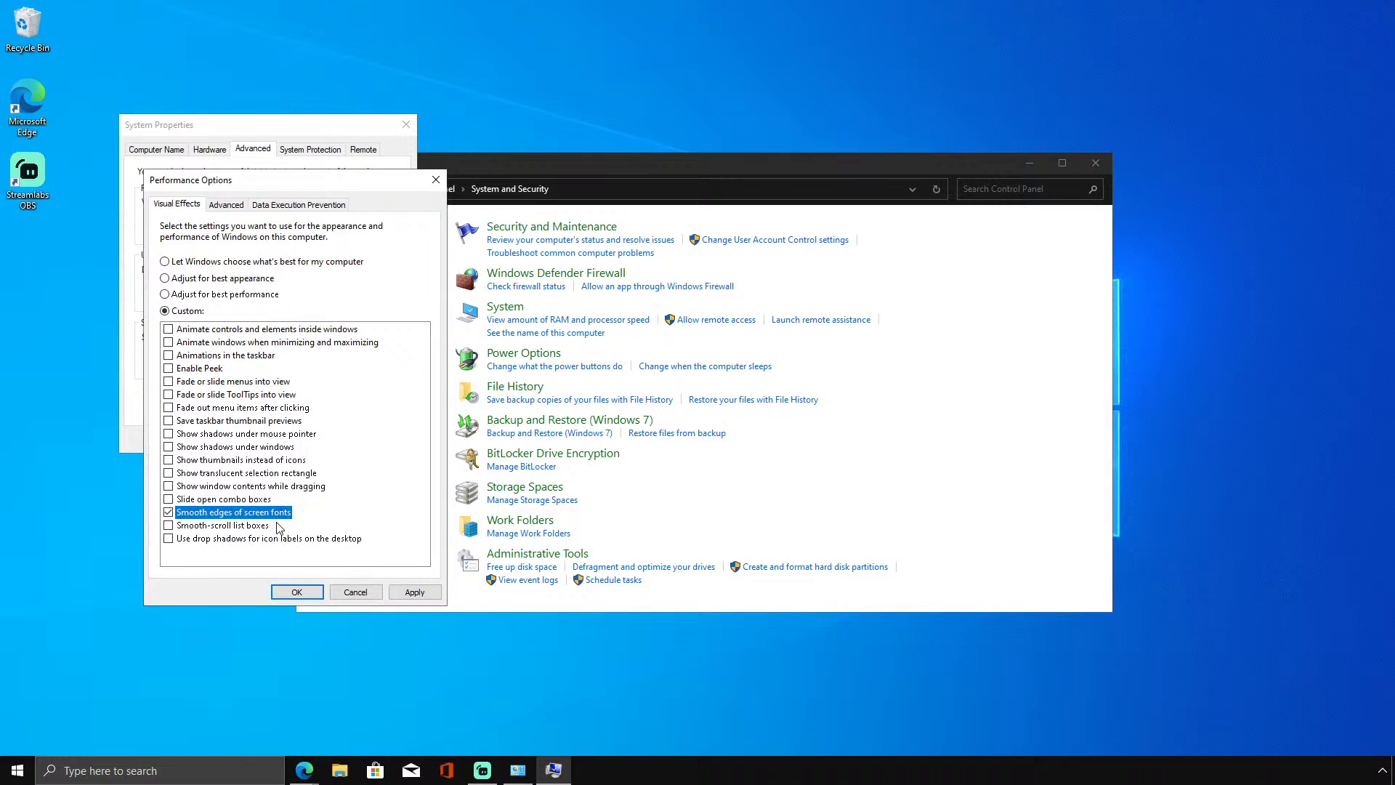
click(276, 525)
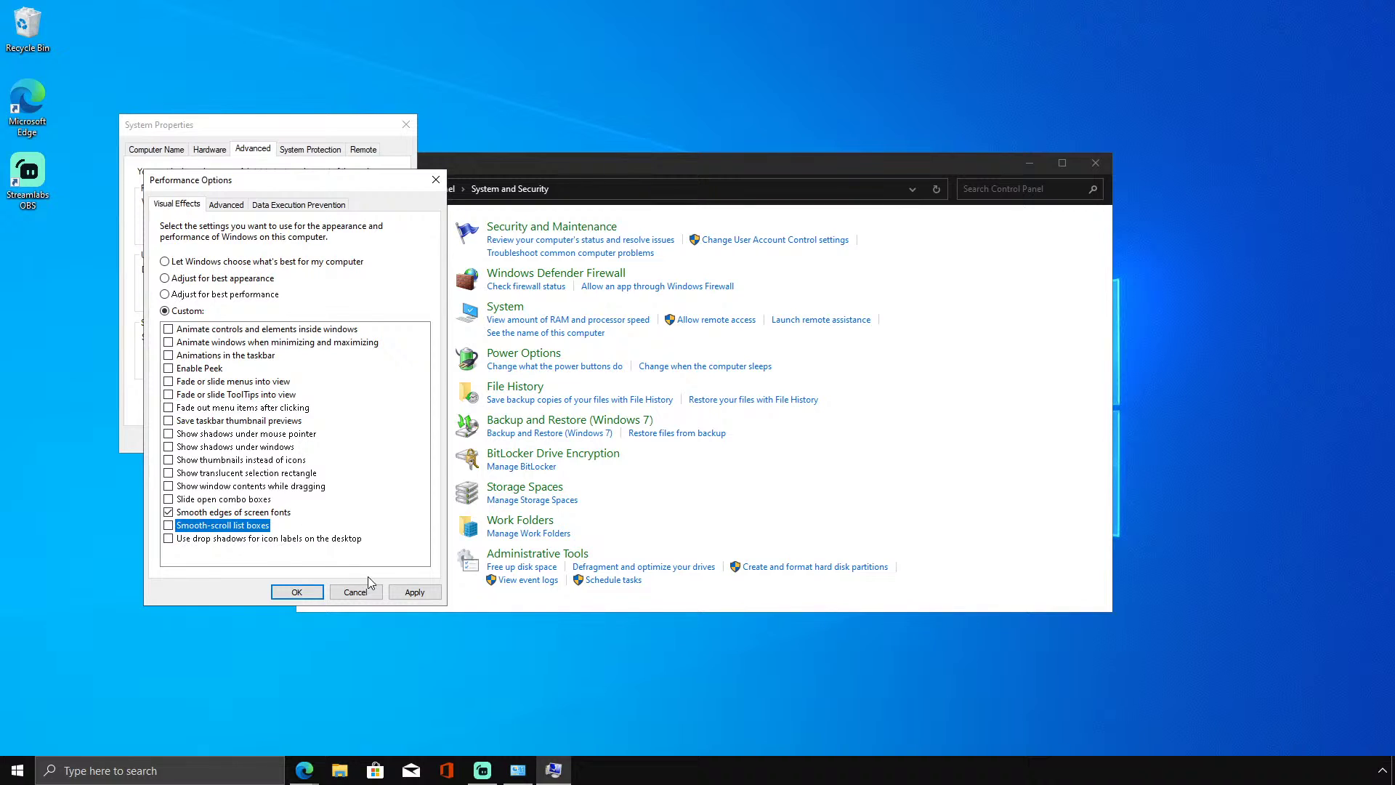
click(411, 592)
click(355, 594)
click(349, 594)
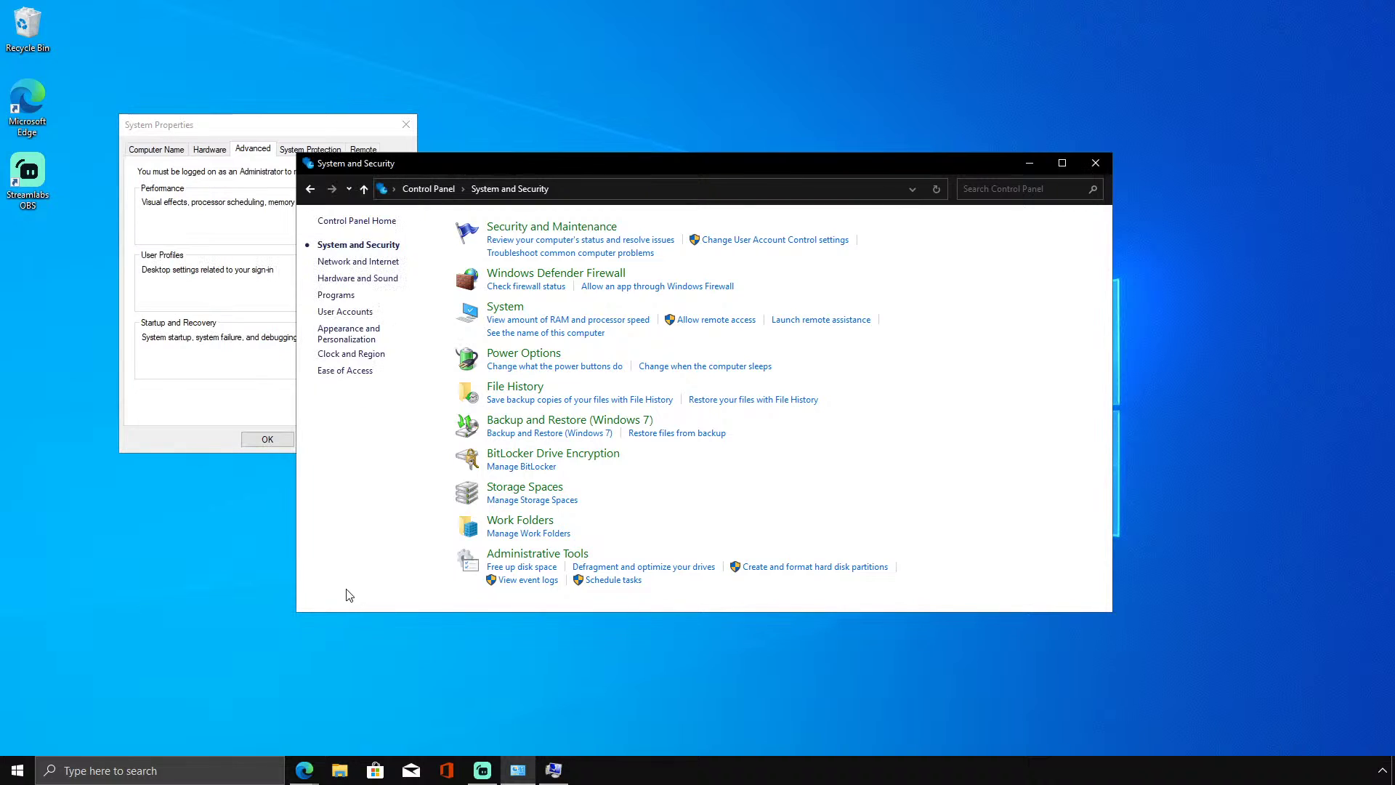
Turn off automatic paging file management in the virtual memory settings, choose No paging file for drive C and accept the change.
click(176, 402)
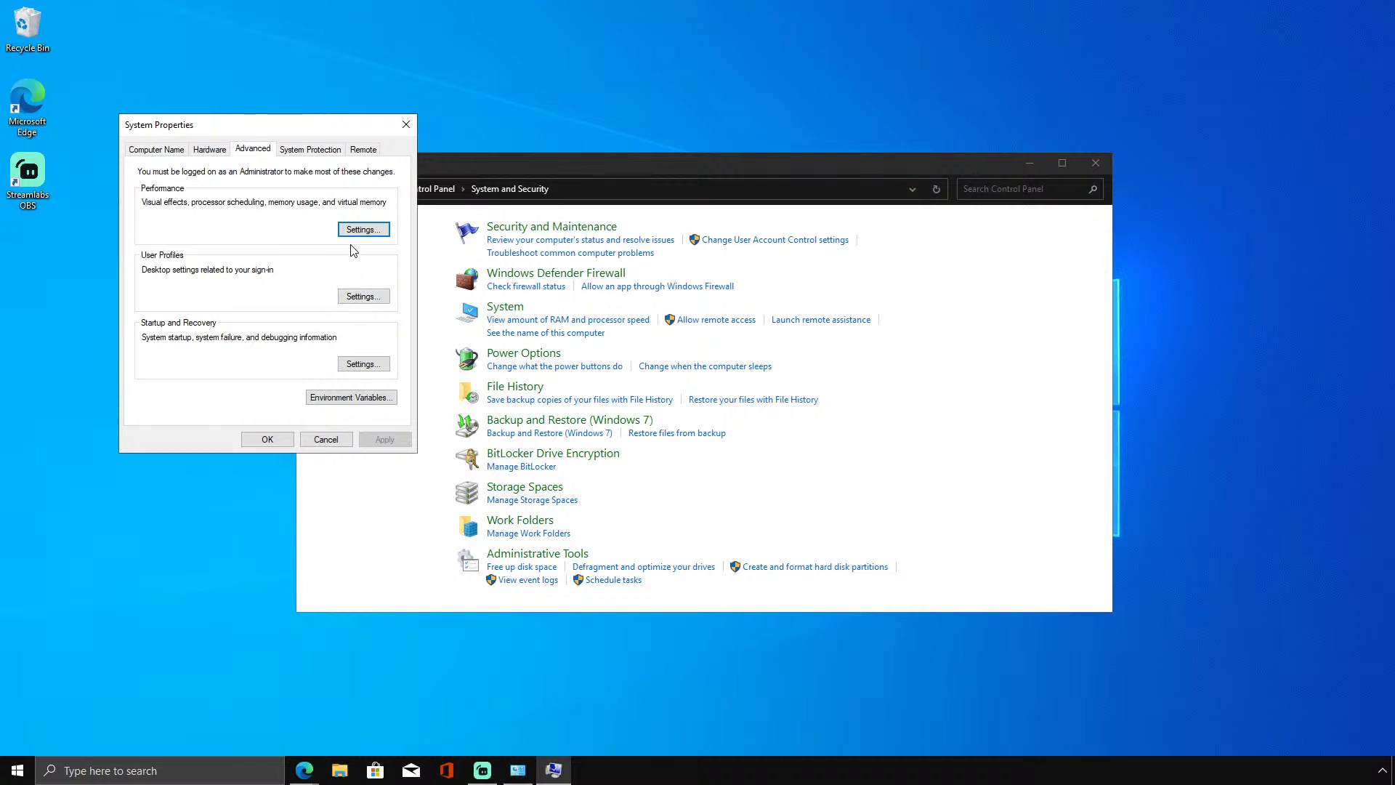
click(356, 228)
click(276, 206)
click(226, 205)
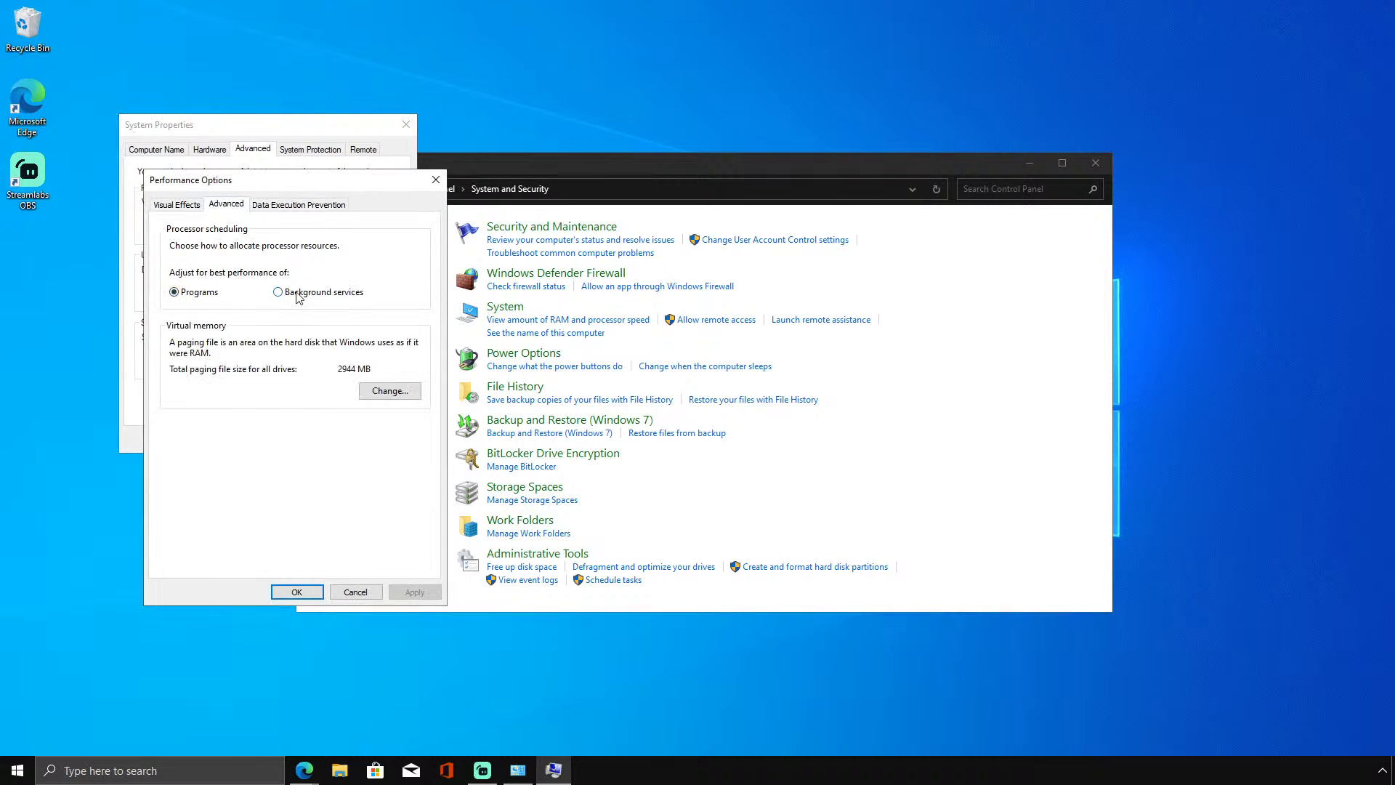
click(390, 393)
click(179, 246)
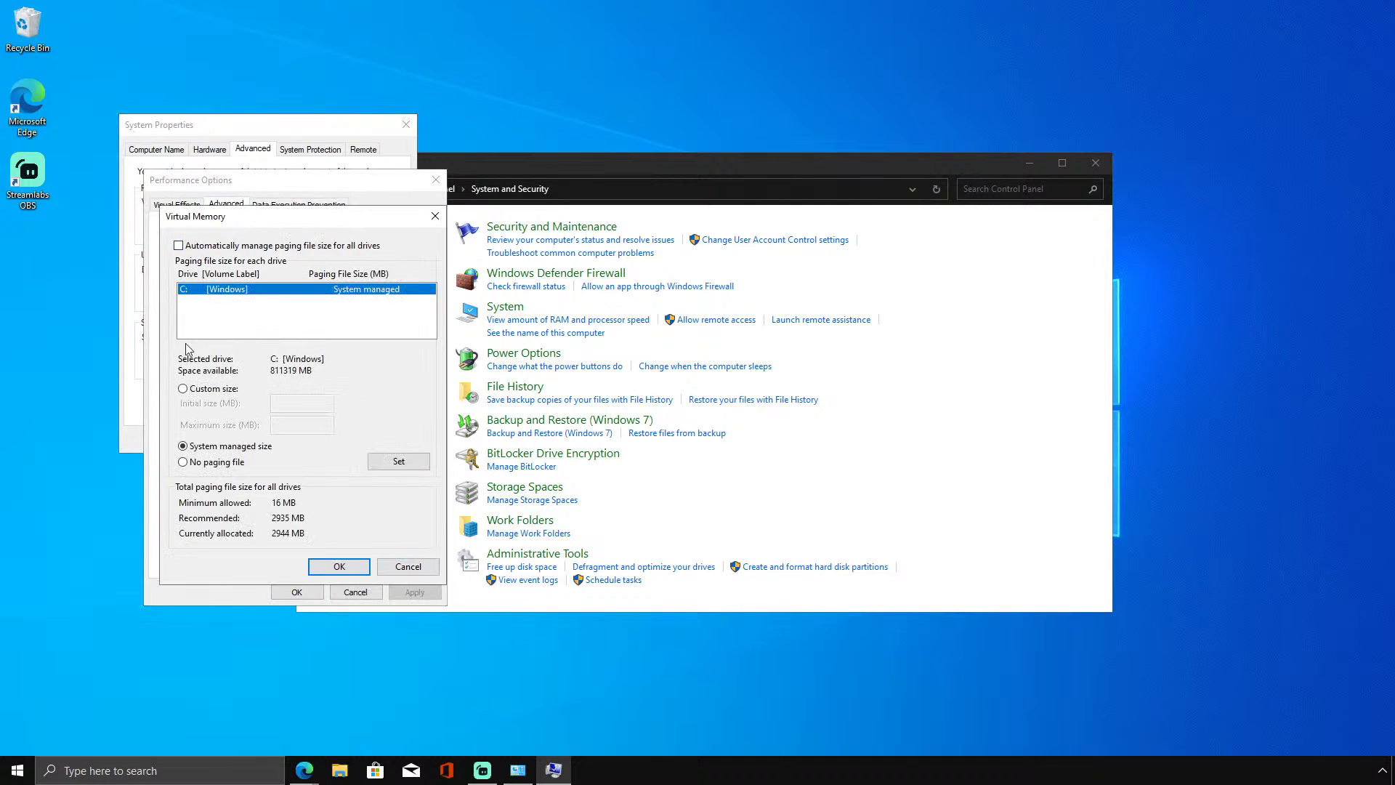
click(216, 463)
click(364, 564)
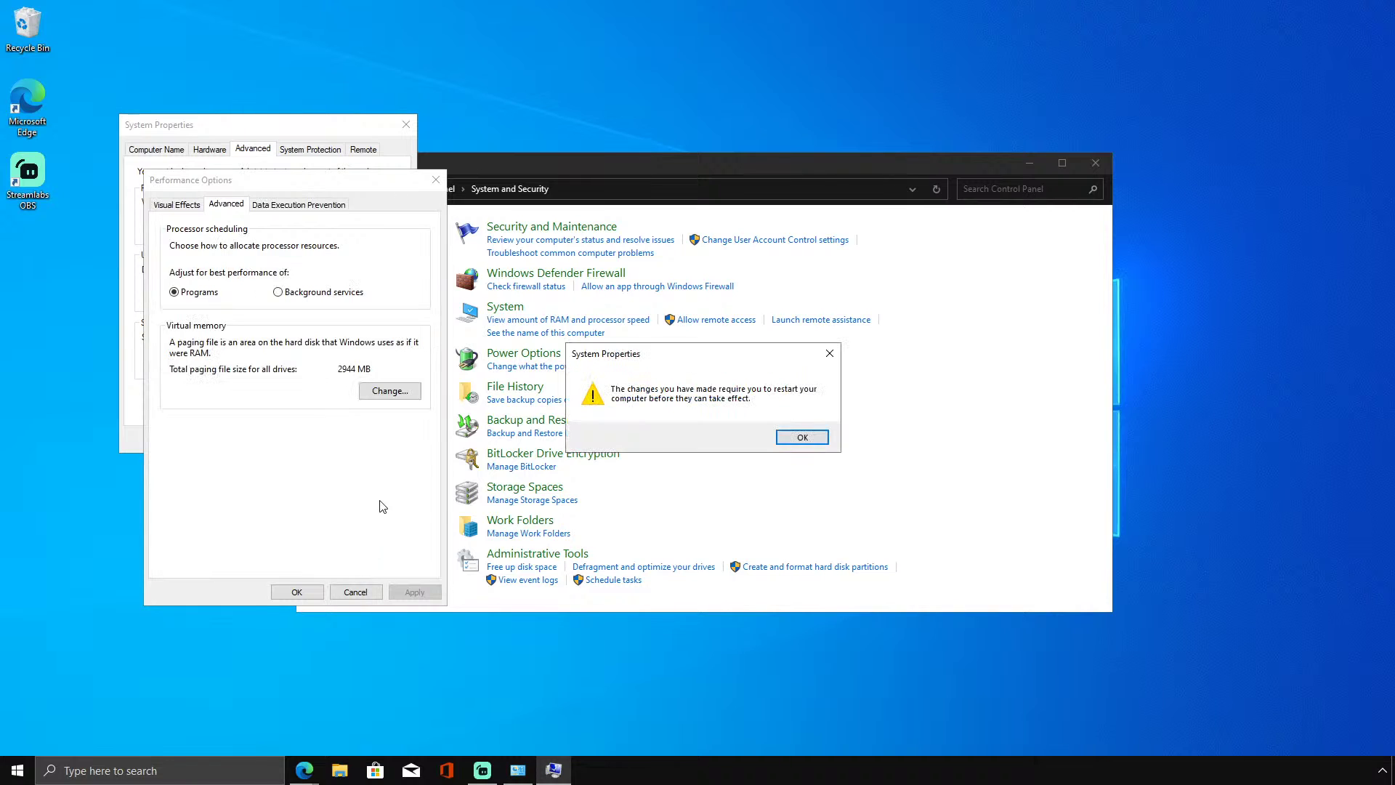
click(831, 353)
Review the Data Execution Prevention settings, accept the performance options and look at the user profiles.
click(270, 204)
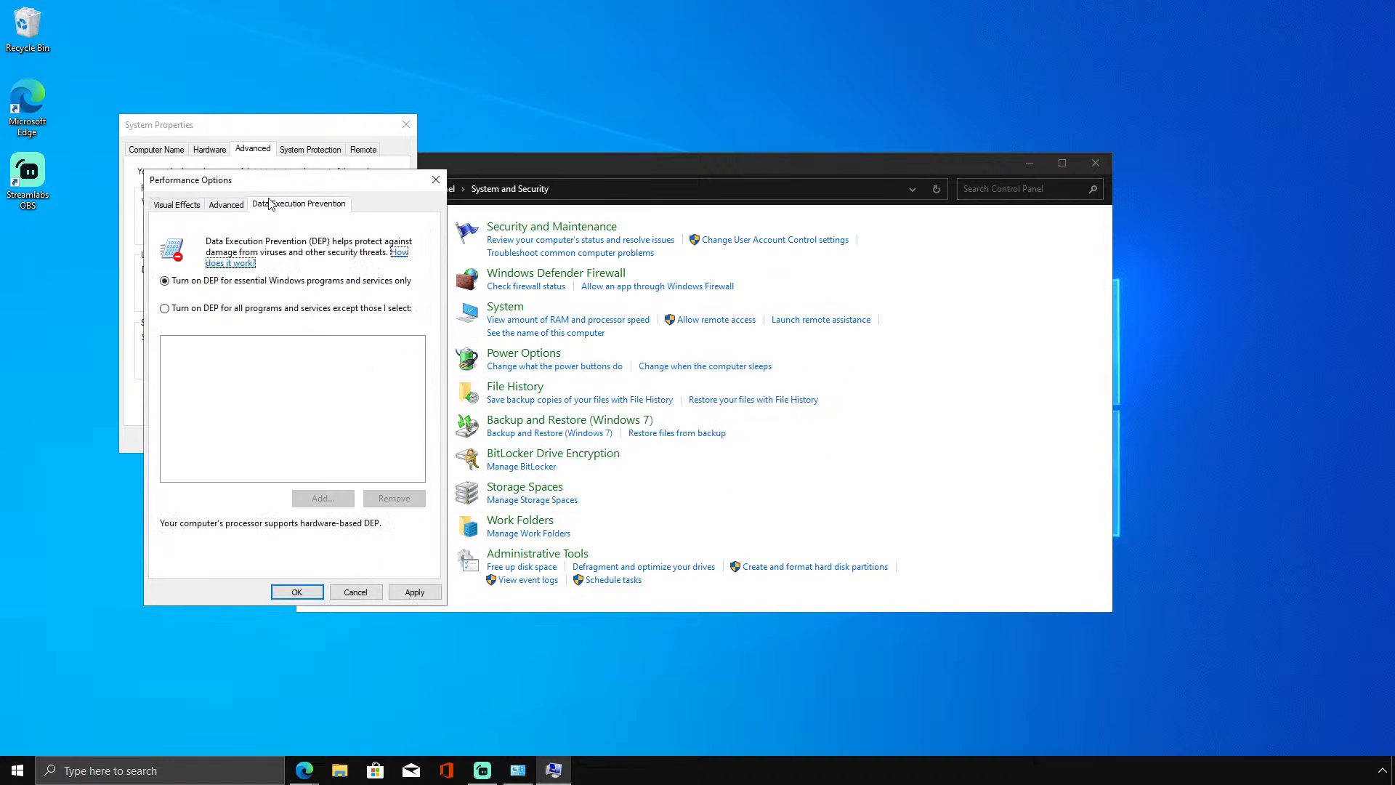
click(296, 592)
click(354, 289)
click(341, 458)
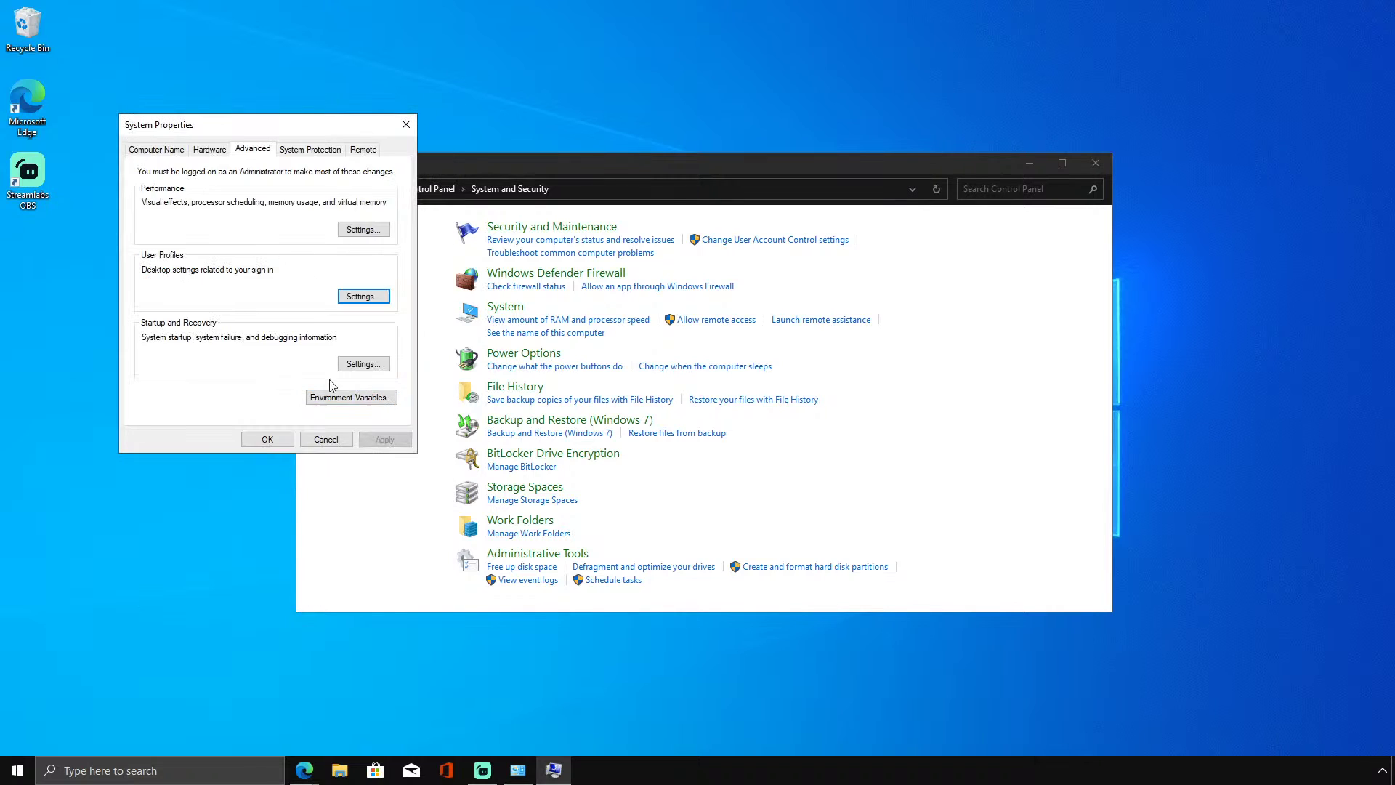
Try to turn off overwriting of existing dump files in Startup and Recovery with automatic restart enabled, and close the dialog without saving.
click(363, 363)
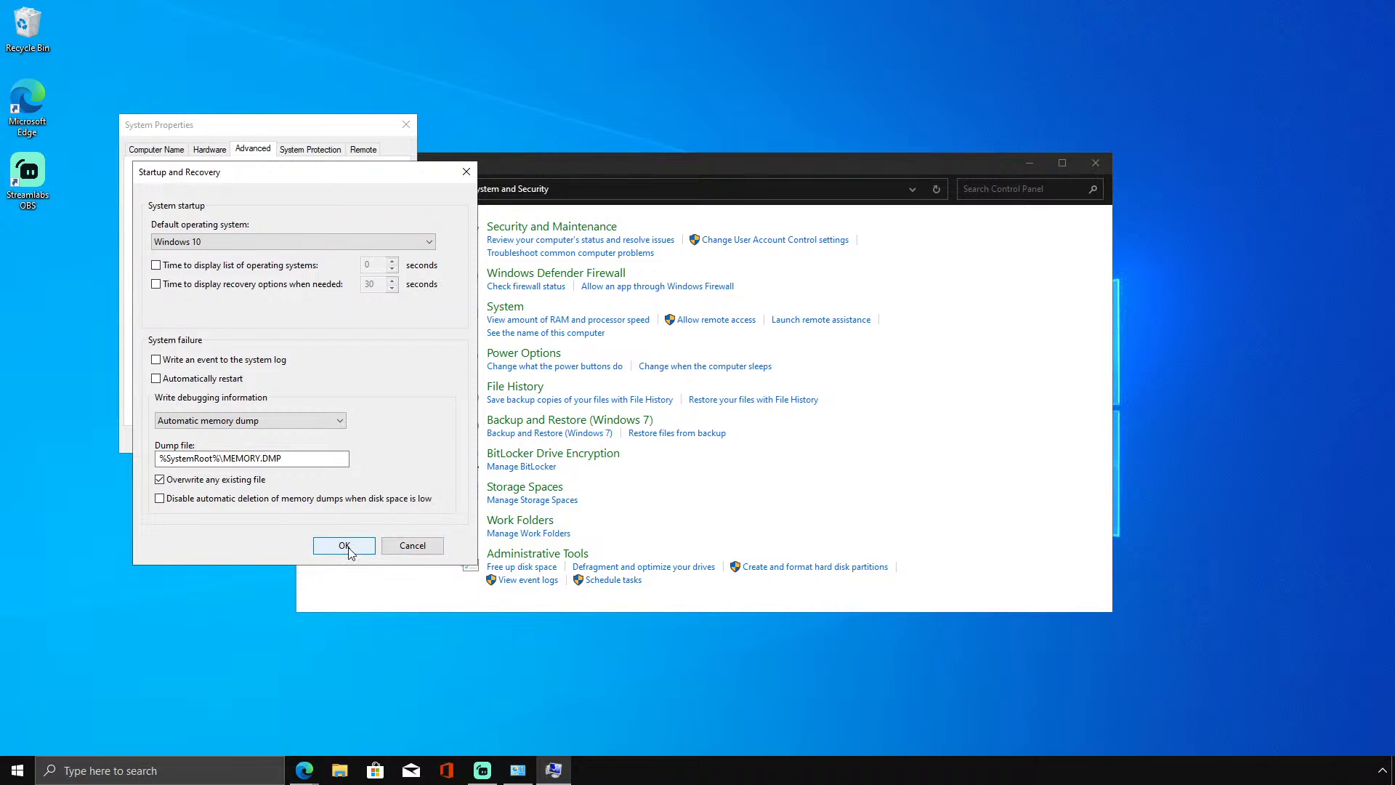
click(227, 481)
click(344, 545)
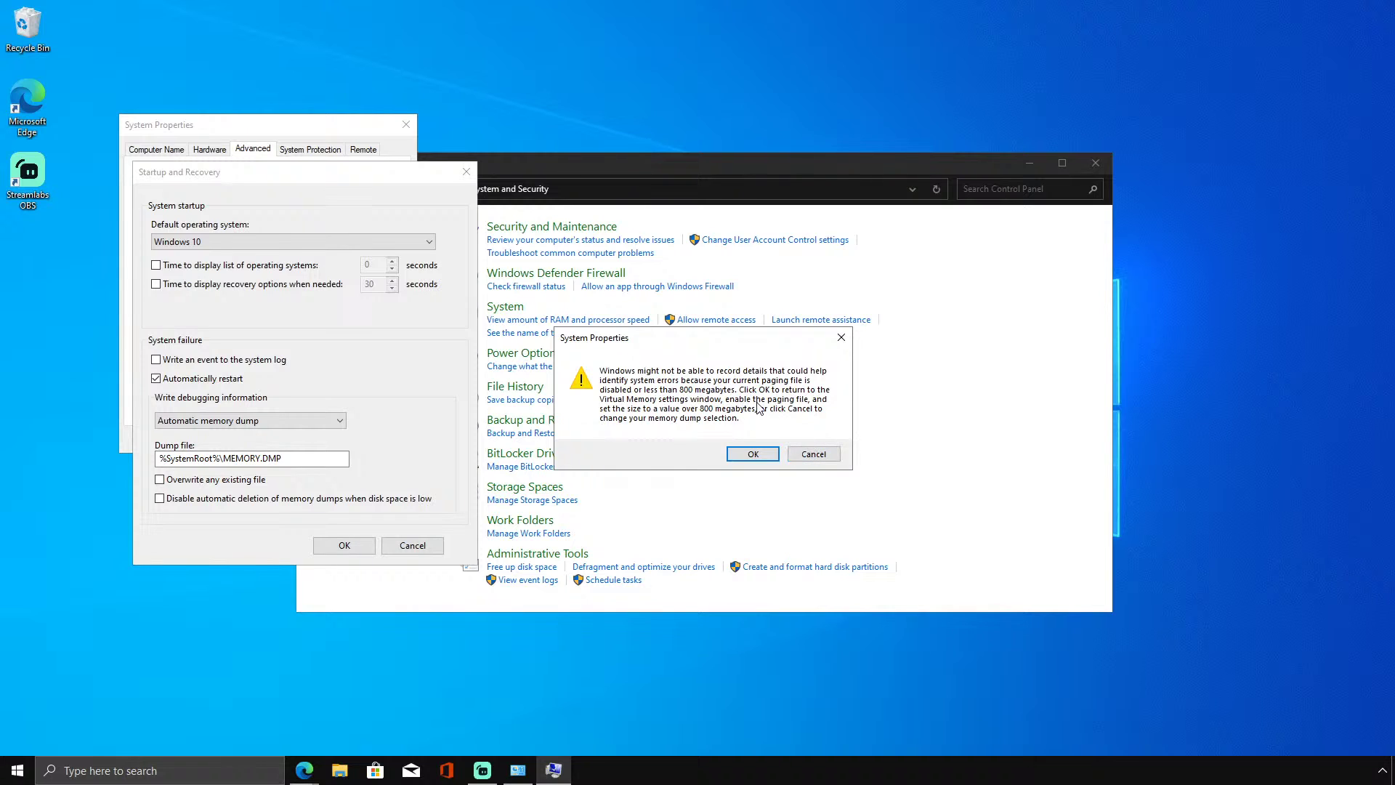
click(805, 451)
click(467, 172)
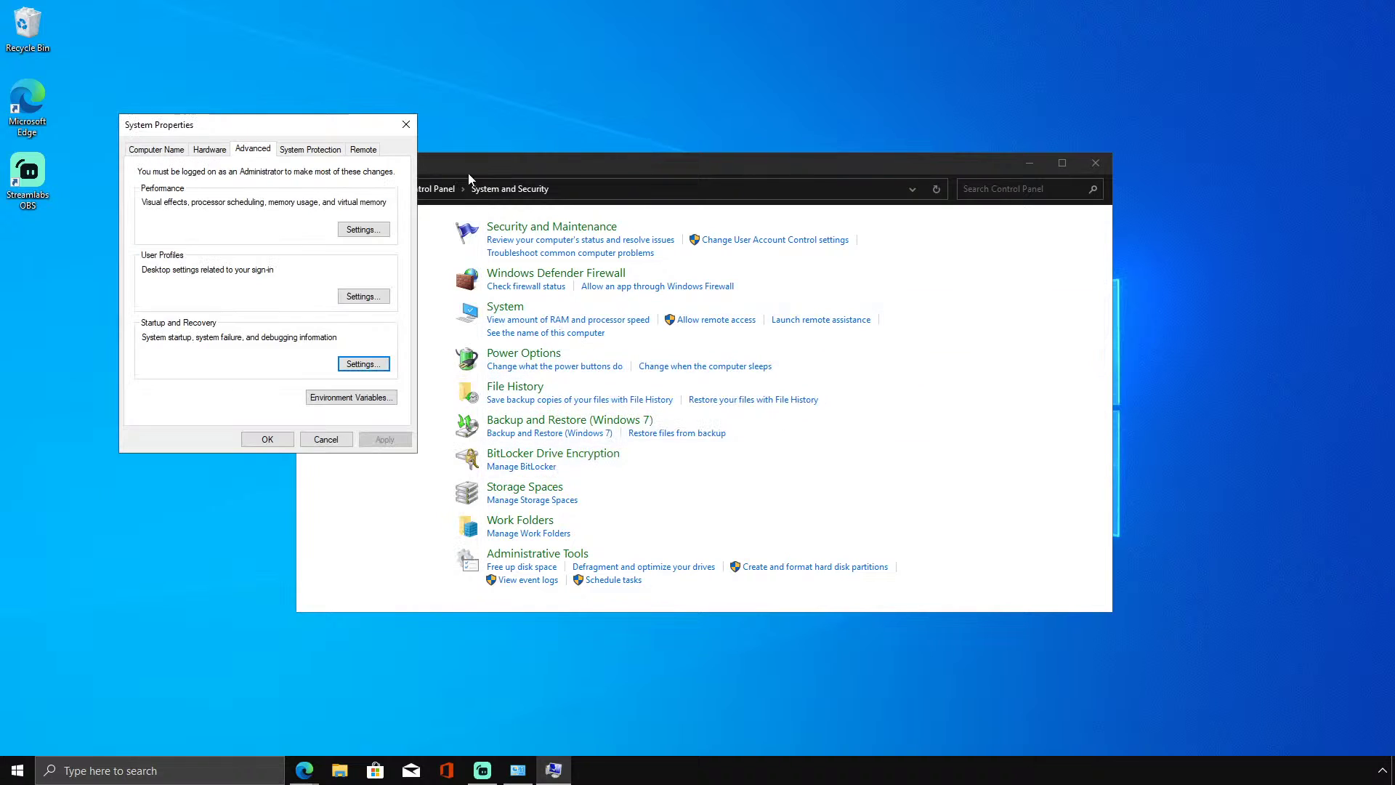
Turn on automatic paging file size management for all drives in the virtual memory settings and accept the performance options.
click(364, 229)
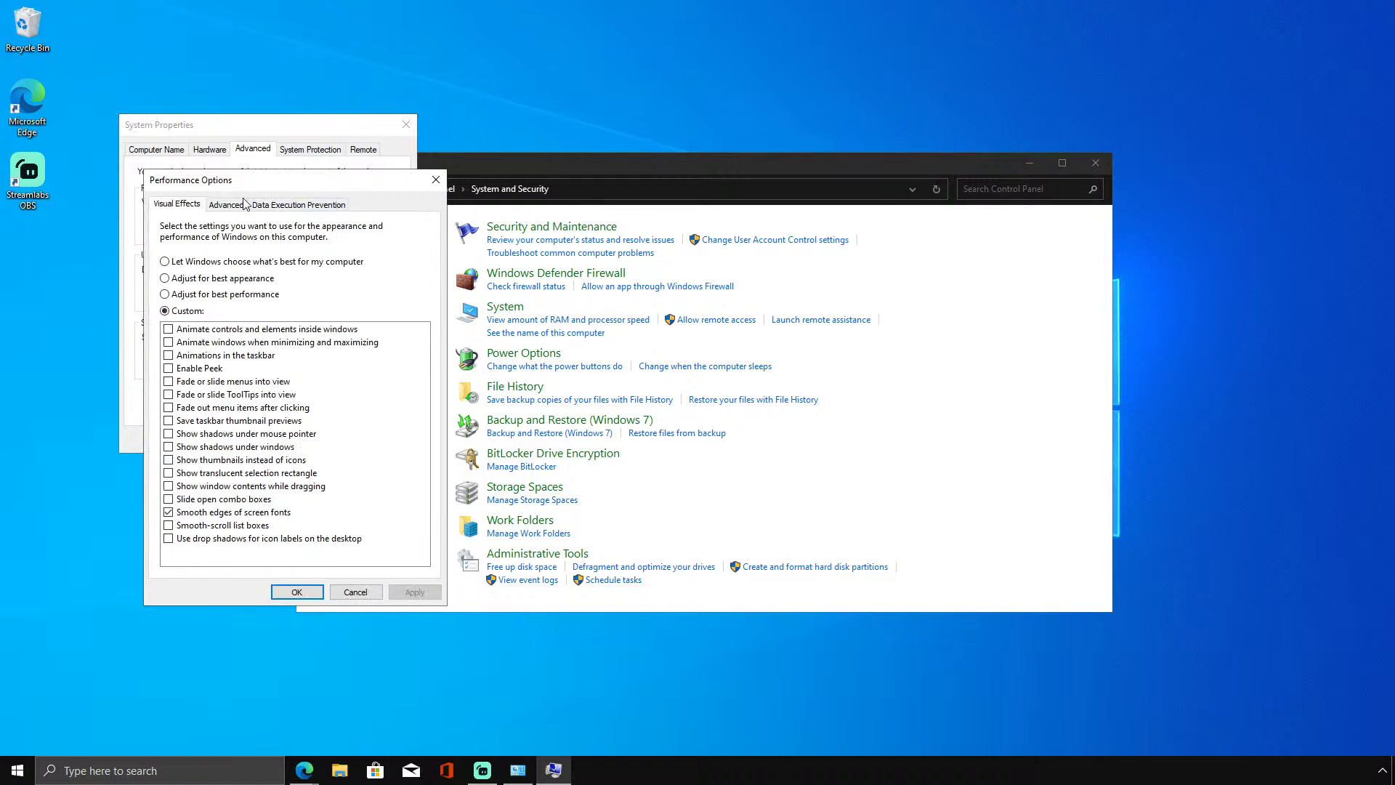
click(236, 205)
click(197, 205)
click(222, 206)
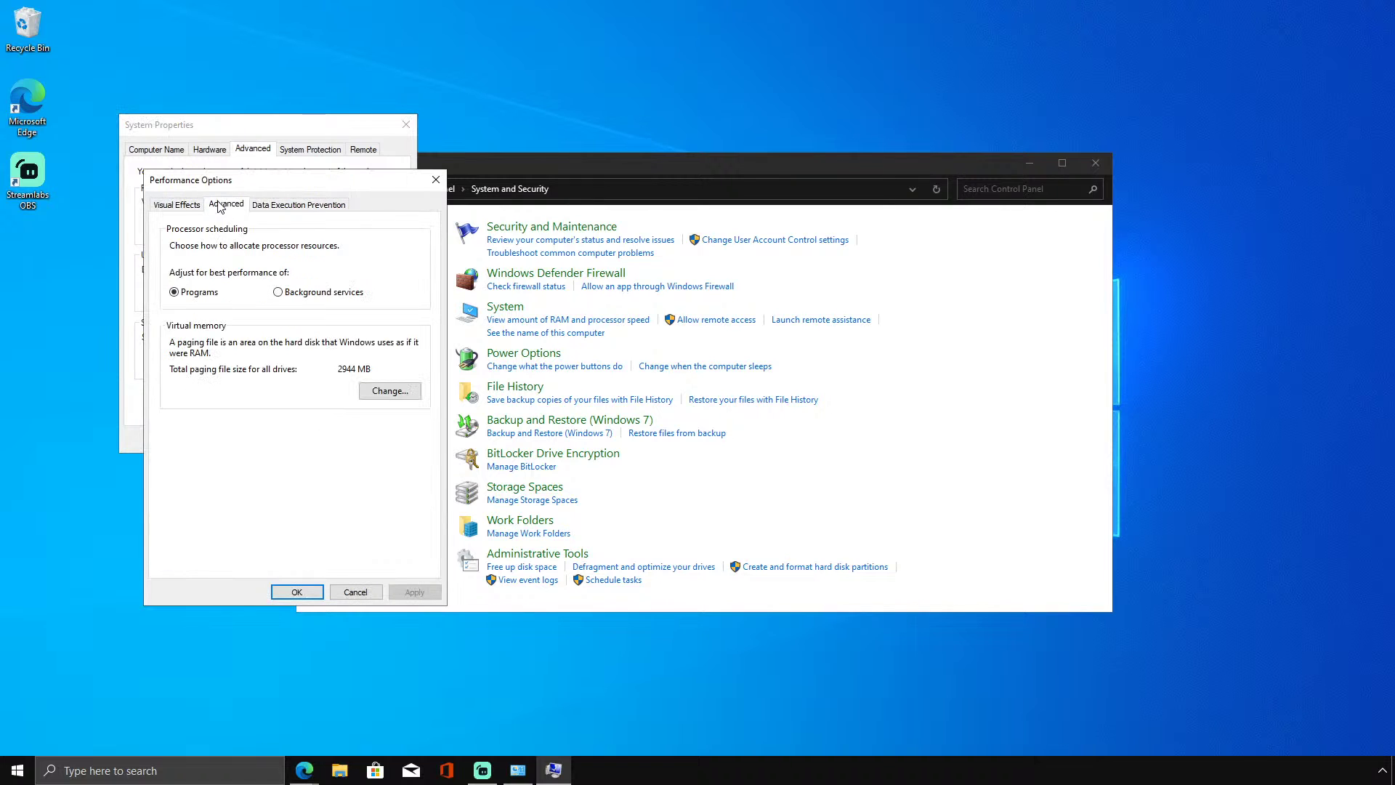
click(390, 391)
click(178, 245)
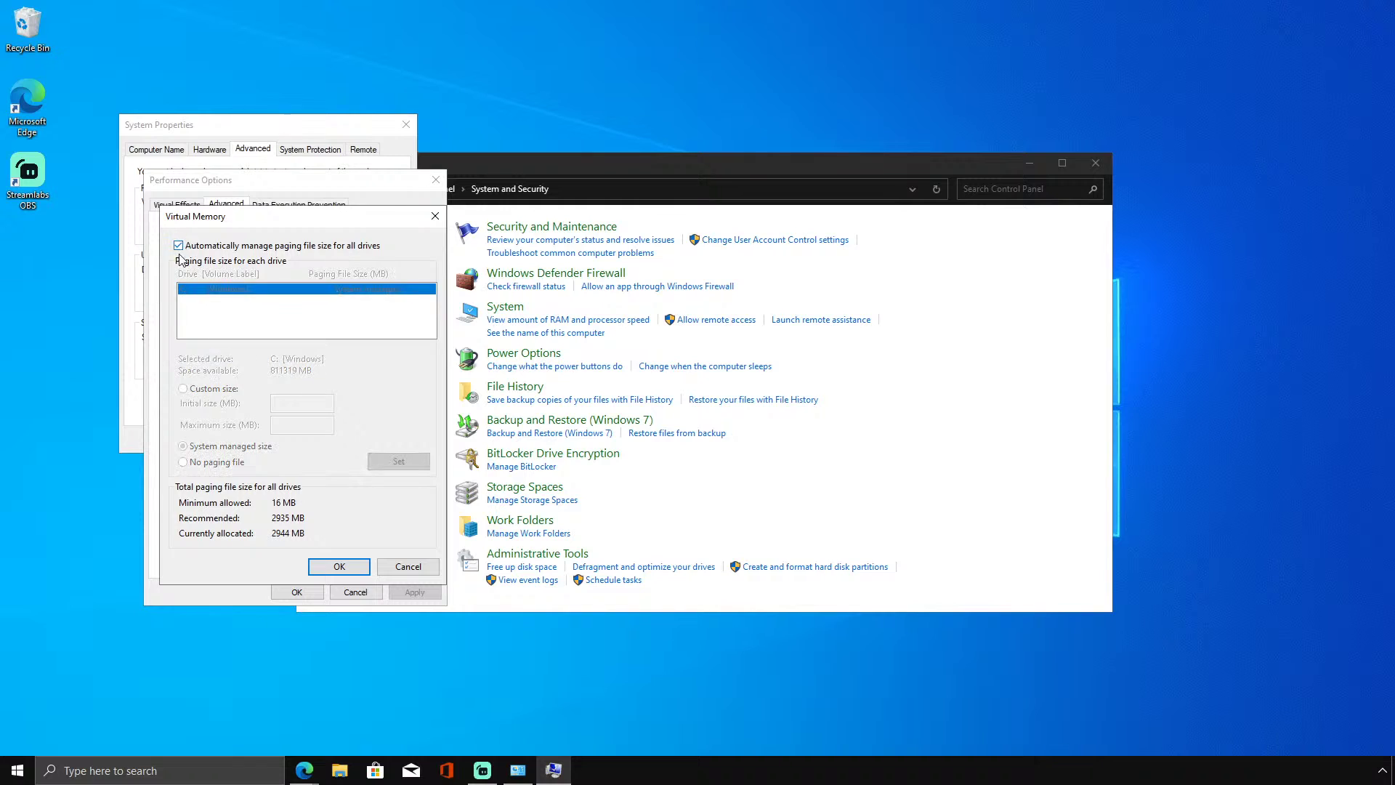
click(339, 566)
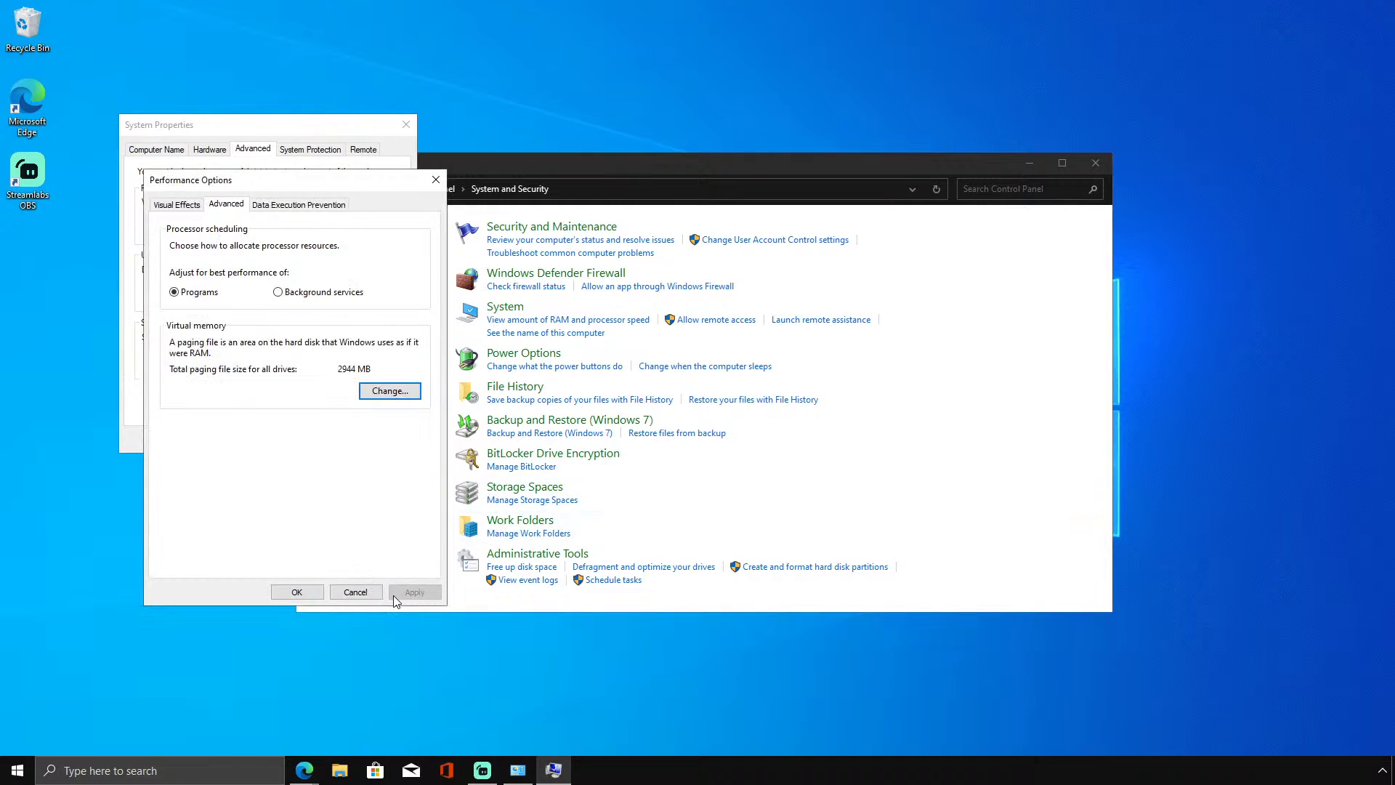
click(189, 204)
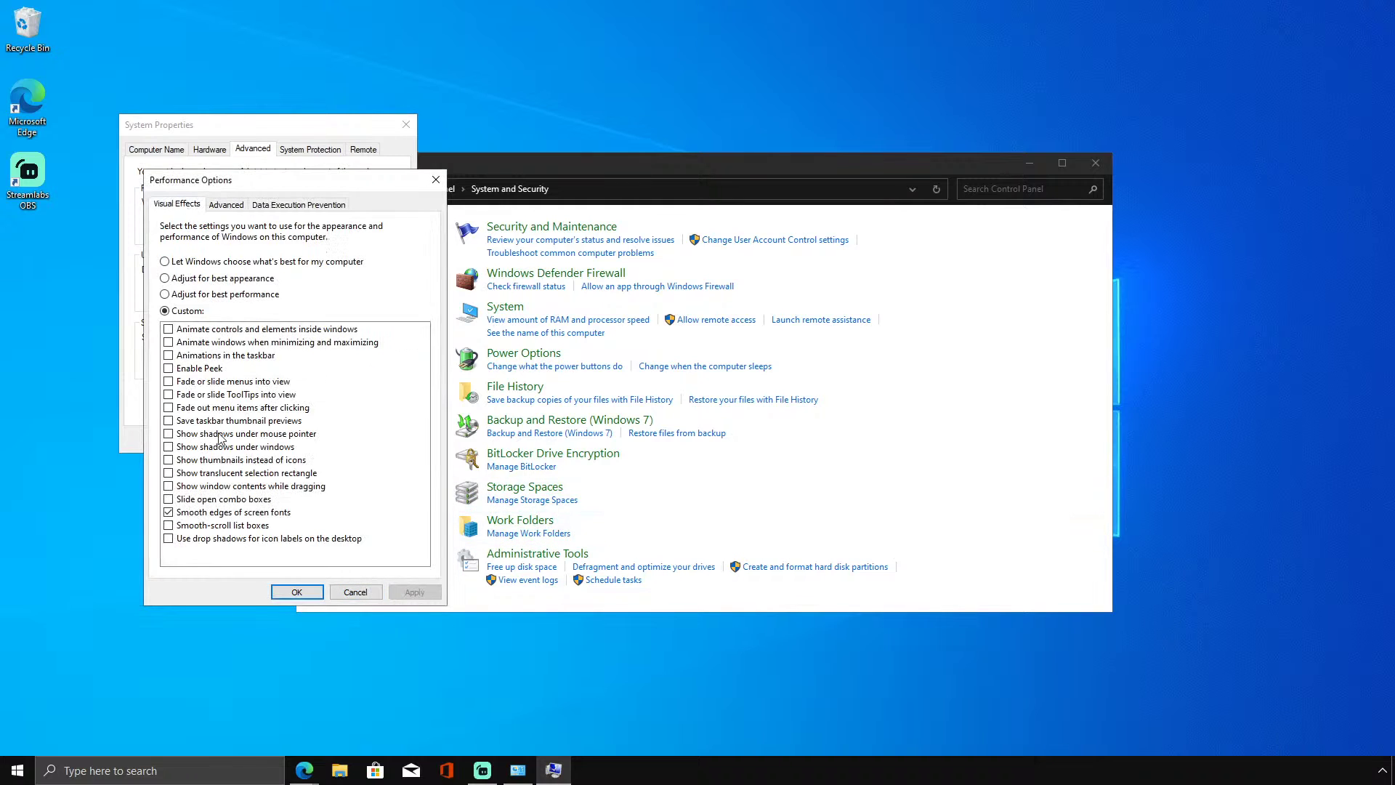
click(290, 590)
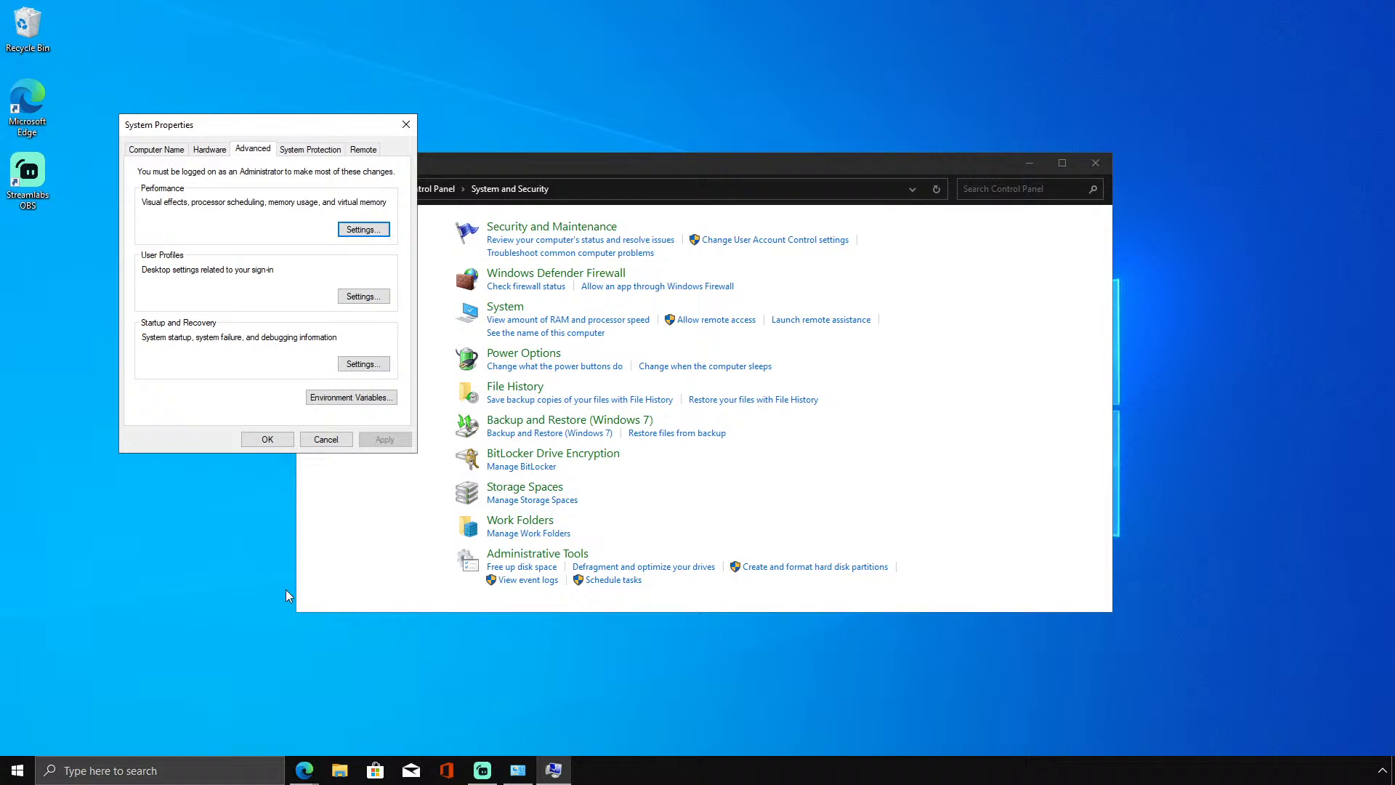
Check the user profiles and the System Protection status of the available drives.
click(360, 298)
click(409, 458)
click(299, 149)
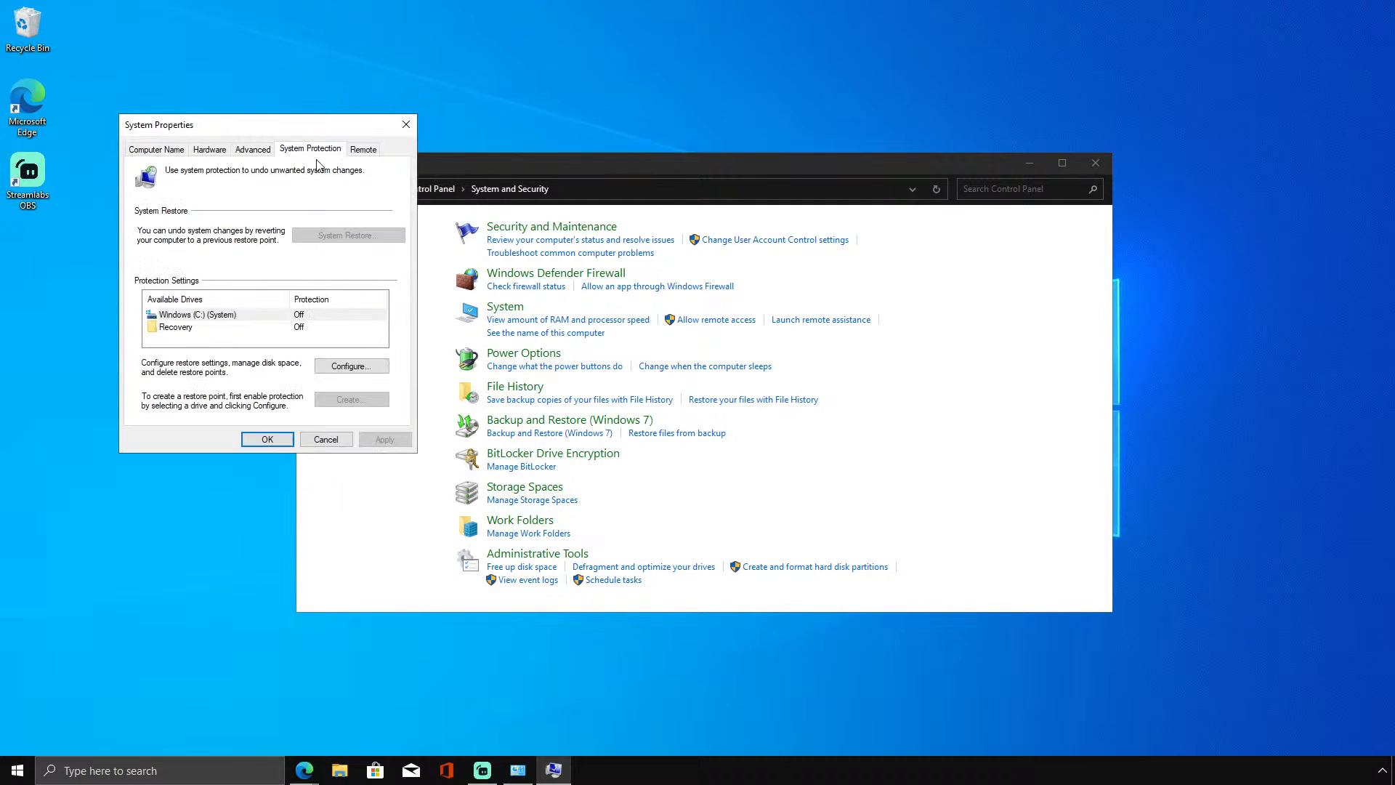
click(311, 328)
Turn off Remote Assistance connections to this computer and apply the change.
click(355, 150)
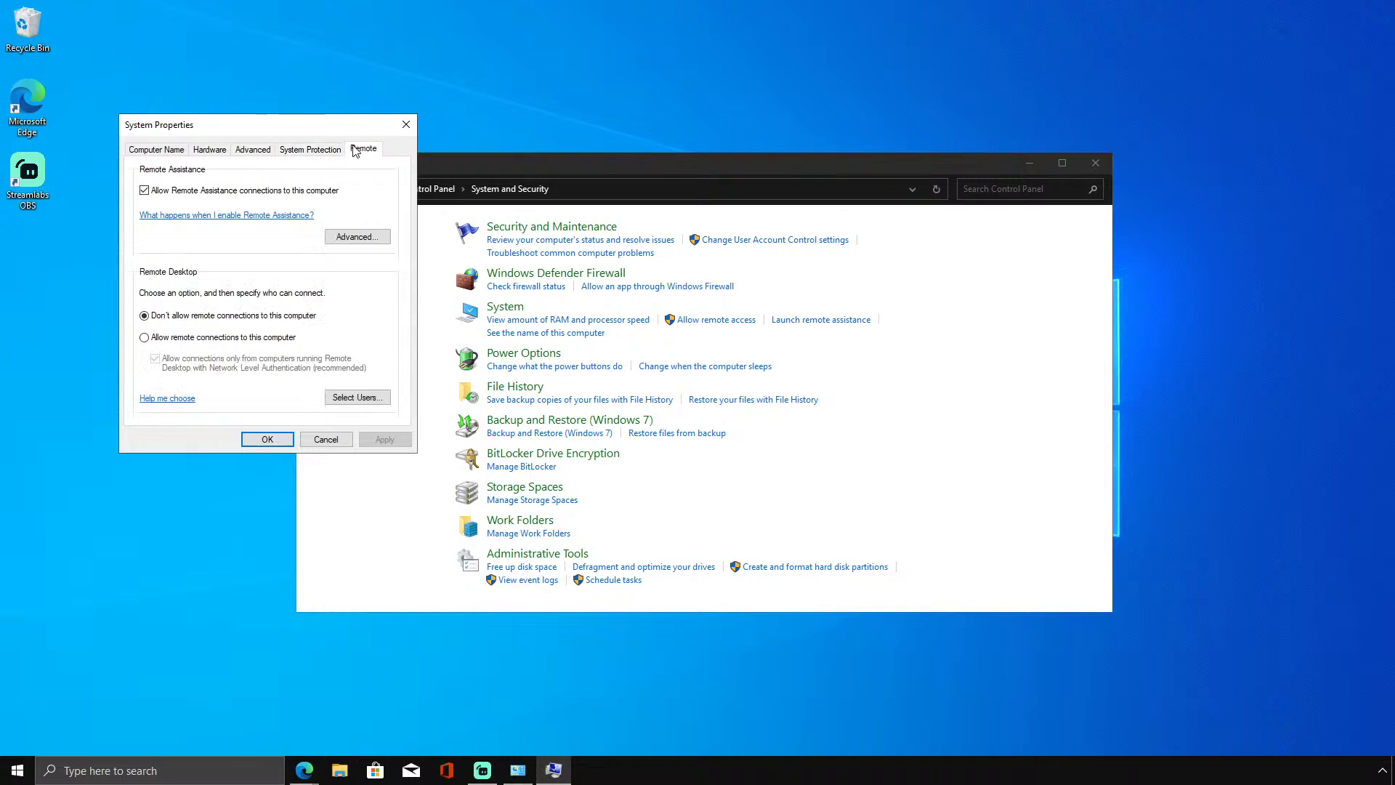
click(201, 191)
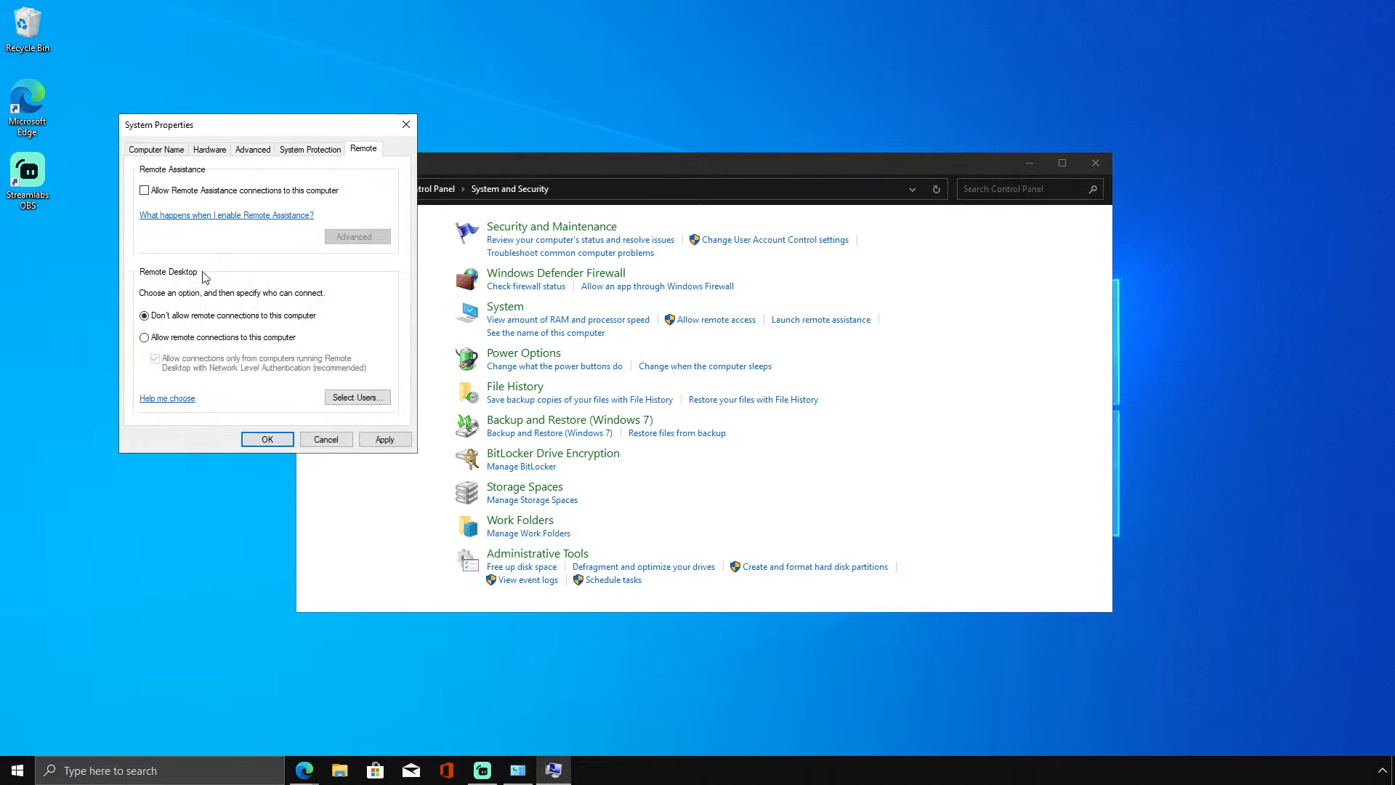
click(397, 441)
Check the hardware page with its device installation settings and close System Properties.
click(185, 150)
click(205, 150)
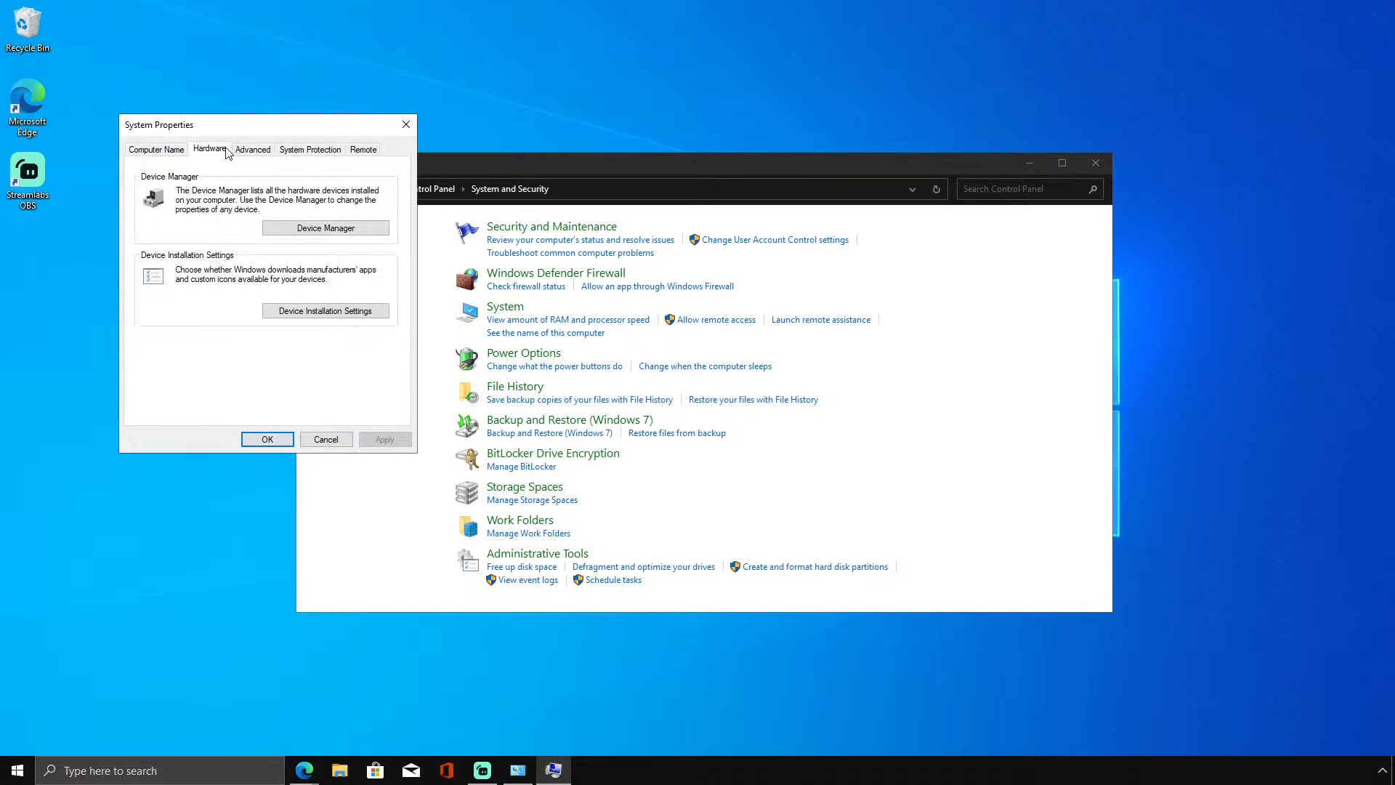
click(308, 313)
click(563, 165)
click(405, 125)
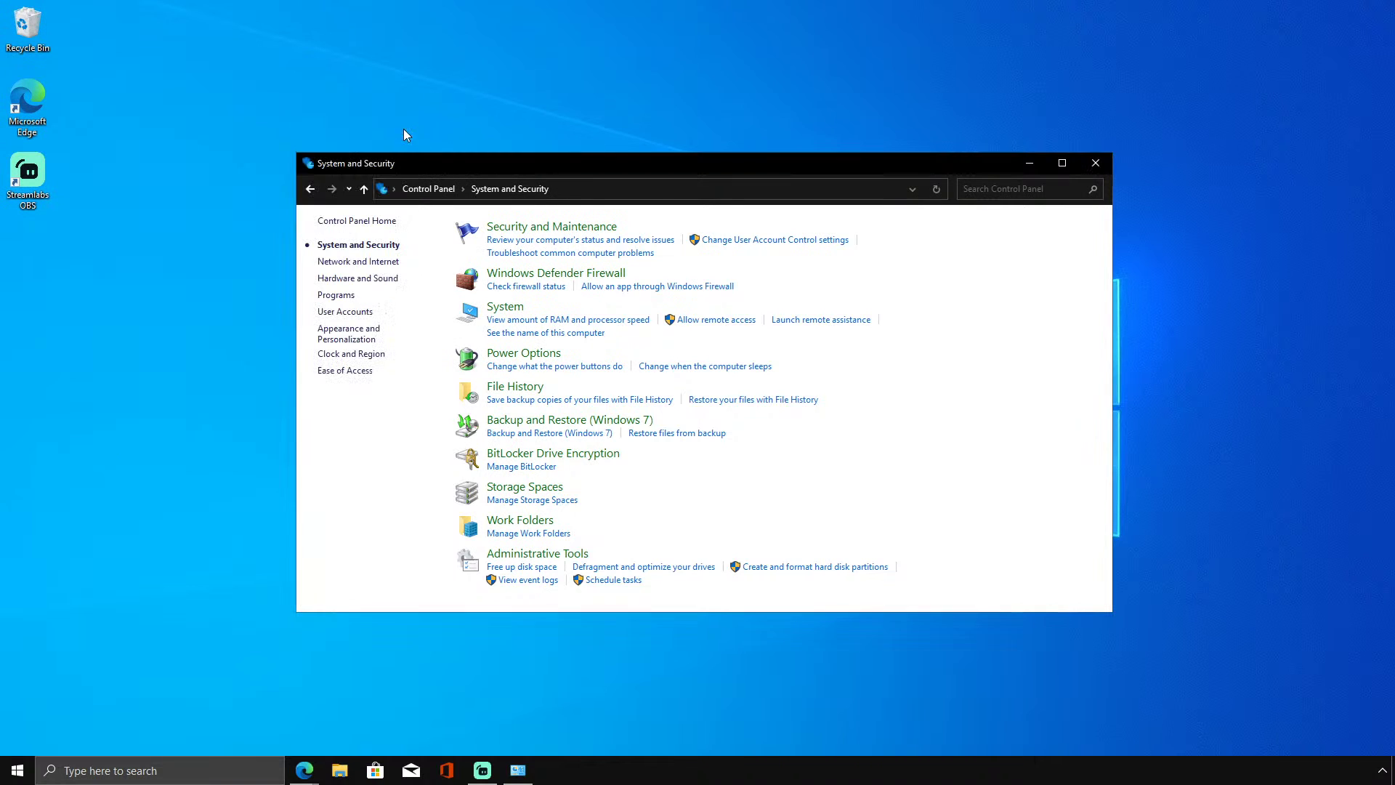
Look at the available power plans and the shortcuts in the Administrative Tools folder.
click(522, 353)
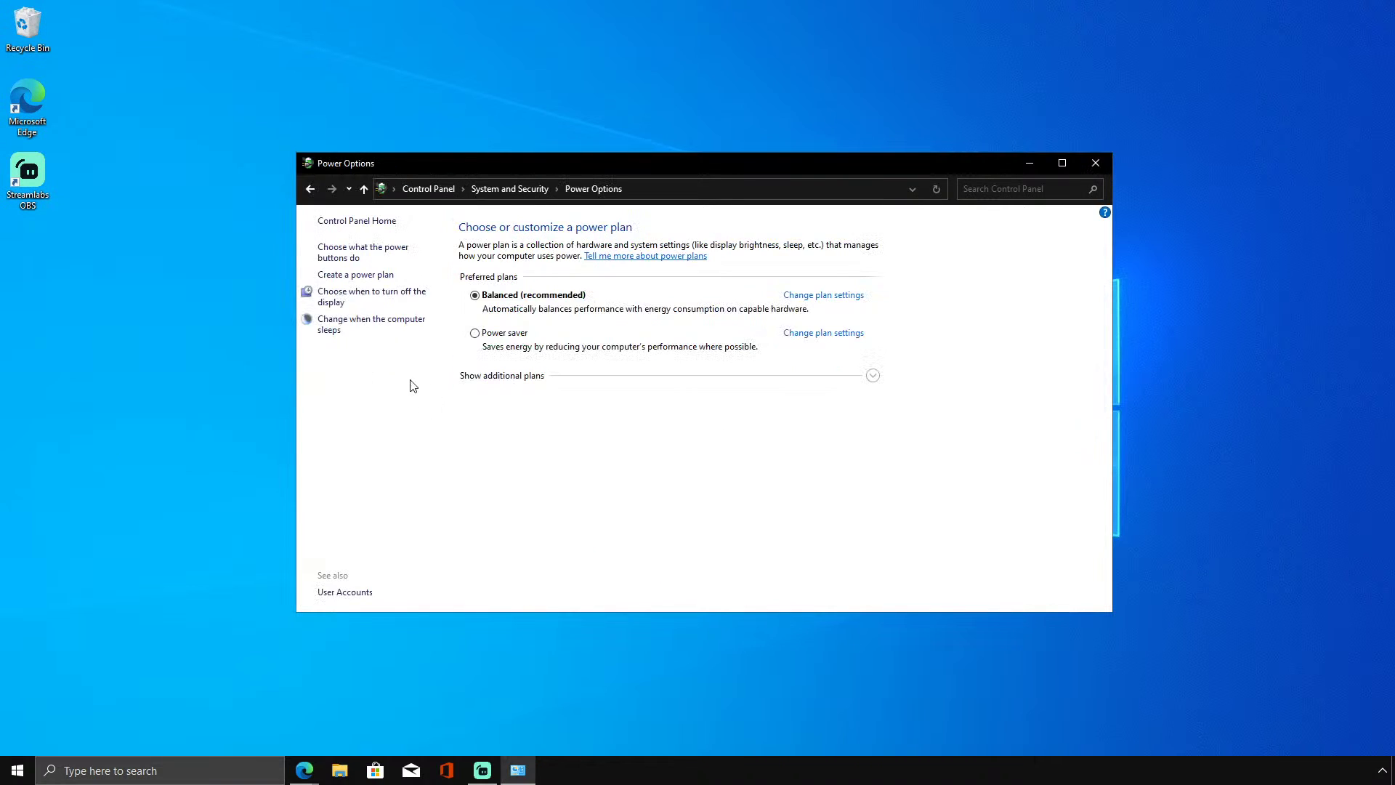
click(508, 188)
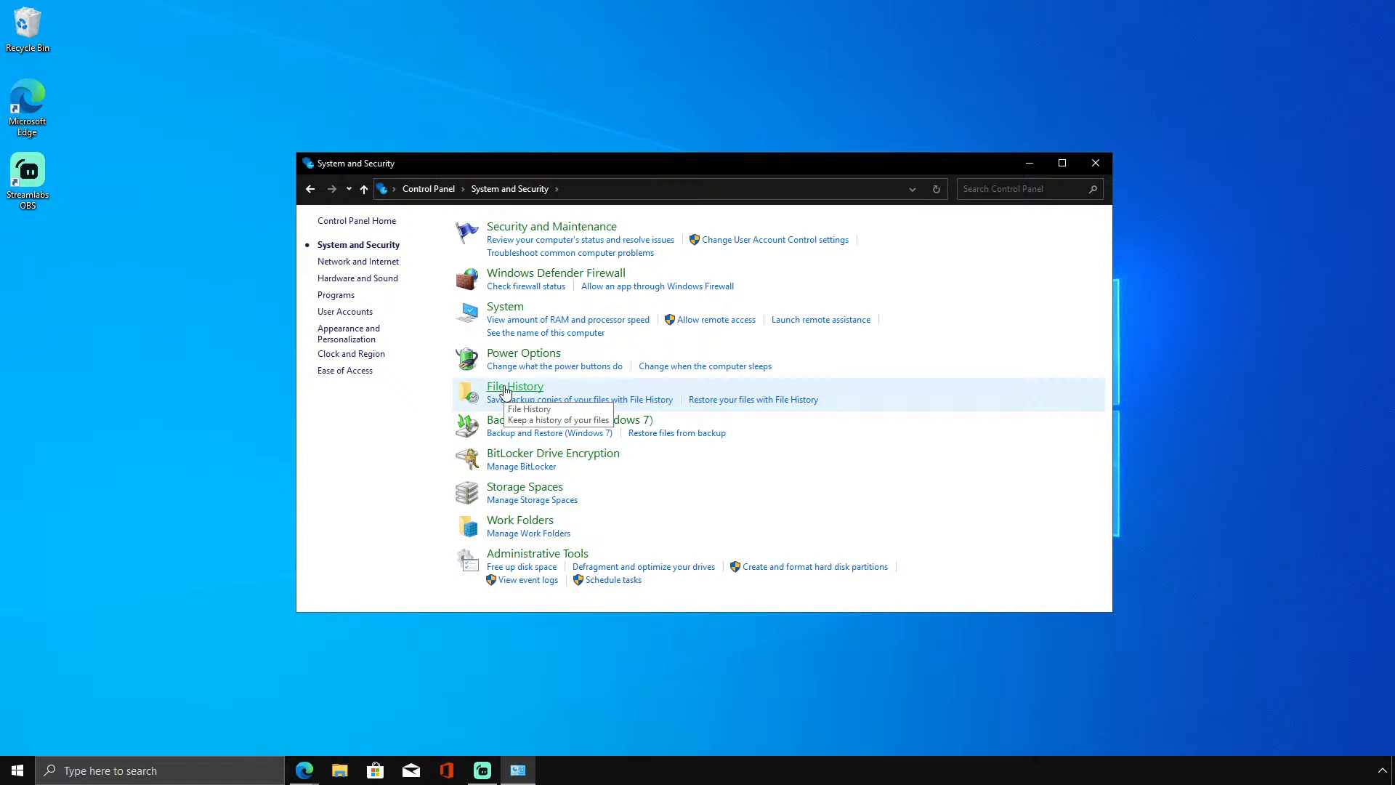
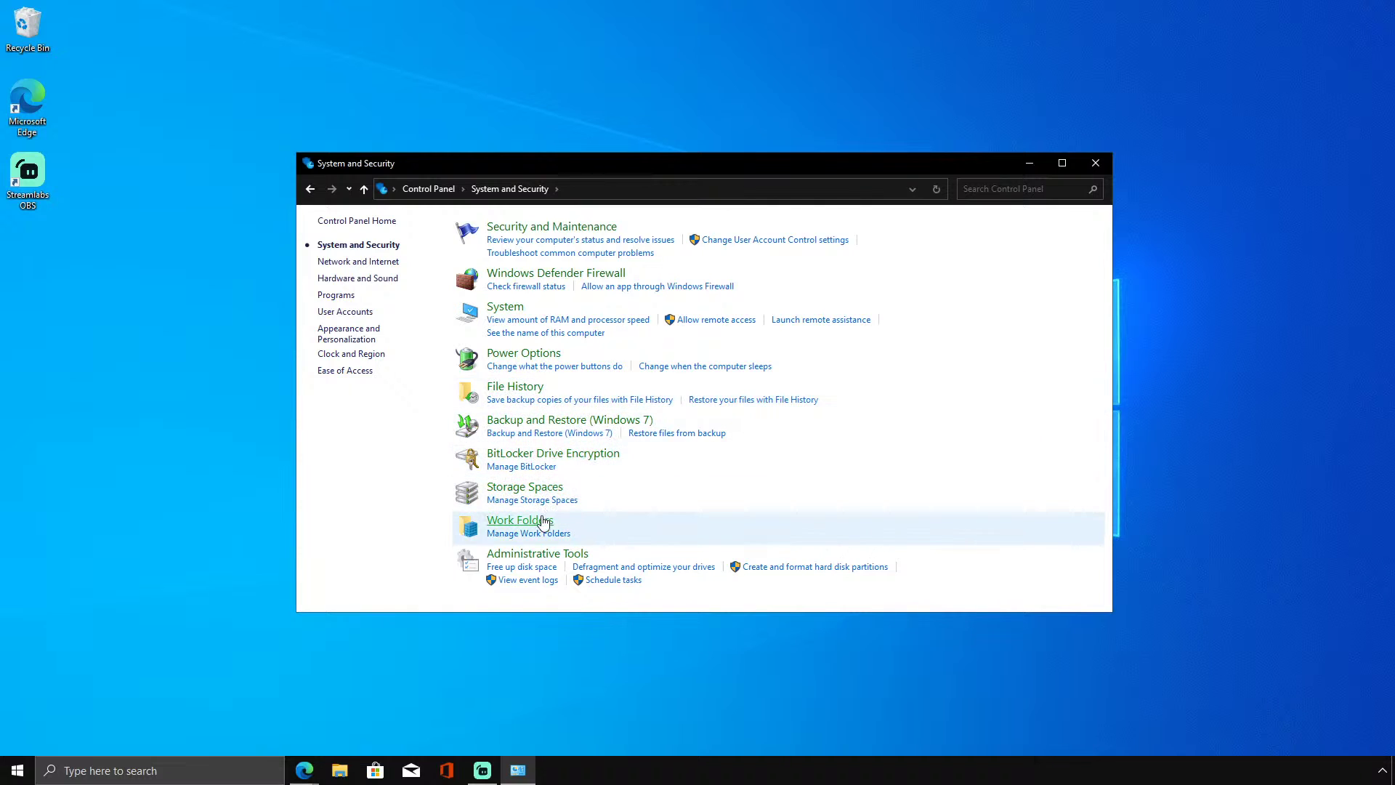
click(545, 556)
key(ctrl+a)
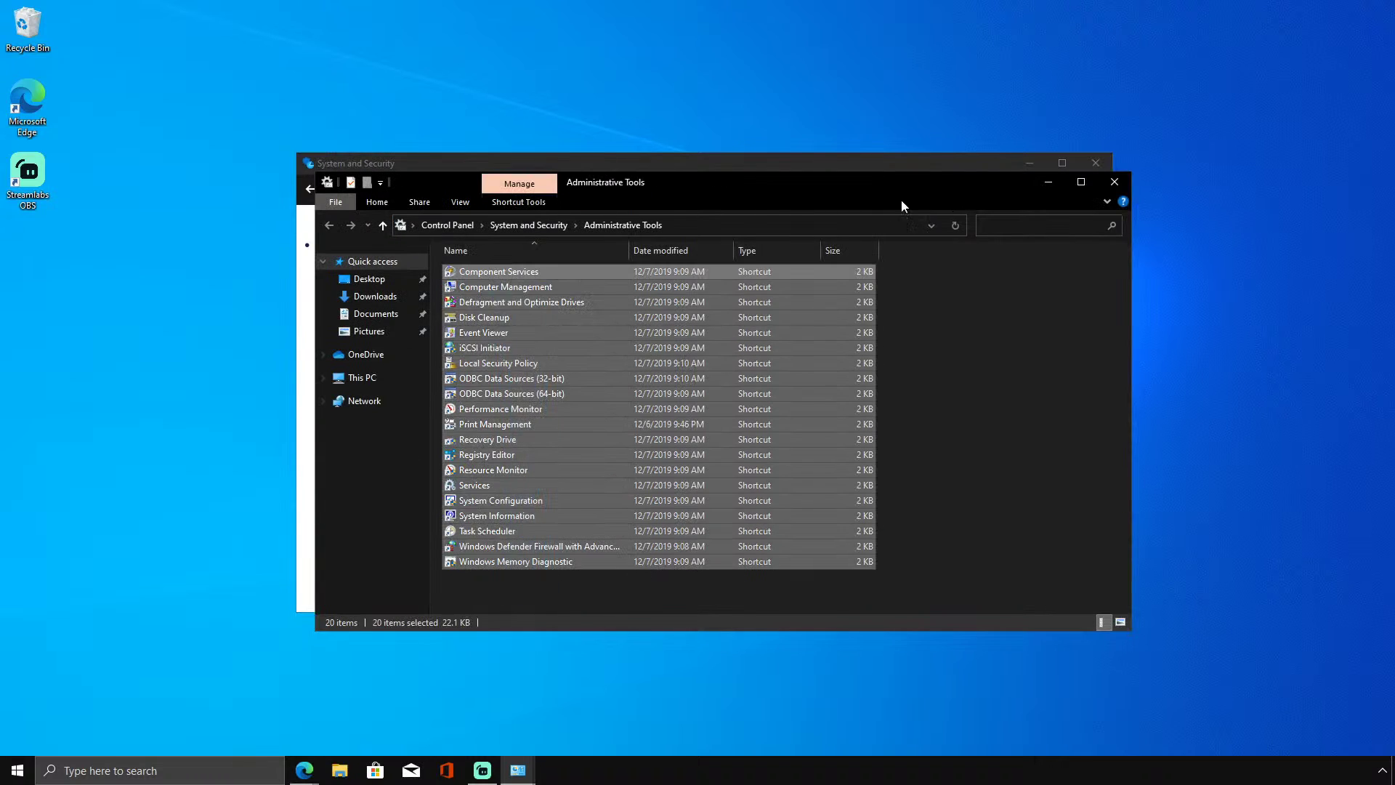
right_click(634, 454)
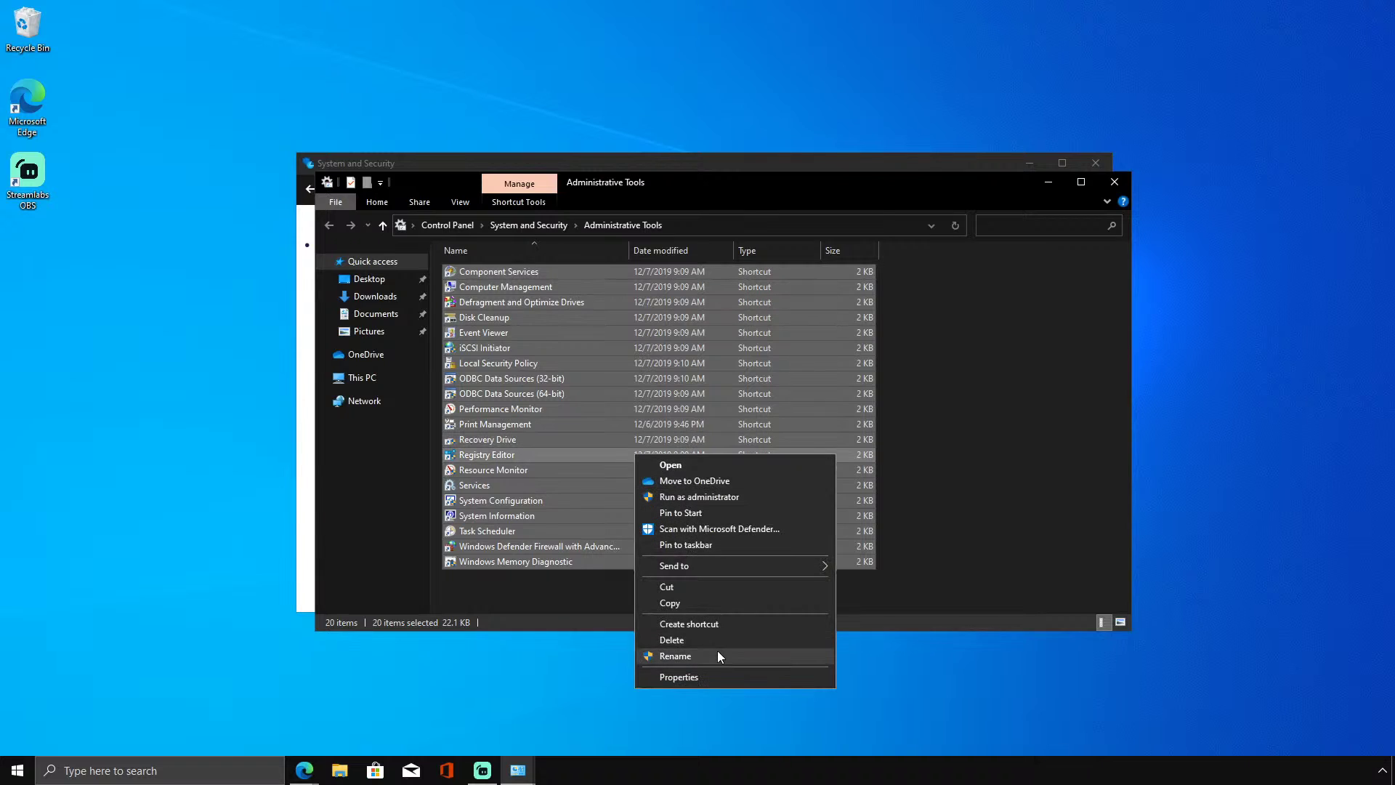
click(808, 604)
click(897, 473)
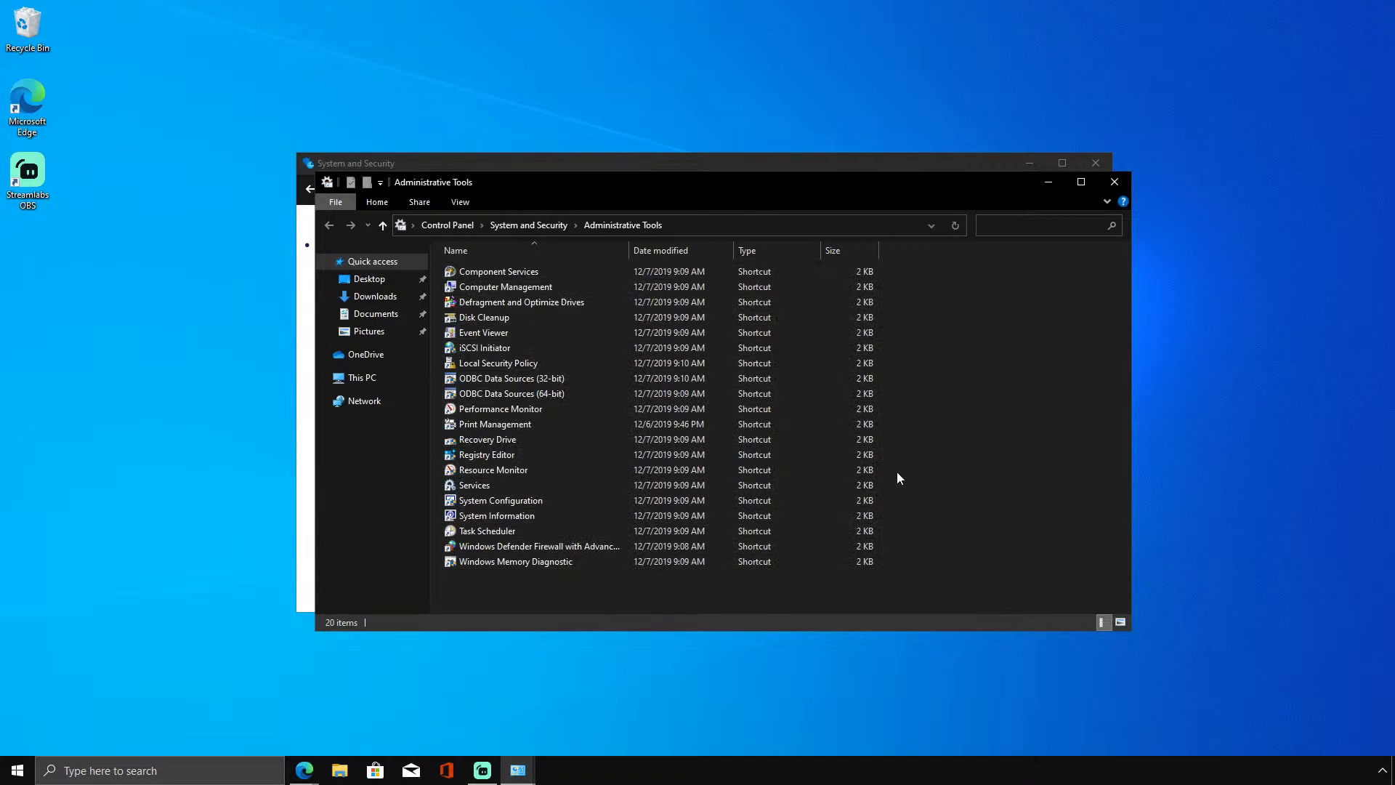
click(1114, 181)
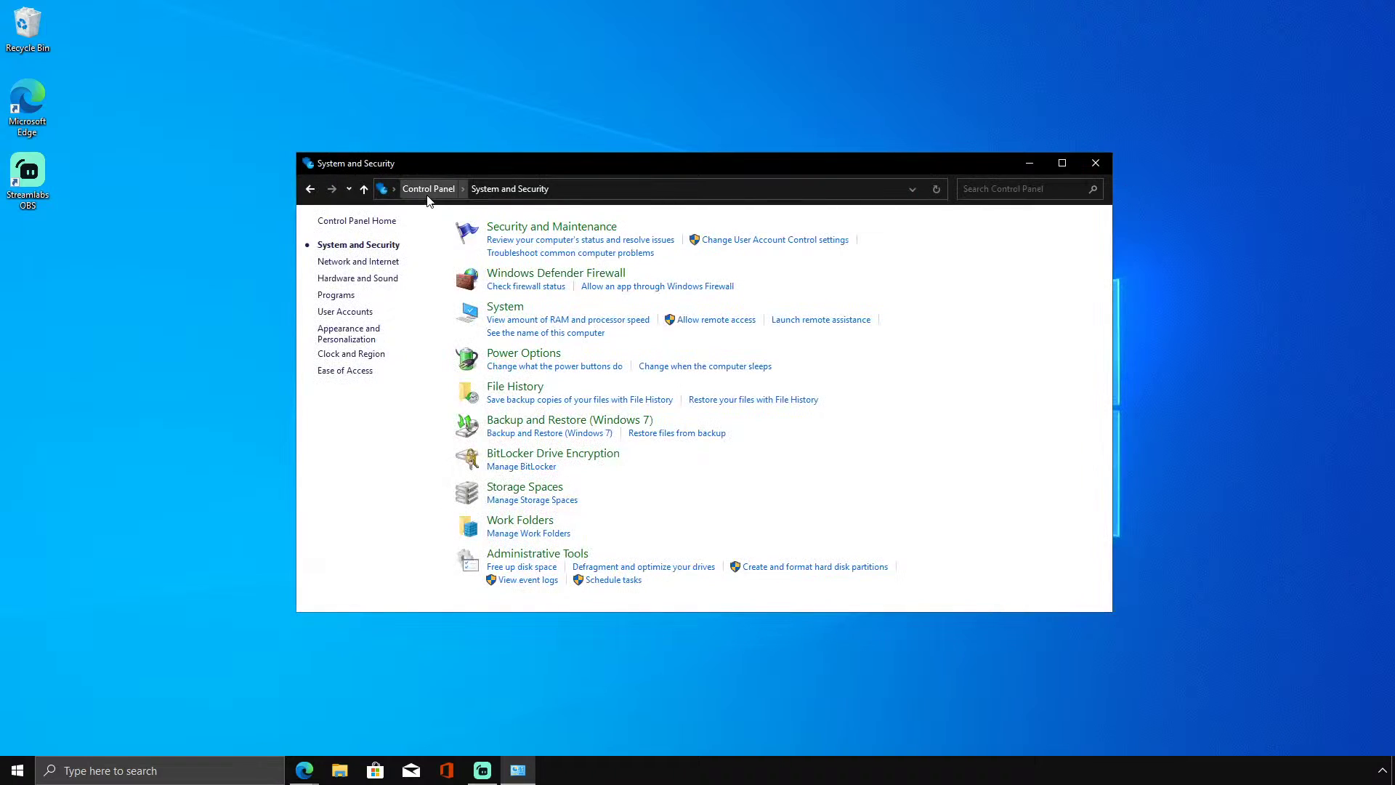
Check the active network information in the Network and Sharing Center.
click(381, 261)
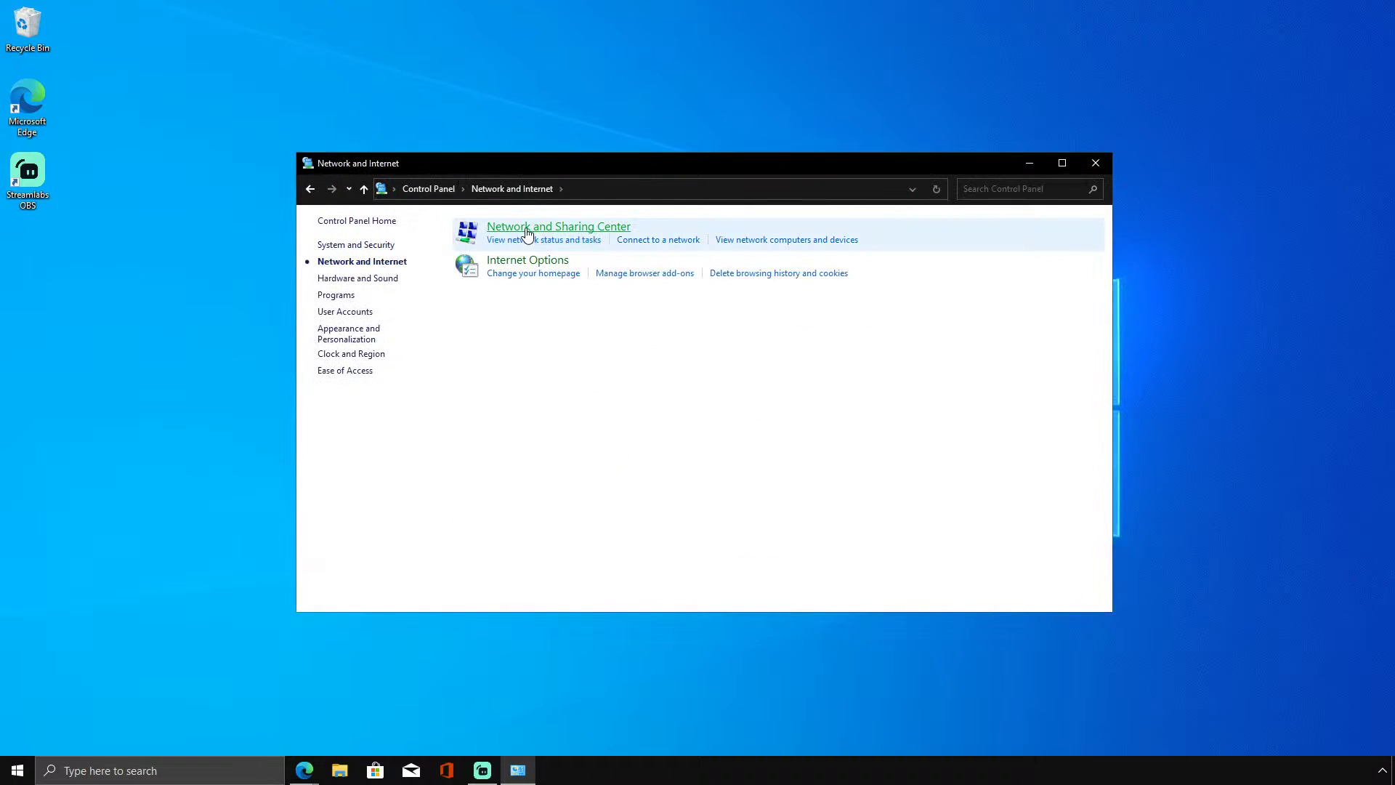
click(567, 228)
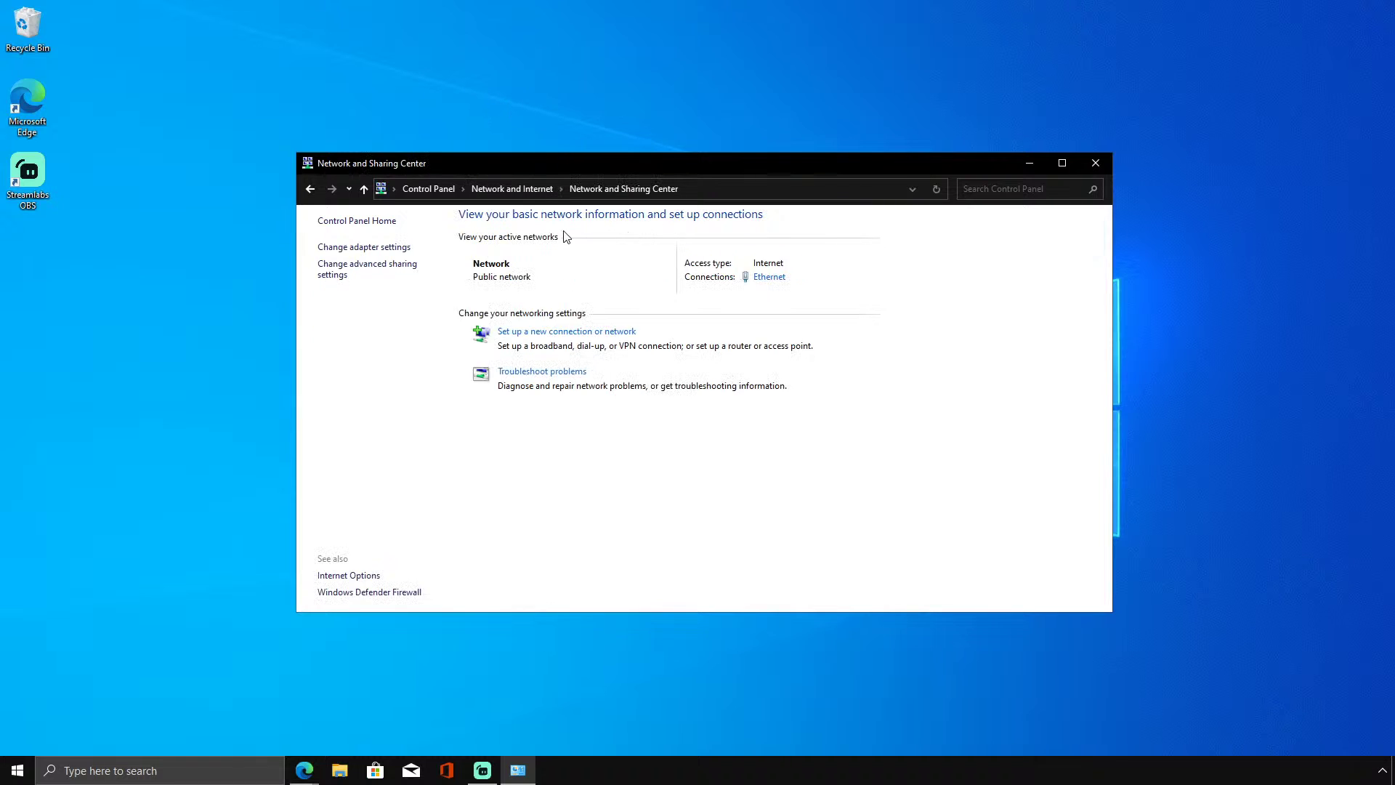
click(557, 189)
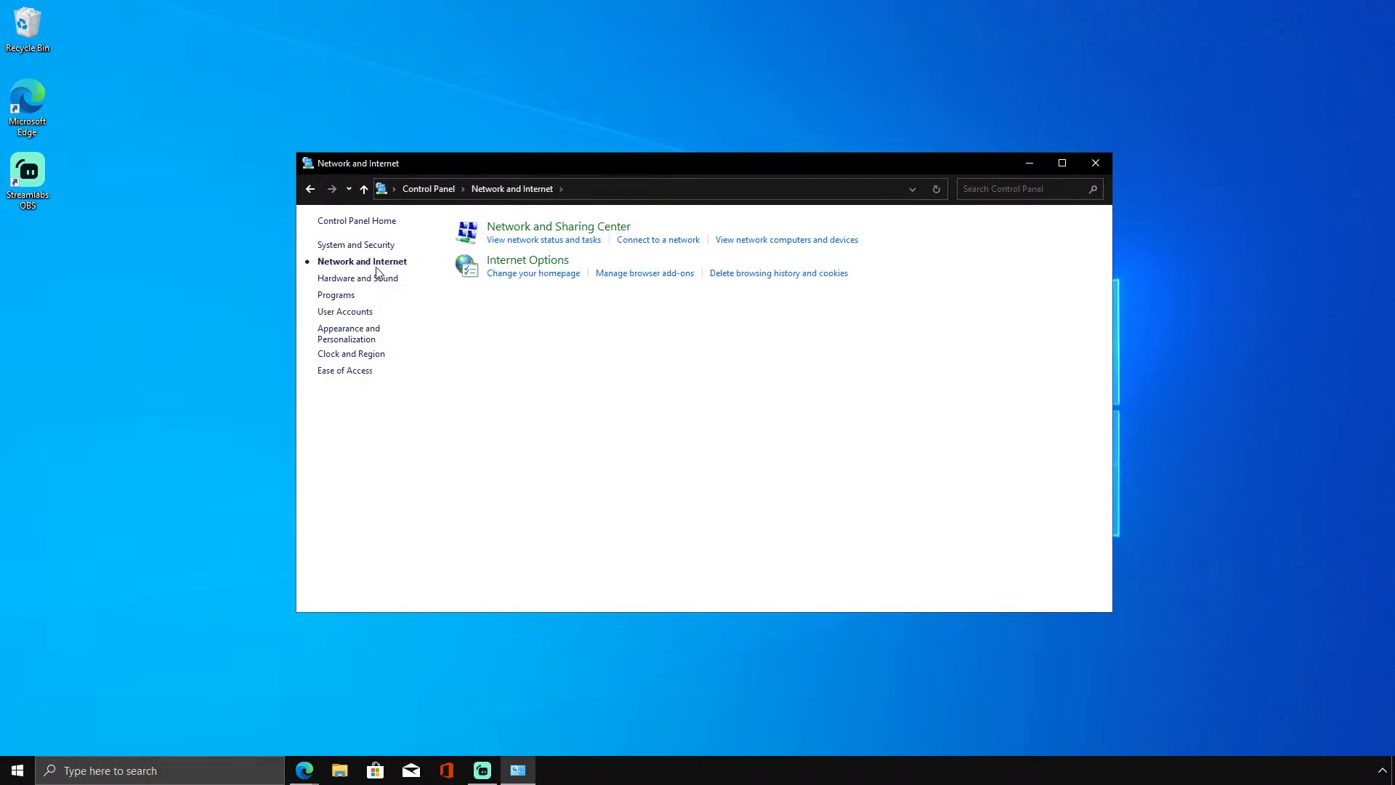
Remove the OneNote printer from Devices and Printers.
click(366, 283)
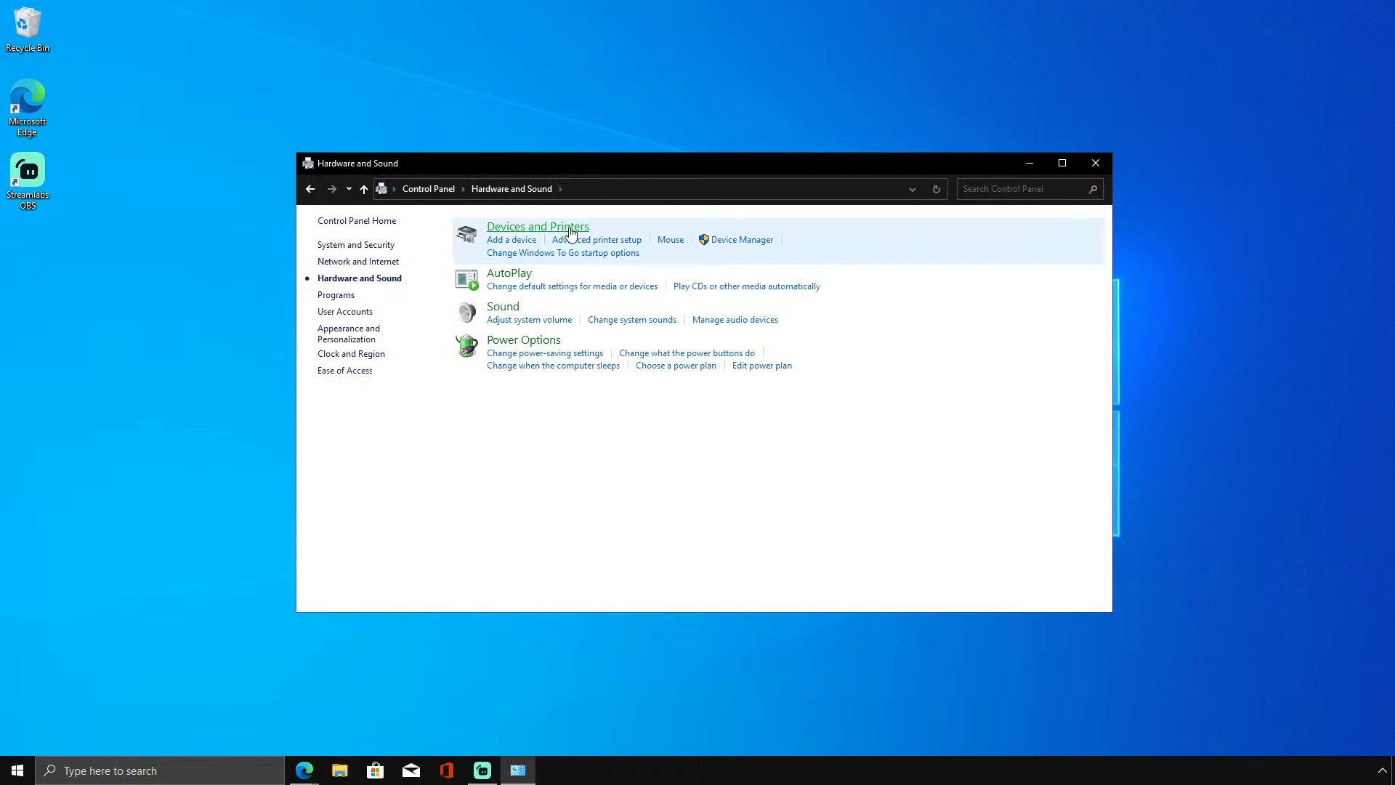
click(537, 226)
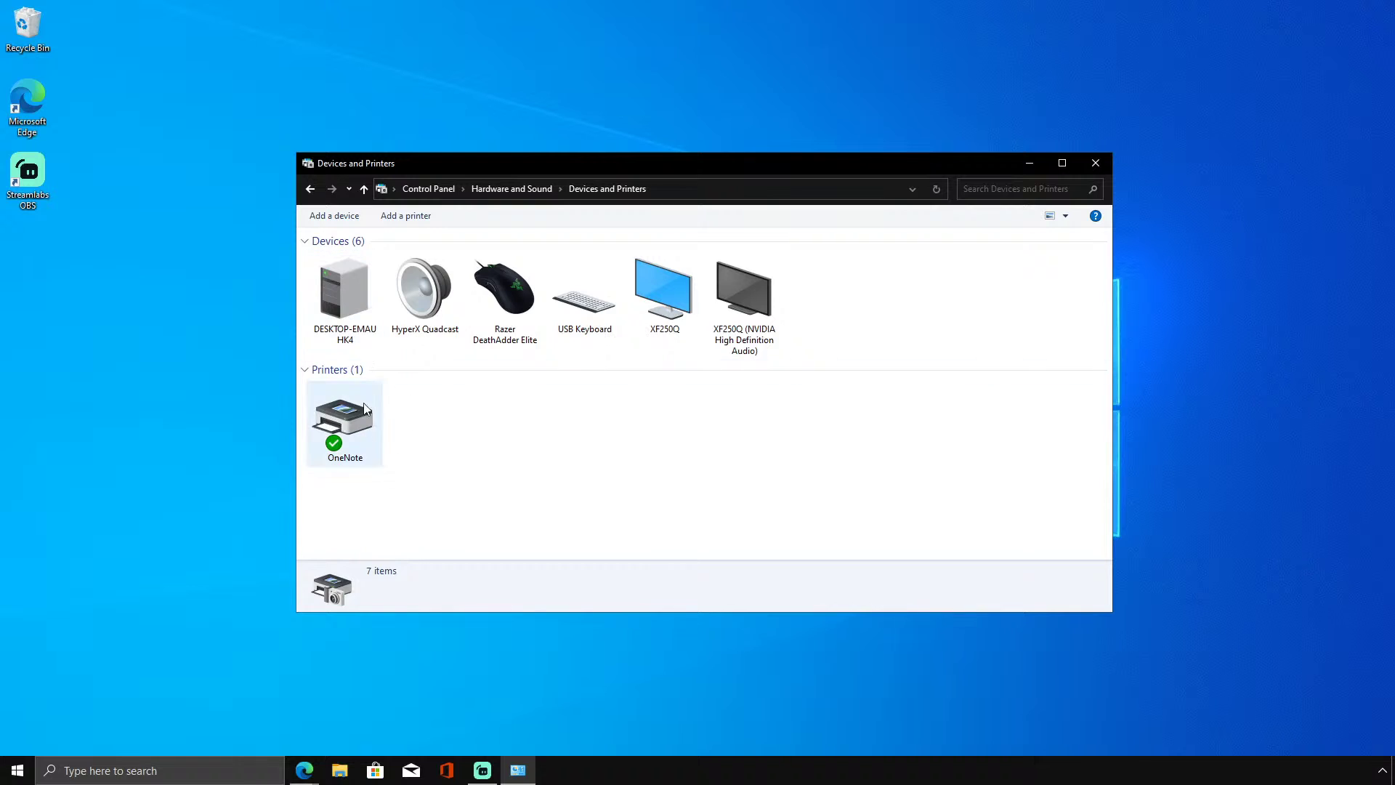
right_click(367, 432)
click(474, 533)
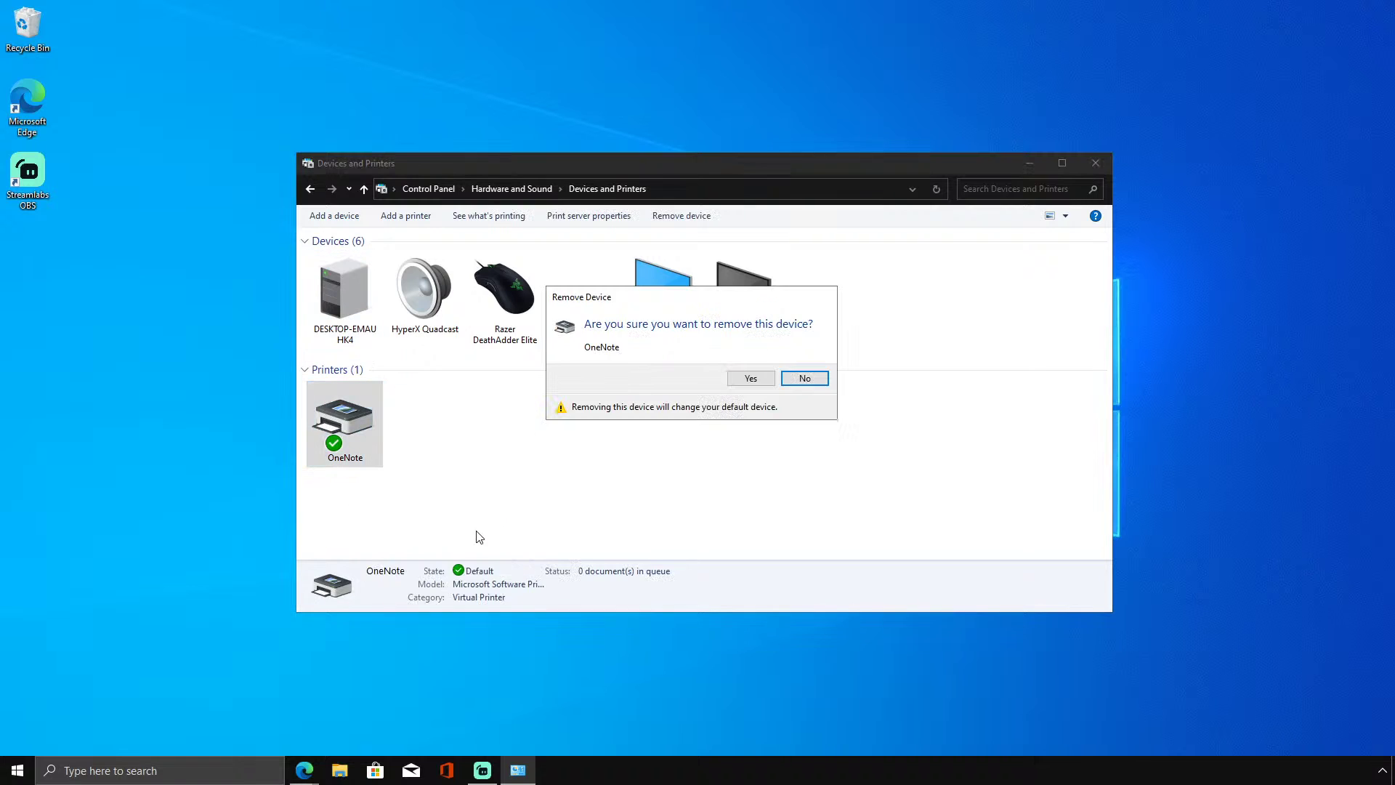
click(750, 378)
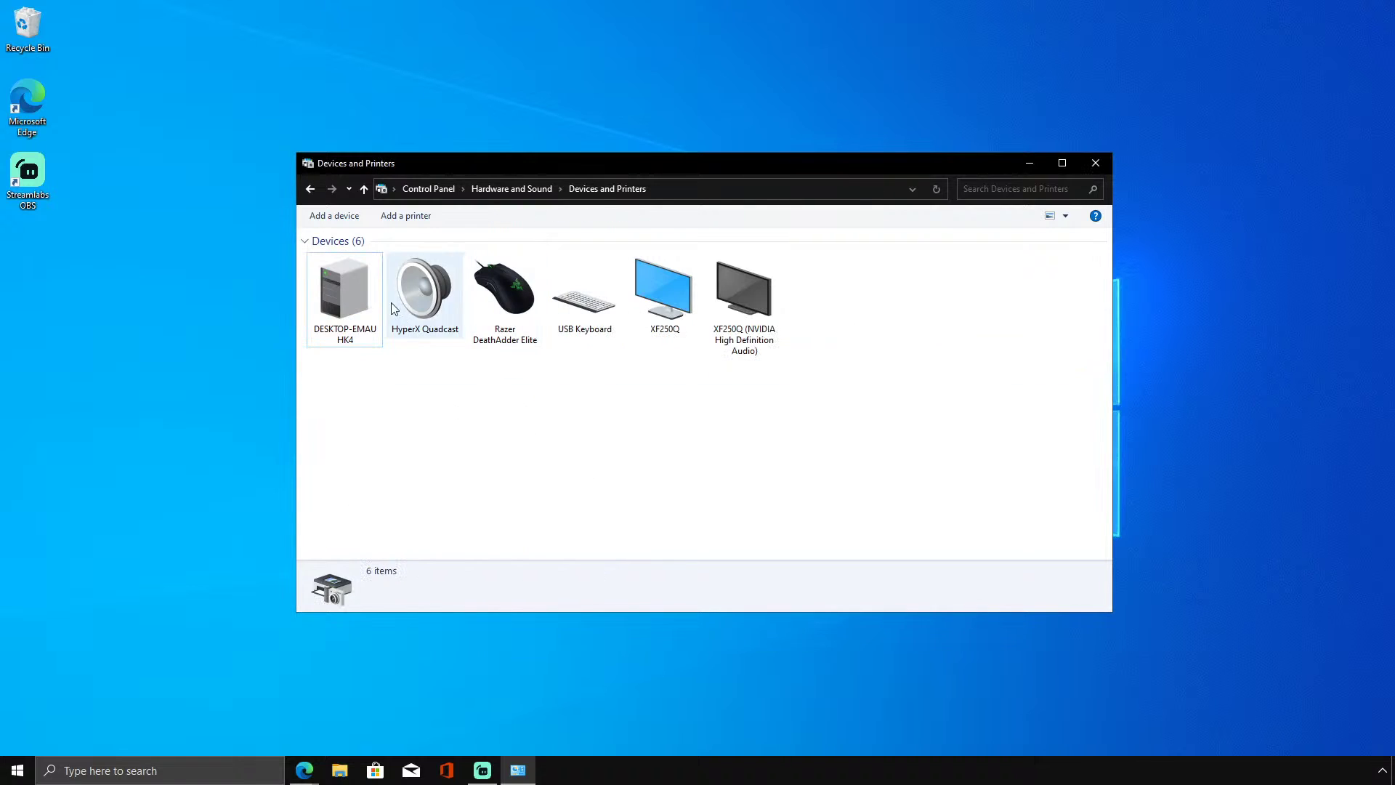
Look through the remaining connected devices and return to the Hardware and Sound settings.
click(356, 331)
click(425, 291)
click(642, 294)
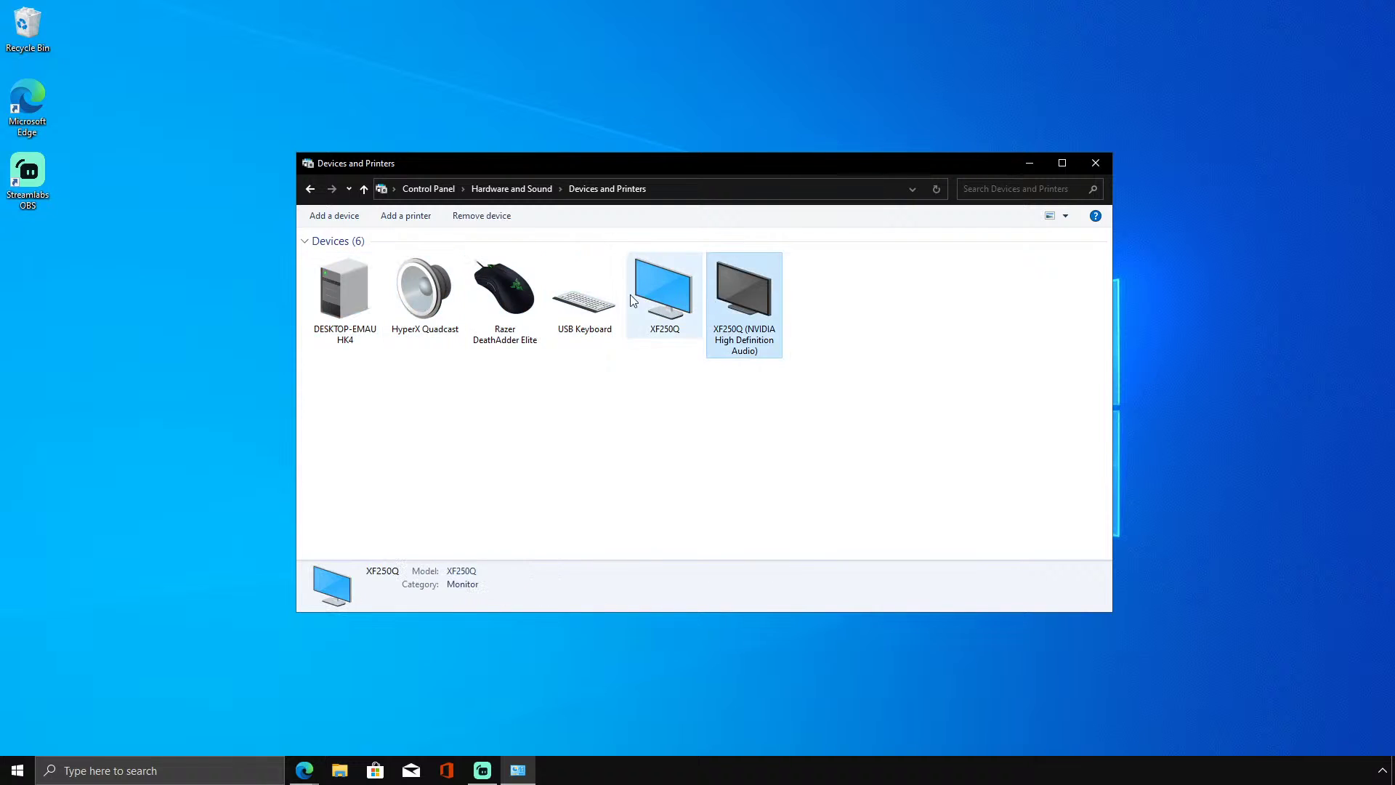
click(552, 304)
click(422, 290)
click(345, 291)
click(584, 298)
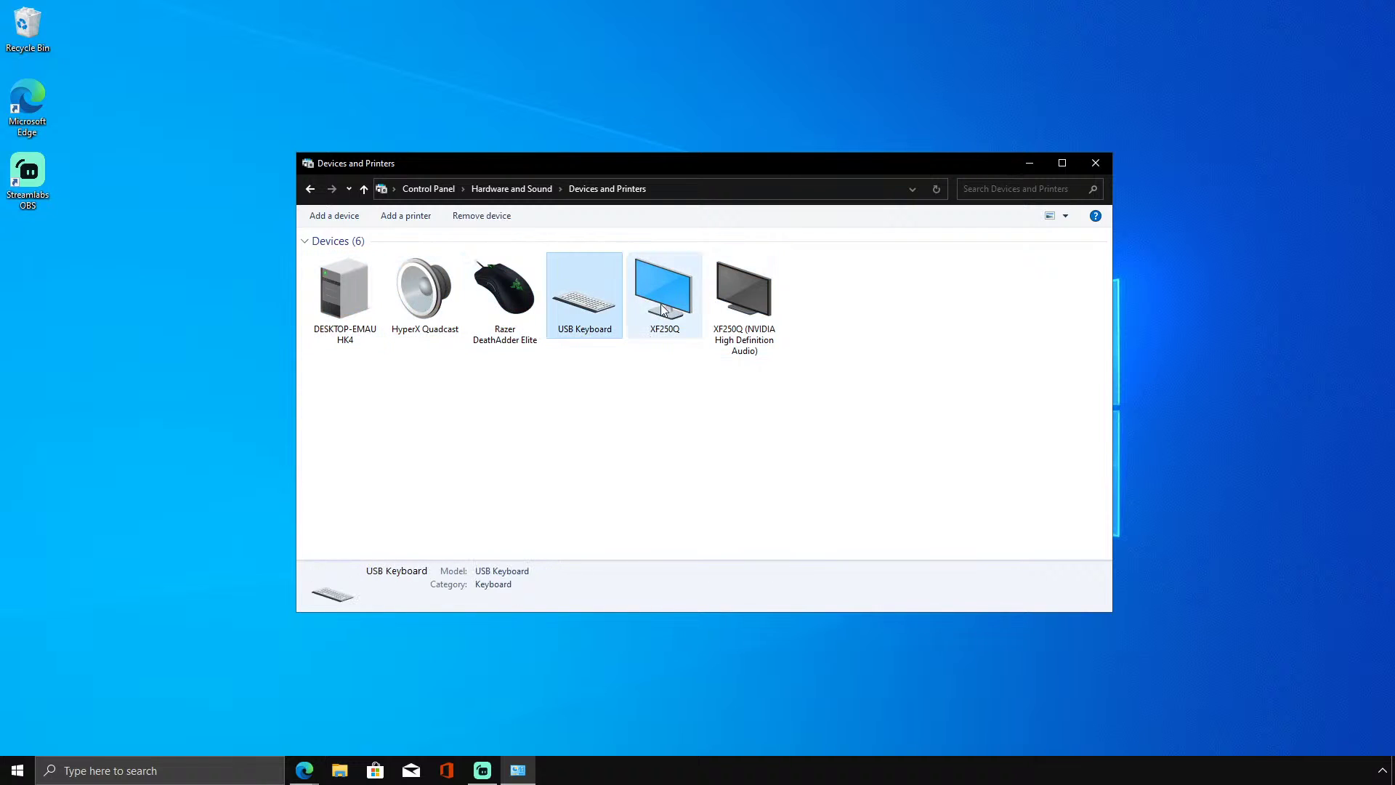
click(758, 316)
click(522, 189)
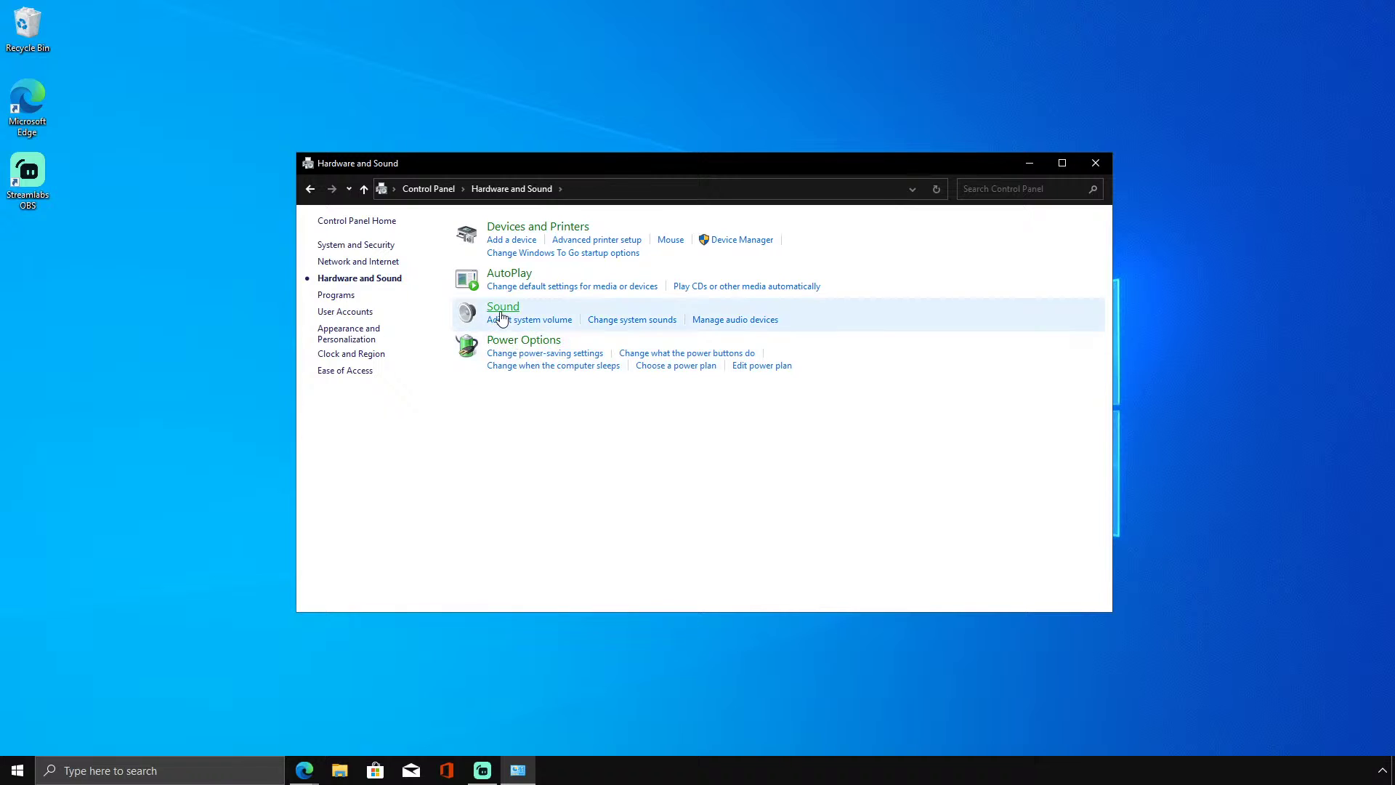
Set the AutoPlay action for Video CDs to Take no action and save the AutoPlay settings.
click(491, 272)
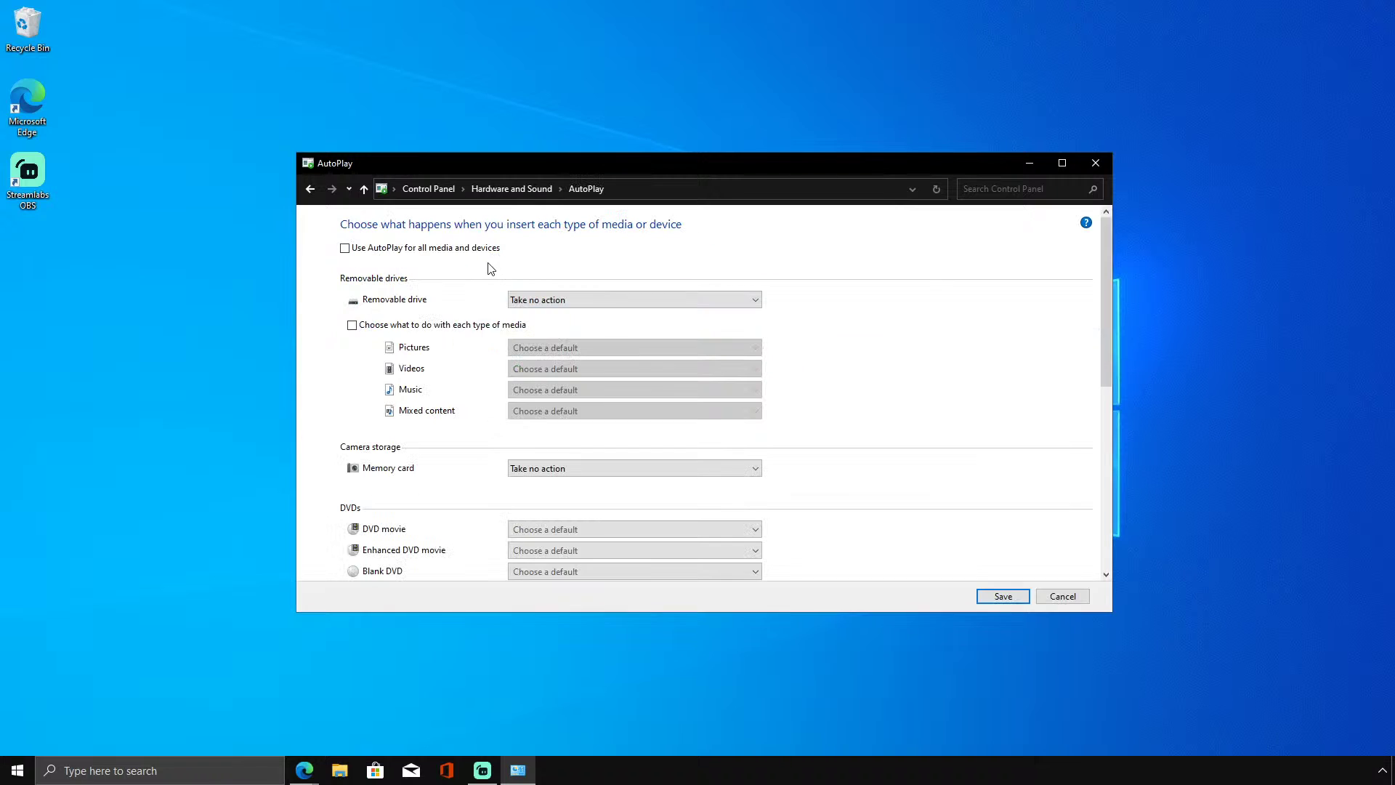
scroll(567, 335, down, 8)
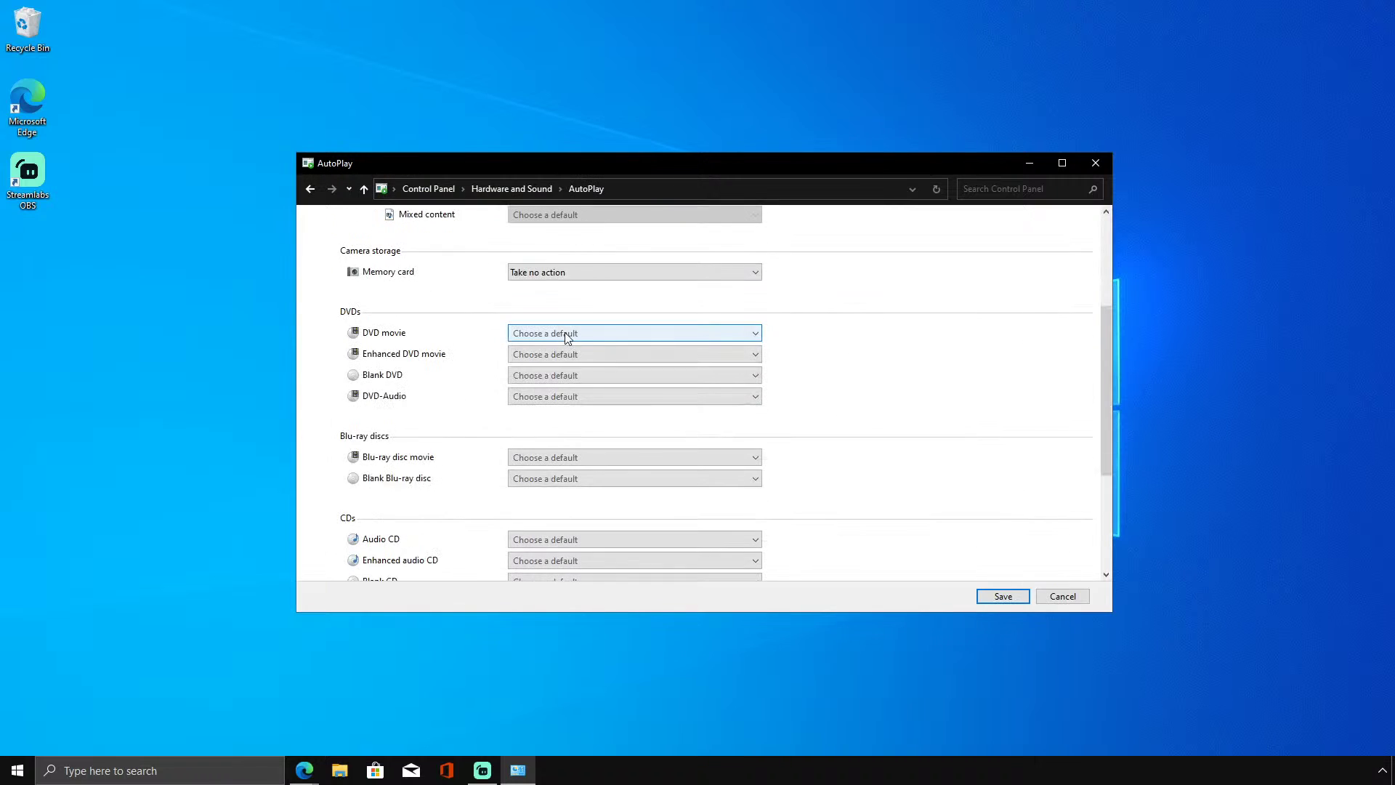
click(577, 398)
click(546, 413)
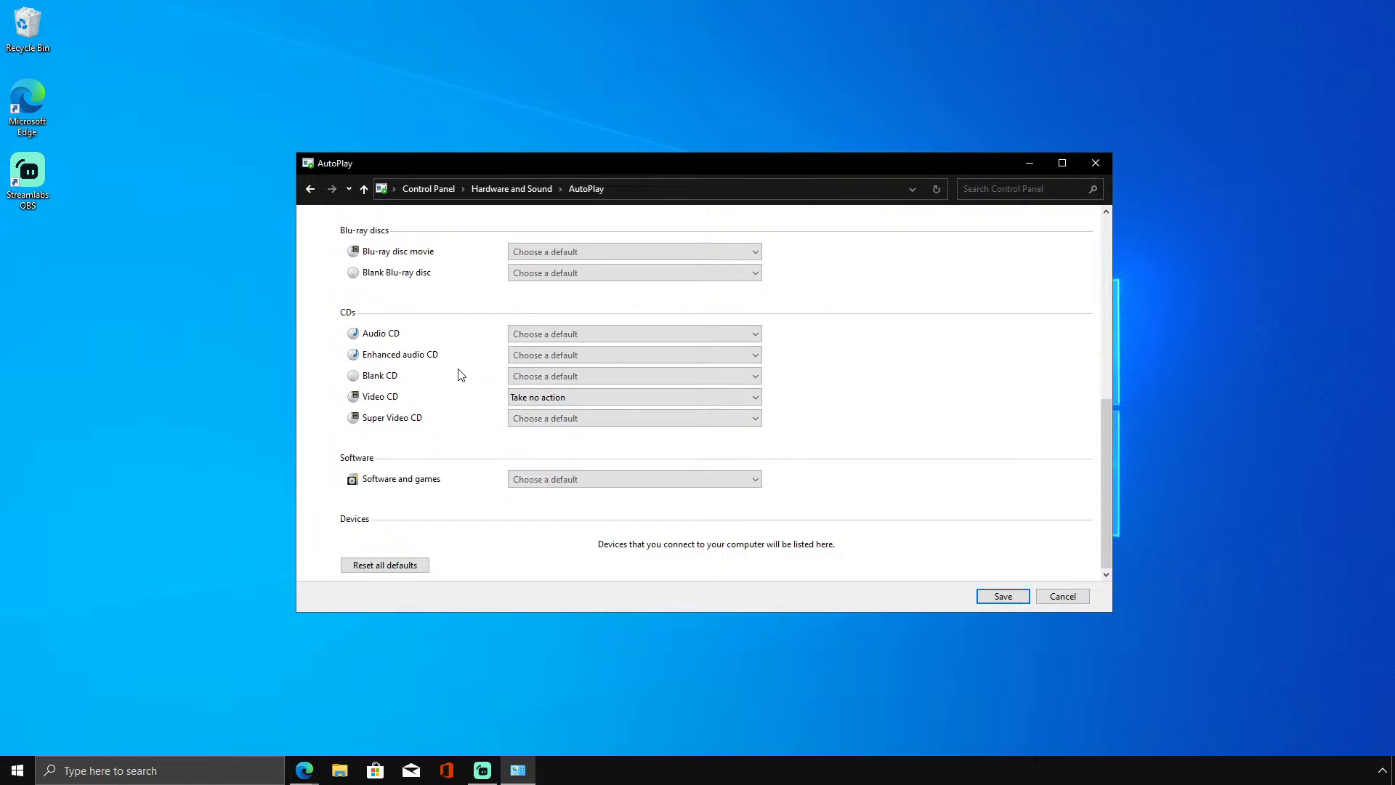
click(1004, 596)
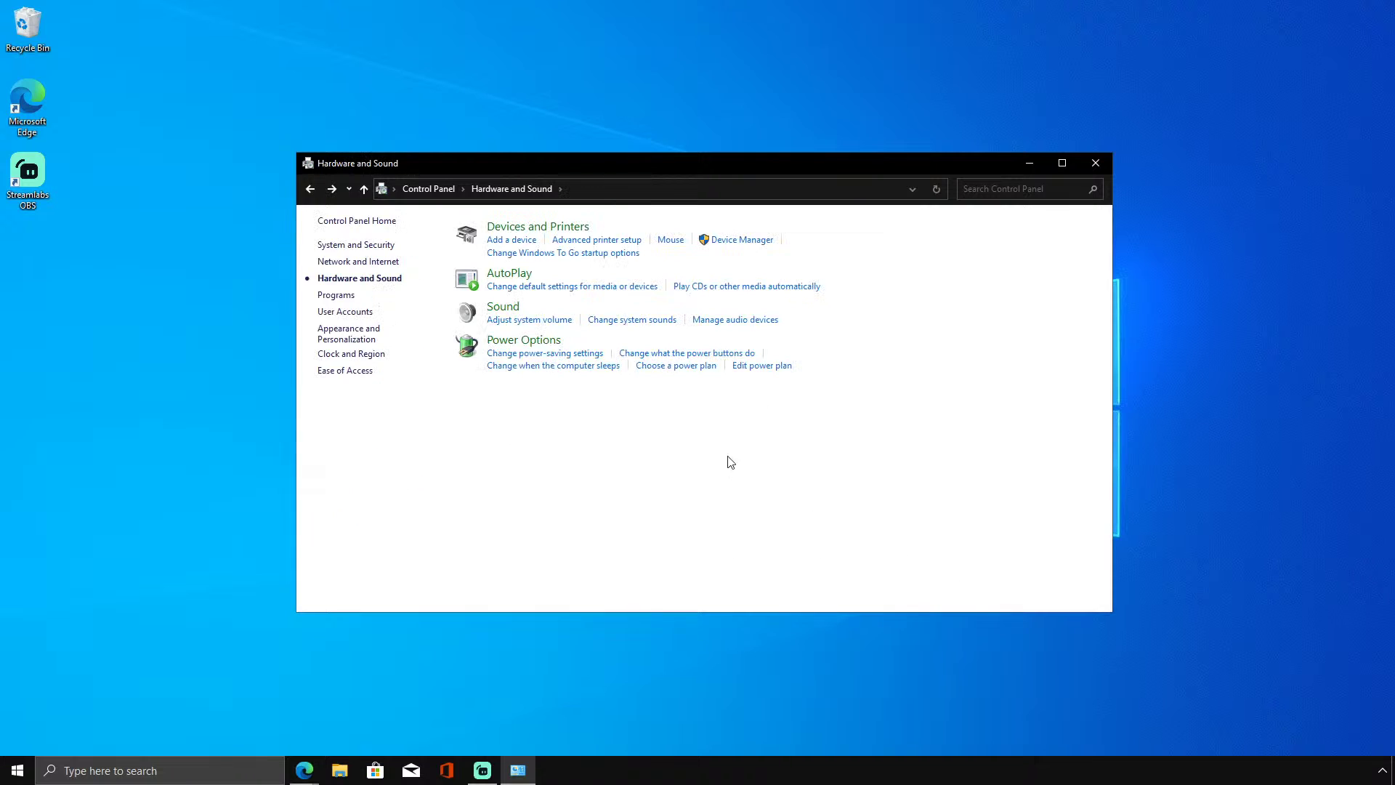
Disable the three unplugged NVIDIA Output playback devices in the Sound settings.
click(504, 309)
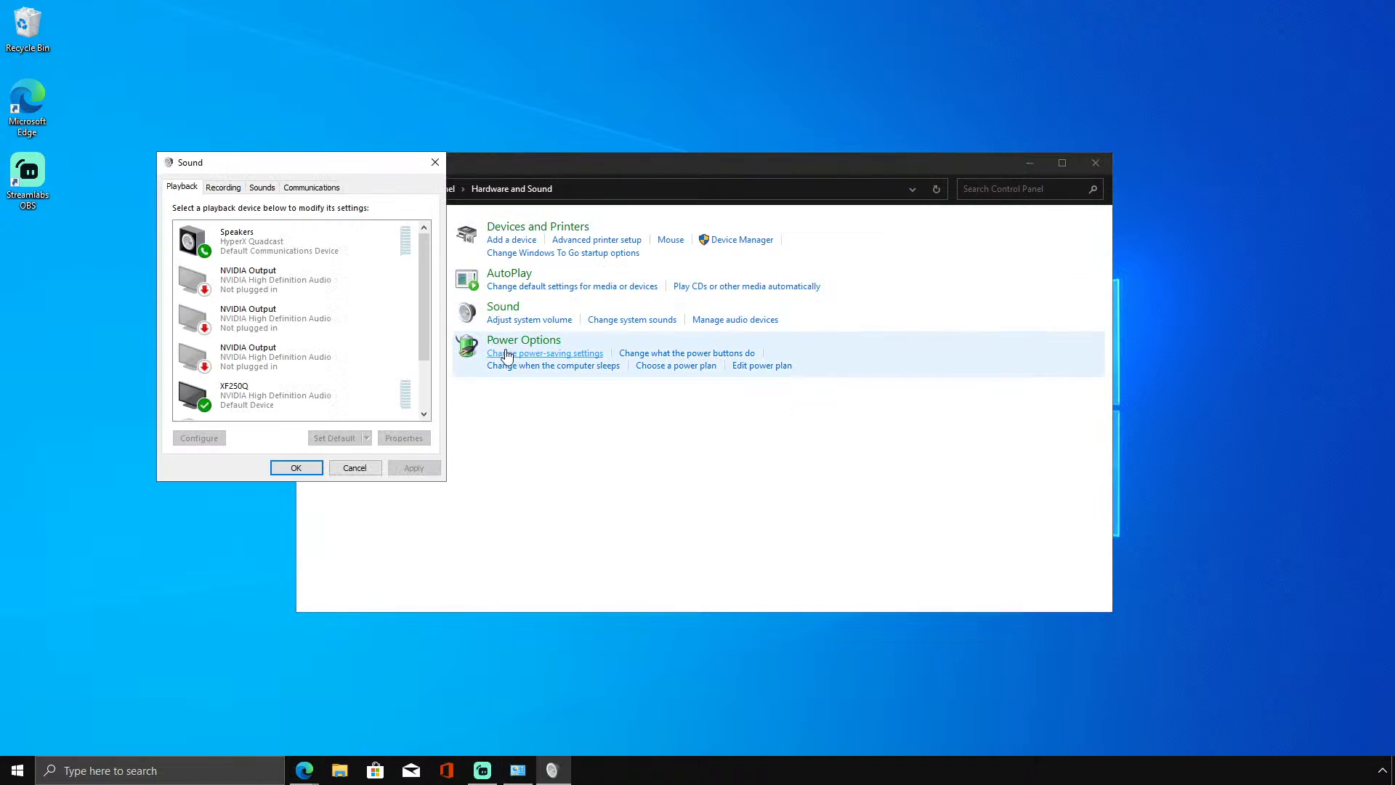
click(311, 277)
right_click(312, 278)
click(352, 304)
right_click(338, 311)
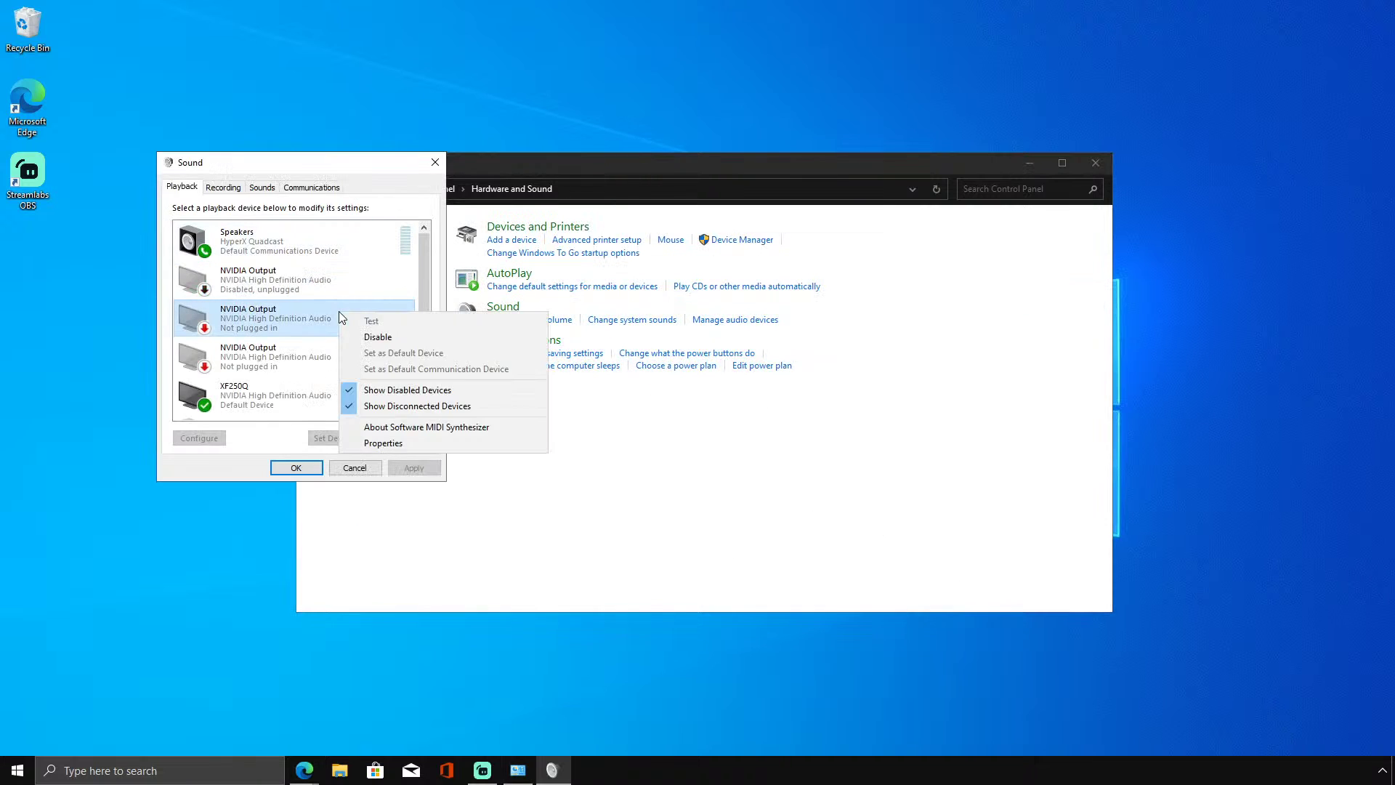
click(378, 336)
right_click(340, 360)
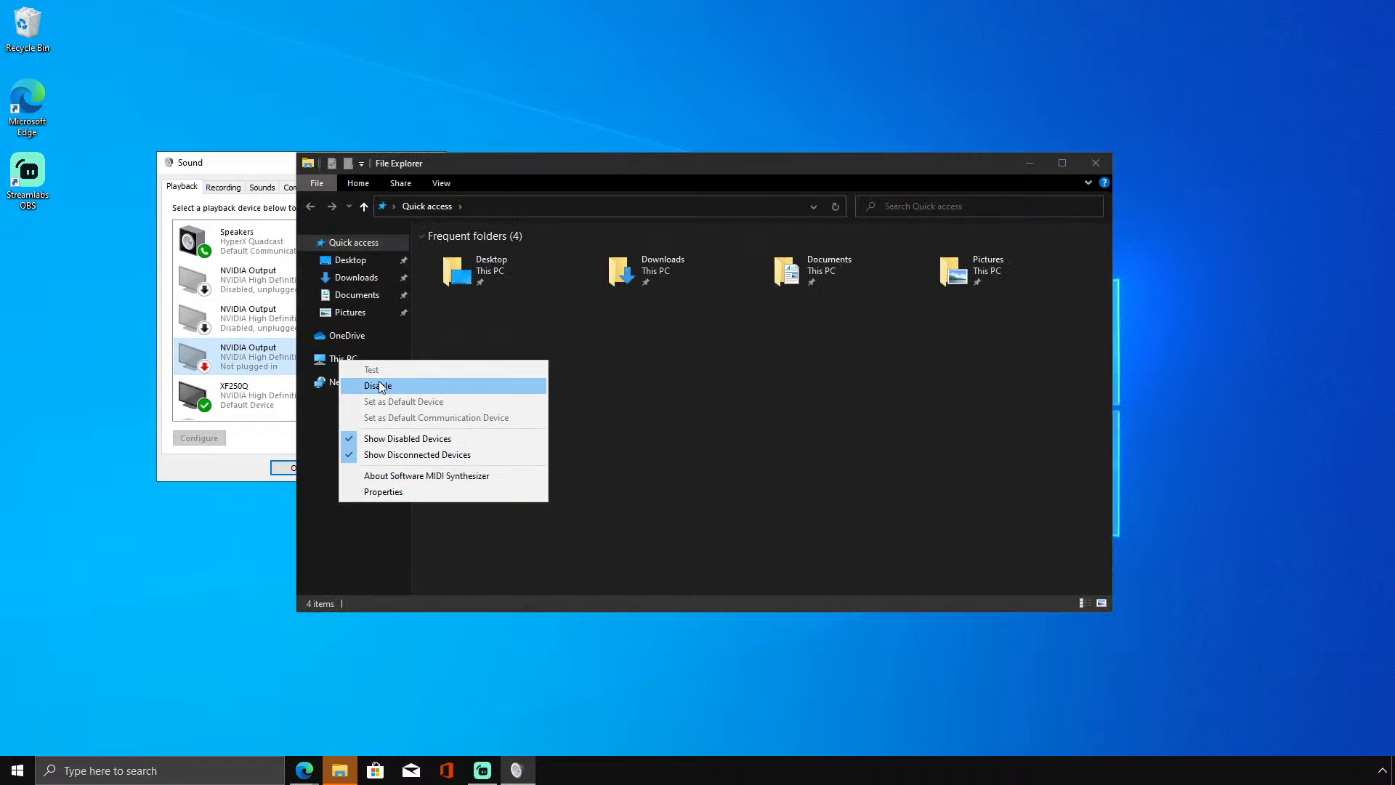
click(378, 385)
click(1094, 163)
Disable the Realtek Speakers and Realtek Digital Output playback devices.
scroll(342, 349, down, 2)
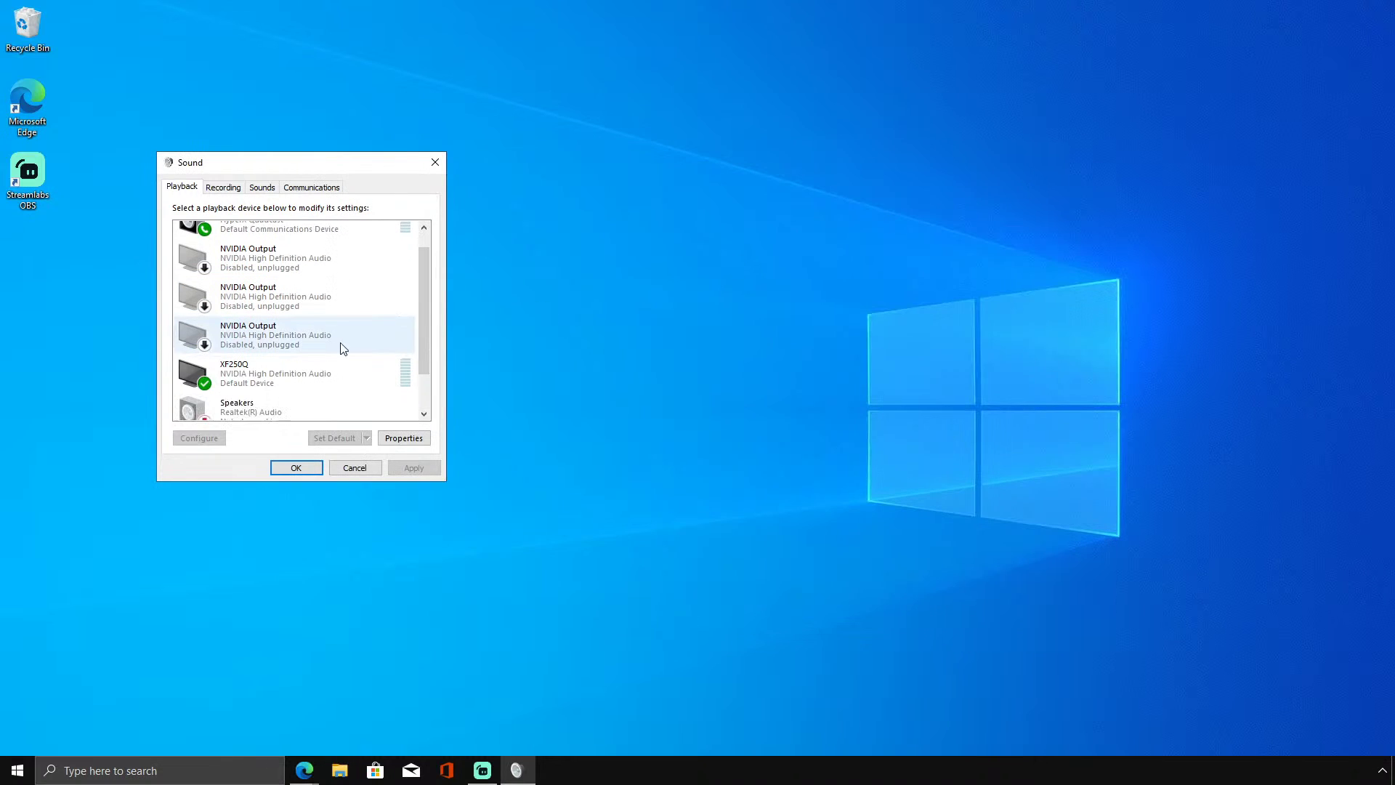
right_click(316, 352)
click(355, 377)
right_click(329, 392)
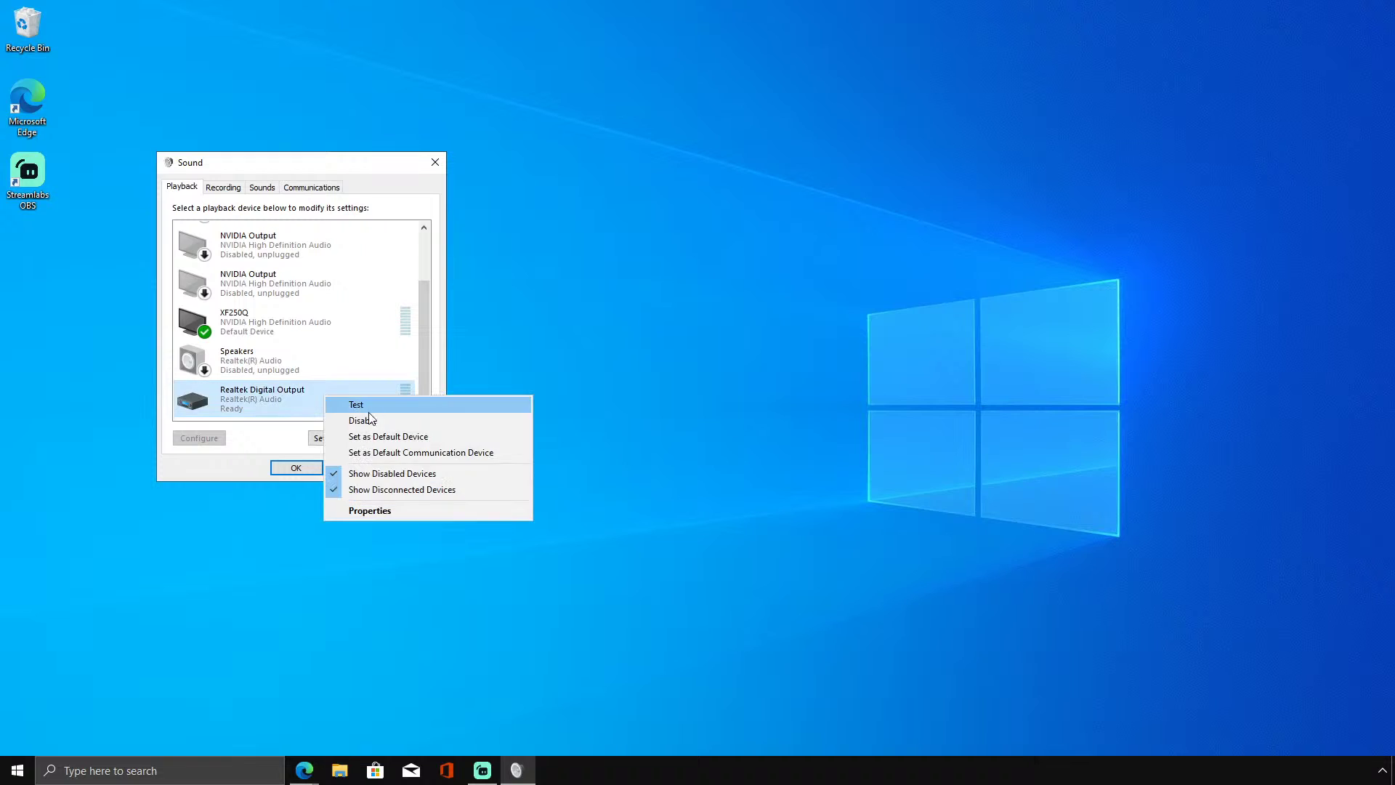
click(356, 418)
scroll(325, 356, up, 2)
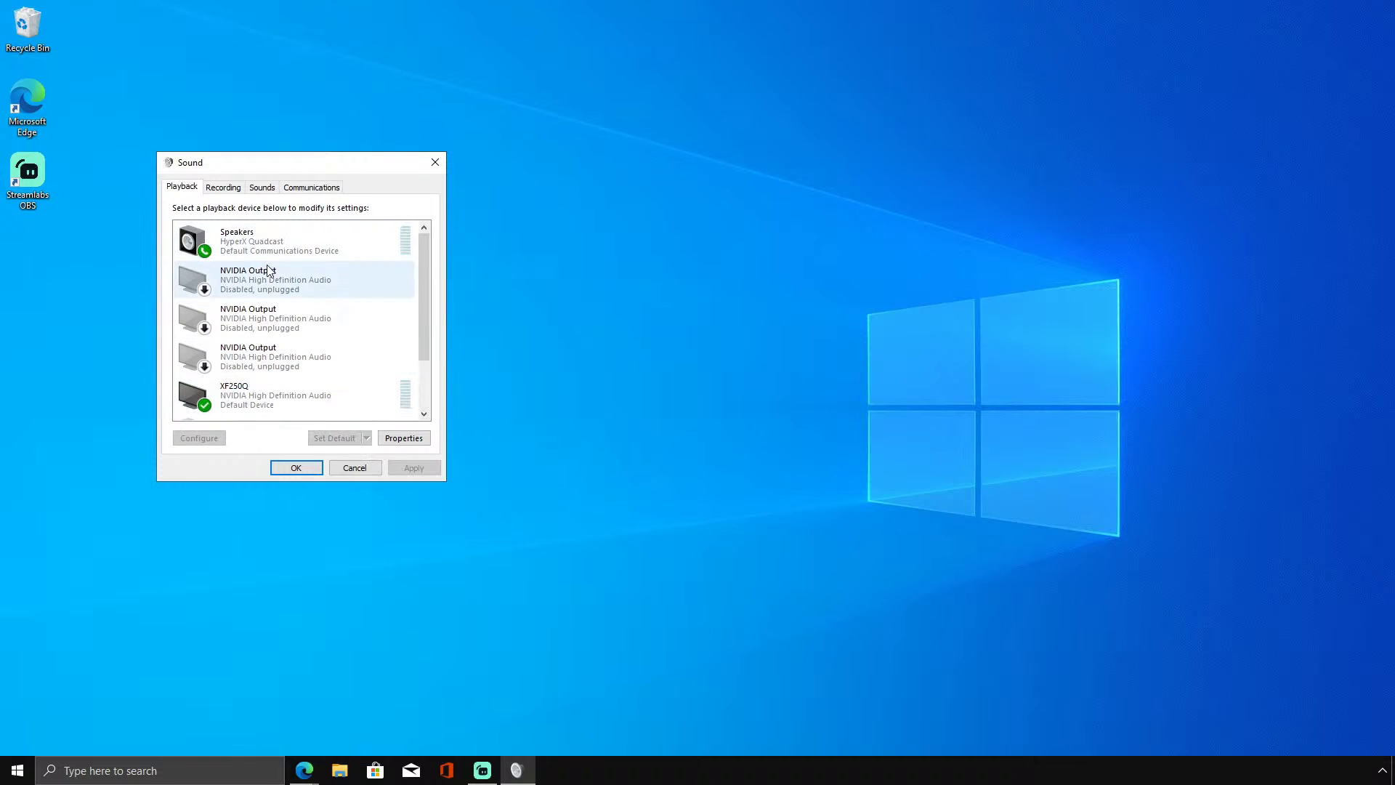
Disable the Realtek Microphone and Line In recording devices and enable Stereo Mix.
click(229, 188)
right_click(274, 266)
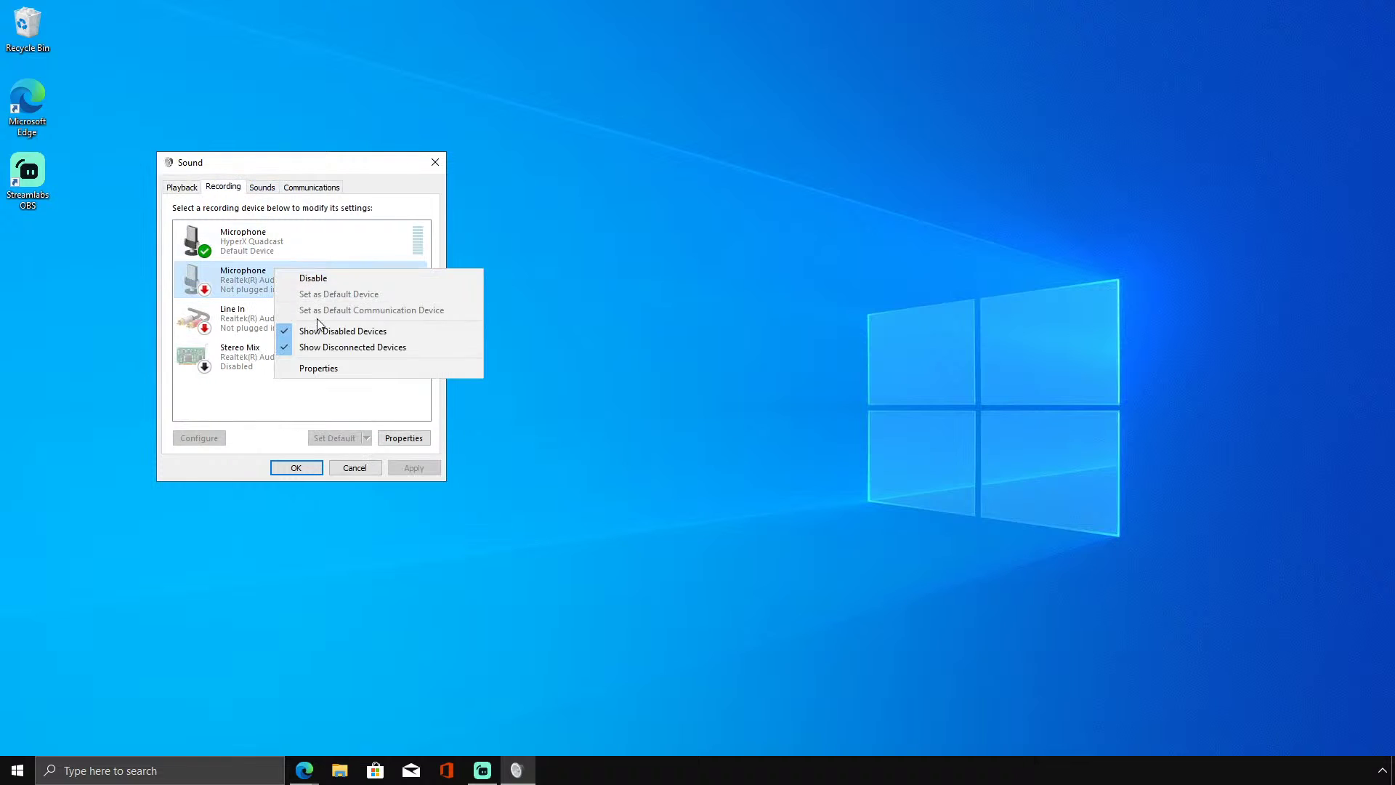
click(305, 278)
right_click(295, 313)
click(332, 321)
right_click(296, 345)
click(334, 352)
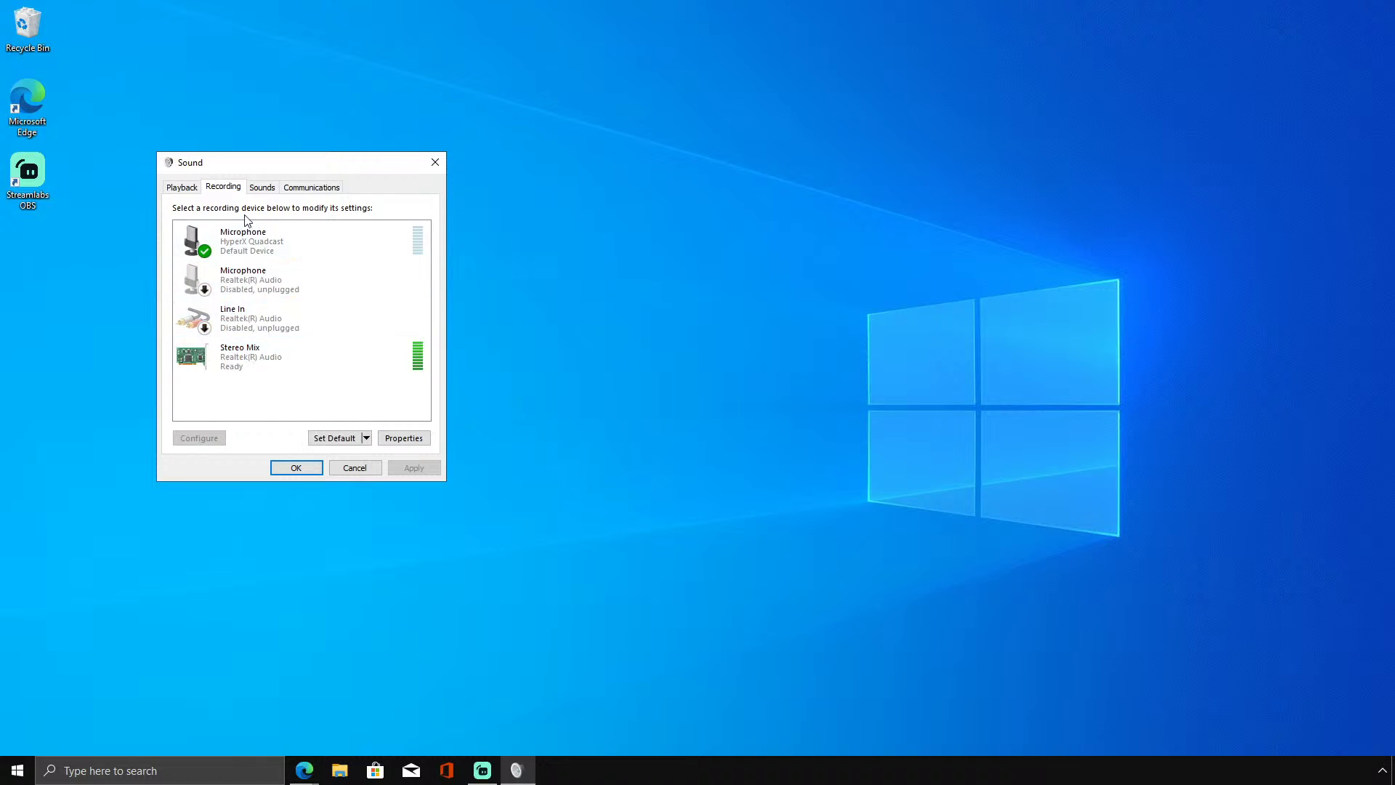
Disable the HyperX Quadcast Speakers playback device and return to the recording devices.
click(183, 188)
right_click(226, 232)
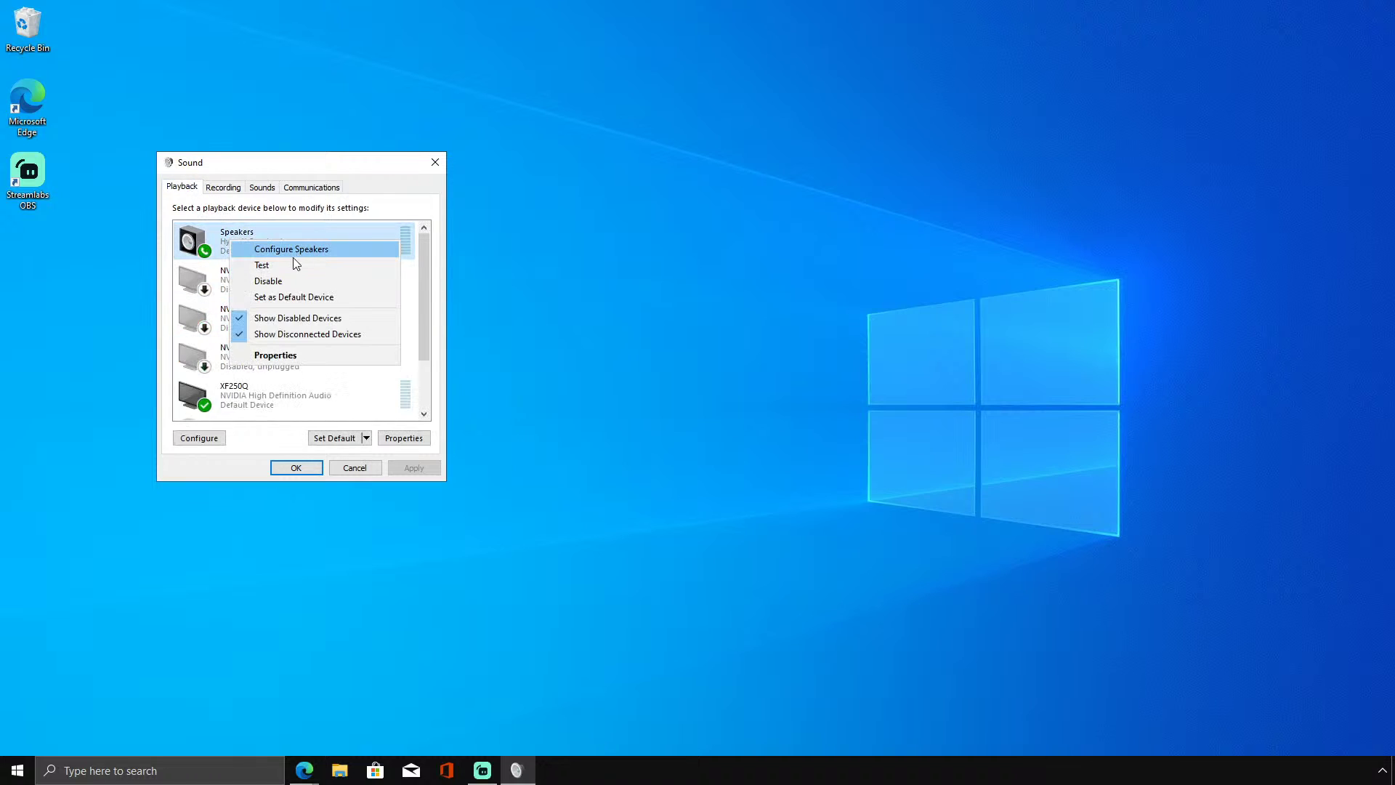
click(293, 282)
click(223, 188)
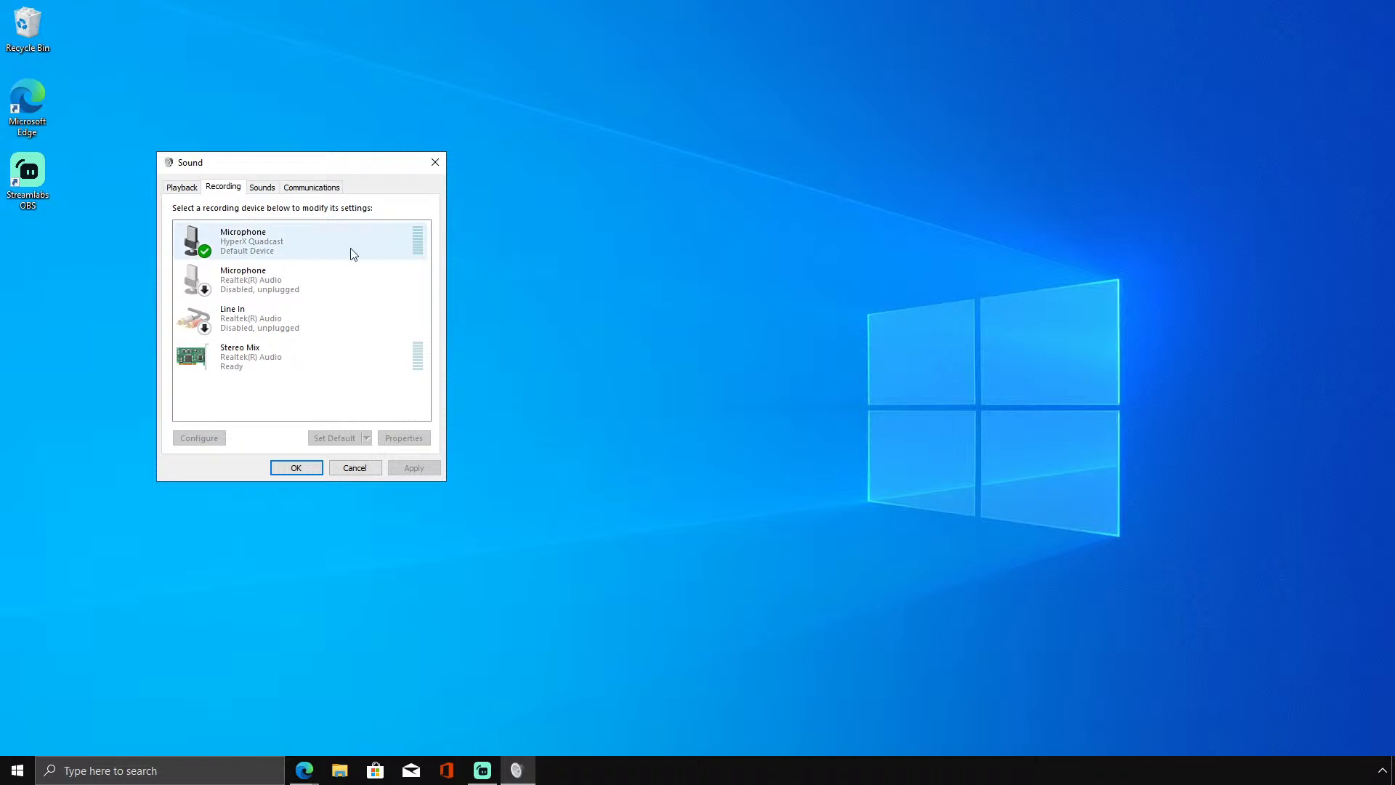
Check the audio mixer levels in Streamlabs OBS, then review the playback devices and close the Sound settings.
click(478, 773)
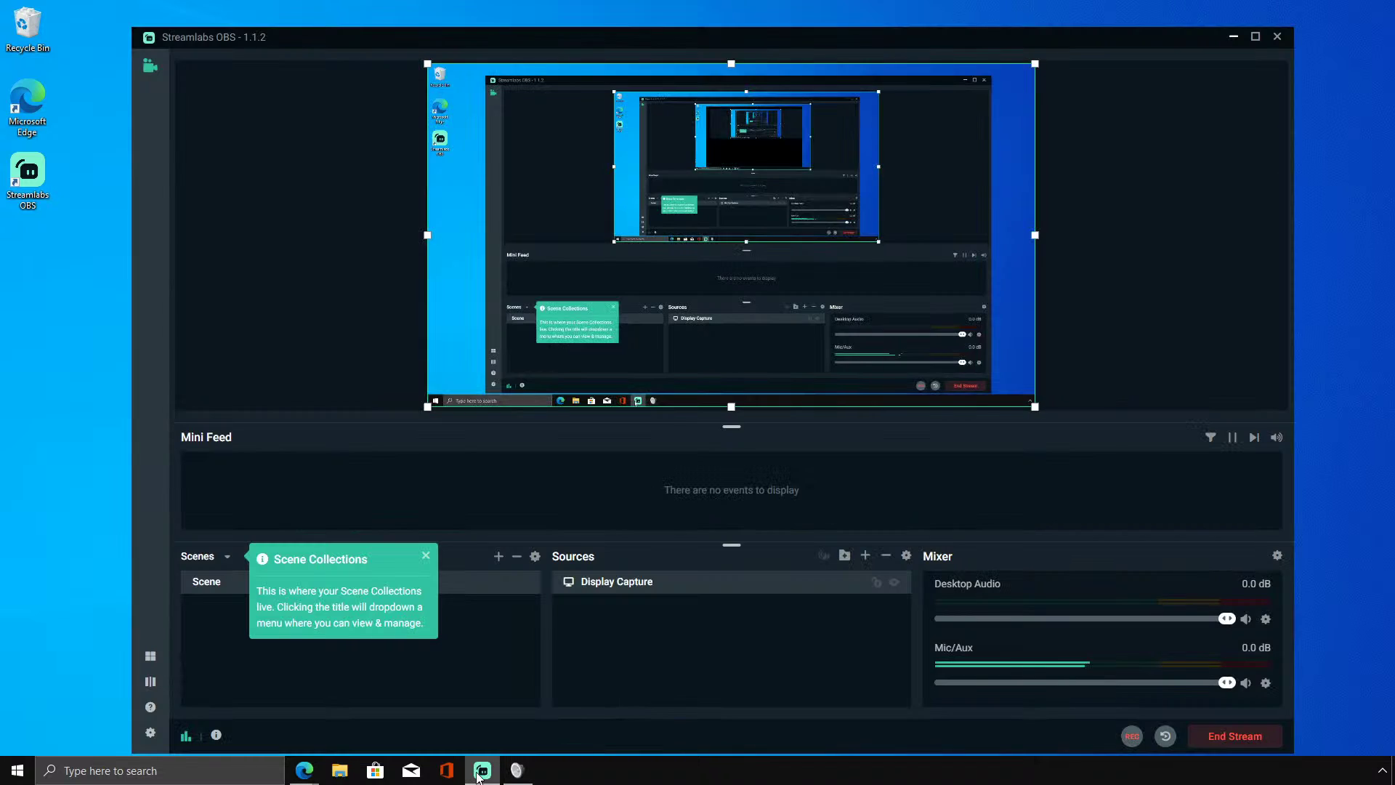
click(480, 772)
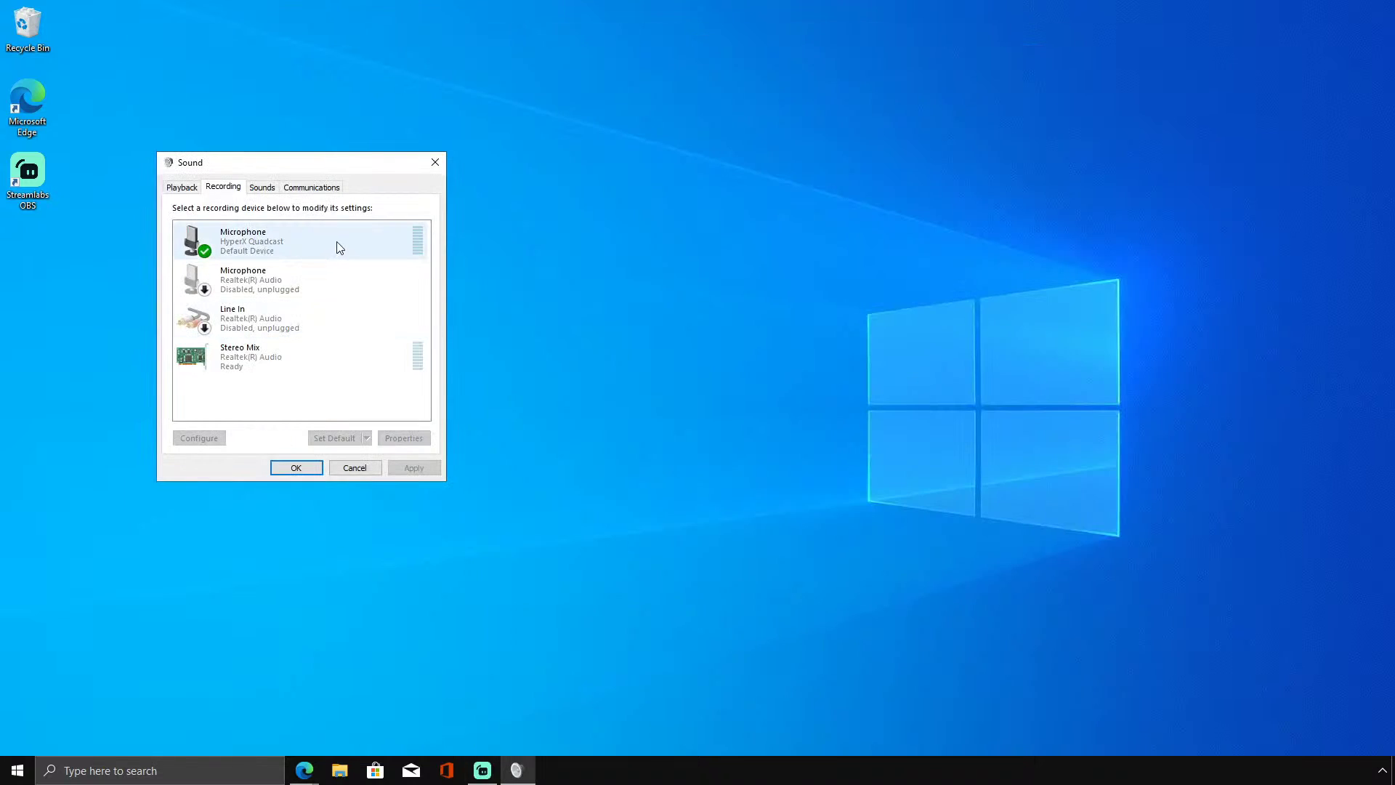
click(180, 187)
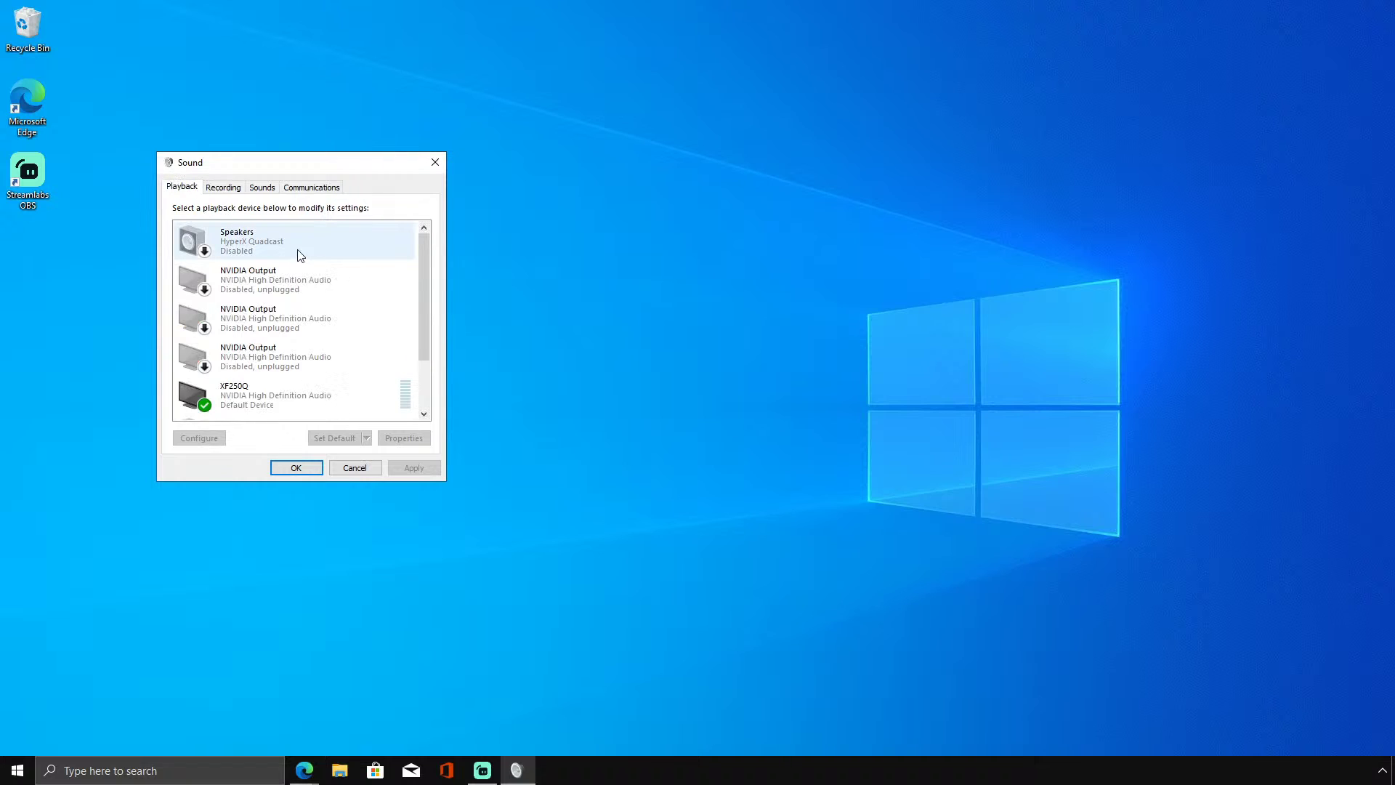
scroll(250, 240, down, 2)
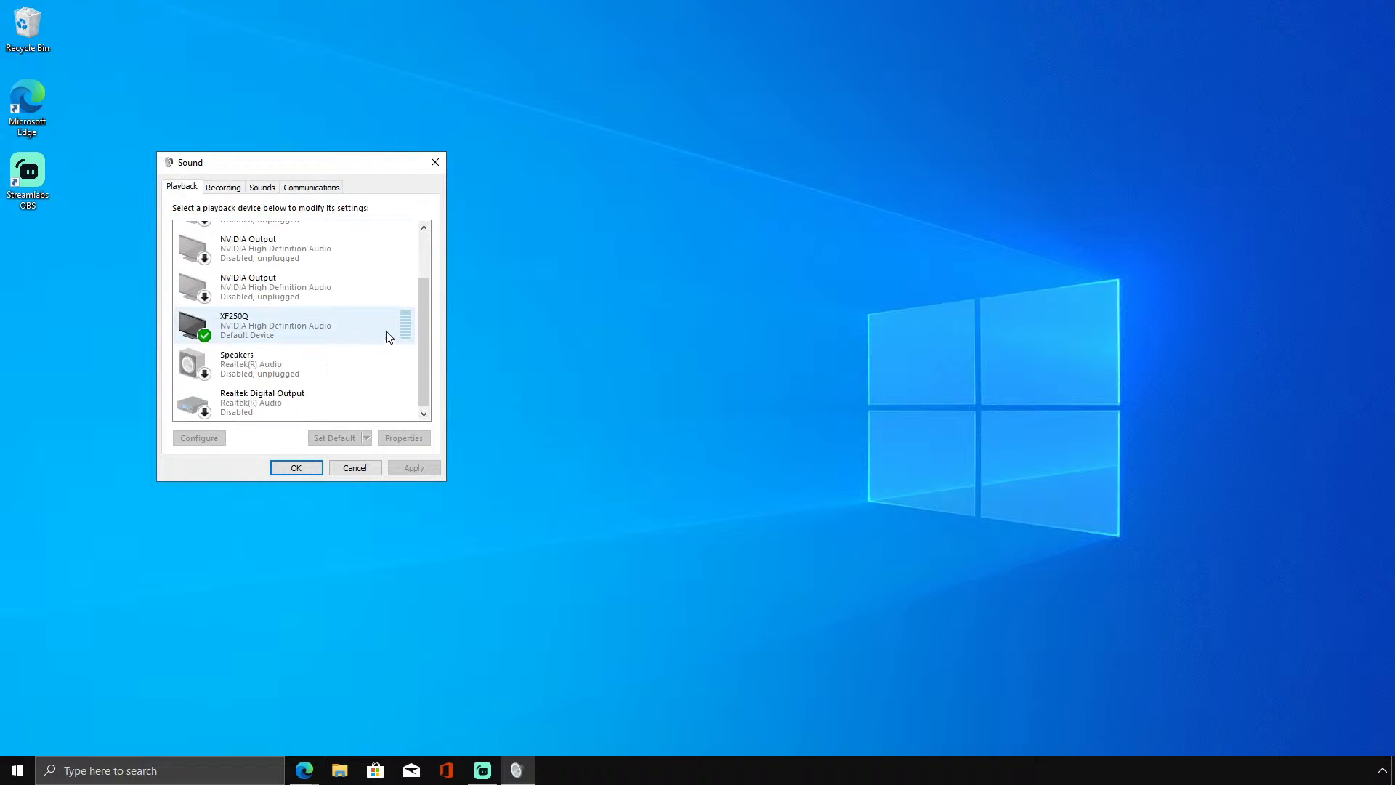
click(304, 473)
click(482, 770)
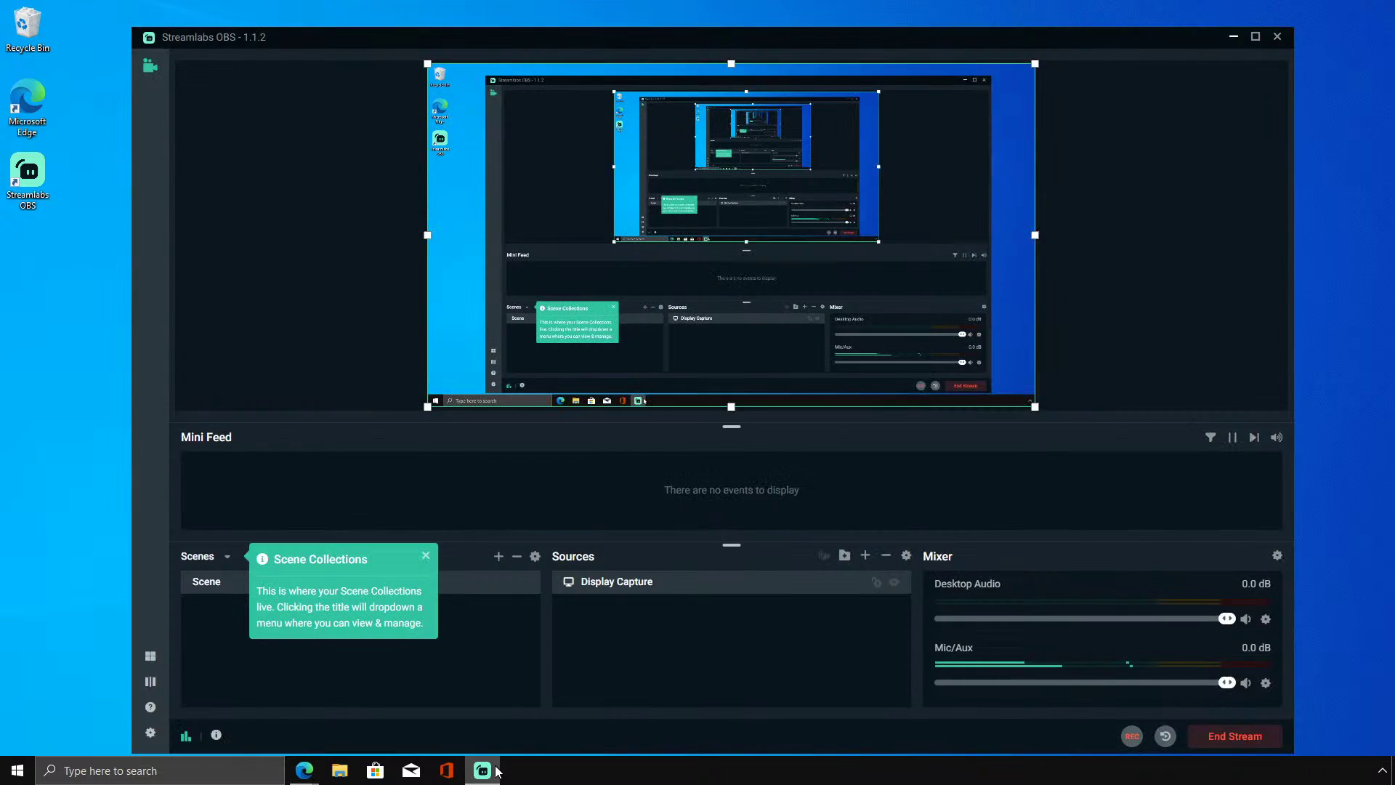
click(482, 770)
Open the Windows Features list from the Programs category of the Control Panel.
click(158, 774)
text(C)
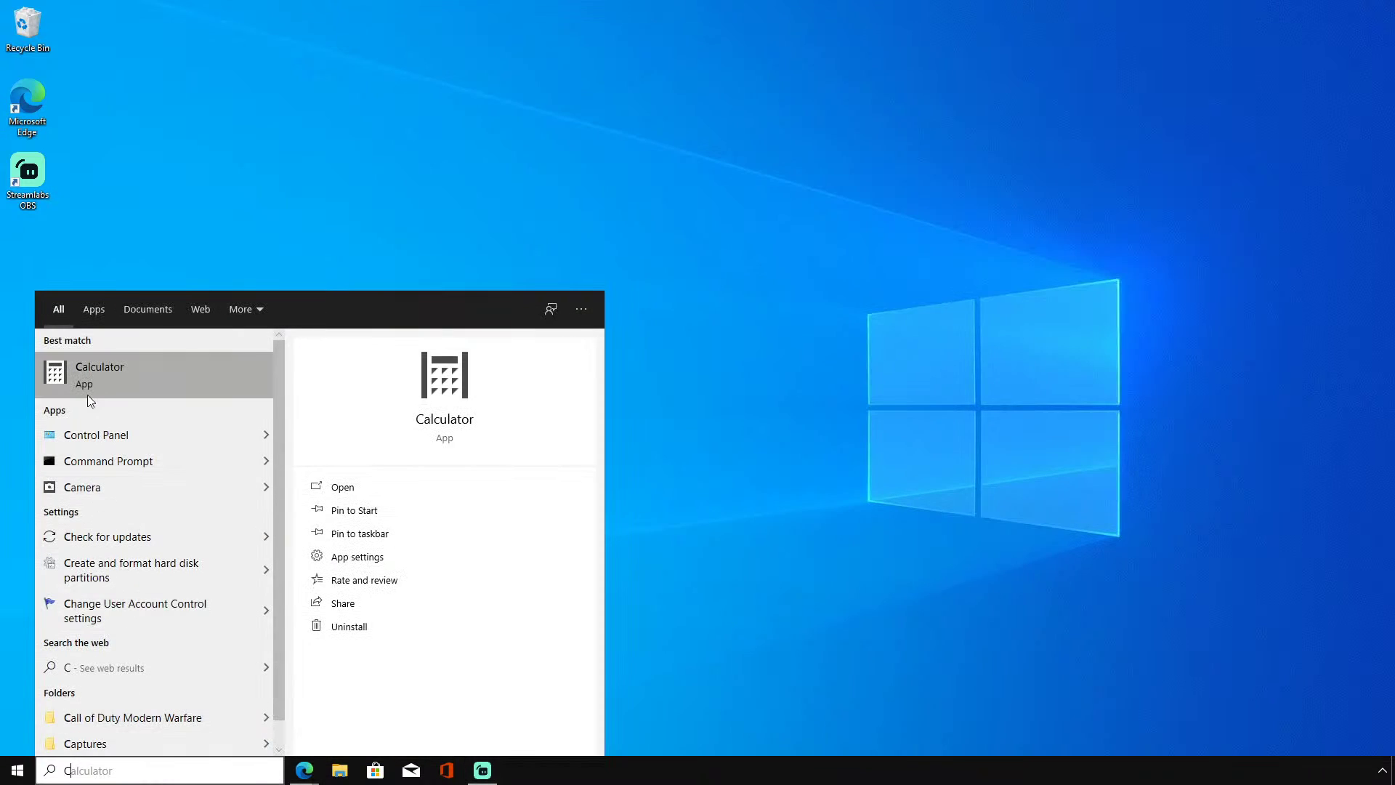
text(l)
key(BackSpace)
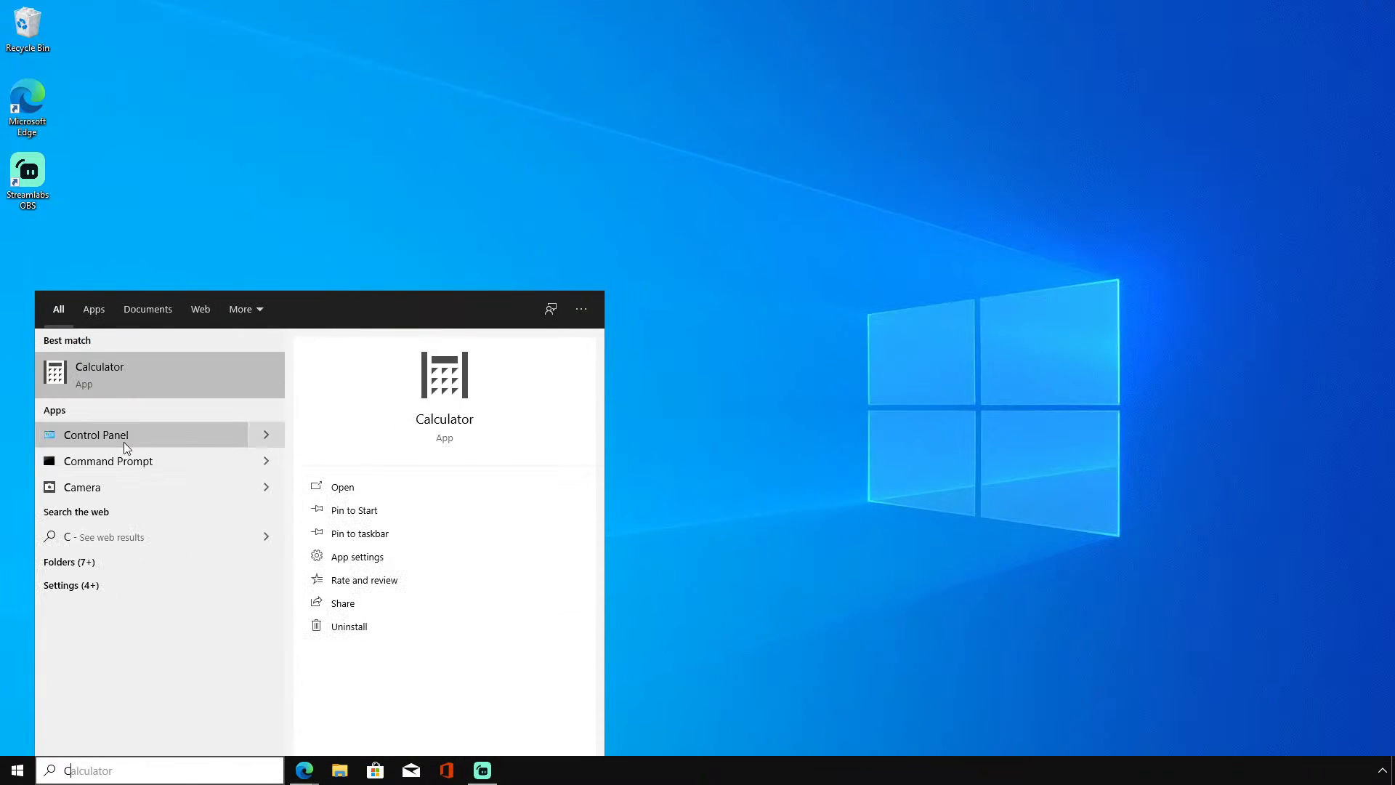
click(123, 436)
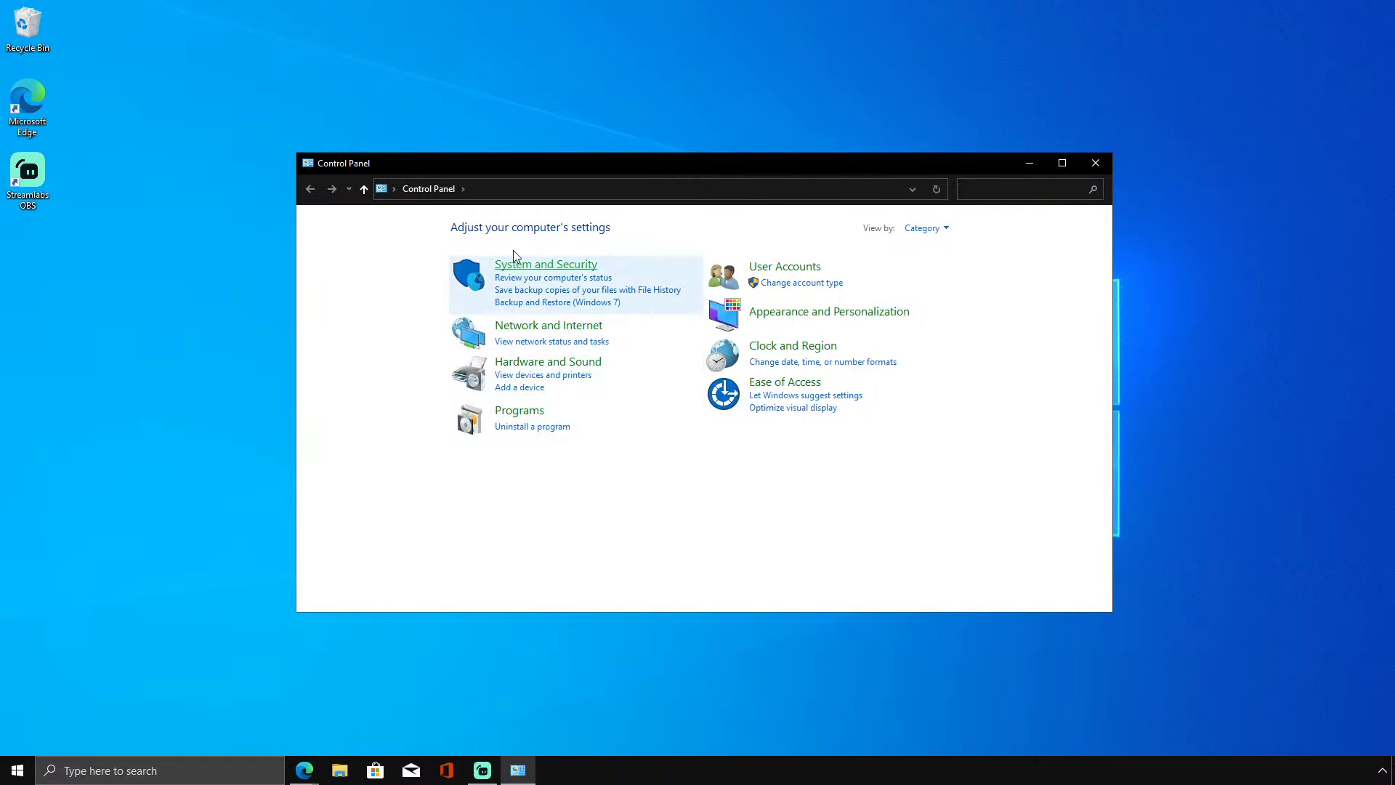
click(552, 363)
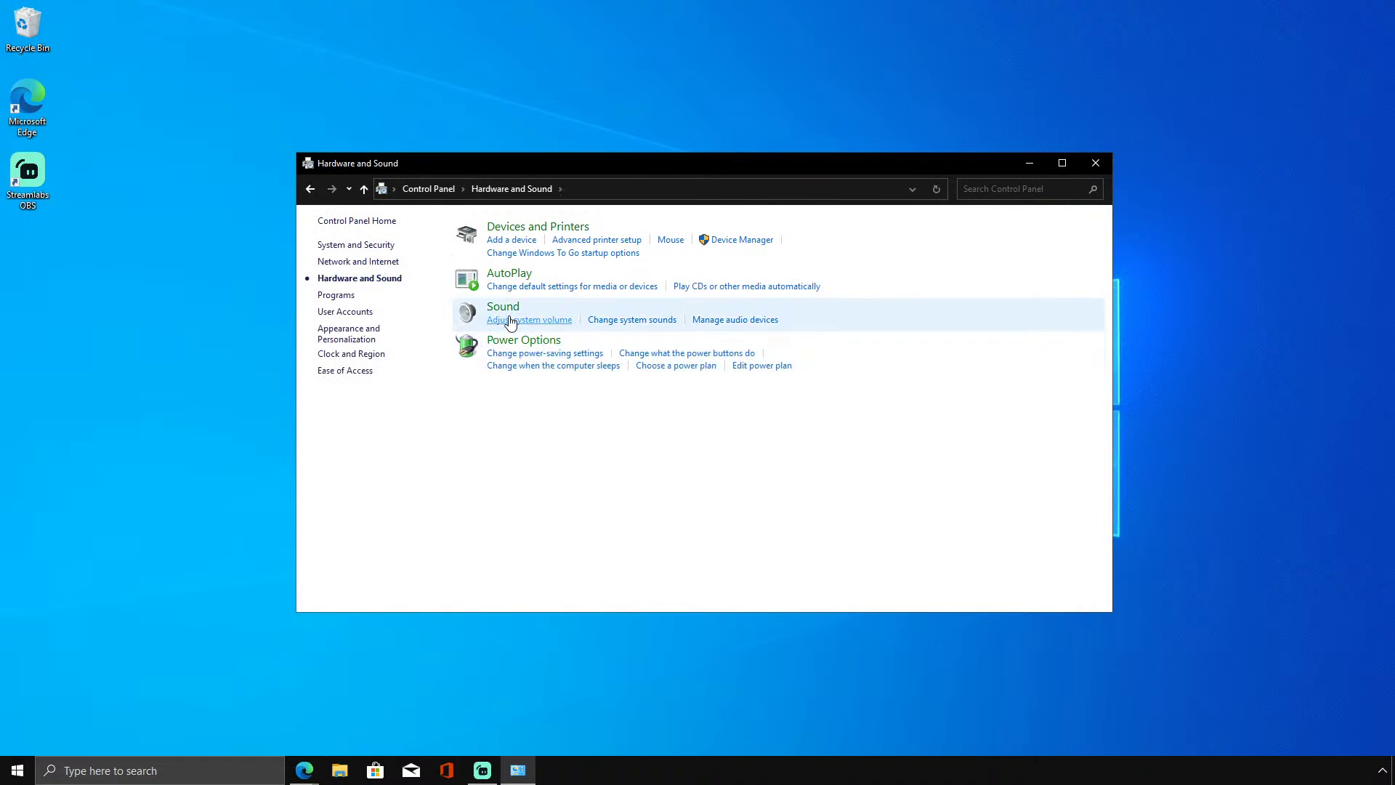
click(346, 297)
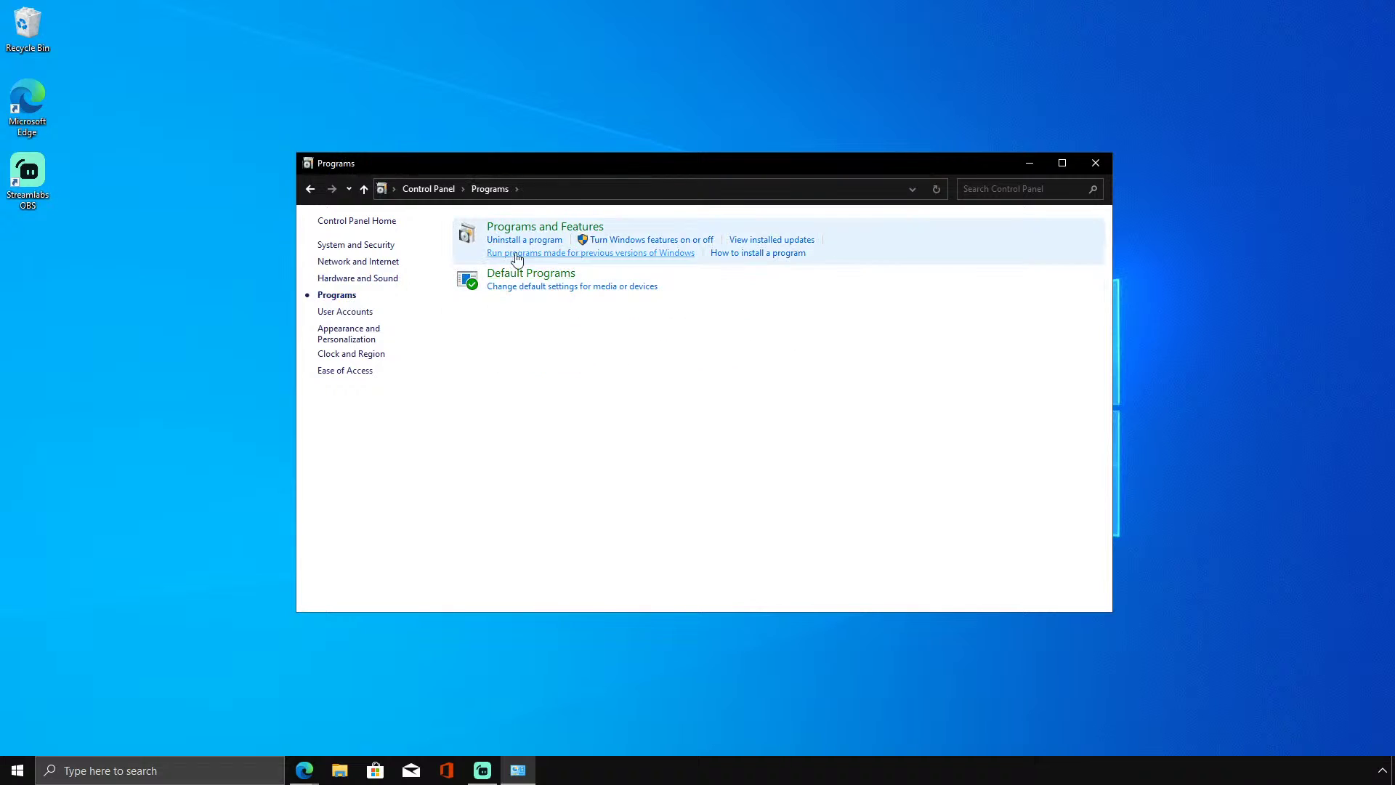
click(616, 240)
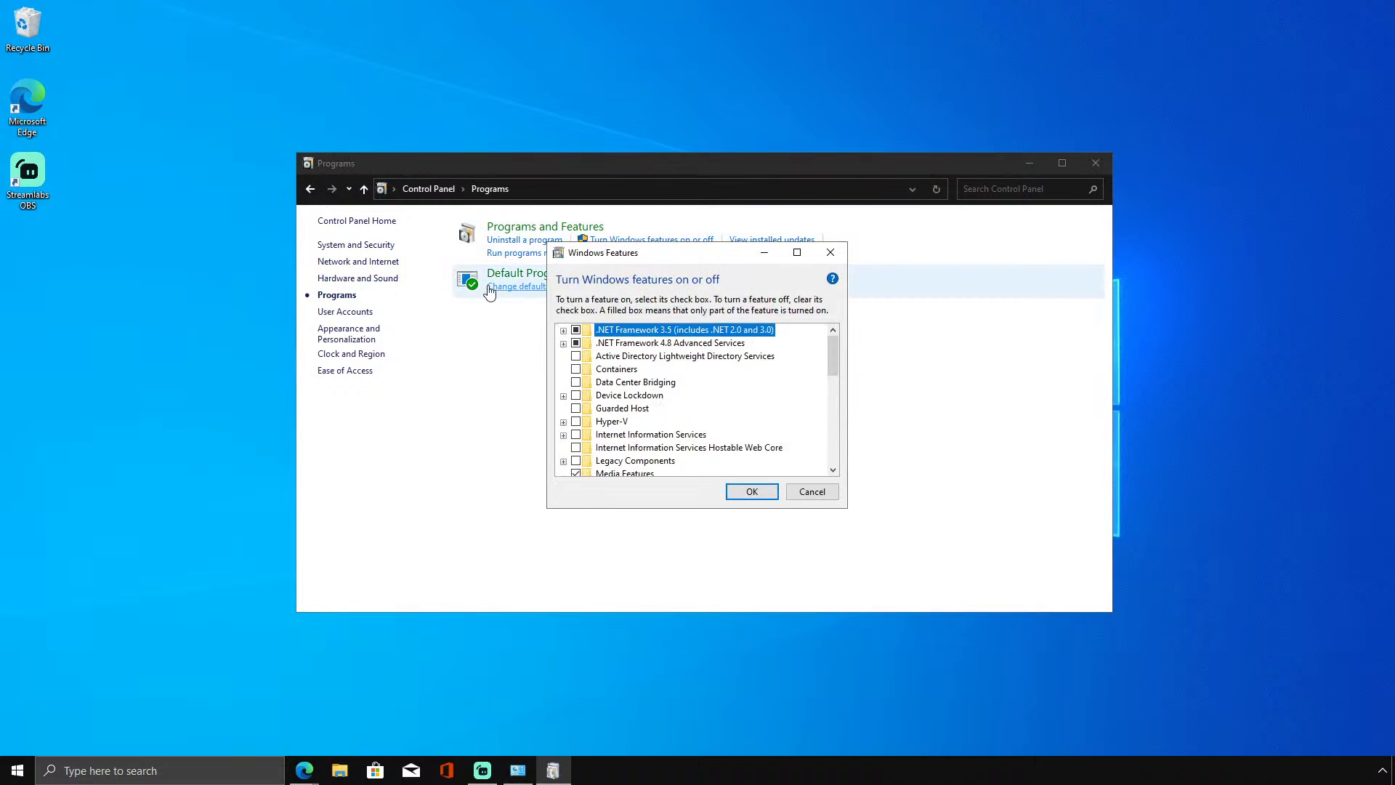
Turn off the Windows PowerShell 2.0, SMB Direct, Remote Differential Compression API Support, and Print and Document Services features.
scroll(586, 441, down, 8)
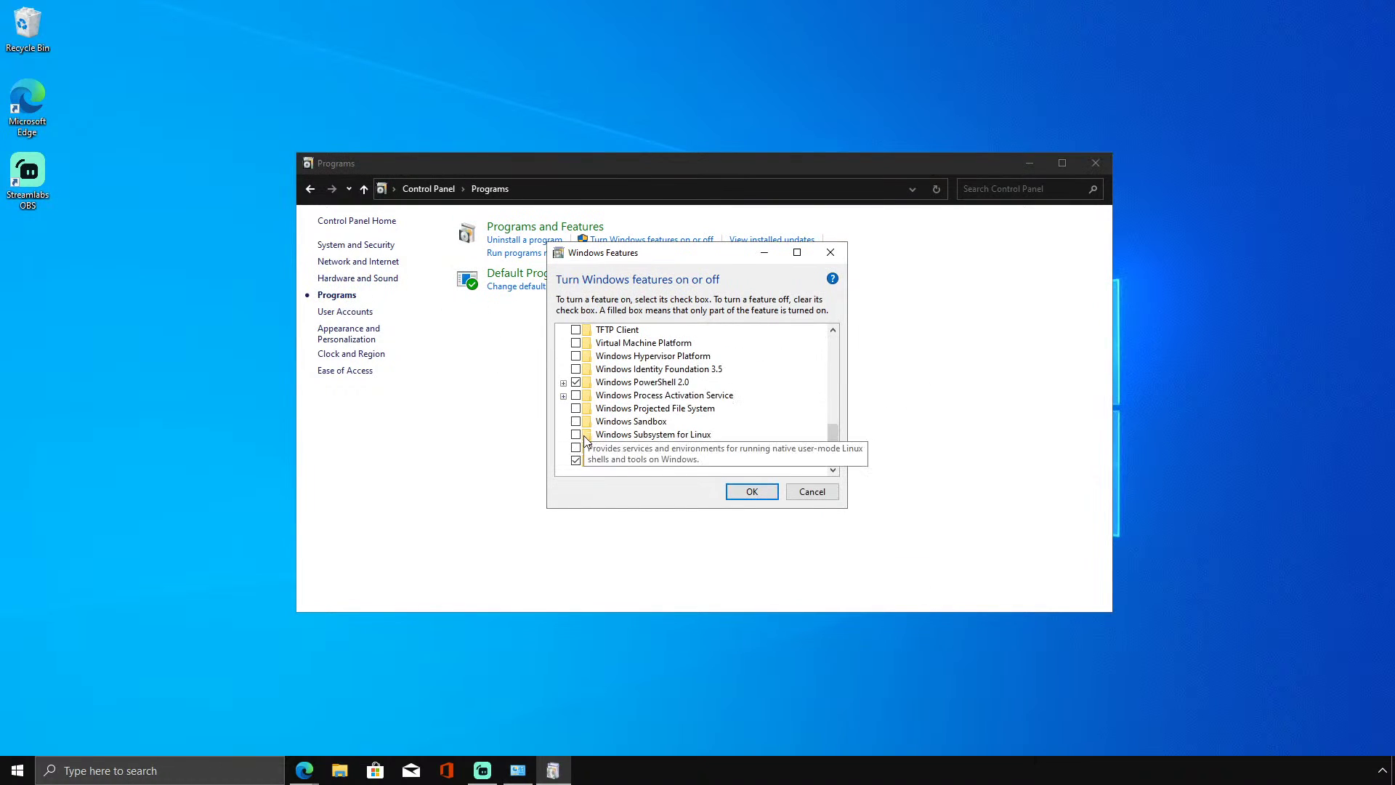
click(576, 382)
scroll(577, 383, up, 2)
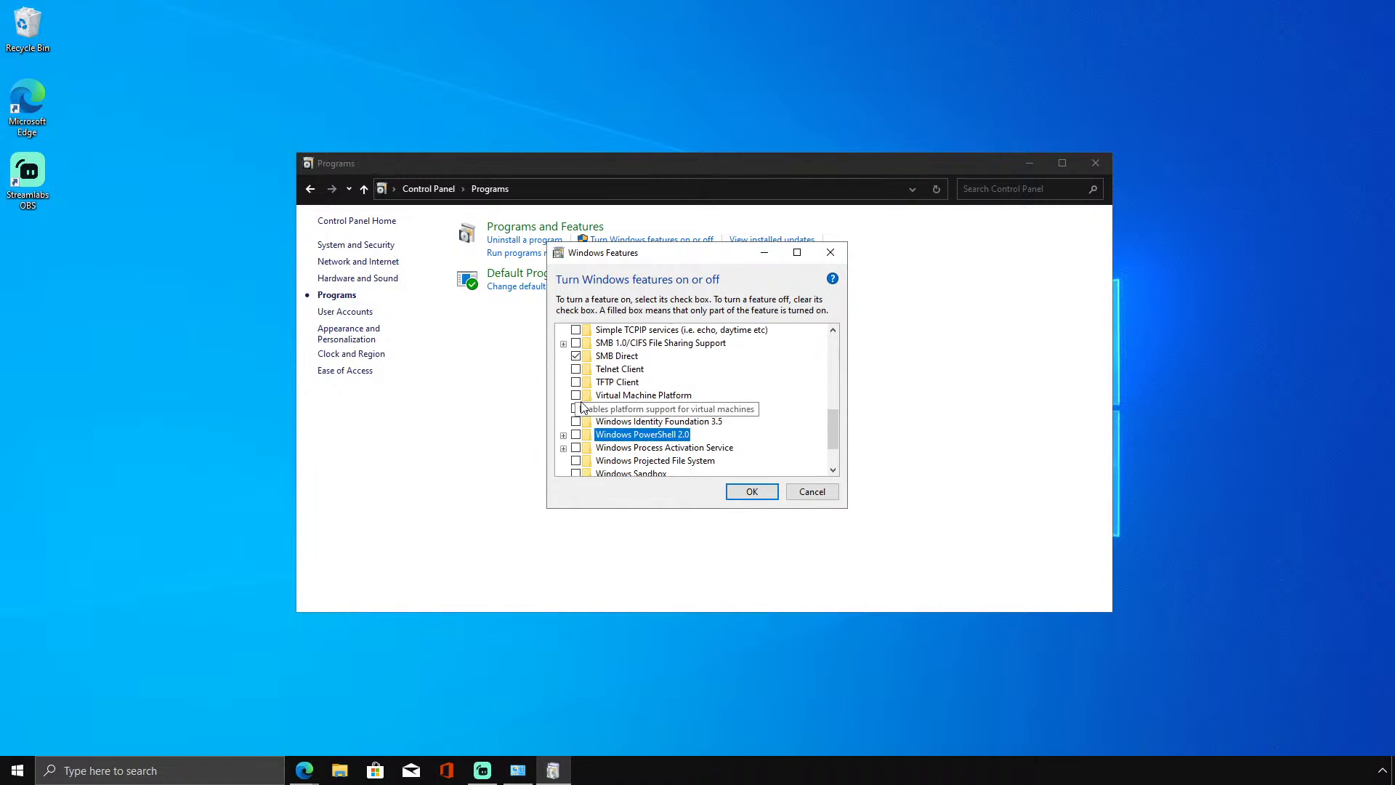
click(576, 356)
scroll(582, 353, up, 1)
click(577, 343)
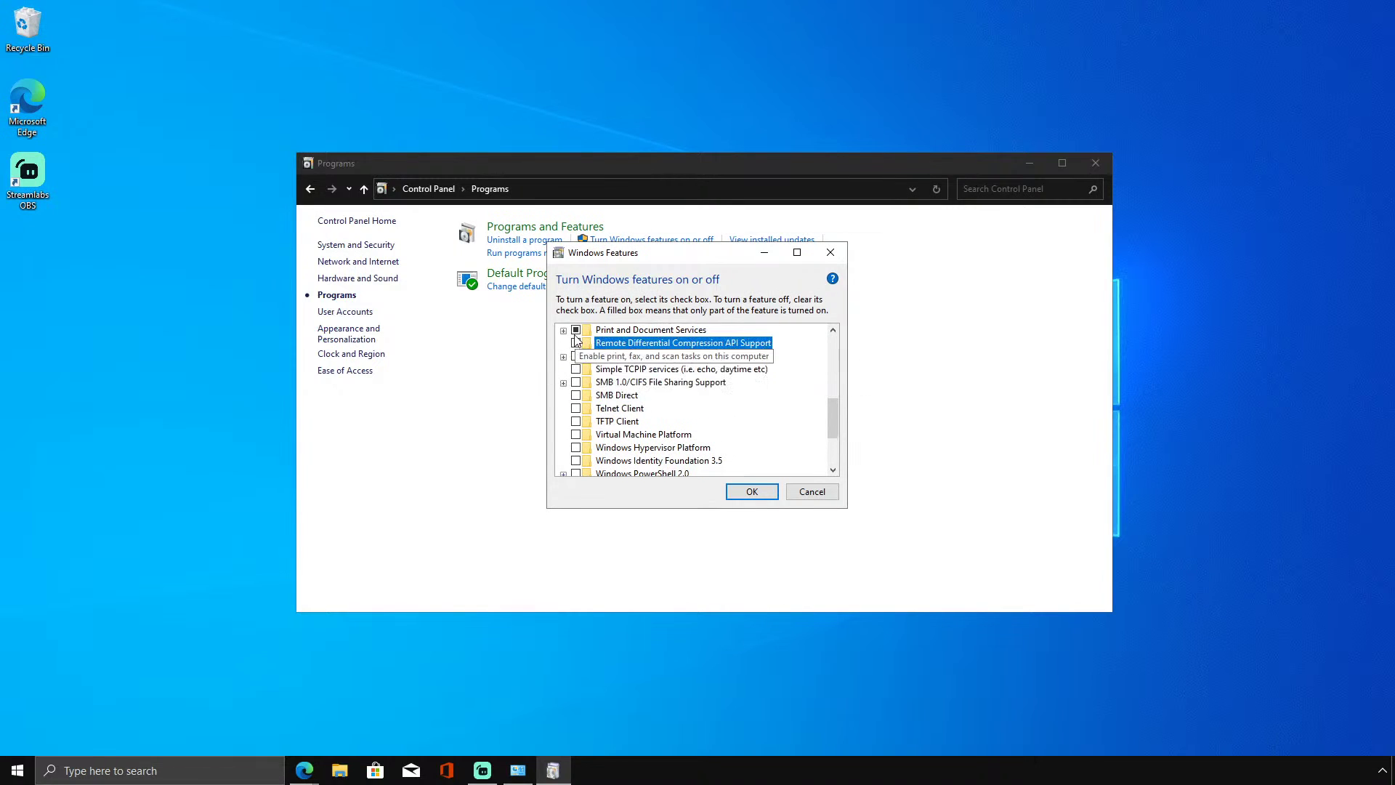
click(575, 336)
Turn off Media Features and apply the Windows feature changes without restarting the PC.
scroll(576, 341, up, 1)
scroll(576, 346, up, 1)
click(576, 342)
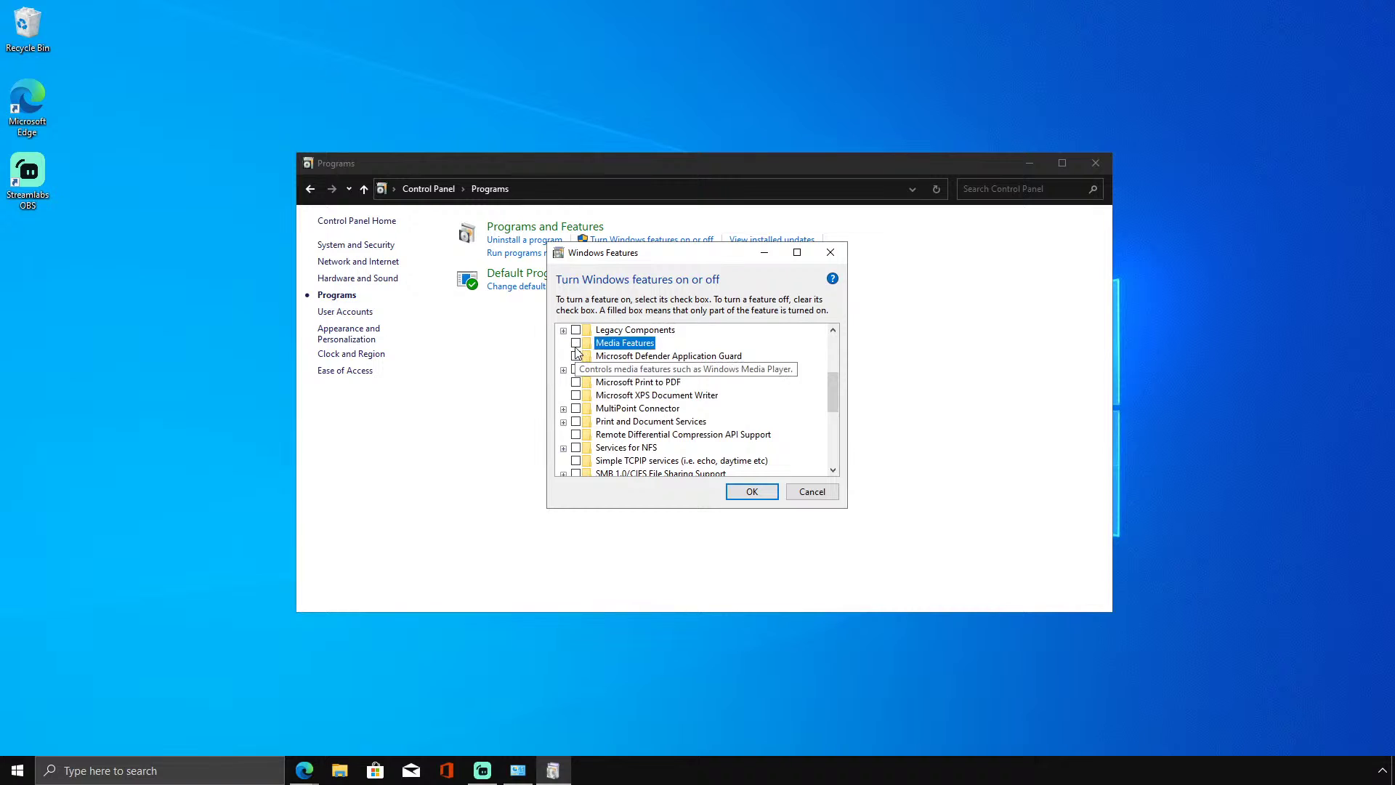
scroll(579, 356, up, 3)
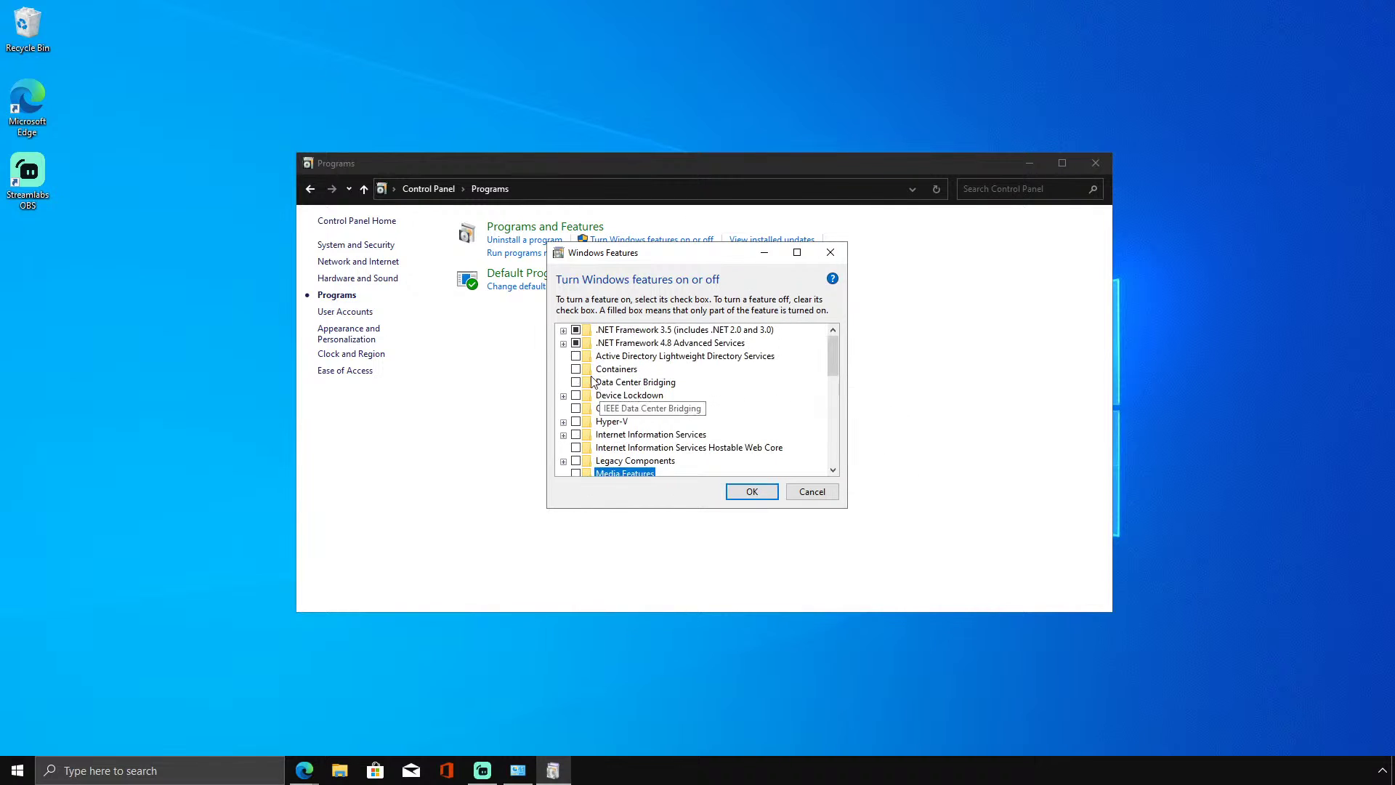
click(763, 492)
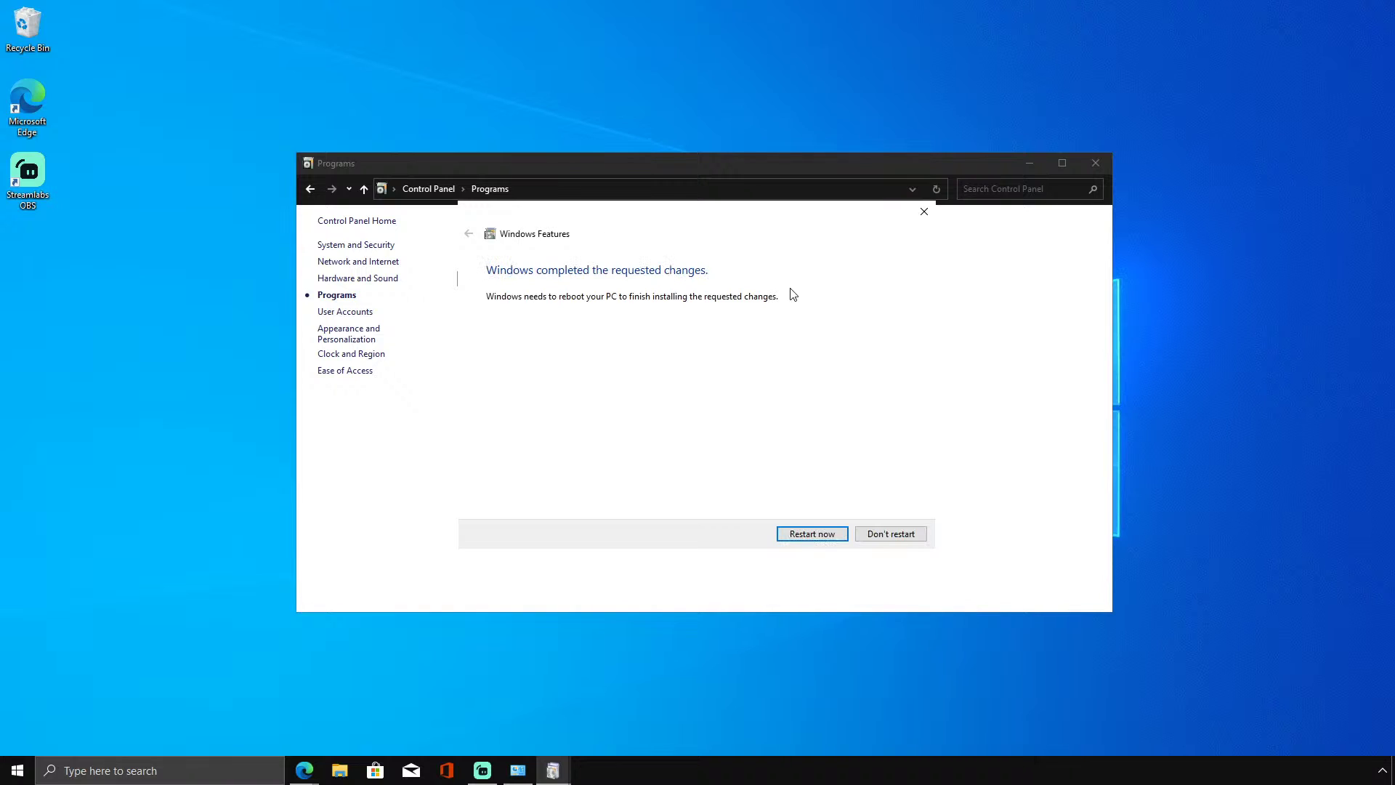
click(910, 534)
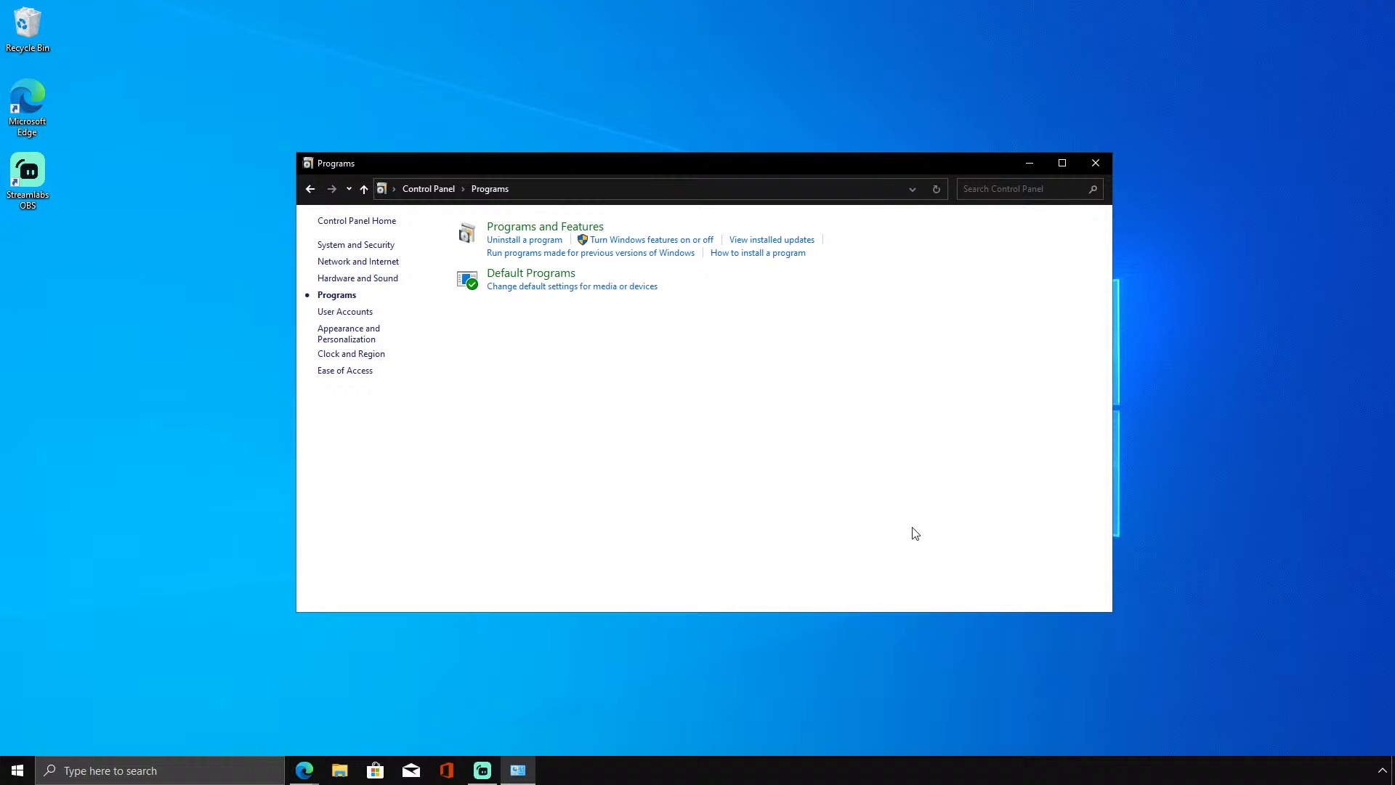
Review the list of installed programs and the advanced profile properties of the user account.
click(521, 243)
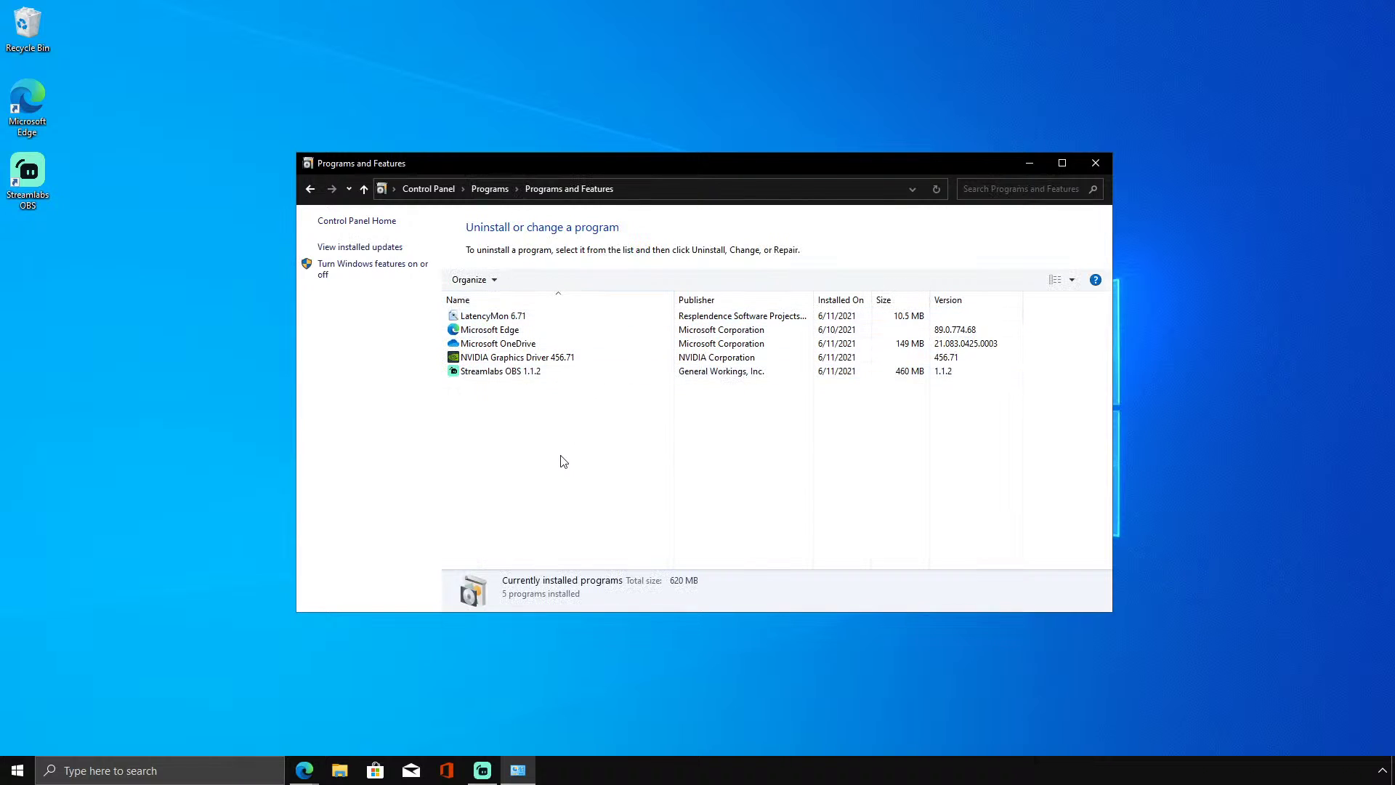
click(489, 189)
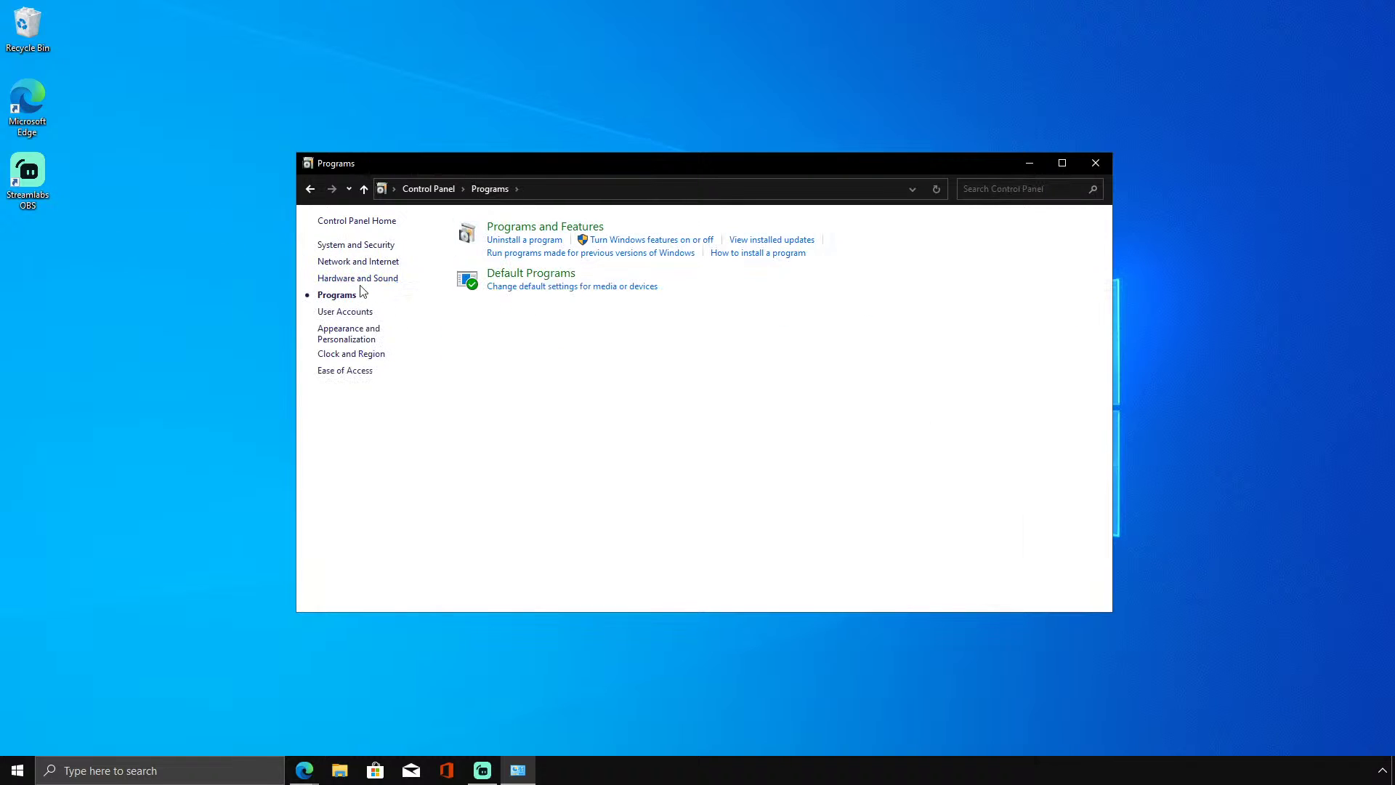
click(337, 311)
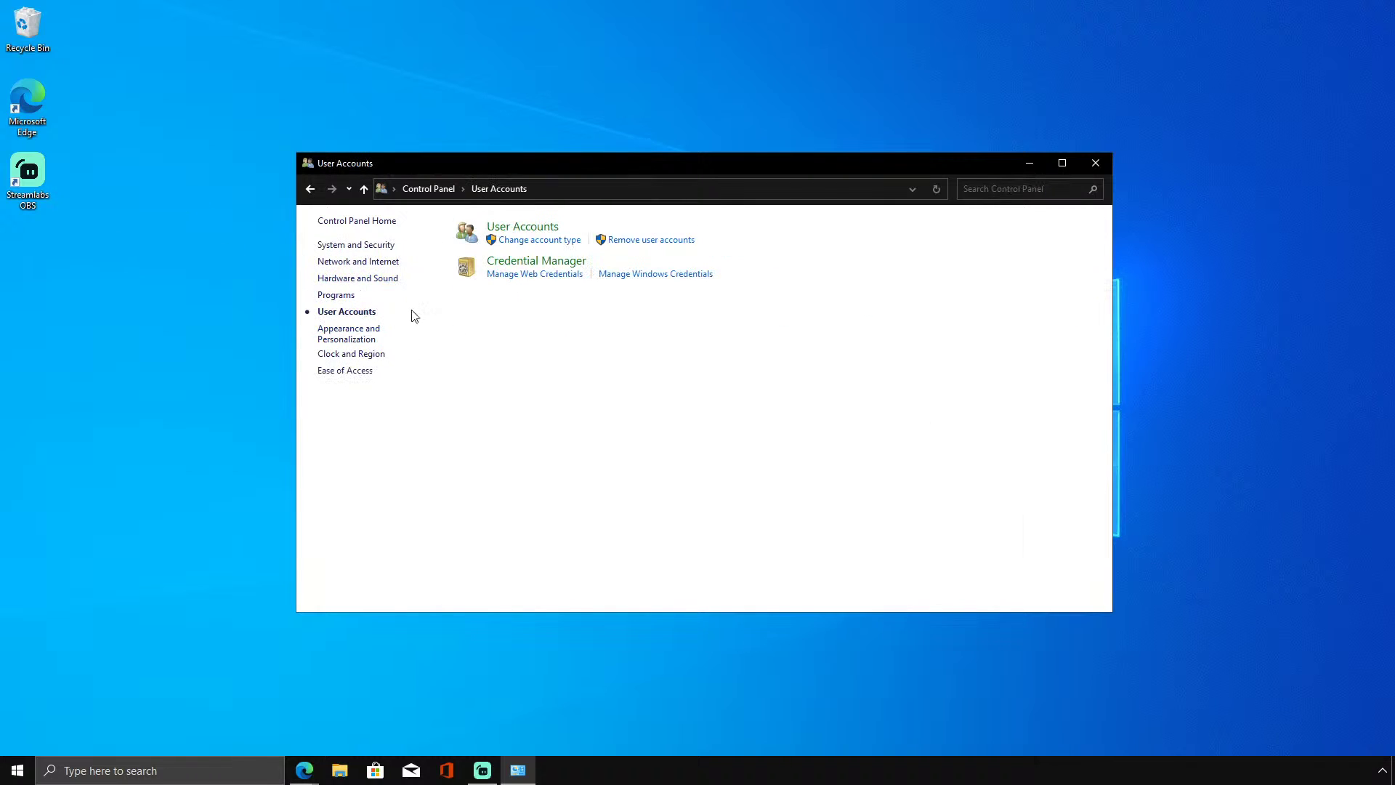
click(512, 226)
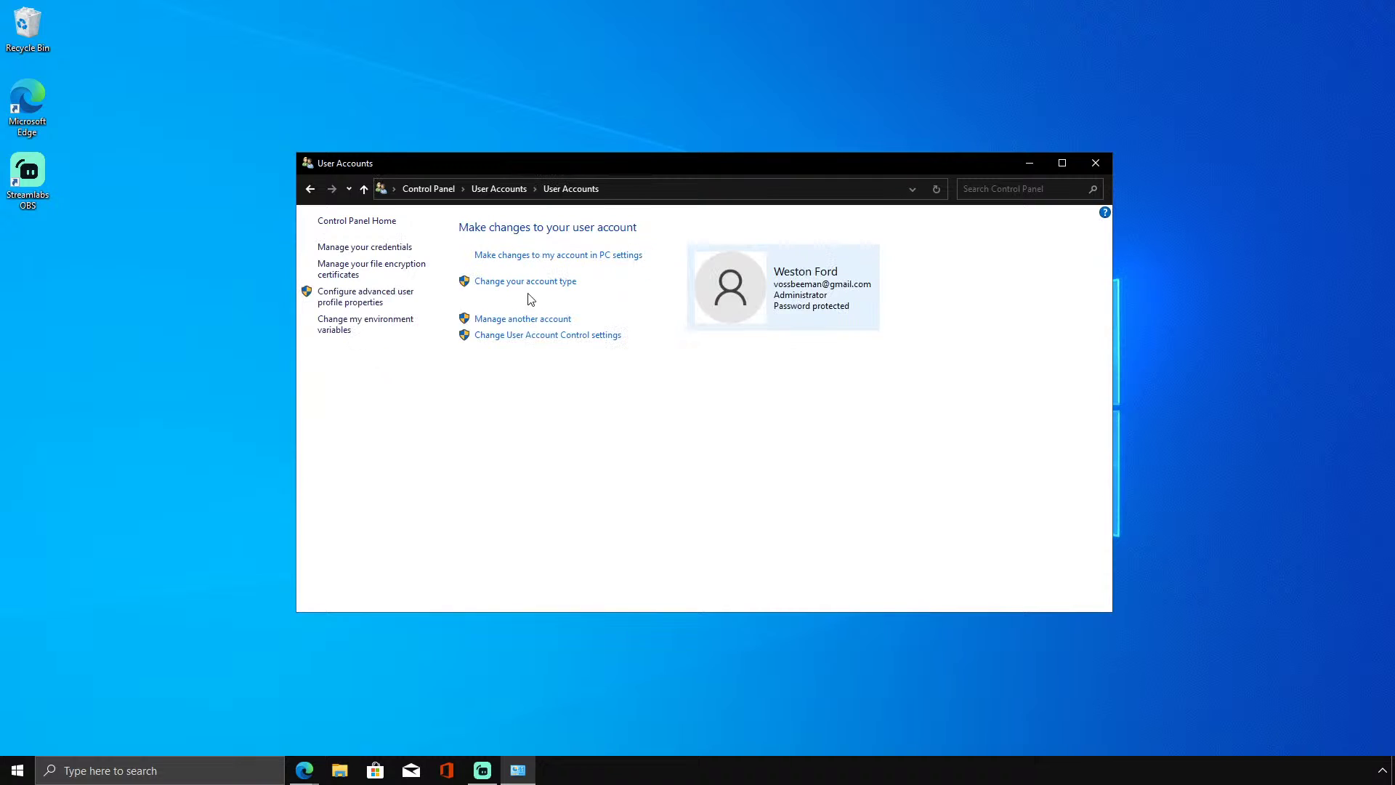
click(404, 299)
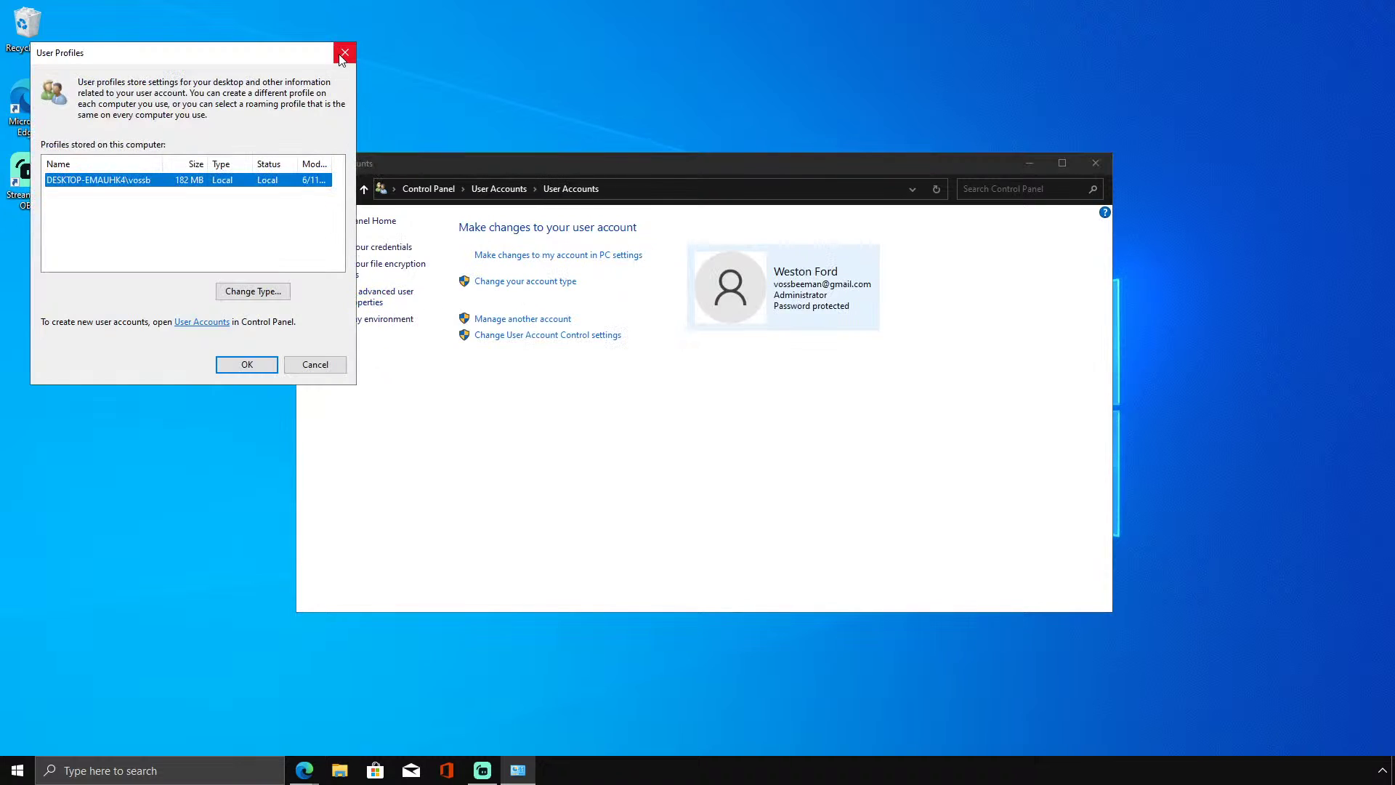
click(253, 291)
click(234, 247)
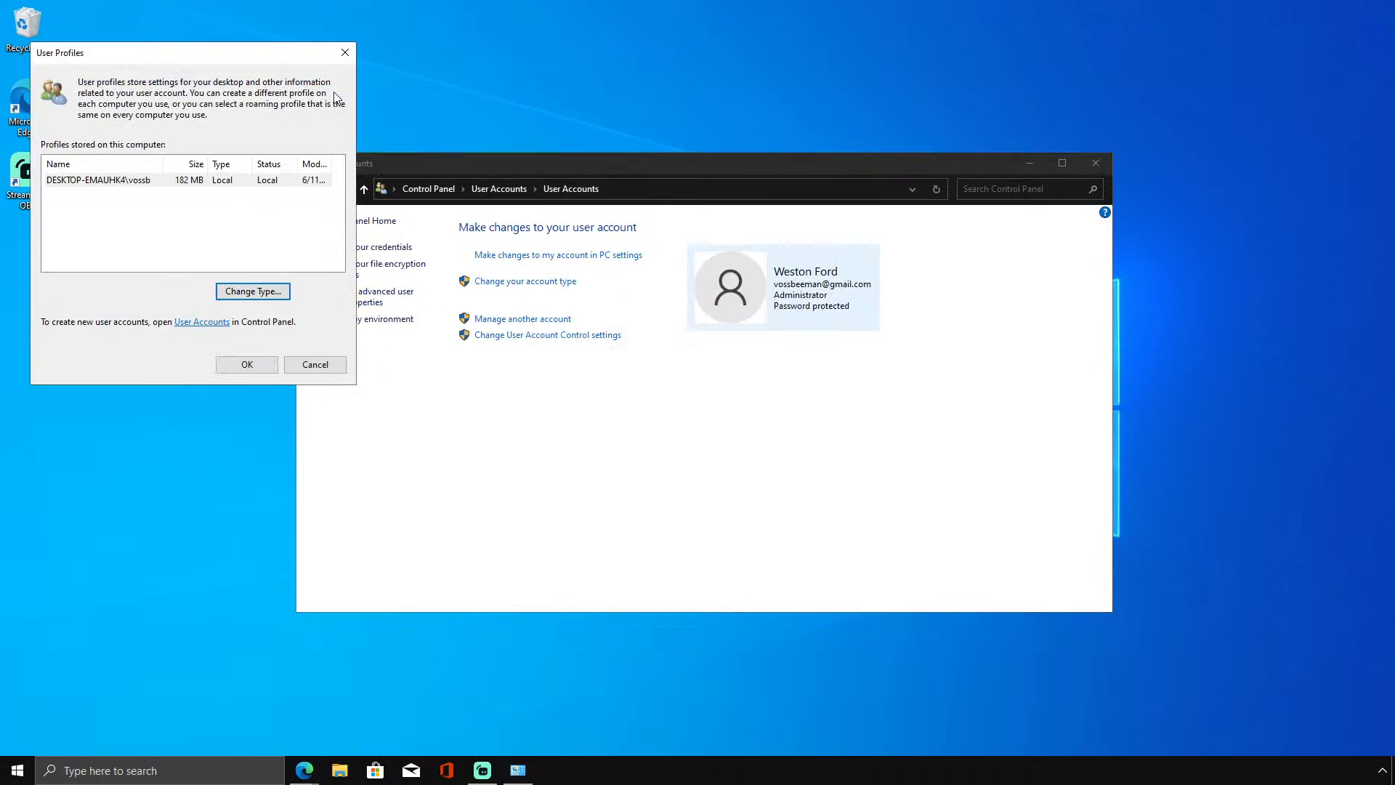
click(345, 52)
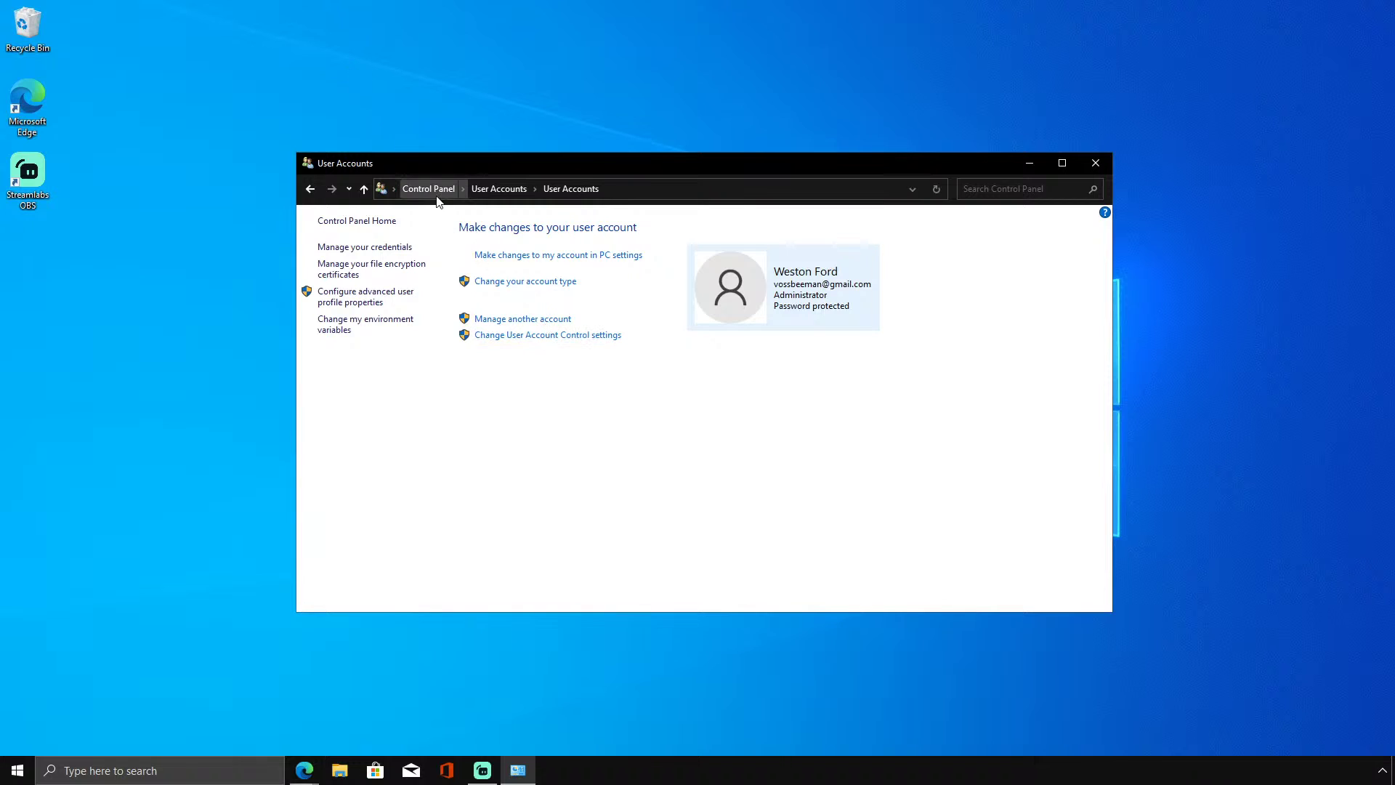
click(474, 190)
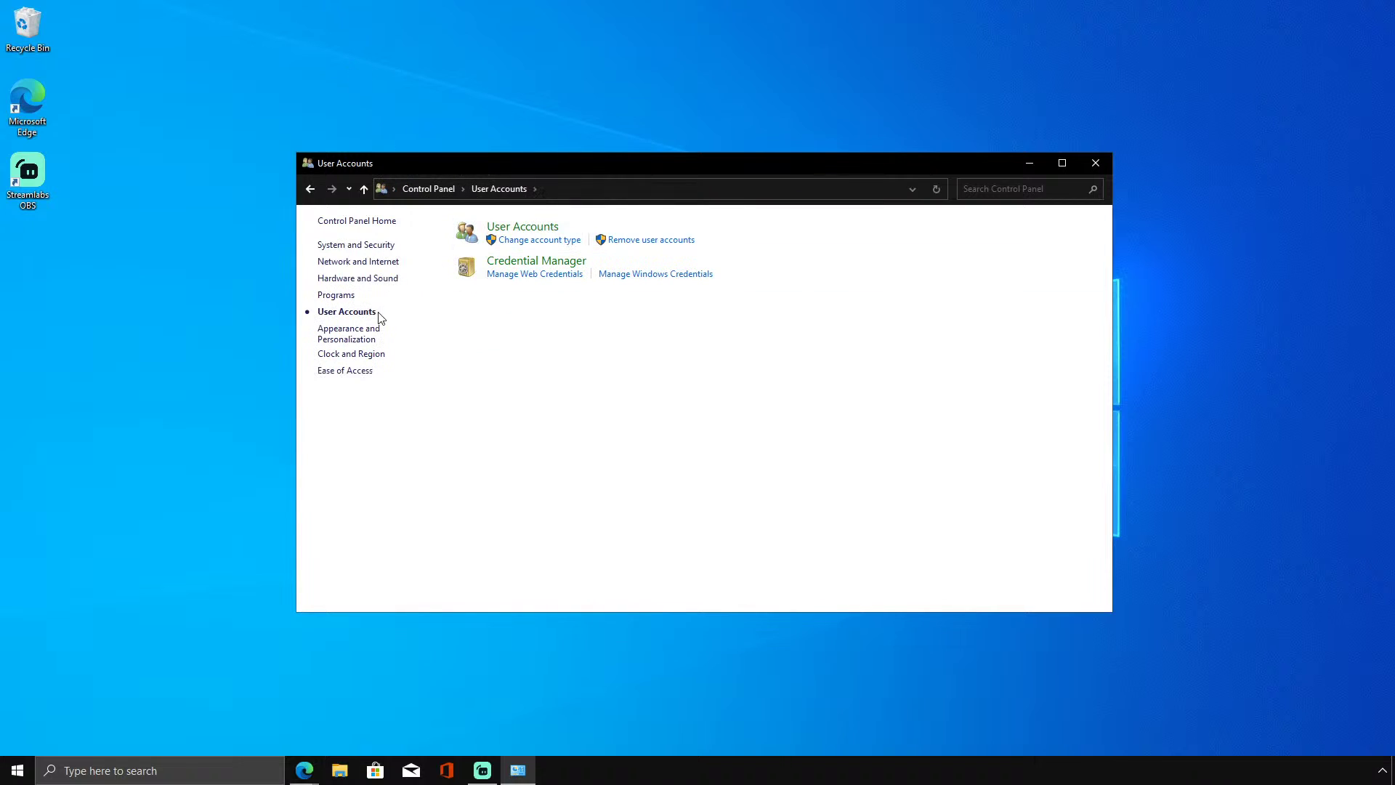
Review the taskbar settings under Appearance and Personalization and close them.
click(370, 337)
click(536, 234)
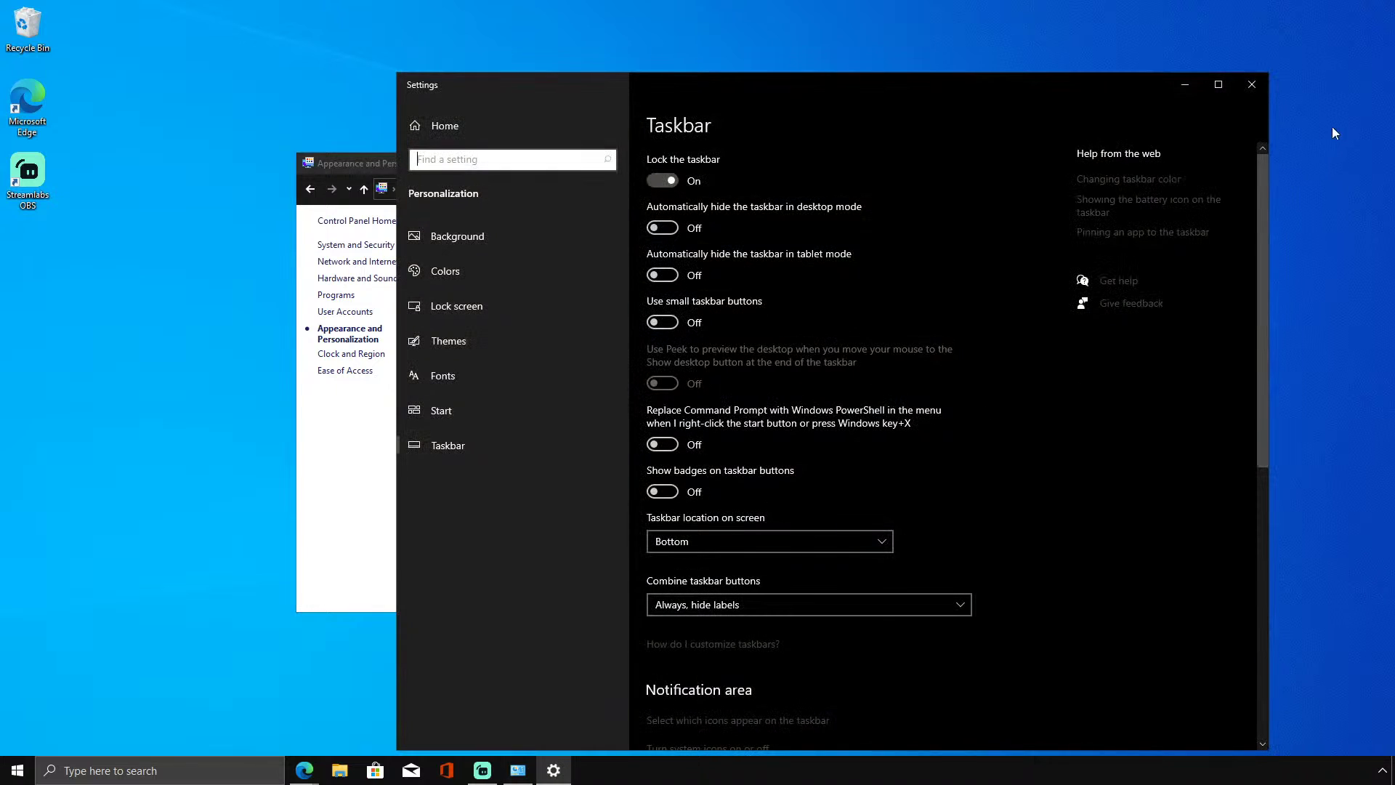
click(1252, 84)
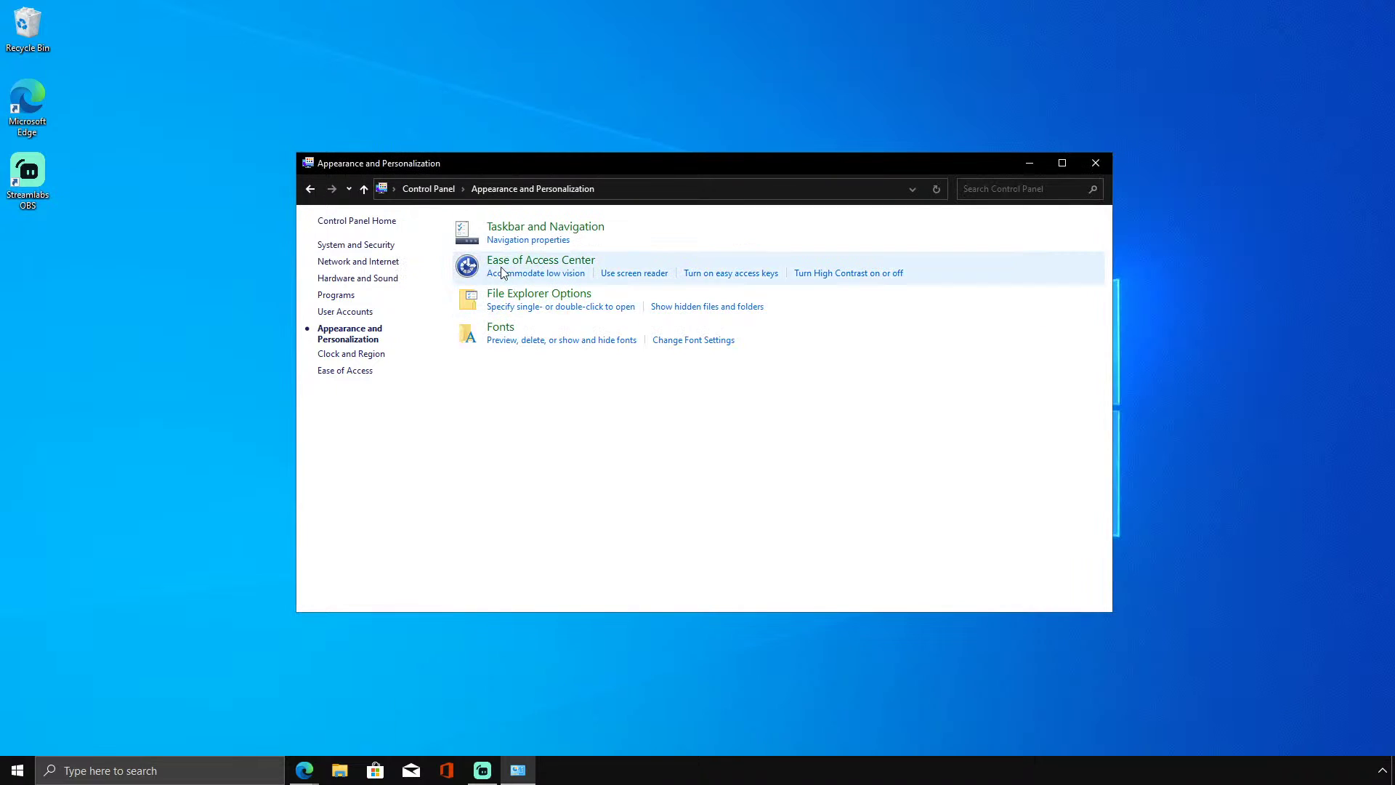
In the Ease of Access Center, turn off always scanning the quick access section and check the no-display and easier-to-see options.
click(540, 259)
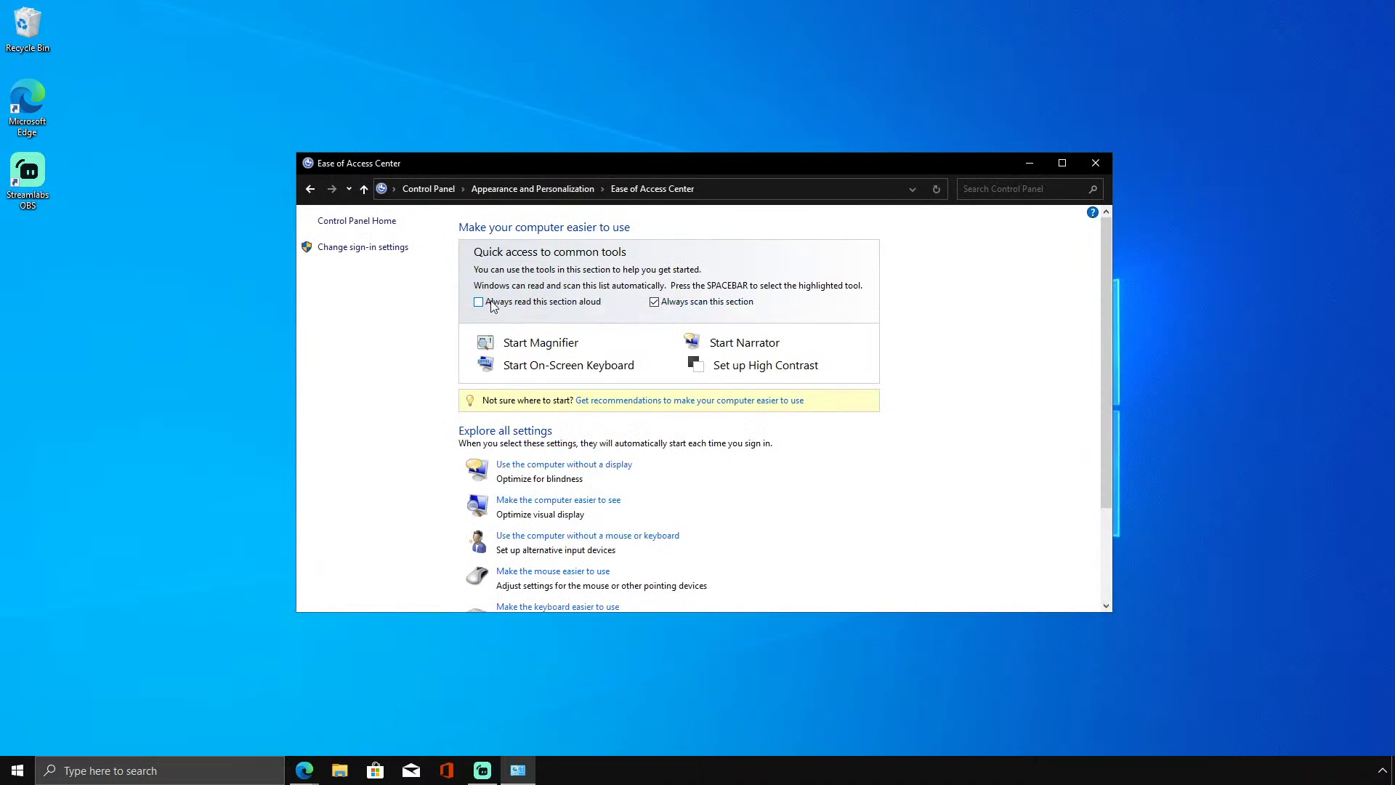
click(574, 464)
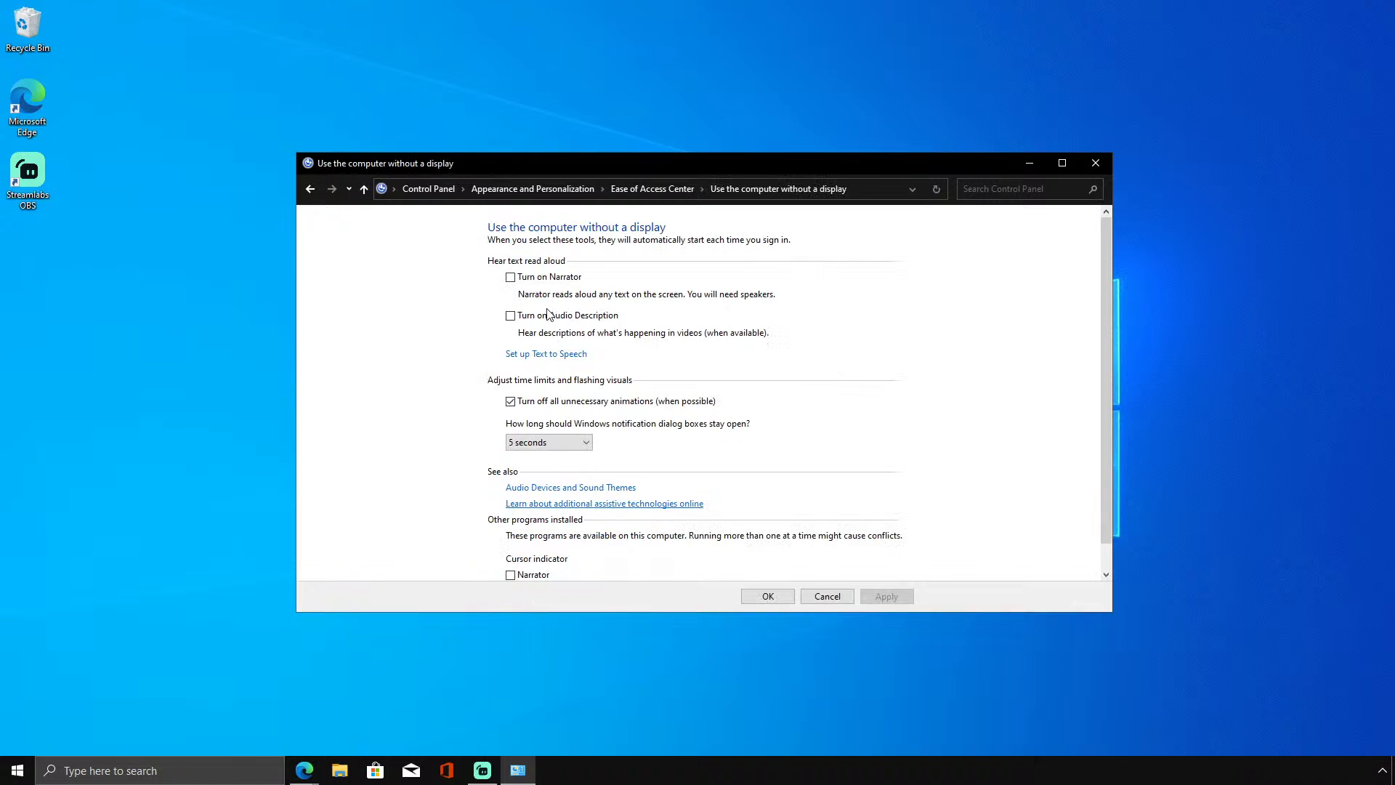
scroll(564, 509, down, 1)
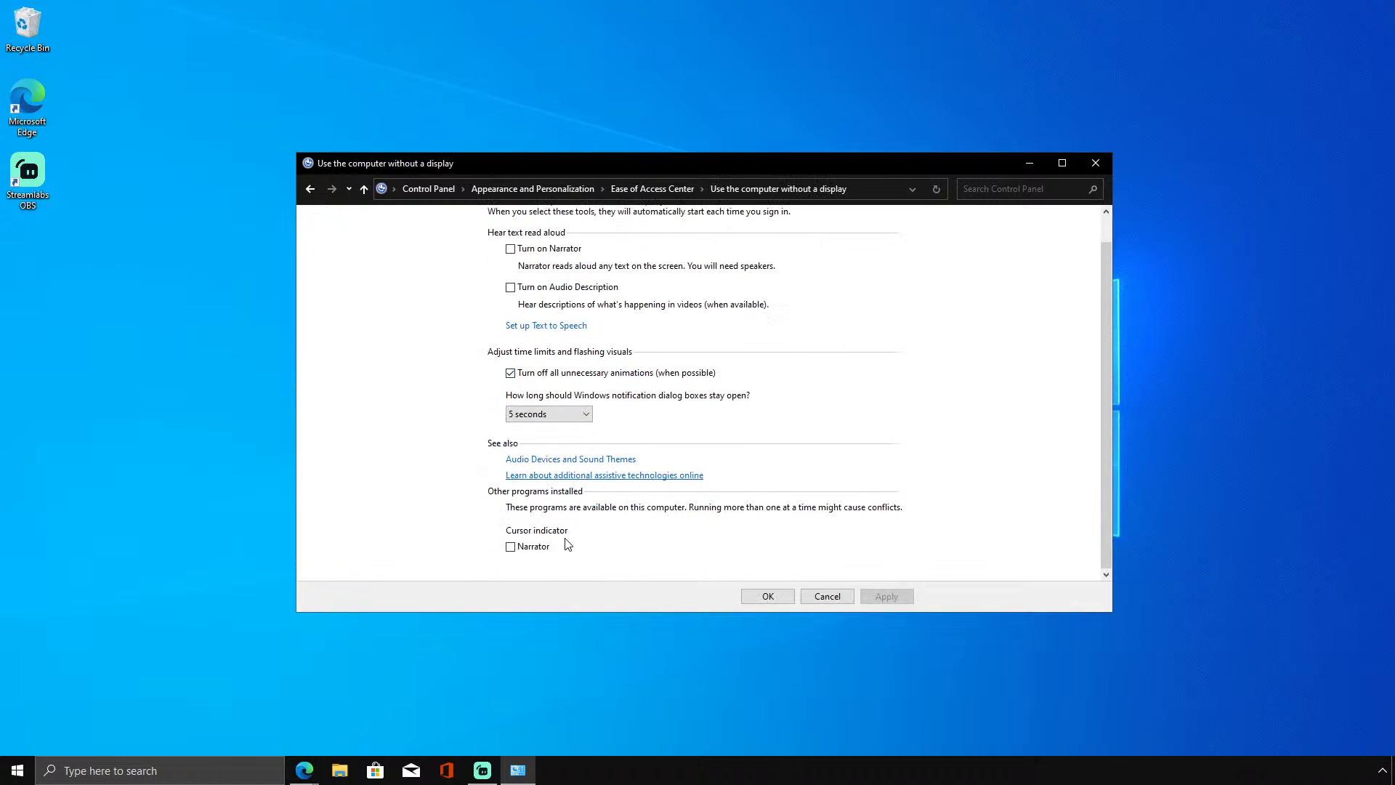
click(834, 597)
click(539, 502)
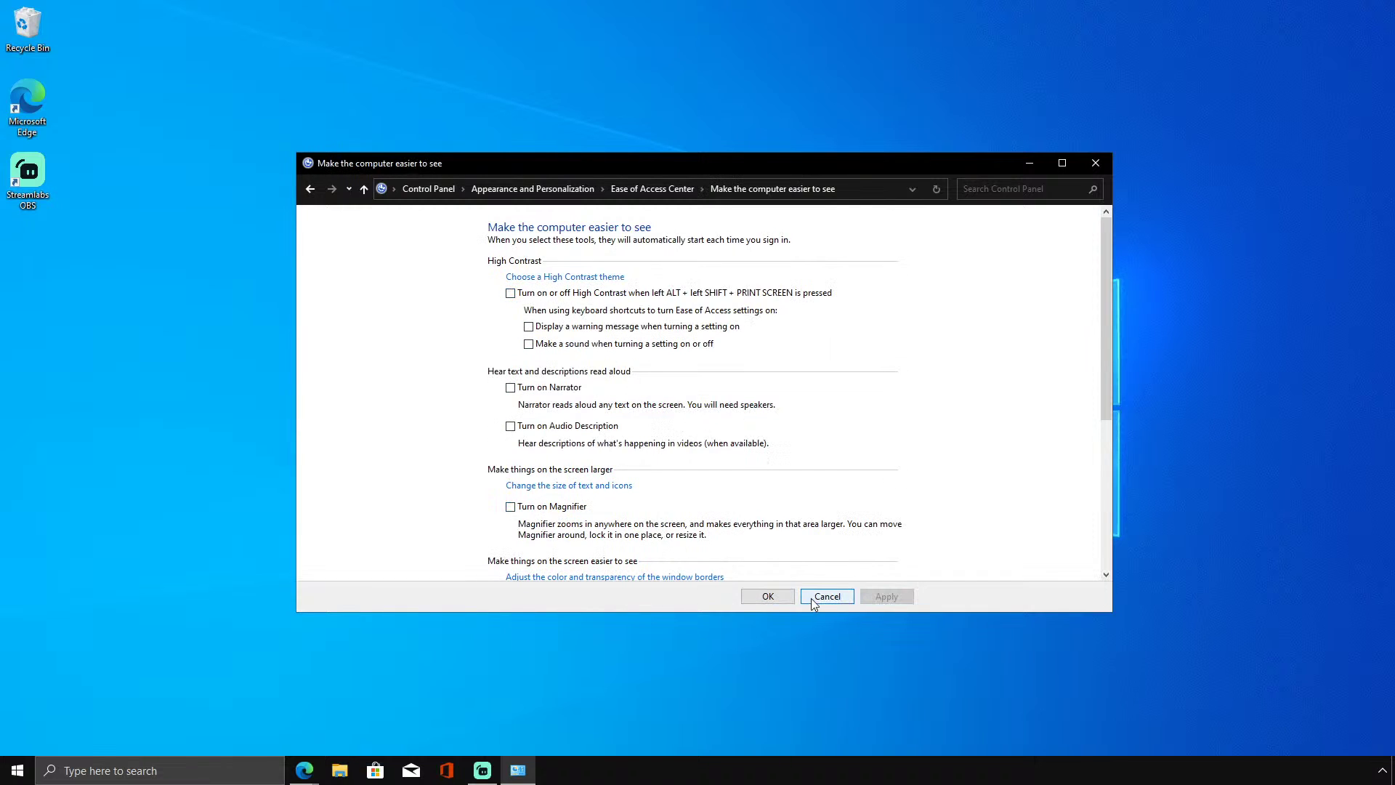
click(784, 597)
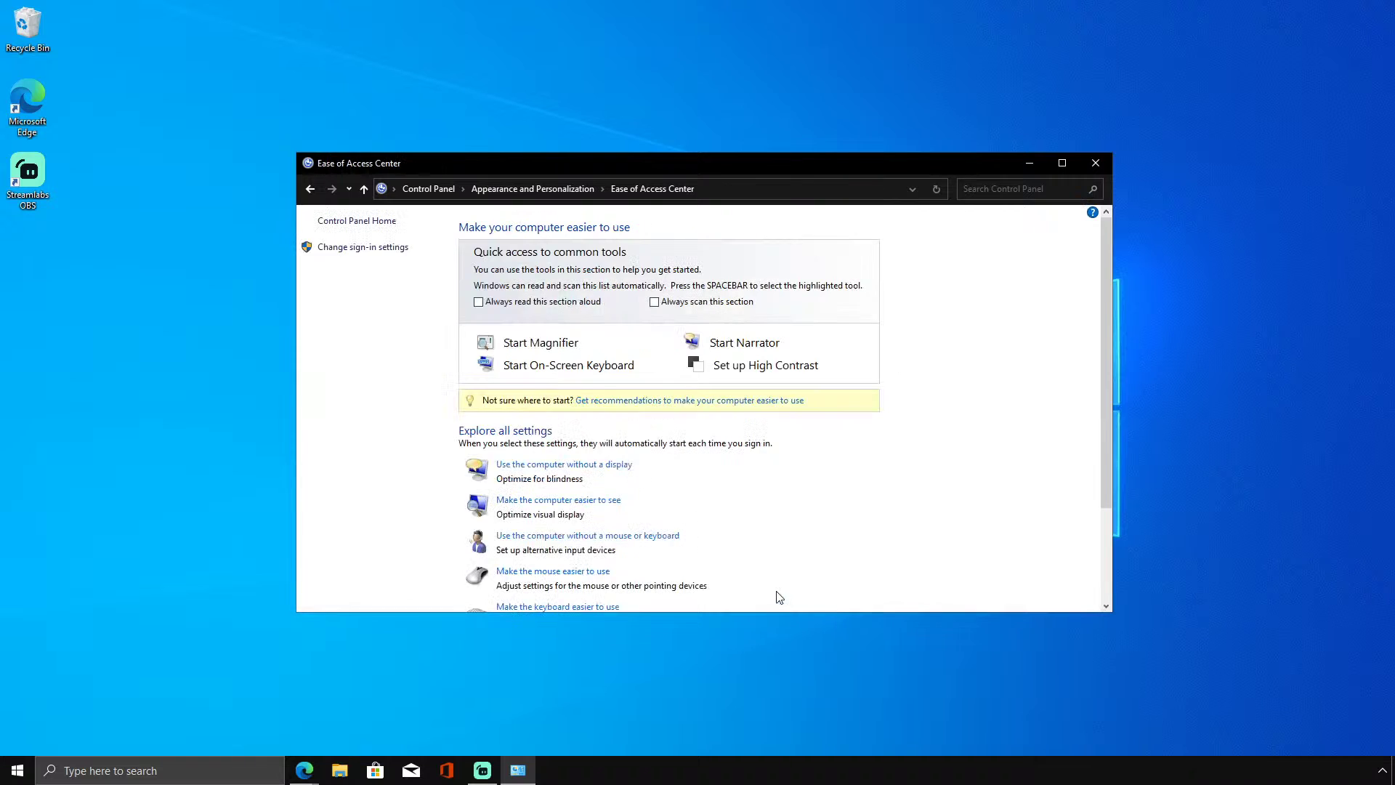
Review the Ease of Access options for using the computer without a mouse or keyboard and for making the keyboard easier to use.
click(603, 535)
click(825, 597)
scroll(564, 554, down, 1)
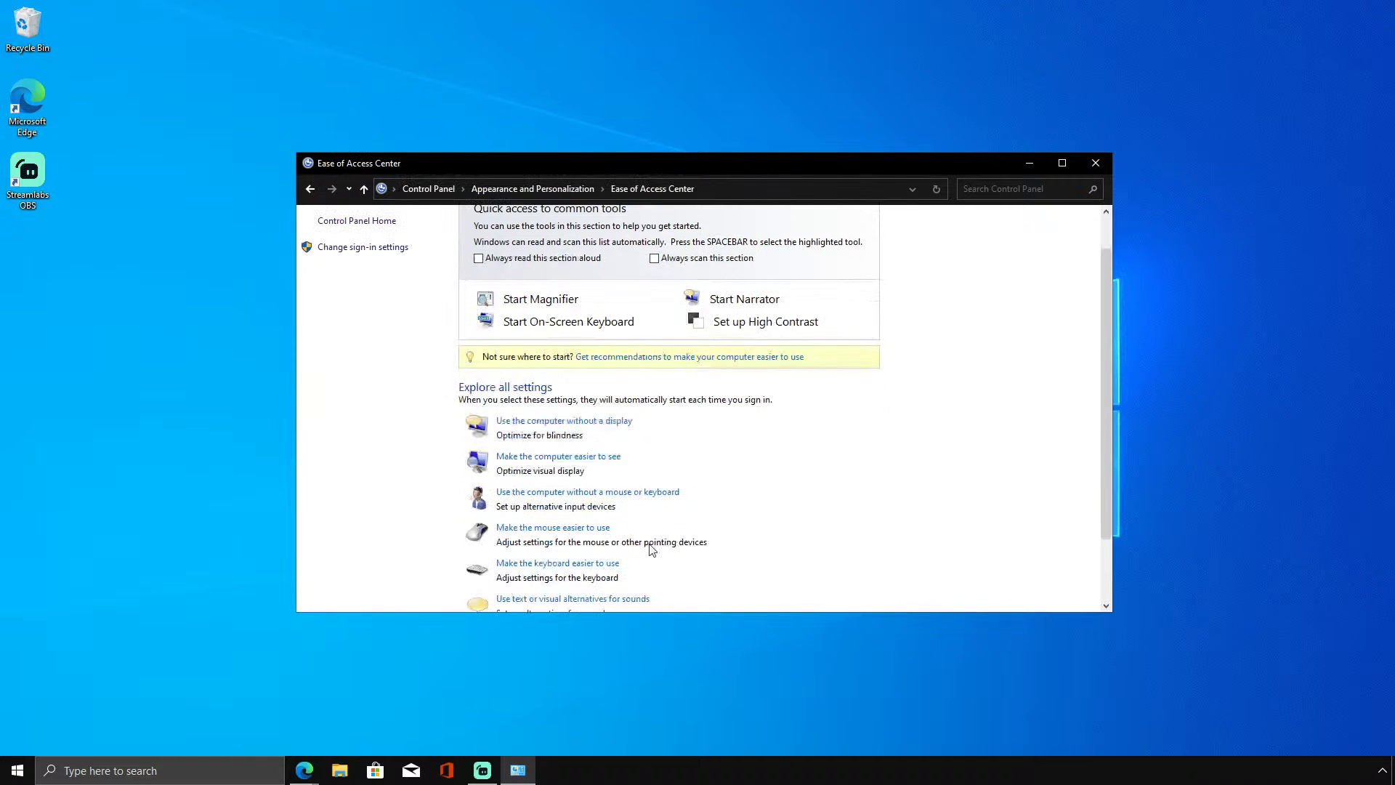
click(601, 564)
scroll(792, 552, down, 3)
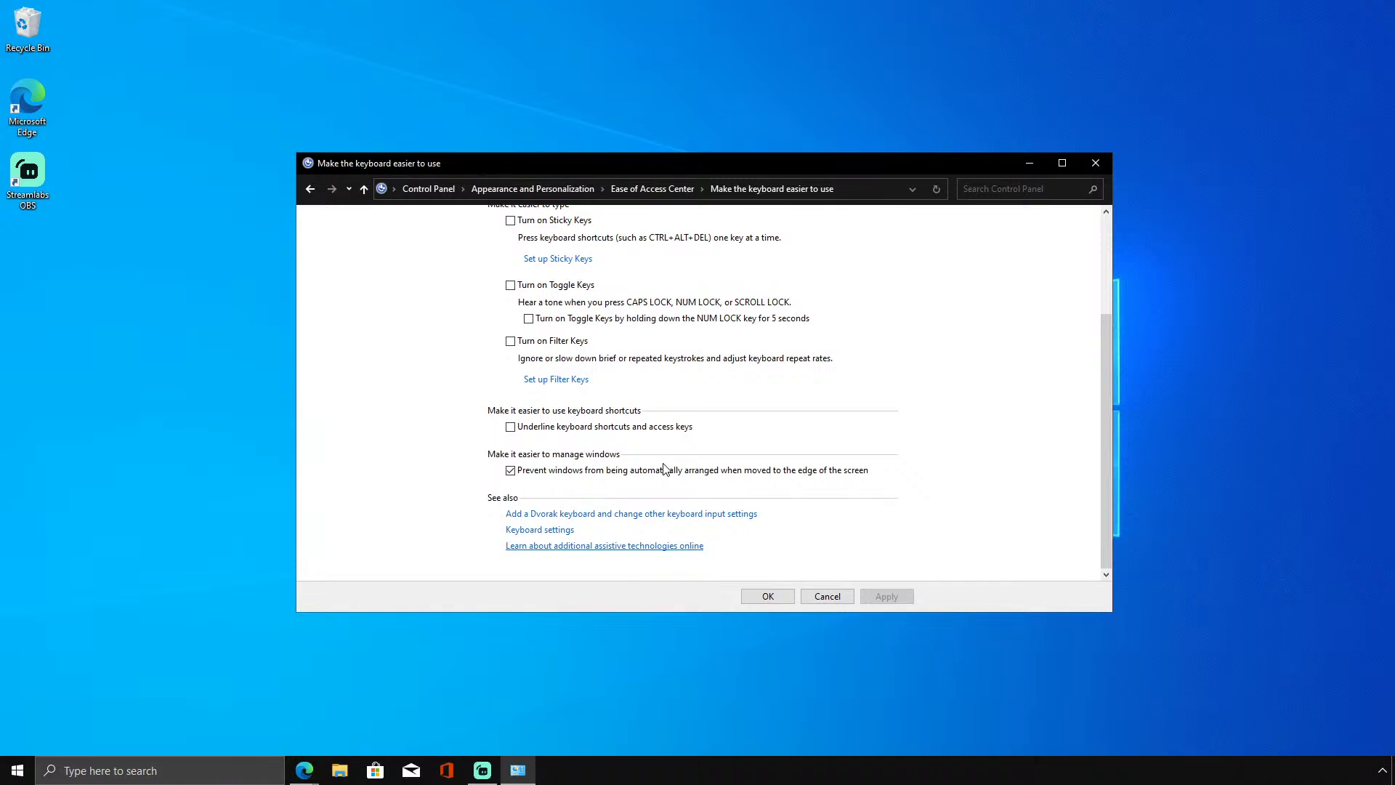
click(826, 595)
Confirm the text and visual alternatives for sounds with Sound Sentry and text captions off and the visual warning at None.
scroll(711, 538, down, 2)
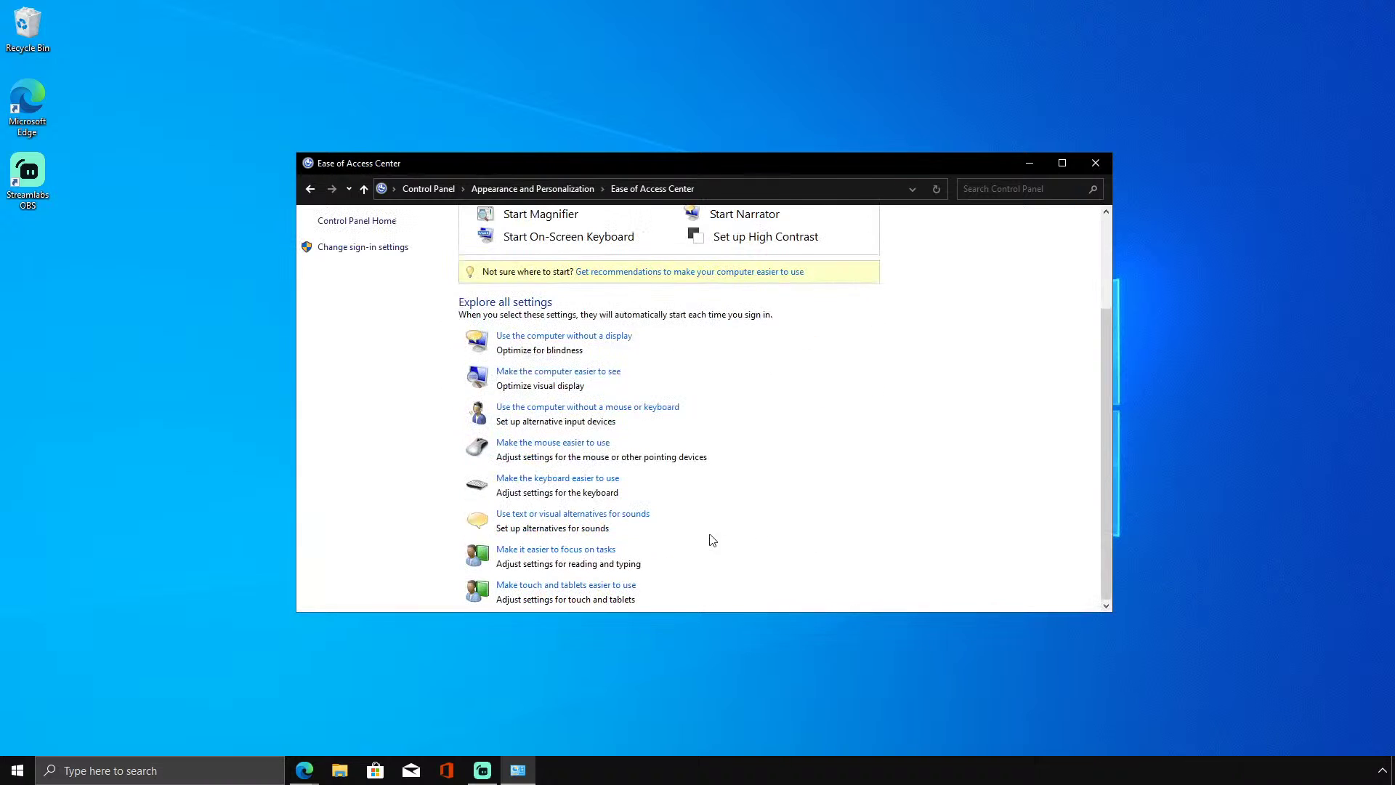
click(601, 528)
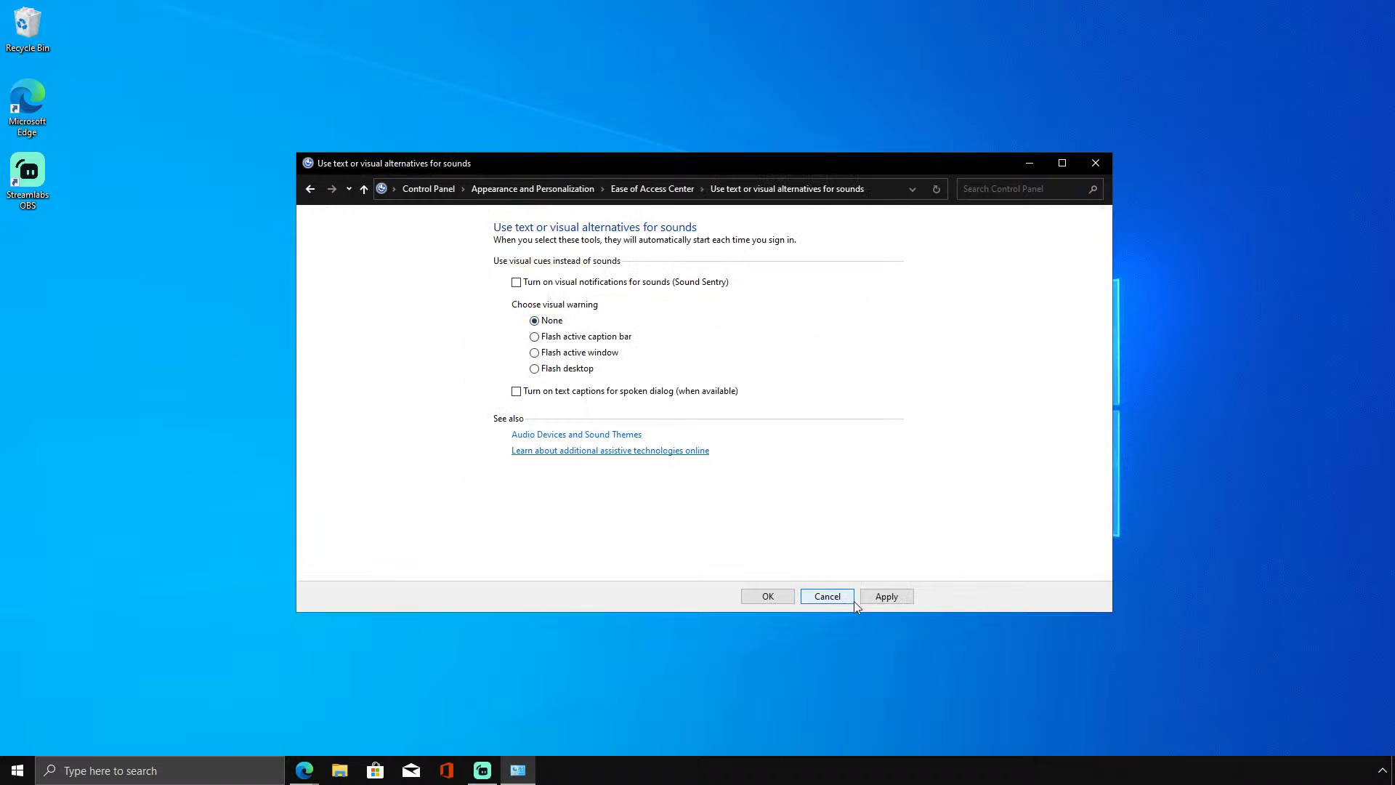
click(787, 600)
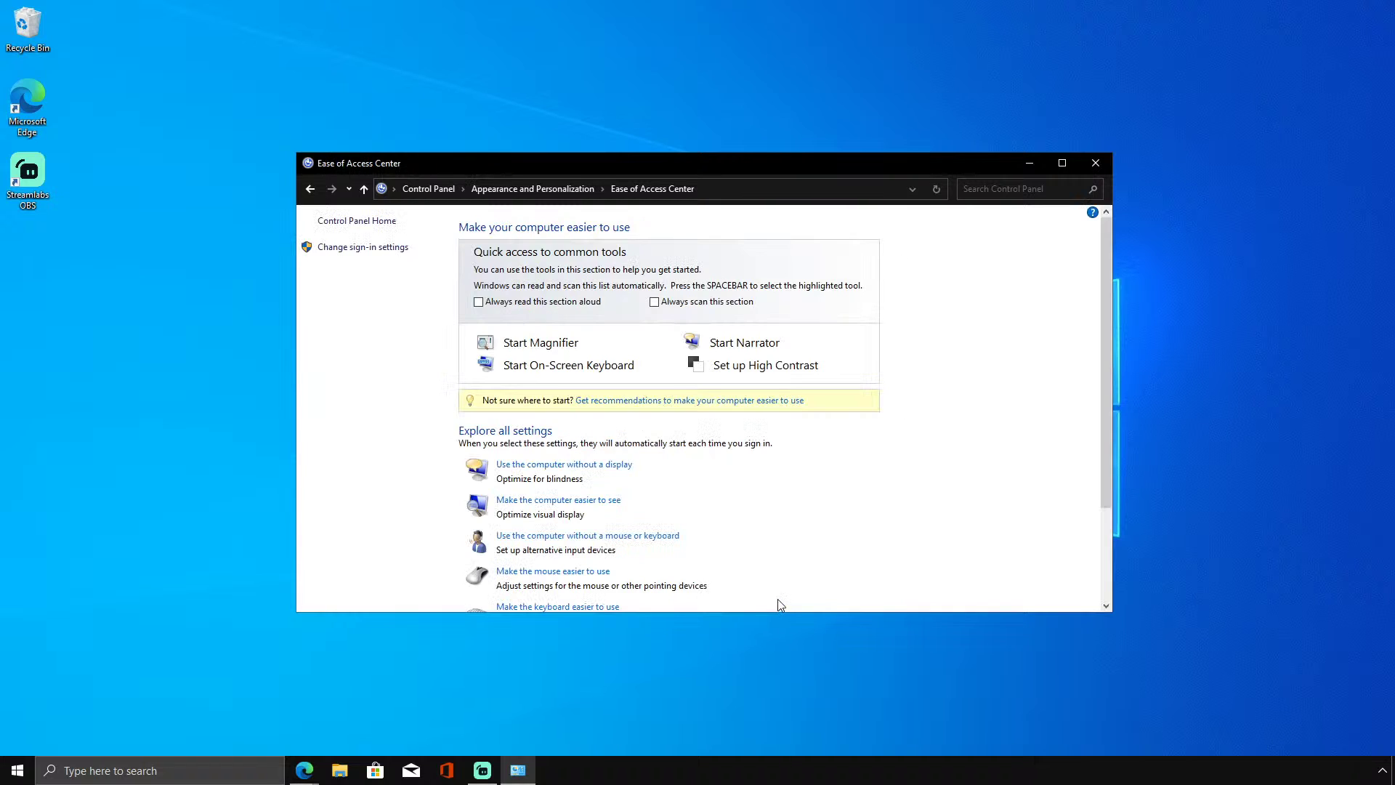
Review the options for making it easier to focus on tasks and leave them without saving.
scroll(643, 573, down, 2)
scroll(607, 570, down, 1)
click(587, 571)
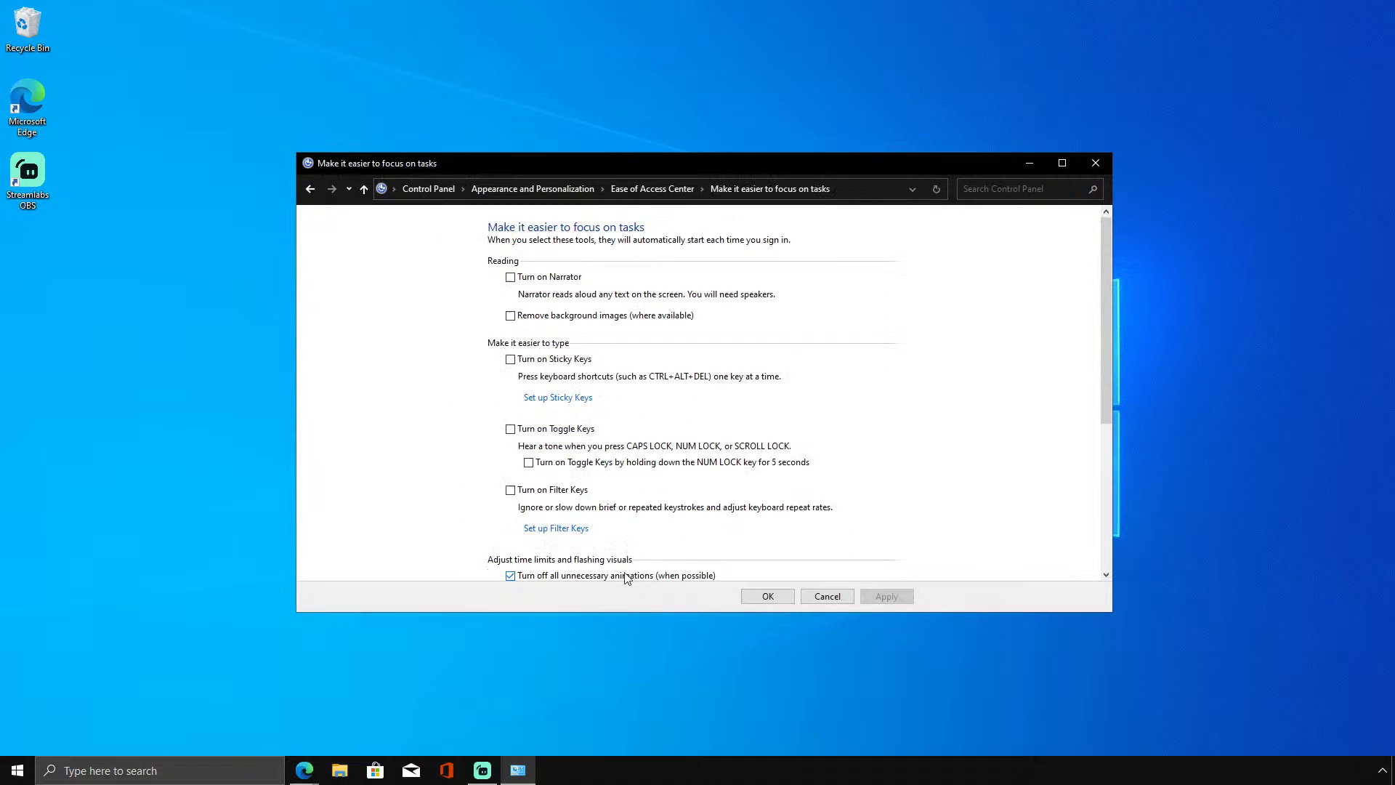
scroll(630, 431, down, 3)
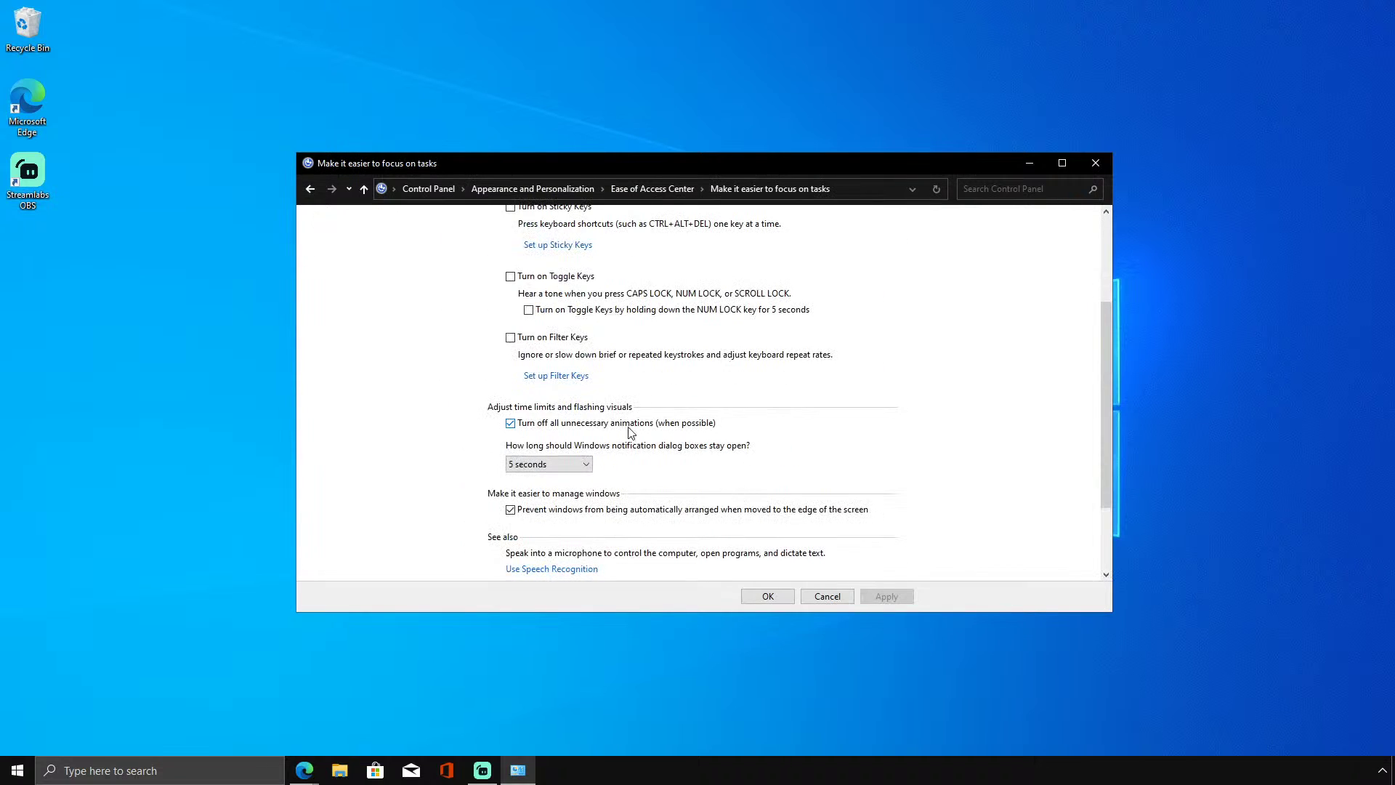
click(849, 601)
Set the accessibility tool launched on touch and tablet devices to None and apply it.
scroll(620, 597, down, 3)
click(623, 584)
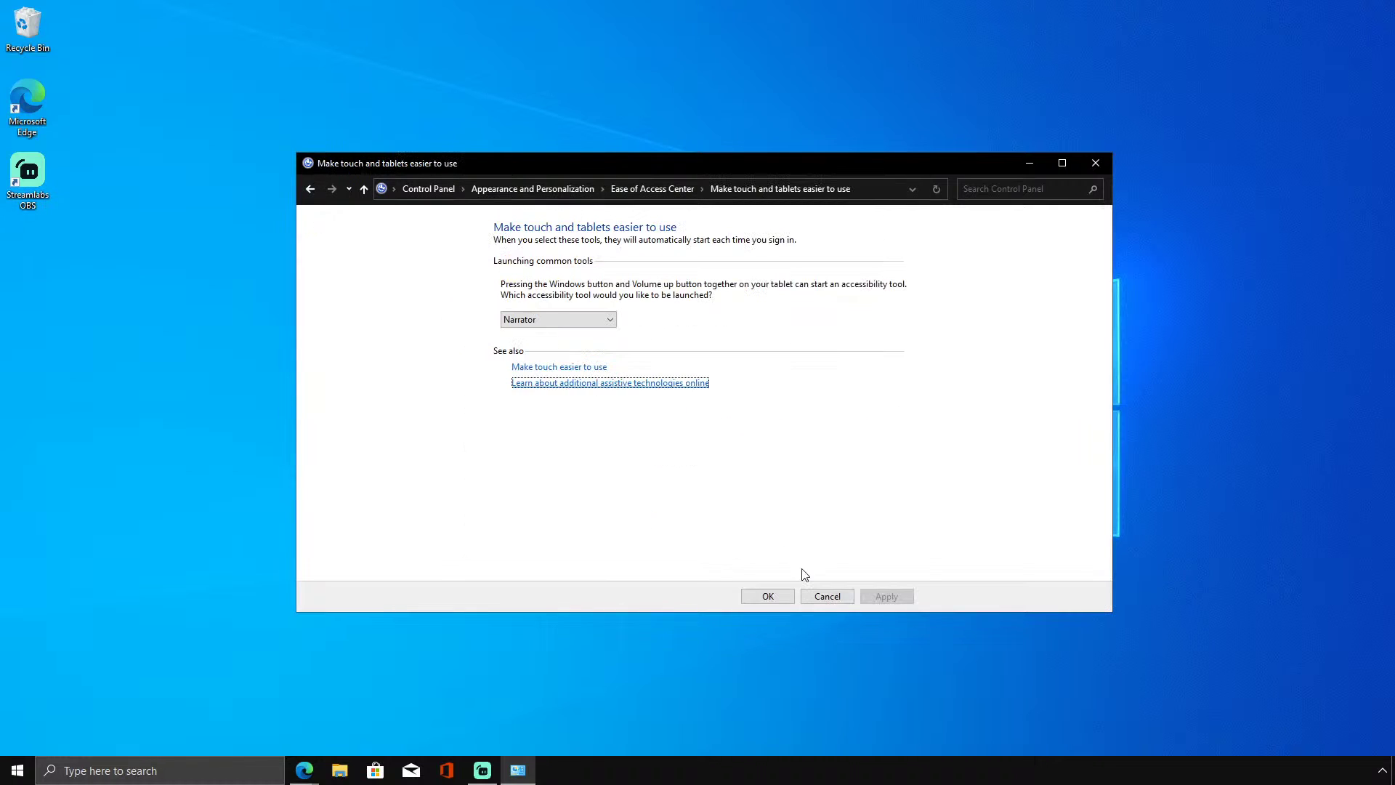
click(534, 317)
click(525, 330)
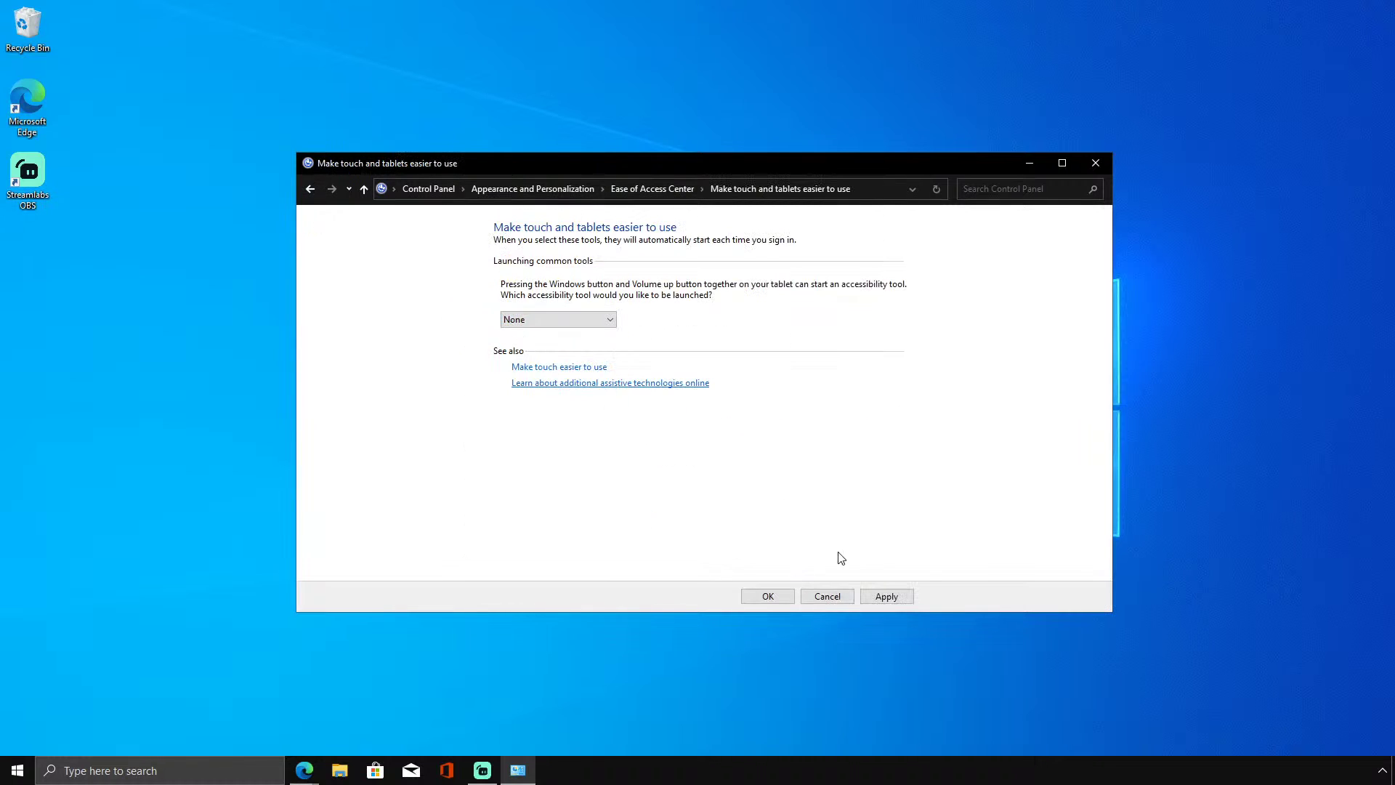
click(880, 597)
click(789, 598)
In File Explorer Options, show hidden files, folders, and drives, apply the setting and close the dialog.
click(534, 189)
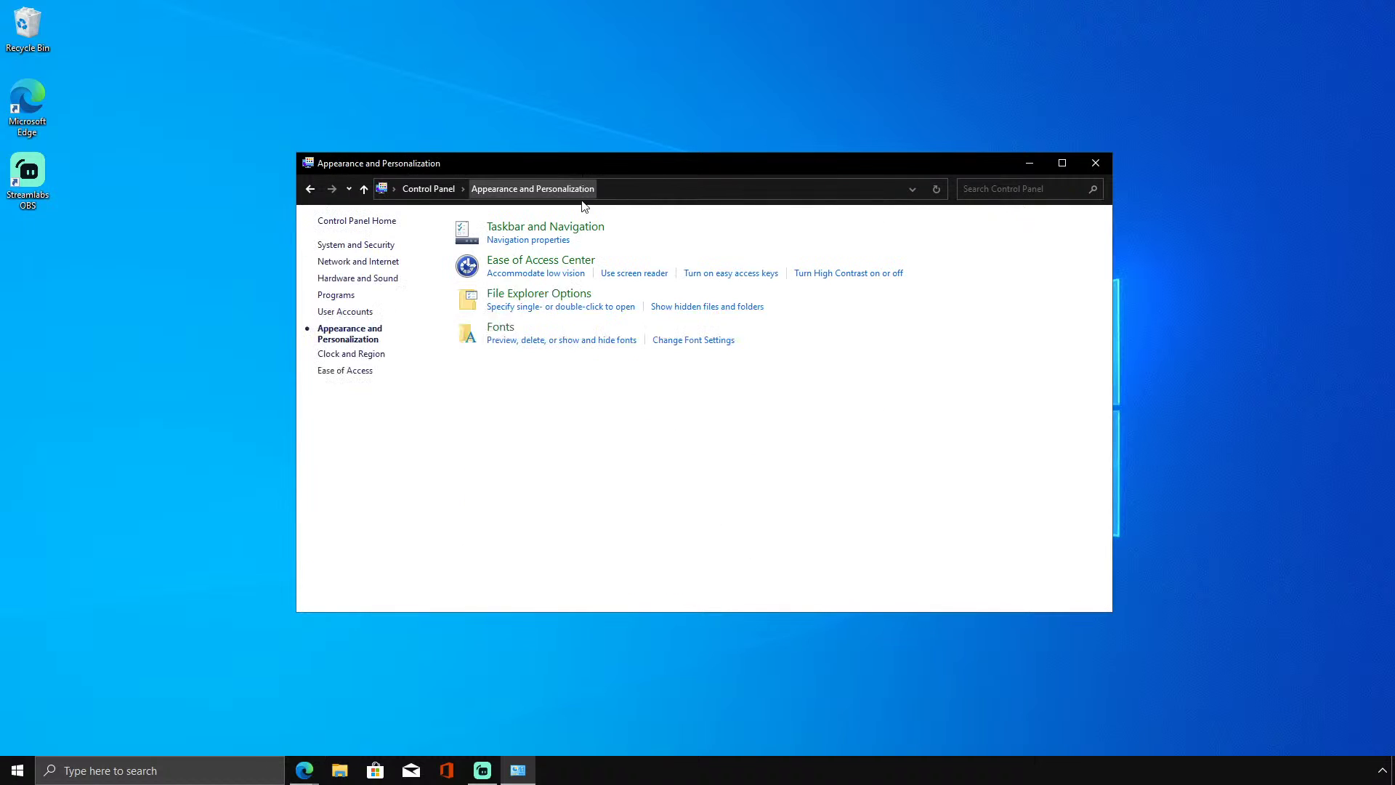
click(509, 293)
click(130, 111)
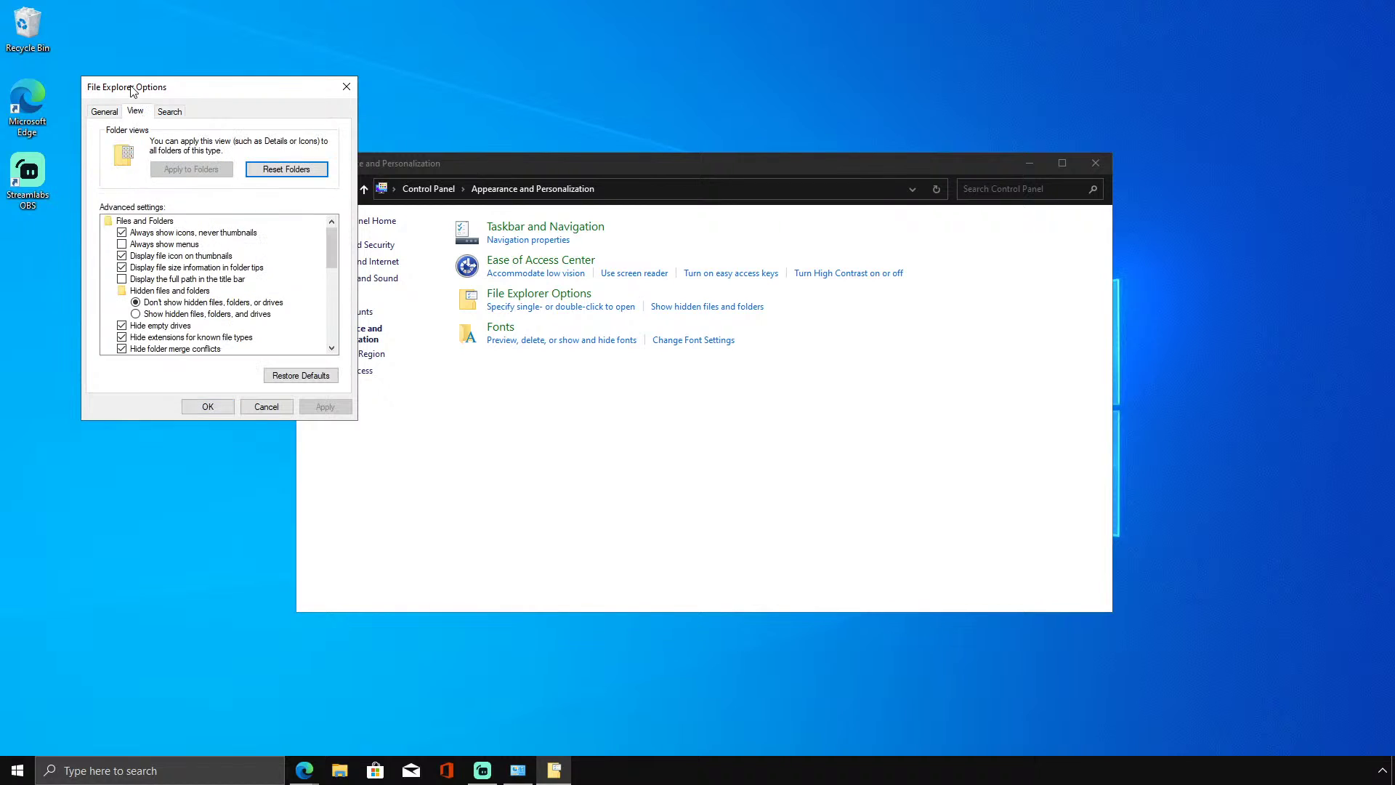
click(535, 432)
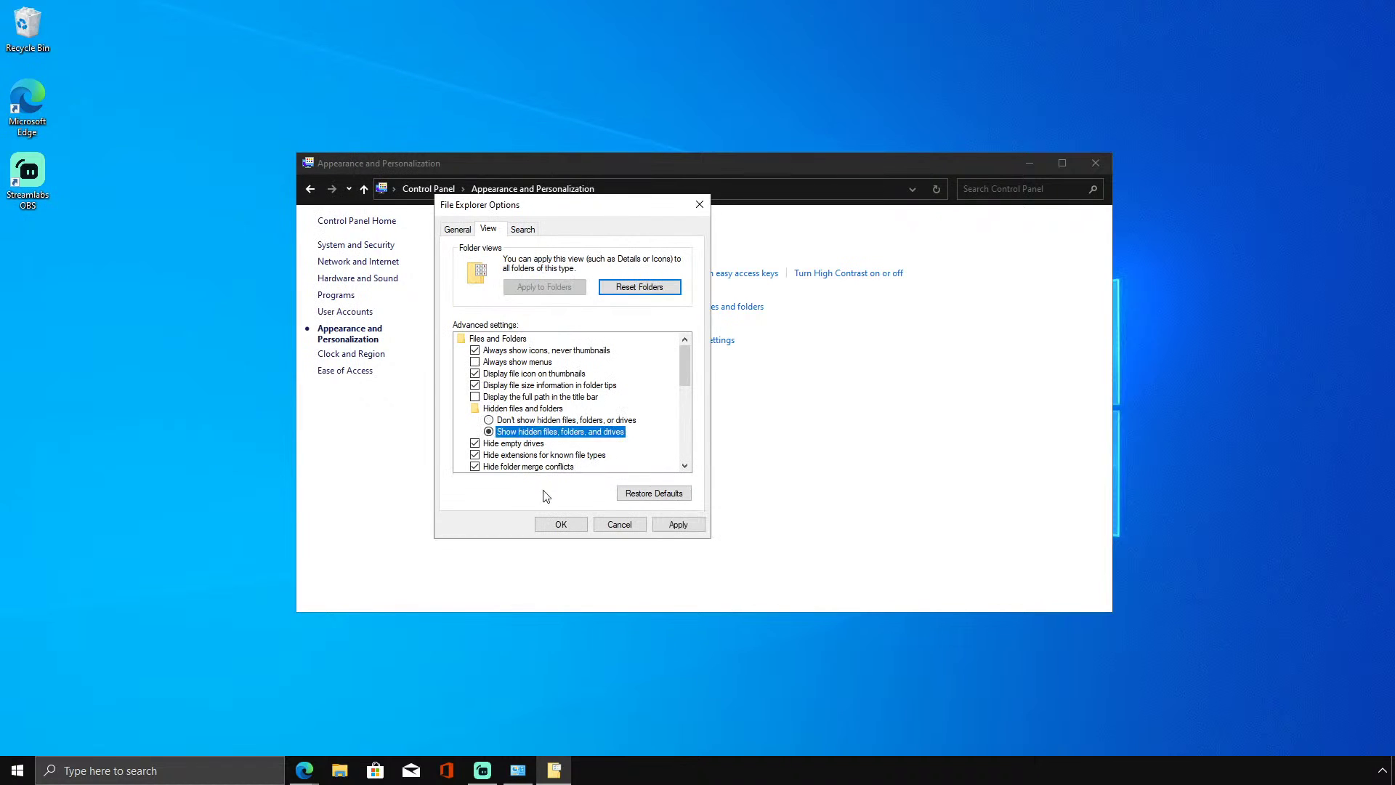
click(678, 524)
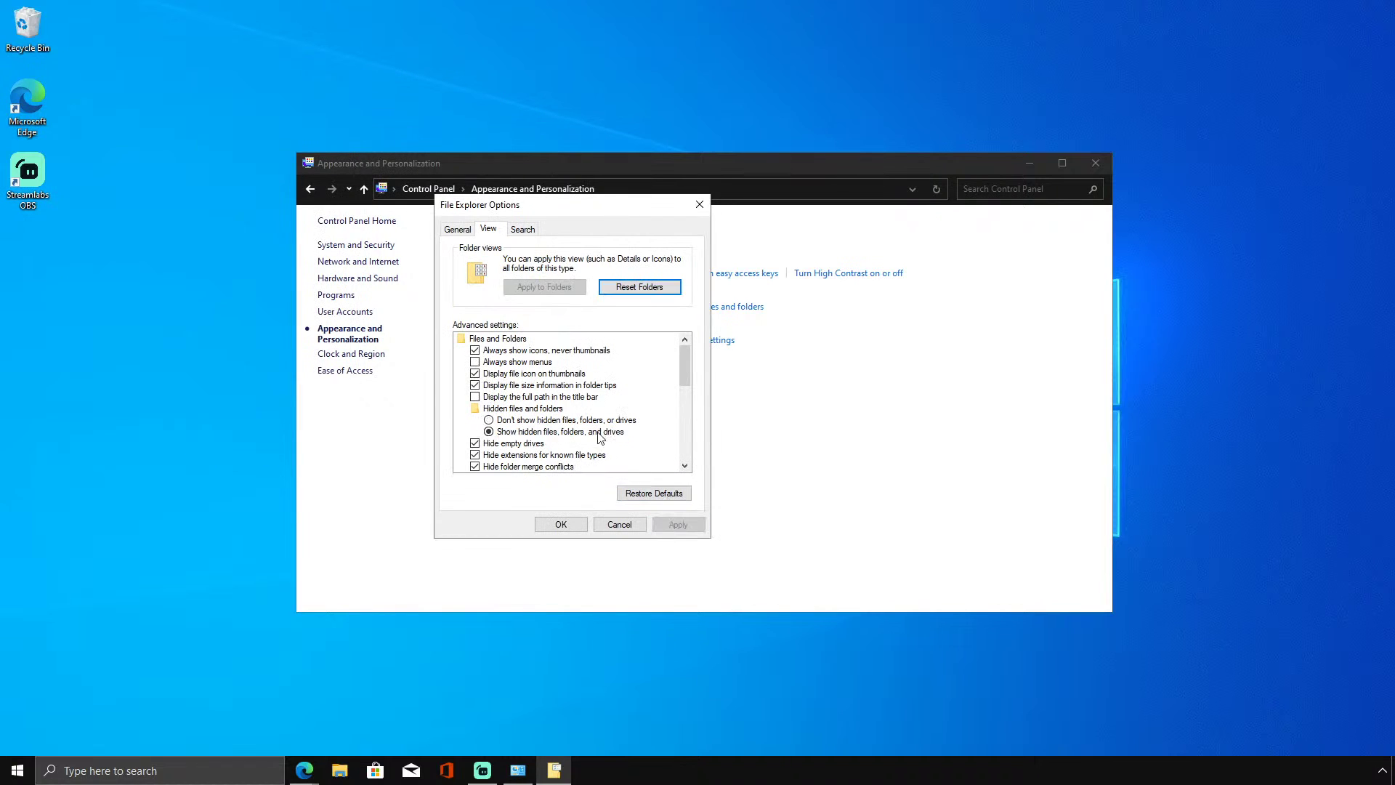
click(699, 204)
Check the system date and time settings under Clock and Region and cancel out of them.
click(425, 188)
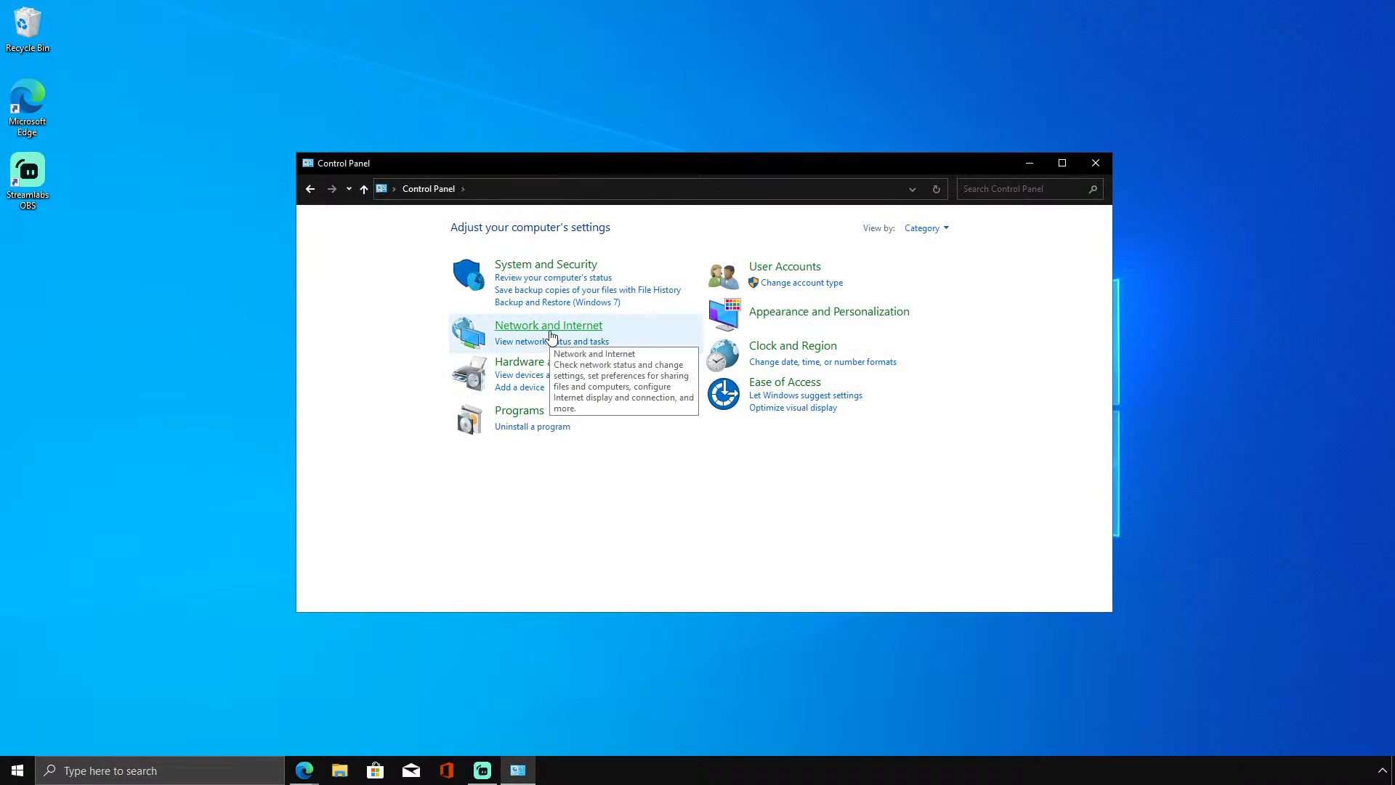
click(796, 354)
click(525, 227)
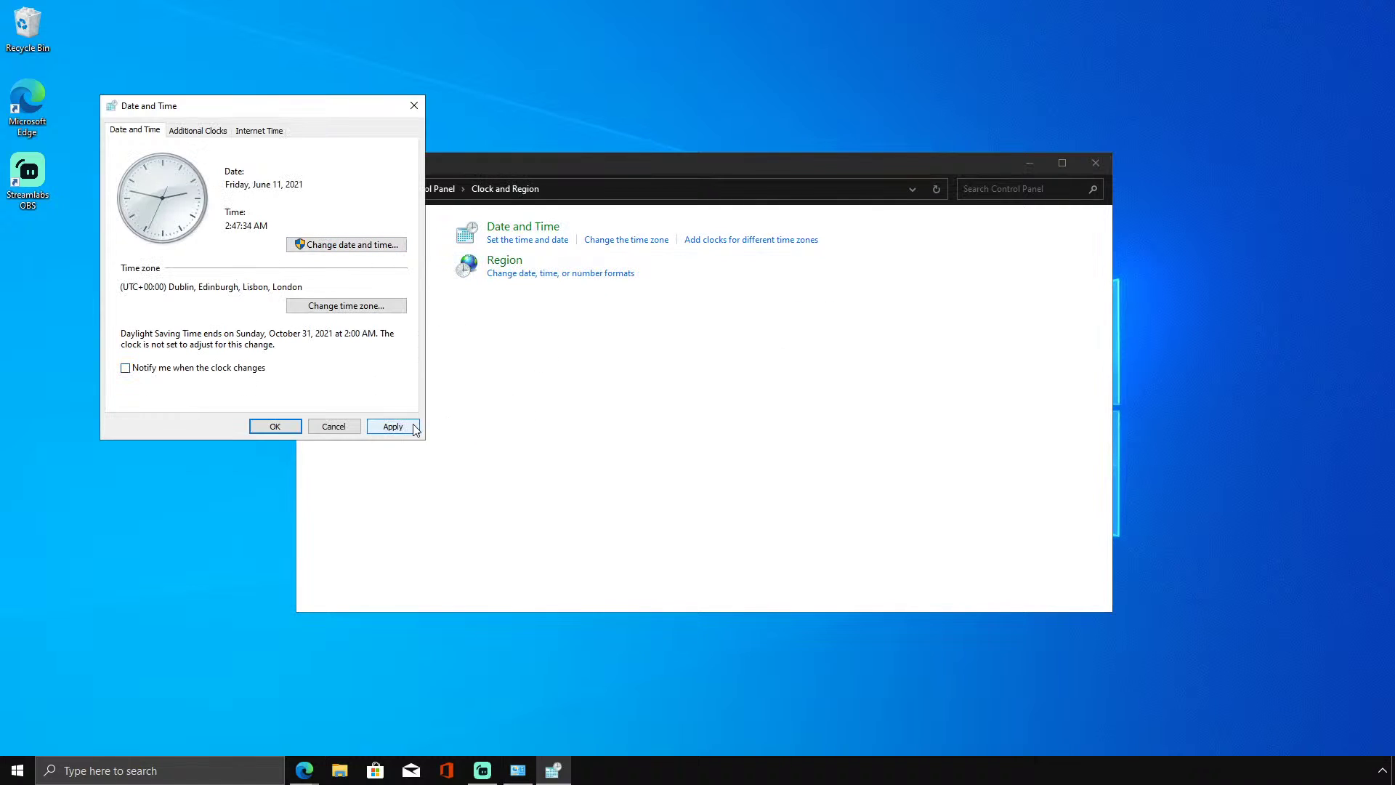
click(371, 246)
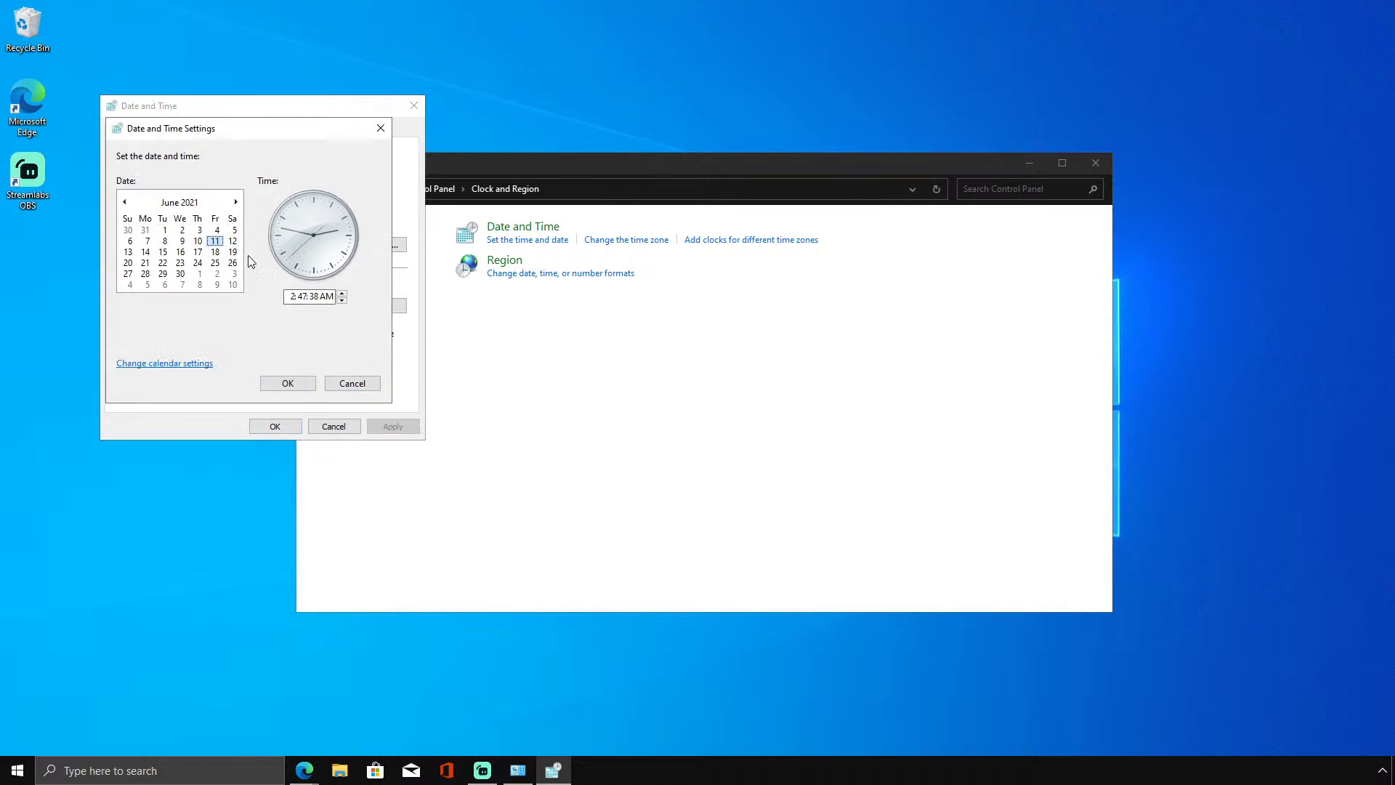
click(356, 383)
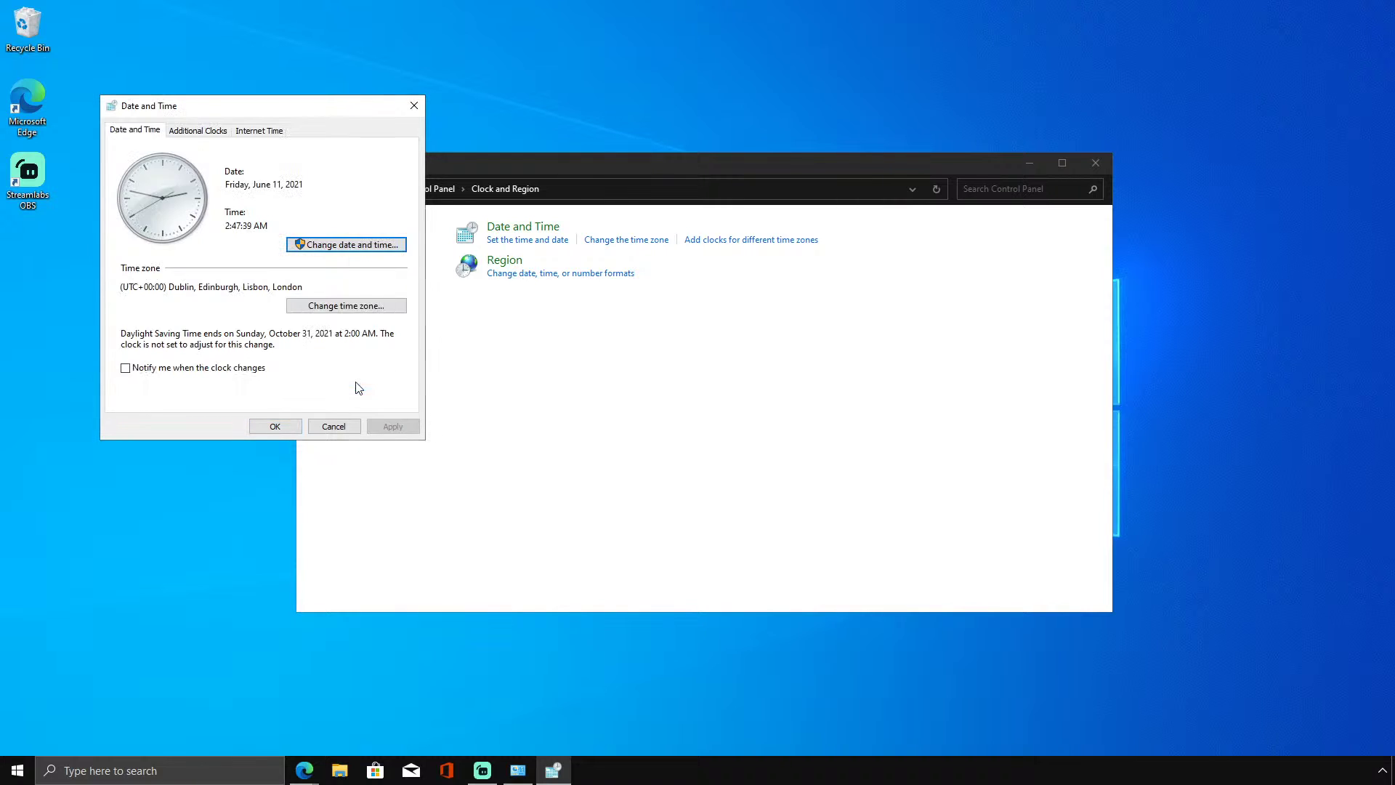
Open the time zone settings and look at the list of available time zones.
click(321, 309)
click(268, 192)
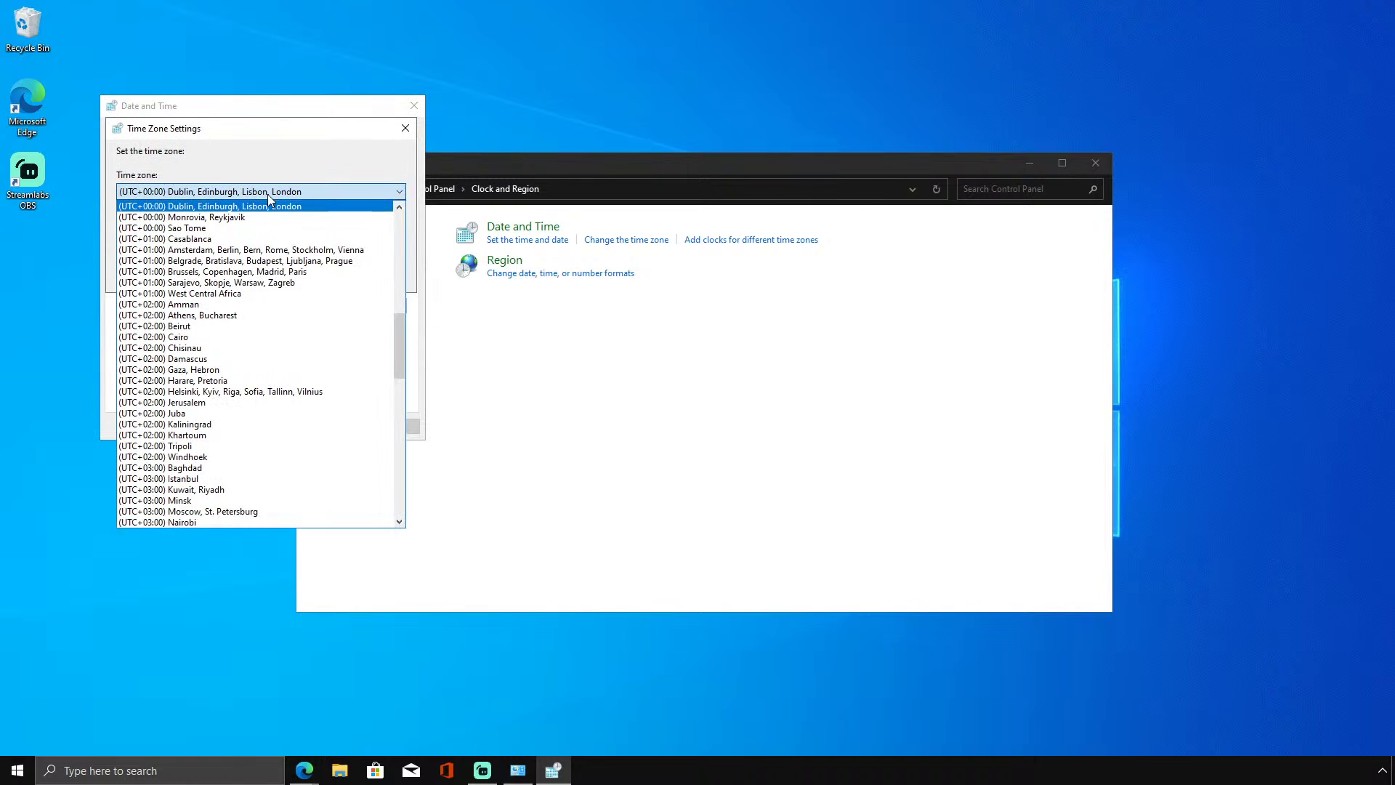
click(267, 194)
click(269, 193)
click(530, 451)
click(253, 353)
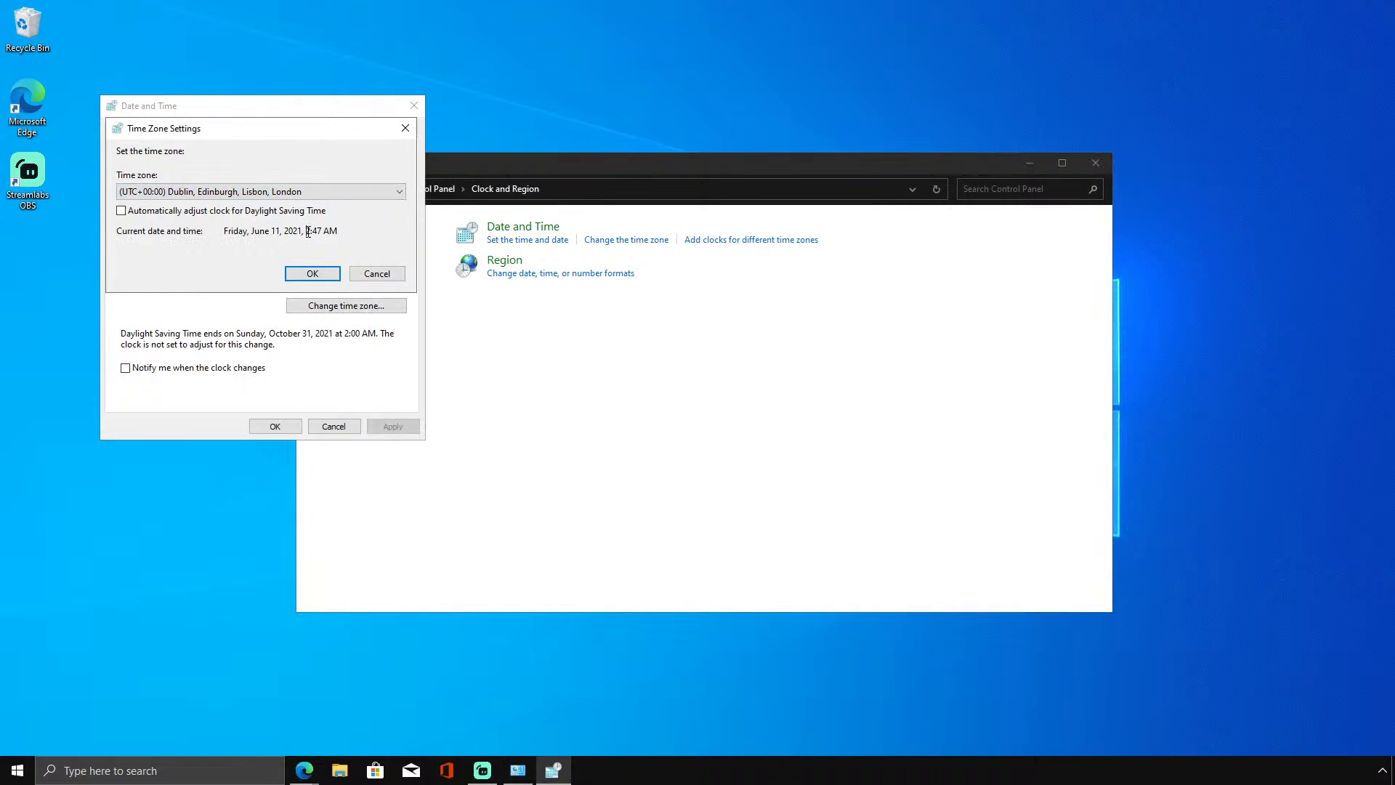
click(256, 192)
click(531, 342)
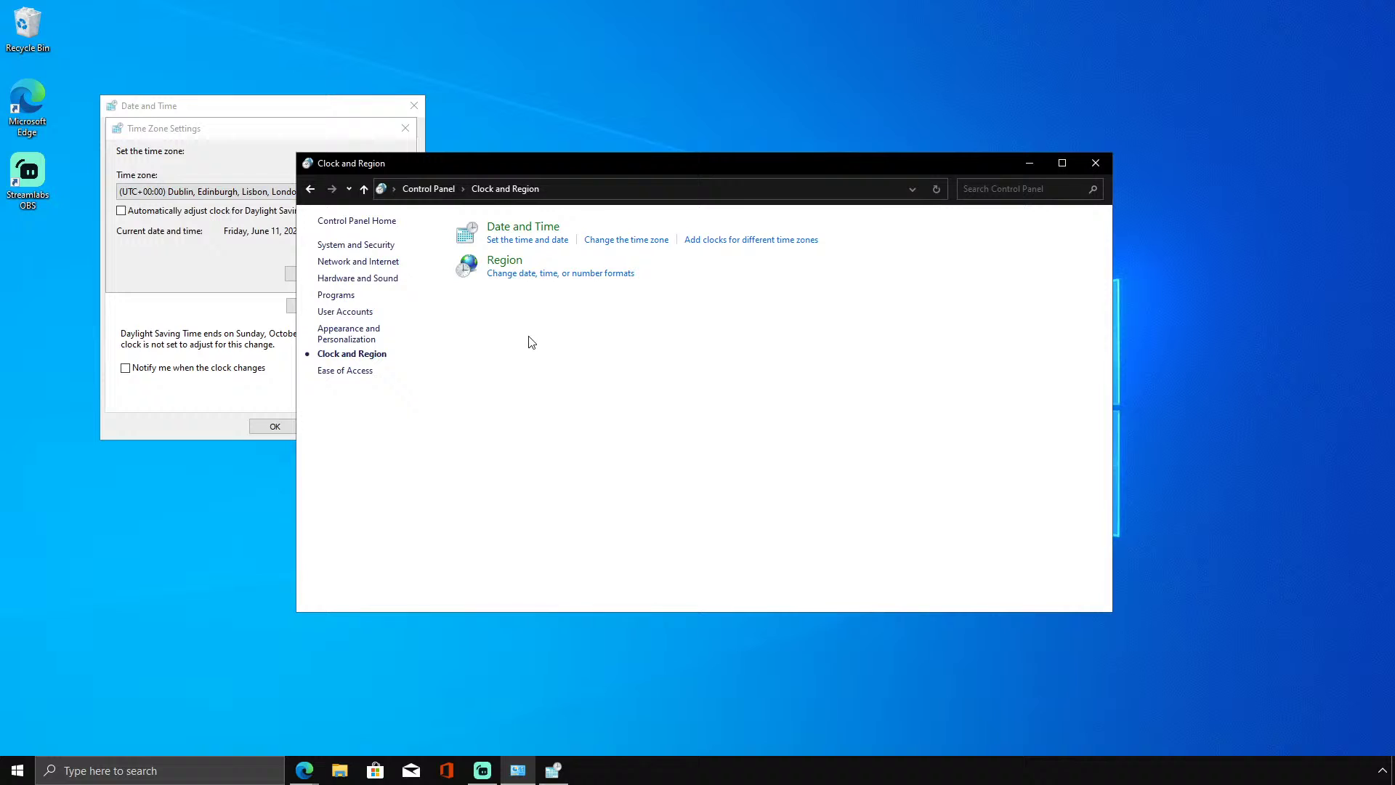
click(273, 232)
click(225, 191)
click(226, 191)
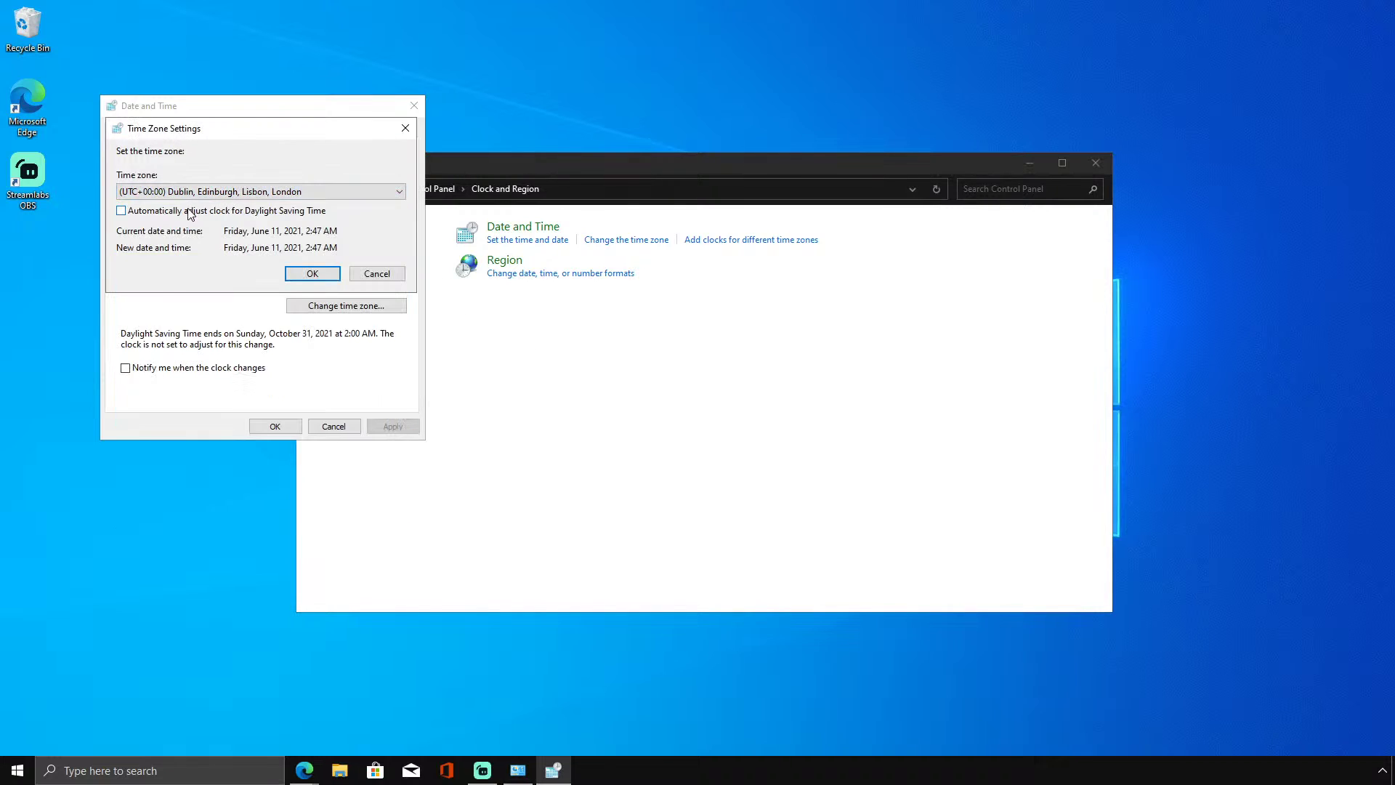
Browse the time zone list and select (UTC-08:00) Pacific Time (US & Canada).
click(194, 192)
scroll(255, 327, down, 10)
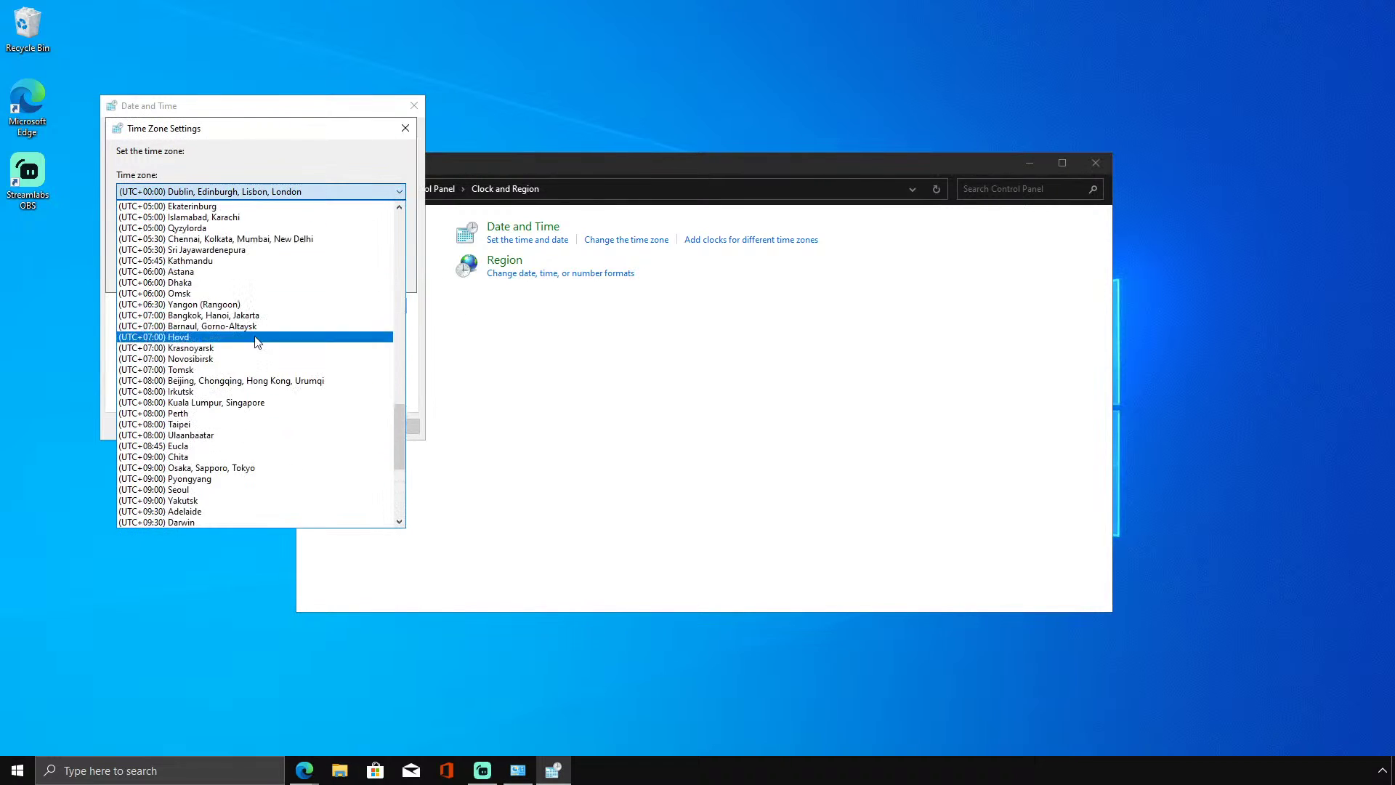
scroll(247, 335, up, 20)
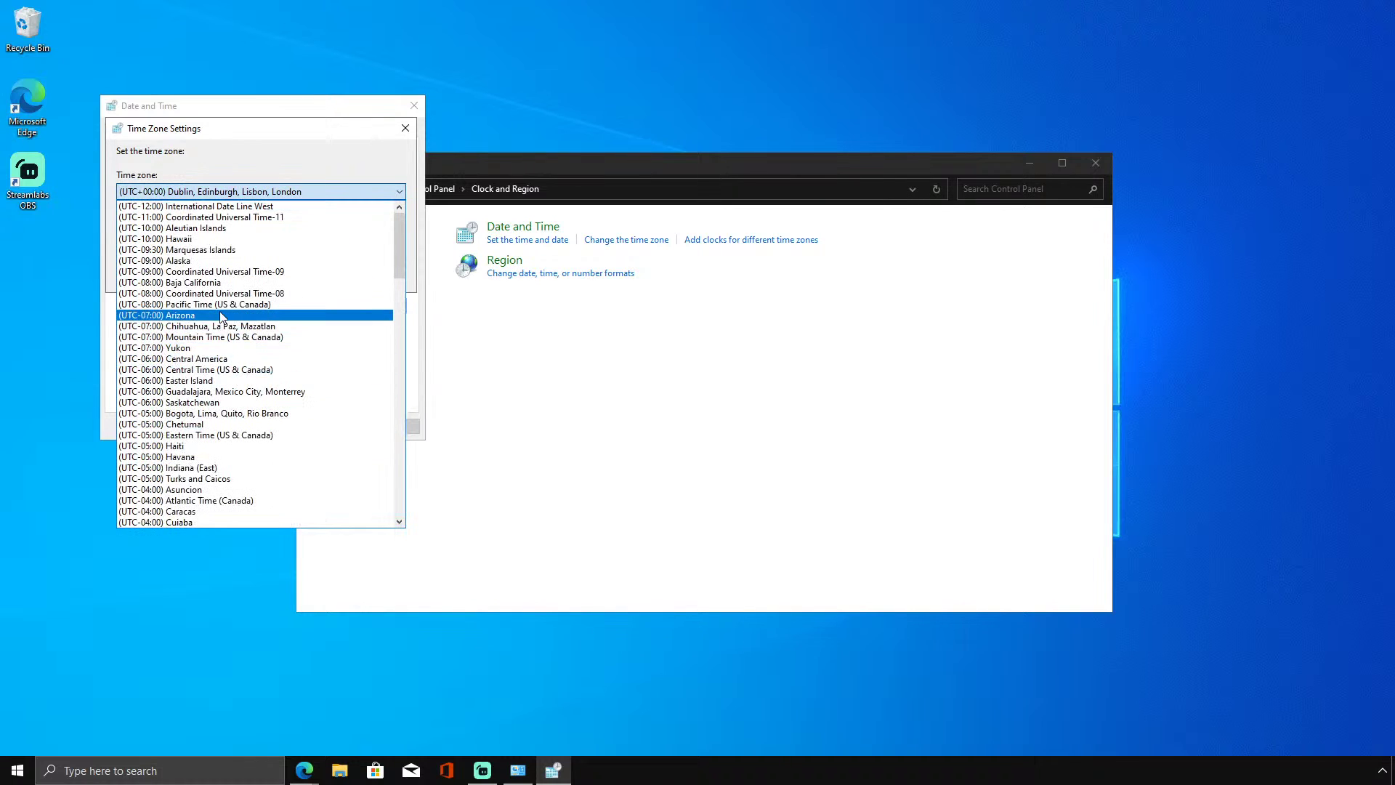
click(218, 304)
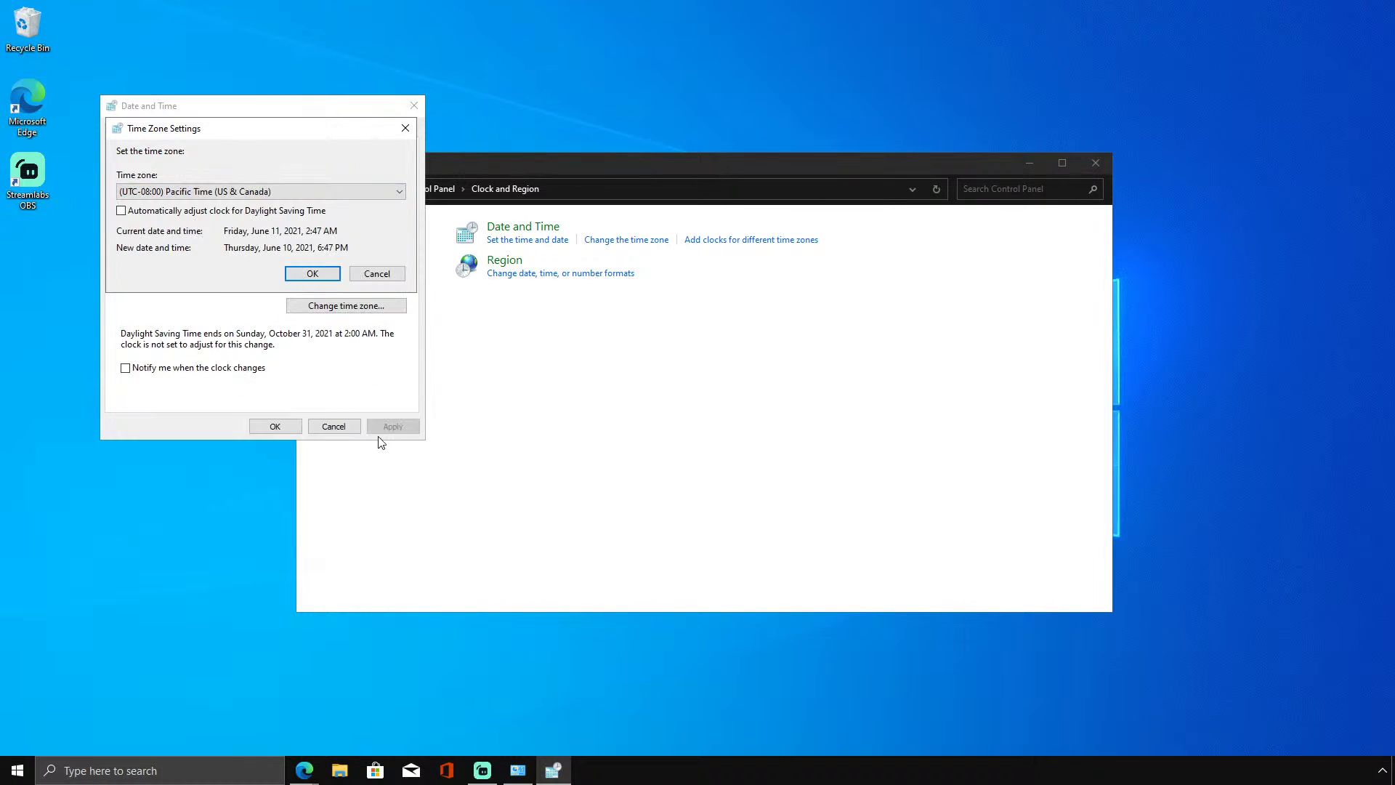
Set the time zone to (UTC-06:00) Central Time (US & Canada), confirm it and close the Date and Time settings.
click(294, 191)
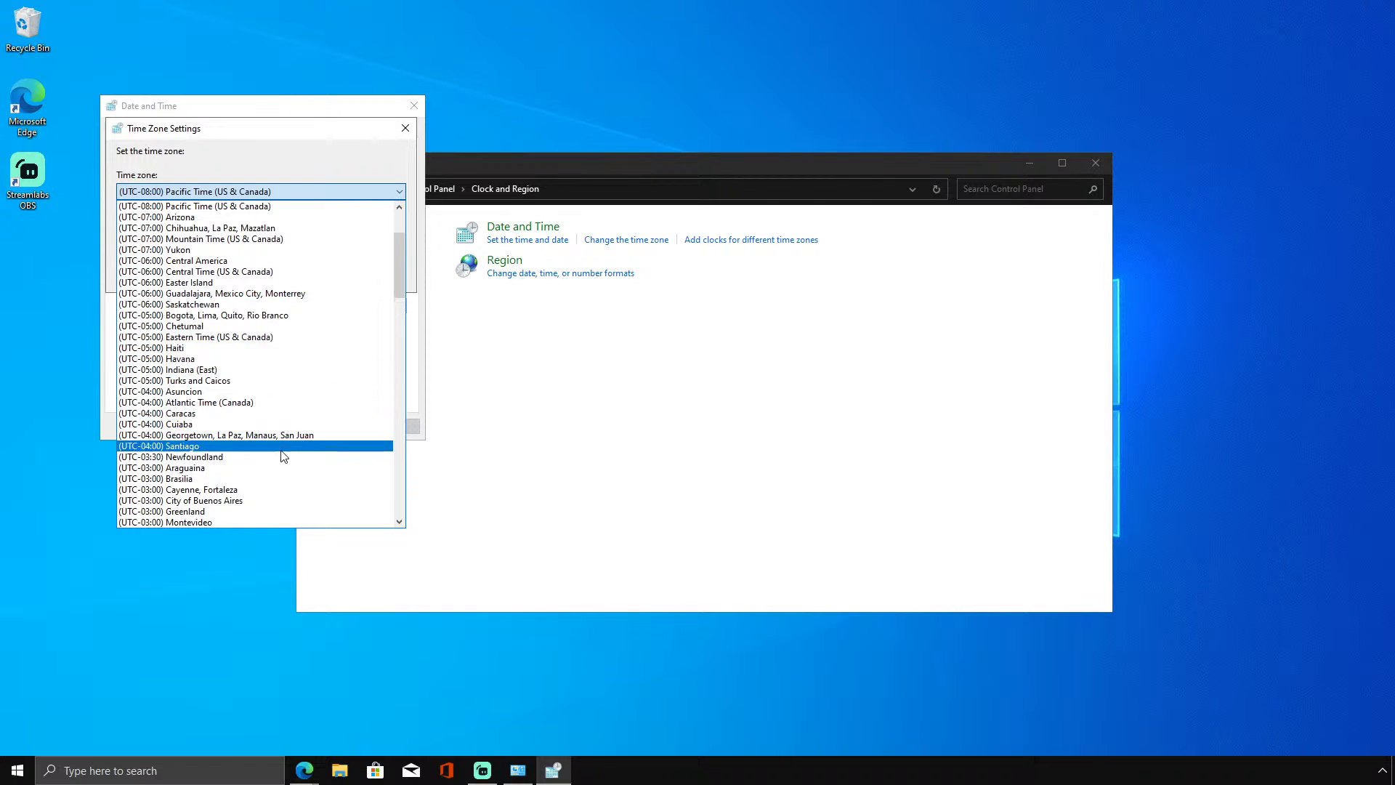
click(263, 271)
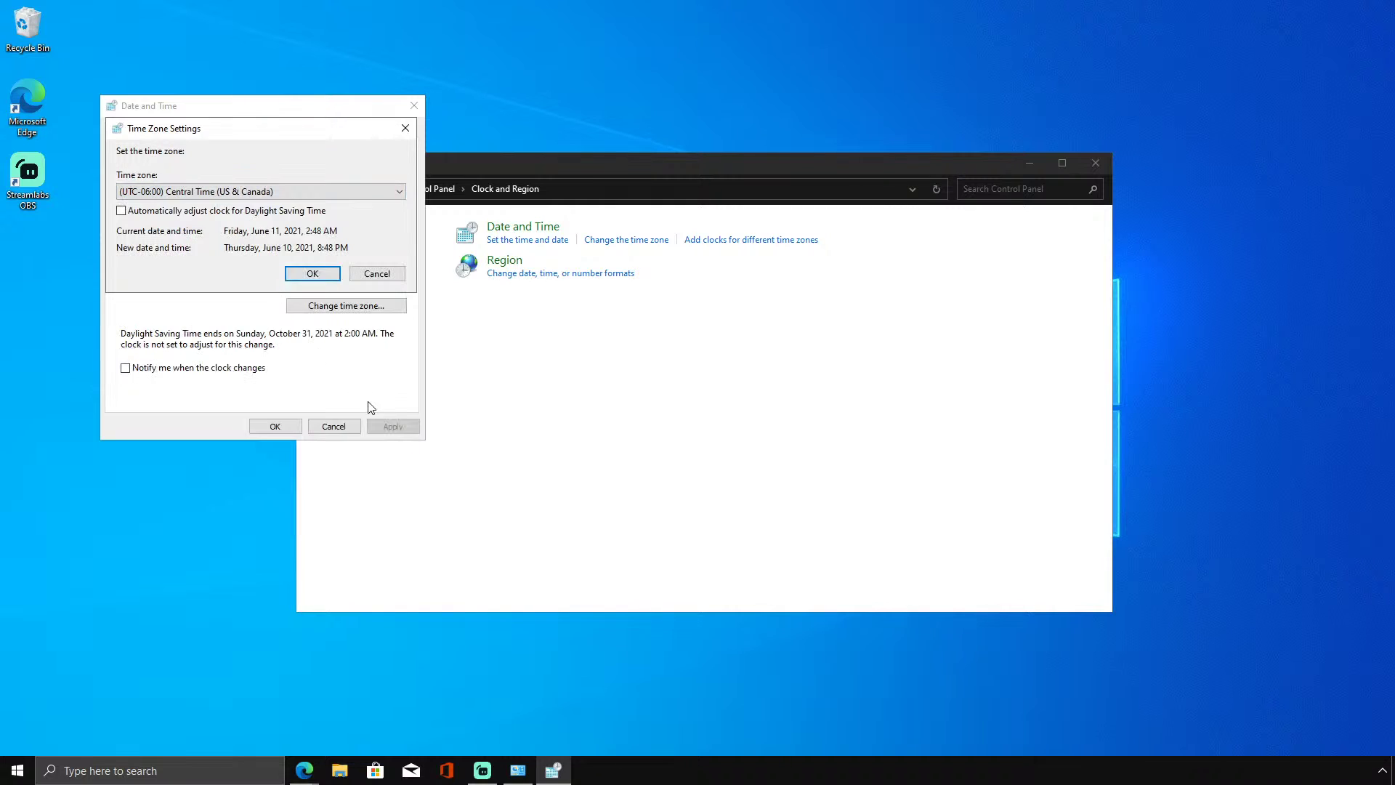
click(303, 427)
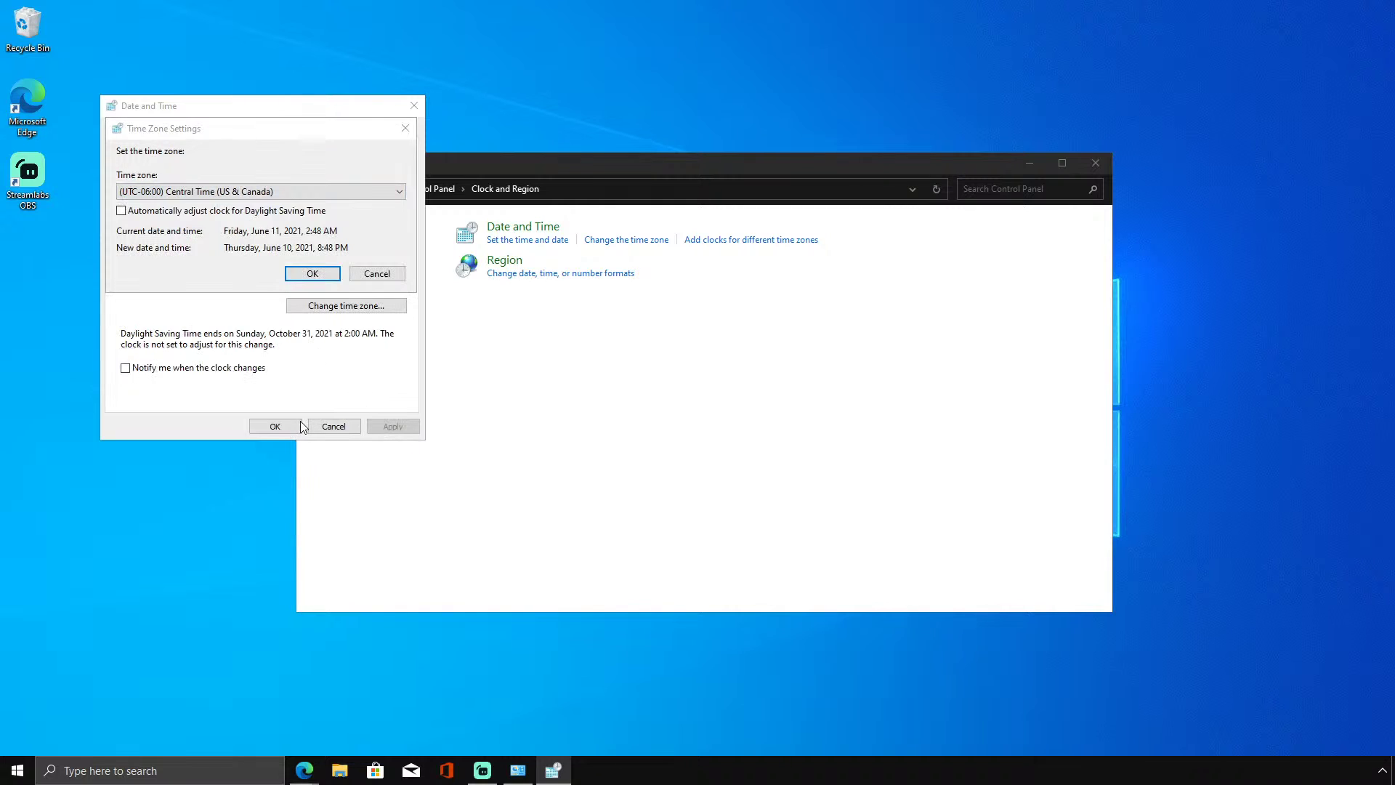
click(309, 274)
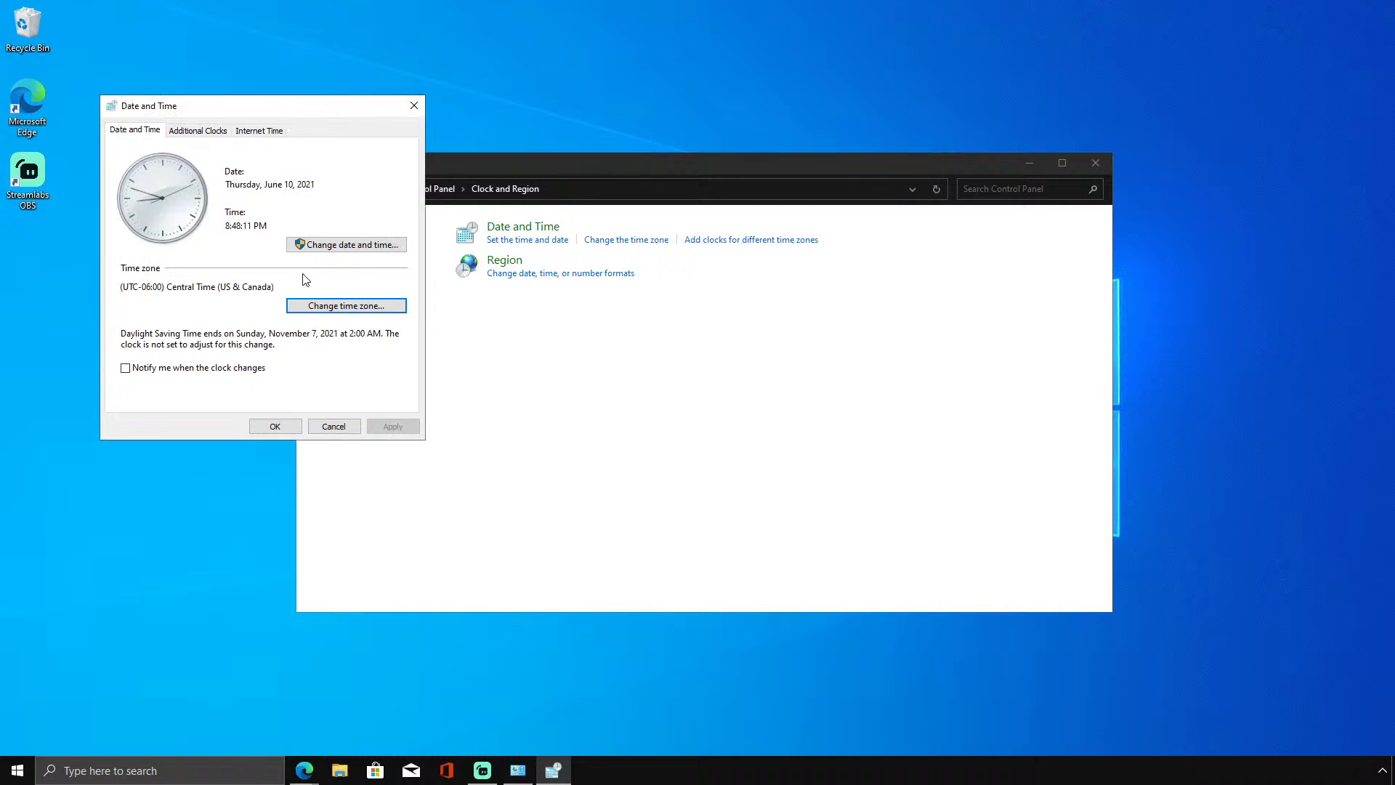
click(323, 427)
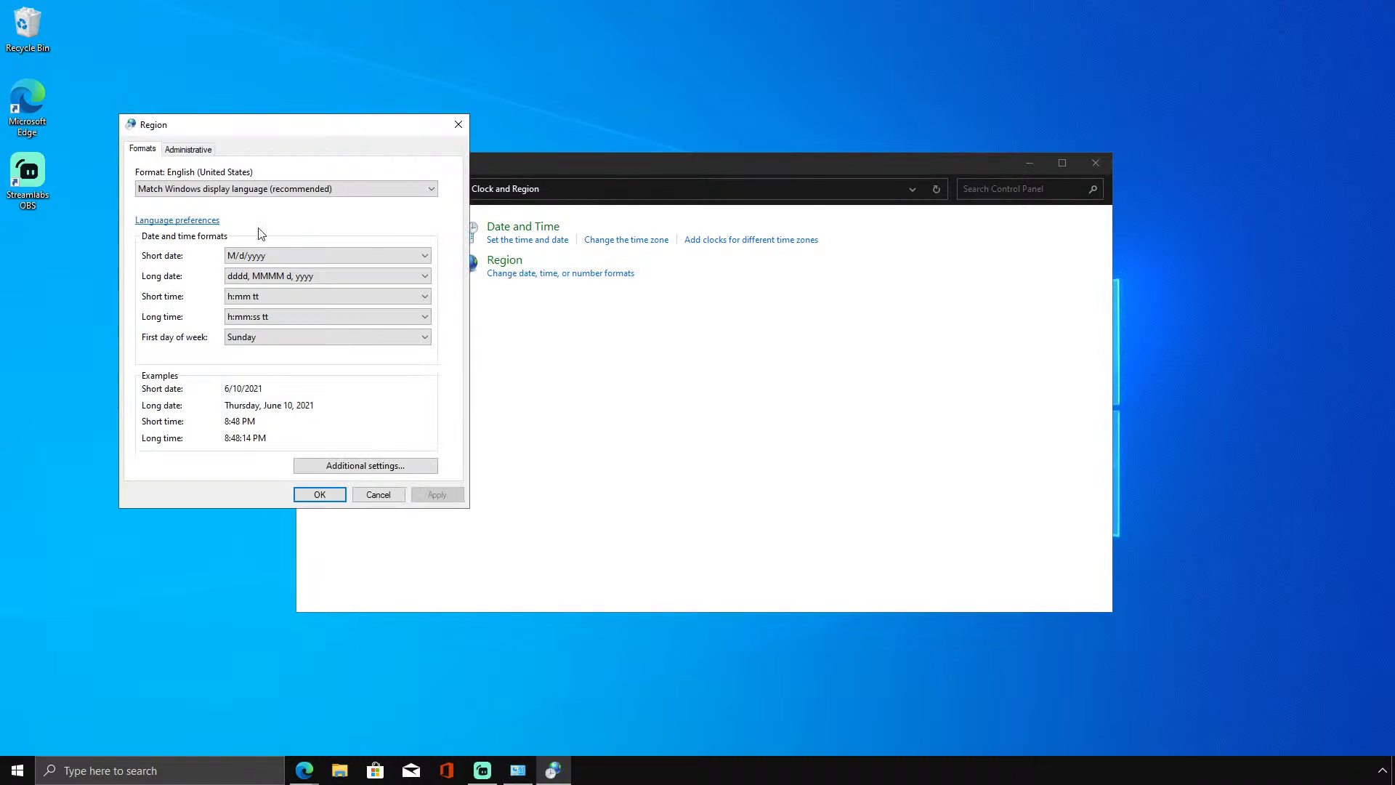
Review the Region format and short date choices and cancel without changing them.
click(247, 193)
click(247, 193)
click(291, 255)
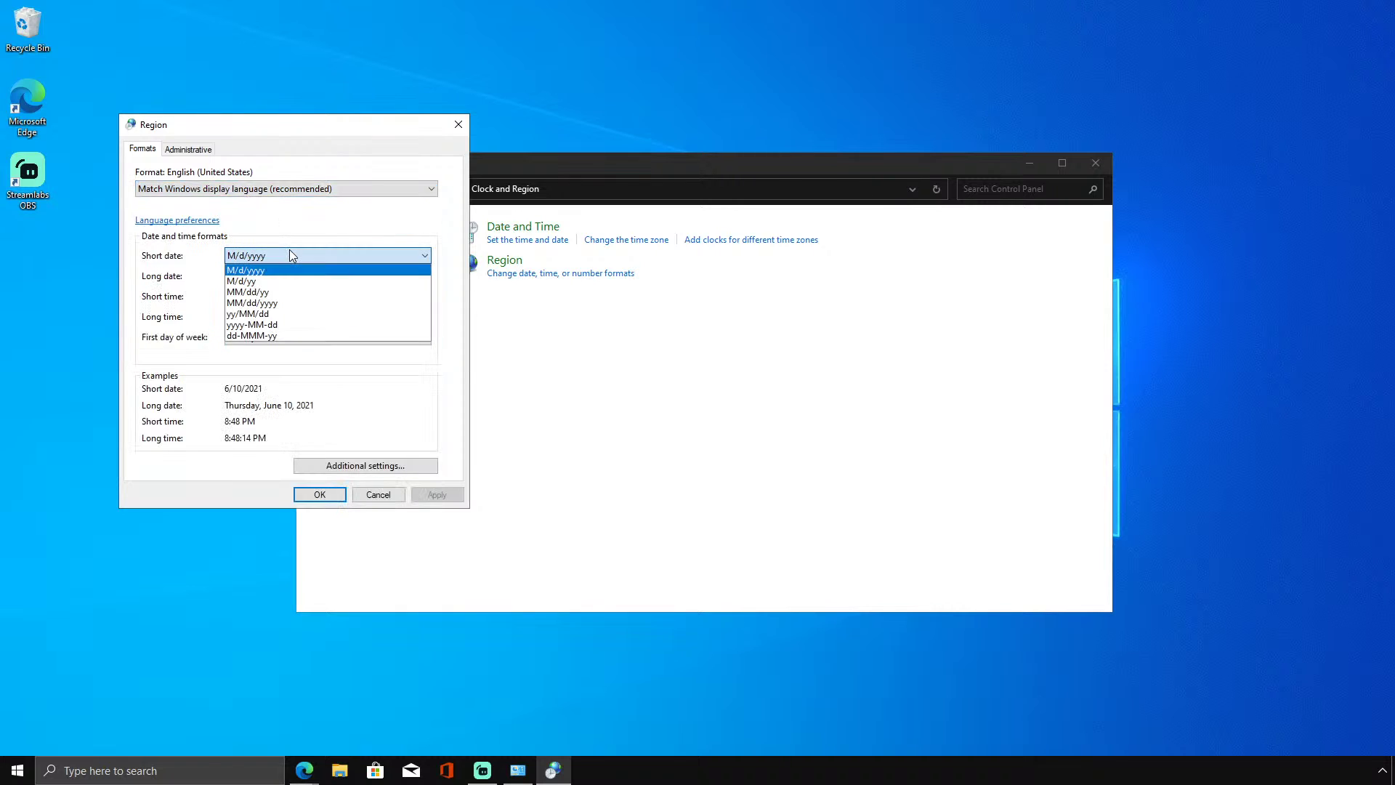
click(289, 255)
click(243, 255)
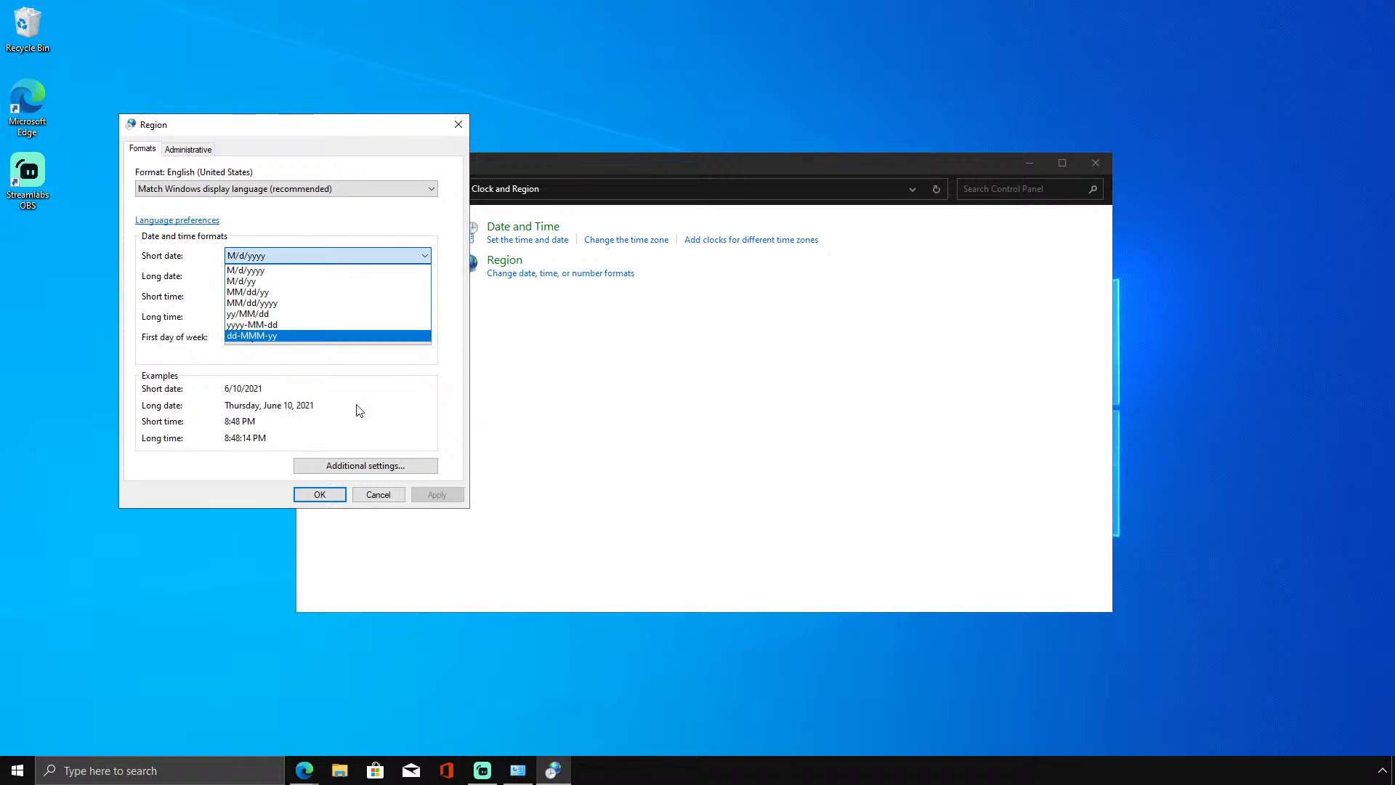
click(405, 500)
click(398, 488)
Check the Ease of Access category, return to the main categories and close Control Panel.
click(358, 373)
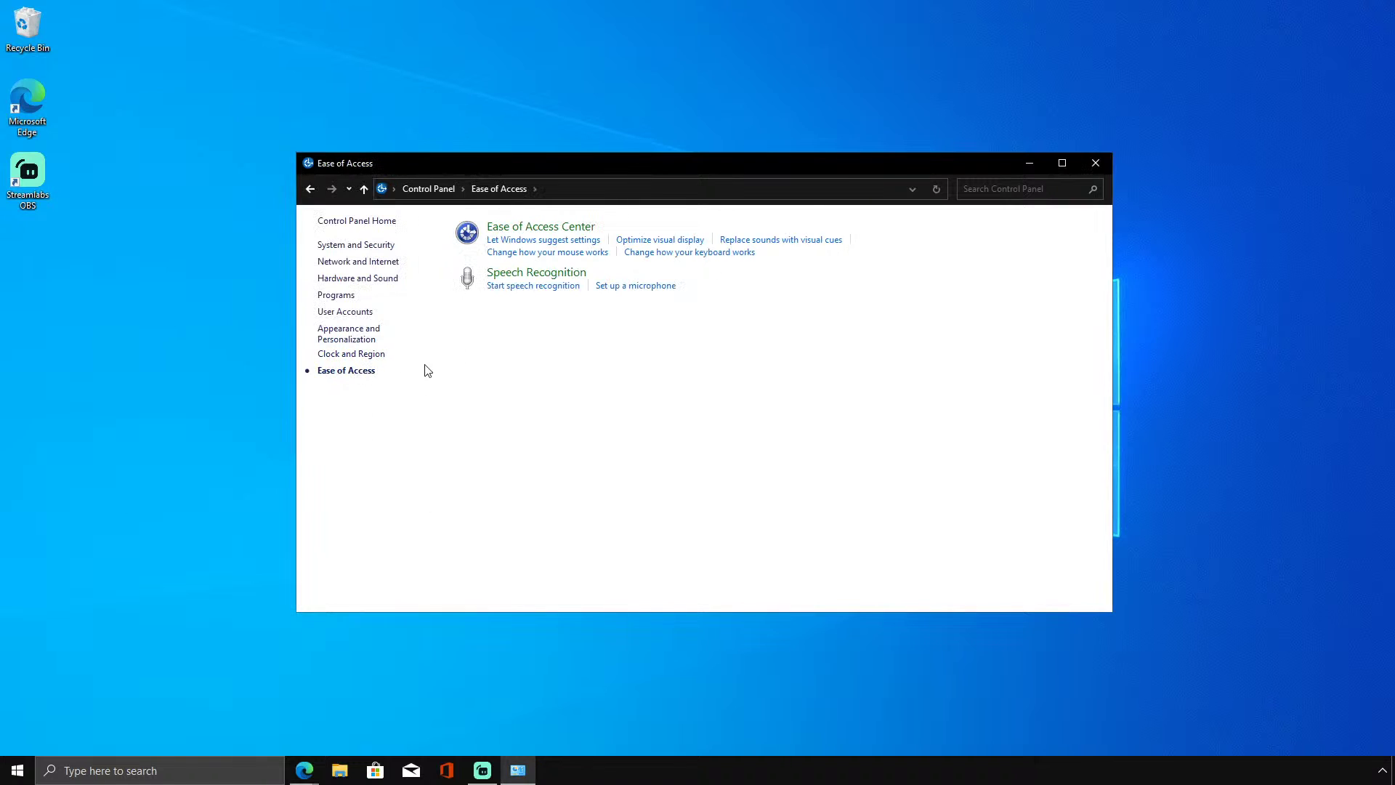
click(415, 187)
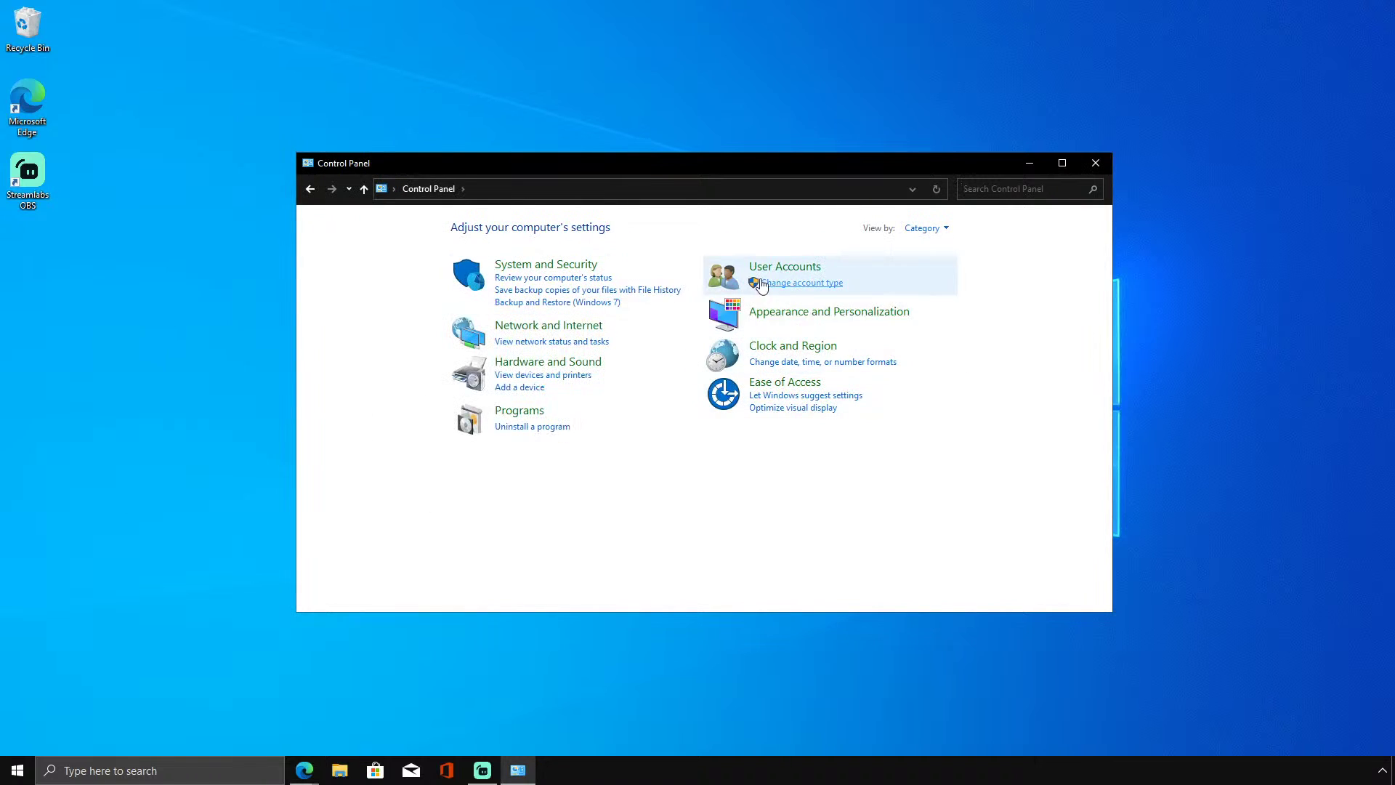
click(1096, 163)
Check the taskbar's options for news and Cortana, and open Task Manager.
right_click(615, 770)
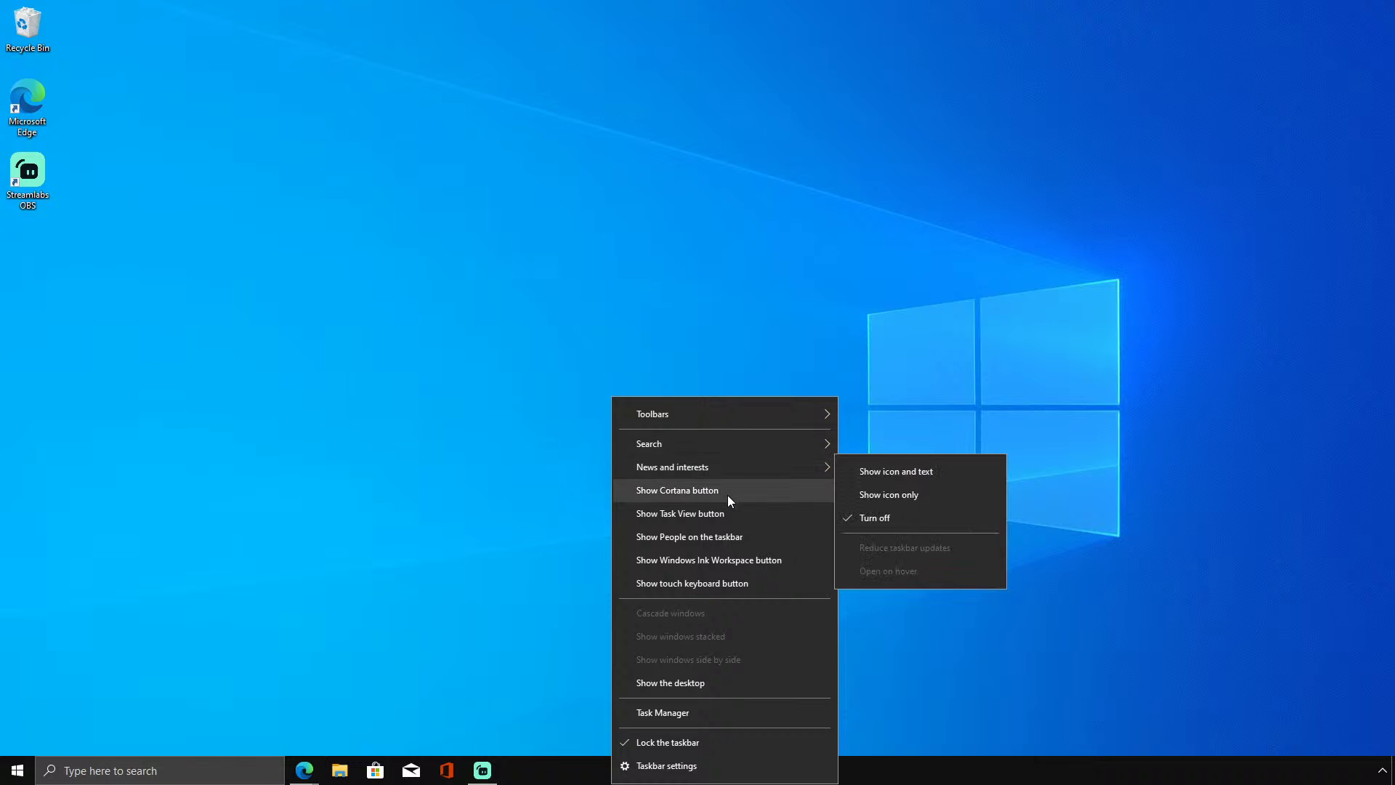
right_click(17, 771)
click(64, 627)
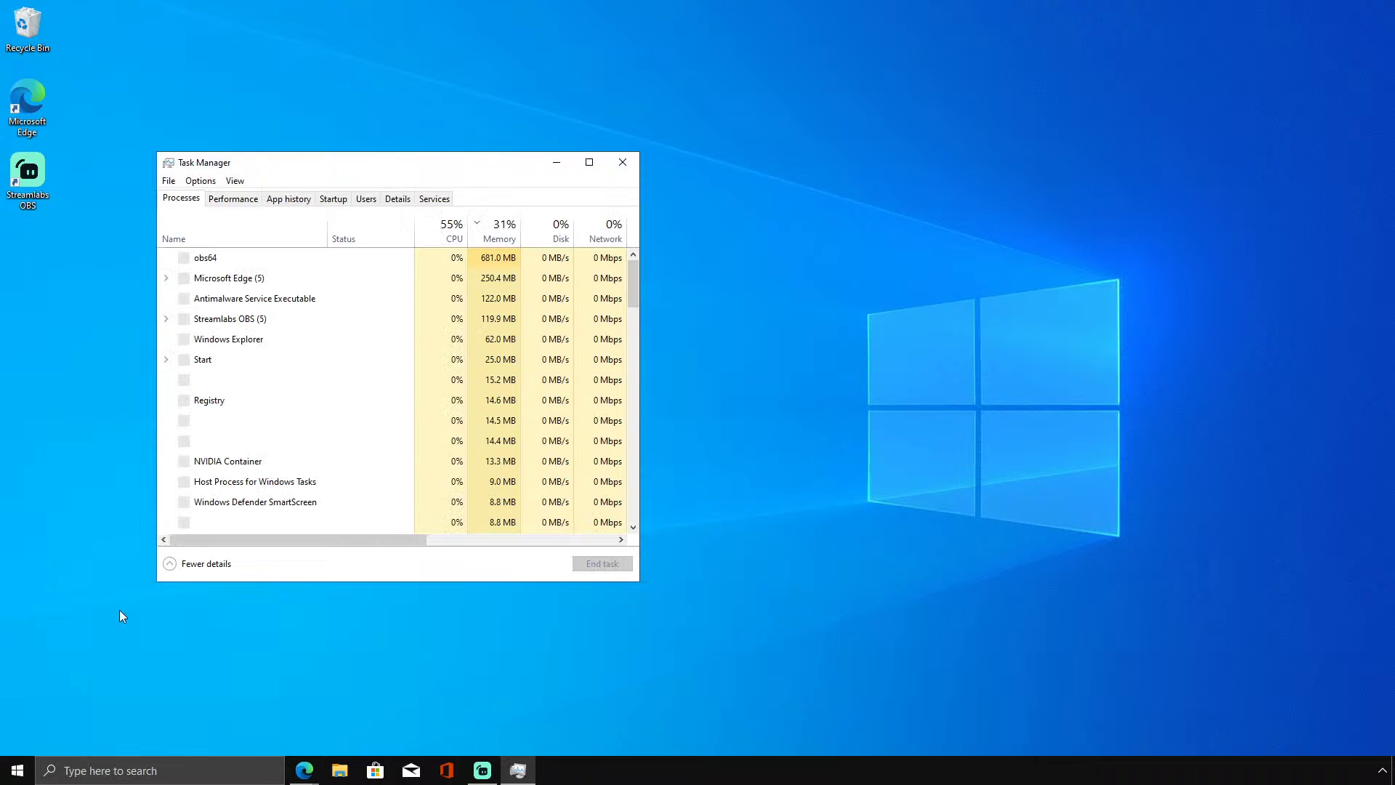
Review the startup apps, process details and GPU 0 performance in Task Manager.
click(237, 182)
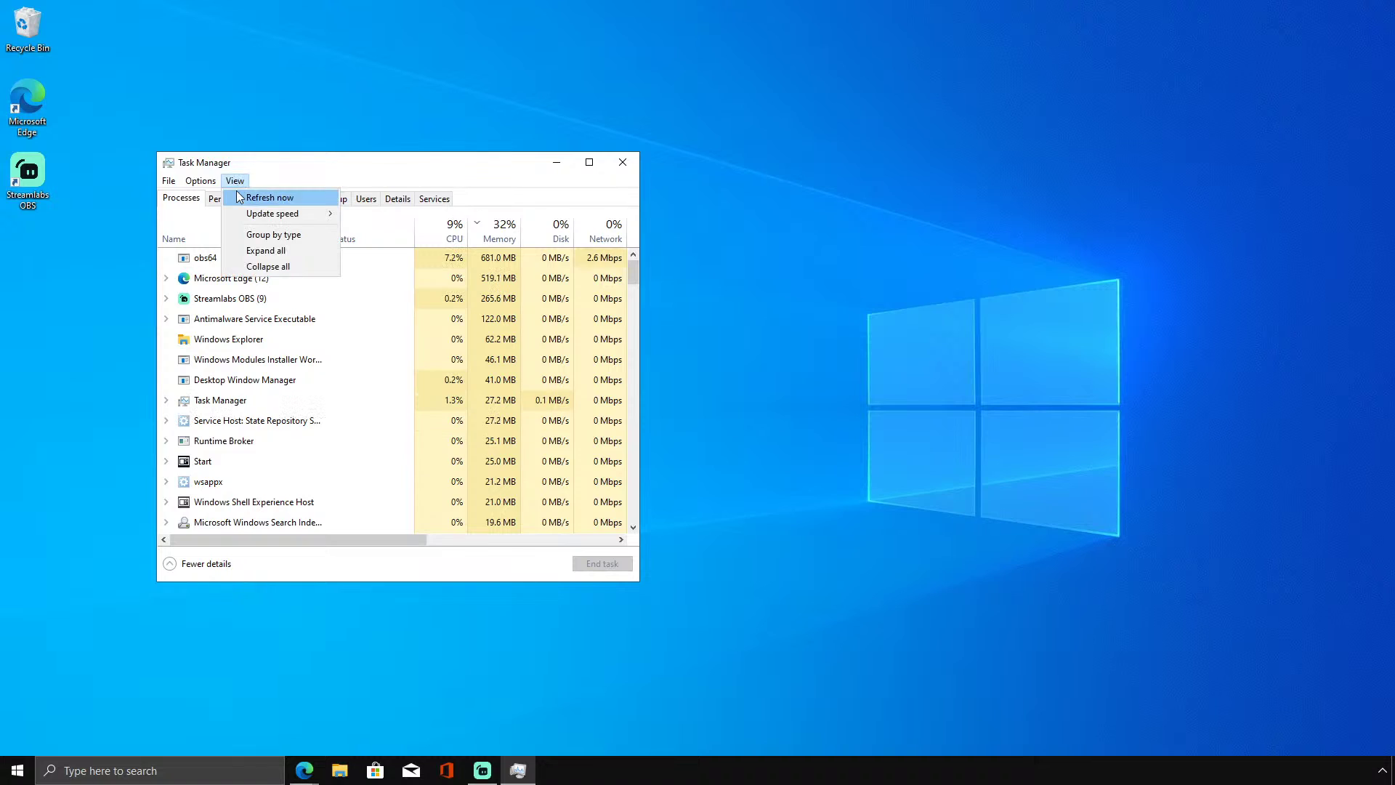
click(238, 182)
click(345, 201)
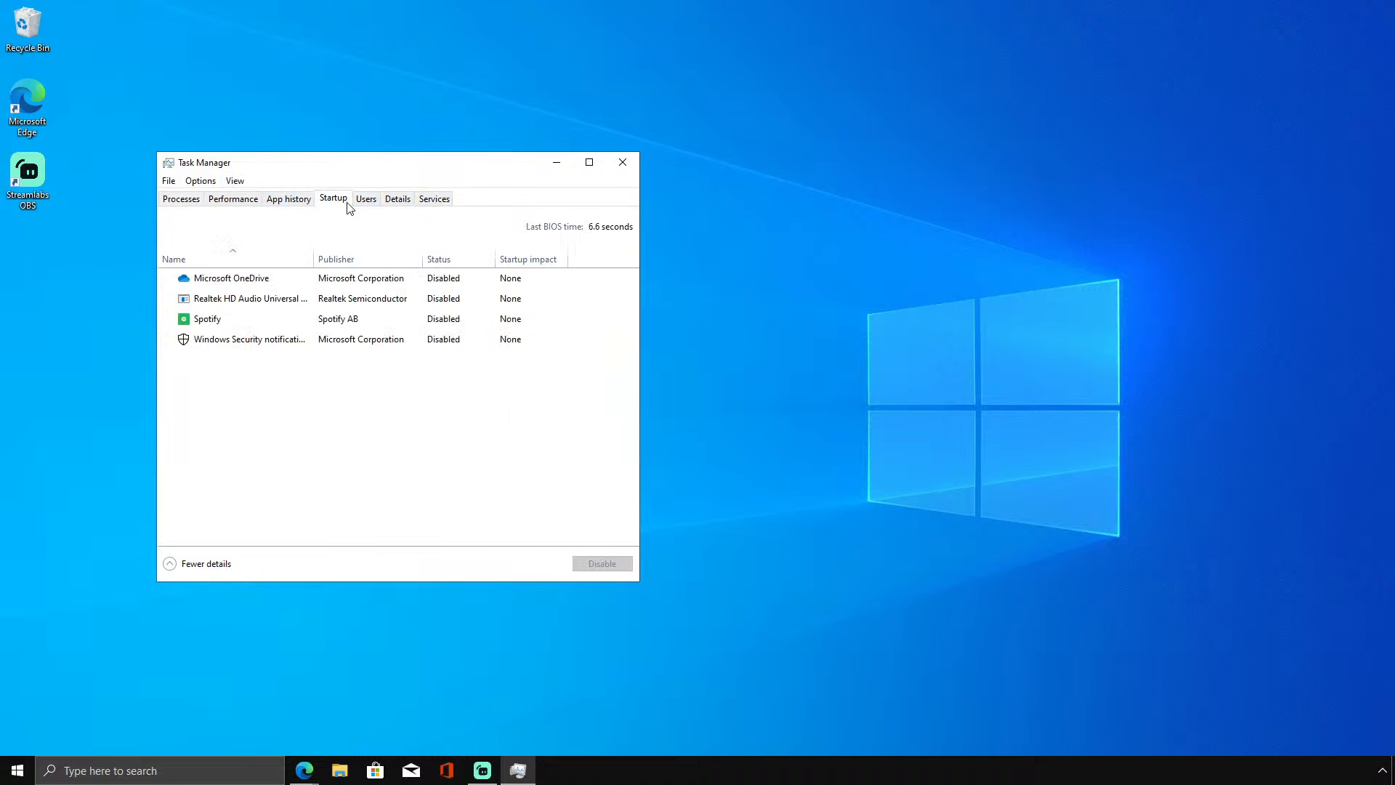
click(369, 278)
click(378, 343)
click(406, 202)
click(339, 202)
click(233, 201)
click(253, 417)
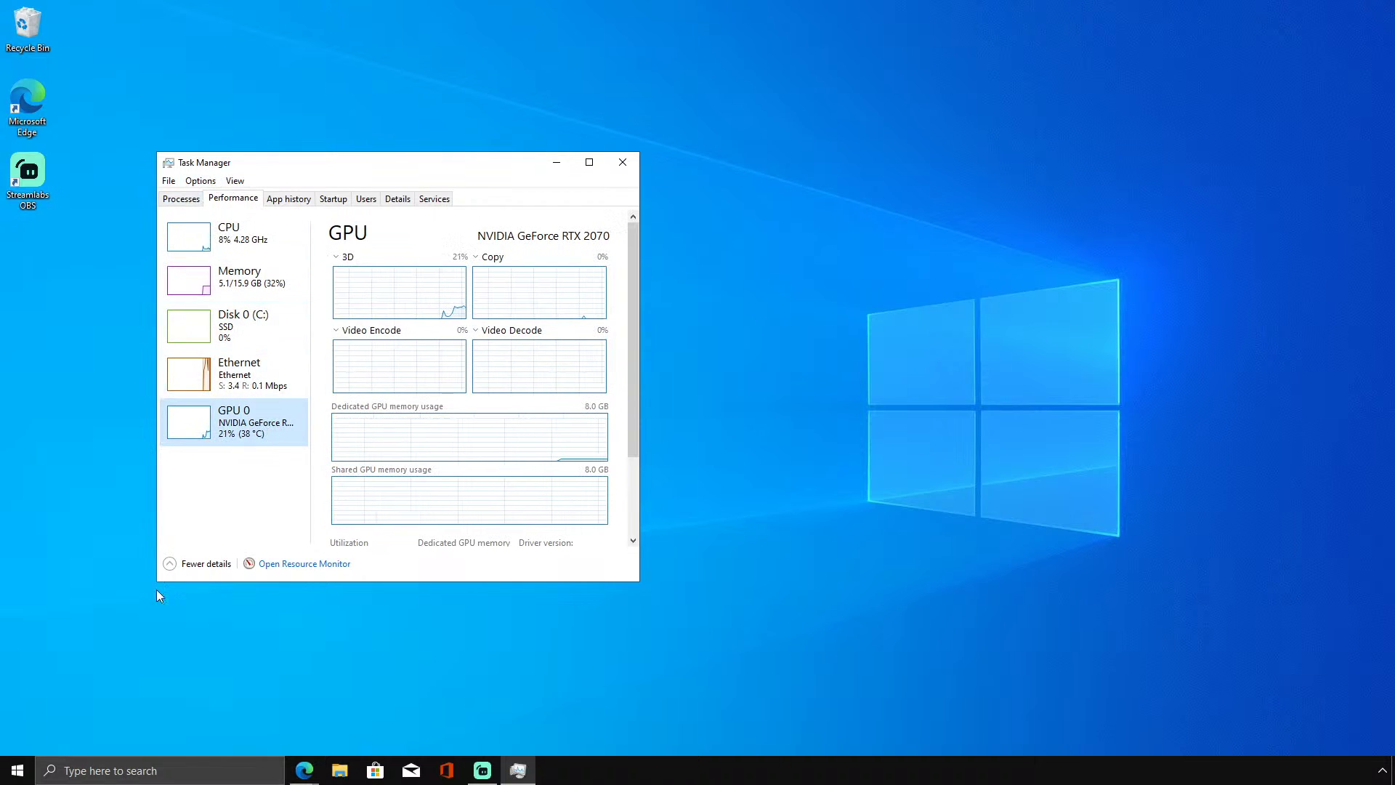
Check the Start button's and taskbar's shortcut options and bring Task Manager forward again.
right_click(18, 770)
click(76, 632)
click(483, 770)
click(483, 770)
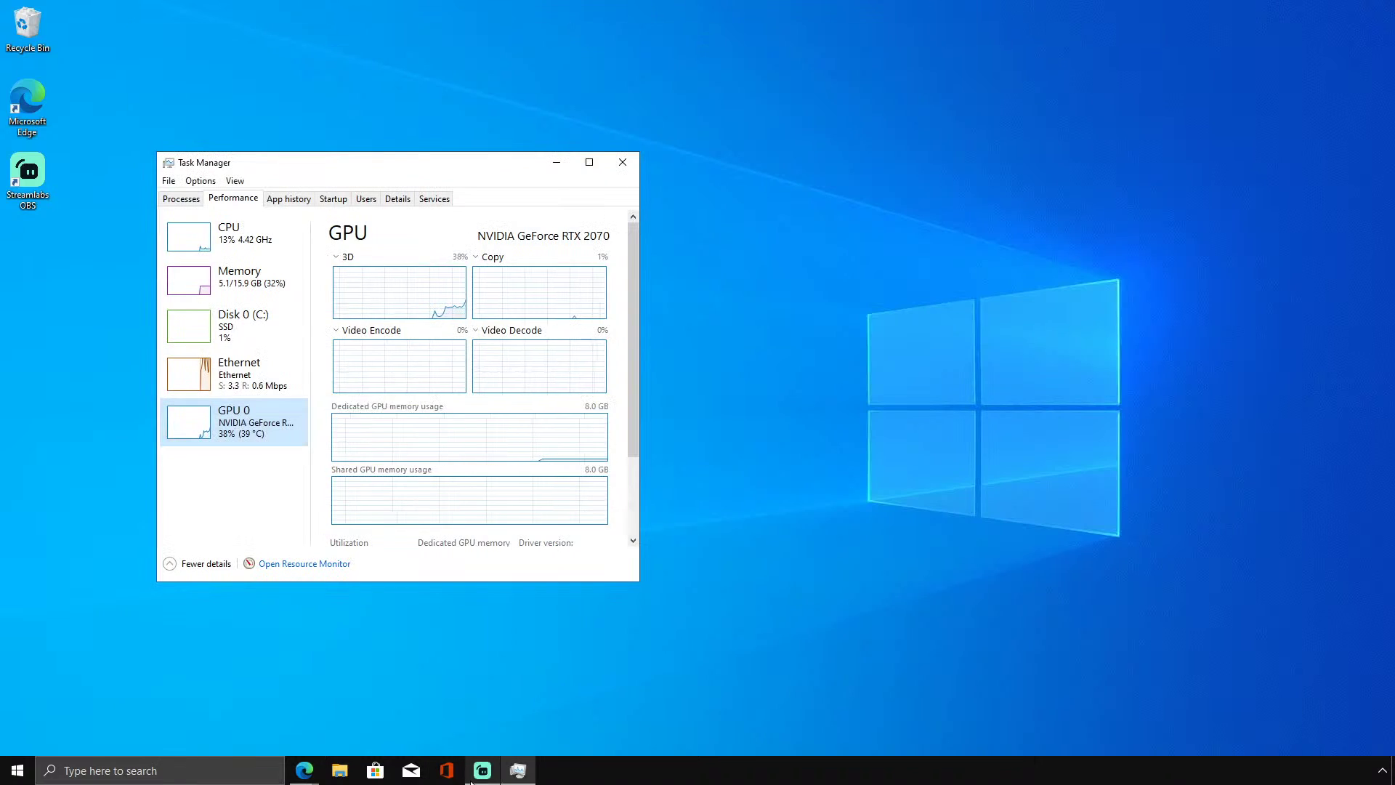
right_click(101, 771)
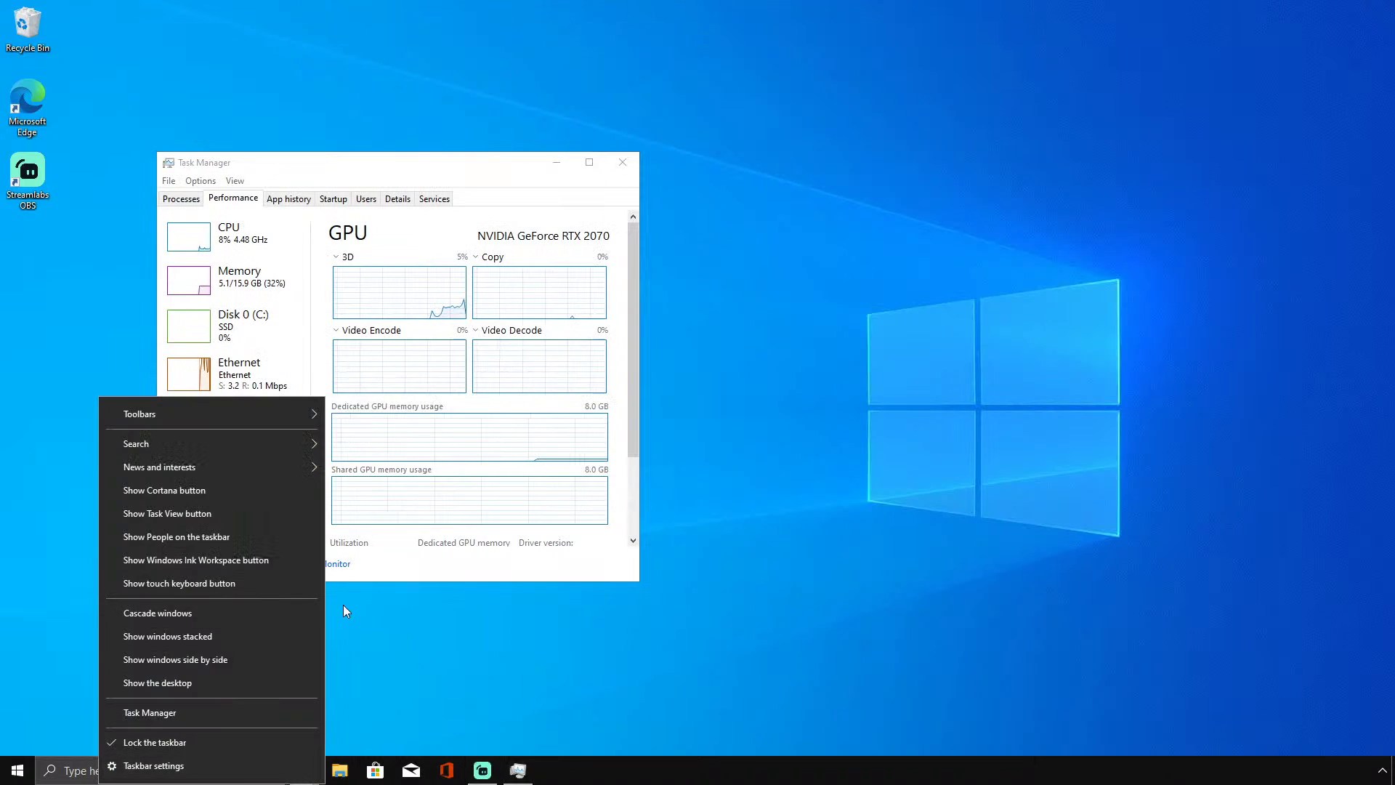
right_click(17, 771)
click(81, 616)
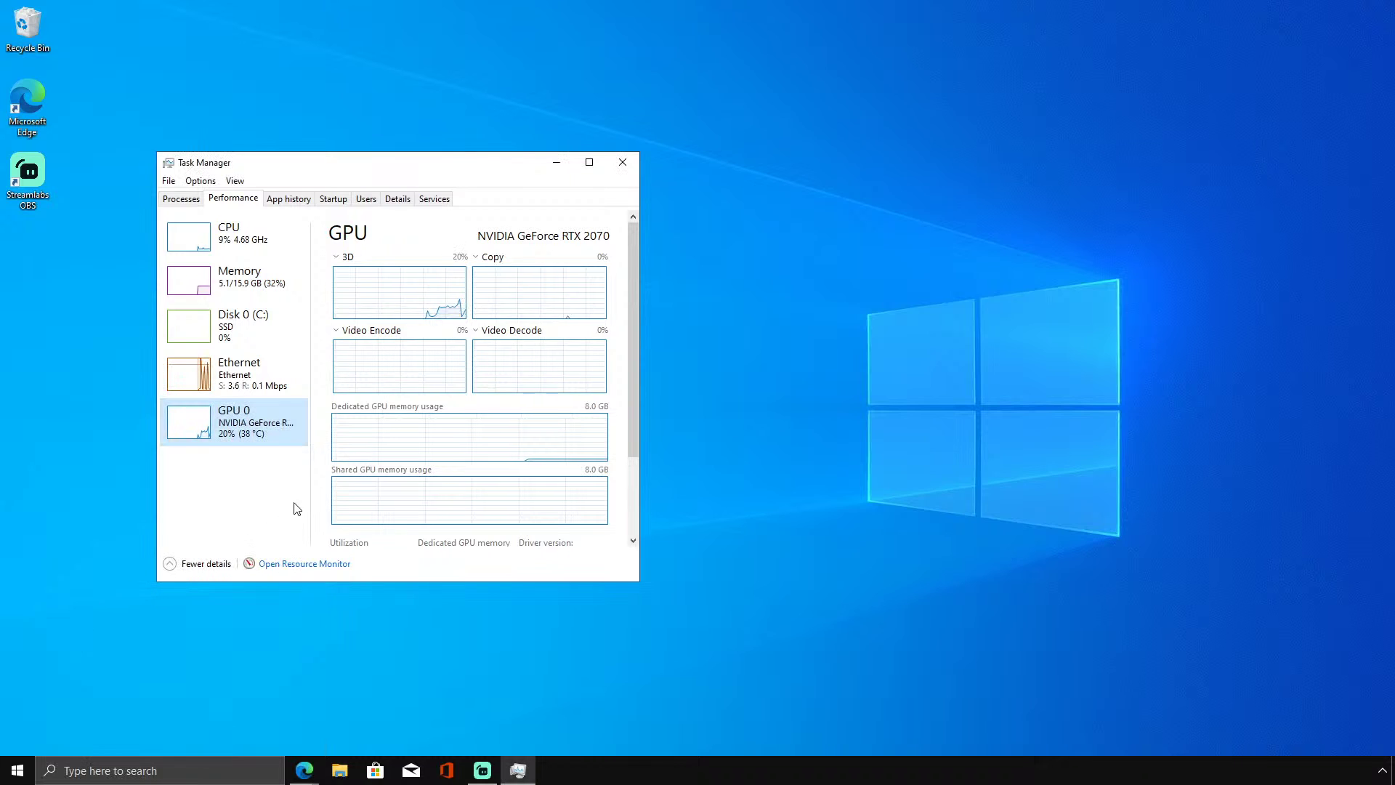
Sort the running processes by resource use, inspect the System process and close Task Manager.
click(182, 202)
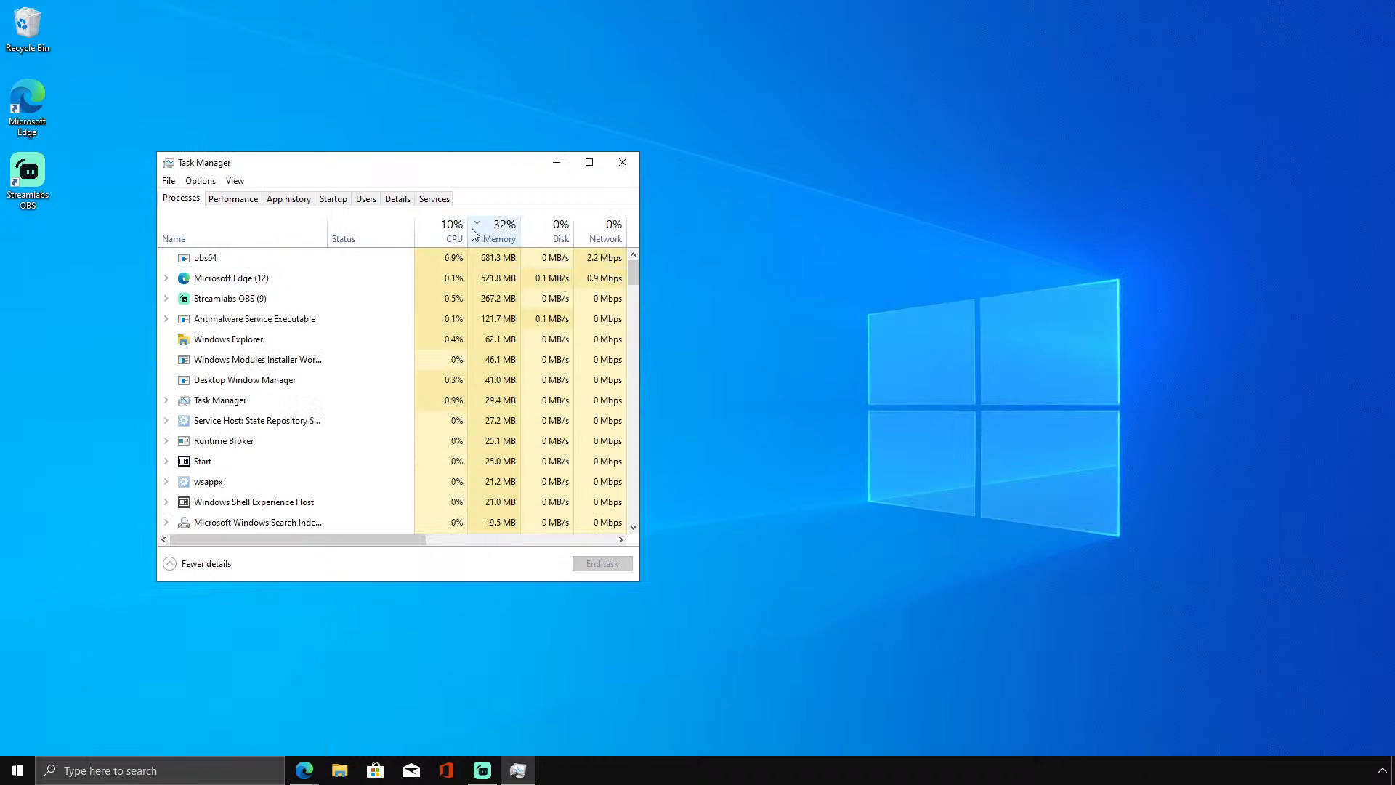
drag(306, 540, 342, 505)
click(436, 231)
click(278, 314)
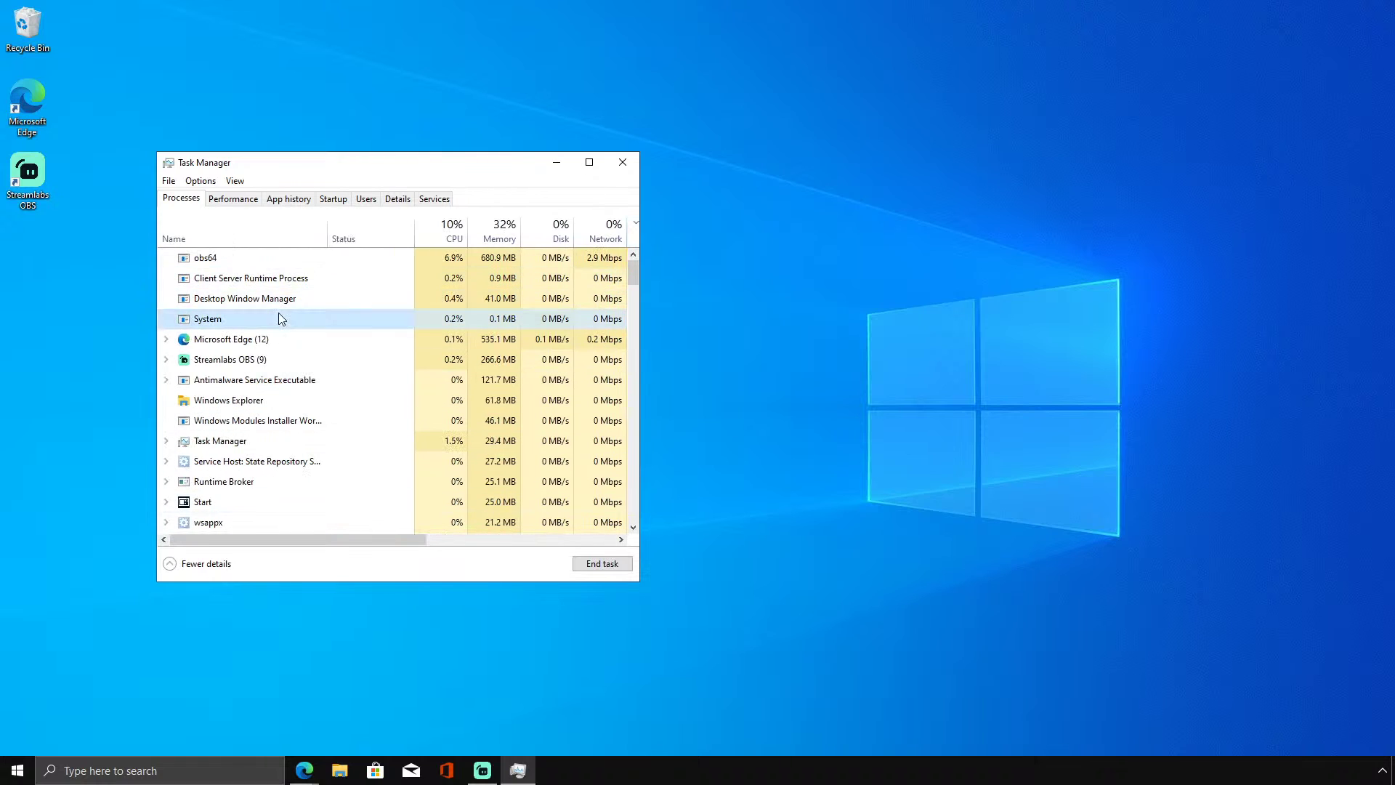
click(623, 162)
Open Microsoft Edge and maximize its window.
double_click(6, 73)
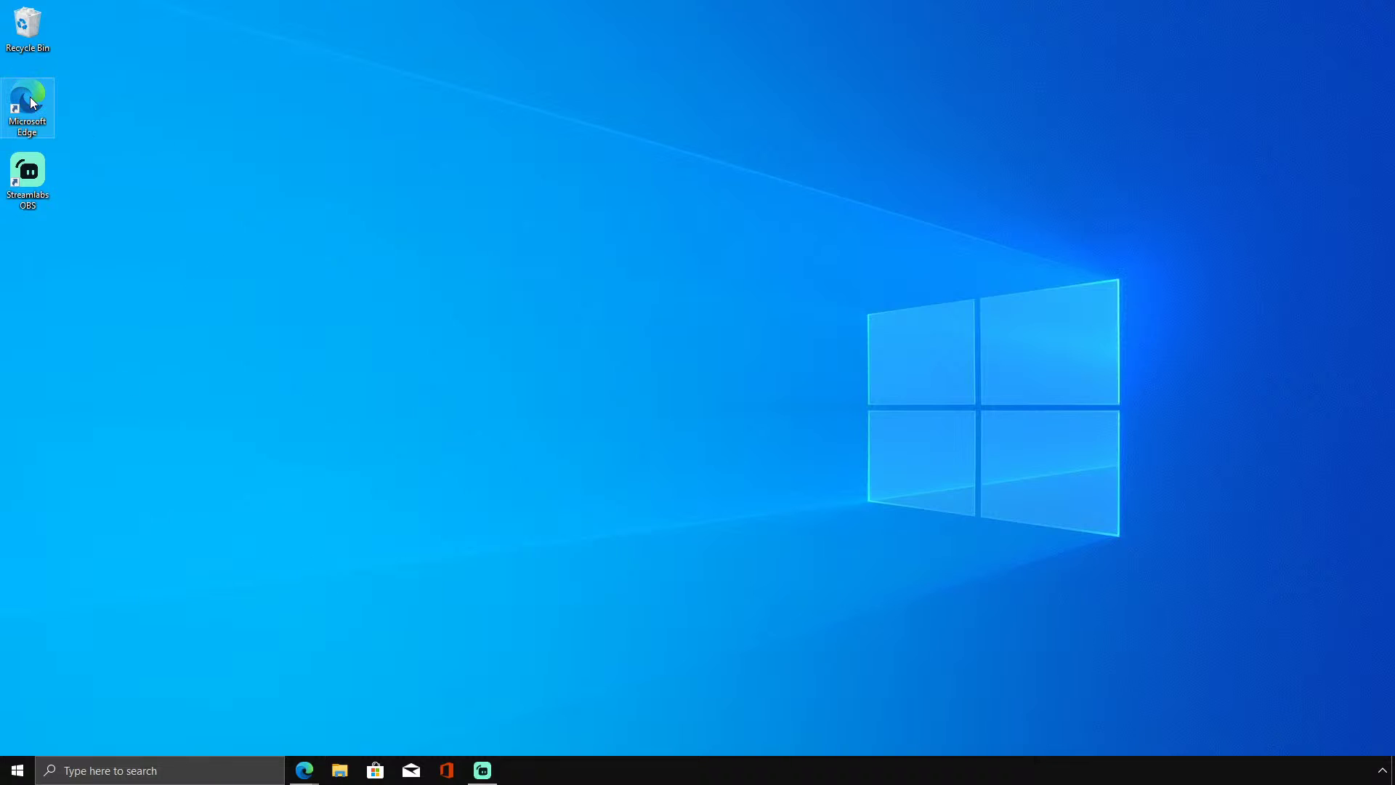
click(526, 68)
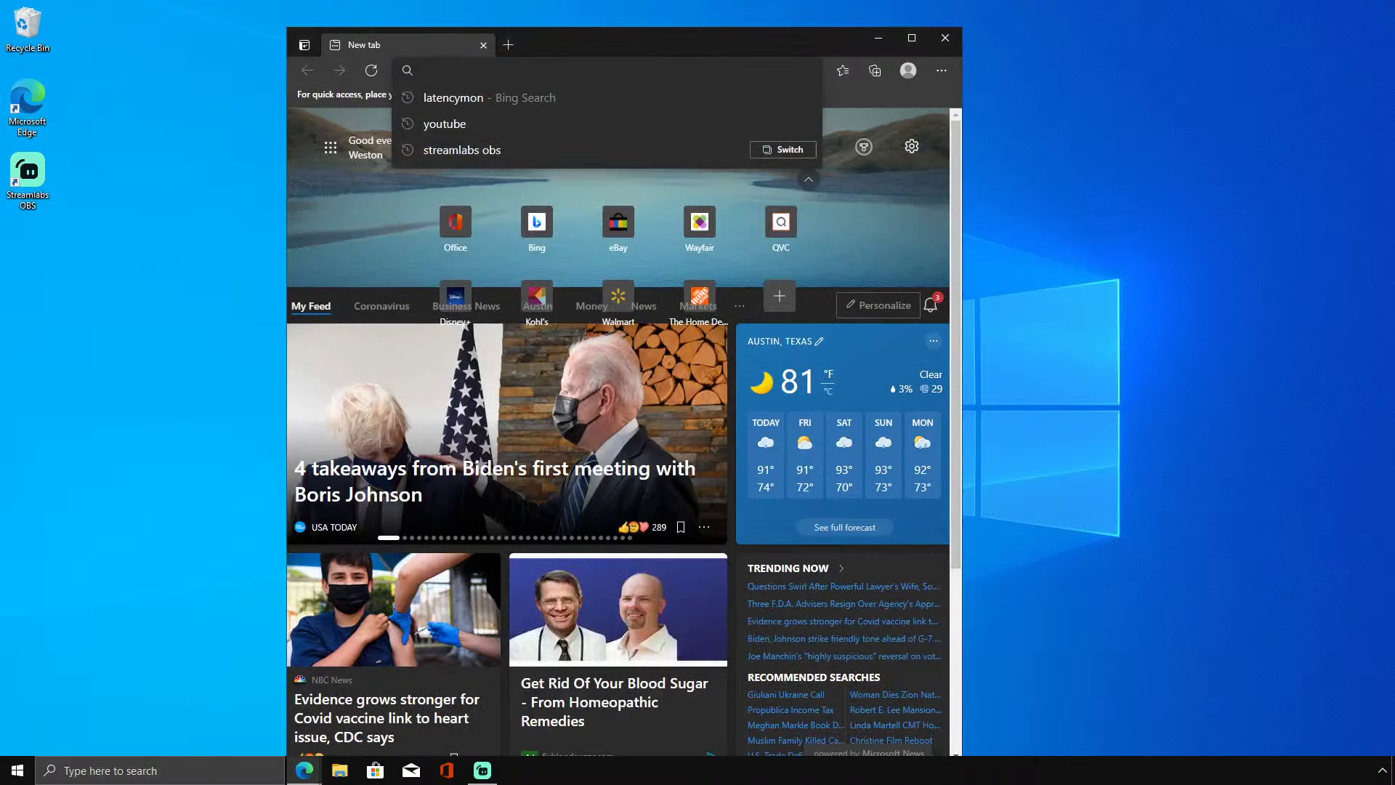
drag(637, 29, 800, 65)
double_click(800, 65)
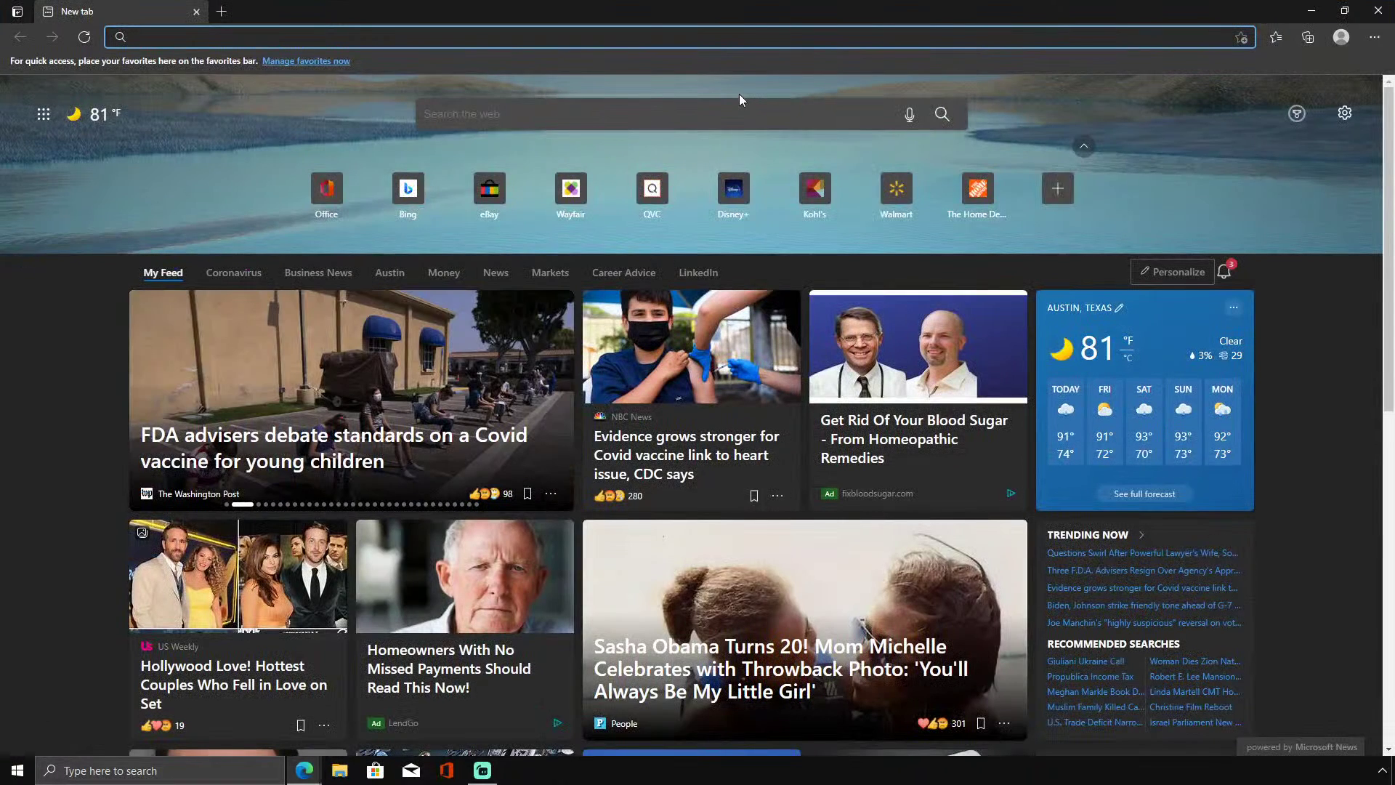
Search the web for "Bloatware script" and open the Sycnex/Windows10Debloater GitHub result.
click(468, 37)
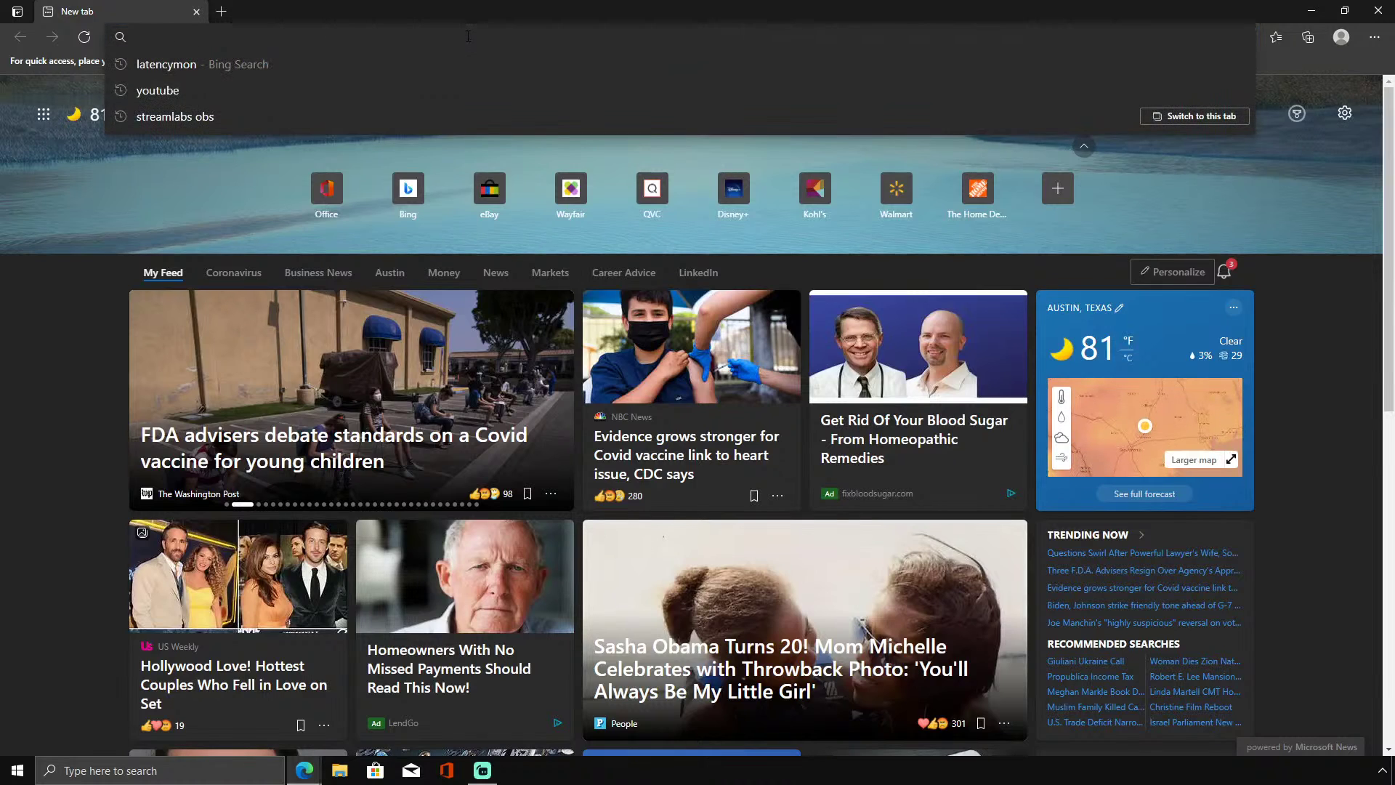
text(14)
key(BackSpace)
key(BackSpace)
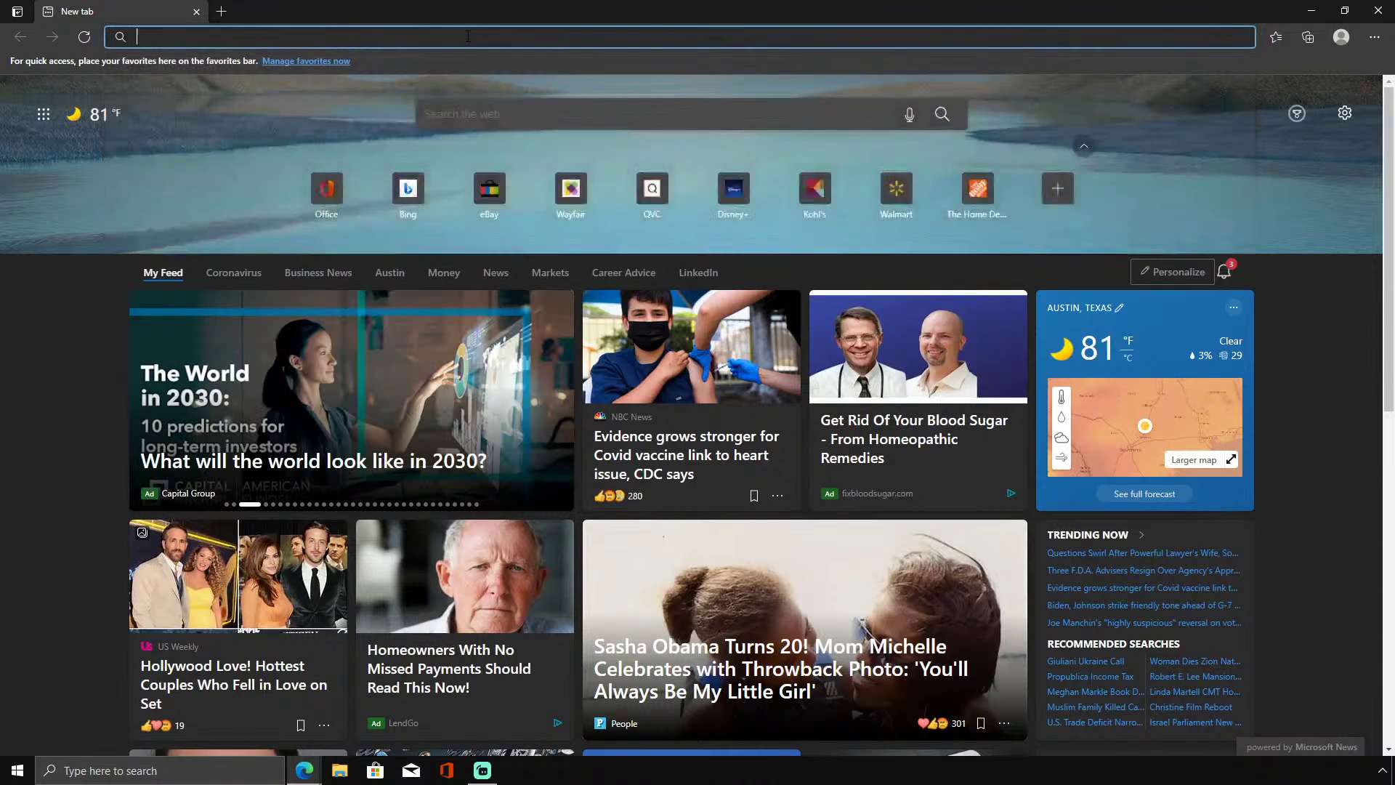
text(Bloa)
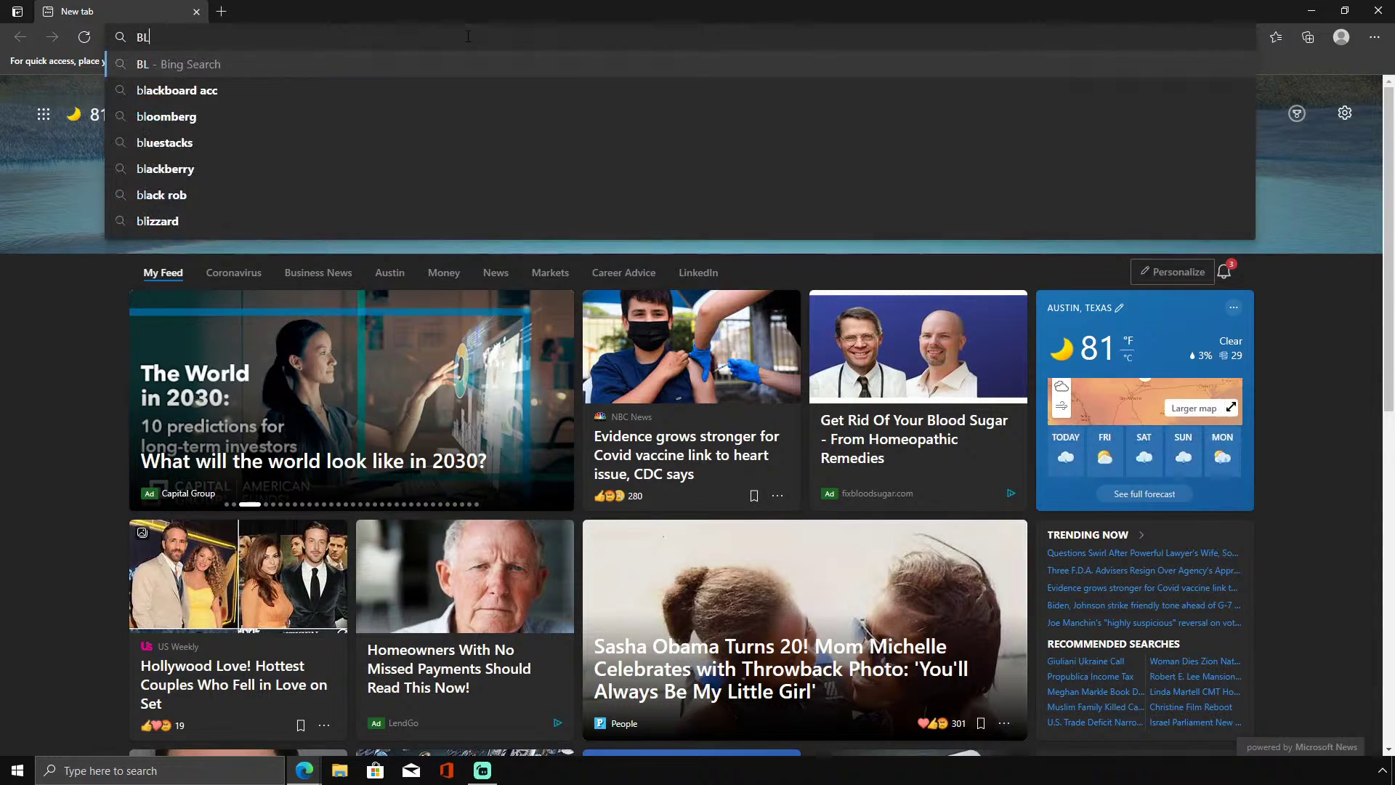
key(BackSpace)
text(atwar)
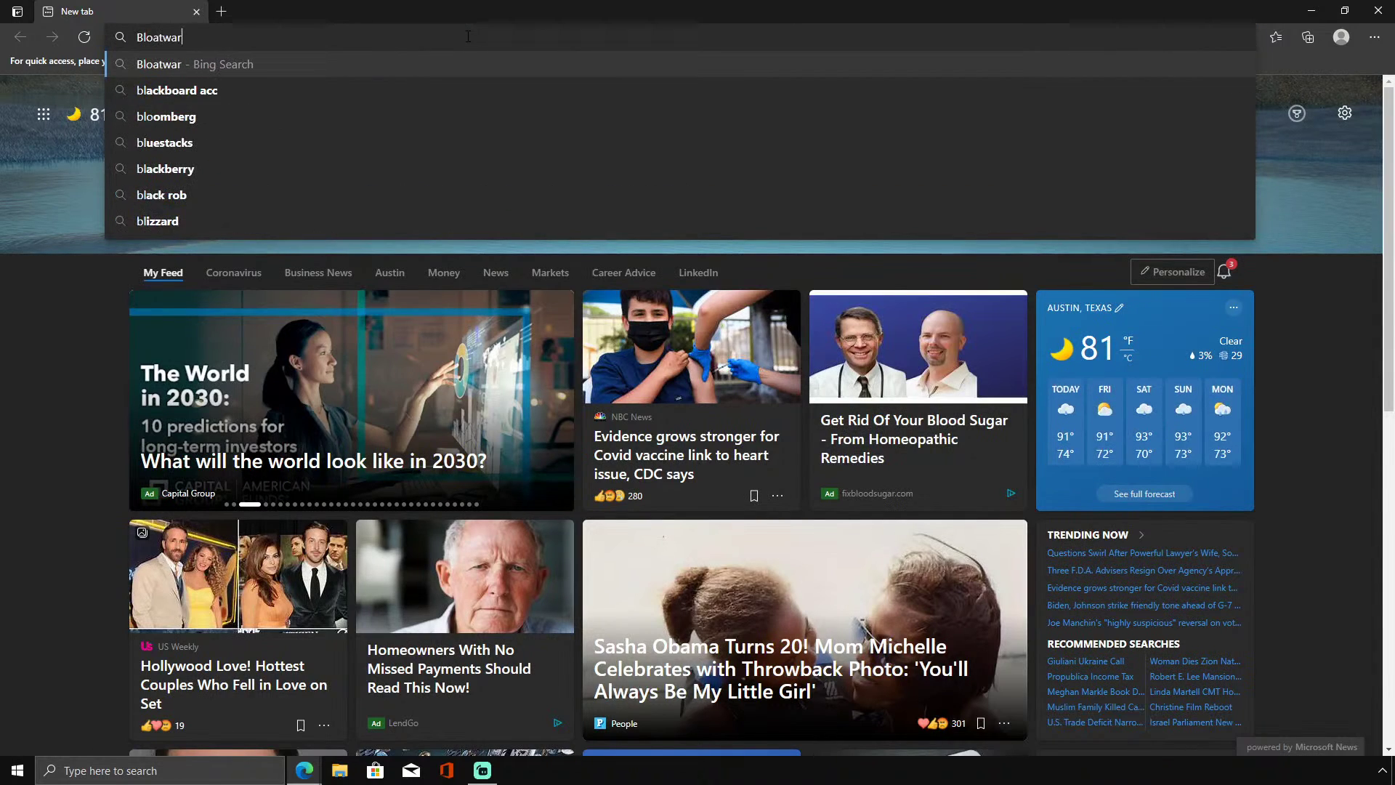
text(e script)
key(Return)
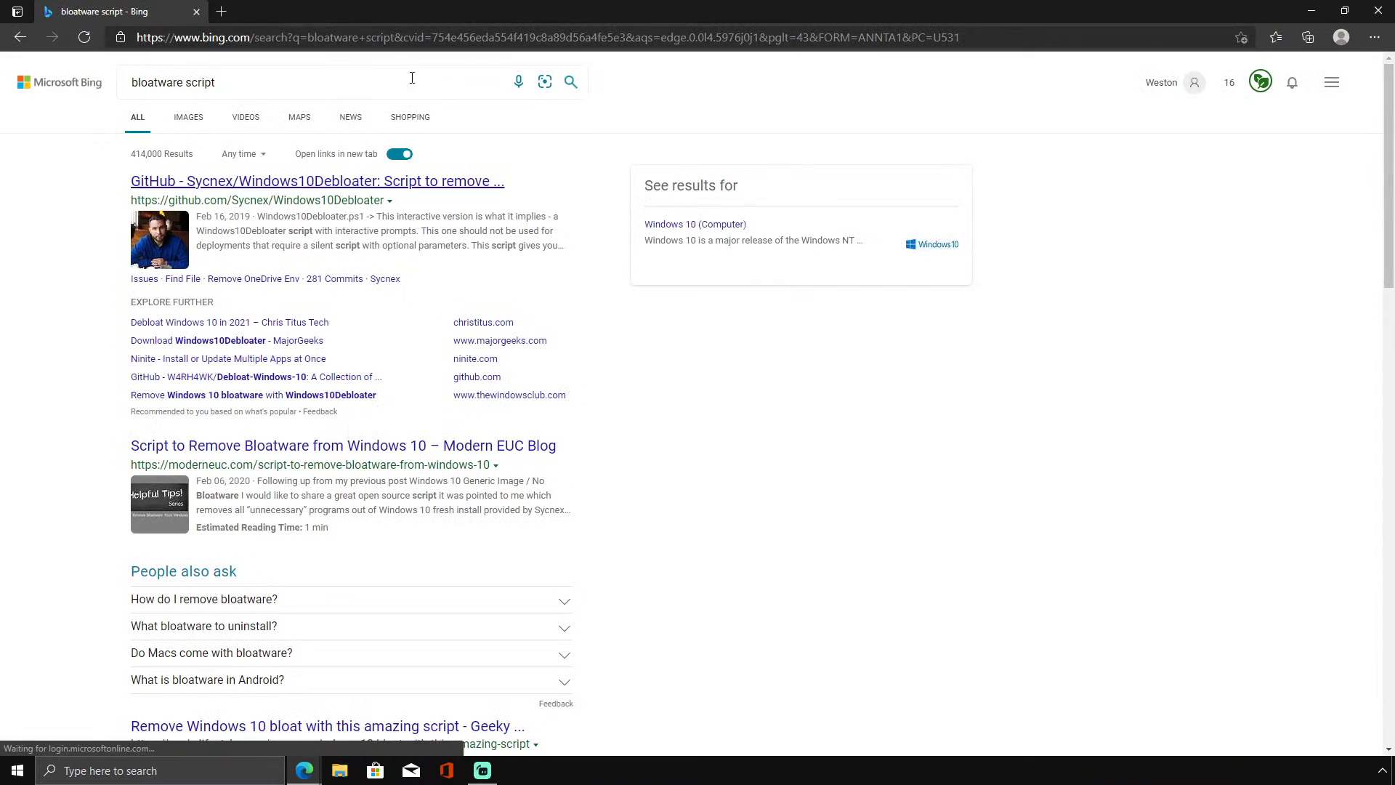
click(379, 181)
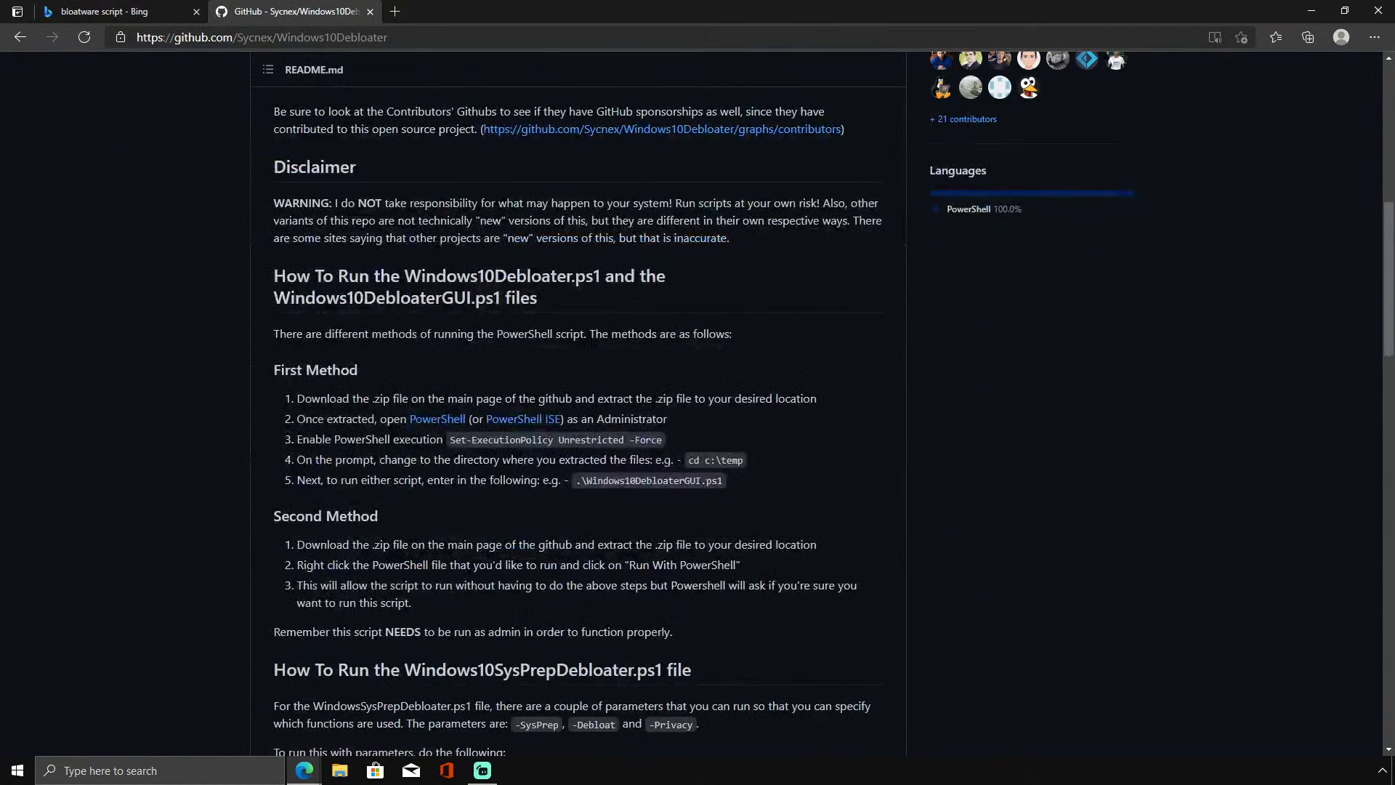
Read the Windows10Debloater README, including the First Method instructions, the switch parameters and the disclaimer.
drag(591, 480, 731, 483)
click(731, 482)
triple_click(463, 441)
drag(298, 440, 676, 460)
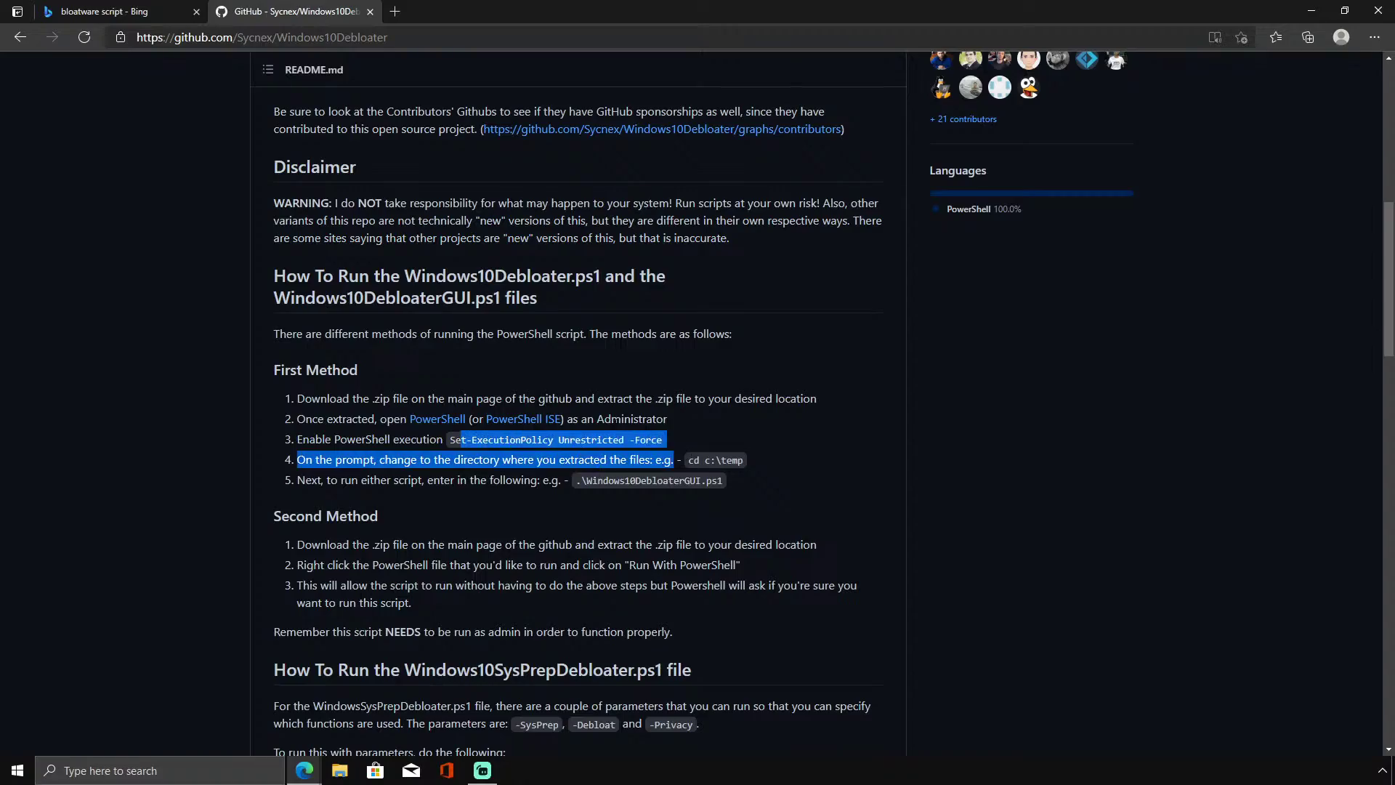
scroll(573, 419, up, 7)
scroll(573, 419, down, 20)
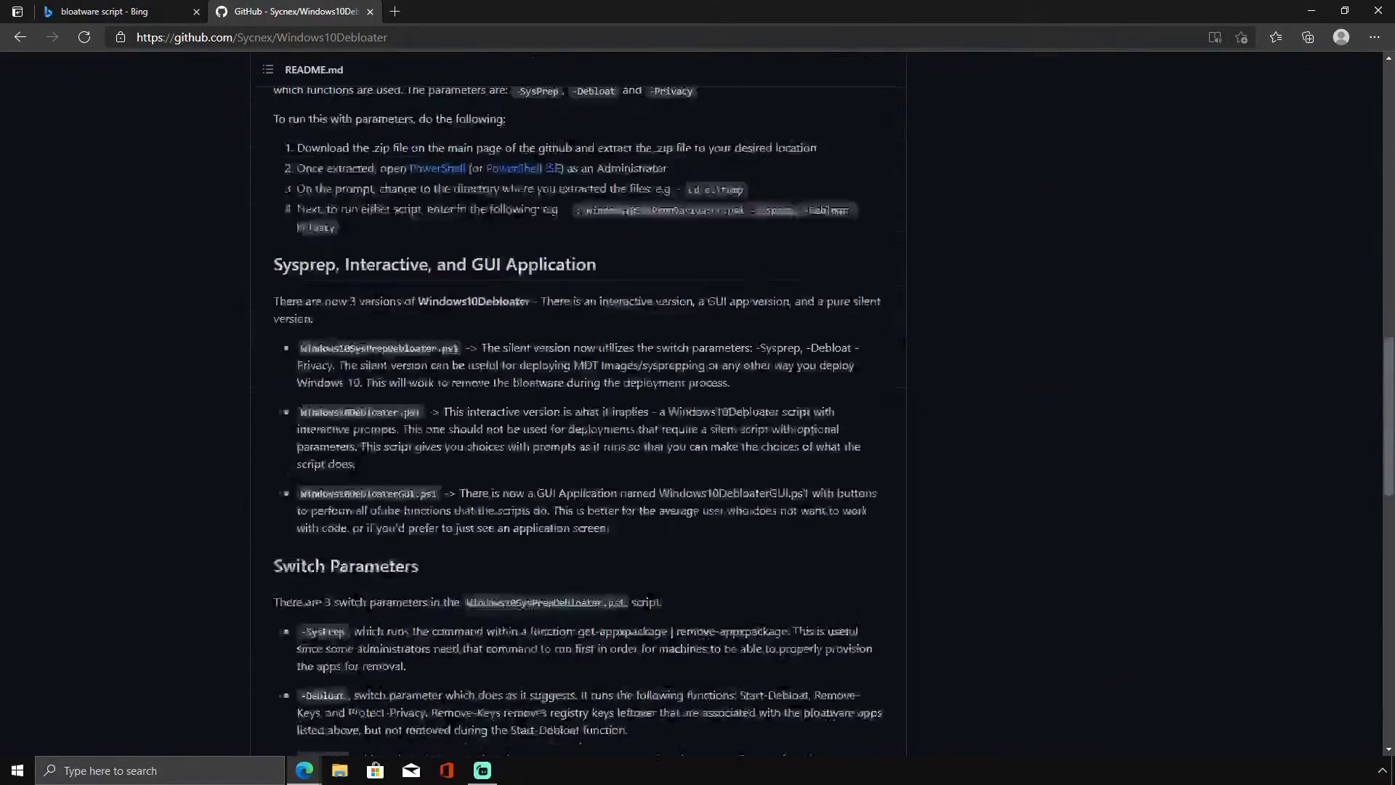
scroll(416, 498, up, 15)
scroll(407, 491, down, 10)
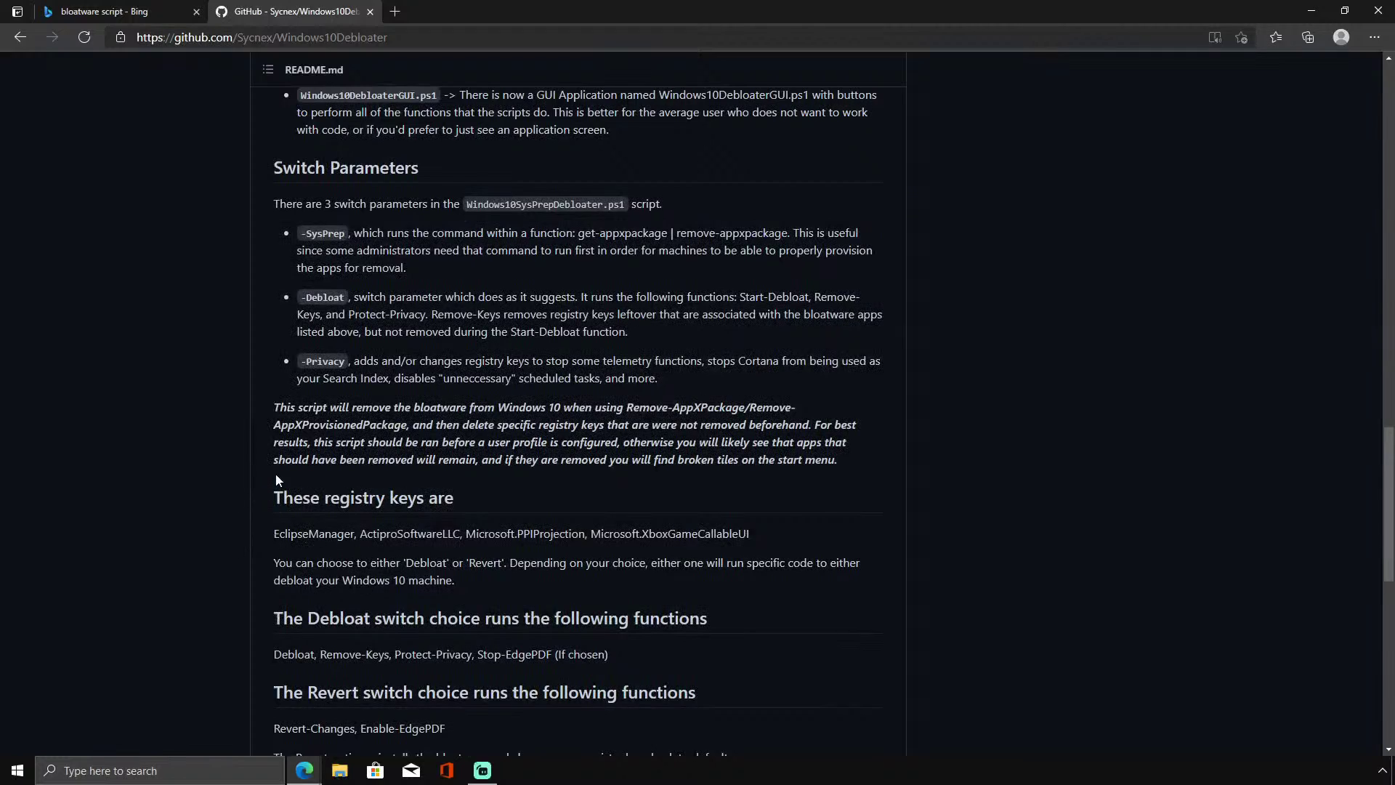
scroll(277, 479, up, 10)
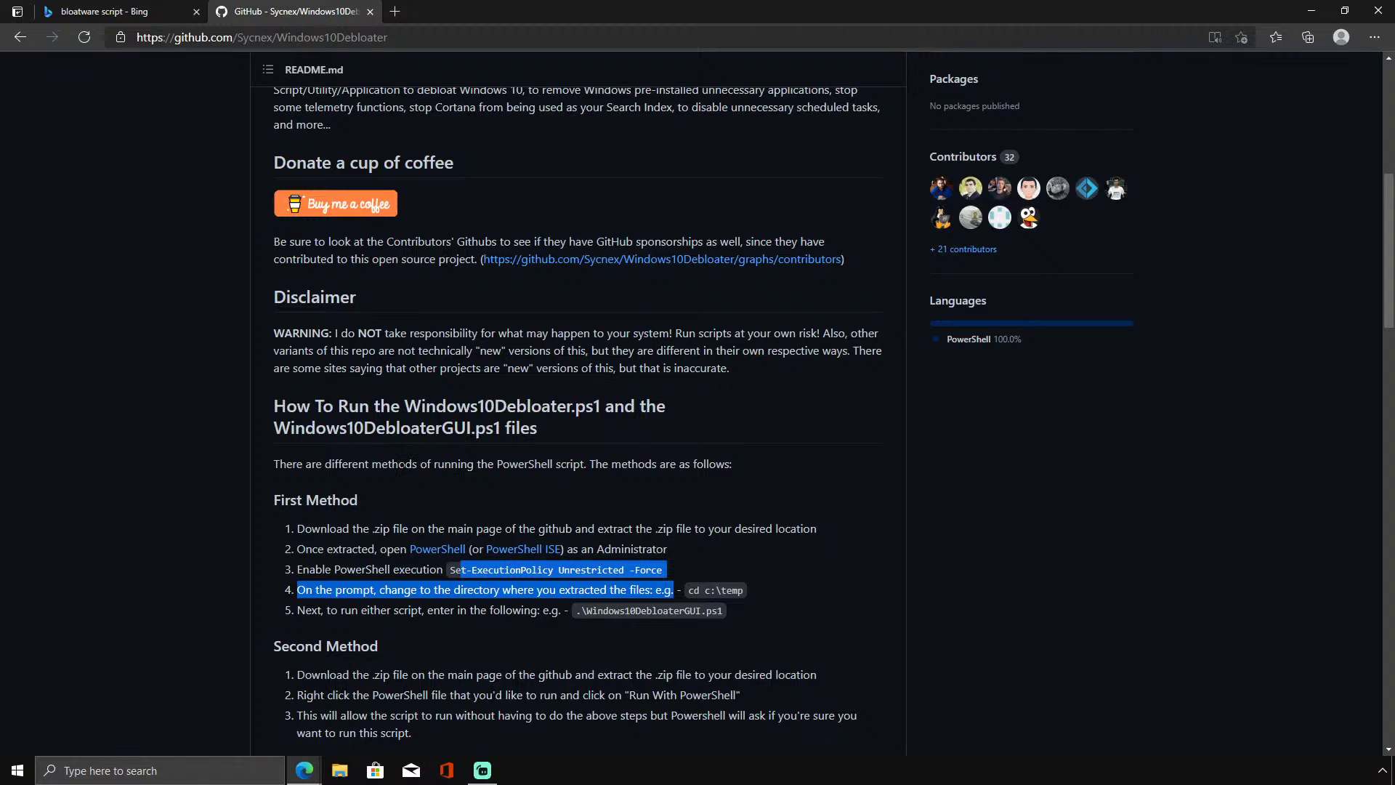
drag(410, 333, 705, 351)
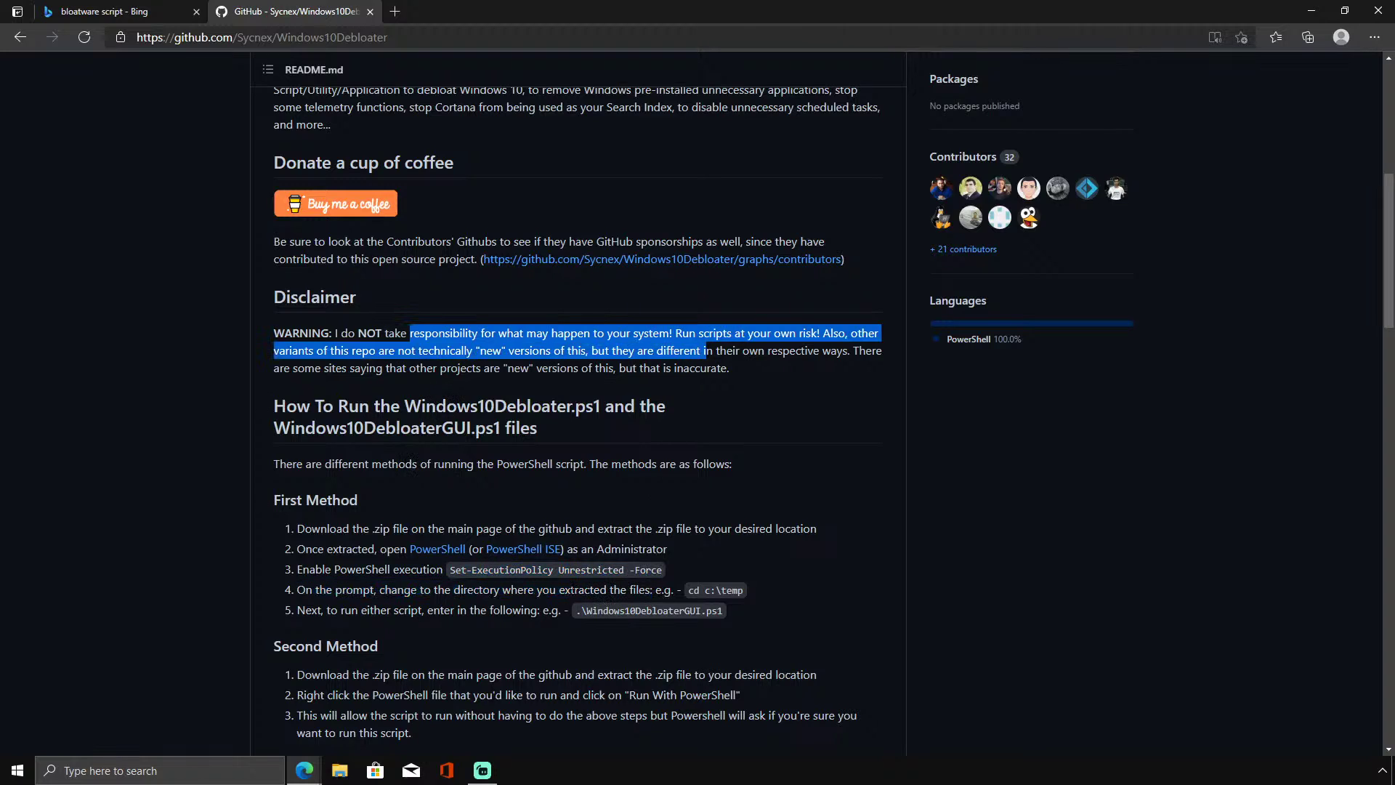
triple_click(647, 351)
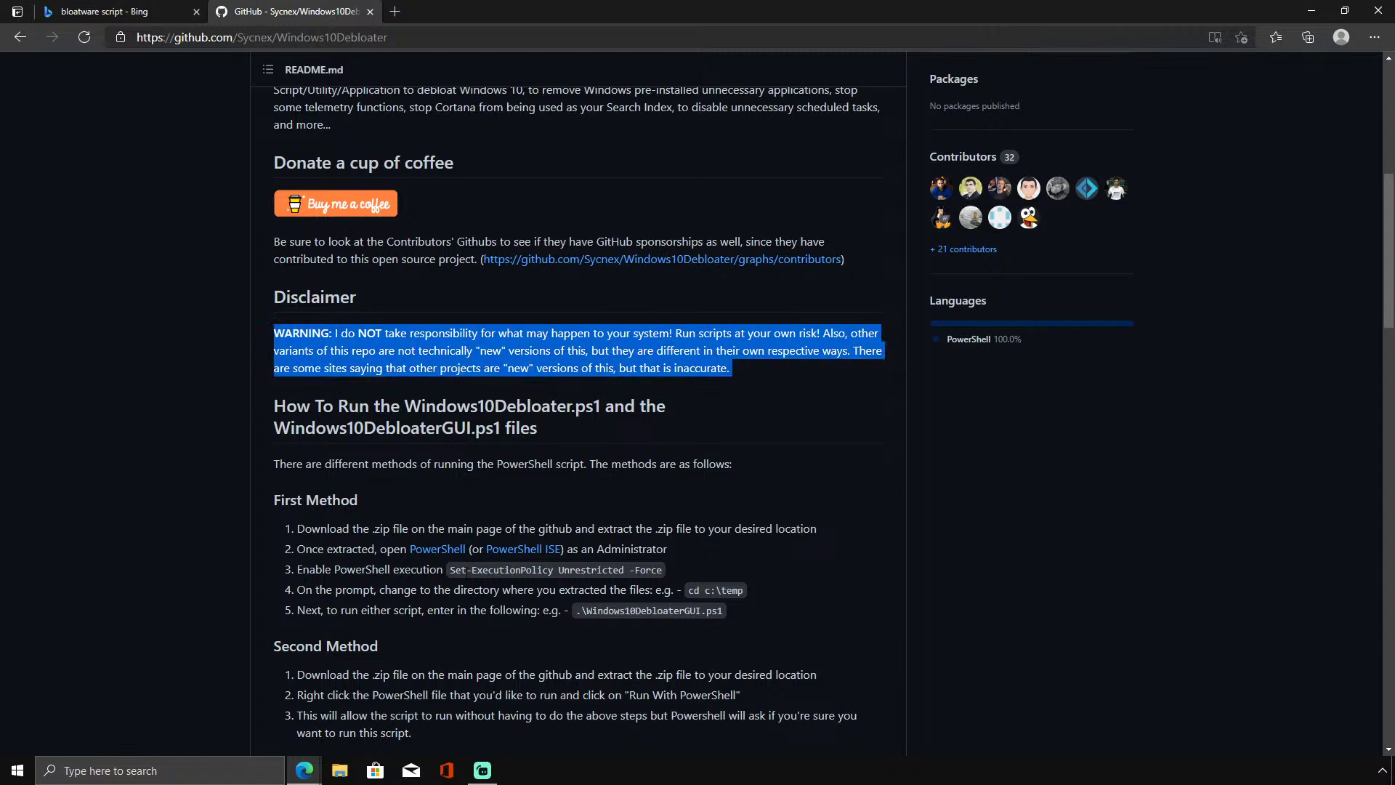
Copy the Set-ExecutionPolicy Unrestricted -Force command from the README's First Method instructions.
drag(449, 569, 661, 577)
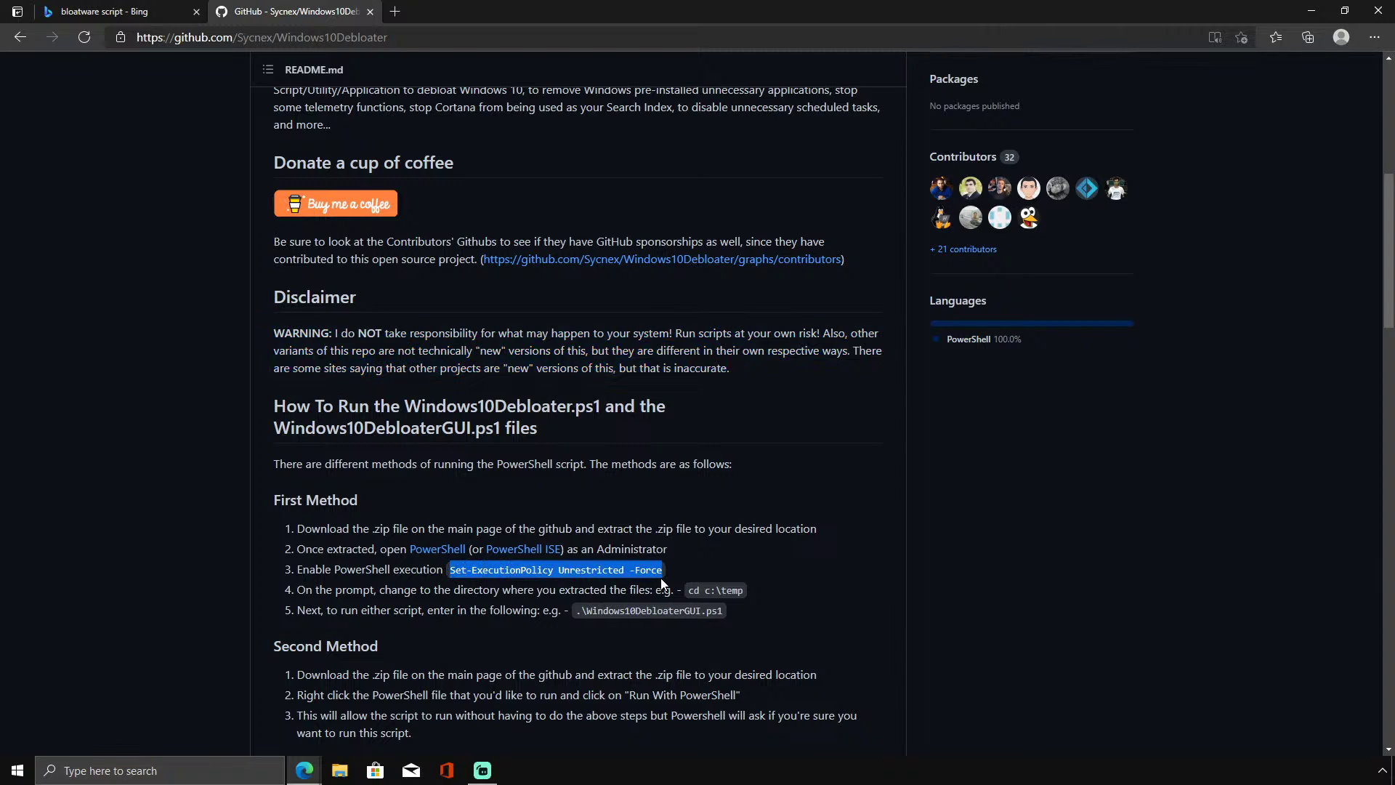
right_click(572, 571)
click(678, 329)
Try to run the copied Set-ExecutionPolicy Unrestricted -Force command in an administrator Command Prompt and close that window.
click(18, 770)
right_click(18, 770)
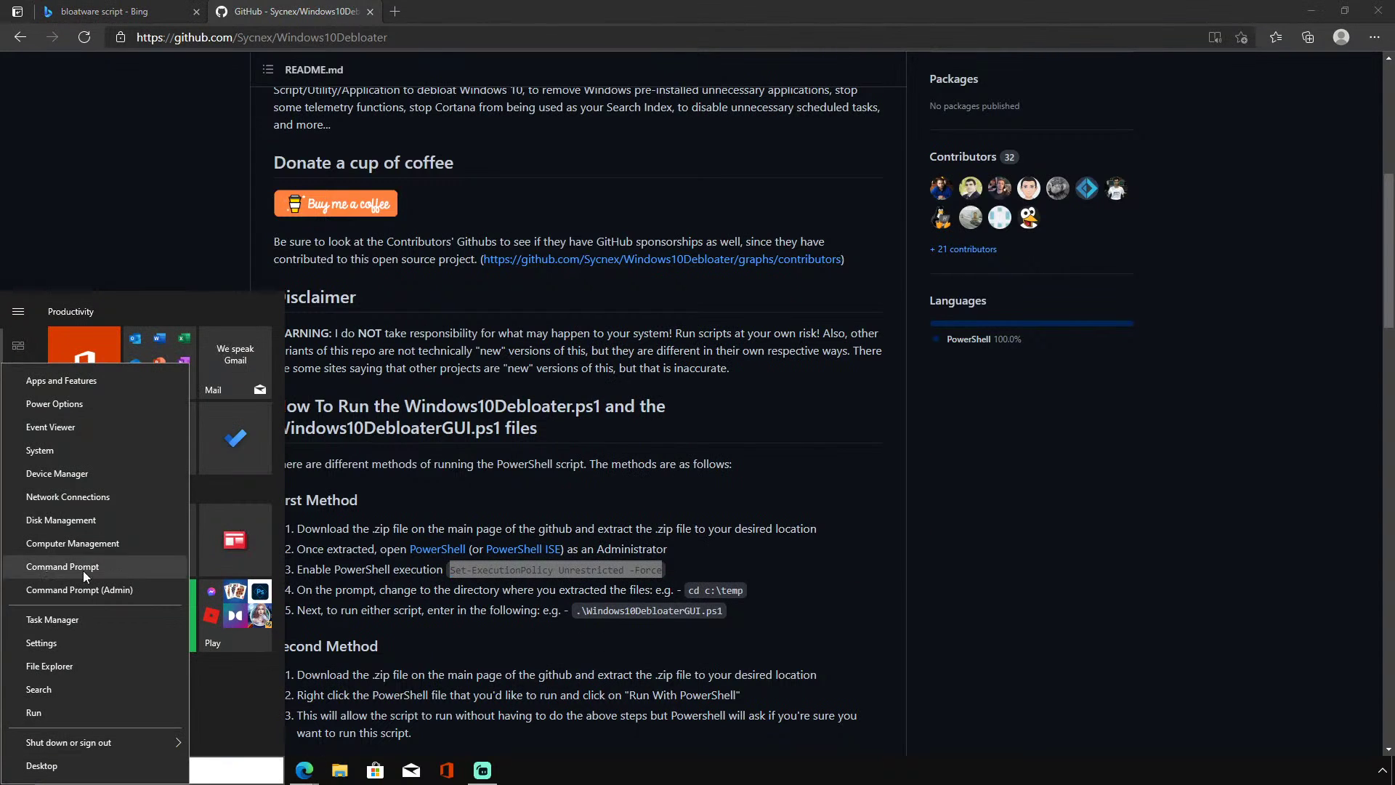
click(87, 588)
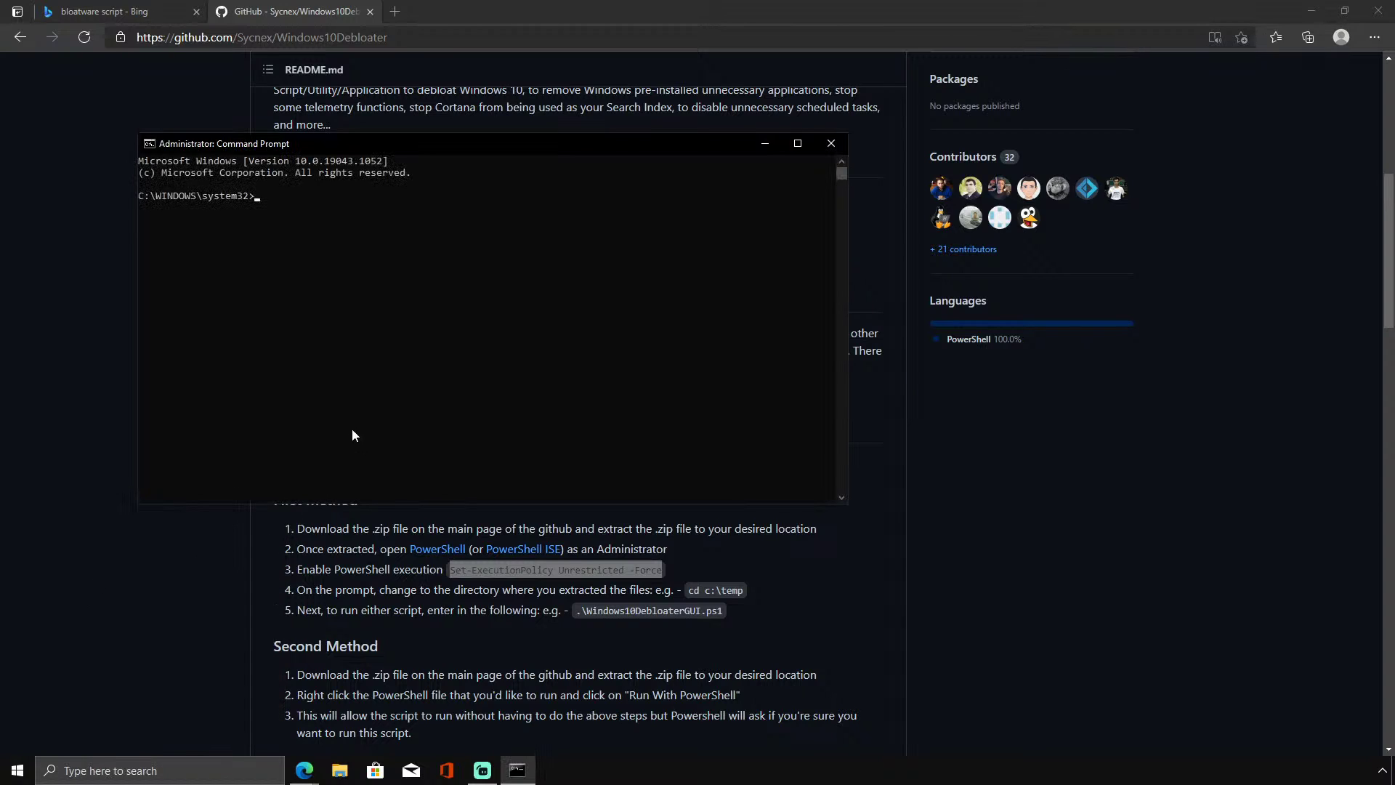
key(ctrl+v)
key(Return)
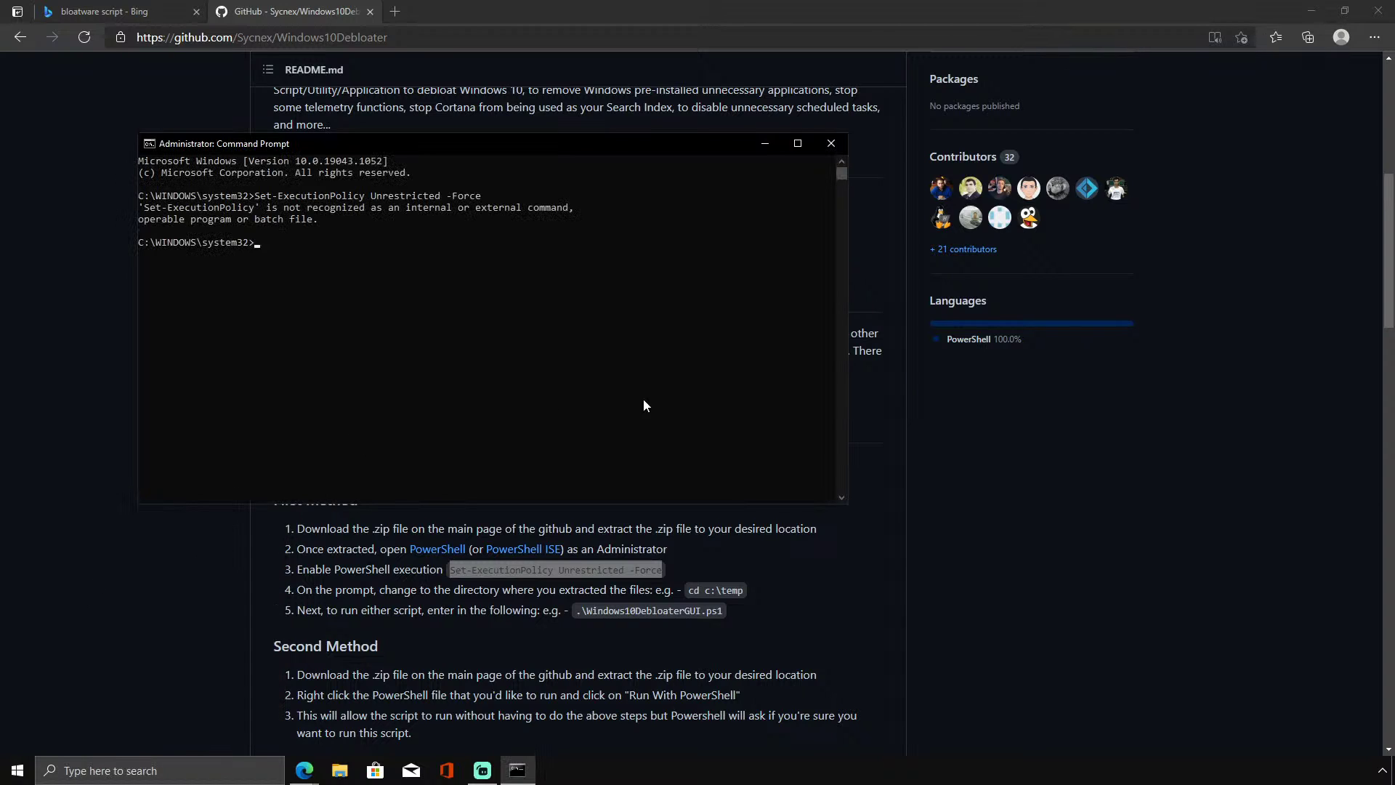
click(830, 143)
Open Windows PowerShell as administrator and run Set-ExecutionPolicy Unrestricted -Force.
click(165, 772)
text(pow)
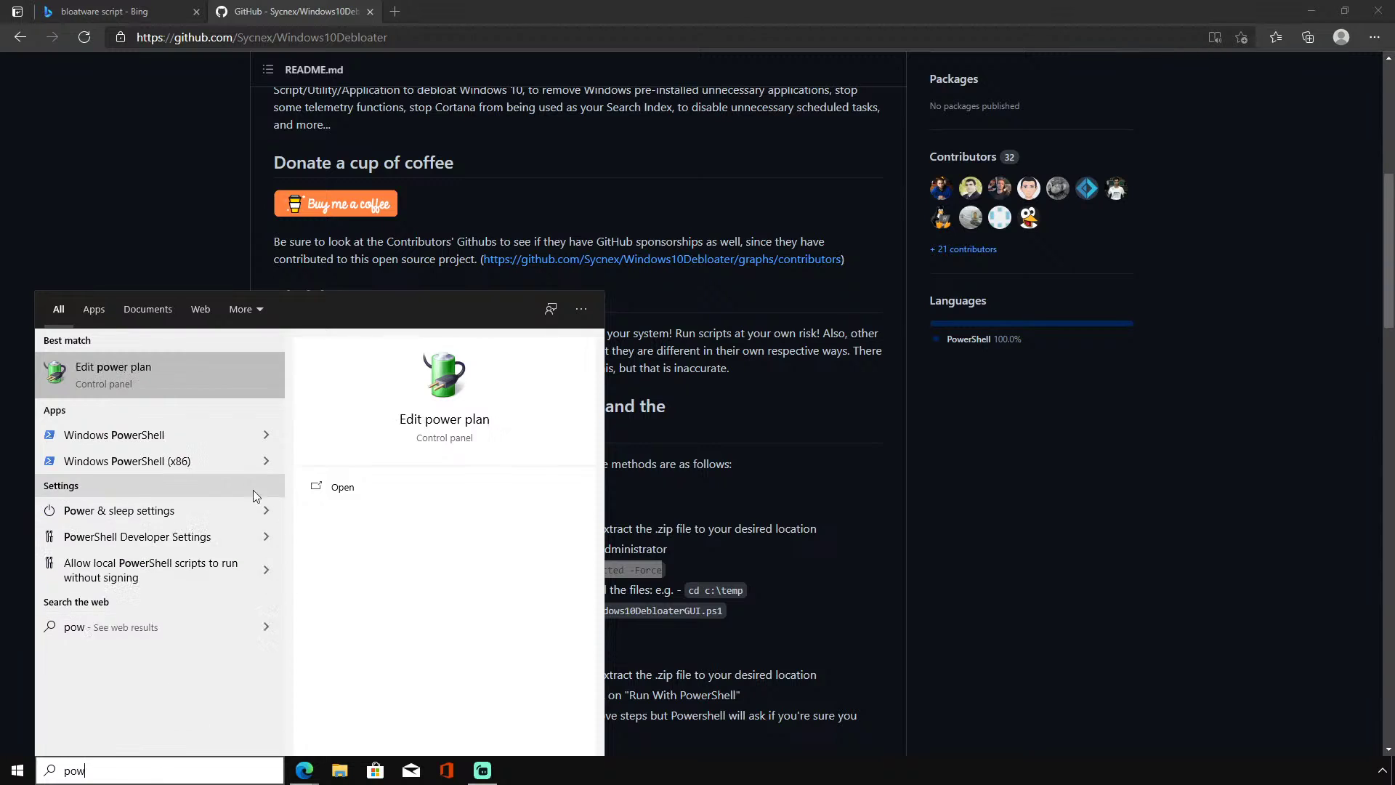
right_click(178, 499)
click(270, 508)
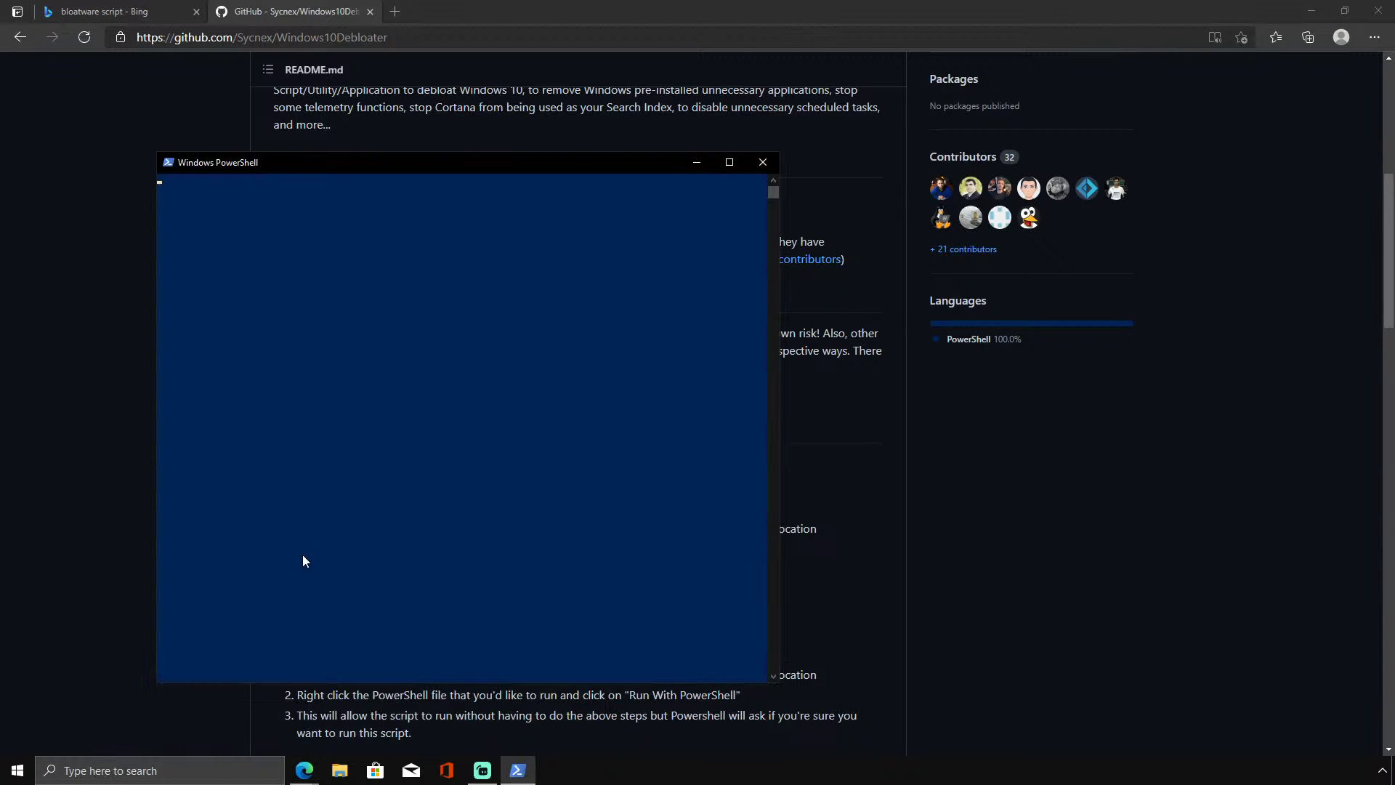
drag(296, 168, 731, 165)
key(ctrl+v)
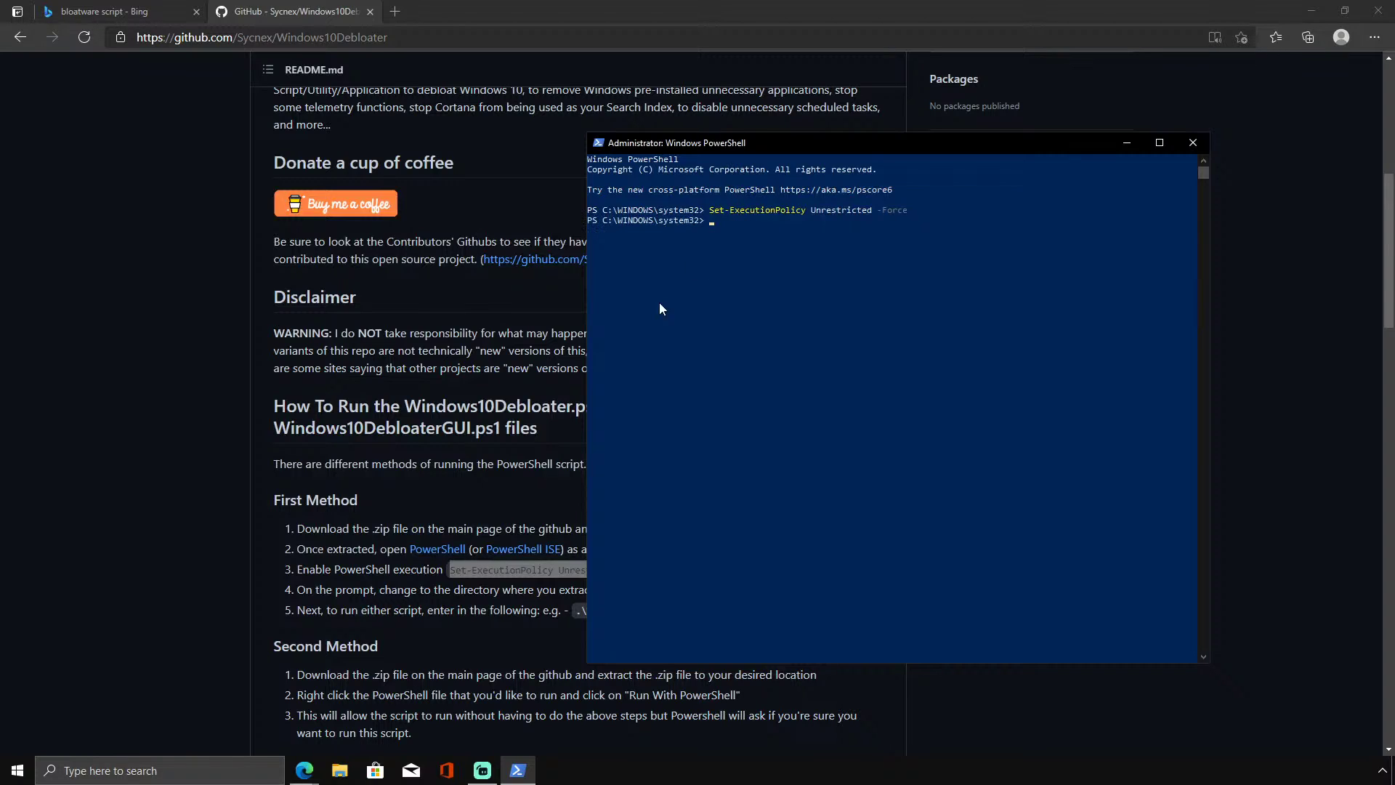
Try to change to the README's example directory in PowerShell with cd c:\temp and switch back to the browser.
click(501, 586)
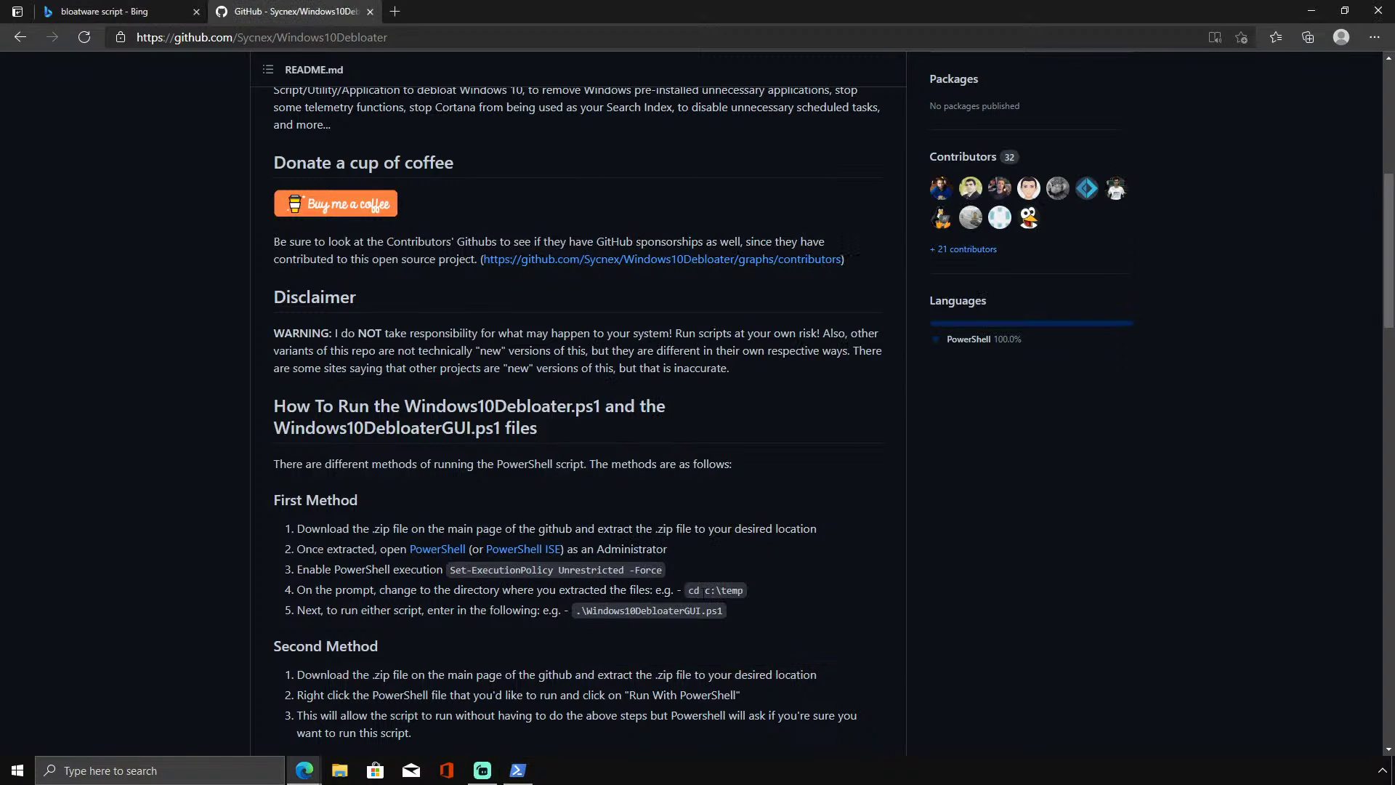
click(517, 768)
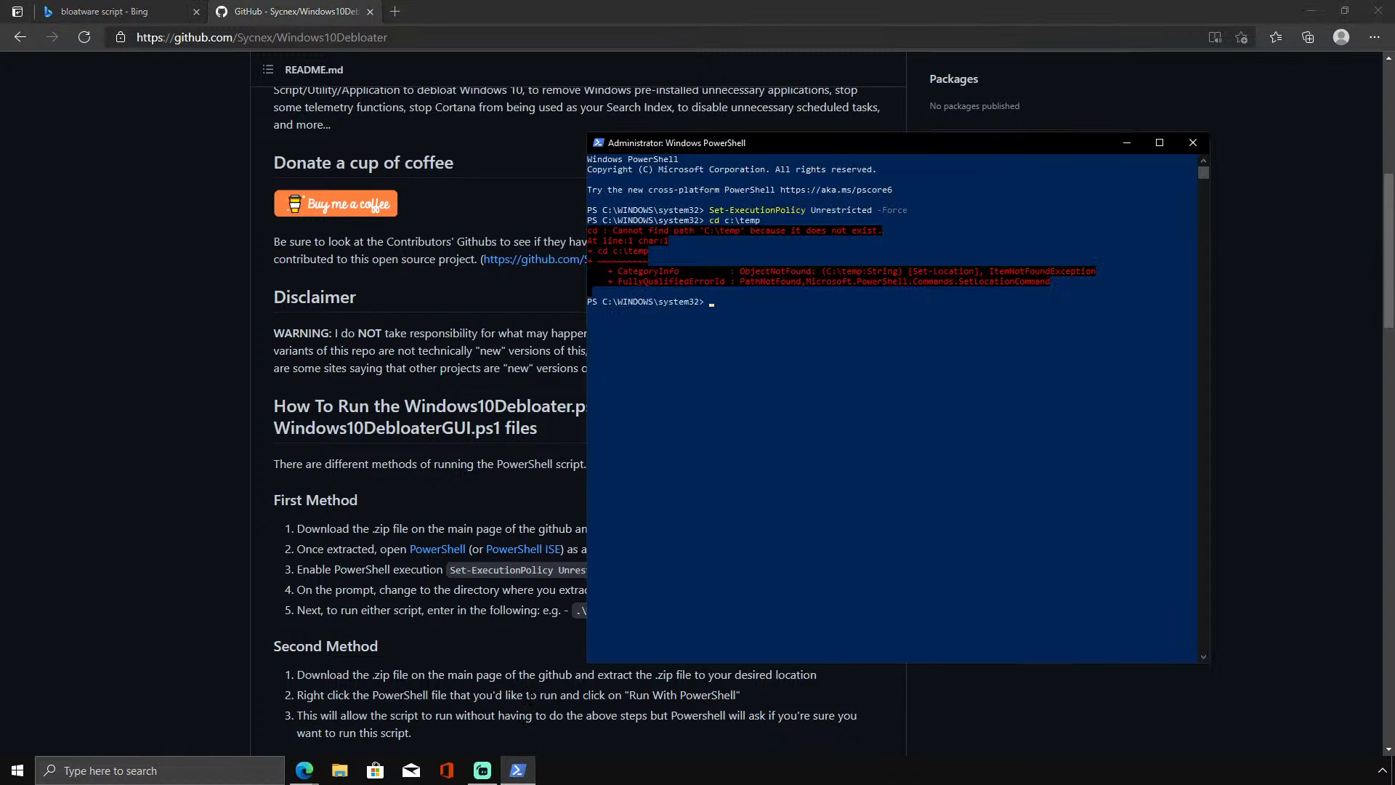
click(542, 651)
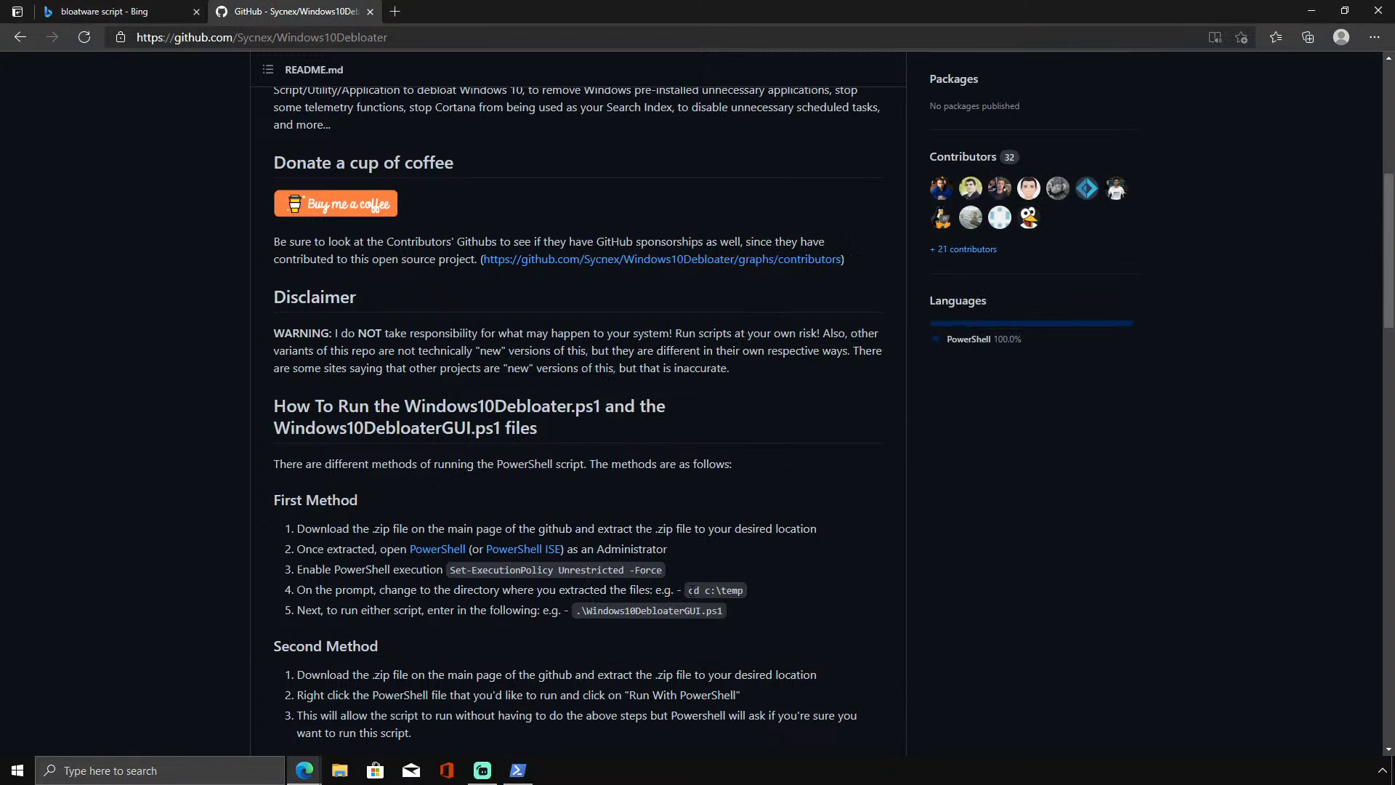
Copy the .\Windows10DebloaterGUI.ps1 command from the README's First Method instructions.
triple_click(737, 590)
double_click(737, 588)
drag(461, 571, 646, 580)
triple_click(699, 609)
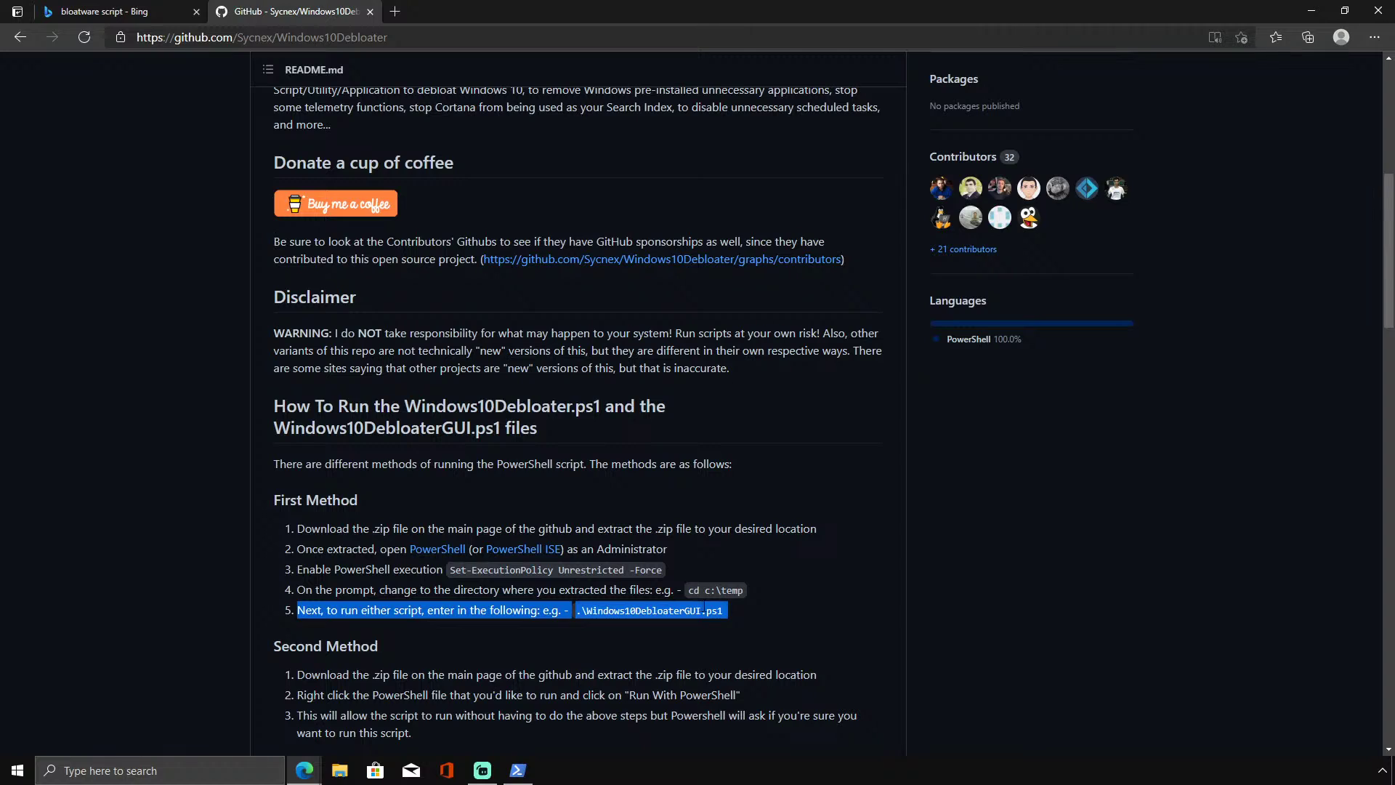
click(621, 612)
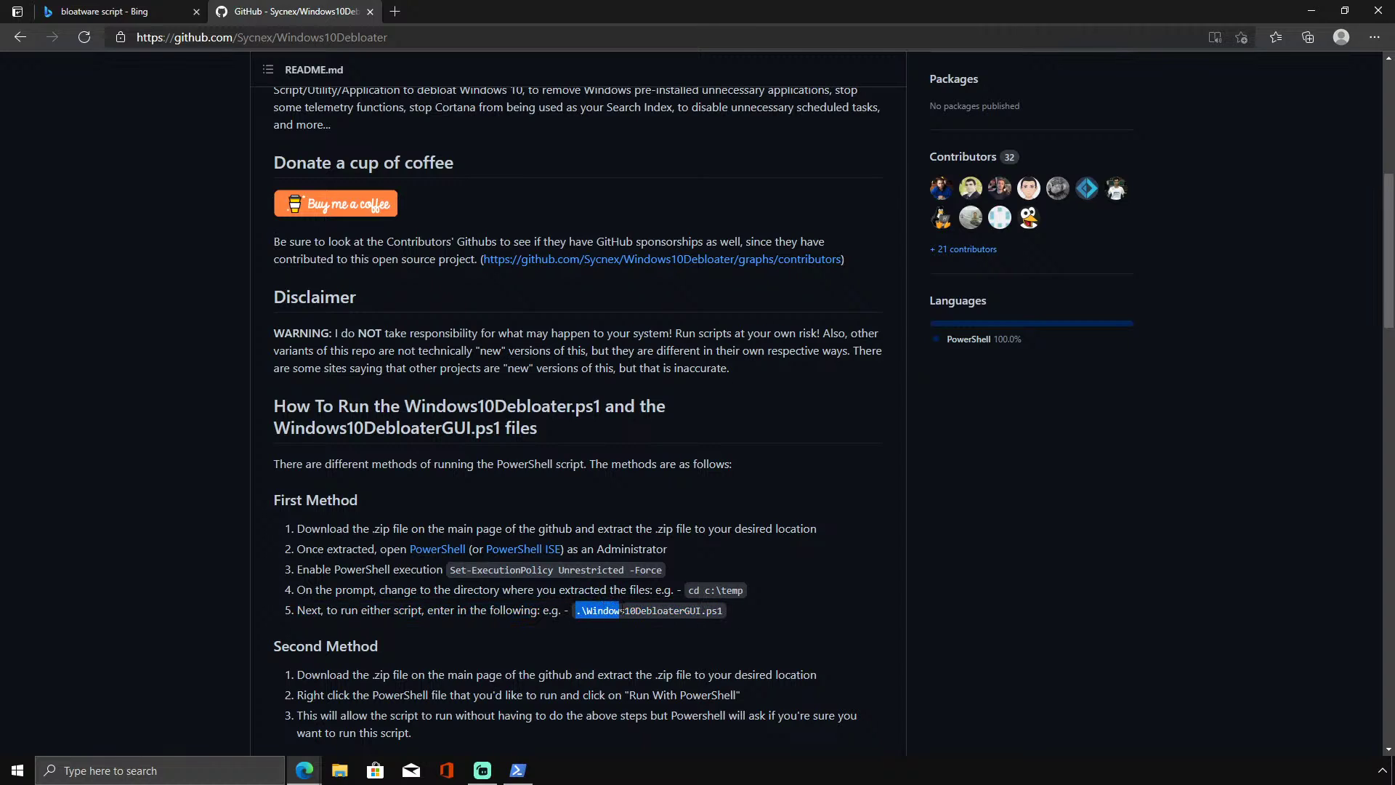
drag(621, 611, 711, 611)
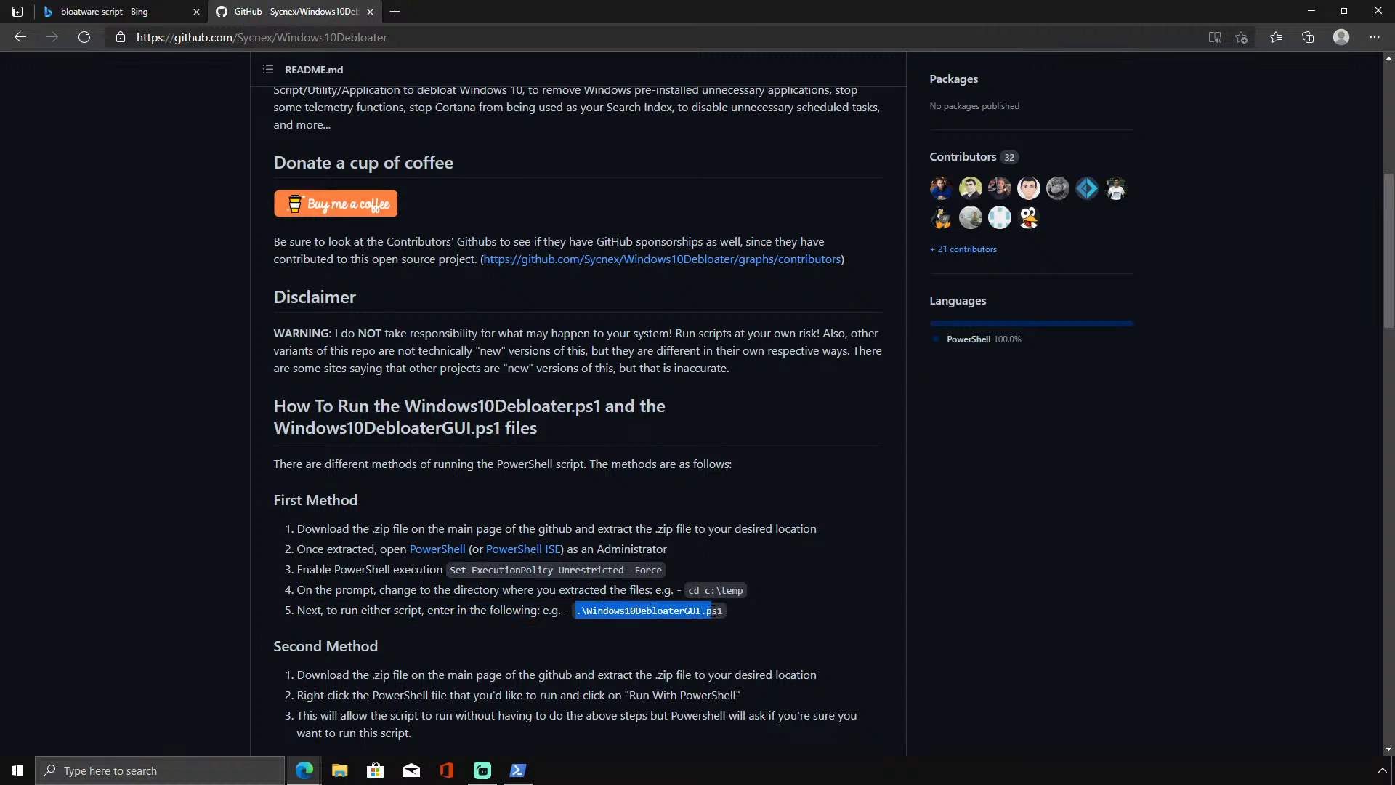
Try to run .\Windows10DebloaterGUI.ps1 in the administrator PowerShell window, with and without a trailing backslash, and close that window.
click(527, 772)
key(ctrl+v)
text(\)
key(Return)
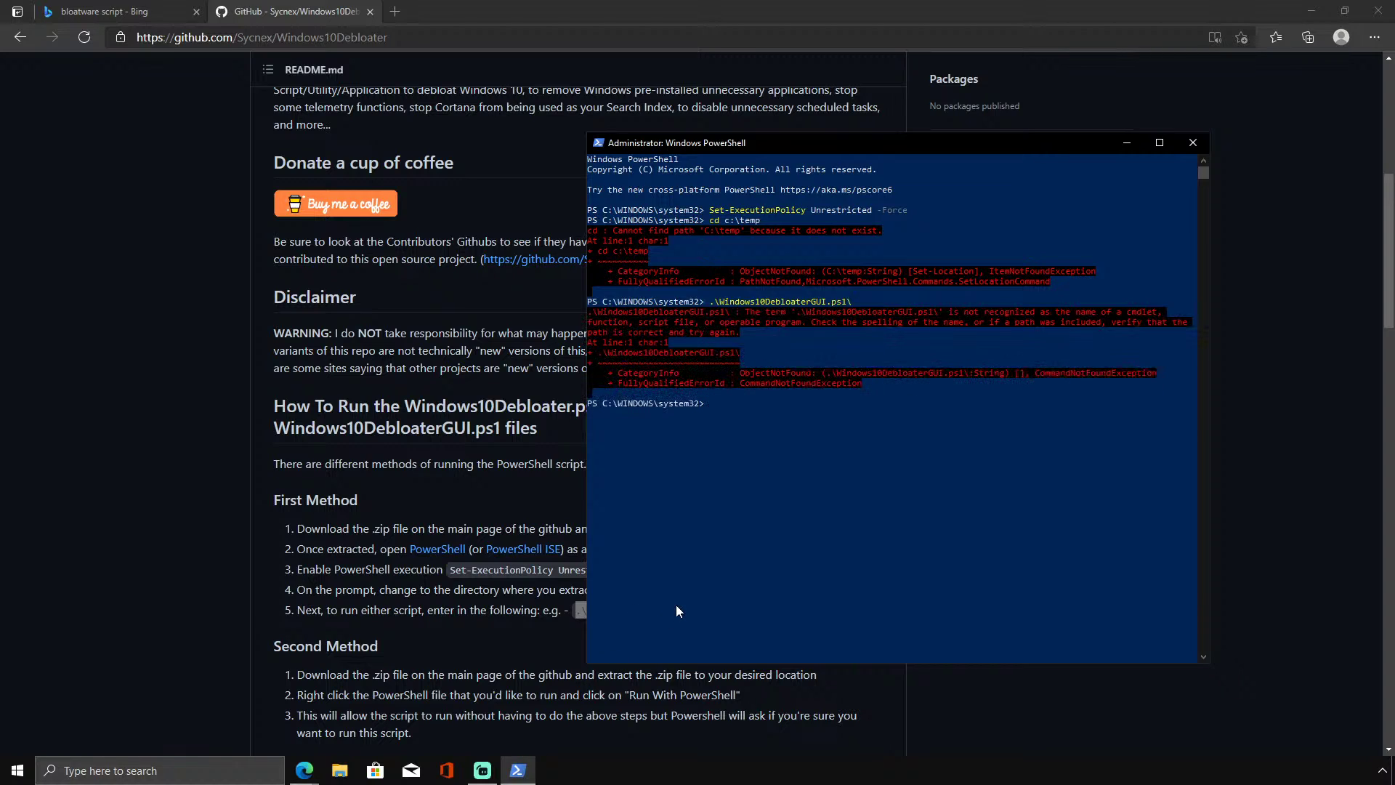
key(Up)
key(BackSpace)
key(Return)
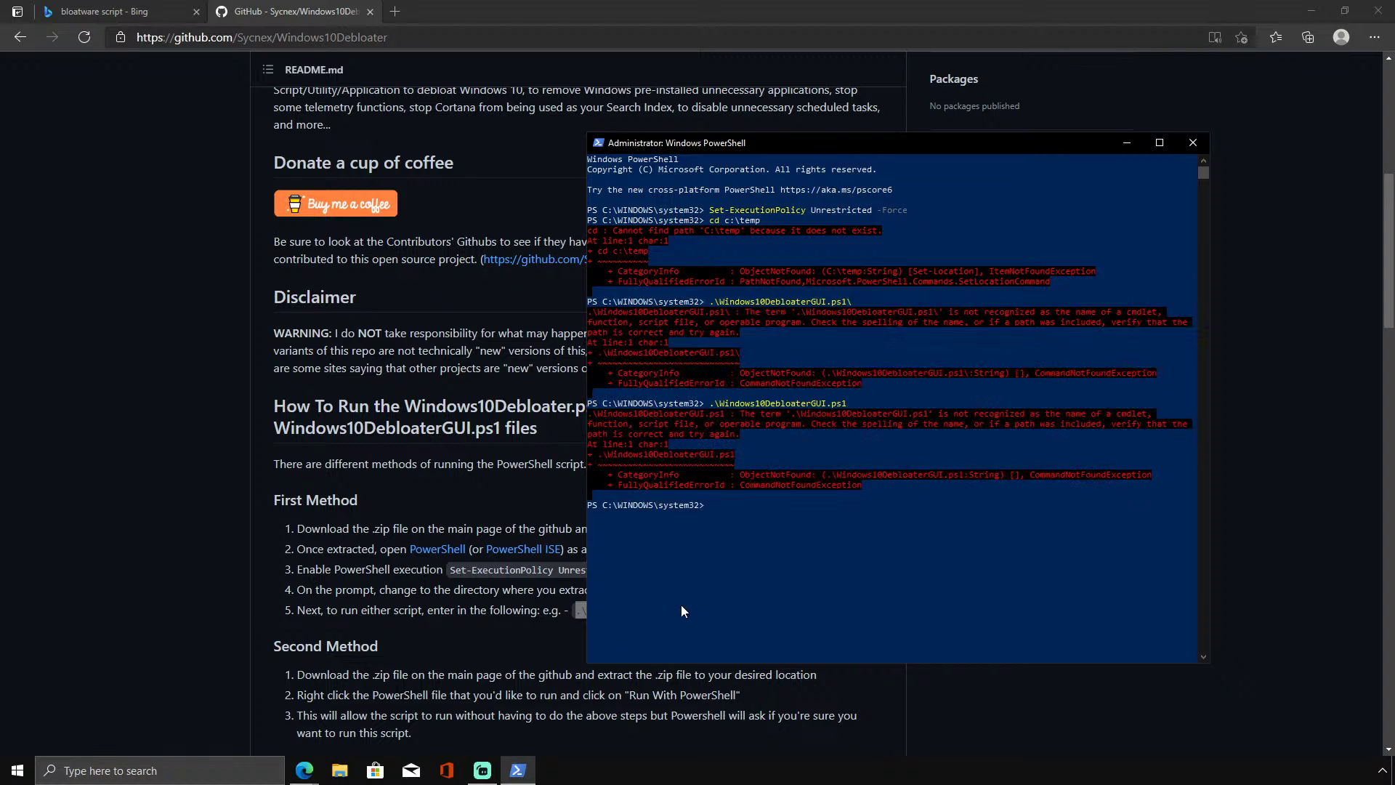
click(1193, 143)
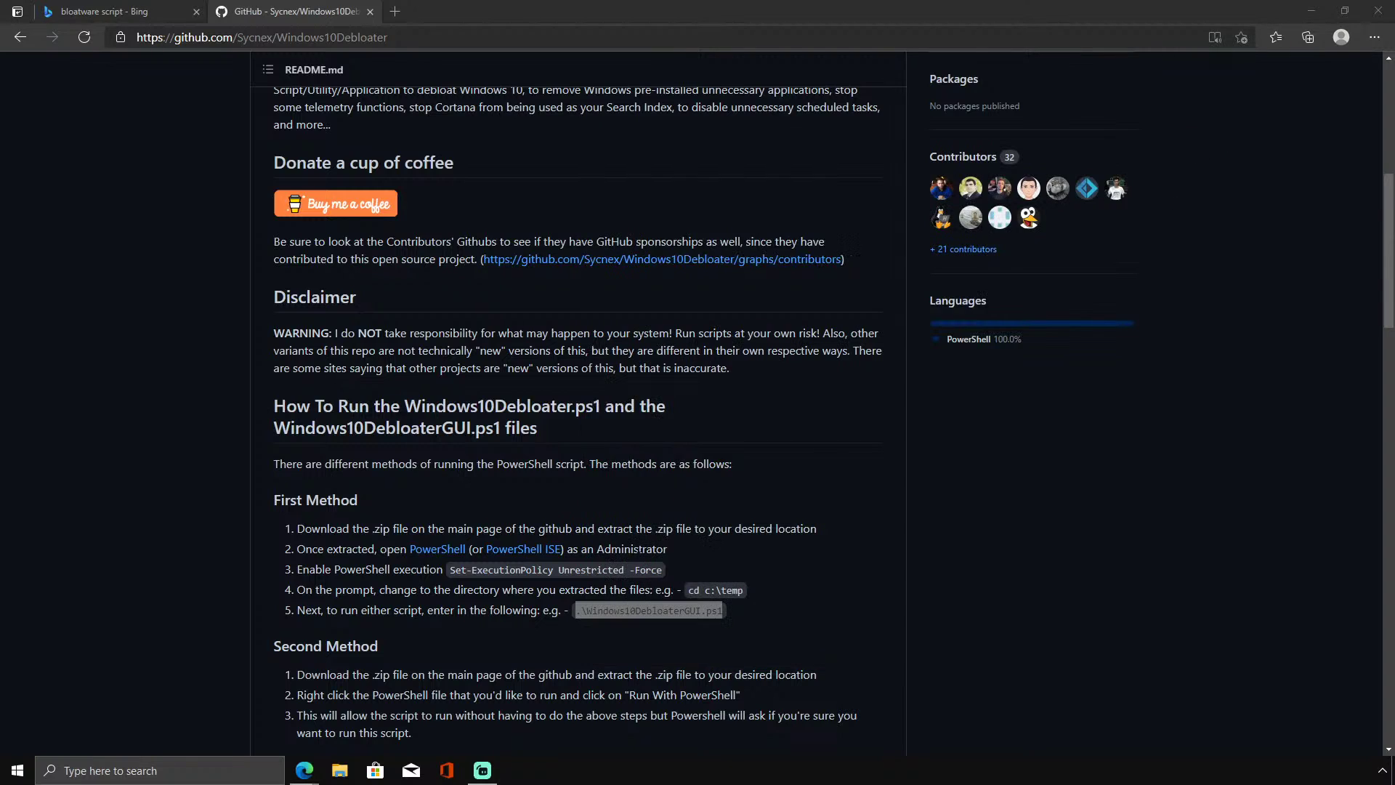
Return to the bloatware script search results, look through them and open the Modern EUC Blog article on removing Windows 10 bloatware.
click(20, 37)
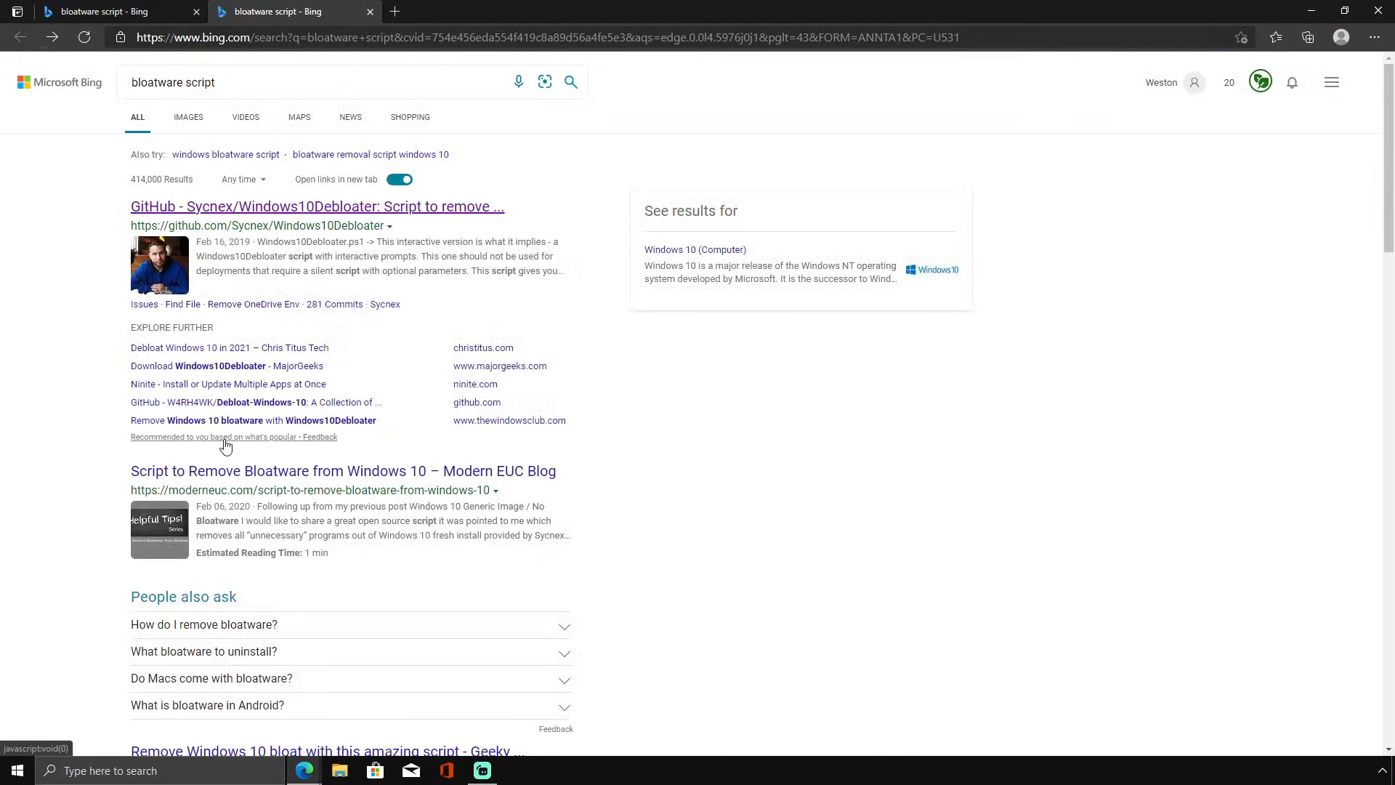
scroll(226, 458, down, 7)
scroll(229, 445, up, 1)
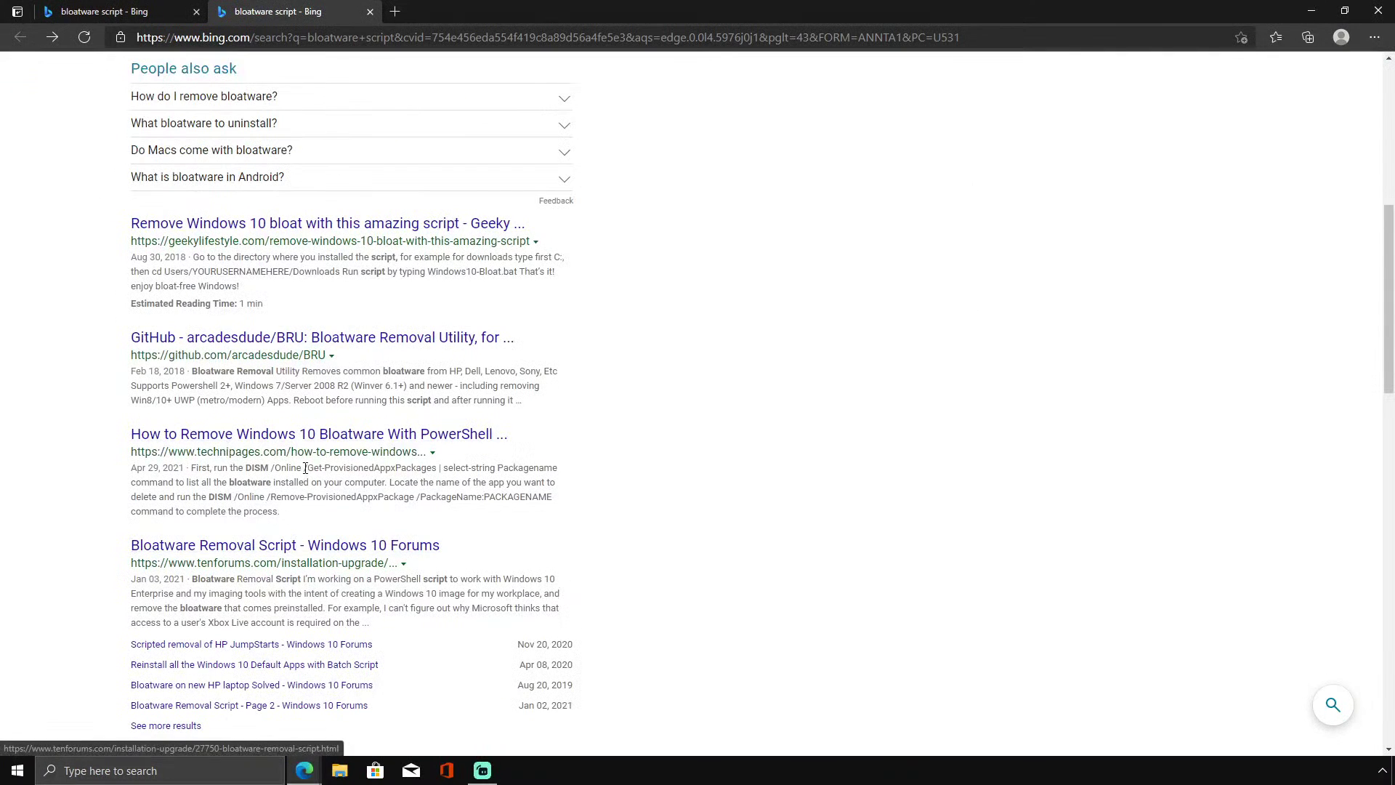
scroll(245, 440, down, 15)
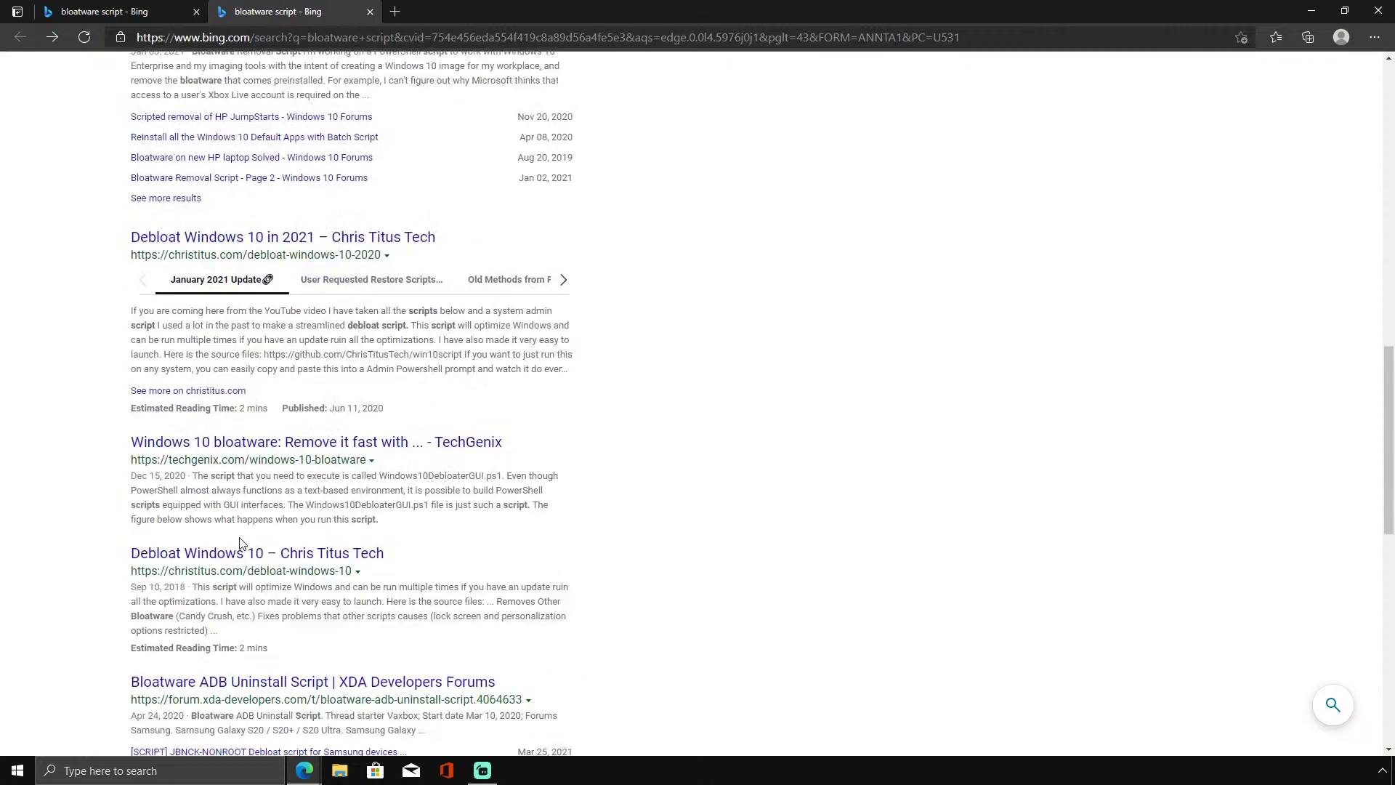
scroll(244, 559, up, 20)
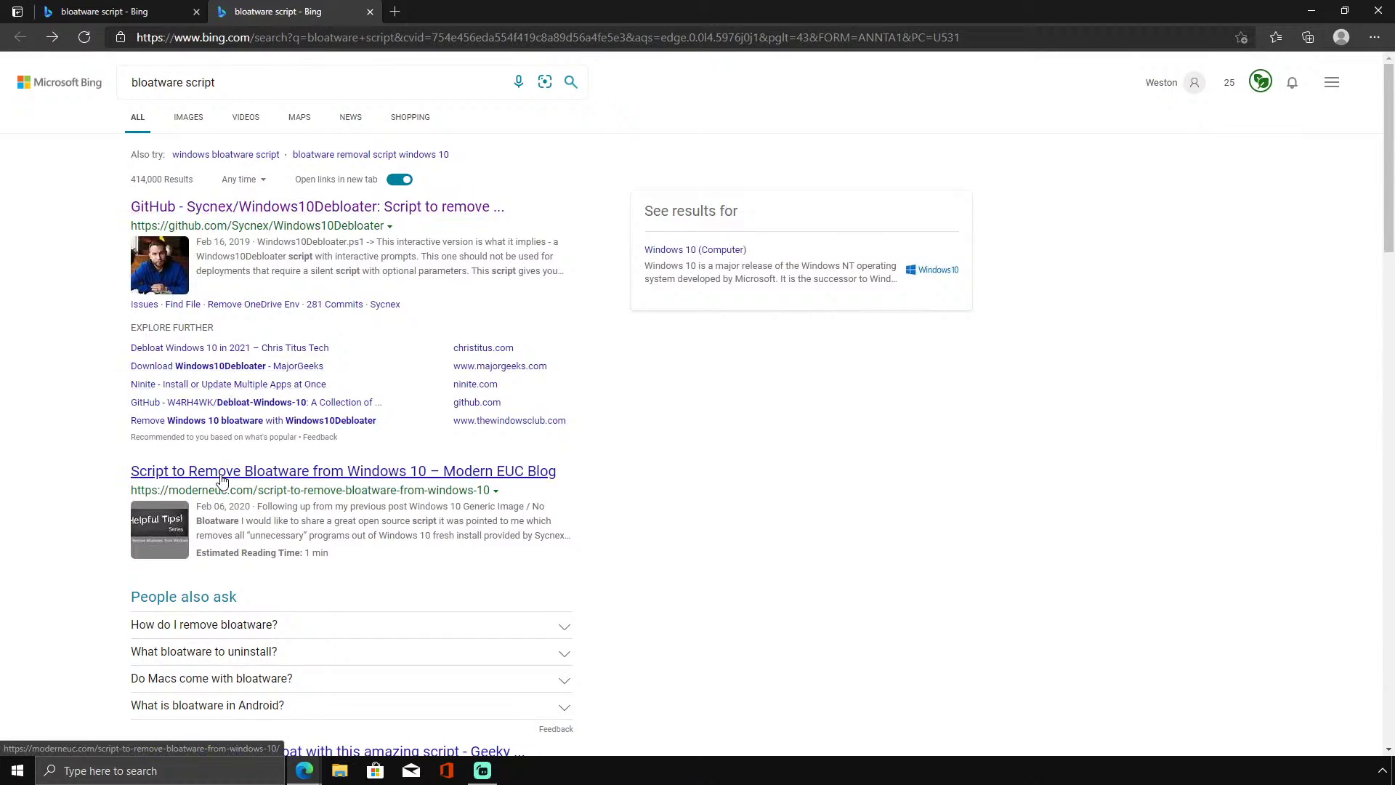
click(222, 480)
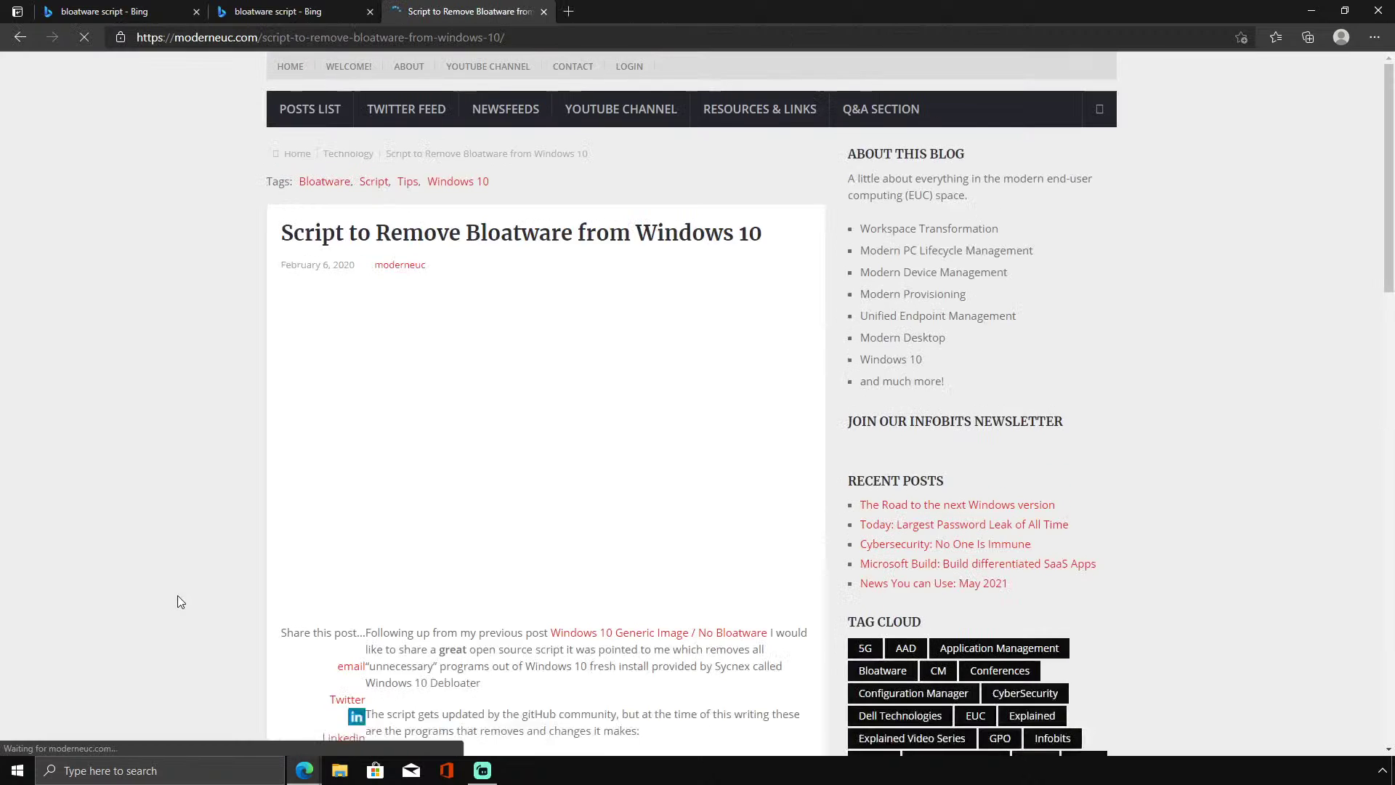
Look through the article and follow its link to the Sycnex/Windows10Debloater repository.
scroll(181, 598, down, 12)
scroll(445, 554, up, 3)
scroll(443, 550, up, 5)
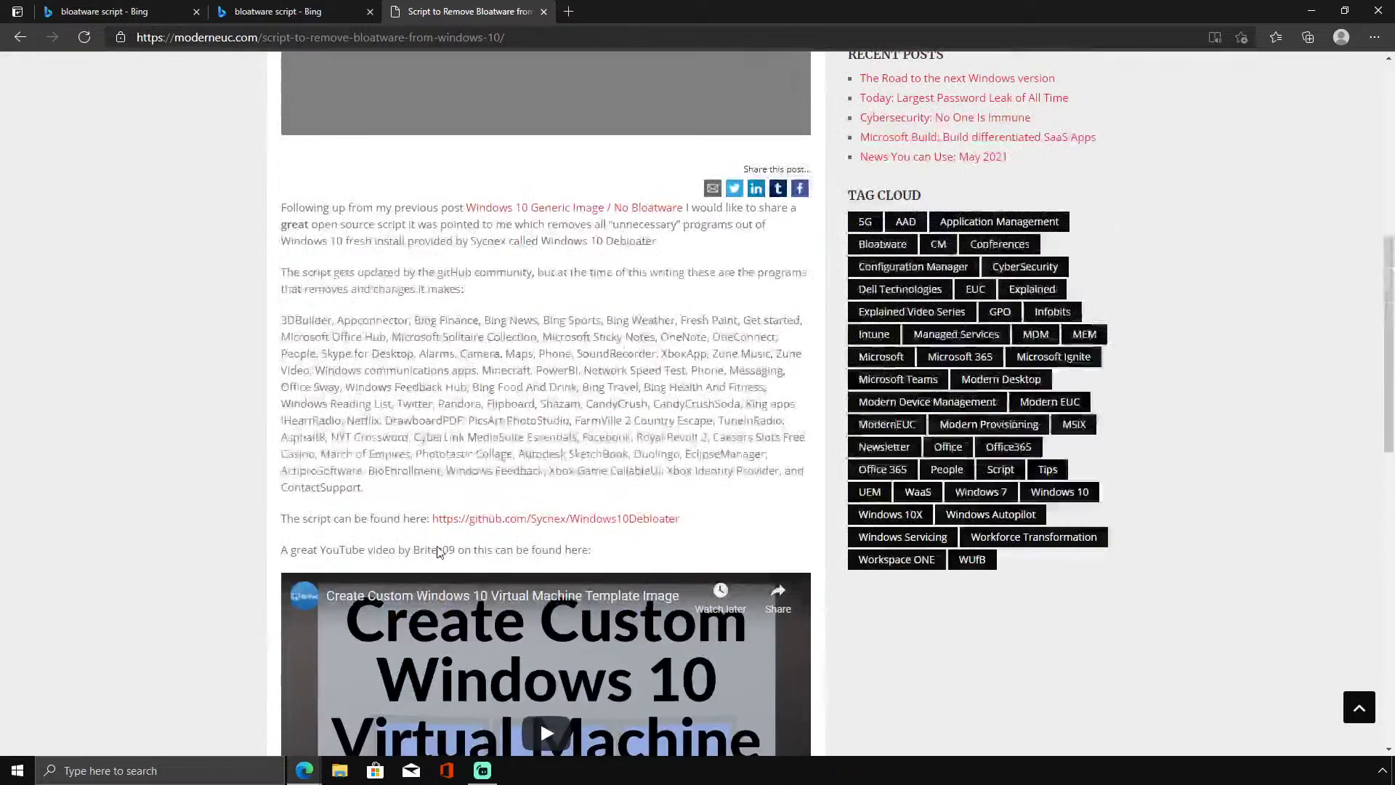
click(500, 524)
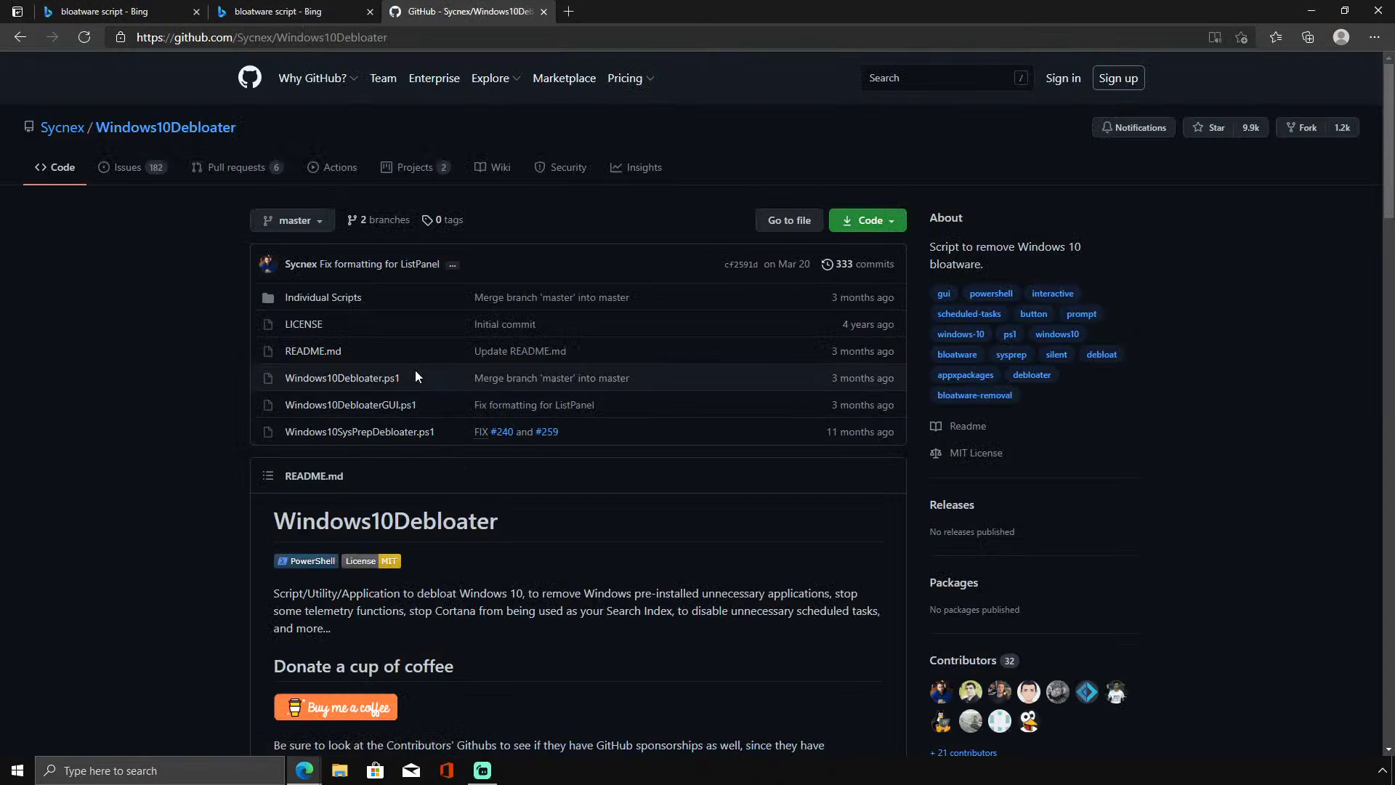
Look through the Individual Scripts folder, the README description and the repository's file finder, and return to the repository's main page.
click(324, 298)
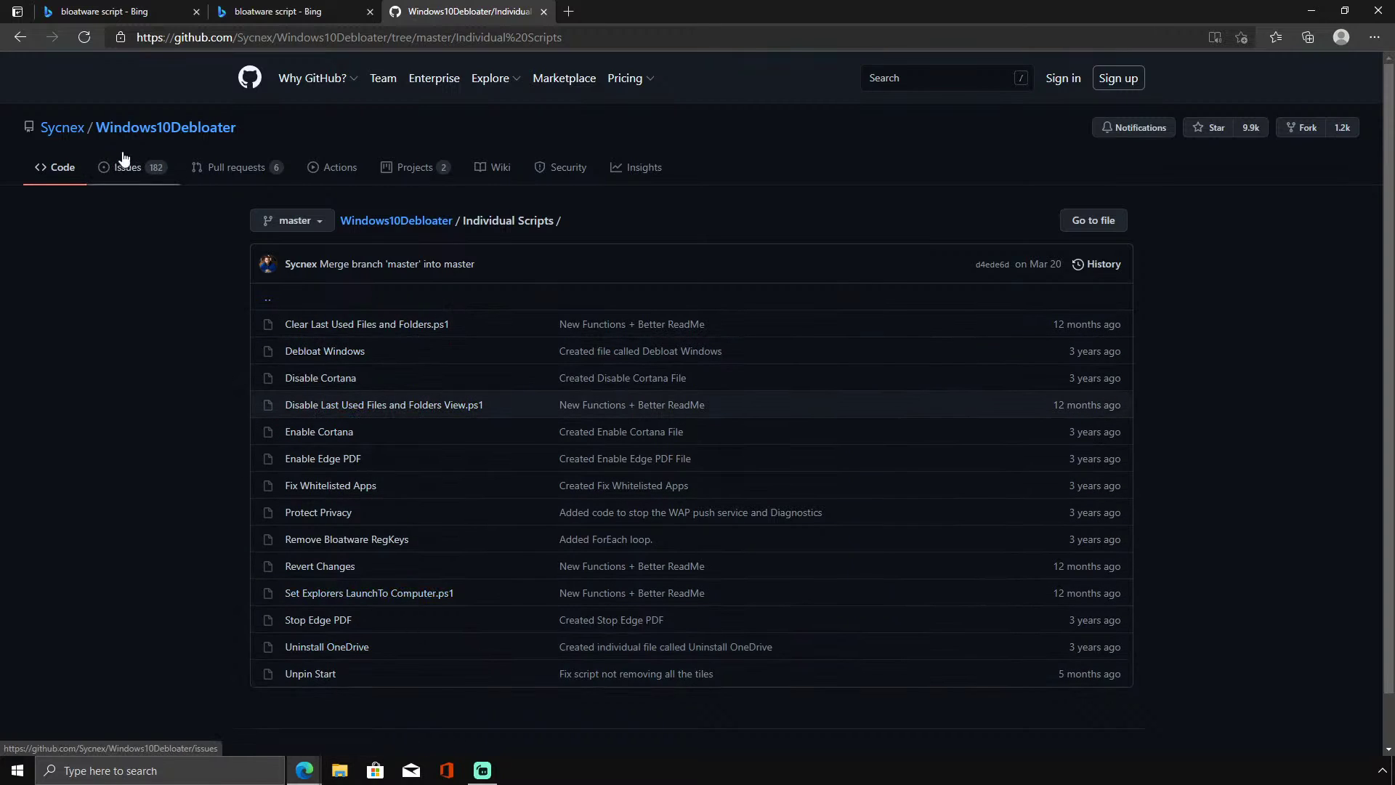
click(19, 37)
scroll(343, 501, down, 1)
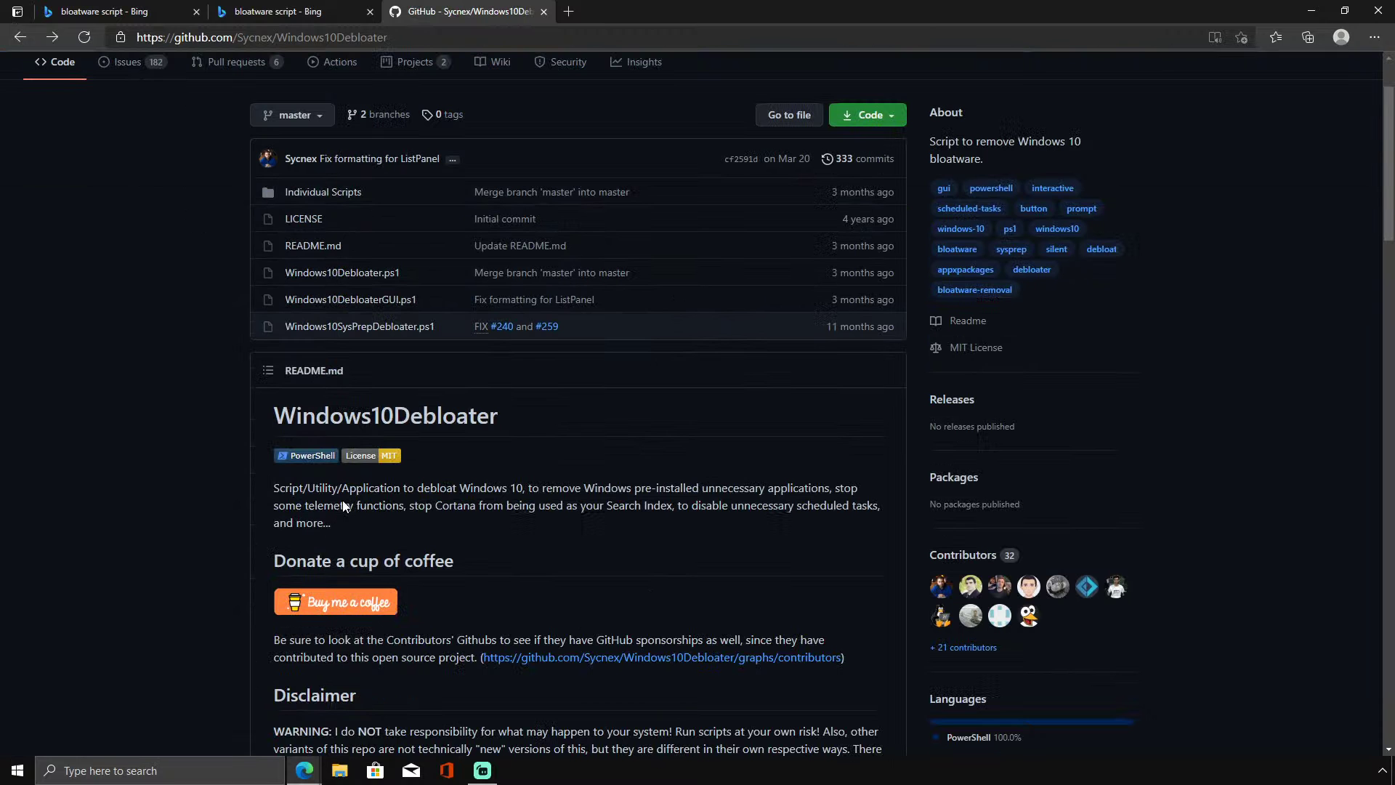
drag(299, 487, 579, 532)
scroll(618, 490, up, 2)
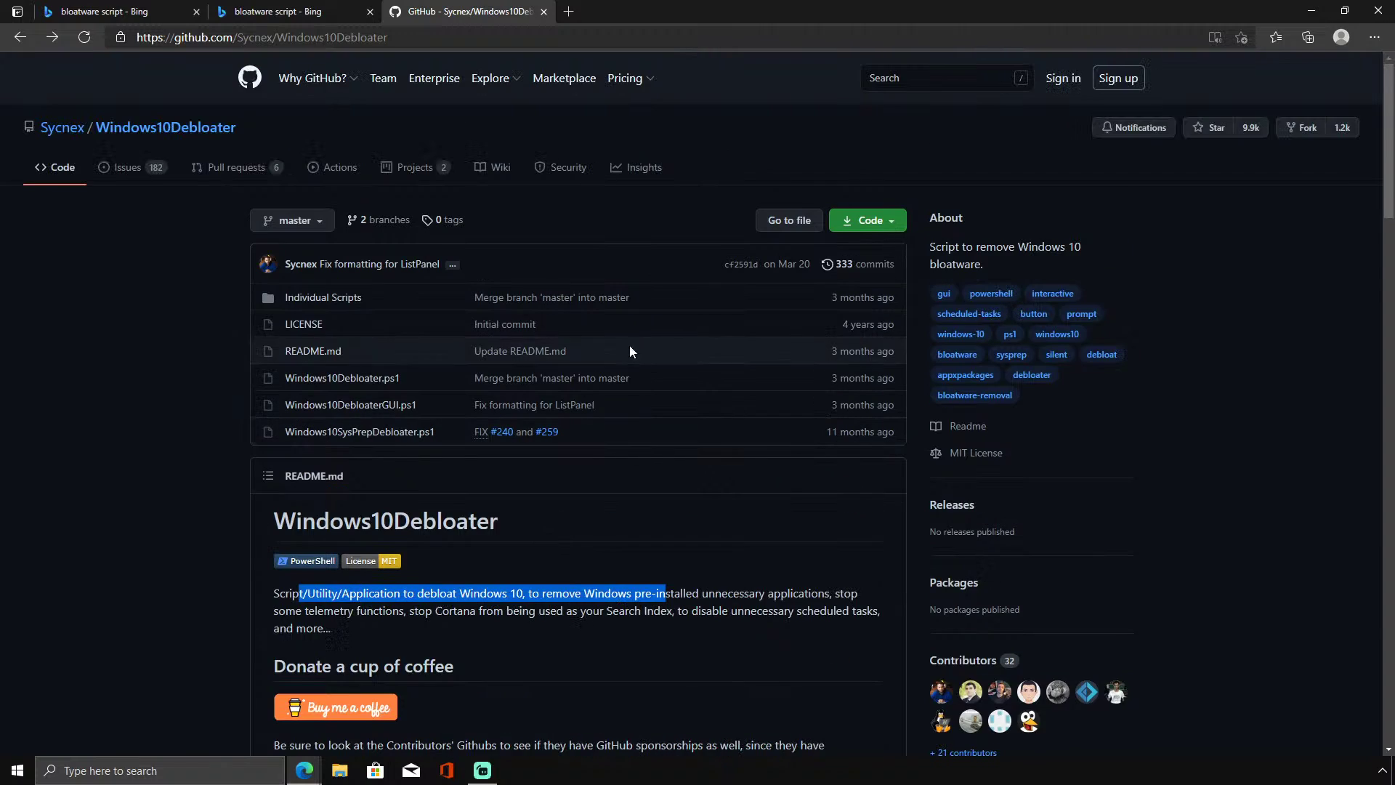
click(800, 220)
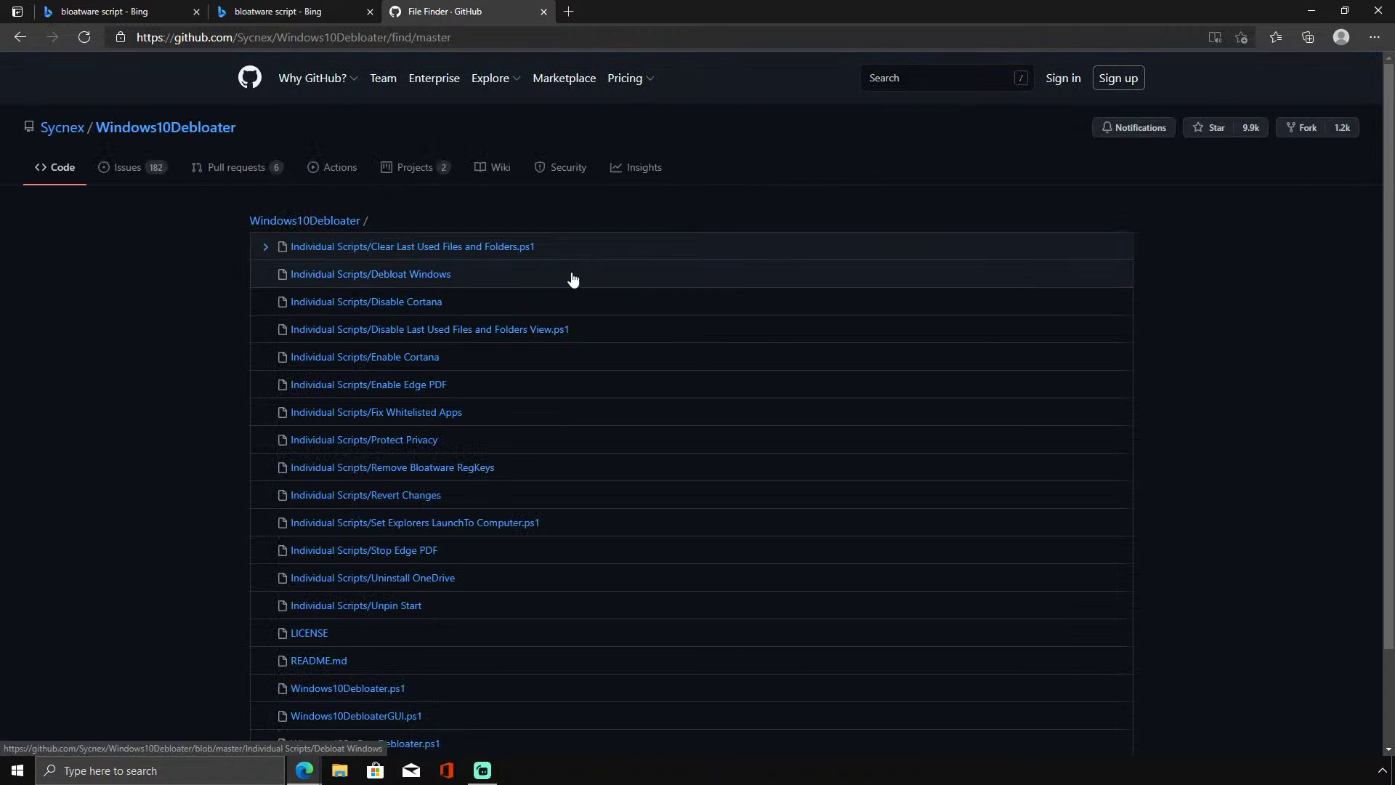
click(290, 222)
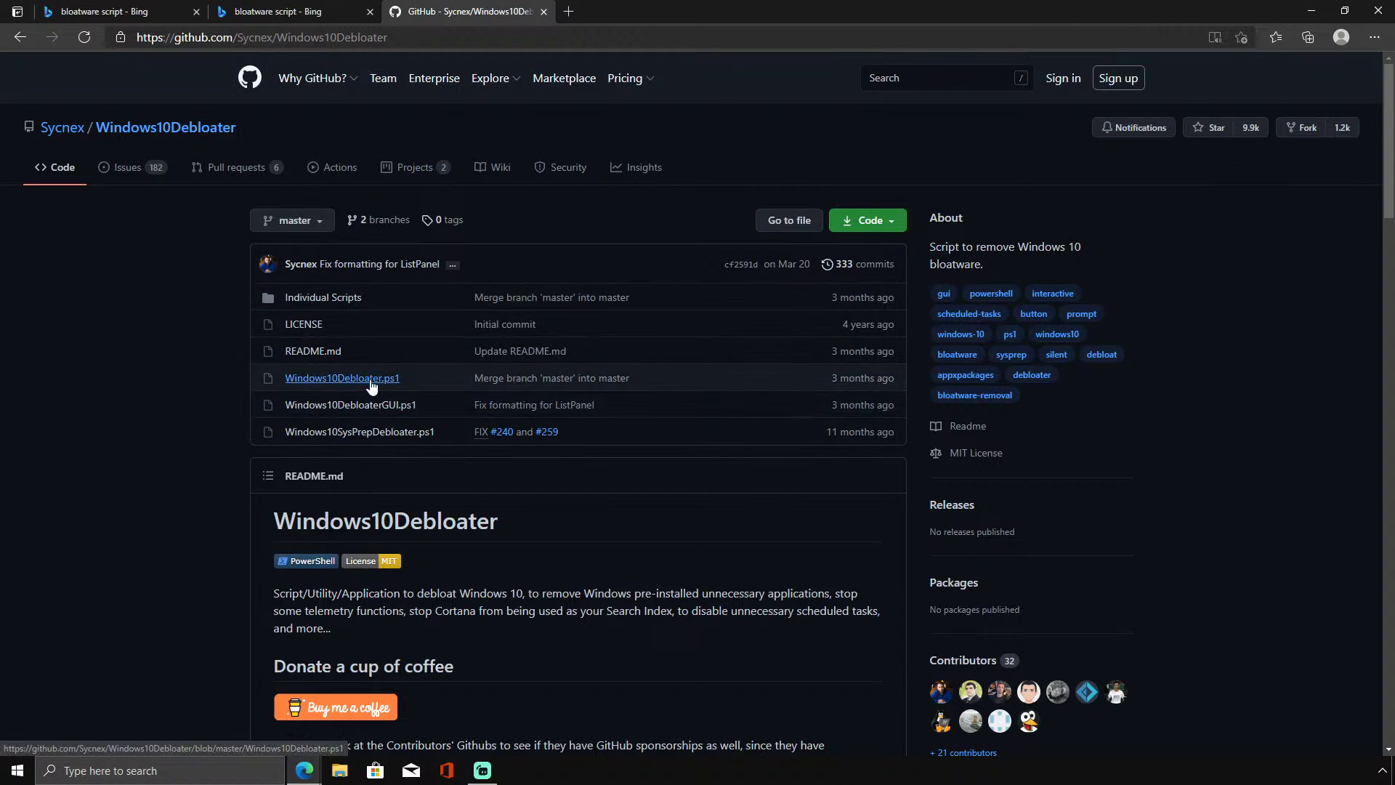
View the source of Windows10Debloater.ps1, go back to the repository page and check the README's First Method instructions.
click(372, 381)
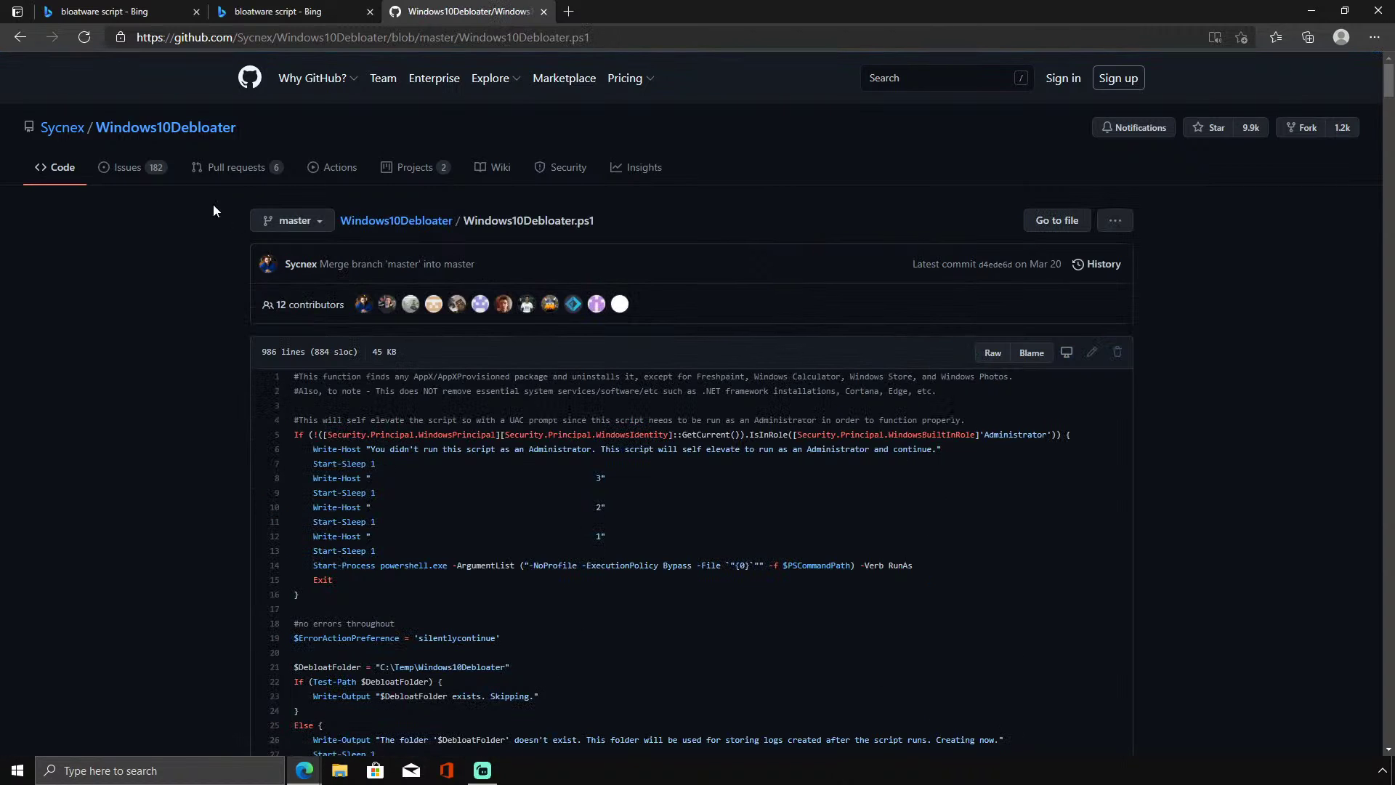
click(20, 38)
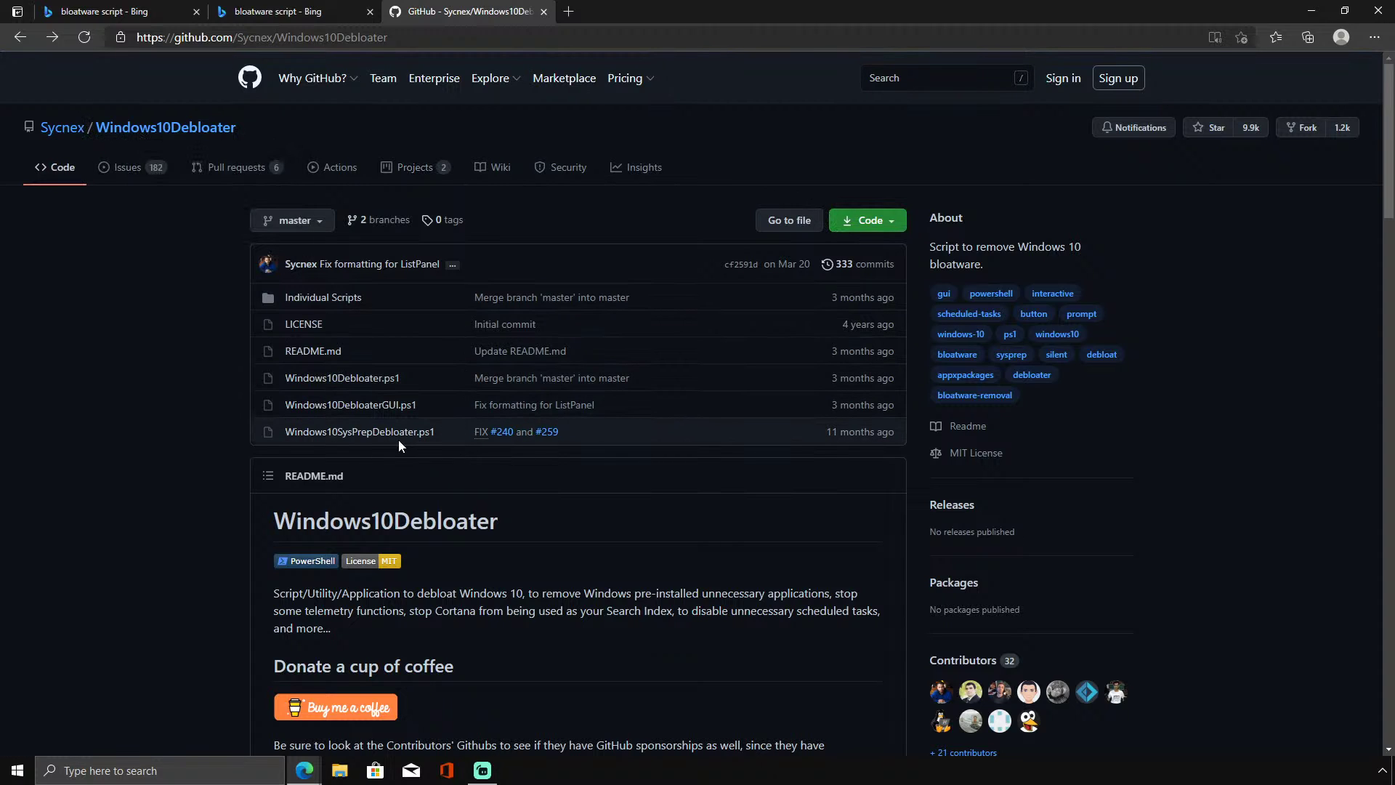
scroll(398, 439, down, 5)
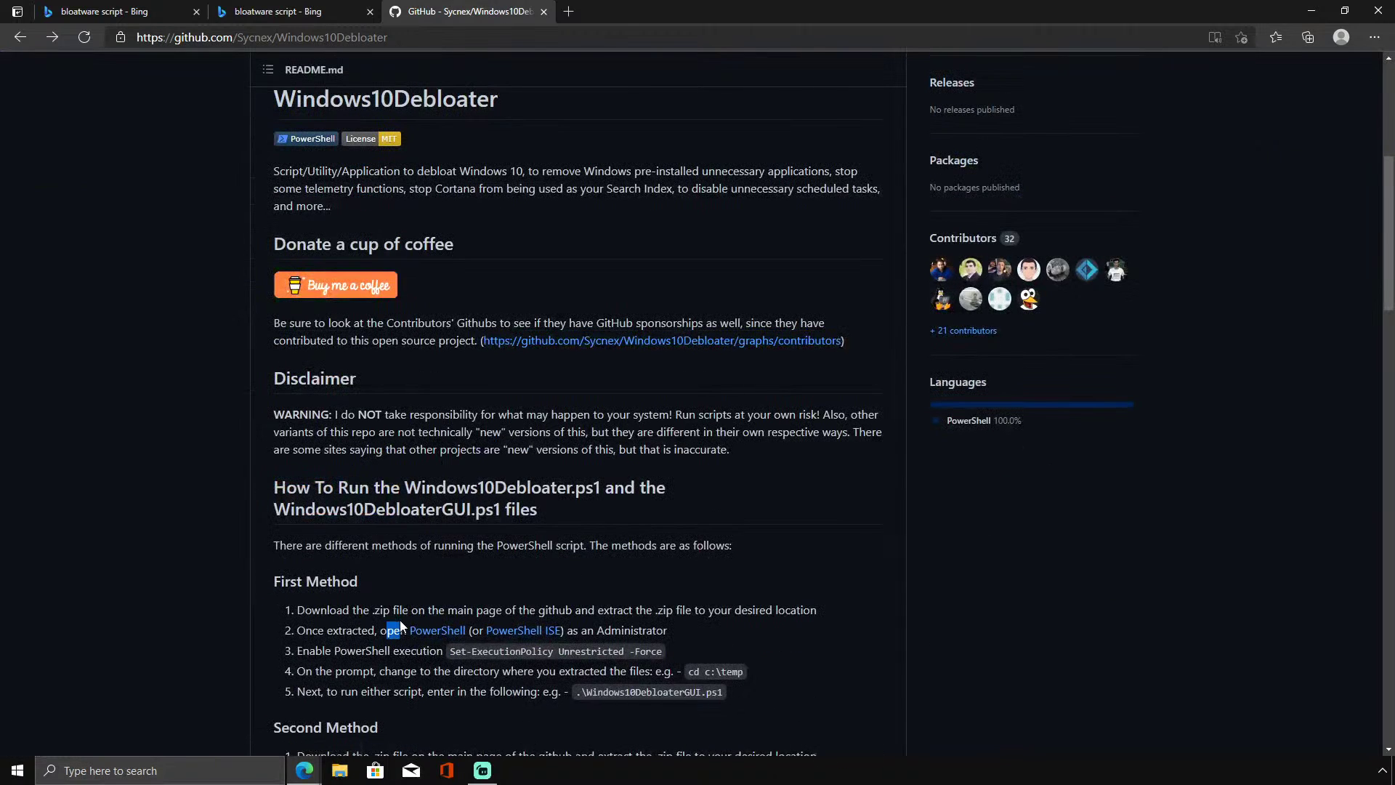
scroll(505, 491, up, 5)
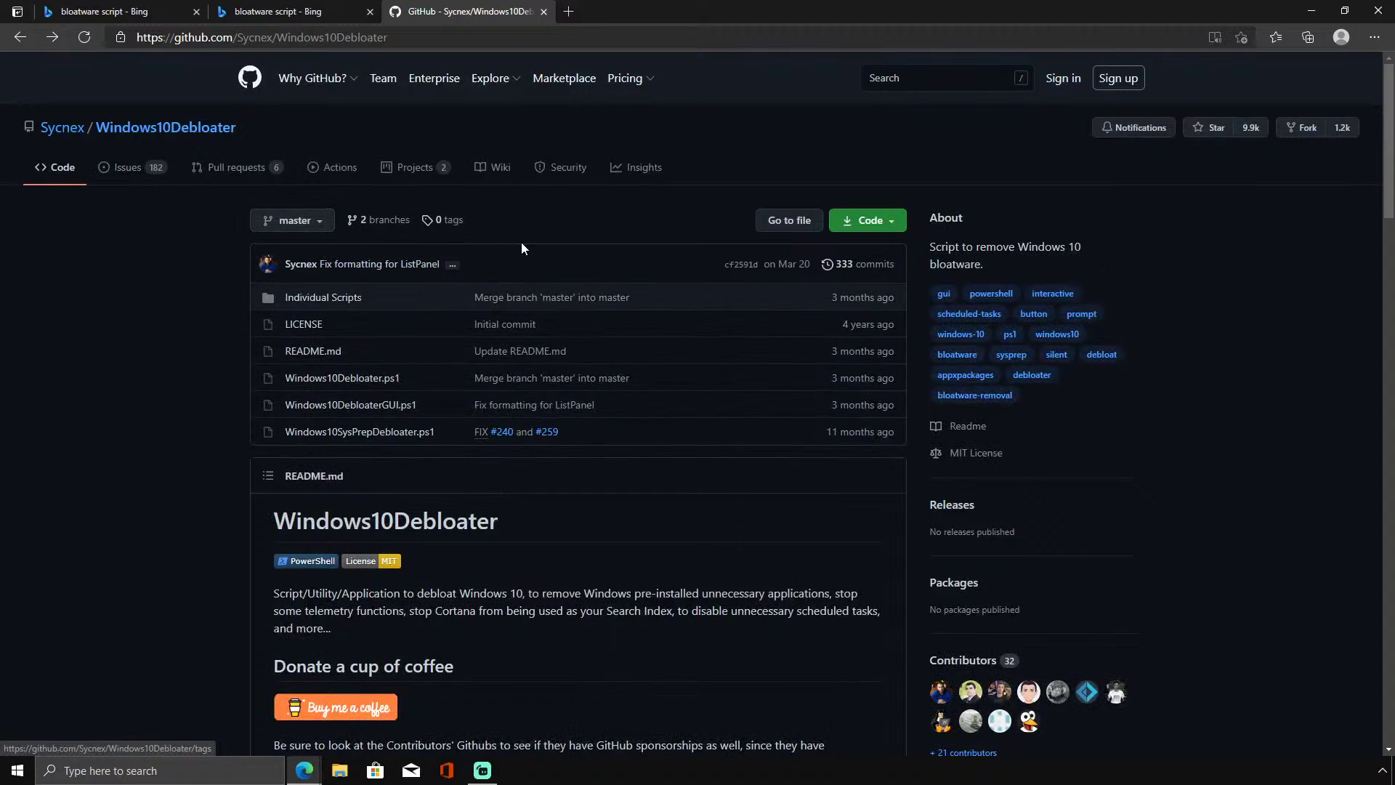
right_click(303, 323)
click(261, 330)
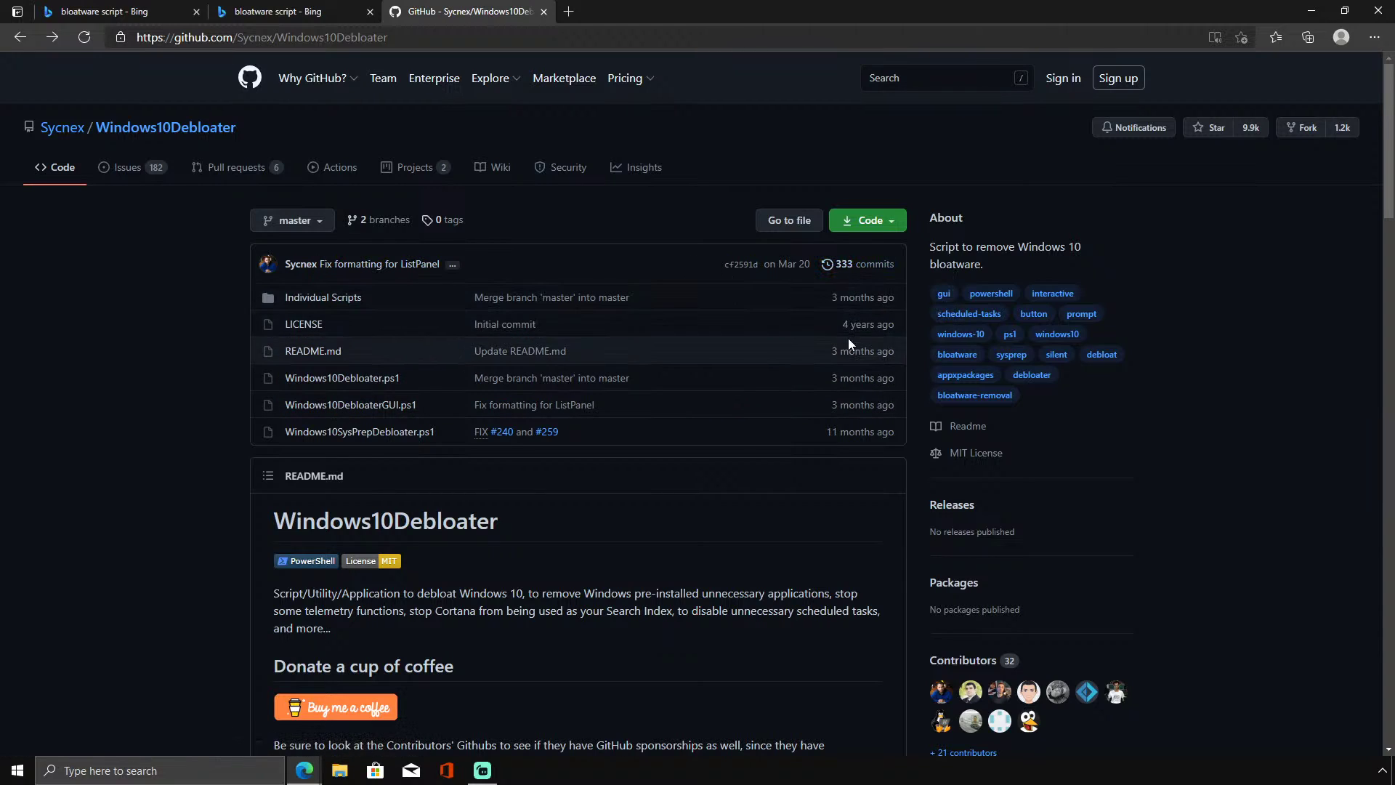
Reopen Windows10Debloater.ps1, view the file finder from there and return to the repository's main page.
click(357, 378)
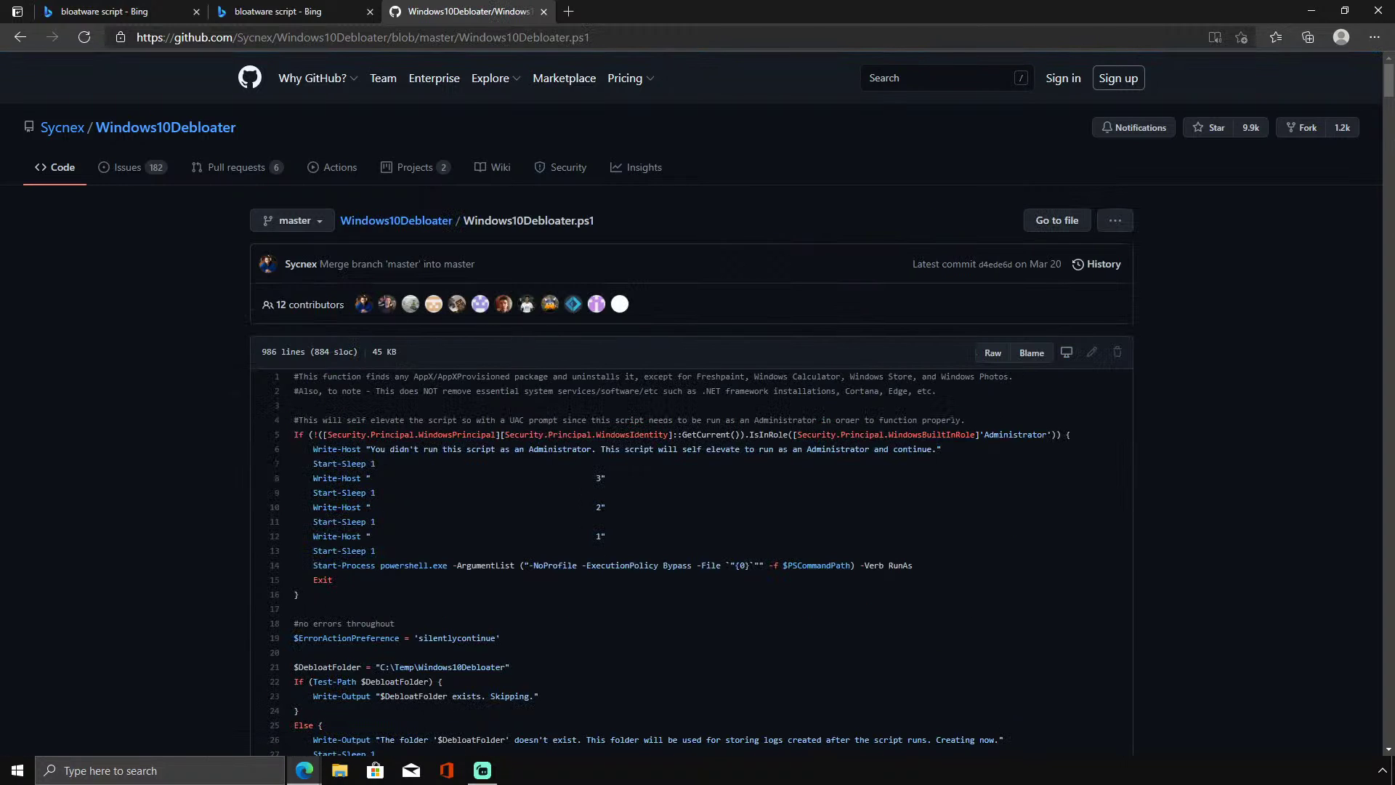
click(1039, 221)
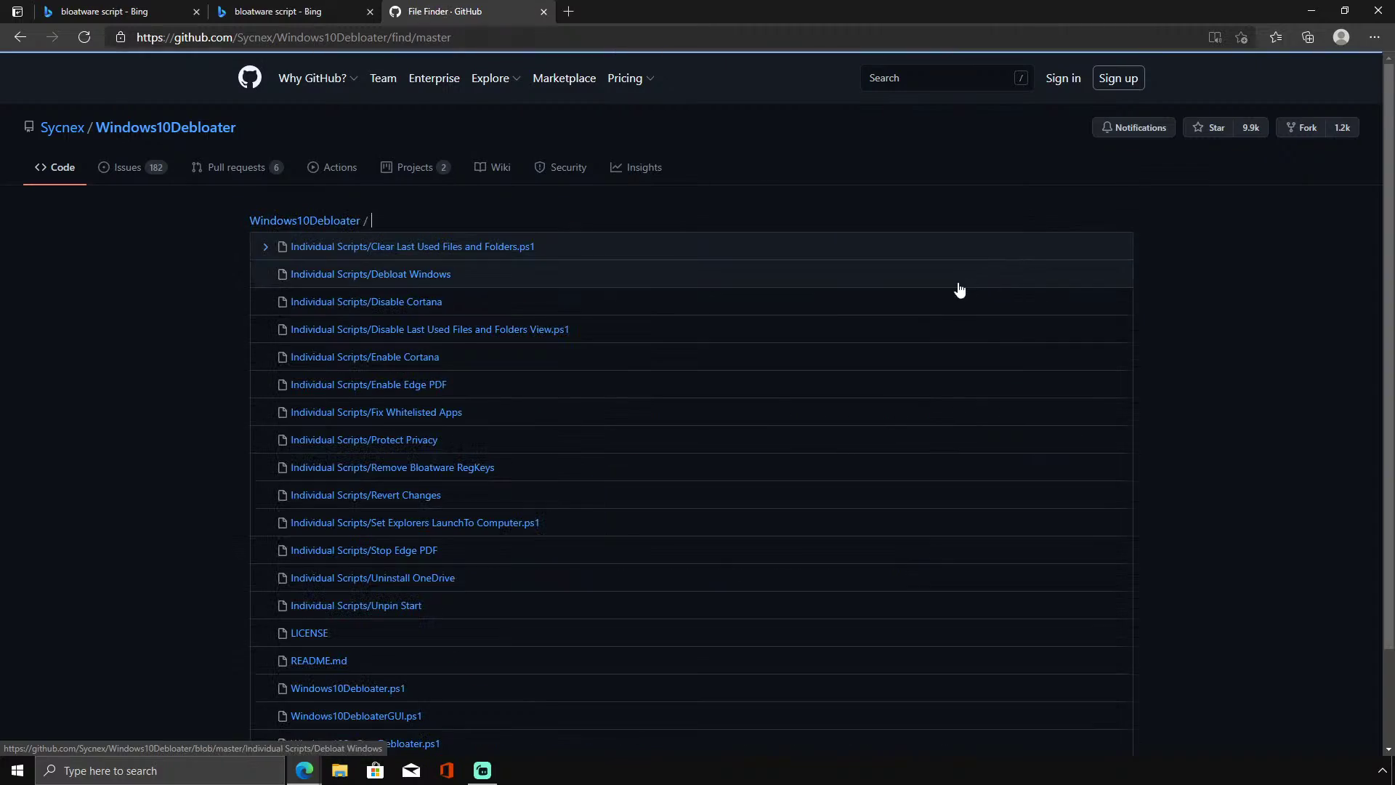
right_click(324, 220)
click(298, 224)
click(298, 224)
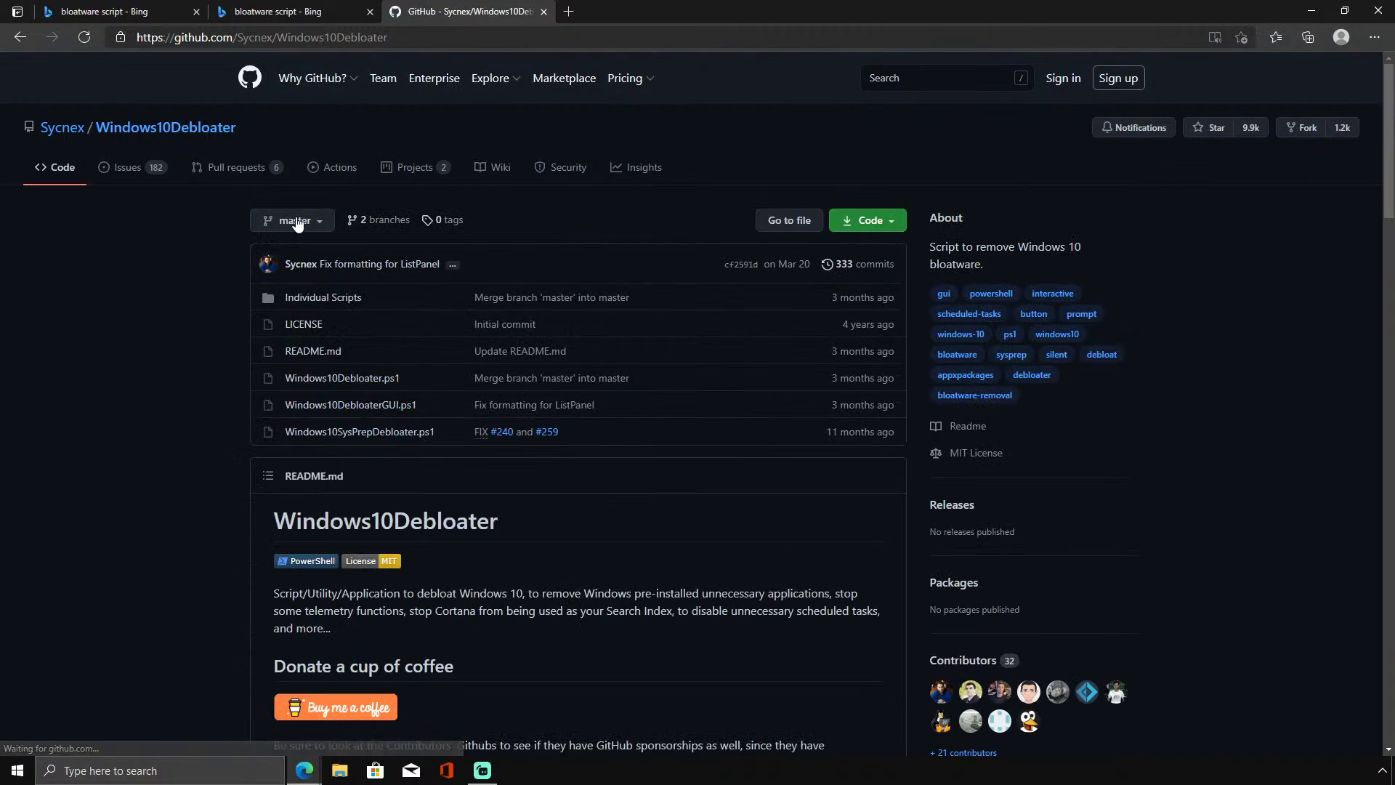
Read through the README for the script's run methods, switch parameters, removed bloatware and quick download link.
scroll(581, 399, down, 6)
scroll(582, 399, down, 15)
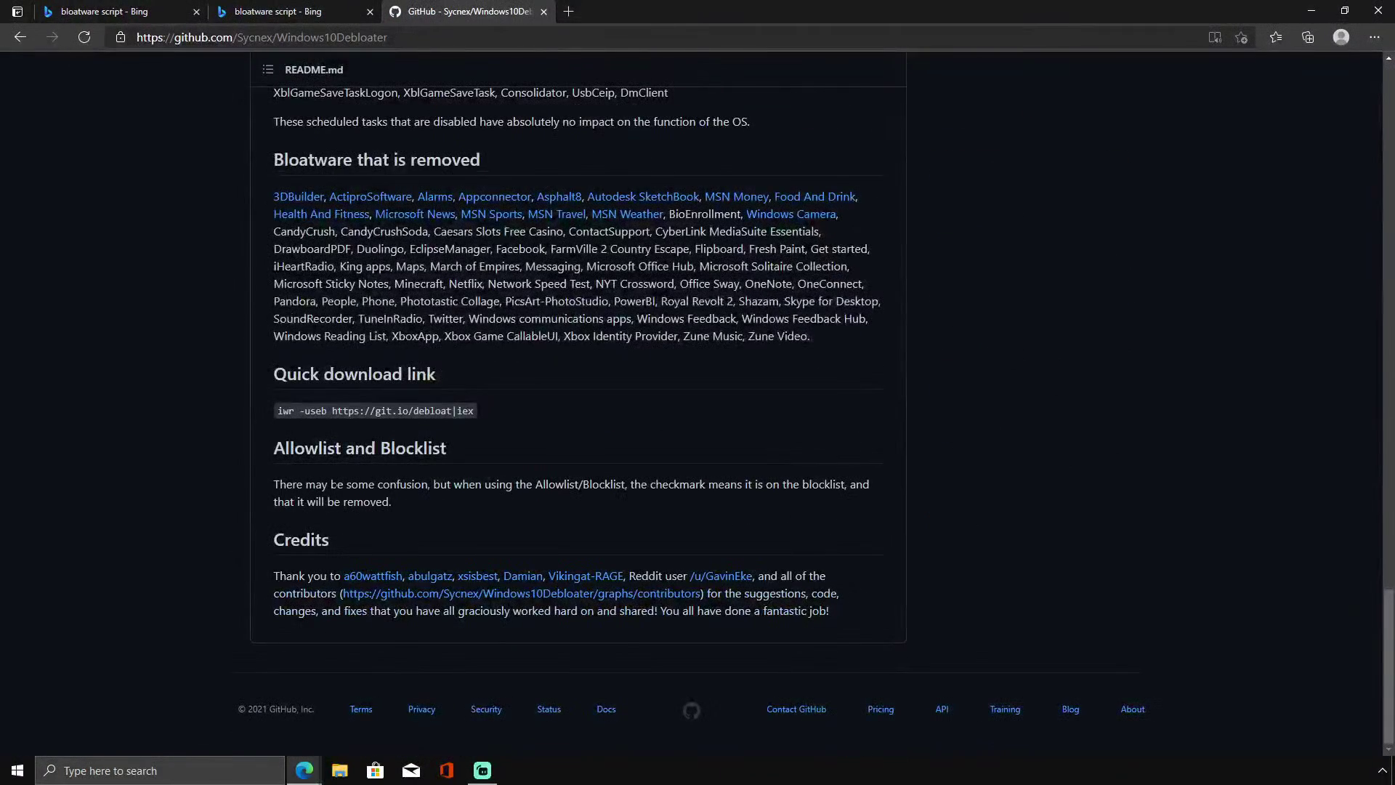
scroll(332, 487, up, 10)
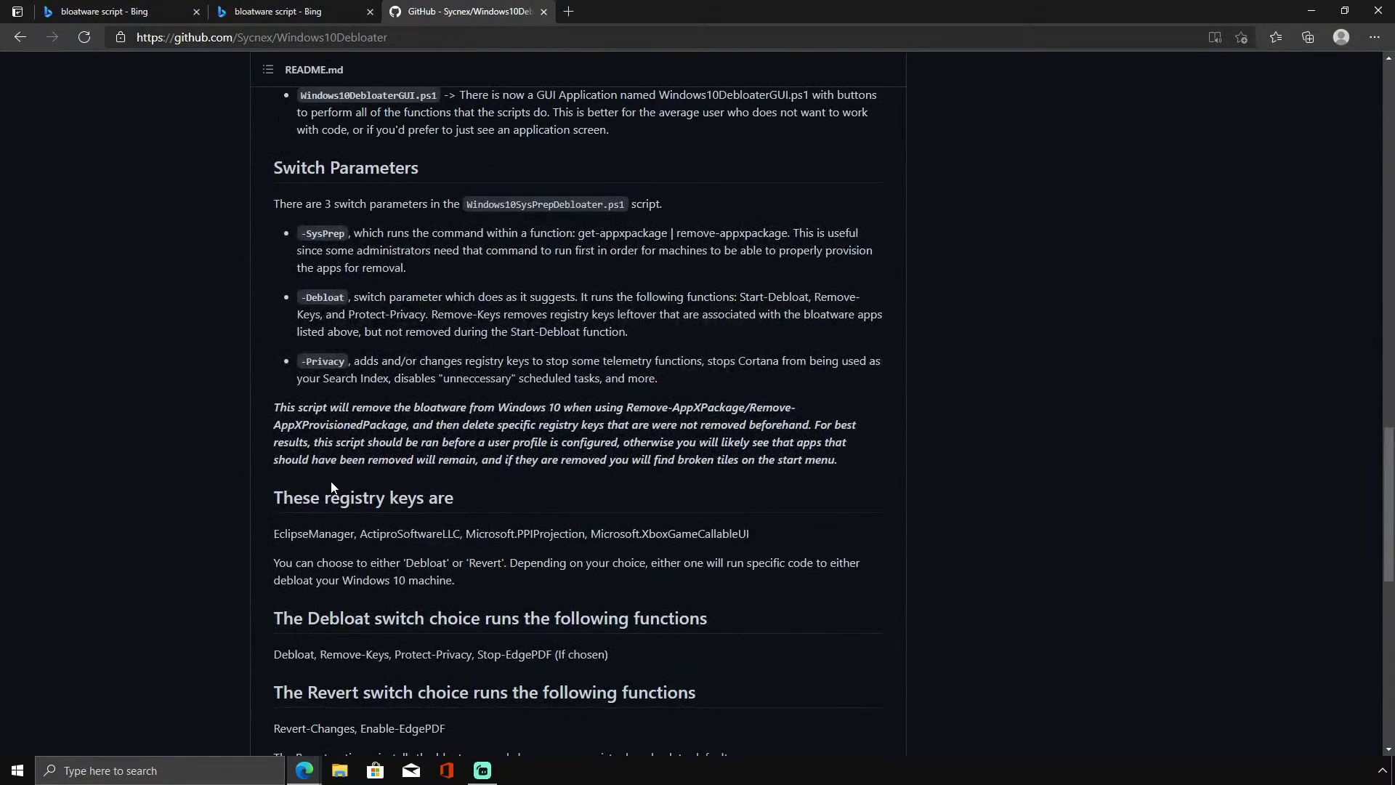
scroll(331, 487, up, 10)
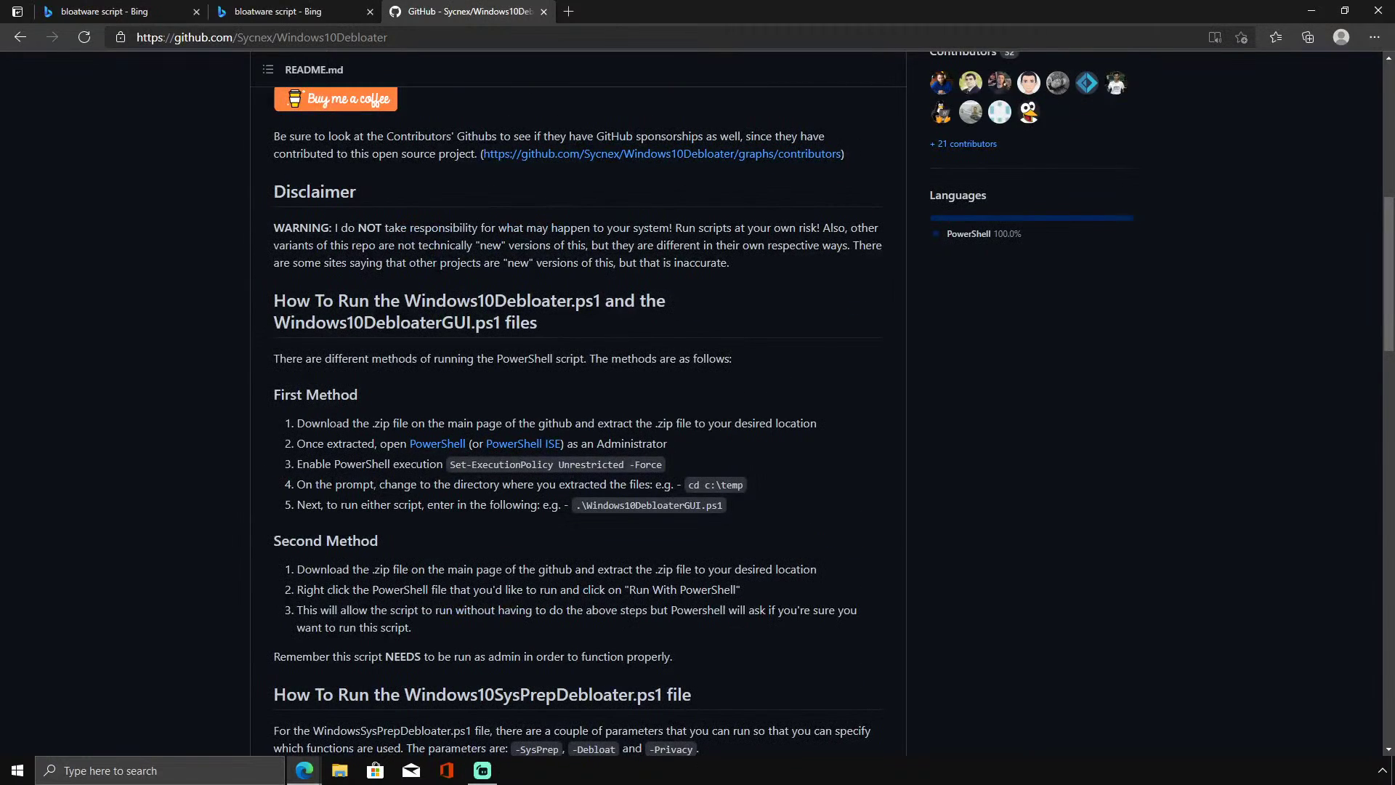
scroll(578, 407, up, 2)
scroll(332, 487, up, 5)
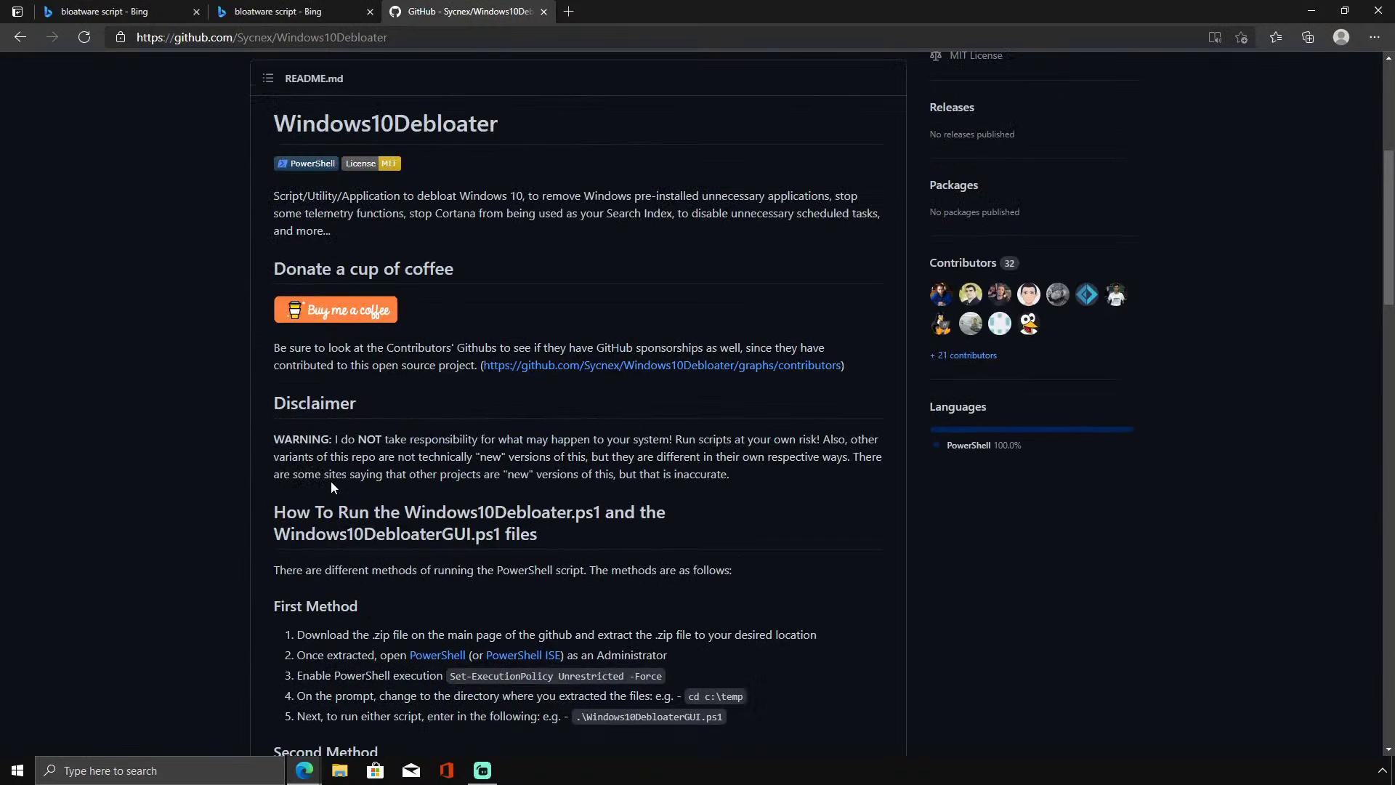
scroll(366, 420, up, 3)
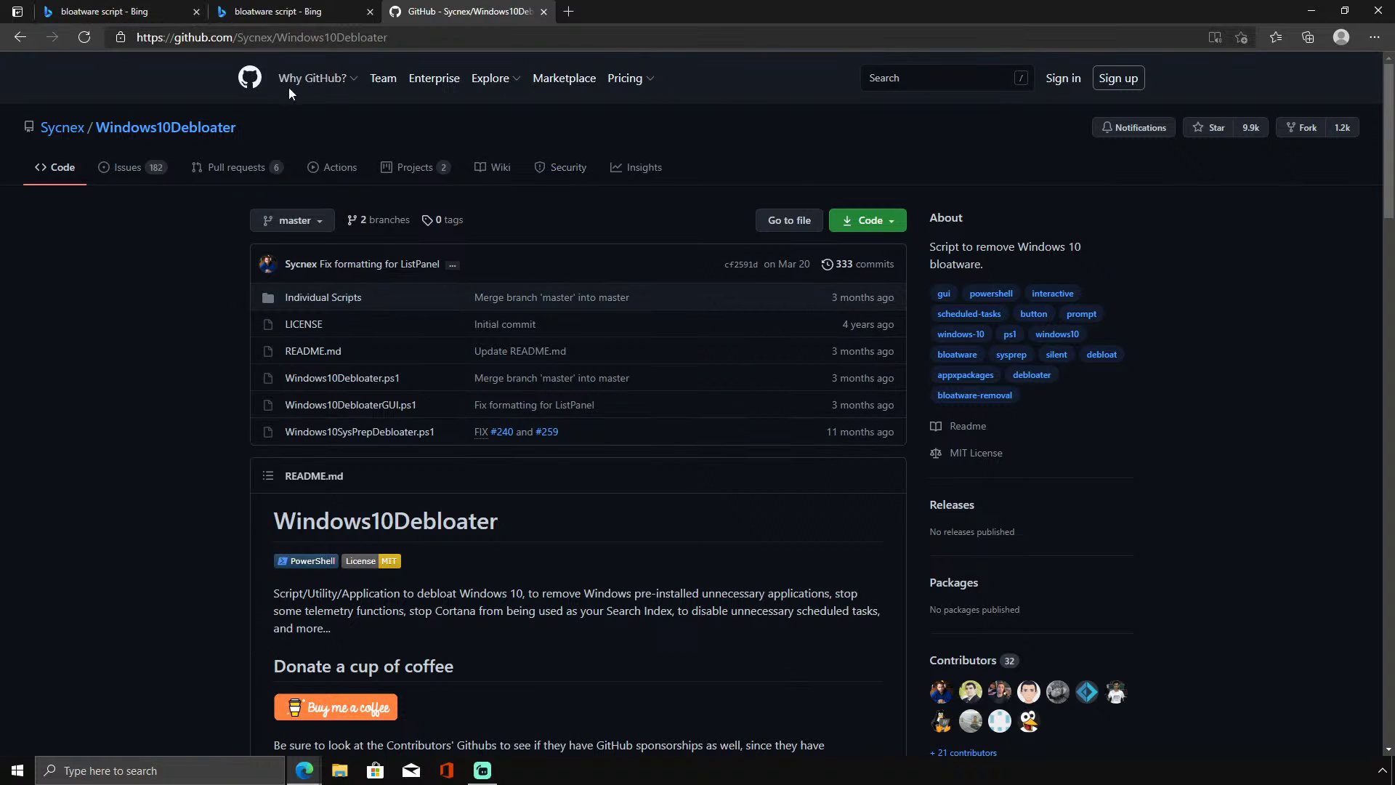
scroll(234, 420, down, 4)
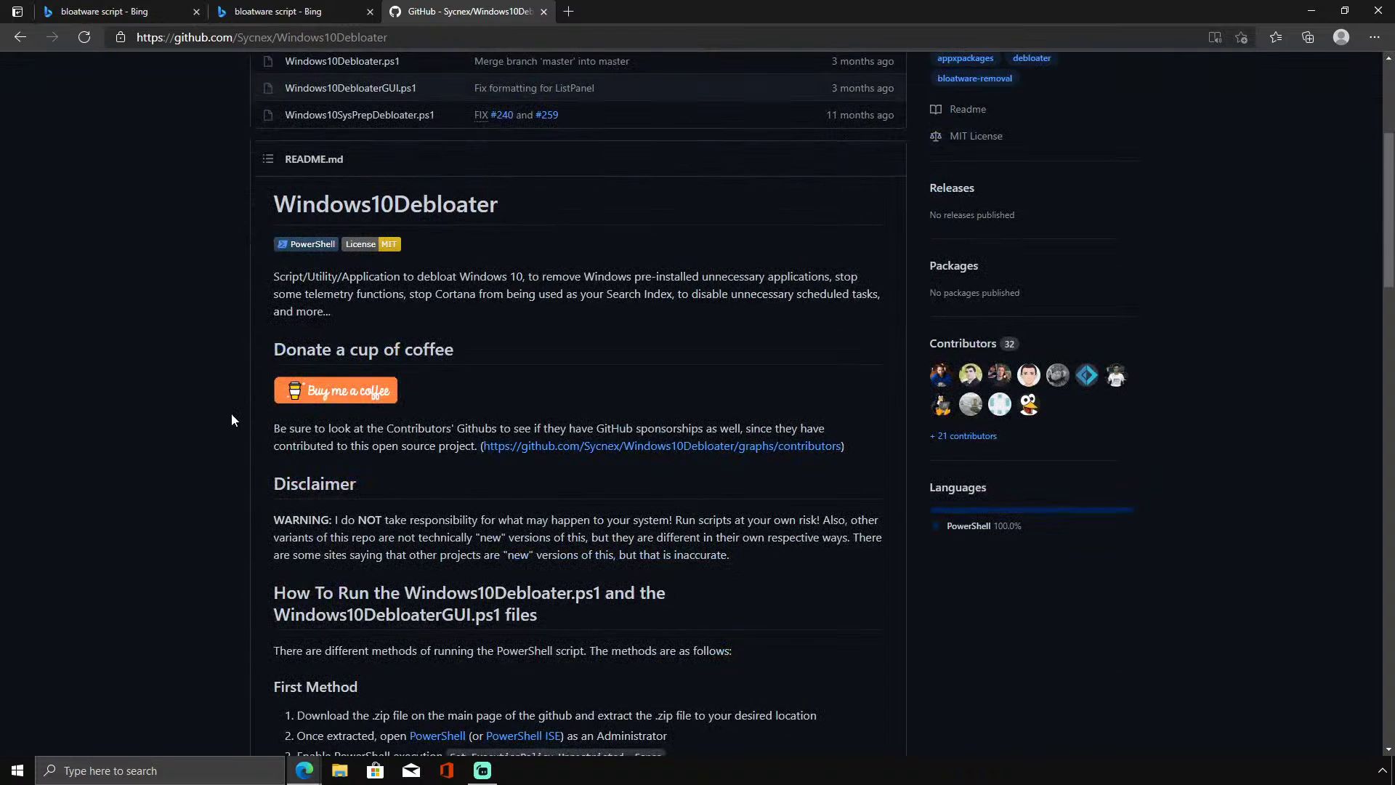
scroll(231, 417, up, 4)
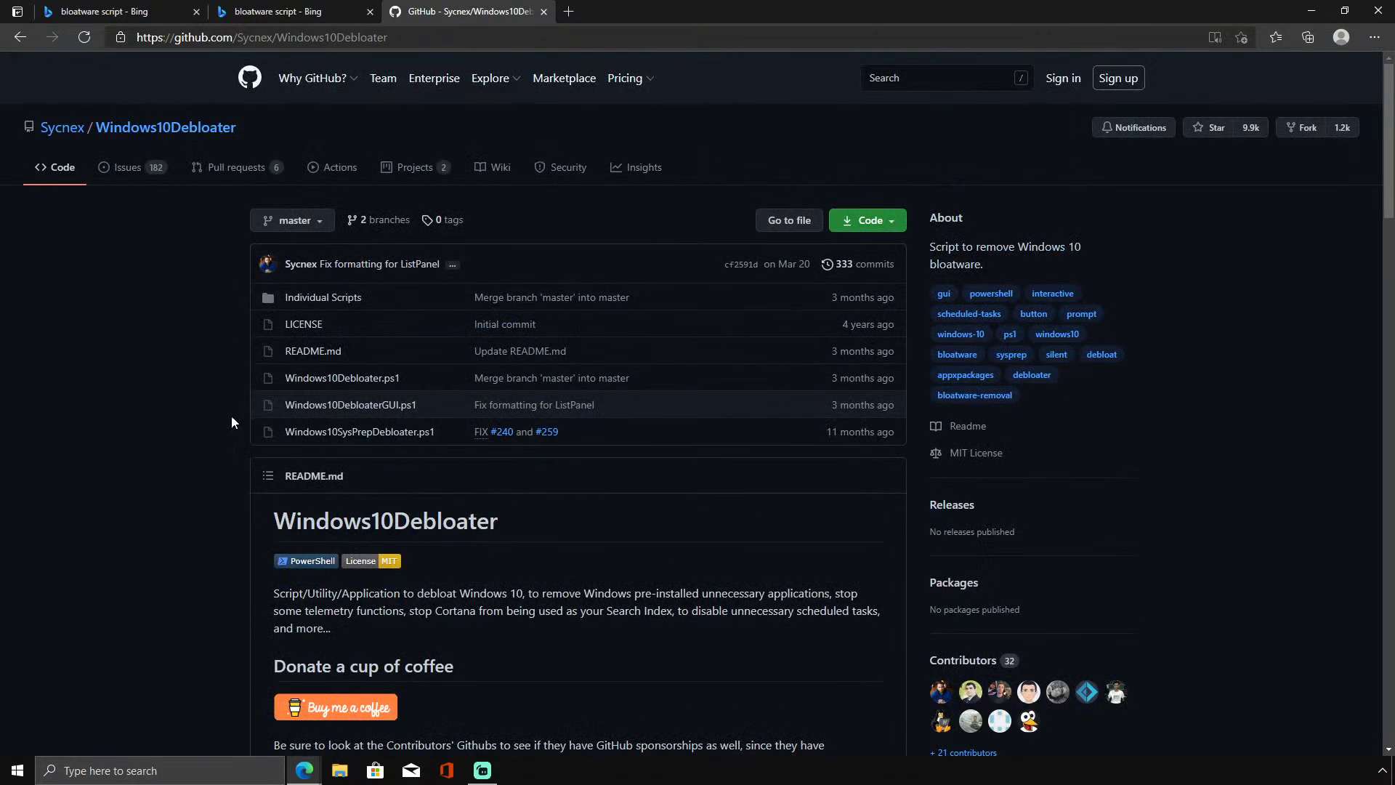
click(111, 134)
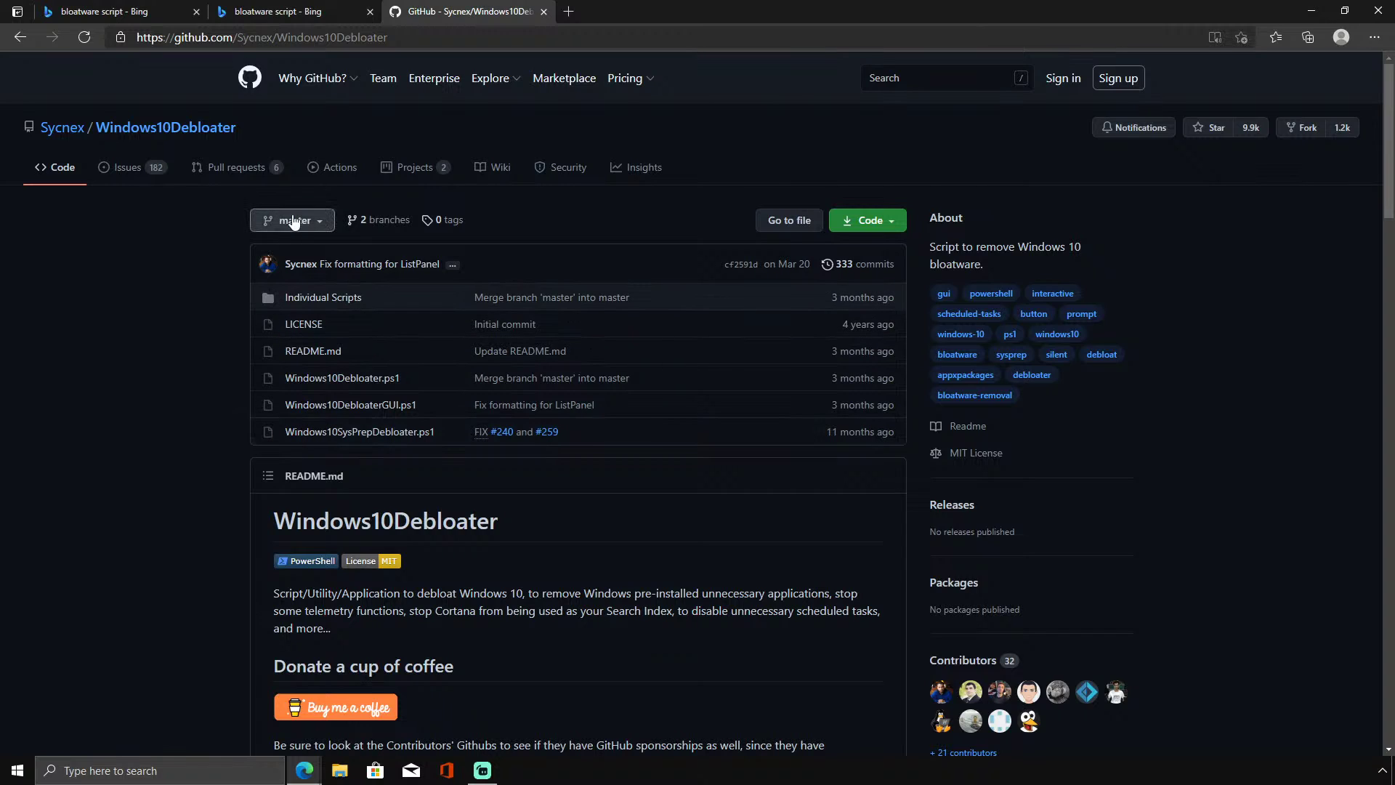
scroll(587, 509, down, 4)
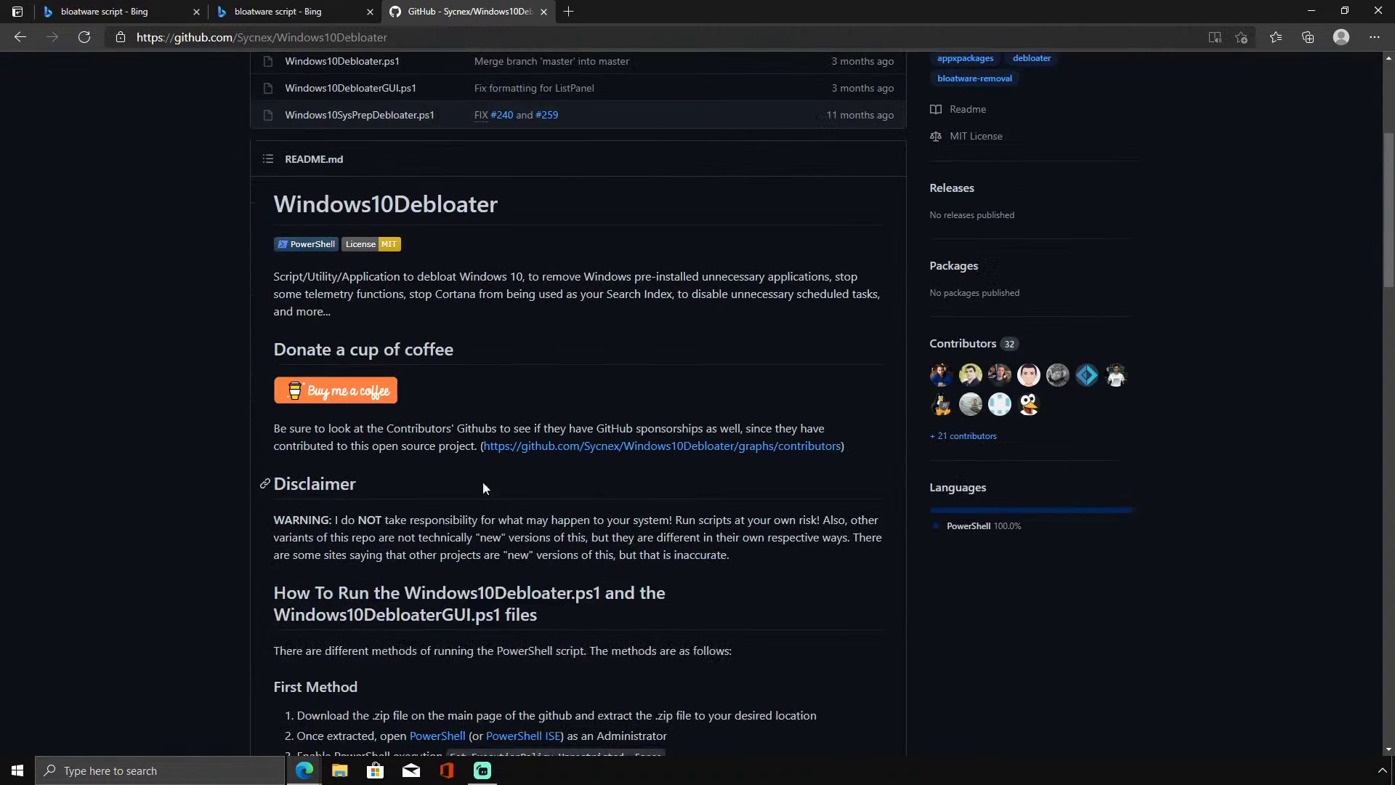
Jump to the Windows10Debloater heading through the README's outline, then look at the repository's file list.
click(273, 161)
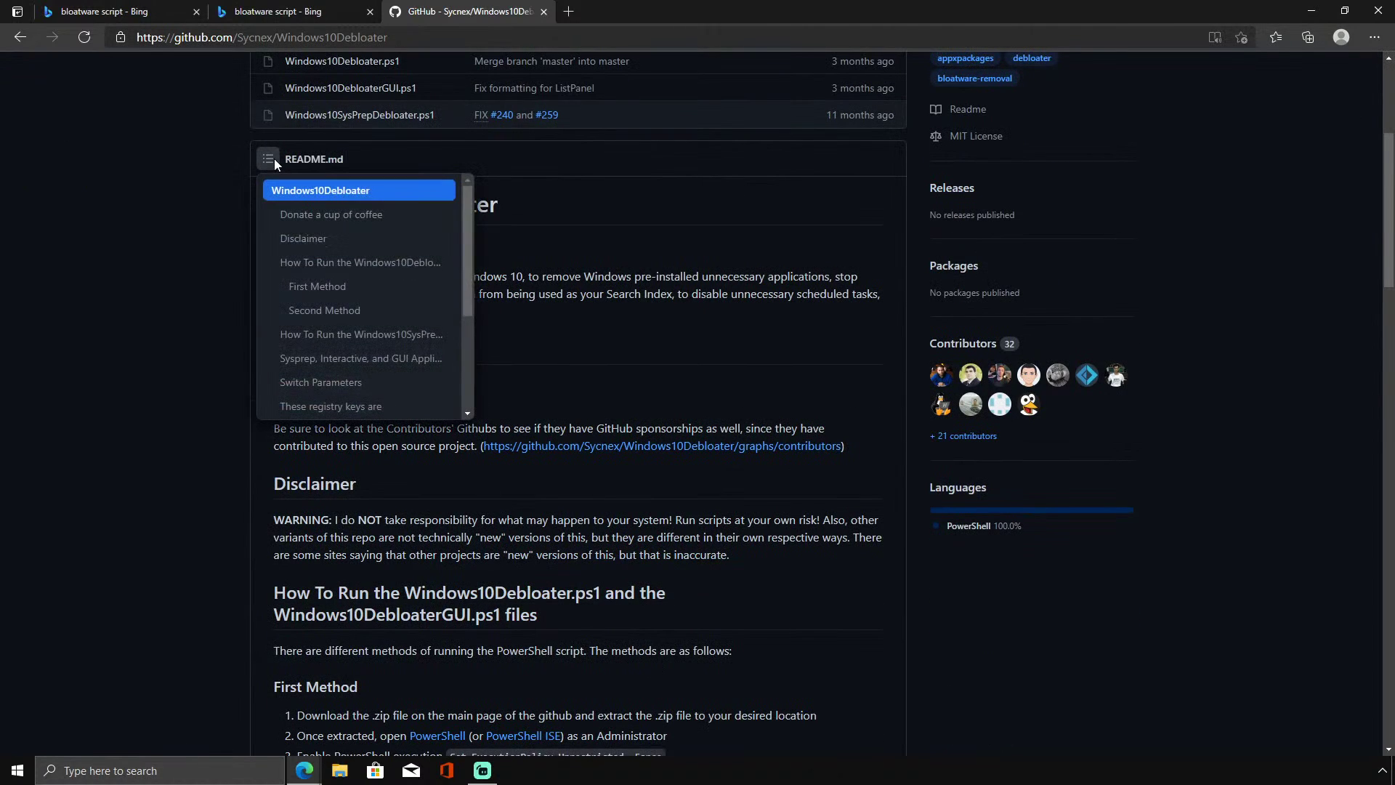
click(302, 191)
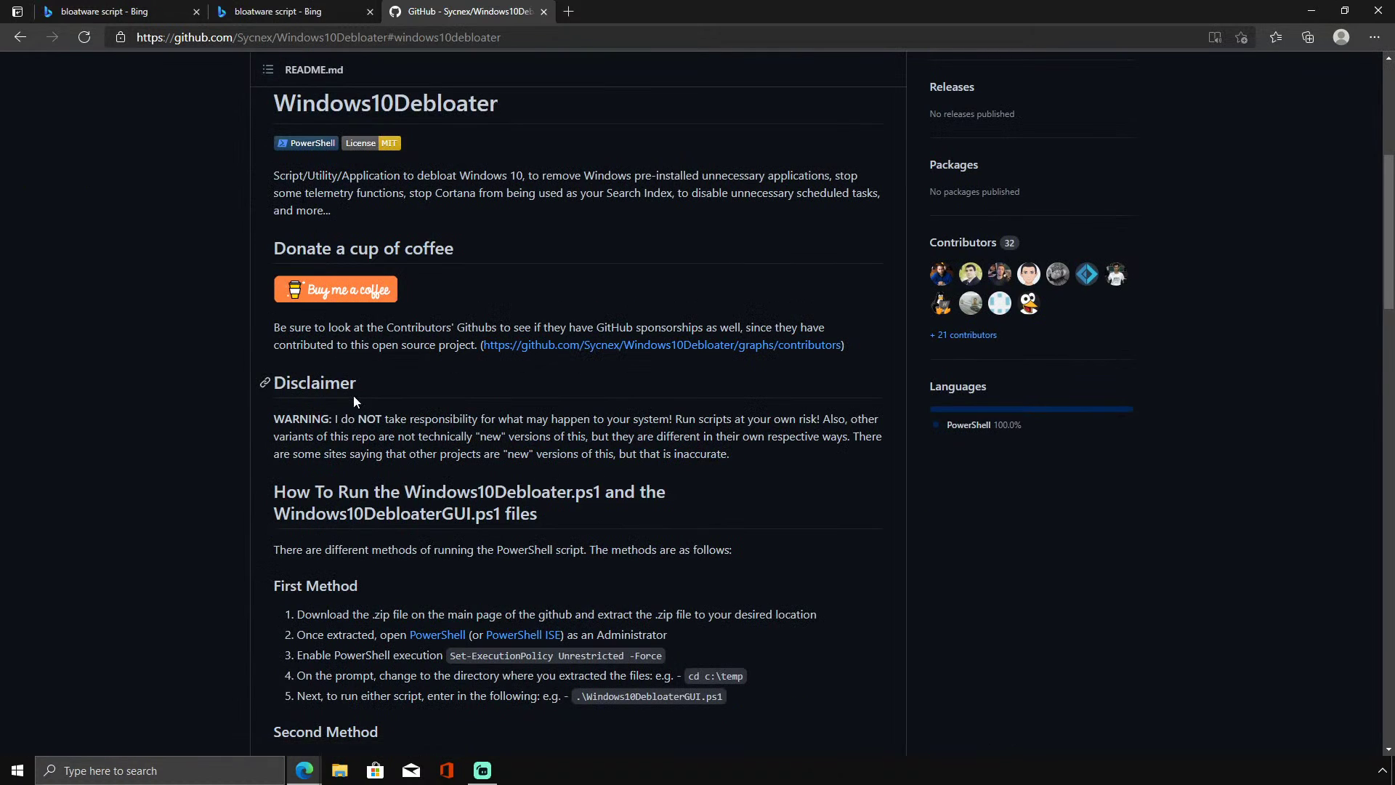
scroll(407, 557, up, 6)
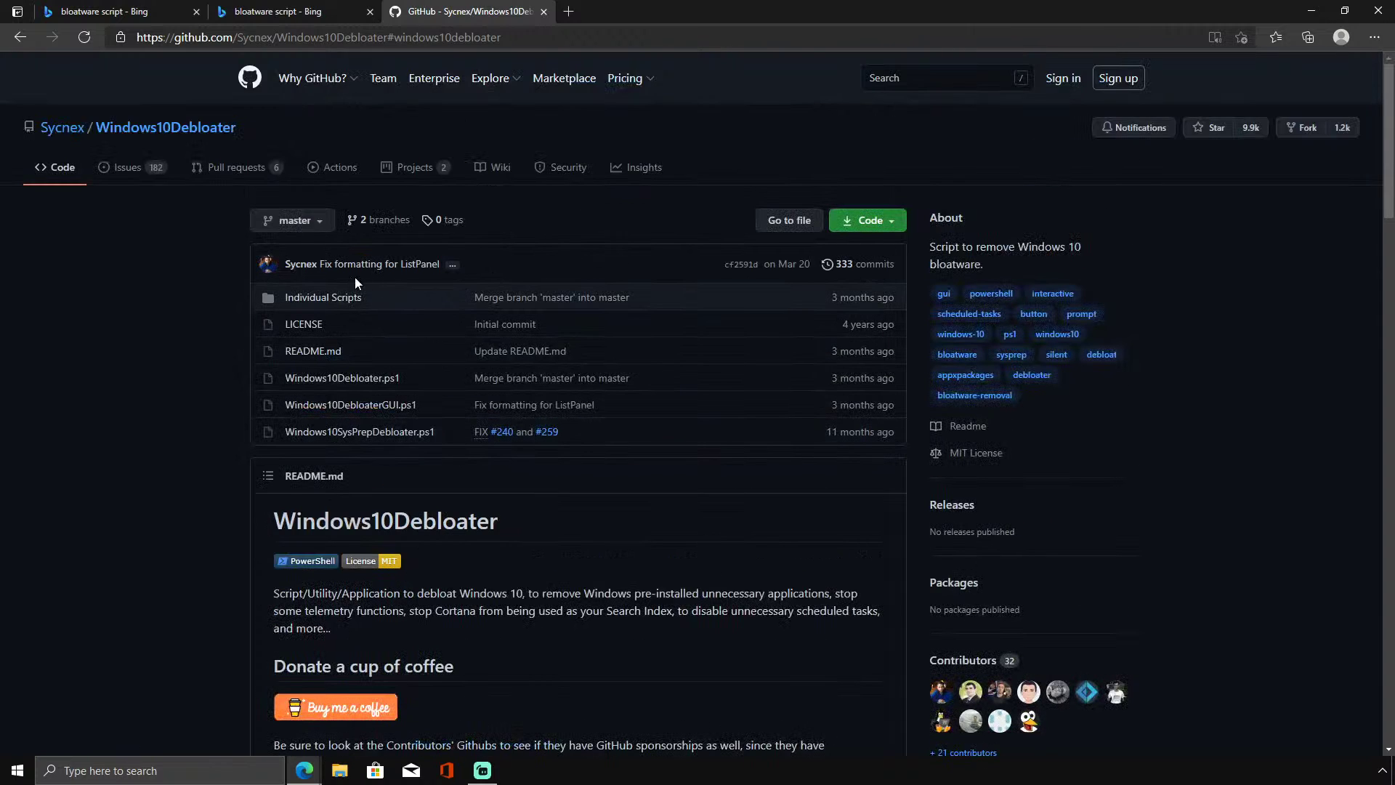
View Clear Last Used Files and Folders.ps1 from the repository's file finder, then open Windows10Debloater.ps1 from the finder.
click(792, 221)
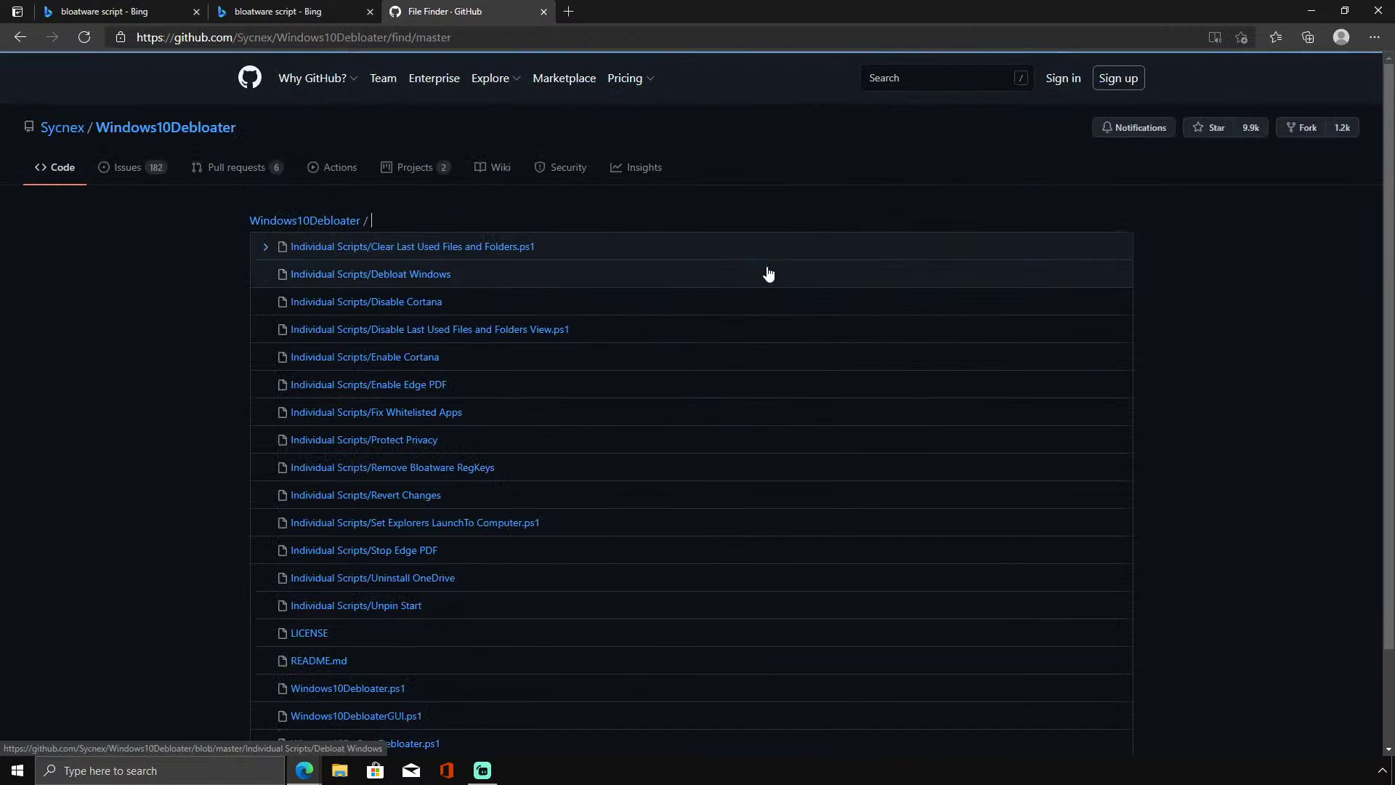
click(273, 251)
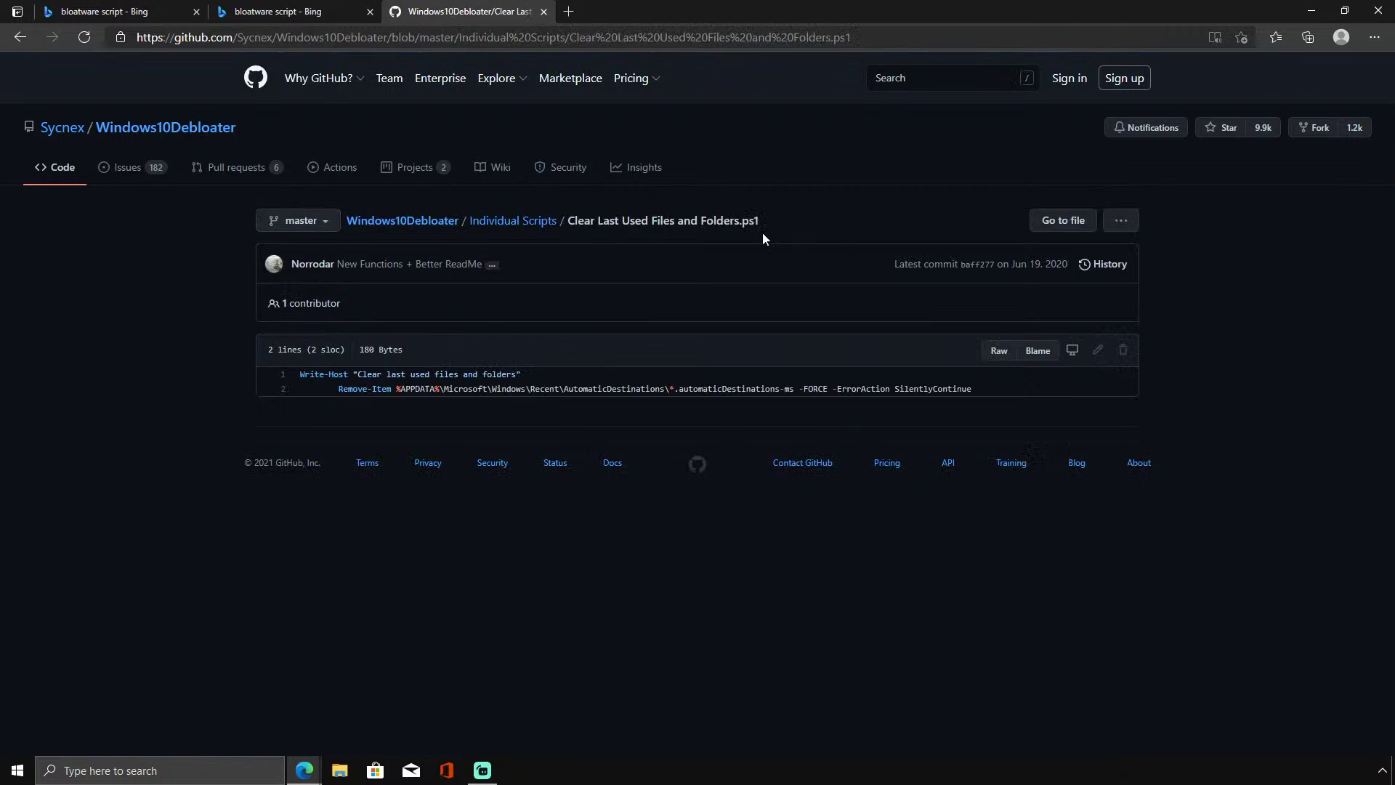
click(1078, 231)
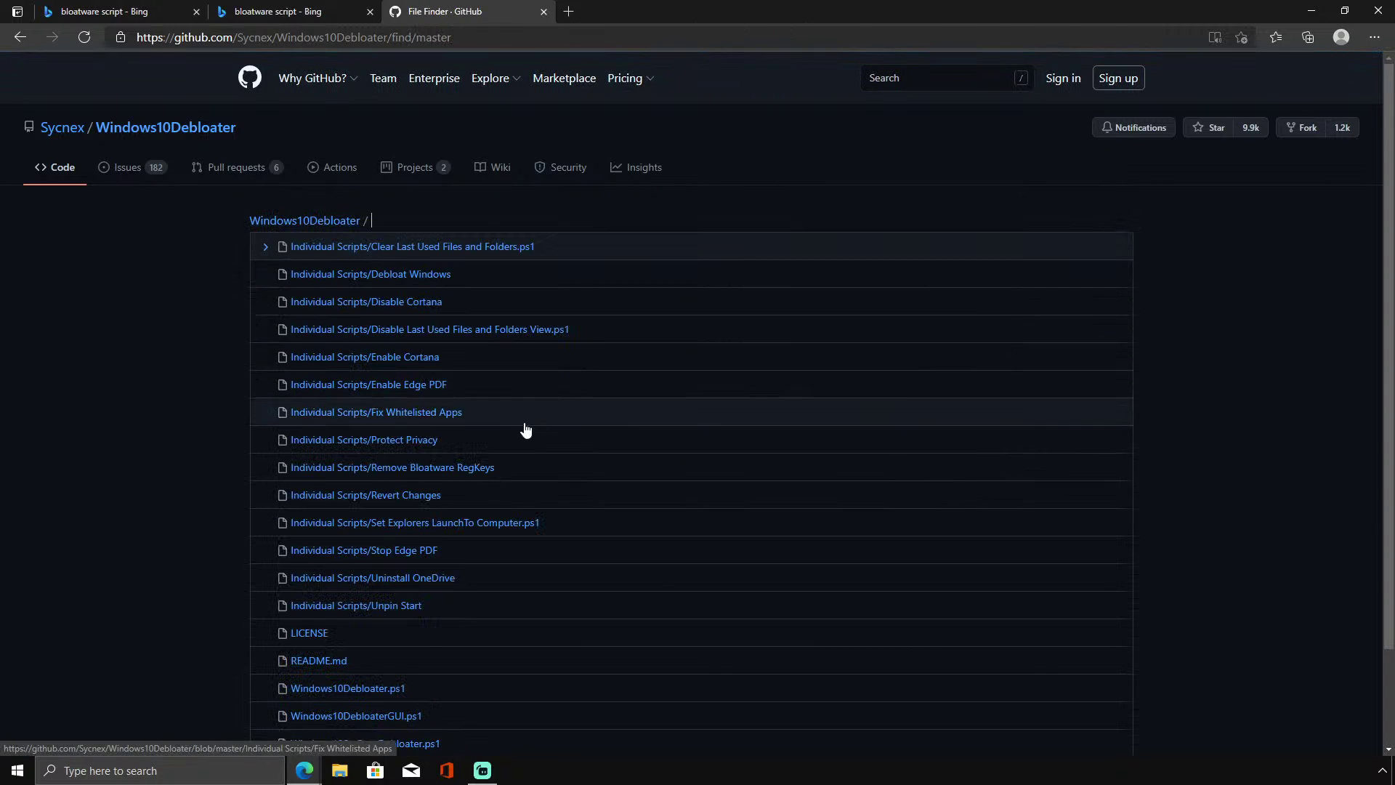
scroll(465, 494, down, 2)
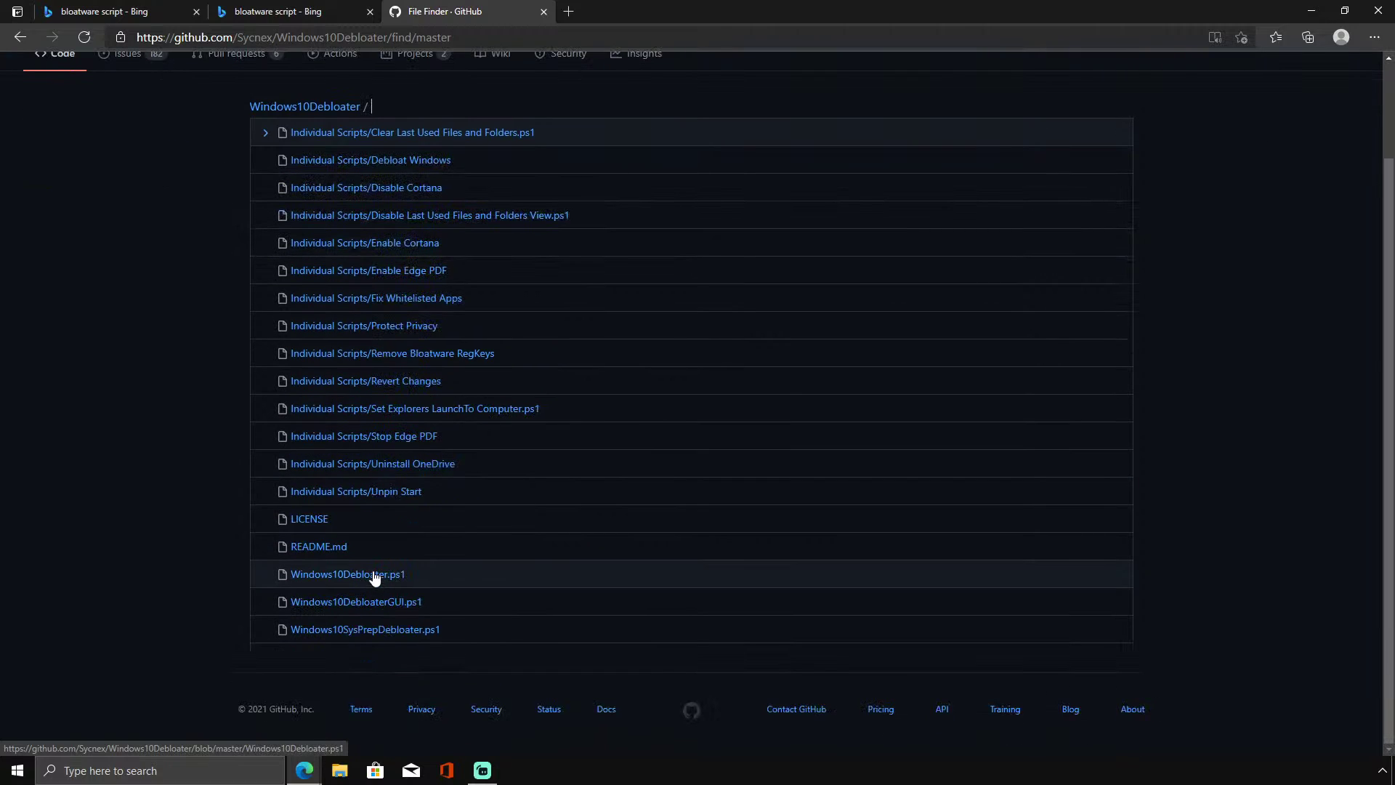
click(375, 575)
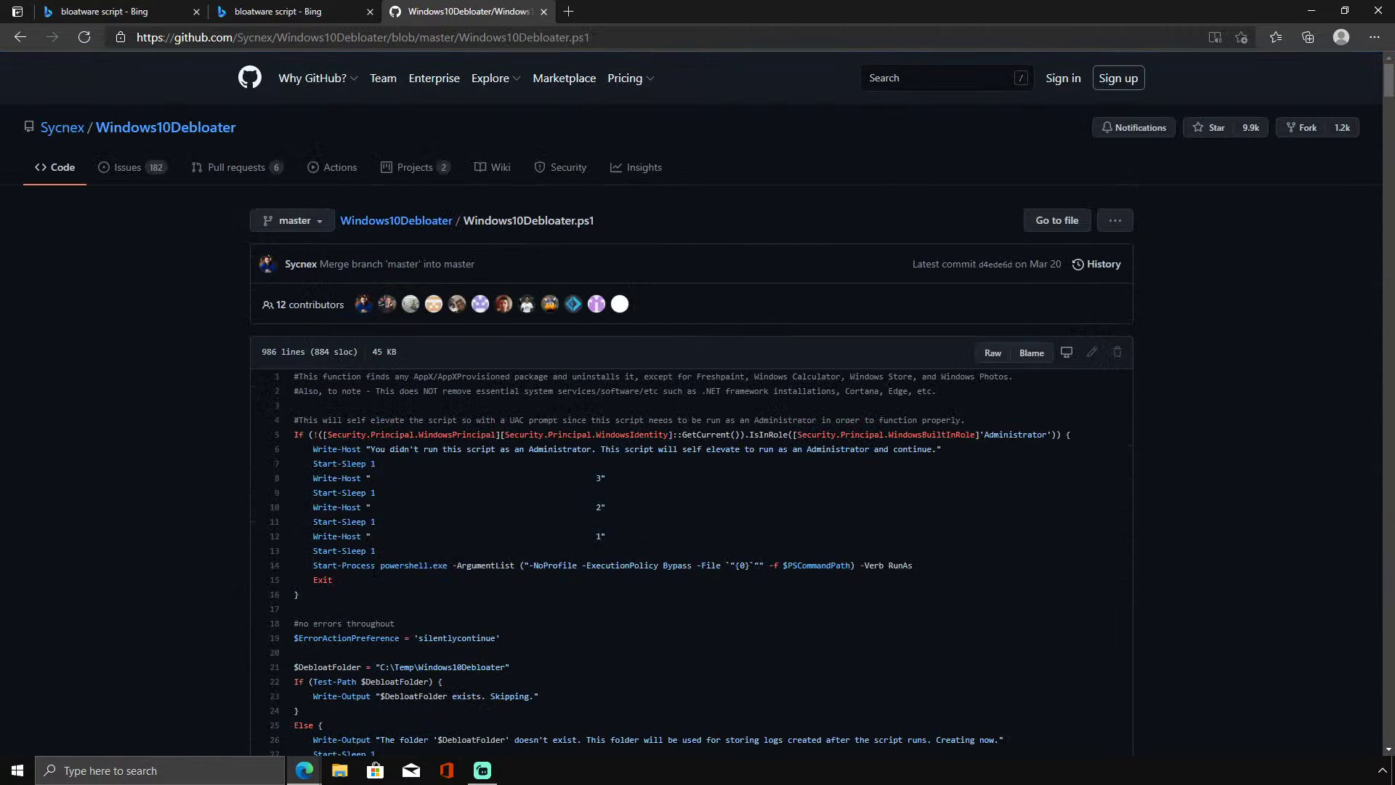
Return to the Bing results for "bloatware script" and look through the listed pages for other debloating tools.
click(19, 41)
click(19, 41)
click(19, 41)
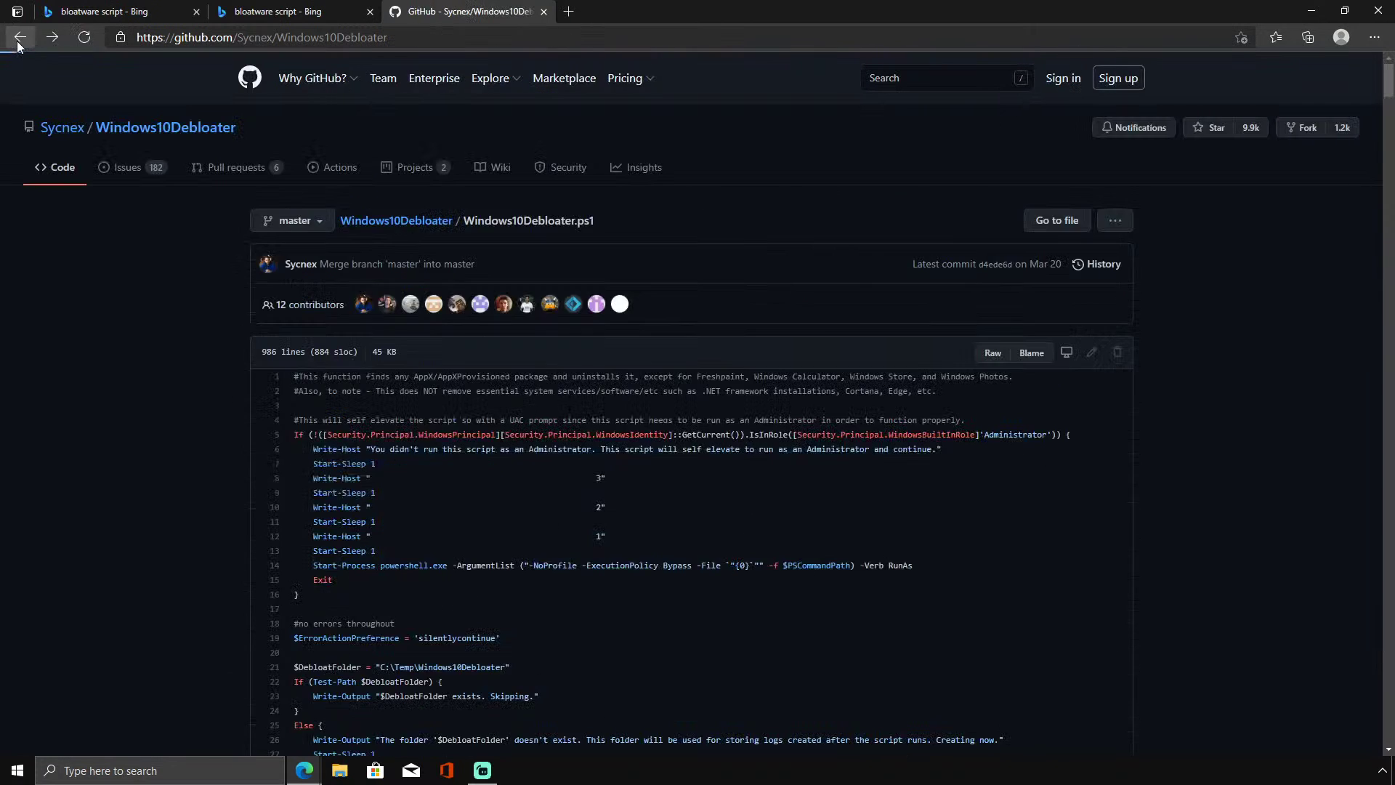
click(19, 40)
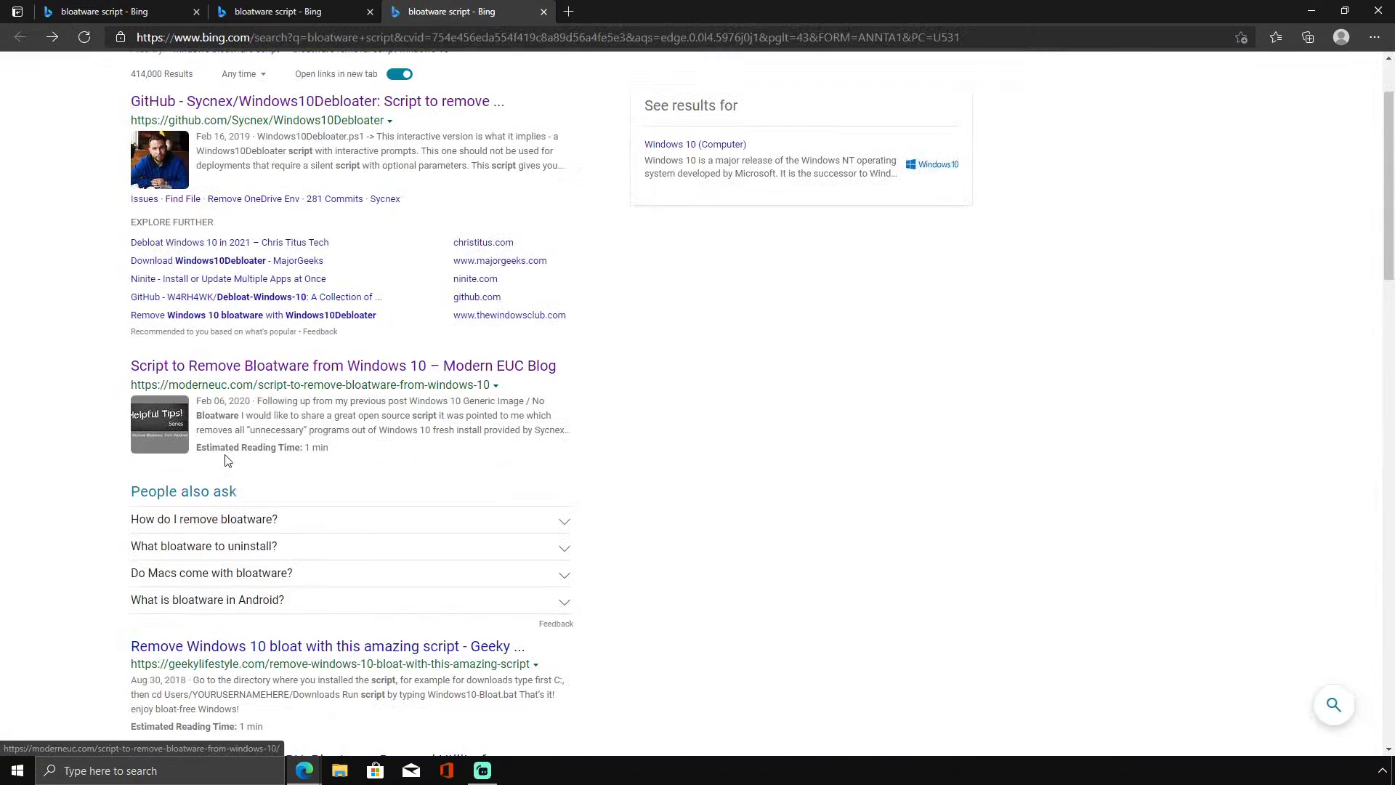
scroll(228, 460, down, 13)
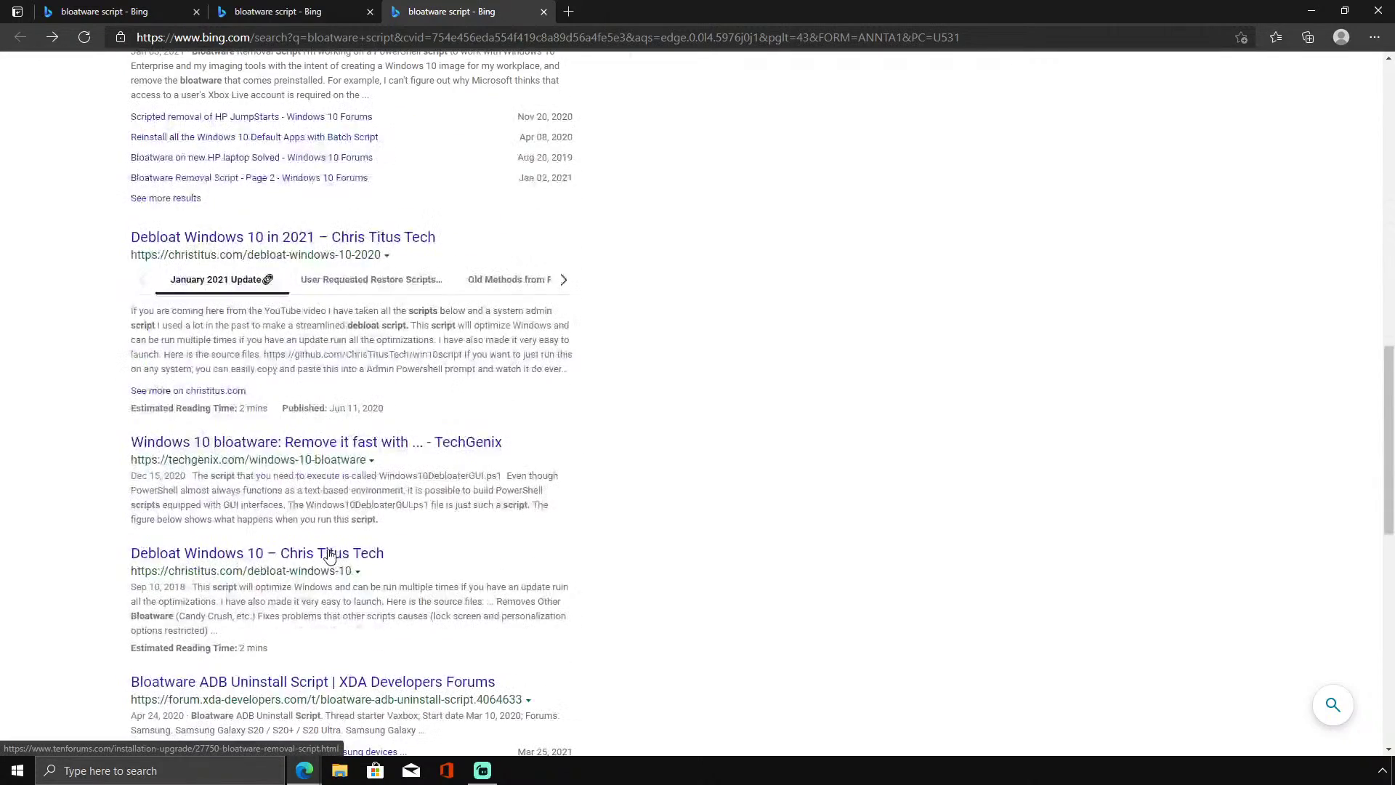
scroll(330, 556, up, 13)
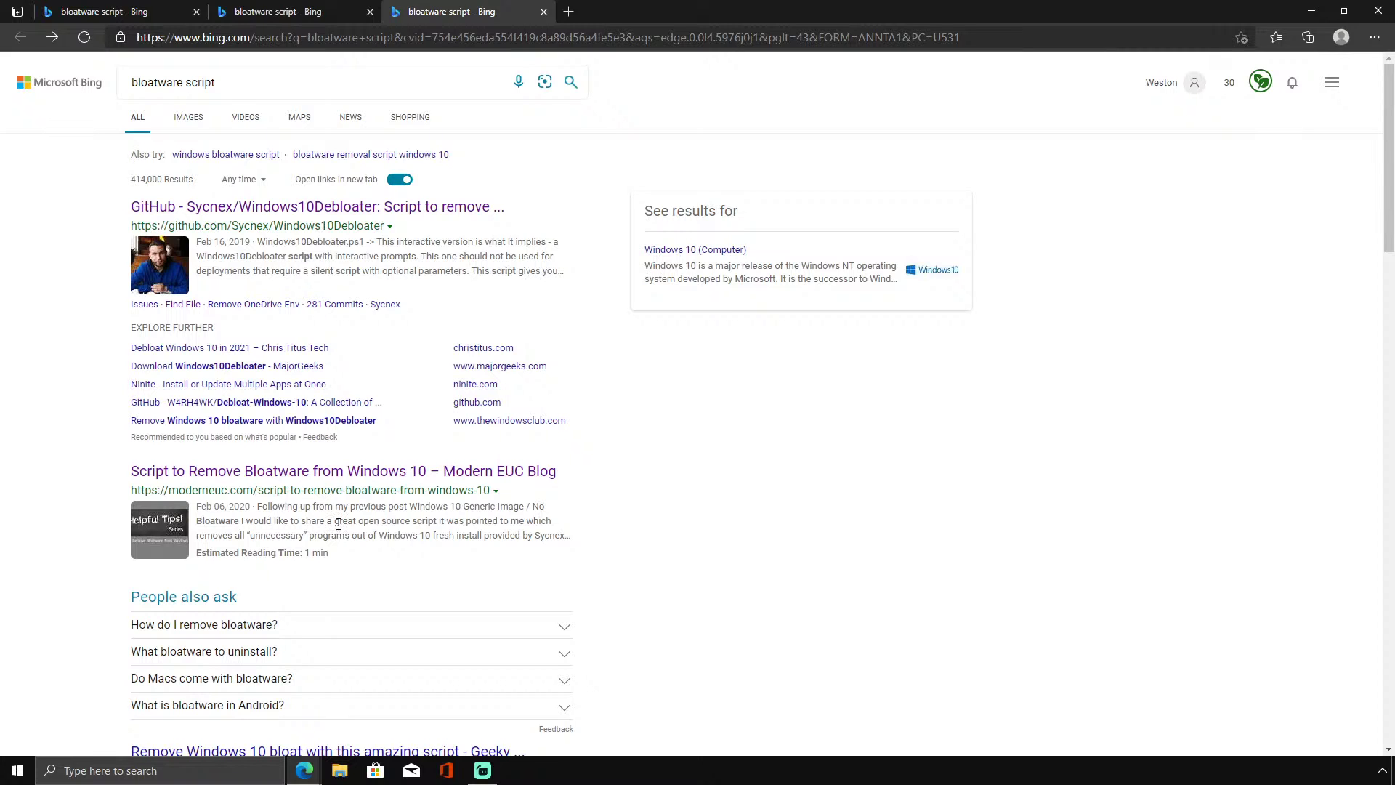
scroll(339, 524, down, 3)
scroll(339, 524, up, 3)
Search the web for "14 apps".
click(299, 37)
text(14 a)
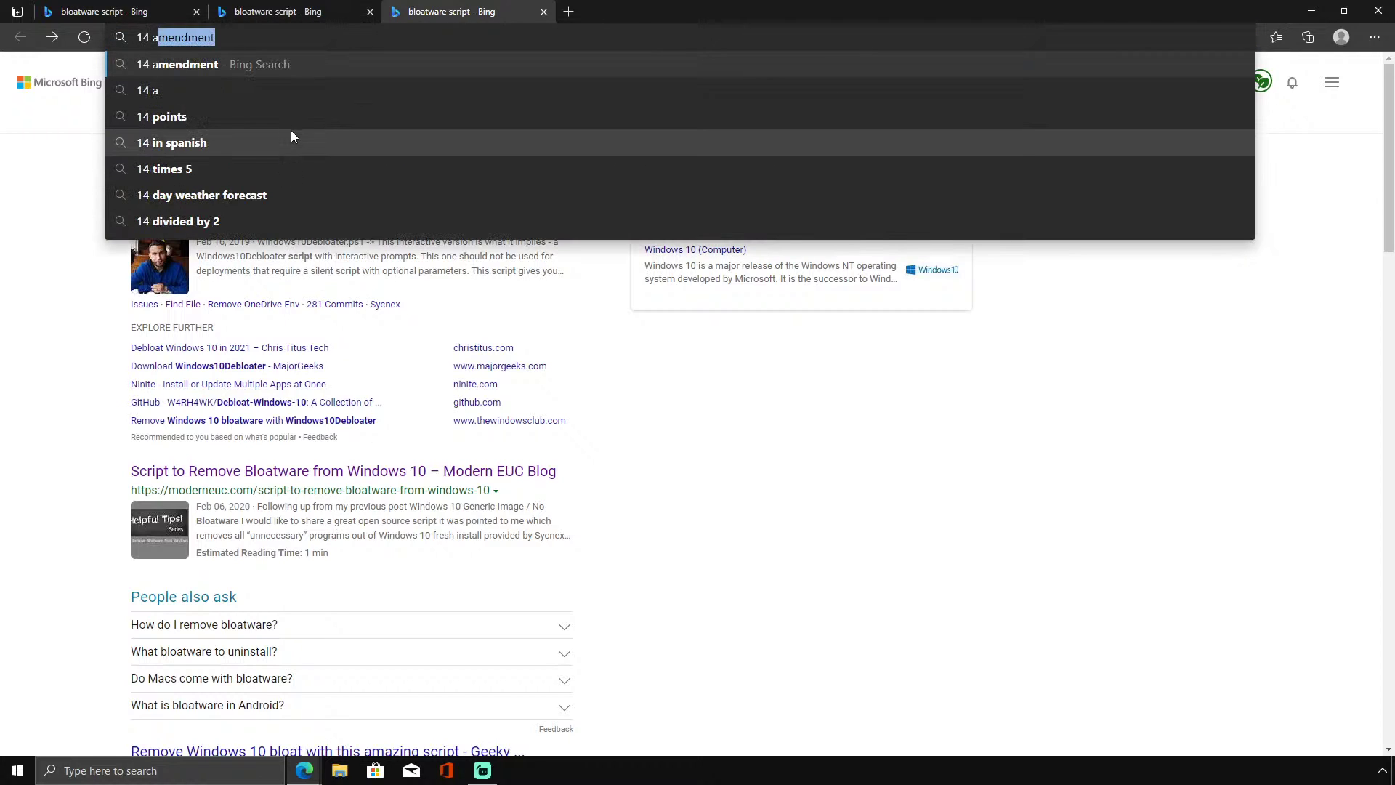
text(pp)
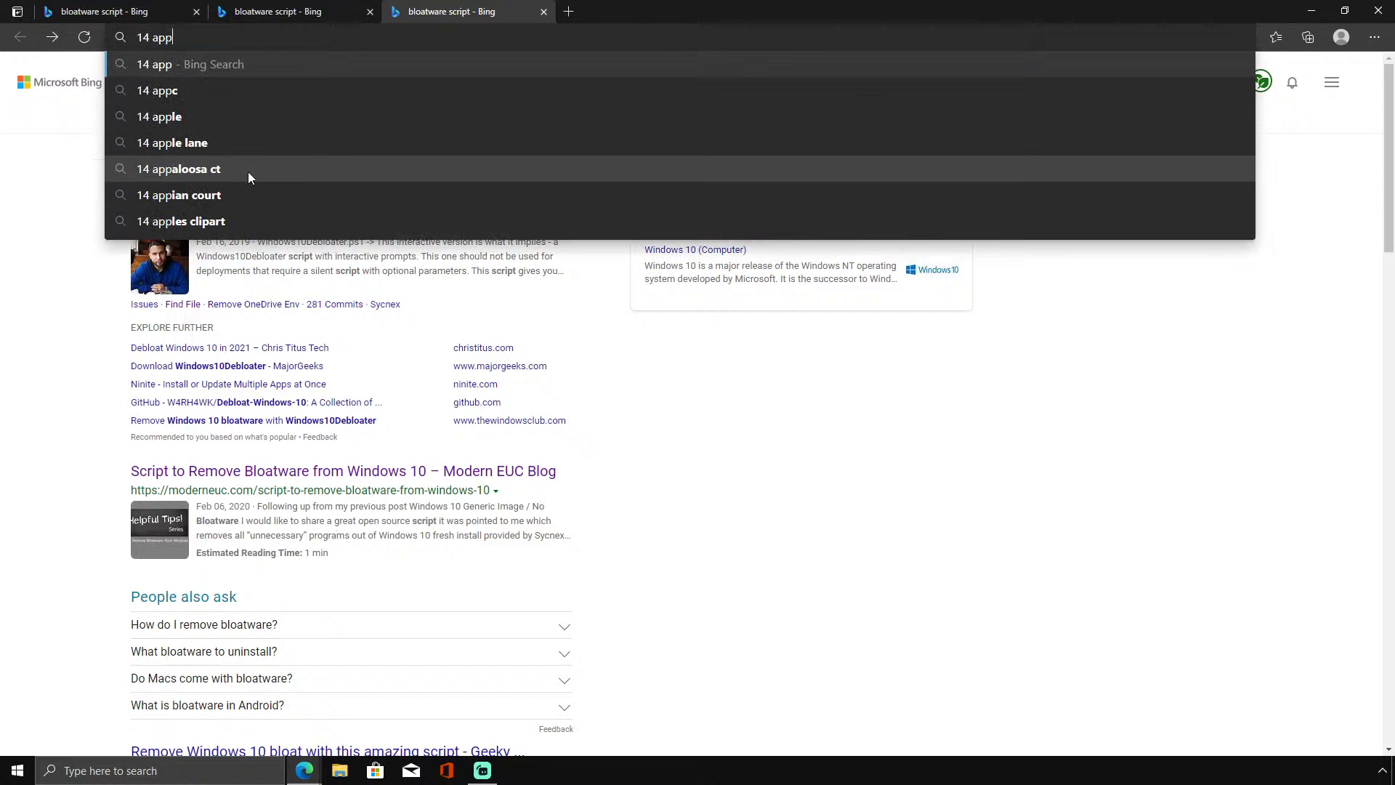
text(s)
key(Return)
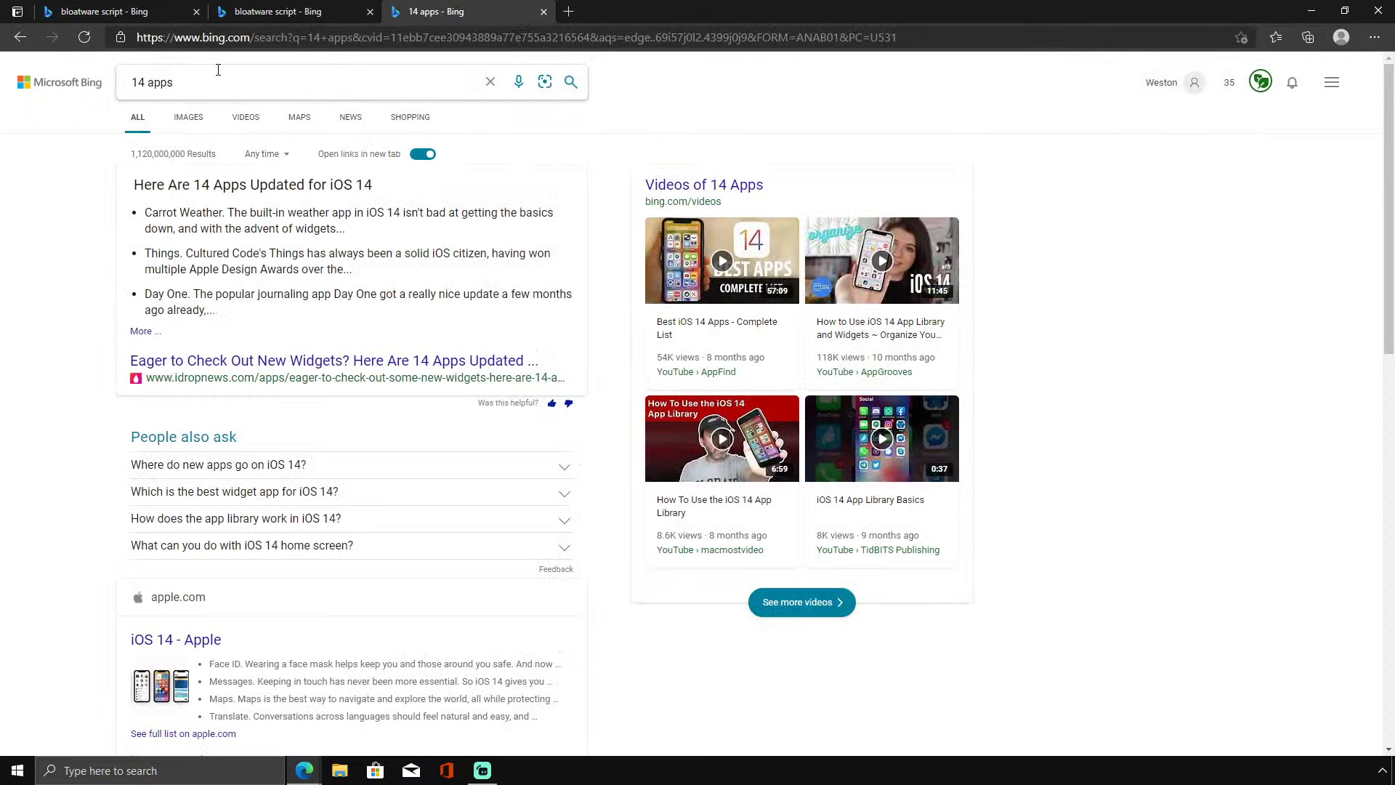
Extend the search to "14 apps manager" and look through its results.
click(218, 70)
text(manage)
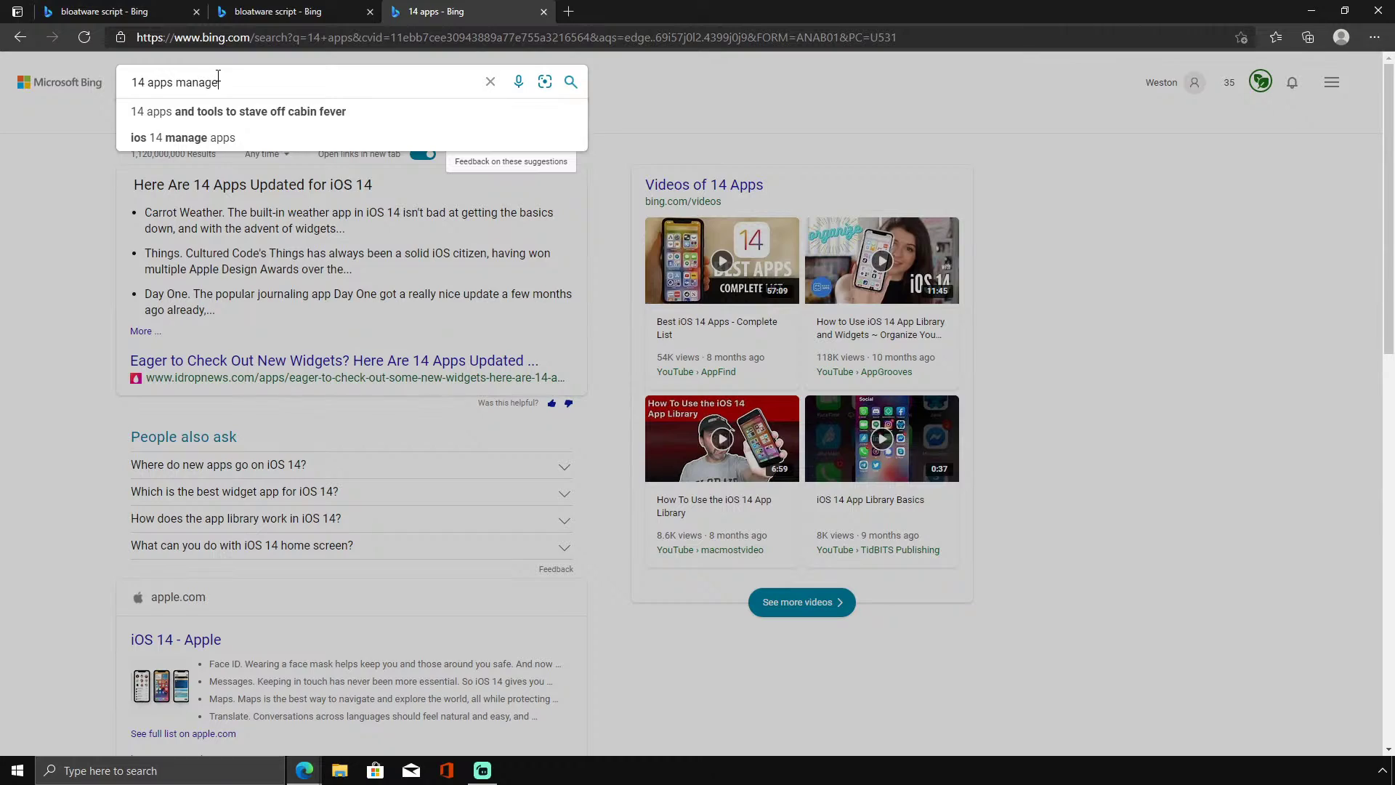
text(r)
key(Return)
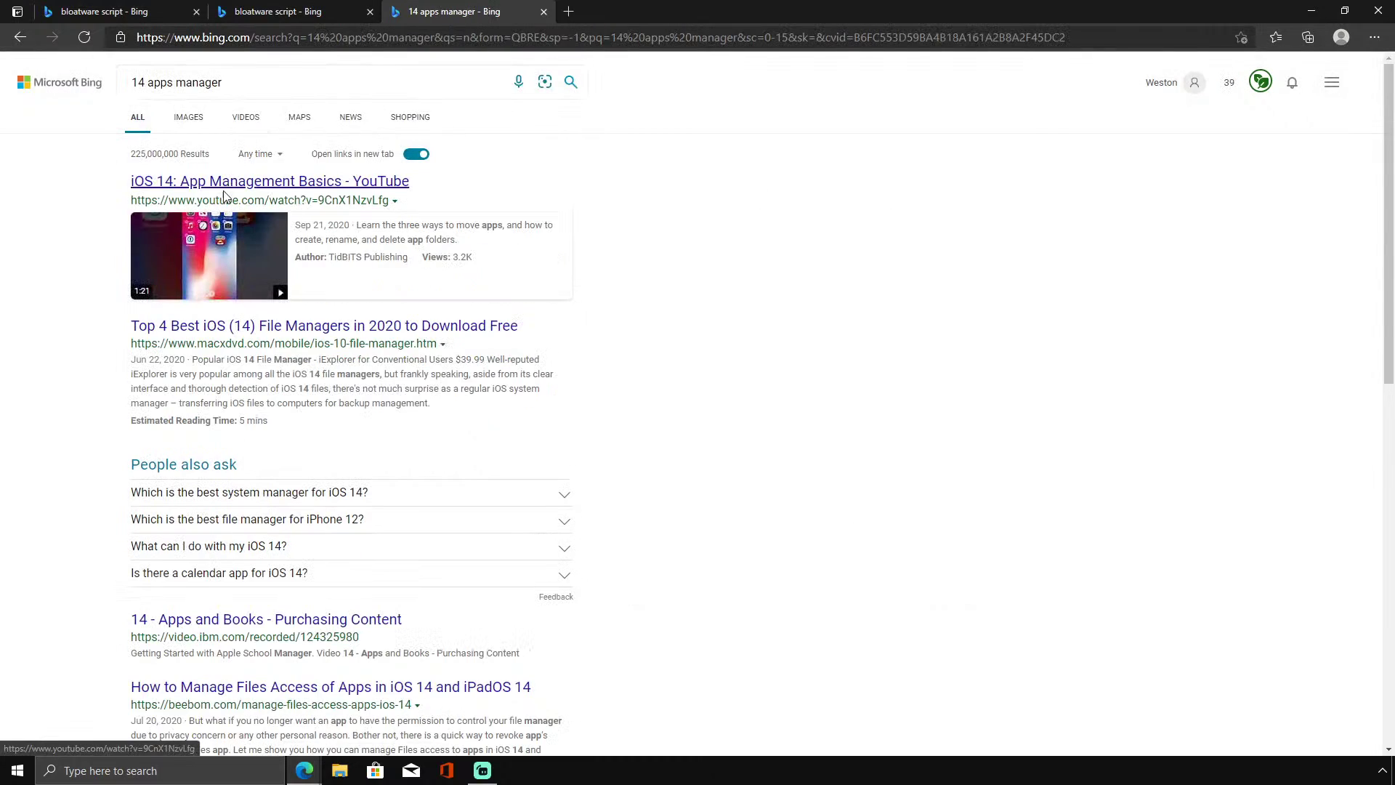
scroll(220, 336, down, 10)
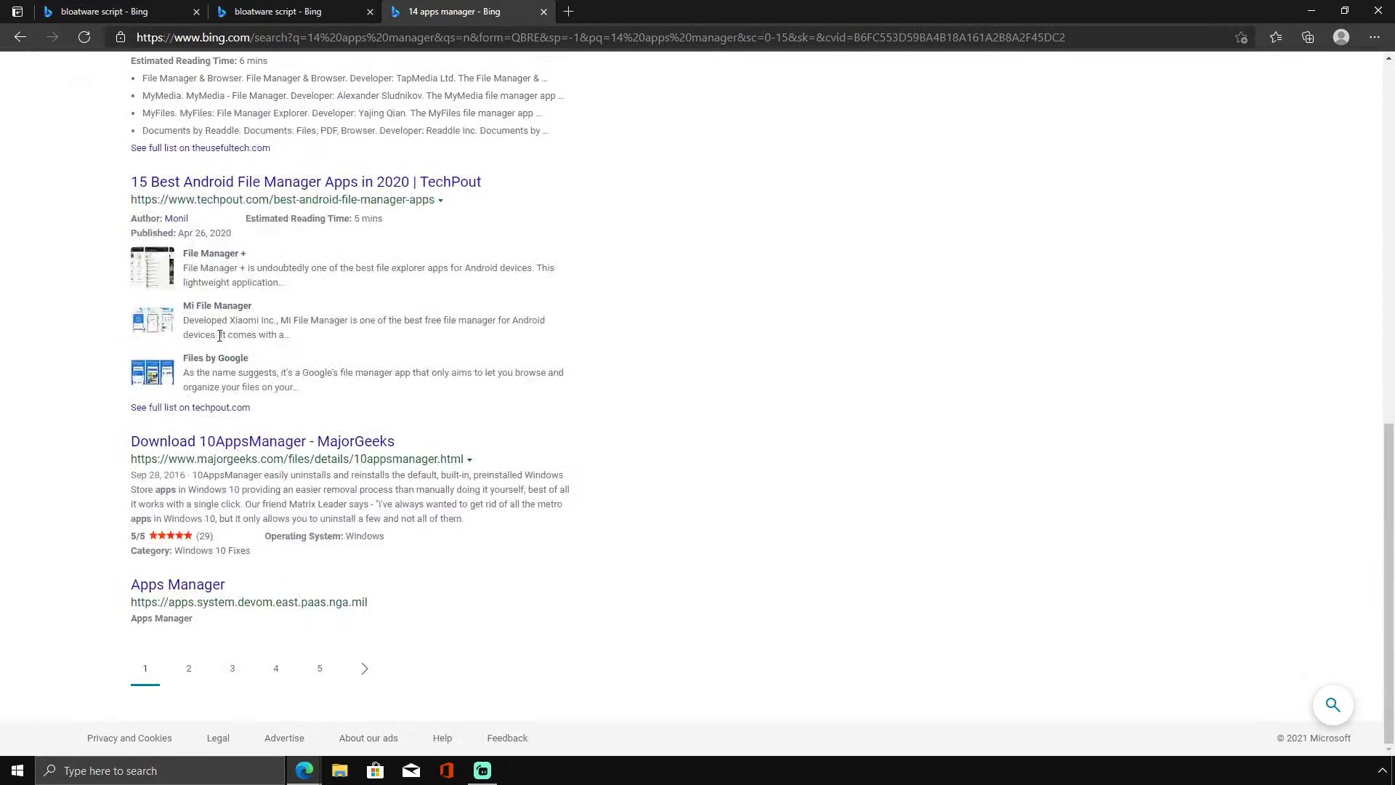
scroll(220, 336, up, 10)
Clear the search query, return to the "14 apps" results and look through them.
click(145, 82)
key(BackSpace)
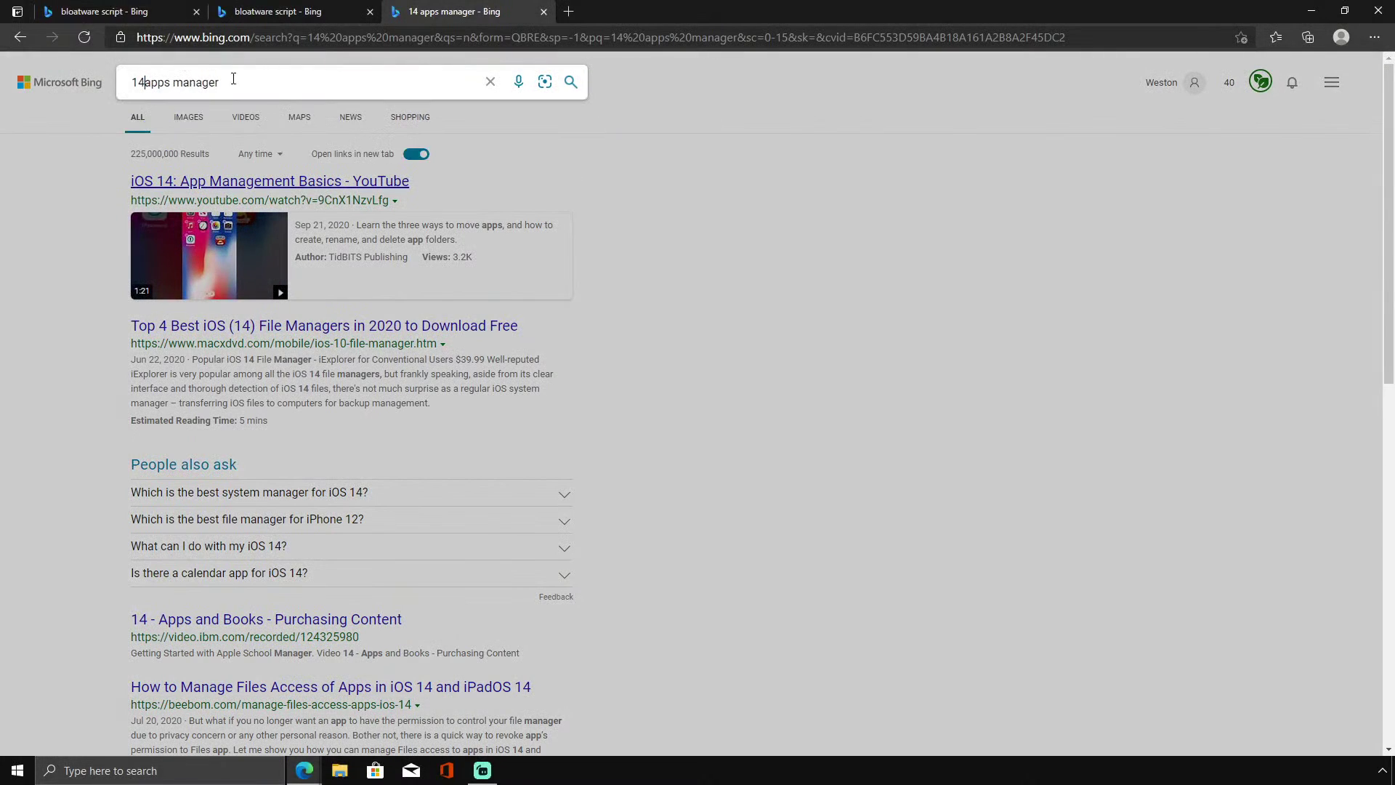
click(491, 81)
click(17, 37)
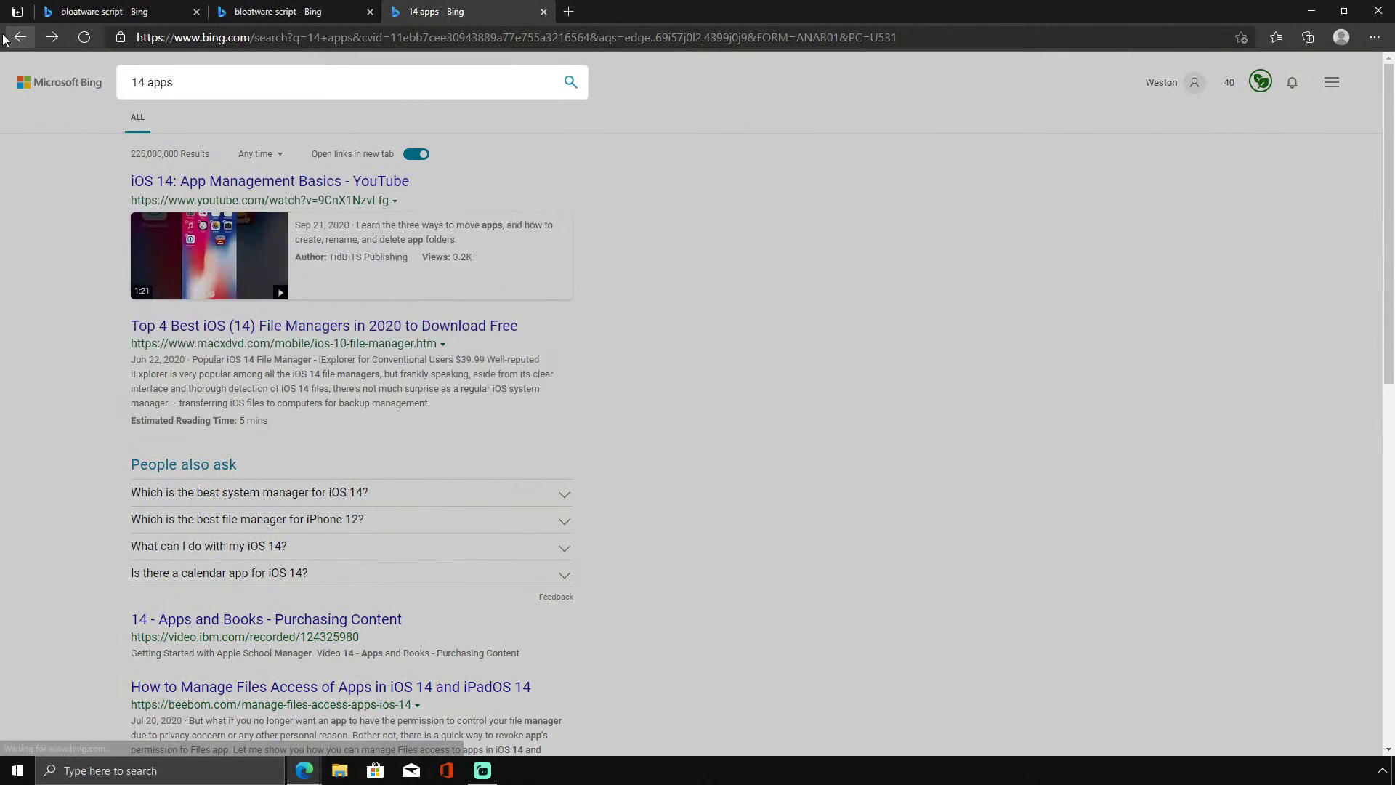
scroll(654, 501, down, 7)
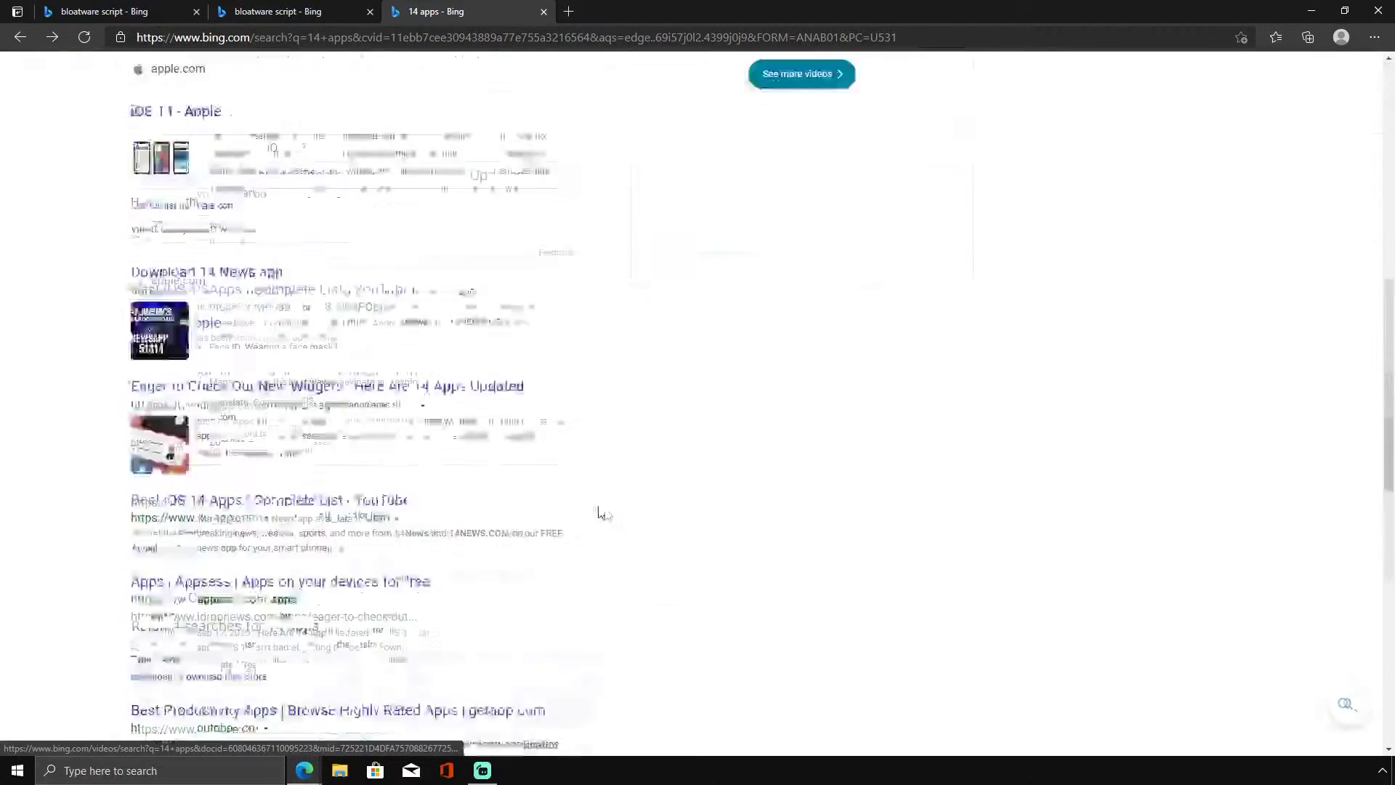
scroll(602, 512, down, 8)
scroll(320, 428, up, 15)
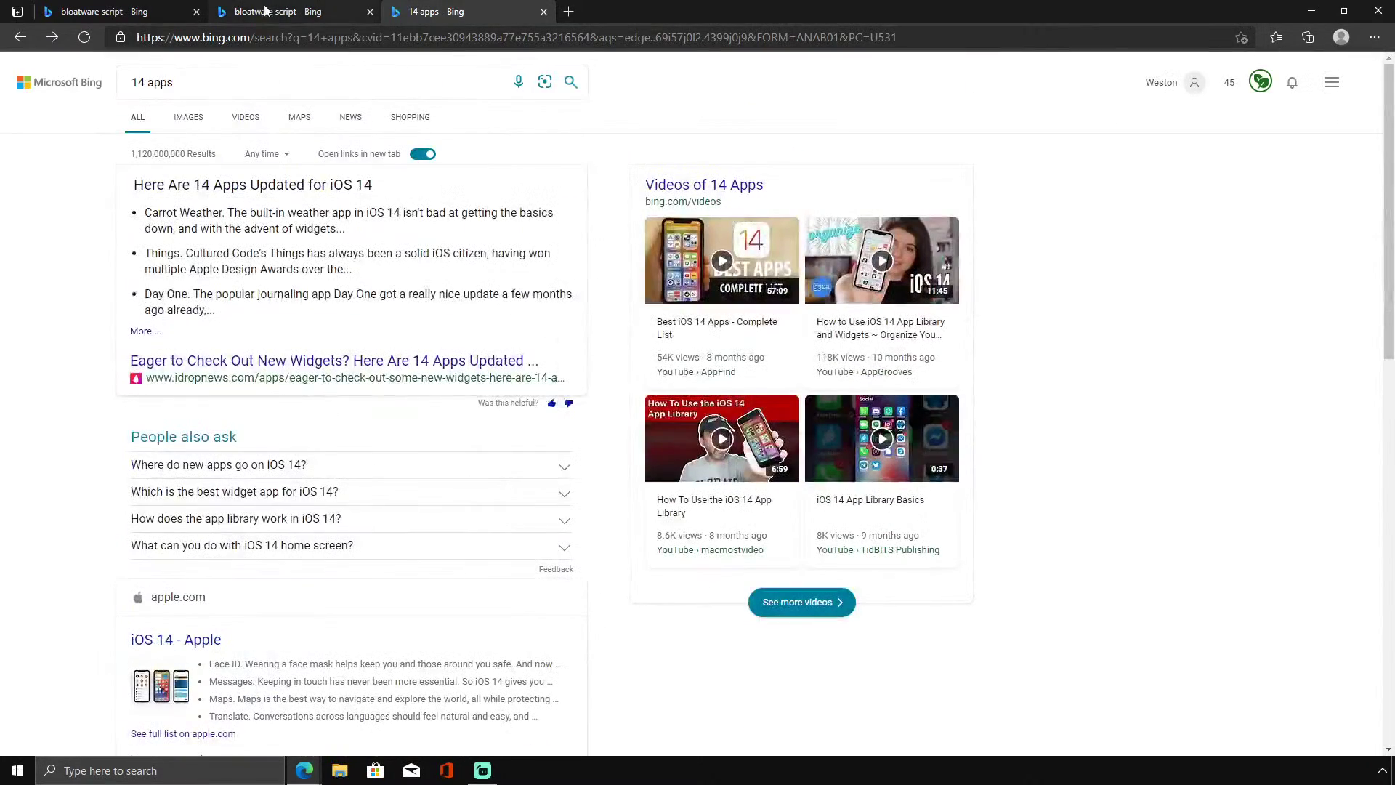
Check the Streamlabs OBS window, hide it again and return to the "bloatware script" results.
click(473, 774)
click(472, 777)
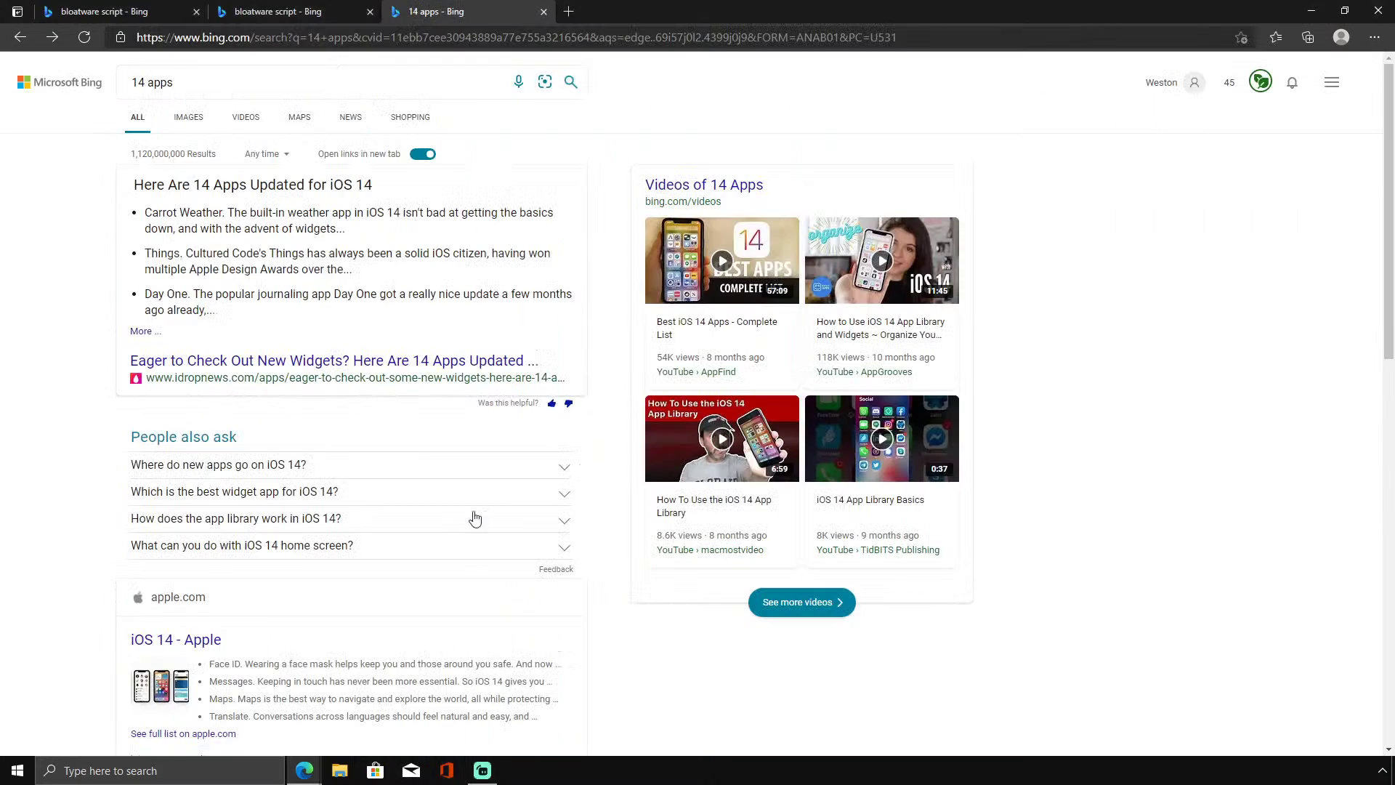
click(482, 770)
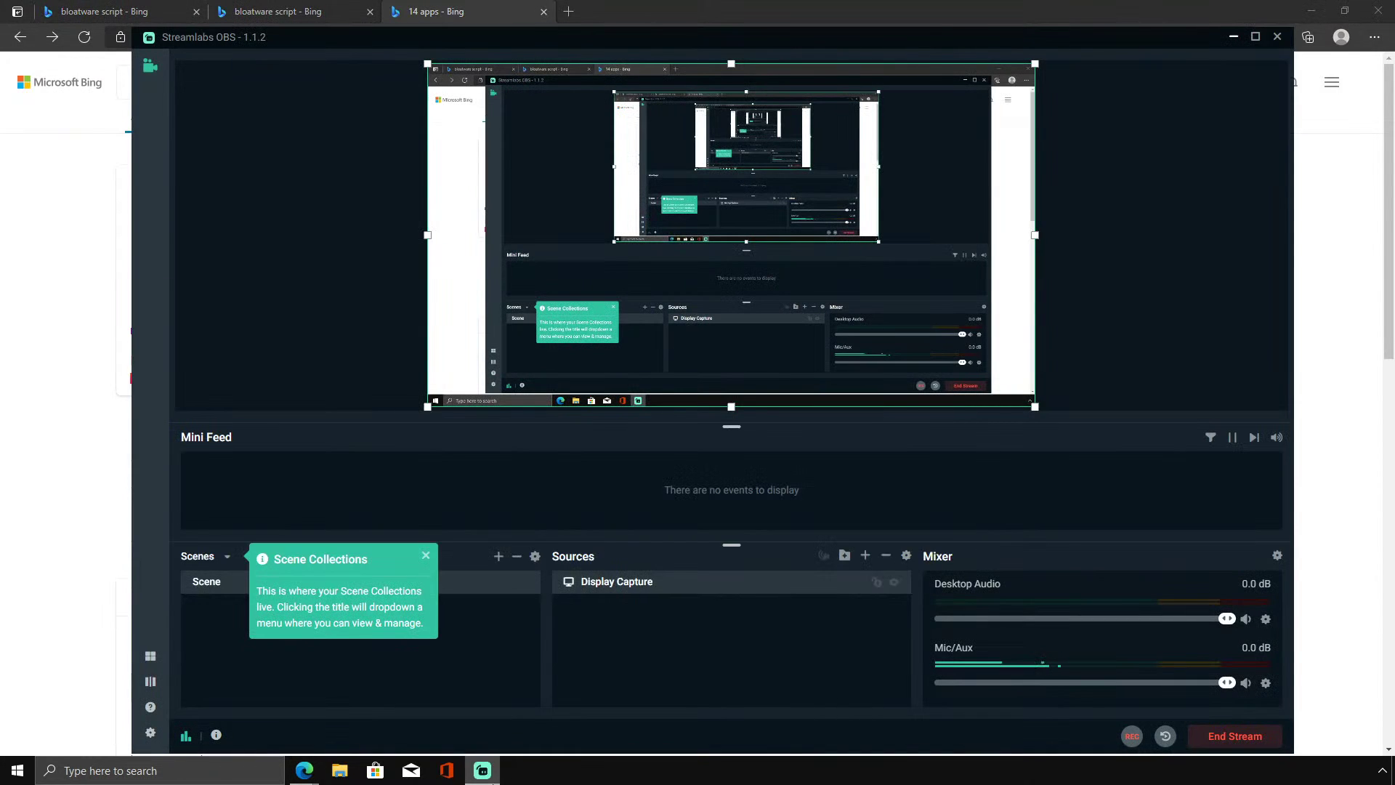
click(496, 771)
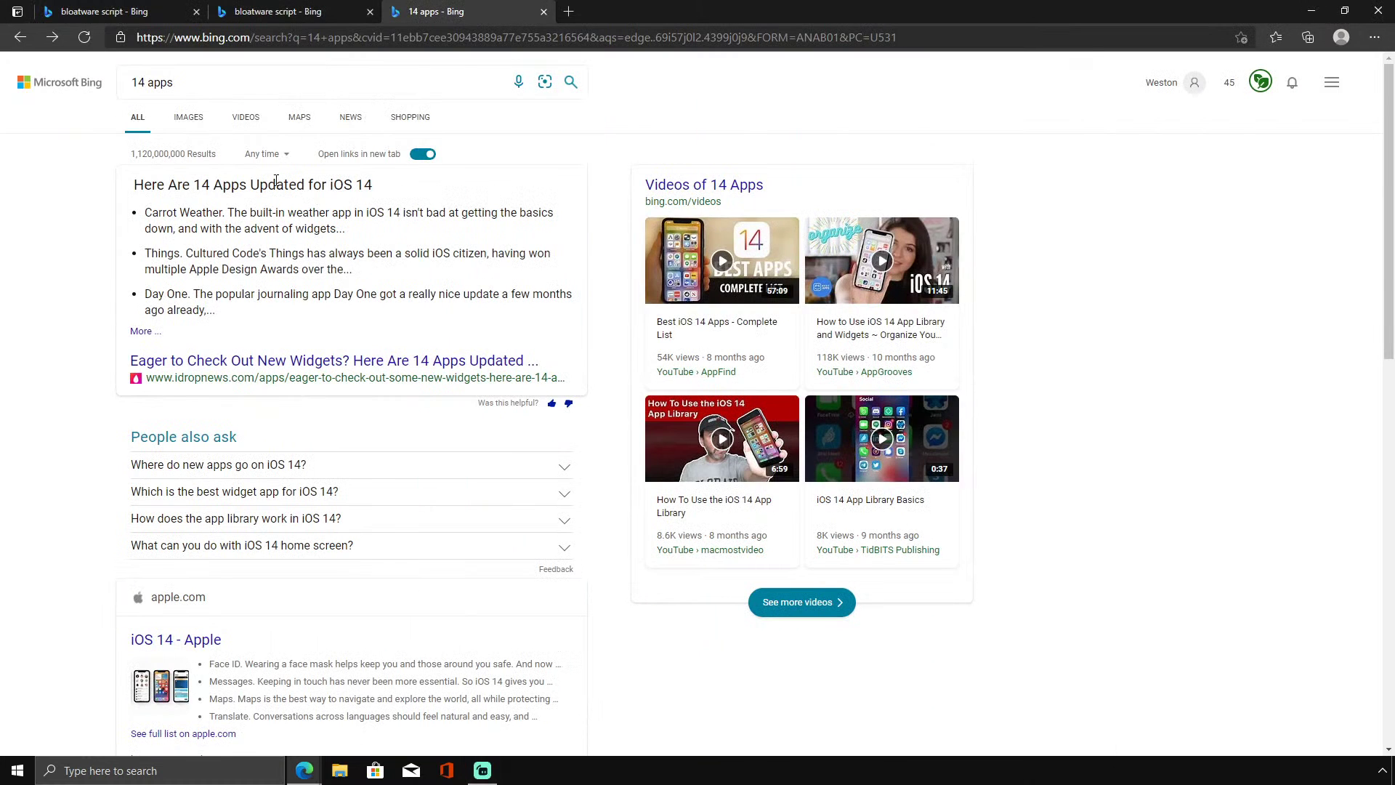
click(9, 42)
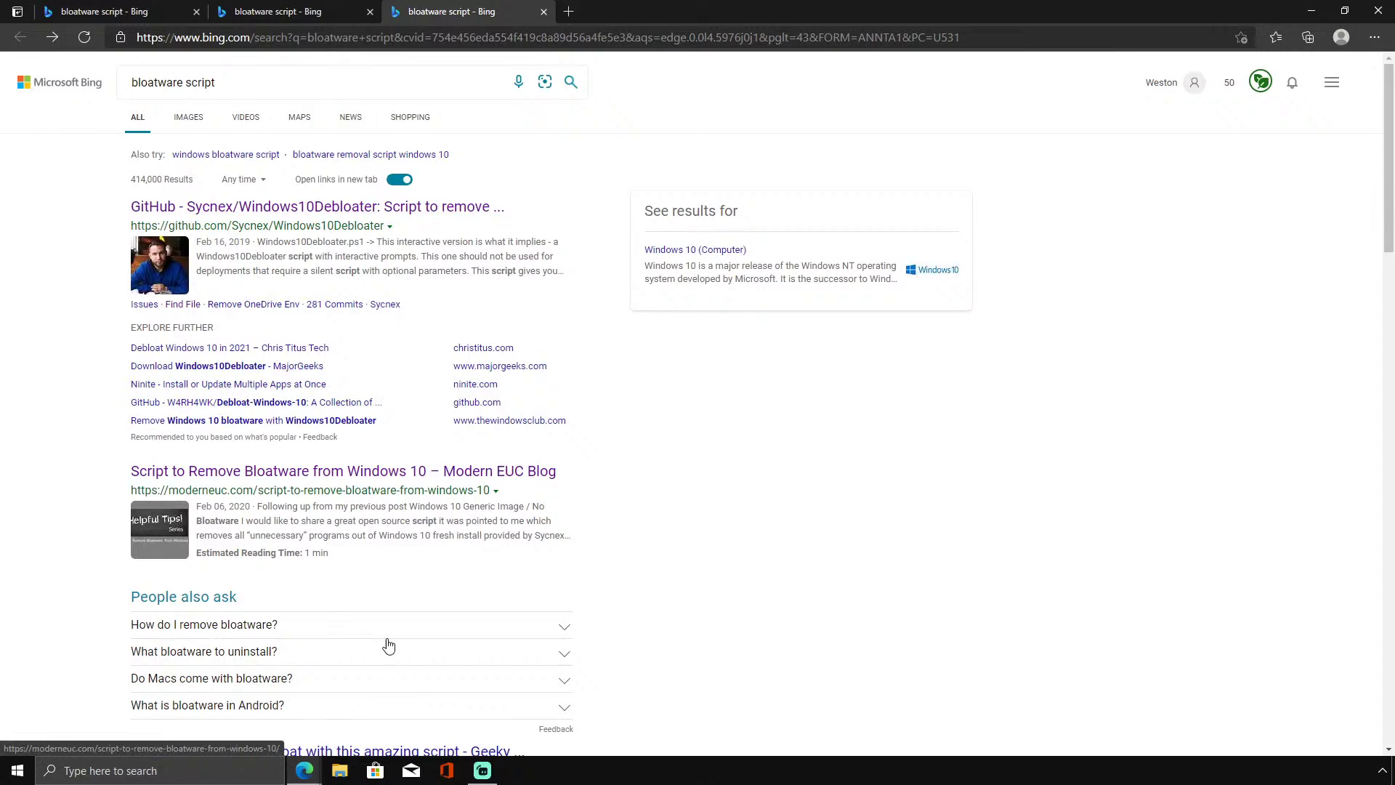
click(483, 770)
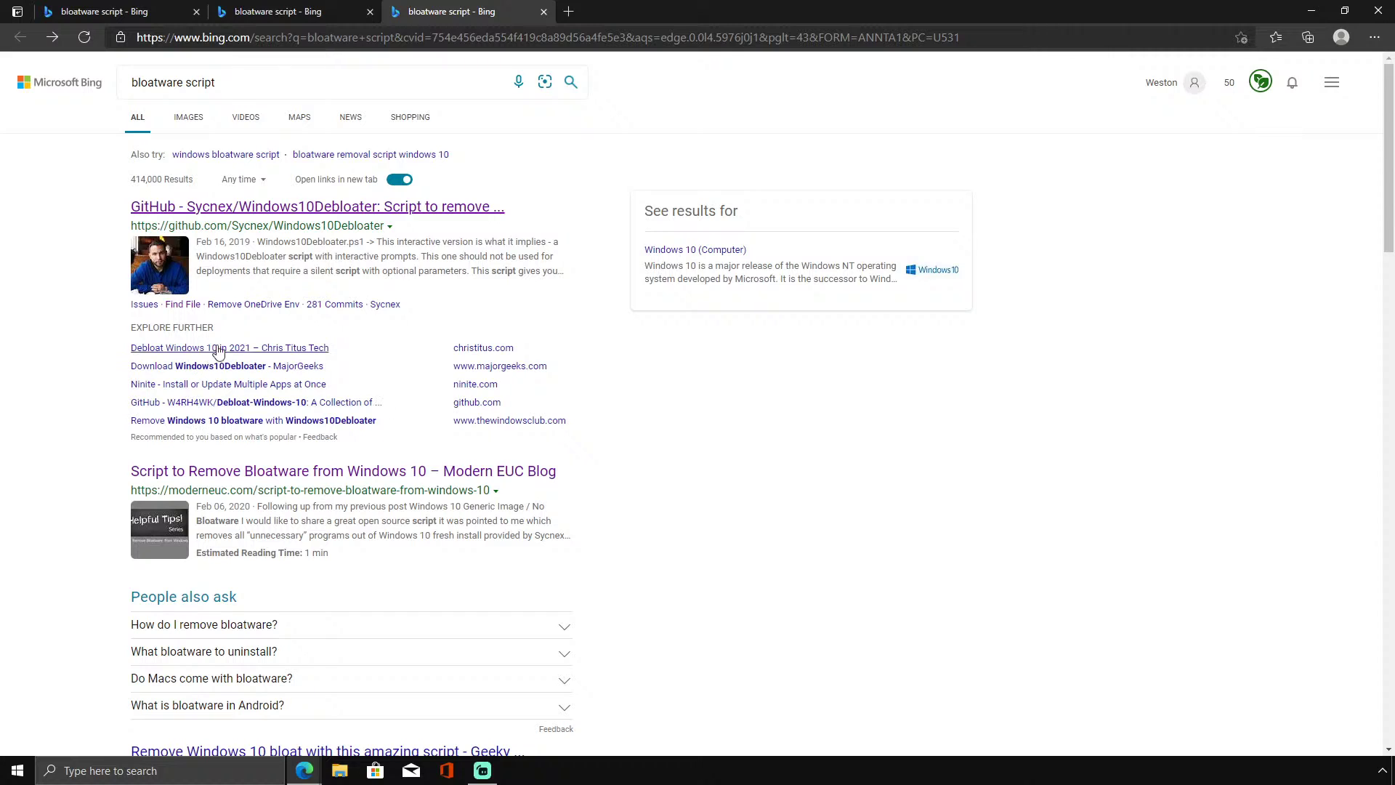
Open the Sycnex/Windows10Debloater repository from the results and browse its sections from Issues and Pull requests through to Insights.
click(295, 209)
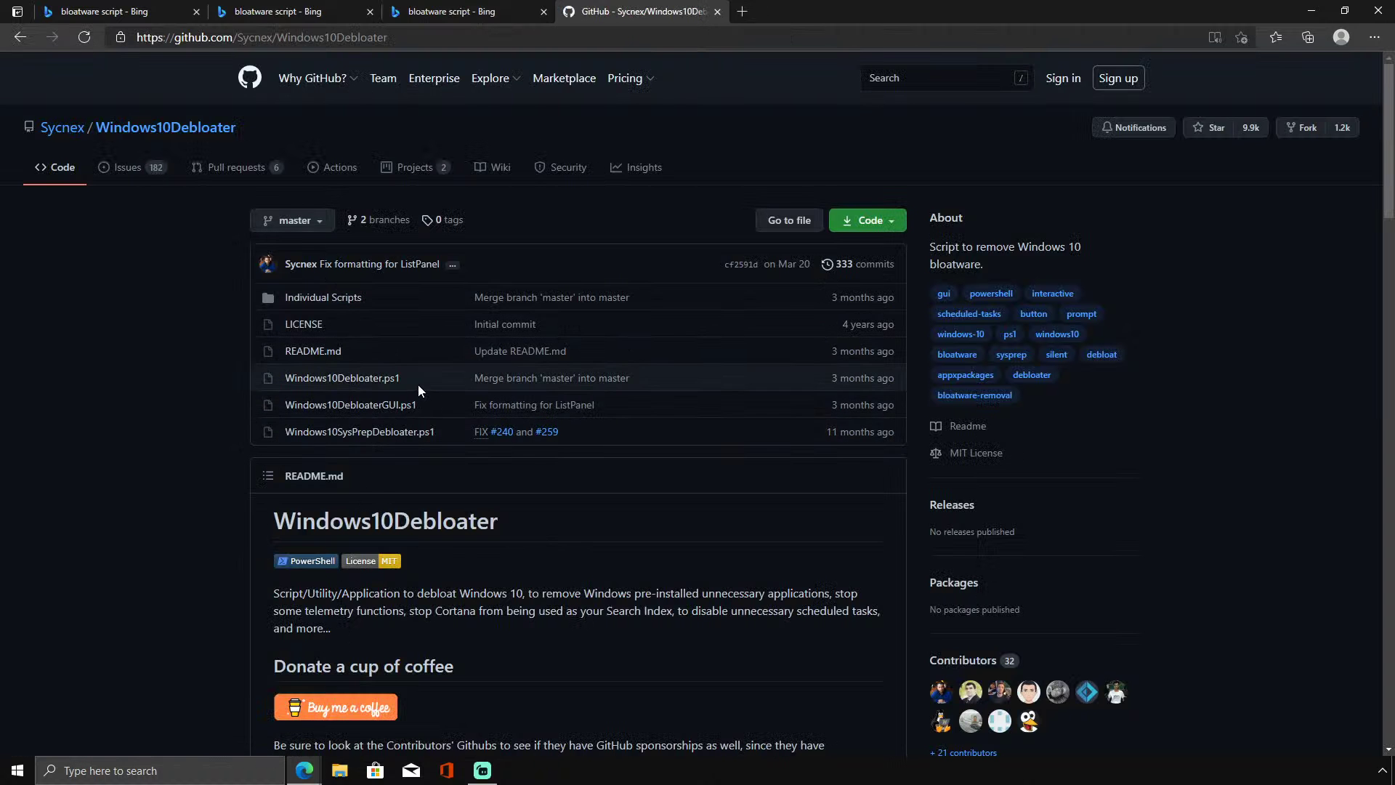
click(155, 167)
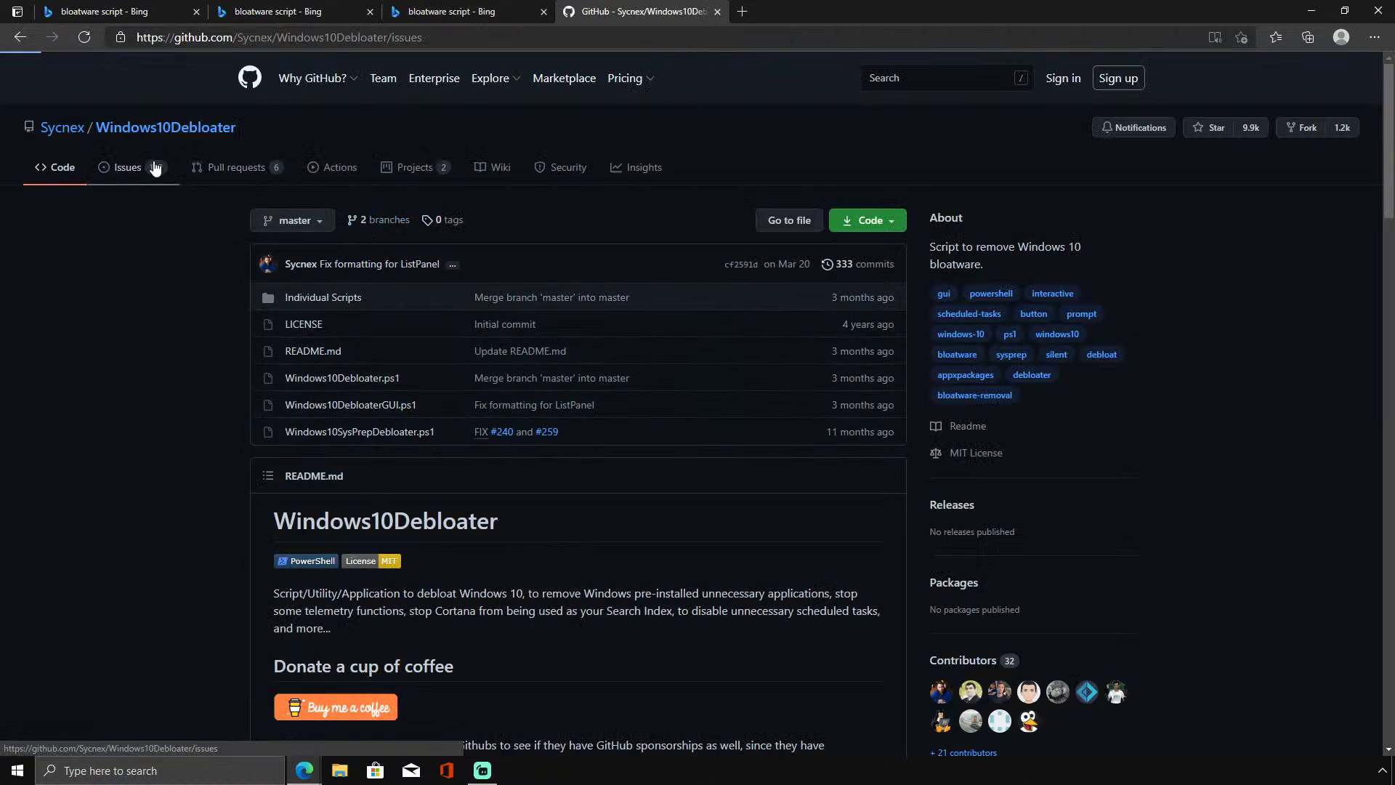
click(218, 168)
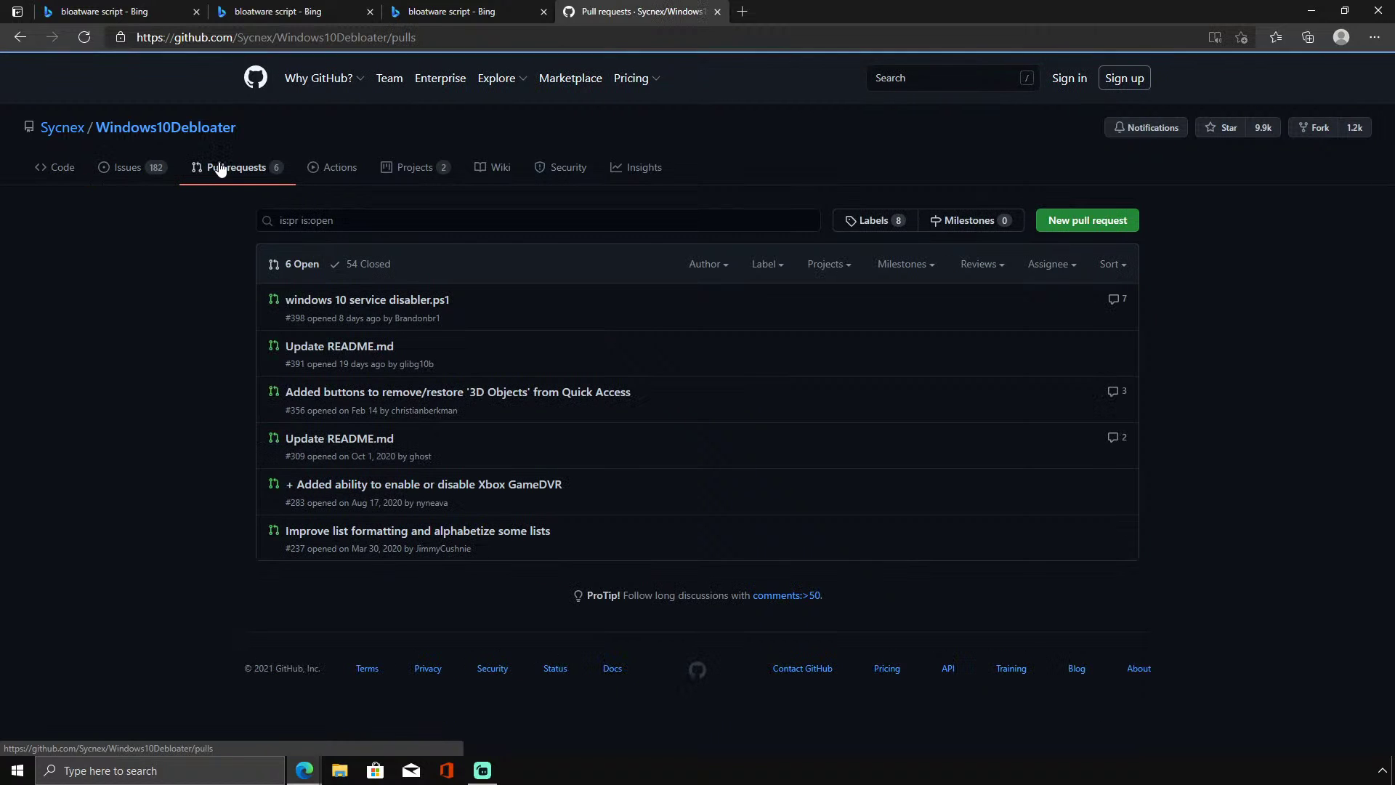
click(333, 170)
click(398, 168)
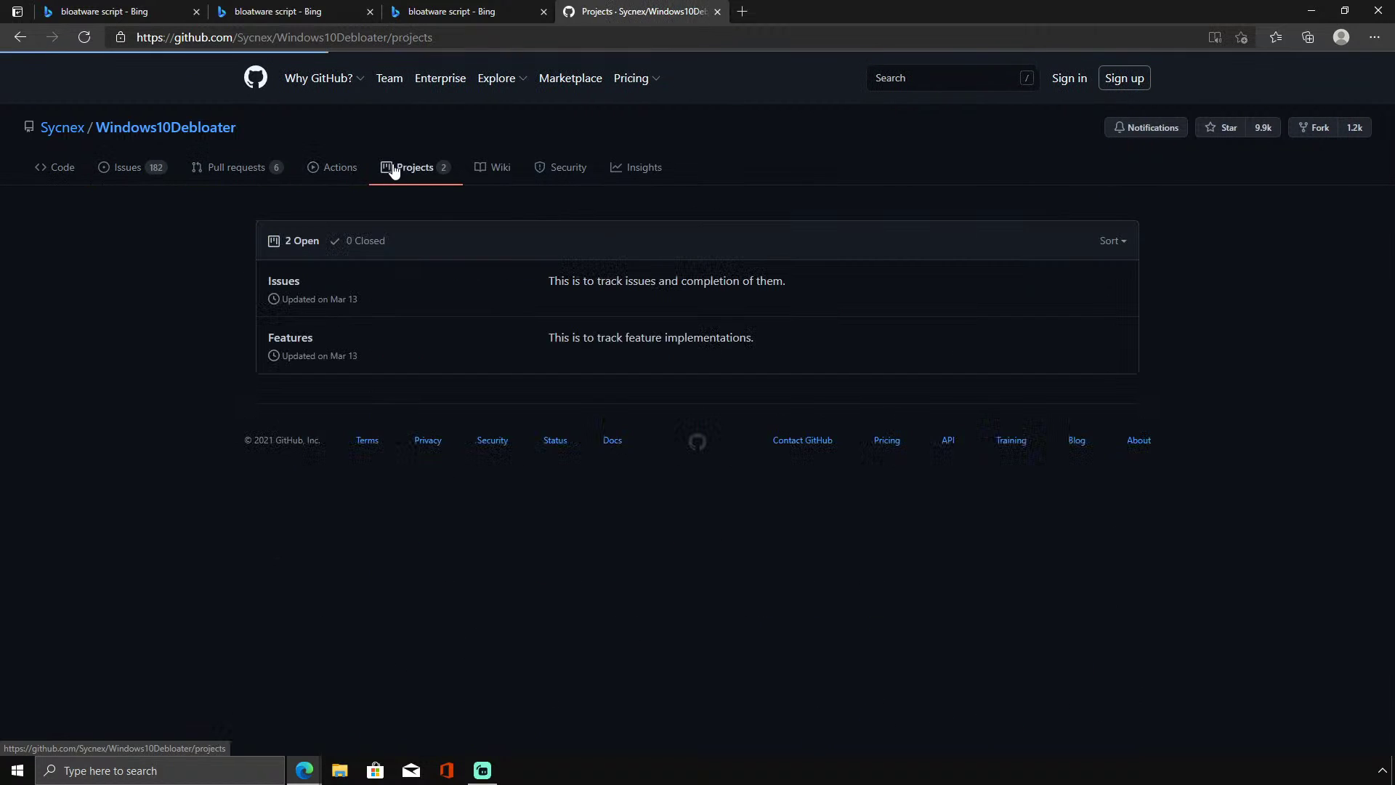
click(480, 165)
click(560, 167)
click(621, 167)
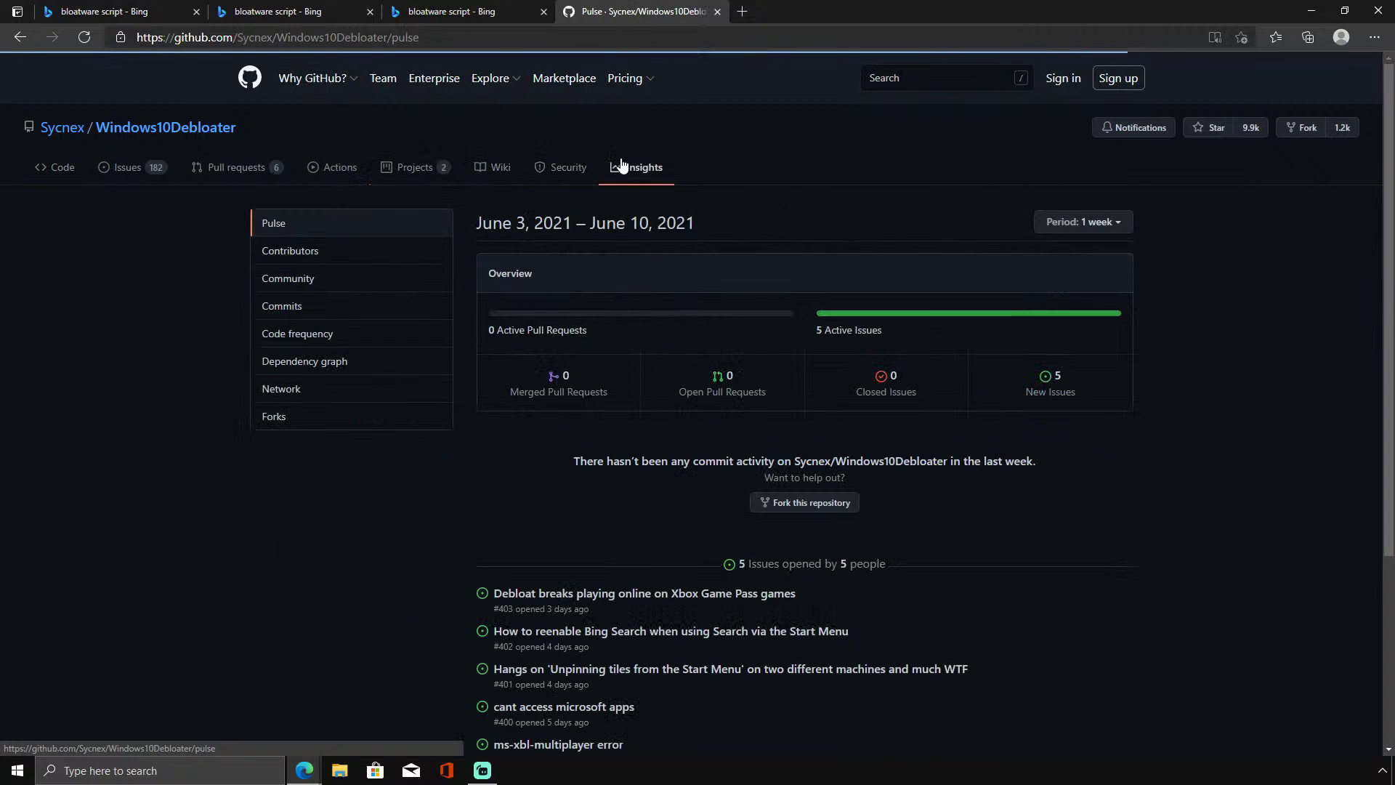
Search for "youtube" from the bloatware script results page and open the YouTube site.
click(523, 7)
click(518, 37)
text(youru)
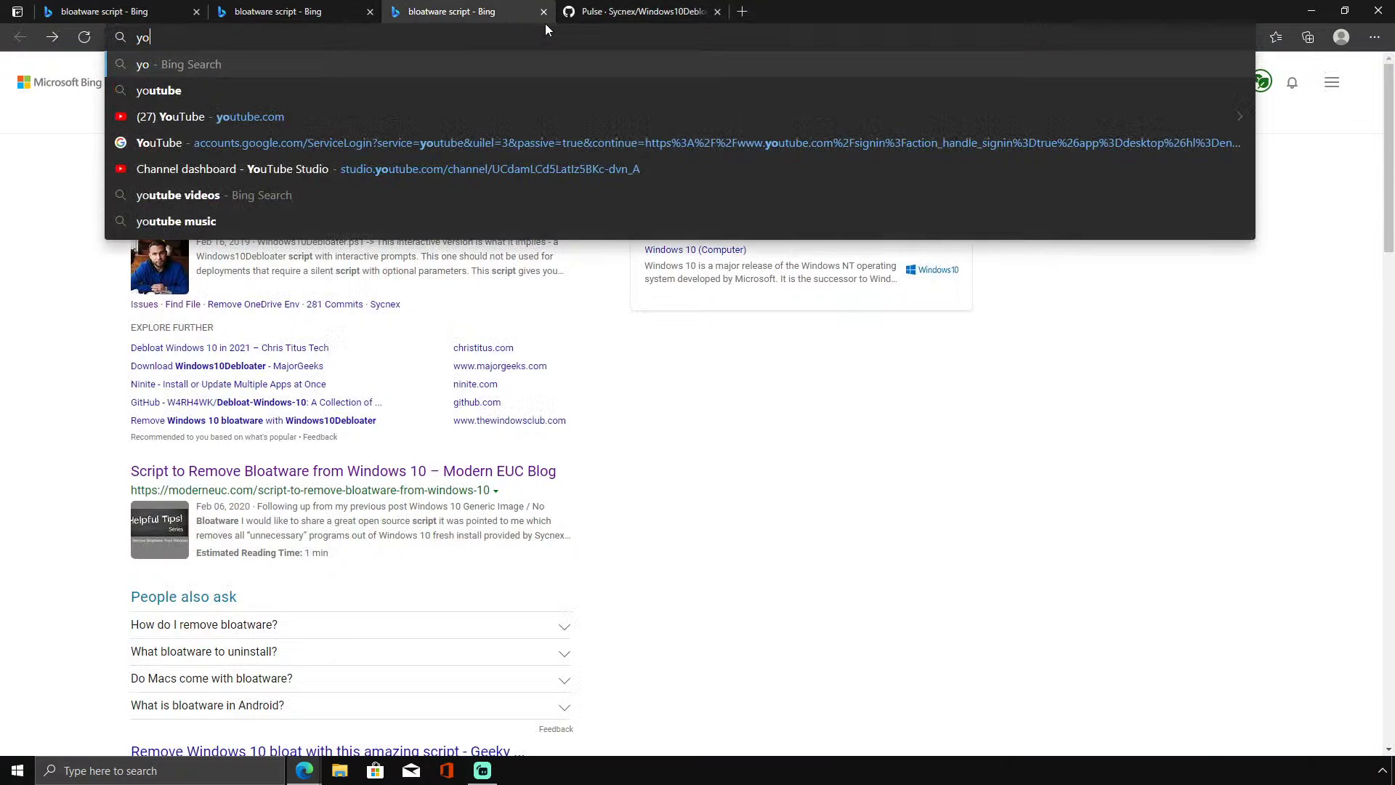
key(BackSpace)
key(BackSpace)
text(tube)
key(Return)
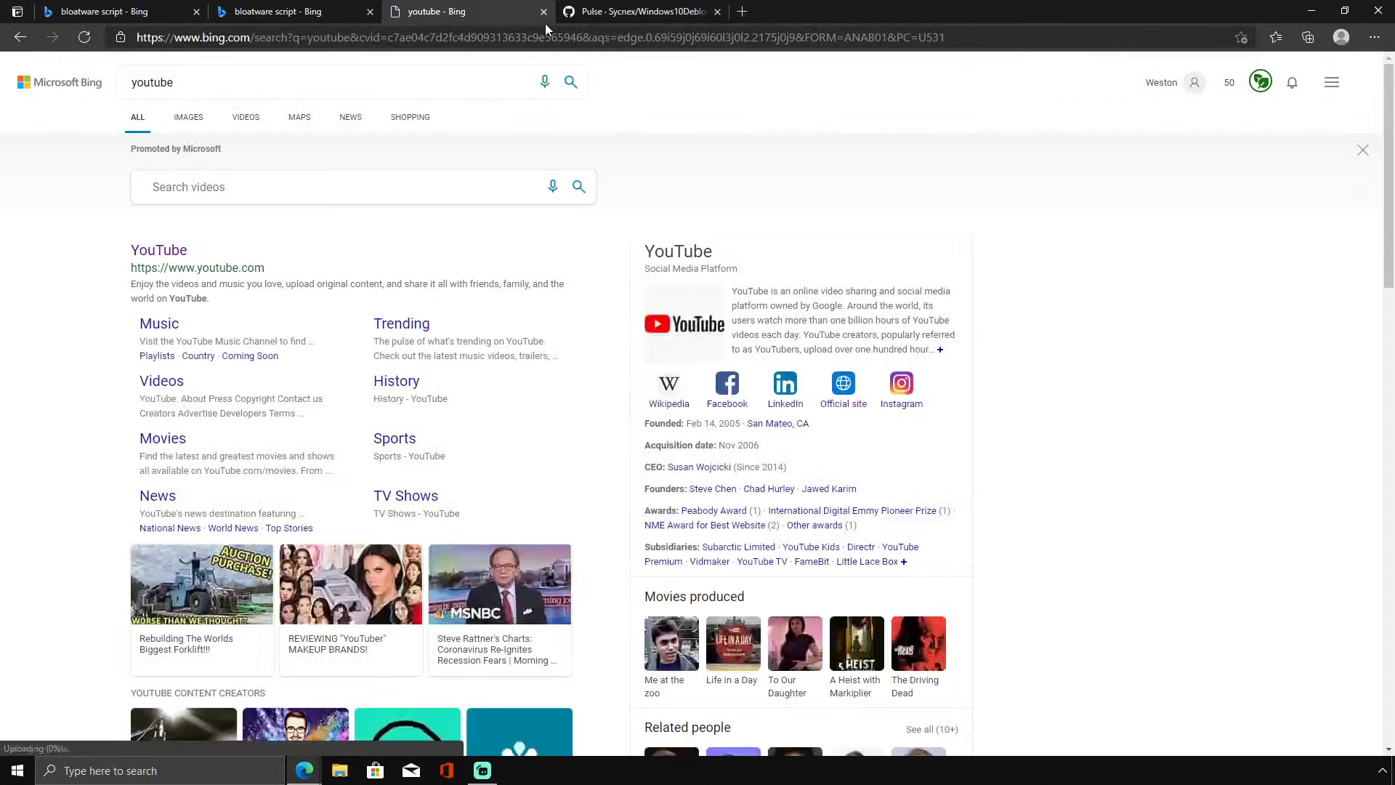
click(187, 255)
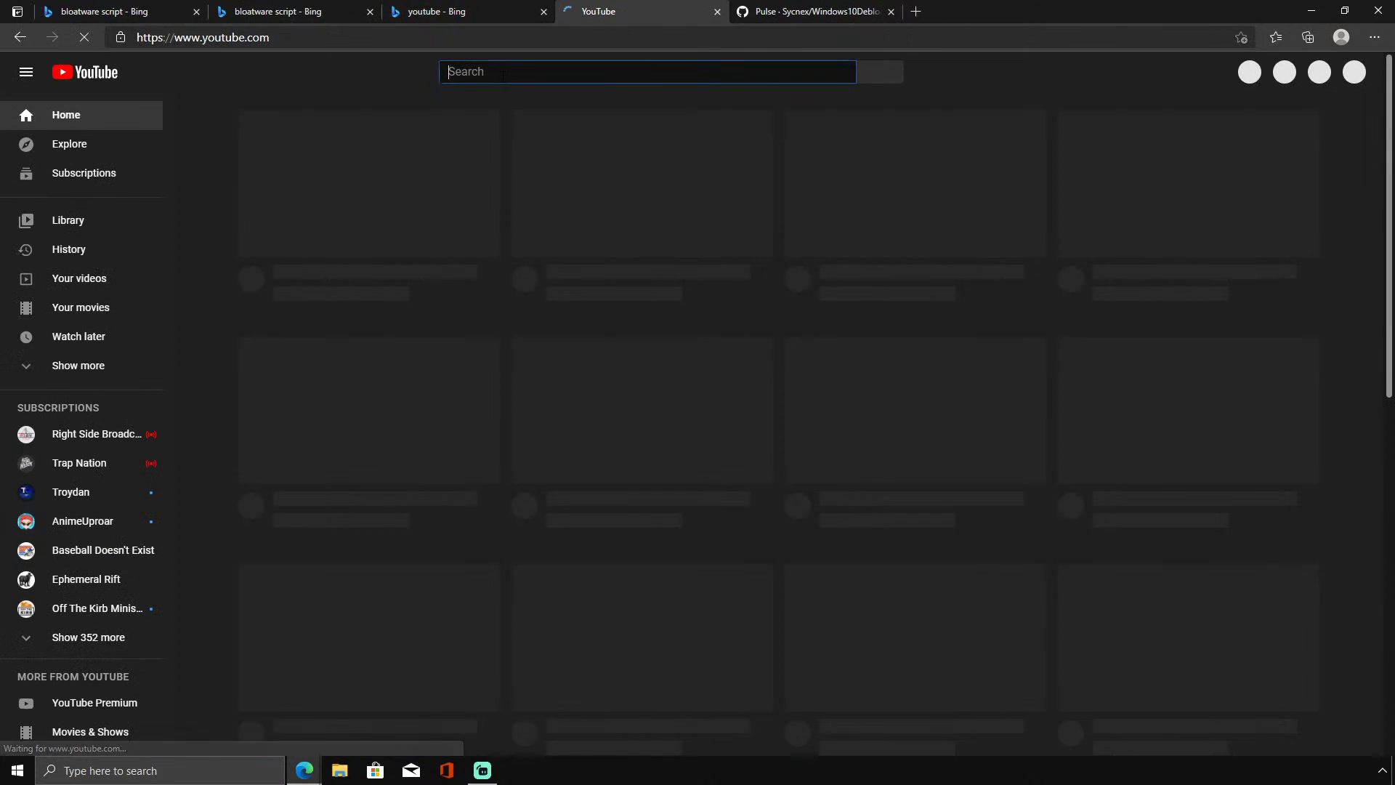
Search YouTube for "removebloatware script" and open the video "Speed up Windows 10 with One Command".
click(502, 73)
text(removebloatware script)
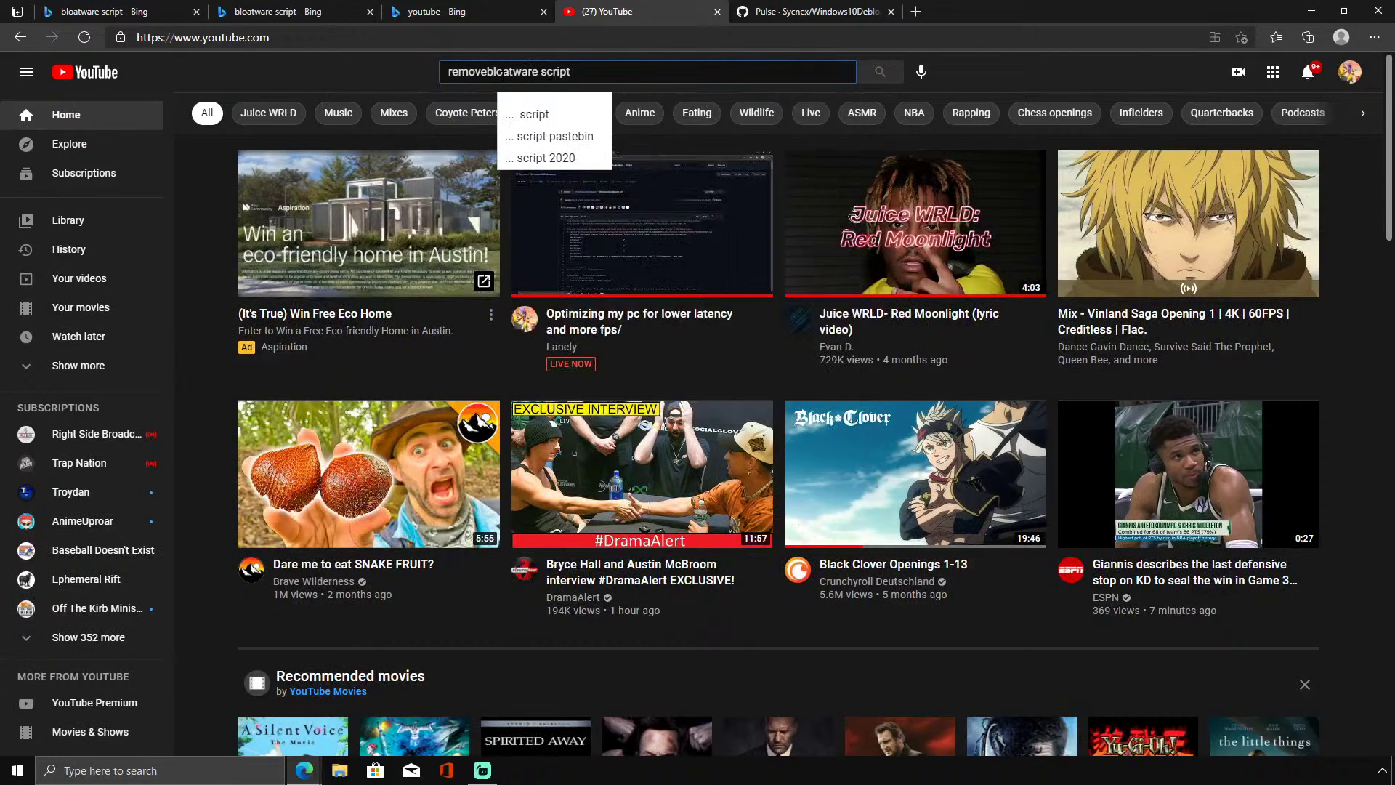
key(Return)
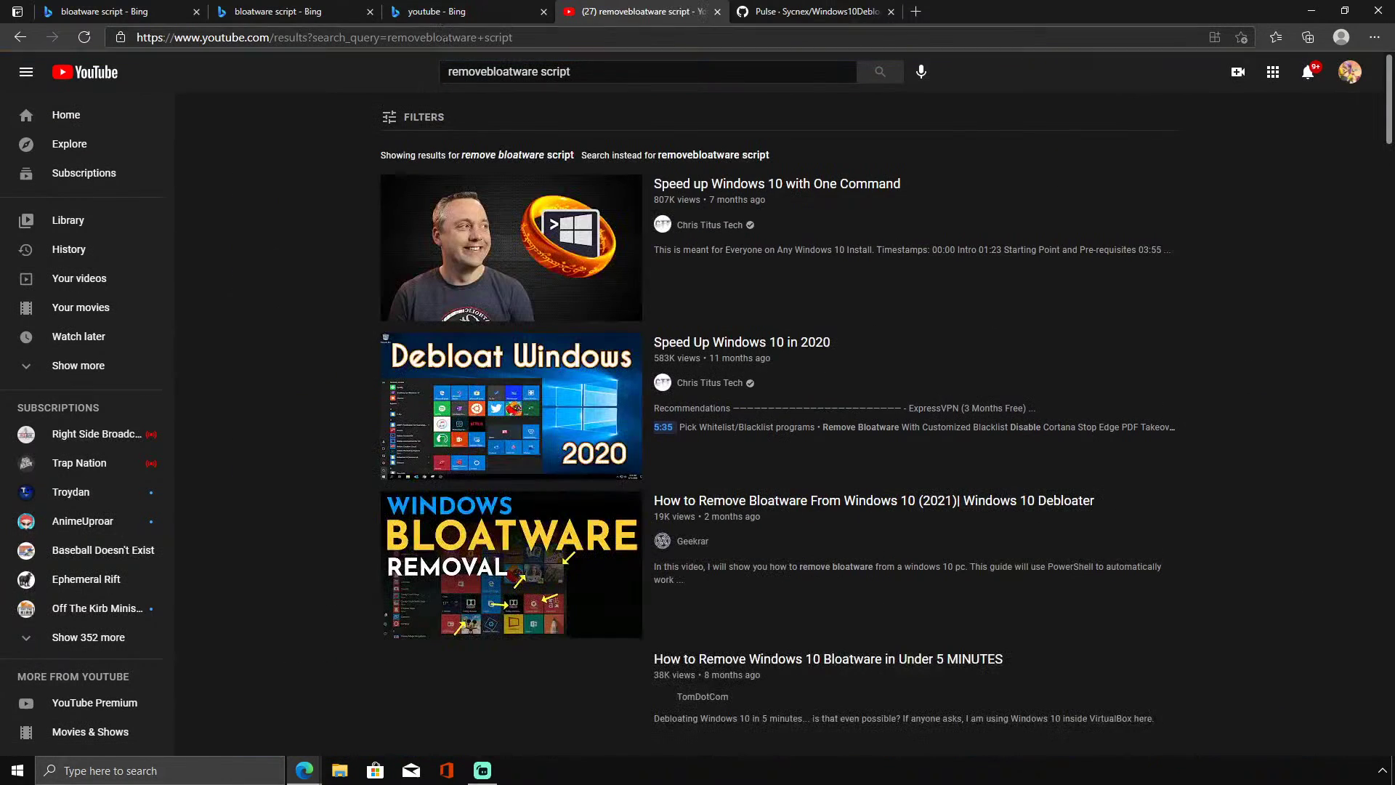
click(476, 254)
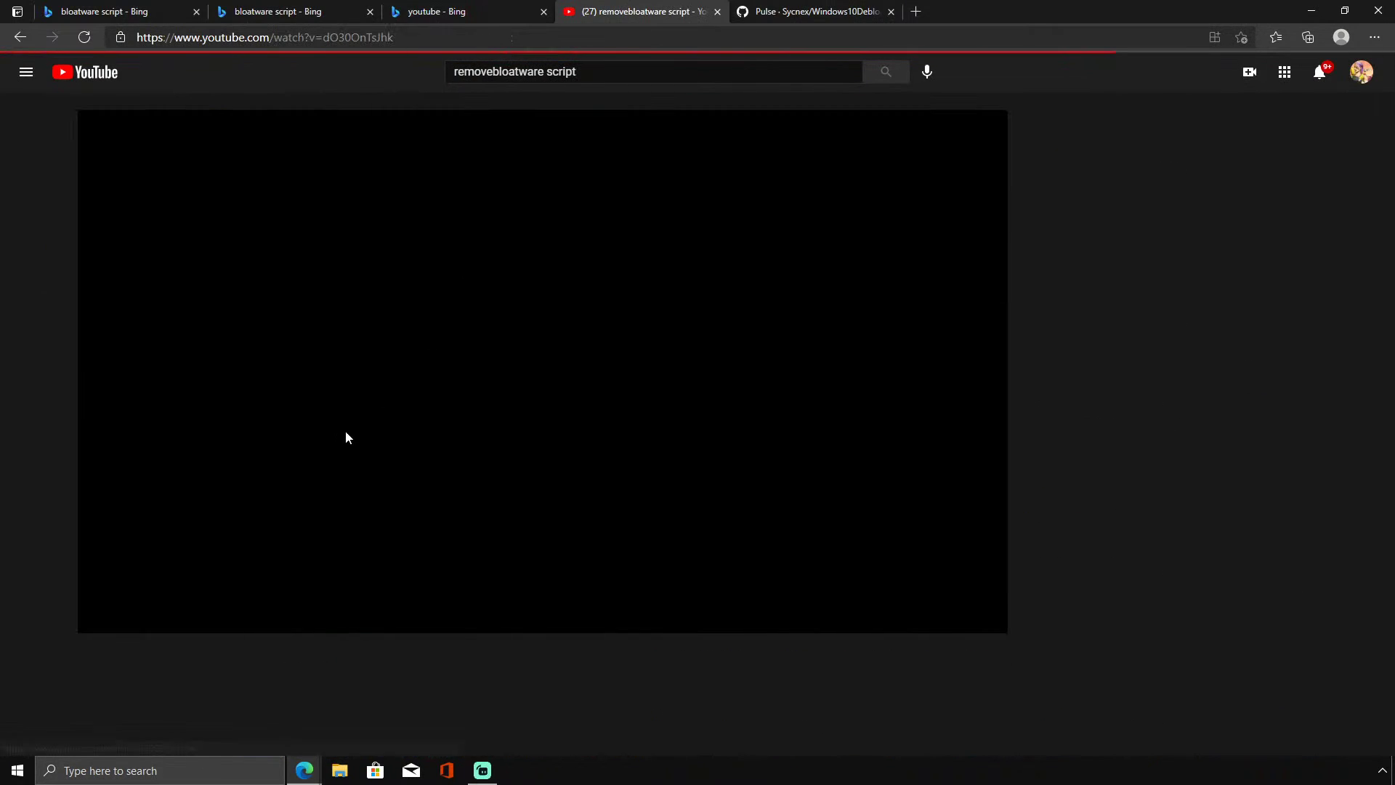
Expand the video description and open the christitus.com/debloat-windows-10-2020 link from the pinned comment.
scroll(181, 464, down, 5)
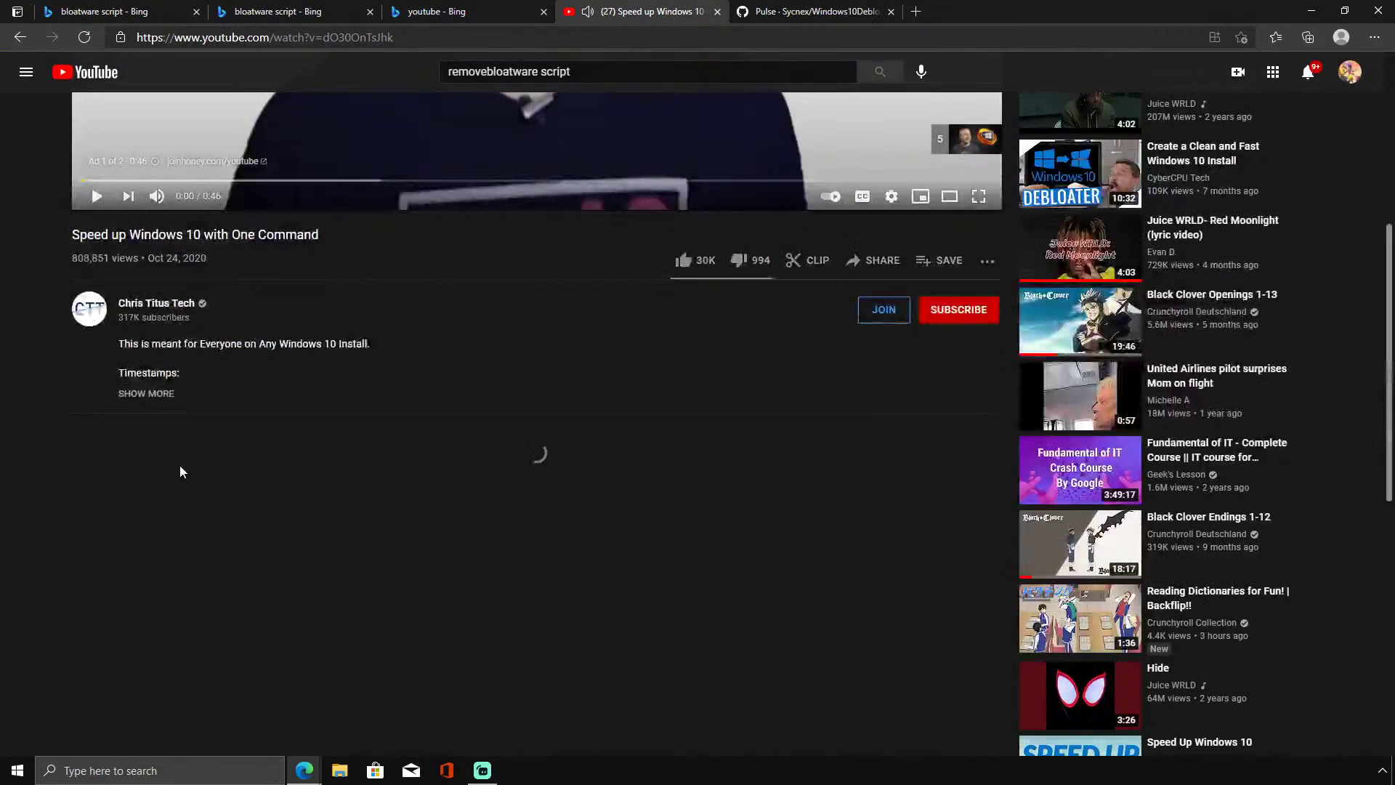
click(141, 393)
scroll(174, 468, down, 5)
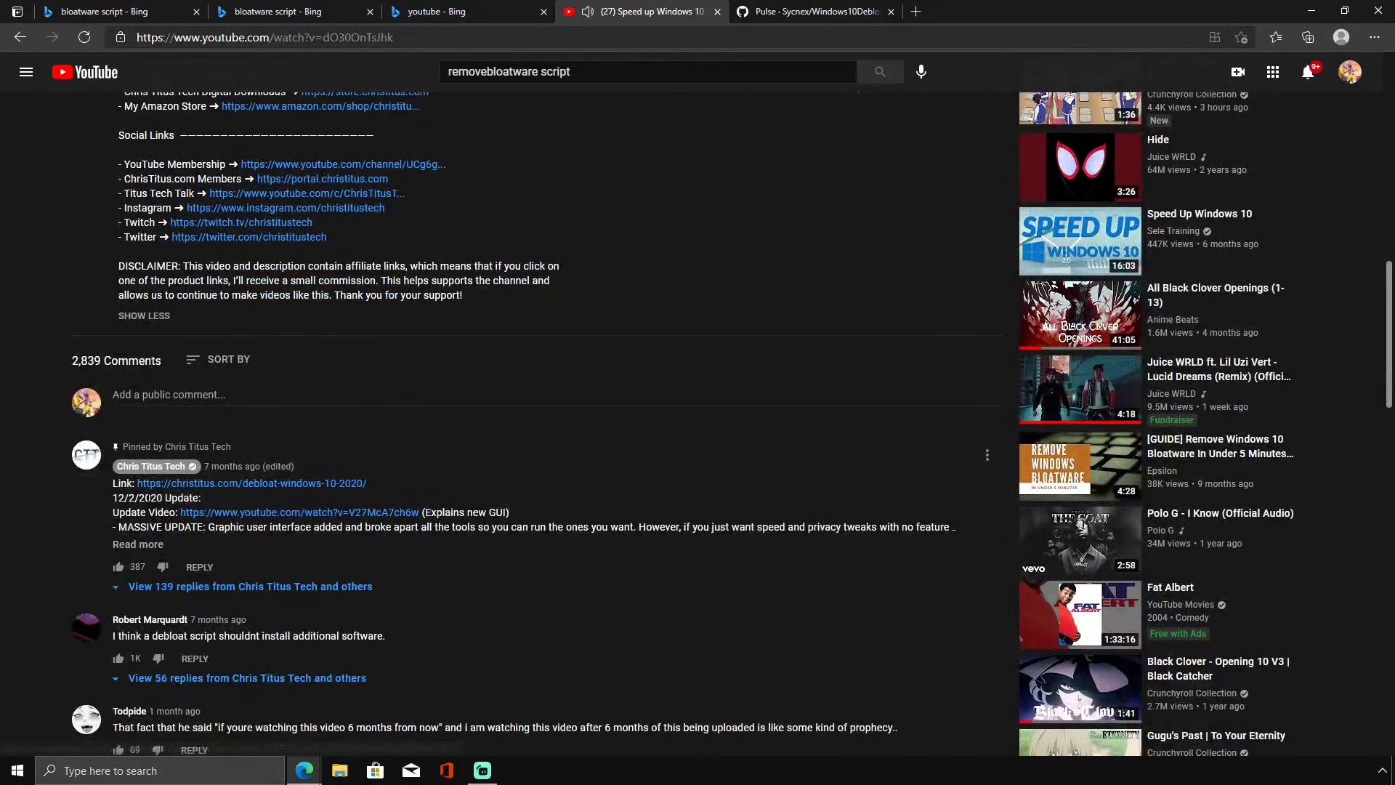
click(234, 493)
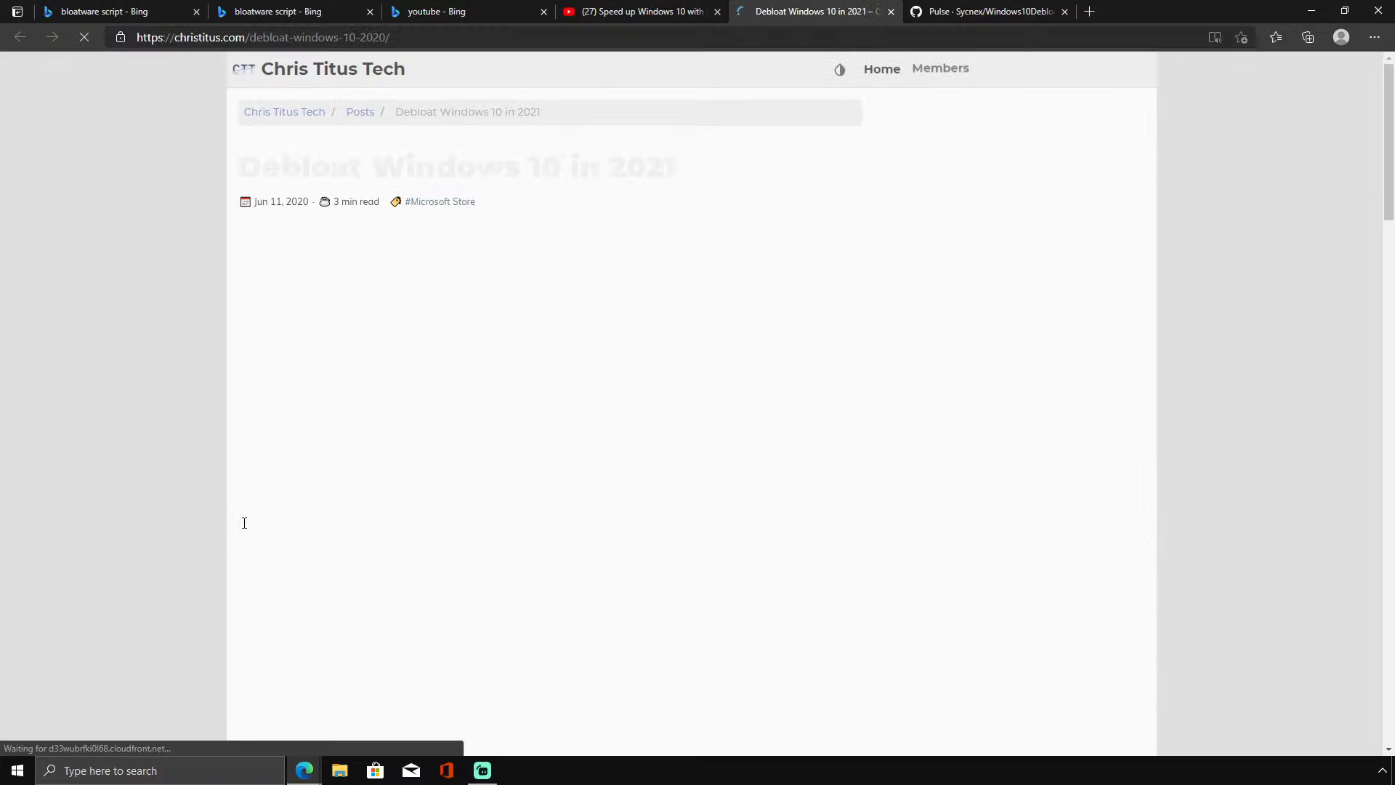
Look through what the script can do and copy the PowerShell command under User Requested Restore Scripts.
scroll(247, 512, down, 6)
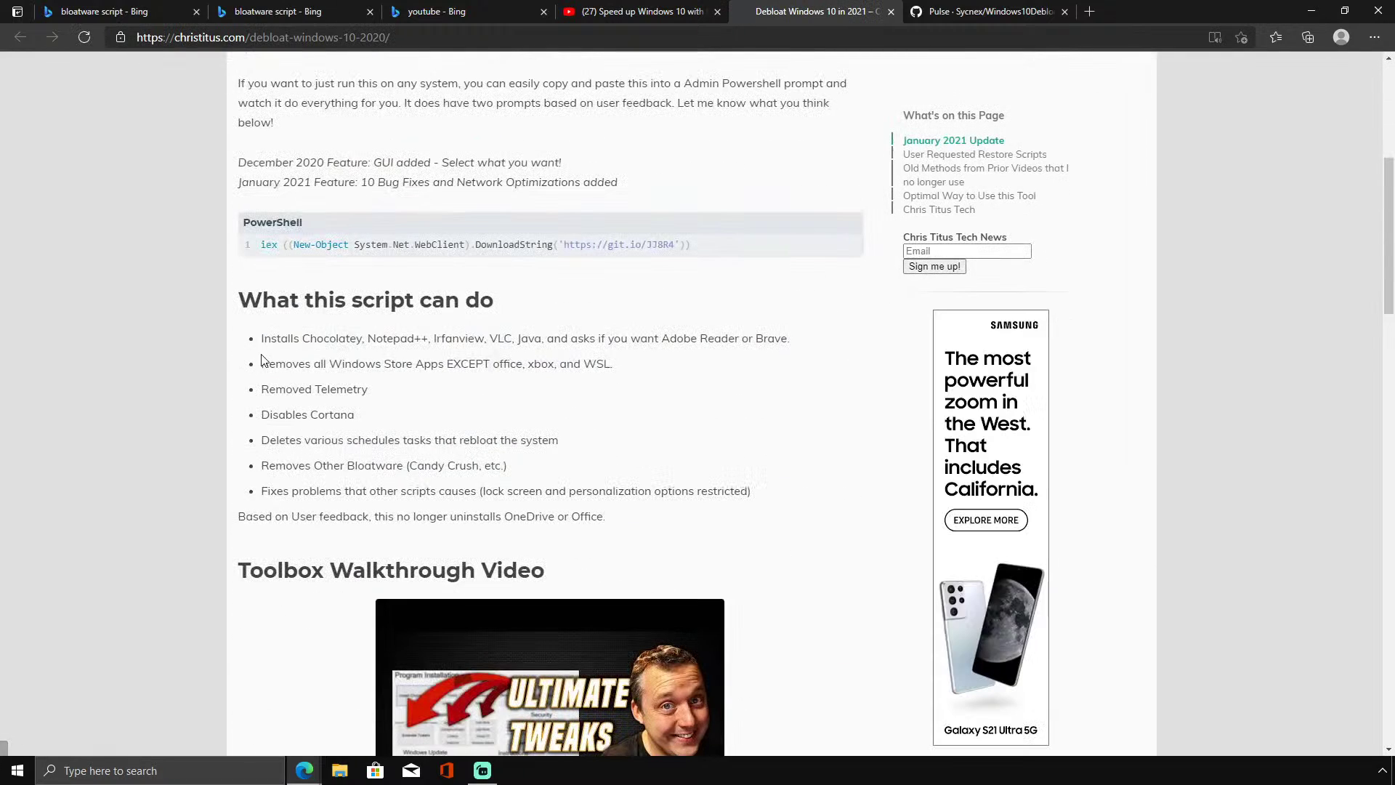
drag(262, 356, 648, 361)
scroll(484, 401, down, 7)
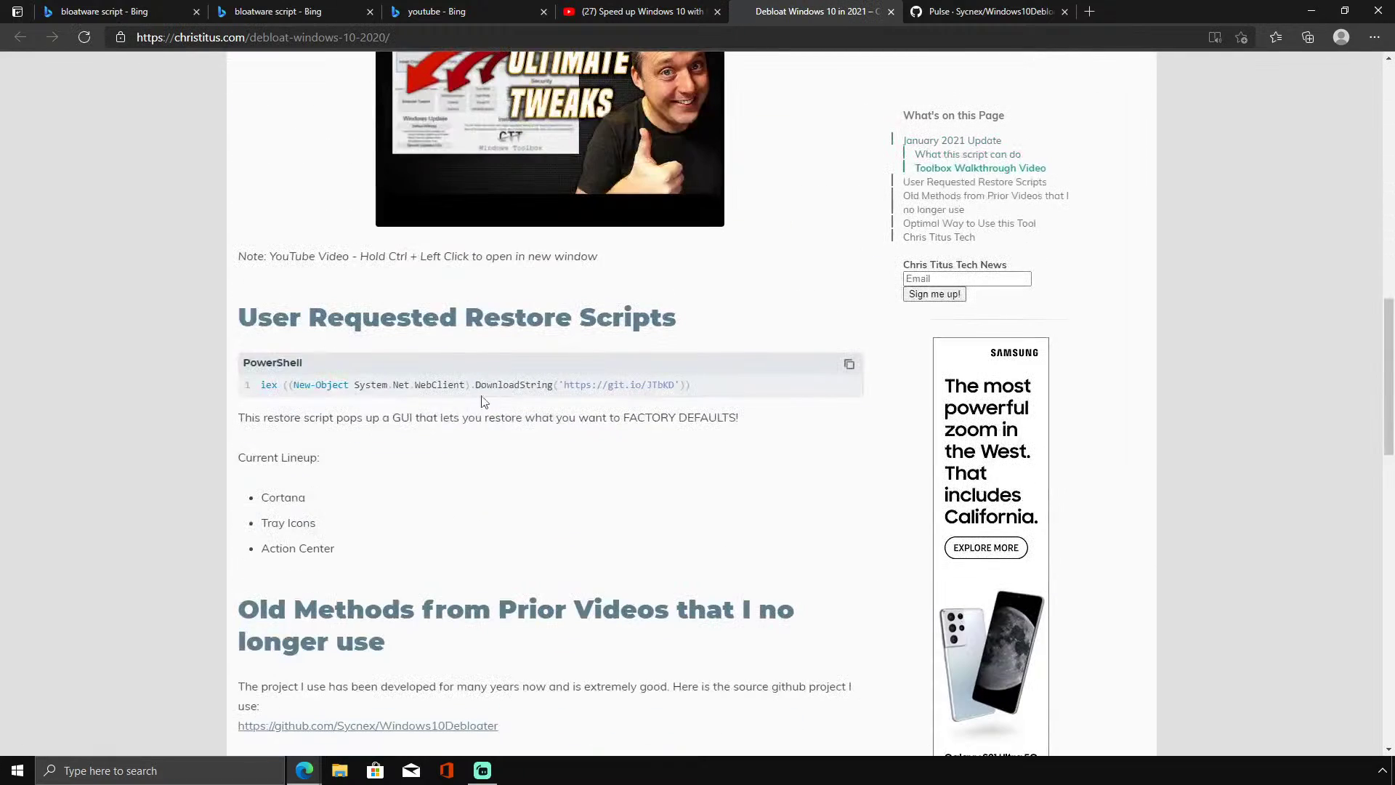
triple_click(317, 384)
key(super+c)
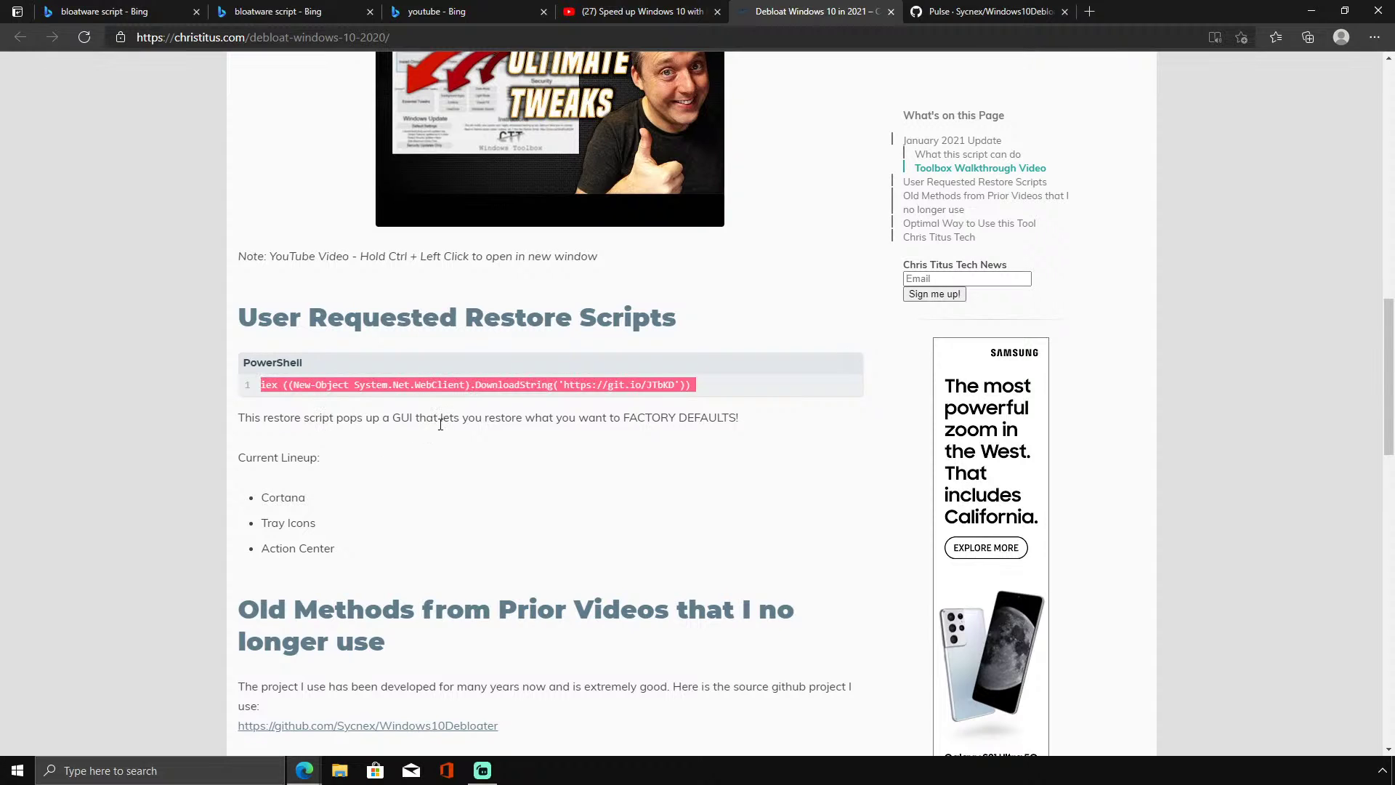
click(482, 770)
click(481, 771)
click(18, 770)
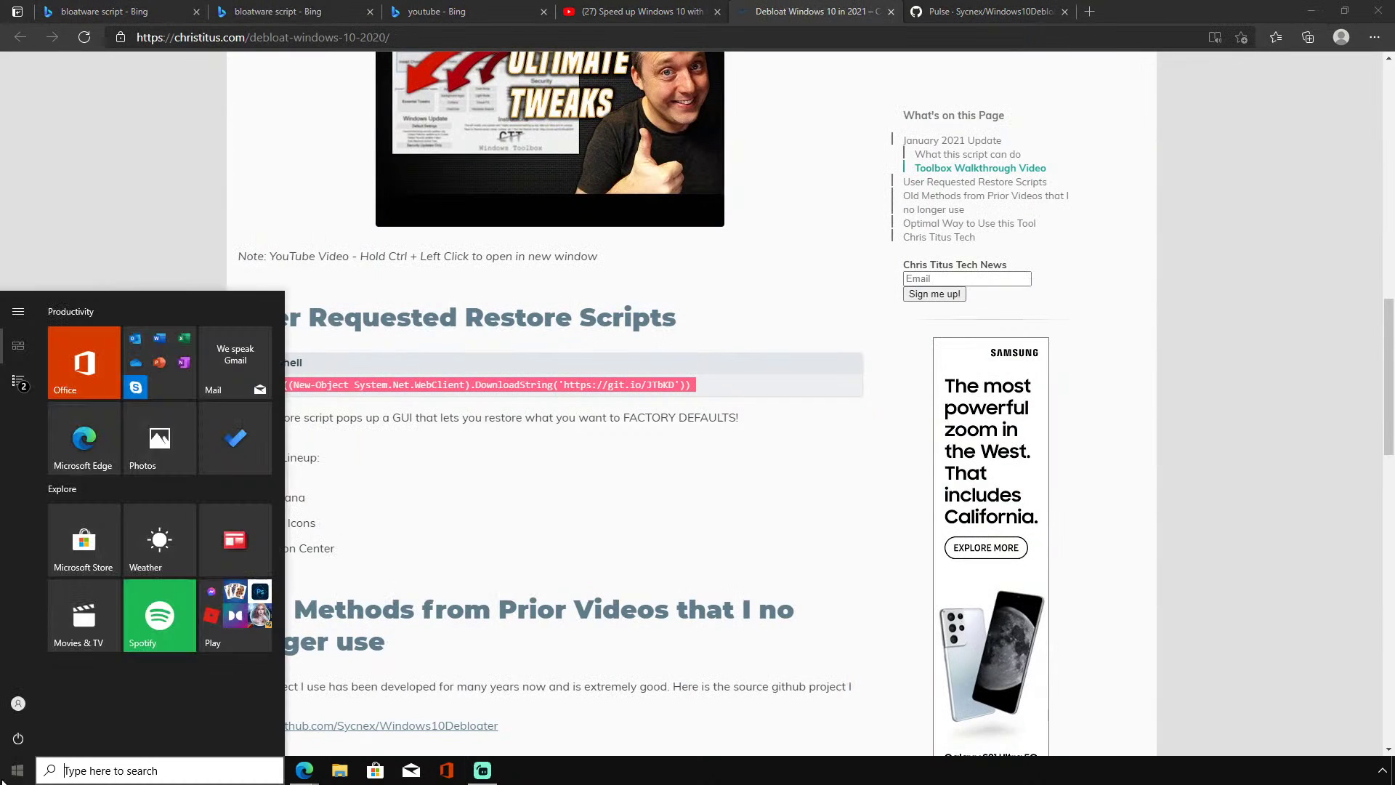
right_click(18, 770)
click(38, 687)
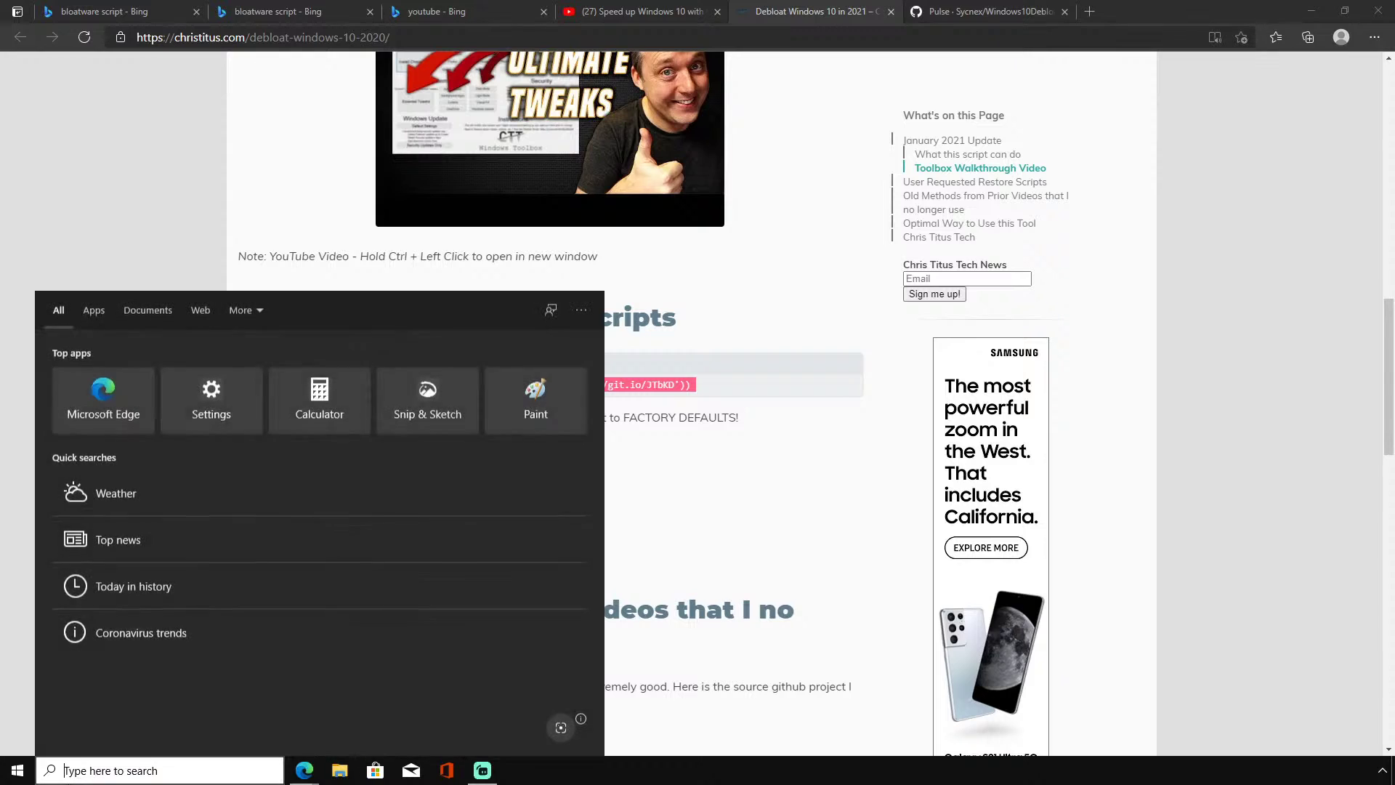
text(power)
key(Return)
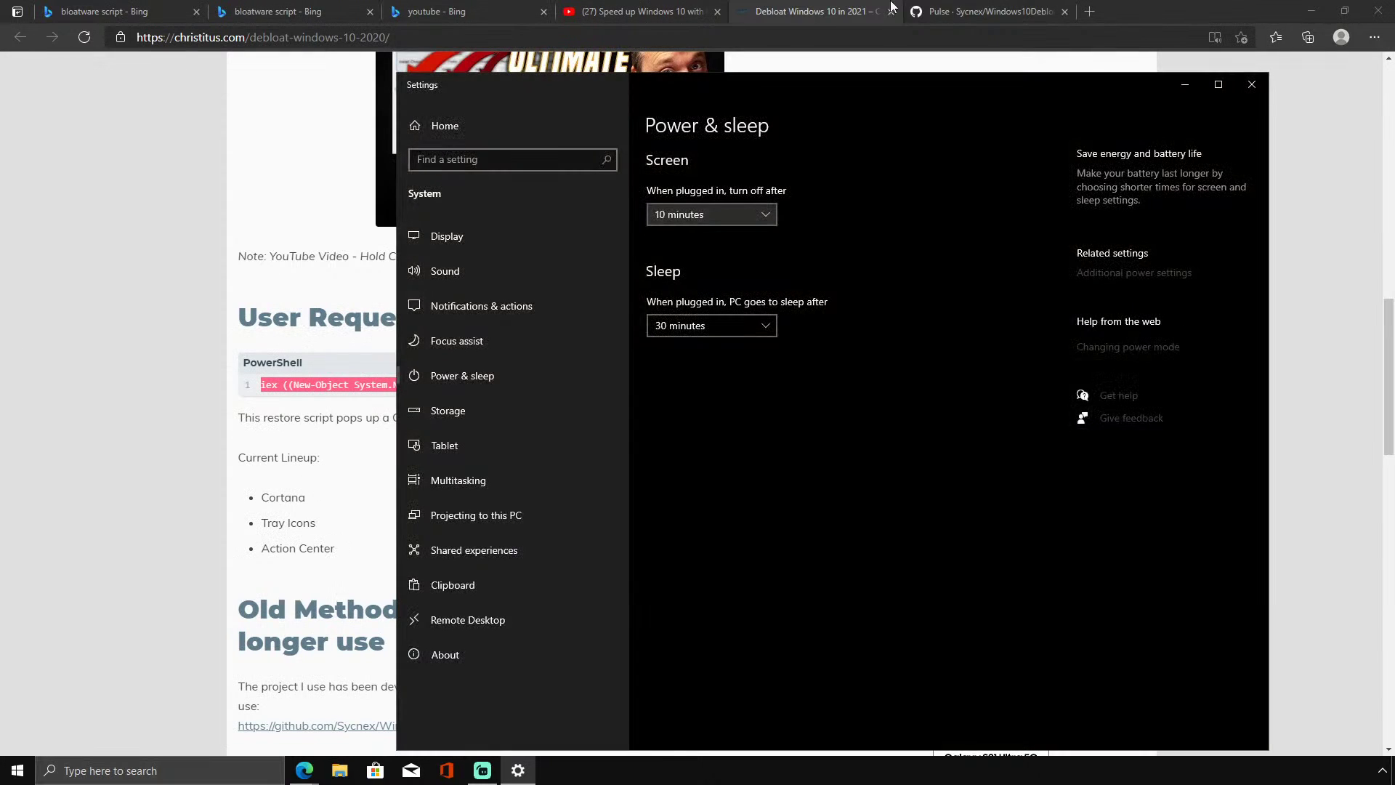
click(1250, 86)
click(483, 770)
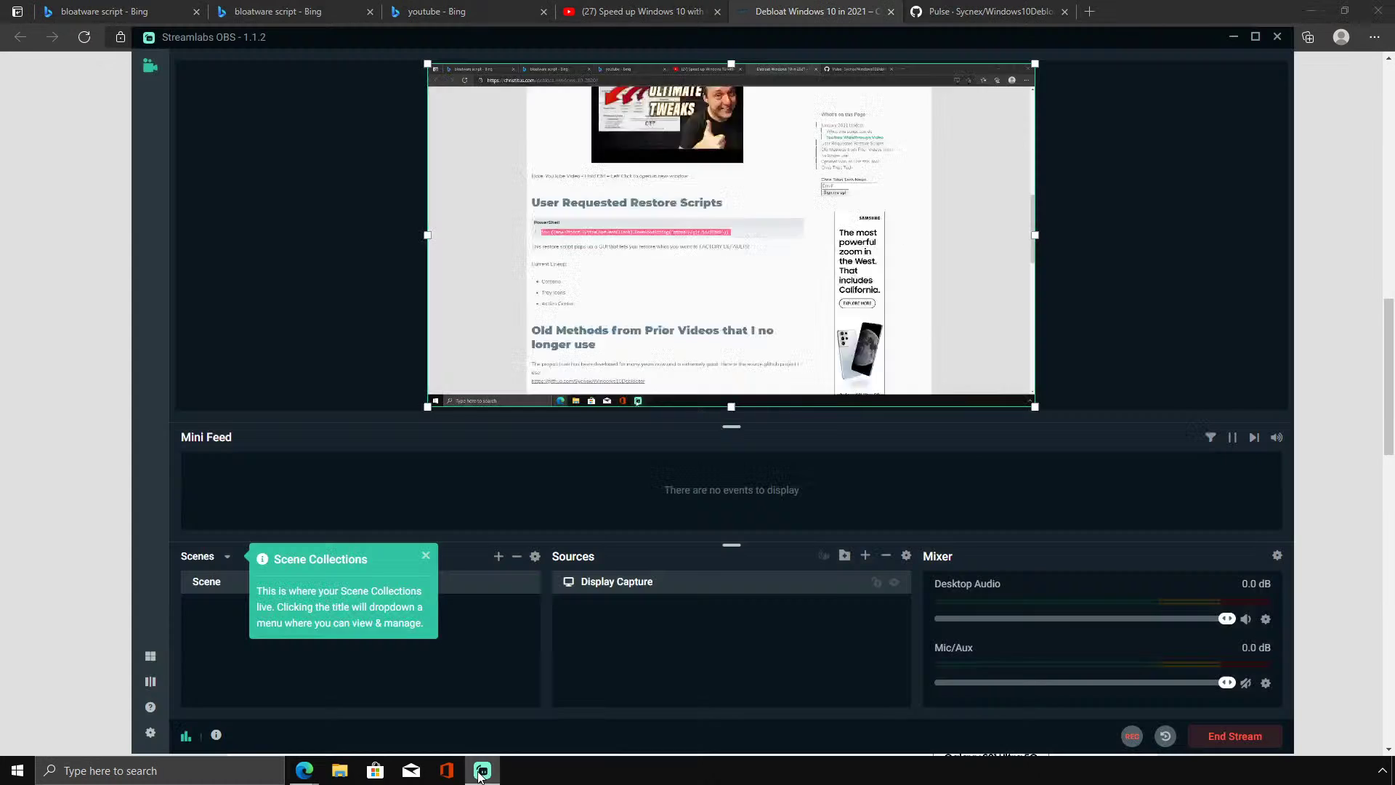
key(alt+Tab)
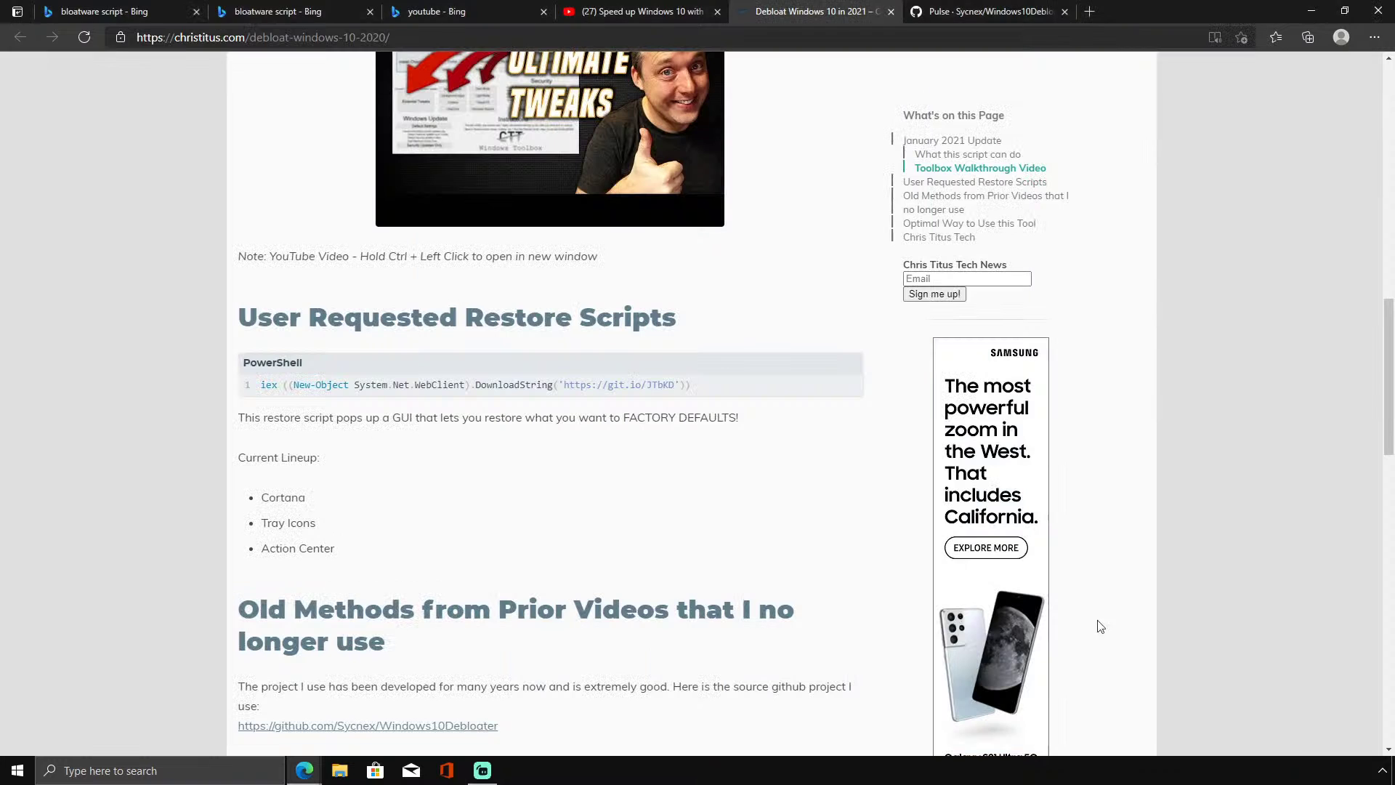
Open Windows PowerShell as administrator and run the copied restore script command.
click(234, 769)
text(oowershe)
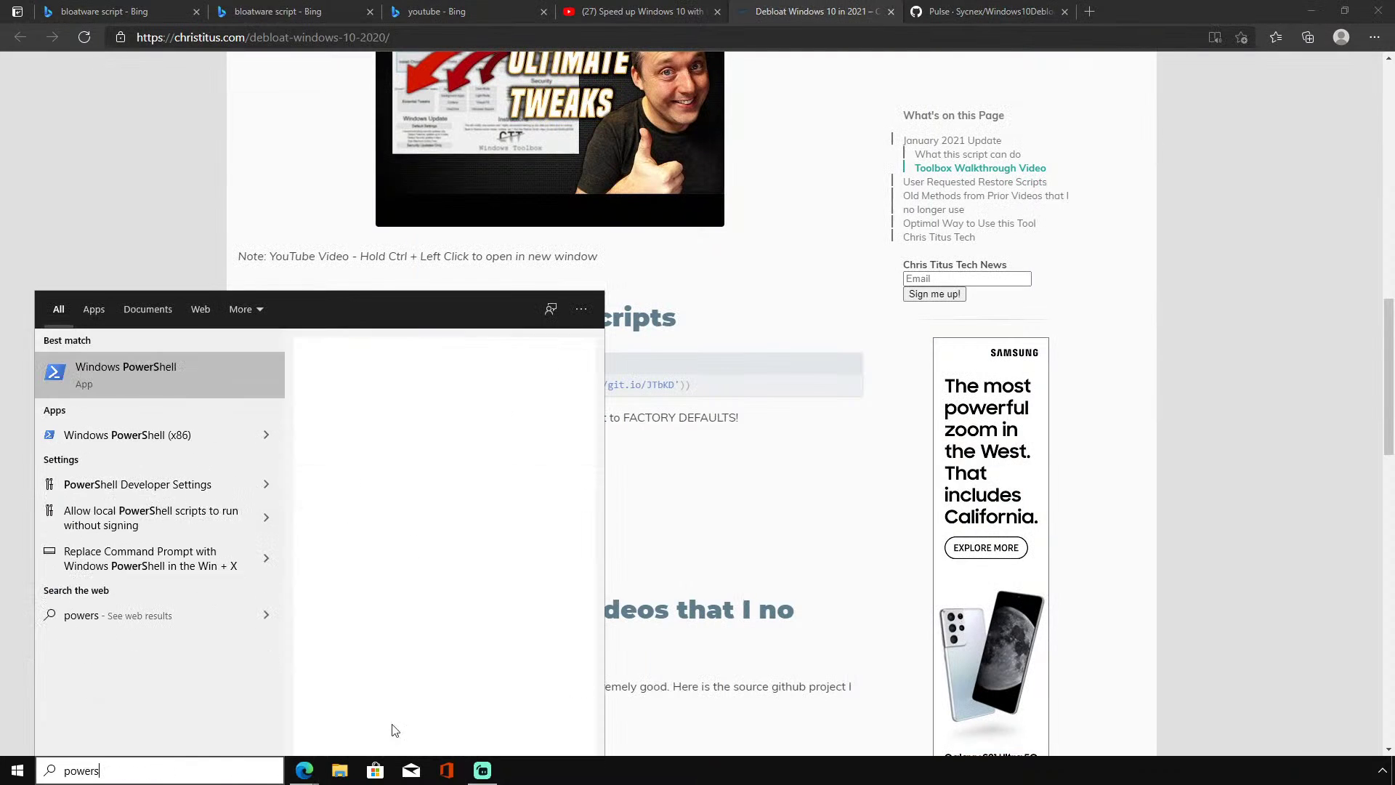
click(260, 398)
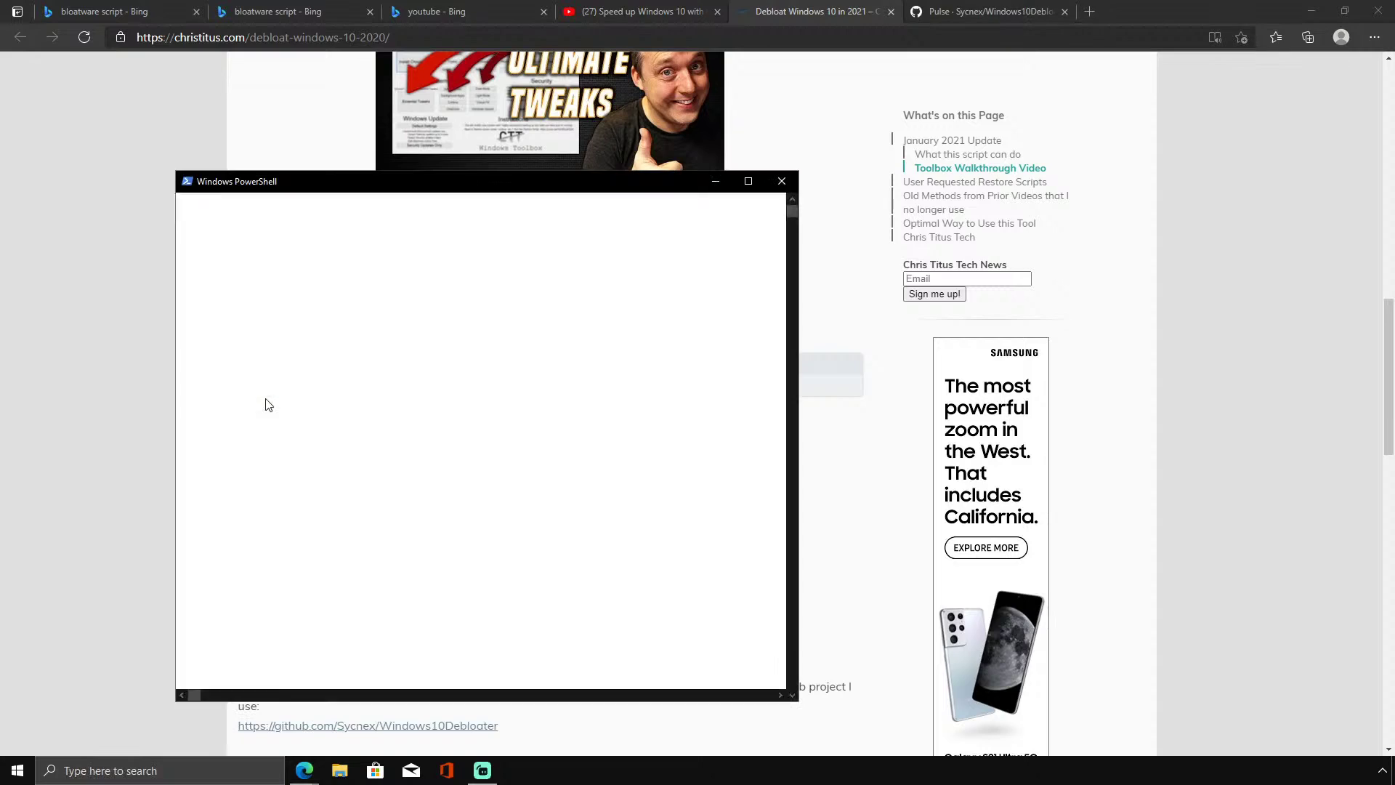
right_click(281, 403)
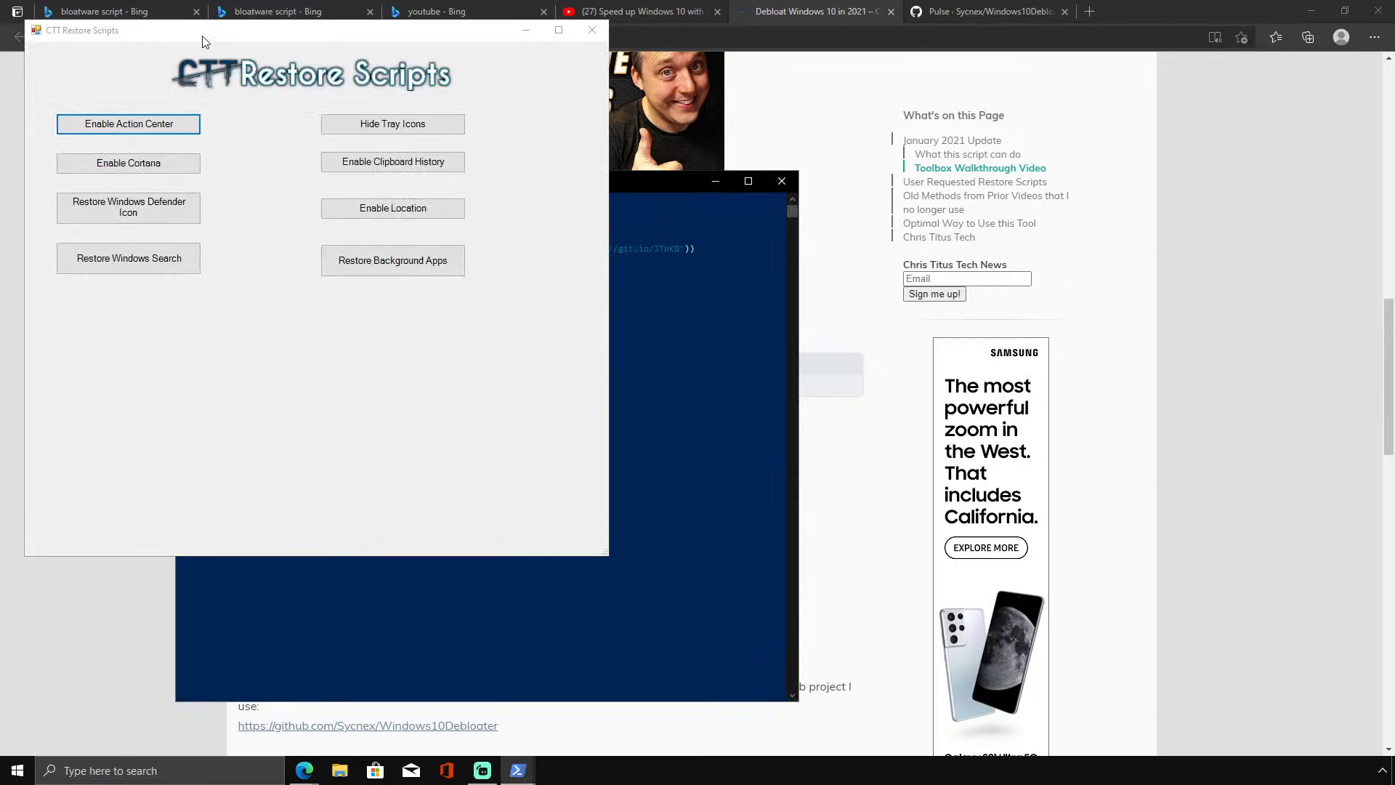
Move the CTT Restore Scripts window clear of PowerShell, look over its options and close it.
drag(247, 48, 568, 130)
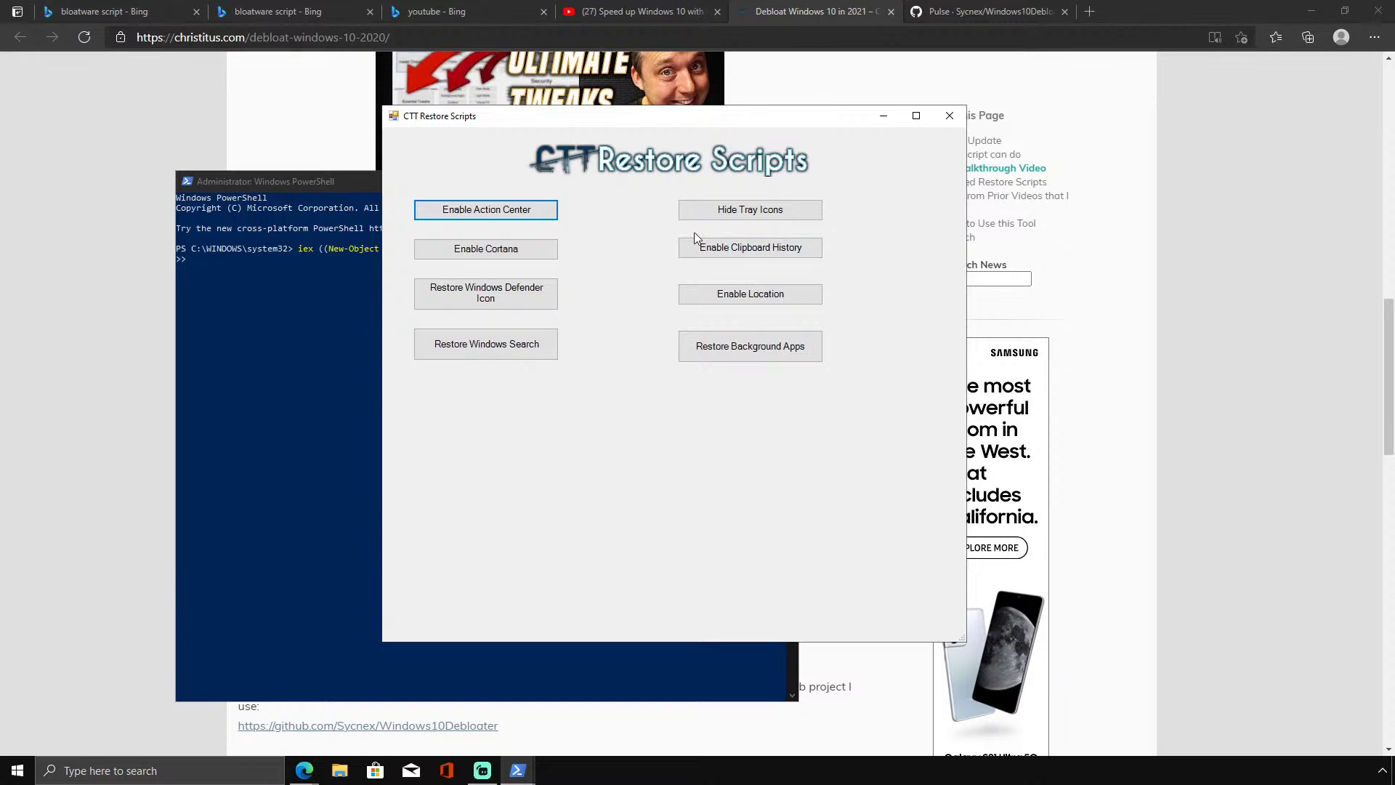
drag(462, 131, 792, 282)
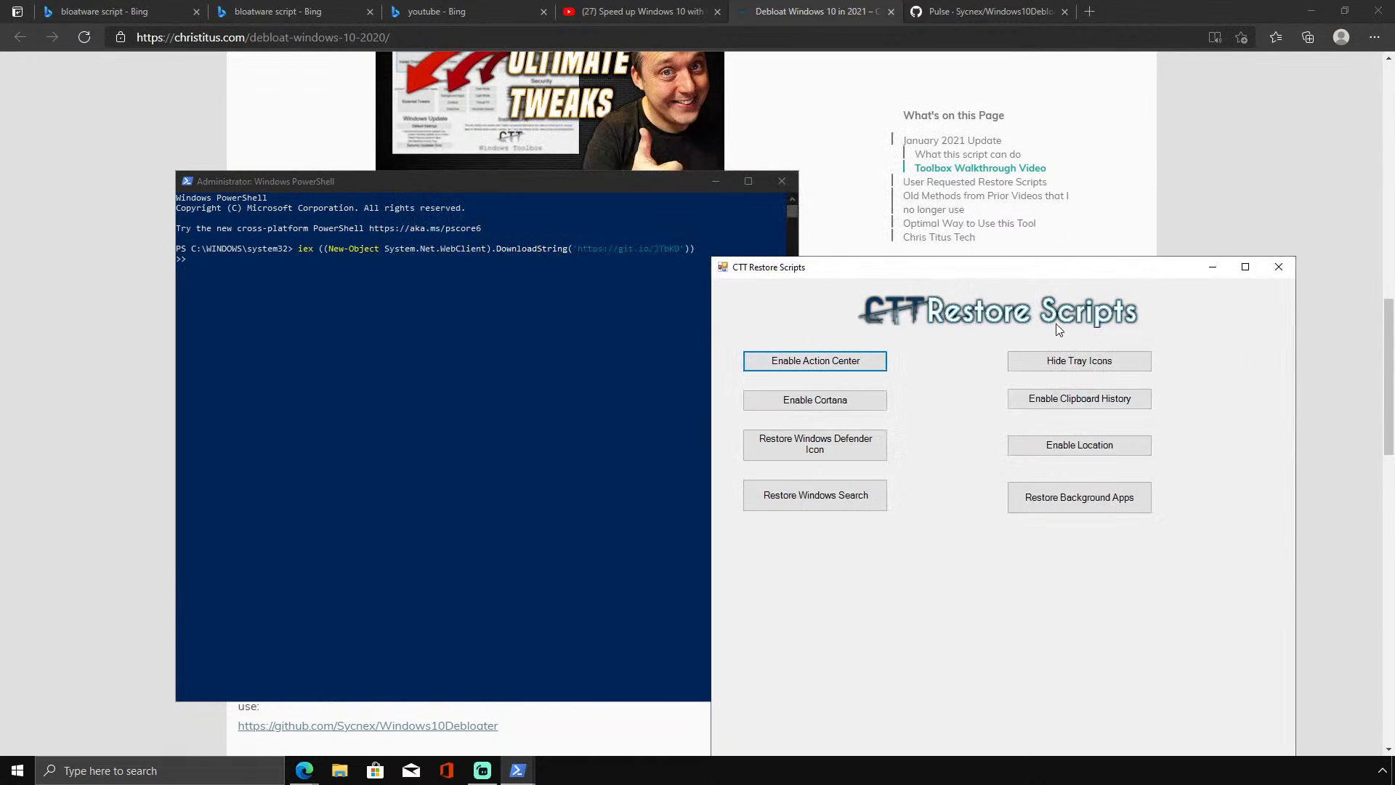
click(1270, 266)
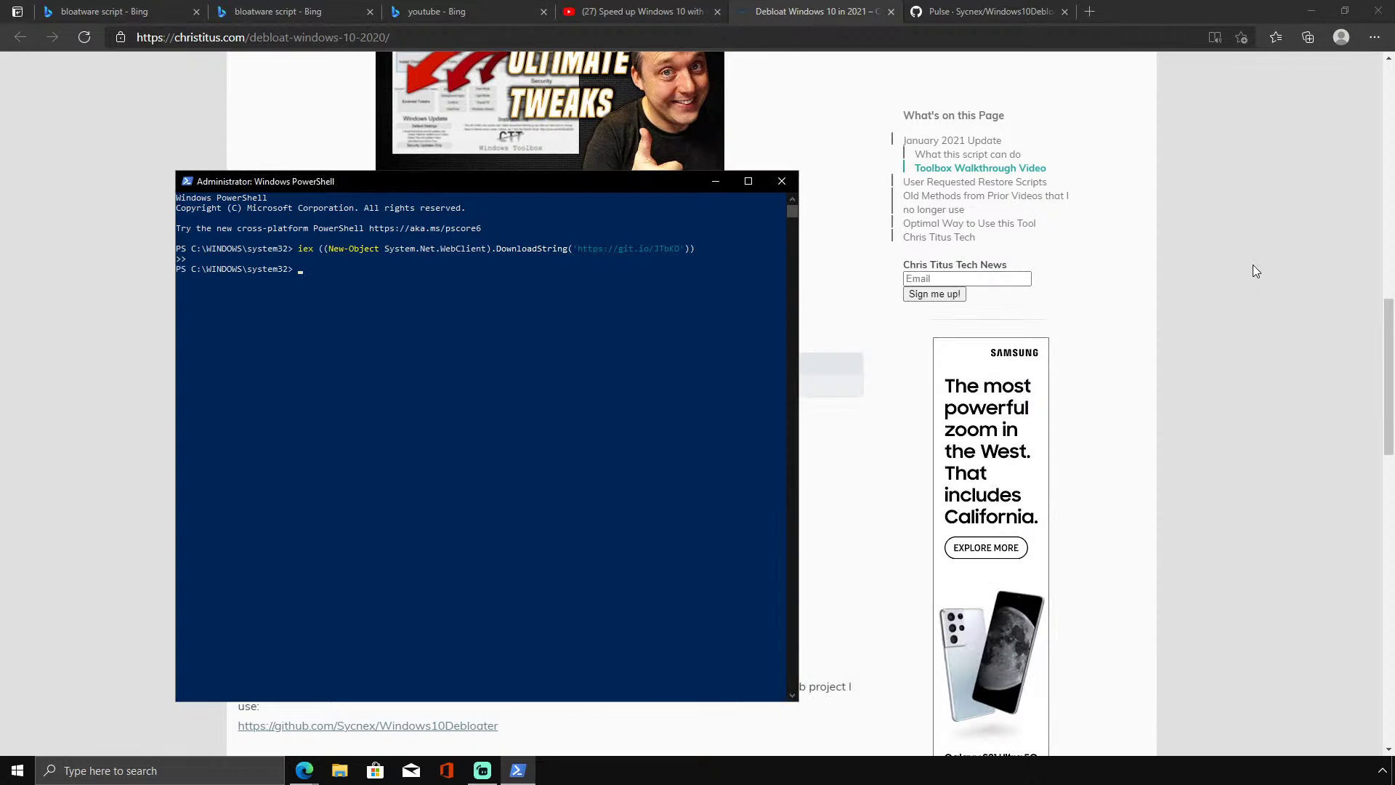
Return to the Debloat Windows 10 page and copy the PowerShell command above "What this script can do".
click(67, 314)
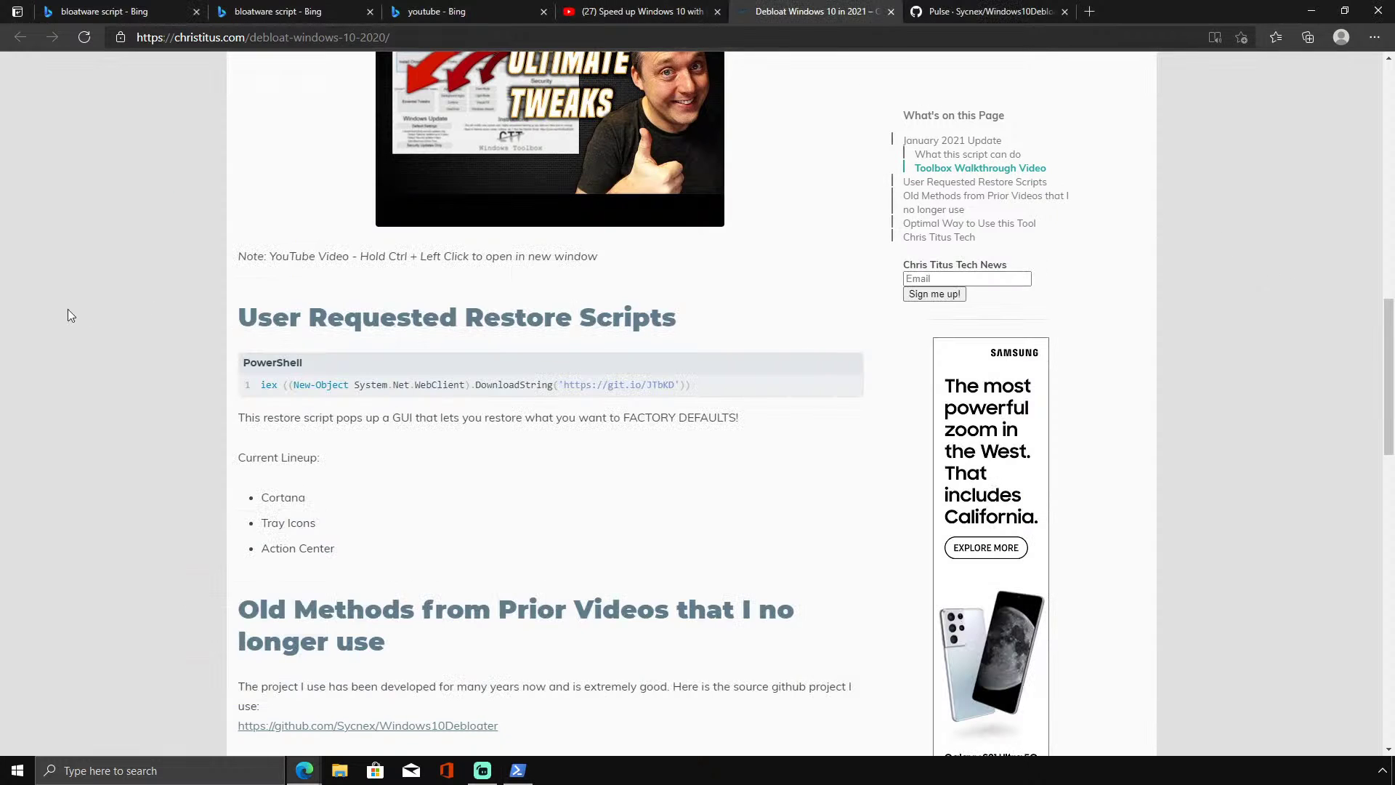
scroll(356, 342, up, 8)
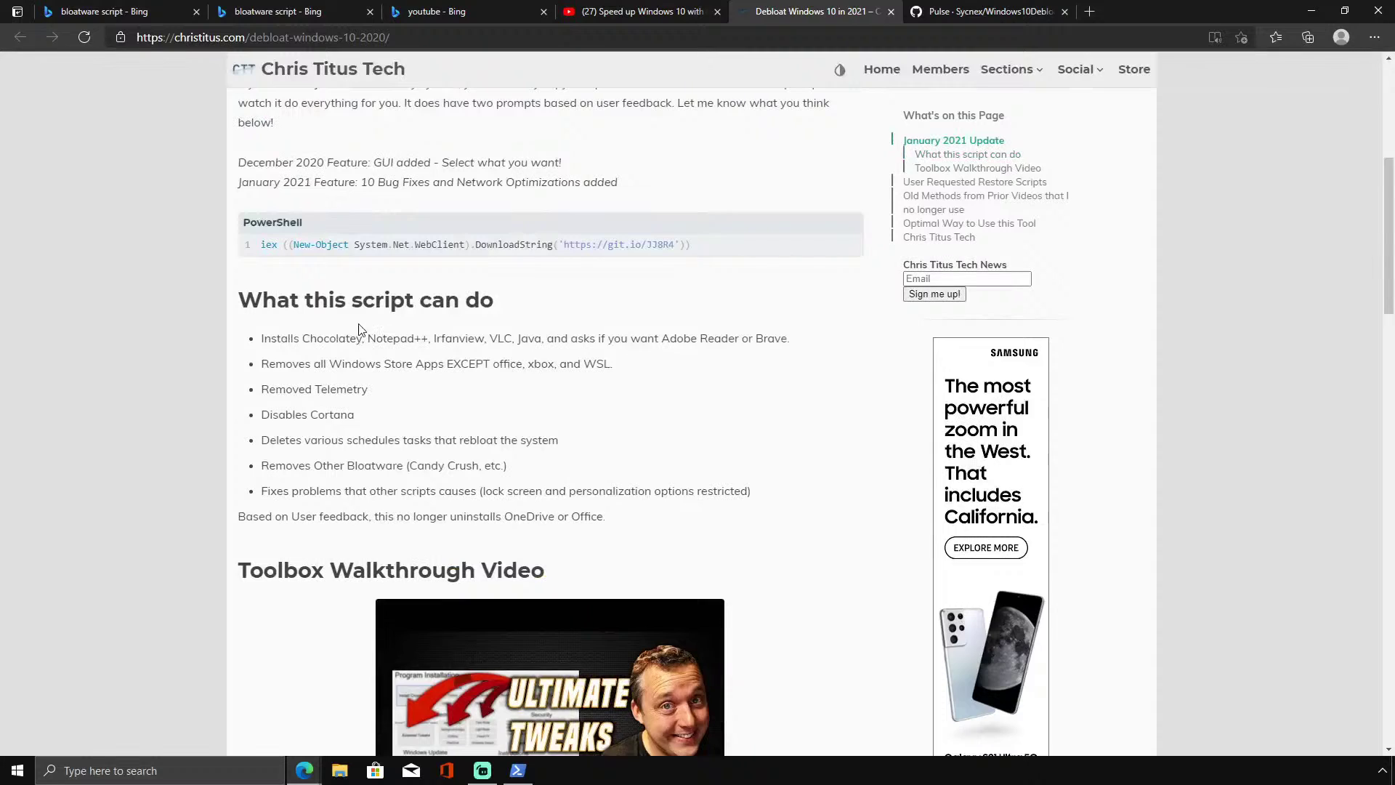
triple_click(353, 244)
key(super+c)
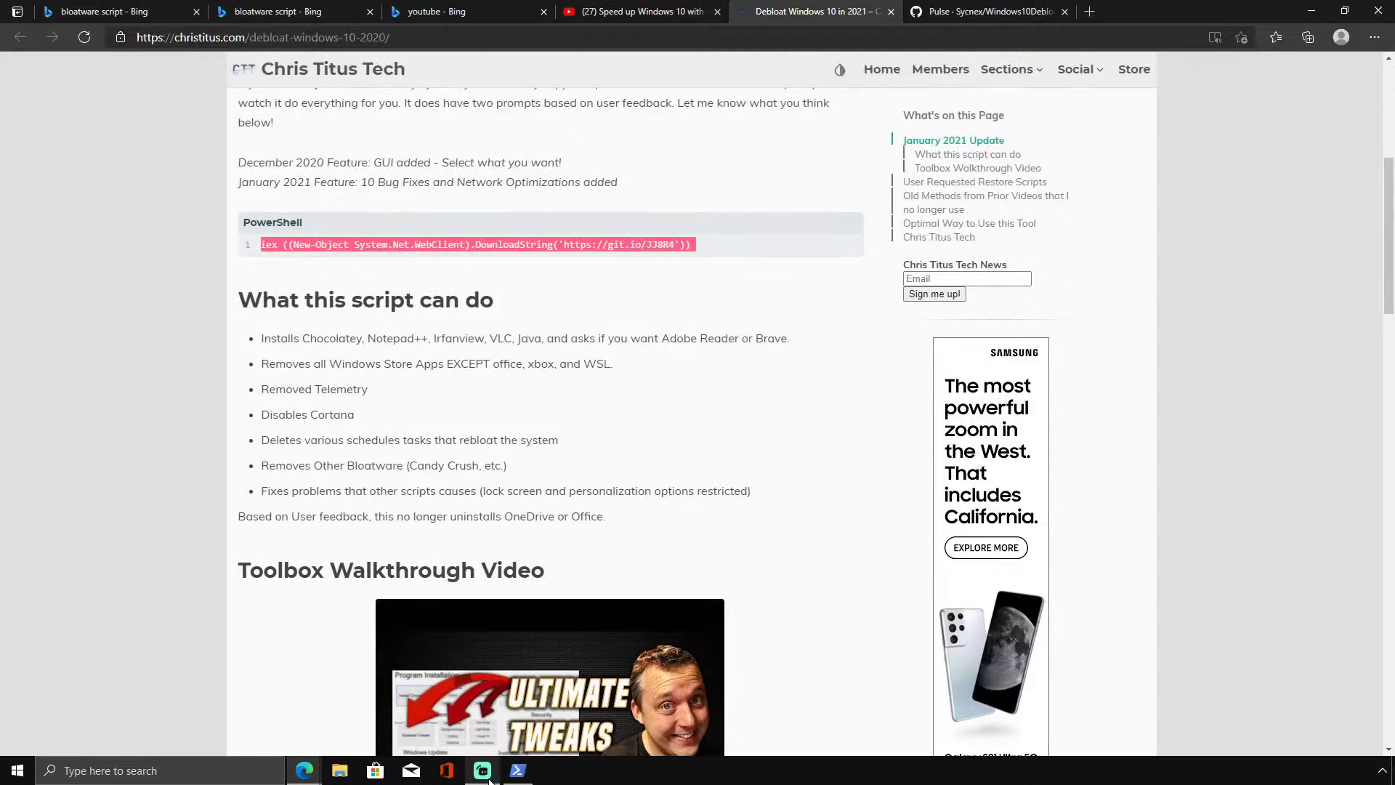
Run the copied debloat command in the administrator PowerShell window and hide the Streamlabs OBS window.
click(482, 770)
click(517, 770)
right_click(539, 513)
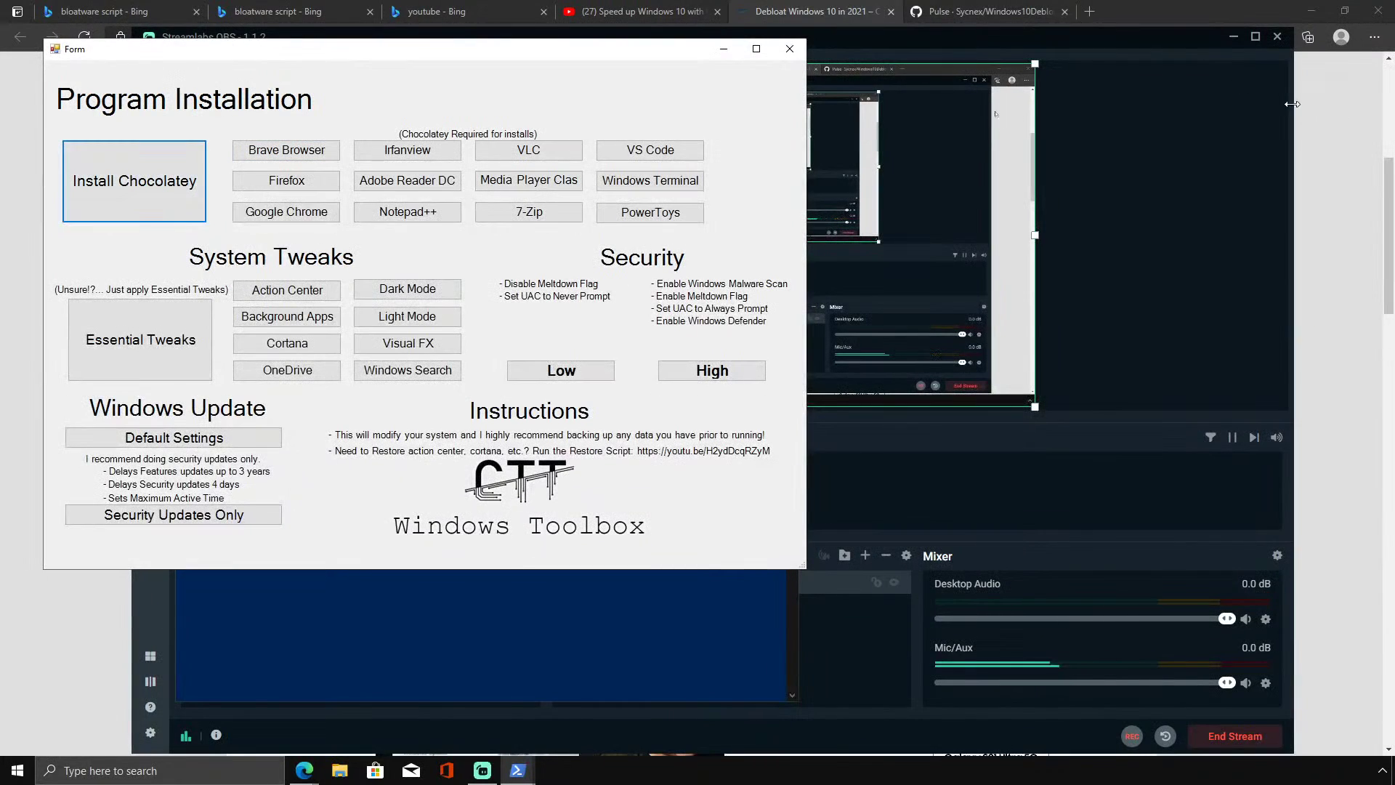
click(1228, 41)
click(1230, 41)
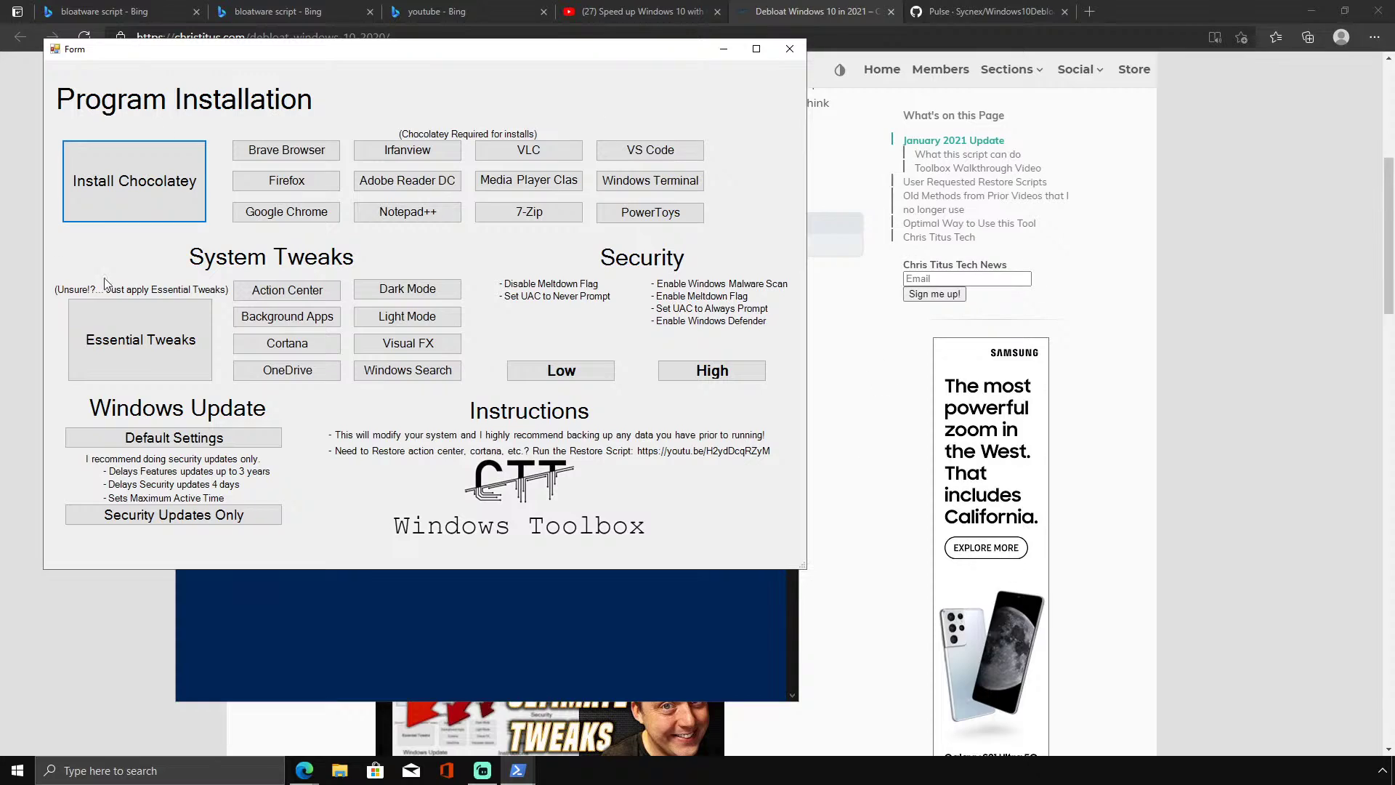
Apply the Essential Tweaks and the Low security option in the Windows Toolbox, closing it and PowerShell when done.
click(168, 327)
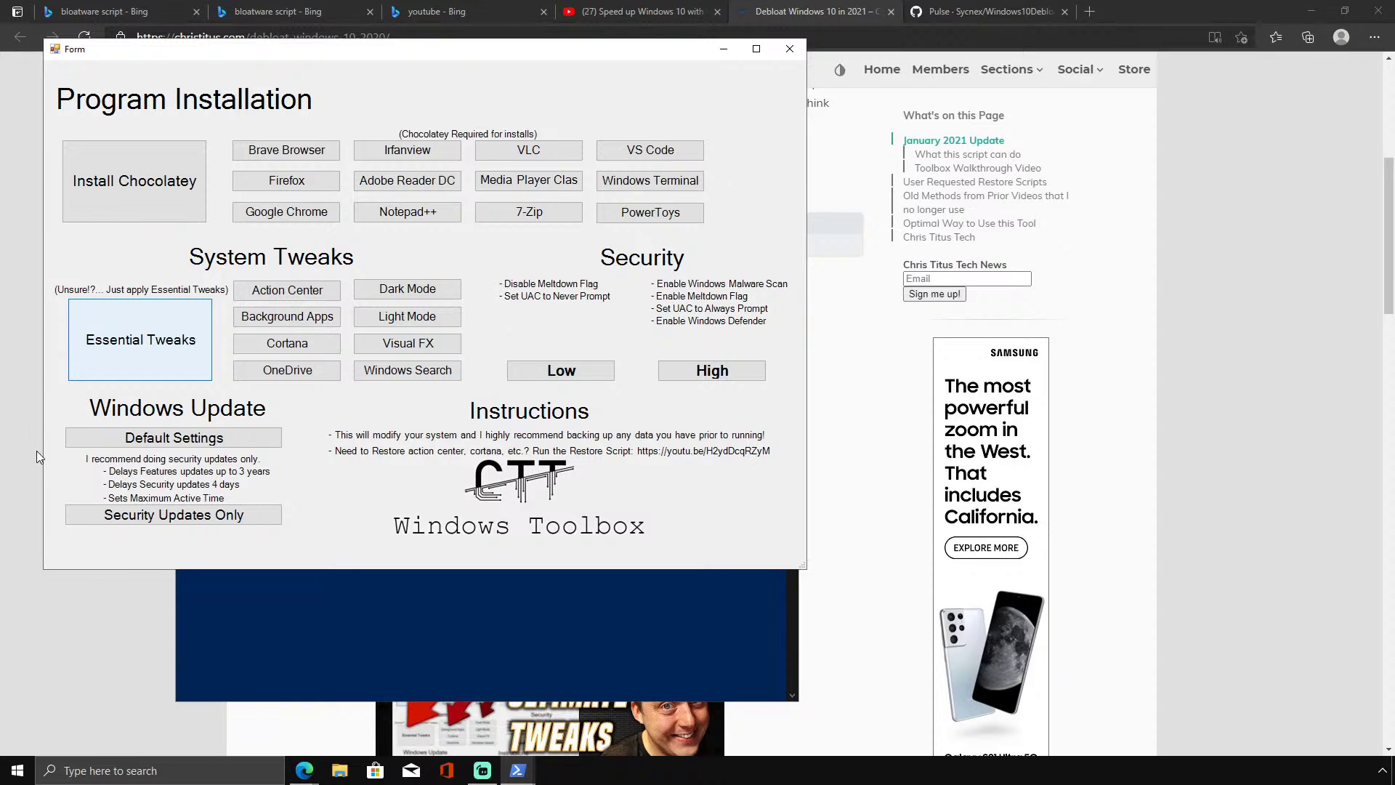
click(218, 613)
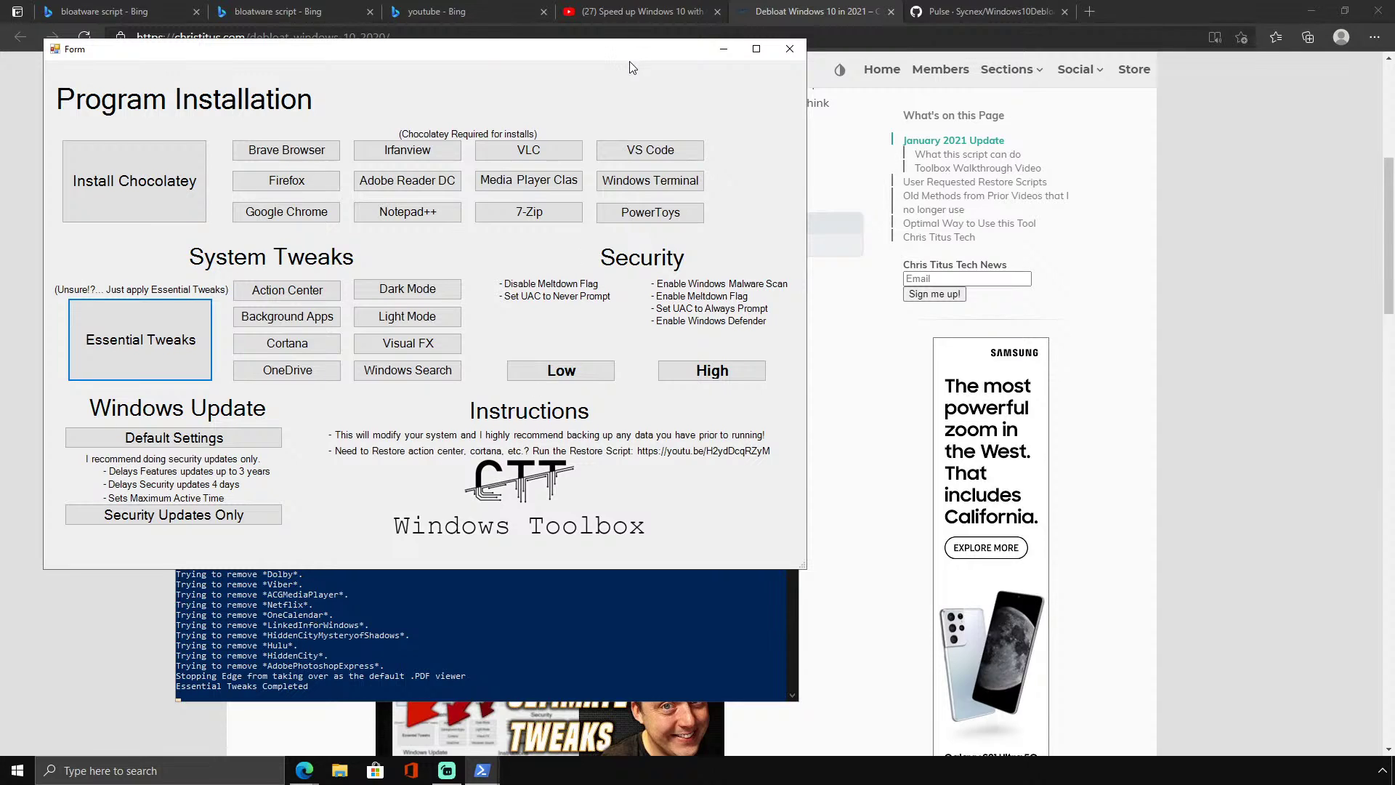
click(573, 375)
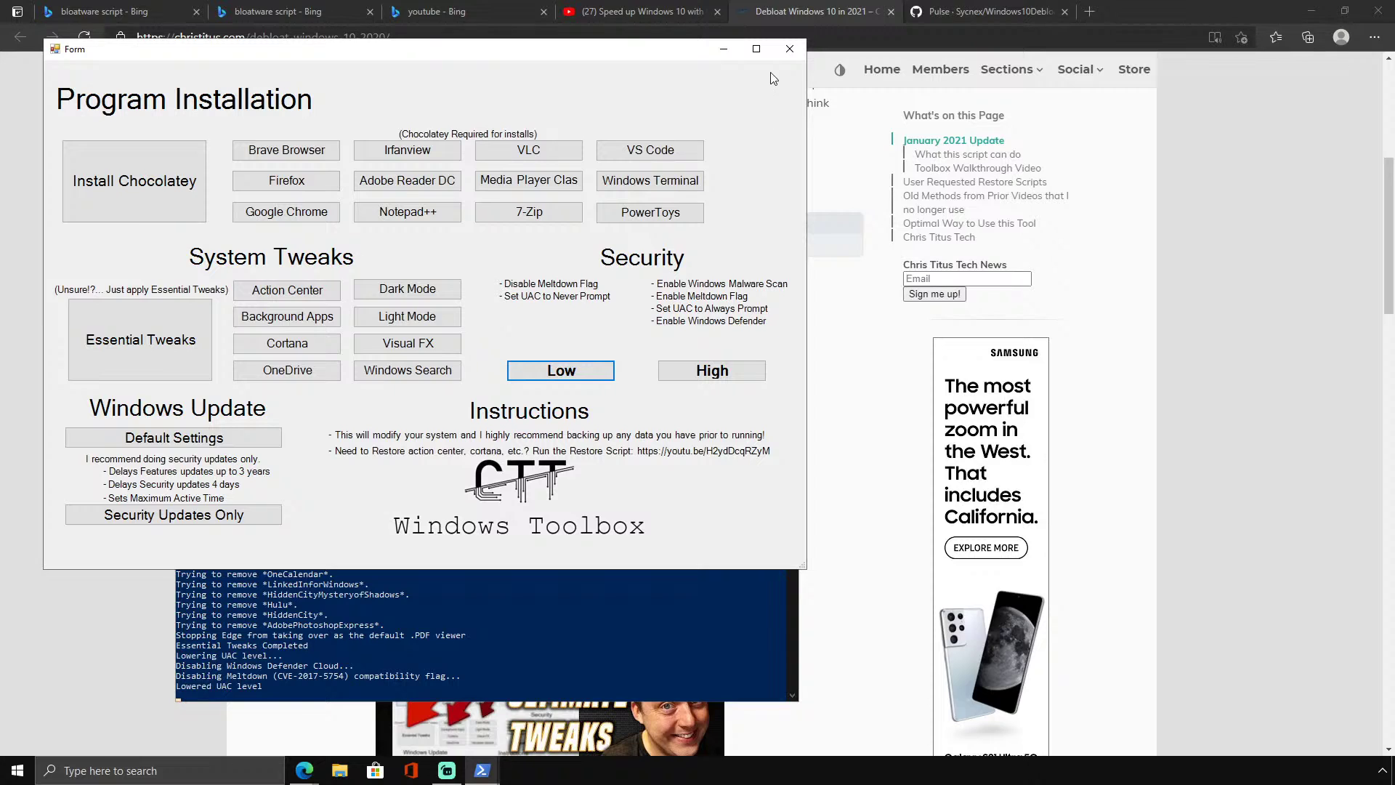
click(789, 49)
click(788, 172)
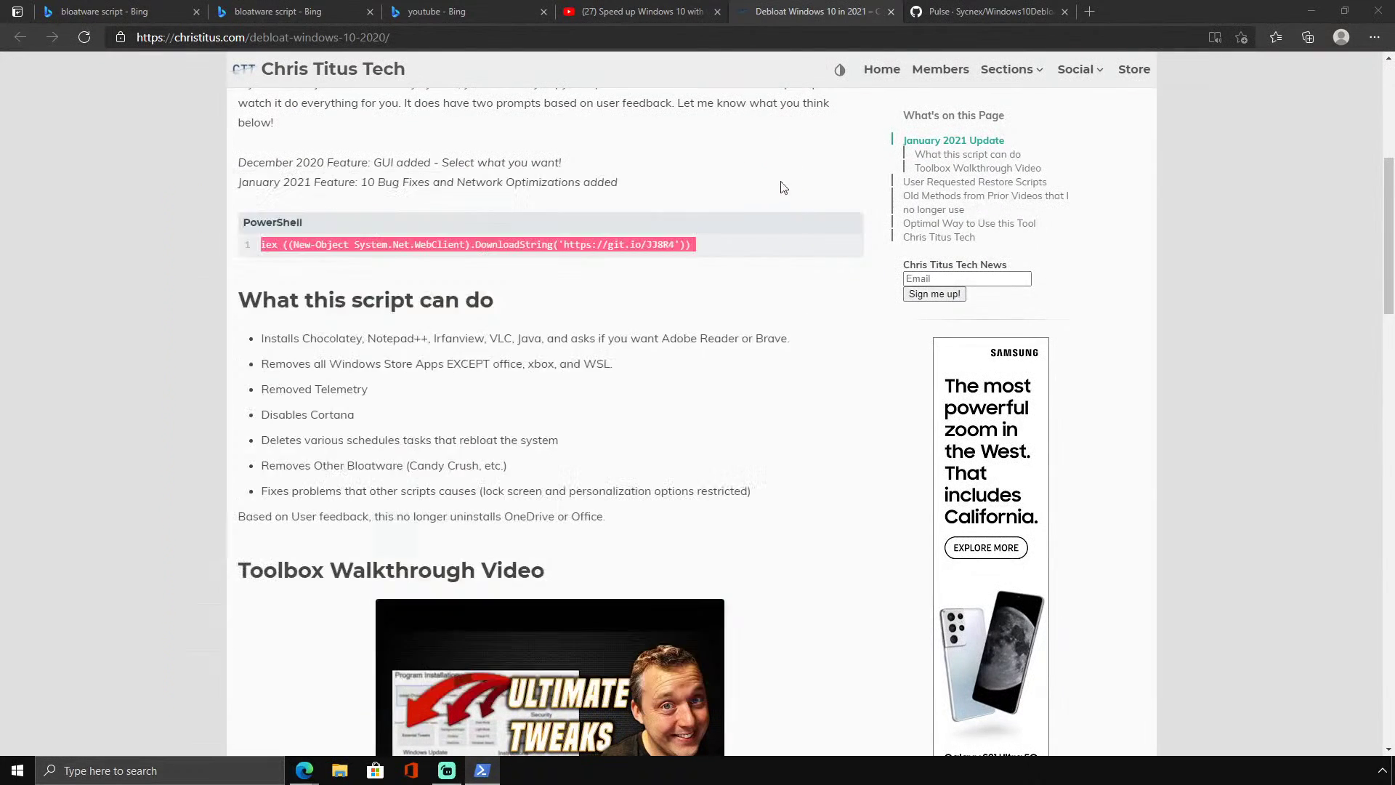
Read the rest of the debloat page, especially the recommended options under "Optimal Way to Use this Tool".
scroll(567, 382, down, 7)
scroll(567, 381, down, 15)
scroll(570, 392, up, 8)
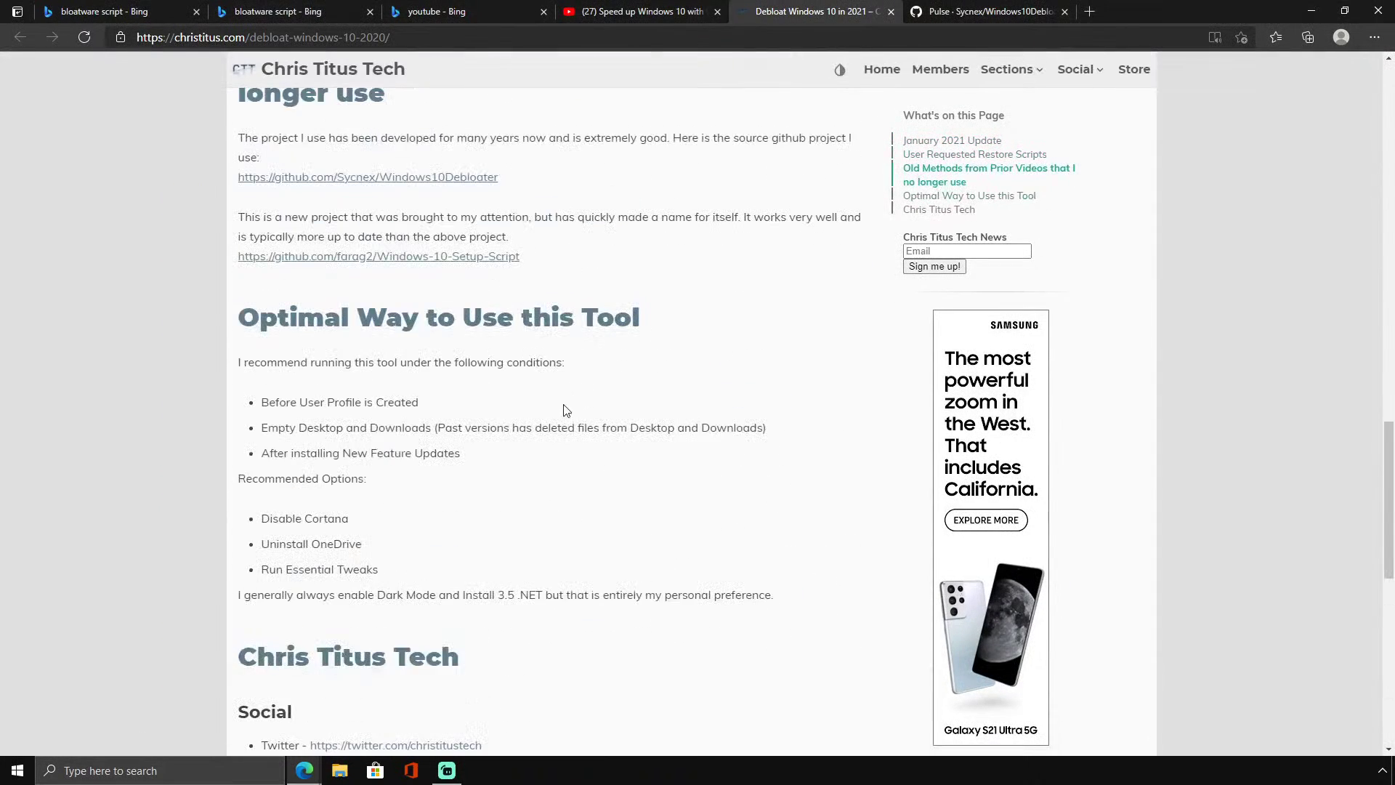
scroll(566, 410, down, 10)
scroll(486, 446, up, 9)
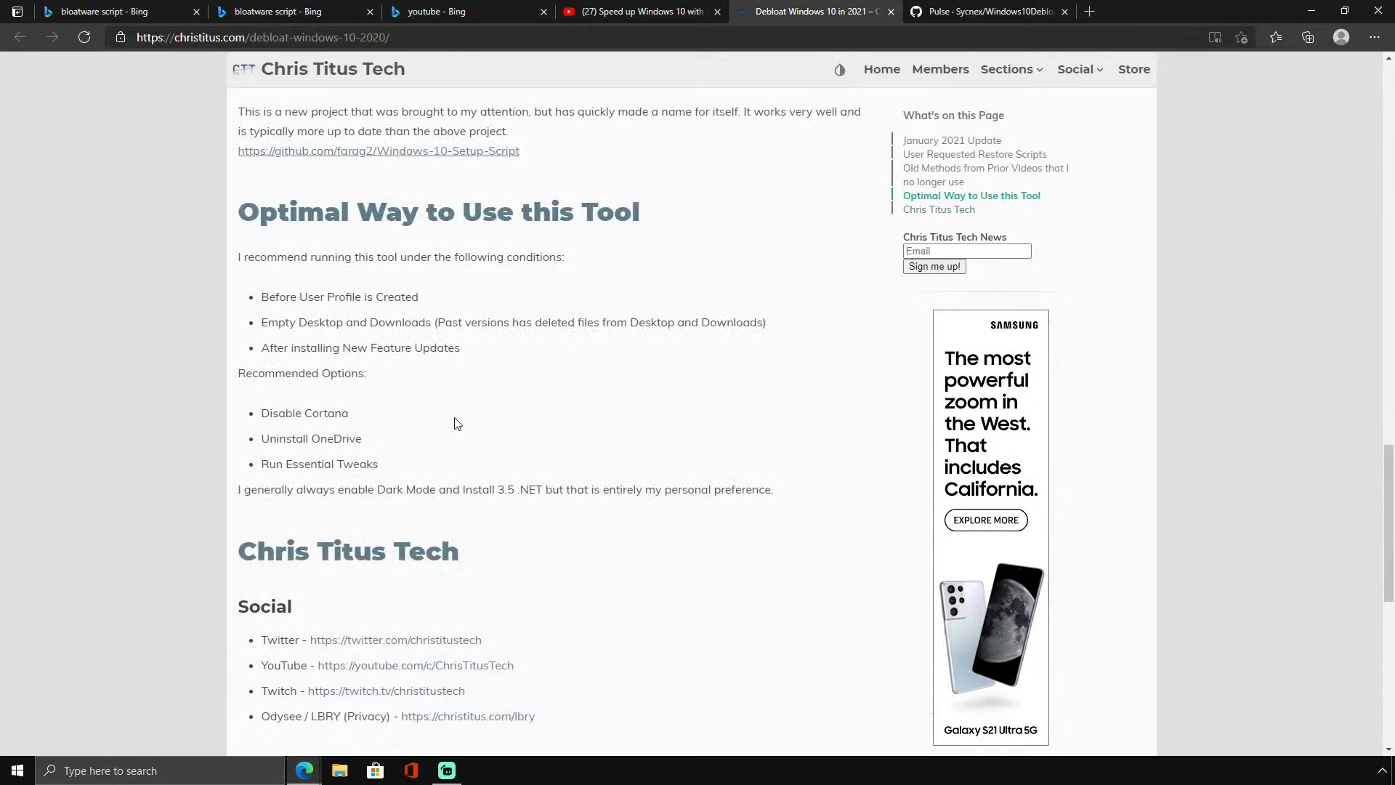
drag(336, 415, 281, 412)
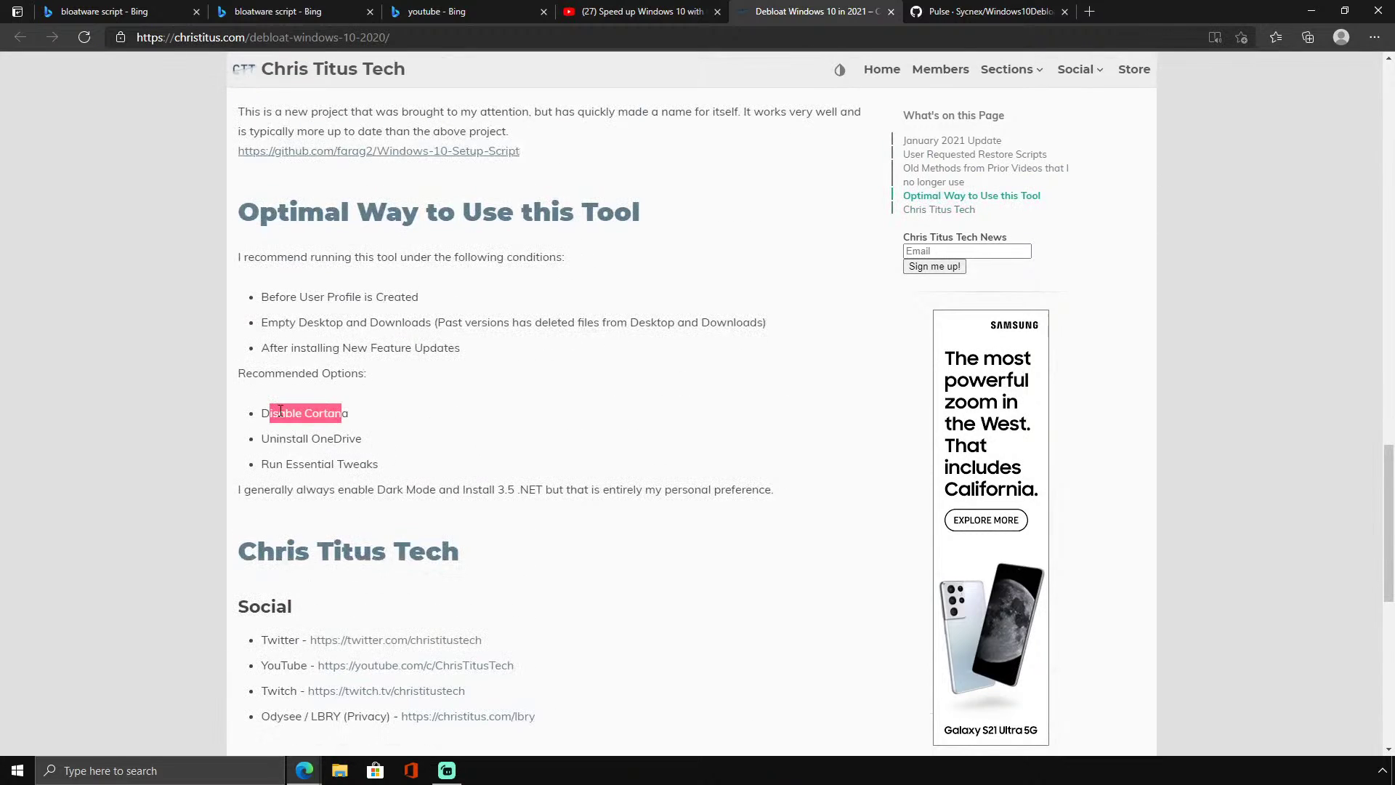
triple_click(336, 464)
double_click(344, 464)
drag(450, 489, 635, 489)
scroll(634, 436, up, 18)
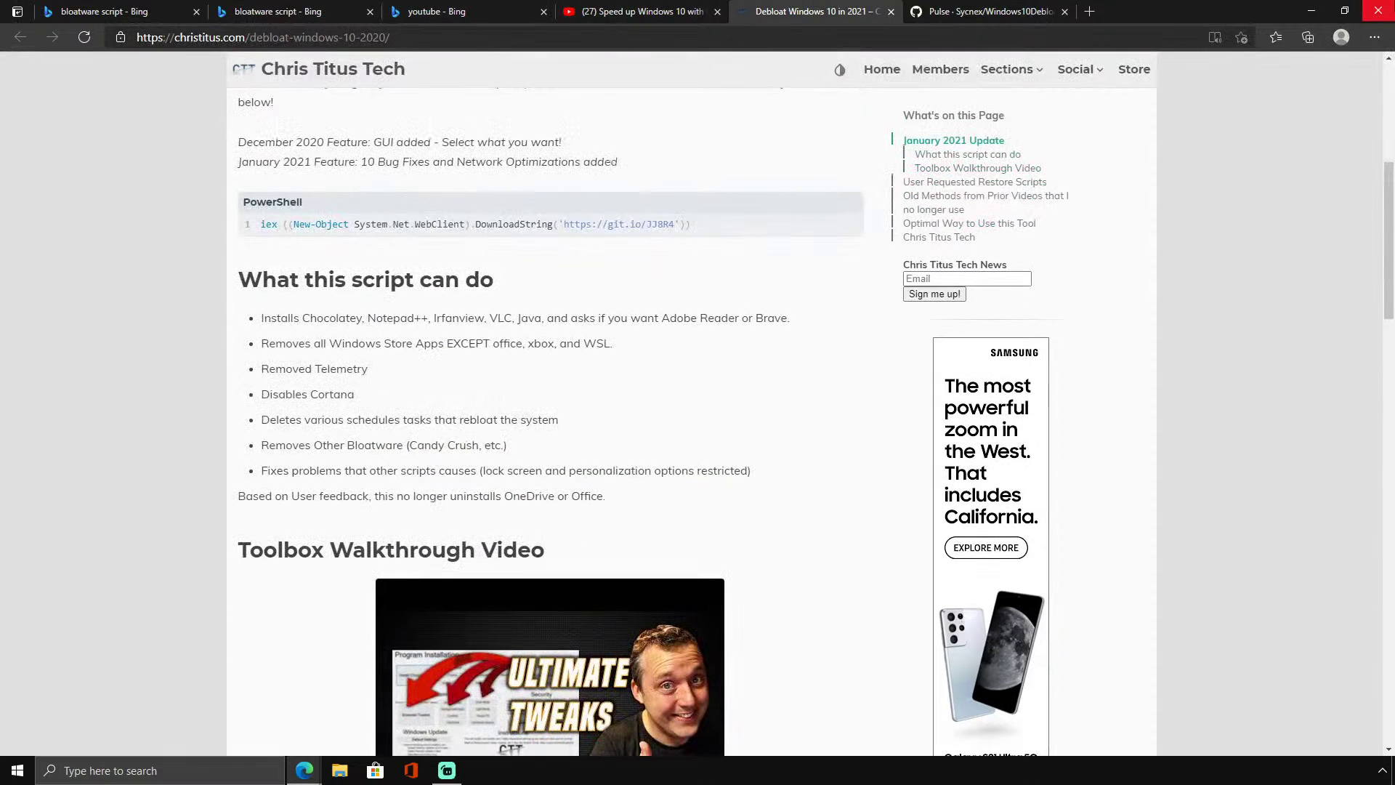
Close the debloat page's browser window and the Streamlabs OBS download tab, and minimize the remaining browser window to reveal the desktop.
click(1378, 11)
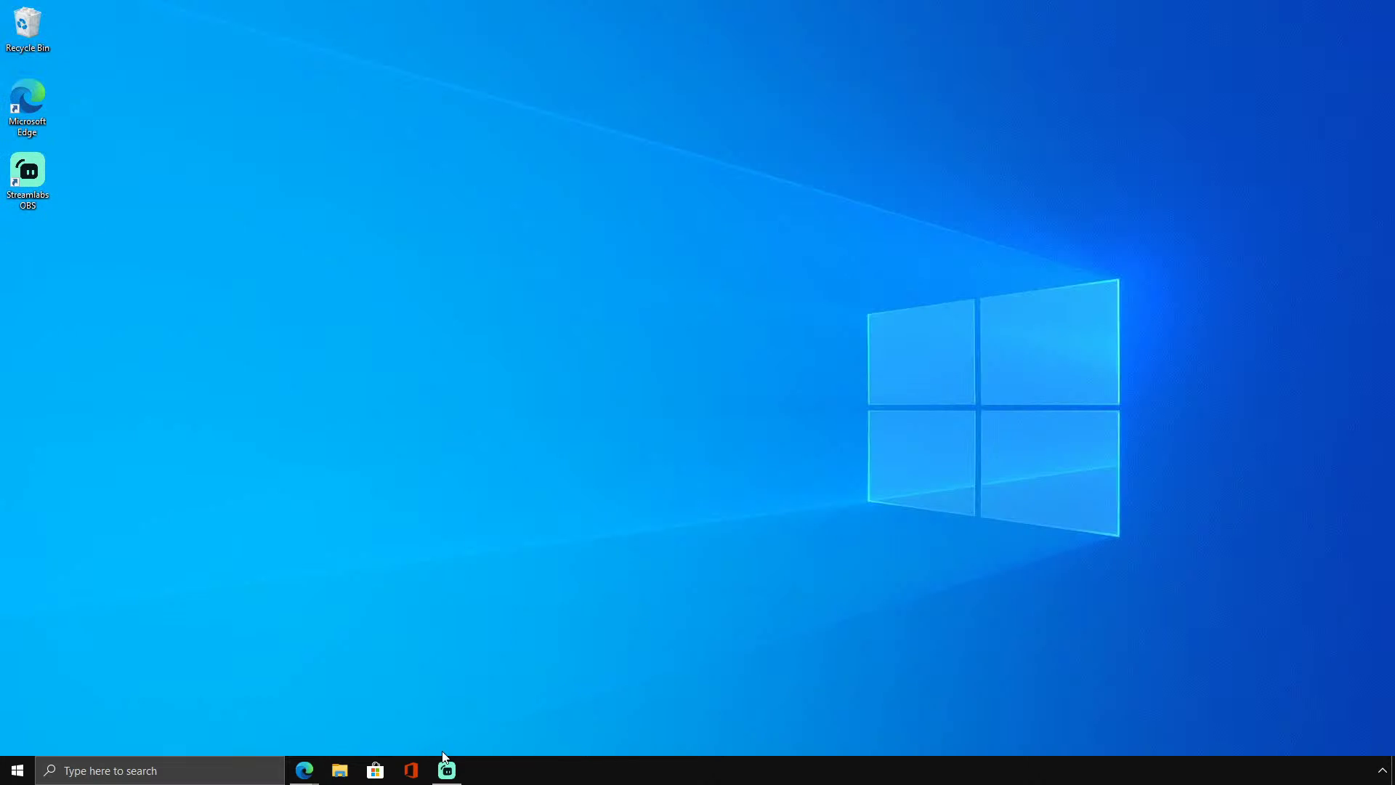
mouse_move(305, 769)
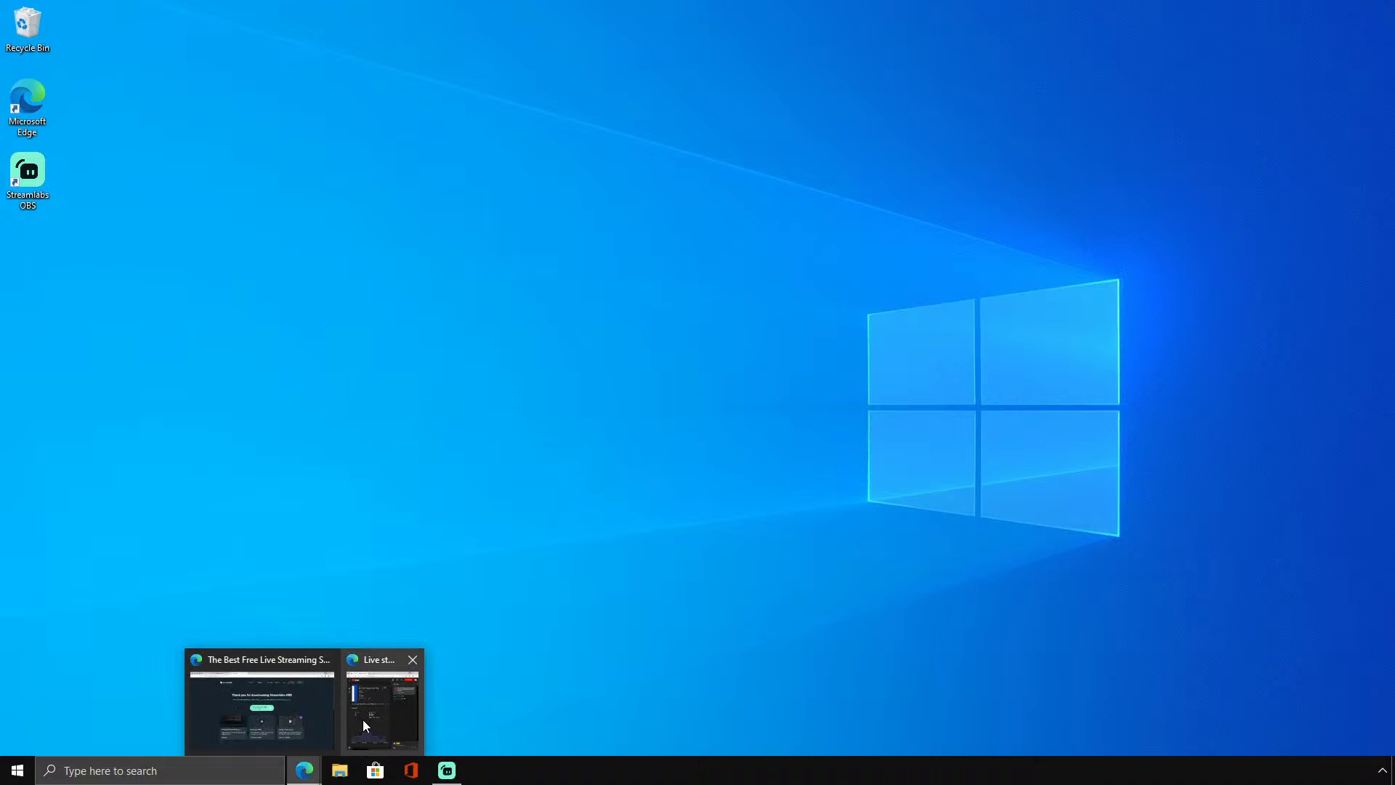
click(277, 688)
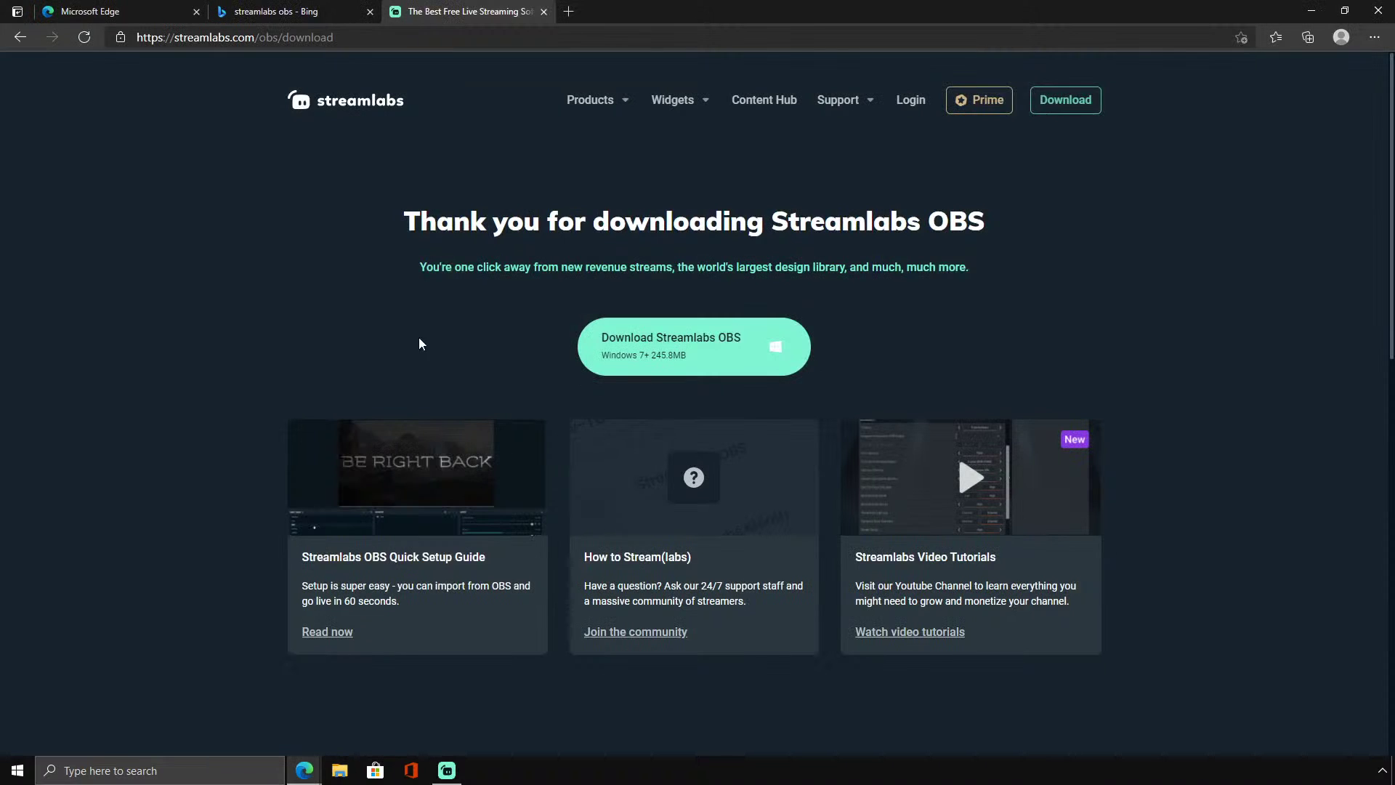
click(544, 11)
click(1312, 11)
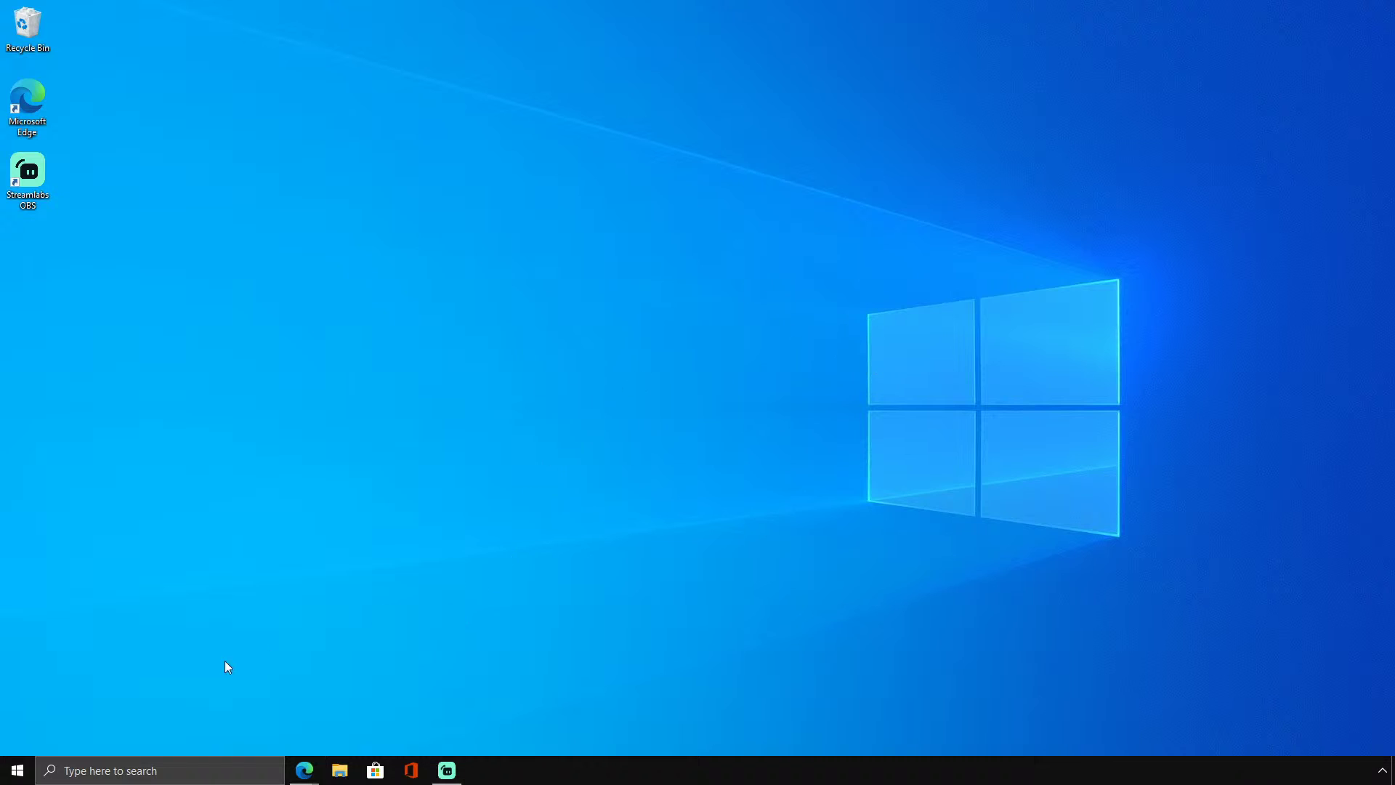
Switch to LatencyMon by searching Windows for "lat" and start analyzing the system's latency.
click(182, 770)
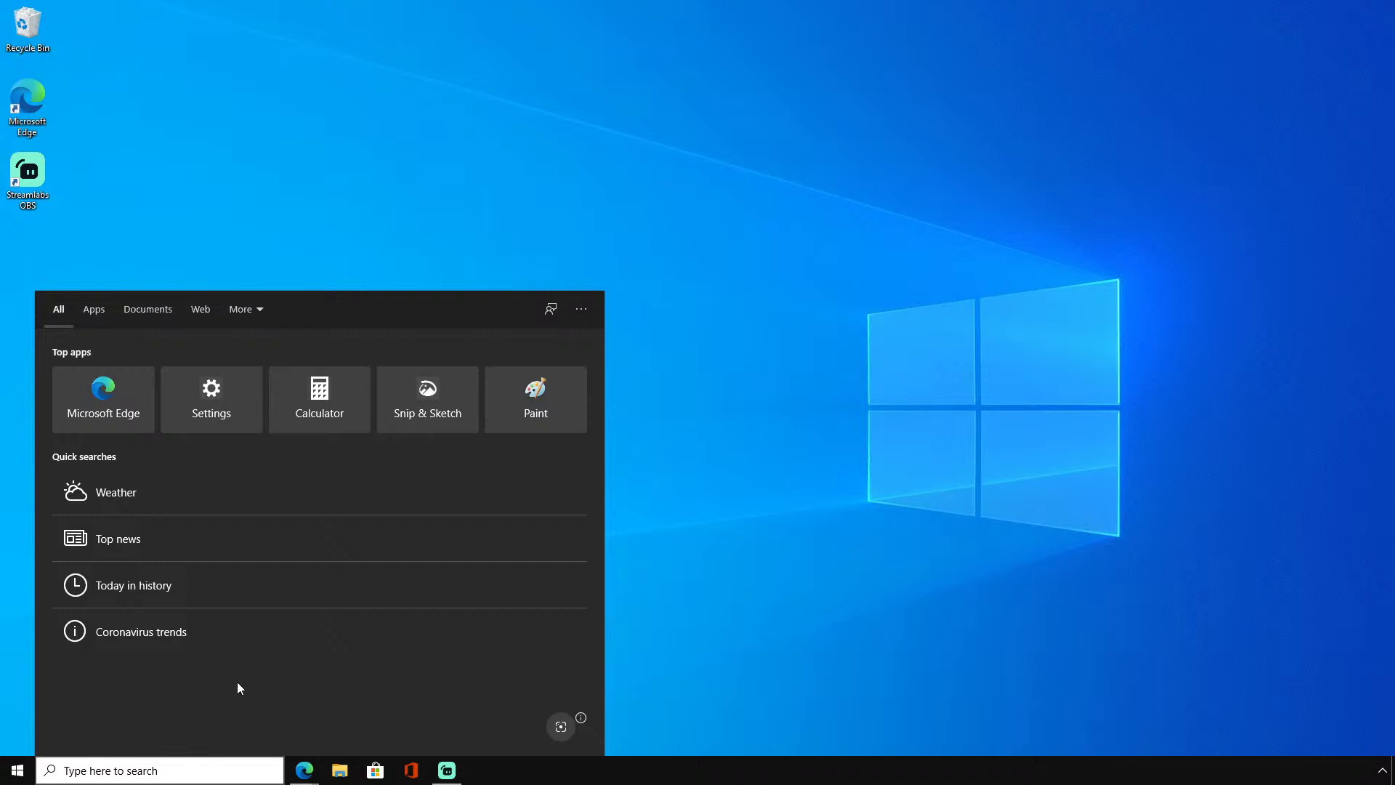
text(lat)
key(Escape)
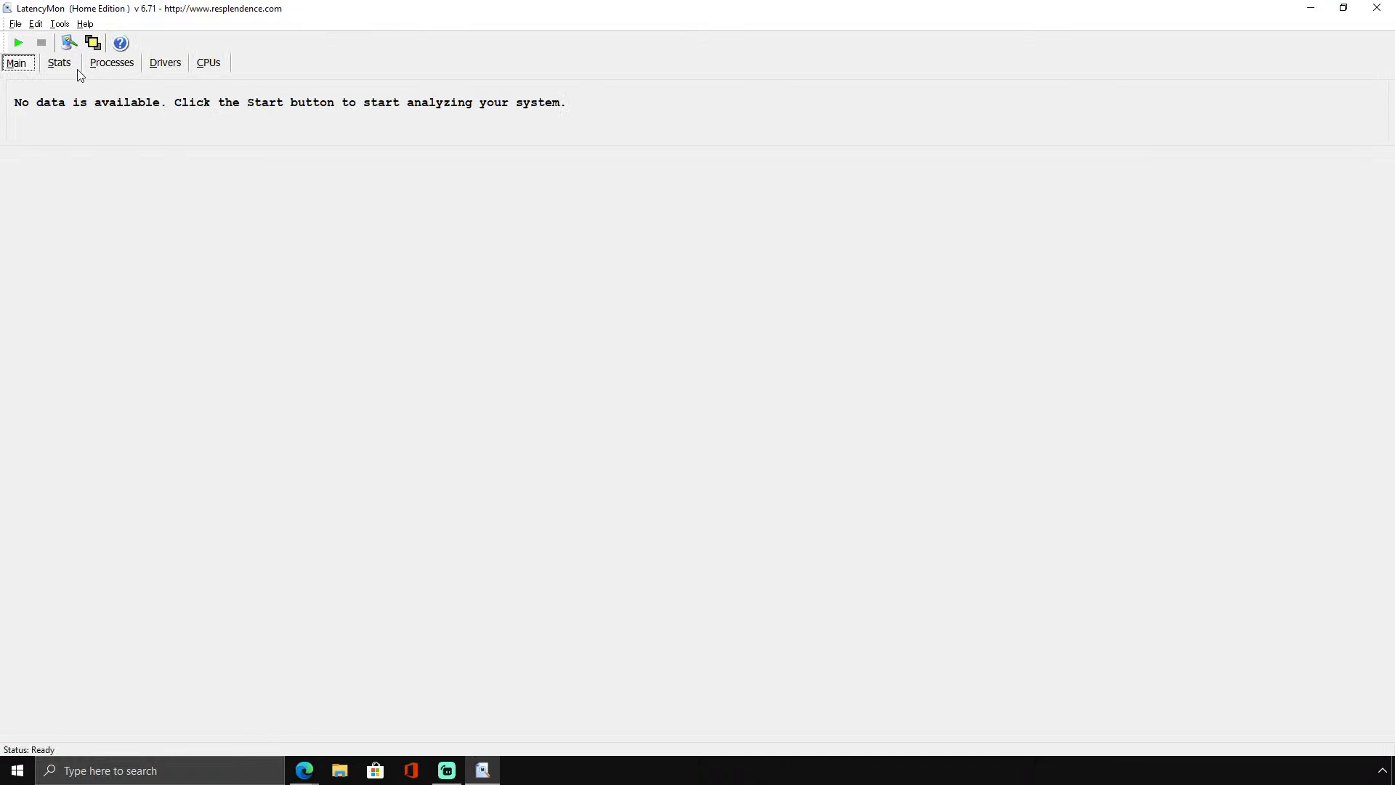
click(18, 42)
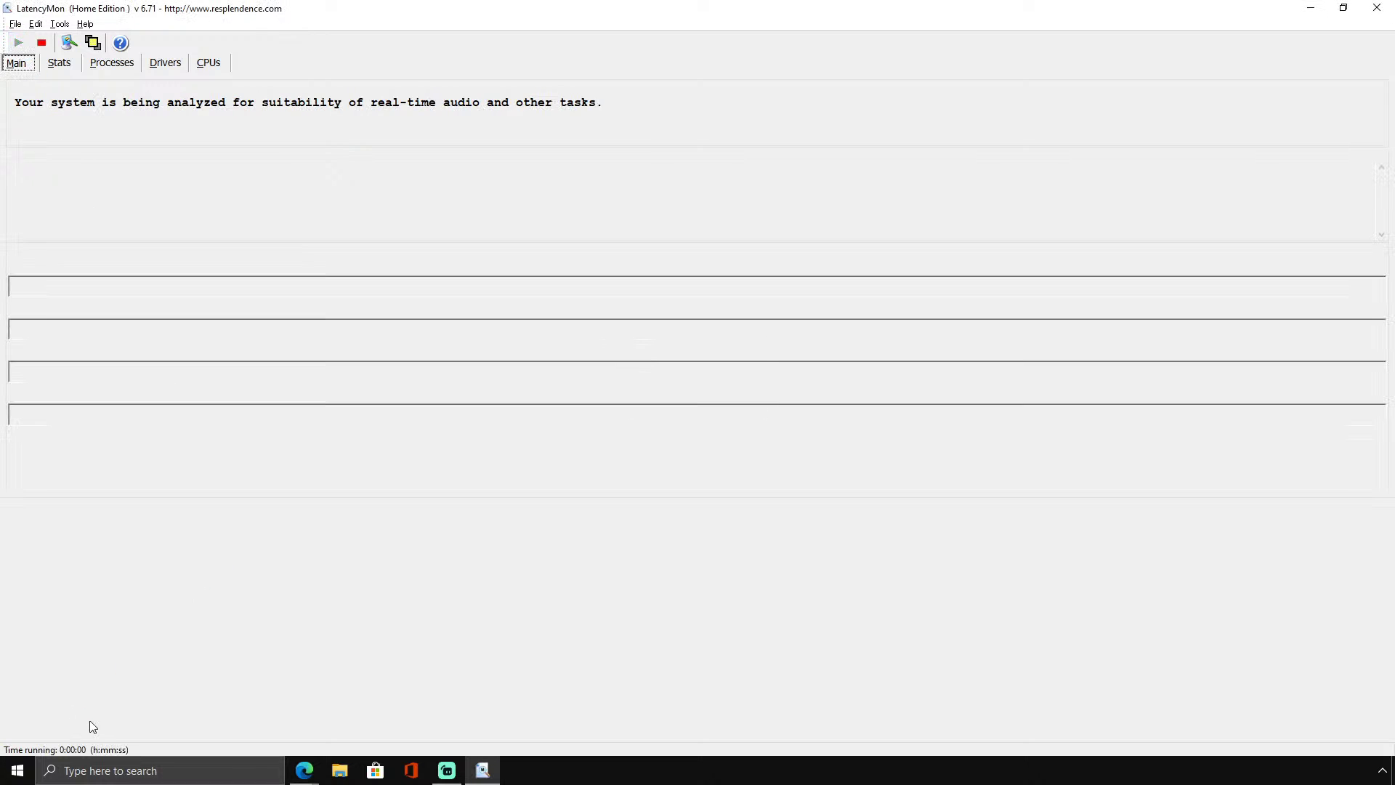
Check the latency statistics, stop the analysis, and highlight the Reported ISRs section through the driver with the highest execution time.
click(52, 65)
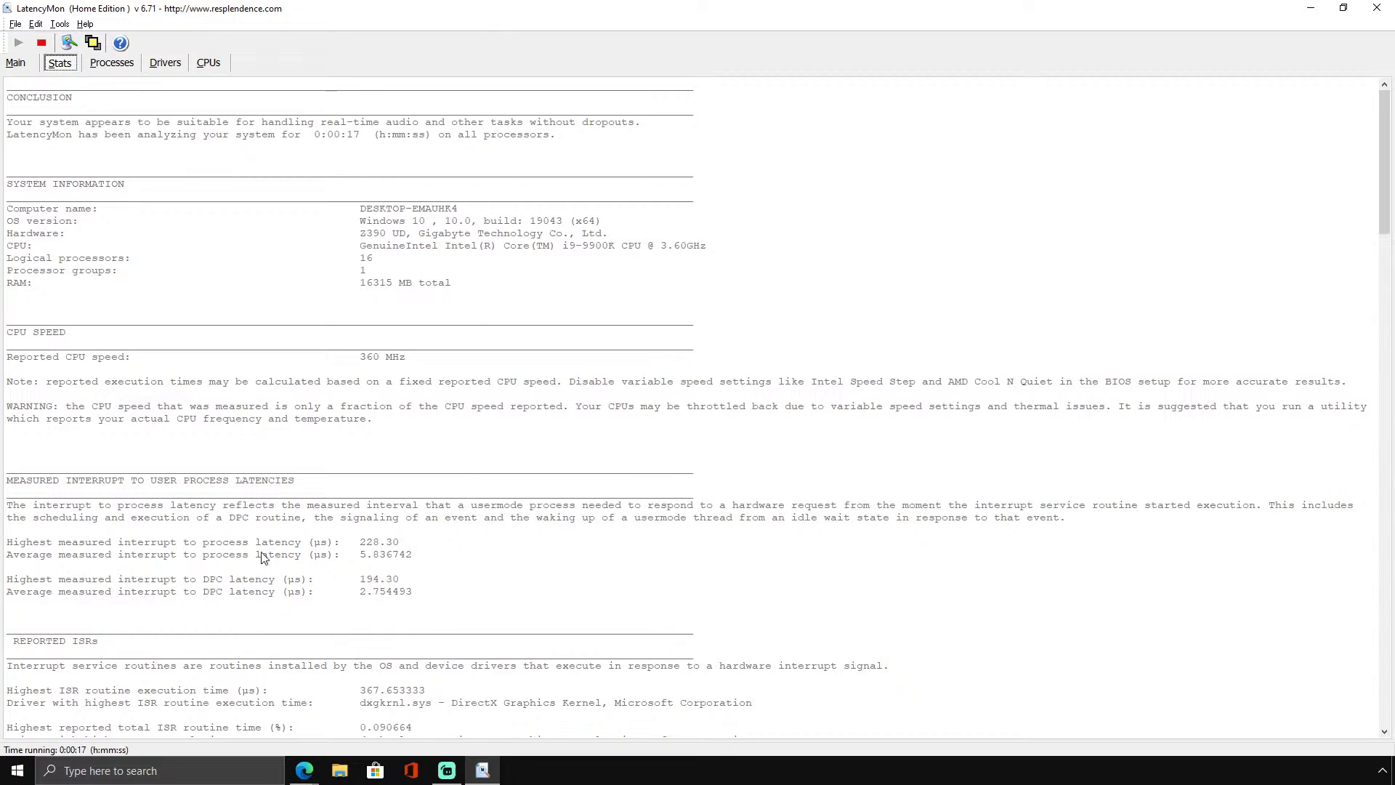
click(42, 42)
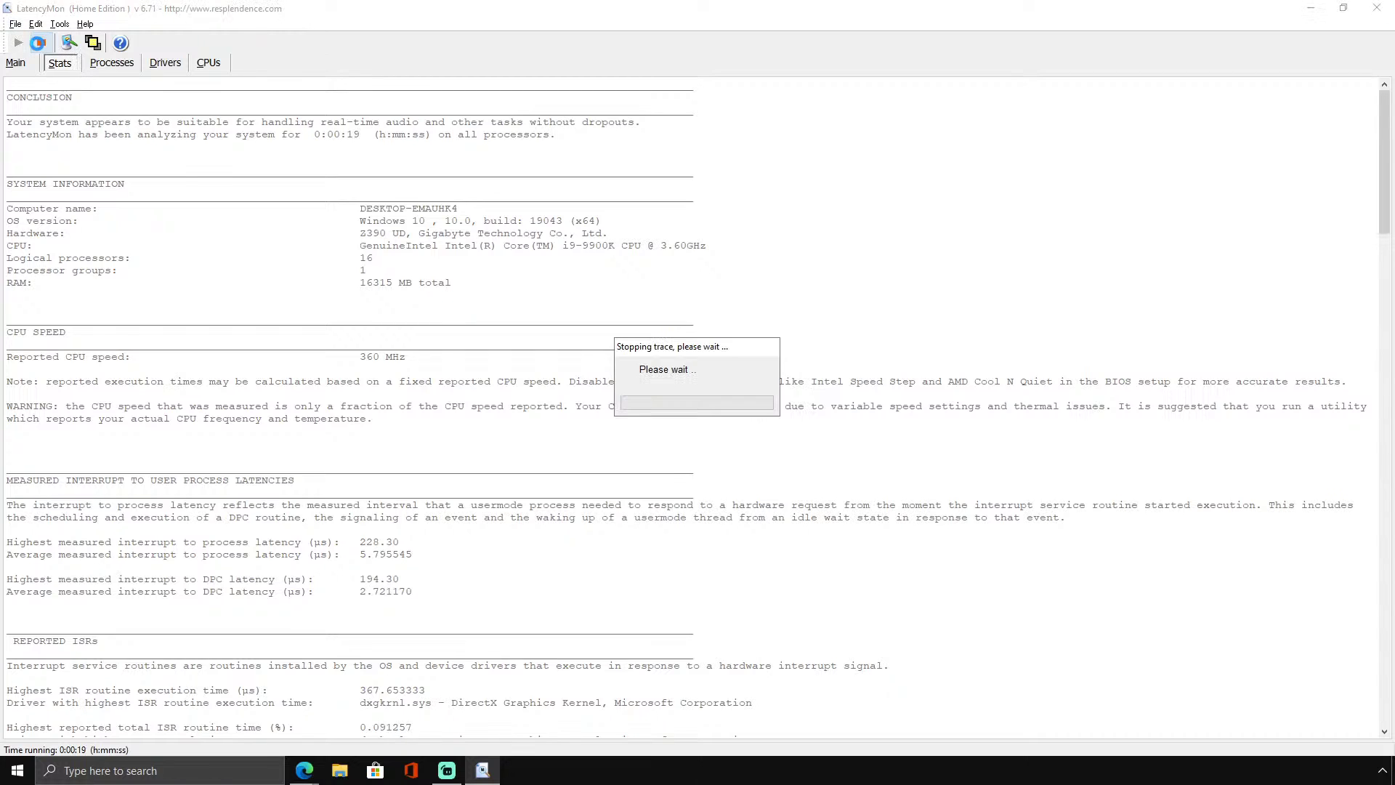
drag(542, 627, 534, 703)
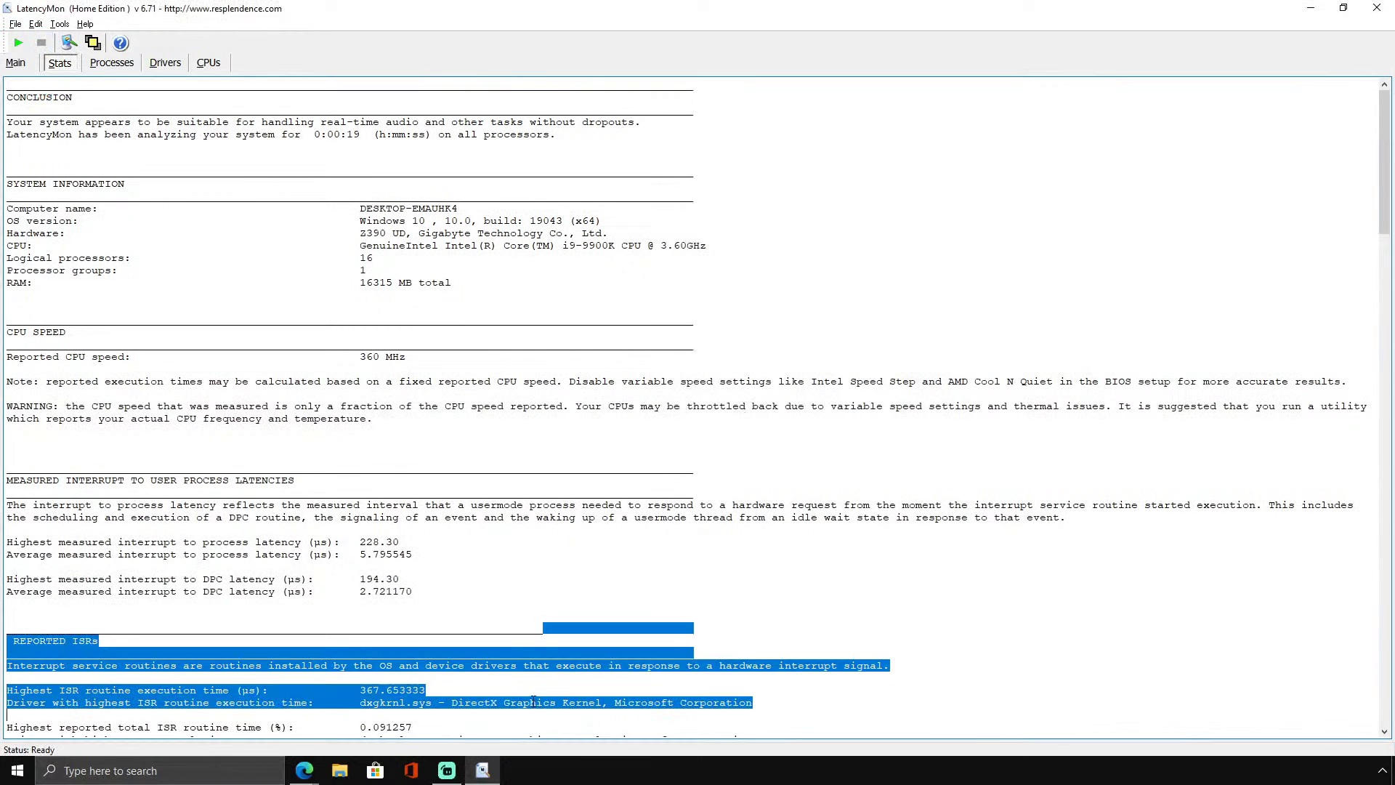